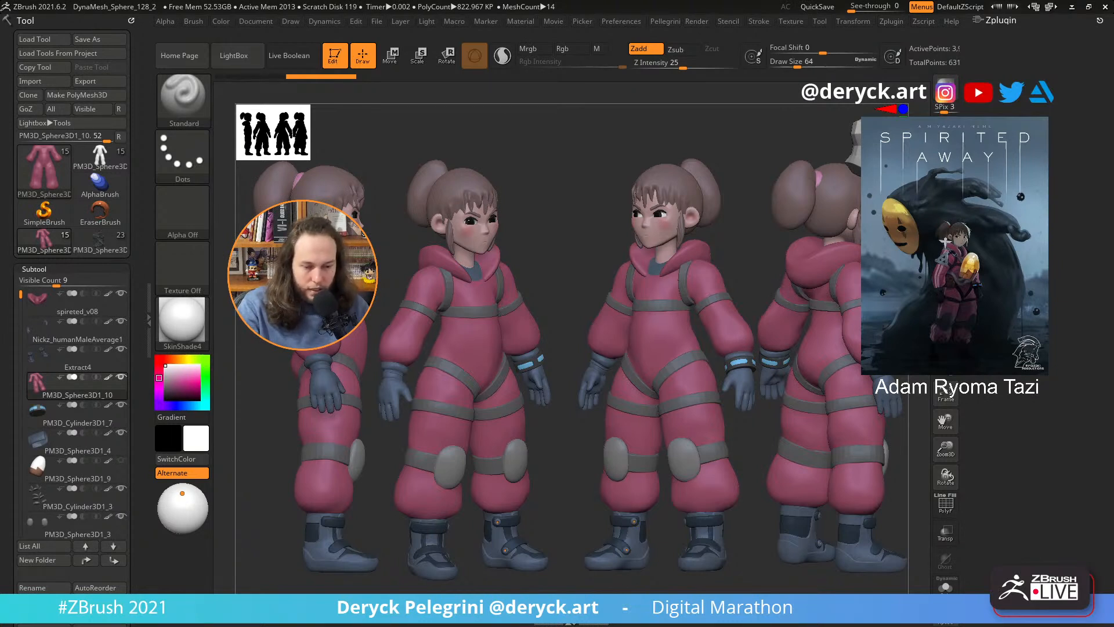
- Clear the extra copies of the character from the canvas and inspect the boots and full figure from several angles
left_click_drag(745, 522, 427, 373)
key("ctrl+n")
left_click_drag(559, 443, 608, 443, "alt")
left_click_drag(555, 517, 574, 393, "alt")
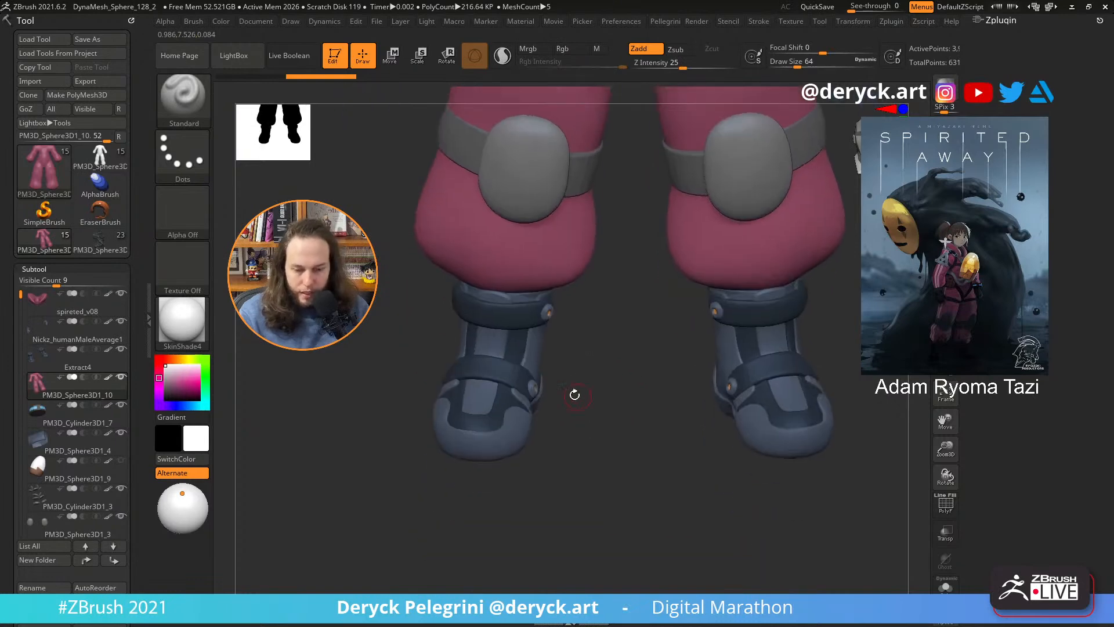
mouse_move(385, 468)
left_mouse_down()
mouse_move(396, 436)
mouse_move(394, 447)
left_mouse_up()
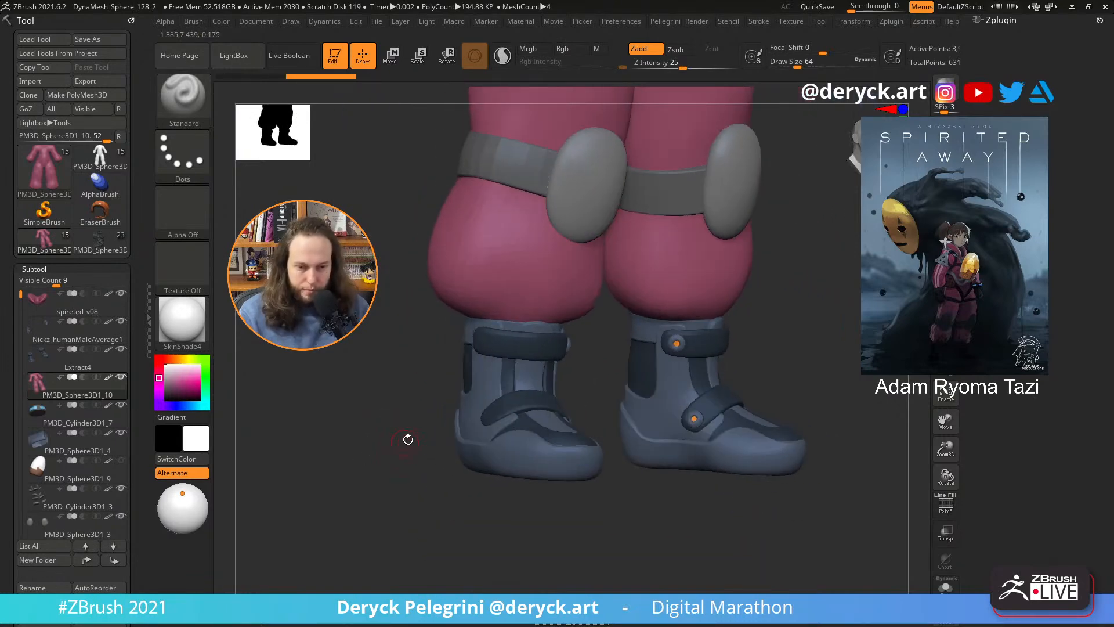
left_click_drag(398, 390, 668, 403)
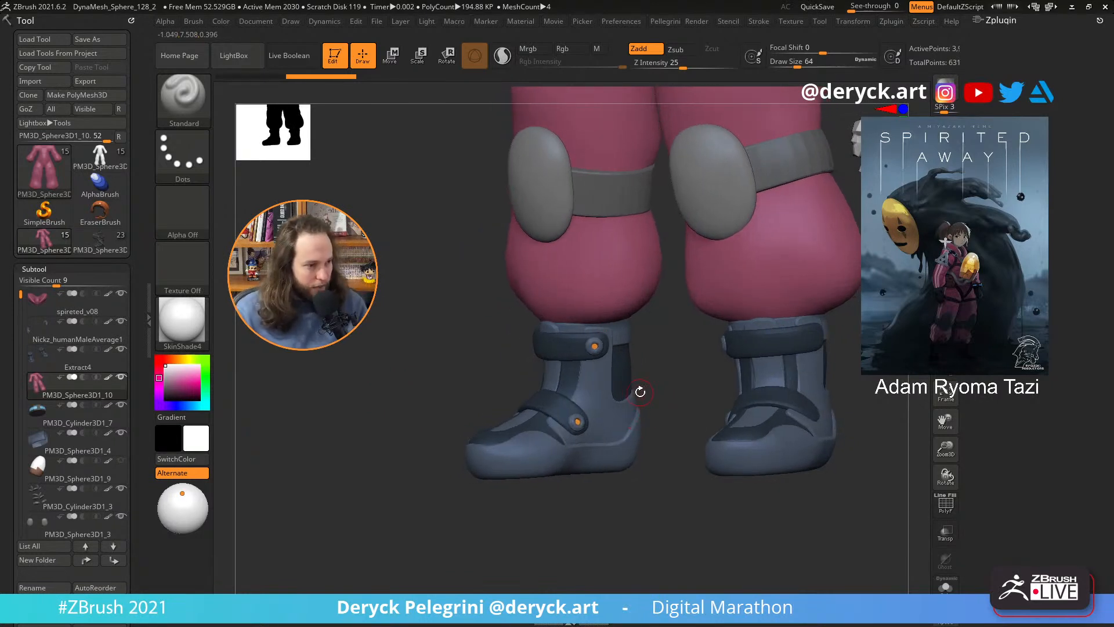
left_click_drag(405, 391, 608, 354)
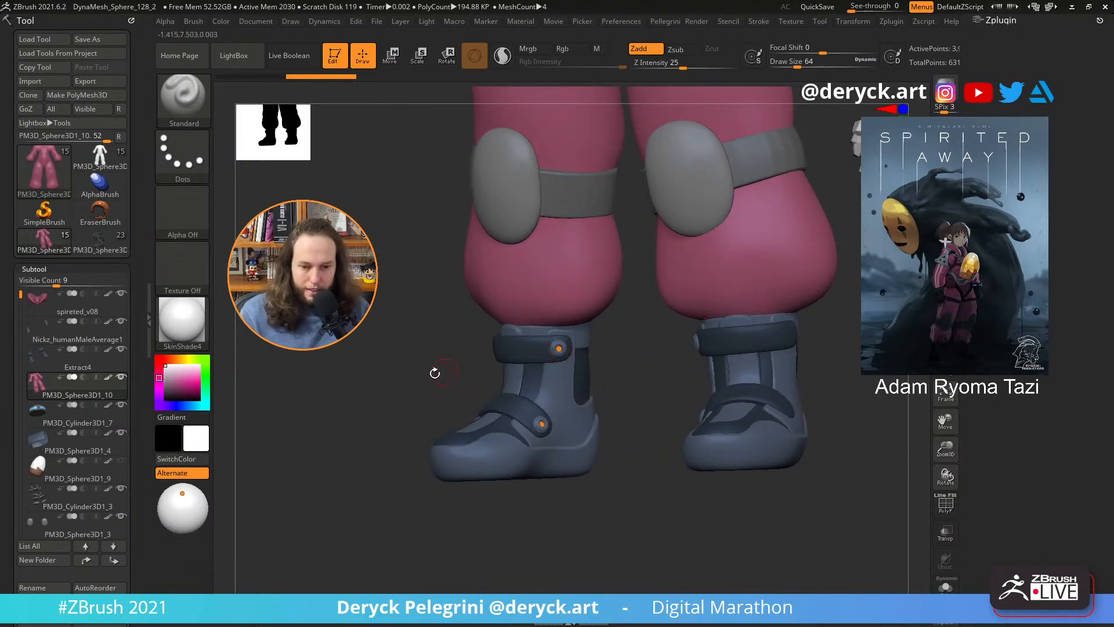
left_click_drag(397, 381, 388, 424)
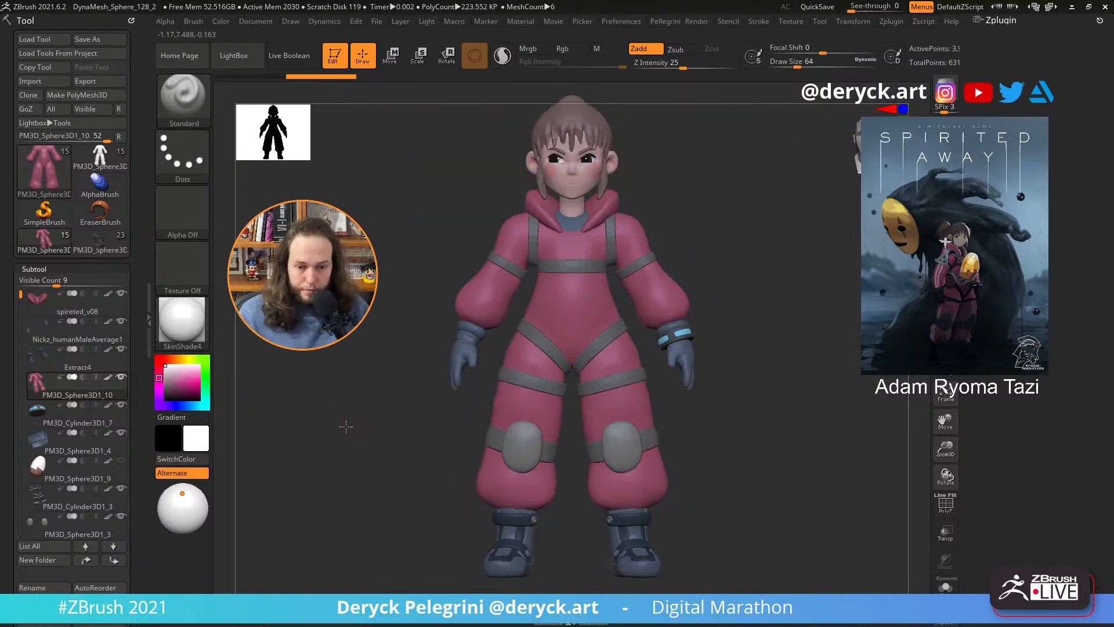
mouse_move(374, 450)
left_mouse_down()
mouse_move(392, 455)
mouse_move(366, 453)
mouse_move(369, 430)
mouse_move(393, 410)
mouse_move(378, 423)
mouse_move(398, 438)
mouse_move(400, 394)
mouse_move(405, 437)
mouse_move(389, 468)
left_mouse_up()
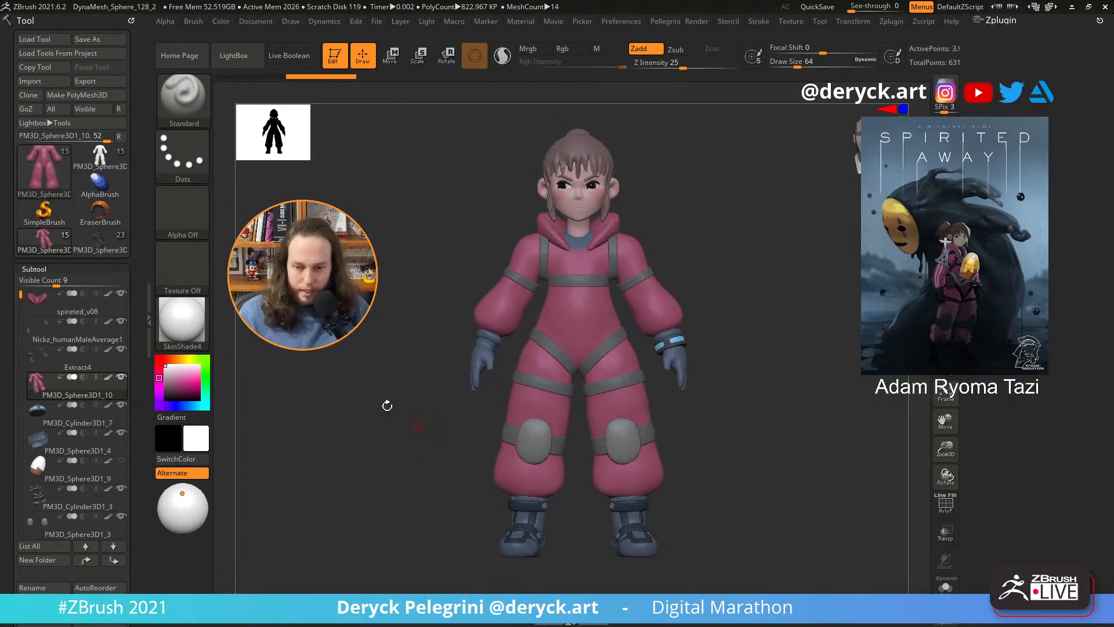
- Switch to the full scene tool with the gold-masked spirit and view it from several angles
left_click(99, 246)
left_click_drag(363, 393, 369, 426)
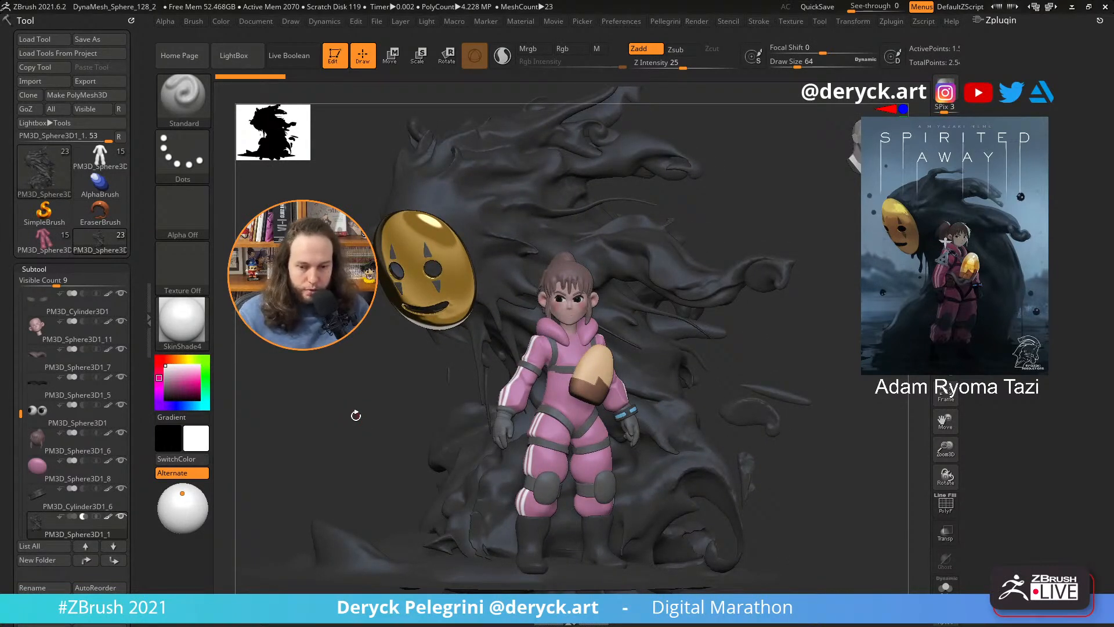
left_click_drag(380, 403, 416, 389)
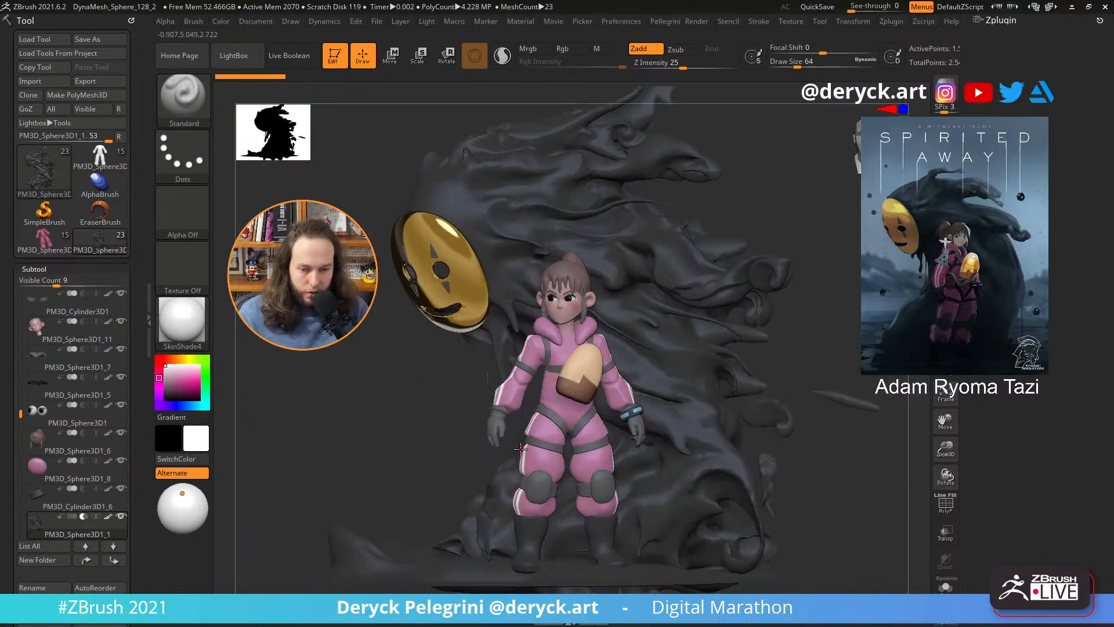
left_click_drag(364, 436, 341, 446)
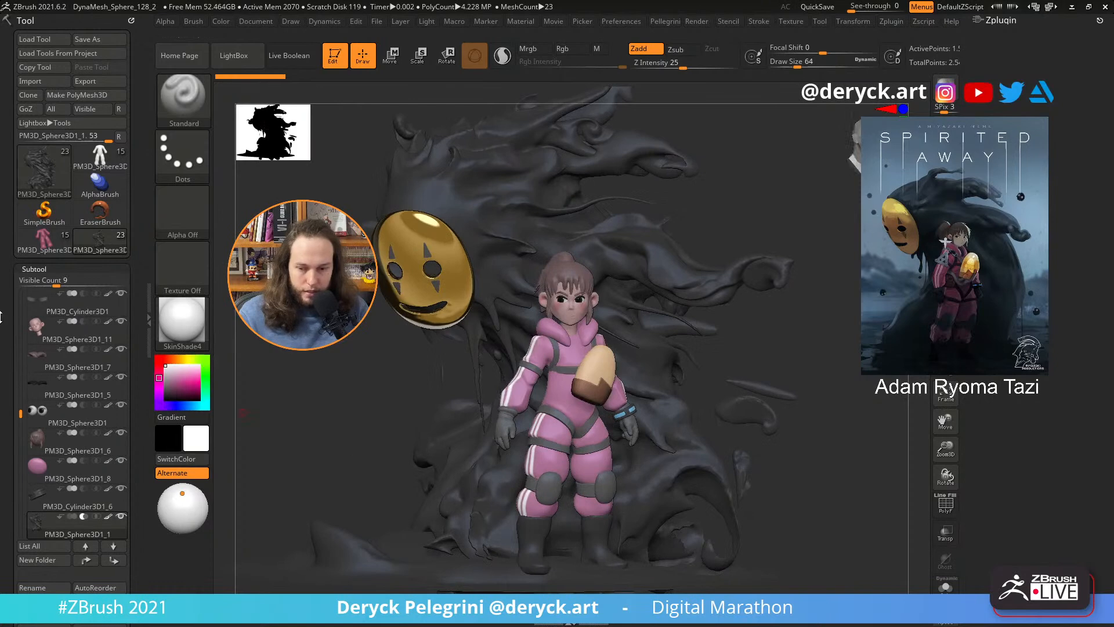
- Switch back to the red-suited character tool and unhide the egg subtool PM3D_Sphere3D1_9
left_click(45, 245)
left_click_drag(273, 382, 398, 442)
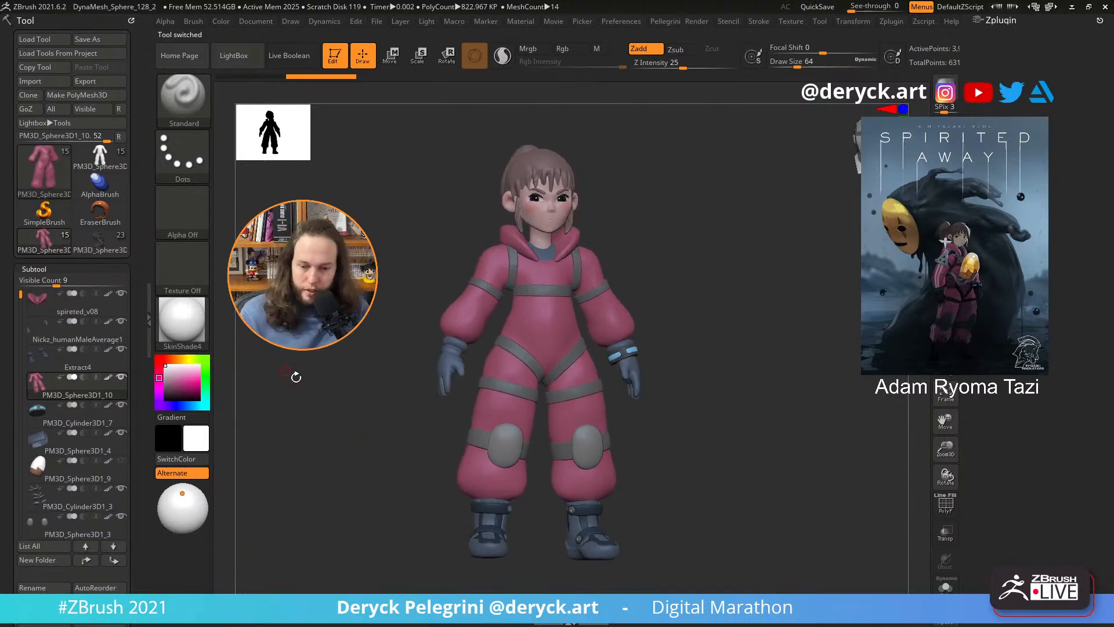
left_click_drag(296, 377, 398, 437, "alt")
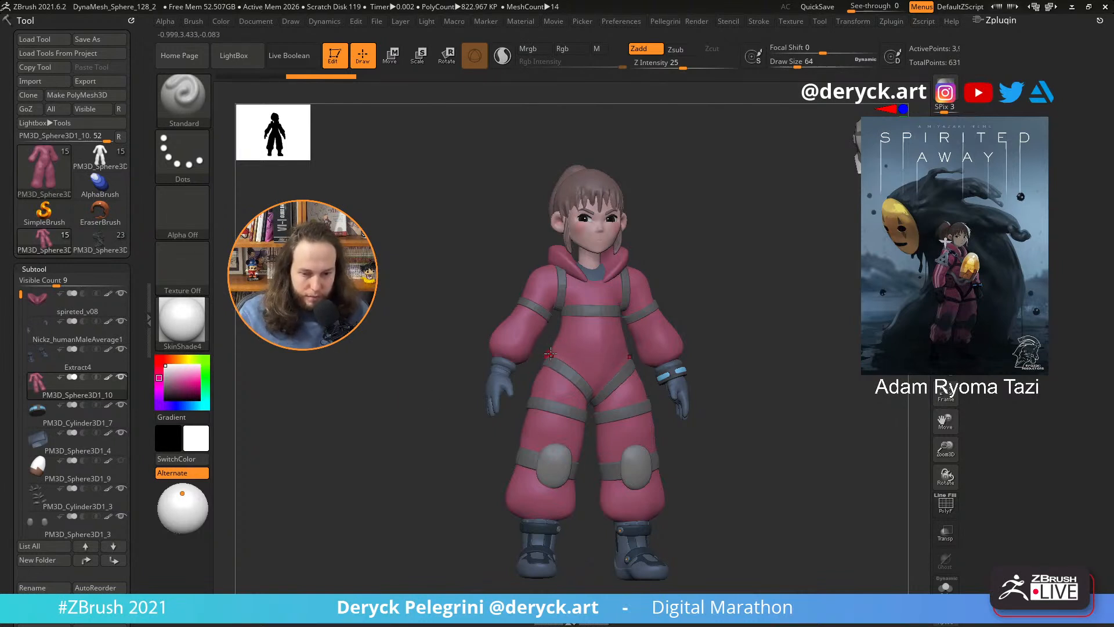
mouse_move(418, 360)
left_mouse_down()
mouse_move(438, 366)
mouse_move(385, 391)
mouse_move(410, 366)
left_mouse_up()
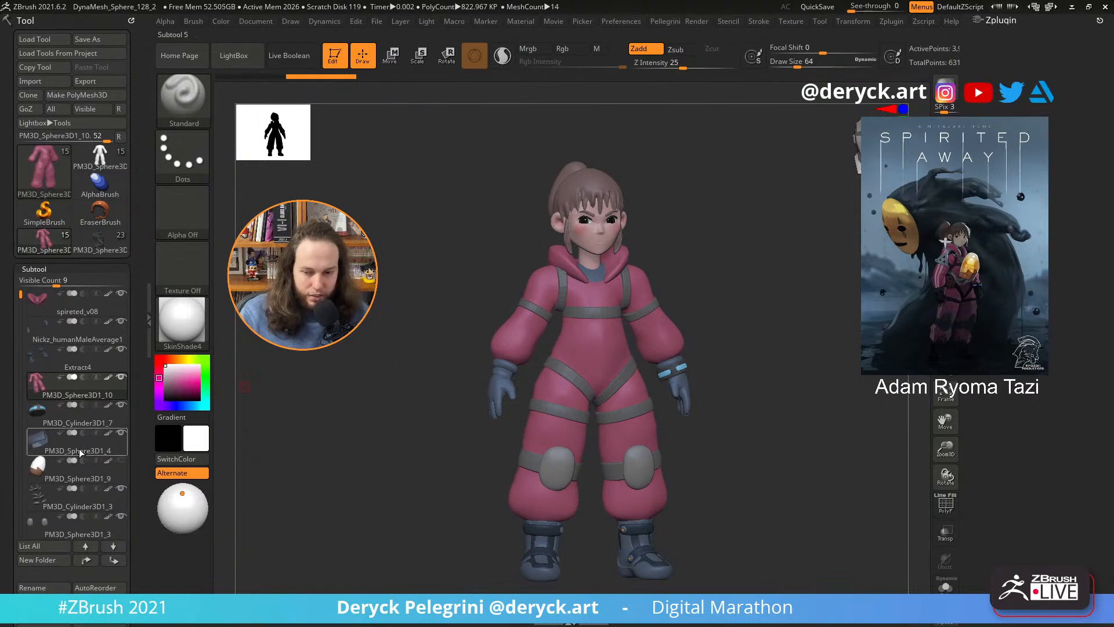
left_click(121, 461)
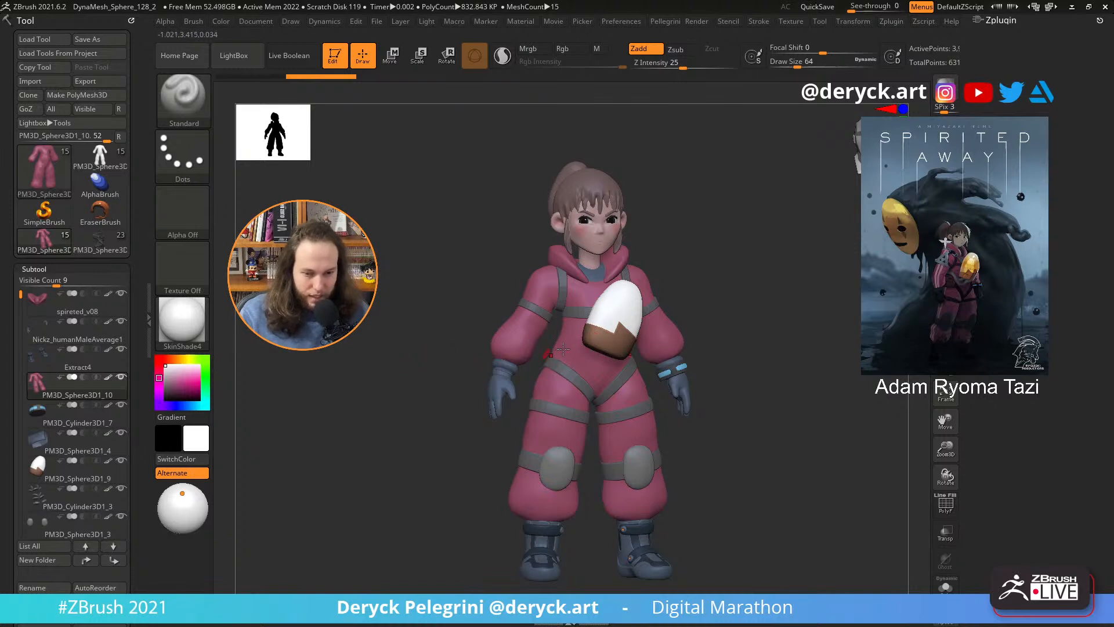
- Examine the character with the egg from the front and both sides
left_click_drag(414, 305, 410, 350)
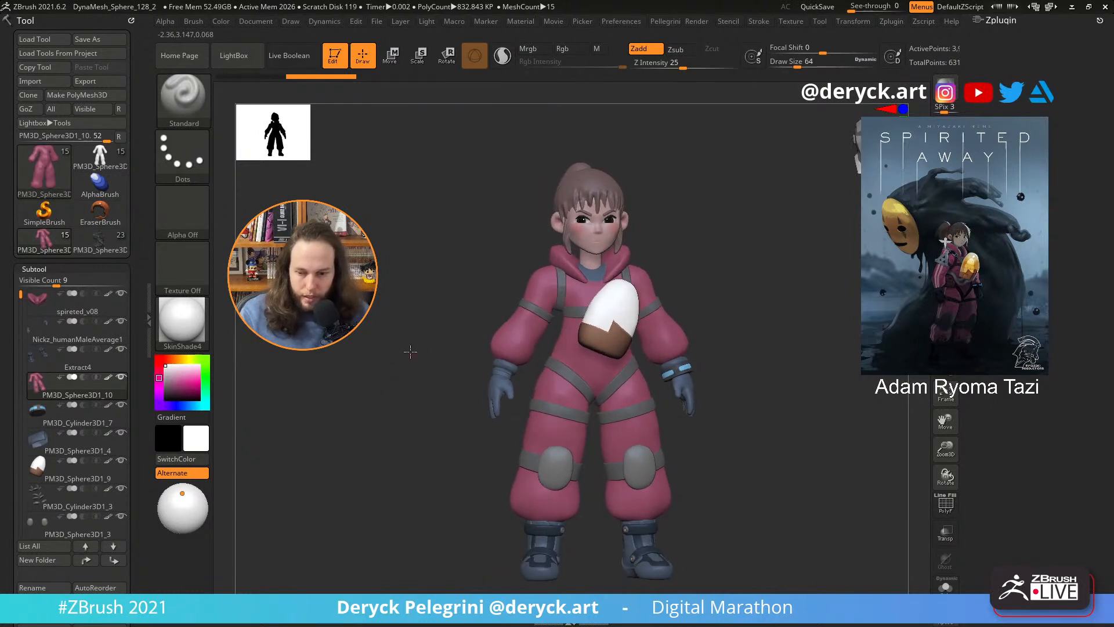
left_click_drag(459, 468, 519, 509)
left_click_drag(443, 522, 488, 523, "shift")
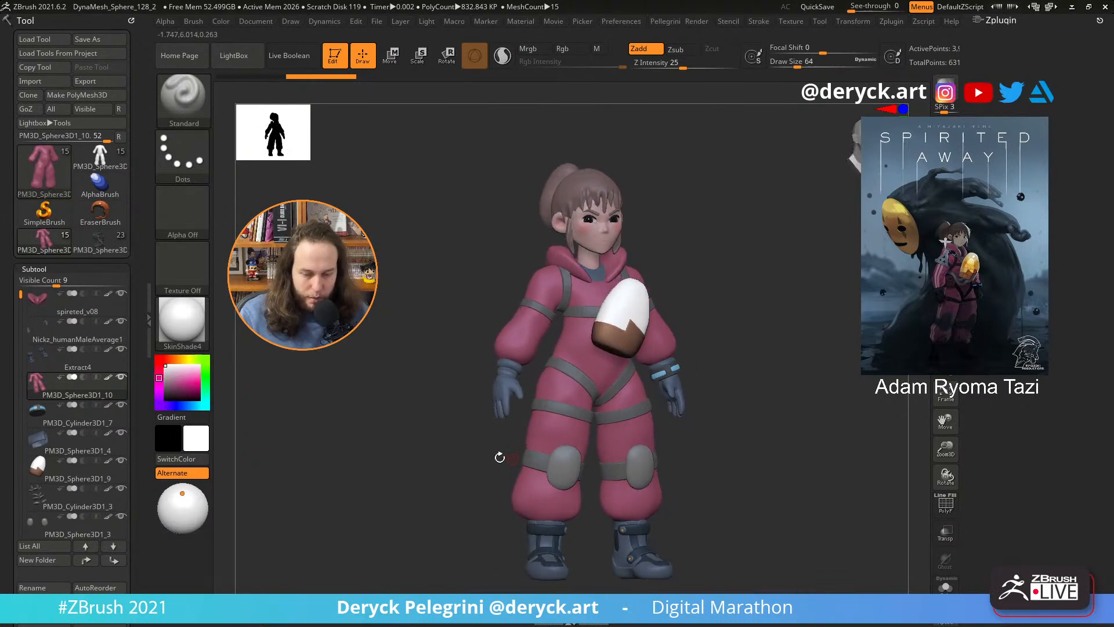
left_click_drag(450, 465, 444, 466)
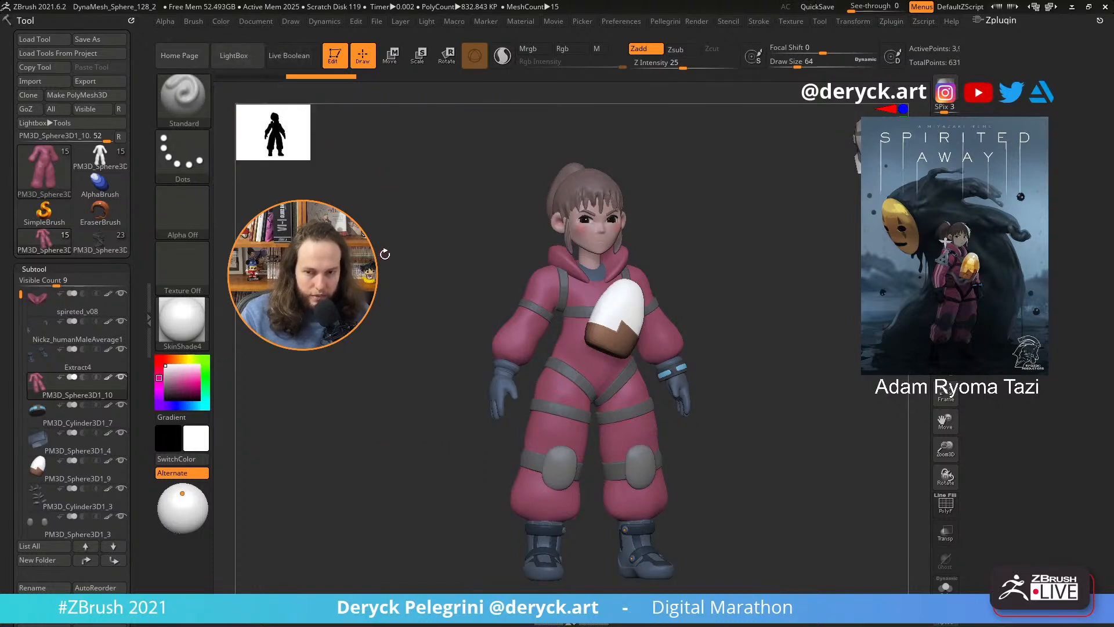
left_click_drag(457, 409, 412, 417)
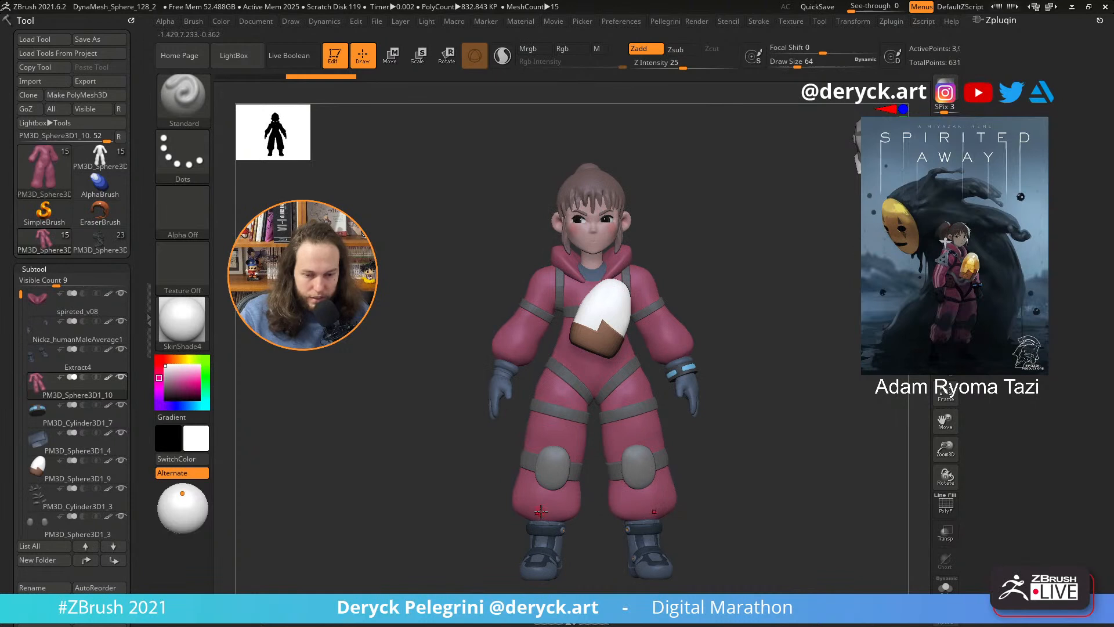
left_click_drag(503, 487, 455, 438)
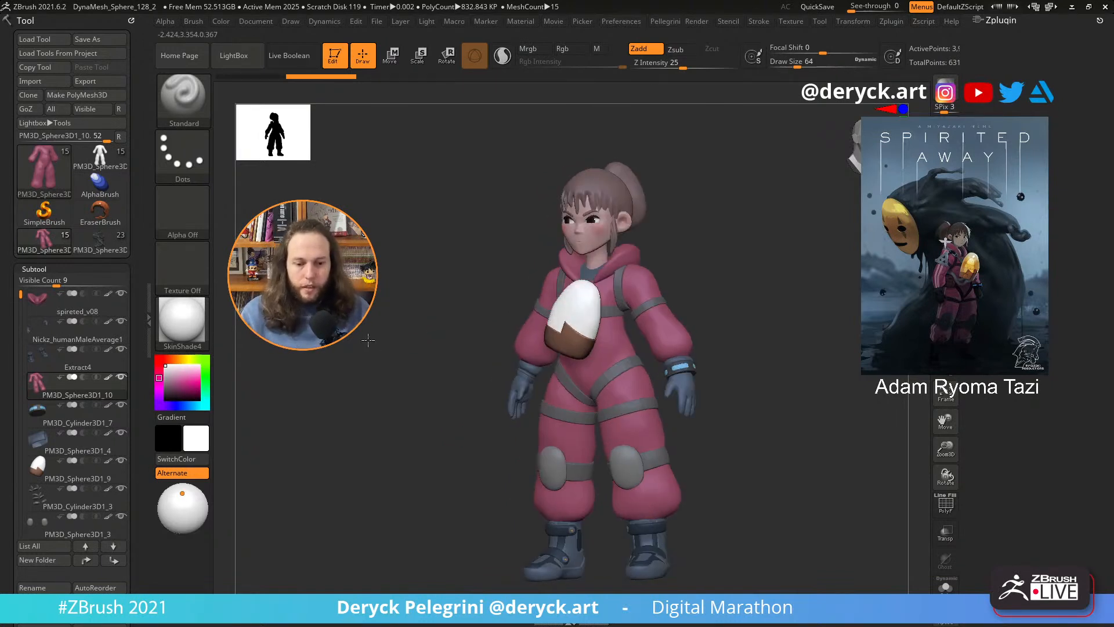
left_click_drag(373, 335, 367, 321)
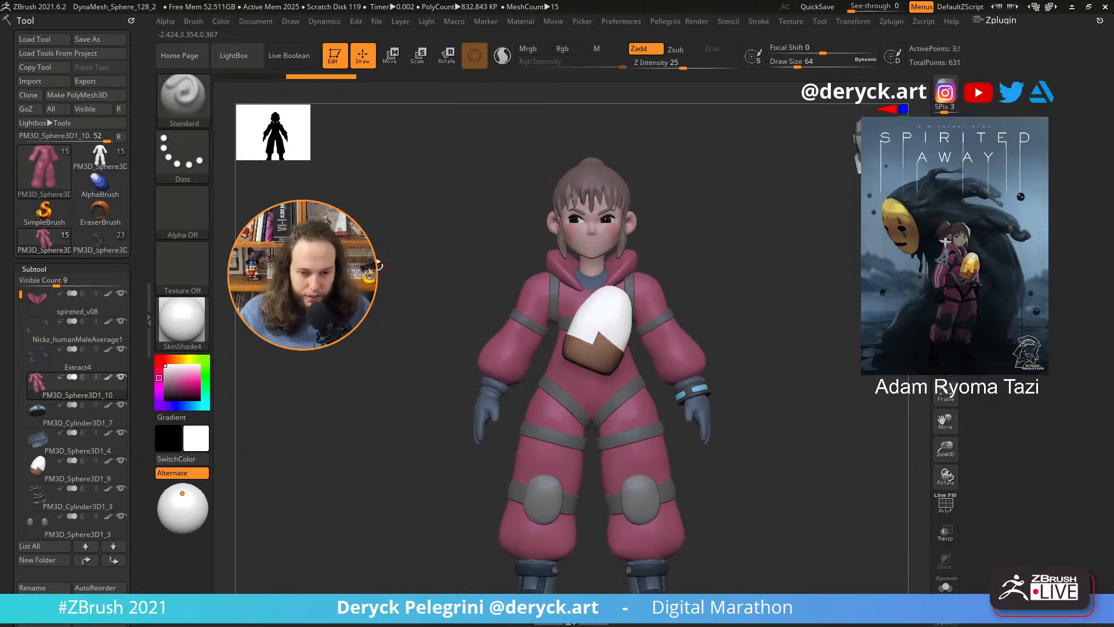
left_click_drag(379, 265, 444, 322)
- Select the egg subtool, isolate it and show only its white shell part
left_click_drag(725, 310, 705, 325, "alt")
left_click(596, 327, "alt")
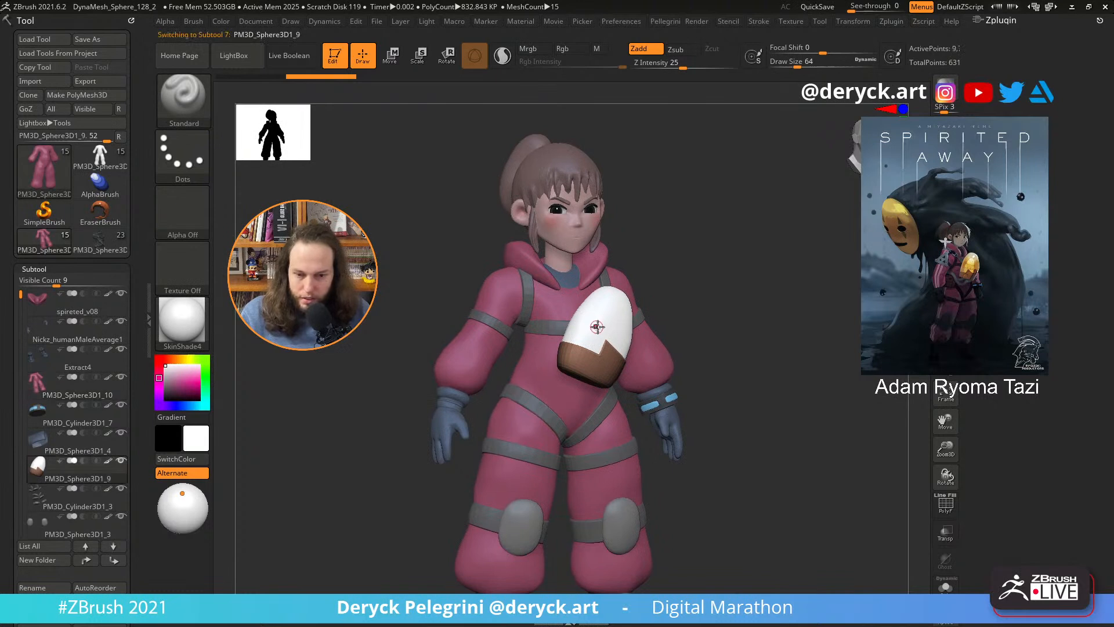
key("alt+s")
left_click(604, 322, "ctrl+shift")
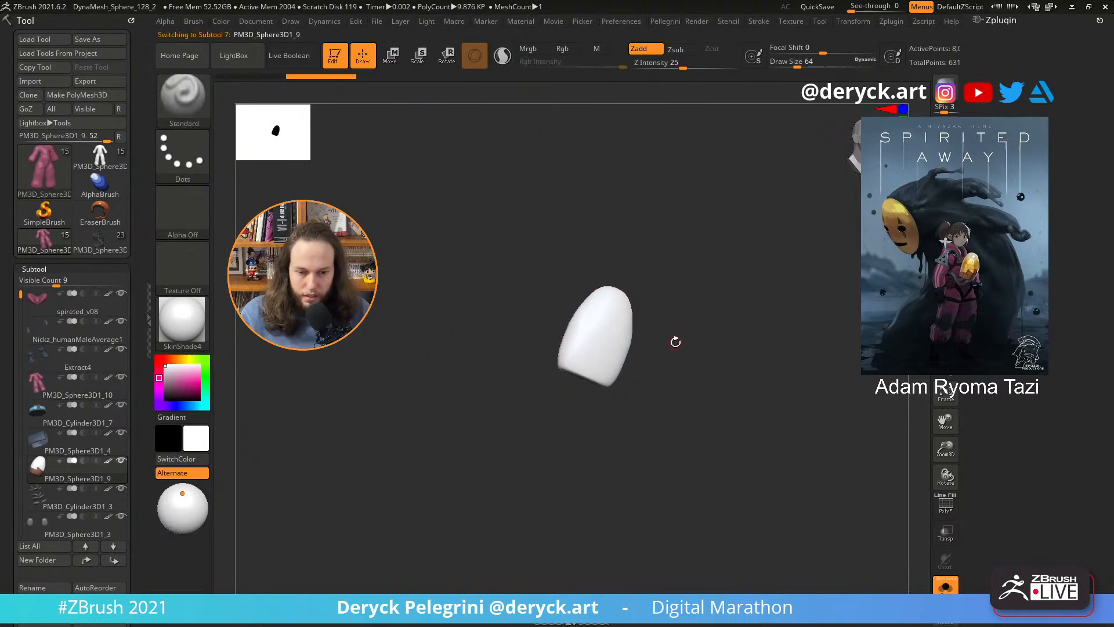
left_click_drag(675, 341, 677, 387, "alt")
- Fill the visible shell with a light orange colour, RGB 232, 150, 100
left_click(173, 359)
left_click_drag(191, 382, 199, 382)
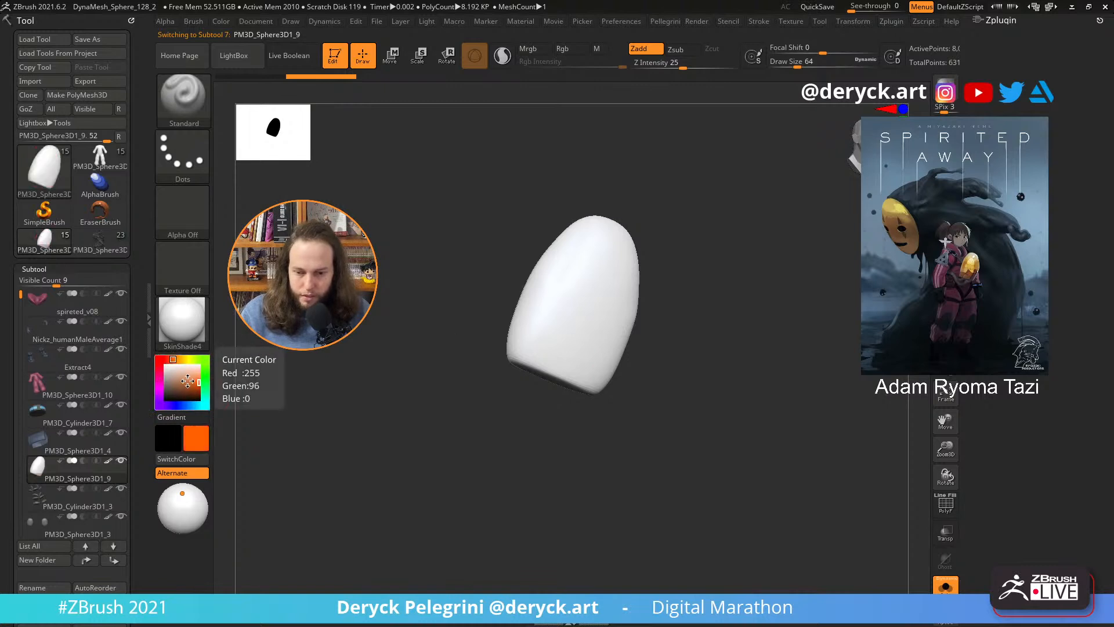
key("ctrl+f")
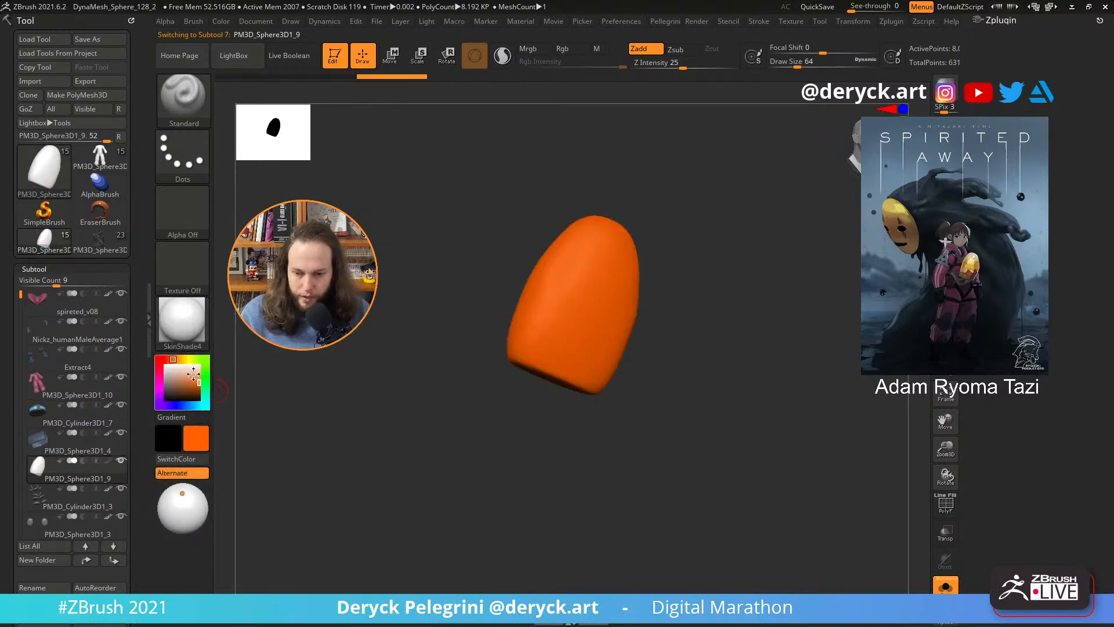
left_click(189, 377)
key("ctrl+f")
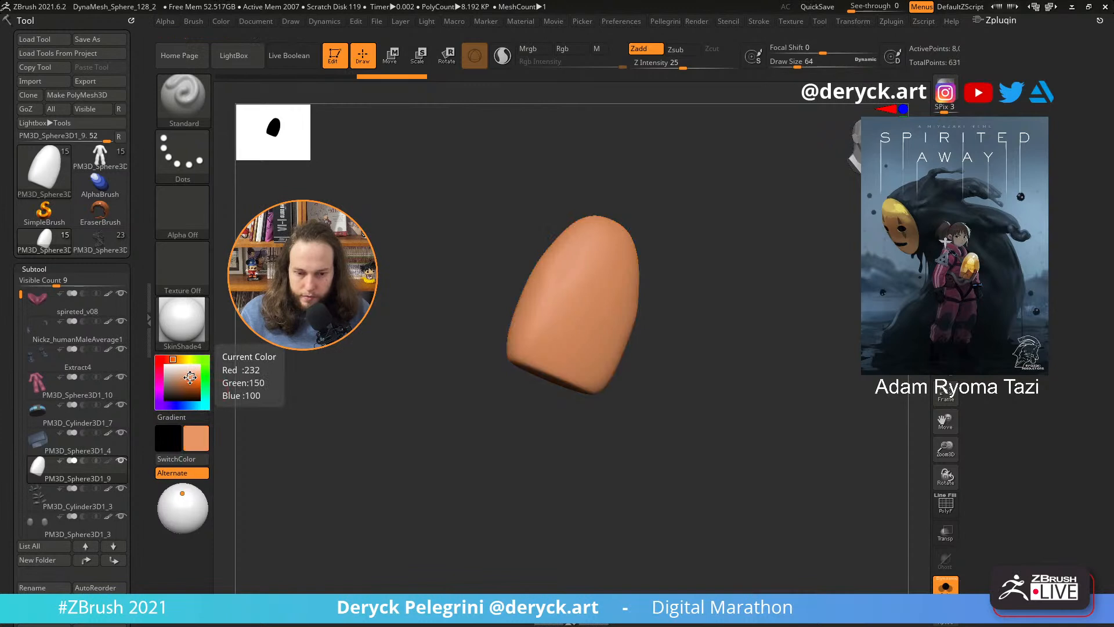
left_click(219, 23)
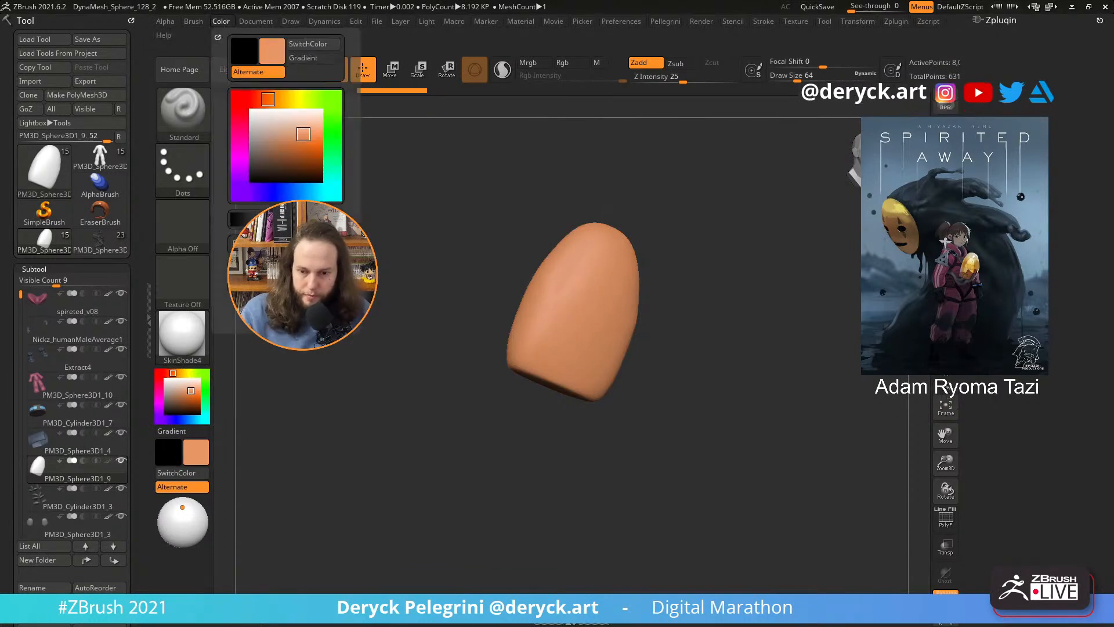
left_click(264, 258)
- Unhide the egg's brown base and the other subtools, and turn on dynamic subdivision for the egg
left_click(346, 356, "ctrl+shift")
left_click_drag(356, 352, 372, 326)
key("alt+s")
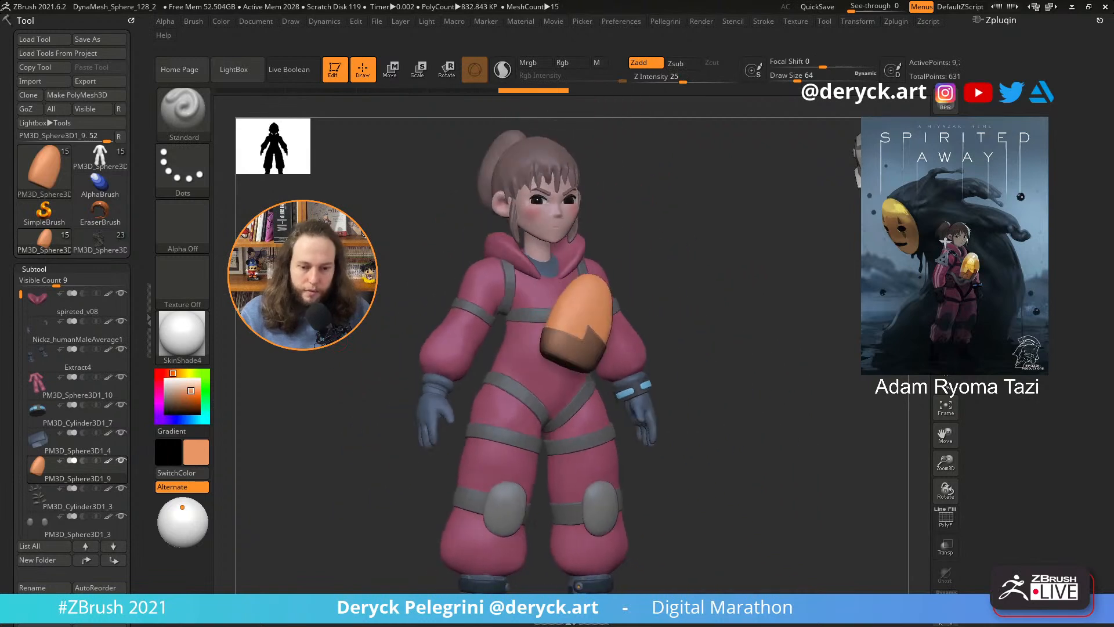
key("d")
left_click(494, 208)
left_click_drag(371, 255, 339, 236)
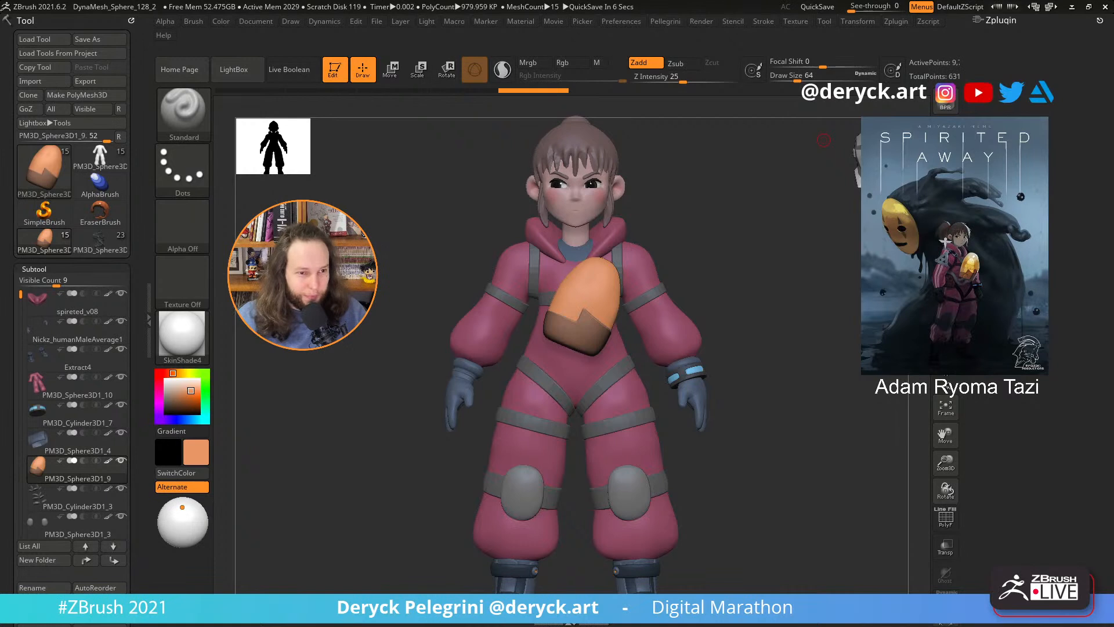
- Select the boots subtool Extract4 and turn on its polyframe to examine the wireframe and polygroups
left_click_drag(824, 140, 447, 323)
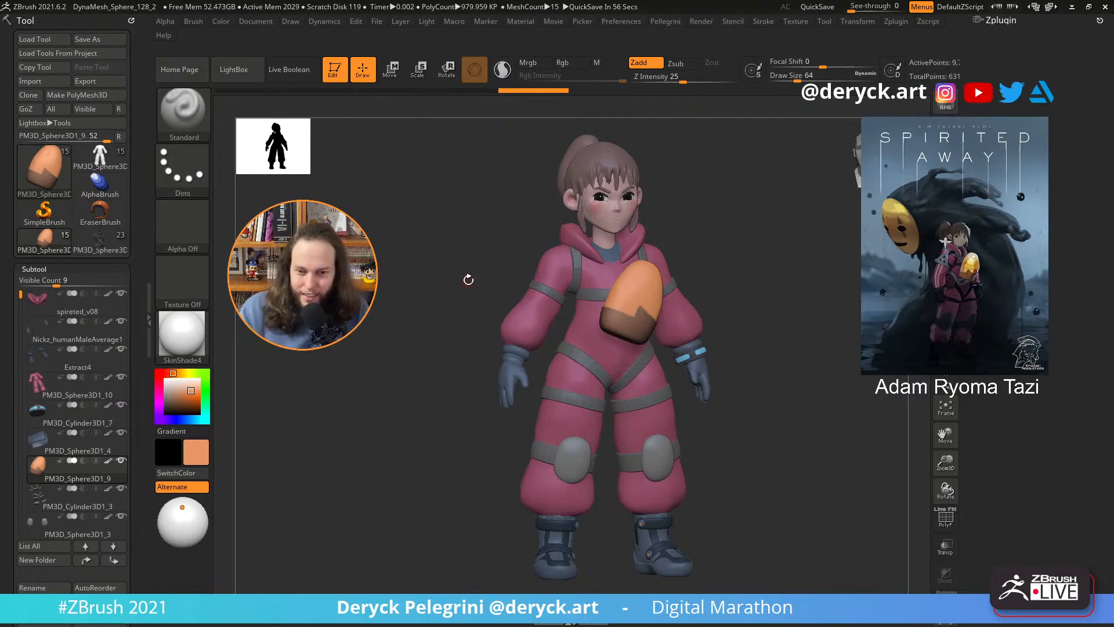
left_click_drag(383, 330, 512, 380)
left_click(468, 382, "alt")
key("shift+f")
left_click_drag(305, 369, 427, 366)
left_click_drag(684, 358, 603, 378)
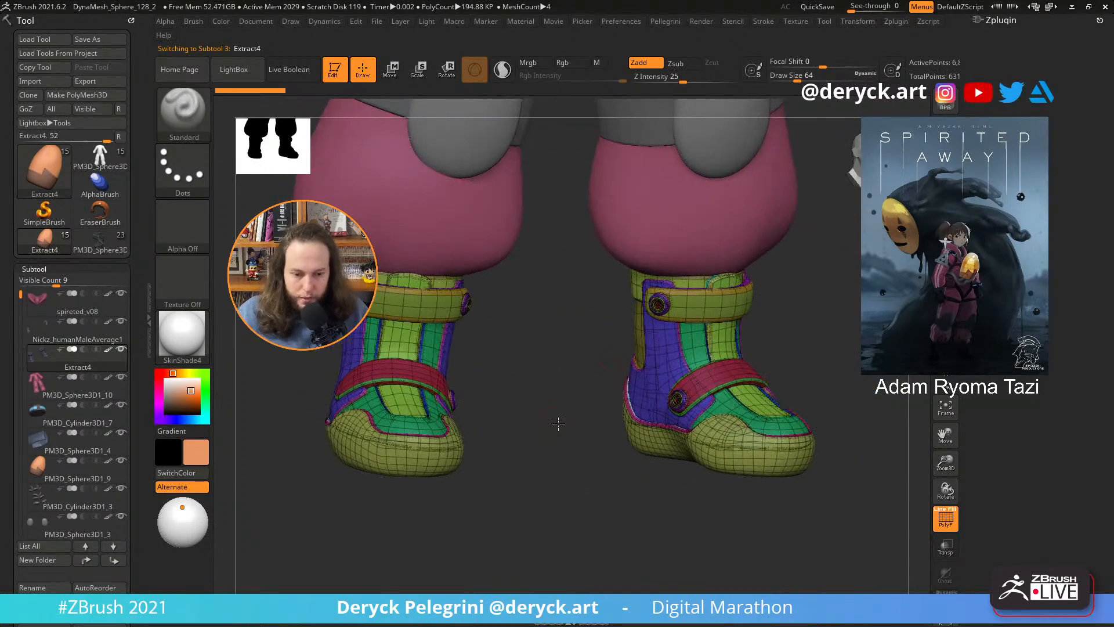
left_click_drag(557, 423, 488, 411)
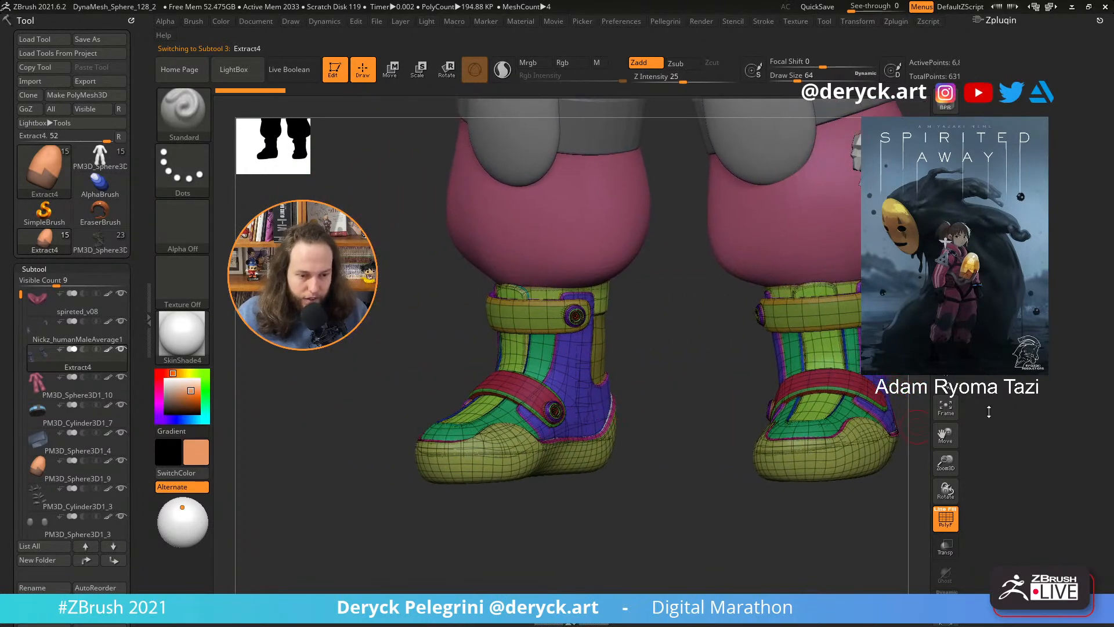
- Turn off the polyframe and examine the shaded boots from the front and both sides
left_click(938, 514)
left_click_drag(761, 488, 647, 456)
key("shift+f")
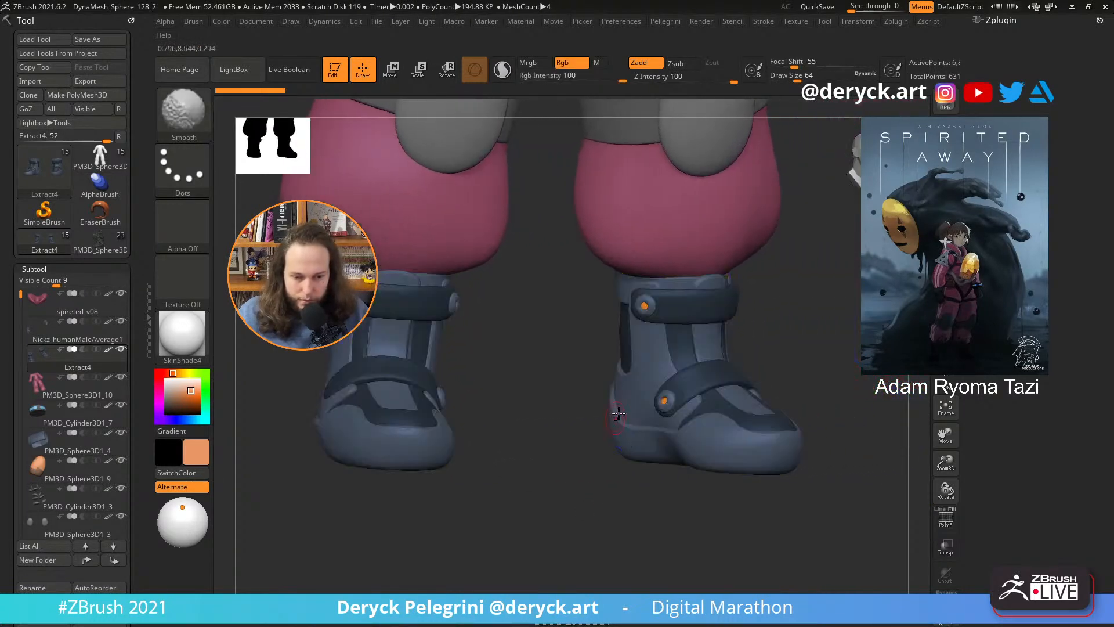
left_click_drag(554, 413, 547, 442, "alt")
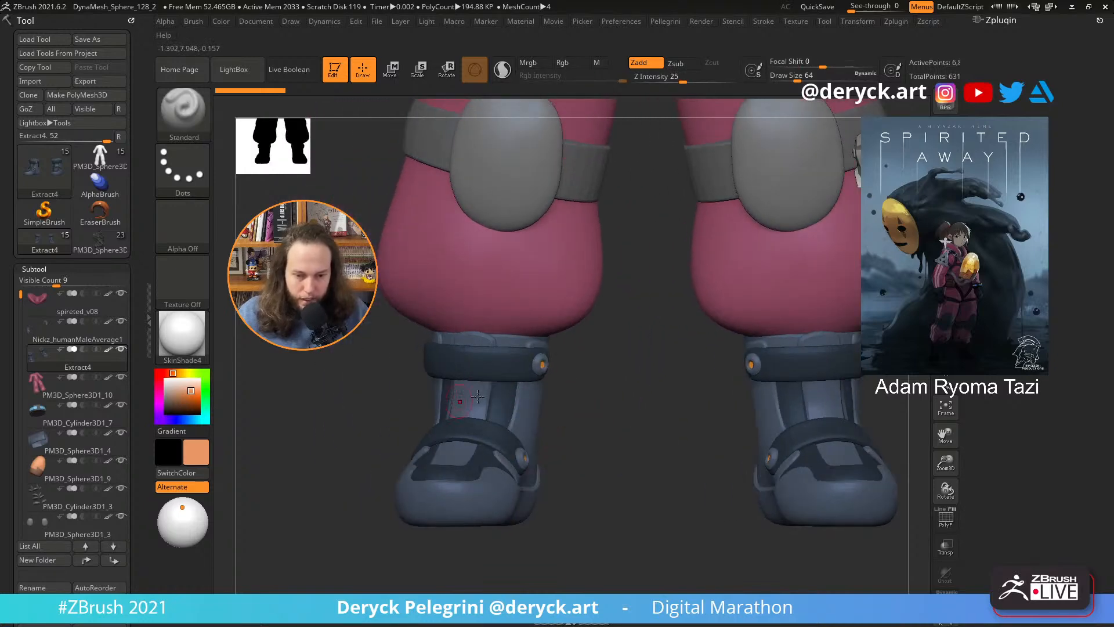
left_click_drag(478, 406, 575, 397)
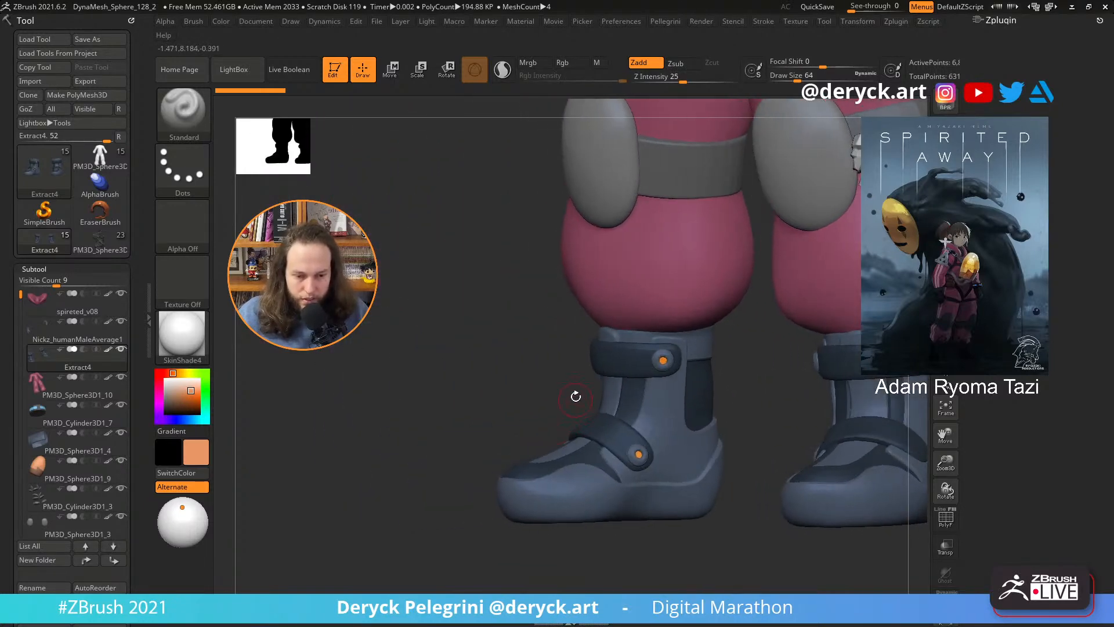
left_click_drag(448, 382, 554, 399, "alt")
left_click_drag(519, 484, 528, 411)
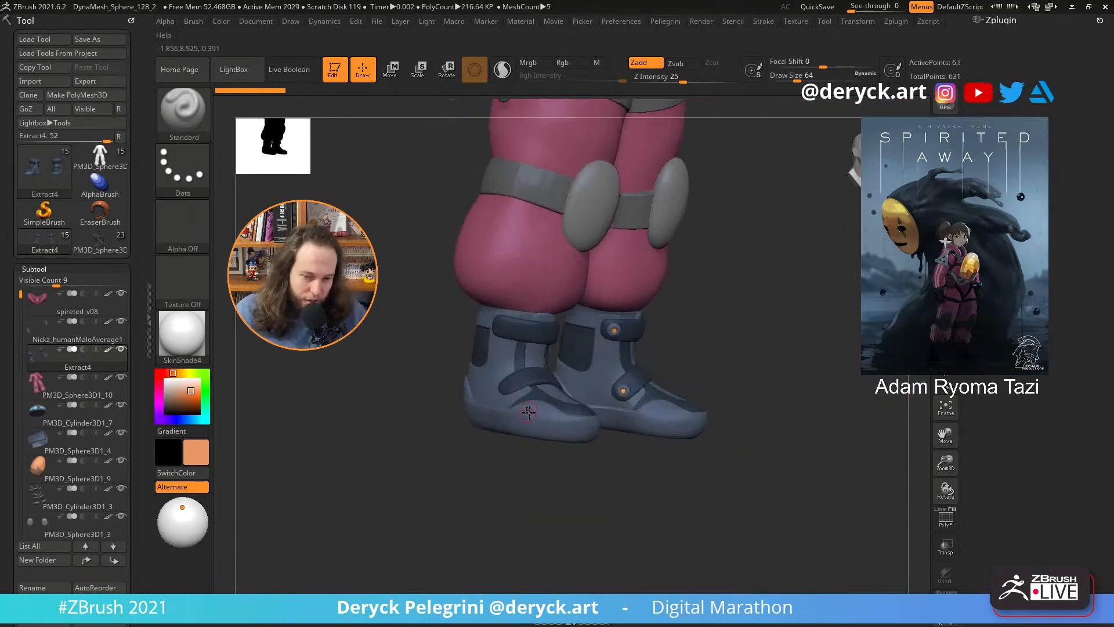
left_click_drag(539, 458, 538, 405)
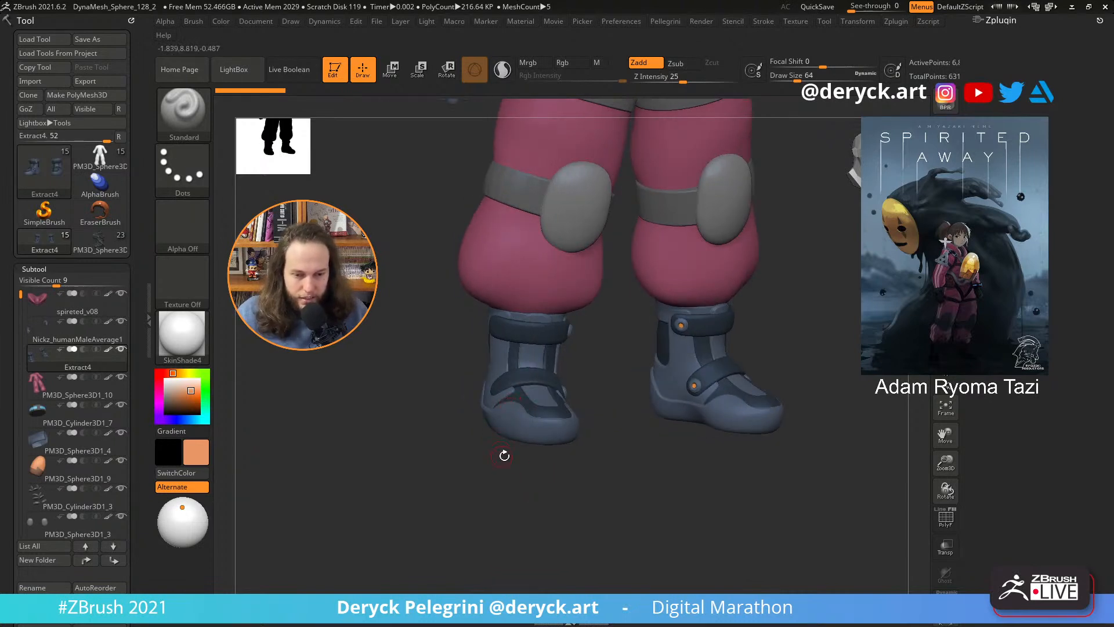
- Examine the boots from several angles and the suit, straps and gloves above them
left_click_drag(504, 456, 523, 506)
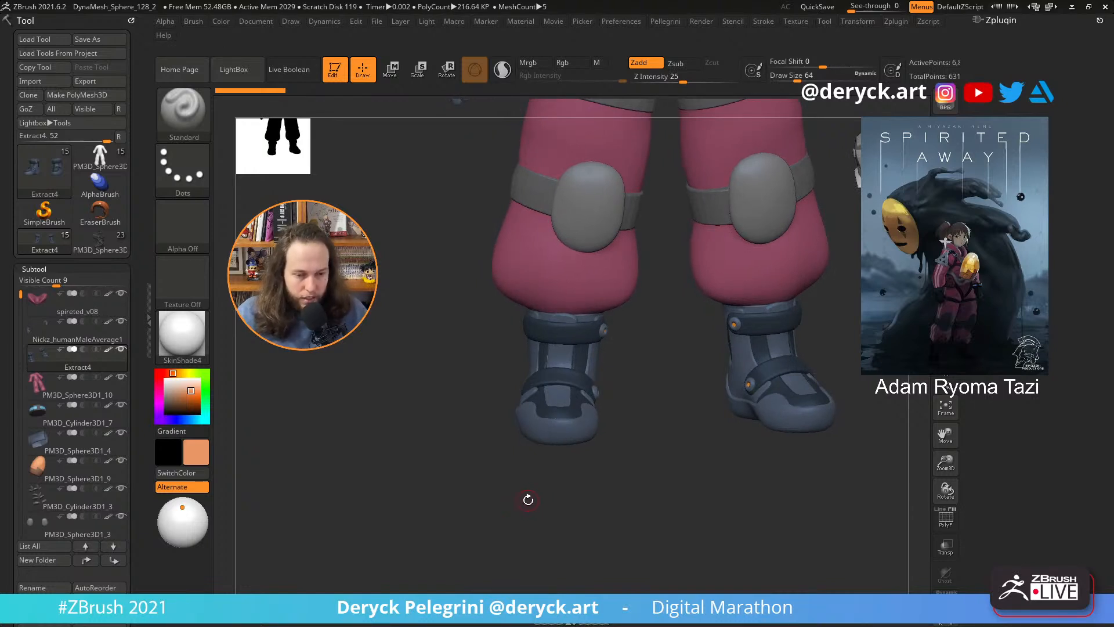
left_click_drag(524, 501, 521, 446)
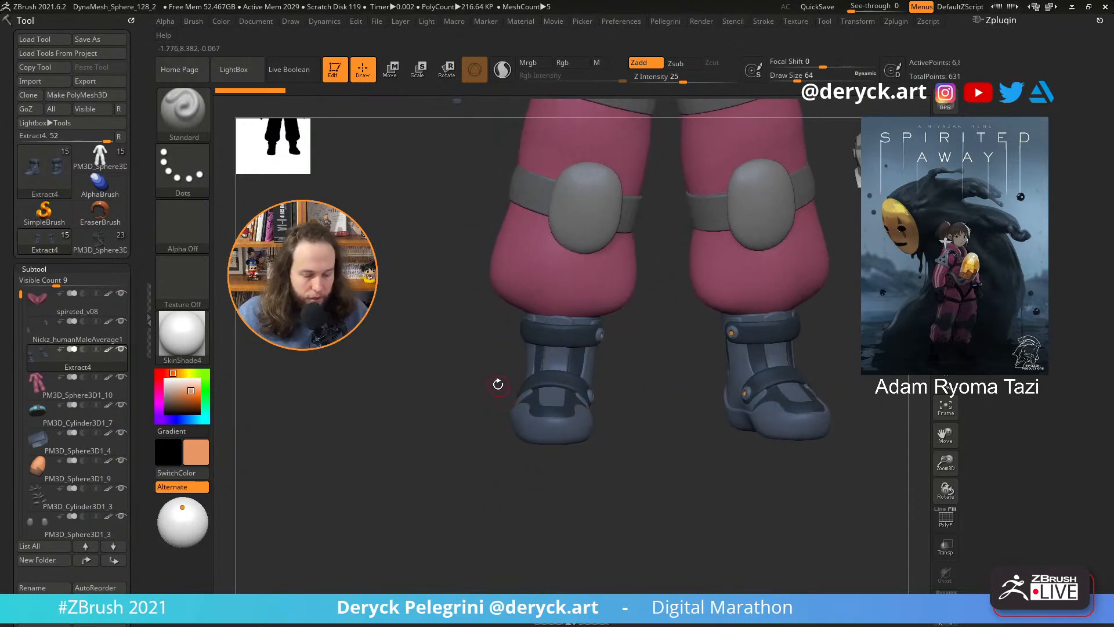
mouse_move(420, 331)
left_mouse_down("alt")
mouse_move(423, 440)
mouse_move(437, 371)
mouse_move(414, 456)
mouse_move(358, 398)
mouse_move(350, 363)
mouse_move(390, 433)
mouse_move(373, 393)
mouse_move(385, 392)
mouse_move(386, 369)
mouse_move(373, 378)
mouse_move(390, 354)
mouse_move(385, 415)
mouse_move(395, 408)
mouse_move(380, 393)
mouse_move(395, 400)
left_mouse_up("alt")
left_click_drag(398, 286, 501, 378, "alt")
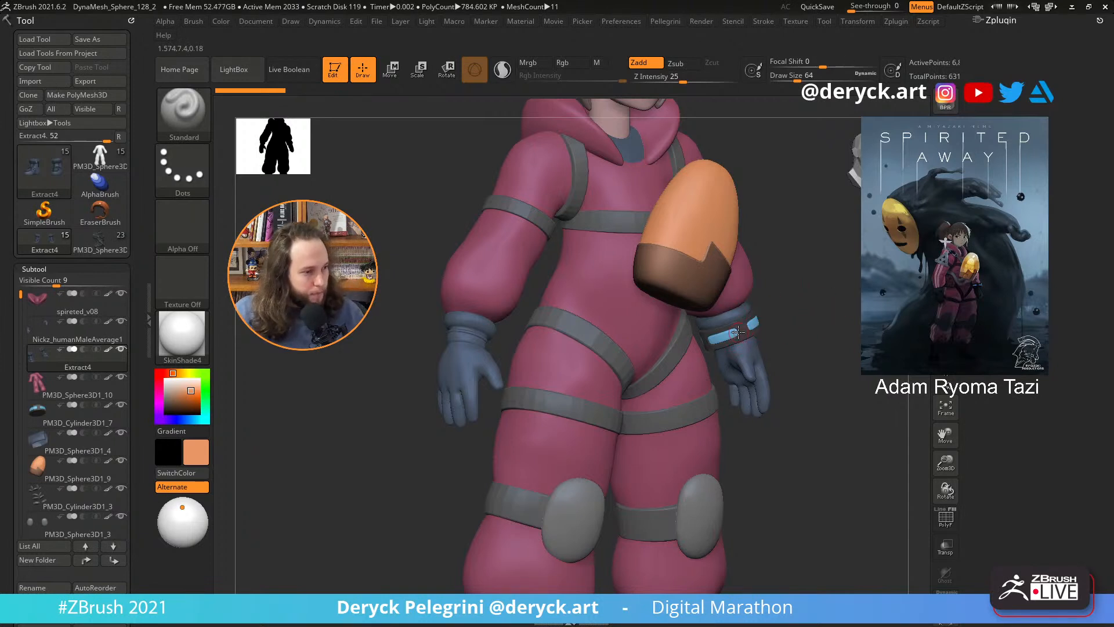
left_click_drag(371, 441, 315, 354)
- Insert a cube as a new subtool directly below the boots subtool Extract4
left_click_drag(10, 327, 9, 261)
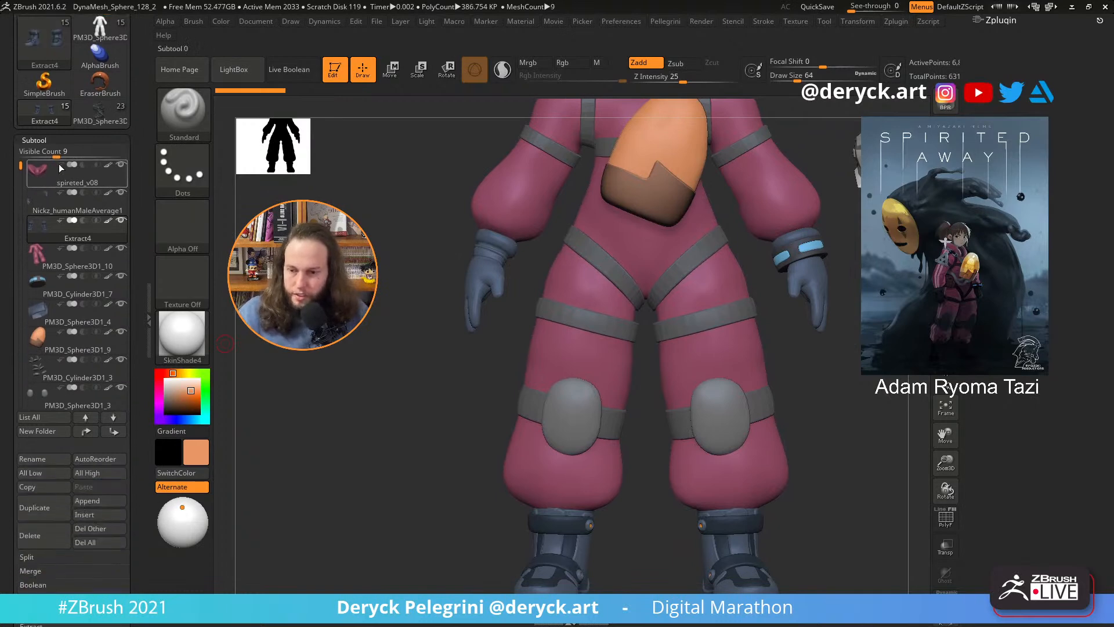
left_click_drag(15, 166, 19, 172)
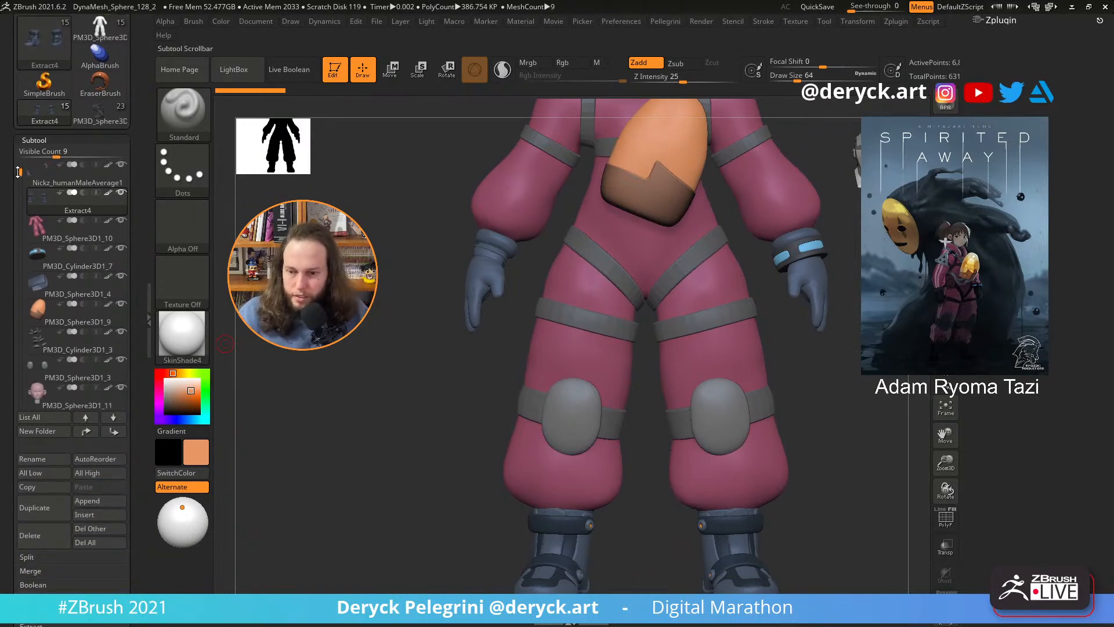
left_click(97, 516)
left_click(166, 418)
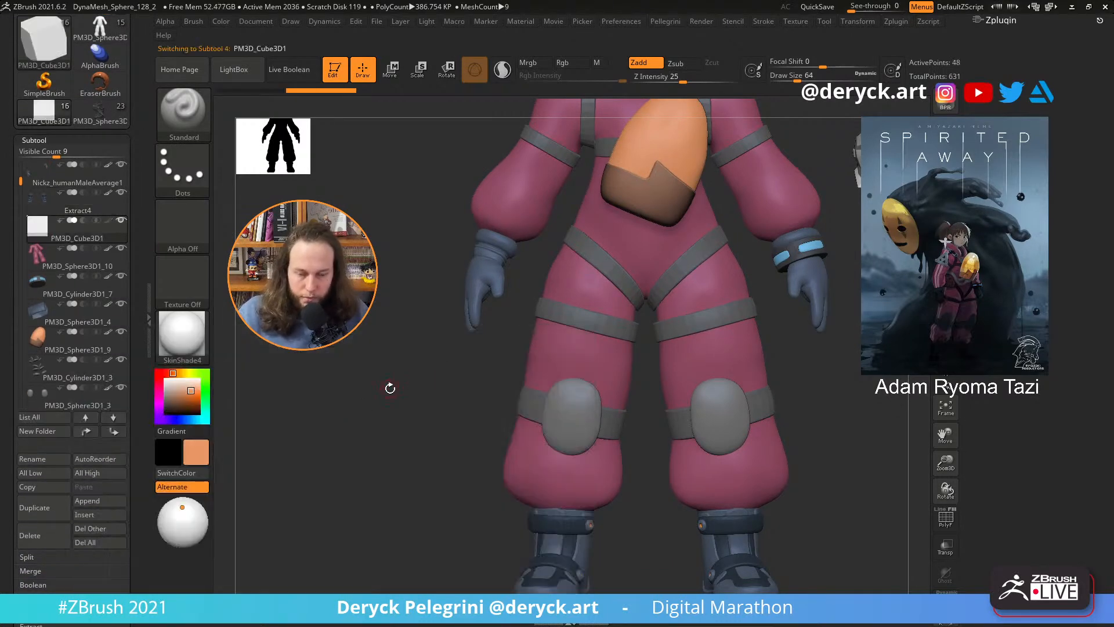
- Isolate the new cube and display its polyframe
left_click_drag(404, 406, 367, 477, "alt")
key("w")
left_click_drag(417, 353, 415, 305)
key("shift+f")
left_click_drag(432, 239, 389, 331)
left_click(936, 511)
key("alt+s")
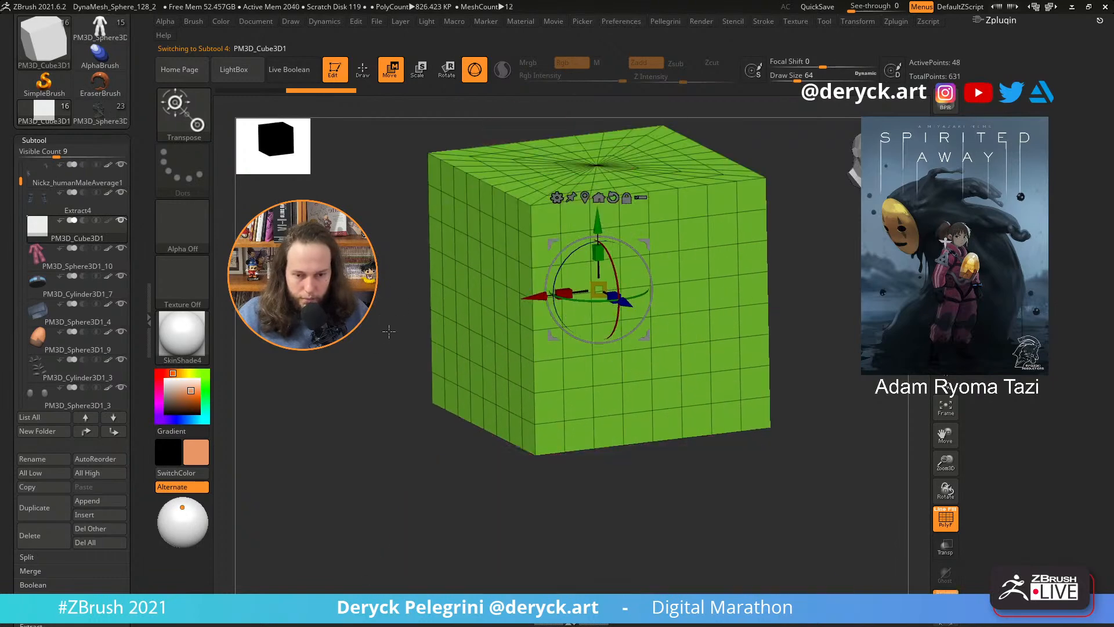
- Switch to Draw mode, enlarge the brush to about 167 and examine the topology on the cube's top face
left_click_drag(384, 288, 387, 354)
key("q")
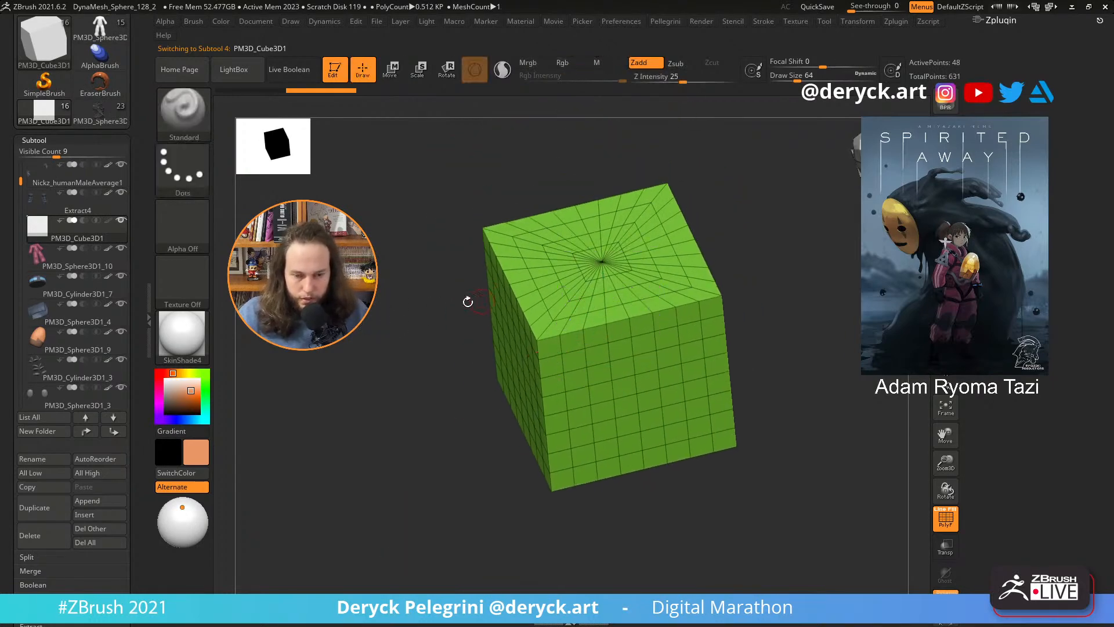
key("s")
left_click_drag(517, 316, 542, 316)
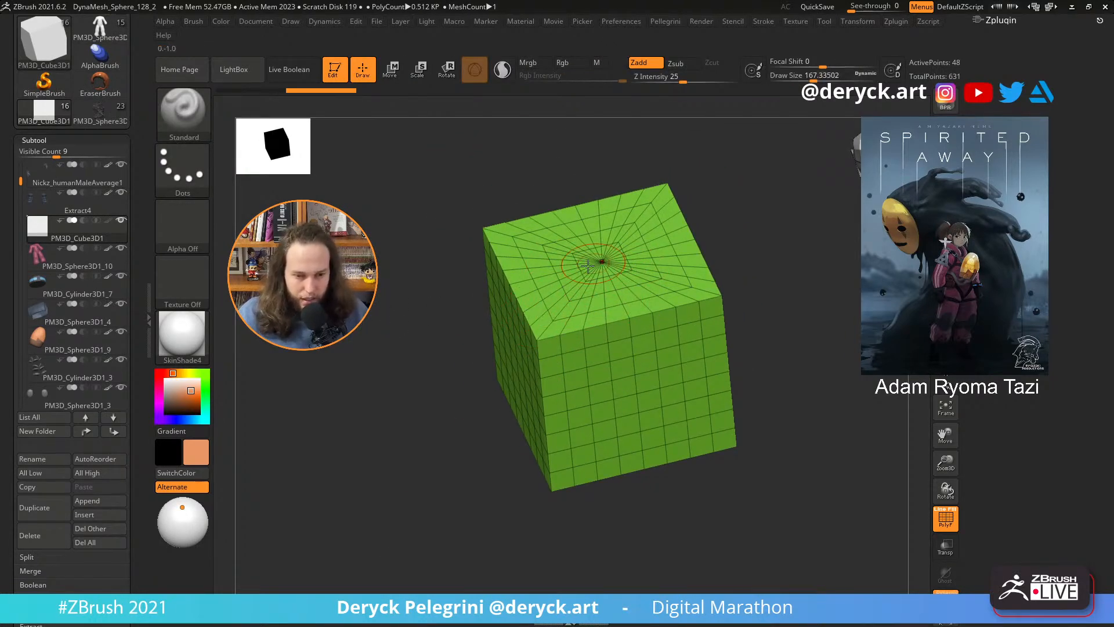
left_click_drag(456, 367, 679, 293)
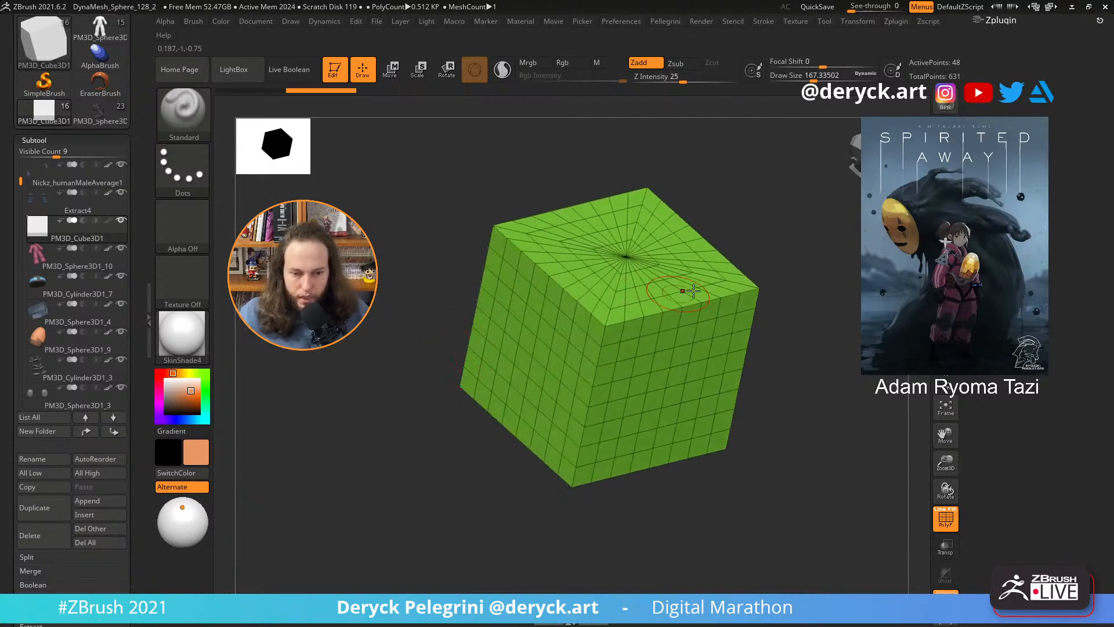
left_click_drag(766, 279, 778, 270)
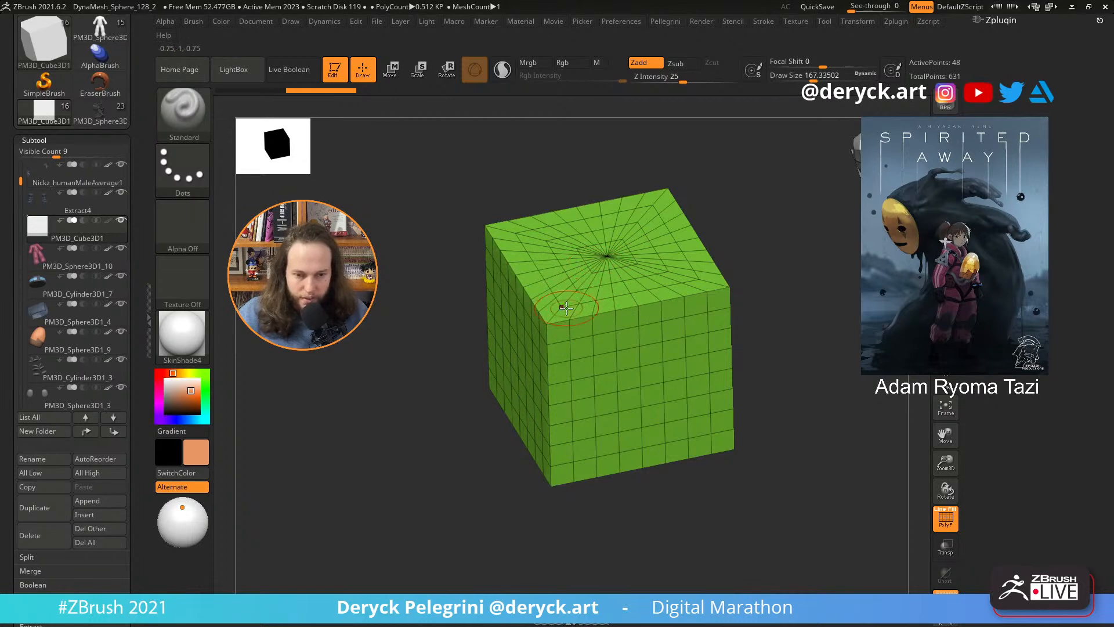
- Initialize the cube as a QCube with X, Y and Z resolution 2, and show the other subtools again
left_click_drag(334, 410, 332, 384, "alt")
left_click_drag(3, 487, 0, 348)
left_click(36, 382)
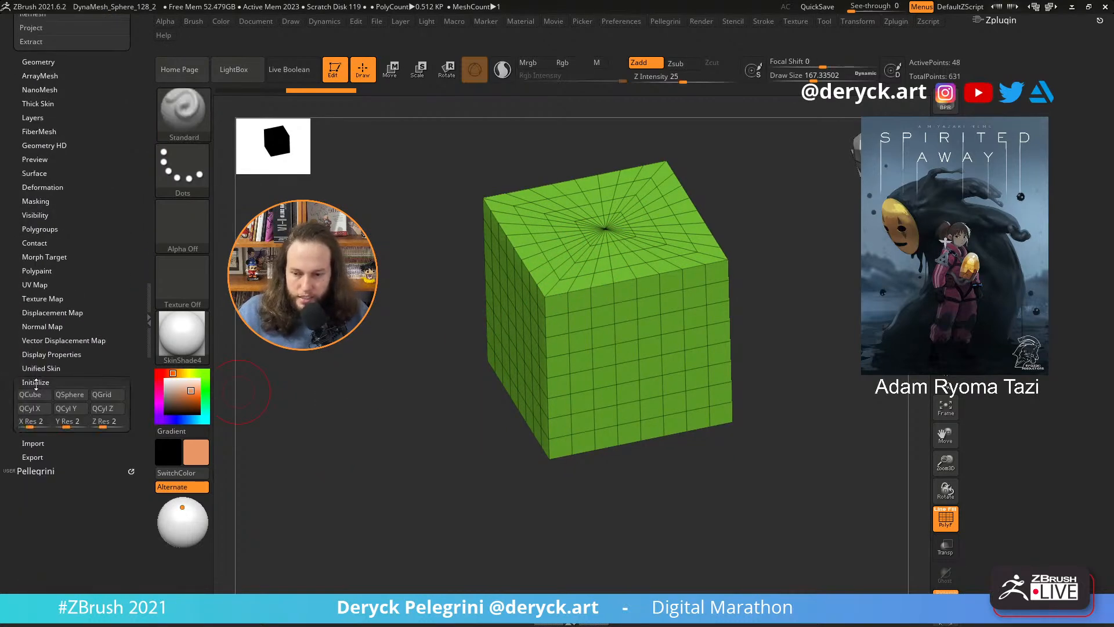
left_click(30, 395)
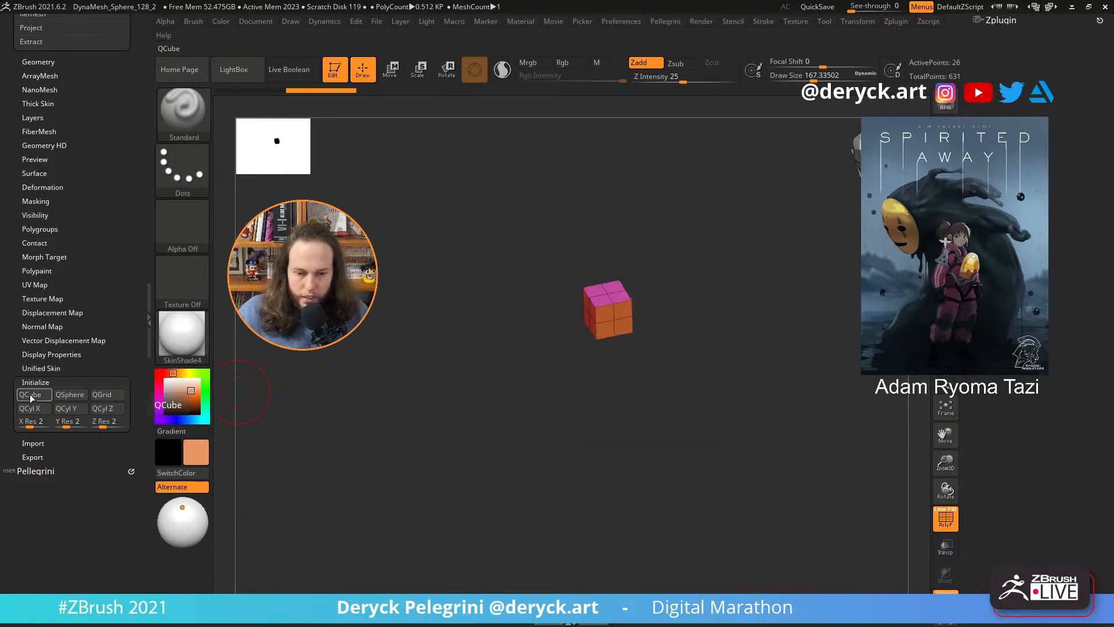
left_click_drag(496, 375, 448, 294)
key("alt+s")
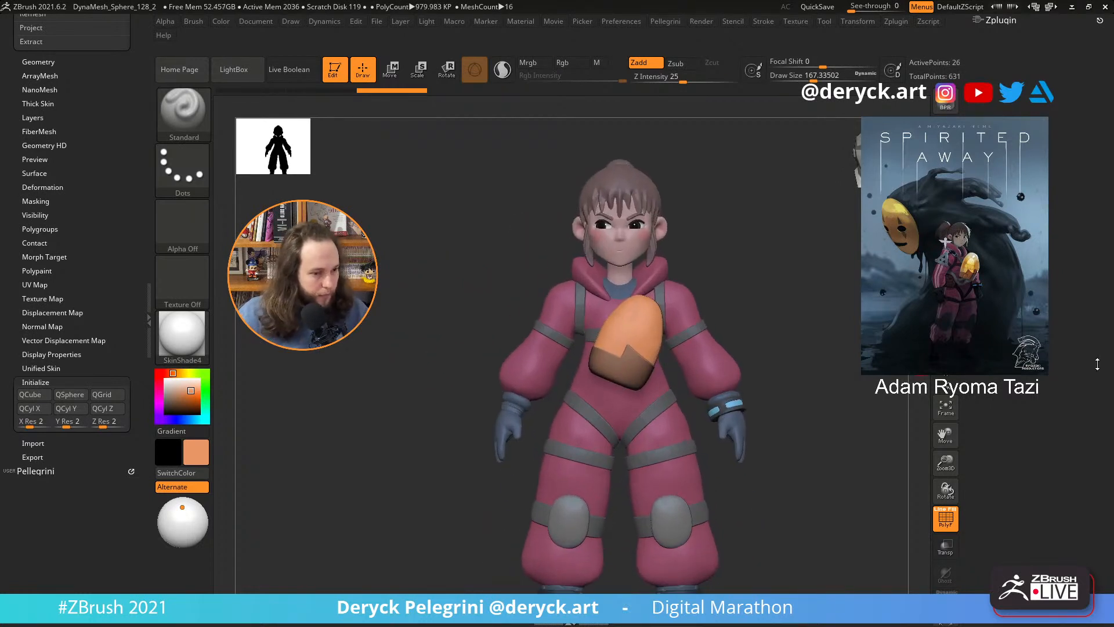
- Move the small QCube forward so that it sits in front of the torso beside the egg
key("ctrl")
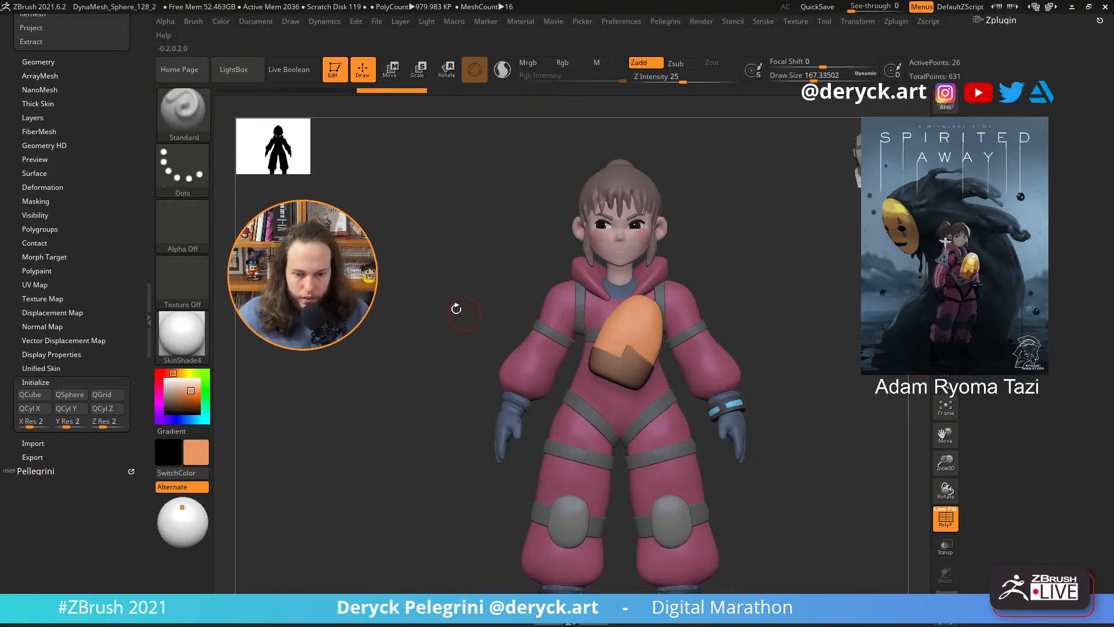
key("w")
left_click_drag(570, 170, 353, 335, "alt")
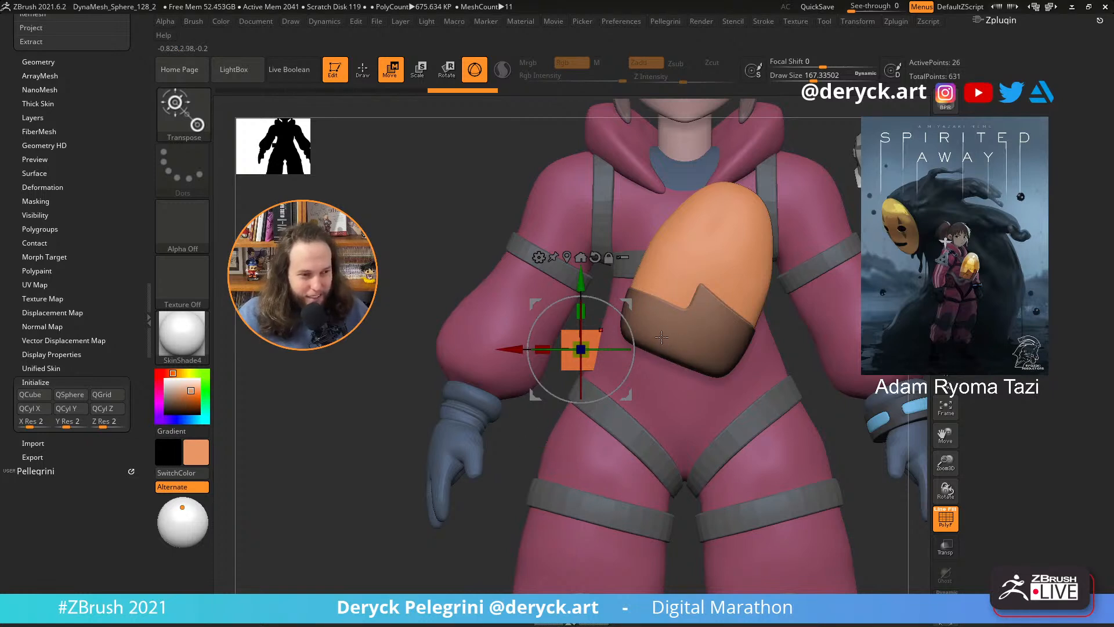
left_click_drag(617, 310, 604, 333)
key("ctrl+z")
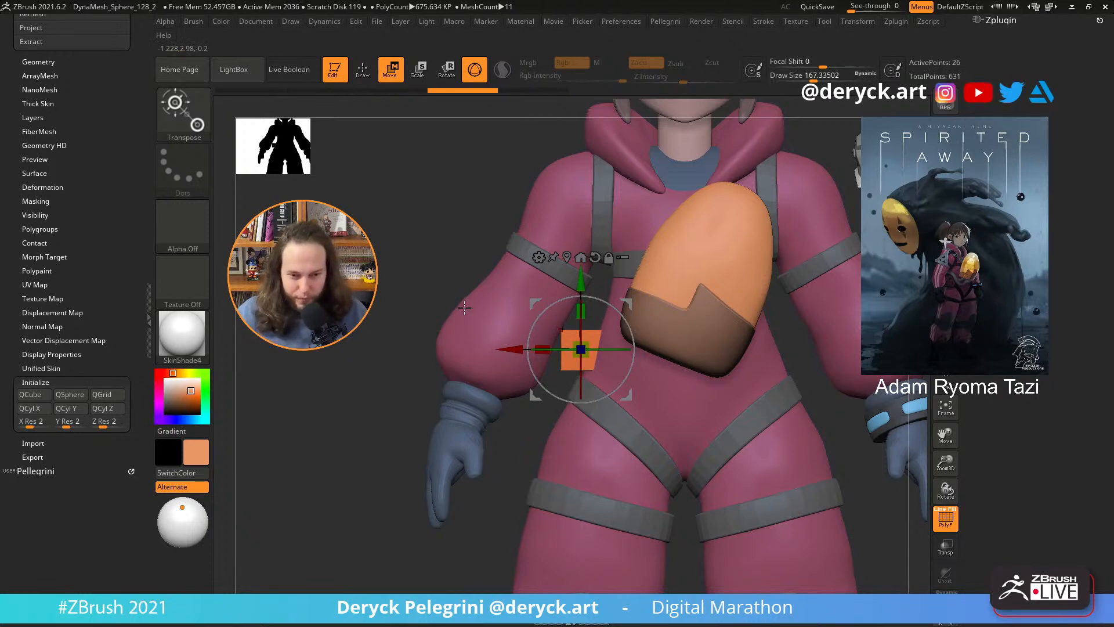
left_click_drag(464, 307, 495, 309)
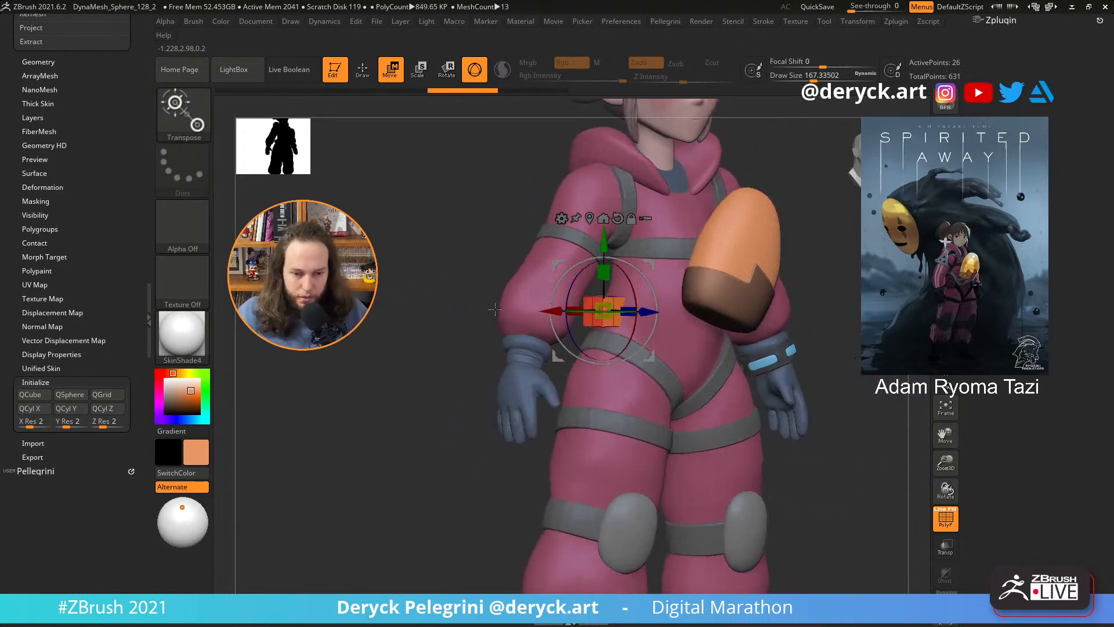
left_click_drag(646, 316, 719, 318)
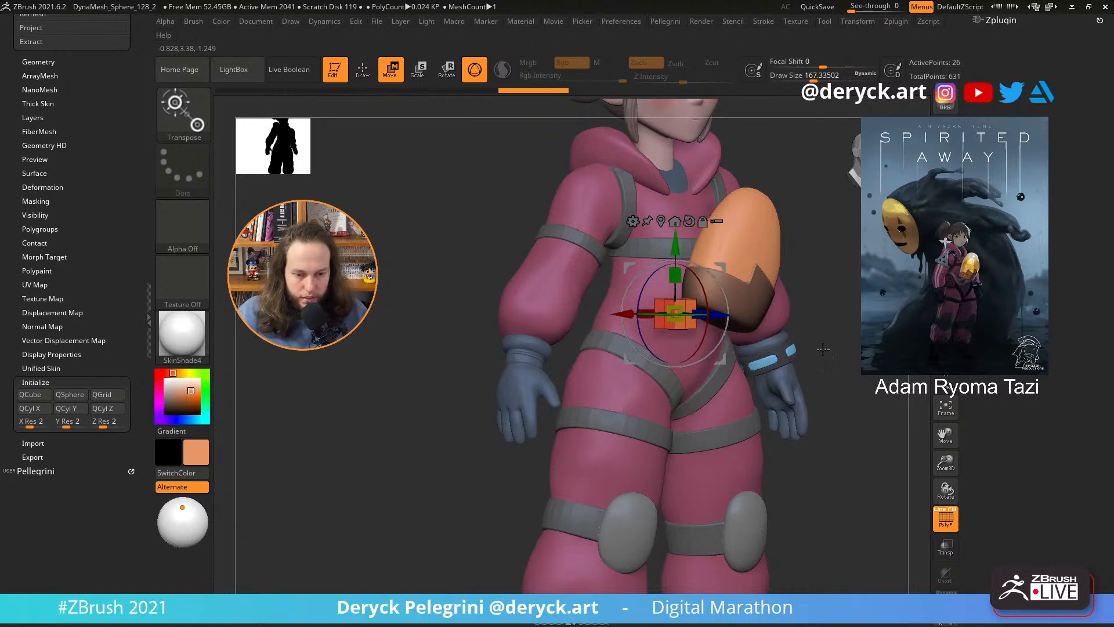
left_click_drag(864, 330, 736, 366, "alt")
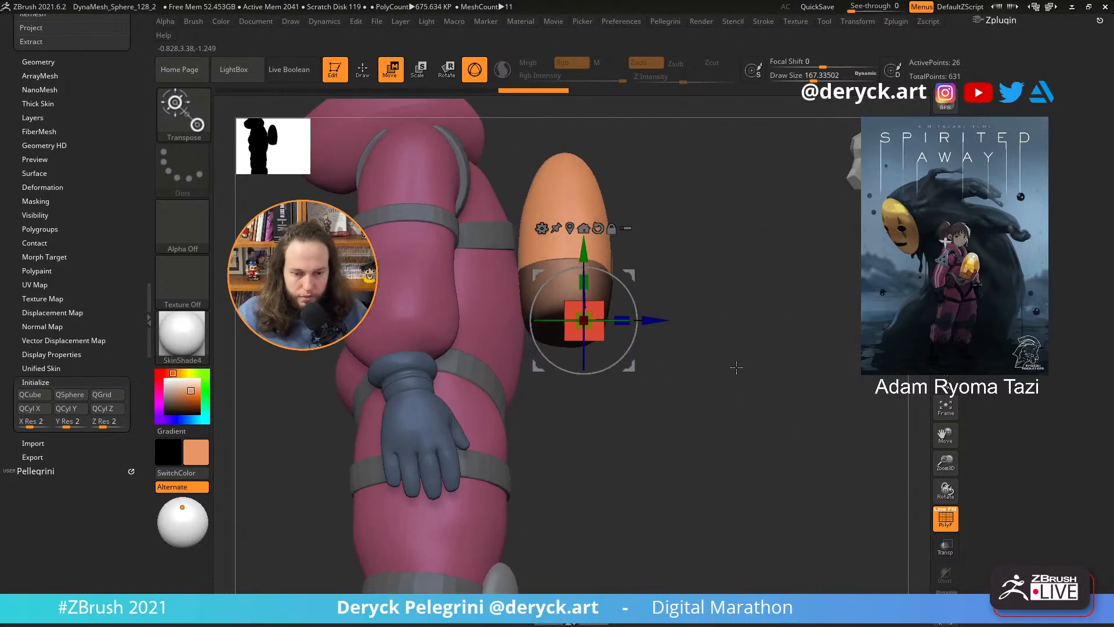
left_click_drag(661, 322, 651, 322)
- Stretch the QCube vertically into an upright box and scale its depth in front of the waist
left_click_drag(713, 365, 760, 409)
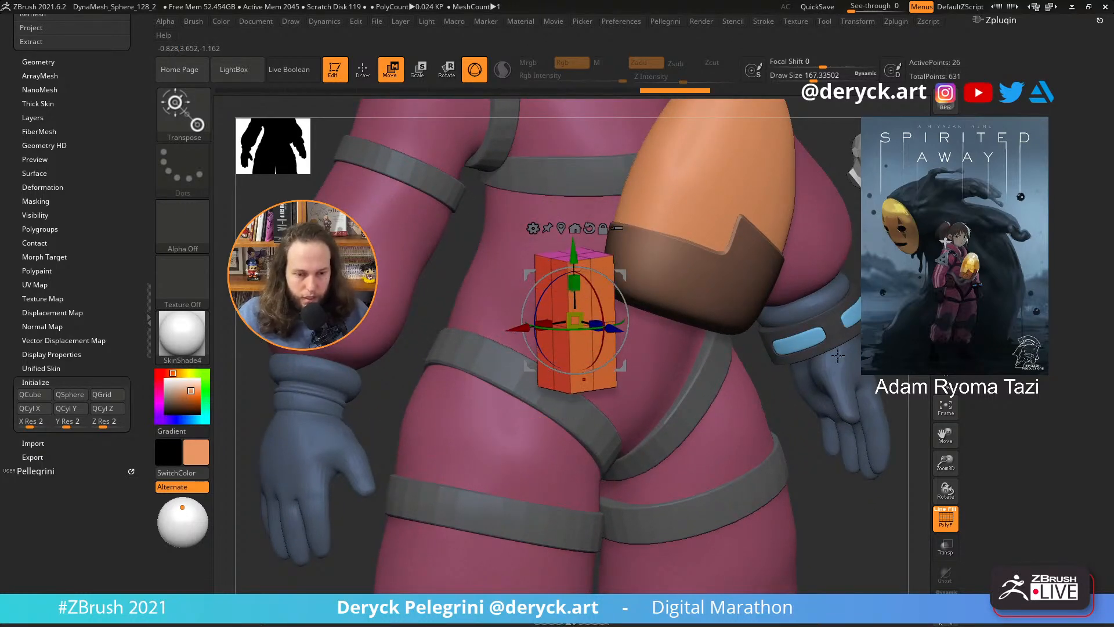
left_click_drag(836, 355, 739, 363)
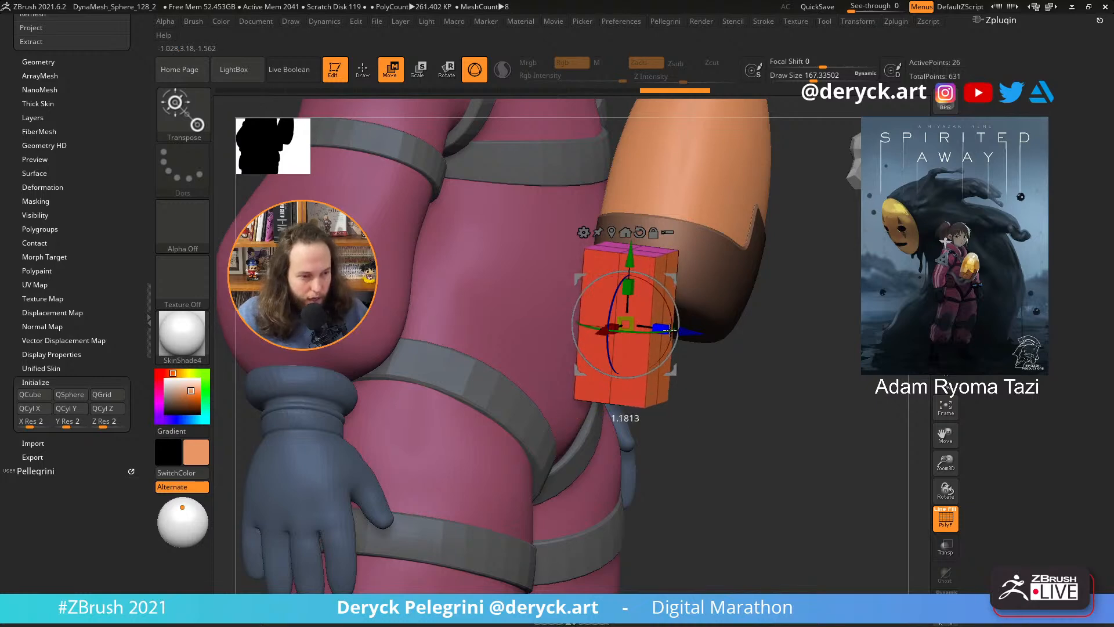
left_click_drag(670, 329, 672, 330)
left_click_drag(806, 387, 716, 355)
left_click_drag(451, 336, 681, 377)
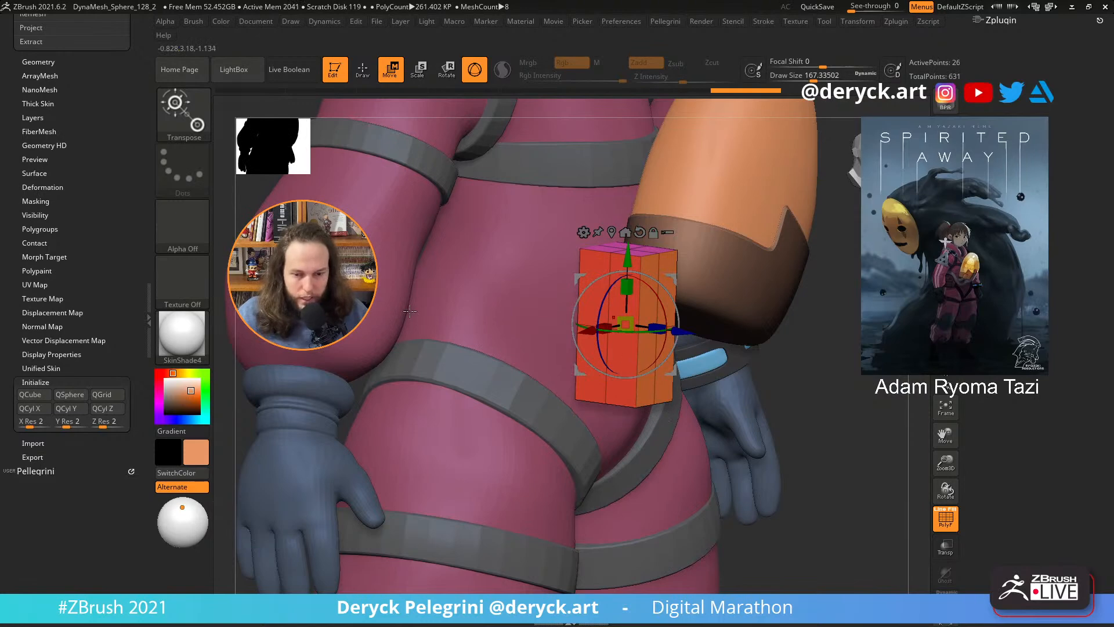
left_click_drag(832, 389, 832, 385, "shift")
- Shorten the upright box to about 80 percent of its height
right_click_drag(777, 393, 798, 435)
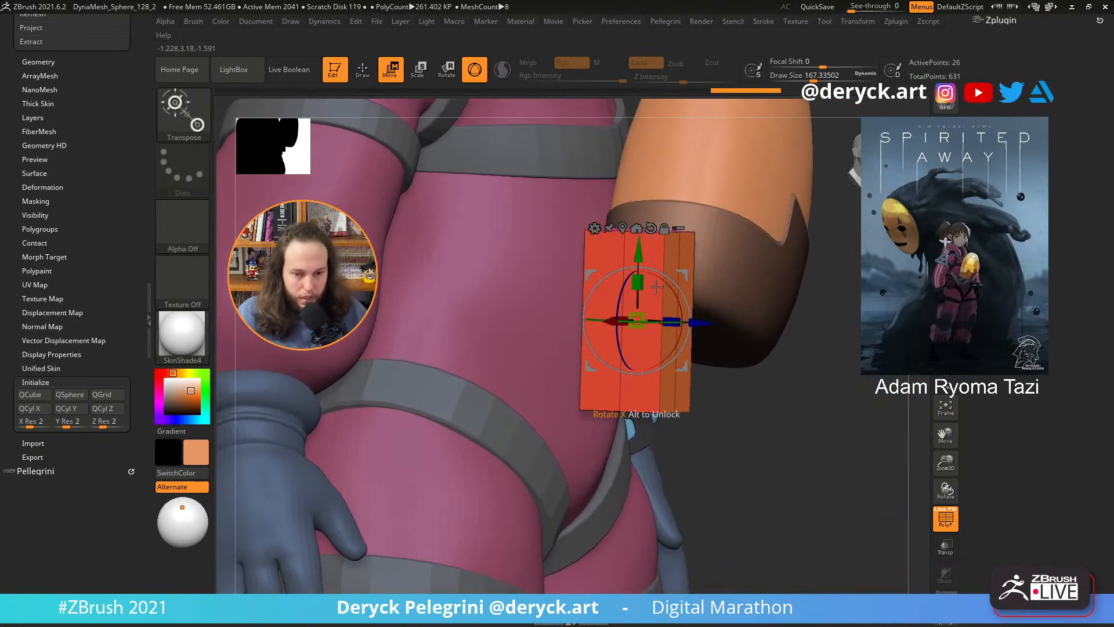
key("r")
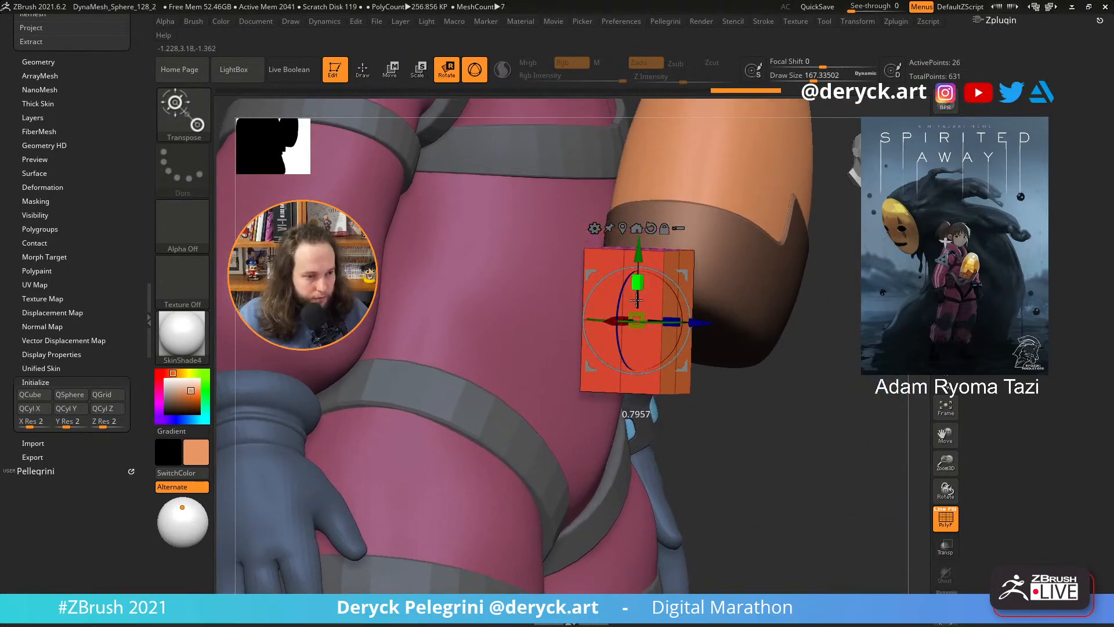
left_click_drag(636, 302, 634, 298)
right_click_drag(790, 389, 754, 393)
- Hide every subtool except the box PM3D_Cube3D1 using the subtool visibility
left_click_drag(4, 73, 13, 241)
left_click(34, 236)
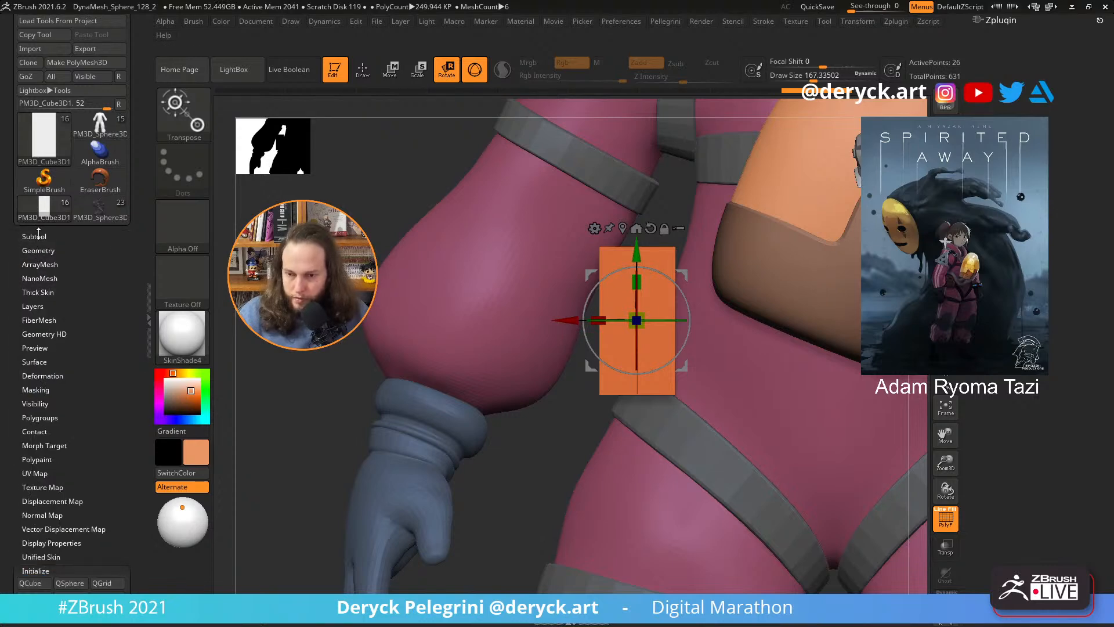
left_click(35, 236)
scroll(102, 301, "down", 1)
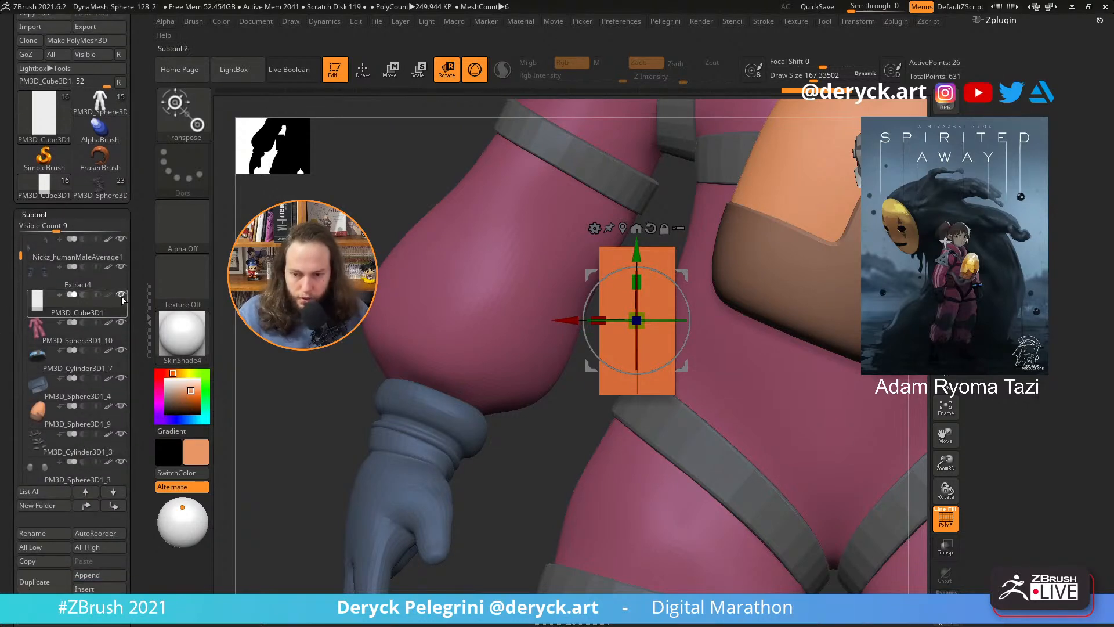
left_click(121, 298)
right_click_drag(401, 343, 406, 368)
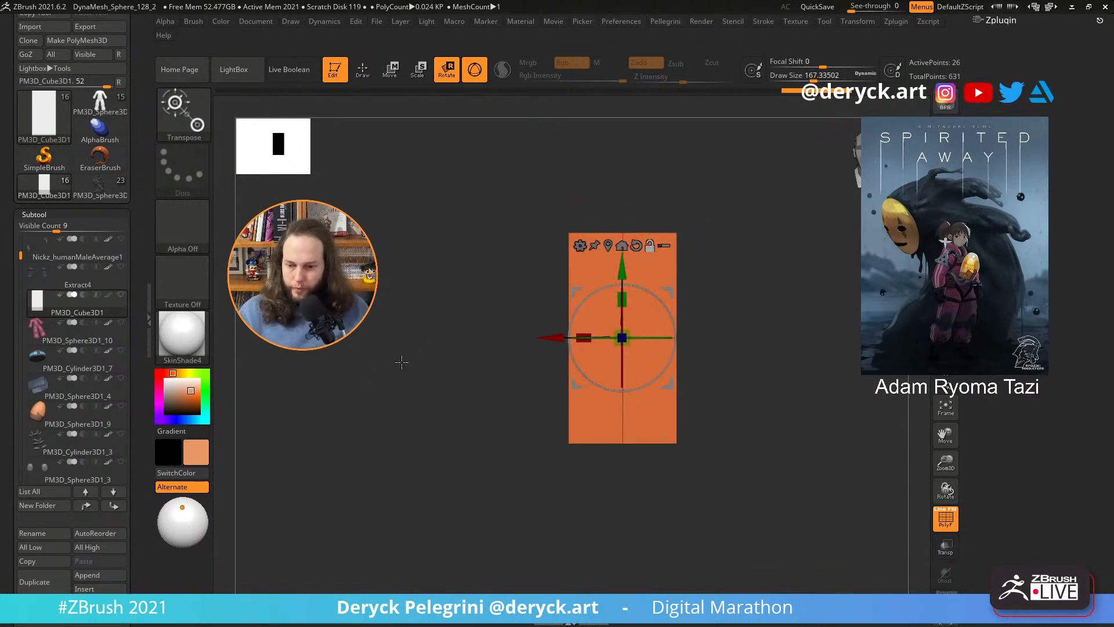
- Duplicate the box subtool, narrow the copy into a thin slab and place it beside the original
scroll(44, 545, "down", 5)
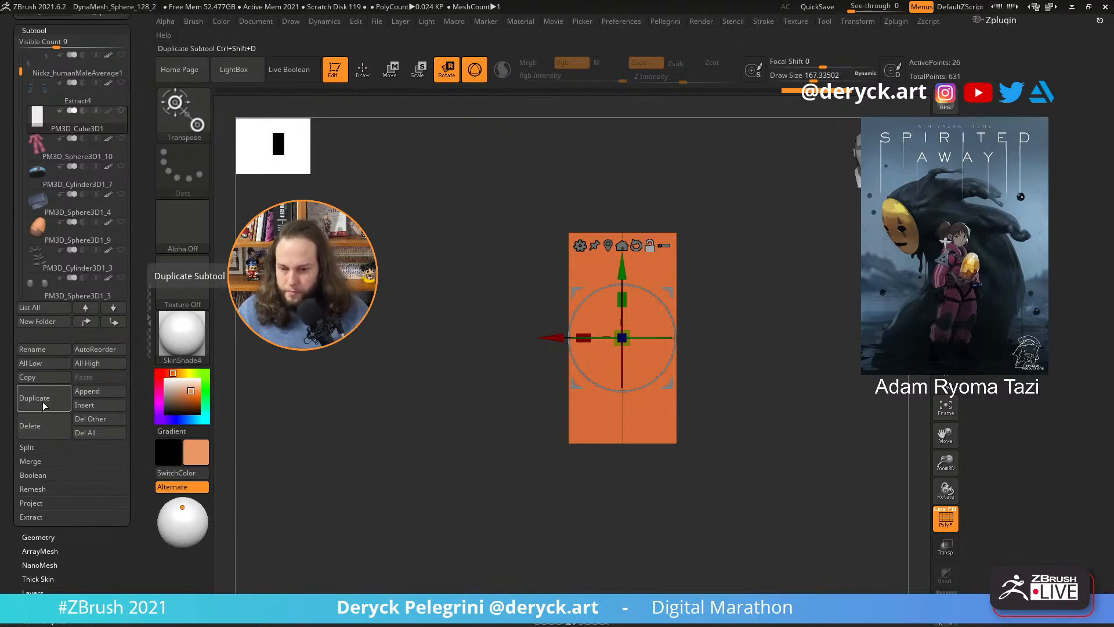
left_click(44, 405)
left_click_drag(548, 337, 782, 332)
left_click_drag(823, 330, 792, 398, "alt")
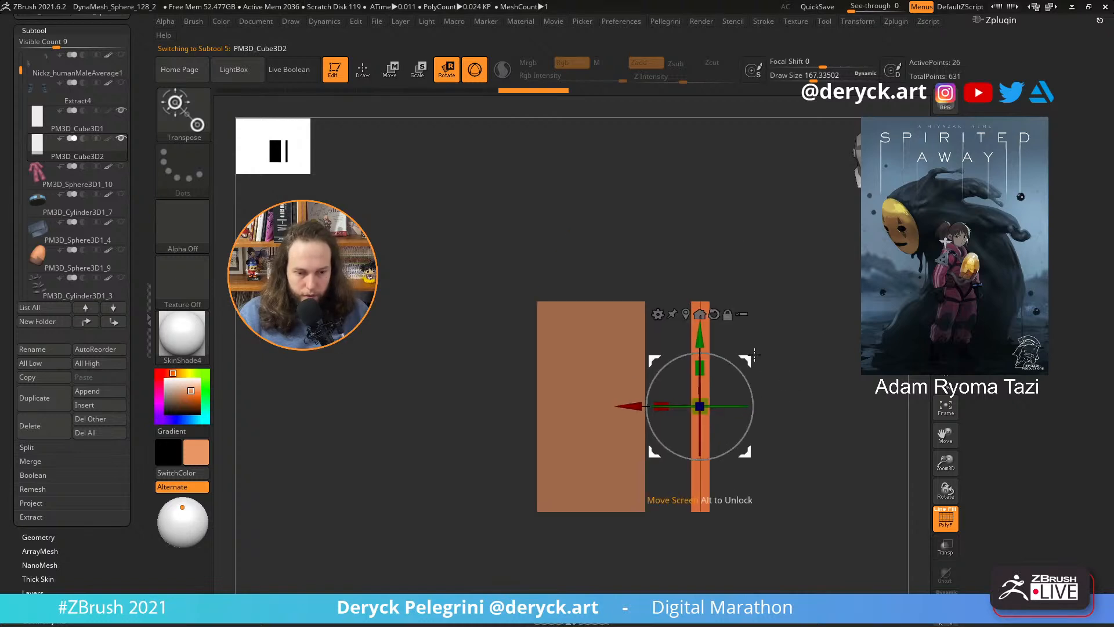
- Rotate the thin slab to horizontal and place it just above the upright box to form a T
left_click_drag(752, 356, 541, 235)
left_click_drag(455, 329, 508, 331)
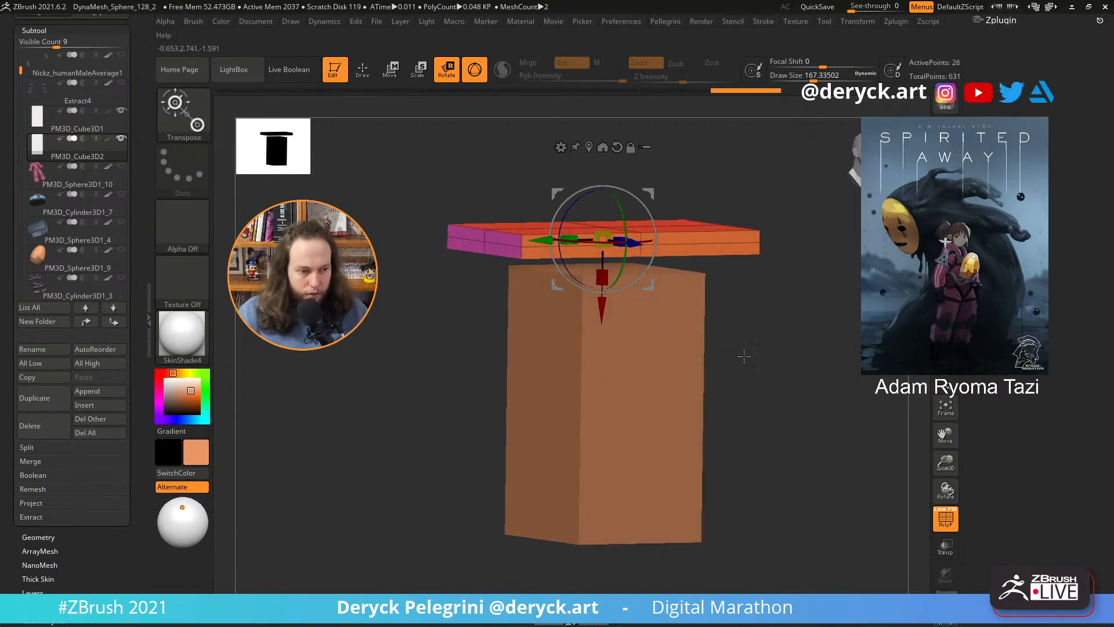
mouse_move(744, 356)
left_mouse_down("shift")
mouse_move(776, 367)
mouse_move(761, 360)
left_mouse_up("shift")
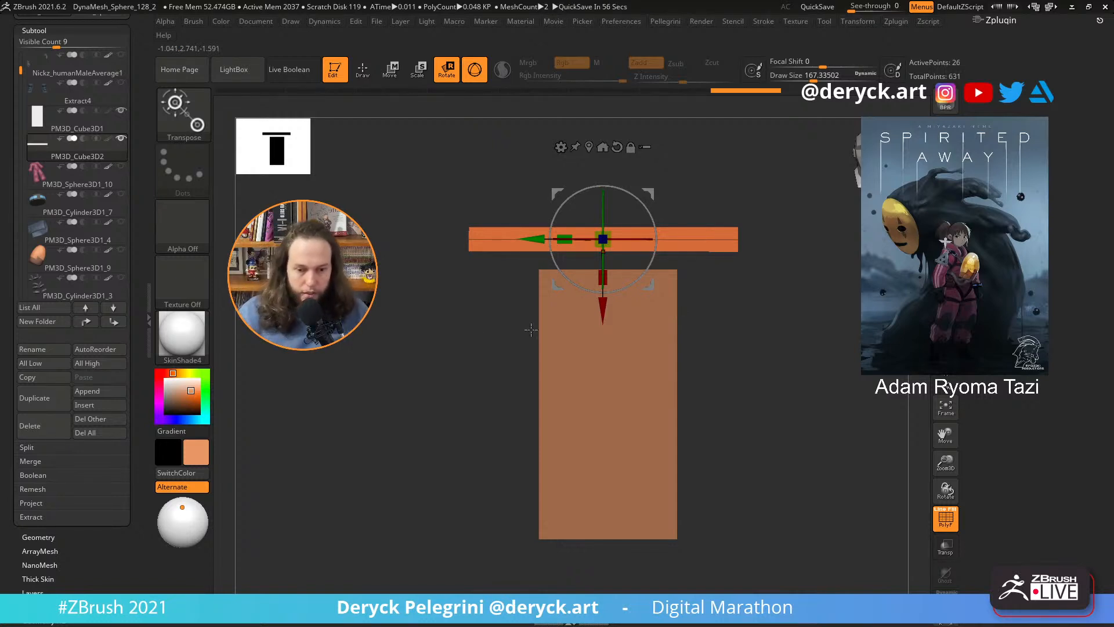
left_click_drag(414, 354, 447, 339)
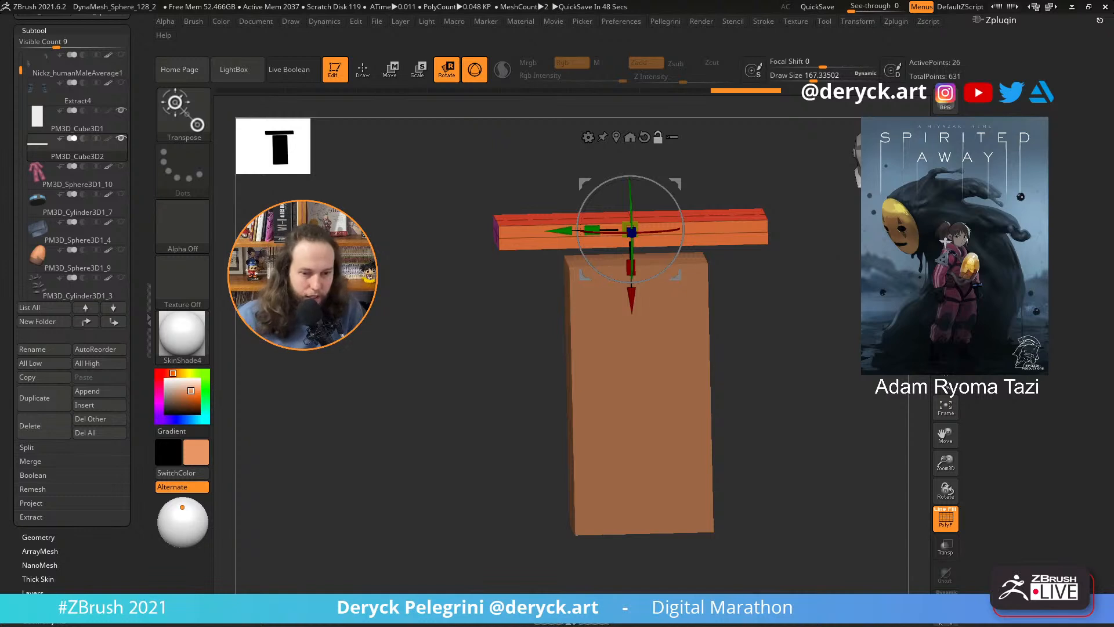
left_click_drag(447, 320, 406, 392, "shift")
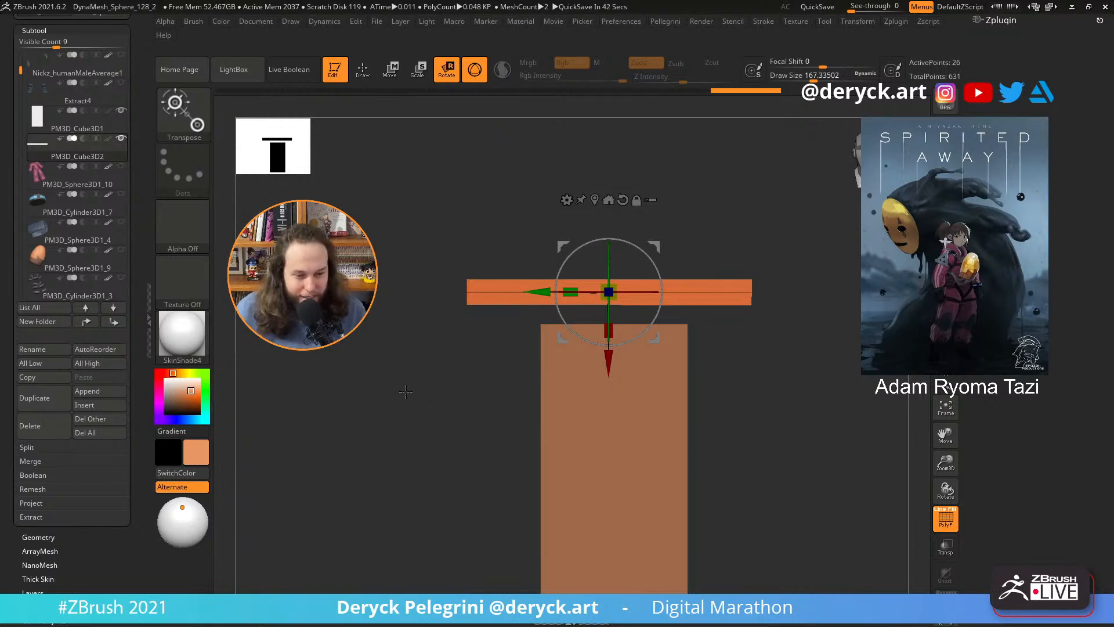
mouse_move(505, 348)
left_mouse_down()
mouse_move(463, 406)
mouse_move(488, 358)
left_mouse_up()
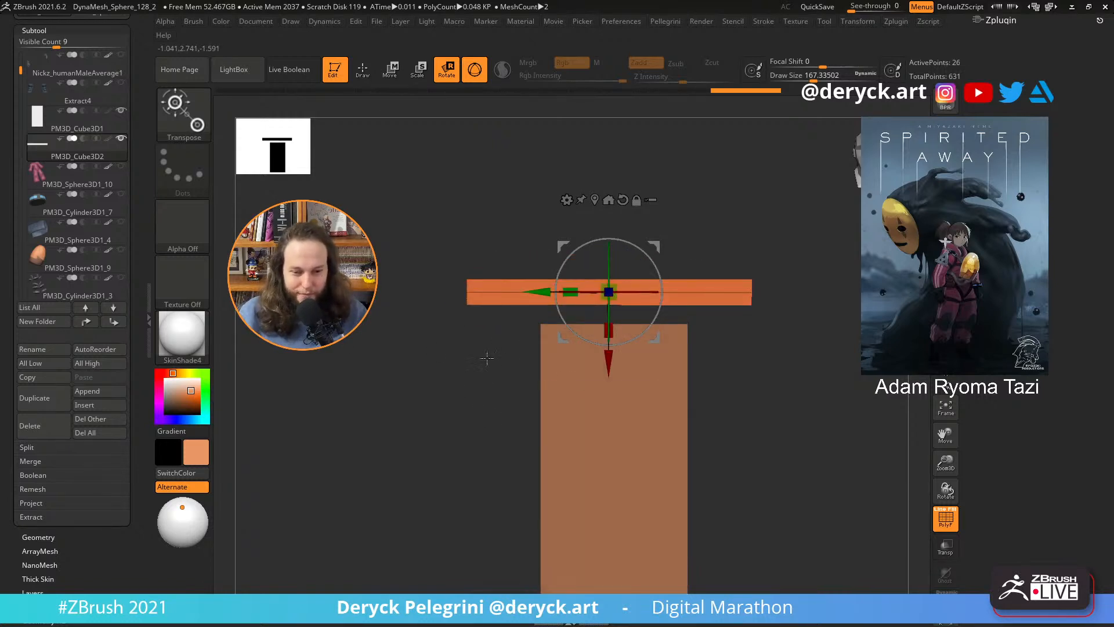
- Lengthen the thin horizontal slab so it overhangs the upright box further on both sides
left_click_drag(570, 294, 563, 296)
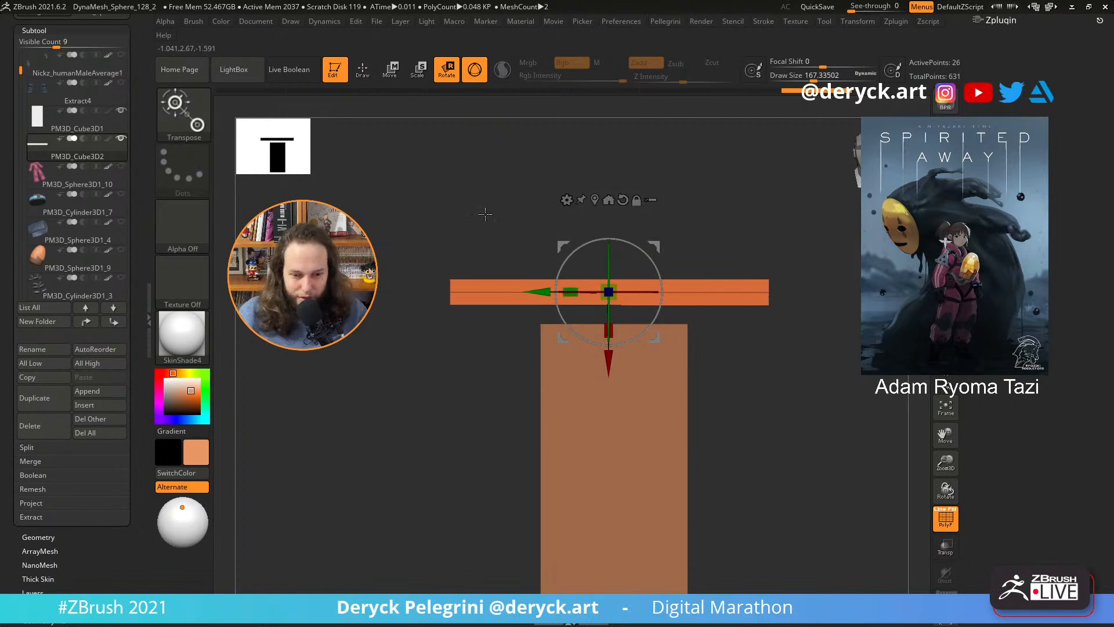
mouse_move(485, 214)
left_mouse_down()
mouse_move(471, 210)
mouse_move(482, 213)
left_mouse_up()
- Try the Bend Arc and Deformer gizmo deformers on the thin slab
left_click(566, 199)
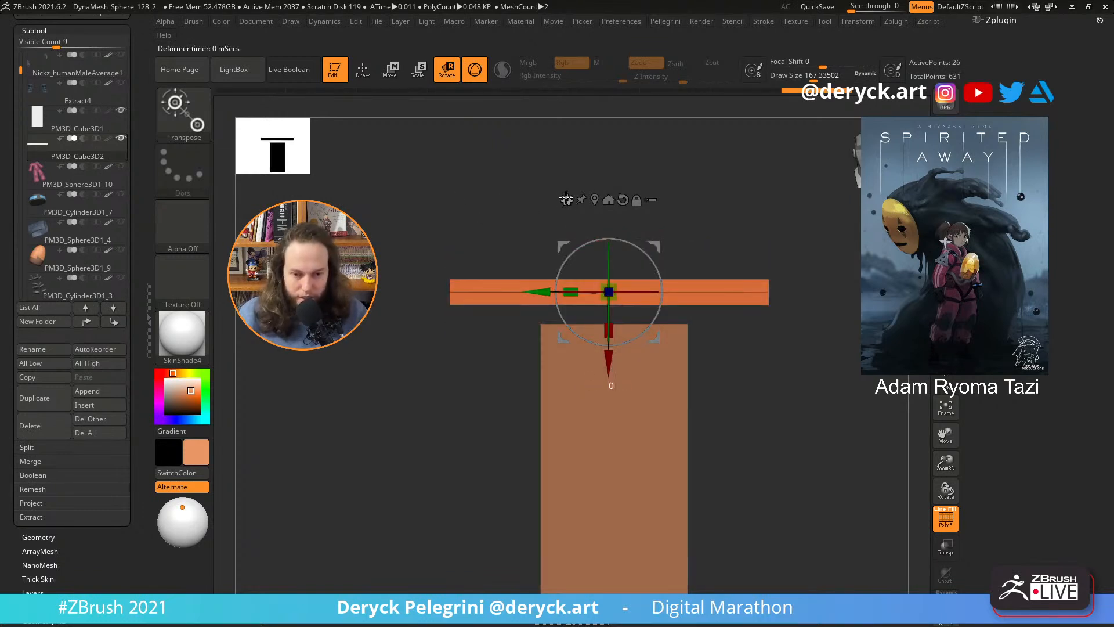
left_click(566, 199)
left_click(566, 203)
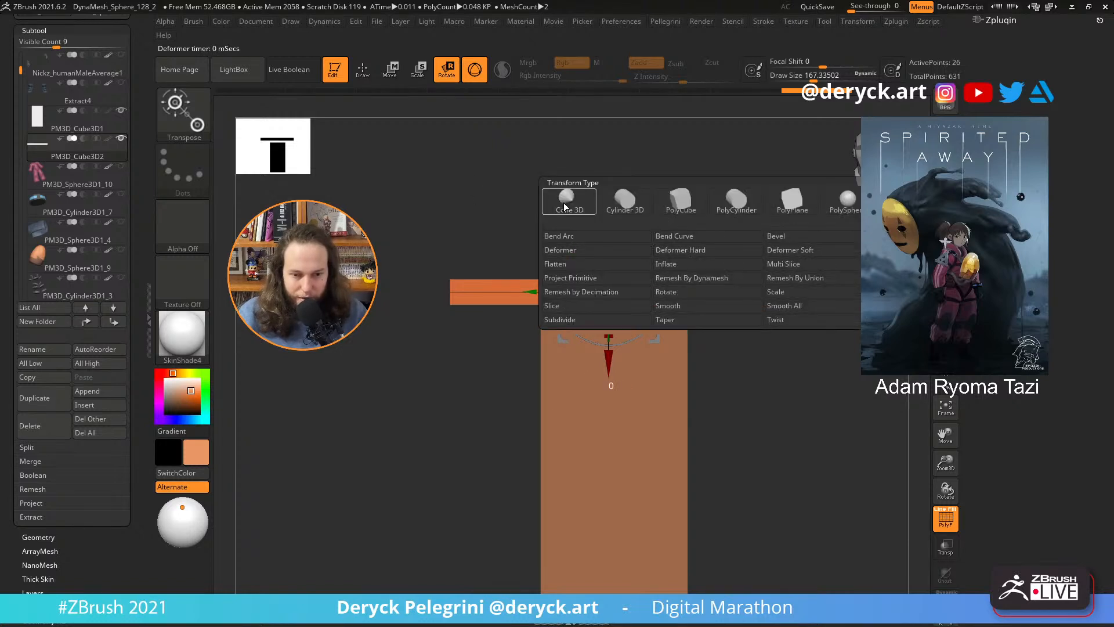
left_click(572, 238)
left_click_drag(579, 245, 554, 237)
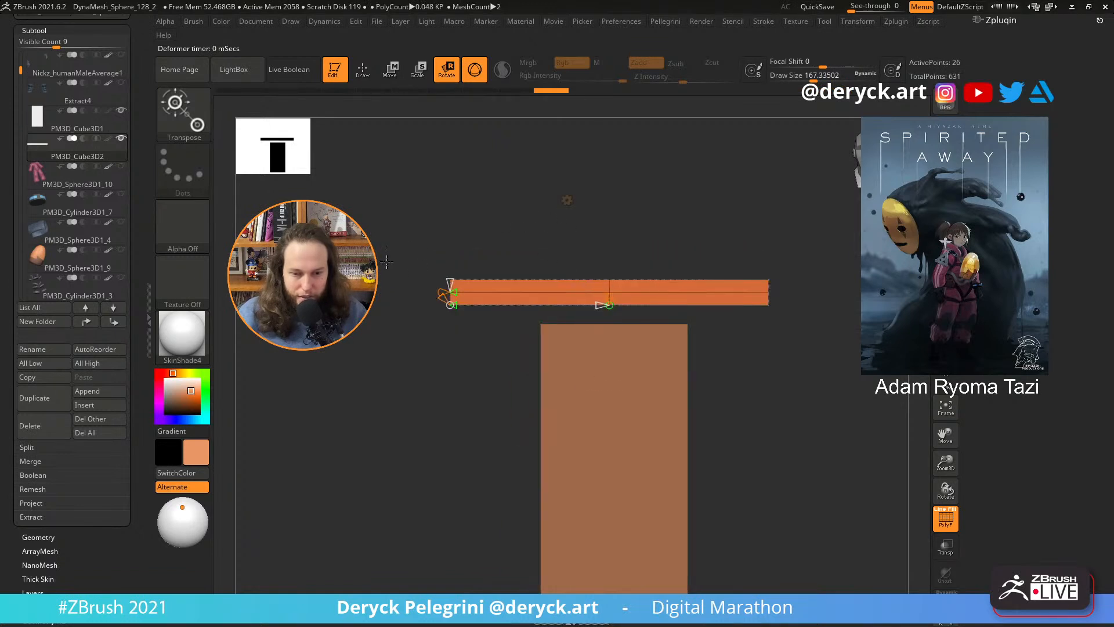
left_click_drag(393, 294, 449, 312)
key("ctrl+z")
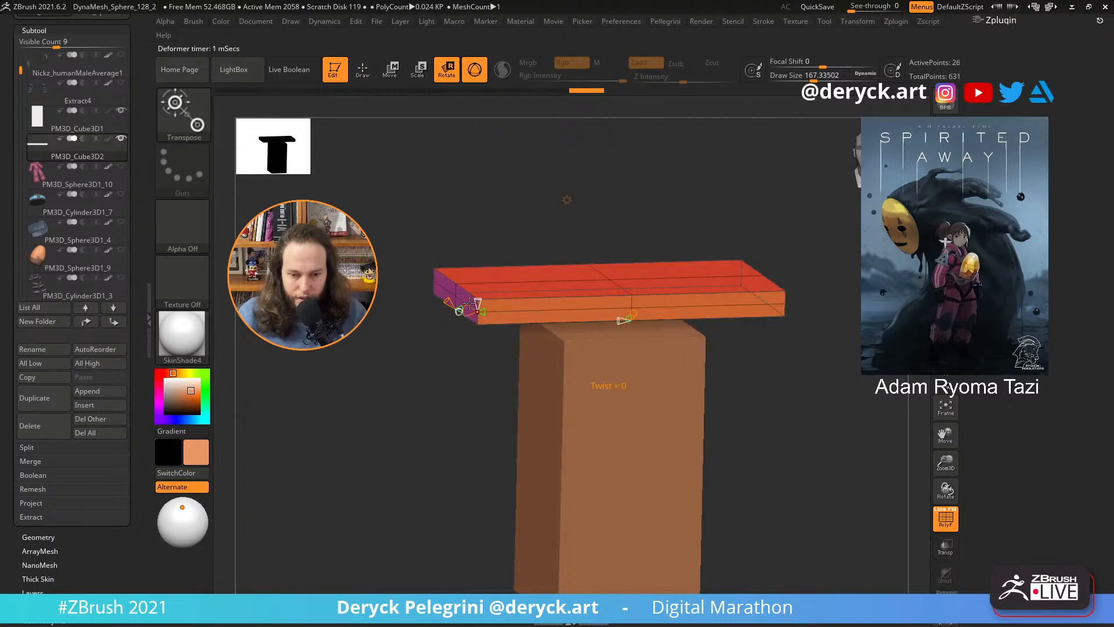
left_click(566, 200)
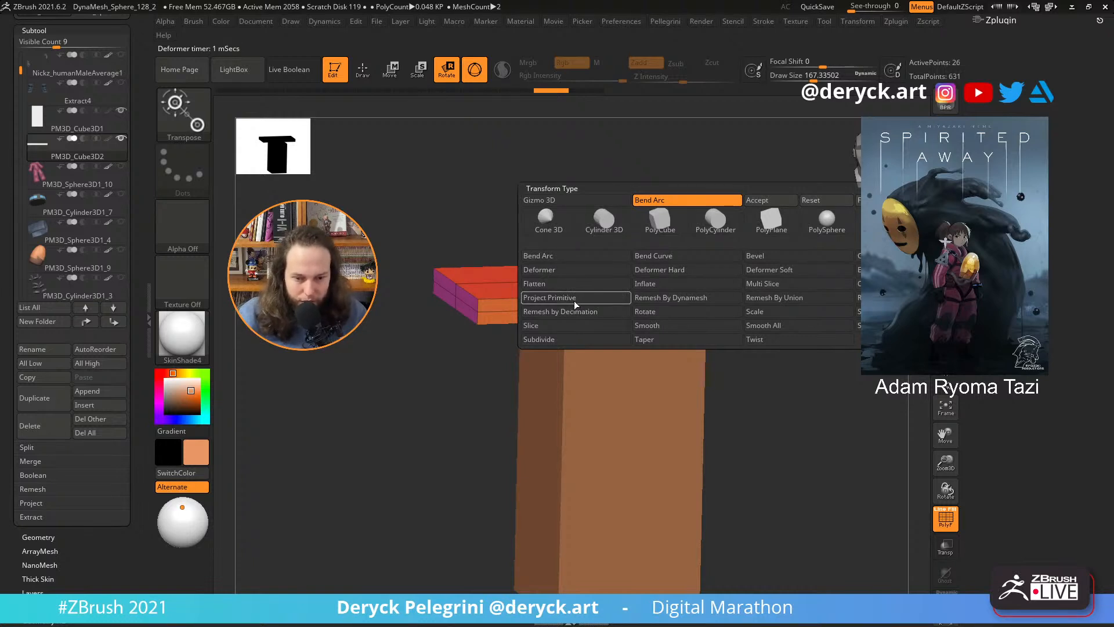
left_click(544, 270)
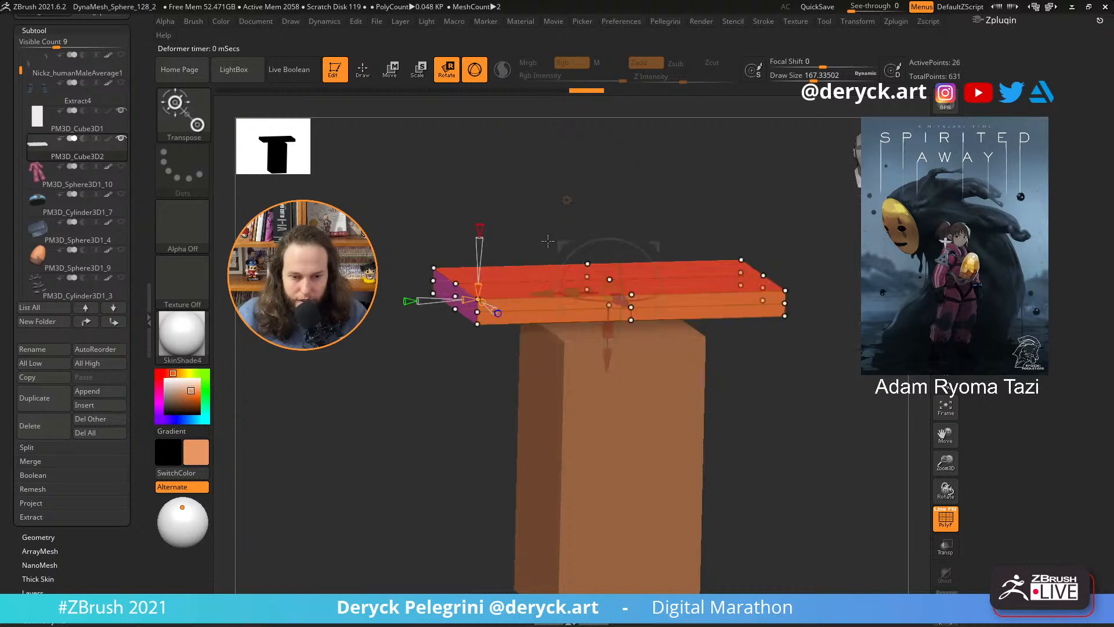
- Try a Bend Curve along the slab's length with more curve points, and pull one point near its end upward
left_click(565, 199)
left_click(596, 245)
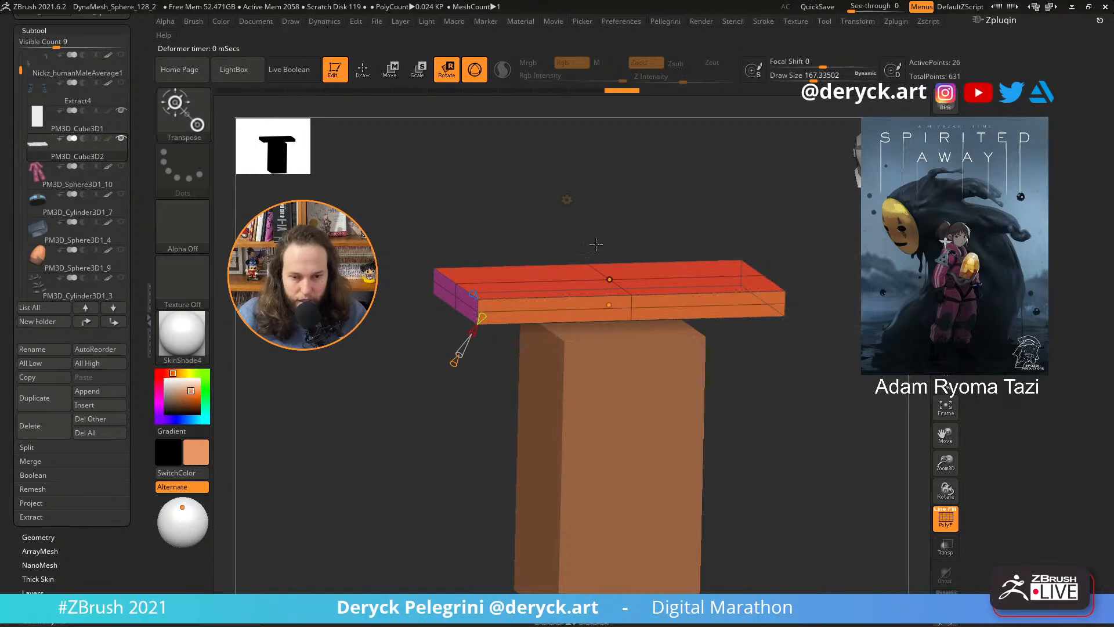
left_click_drag(451, 237, 414, 296, "shift")
left_click_drag(394, 338, 387, 347)
left_click_drag(418, 312, 381, 352)
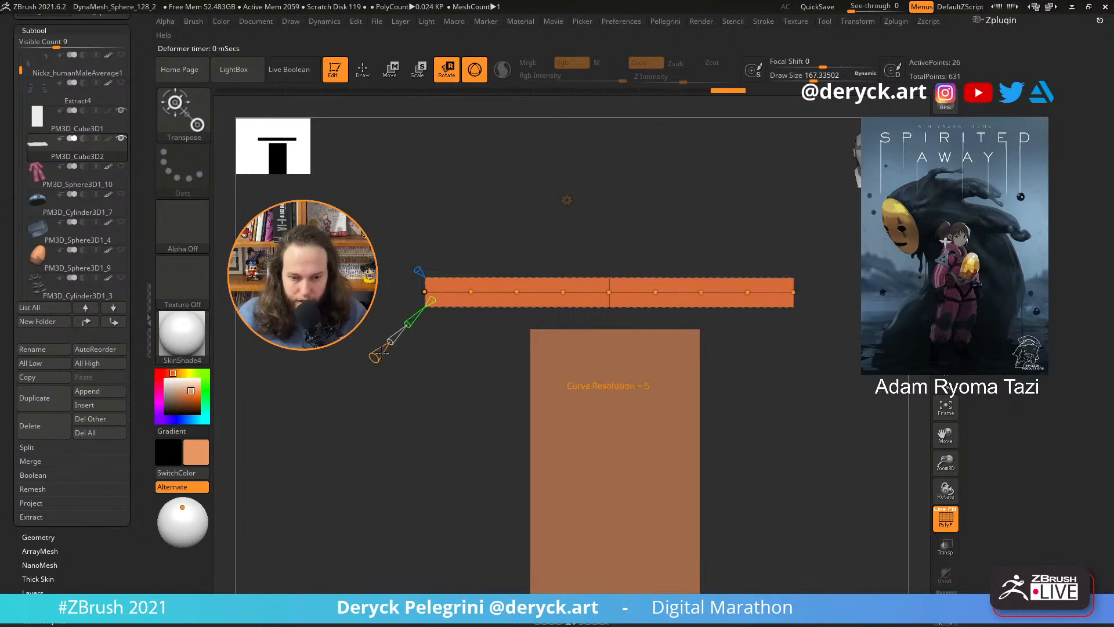
left_click_drag(471, 292, 476, 195)
key("ctrl+z")
left_click_drag(445, 152, 447, 214)
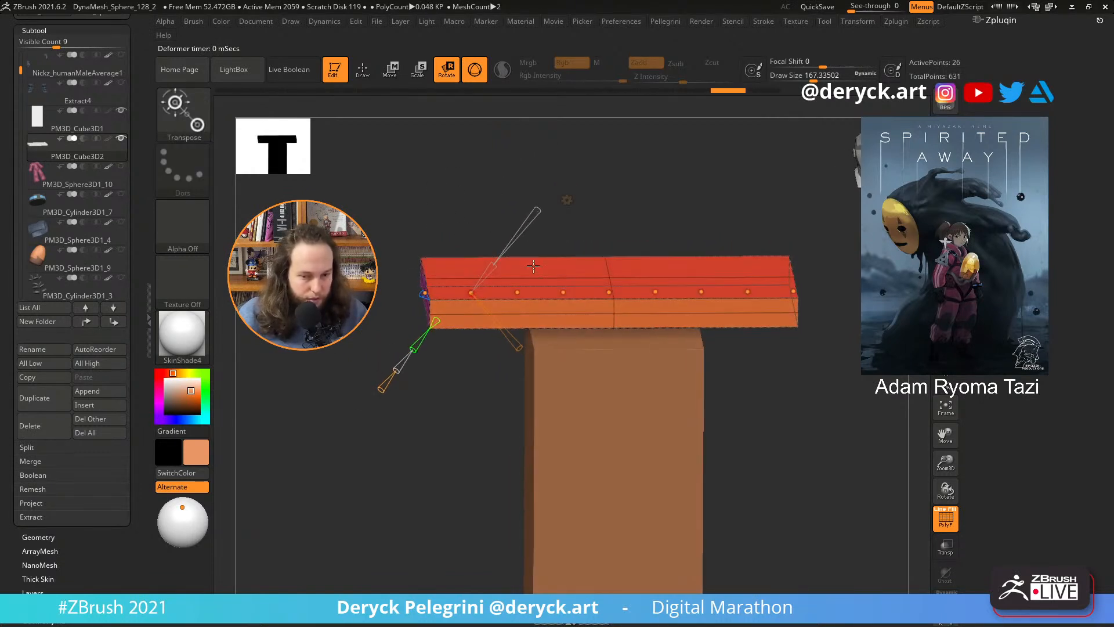
- Reduce the draw size to about 41 and use the ZModeler brush to delete the edge loop across the slab's middle
key("q")
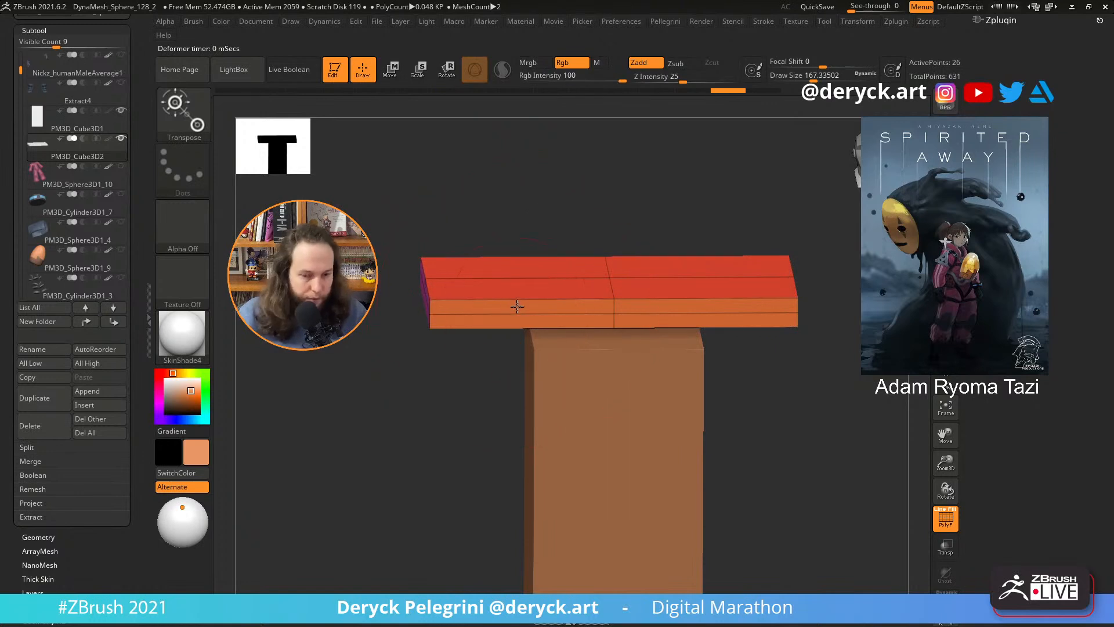
key("s")
left_click_drag(517, 305, 498, 304)
key("w")
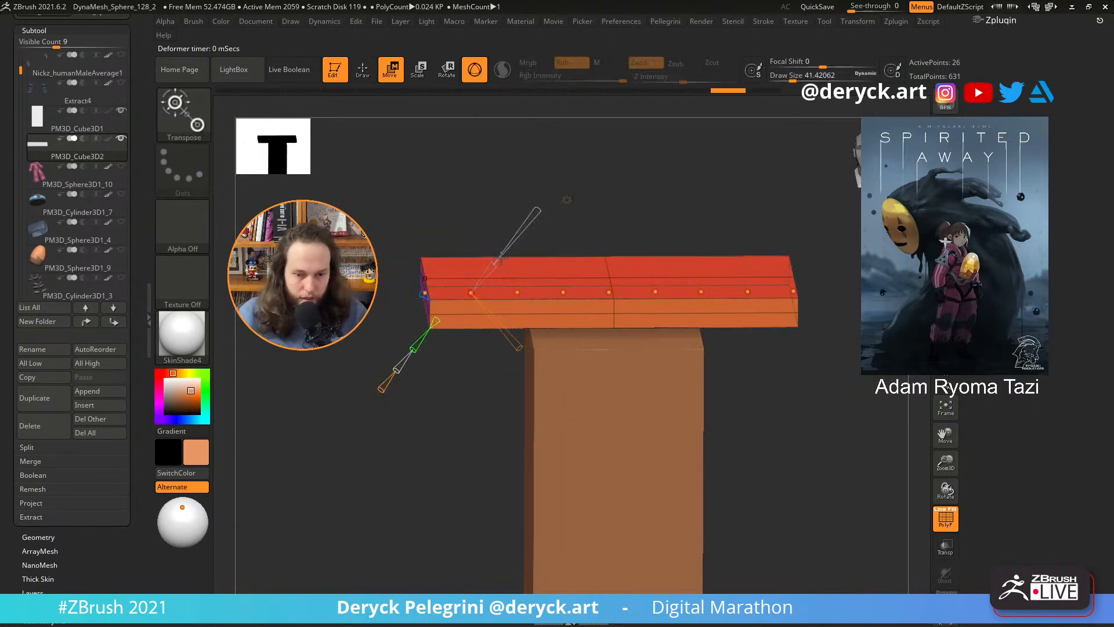
left_click_drag(478, 189, 477, 214)
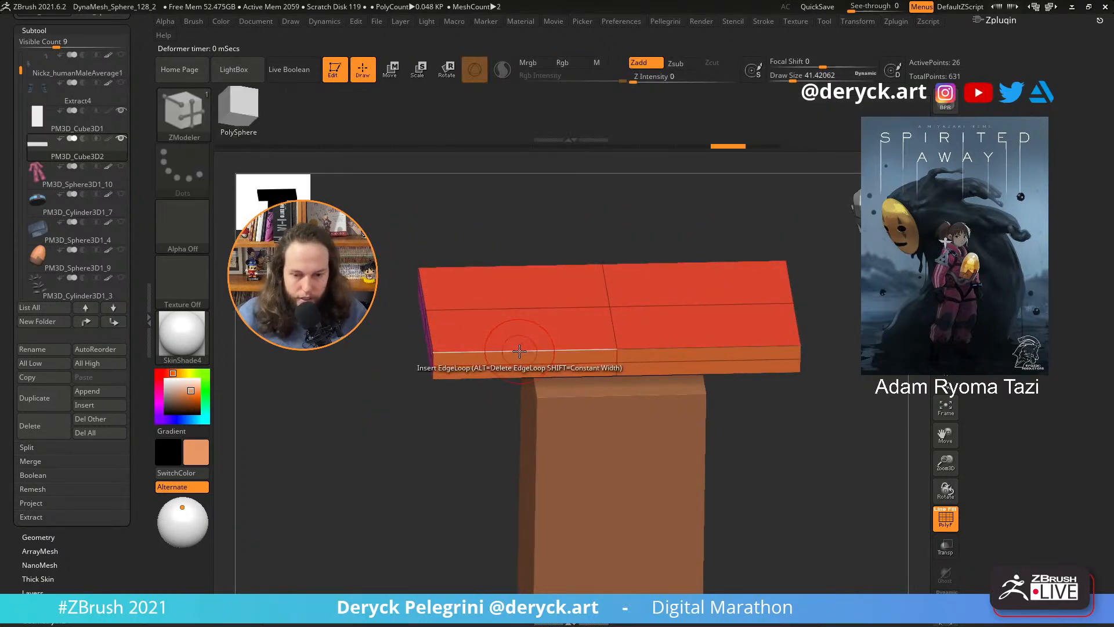
left_click(520, 351)
key("ctrl+z")
key("ctrl+z")
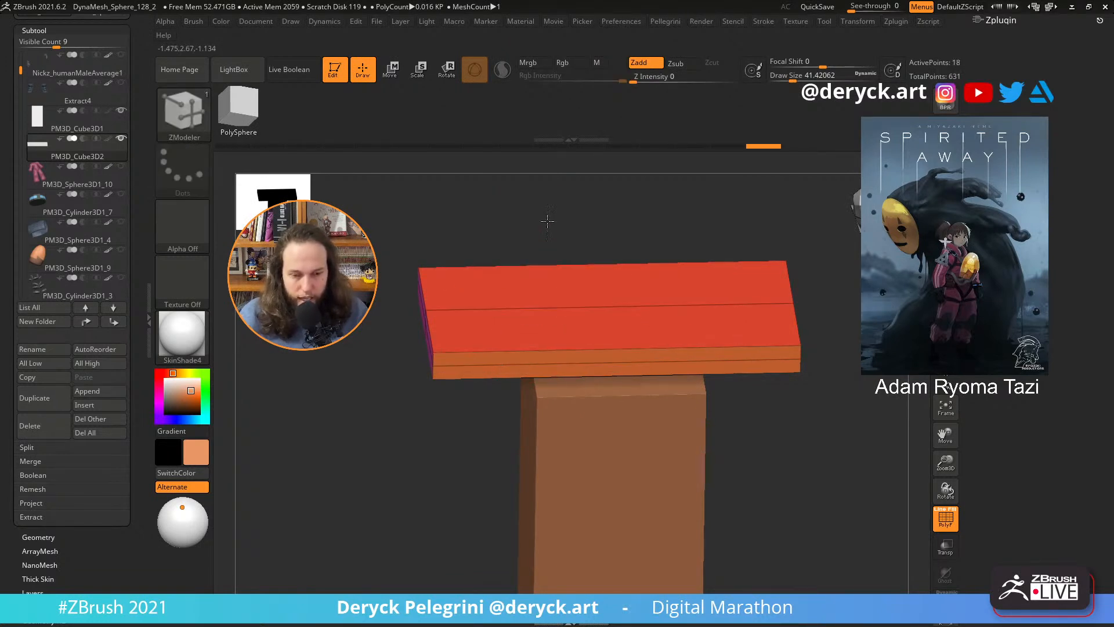
mouse_move(547, 219)
left_mouse_down()
mouse_move(545, 199)
mouse_move(527, 219)
left_mouse_up()
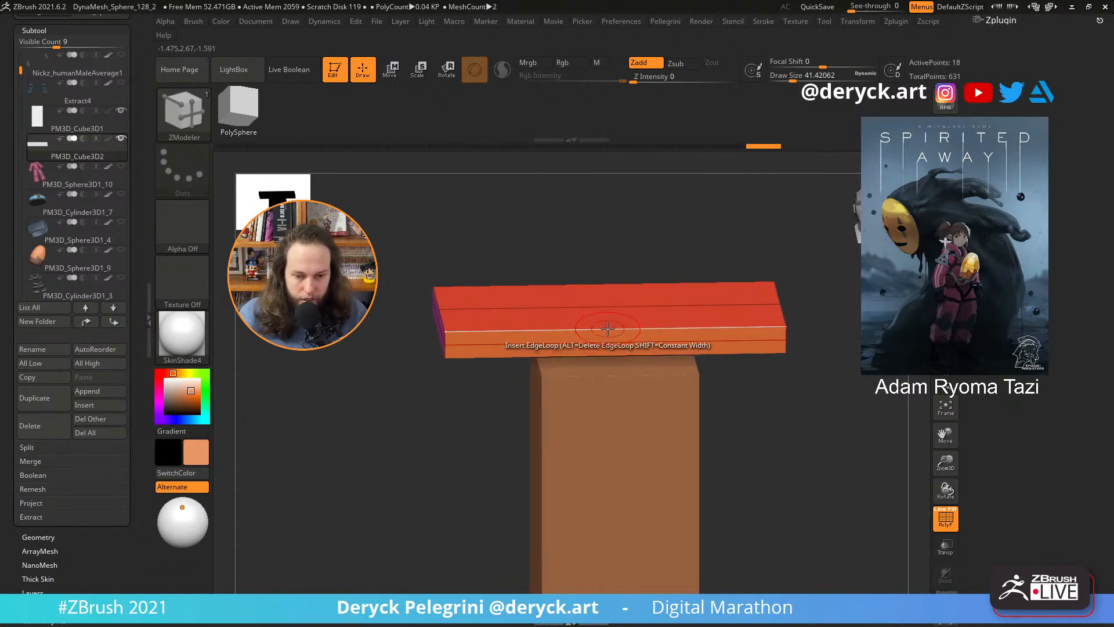
- Set the ZModeler edge action's target to Multiple EdgeLoops and insert evenly spaced loops along the slab's length
key("space")
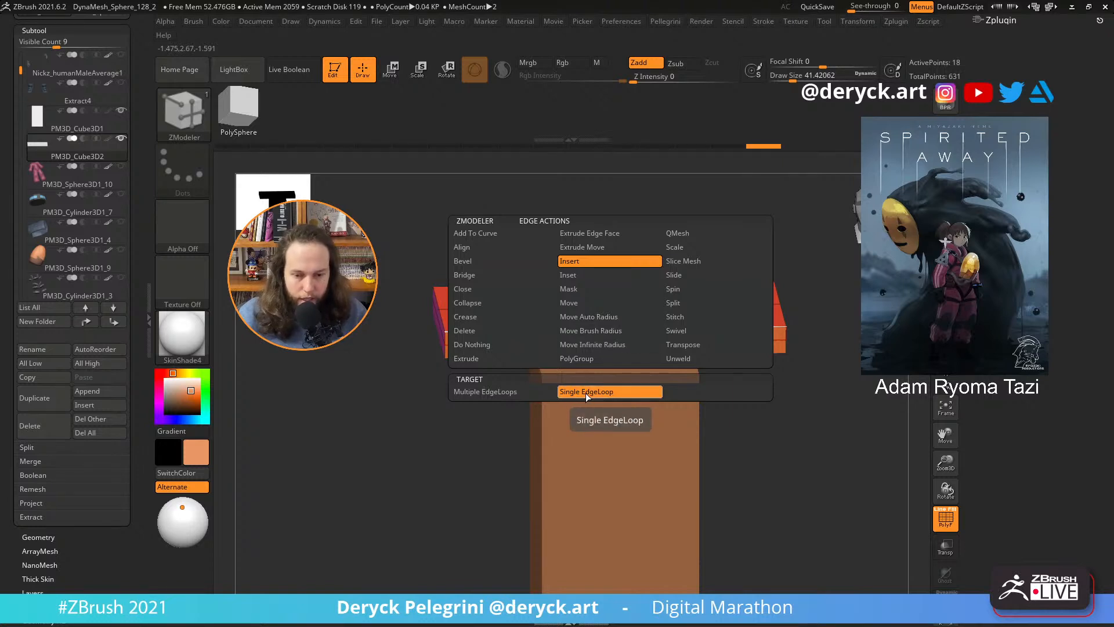
left_click(479, 393)
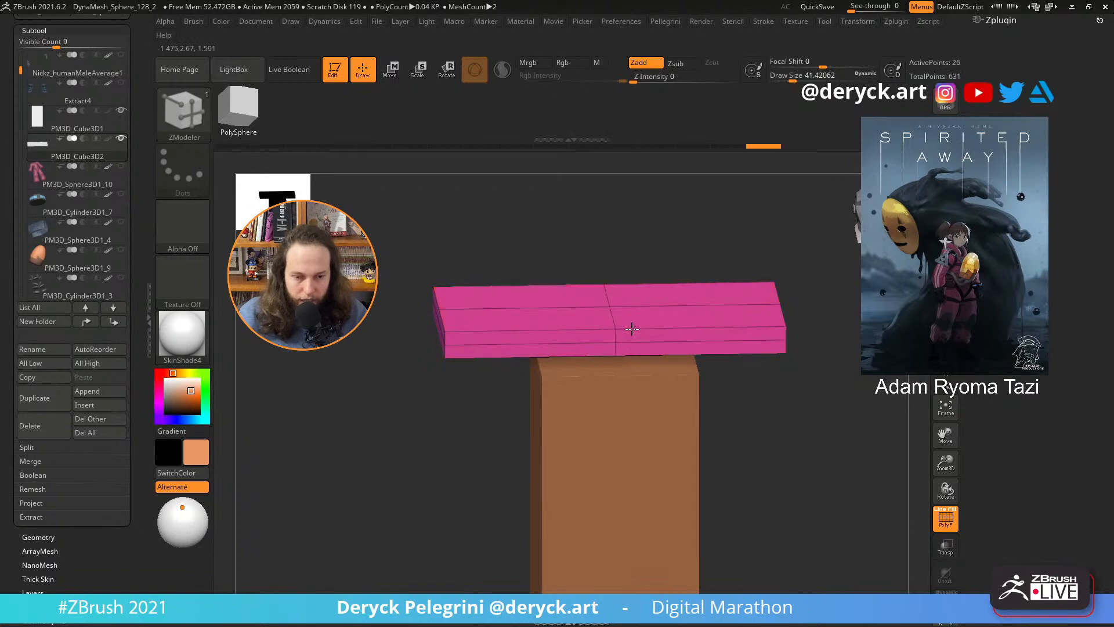
left_click_drag(632, 329, 628, 279)
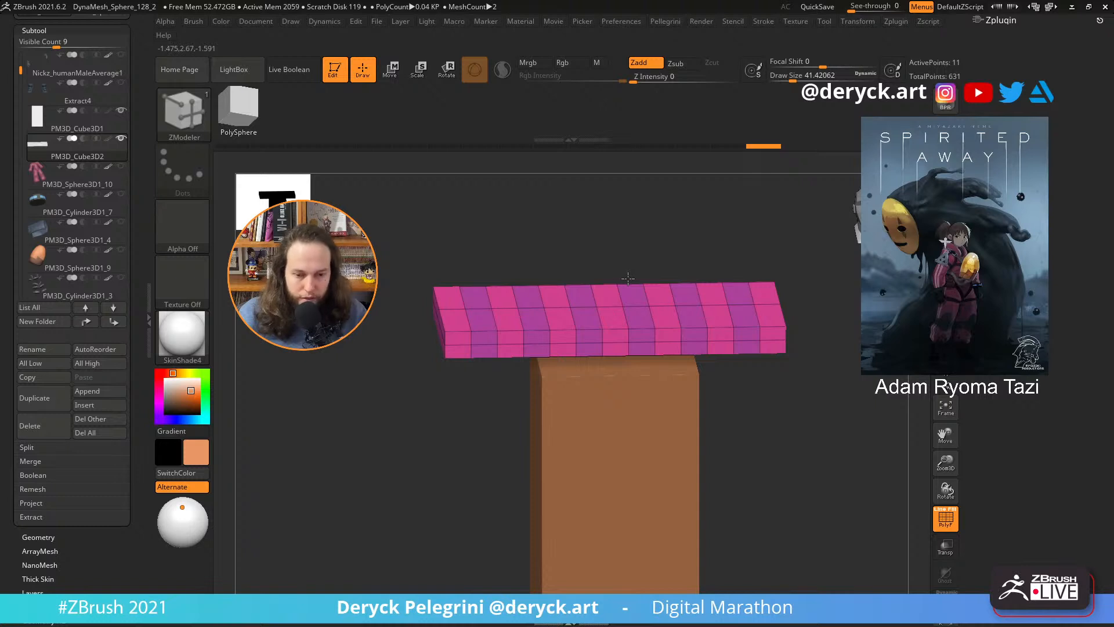
left_click_drag(628, 279, 627, 281)
mouse_move(510, 244)
left_mouse_down()
mouse_move(502, 225)
mouse_move(502, 265)
mouse_move(522, 251)
left_mouse_up()
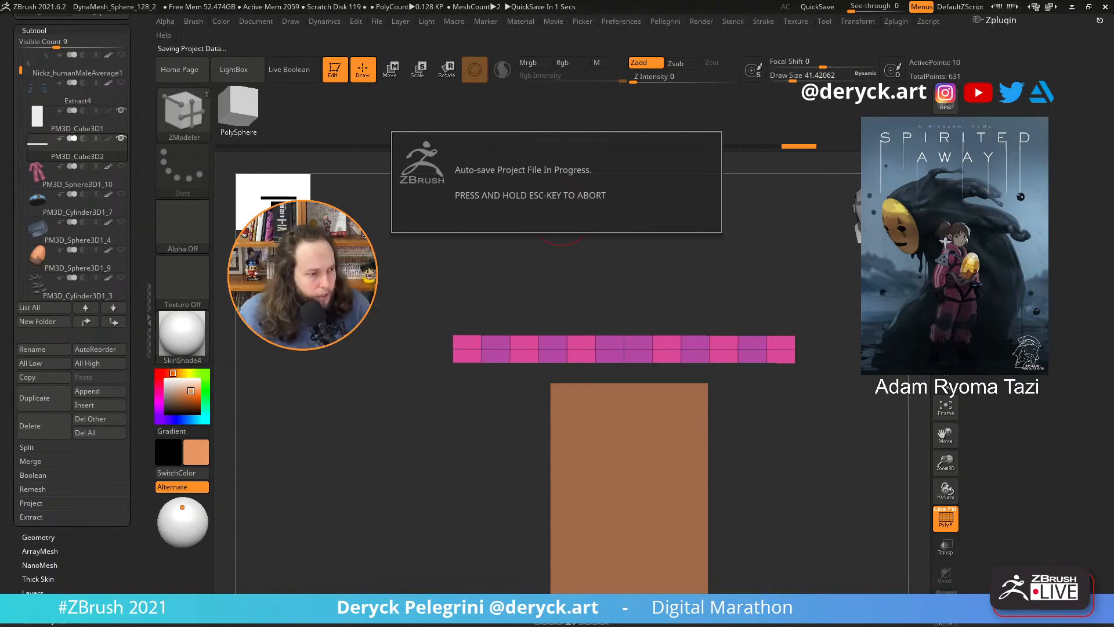
left_click_drag(423, 323, 424, 321)
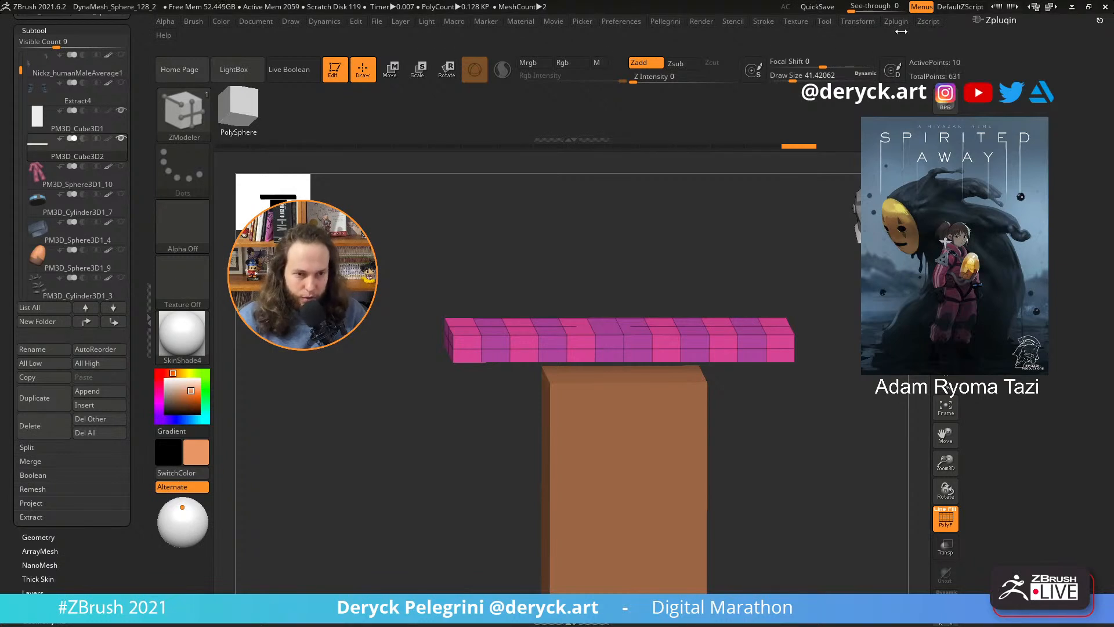
- Enable normal maps in the map export plugin and inspect its export options
left_click(1000, 21)
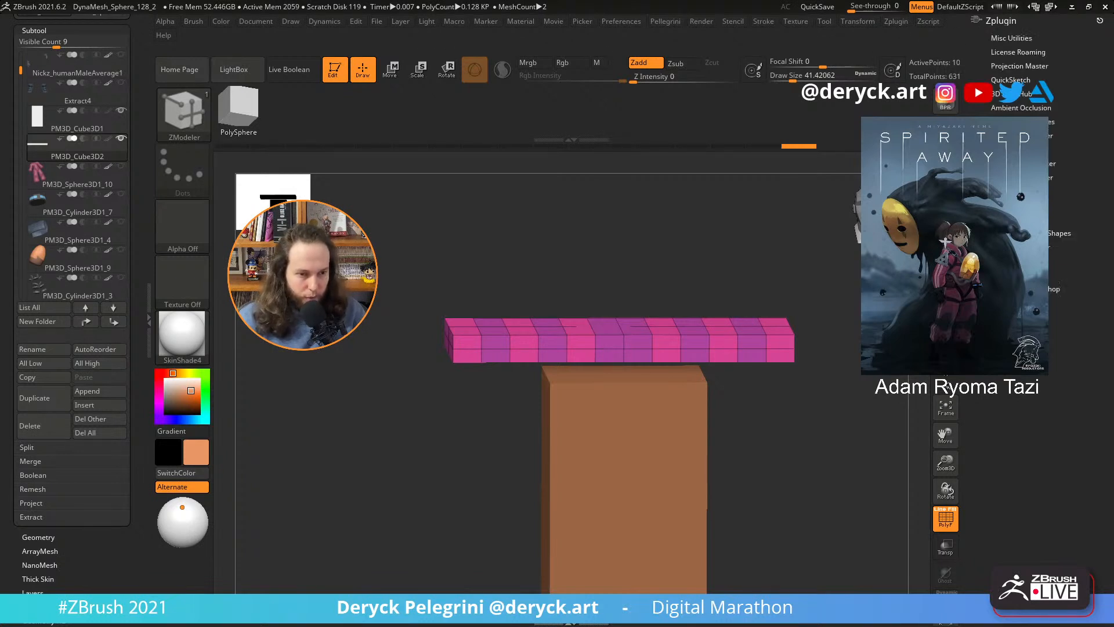
left_click(1021, 177)
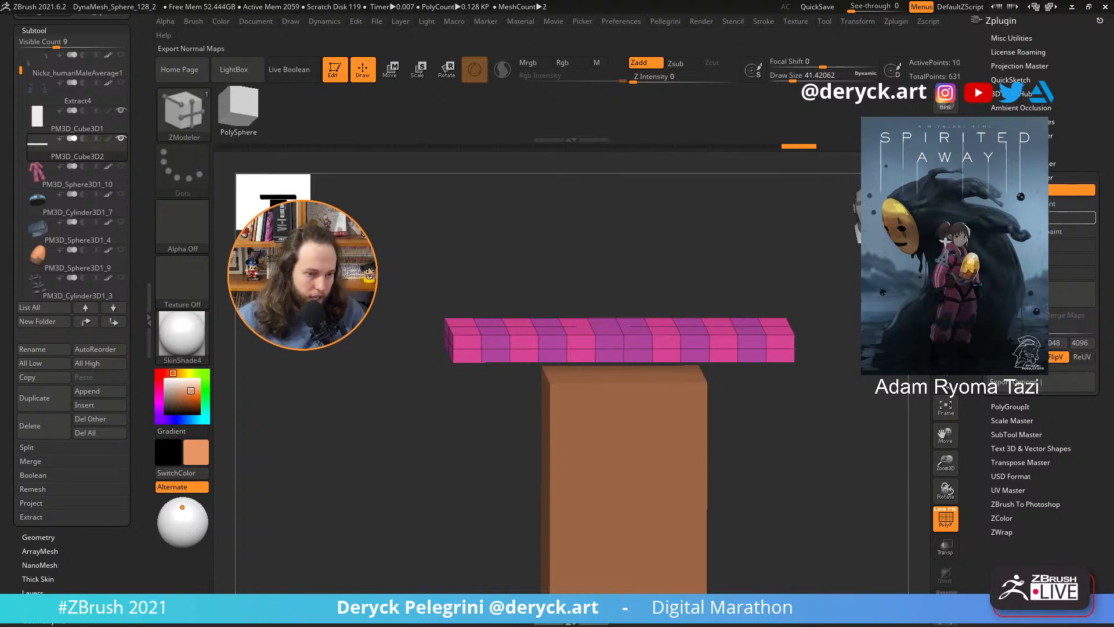
left_click(1043, 218)
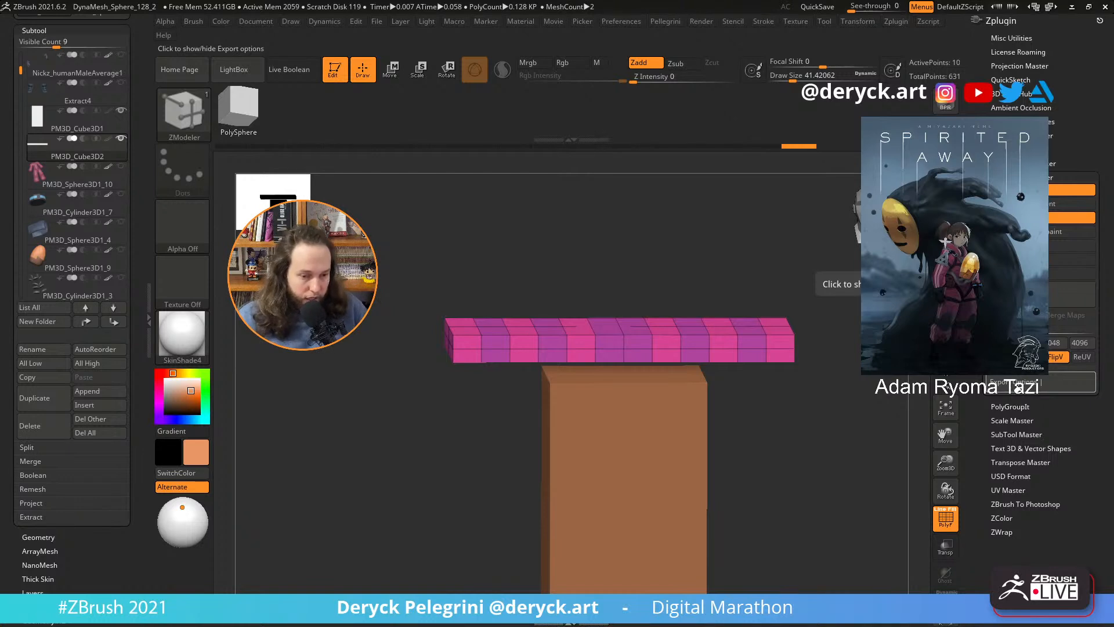
left_click(1020, 383)
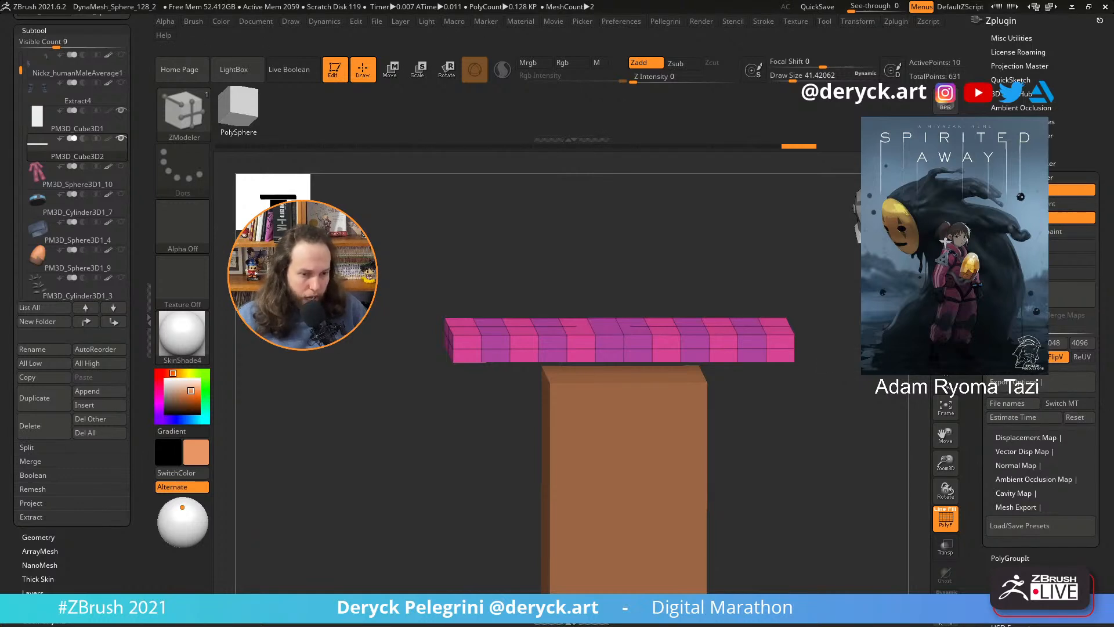
left_click(1021, 177)
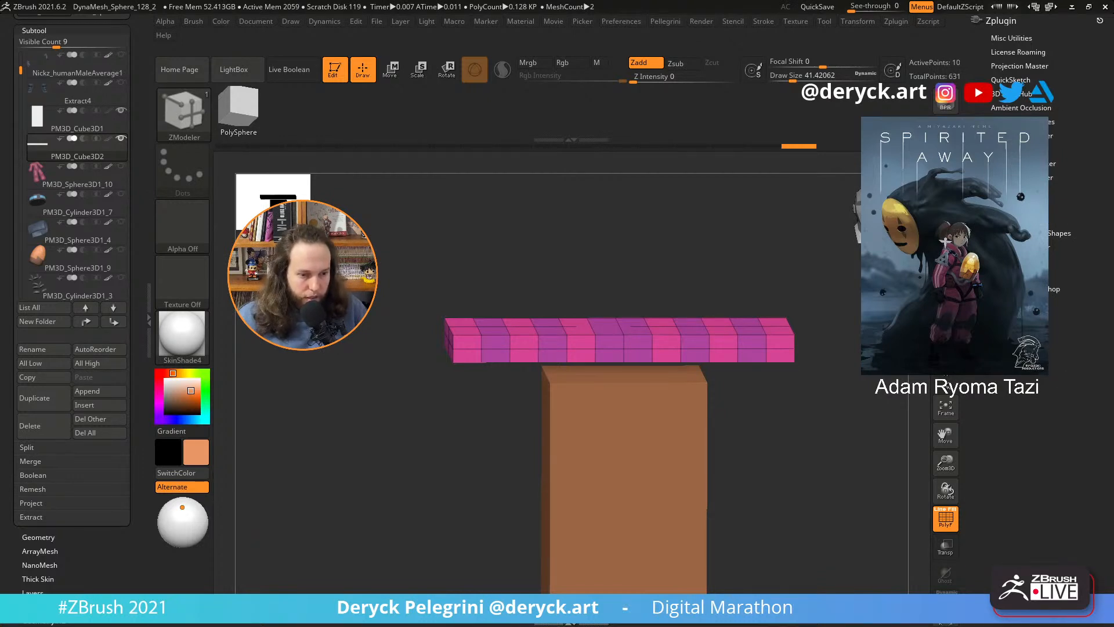
scroll(1021, 174, "down", 1)
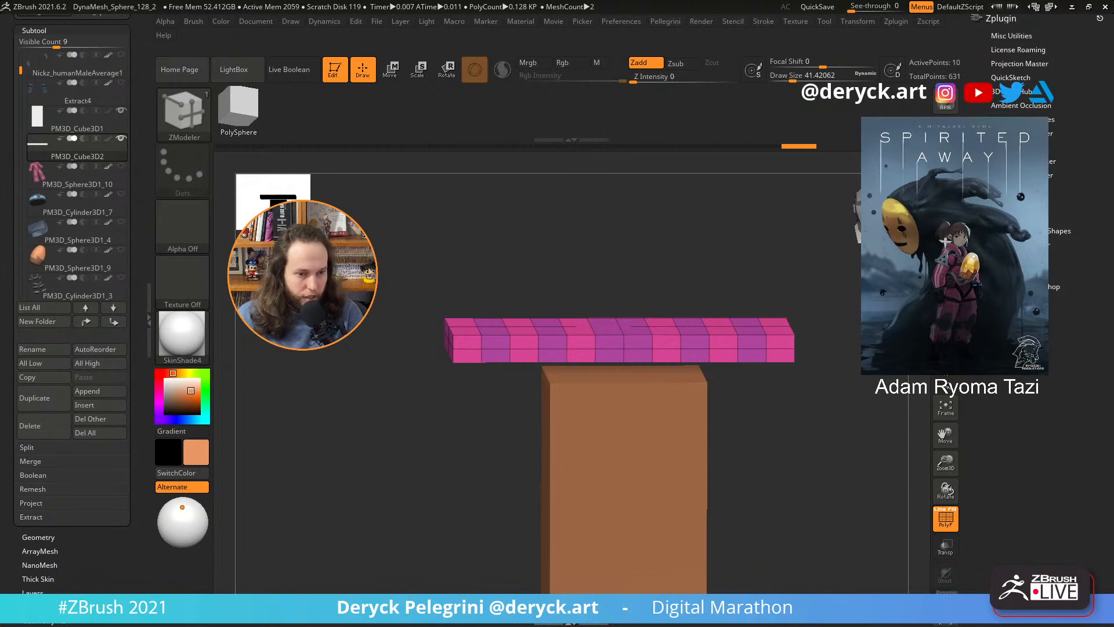
left_click(1016, 175)
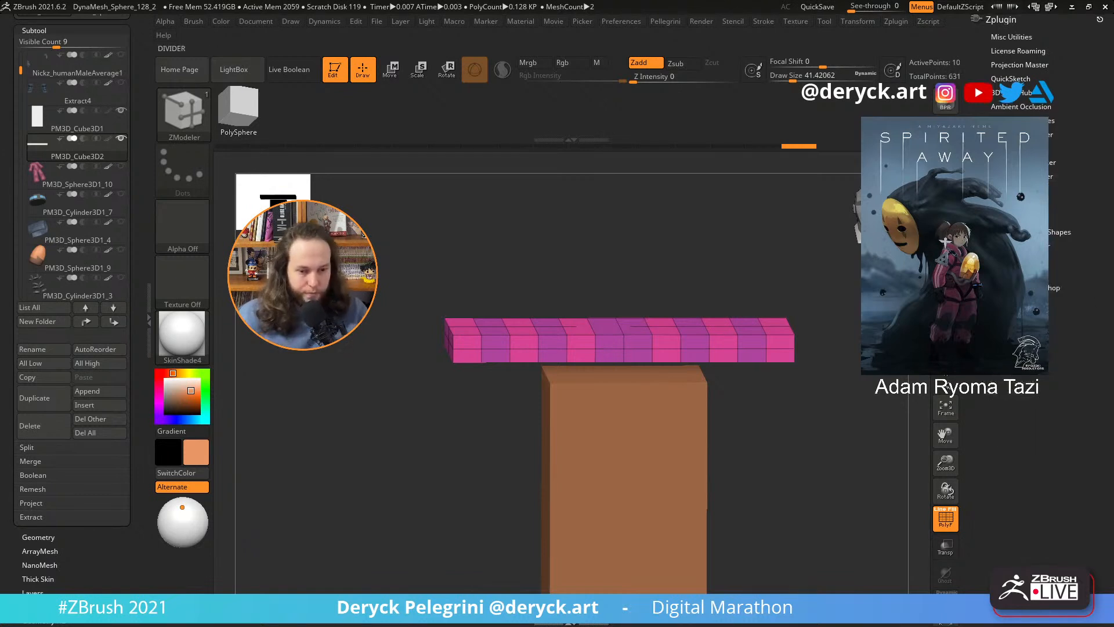
- Apply the Bend Curve deformer to the segmented slab, viewed from the front
mouse_move(406, 250)
left_mouse_down("shift")
mouse_move(381, 284)
mouse_move(388, 263)
mouse_move(388, 296)
left_mouse_up("shift")
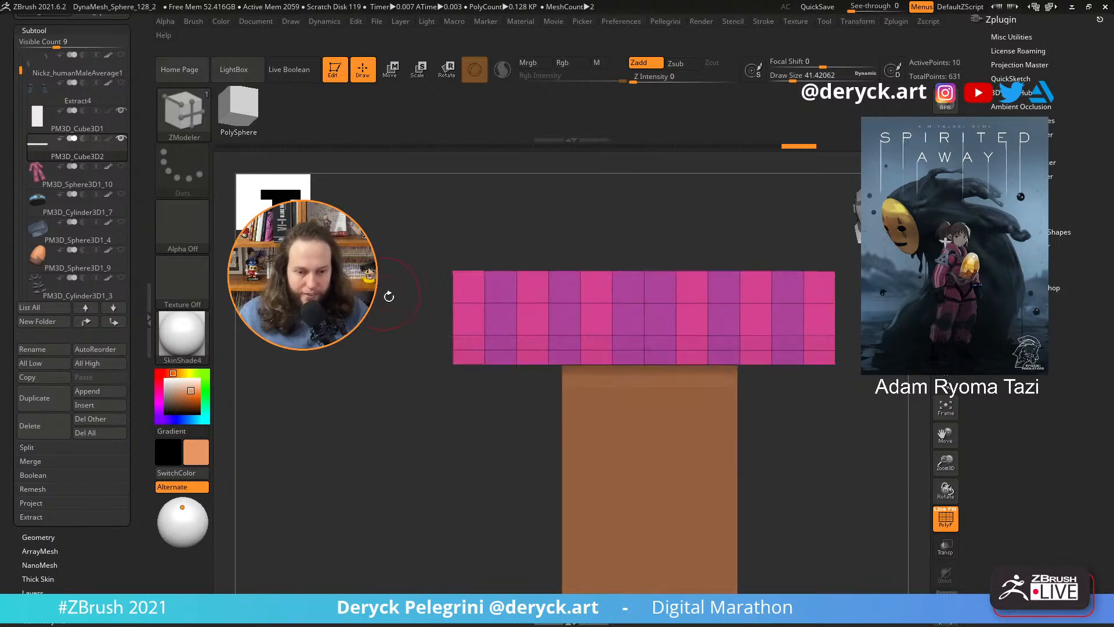
mouse_move(497, 220)
left_mouse_down("alt")
mouse_move(453, 219)
mouse_move(455, 256)
left_mouse_up("alt")
key("w")
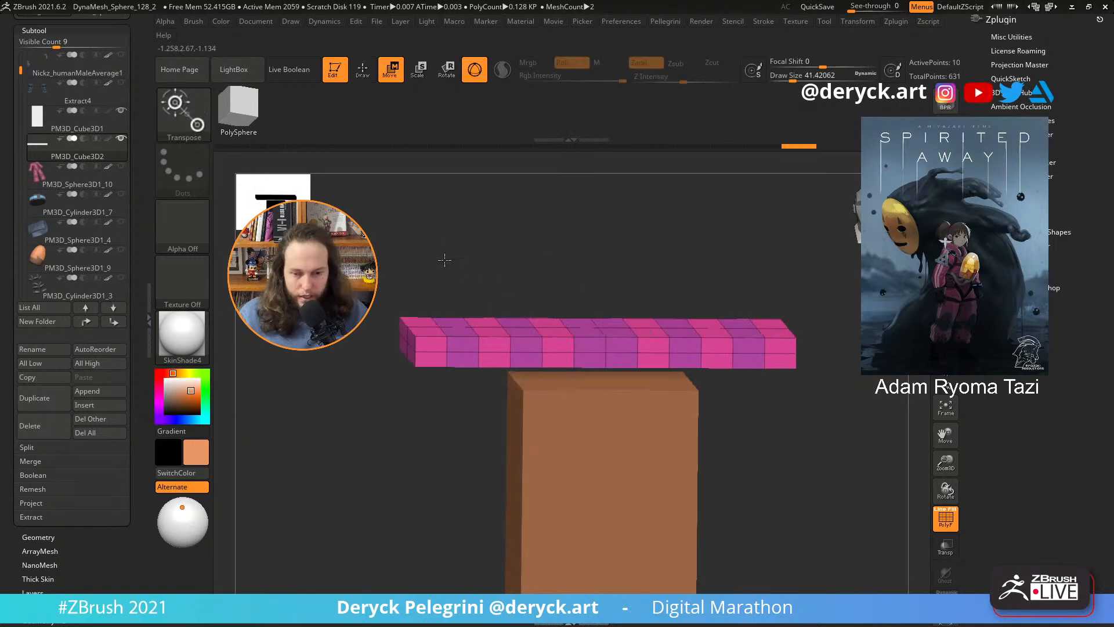
left_click(556, 250)
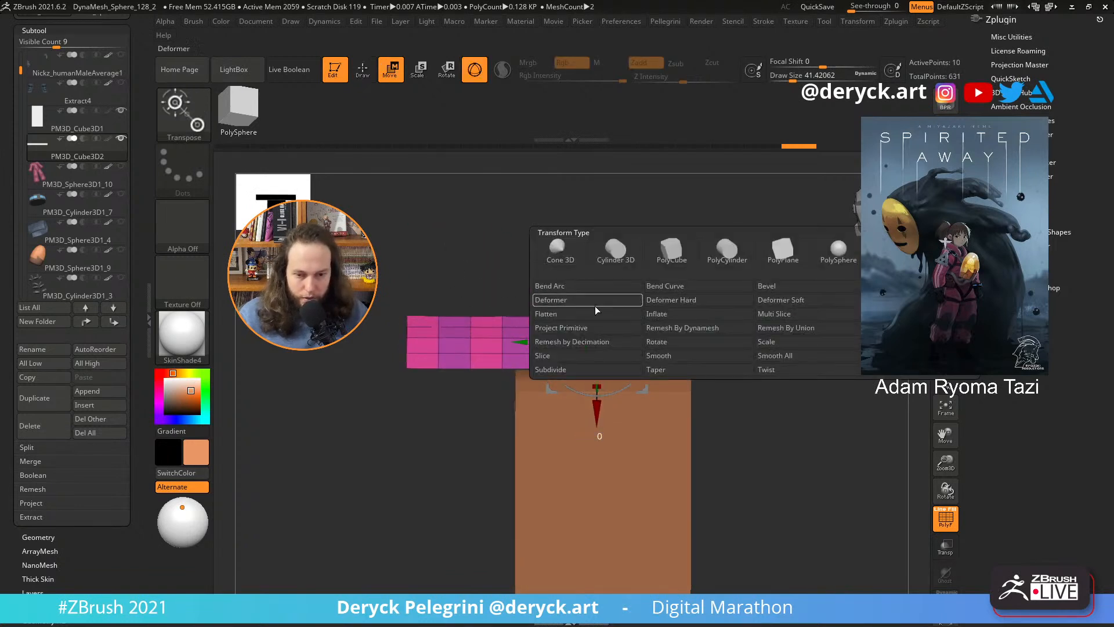
left_click(665, 288)
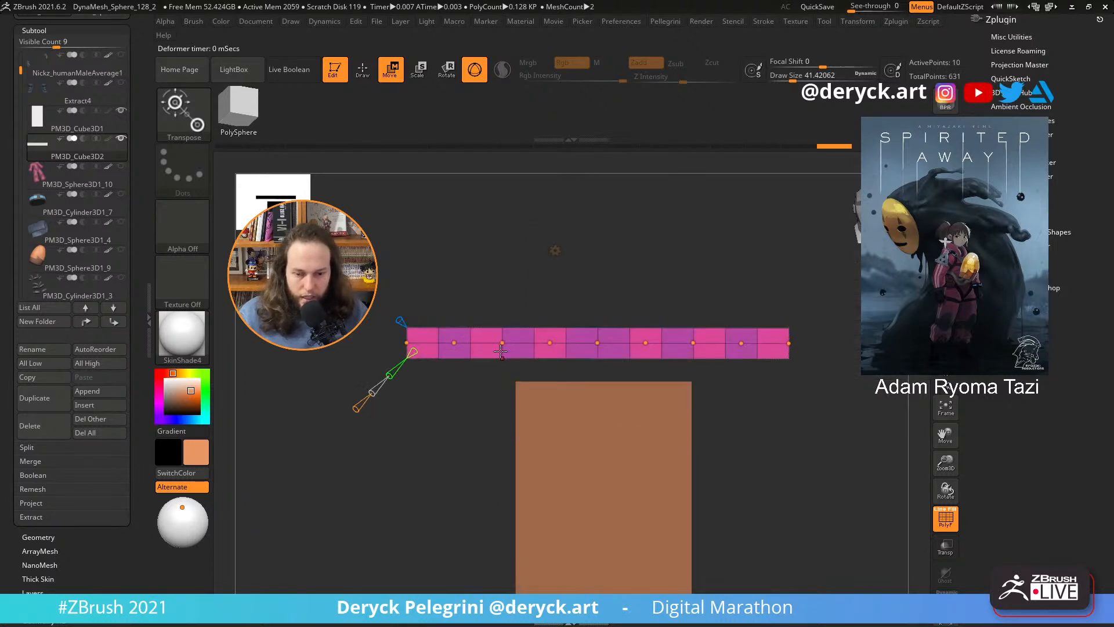
- Try pulling the third curve point of the slab upward into a peak
key("s")
mouse_move(501, 352)
left_mouse_down()
mouse_move(531, 352)
mouse_move(495, 315)
mouse_move(495, 300)
mouse_move(497, 364)
mouse_move(497, 311)
mouse_move(489, 325)
mouse_move(519, 309)
mouse_move(490, 241)
mouse_move(497, 326)
mouse_move(498, 238)
left_mouse_up()
left_click_drag(413, 239, 442, 264)
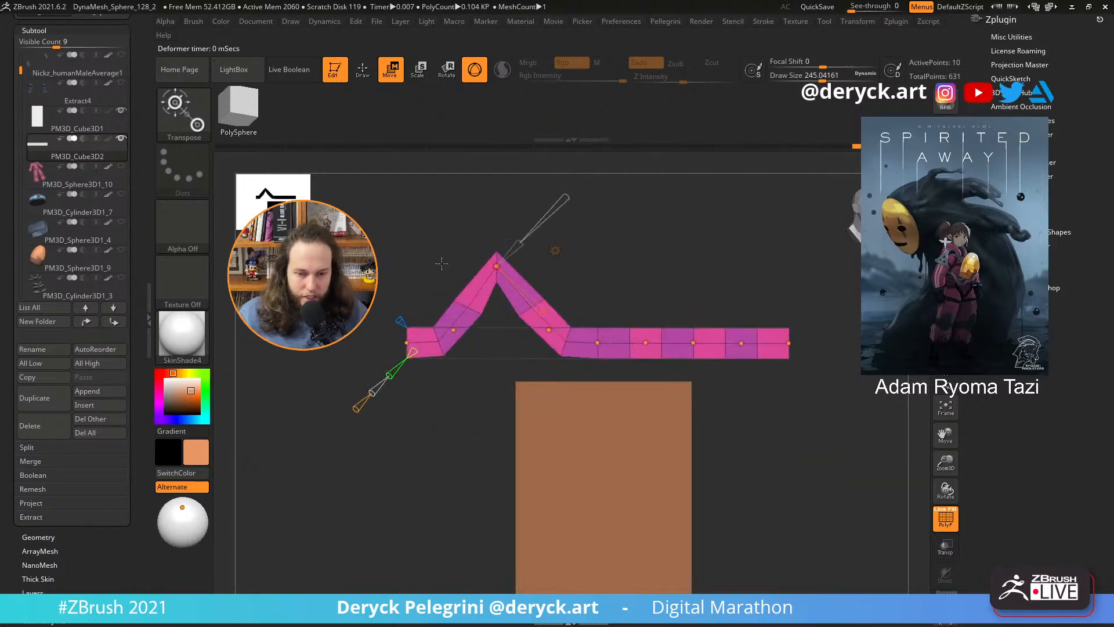
key("ctrl+z")
- Bend the slab's left end down along the box's left side and round the upper corner with its curve points
left_click_drag(407, 342, 487, 534)
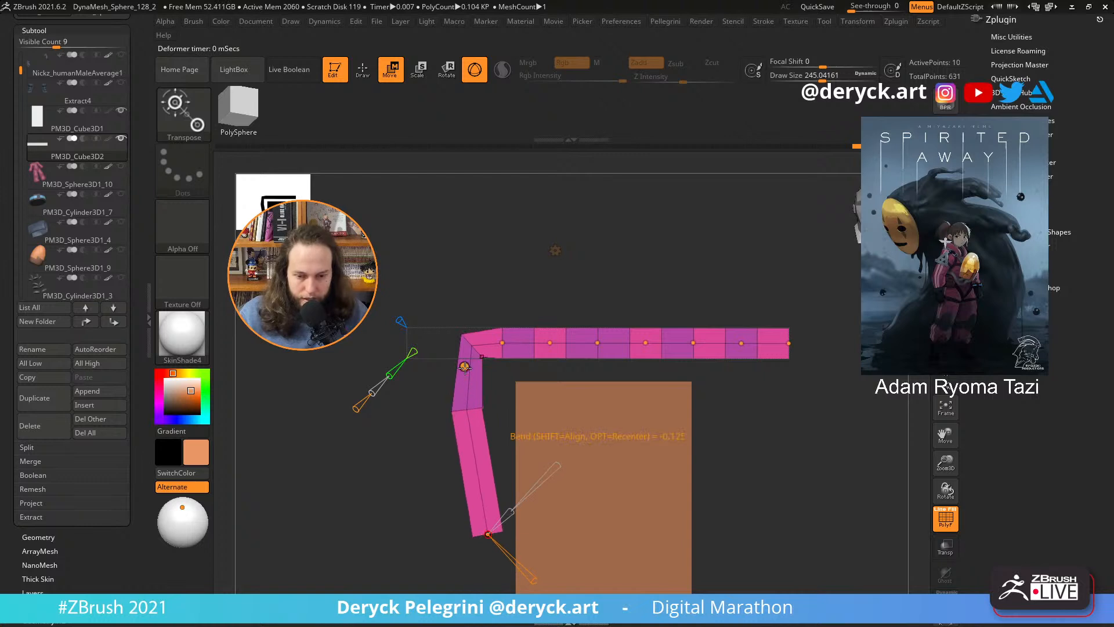
left_click_drag(464, 366, 491, 426)
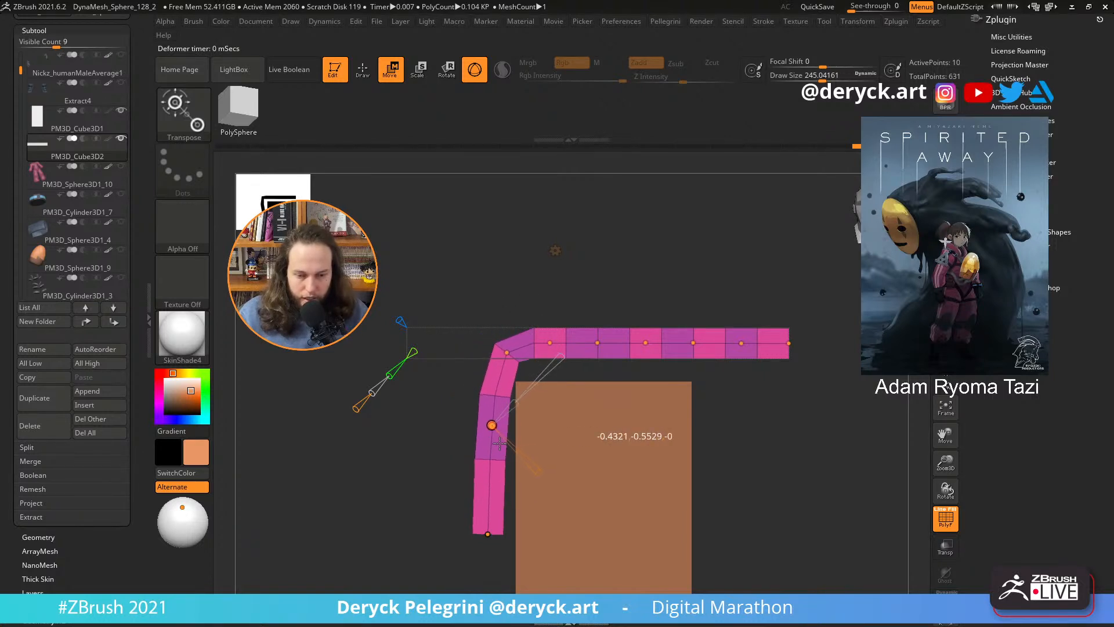
left_click_drag(512, 355, 503, 372)
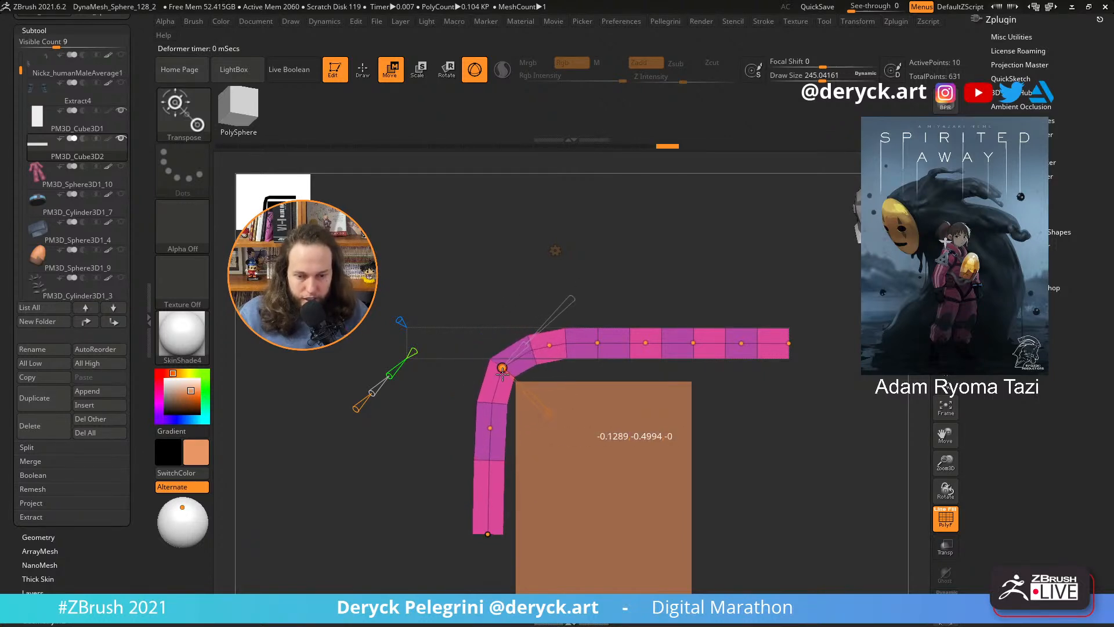
- Bend the slab's opposite end down the box's right side, making that leg longer and straightening it beside the box
left_click_drag(783, 347, 709, 602)
left_click_drag(804, 536, 748, 451, "alt")
left_click_drag(672, 295, 648, 445)
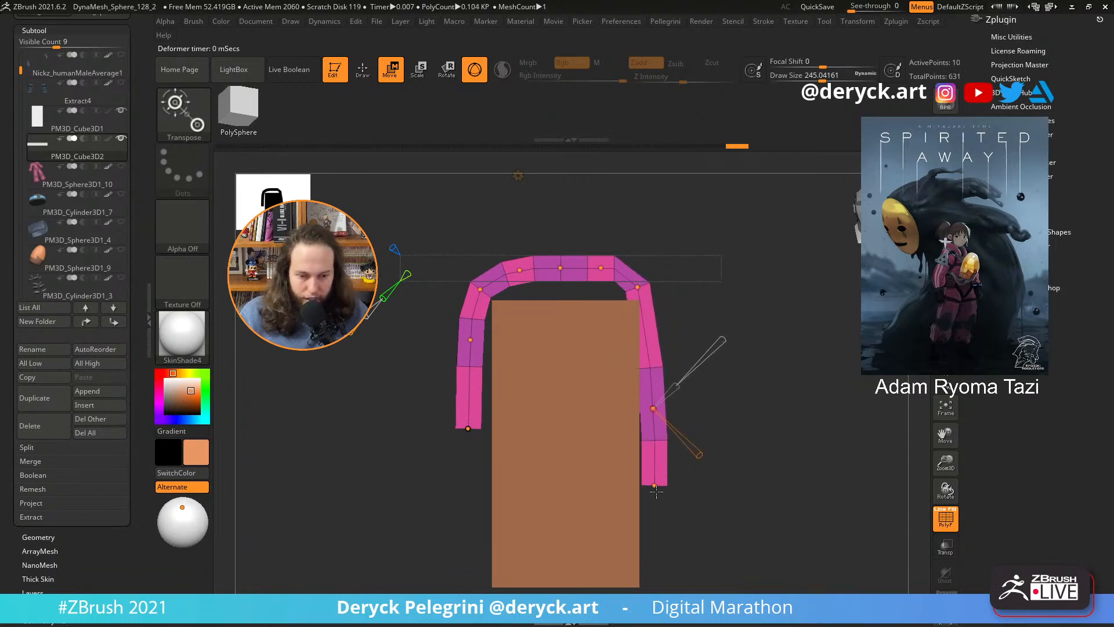
left_click_drag(656, 491, 653, 534)
left_click_drag(637, 287, 650, 290)
left_click(655, 414)
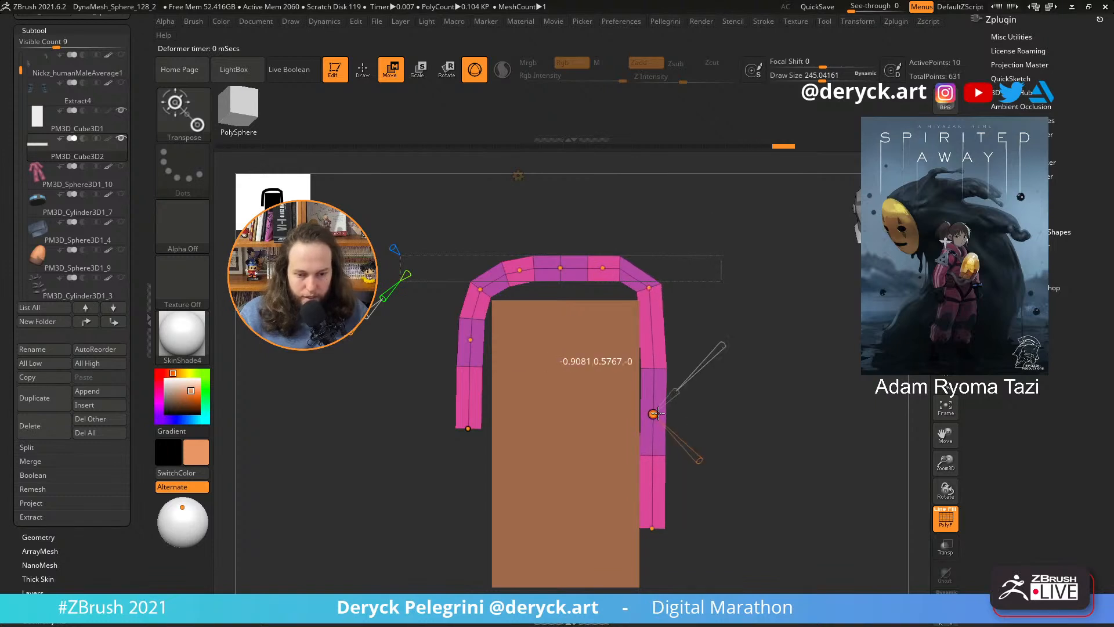
left_click(652, 528)
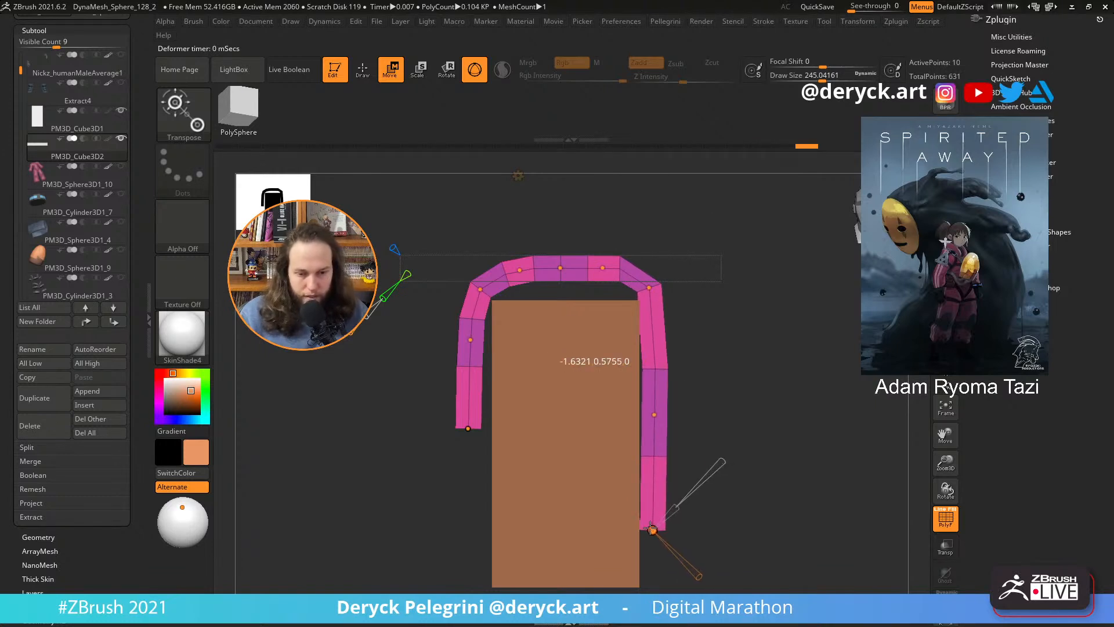
- Adjust the curve points across the slab's top and longer leg to even the arch and leave a small gap beside the box
mouse_move(649, 288)
left_mouse_down()
mouse_move(652, 299)
mouse_move(622, 271)
mouse_move(634, 276)
left_mouse_up()
left_click(653, 415)
left_click(574, 265)
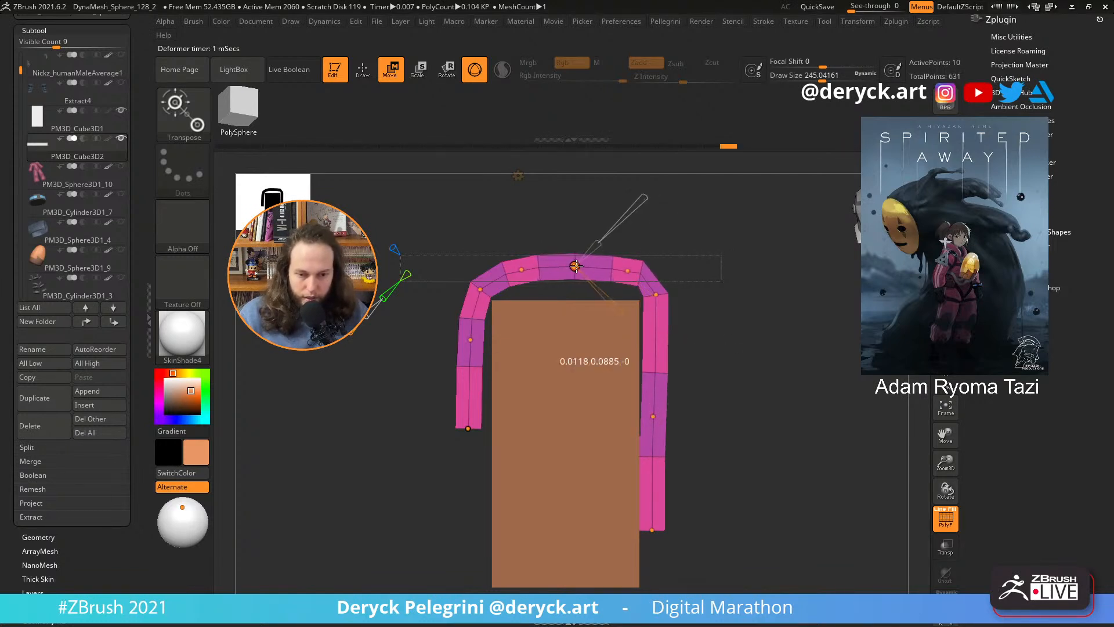
left_click_drag(521, 269, 529, 270)
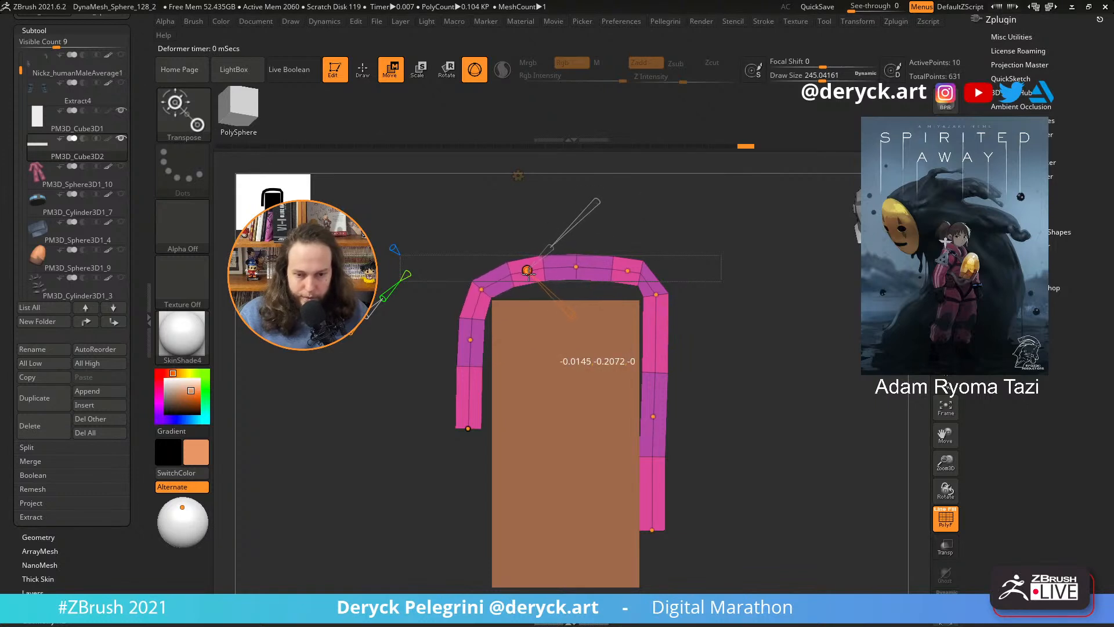
left_click_drag(632, 273, 619, 270)
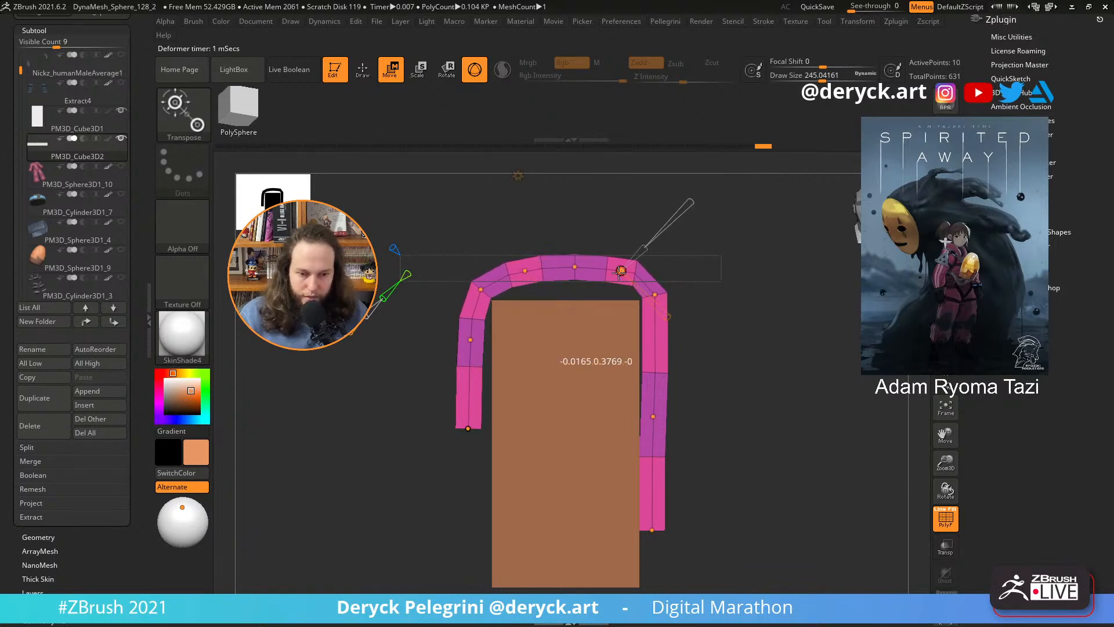
left_click(653, 416)
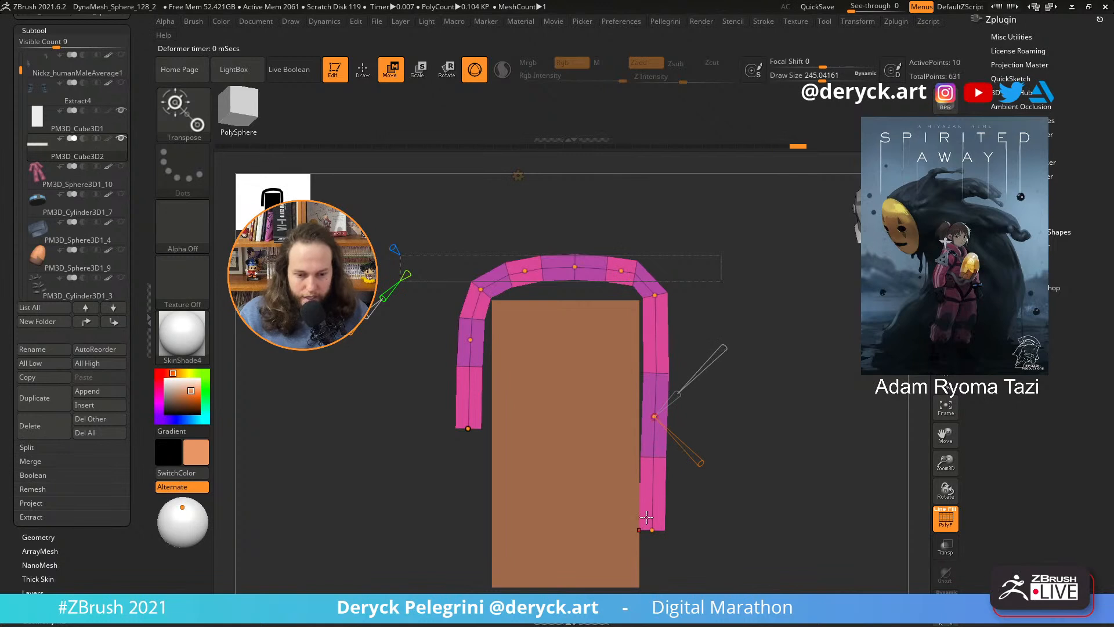
left_click_drag(652, 530, 656, 531)
left_click_drag(656, 417, 658, 418)
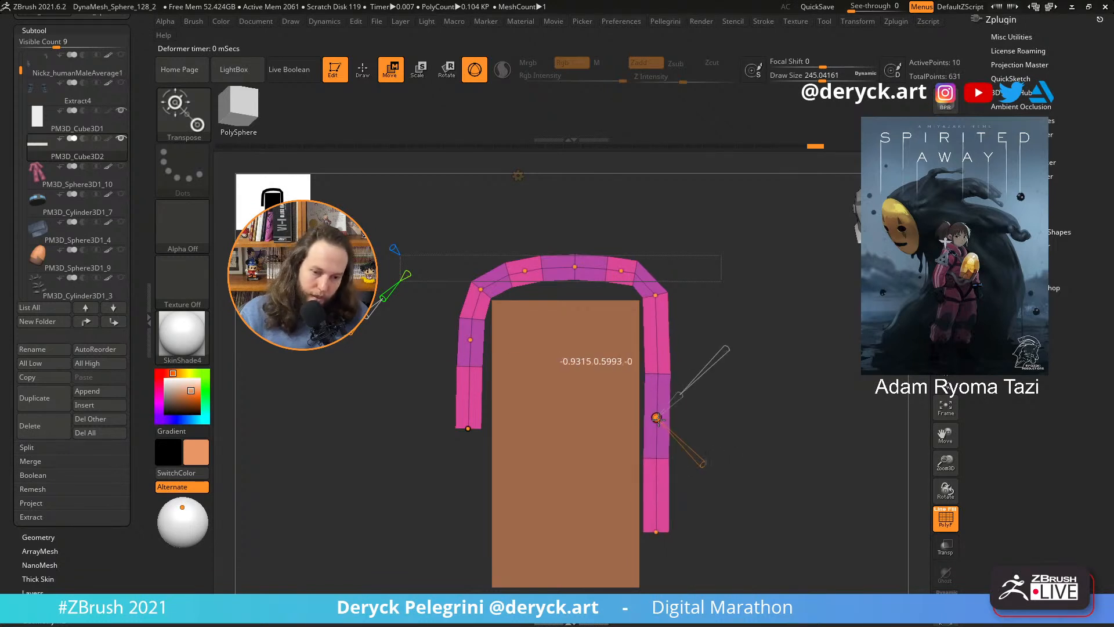
- Lengthen the slab's shorter leg slightly and refine its corner and top curve points to match the opposite side
left_click_drag(465, 424, 468, 434)
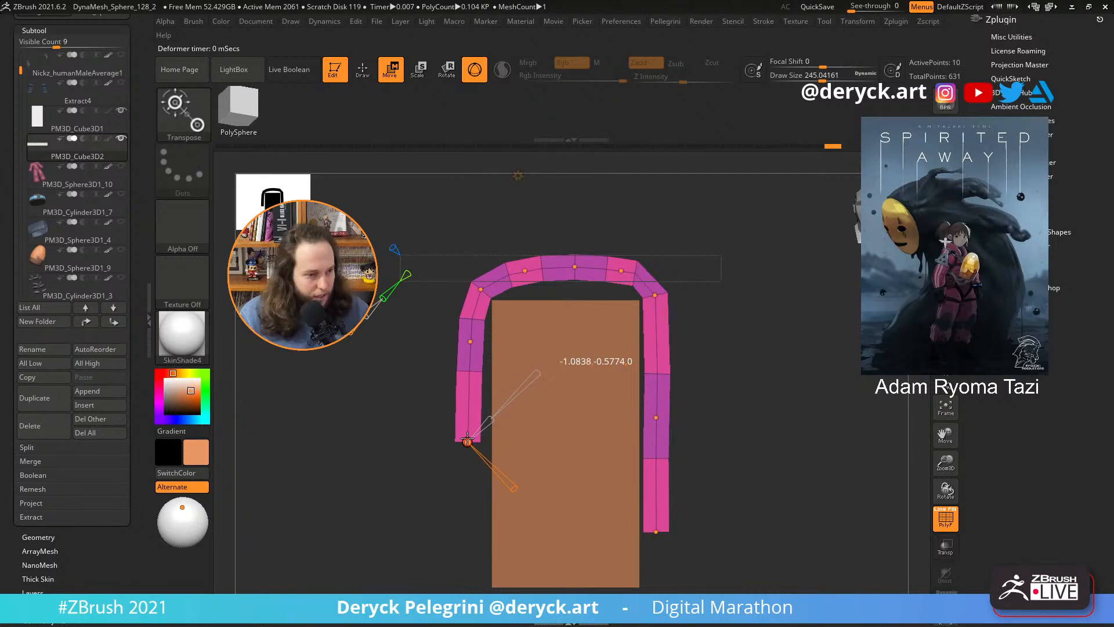
left_click_drag(467, 439, 470, 442)
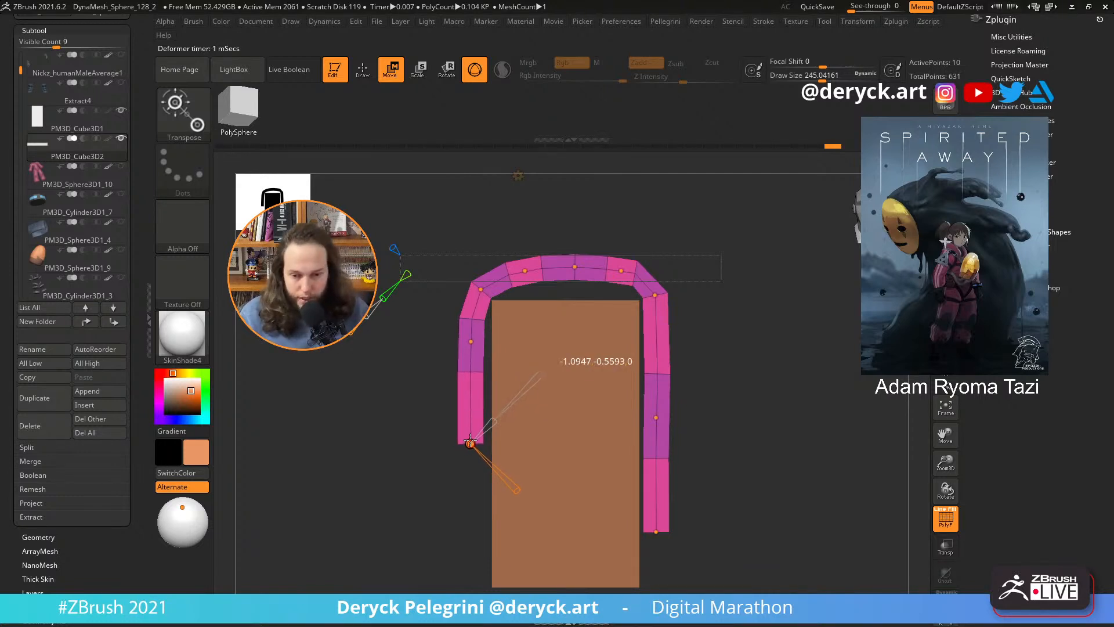
left_click_drag(471, 340, 471, 364)
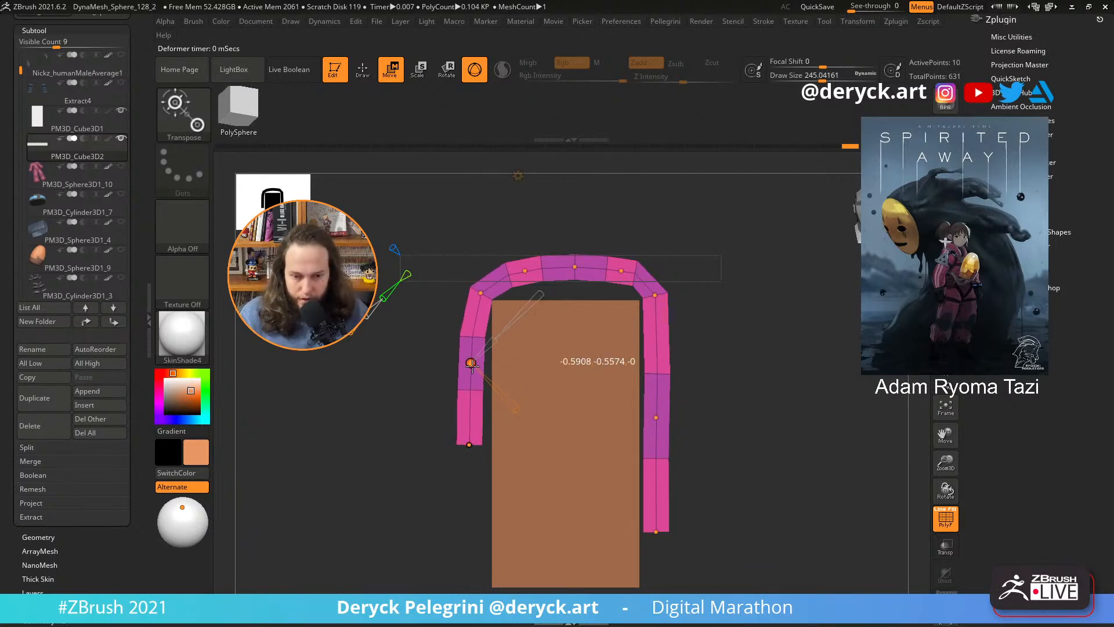
left_click(476, 292)
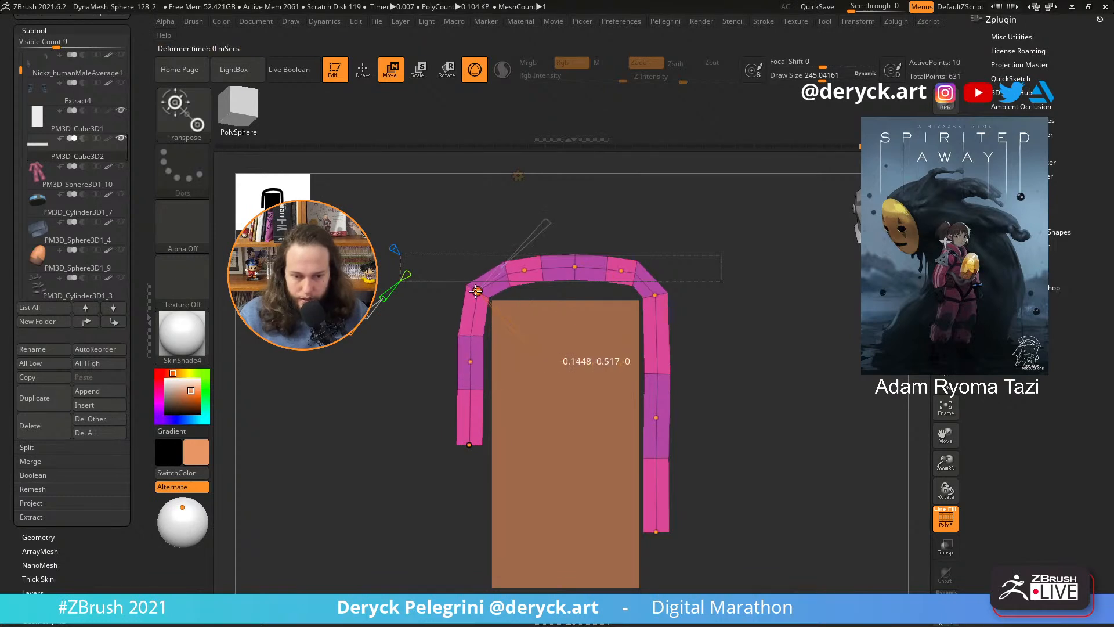
left_click(518, 273)
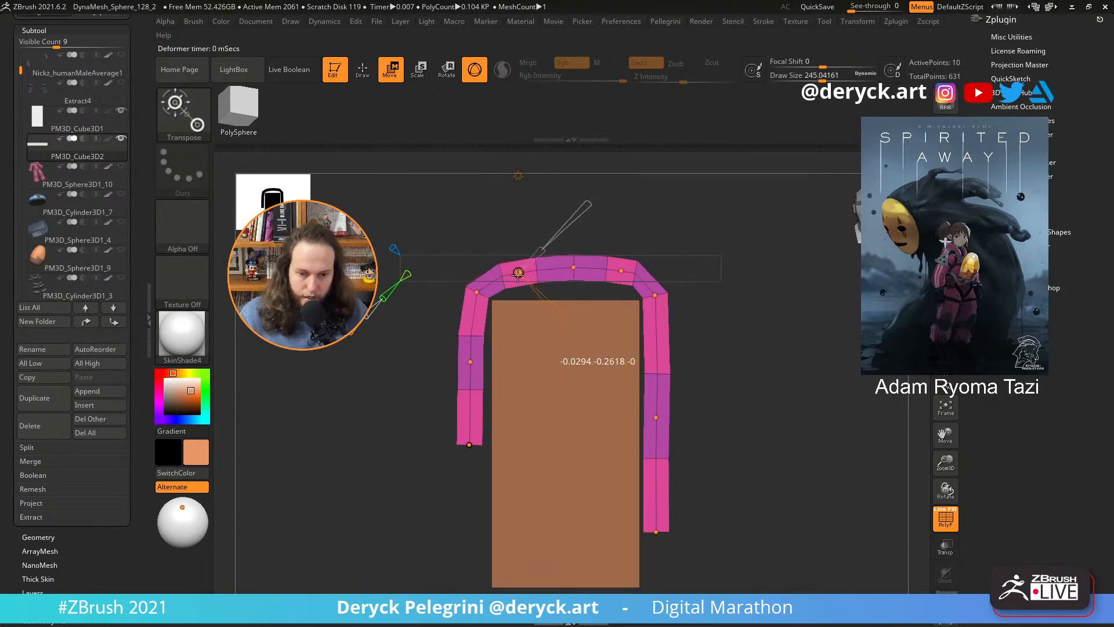
left_click(569, 265)
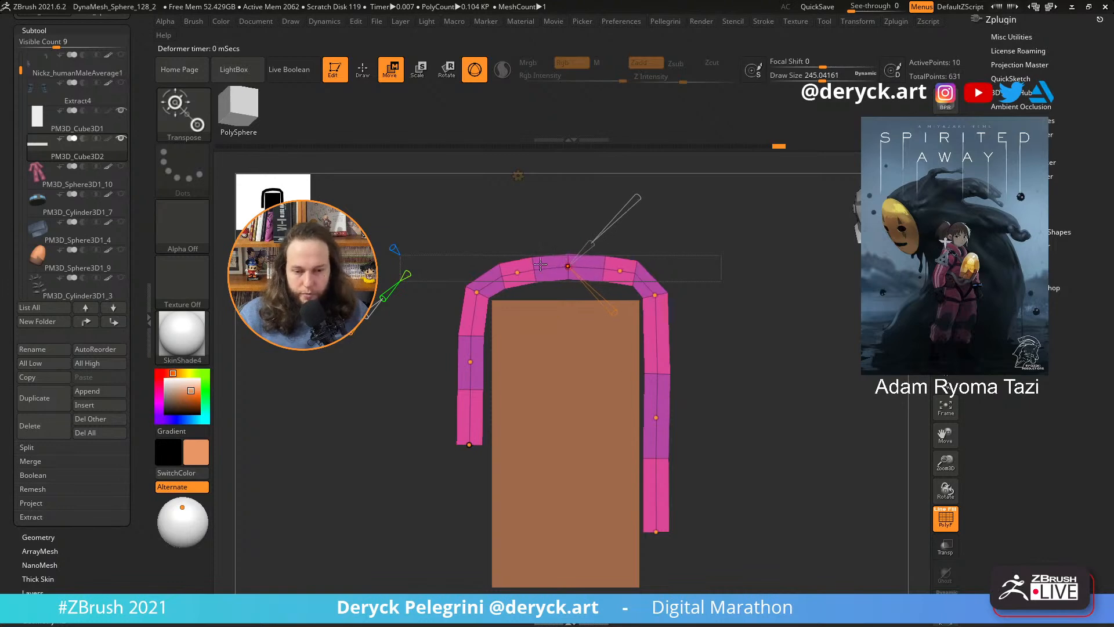
- Check the bent slab in perspective and switch from the Bend Curve deformer back to Gizmo 3D
left_click_drag(397, 341, 404, 387)
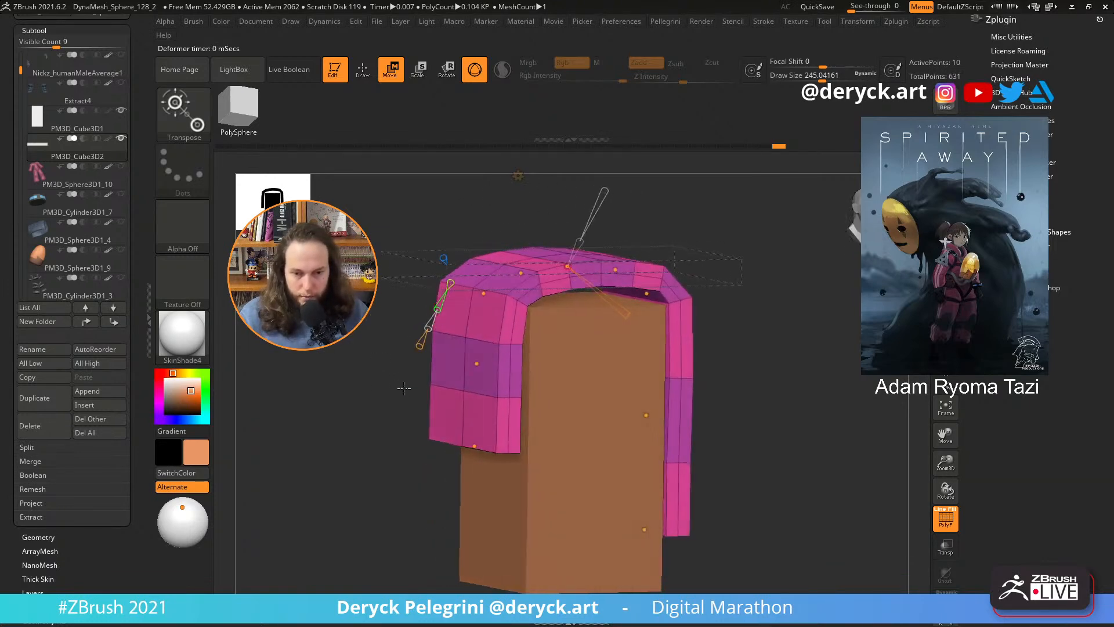
left_click_drag(390, 286, 406, 257, "shift")
left_click(518, 175)
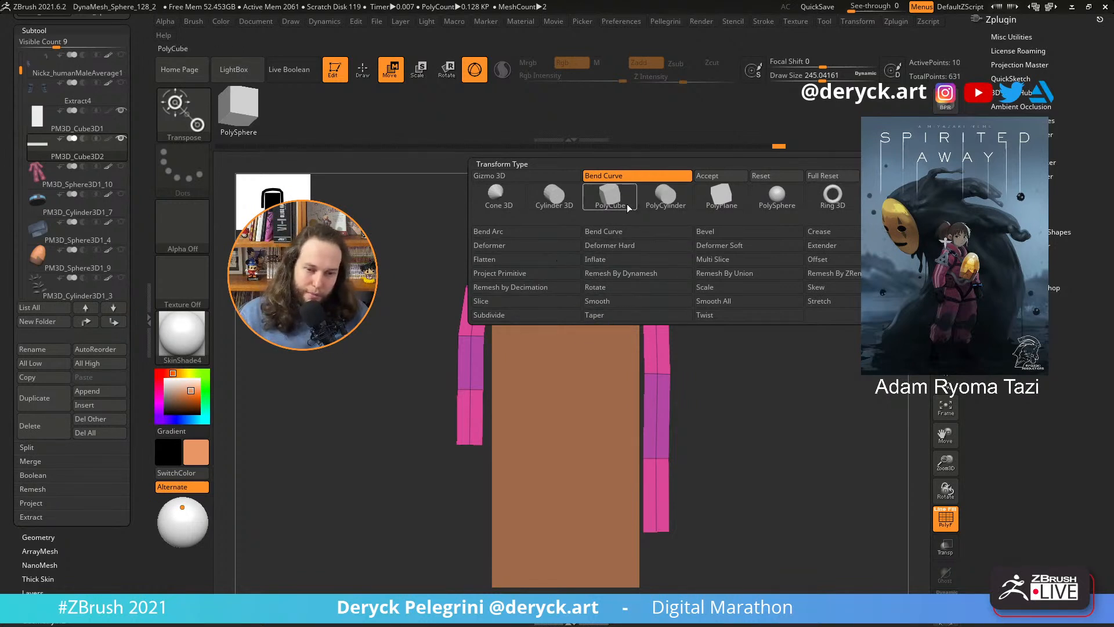
left_click(491, 176)
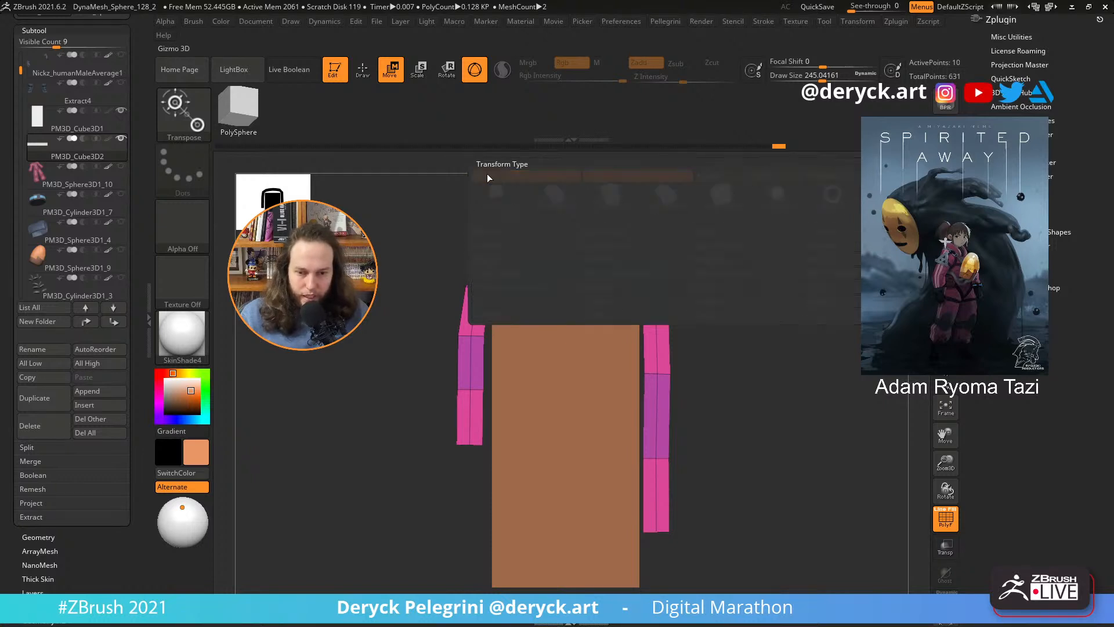
- Scale both the bent slab and the box slightly wider, working from the side view
left_click_drag(418, 301, 406, 330)
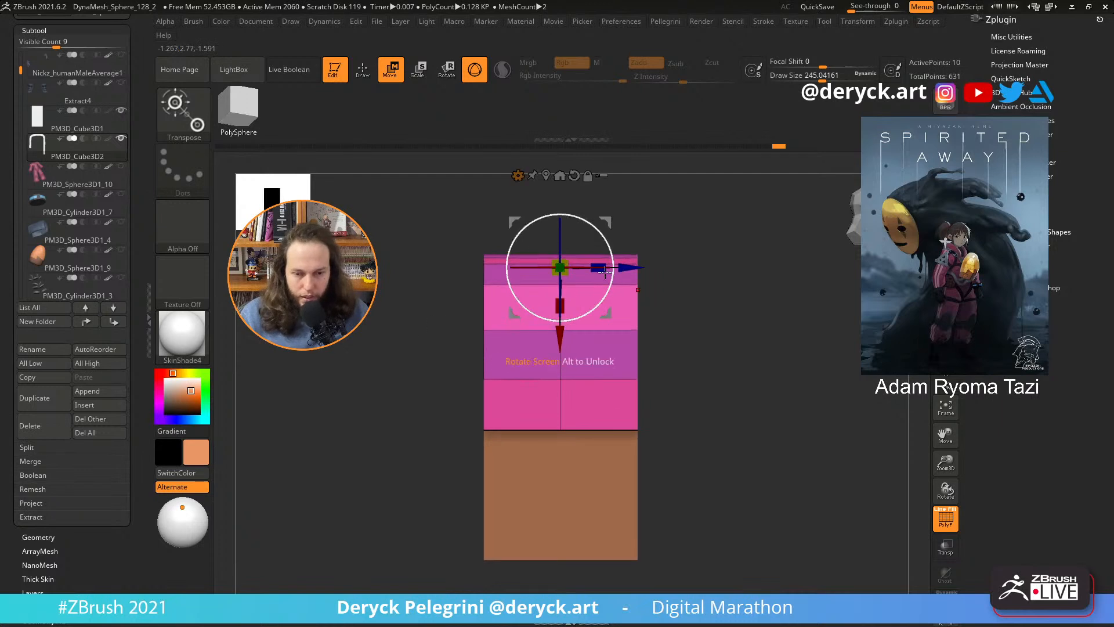
left_click_drag(600, 268, 606, 269)
left_click(594, 432, "alt")
left_click_drag(594, 432, 605, 432)
- Return to ZModeler with the bent slab active and set its edge insertion target to Single EdgeLoop
key("q")
mouse_move(764, 389)
left_mouse_down()
mouse_move(698, 398)
mouse_move(778, 384)
left_mouse_up()
key("s")
key("s")
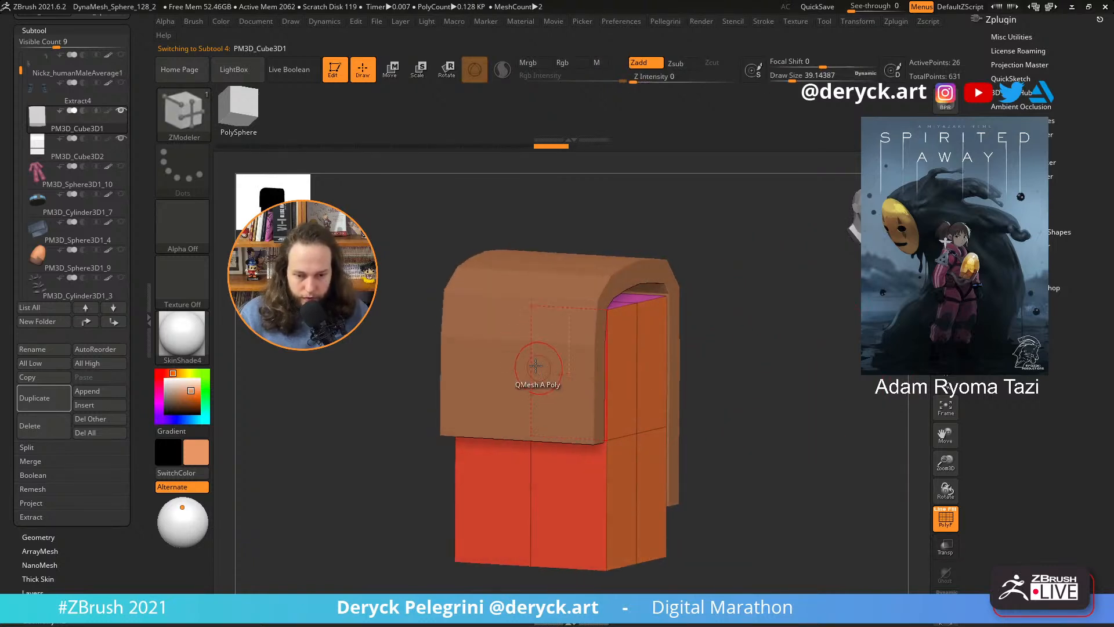
left_click(539, 380, "alt")
mouse_move(378, 323)
left_mouse_down()
mouse_move(451, 325)
mouse_move(421, 326)
left_mouse_up()
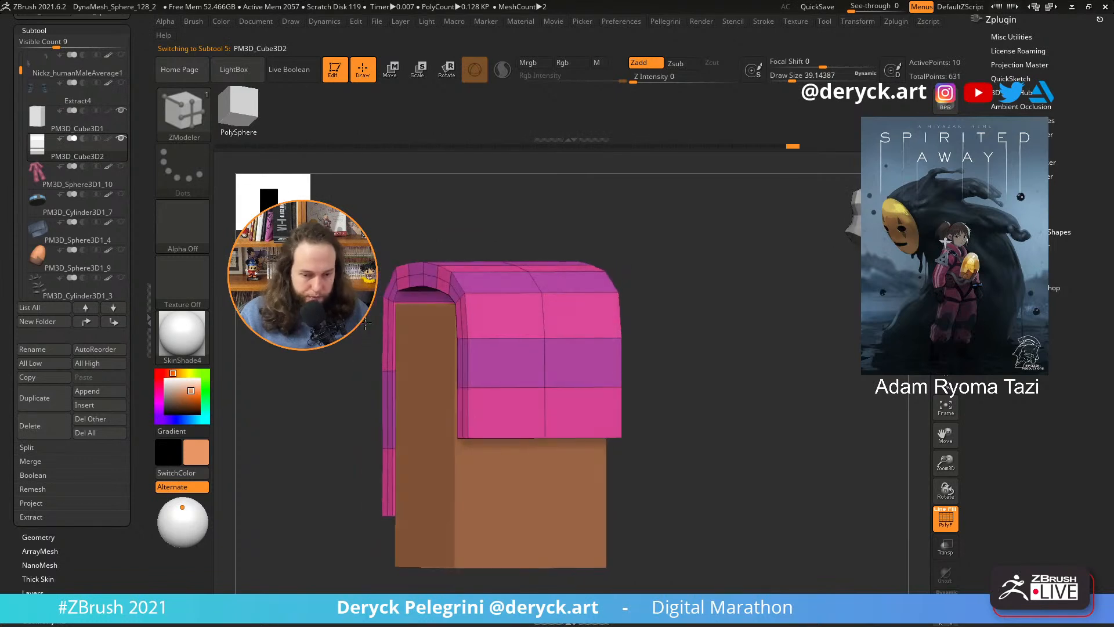
left_click(493, 388)
key("ctrl+z")
key("space")
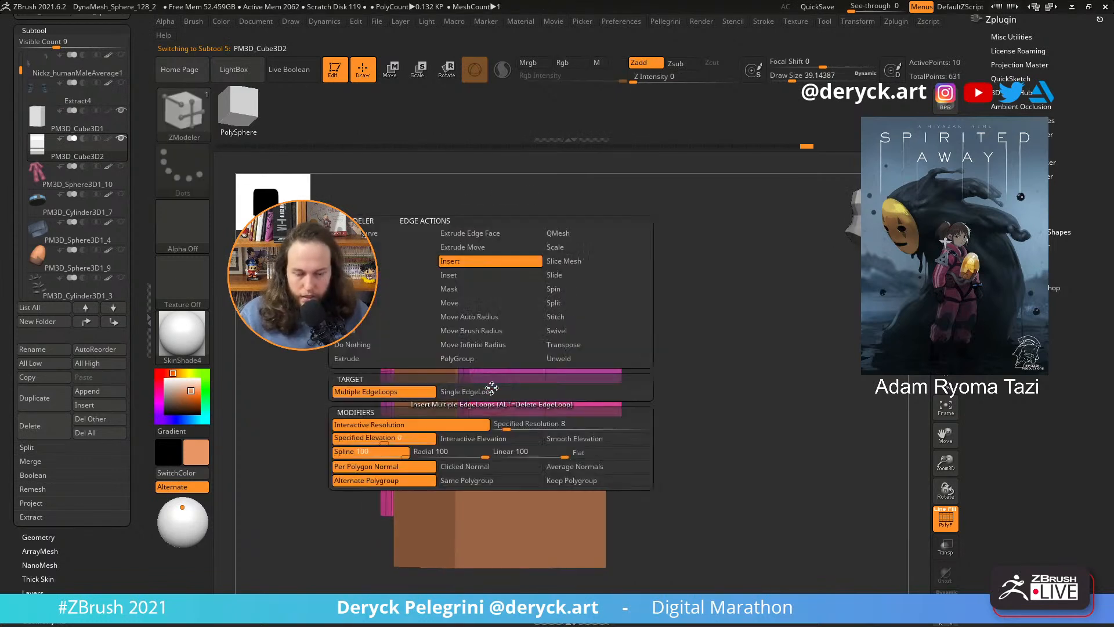
left_click(464, 392)
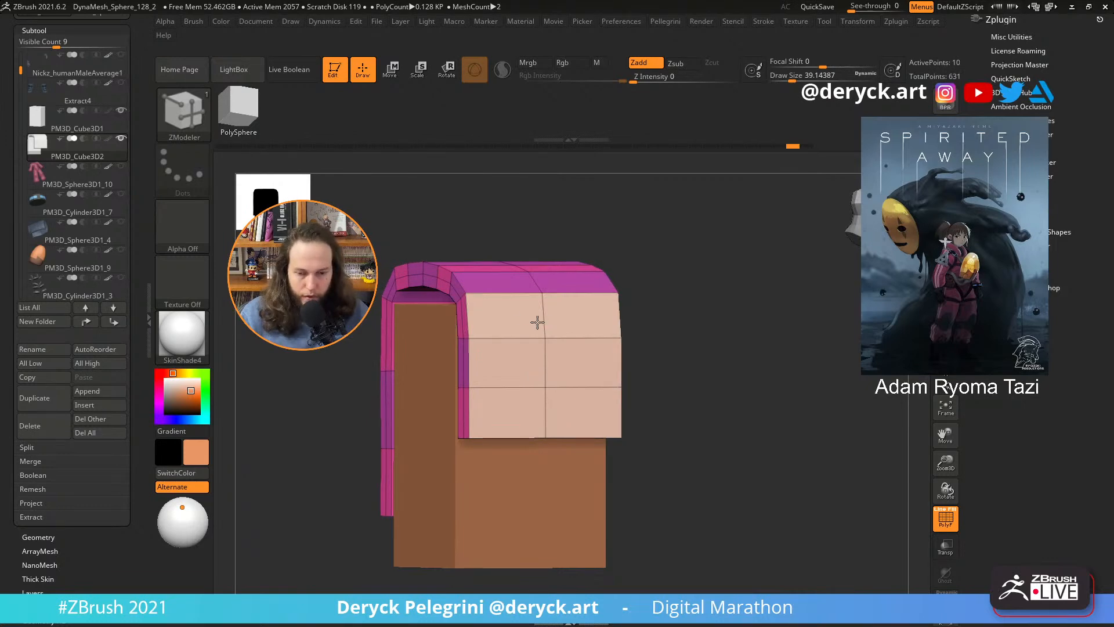
- Mark all outer faces of the bent slab as a temporary polygroup, from the short leg over the top to the long leg
left_click_drag(537, 322, 540, 288, "alt")
mouse_move(687, 303)
left_mouse_down()
mouse_move(673, 318)
mouse_move(397, 295)
mouse_move(415, 380)
left_mouse_up()
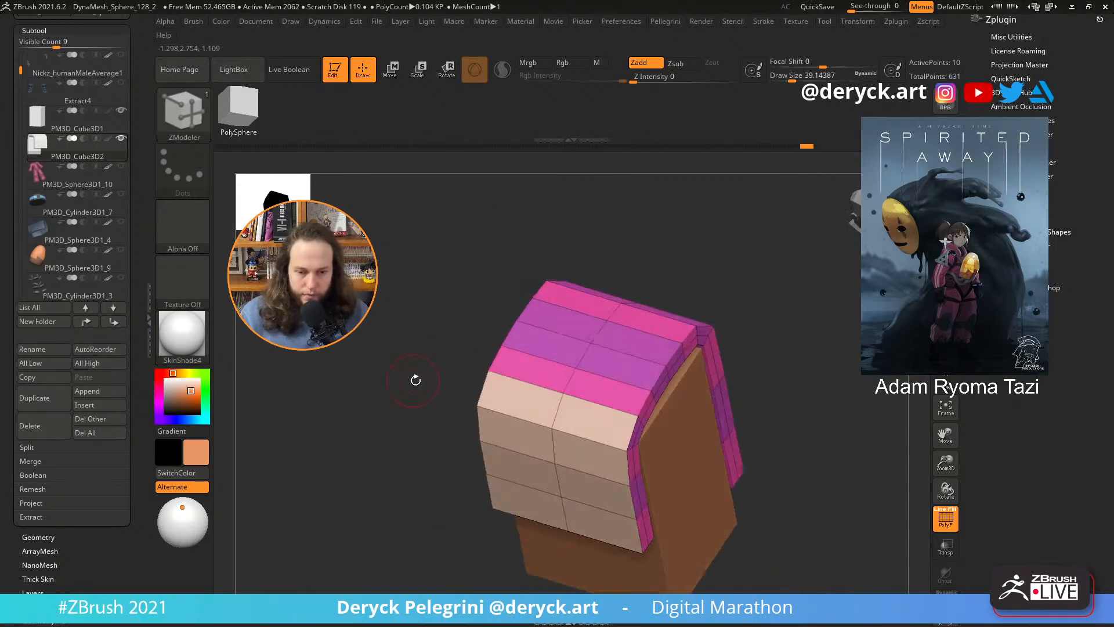
left_click_drag(589, 385, 624, 317, "alt")
mouse_move(736, 285)
left_mouse_down()
mouse_move(663, 291)
mouse_move(552, 255)
left_mouse_up()
left_click_drag(455, 223, 432, 286)
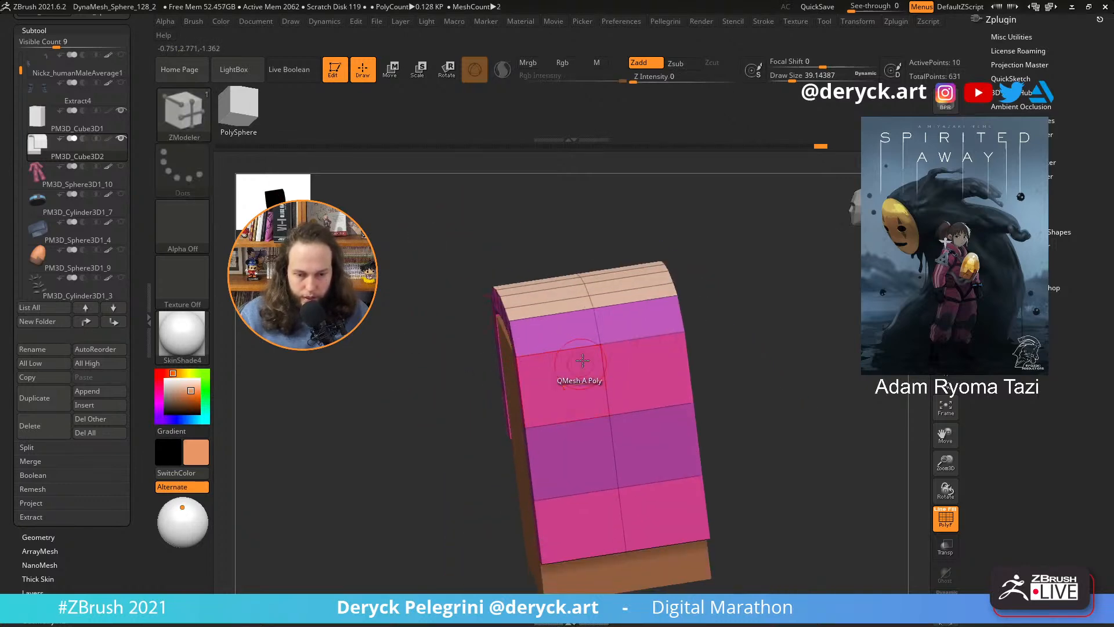
mouse_move(566, 341)
left_mouse_down("alt")
mouse_move(620, 475)
mouse_move(617, 320)
left_mouse_up("alt")
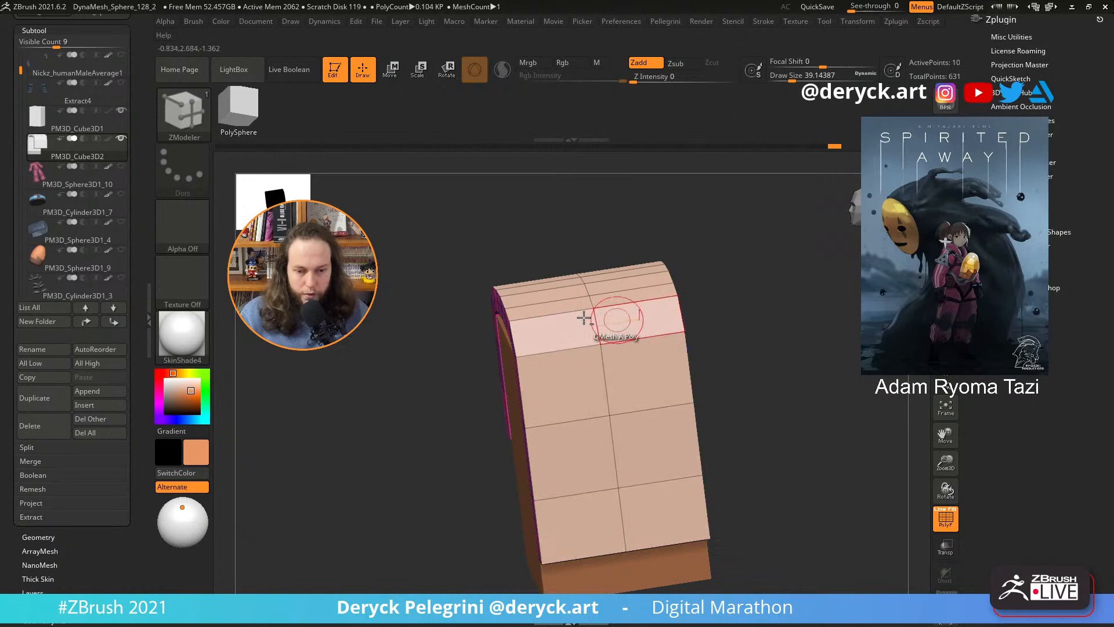
left_click_drag(444, 313, 536, 271)
left_click_drag(443, 392, 450, 339, "alt")
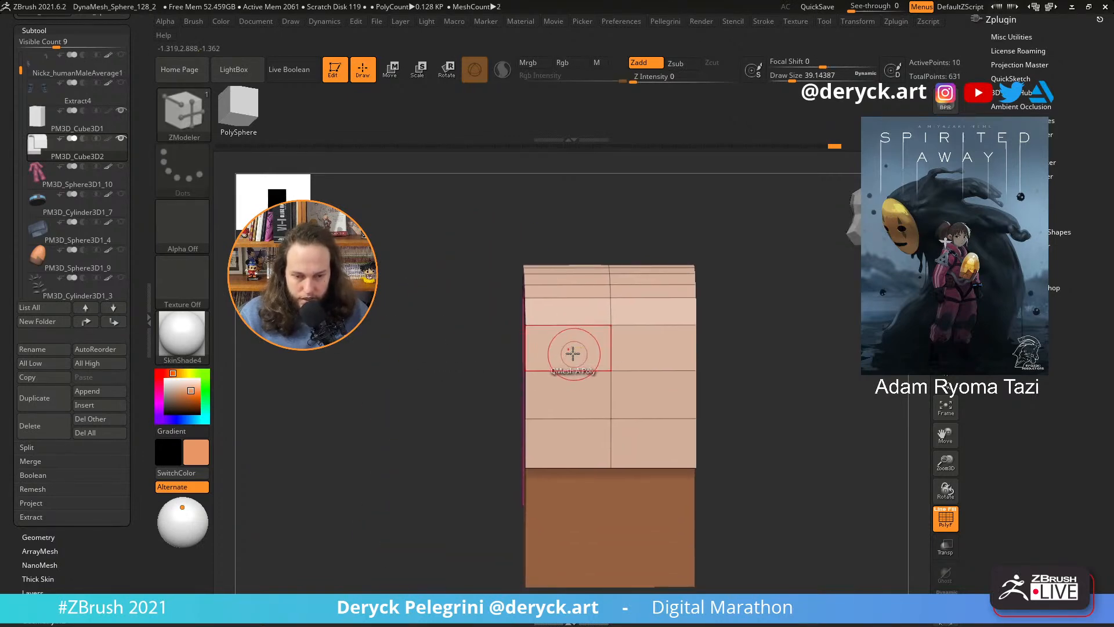
- Set the ZModeler polygon action to Inset with the Polygroup Border target and inset the marked outer faces as one region
key("space")
left_click(533, 179)
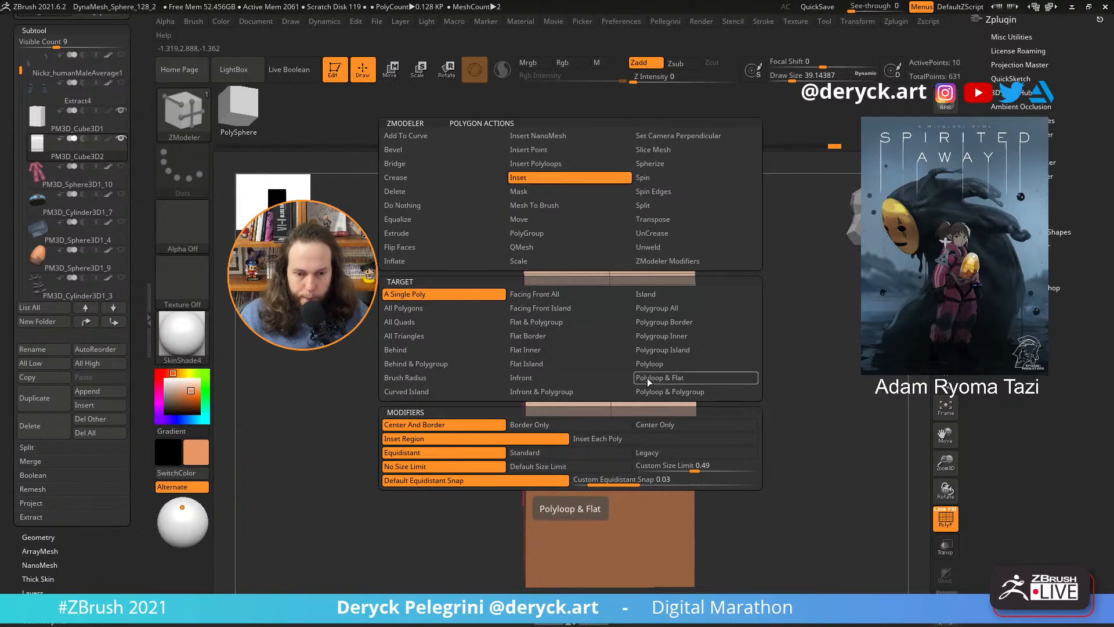
left_click(652, 322)
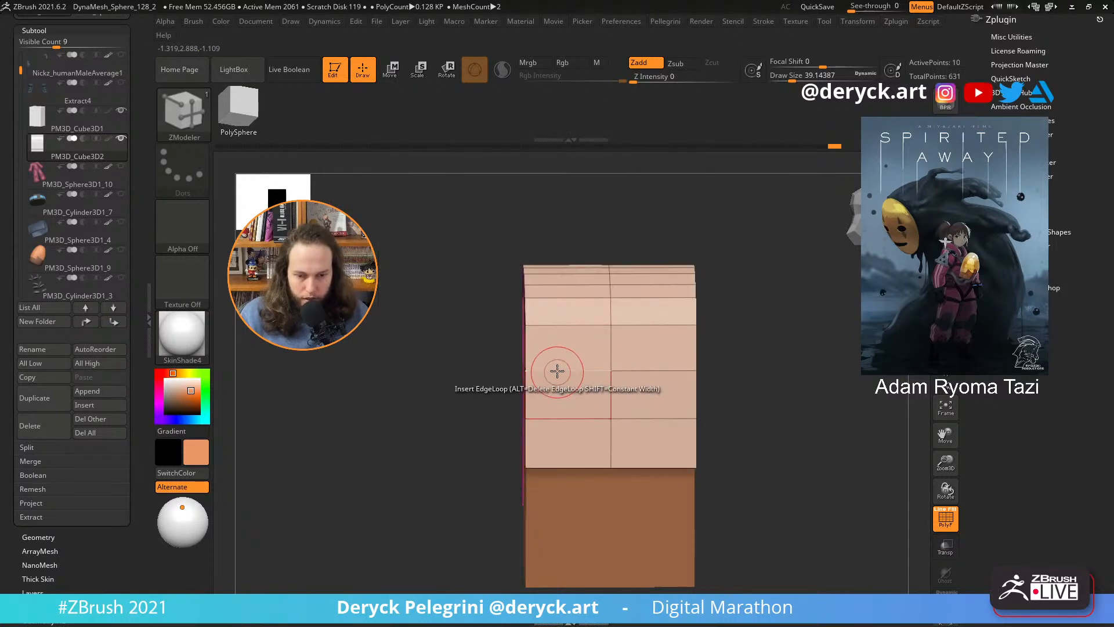
mouse_move(559, 368)
left_mouse_down()
mouse_move(566, 356)
mouse_move(571, 369)
left_mouse_up()
- Smooth the inset slab and the box beneath it with Dynamic Subdivision
mouse_move(398, 325)
left_mouse_down()
mouse_move(473, 342)
mouse_move(542, 336)
mouse_move(410, 331)
mouse_move(400, 340)
mouse_move(458, 364)
left_mouse_up()
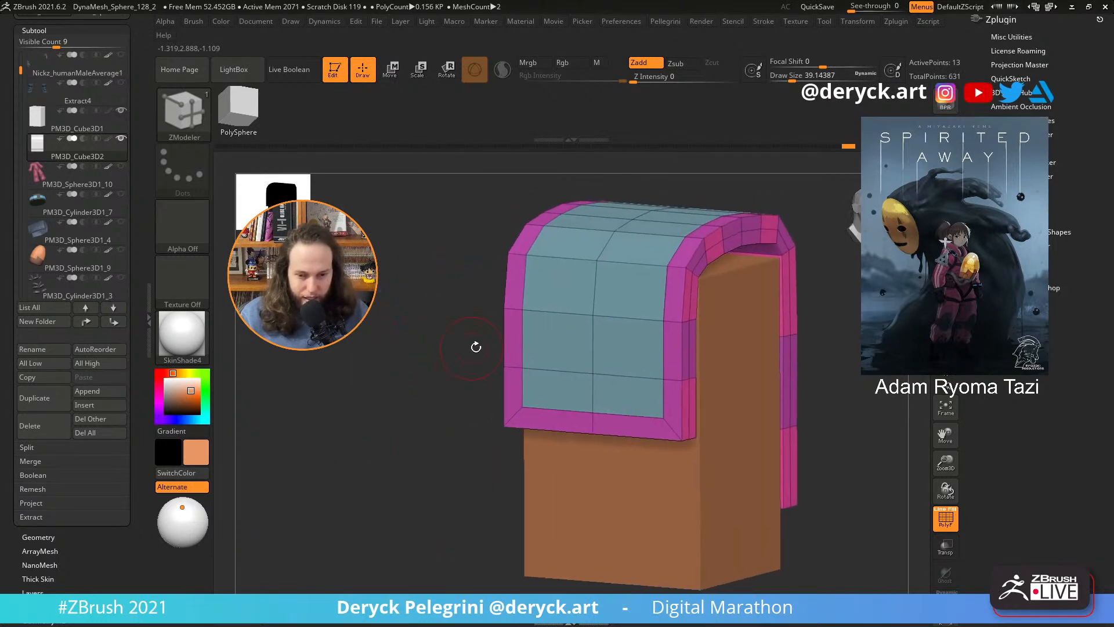
mouse_move(467, 320)
left_mouse_down()
mouse_move(405, 336)
mouse_move(414, 357)
mouse_move(398, 353)
mouse_move(430, 334)
mouse_move(403, 340)
mouse_move(427, 333)
mouse_move(437, 343)
mouse_move(380, 332)
mouse_move(460, 331)
left_mouse_up()
key("d")
left_click(550, 208)
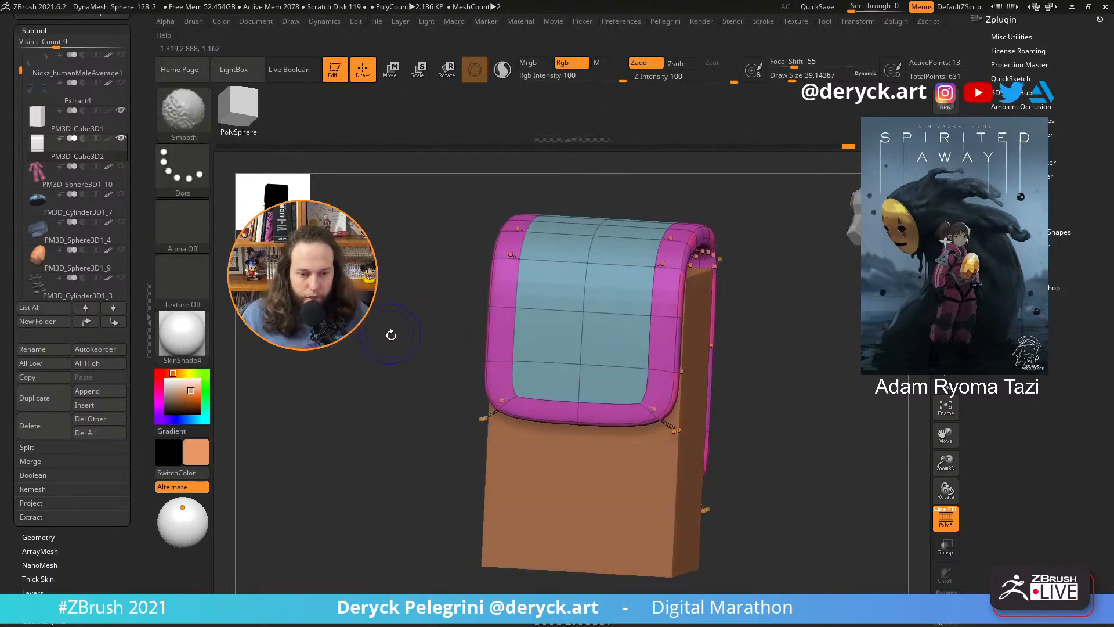
left_click_drag(390, 330, 416, 353)
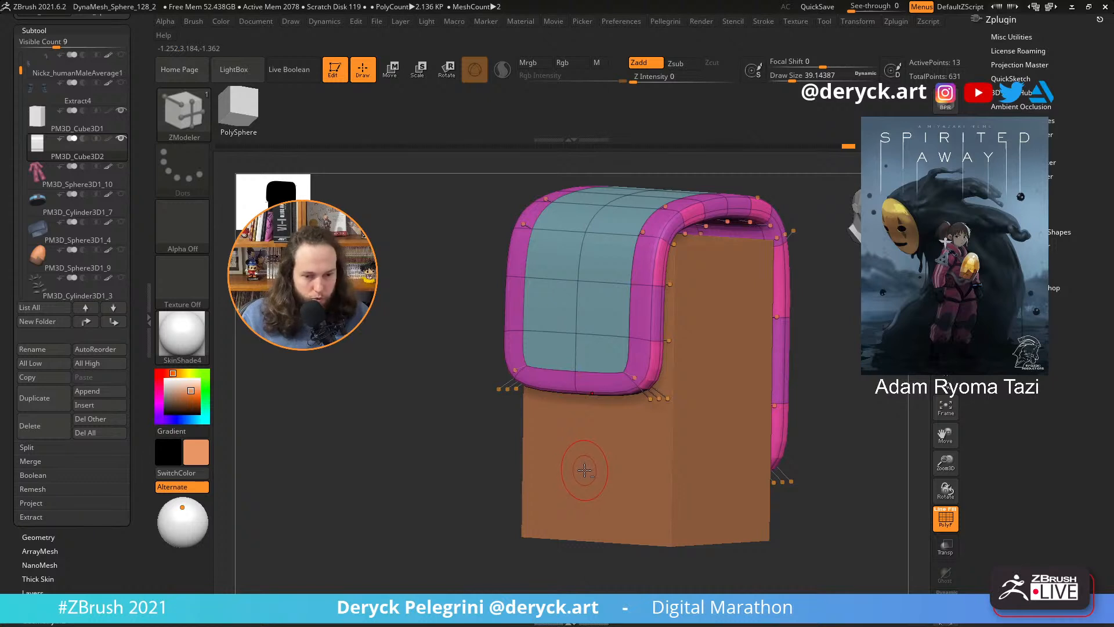
left_click(586, 470, "alt")
left_click_drag(428, 422, 371, 398)
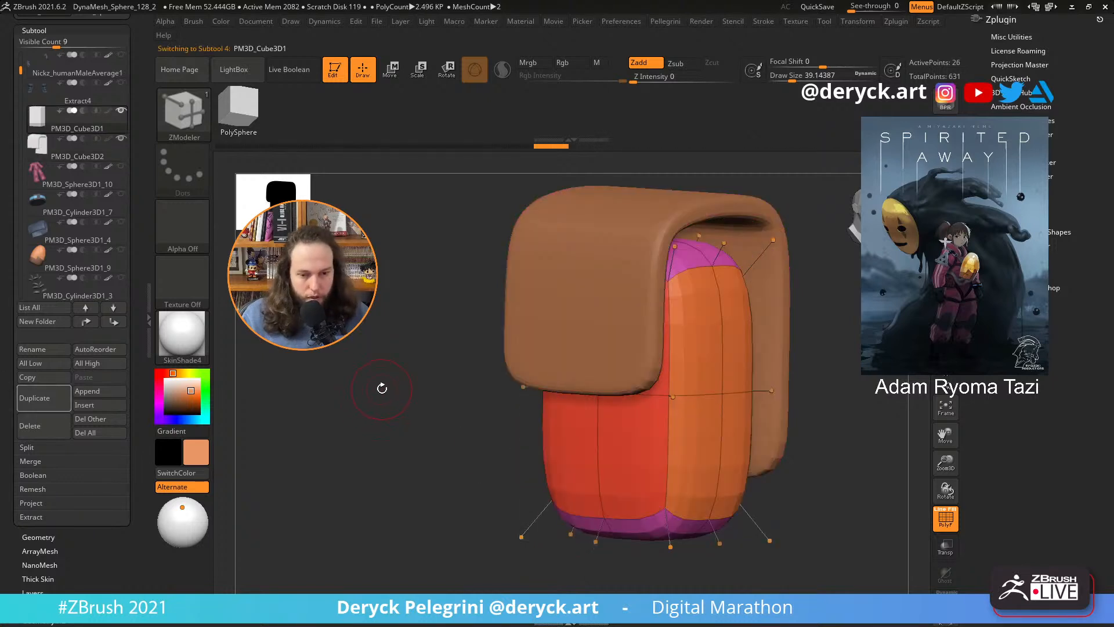
- Turn off Dynamic Subdivision on the box and insert edge loops close to its bottom and top edges
left_click_drag(427, 369, 405, 385)
key("shift+d")
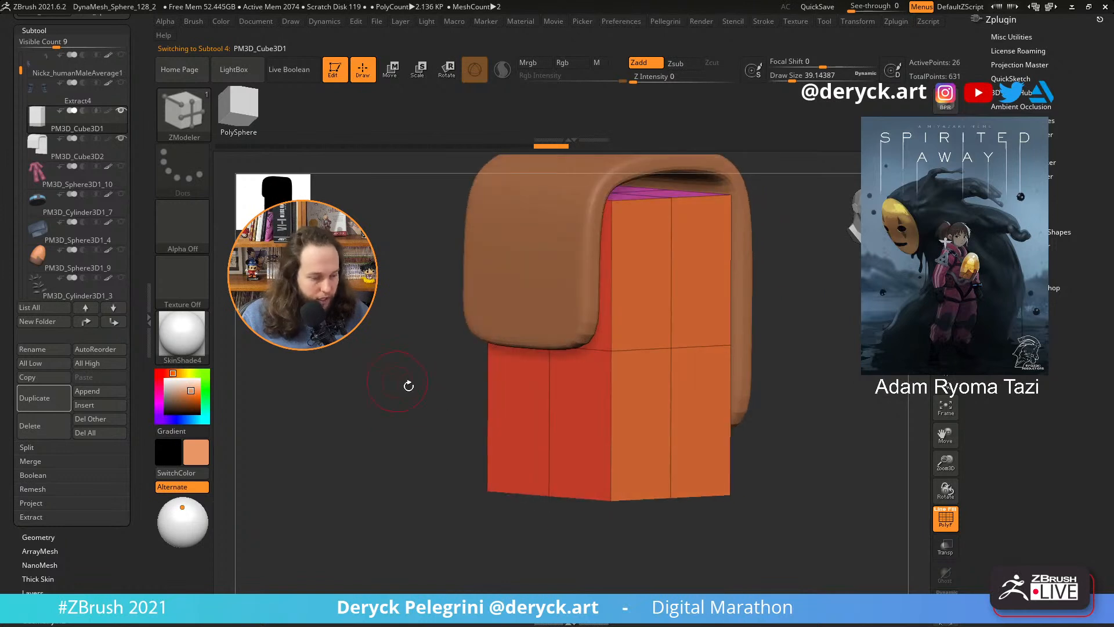
left_click(609, 477)
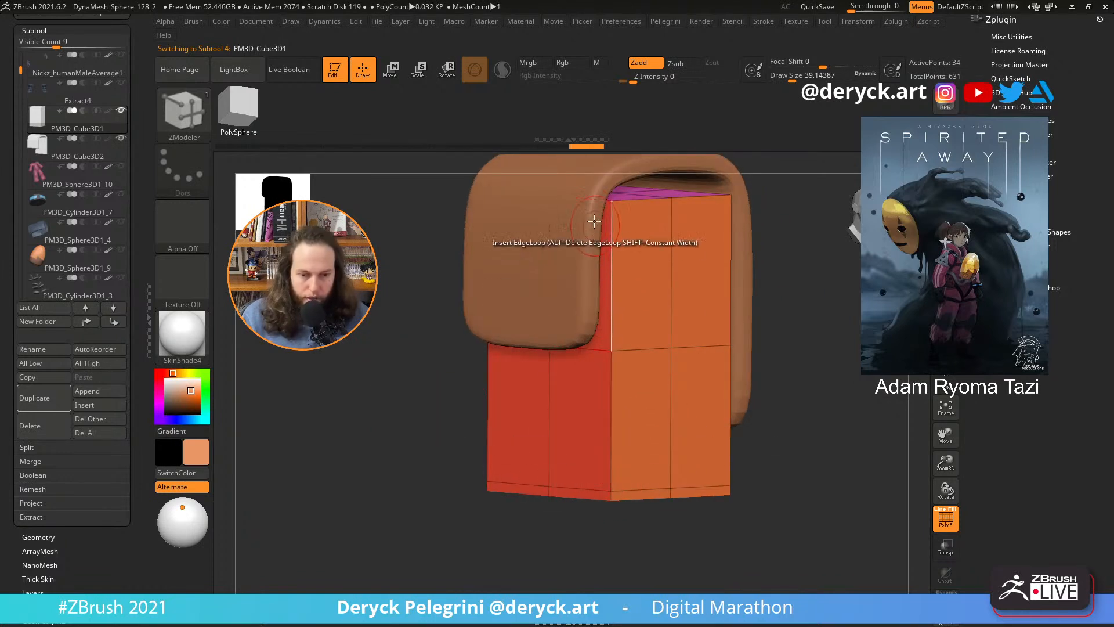
left_click(614, 208)
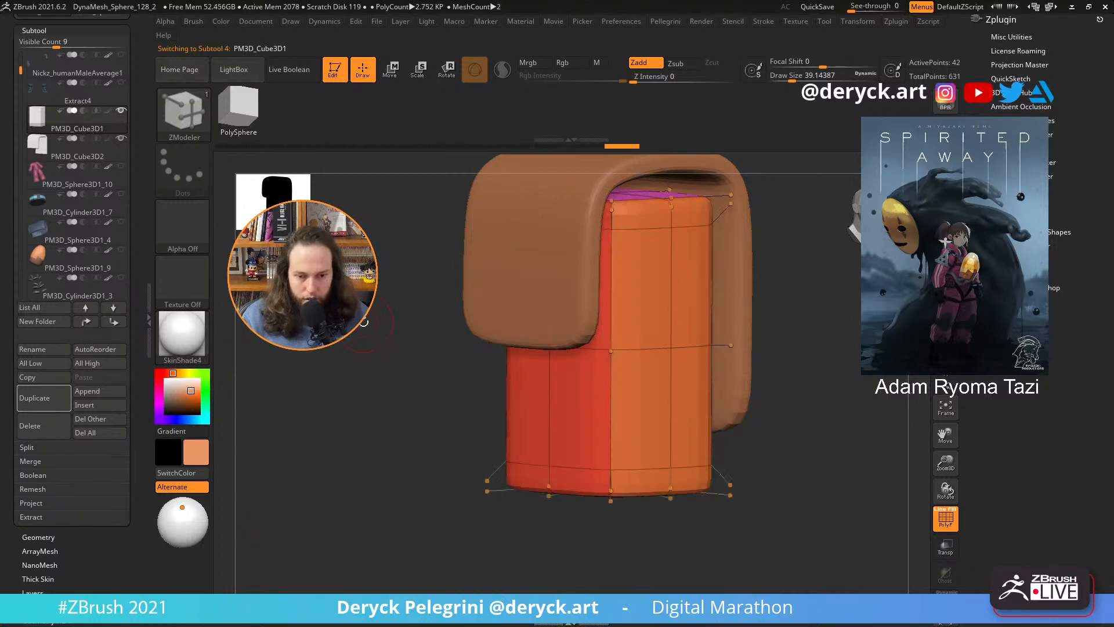
- Insert vertical edge loops close to both sides of the box's front face and preview the box with Dynamic Subdivision
left_click_drag(368, 326, 400, 348)
right_click_drag(599, 473, 600, 487, "shift")
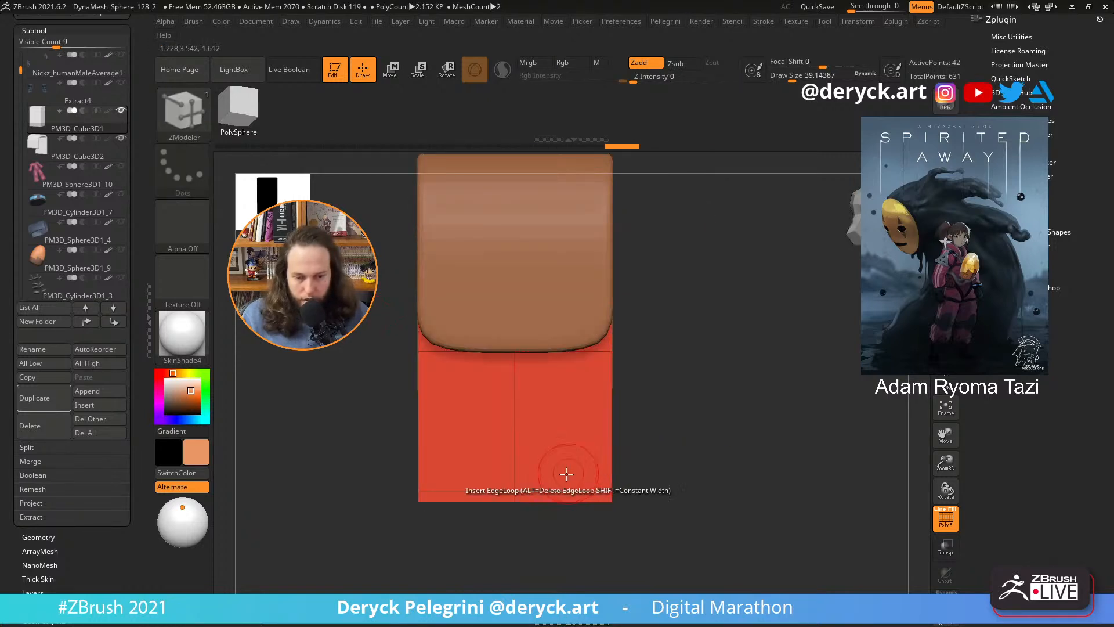
left_click(599, 492)
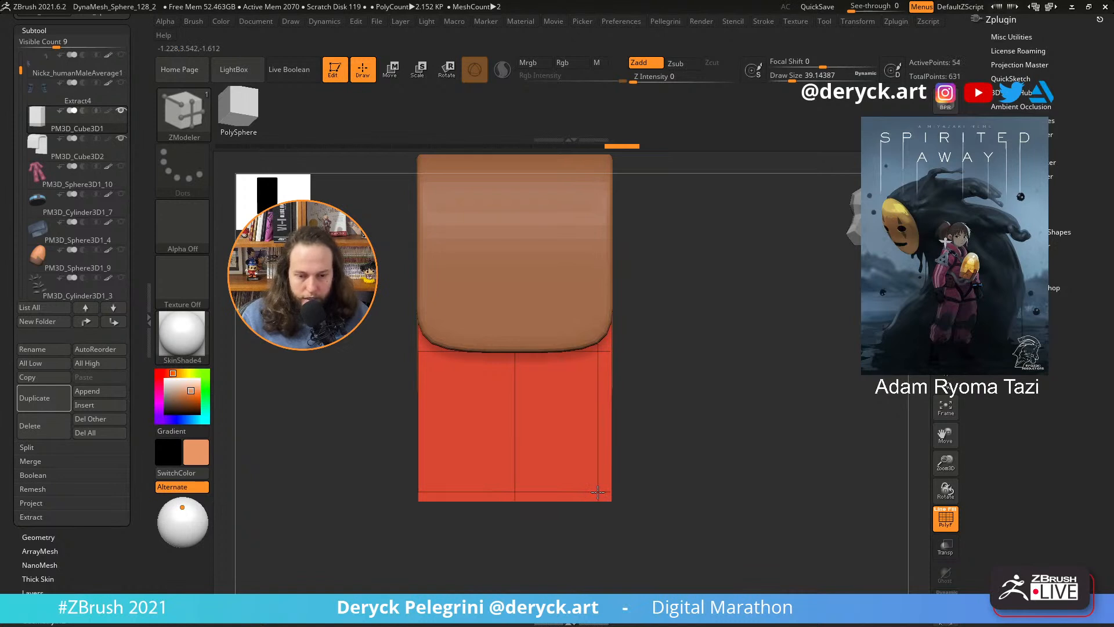
left_click_drag(686, 445, 710, 447, "alt")
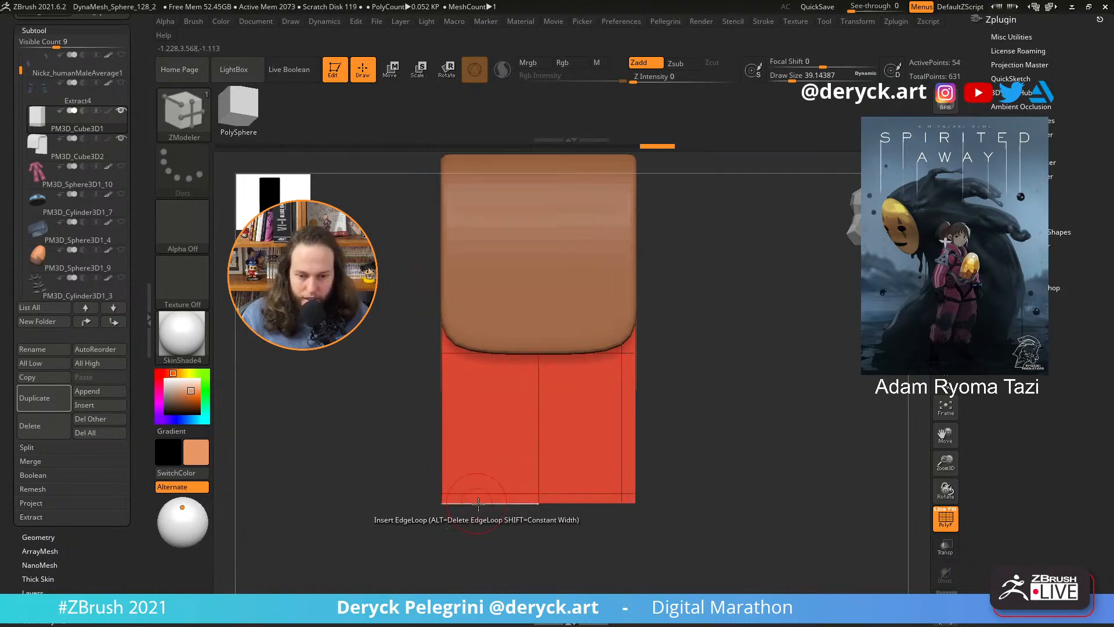
left_click(459, 494)
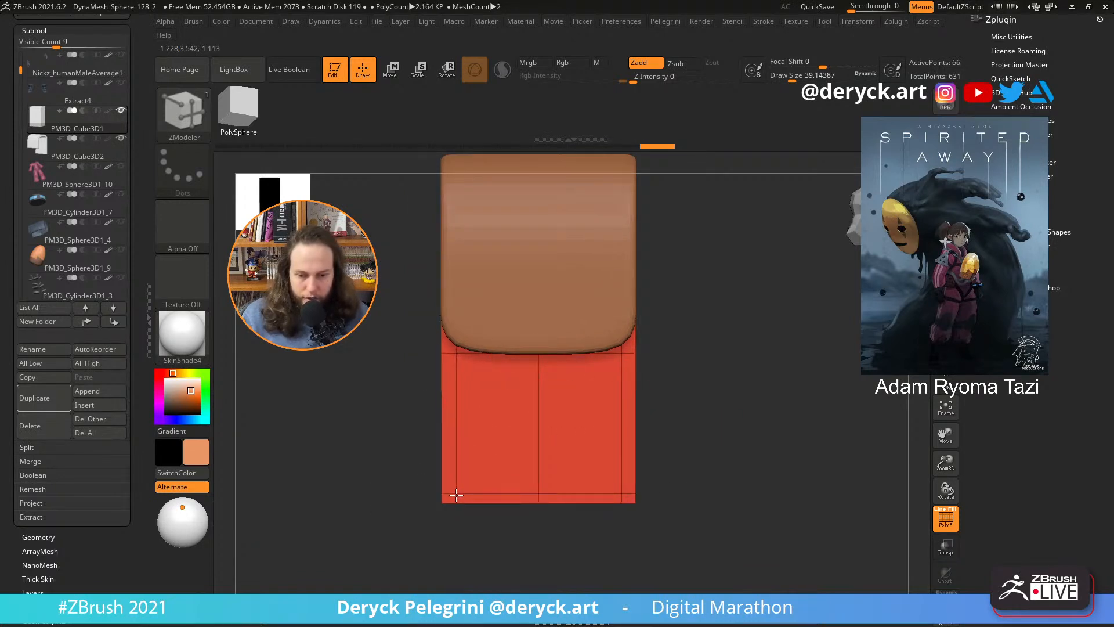
left_click_drag(664, 425, 534, 393)
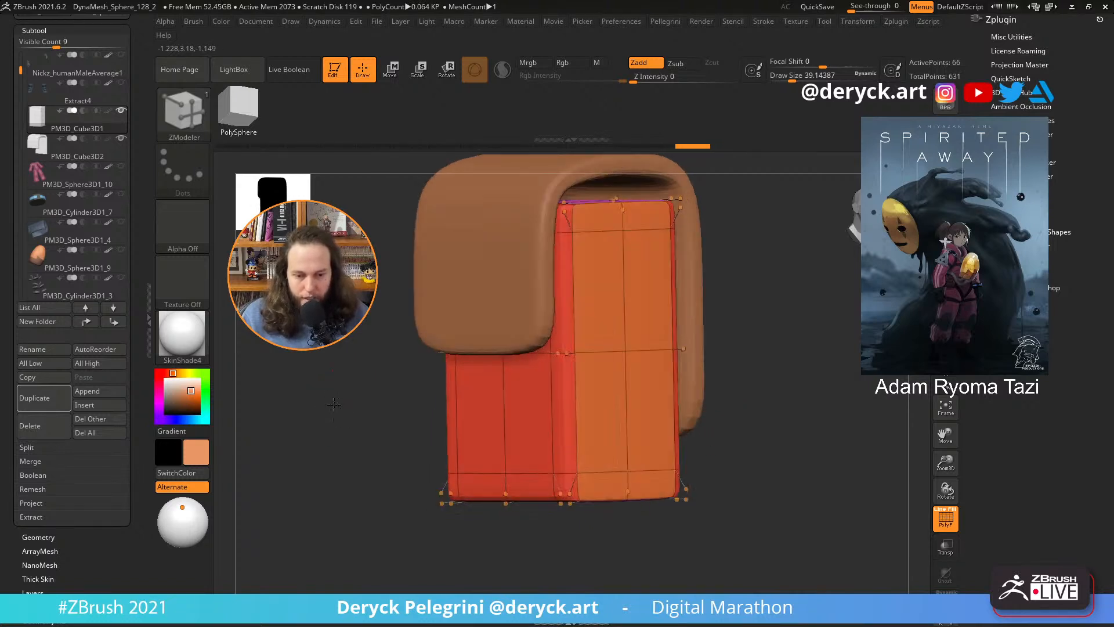
left_click_drag(334, 405, 464, 378)
- Make the bent slab the active subtool and insert two edge loops around its inset border
key("shift+f")
left_click(626, 389, "alt")
key("shift+f")
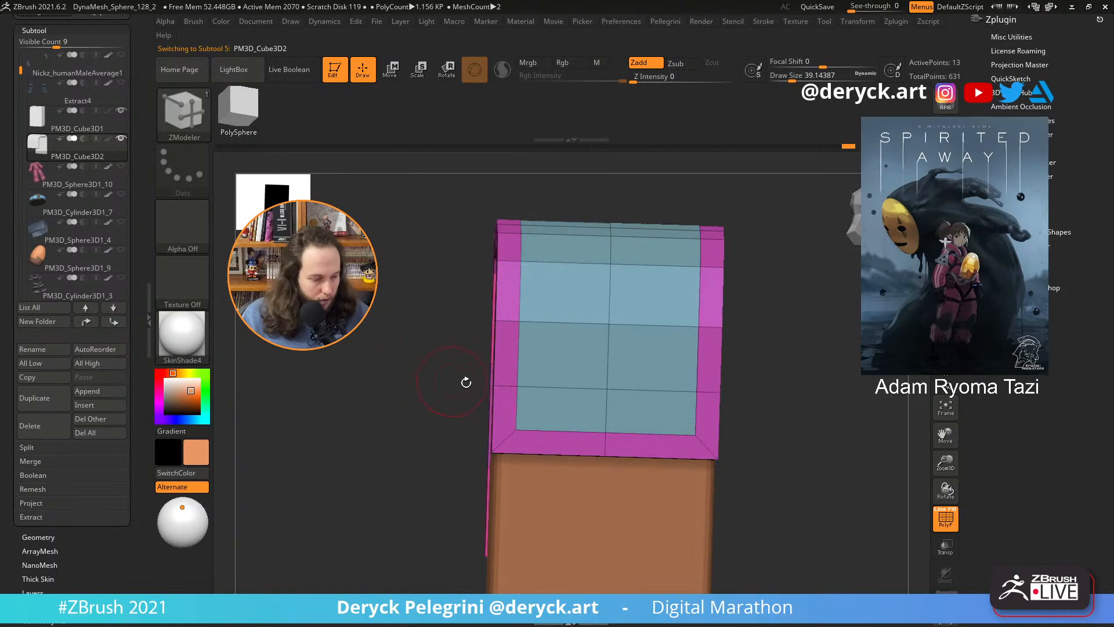
left_click(506, 386)
left_click_drag(505, 386, 508, 384)
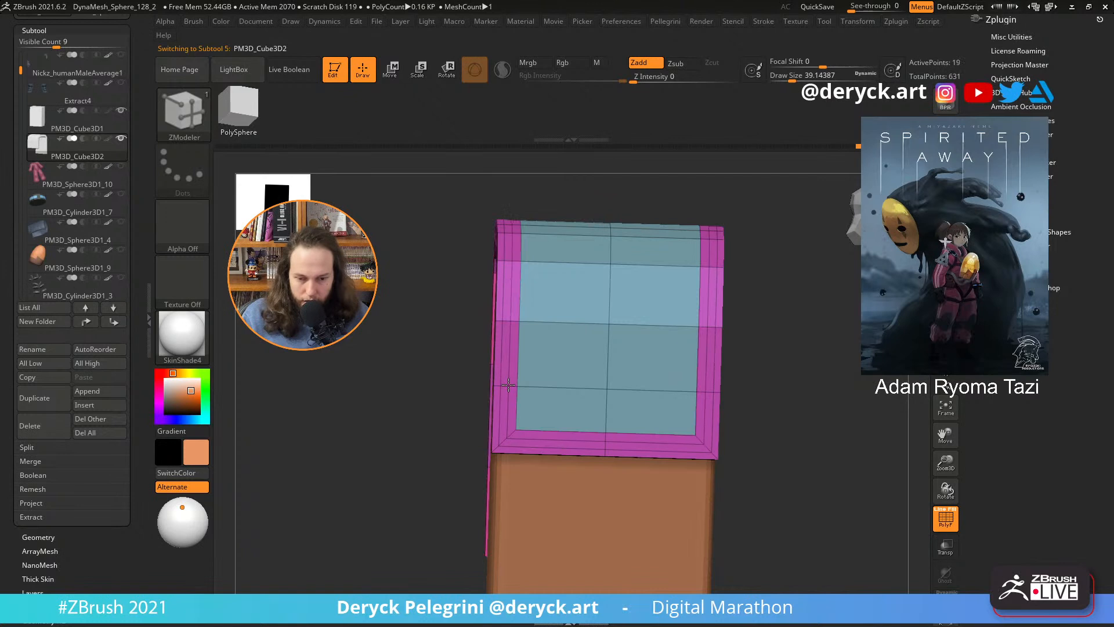
- Set the ZModeler polygon action to PolyGroup with the Polyloop target and mark the middle strip of the slab's border
mouse_move(409, 367)
left_mouse_down("alt")
mouse_move(373, 393)
mouse_move(475, 390)
mouse_move(447, 386)
left_mouse_up("alt")
key("s")
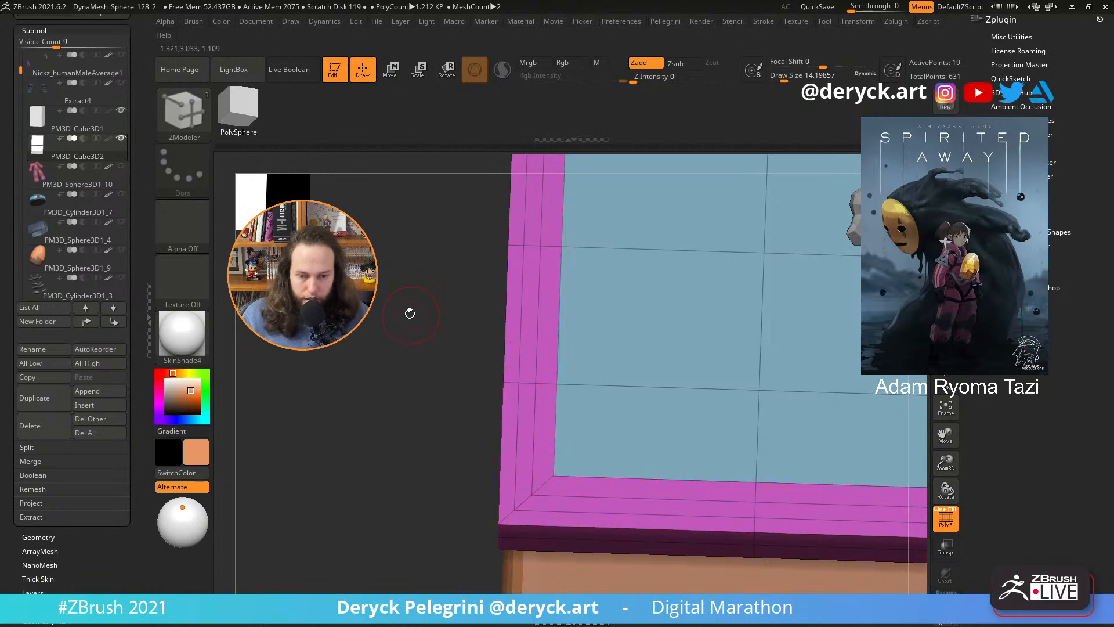
left_click_drag(410, 314, 450, 348)
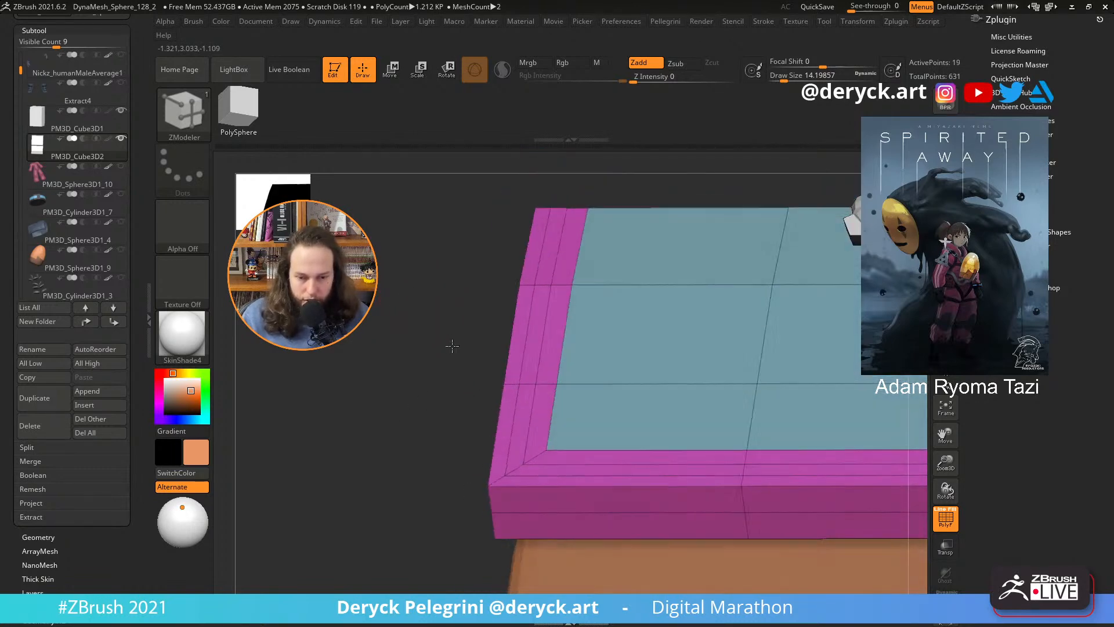
key("space")
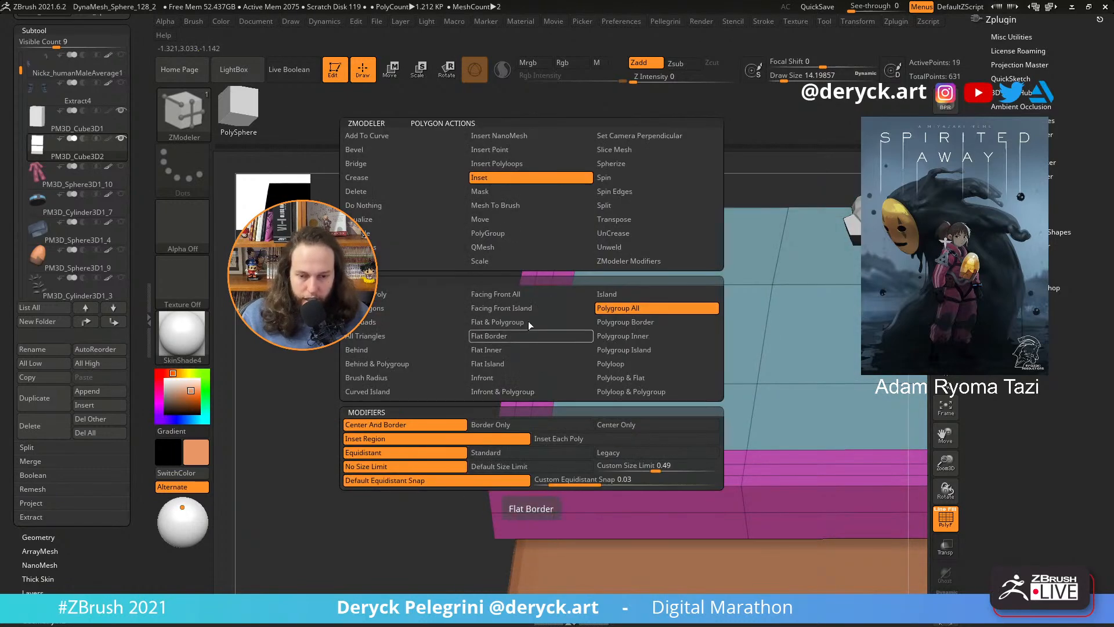
left_click(482, 235)
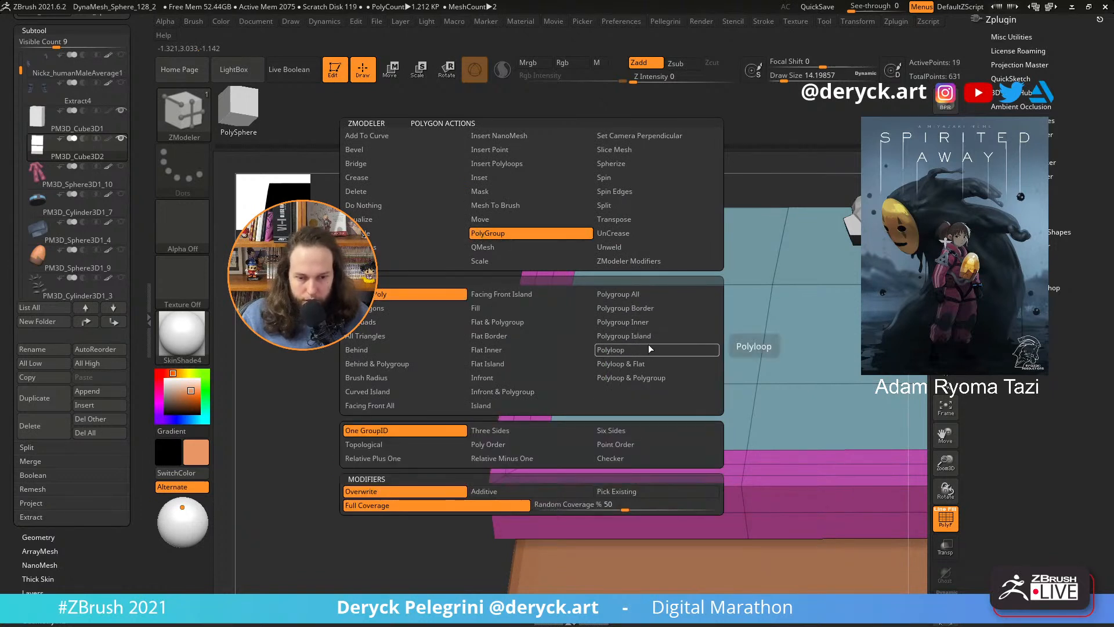
left_click(625, 364)
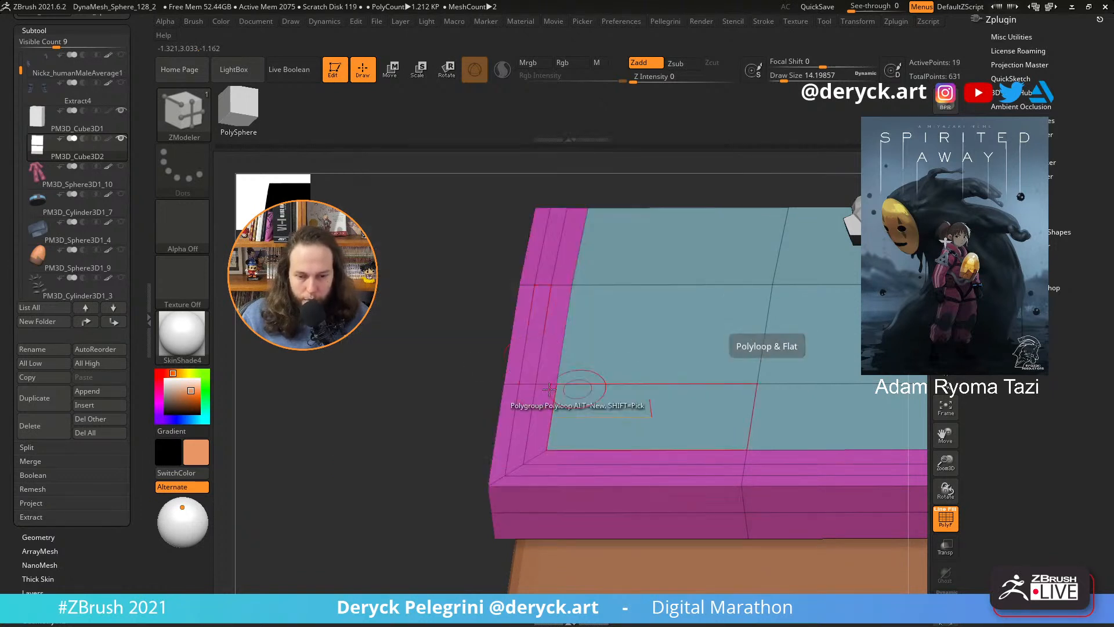
left_click(524, 404)
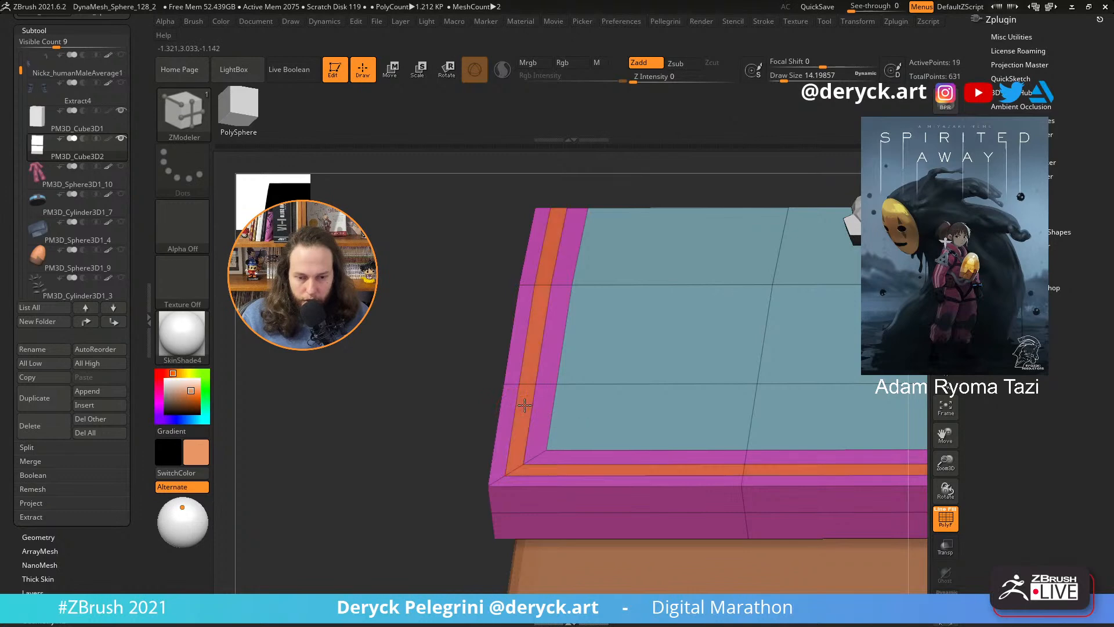
- Set the ZModeler polygon action to QMesh with the Polygroup All target
left_click_drag(422, 332, 497, 354)
key("space")
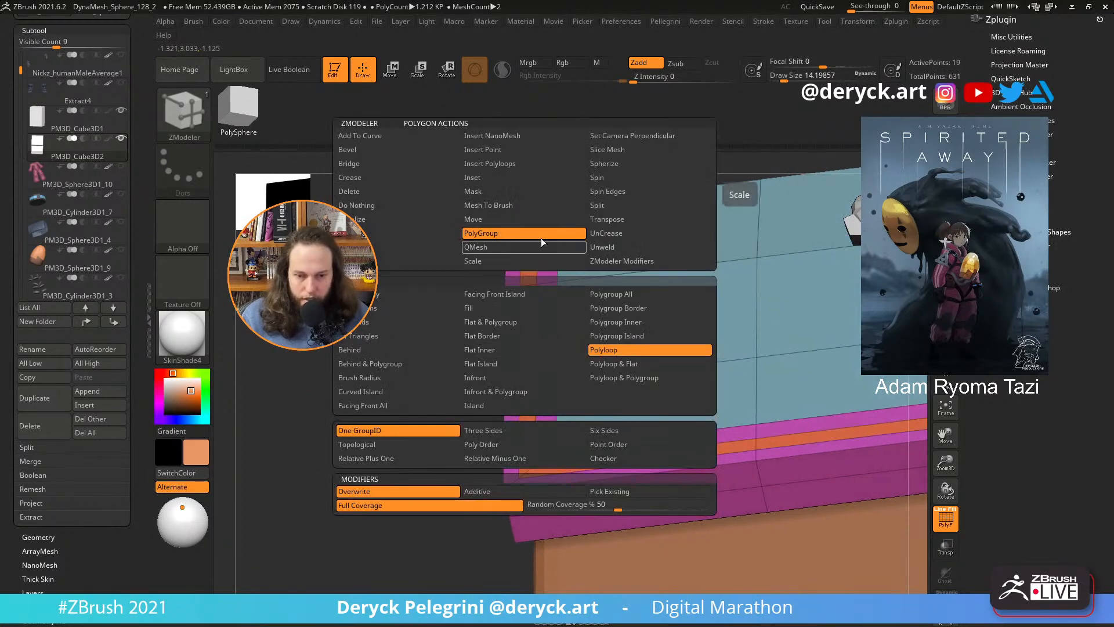
left_click(481, 246)
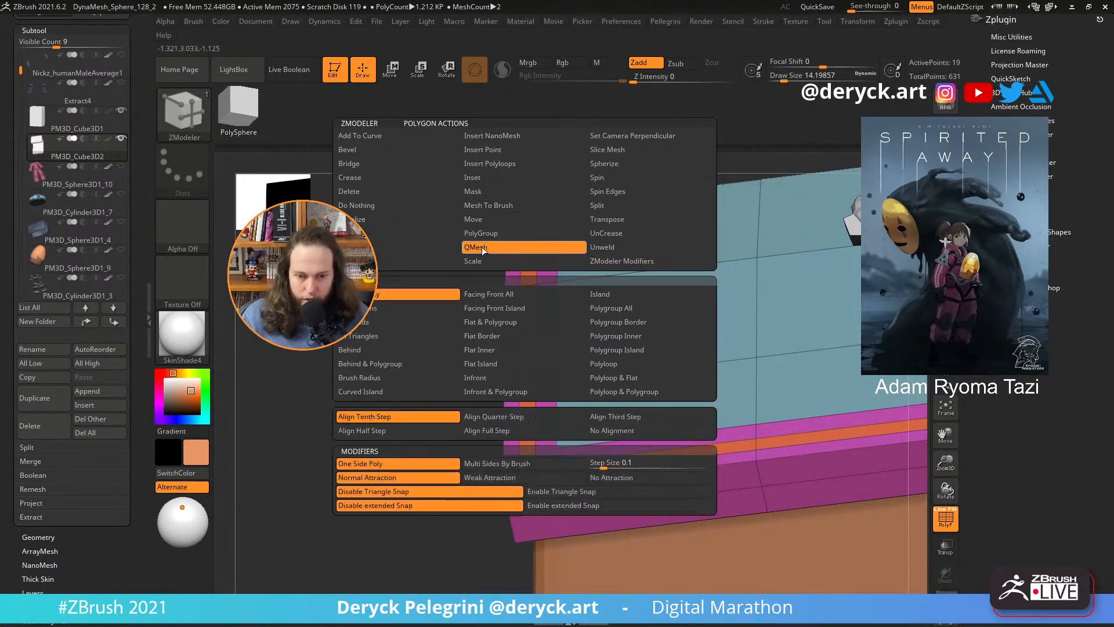
left_click(619, 308)
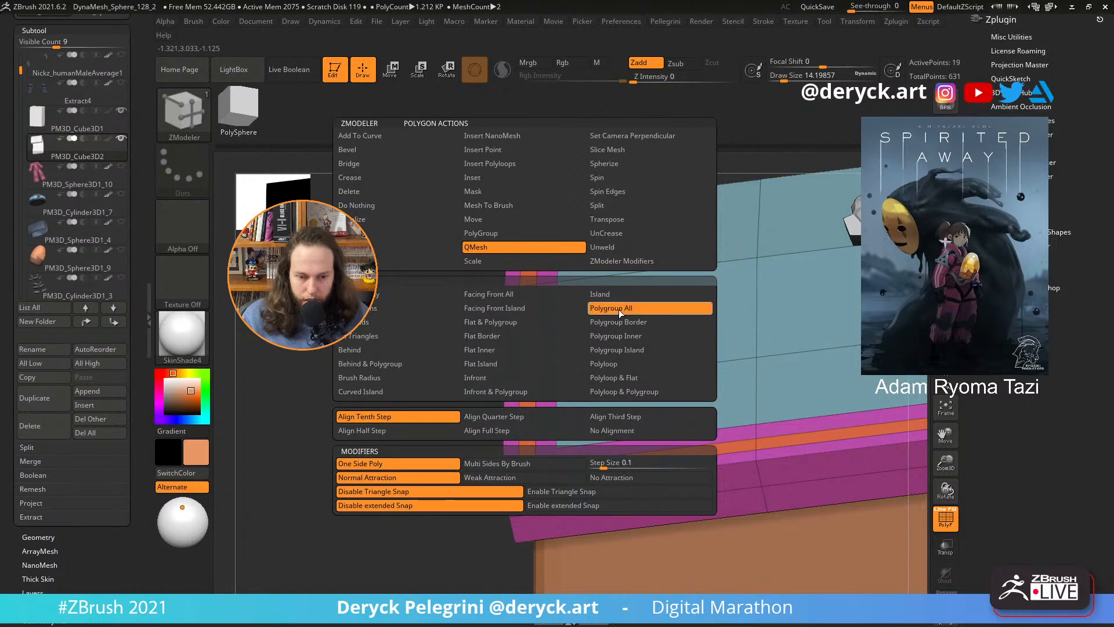
- Try pushing the marked border strip with QMesh and preview the slab with Dynamic Subdivision
left_click_drag(528, 398, 368, 325)
key("shift+f")
key("d")
key("shift+d")
key("shift+f")
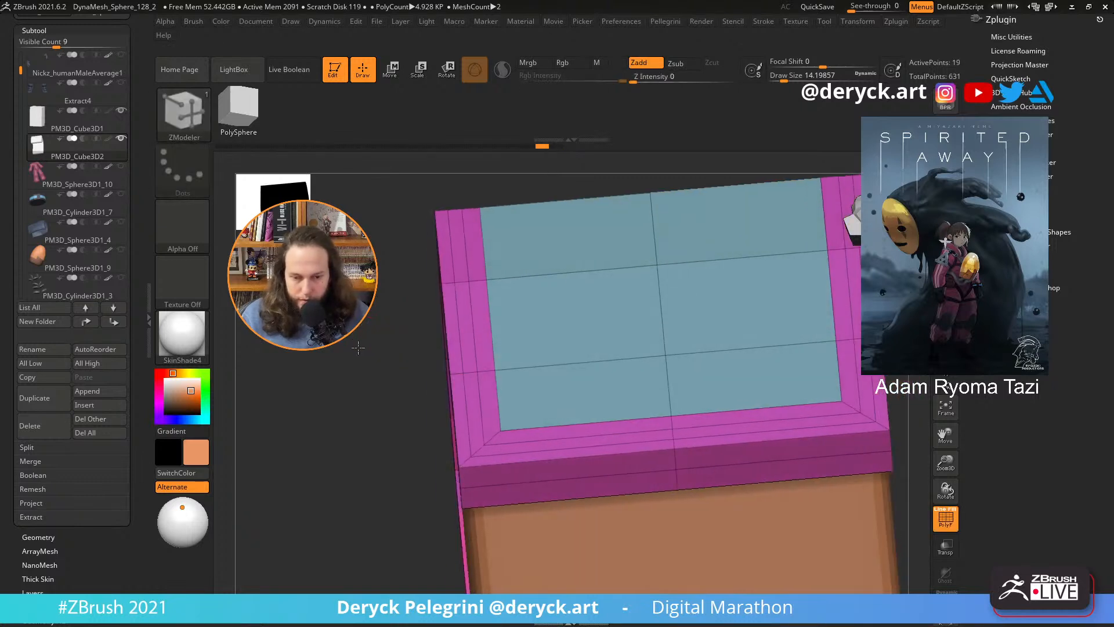
- Place the slab's two border edge loops closer to the inner panel and mark the innermost strip with the PolyGroup Polyloop action
left_click(479, 369)
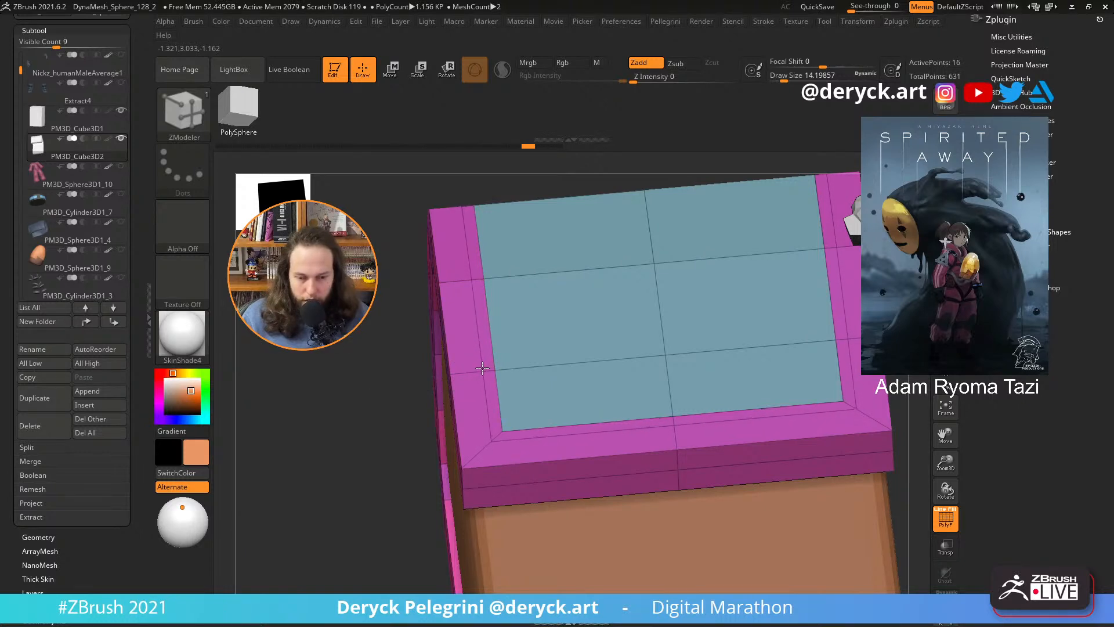
left_click(470, 372)
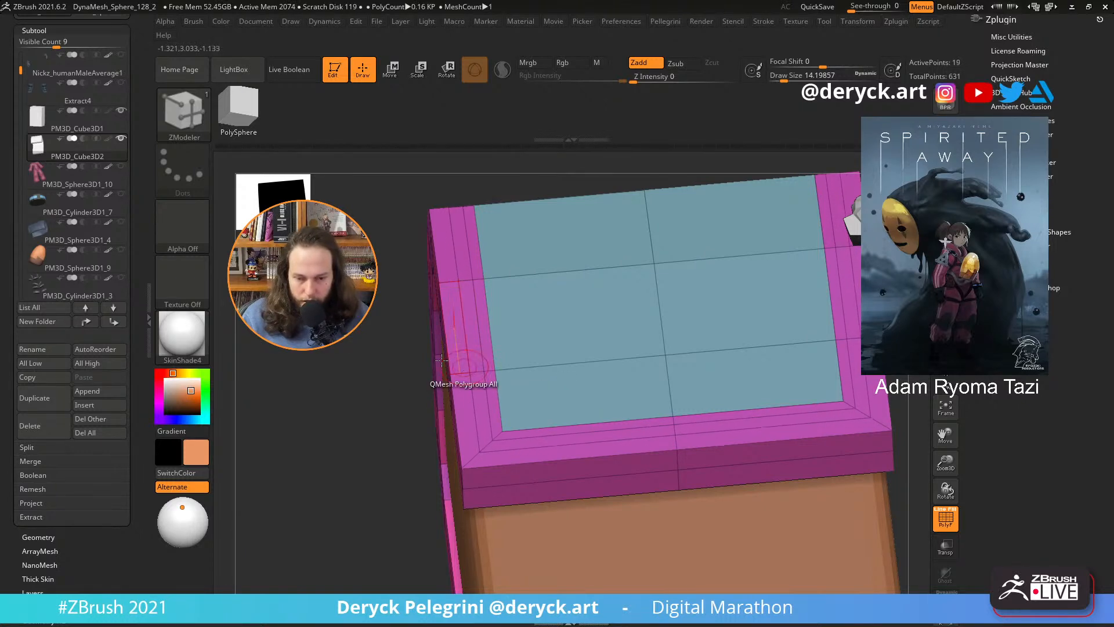
left_click_drag(373, 316, 365, 344, "alt")
key("space")
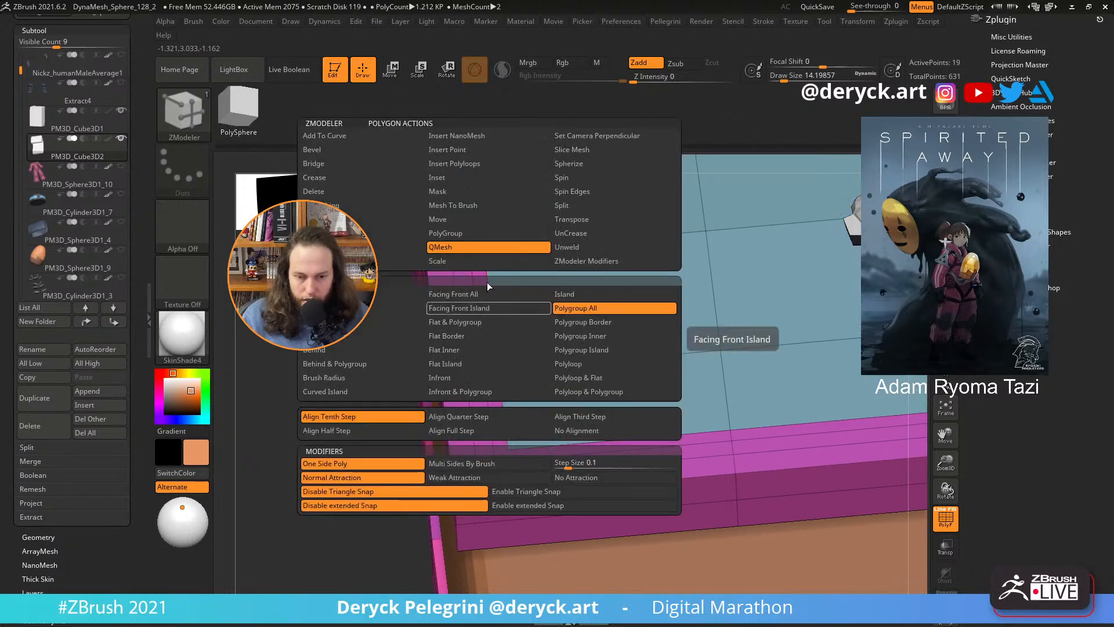
left_click(469, 220)
left_click(468, 232)
left_click(568, 363)
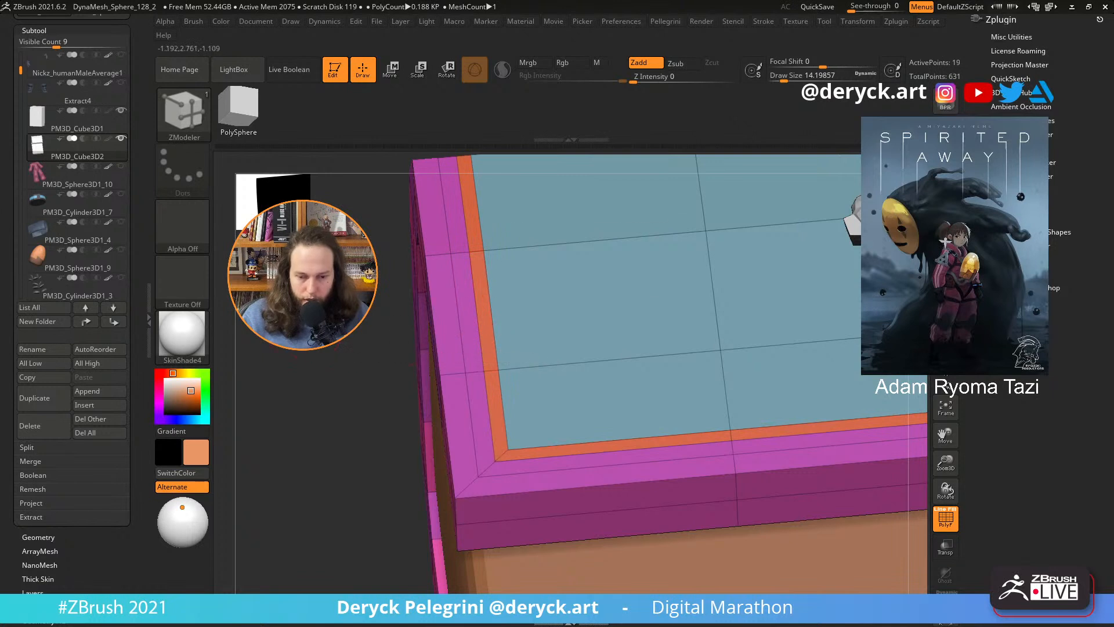
- Try splitting the marked strip with an extra edge loop, and undo the split
left_click_drag(373, 339, 371, 340)
left_click(492, 369)
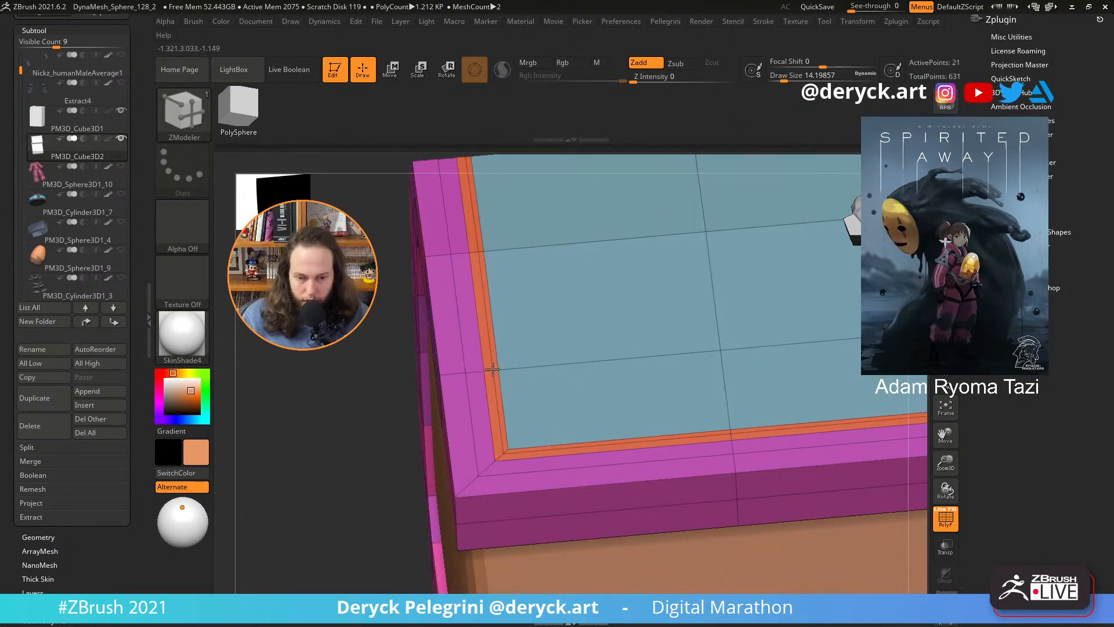
key("ctrl+z")
key("ctrl+z")
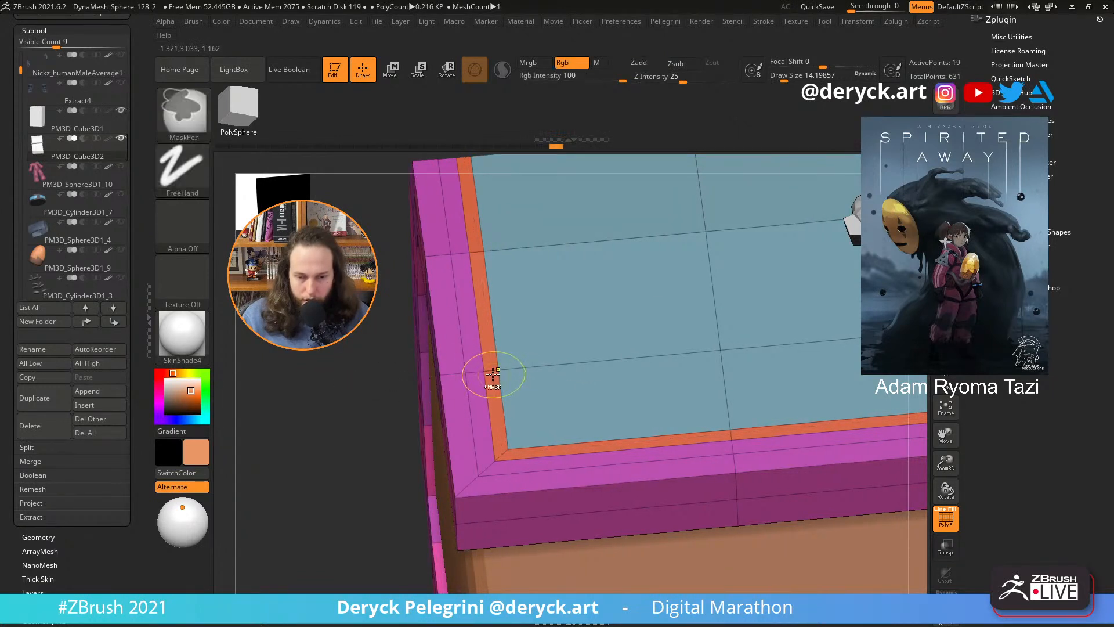
- Insert an edge loop just outside the inner panel and mark the strip next to it as its own polygroup
left_click(492, 369)
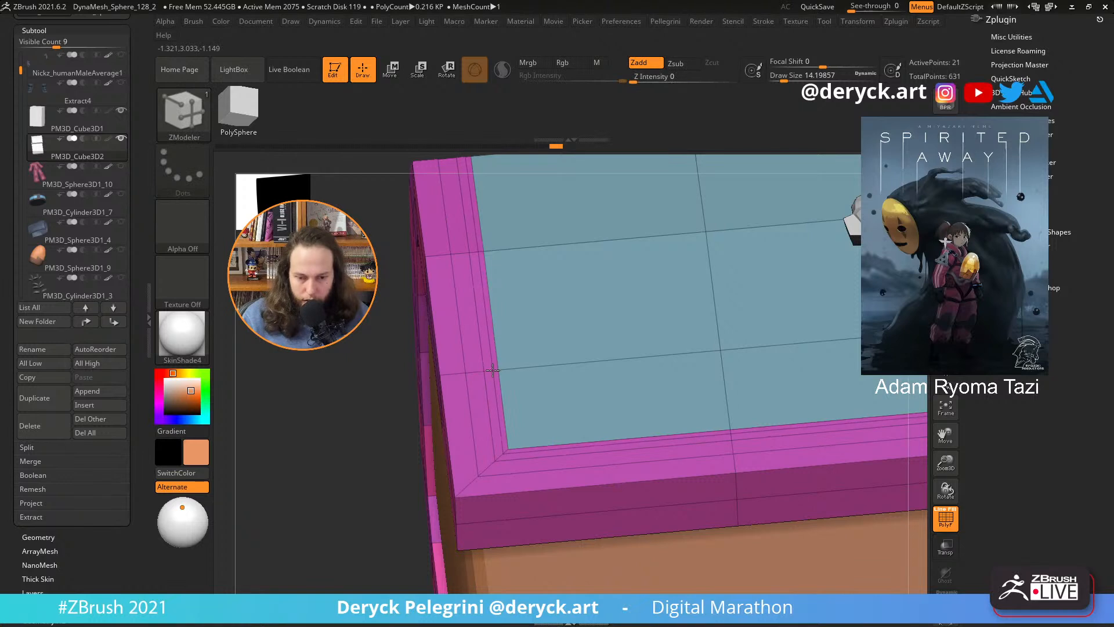
left_click(490, 376)
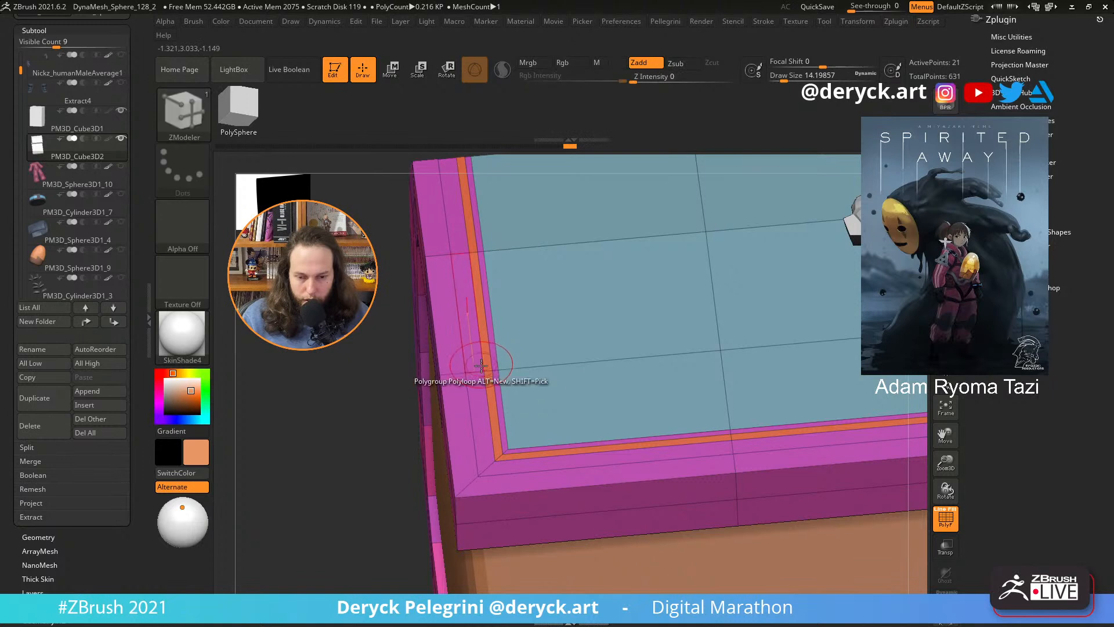
left_click(485, 372)
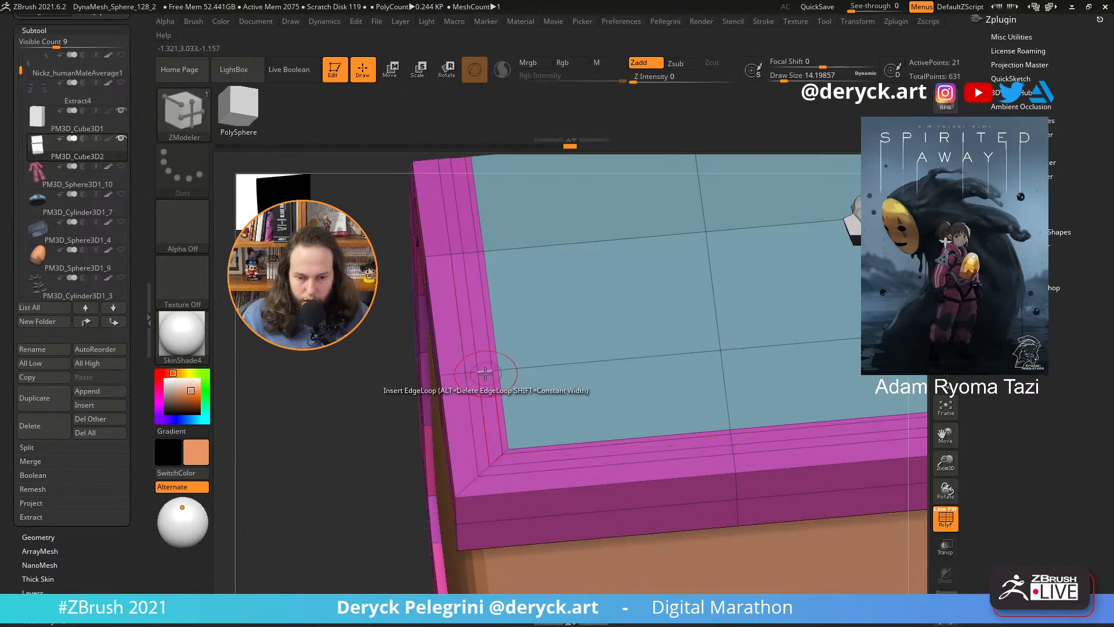
key("ctrl+z")
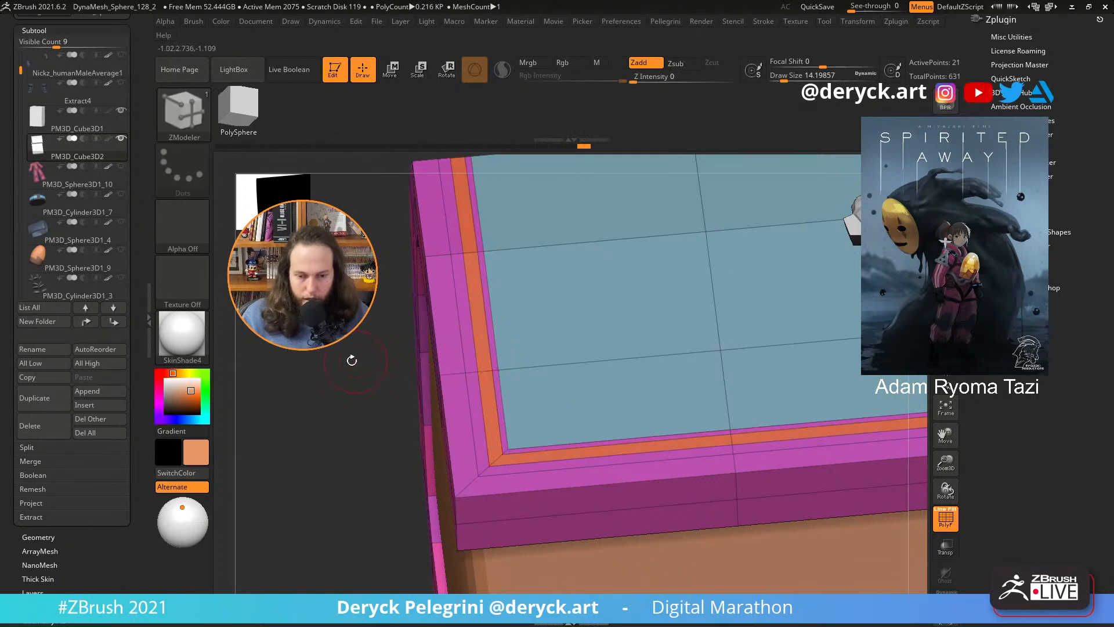
- Sink the marked strip into the slab as a groove with QMesh and preview it with Dynamic Subdivision
left_click_drag(351, 360, 344, 348)
key("space")
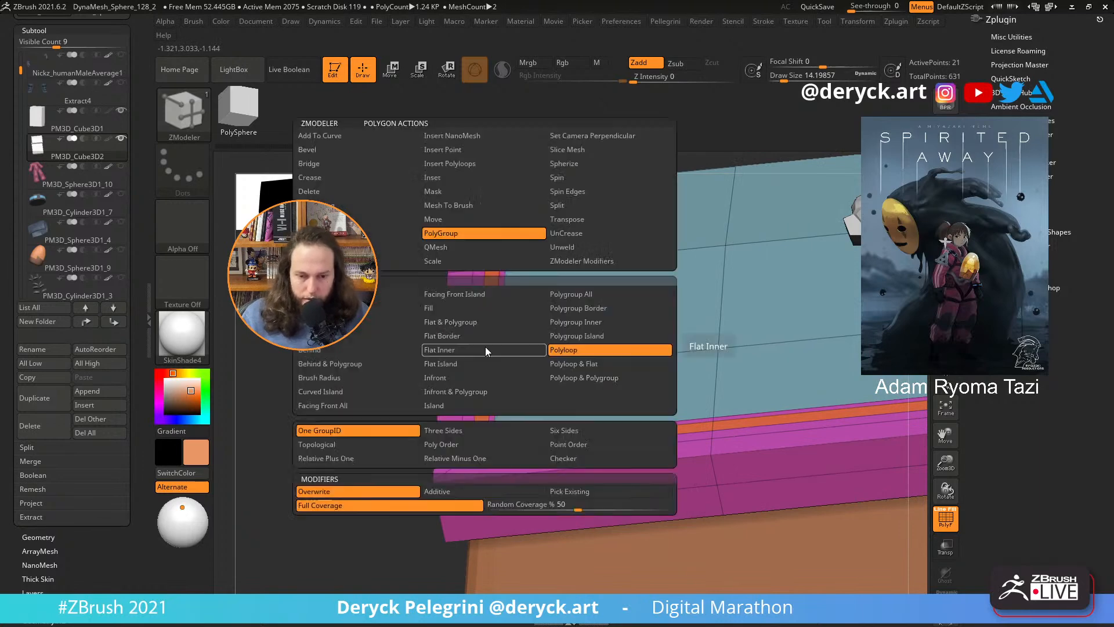
left_click(447, 246)
left_click_drag(488, 349, 487, 365)
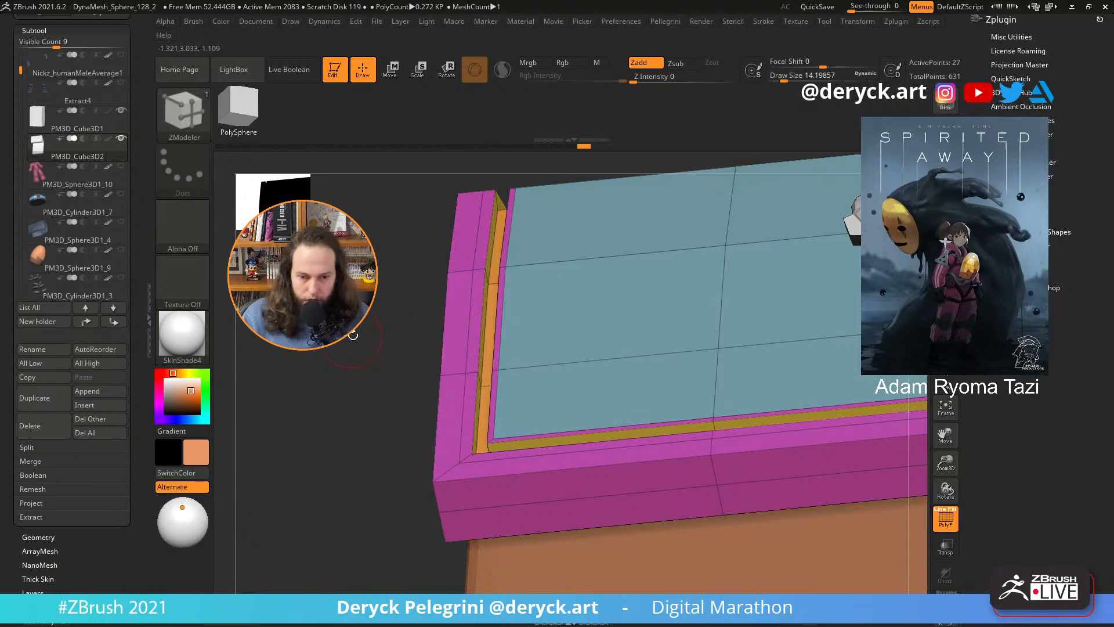
mouse_move(352, 335)
left_mouse_down()
mouse_move(371, 347)
mouse_move(347, 355)
mouse_move(331, 342)
mouse_move(366, 321)
mouse_move(356, 333)
left_mouse_up()
key("d")
key("shift+f")
key("shift+d")
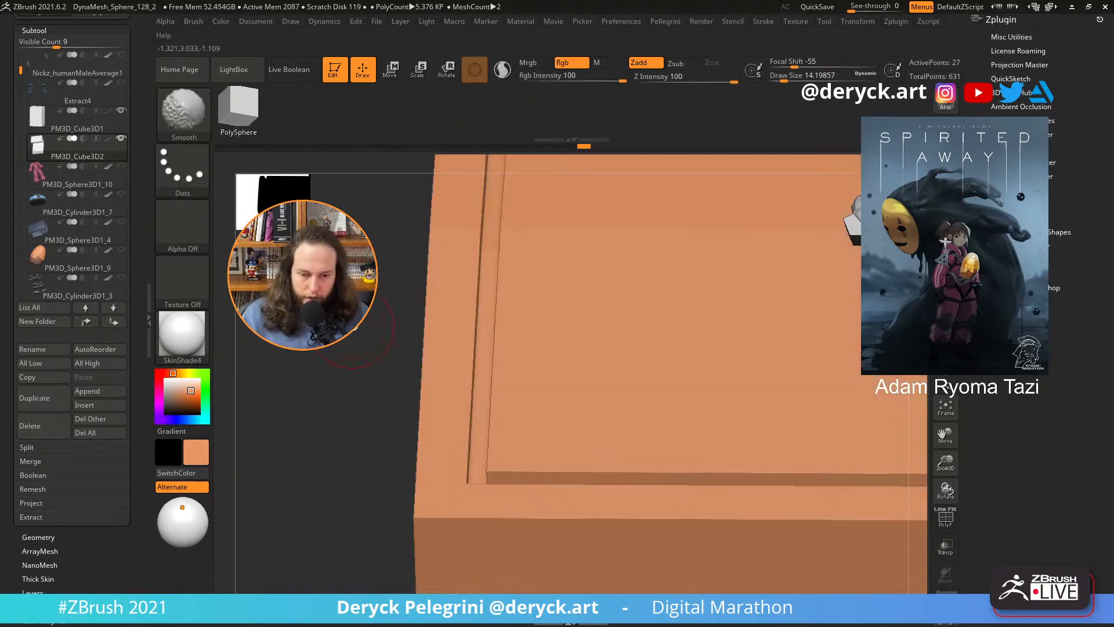
key("shift+f")
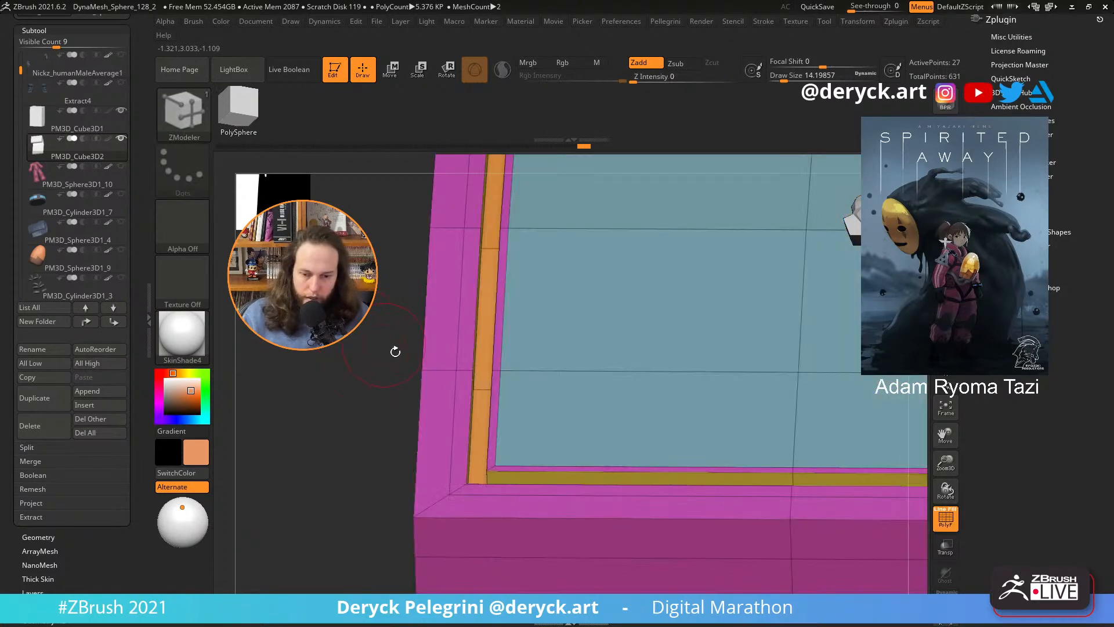
- Try deleting and sliding the middle edge loop of the slab's outer border, and undo each attempt
left_click(450, 364, "alt")
key("ctrl+z")
left_click(455, 360, "alt")
left_click_drag(401, 359, 435, 325)
key("space")
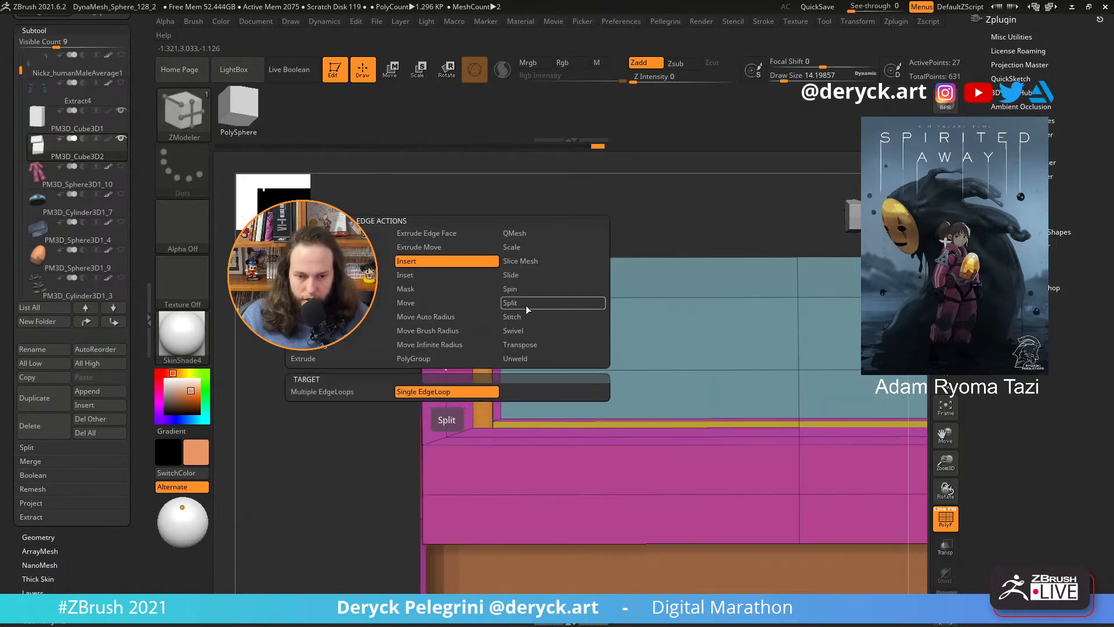
left_click(530, 261)
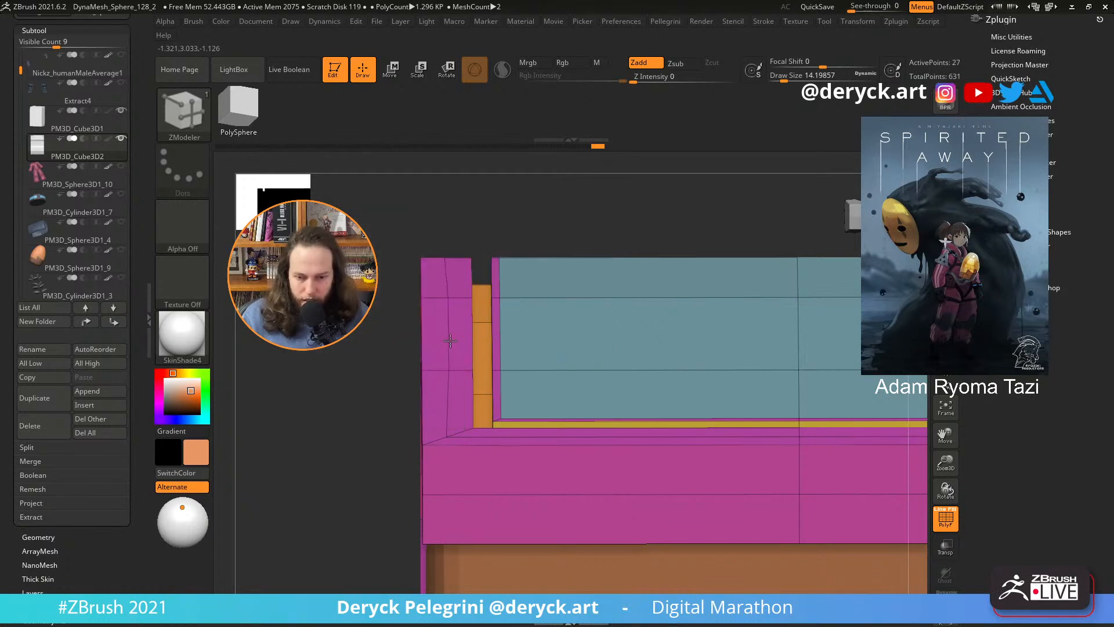
left_click_drag(450, 340, 452, 342)
key("ctrl+z")
key("space")
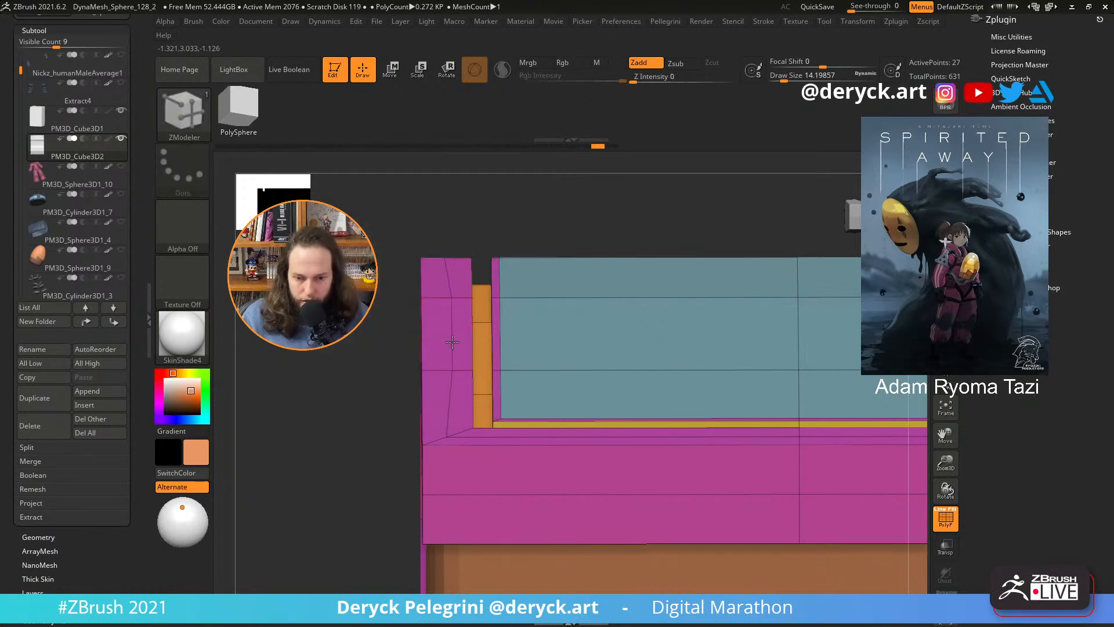
key("ctrl+z")
- Reshape the outer border with the Swivel EdgeLoop action on its middle loop and preview the rounded rim with Dynamic Subdivision
key("space")
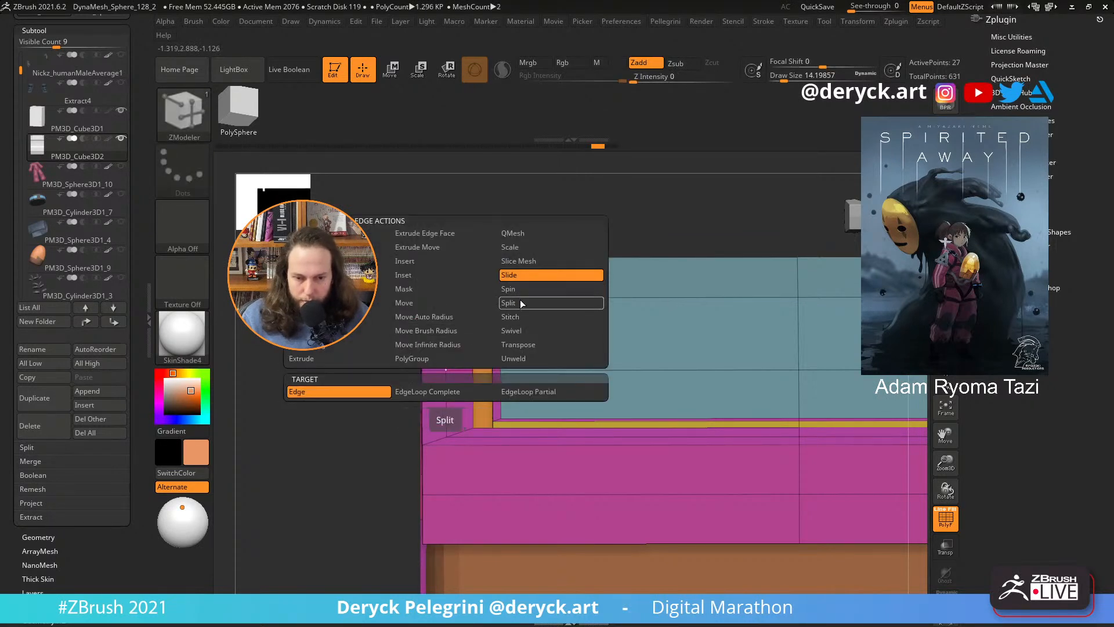
left_click(520, 332)
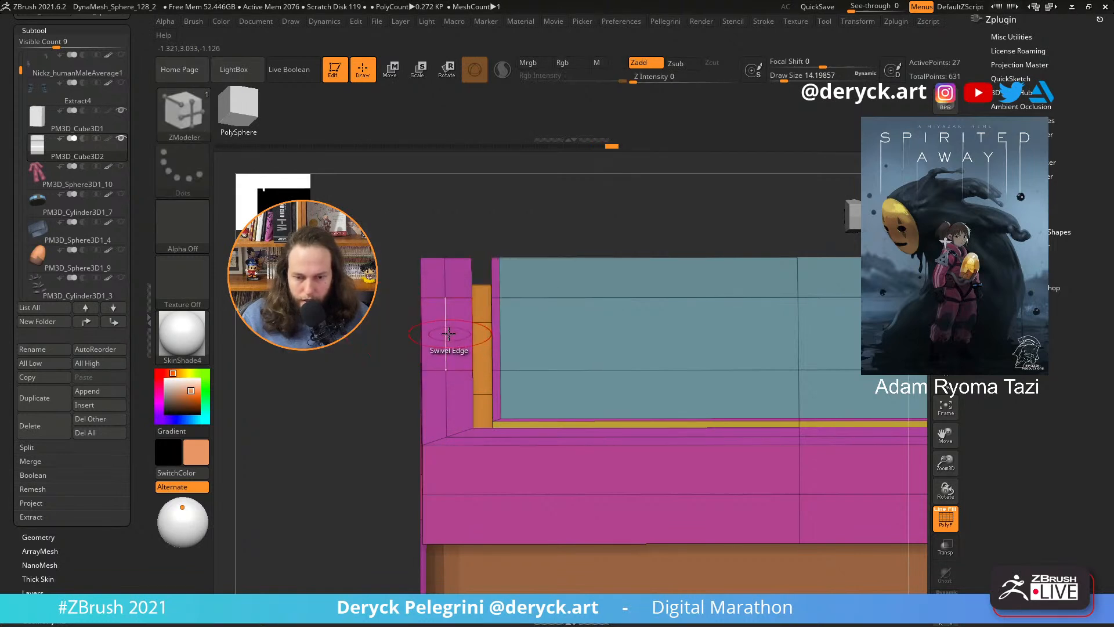
key("space")
left_click_drag(447, 347, 447, 328)
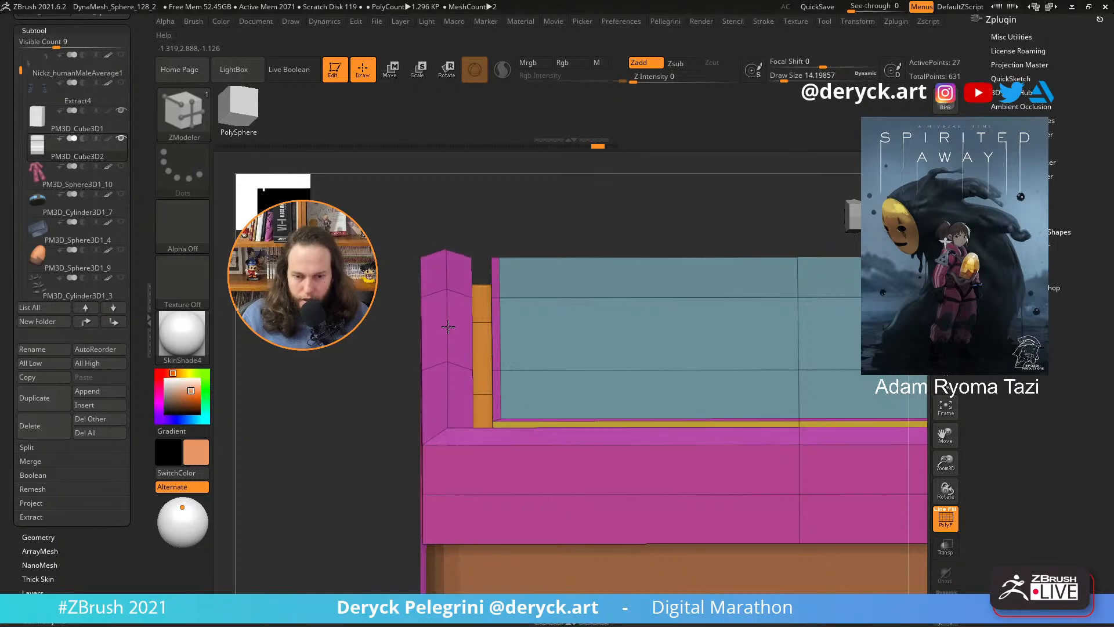
right_click_drag(447, 328, 452, 372)
key("d")
right_click_drag(376, 343, 399, 326)
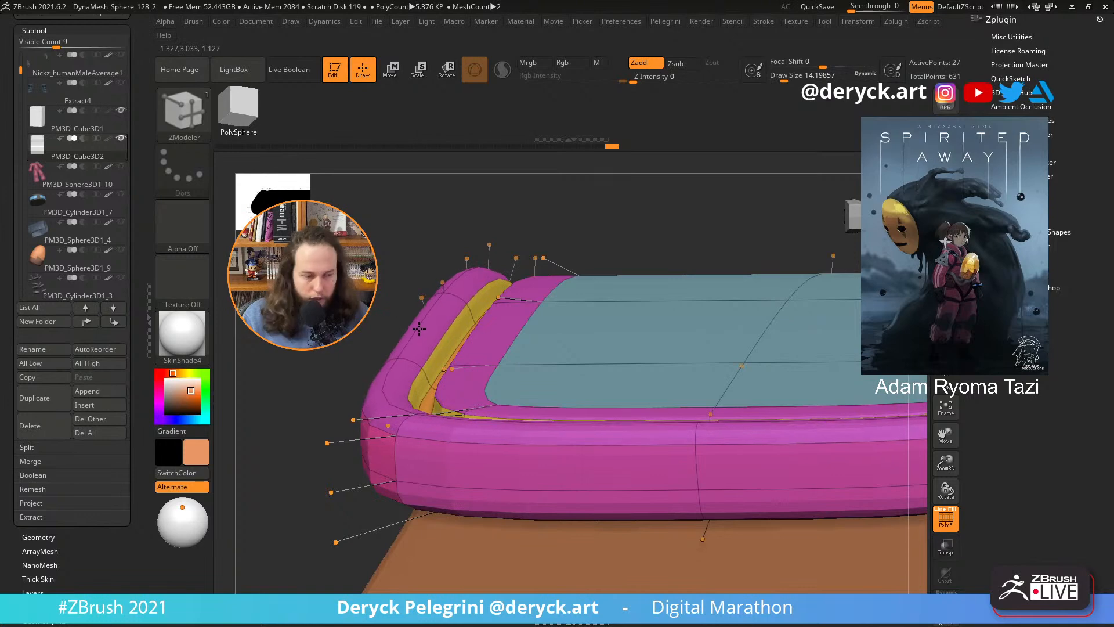
right_click_drag(354, 298, 384, 327)
key("shift+f")
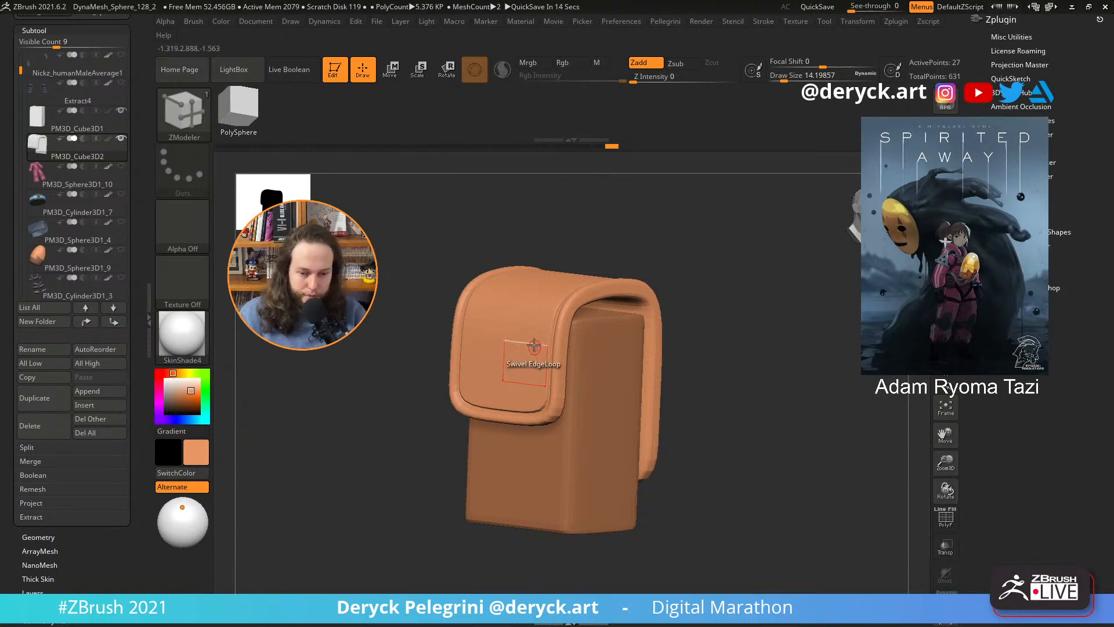
- Duplicate the flap subtool and insert two vertical edge loops near the sides of the copy's front panel
mouse_move(397, 314)
left_mouse_down()
mouse_move(395, 349)
mouse_move(406, 345)
mouse_move(377, 348)
mouse_move(389, 365)
mouse_move(399, 339)
mouse_move(430, 333)
mouse_move(405, 333)
mouse_move(398, 347)
mouse_move(390, 325)
mouse_move(389, 334)
left_mouse_up()
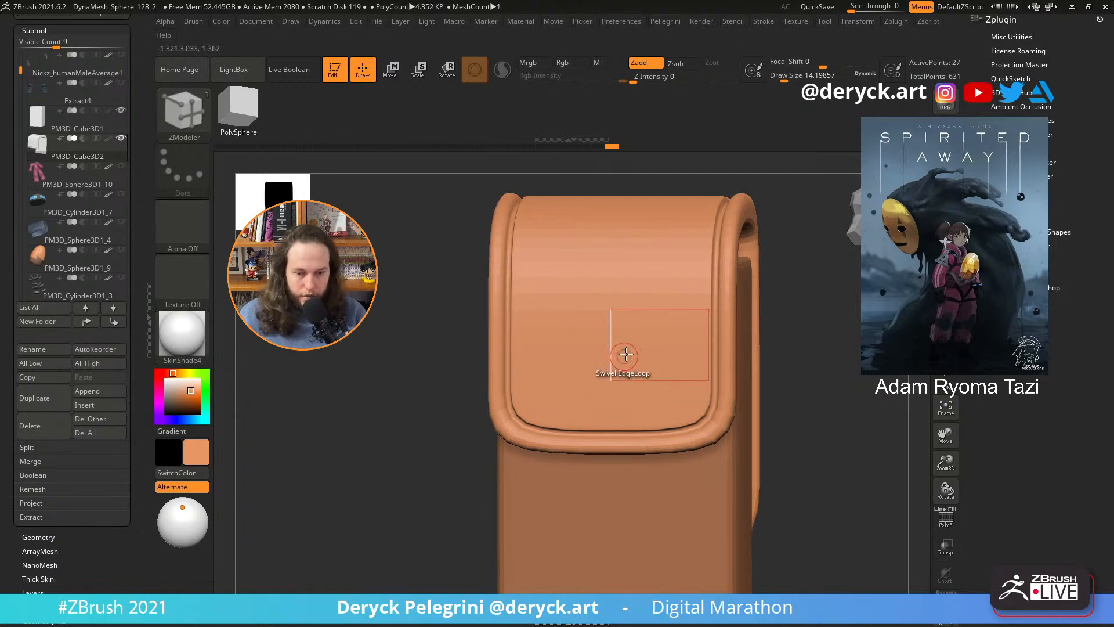
key("shift+f")
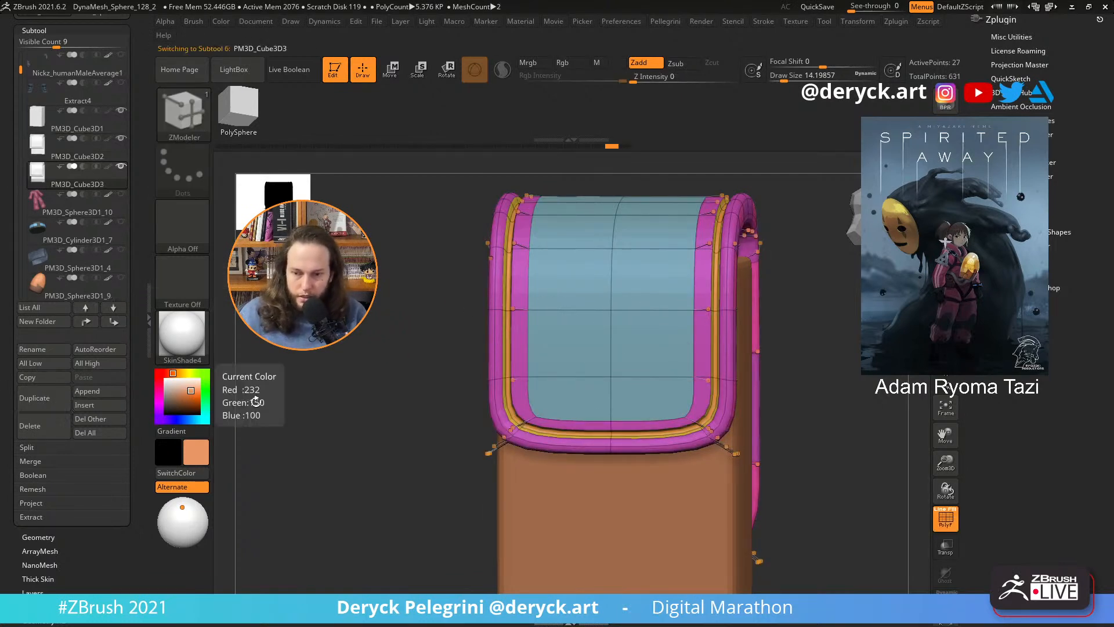
left_click(578, 336)
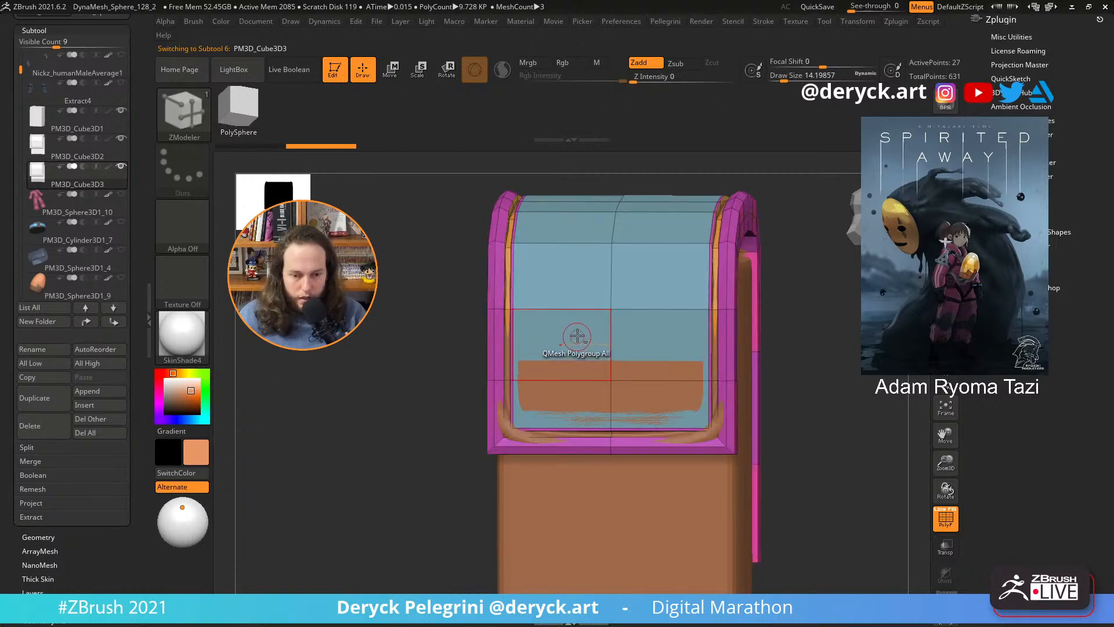
left_click(552, 305)
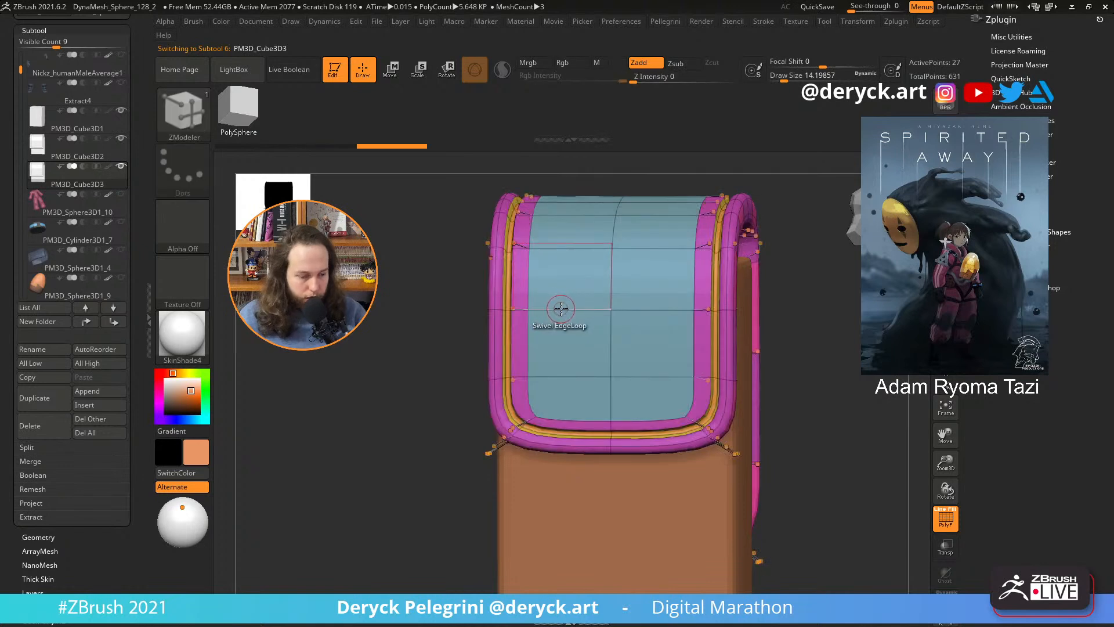
key("ctrl+z")
key("space")
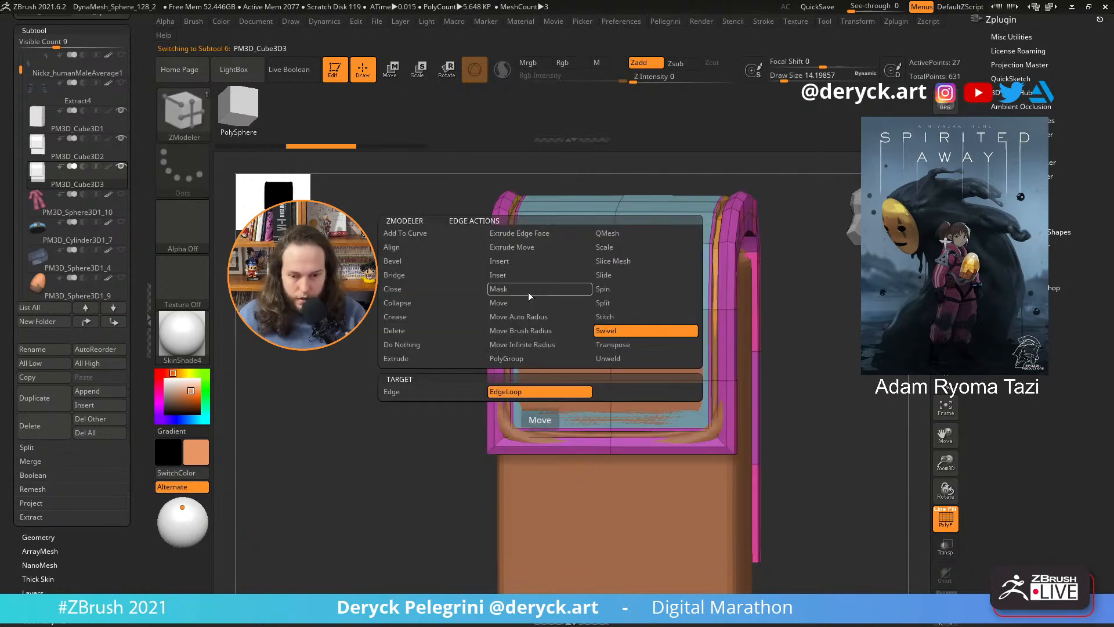
left_click(507, 263)
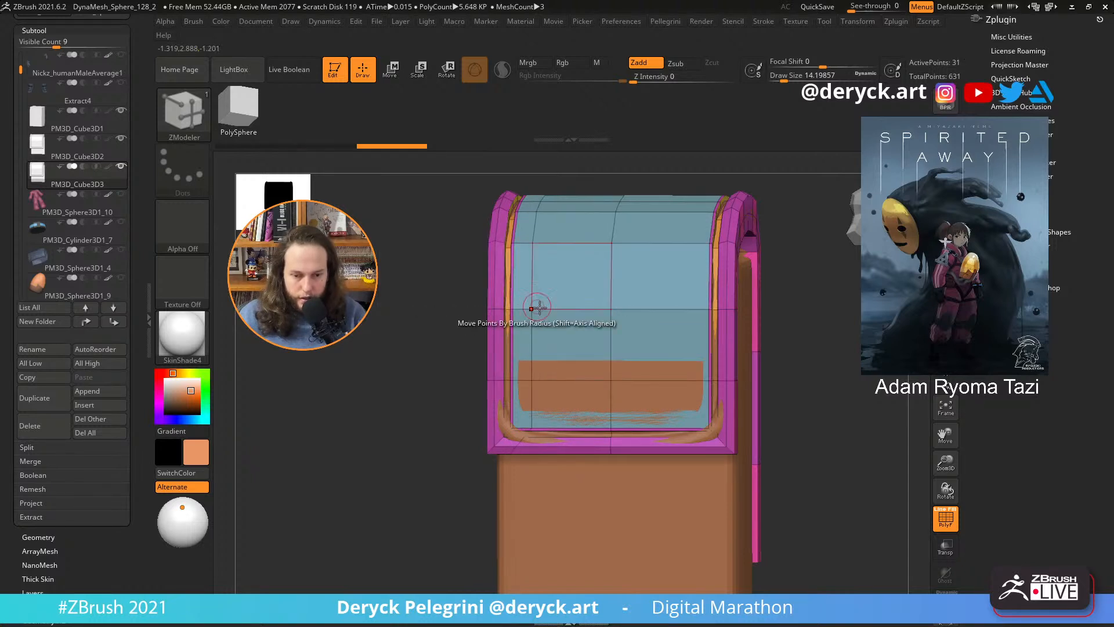
left_click(666, 307)
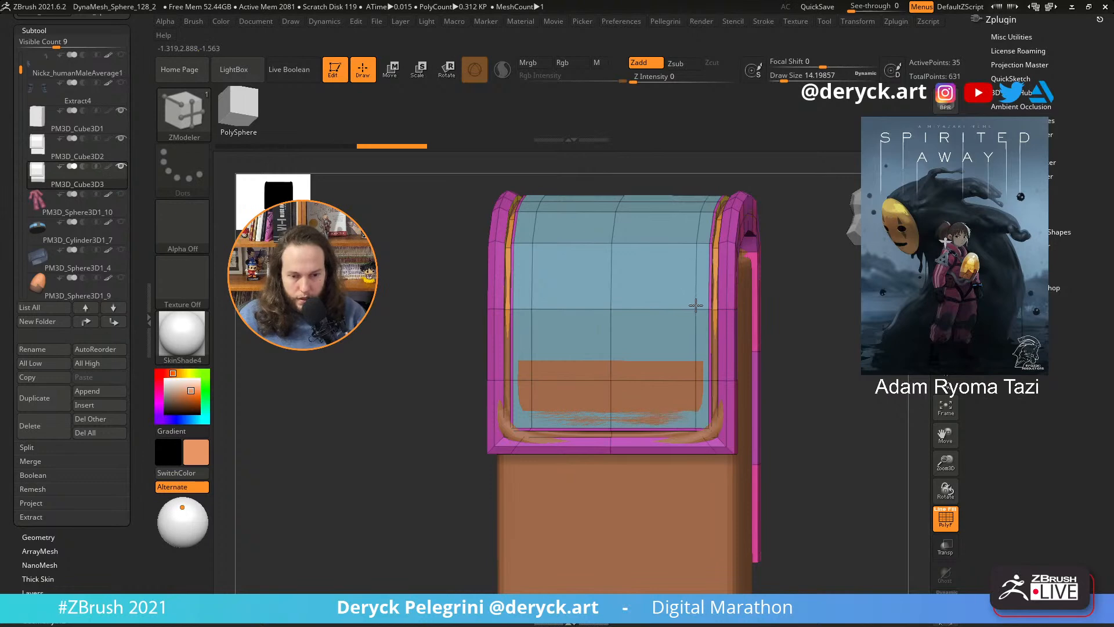
- Mark the front faces between the two new loops as a polygroup, isolate that patch and delete the hidden geometry
left_click_drag(642, 330, 593, 329, "alt")
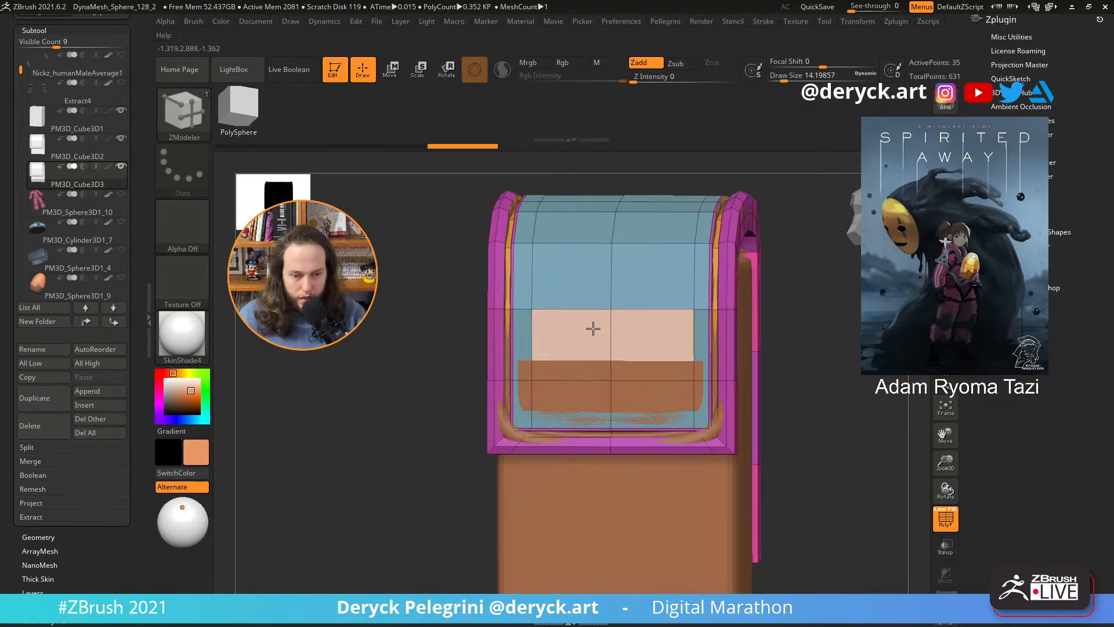
left_click_drag(459, 304, 542, 323)
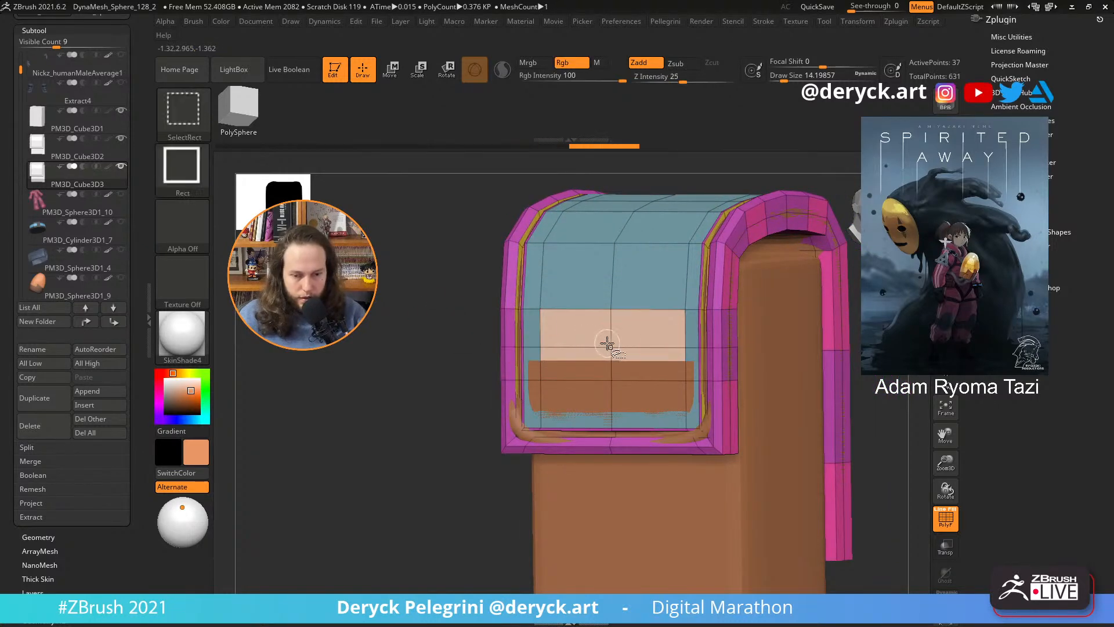
left_click(607, 344, "ctrl+shift")
left_click_drag(405, 314, 395, 308)
key("space")
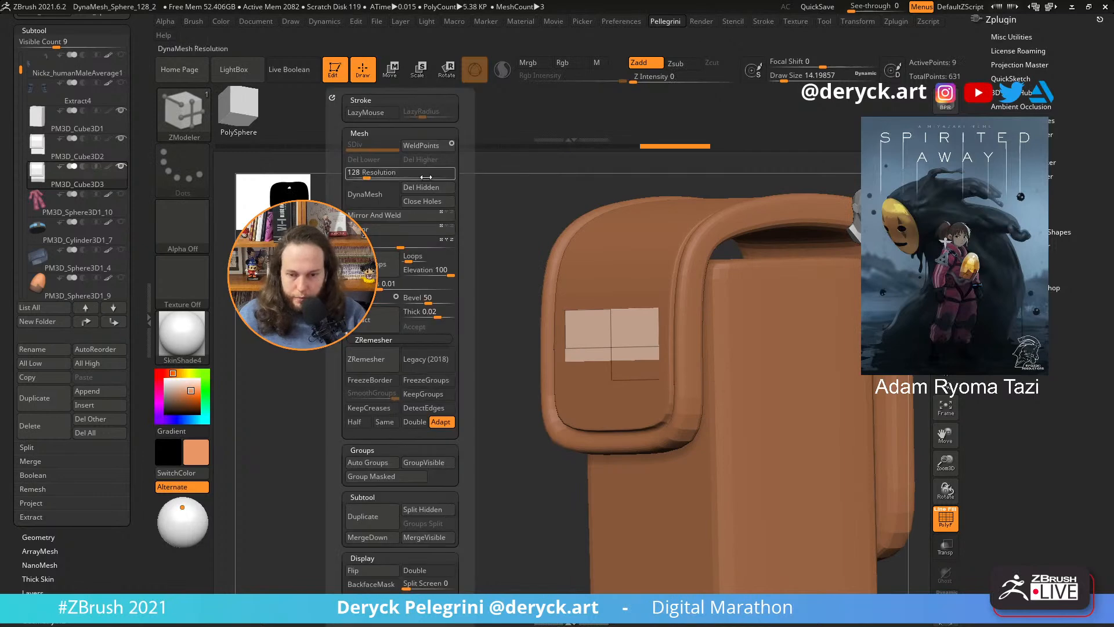
left_click(425, 188)
- Try closing the holes of the remaining patch, and undo it
key("space")
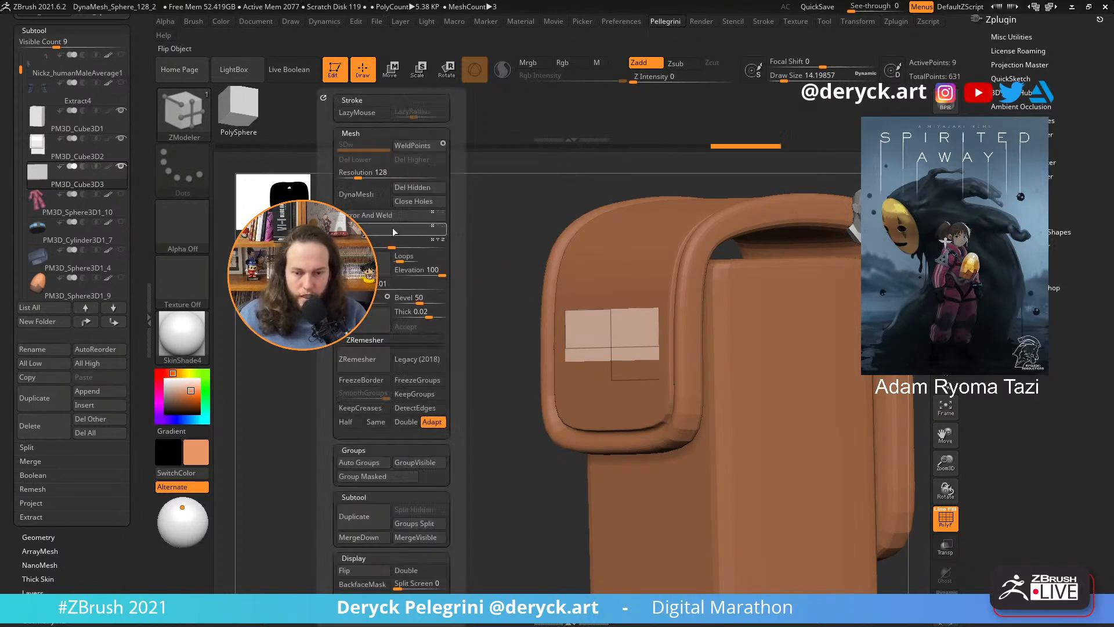
left_click(401, 205)
key("ctrl+z")
- Thicken the patch into a thin rectangular plate and sharpen its four sides with edge loops under Dynamic Subdivision
left_click_drag(412, 290, 422, 329)
left_click_drag(576, 314, 568, 315)
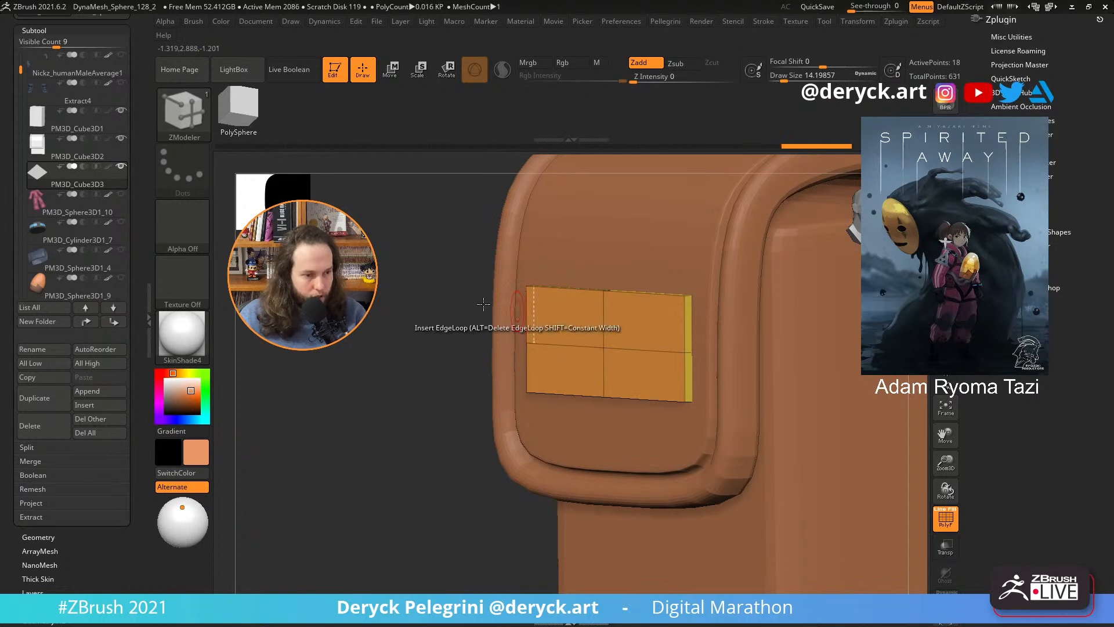
left_click_drag(467, 316, 509, 326)
left_click(519, 346)
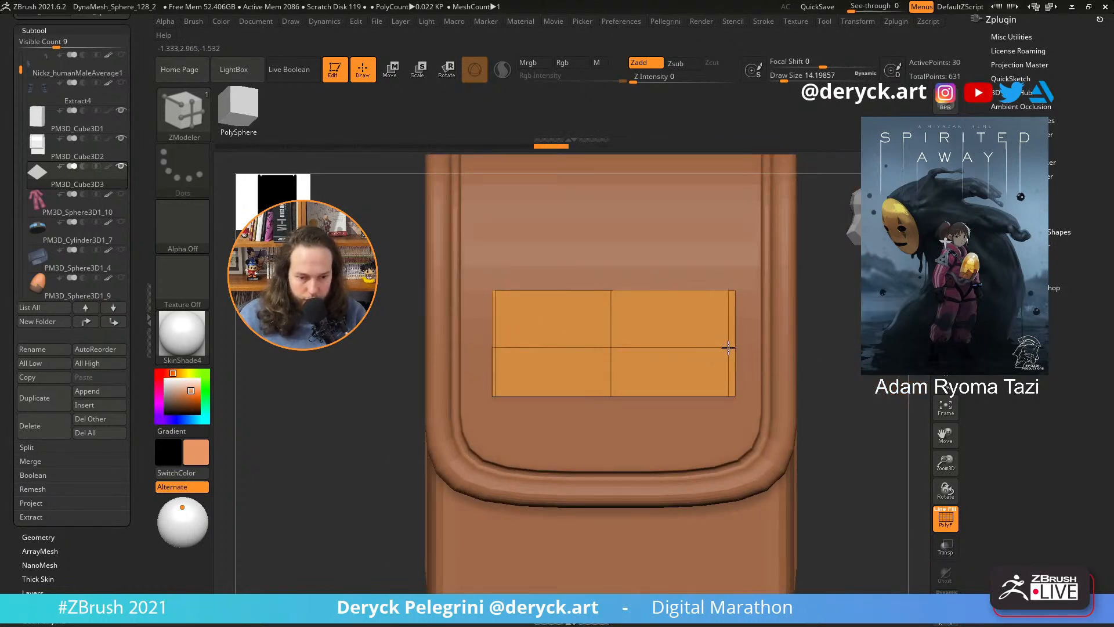
left_click(607, 297)
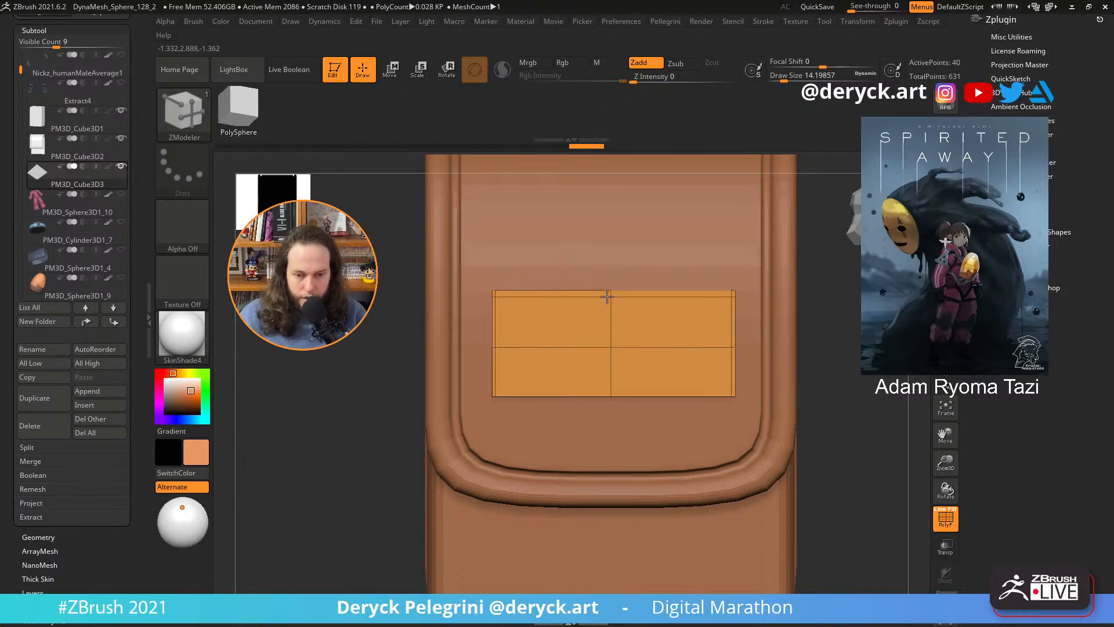
left_click(607, 388)
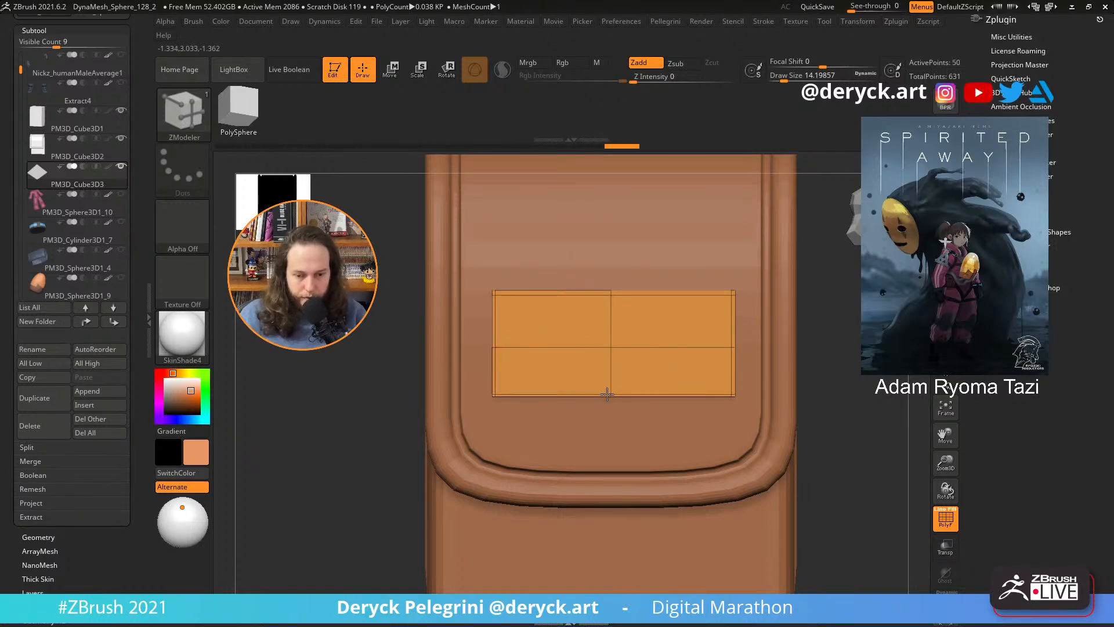
key("d")
left_click_drag(395, 346, 359, 334)
key("shift+f")
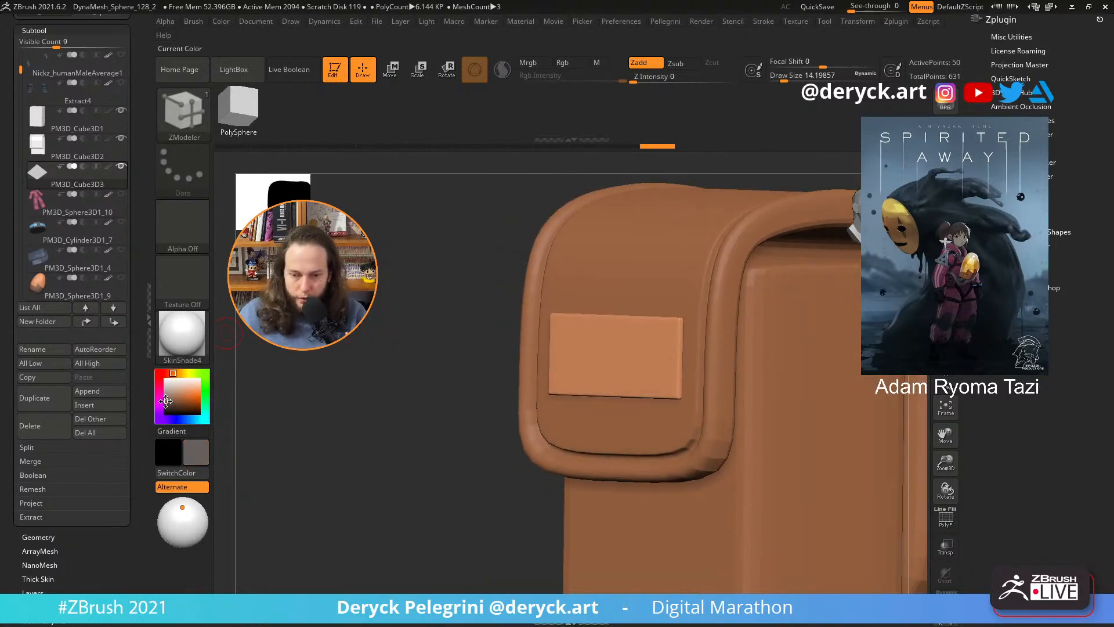
- Fill the plate with a dark grey and set the current color to tan (RGB 210, 155, 122)
left_click(166, 401)
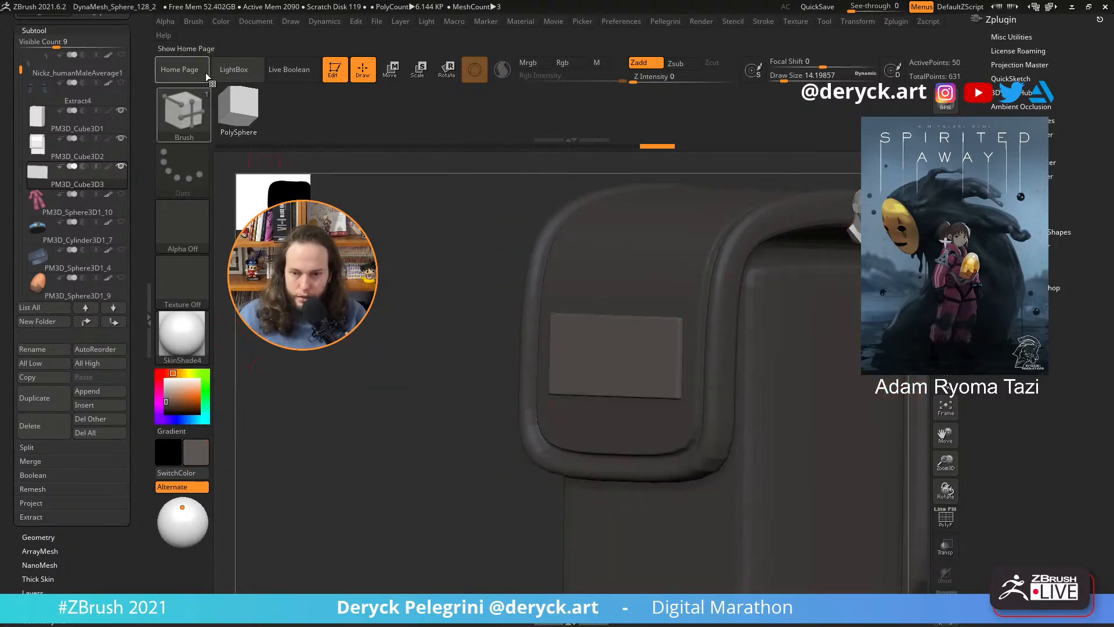
left_click(221, 22)
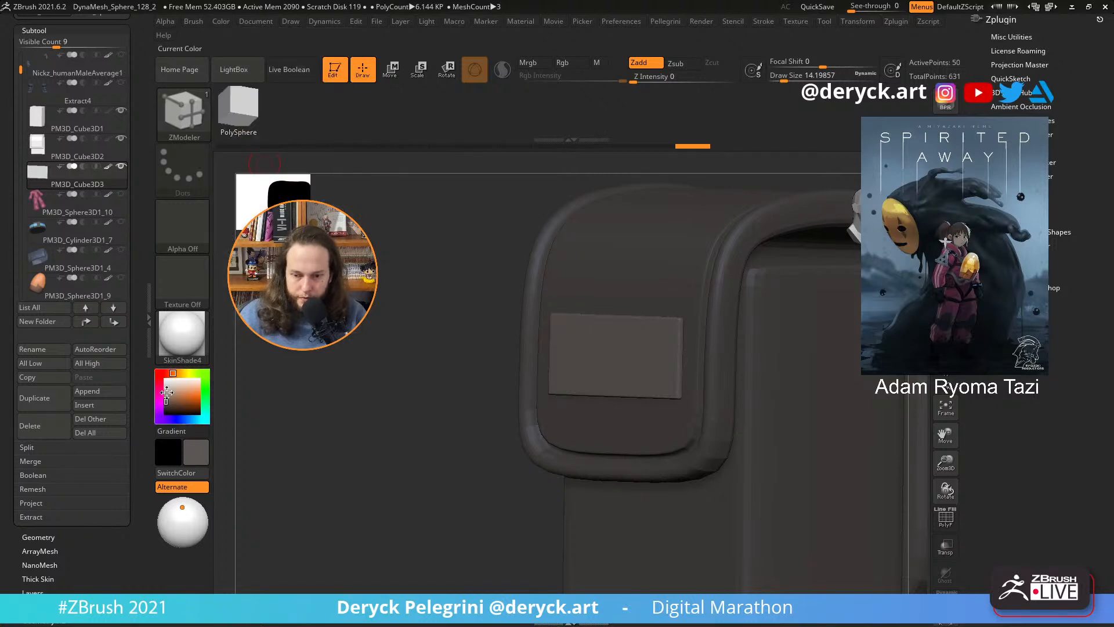
left_click(182, 392)
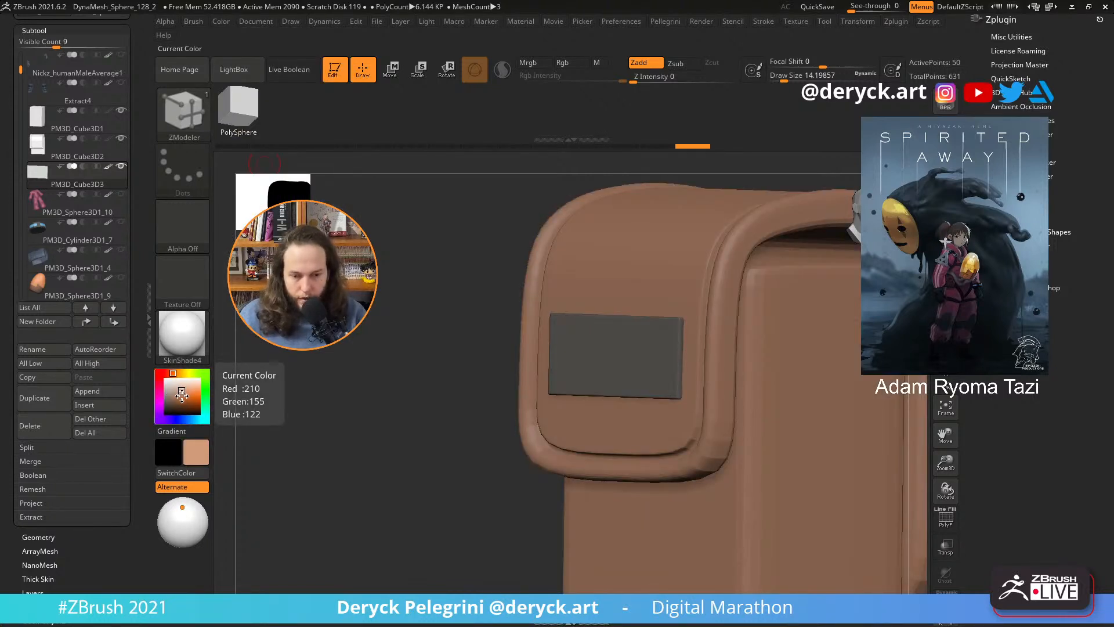
- Make the flap the active subtool and mask its front half in side view, leaving the back half unmasked
left_click_drag(458, 372, 377, 345, "alt")
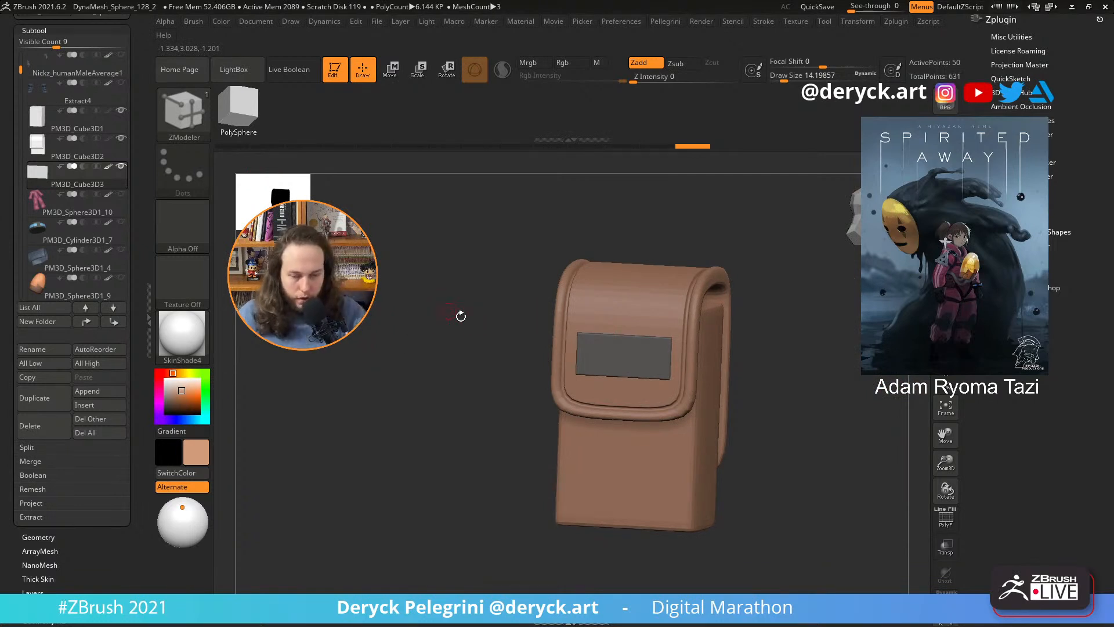
mouse_move(423, 359)
left_mouse_down()
mouse_move(437, 345)
mouse_move(395, 364)
mouse_move(457, 333)
mouse_move(428, 369)
mouse_move(423, 360)
mouse_move(443, 356)
mouse_move(412, 364)
left_mouse_up()
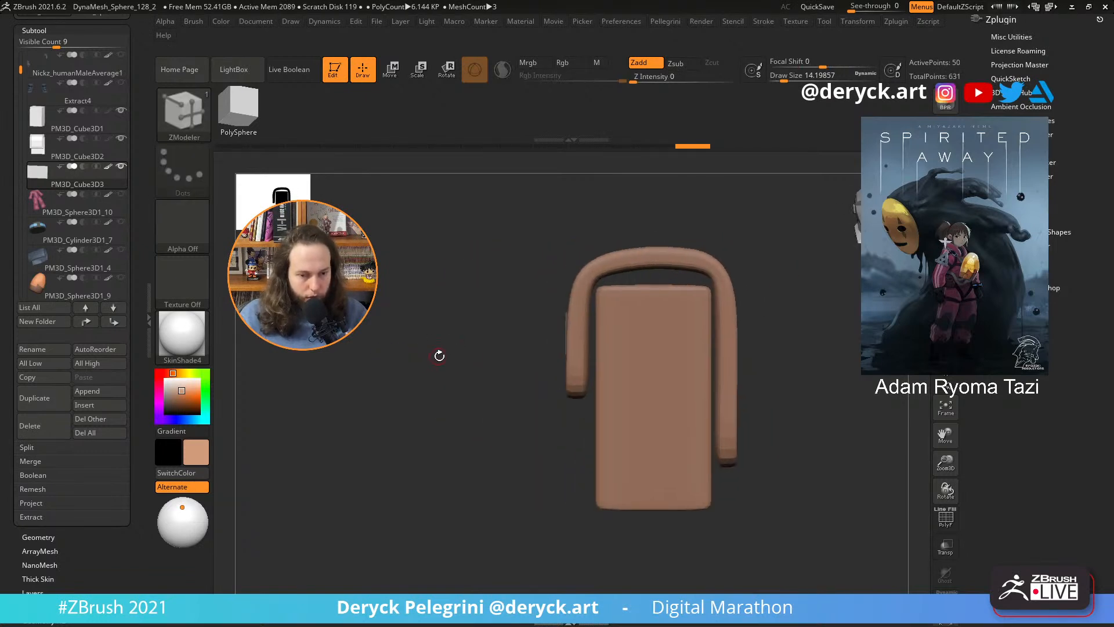
left_click_drag(494, 318, 504, 323)
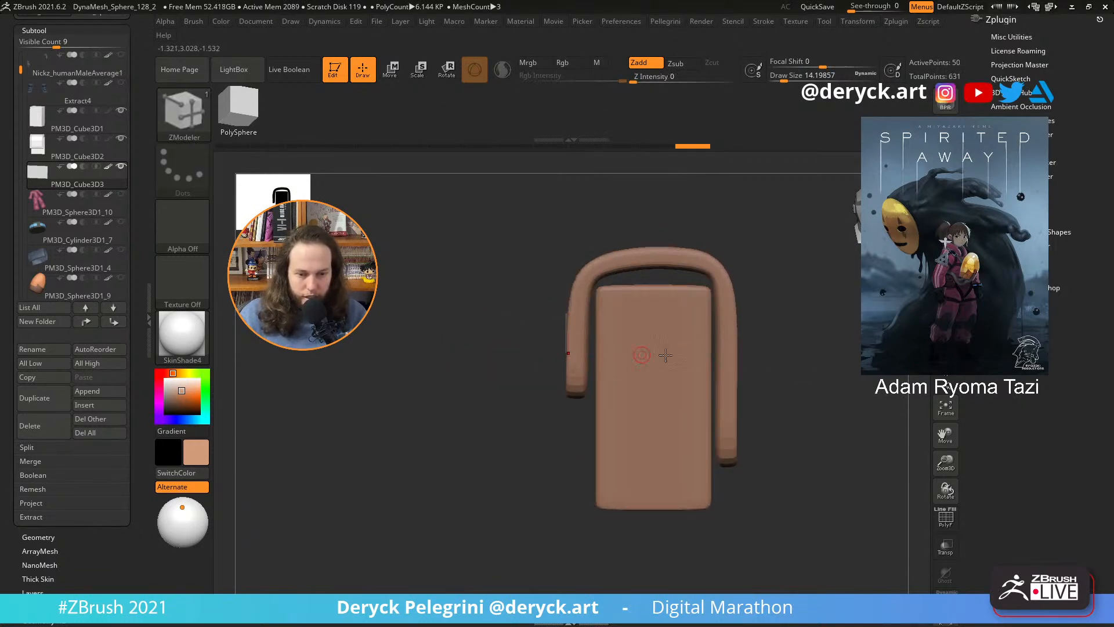
left_click_drag(529, 305, 492, 316, "alt")
key("shift+f")
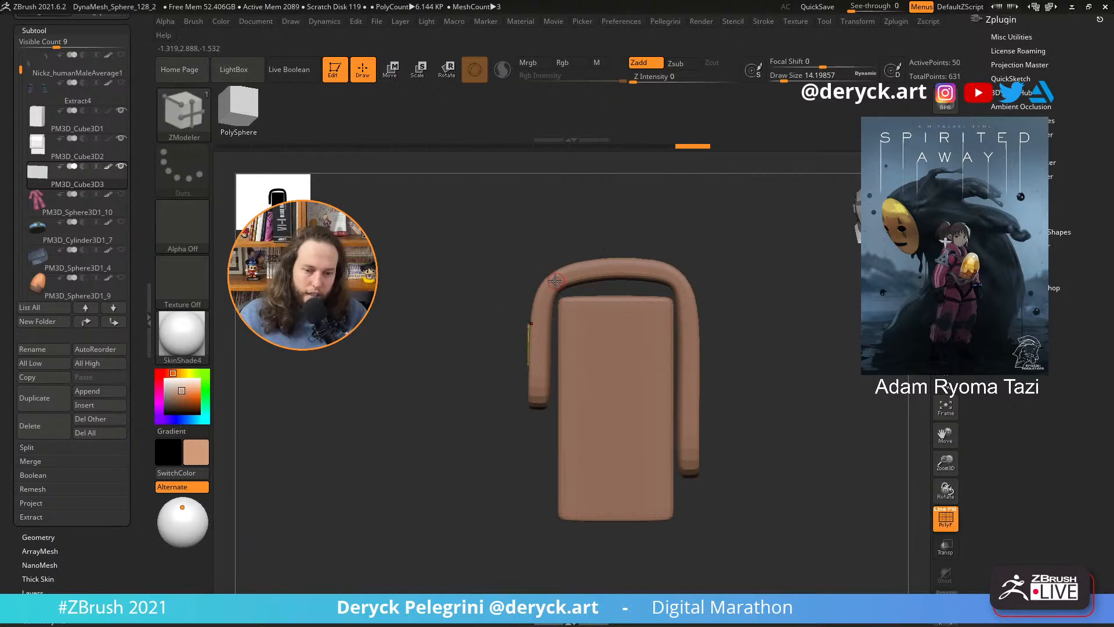
left_click(557, 278, "alt")
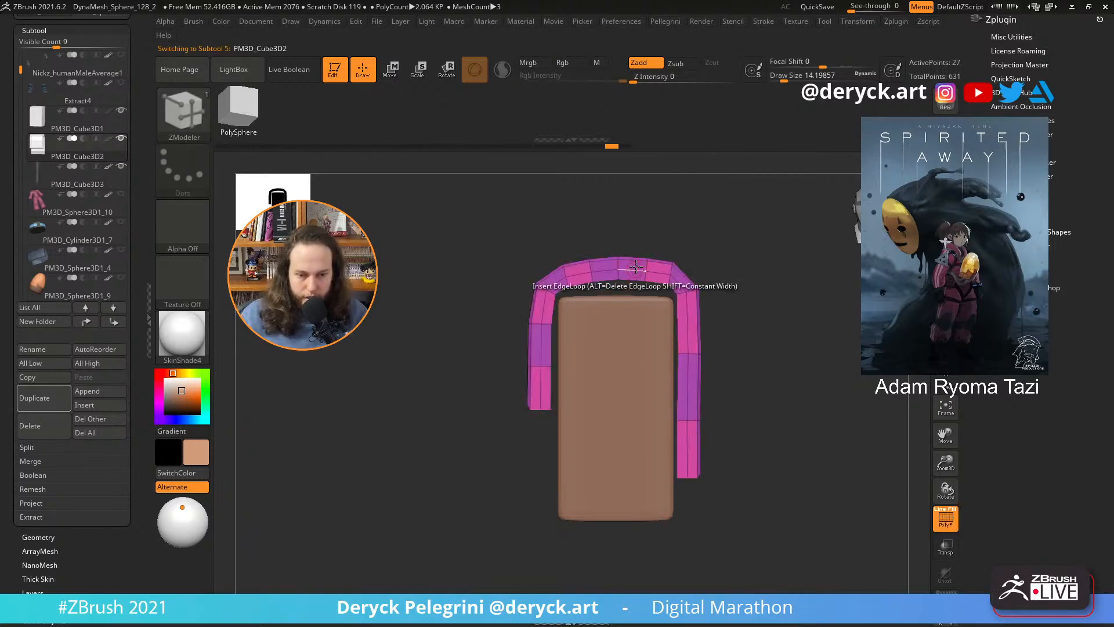
left_click_drag(619, 236, 815, 576, "ctrl")
left_click(738, 369, "ctrl")
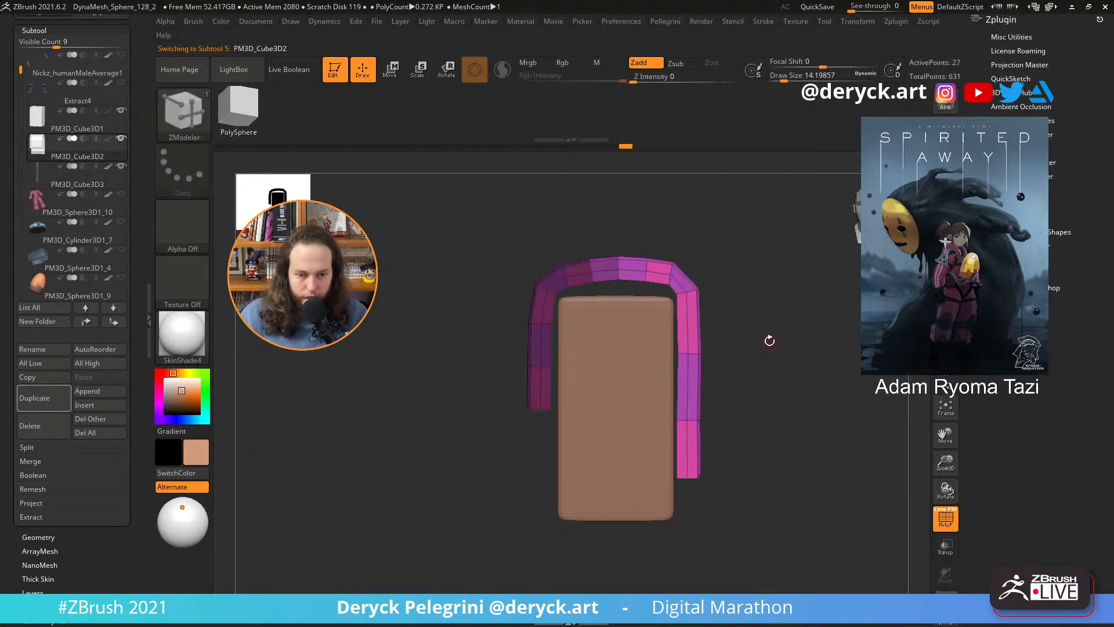
- Move the flap's unmasked back half inward so it overlaps the rear of the pouch body
key("w")
left_click_drag(529, 266, 523, 267)
key("ctrl+z")
left_click(522, 269, "ctrl")
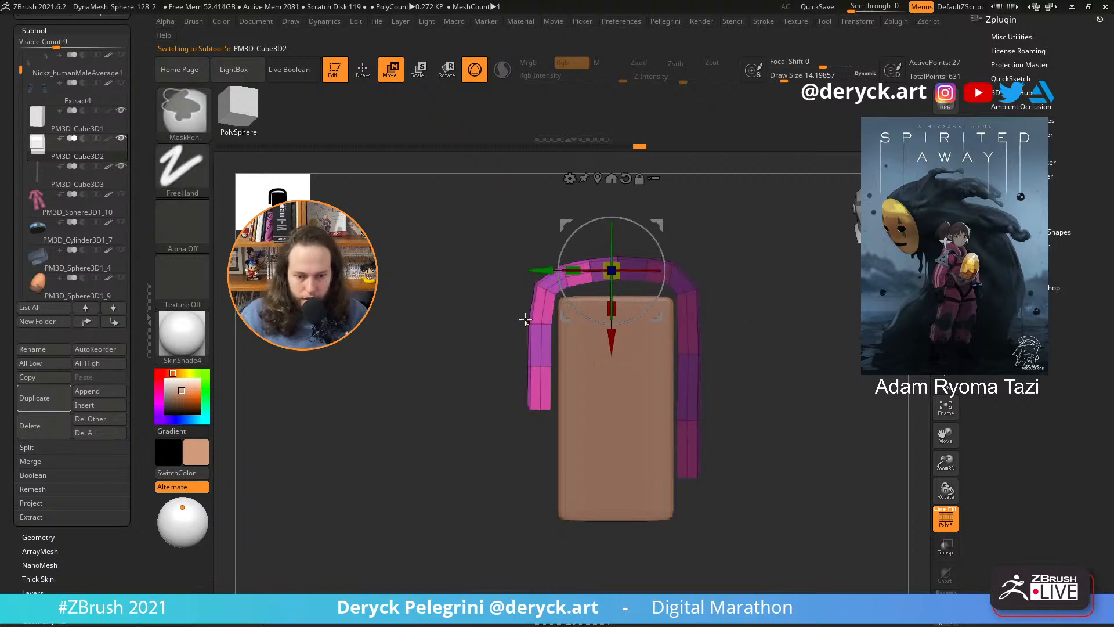
left_click(733, 356, "ctrl")
left_click_drag(692, 273, 655, 275)
key("q")
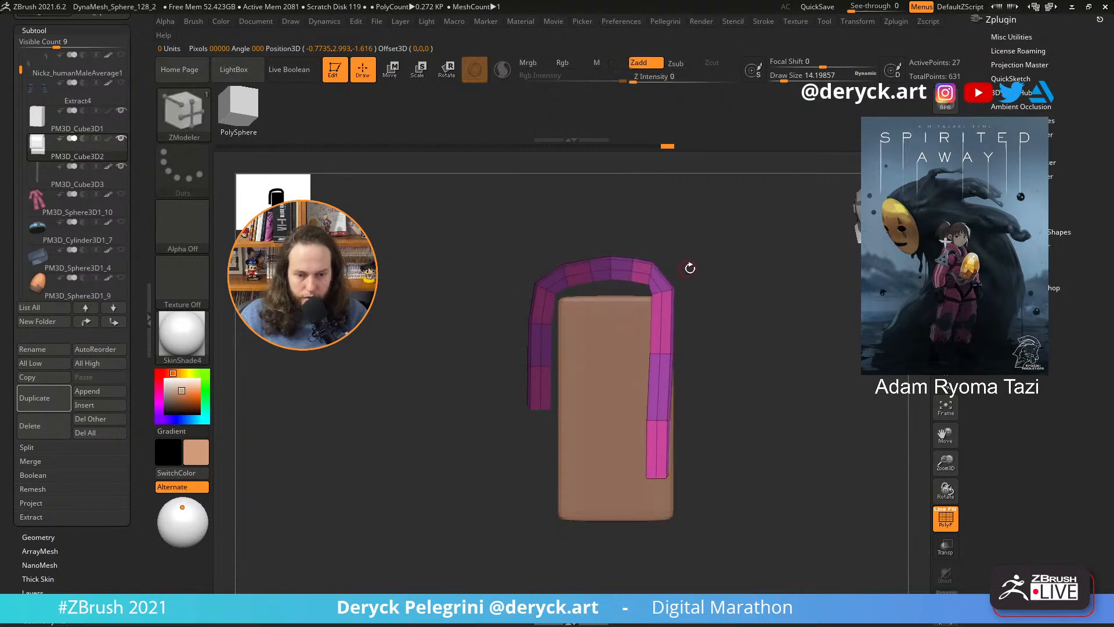
- Remask the flap's front half in side view, move the back half slightly inward toward the pouch body, and clear the mask
mouse_move(719, 236)
left_mouse_down("ctrl")
mouse_move(733, 232)
mouse_move(569, 519)
left_mouse_up("ctrl")
key("w")
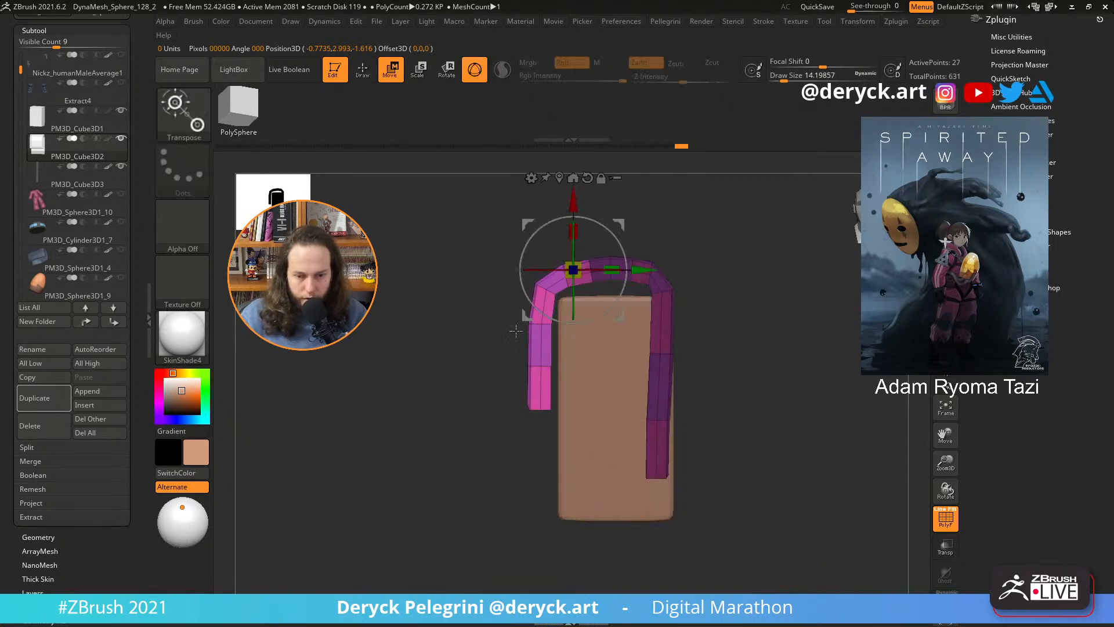
key("ctrl+i")
left_click_drag(654, 267, 642, 270)
key("q")
left_click_drag(738, 293, 748, 311, "ctrl")
- Make the pouch body the active subtool and move it slightly forward so it sits within the flap's arch
left_click(596, 393, "alt")
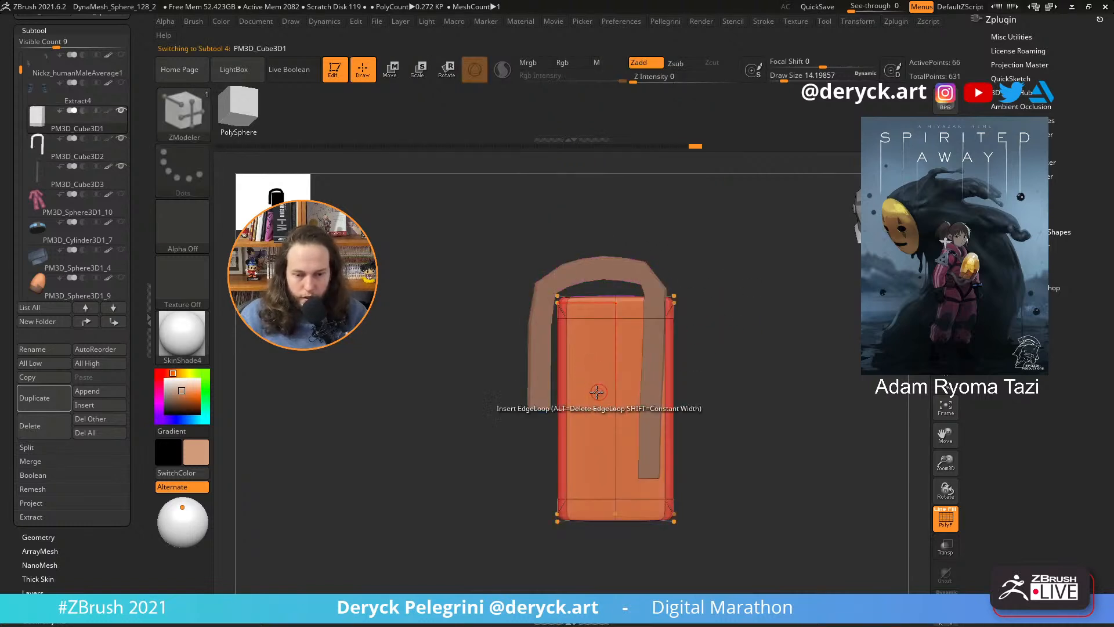
key("w")
left_click_drag(540, 408, 536, 410)
key("r")
key("q")
left_click_drag(405, 299, 388, 321)
left_click_drag(459, 332, 455, 327)
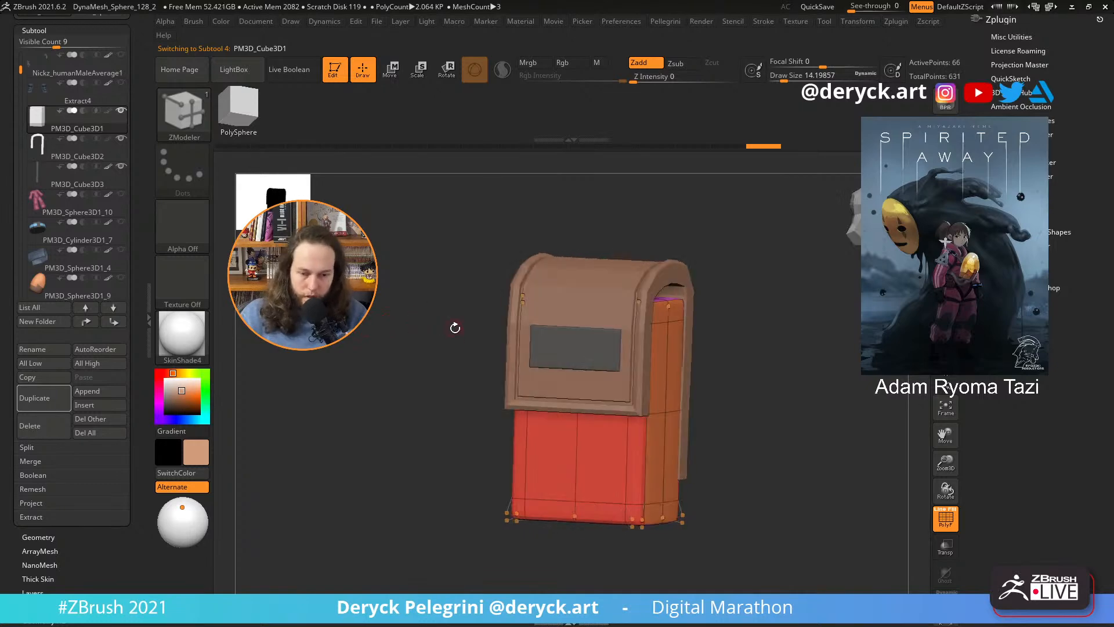
- Smooth the flap with Dynamic Subdivision, hide the wireframe and check its fit around the pouch body
left_click(626, 309, "alt")
key("f")
key("d")
left_click_drag(810, 360, 759, 328, "alt")
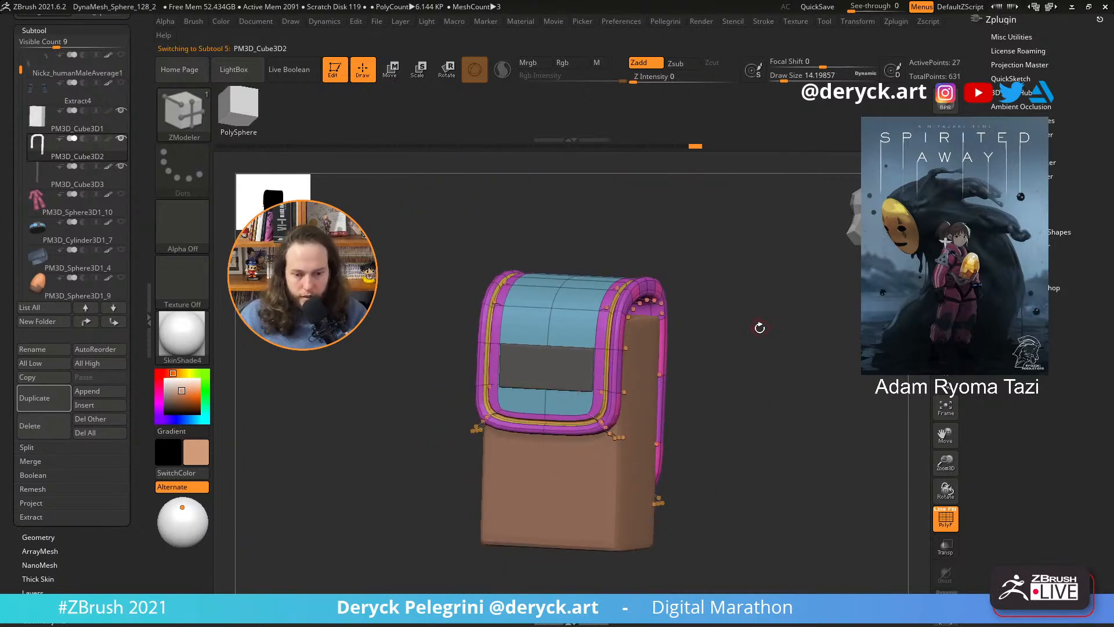
key("shift+f")
left_click_drag(749, 367, 739, 341)
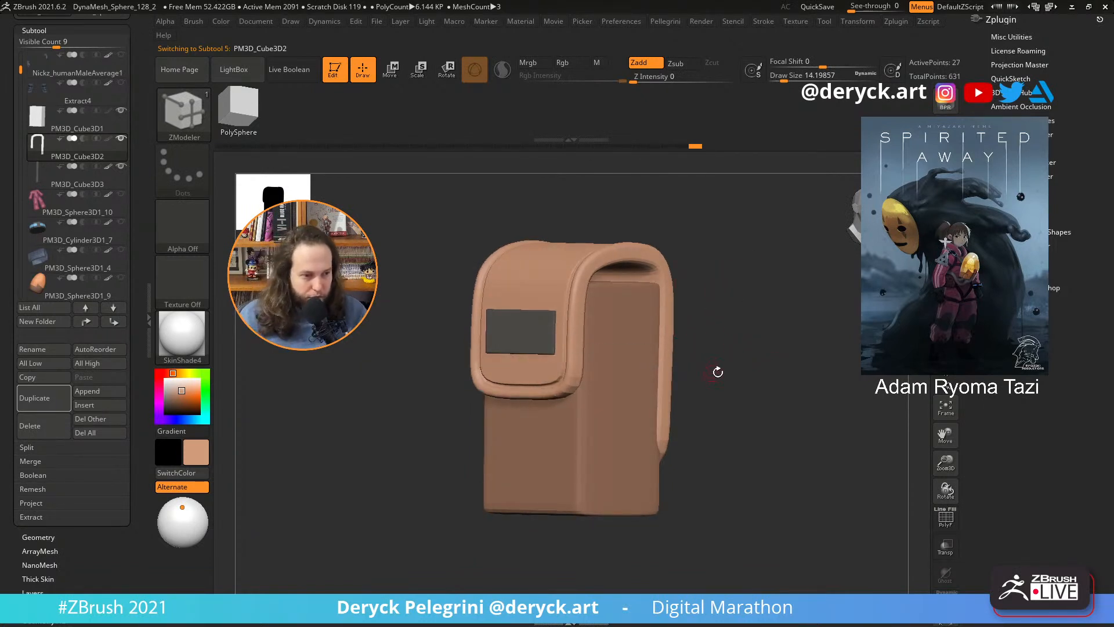
left_click_drag(672, 380, 667, 312)
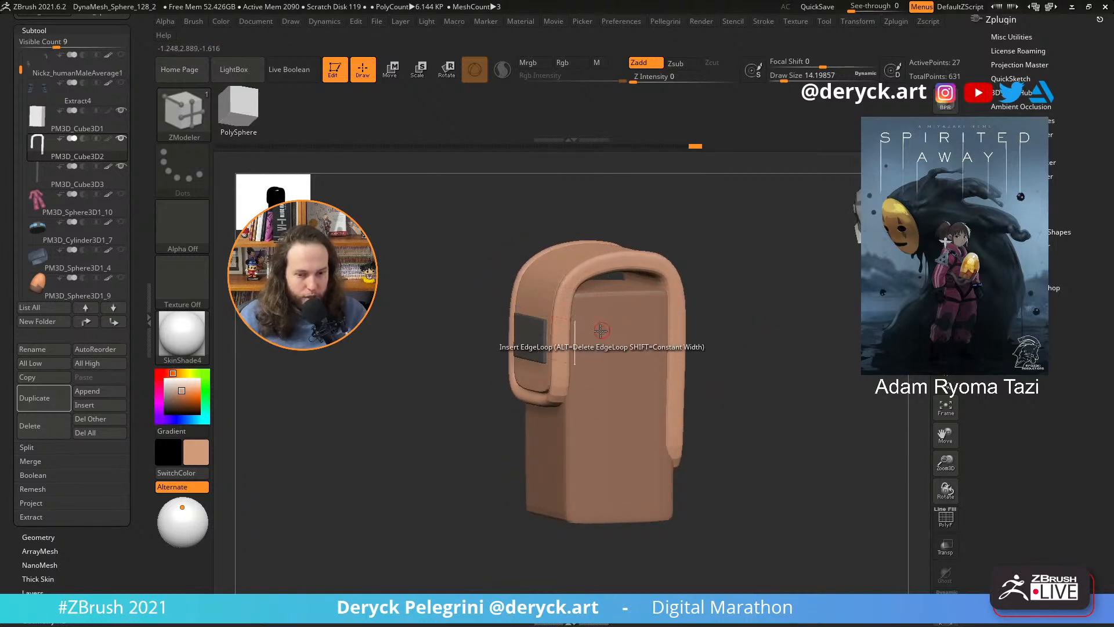
mouse_move(709, 344)
left_mouse_down()
mouse_move(754, 331)
mouse_move(759, 356)
mouse_move(758, 338)
mouse_move(805, 354)
mouse_move(740, 353)
mouse_move(766, 371)
mouse_move(751, 373)
mouse_move(787, 378)
mouse_move(783, 417)
mouse_move(791, 351)
left_mouse_up()
- Make the pouch body active, show its wireframe and insert vertical edge loops forming a narrow strip near each front side edge
left_click(618, 405, "alt")
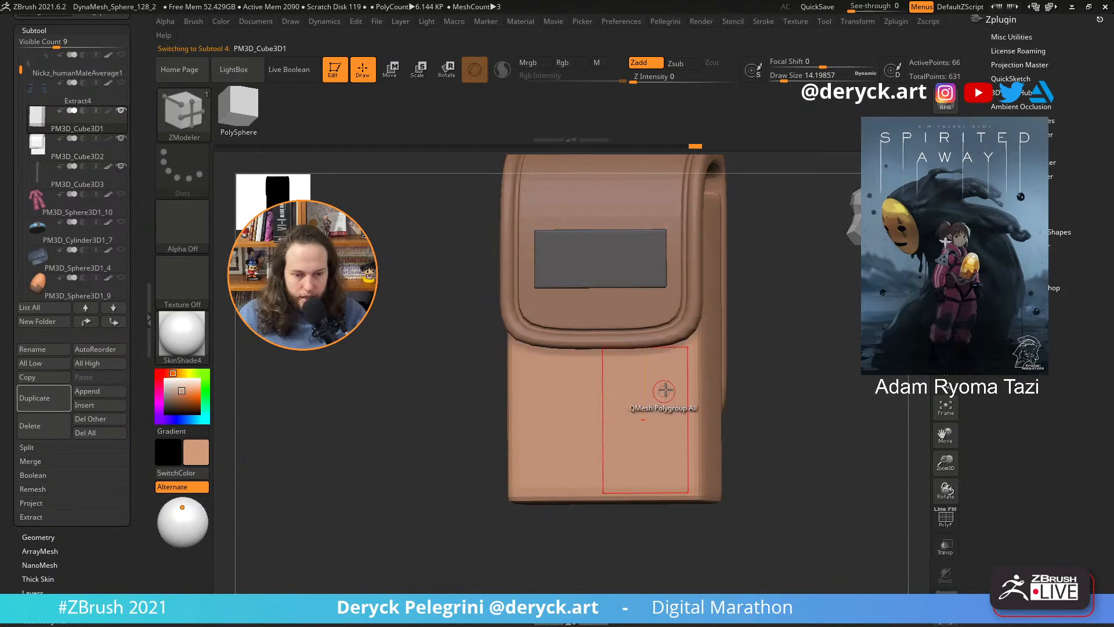
key("shift+f")
left_click_drag(428, 381, 520, 416, "shift")
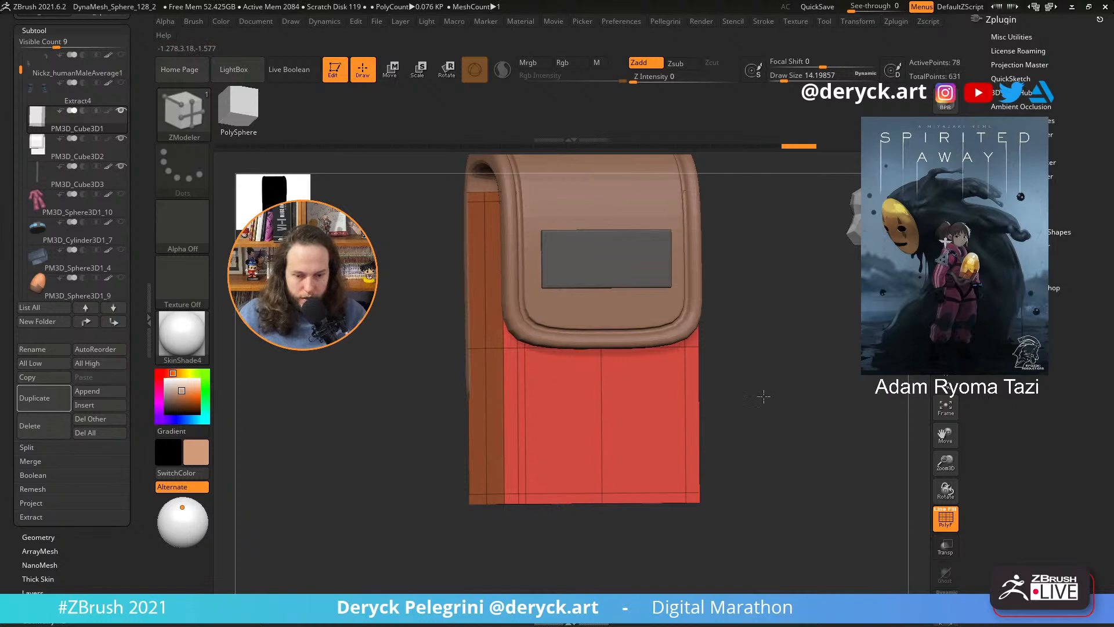
left_click_drag(764, 398, 746, 397, "shift")
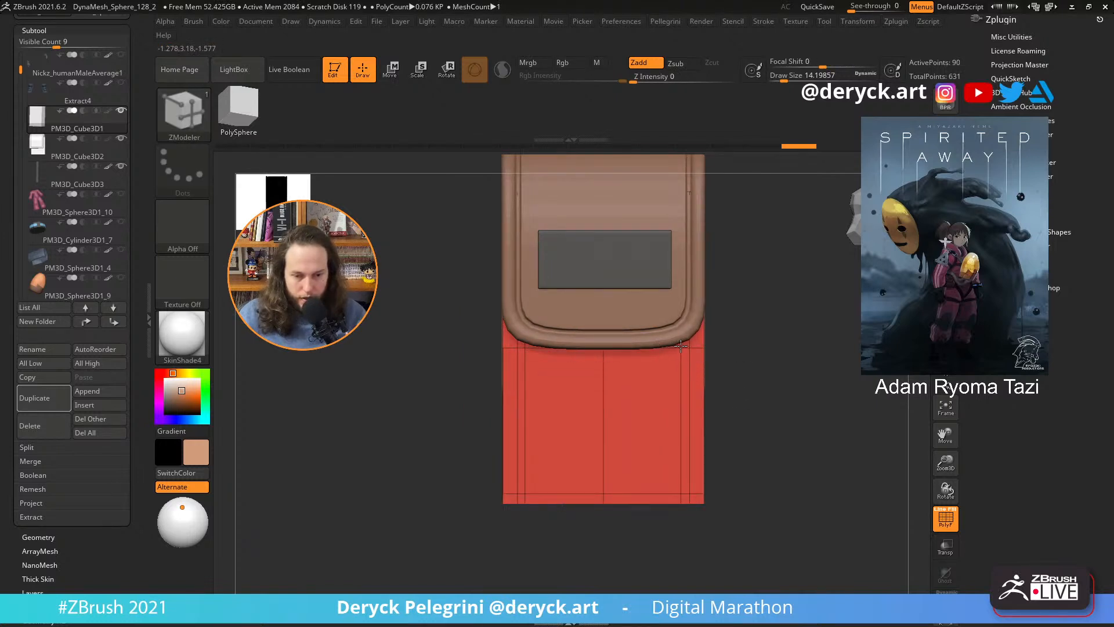
left_click_drag(761, 384, 795, 355, "alt")
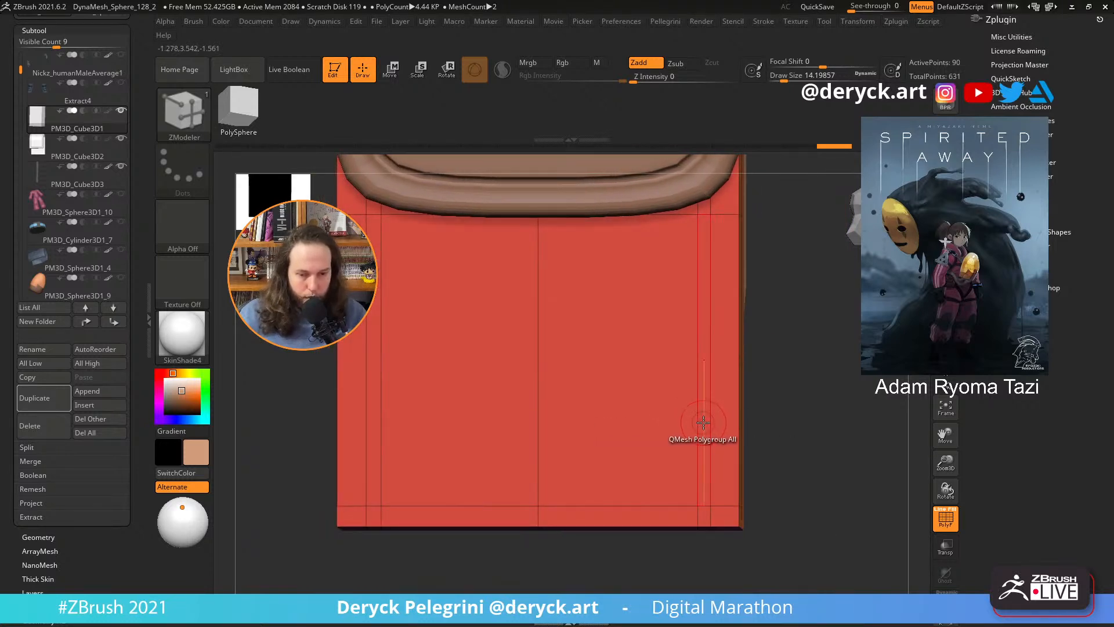
- Assign a separate polygroup to the two narrow vertical strips around the pouch body using PolyGroup with the Polyloop target
key("space")
left_click(667, 235)
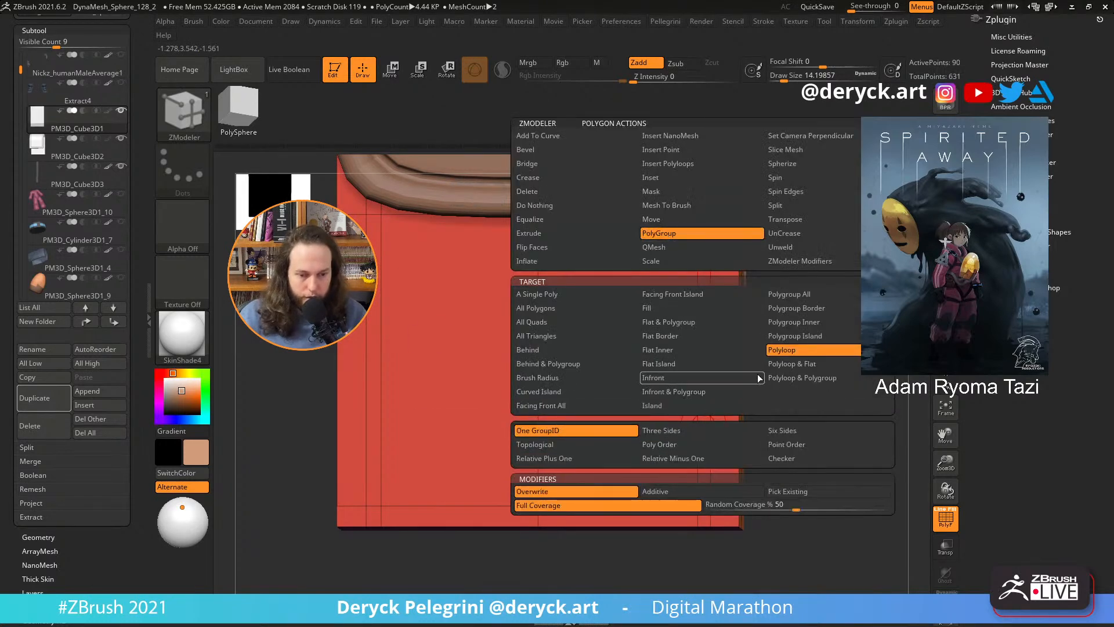
left_click(706, 368)
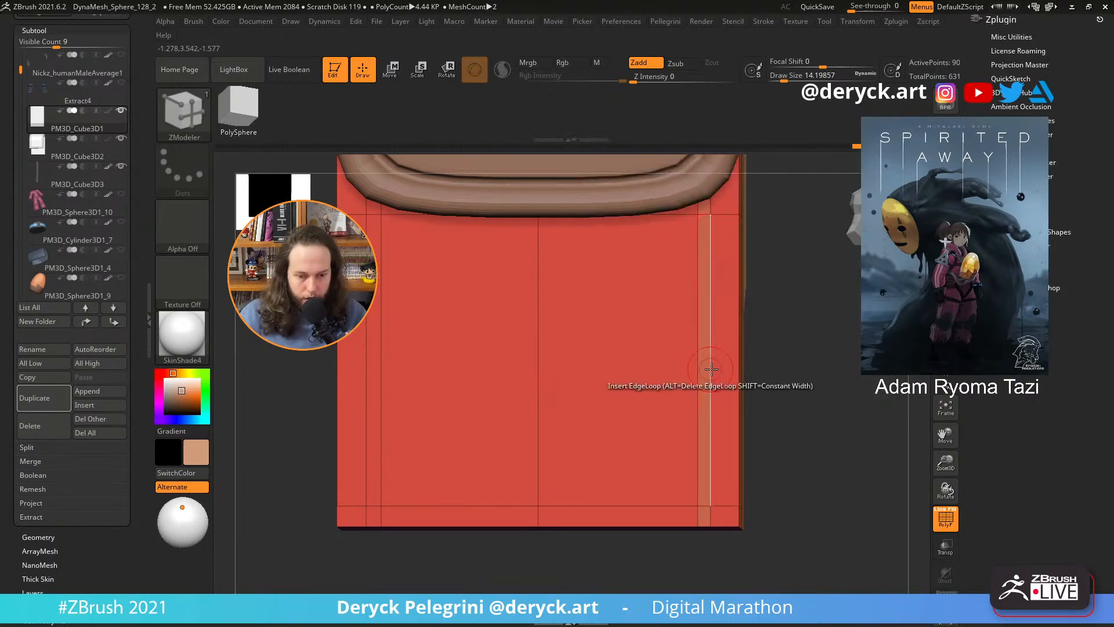
left_click(373, 352)
mouse_move(370, 350)
right_mouse_down("alt")
mouse_move(348, 325)
mouse_move(393, 340)
mouse_move(342, 290)
mouse_move(379, 368)
right_mouse_up("alt")
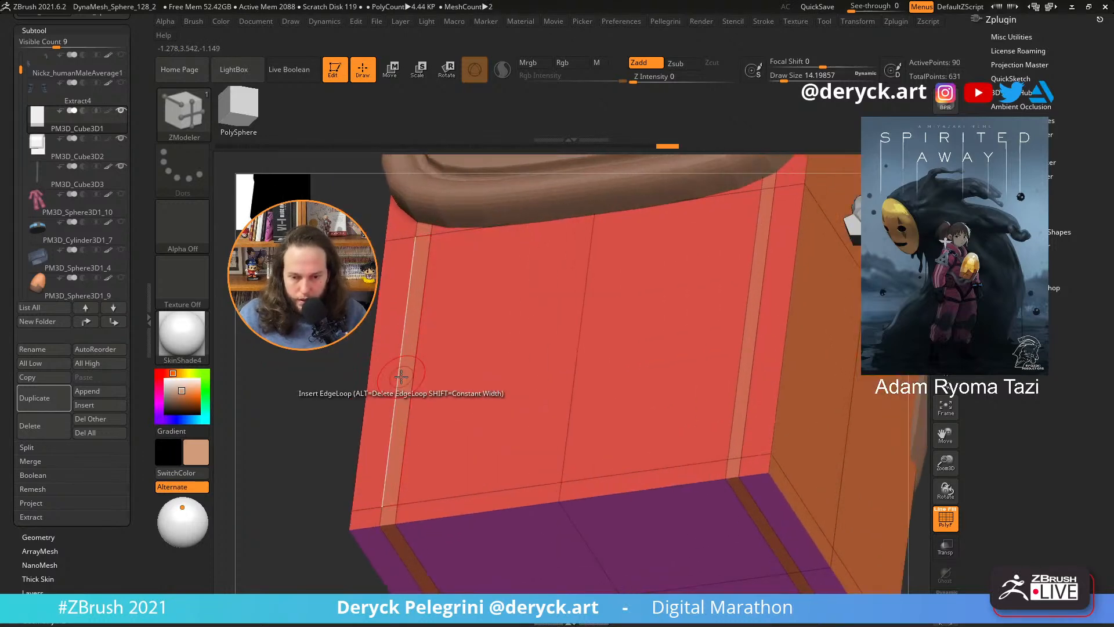
- Push the two strips inward with QMesh Polygroup All to form grooves, and check them with Dynamic Subdivision
key("space")
left_click(392, 249)
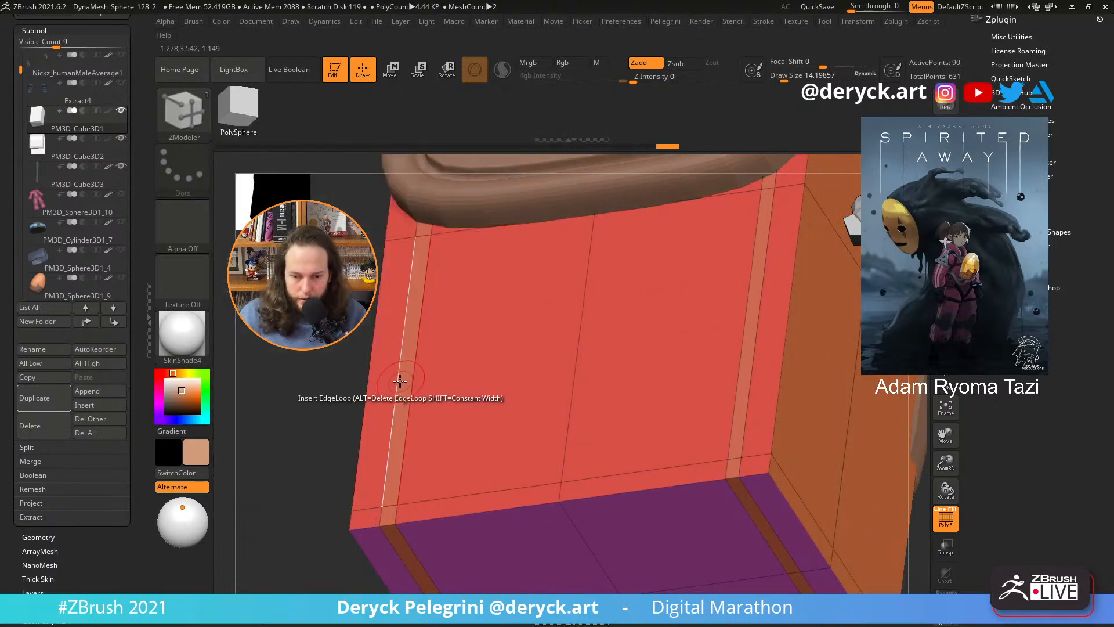
left_click(403, 383)
mouse_move(403, 387)
left_mouse_down()
mouse_move(408, 406)
mouse_move(405, 393)
mouse_move(417, 401)
left_mouse_up()
key("d")
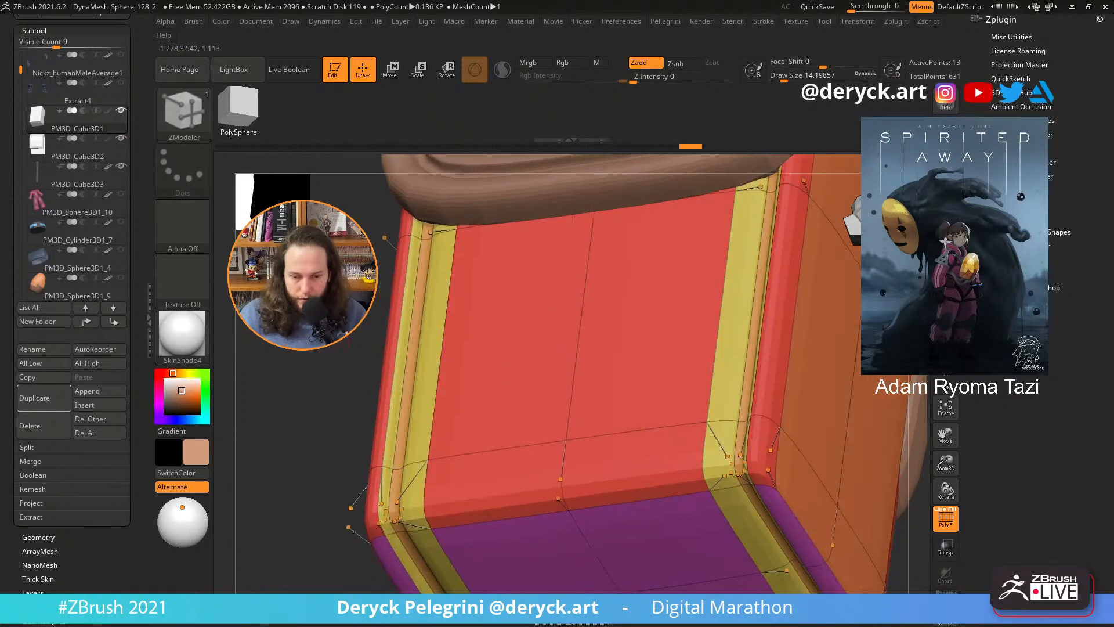
right_click_drag(261, 313, 395, 302, "shift")
key("shift+f")
right_click_drag(394, 302, 385, 356, "ctrl")
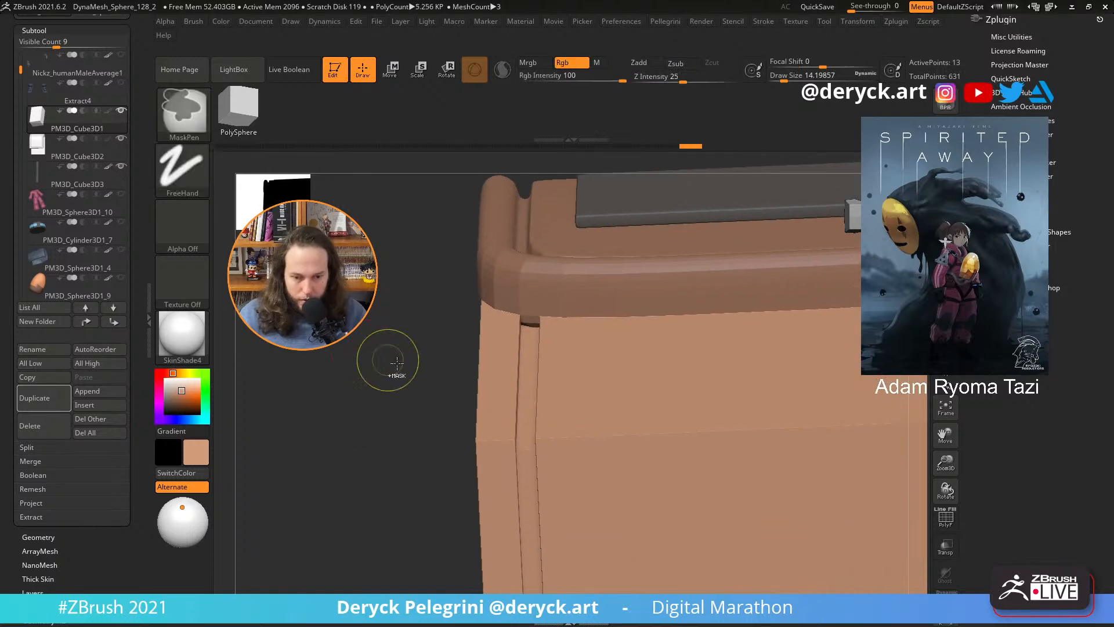
key("shift+f")
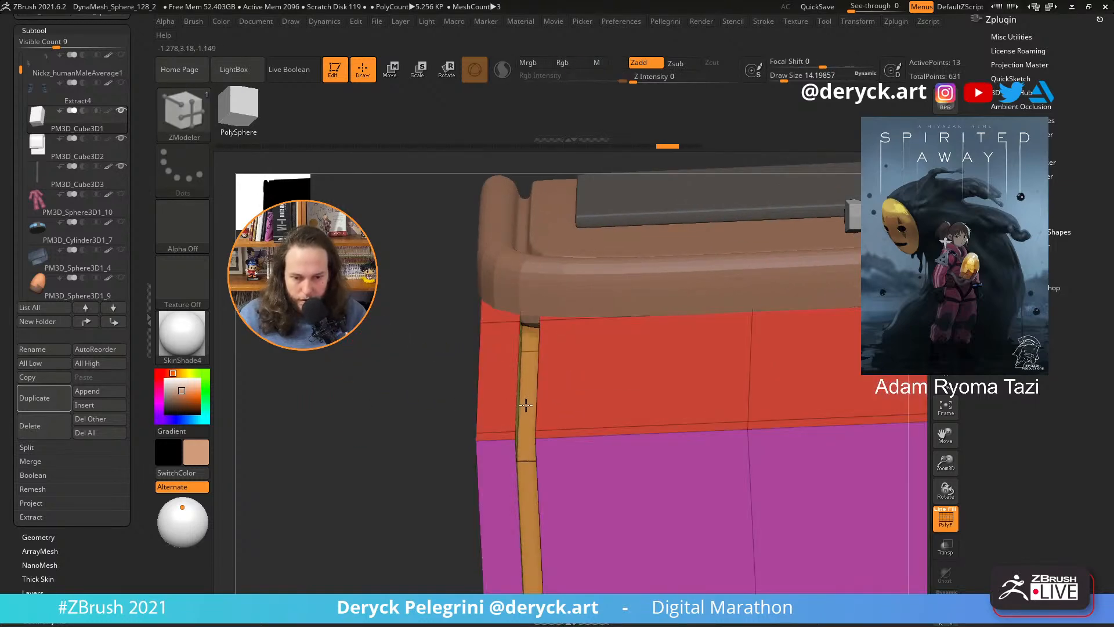
- Undo the grooves, push the strips inward again, and preview the pouch body under Dynamic Subdivision without the wireframe
right_click_drag(526, 405, 406, 348)
key("shift+f")
key("shift+d")
key("shift+f")
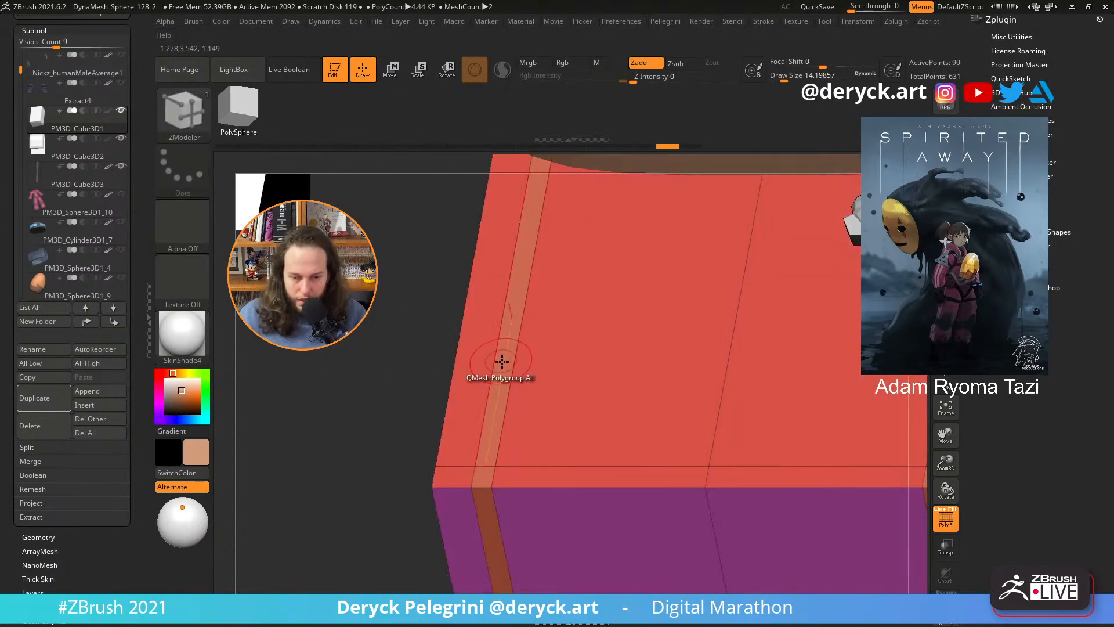
key("d")
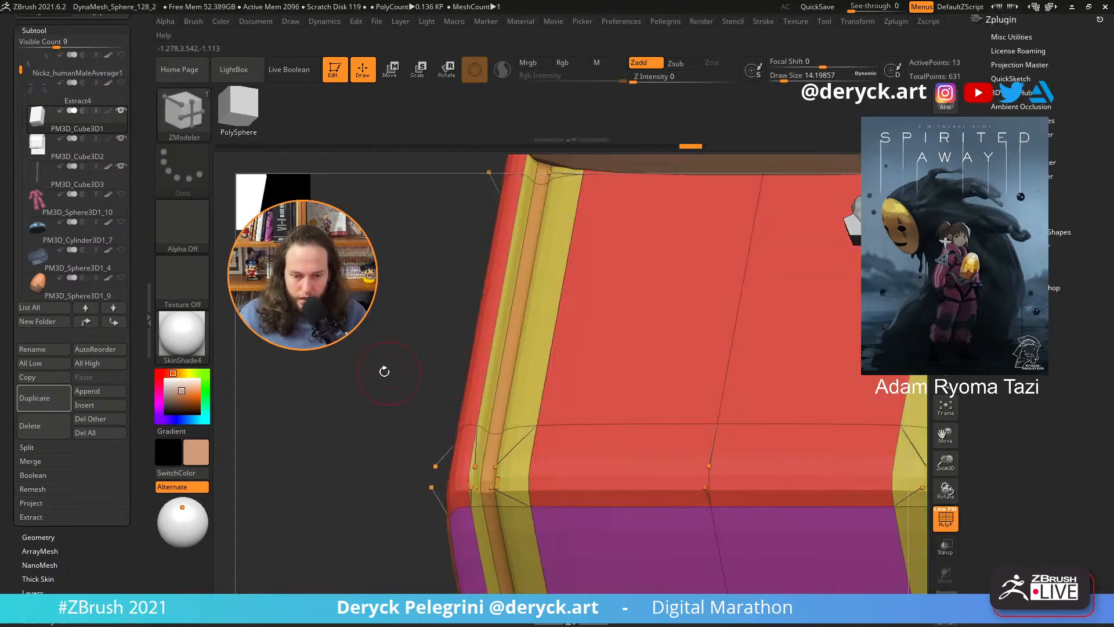
left_click_drag(382, 371, 375, 301, "alt")
key("shift+f")
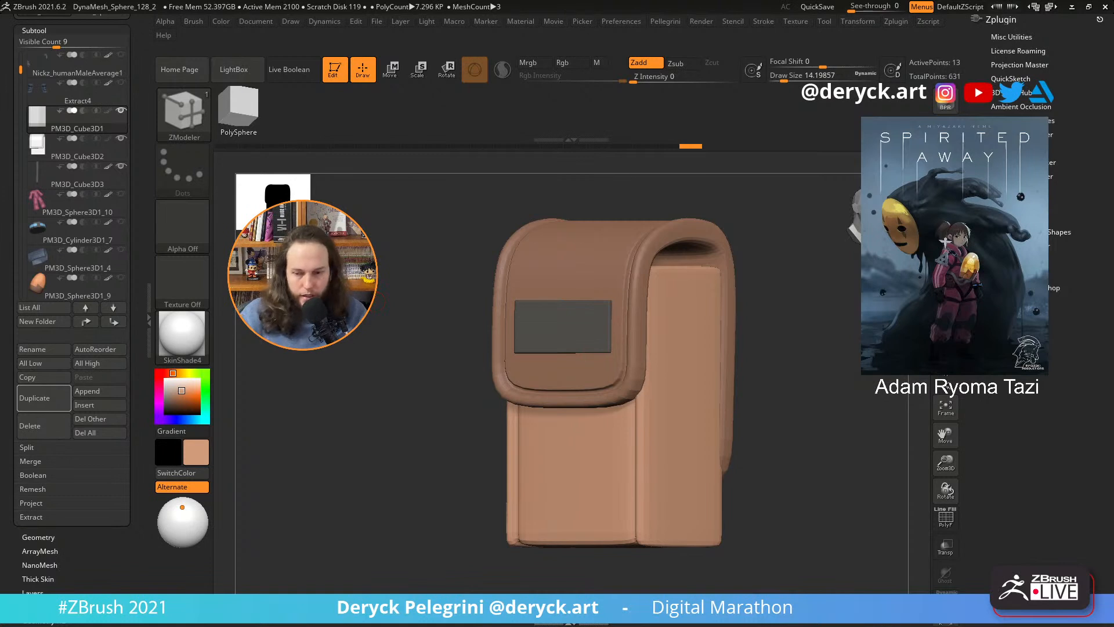
left_click_drag(347, 366, 349, 326, "alt")
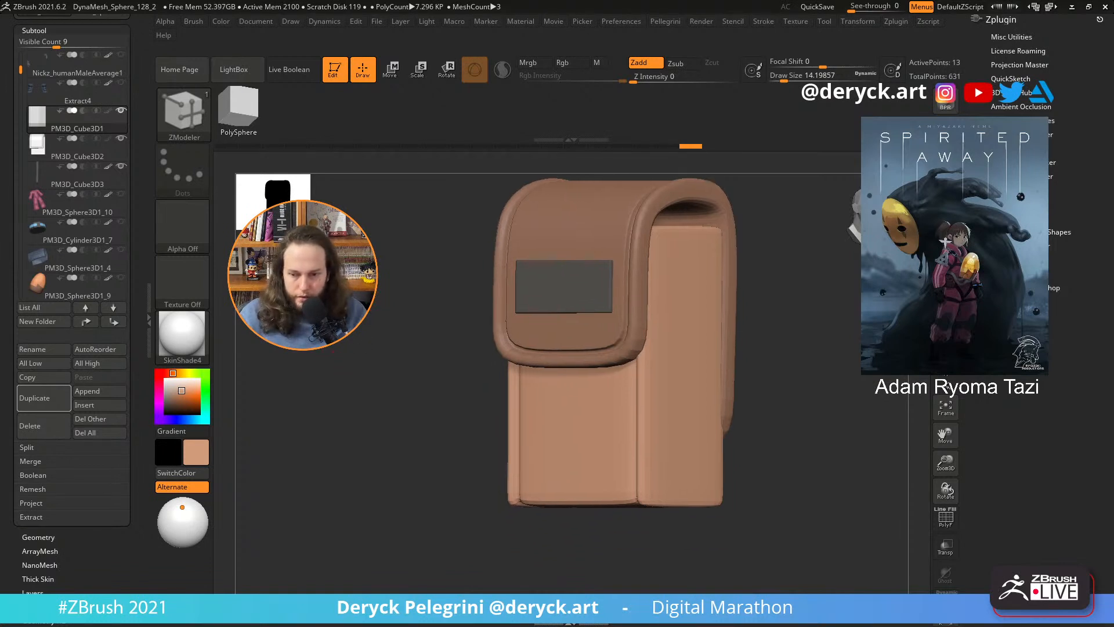
- Select the boots subtool Extract4 and examine both boots
left_click(45, 94)
left_click_drag(388, 437, 503, 371, "alt")
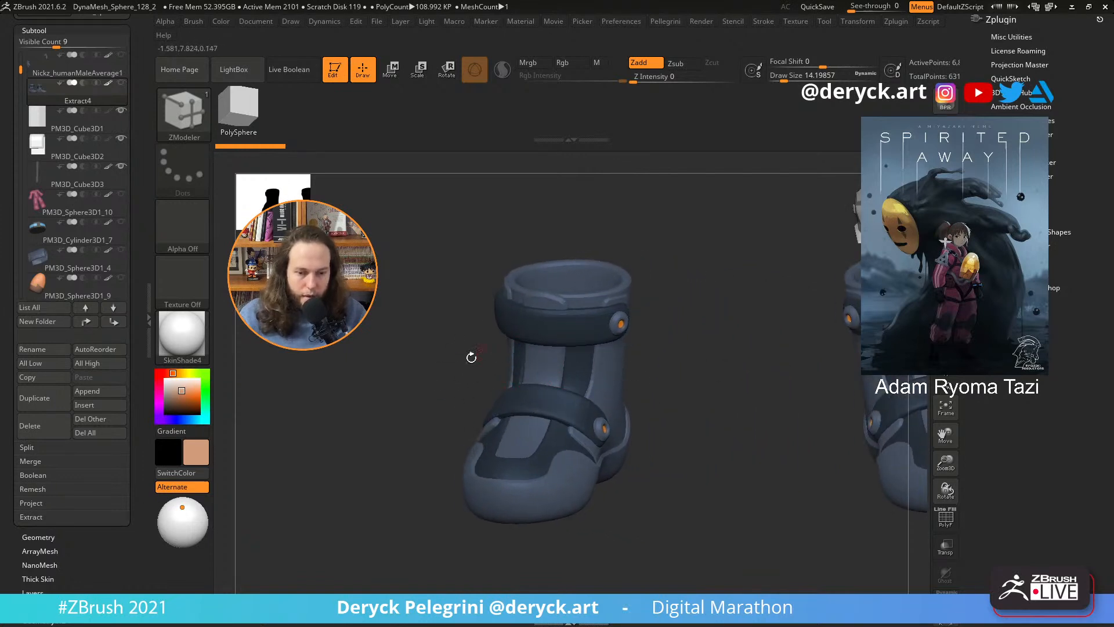
left_click_drag(413, 312, 348, 366)
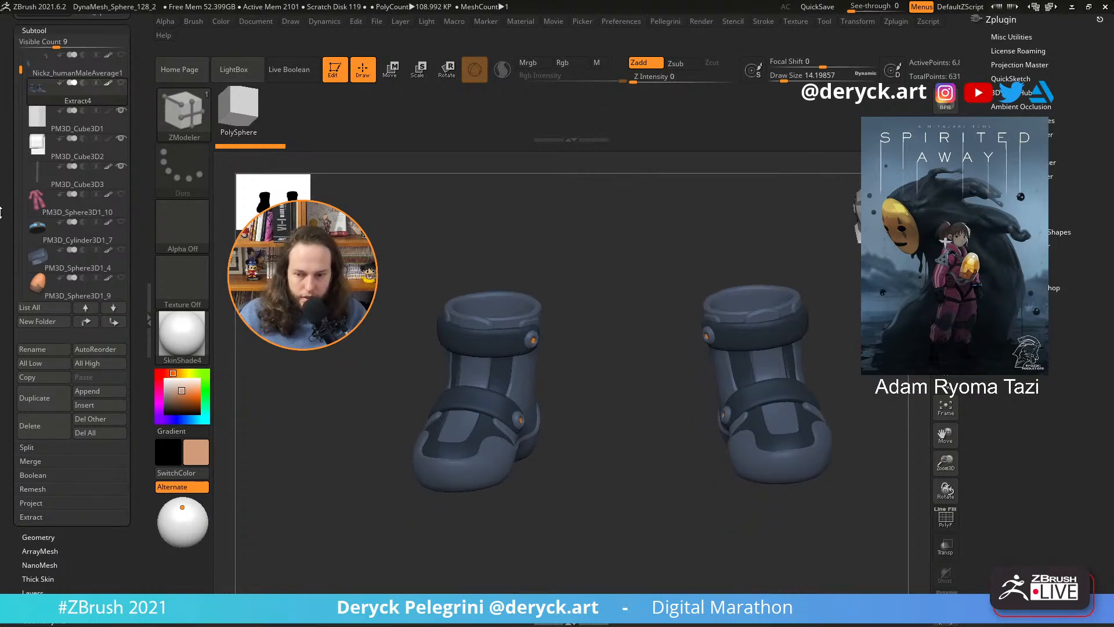
left_click_drag(1, 212, 0, 273)
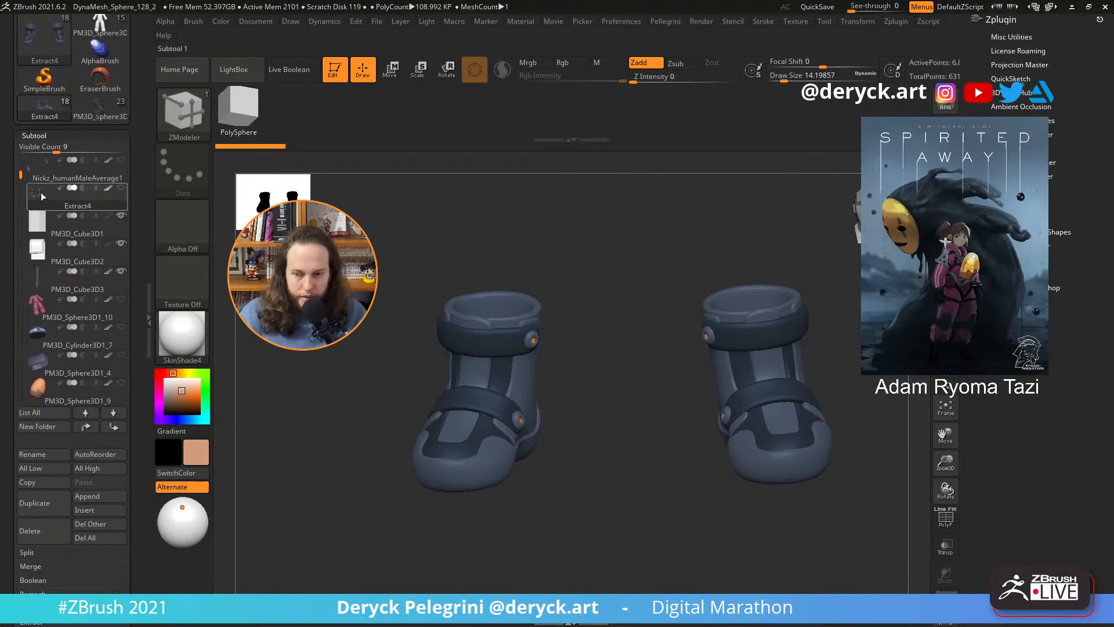
left_click_drag(19, 167, 19, 157)
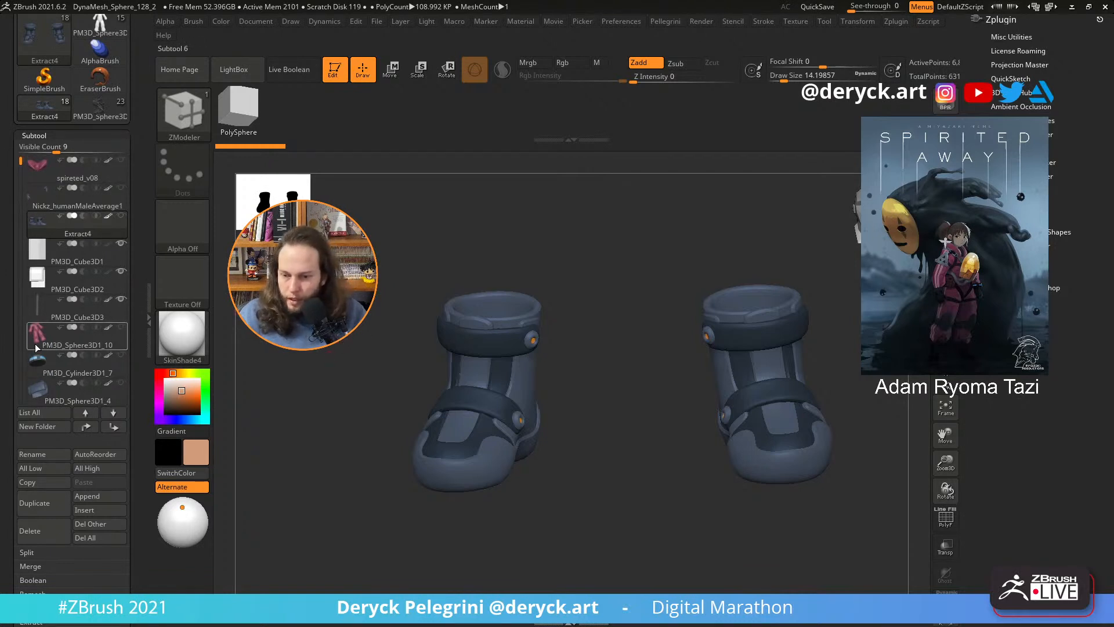
- Return to the pouch in side view, scale the body's depth to about 0.90 and nudge it forward inside the flap
left_click(37, 287)
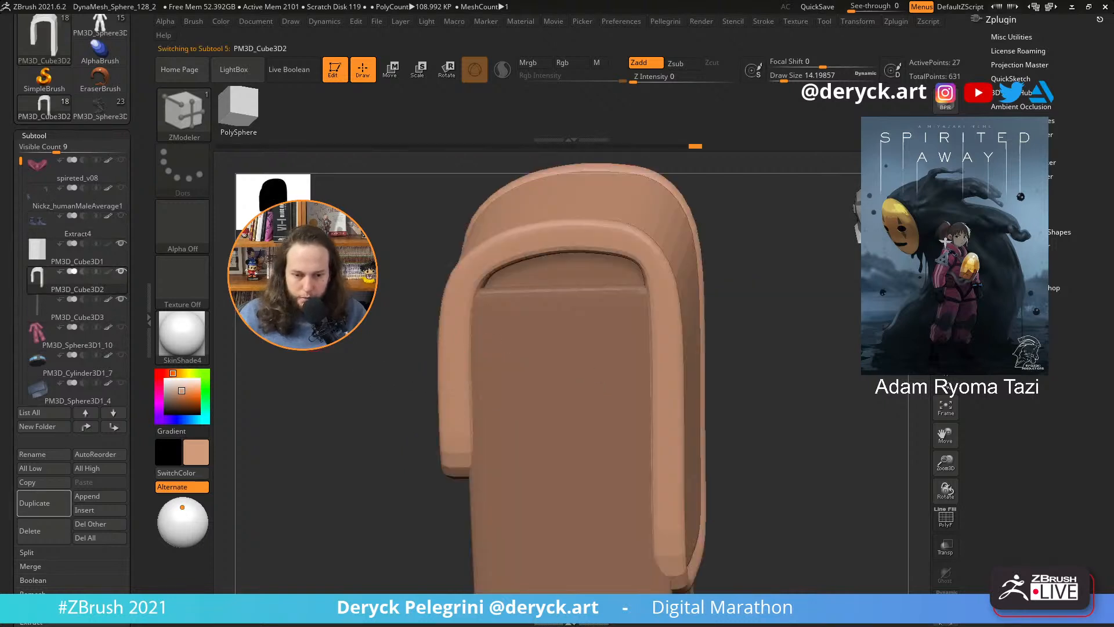
left_click_drag(348, 302, 393, 339)
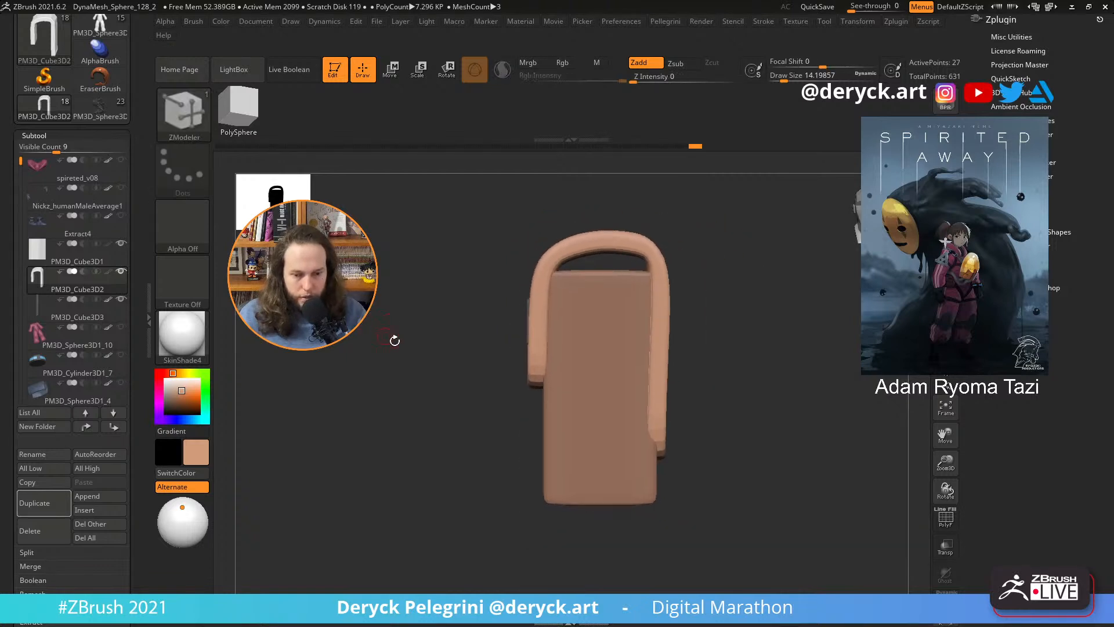
left_click(594, 398, "alt")
key("w")
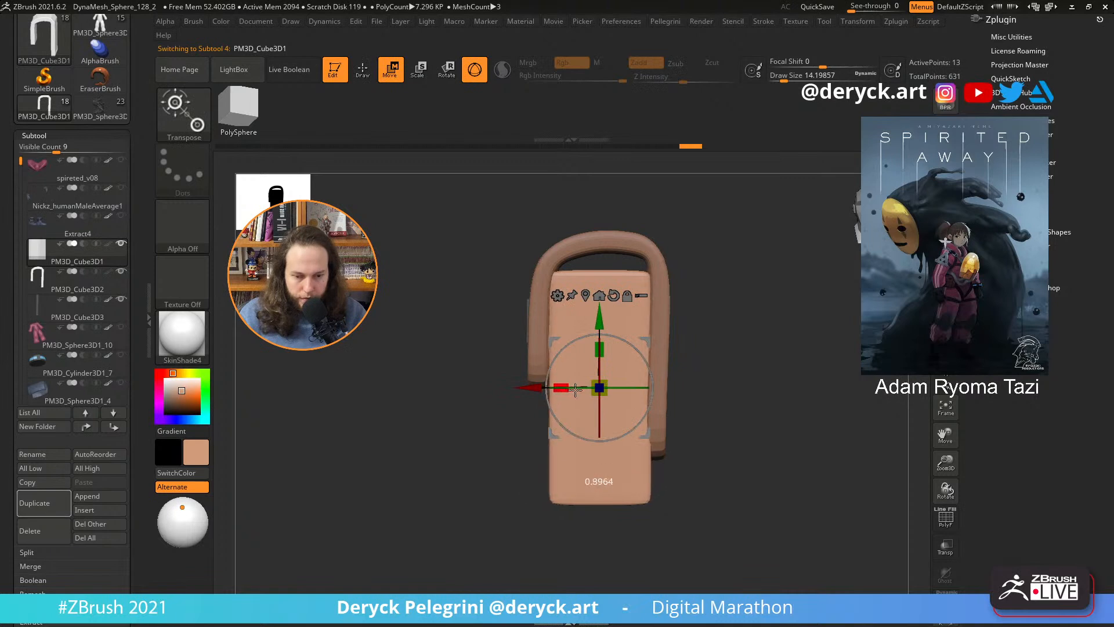
left_click_drag(530, 388, 528, 389)
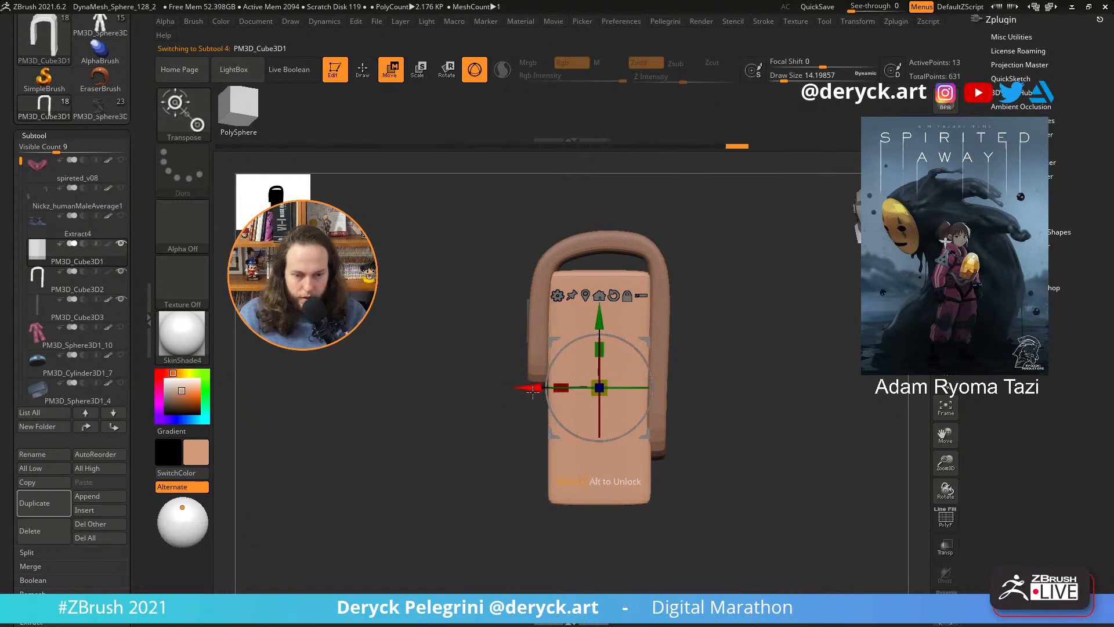
key("q")
mouse_move(455, 356)
left_mouse_down()
mouse_move(443, 345)
mouse_move(461, 346)
mouse_move(430, 330)
left_mouse_up()
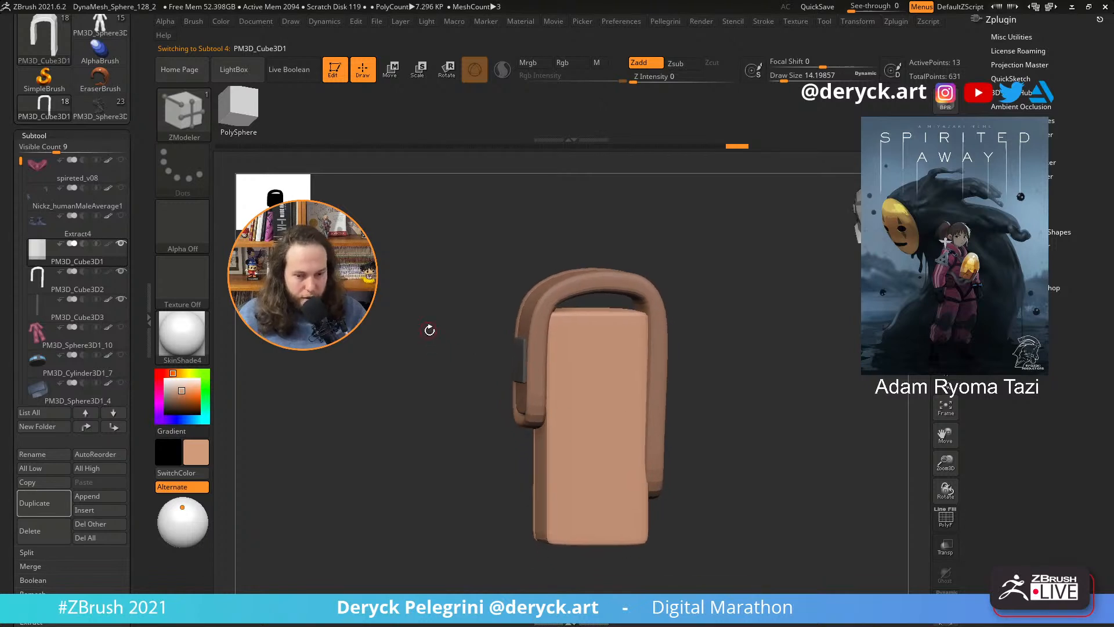
- Try scaling the pouch body's height to about 0.85, undo it, and recheck the body's fit in side view
key("w")
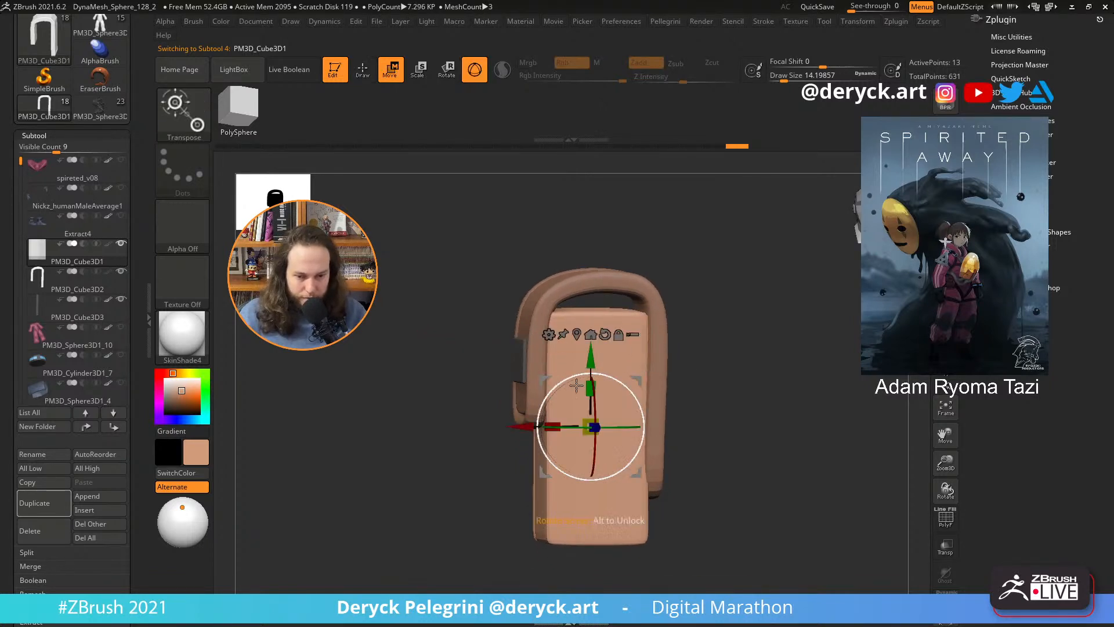
left_click_drag(590, 387, 586, 404)
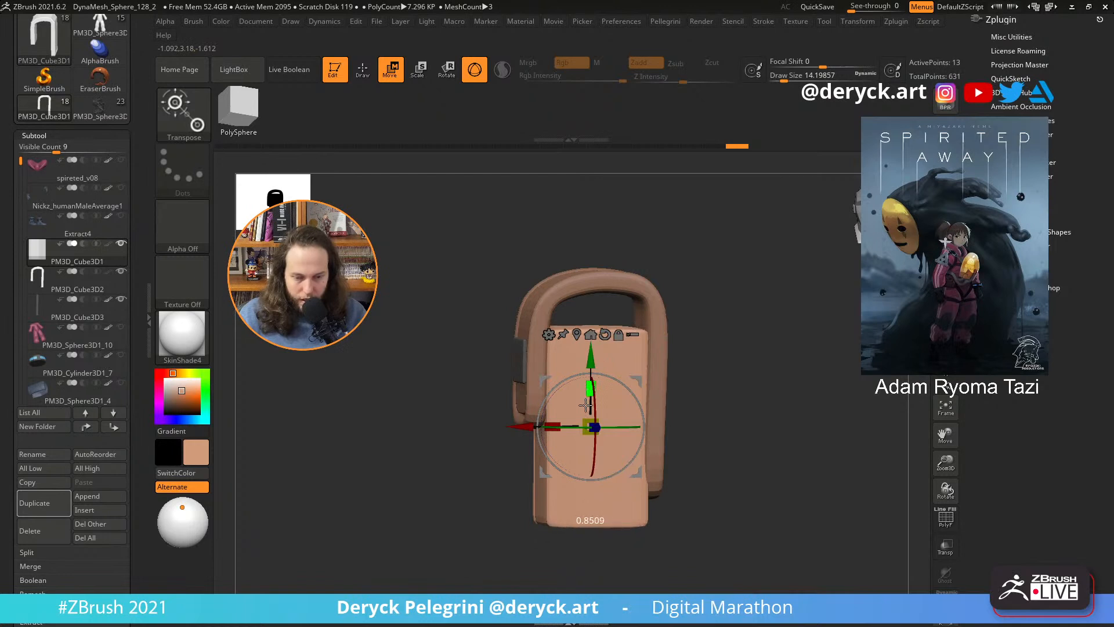
key("ctrl+z")
left_click_drag(457, 346, 450, 339, "shift")
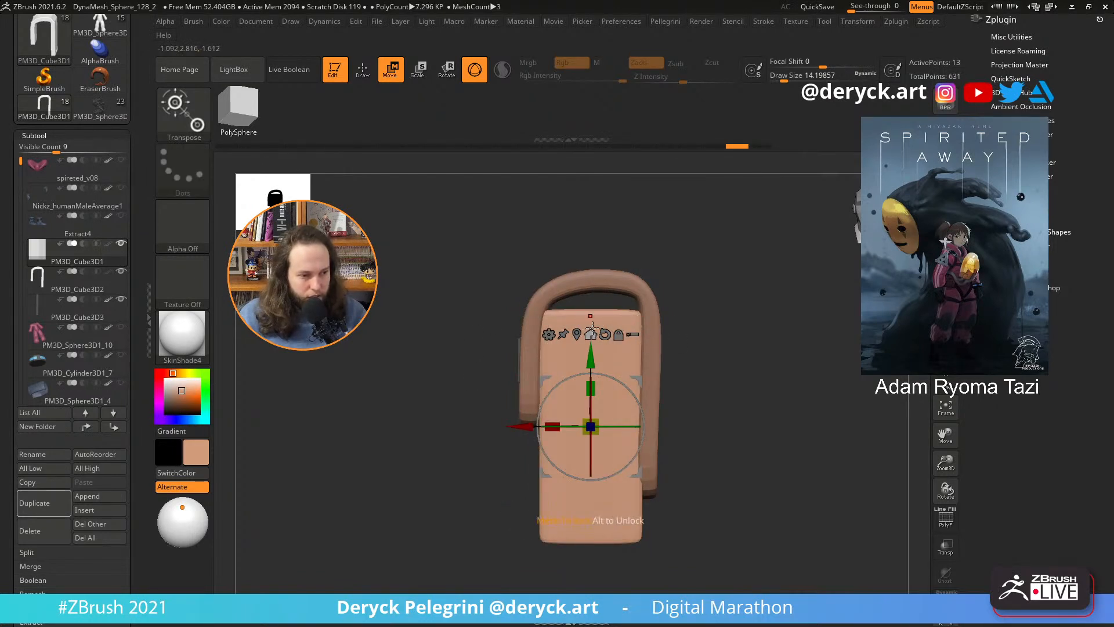
right_click_drag(542, 358, 585, 356)
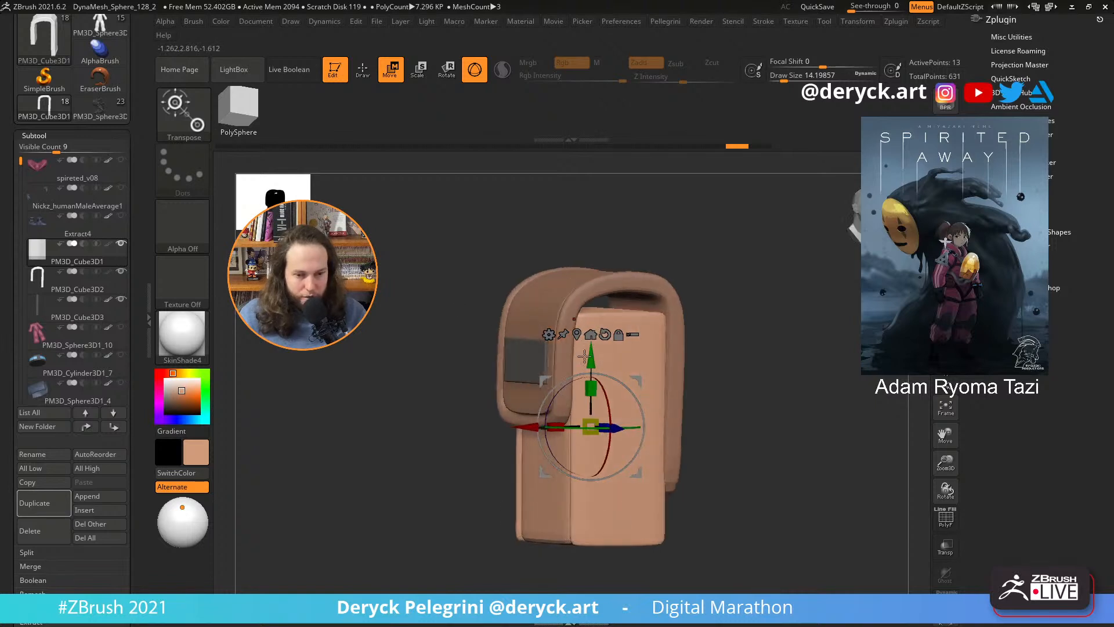
left_click_drag(467, 279, 500, 280, "shift")
key("q")
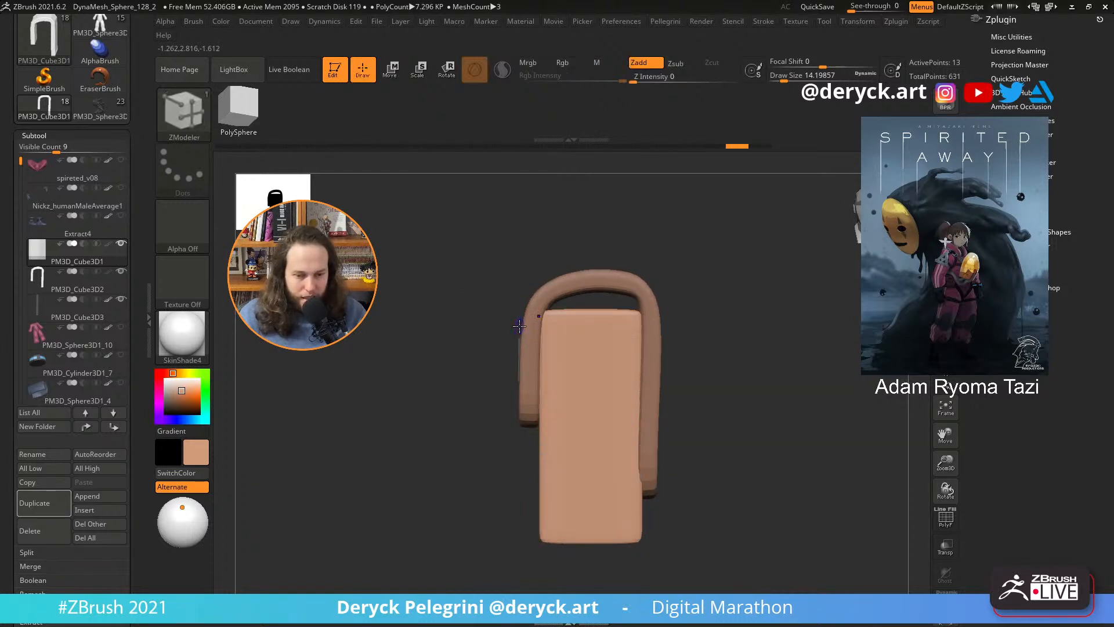
- Shorten the pouch body by masking part of it and lowering its top beneath the flap's arch, and preview it without the wireframe
key("shift")
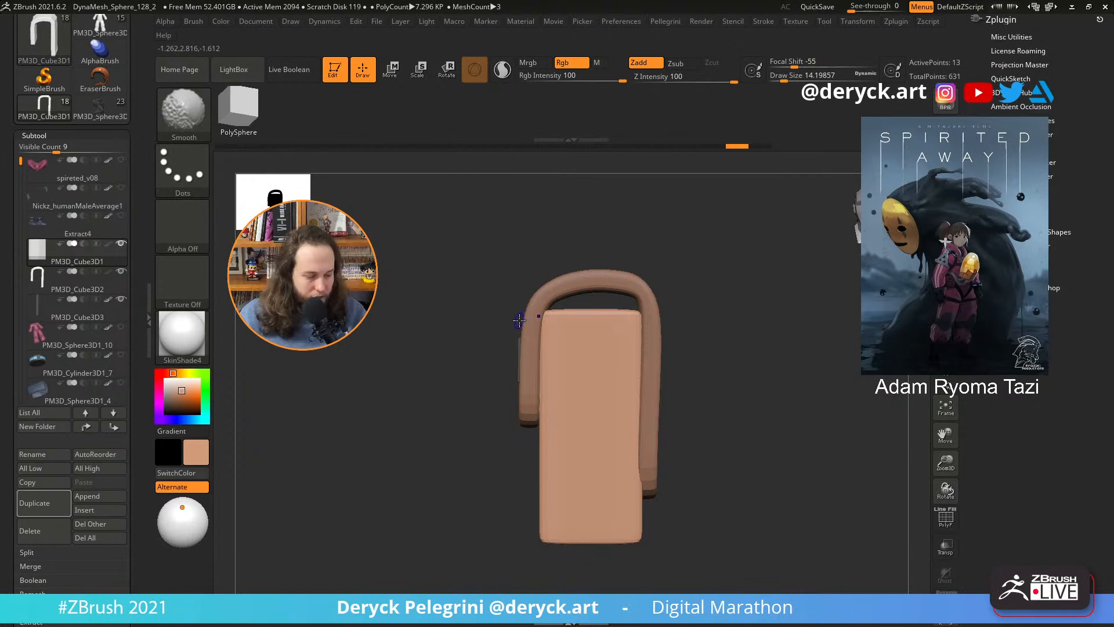
key("shift+f")
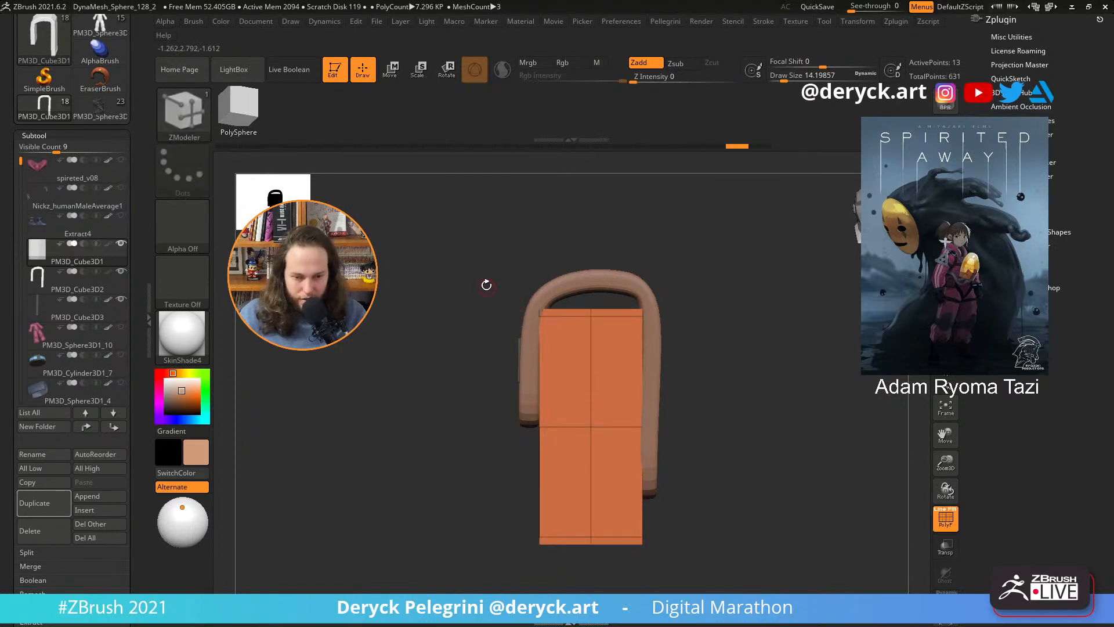
left_click_drag(468, 267, 719, 467, "ctrl")
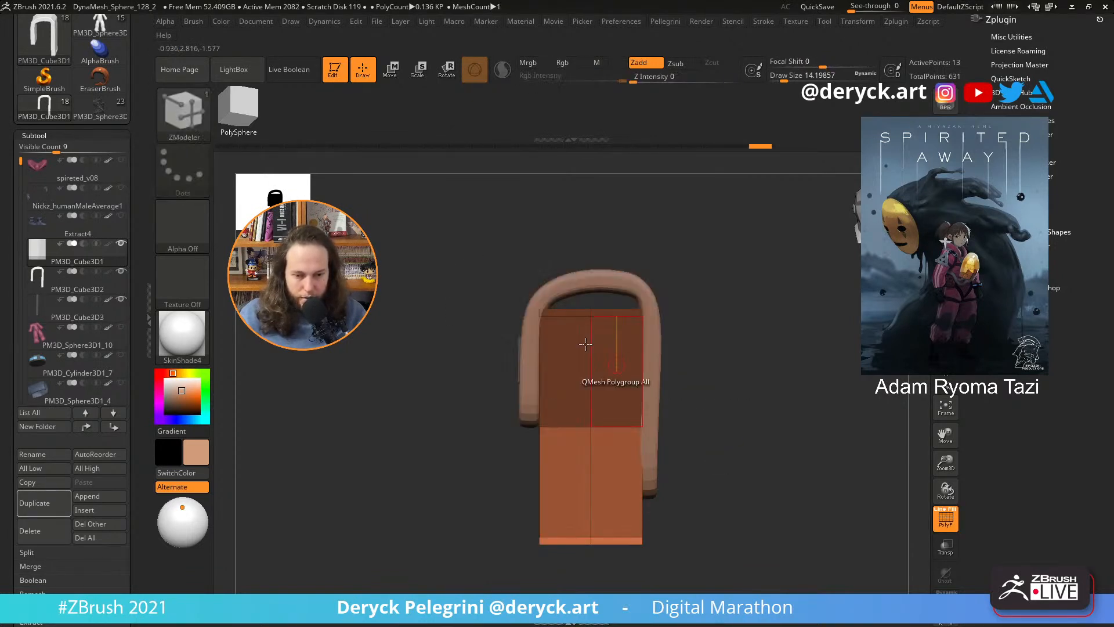
key("w")
left_click_drag(588, 351, 586, 407)
key("q")
left_click_drag(472, 311, 496, 319, "ctrl")
key("d")
key("shift+f")
mouse_move(406, 326)
left_mouse_down()
mouse_move(419, 326)
mouse_move(400, 325)
mouse_move(412, 311)
mouse_move(385, 323)
mouse_move(398, 328)
left_mouse_up()
- Isolate the flap's rear strip with a mask, straighten it and nudge it outward behind the body, and clear the mask
left_click(669, 402, "alt")
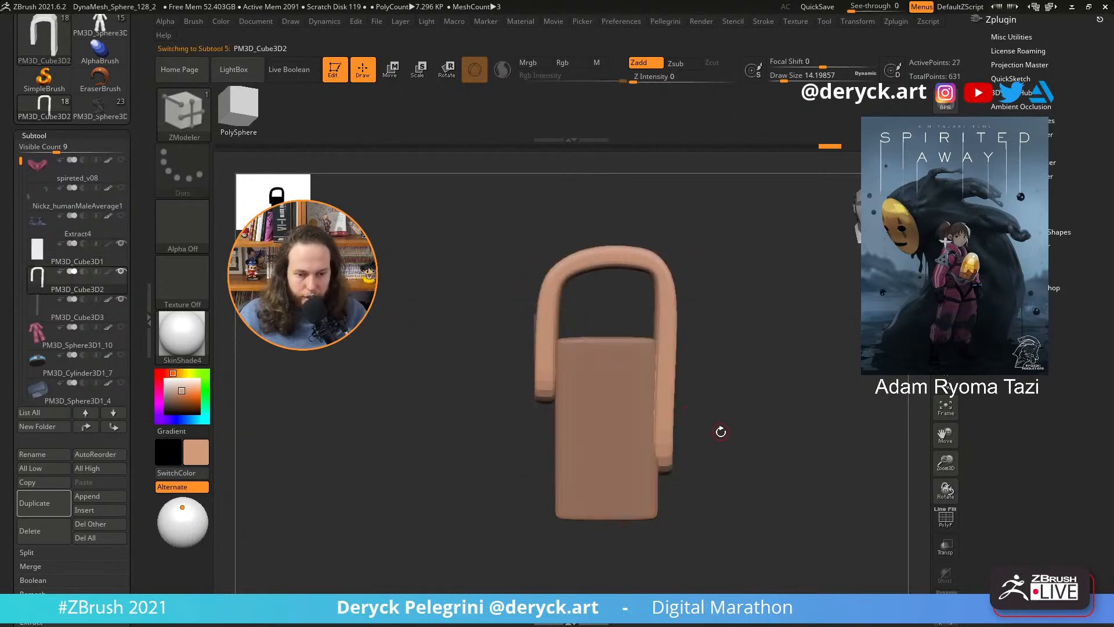
key("shift+f")
left_click_drag(720, 536, 609, 329, "ctrl")
left_click(699, 398, "ctrl")
key("w")
left_click(667, 409, "ctrl")
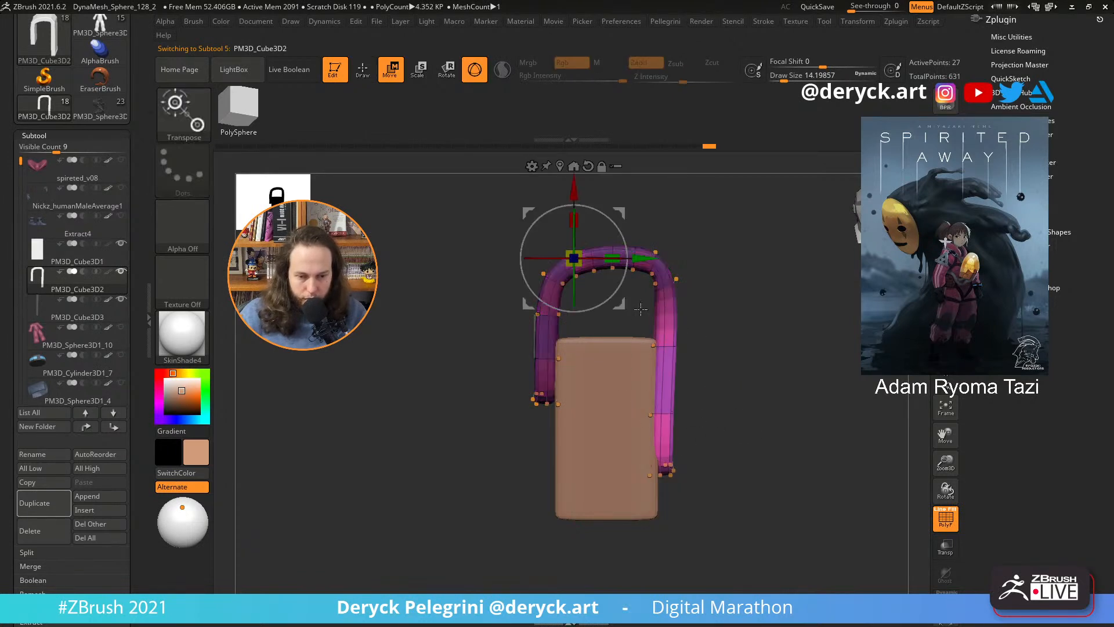
left_click_drag(635, 254, 616, 225)
left_click_drag(646, 260, 643, 258)
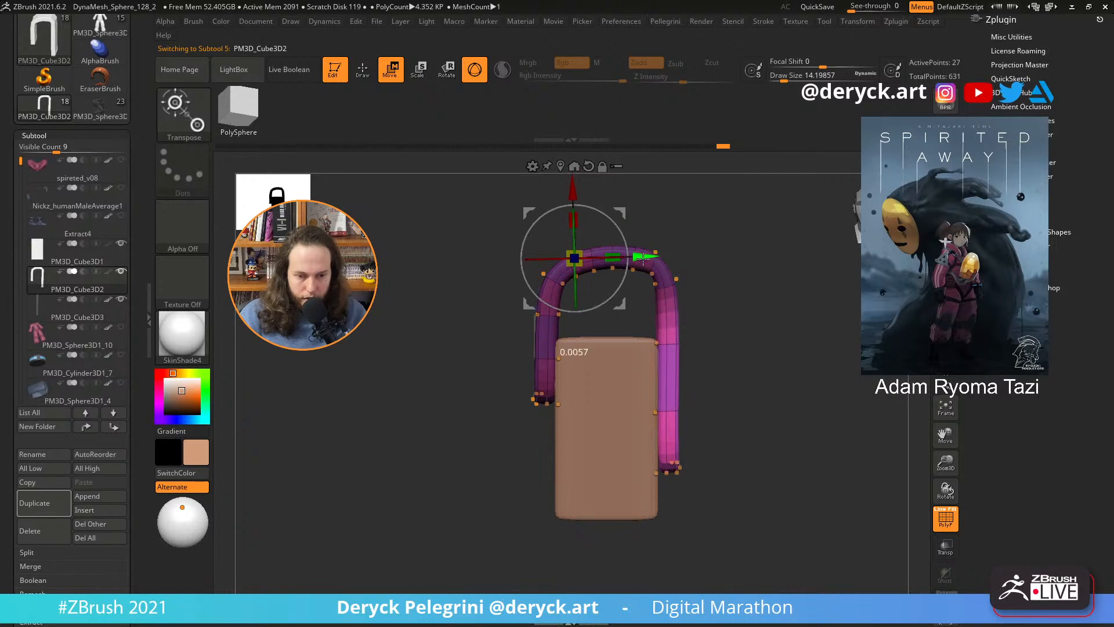
key("q")
mouse_move(709, 386)
left_mouse_down("ctrl")
mouse_move(723, 401)
mouse_move(714, 391)
mouse_move(721, 371)
mouse_move(777, 357)
left_mouse_up("ctrl")
key("shift+f")
mouse_move(756, 368)
left_mouse_down()
mouse_move(775, 371)
mouse_move(760, 378)
left_mouse_up()
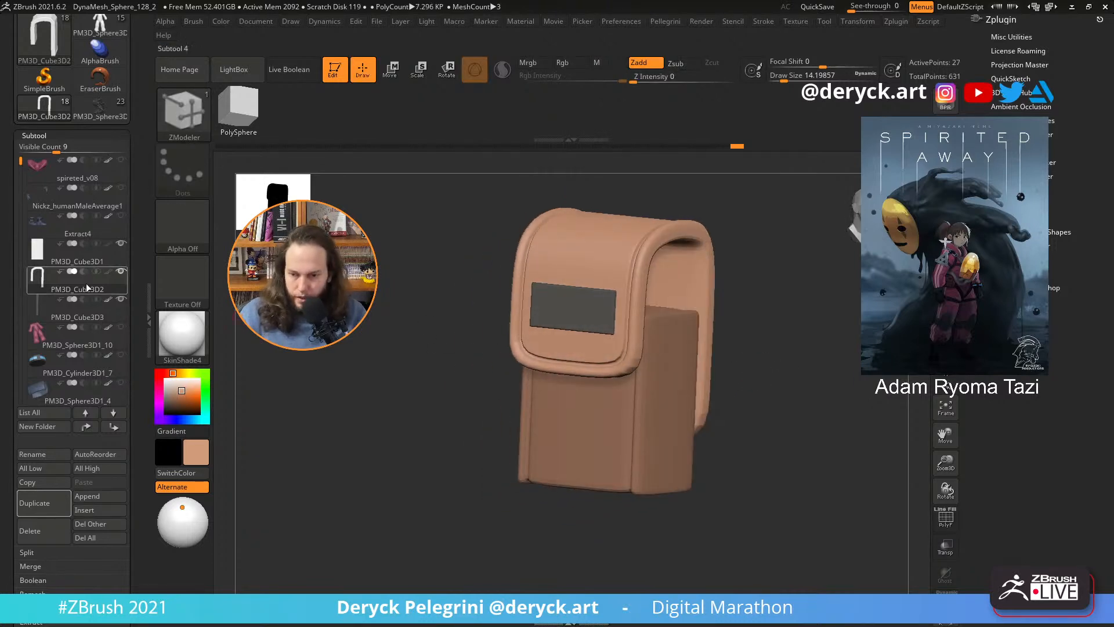
- Merge the pouch body subtool PM3D_Cube3D1 with the flap subtool PM3D_Cube3D2 below it
left_click(33, 250)
left_click_drag(15, 355, 14, 432)
left_click(32, 459)
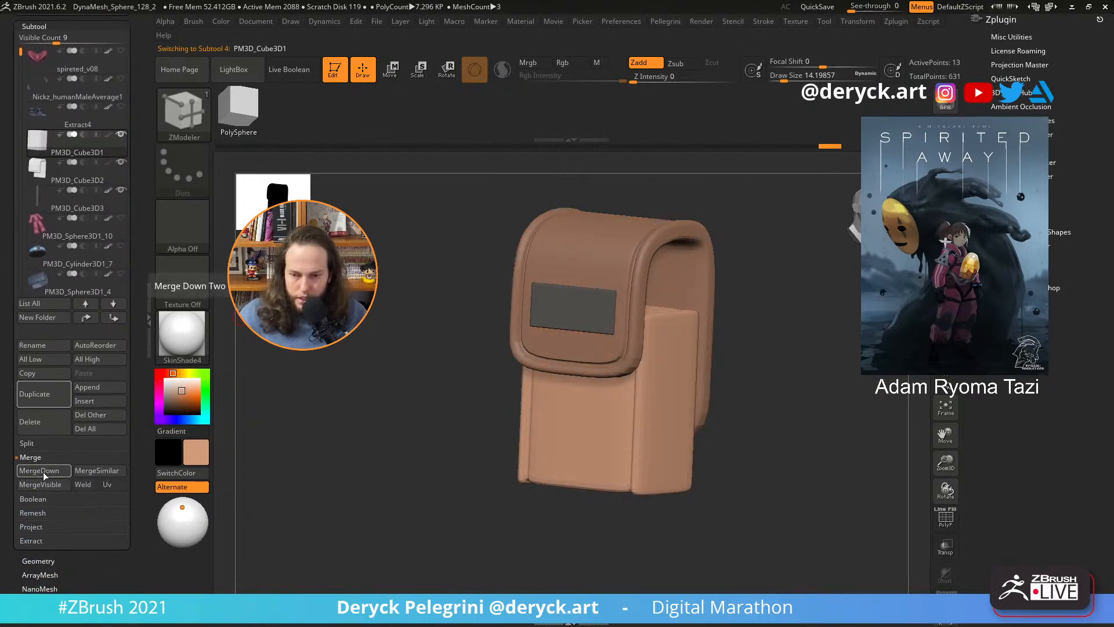
left_click(43, 471)
left_click(123, 497)
mouse_move(400, 397)
left_mouse_down()
mouse_move(408, 391)
mouse_move(396, 396)
left_mouse_up()
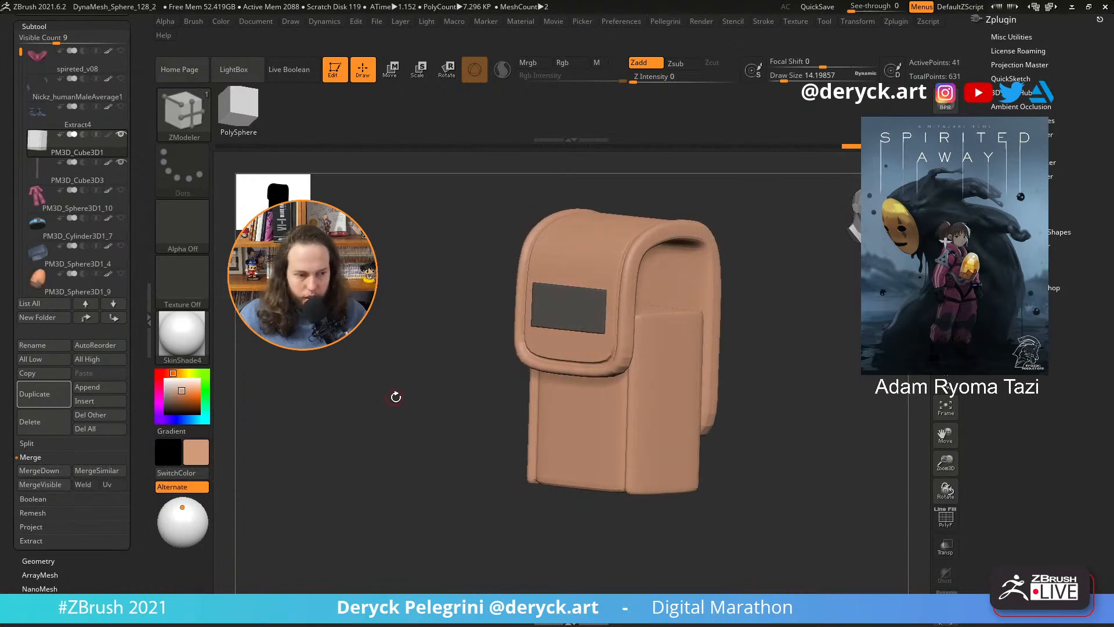
- Choose a darker leather brown for the merged pouch and fill the subtool with it
left_click(181, 395)
left_click(172, 395)
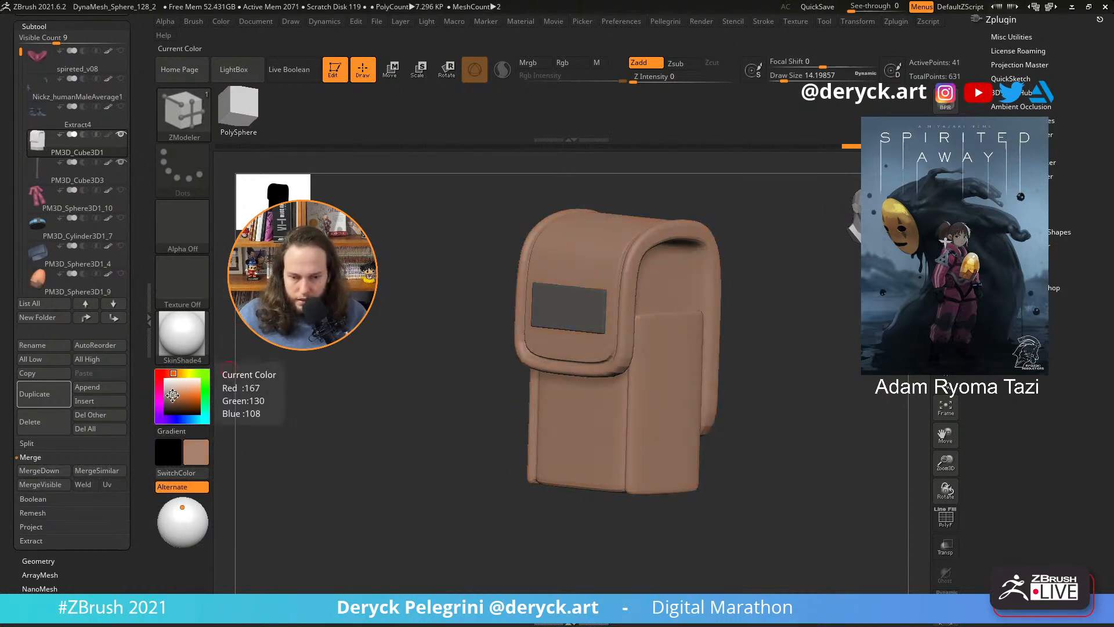
left_click(175, 397)
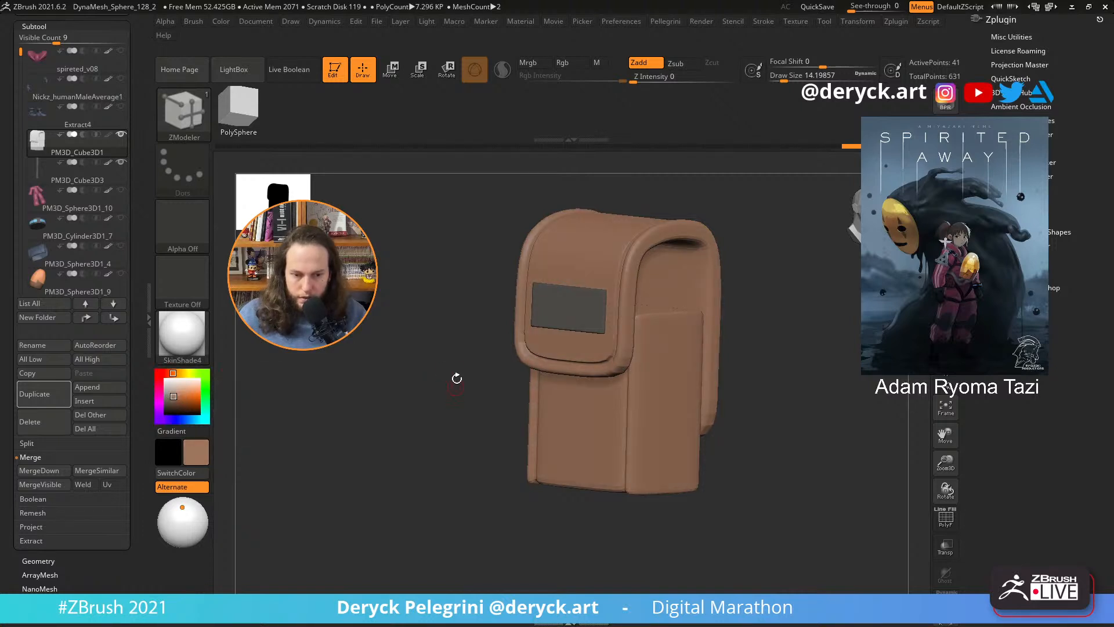
left_click_drag(455, 378, 413, 355)
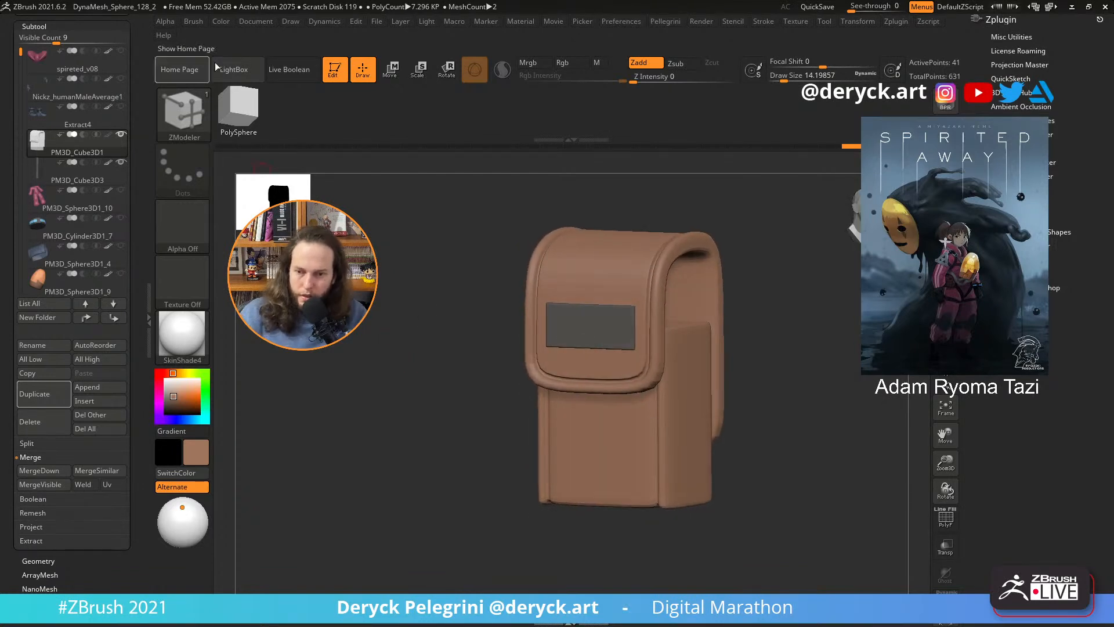
left_click(220, 21)
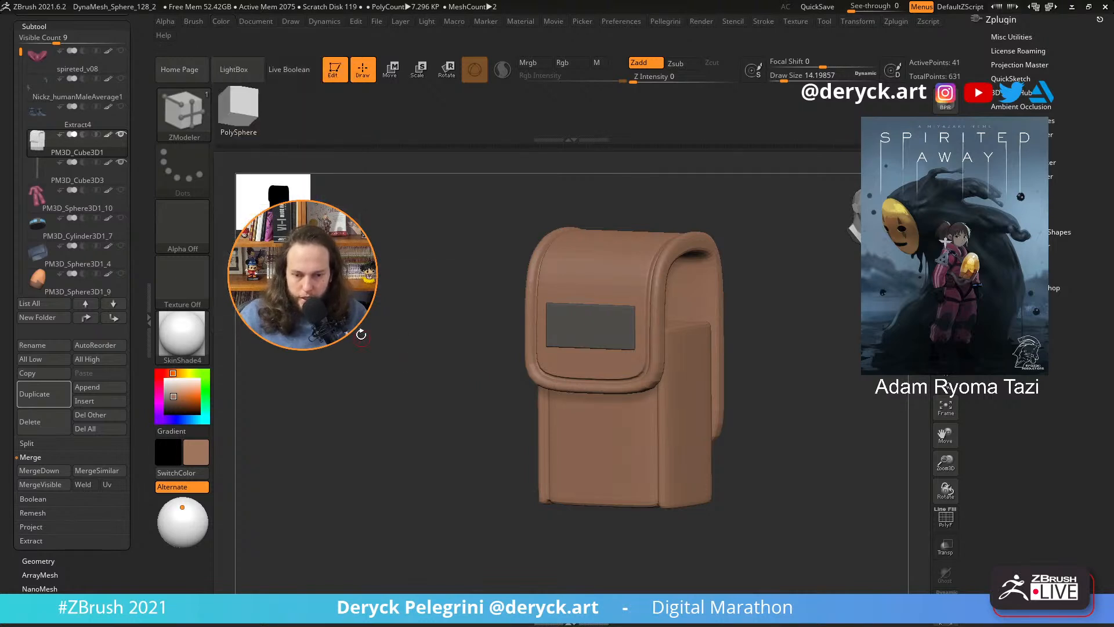
- Merge the label plate subtool PM3D_Cube3D3 into the pouch and check the combined mesh
left_click(41, 167)
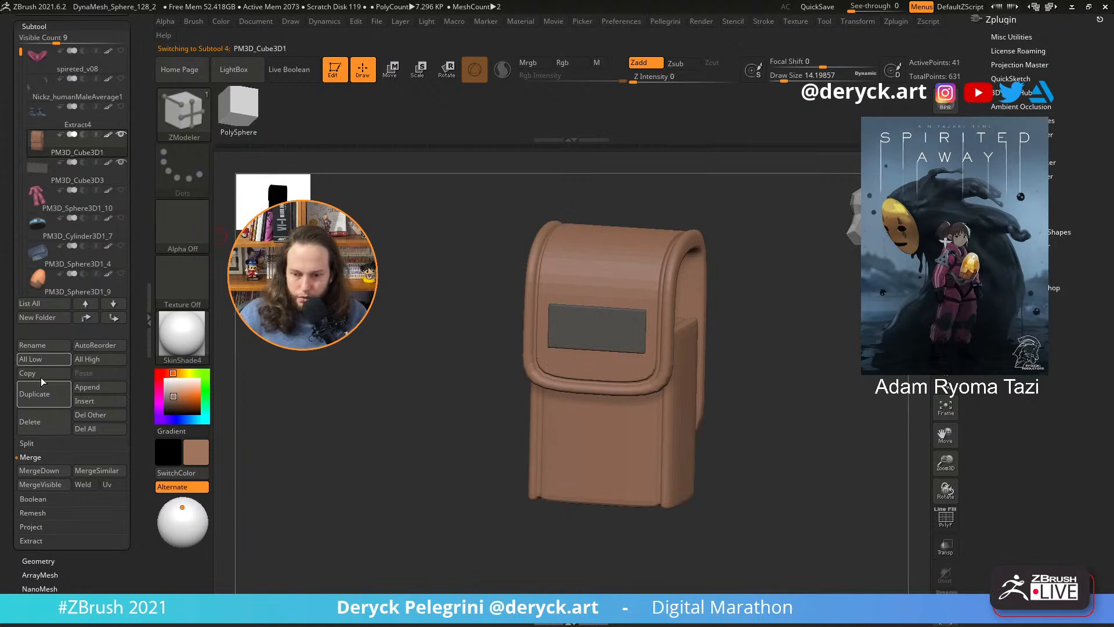
left_click(39, 470)
left_click(125, 496)
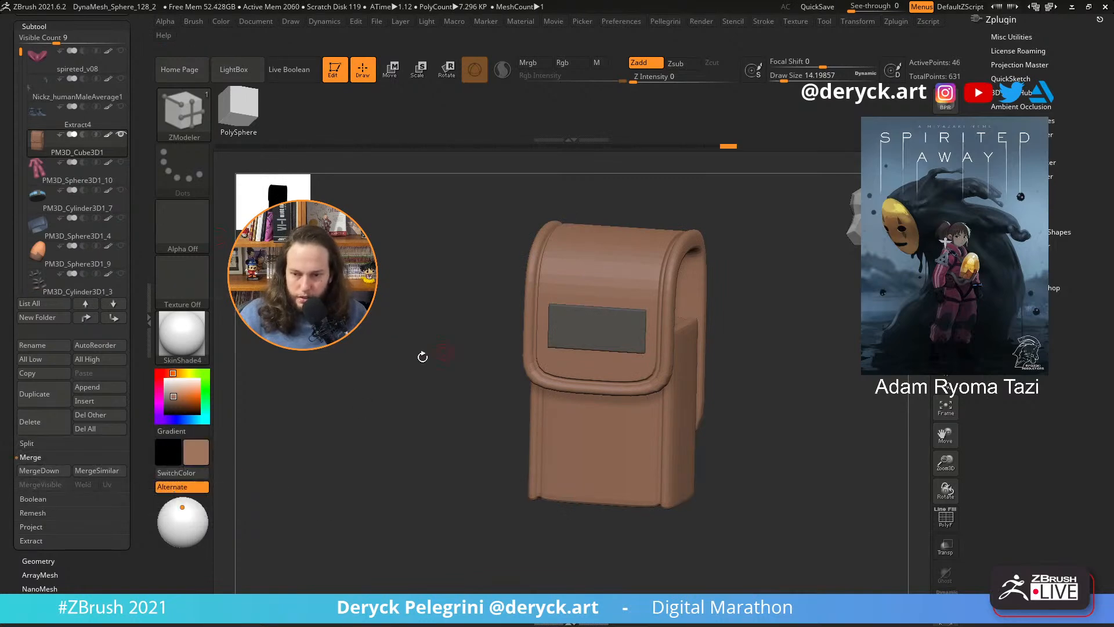
left_click_drag(382, 381, 379, 321)
key("shift+f")
key("shift+f")
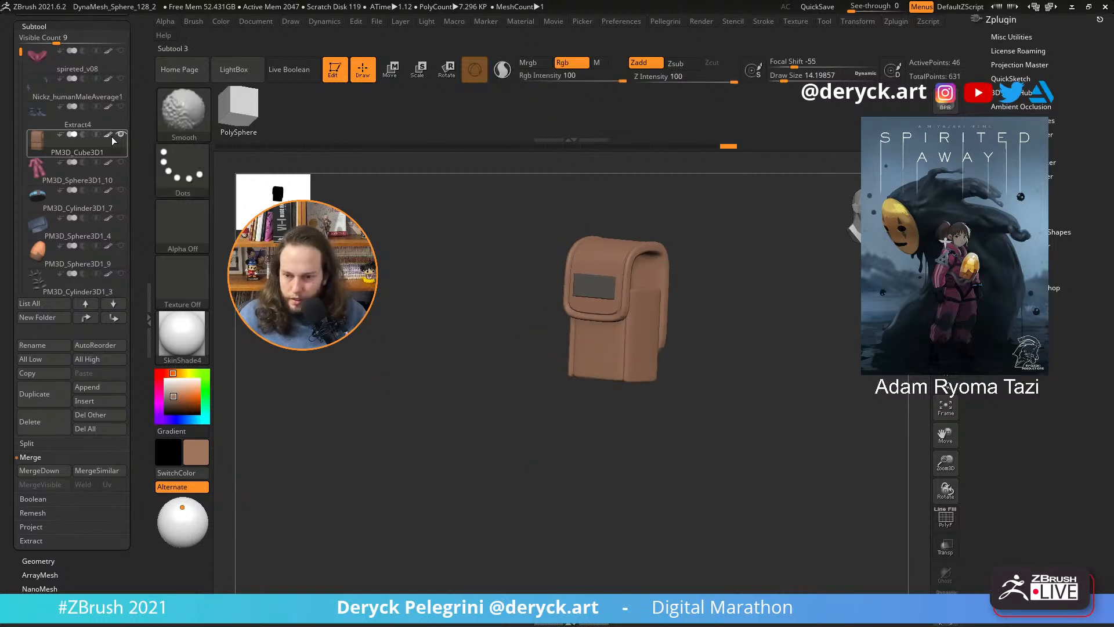
- Show all the character's subtools together with the pouch and open the Preview AO settings
left_click(121, 161)
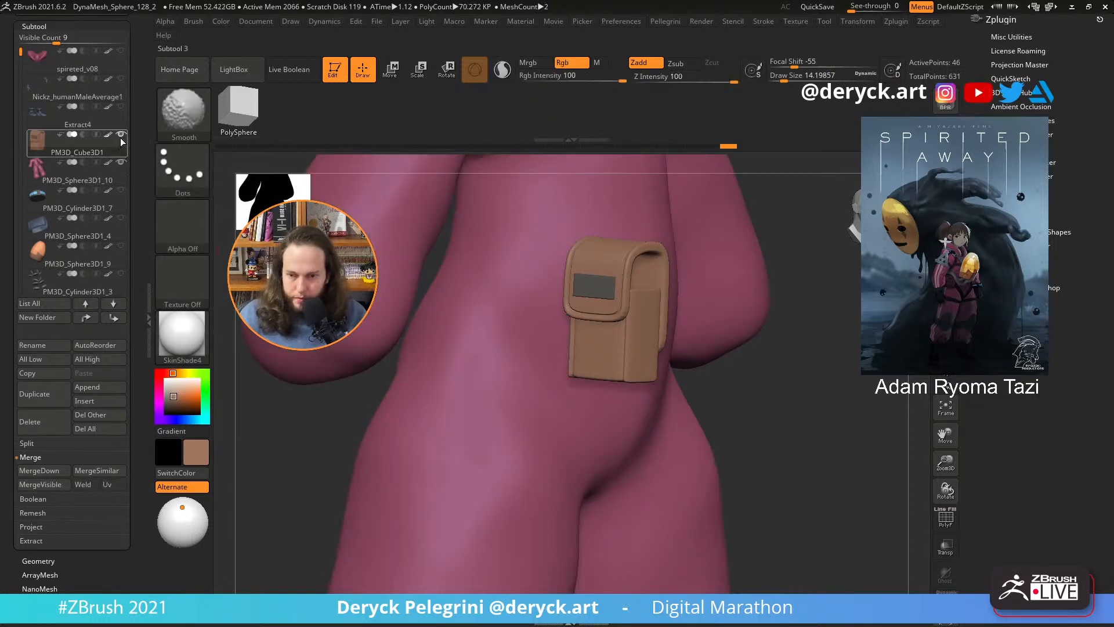
left_click(120, 134, "shift")
left_click_drag(815, 415, 792, 427)
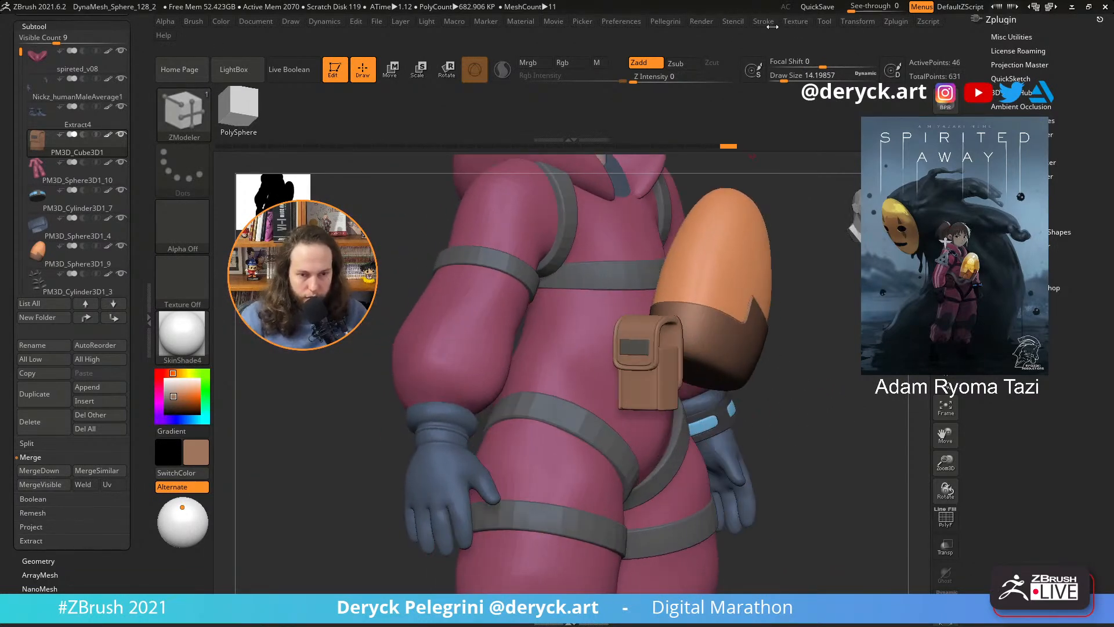
left_click(699, 22)
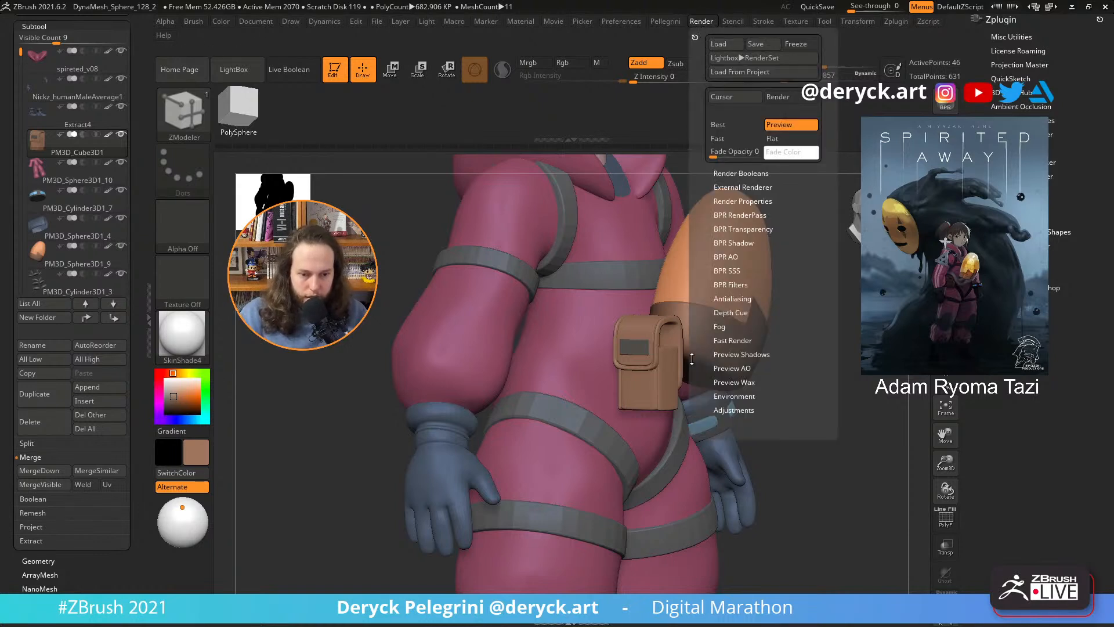
left_click(727, 367)
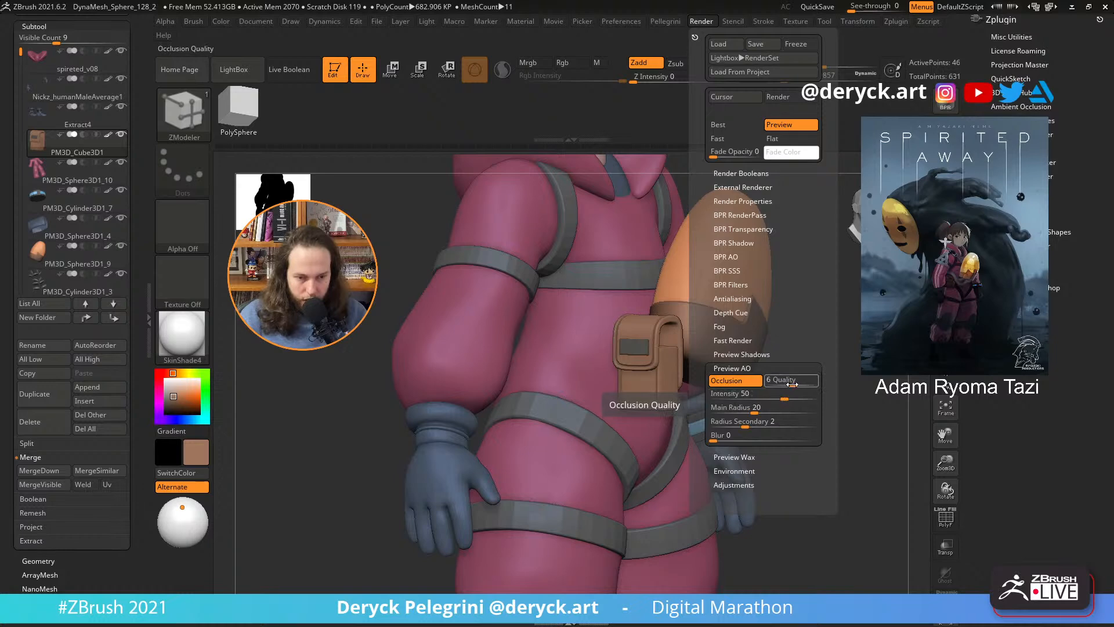
left_click_drag(858, 406, 805, 442)
- Try scaling the pouch narrower across its width in front view and undo it
key("e")
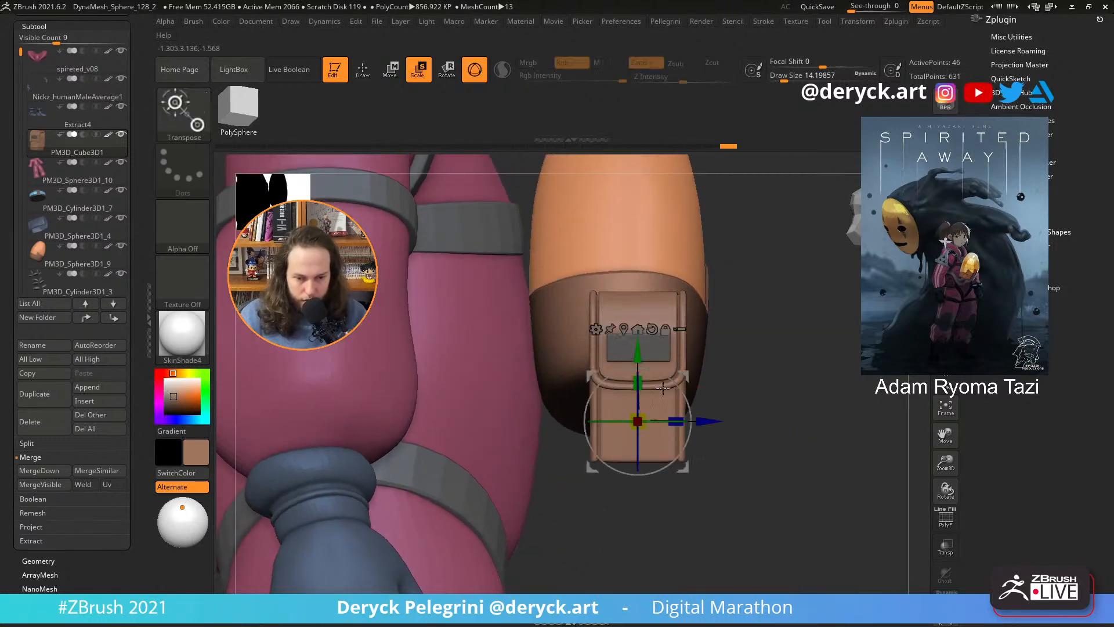
left_click_drag(677, 422, 670, 425)
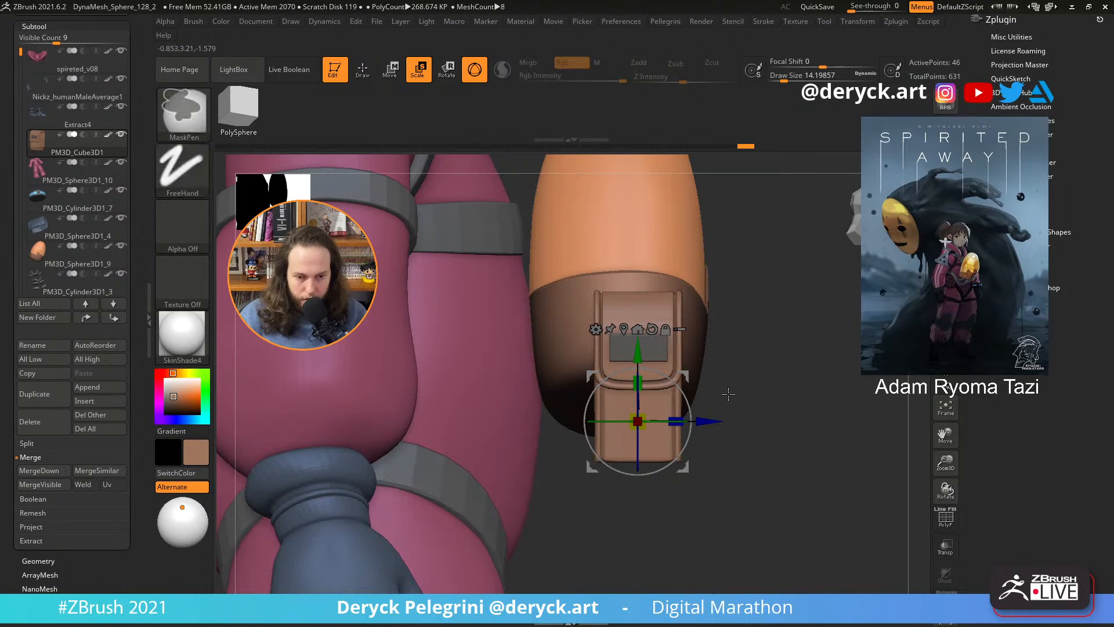
key("ctrl+z")
key("q")
left_click_drag(741, 403, 745, 427, "alt")
- Isolate the label plate, try masking it within the pouch, and clear the mask with the whole pouch shown
left_click(628, 337, "ctrl+shift")
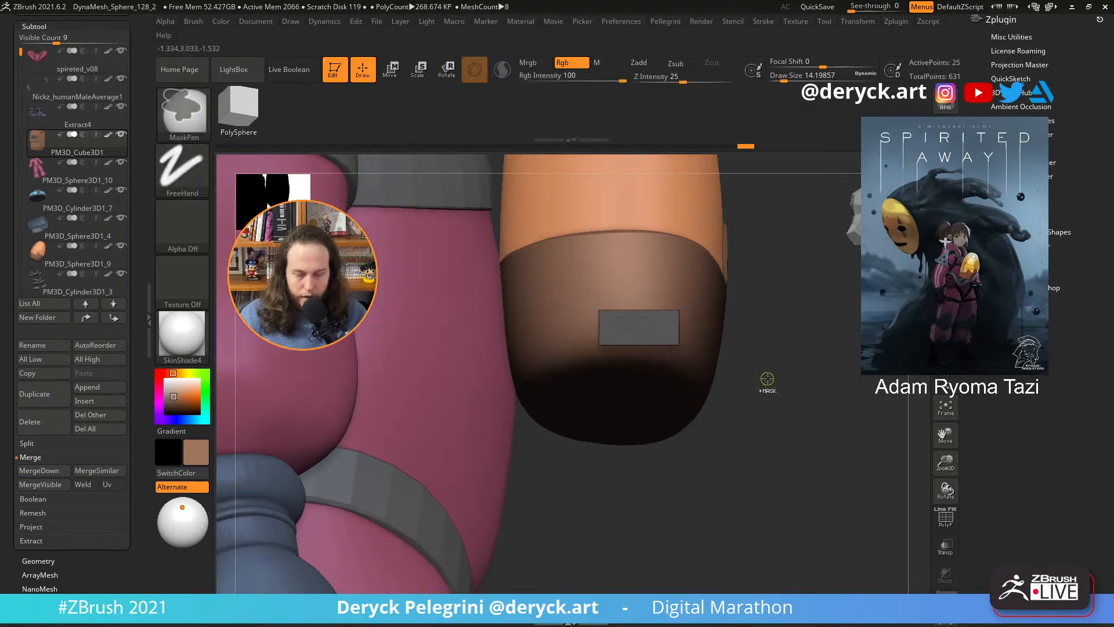
left_click(768, 382, "ctrl")
left_click(775, 383, "ctrl+shift")
left_click(775, 383, "ctrl")
key("ctrl")
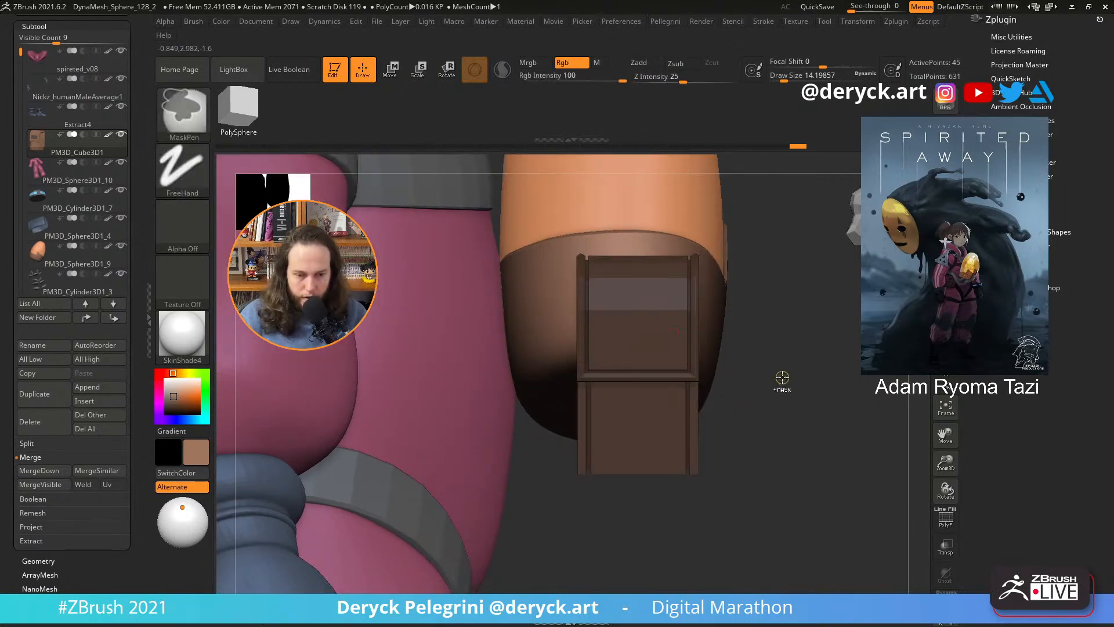
left_click_drag(782, 378, 791, 414, "ctrl")
left_click(783, 398, "ctrl+shift")
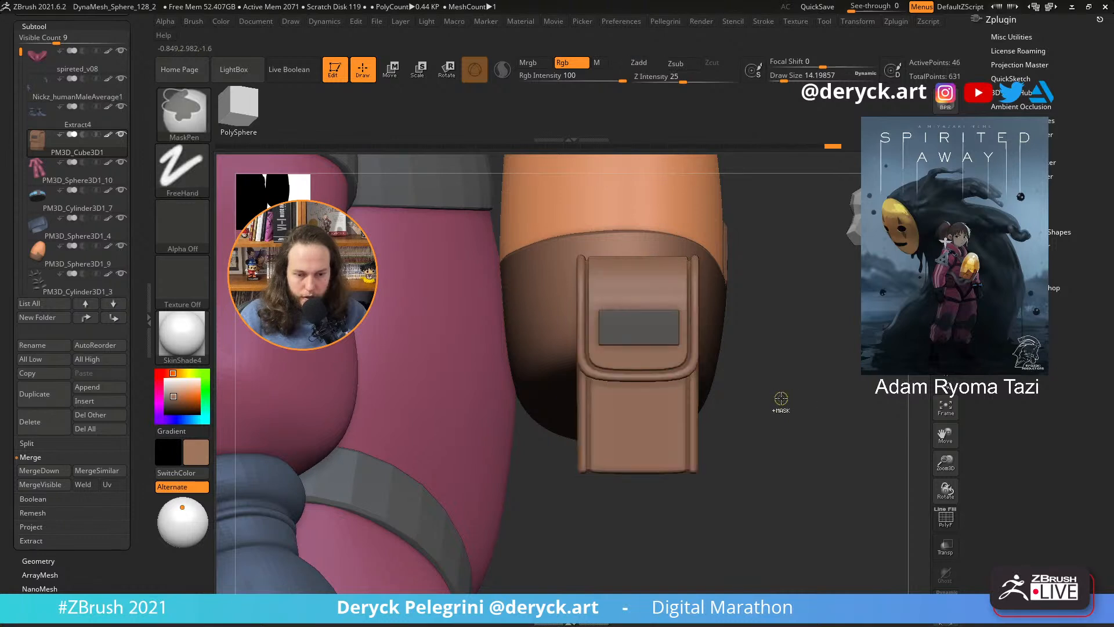
- Mask only the label plate, try narrowing the pouch around it, undo the scaling and clear the mask
left_click(621, 318, "ctrl+shift")
left_click(790, 384, "ctrl")
left_click(783, 381, "ctrl+shift")
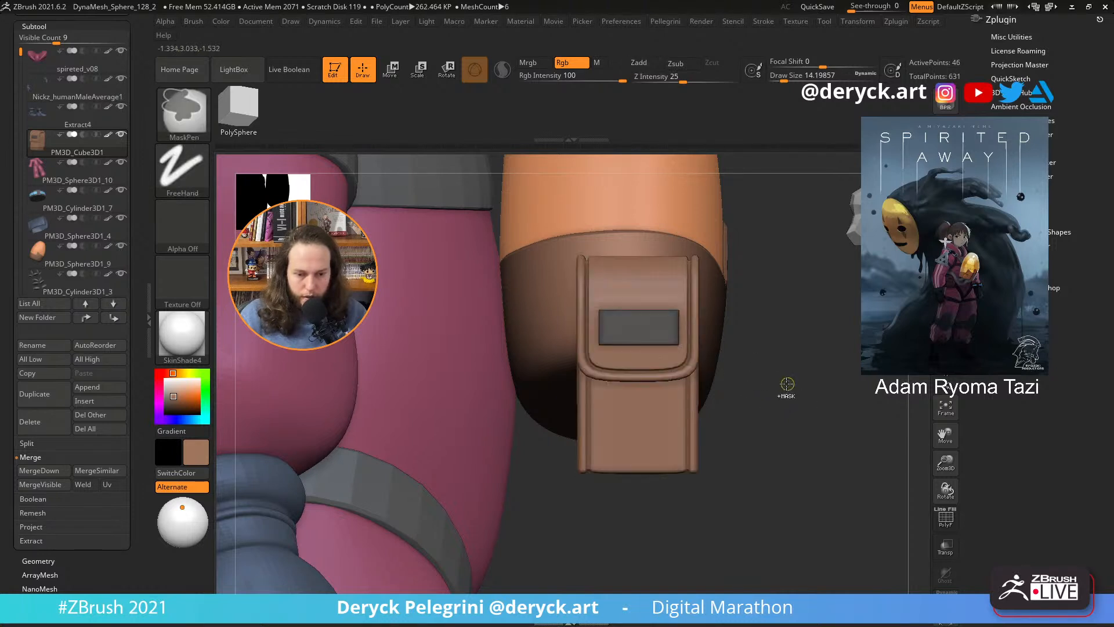
left_click(785, 382, "ctrl")
key("w")
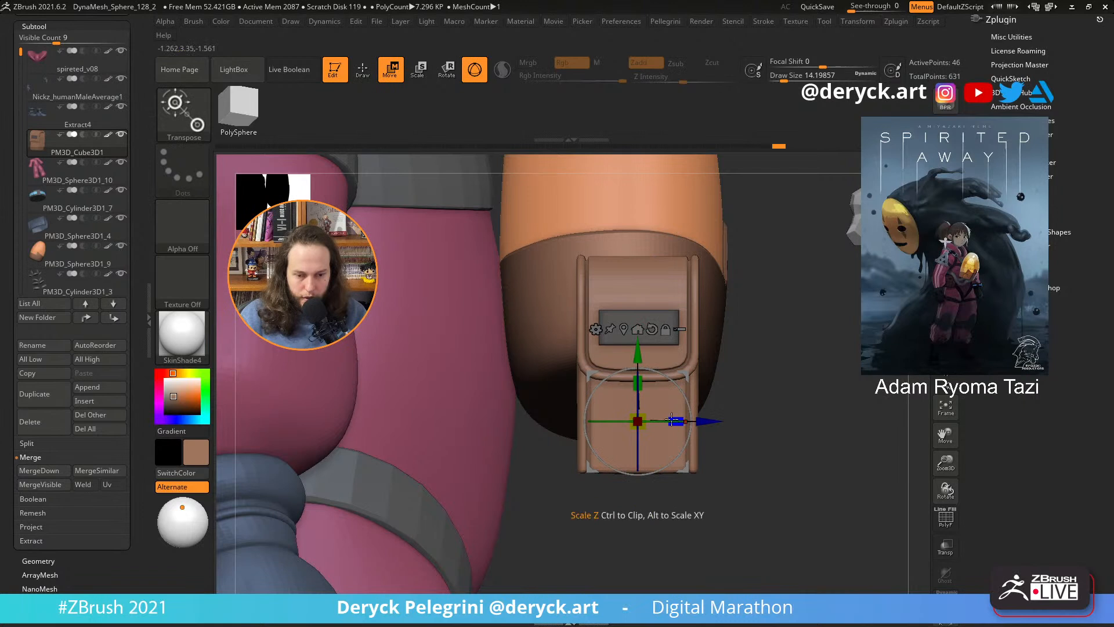
left_click_drag(675, 421, 667, 421)
key("ctrl+z")
left_click(755, 391, "ctrl")
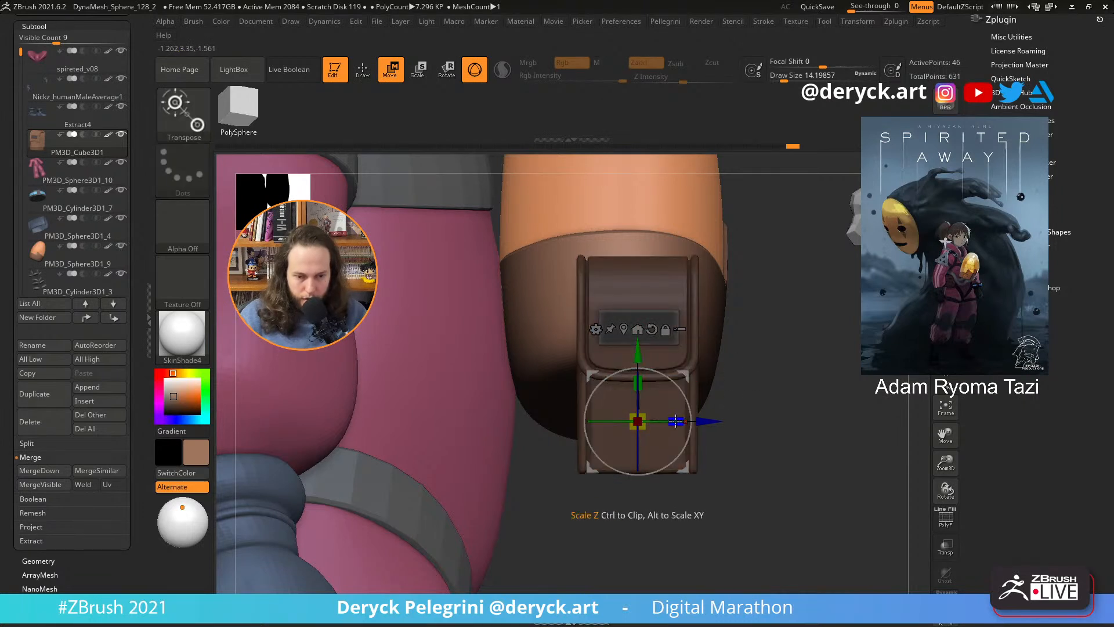
key("q")
left_click_drag(740, 389, 751, 400, "ctrl")
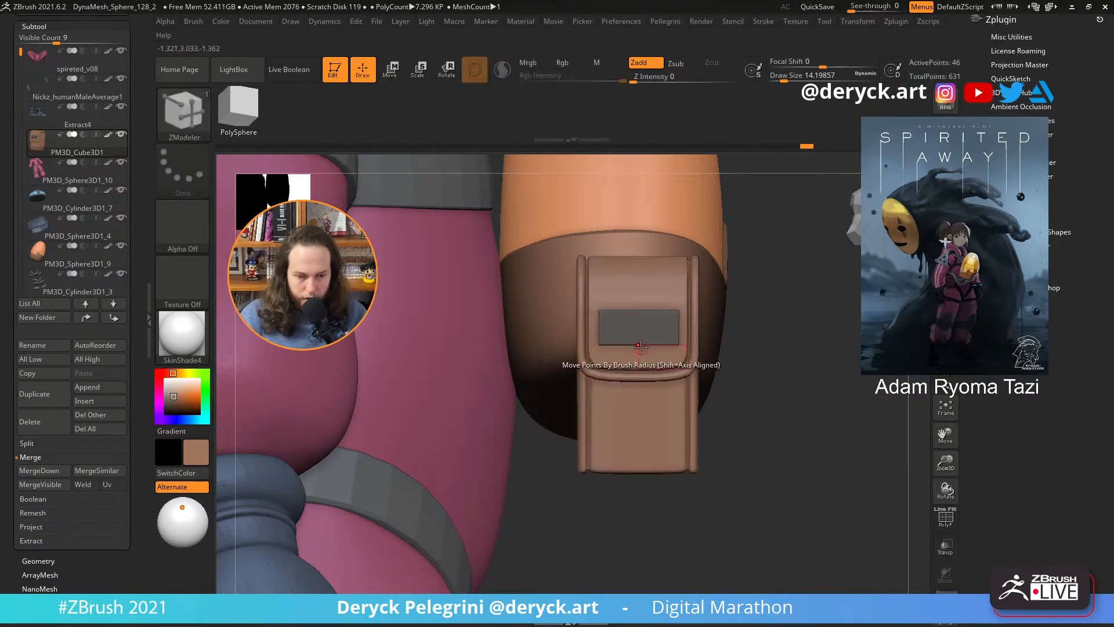
- Mask the pouch except for its label plate, centre the gizmo on the plate, and show the wireframe
left_click(643, 331, "ctrl+shift")
left_click(768, 386, "ctrl")
left_click(767, 382, "ctrl+shift")
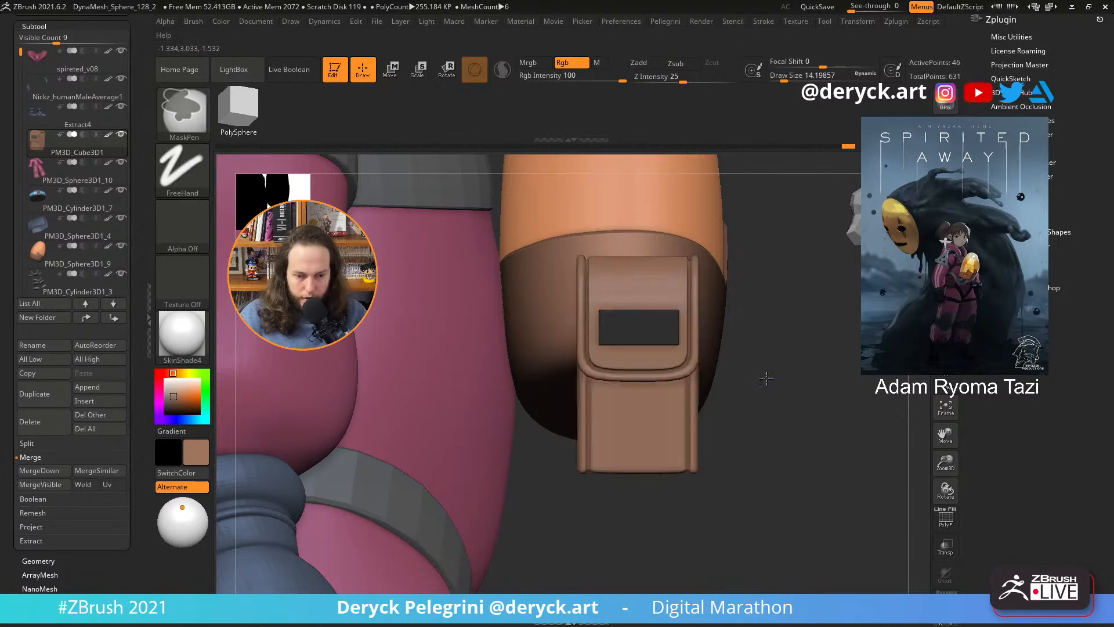
left_click(765, 379, "ctrl")
key("e")
left_click(623, 329)
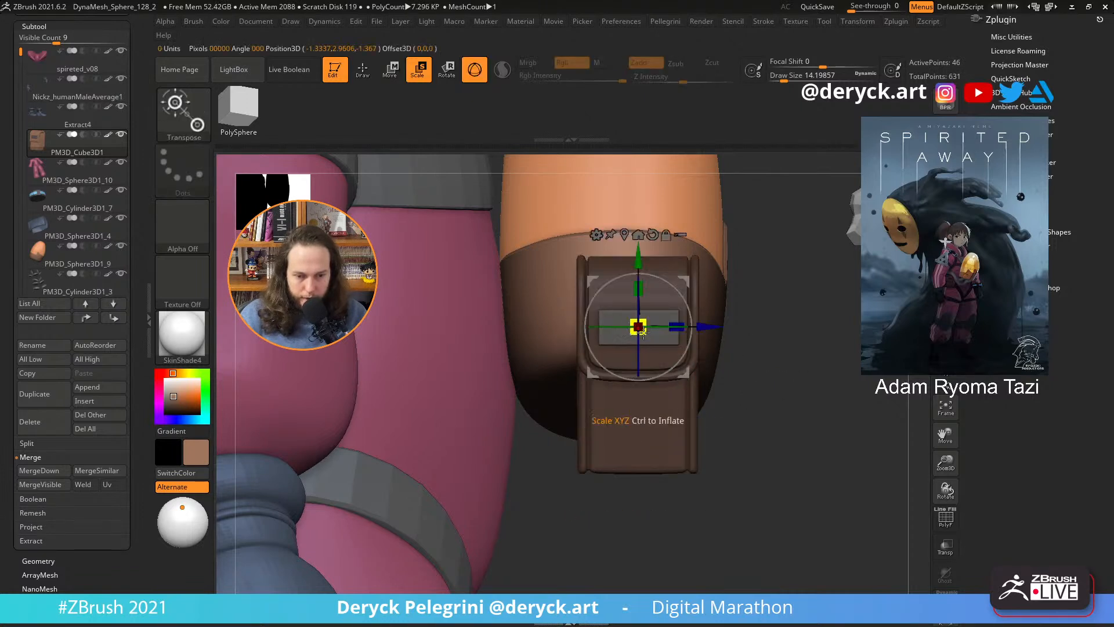
left_click_drag(794, 371, 500, 351)
key("q")
key("shift+f")
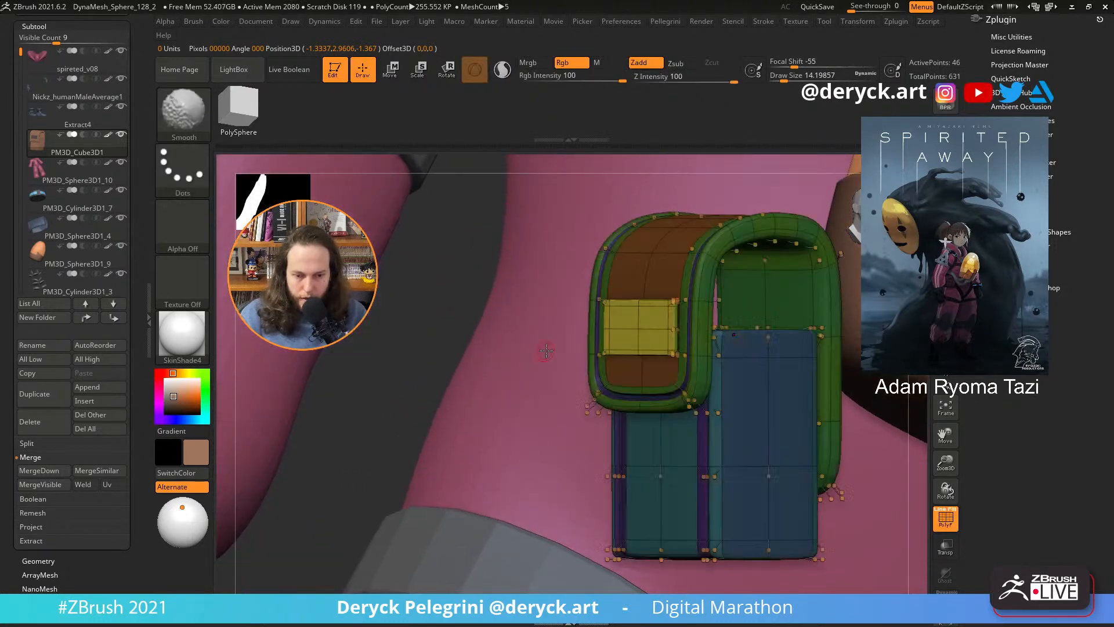
- Isolate the label plate, assign it a new polygroup, and unhide the pouch
left_click(638, 328, "ctrl+shift")
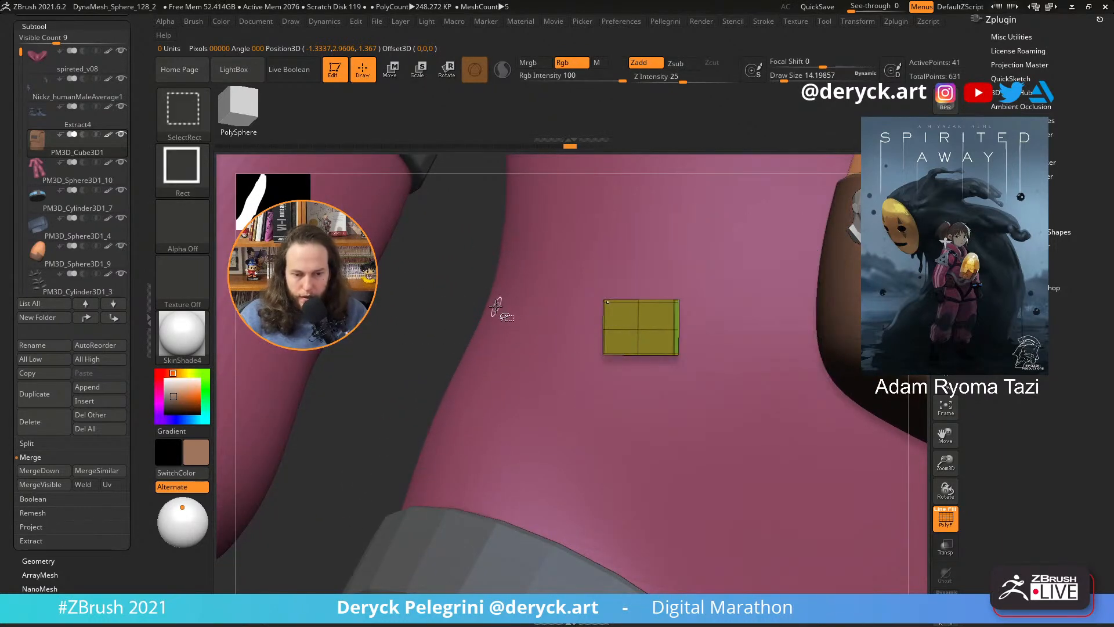
key("ctrl+w")
left_click(440, 308, "ctrl+shift")
- Isolate the label plate again, redo the mask so only the plate is editable, and face the pouch from the front
left_click(639, 342, "ctrl+shift")
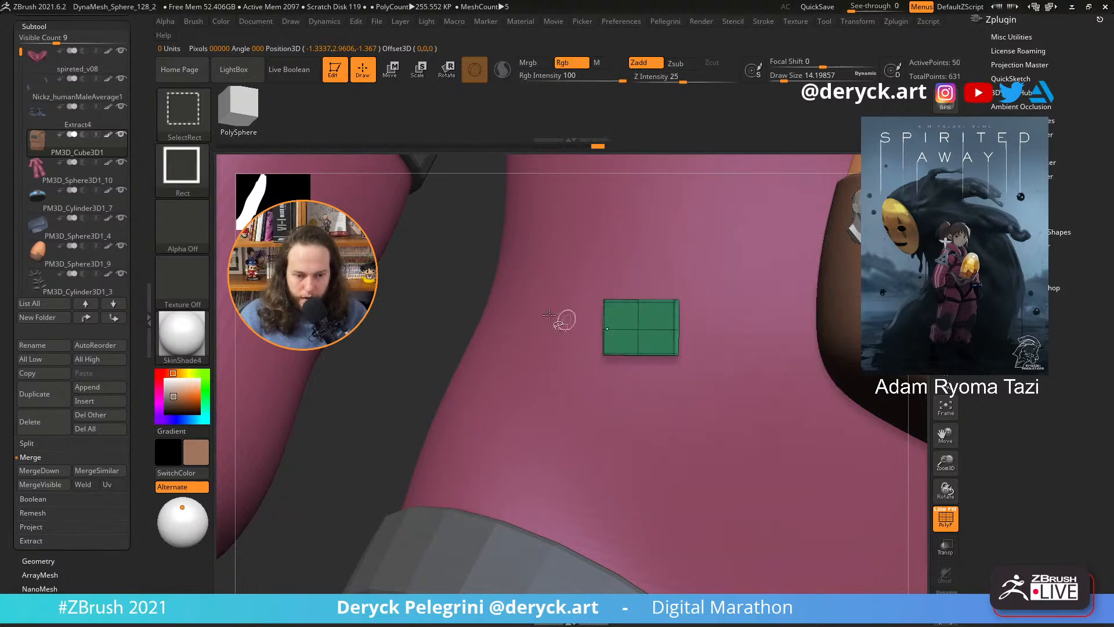
left_click(439, 292, "ctrl")
left_click(439, 292, "ctrl+shift")
left_click(424, 295, "ctrl")
left_click_drag(423, 296, 463, 314, "shift")
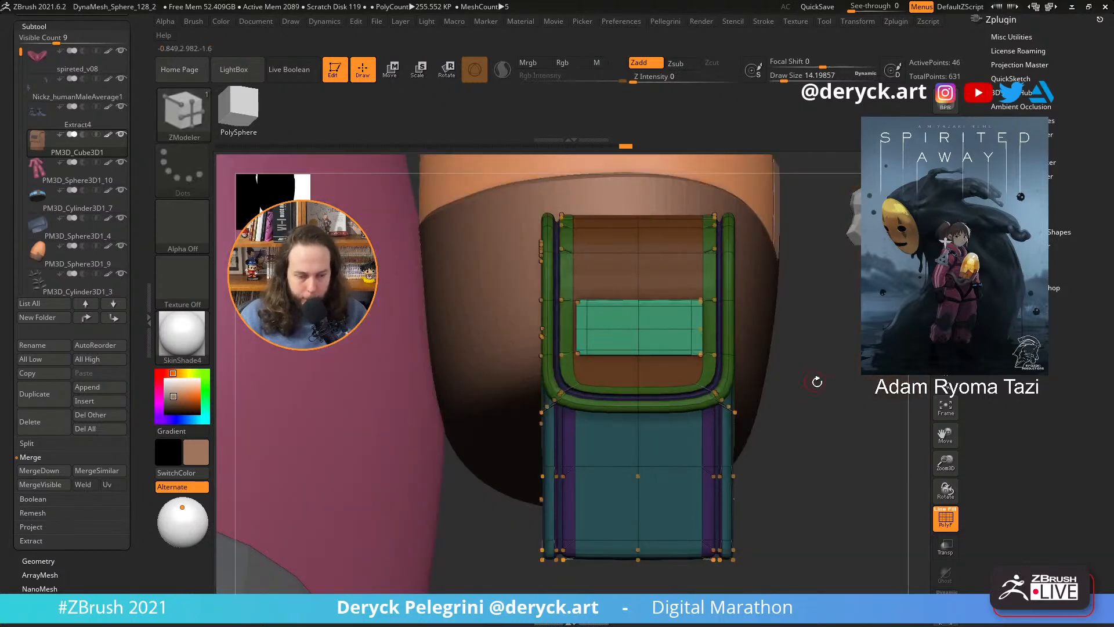
- Narrow the label plate to about 0.72 of its width, clear the mask, hide the wireframe and abort the auto-save
left_click_drag(817, 381, 775, 405, "alt")
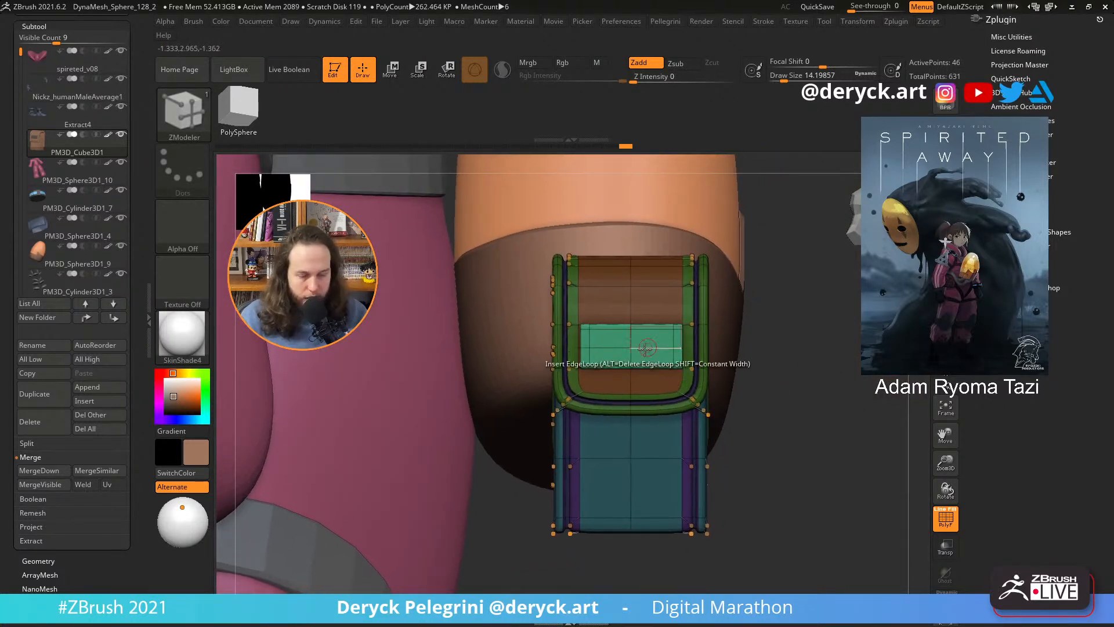
key("t")
key("e")
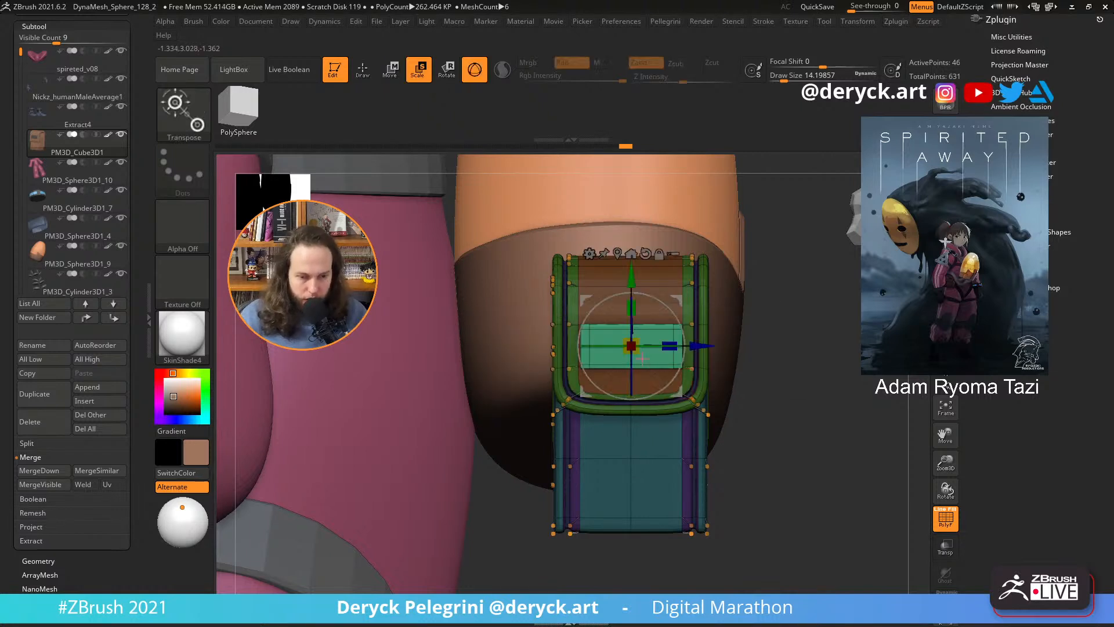
left_click_drag(682, 347, 661, 350)
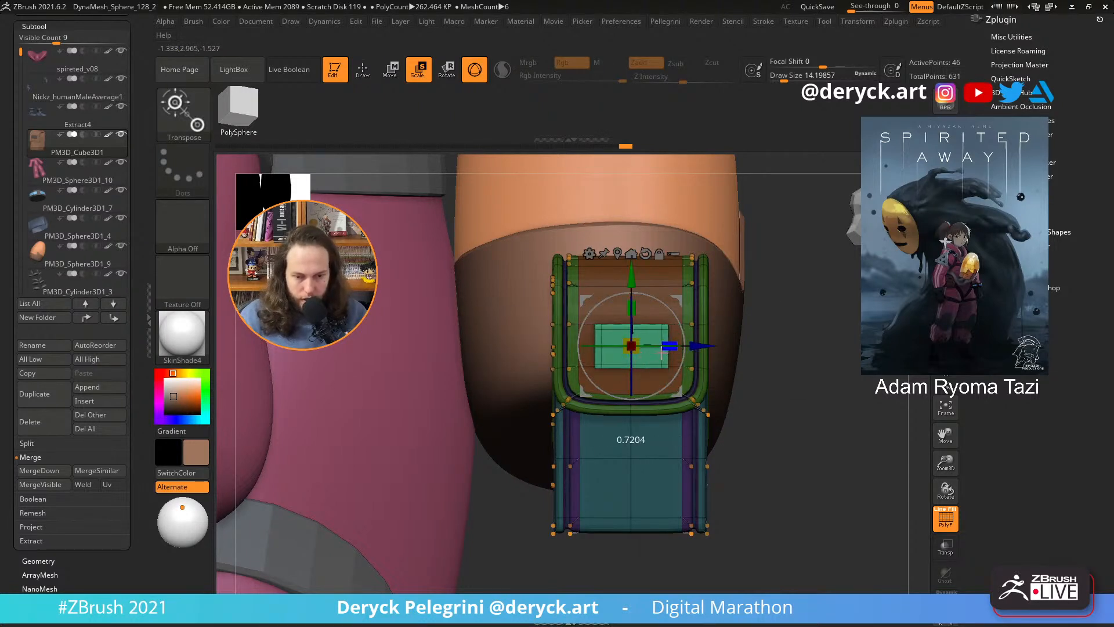
key("q")
mouse_move(774, 398)
left_mouse_down("ctrl")
mouse_move(786, 406)
mouse_move(745, 374)
mouse_move(682, 367)
mouse_move(709, 353)
left_mouse_up("ctrl")
key("shift+f")
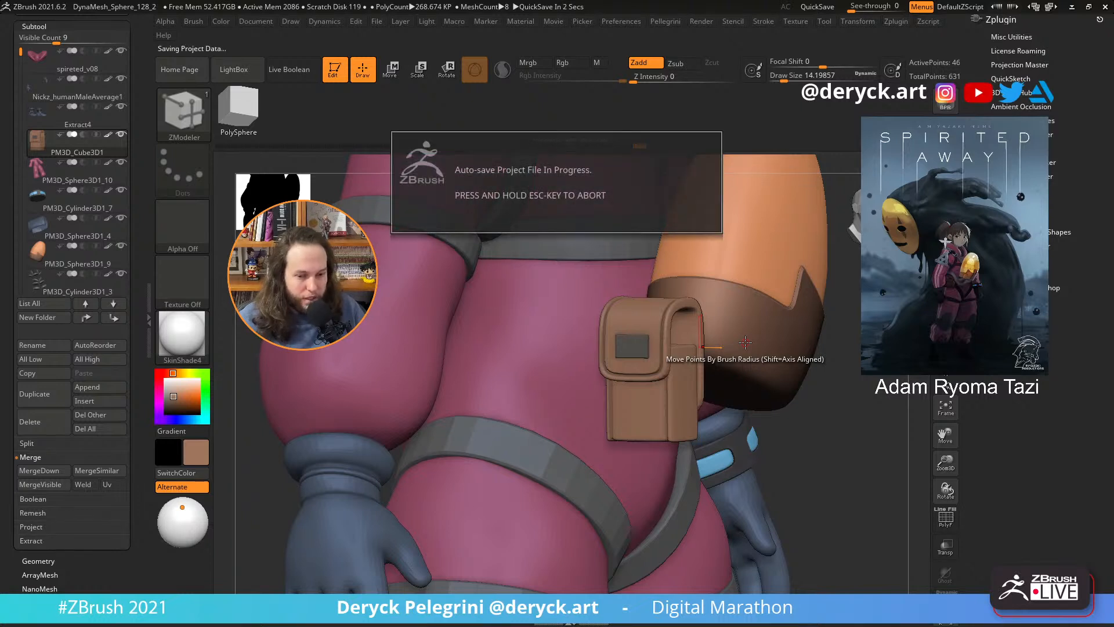
key("Escape")
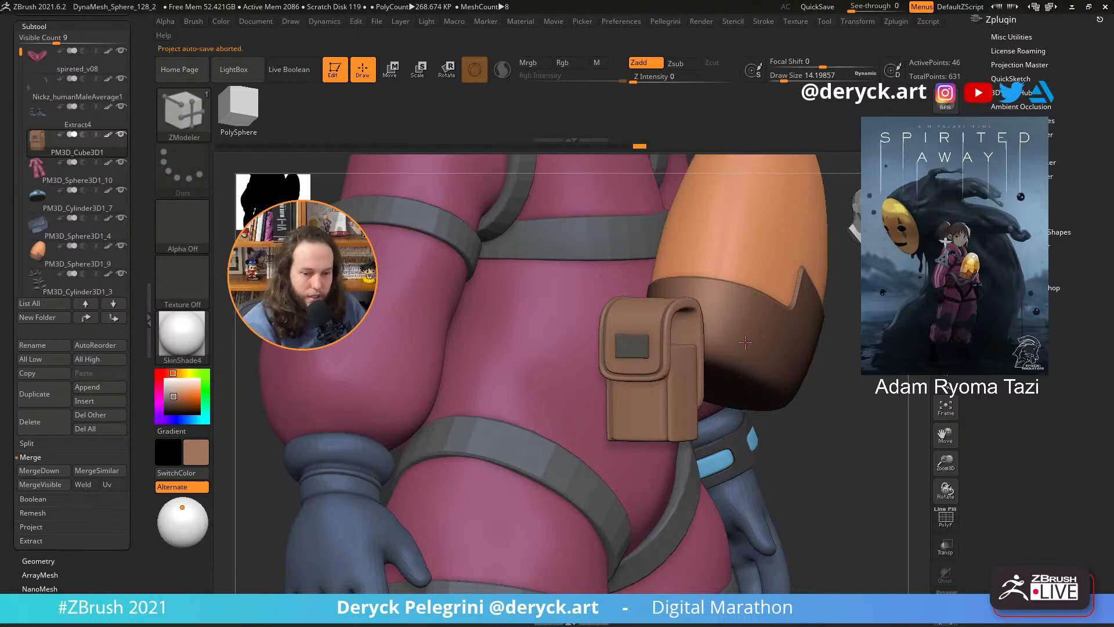
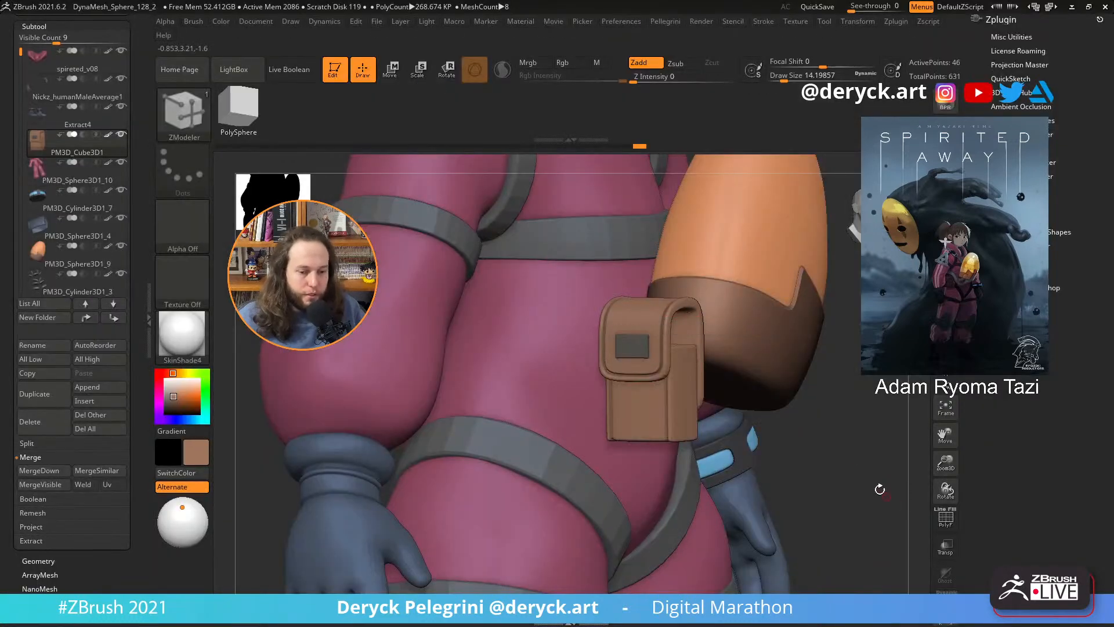
- Examine the pouch's side profile, flap and label plate from several angles against the character's hip
scroll(844, 451, "up", 3)
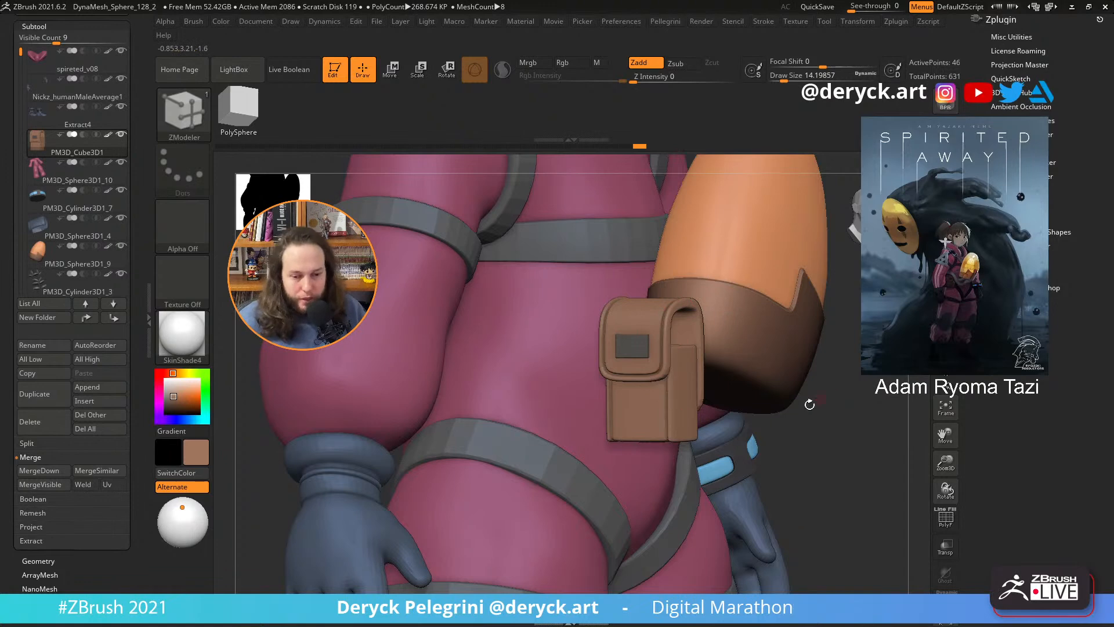
right_click_drag(811, 398, 671, 402)
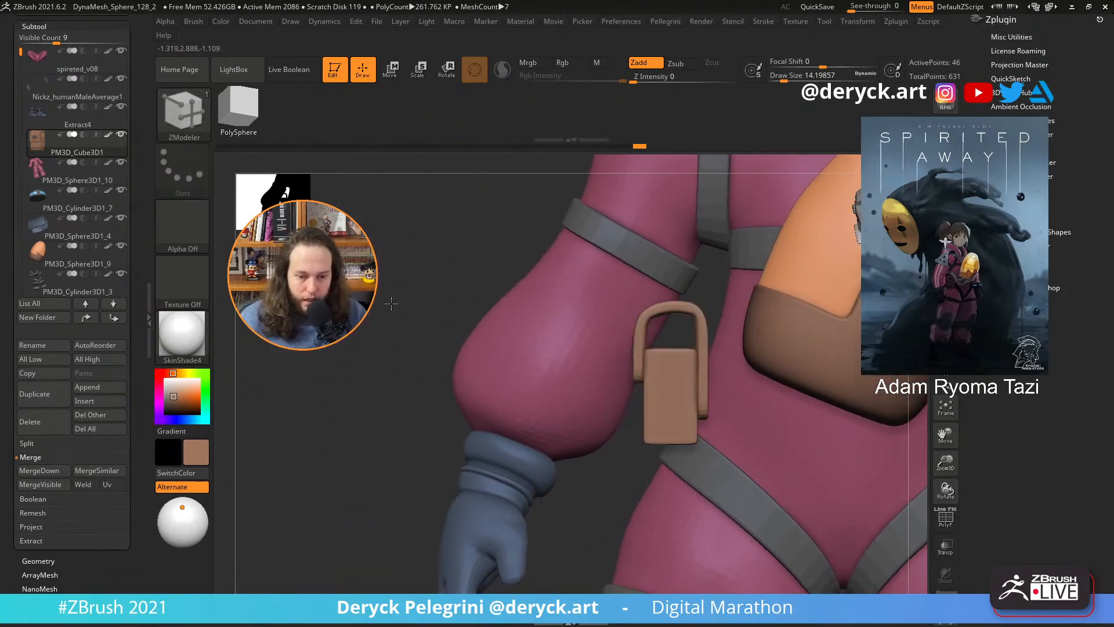
right_click_drag(390, 304, 464, 416, "ctrl")
left_click_drag(591, 553, 662, 484)
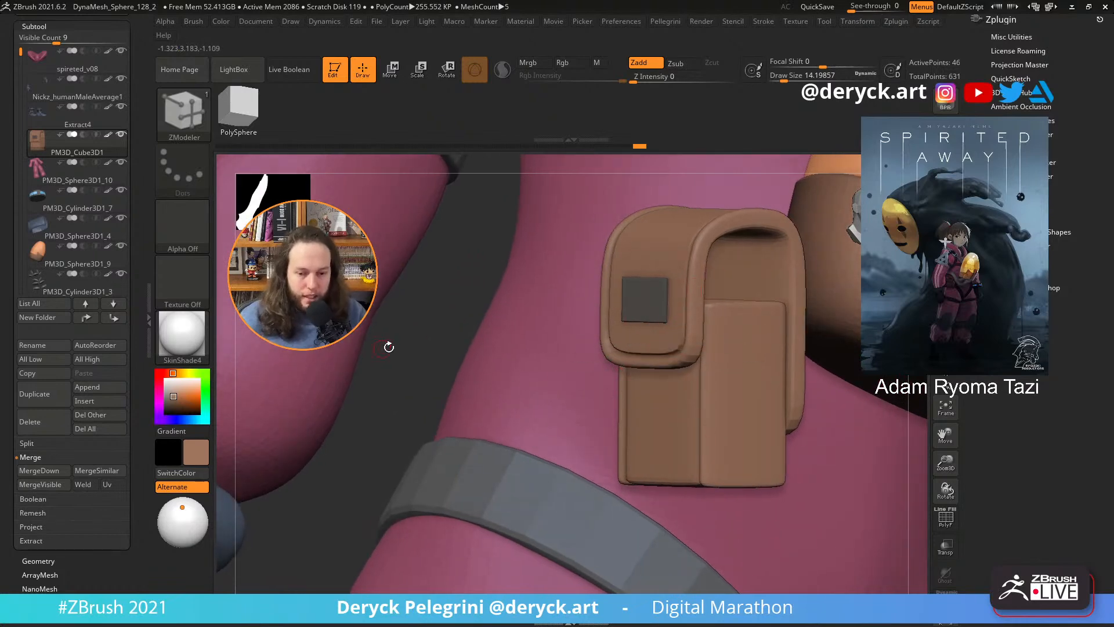
left_click_drag(388, 346, 464, 375)
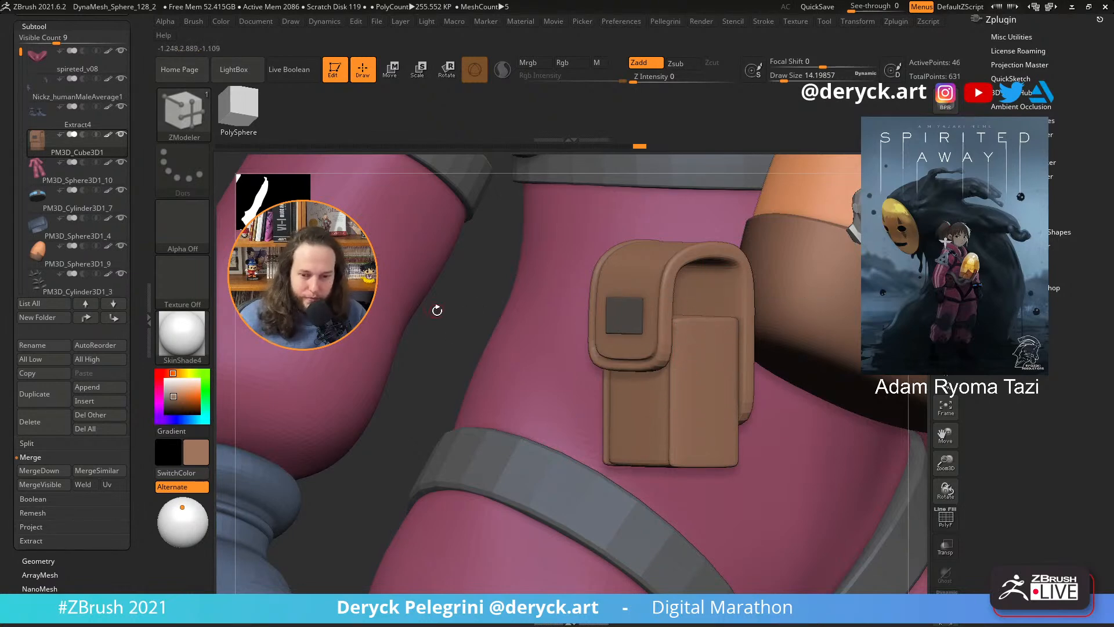
left_click_drag(438, 310, 620, 400)
left_click_drag(551, 442, 559, 447)
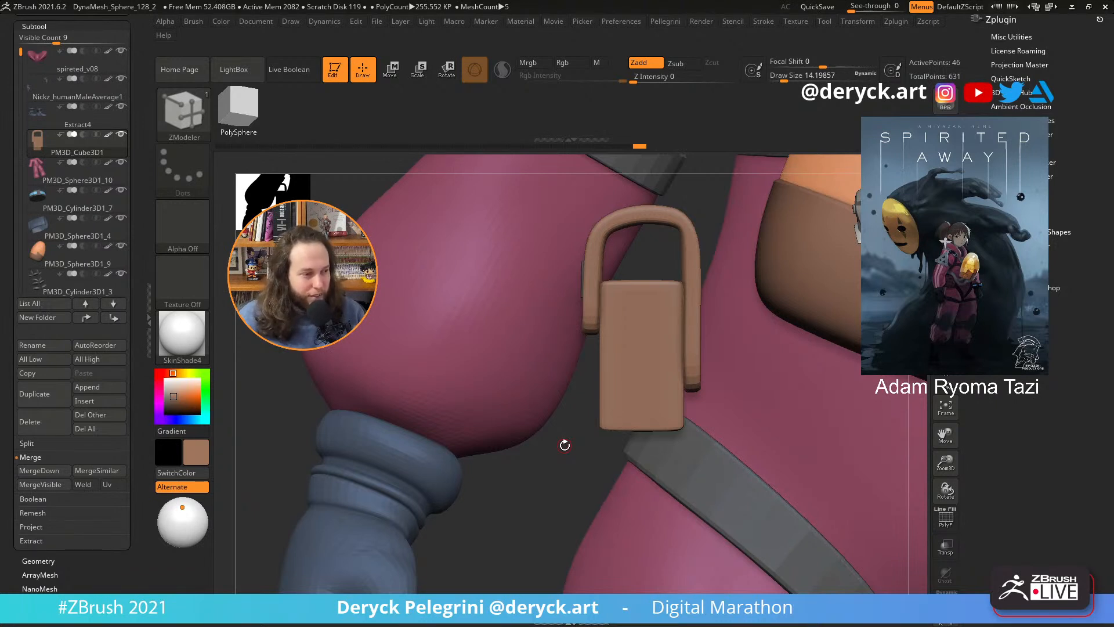
left_click_drag(573, 461, 783, 429)
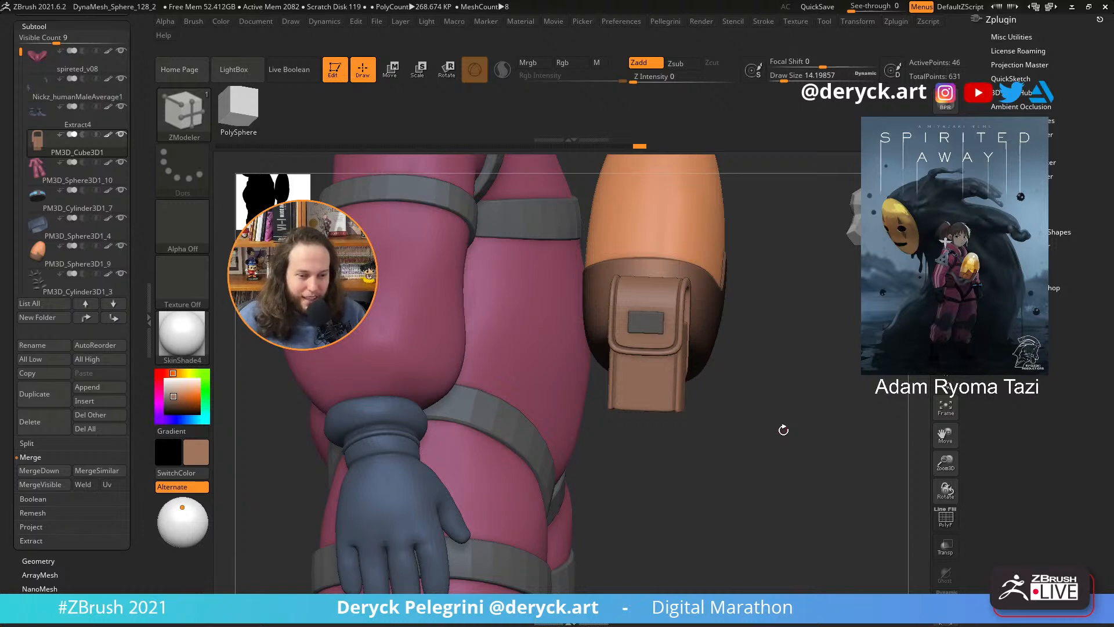
mouse_move(759, 434)
left_mouse_down()
mouse_move(719, 430)
mouse_move(783, 438)
mouse_move(752, 431)
mouse_move(764, 428)
left_mouse_up()
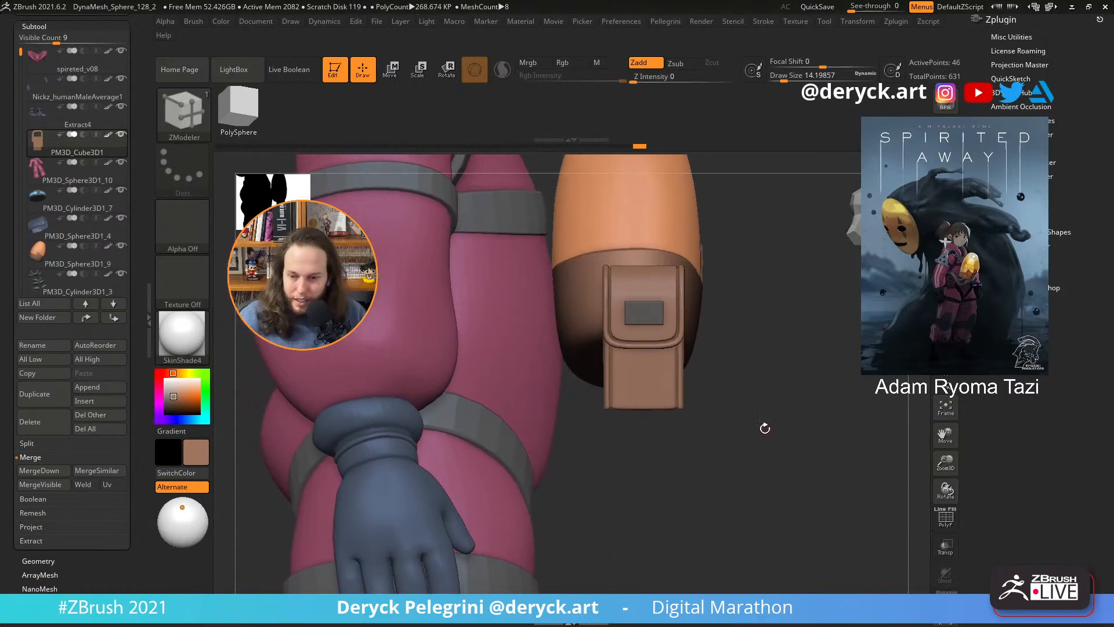
left_click_drag(834, 430, 799, 414)
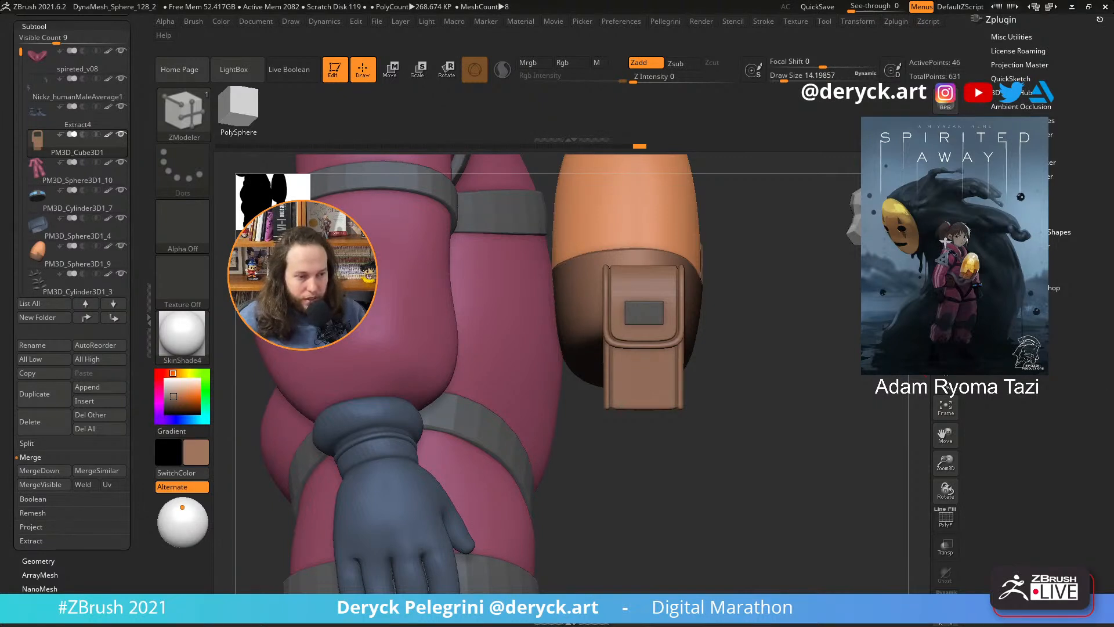
- Try duplicating the pouch into a row of three and shifting the row, and undo the move and the copies
key("w")
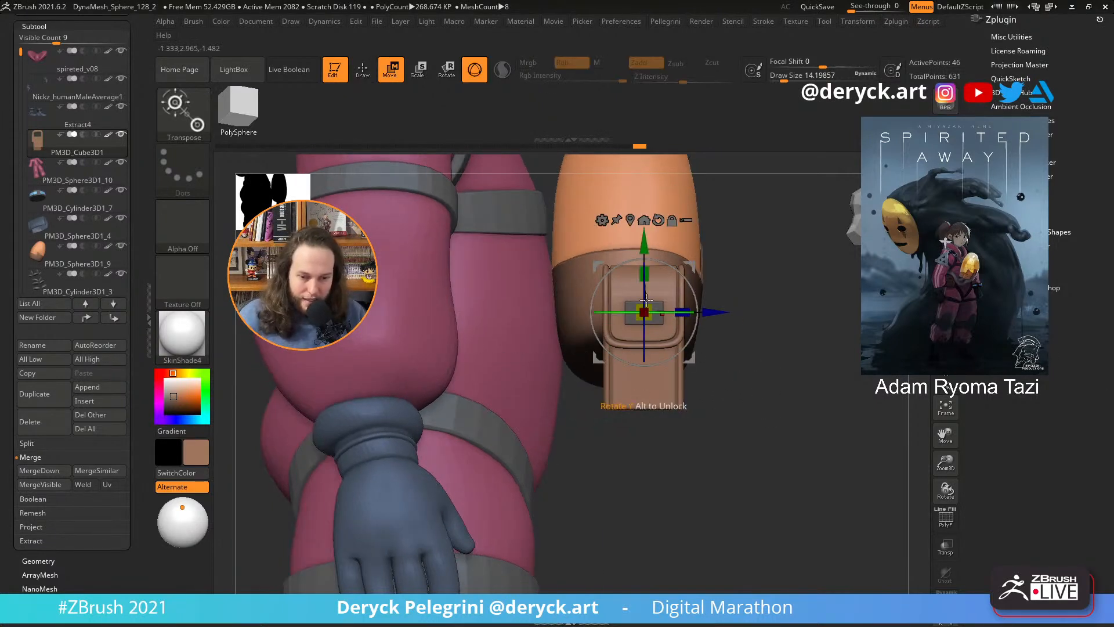
left_click_drag(717, 312, 557, 315, "ctrl")
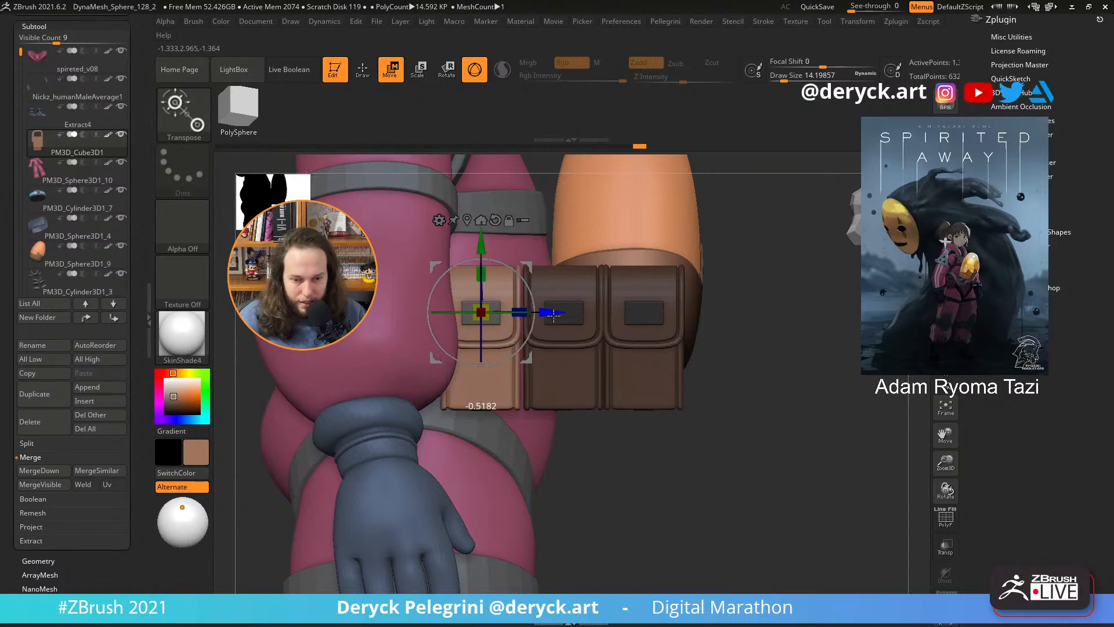
key("q")
left_click_drag(733, 353, 604, 370, "ctrl")
left_click_drag(251, 268, 386, 338, "alt")
key("w")
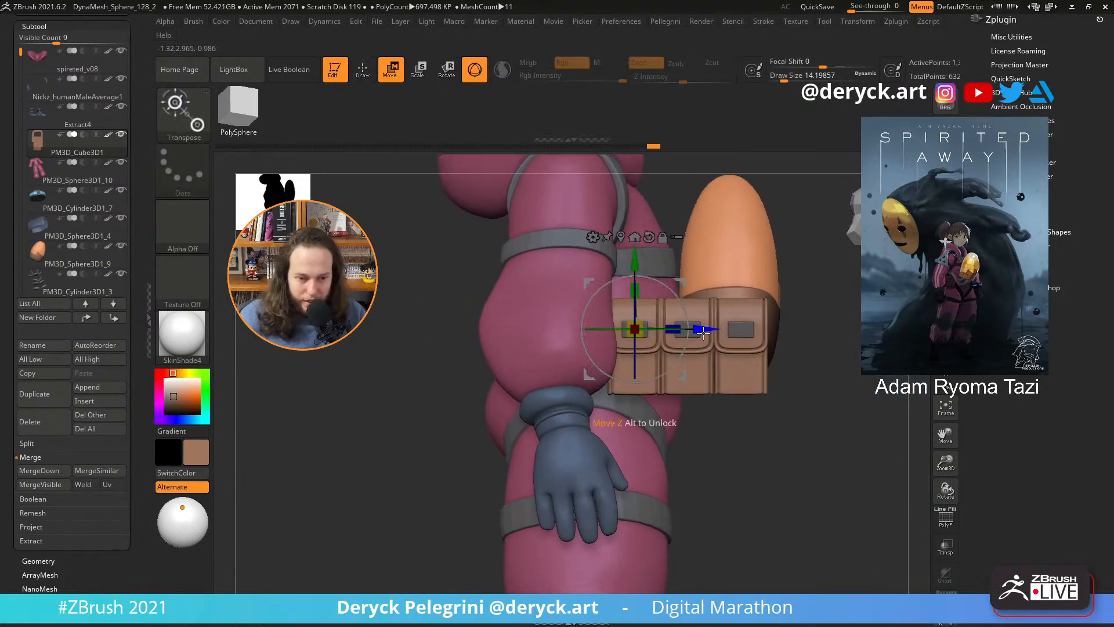
left_click_drag(703, 332, 759, 336)
key("ctrl+z")
key("ctrl+z")
mouse_move(770, 427)
right_mouse_down("ctrl")
mouse_move(766, 446)
mouse_move(668, 457)
right_mouse_up("ctrl")
key("ctrl+z")
key("ctrl+z")
key("ctrl+z")
- Show the wireframe, combine the whole pouch into a single polygroup and duplicate it directly beside the original
key("shift+f")
right_click_drag(813, 459, 909, 506, "ctrl")
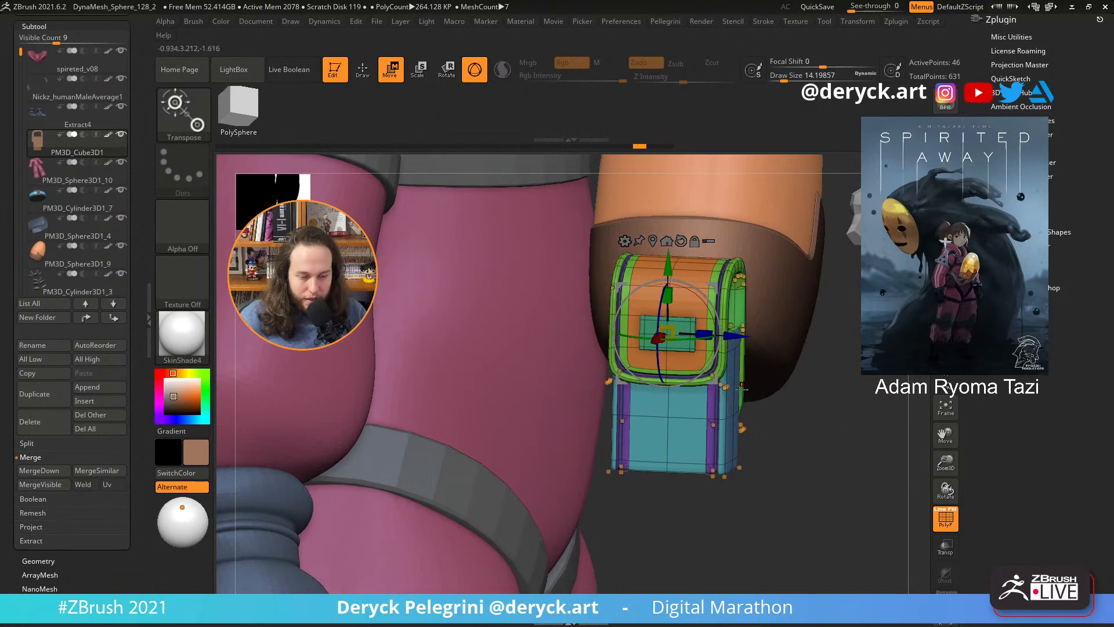
key("ctrl+w")
right_click_drag(735, 358, 730, 341)
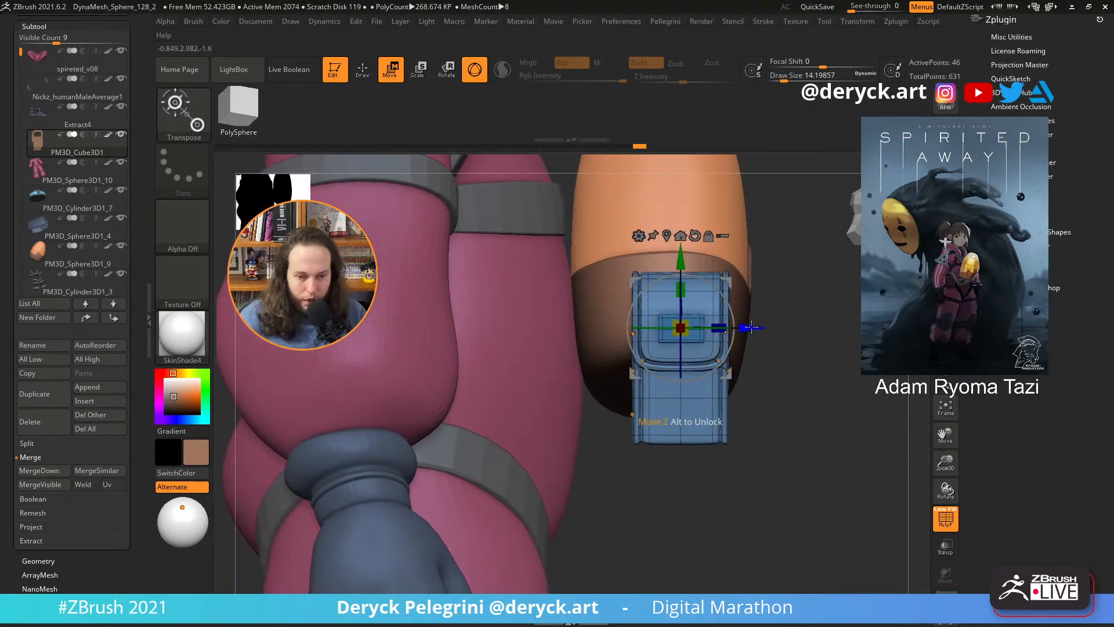
left_click_drag(751, 329, 656, 330, "ctrl")
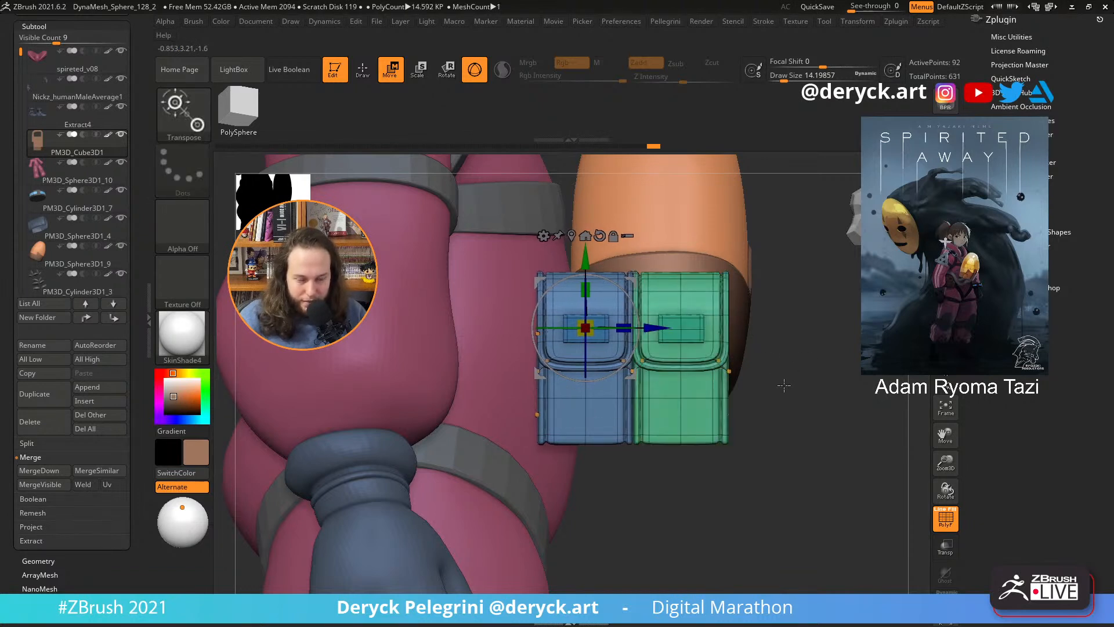
- Undo the extra shift of the duplicate and leave the two adjacent pouches unmasked with separate polygroups
key("ctrl+z")
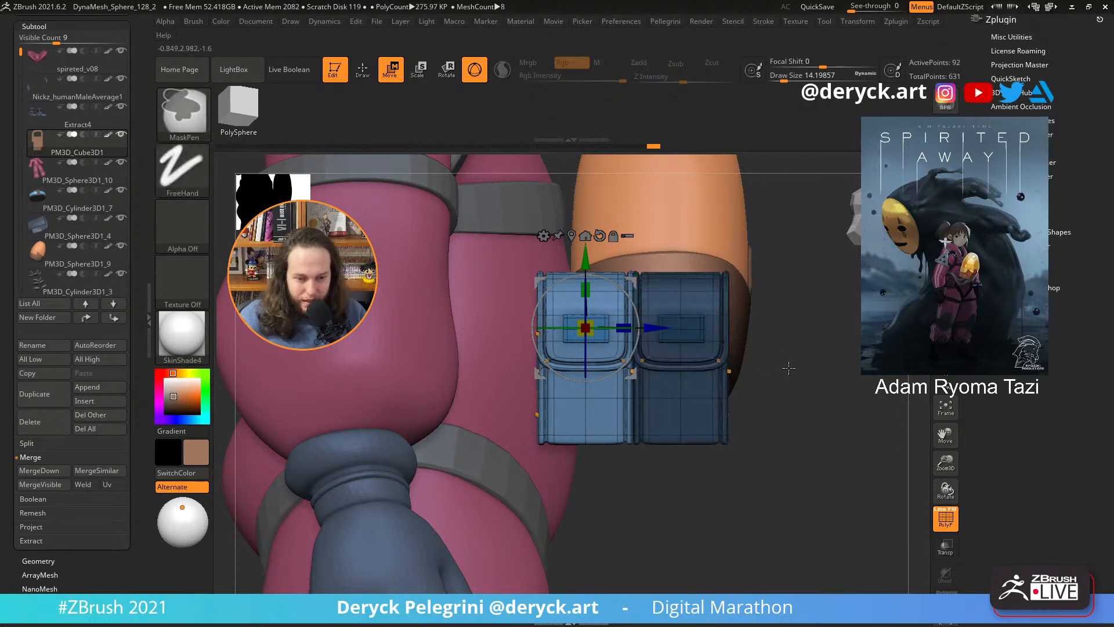
mouse_move(657, 328)
left_mouse_down("ctrl")
mouse_move(610, 332)
mouse_move(637, 328)
left_mouse_up("ctrl")
key("ctrl+z")
key("ctrl+z")
key("ctrl+w")
key("ctrl+z")
key("q")
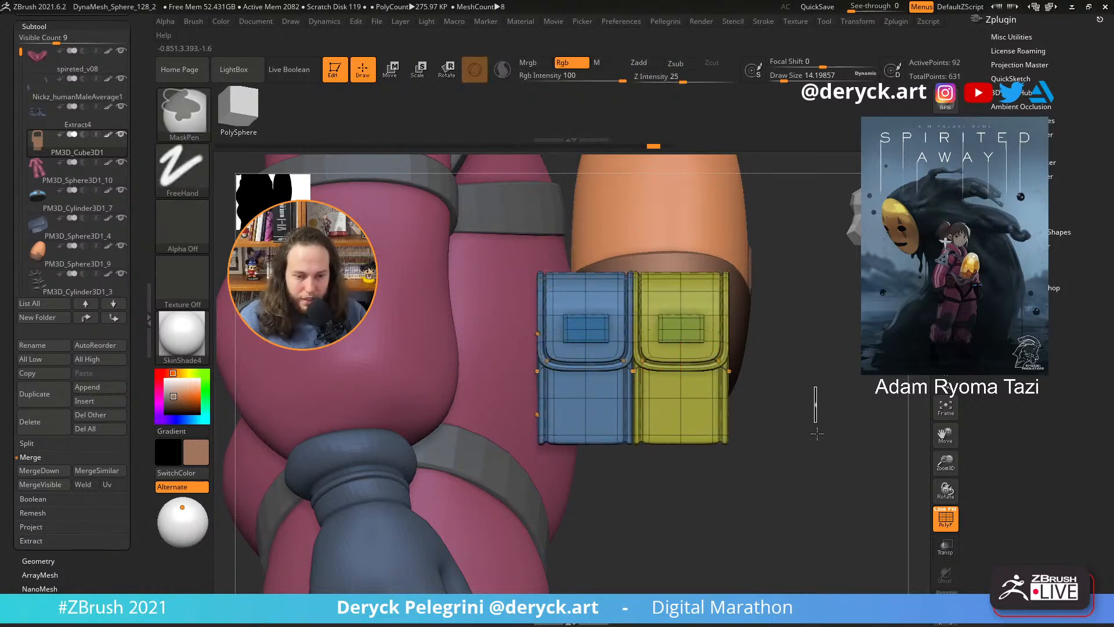
- Mask the original pouch, duplicate the second one into a third alongside, and give the new copy its own polygroup
key("b")
key("m")
key("v")
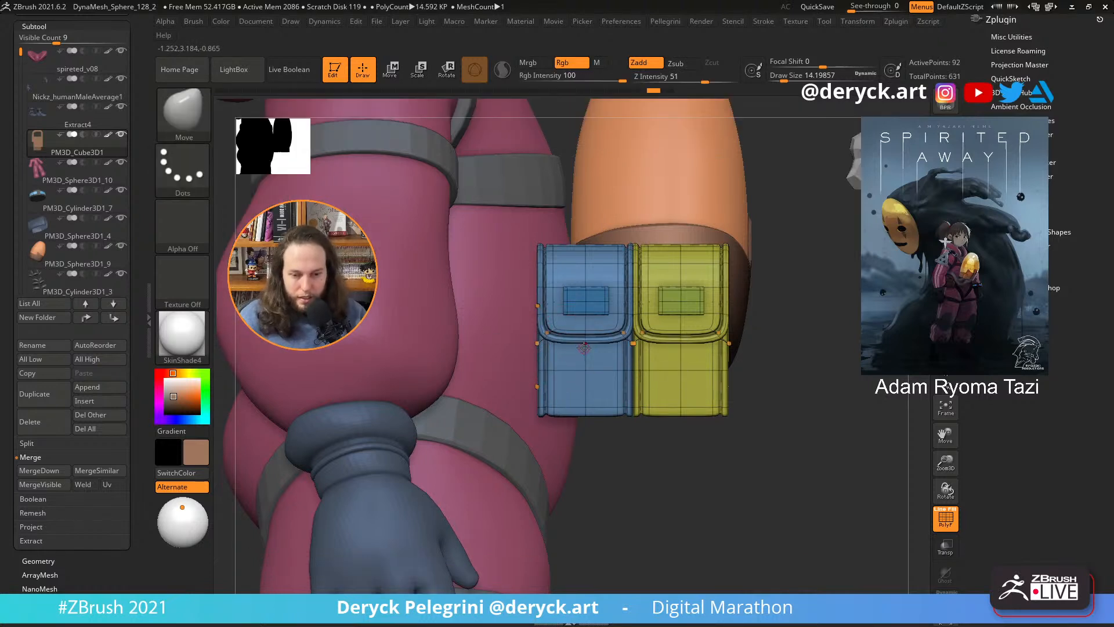
left_click(584, 300, "ctrl+shift")
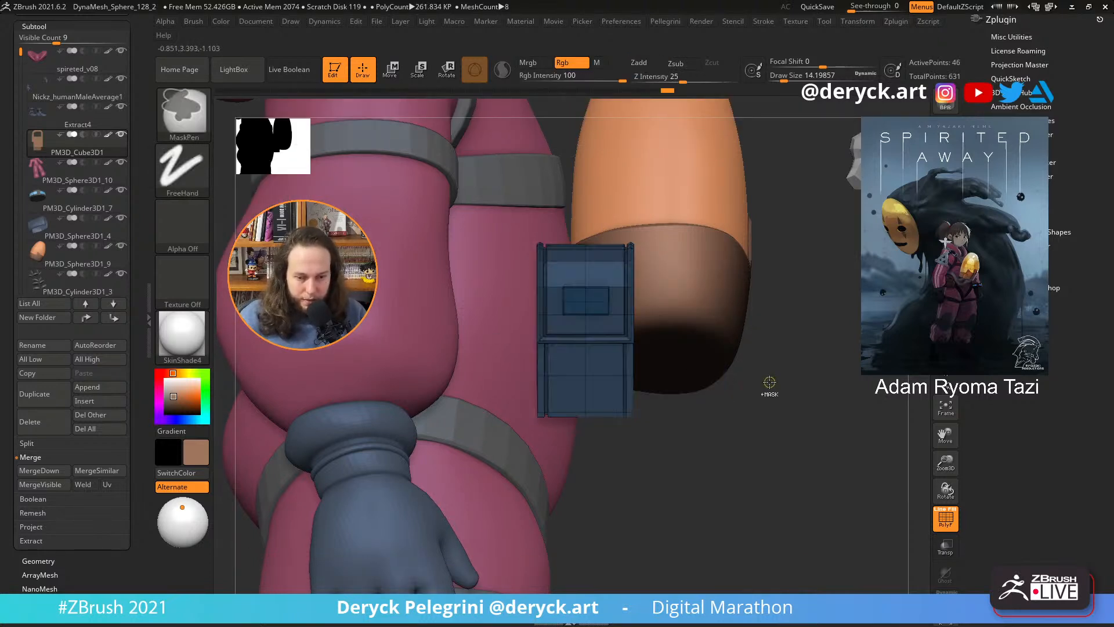
left_click(769, 383, "ctrl")
left_click(776, 385, "ctrl+shift")
key("w")
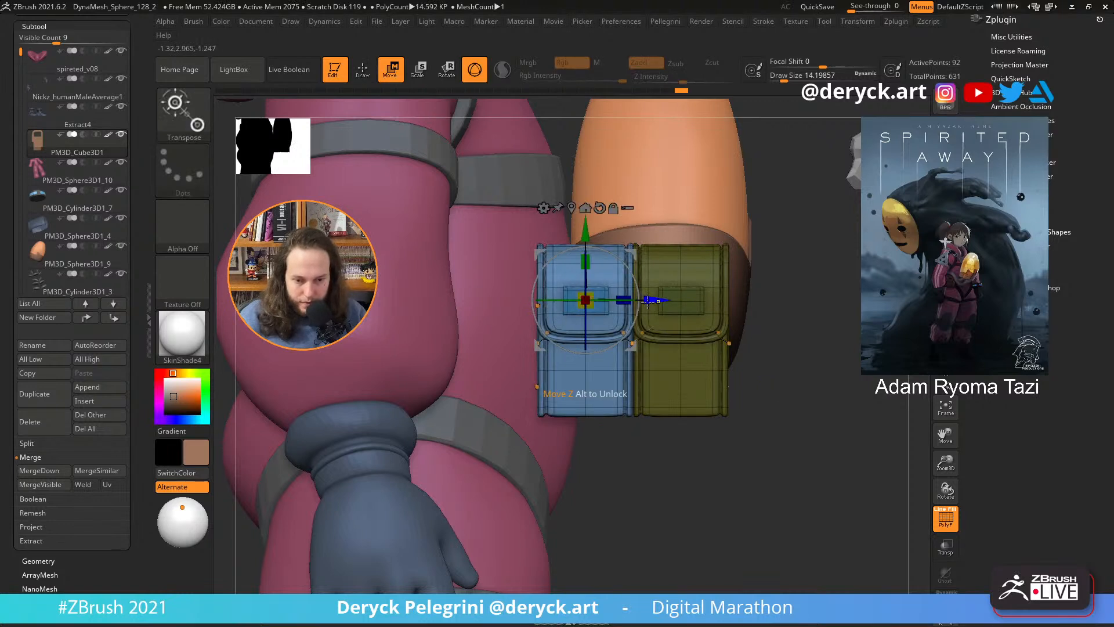
left_click_drag(650, 301, 556, 300, "ctrl")
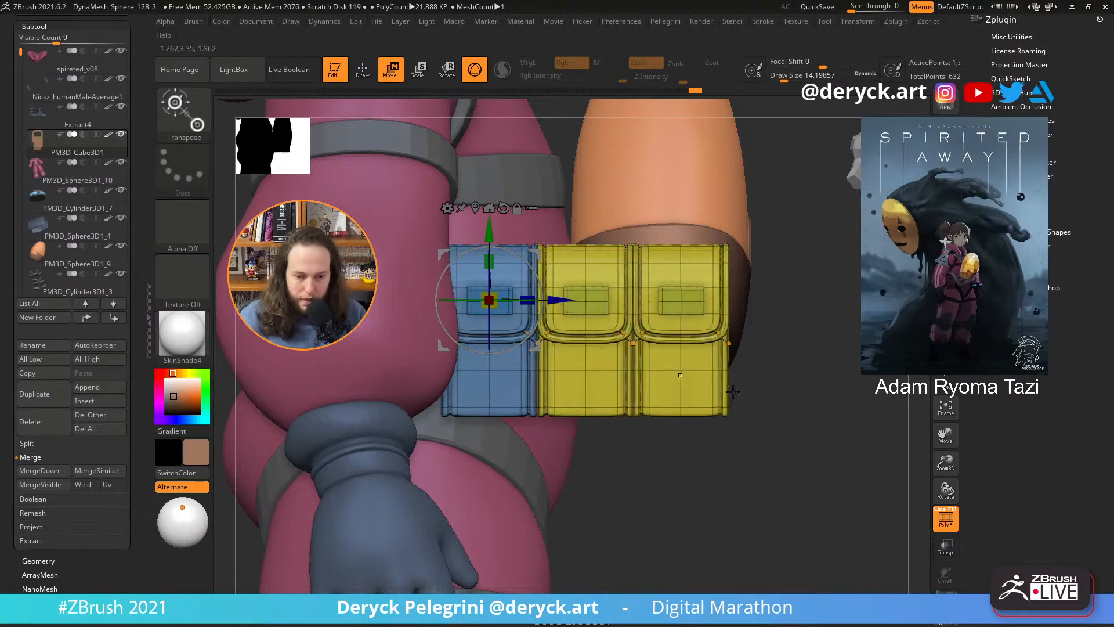
left_click(775, 371, "ctrl")
key("ctrl+w")
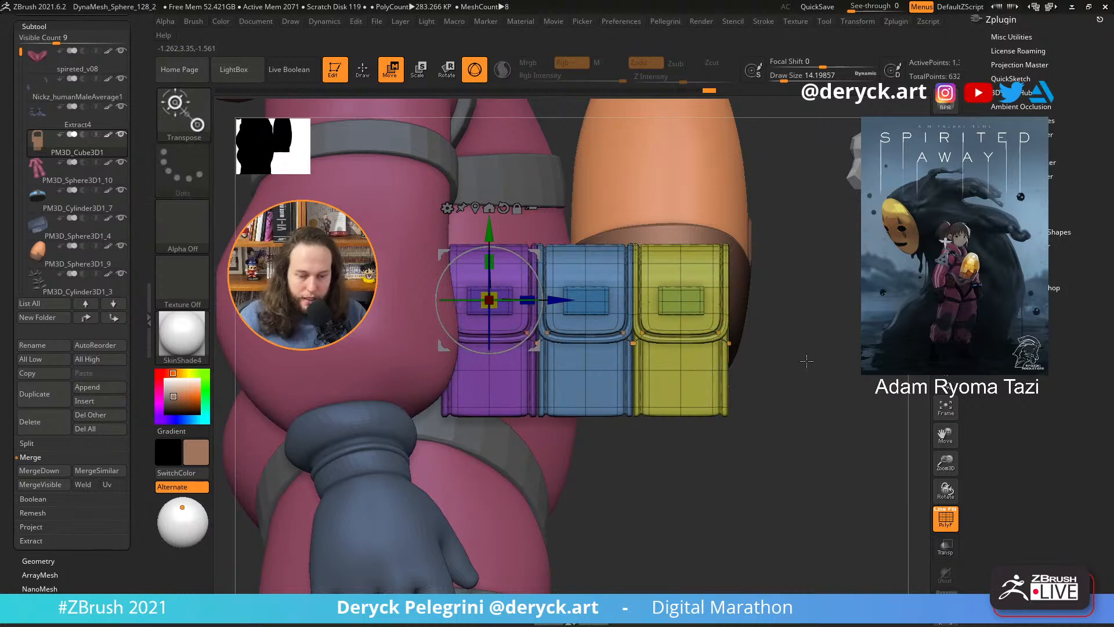
- Hide the wireframe and centre the gizmo on the whole row of three pouches
key("shift+f")
left_click_drag(772, 354, 653, 380)
left_click_drag(803, 394, 893, 395)
left_click_drag(696, 308, 713, 336)
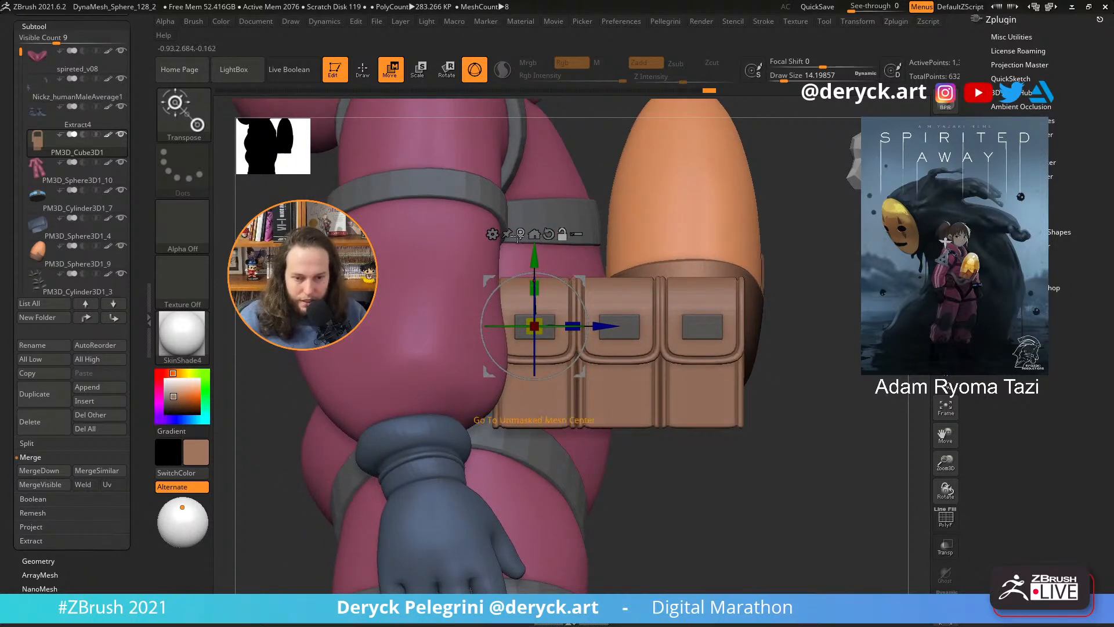
left_click(519, 235)
- Tilt the row of pouches to follow the hip's slope in front view and lower it onto the upper thigh
left_click_drag(814, 403, 711, 350)
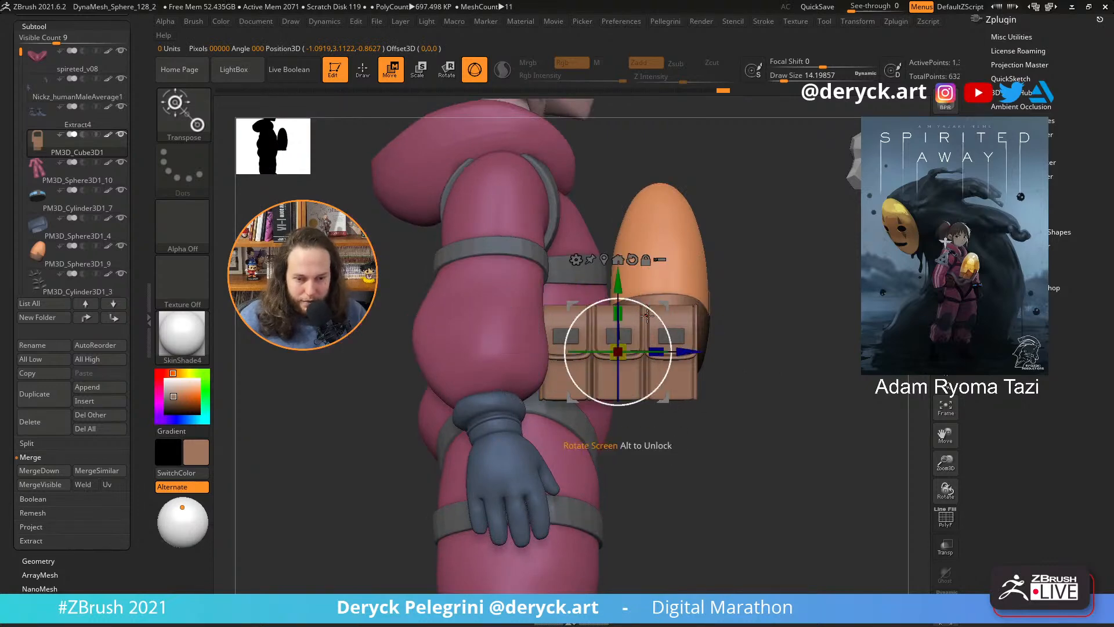
left_click_drag(754, 290, 667, 301, "shift")
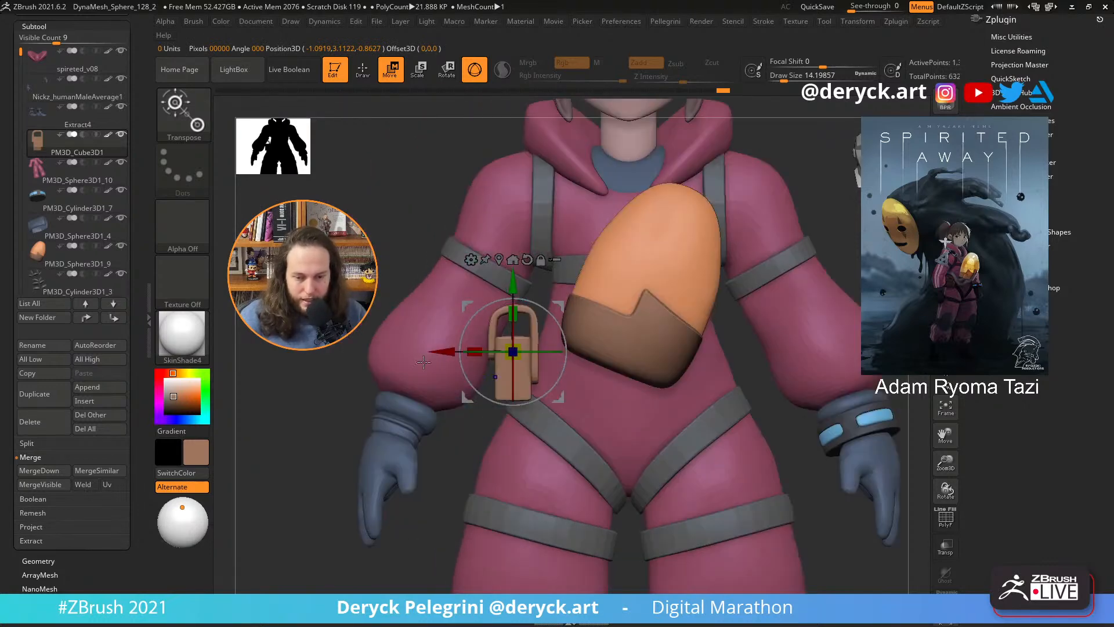
left_click_drag(406, 406, 370, 311, "alt")
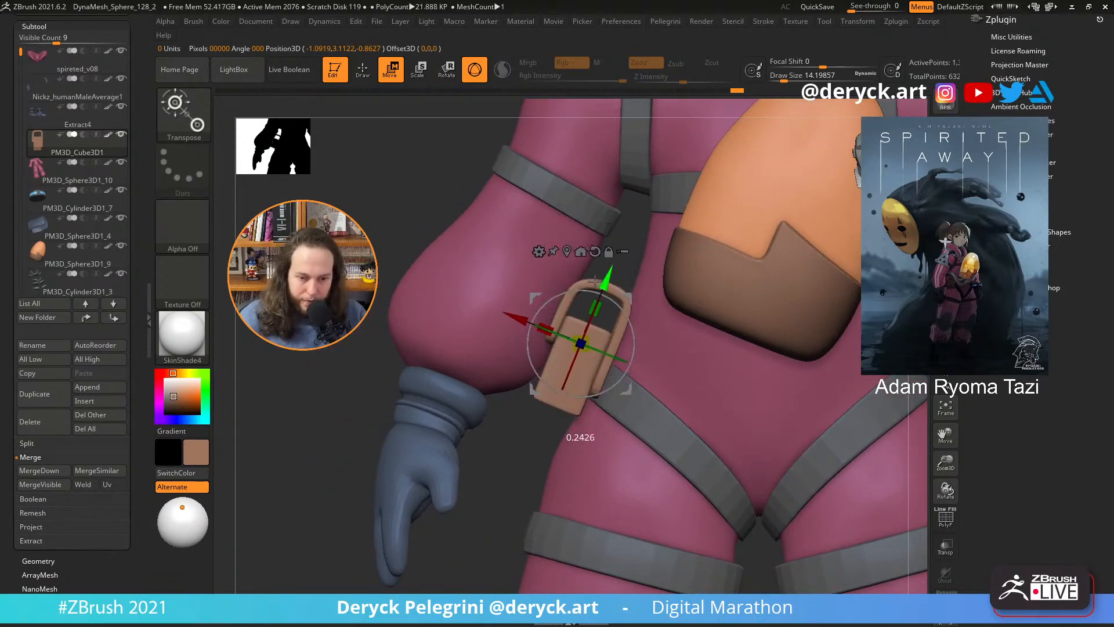
left_click_drag(598, 283, 599, 281)
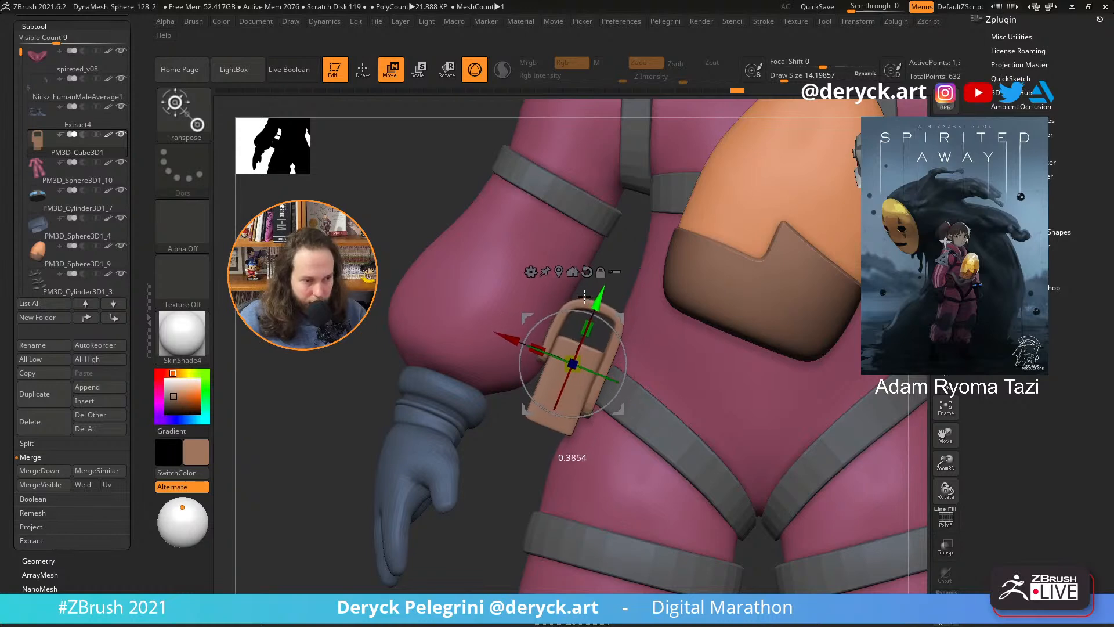
left_click_drag(511, 243, 564, 349)
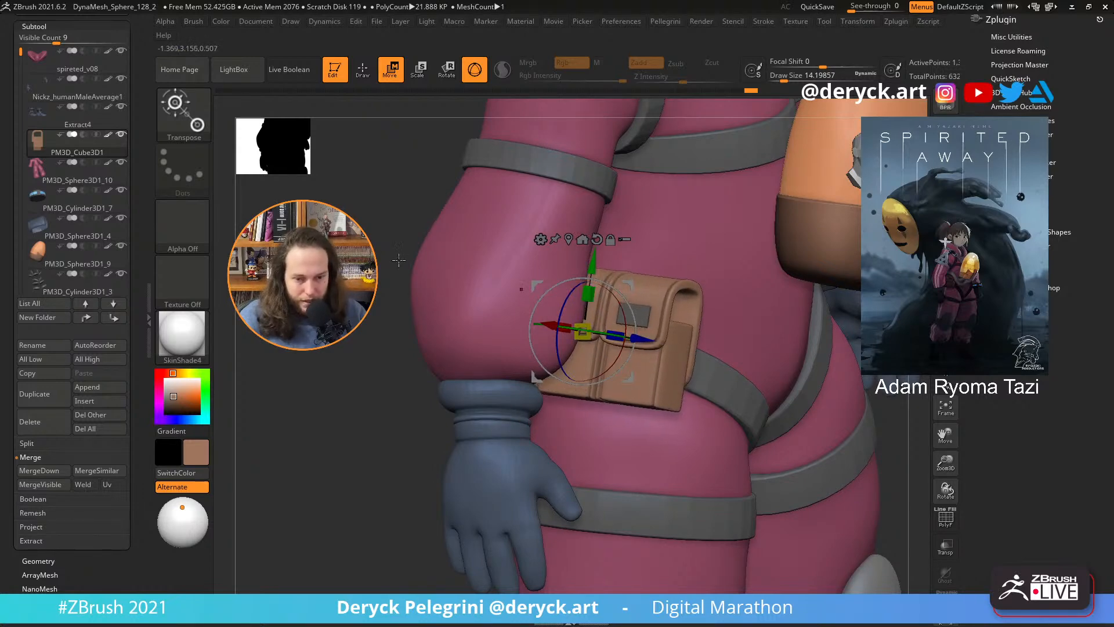
mouse_move(398, 259)
left_mouse_down()
mouse_move(415, 300)
mouse_move(372, 321)
mouse_move(452, 310)
mouse_move(485, 282)
mouse_move(343, 345)
mouse_move(390, 323)
mouse_move(326, 325)
mouse_move(359, 334)
mouse_move(341, 344)
mouse_move(390, 318)
left_mouse_up()
key("q")
key("w")
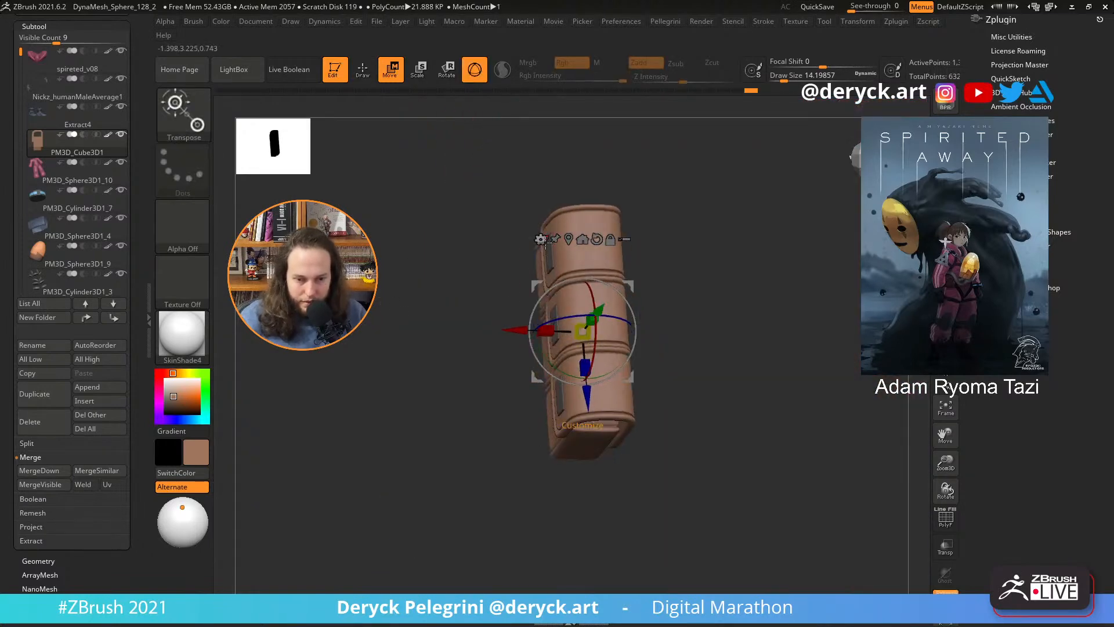
left_click_drag(506, 246, 487, 251, "shift")
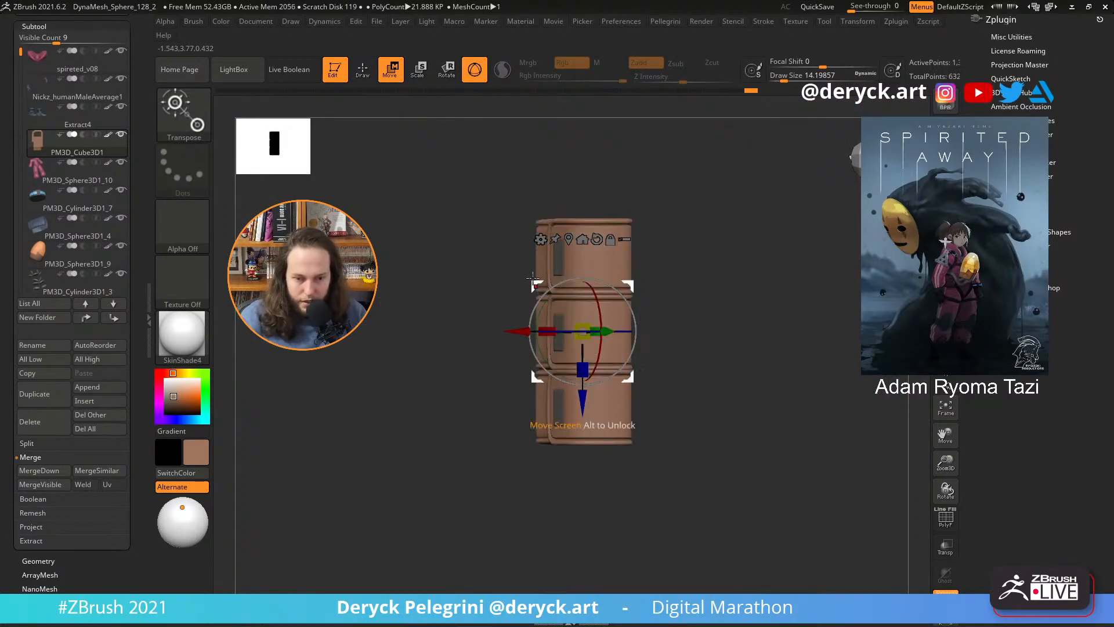
left_click(541, 239)
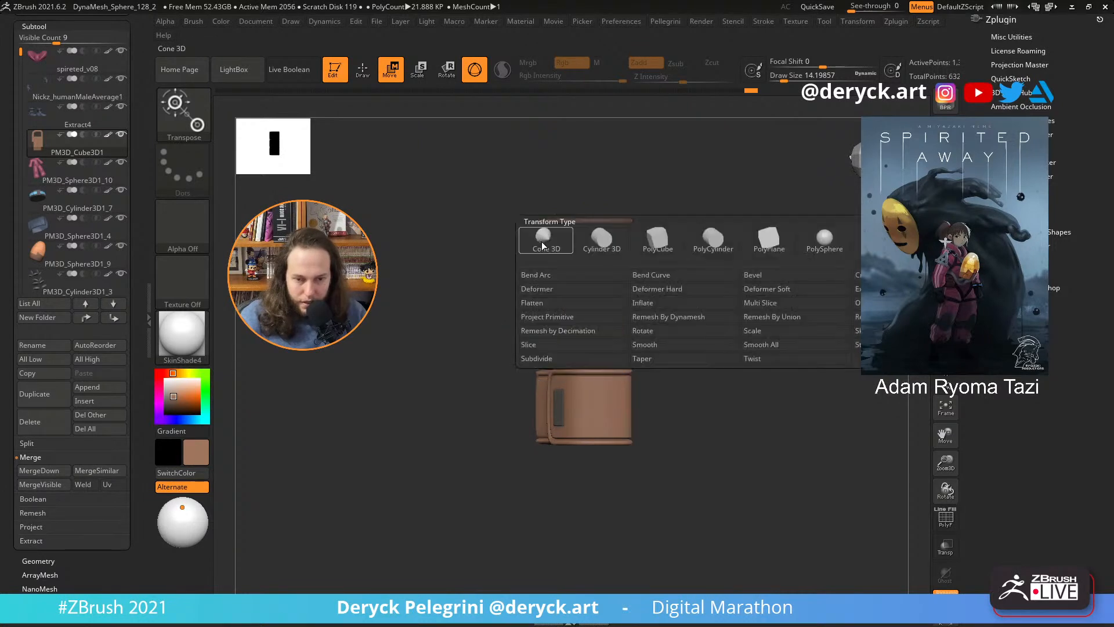
left_click(654, 277)
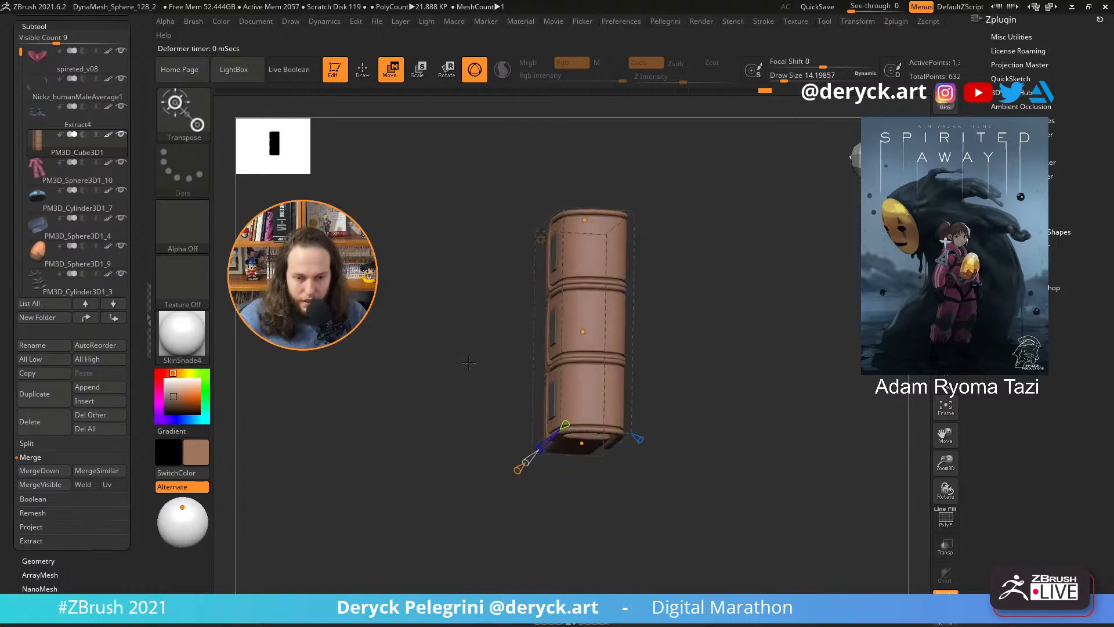
- Show only the row of pouches and the pink suit, and make the suit the active subtool
key("alt+s")
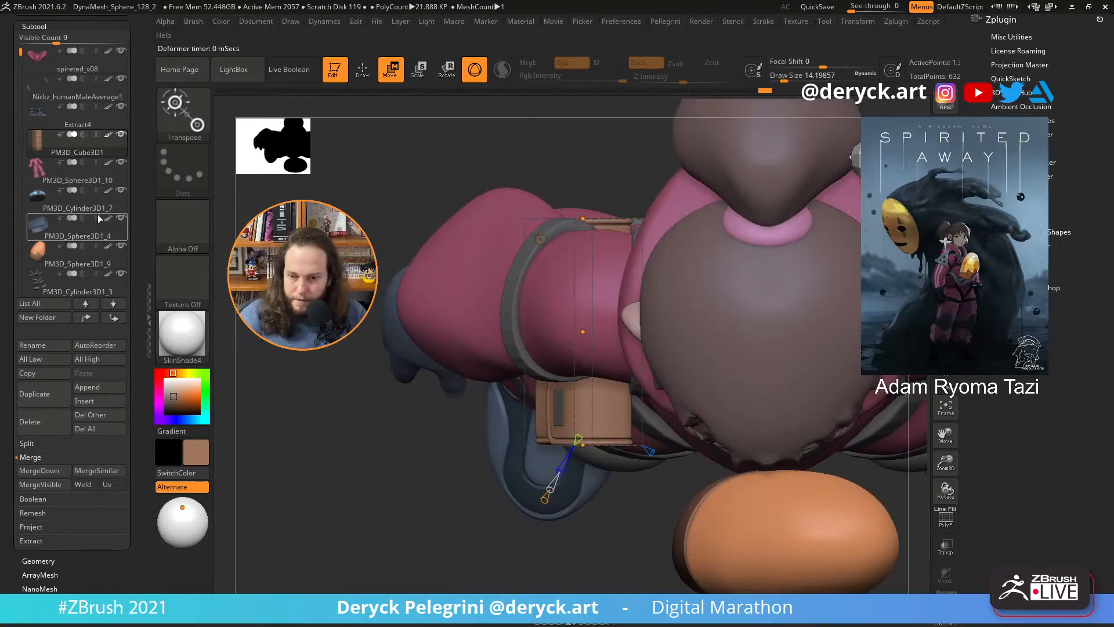
left_click(121, 135, "shift")
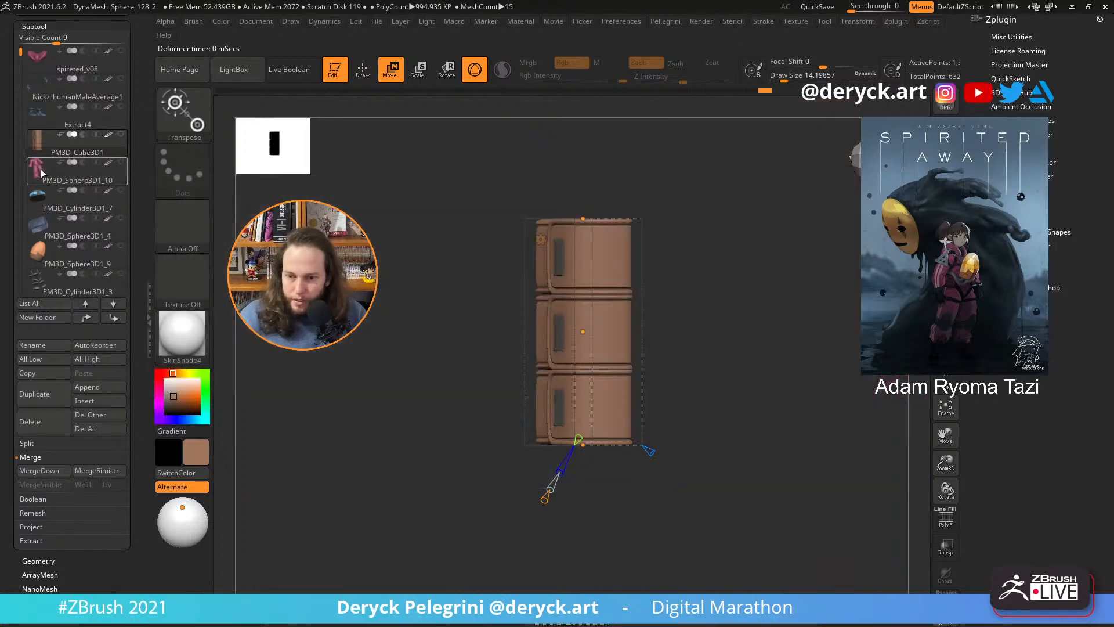
left_click(121, 163)
left_click(77, 170)
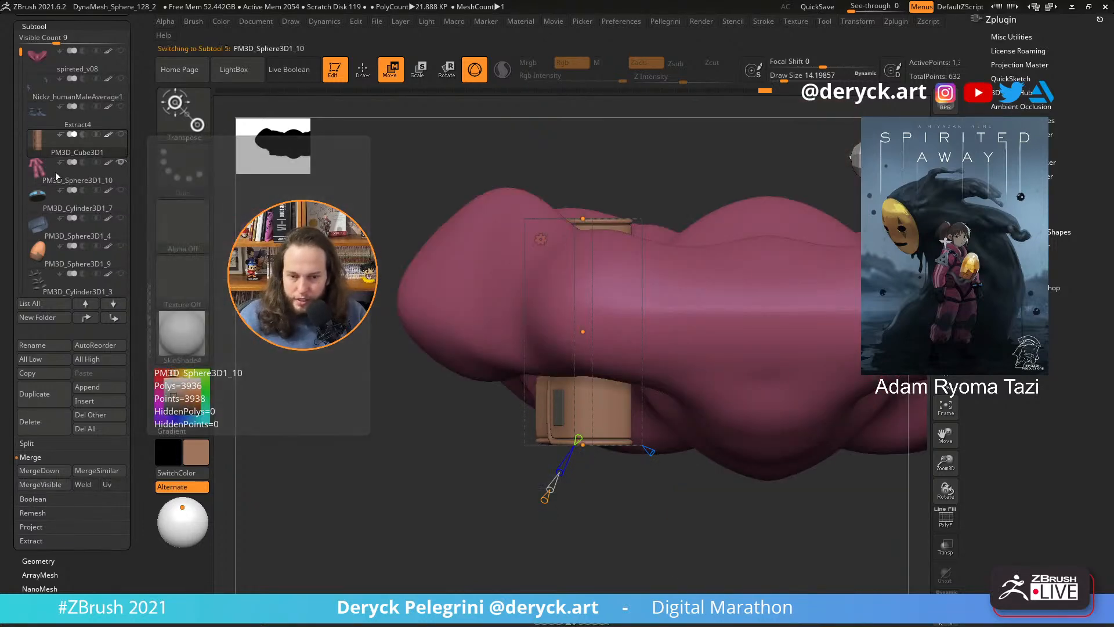
- Change the selection stroke and hide both arms of the pink suit in front view
left_click_drag(348, 499, 349, 341, "alt")
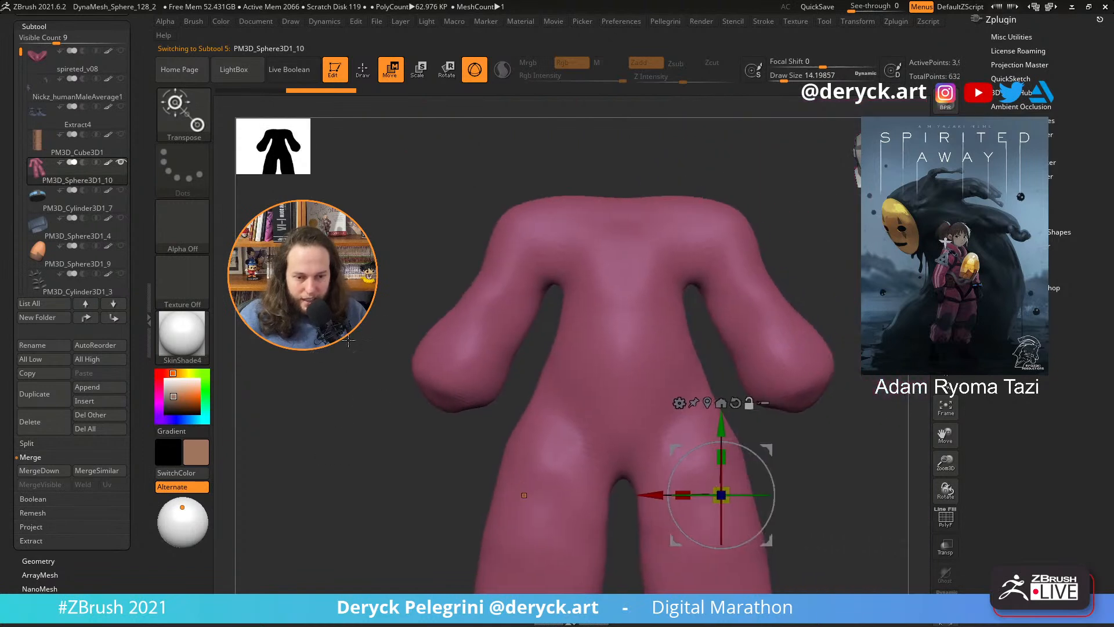
key("ctrl+shift")
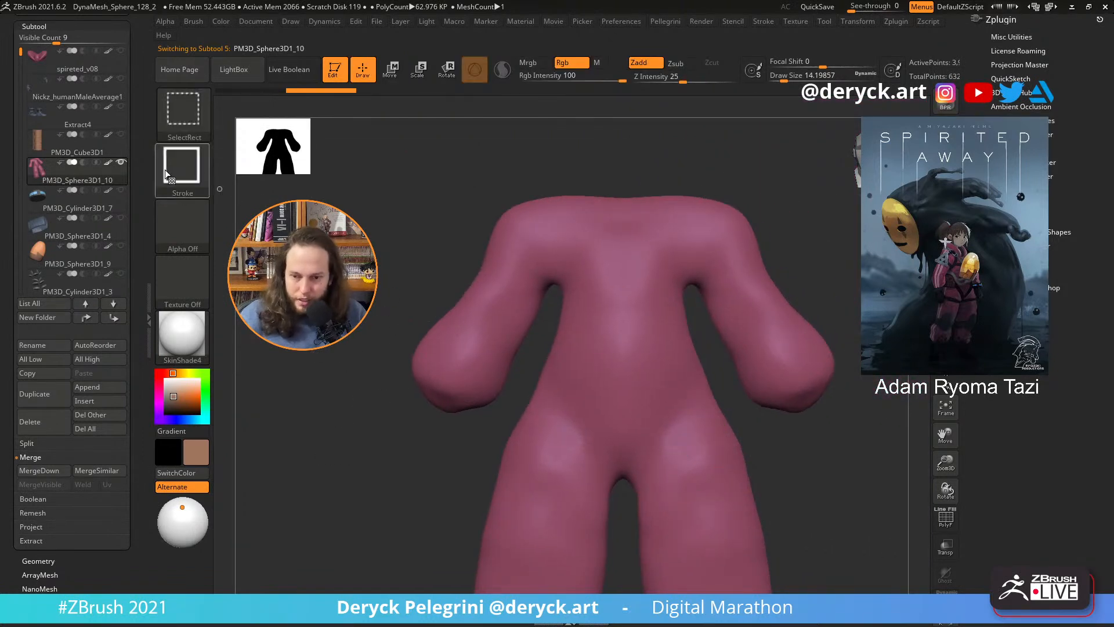
left_click(167, 174)
left_click(371, 177)
mouse_move(366, 313)
left_mouse_down("ctrl+shift")
mouse_move(386, 447)
mouse_move(478, 434)
mouse_move(525, 316)
mouse_move(560, 283)
mouse_move(487, 200)
left_mouse_up("ctrl+shift")
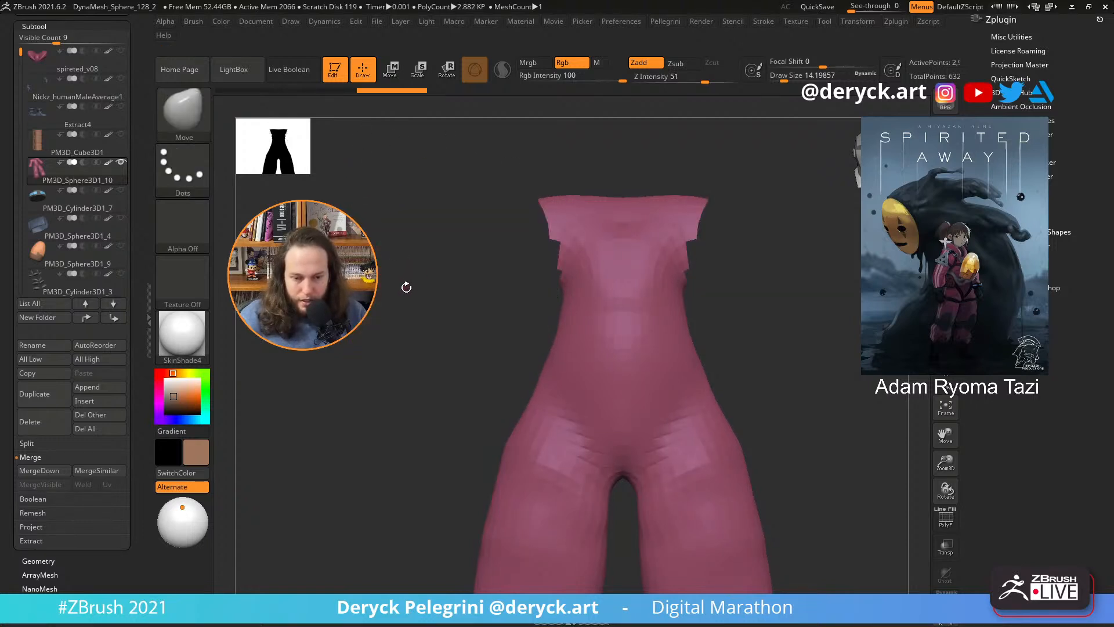
- Undo the extra hide on the suit and hide its upper torso above the waist
mouse_move(485, 184)
left_mouse_down("ctrl+alt+shift")
mouse_move(768, 301)
mouse_move(493, 138)
mouse_move(487, 145)
left_mouse_up("ctrl+alt+shift")
key("ctrl+z")
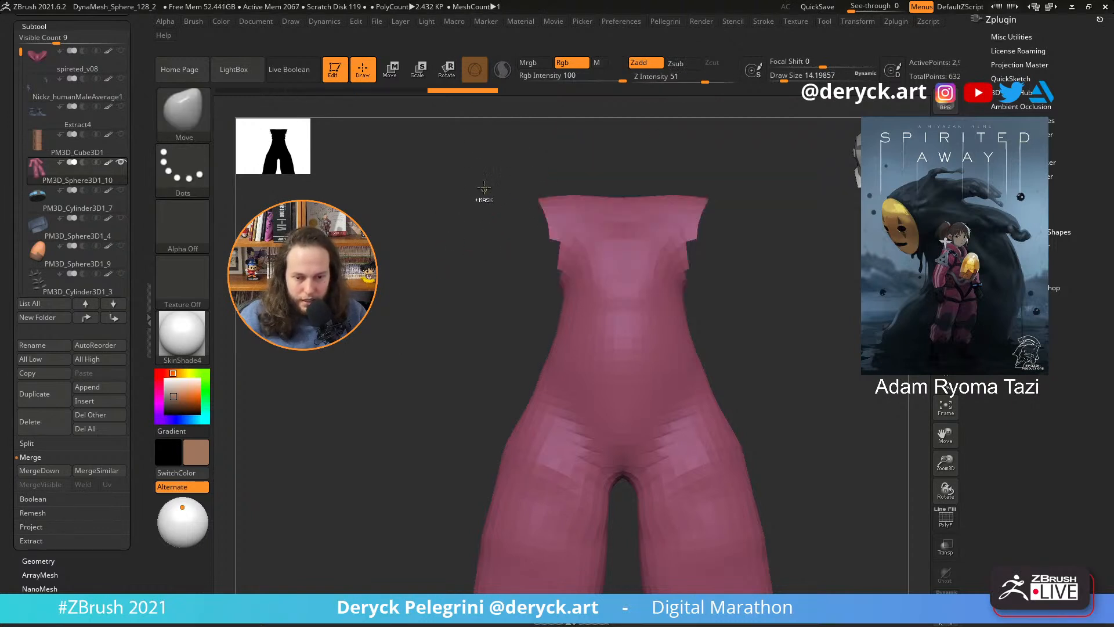
key("ctrl+shift")
mouse_move(531, 287)
left_mouse_down("ctrl+alt+shift")
mouse_move(668, 250)
mouse_move(745, 173)
mouse_move(487, 148)
left_mouse_up("ctrl+alt+shift")
mouse_move(383, 363)
left_mouse_down()
mouse_move(417, 216)
mouse_move(394, 289)
left_mouse_up()
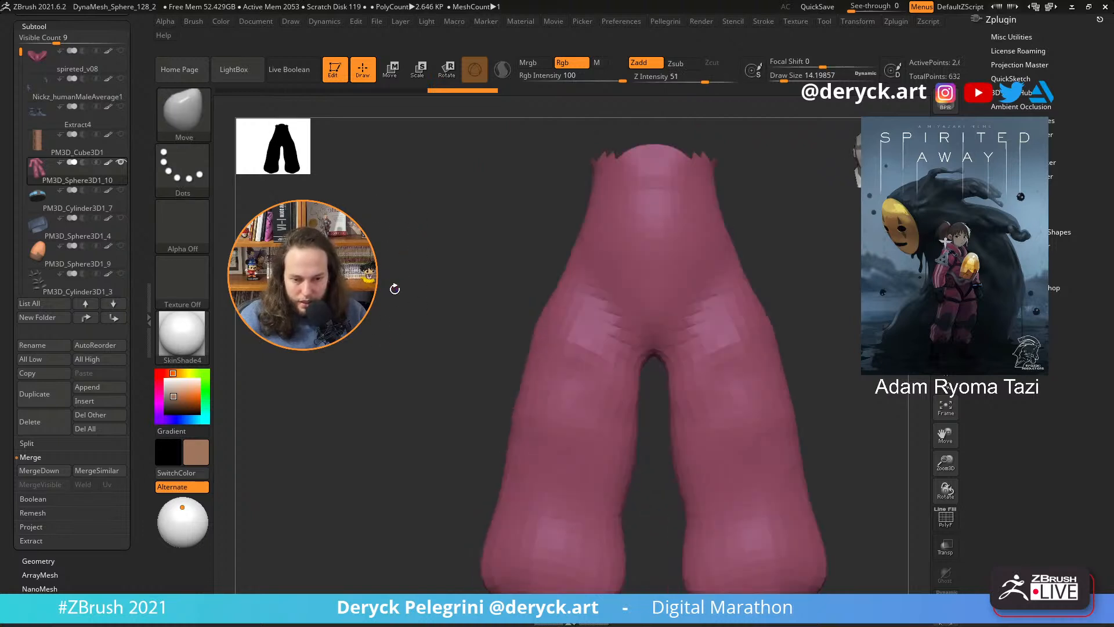
- Apply a Bend Curve deformer to the row of pouches and, in top view, curve both ends inward around the hip
left_click(41, 145)
left_click_drag(416, 236, 408, 326)
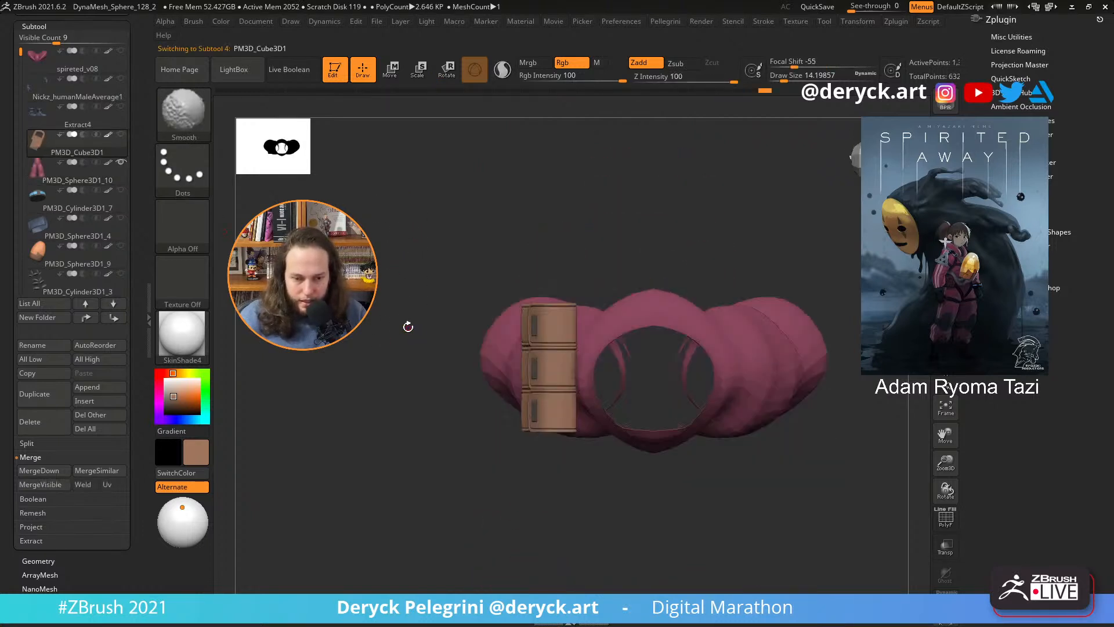
right_click_drag(408, 326, 399, 383, "ctrl")
key("w")
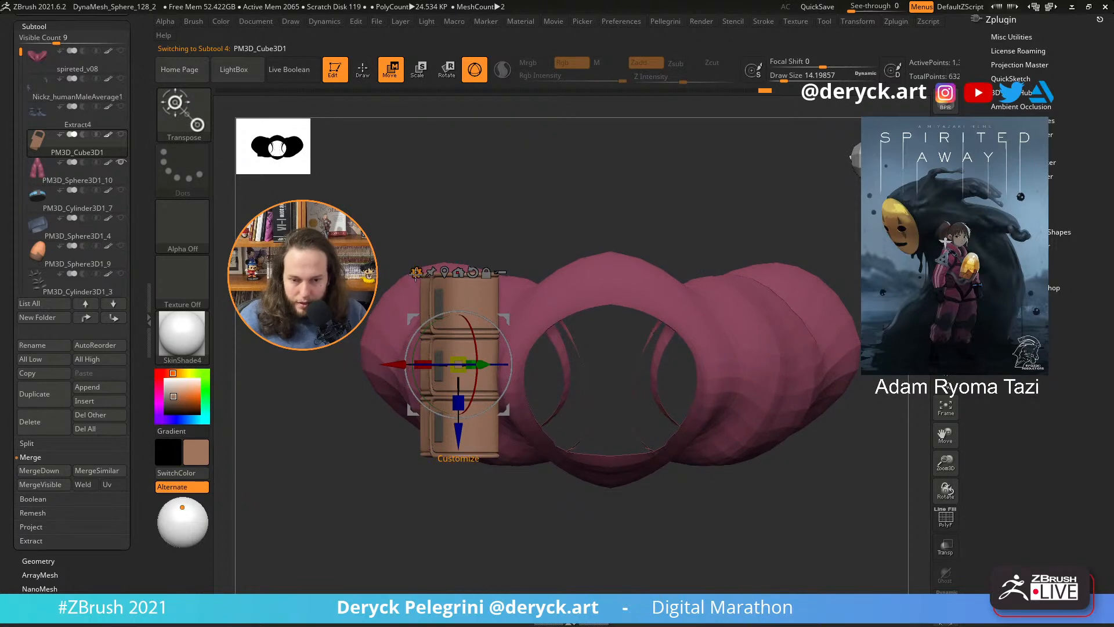
key("y")
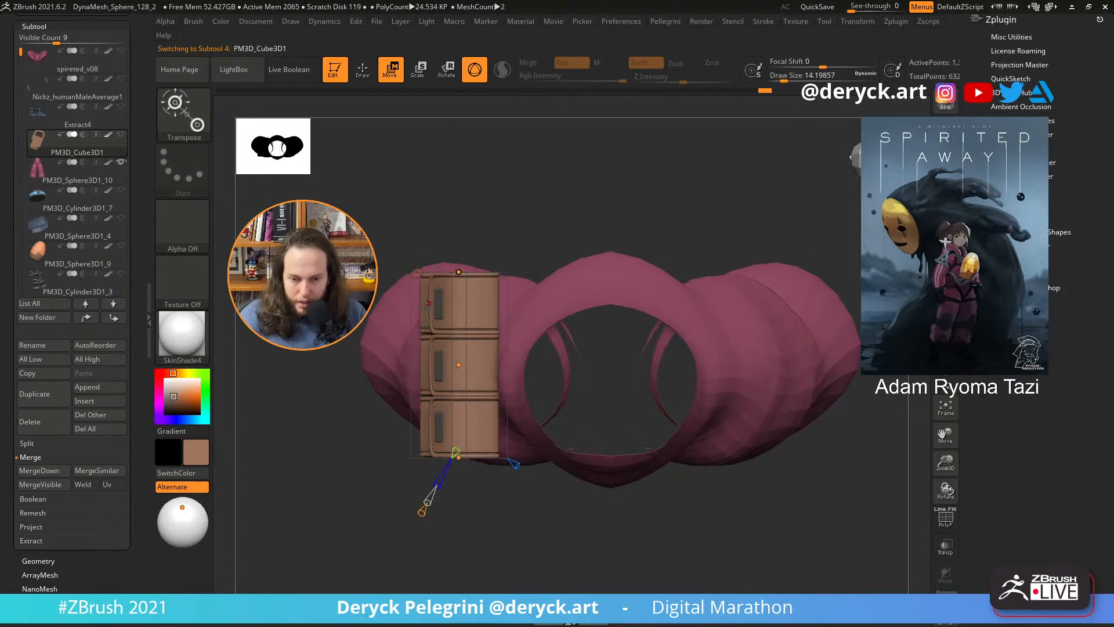
left_click_drag(459, 272, 488, 279)
left_click_drag(459, 454, 485, 454)
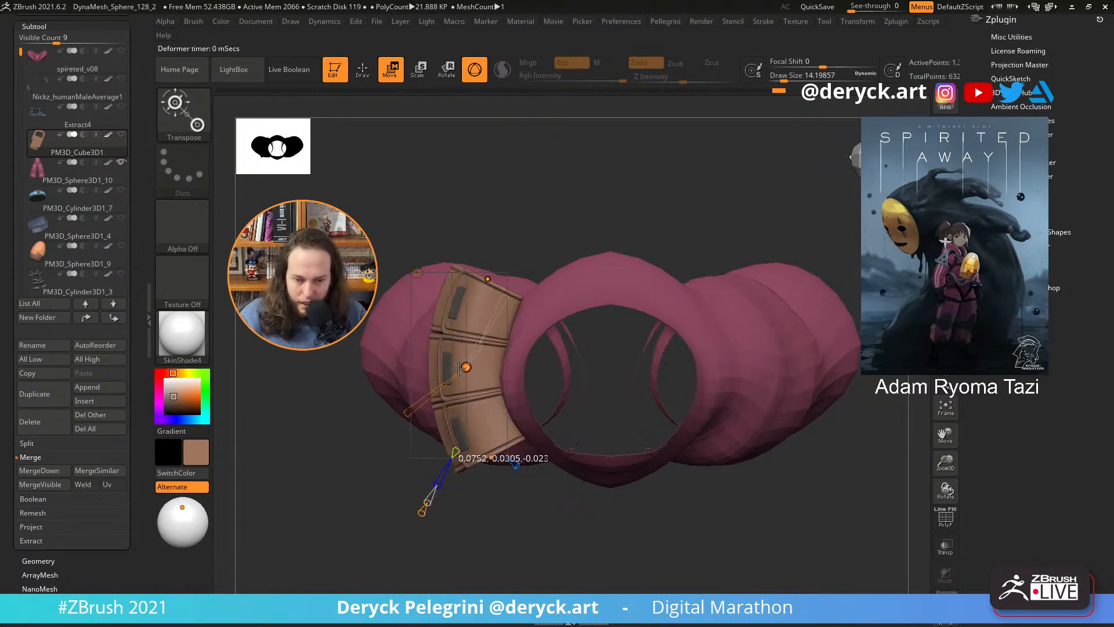
- Reposition the bend curve's control points from front and side views so the pouches wrap closely around the hip
left_click_drag(291, 397, 293, 278)
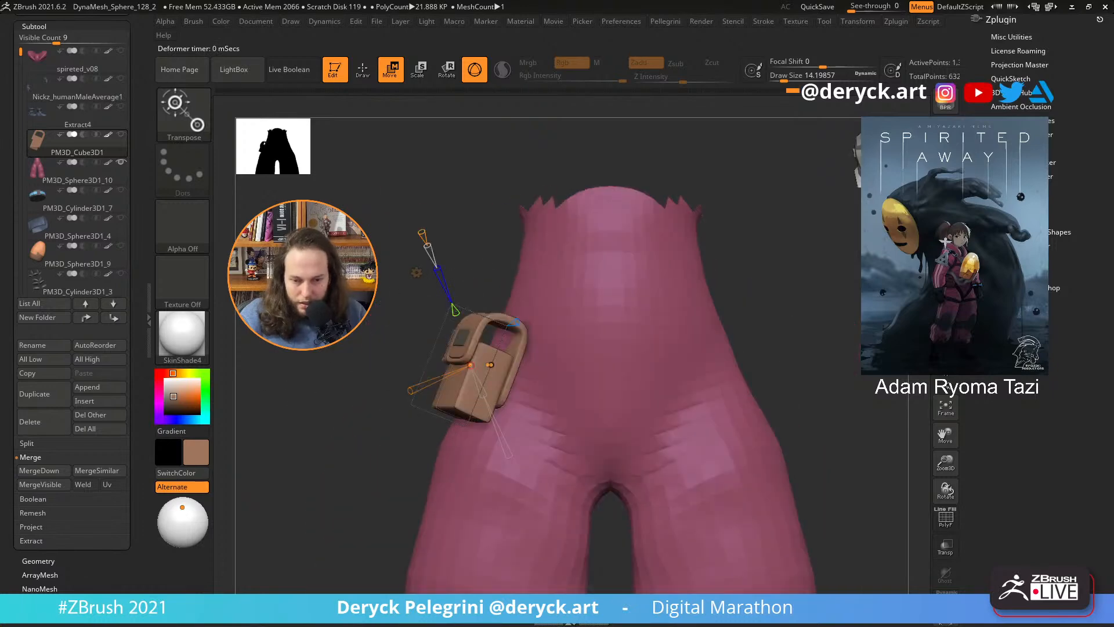
left_click_drag(233, 334, 400, 373)
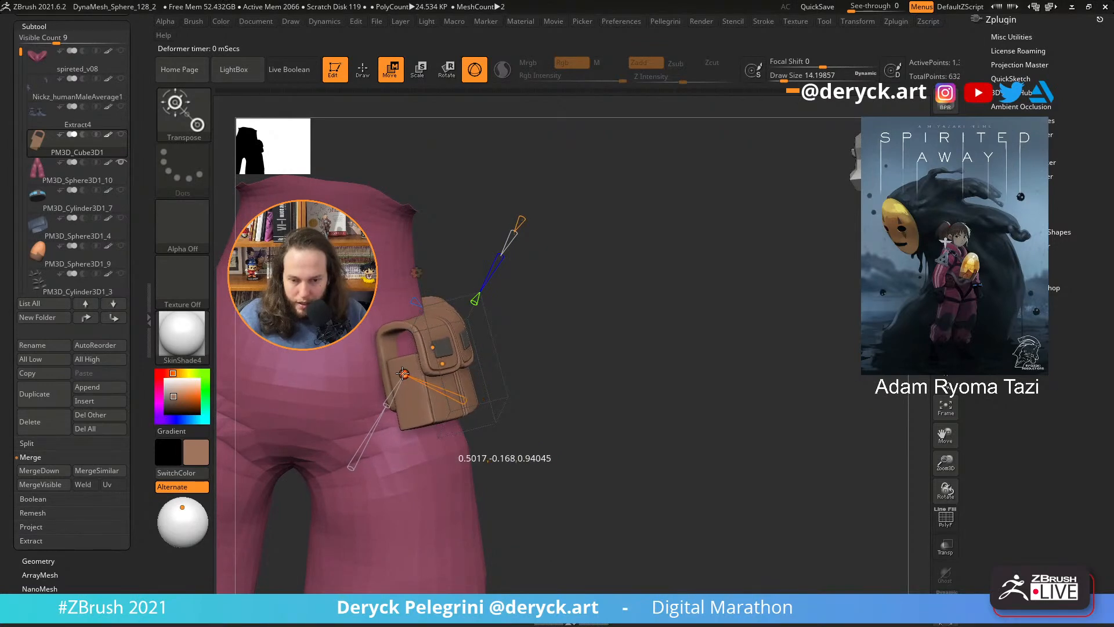
left_click_drag(599, 379, 354, 380)
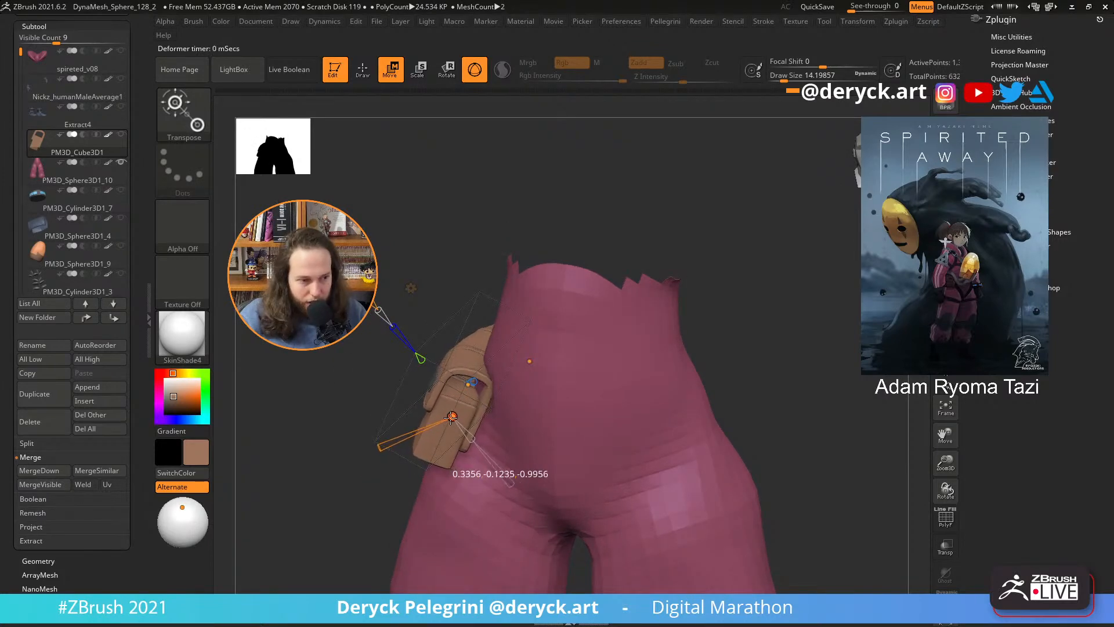
left_click_drag(370, 368, 467, 383)
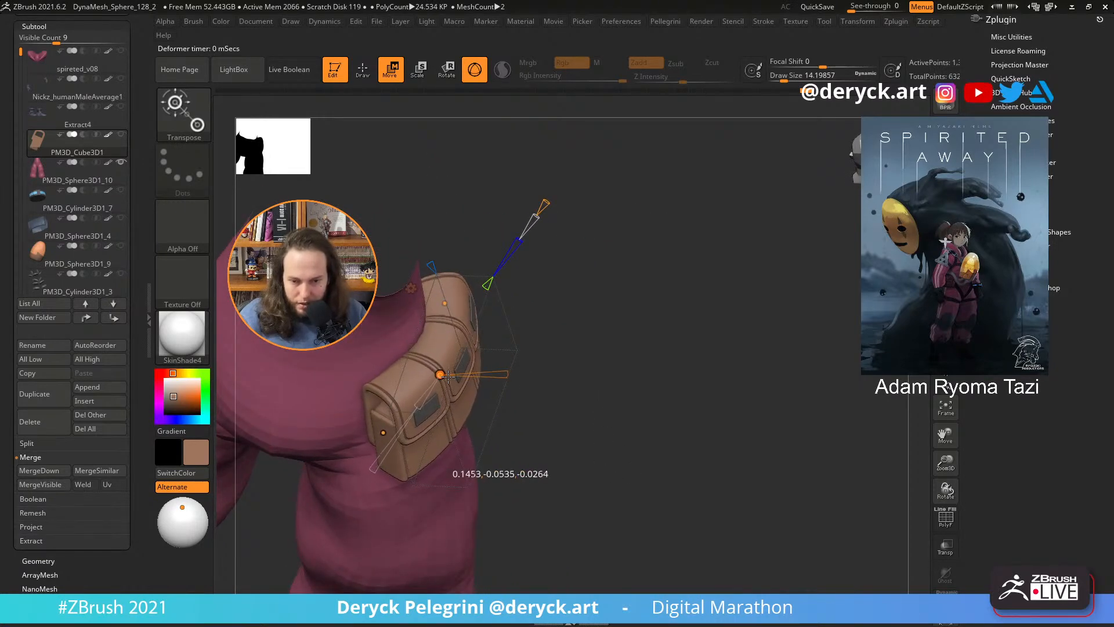
- Adjust the brown pouch's placement against the side of the character's hip
left_click_drag(447, 376, 470, 340)
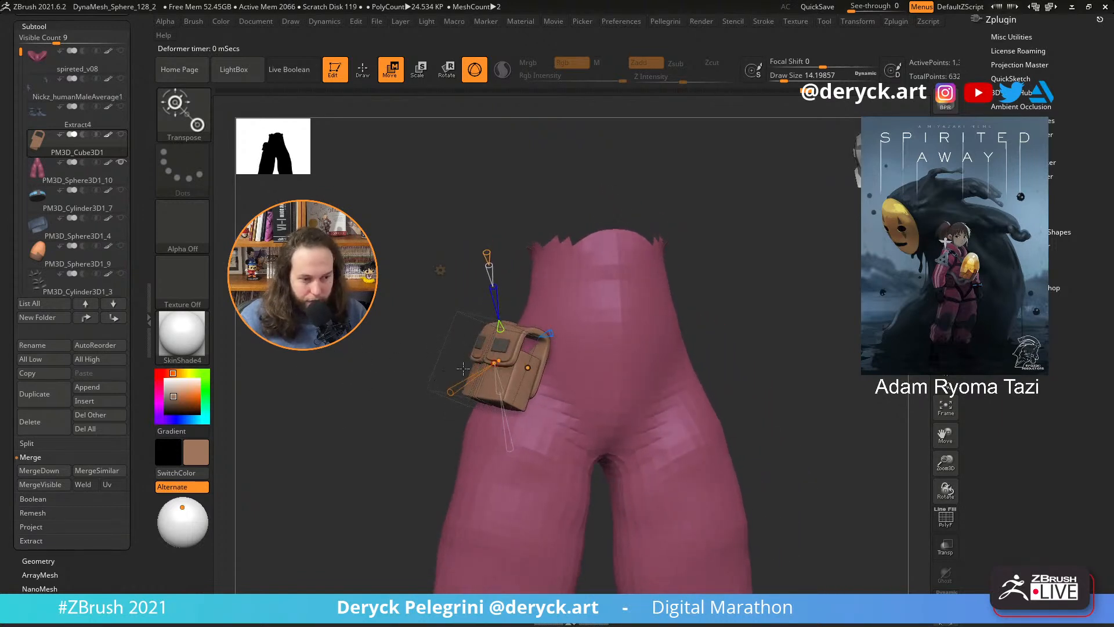
mouse_move(360, 355)
left_mouse_down()
mouse_move(380, 364)
mouse_move(333, 366)
mouse_move(385, 348)
mouse_move(372, 315)
mouse_move(394, 347)
mouse_move(514, 395)
left_mouse_up()
key("q")
- Select the pink suit body, restore its hidden parts, and show all the other subtools again
left_click(514, 394, "alt")
left_click(380, 366, "ctrl+shift")
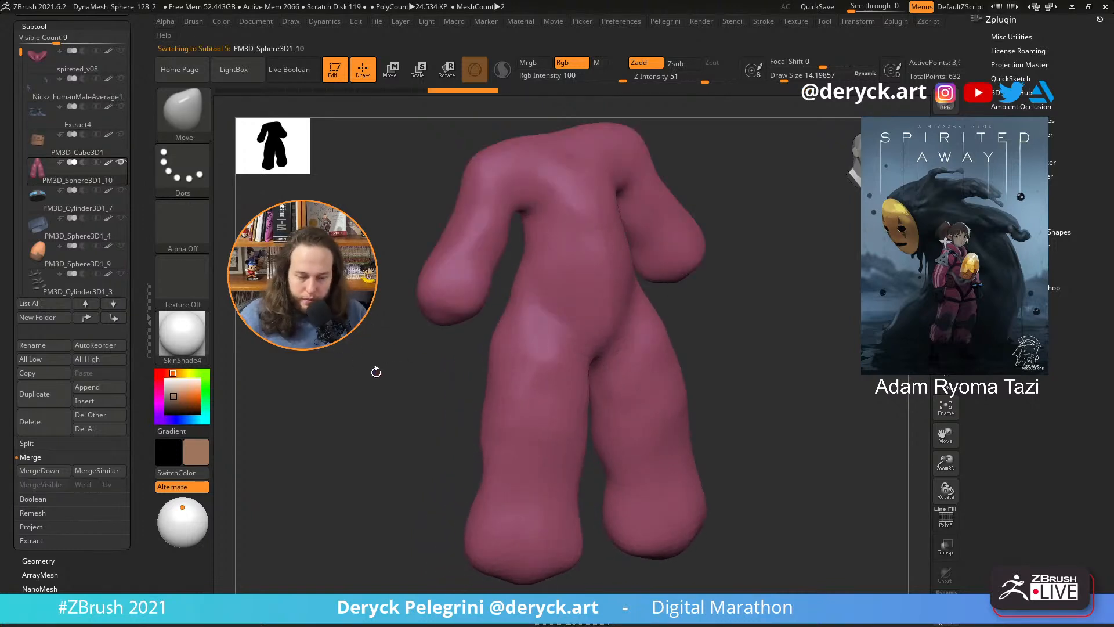
key("d")
left_click(121, 162, "shift")
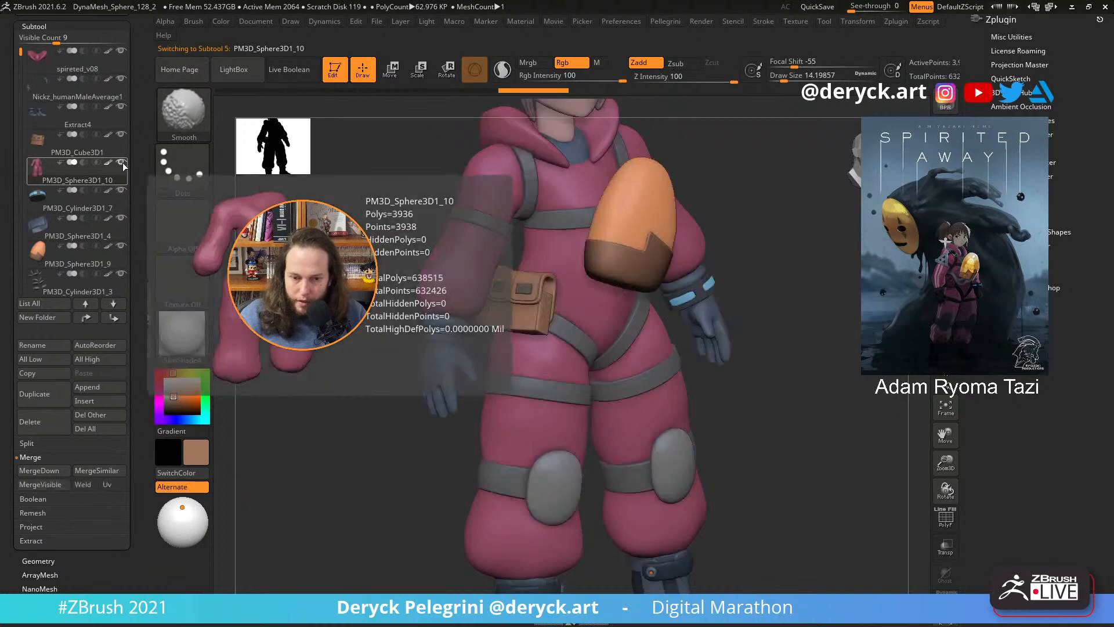
mouse_move(342, 372)
left_mouse_down()
mouse_move(284, 383)
mouse_move(310, 380)
mouse_move(319, 358)
mouse_move(384, 362)
mouse_move(327, 358)
mouse_move(346, 377)
left_mouse_up()
- Select the brown pouch and shift it slightly downward along its Y axis on the hip
key("w")
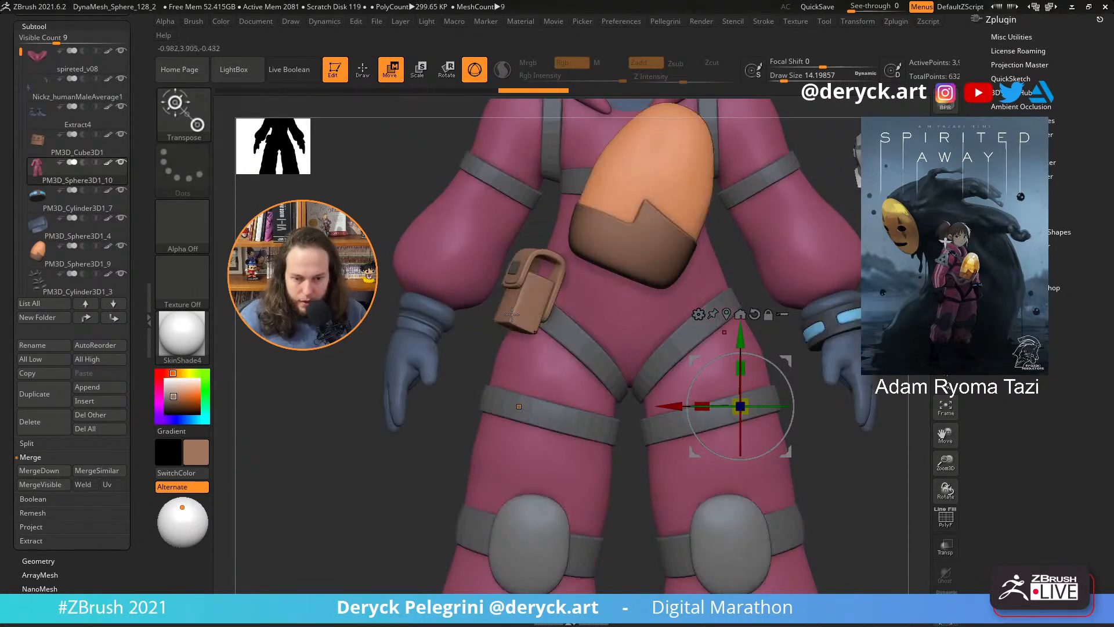
key("q")
left_click(516, 309, "alt")
key("w")
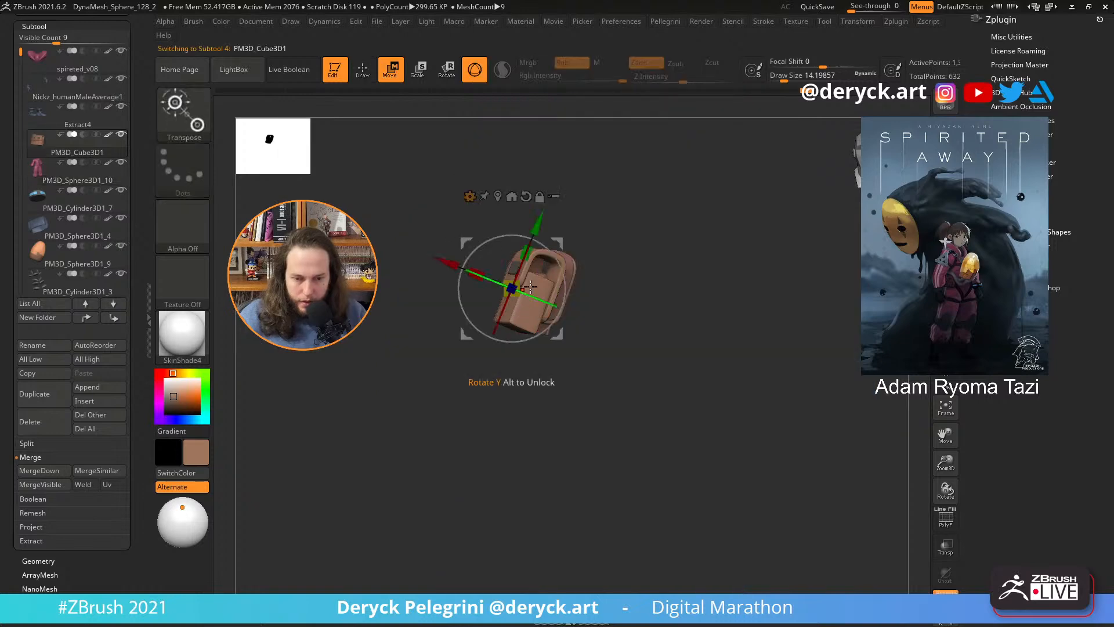
left_click_drag(541, 225, 536, 236)
- Save the character tool as spireted_v09
left_click_drag(359, 371, 358, 325, "alt")
key("q")
mouse_move(359, 325)
left_mouse_down()
mouse_move(394, 326)
mouse_move(351, 316)
mouse_move(344, 333)
mouse_move(353, 334)
mouse_move(341, 335)
left_mouse_up()
left_click_drag(341, 335, 351, 348, "alt")
left_click_drag(8, 168, 8, 411)
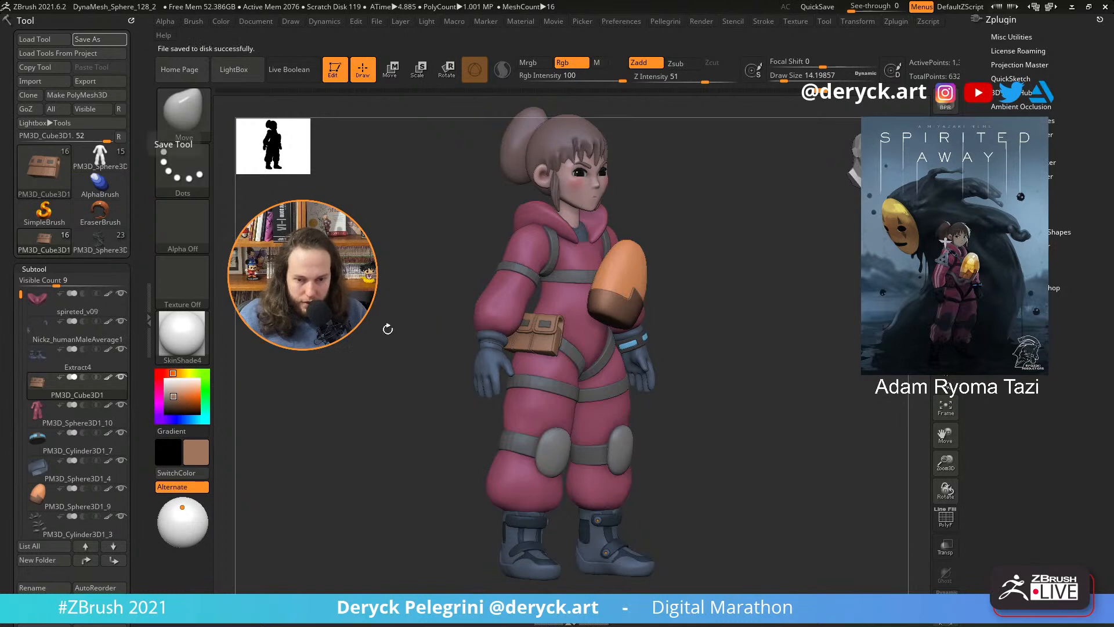
- Insert a Sphere3D subtool directly below the pouch in the subtool list
left_click_drag(385, 328, 374, 348)
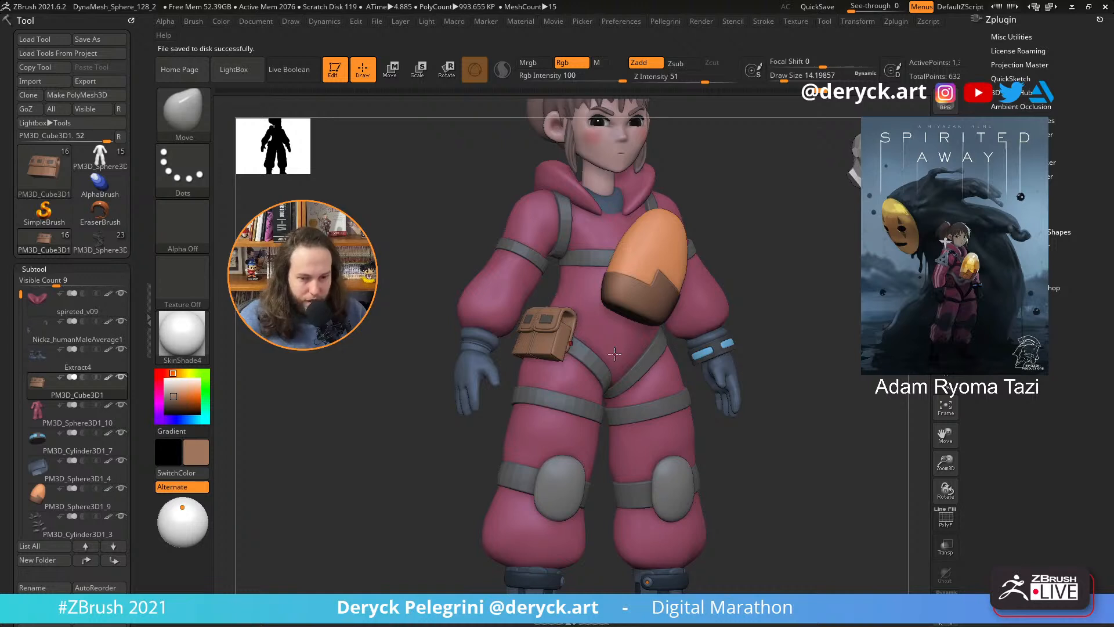
left_click_drag(809, 312, 778, 379)
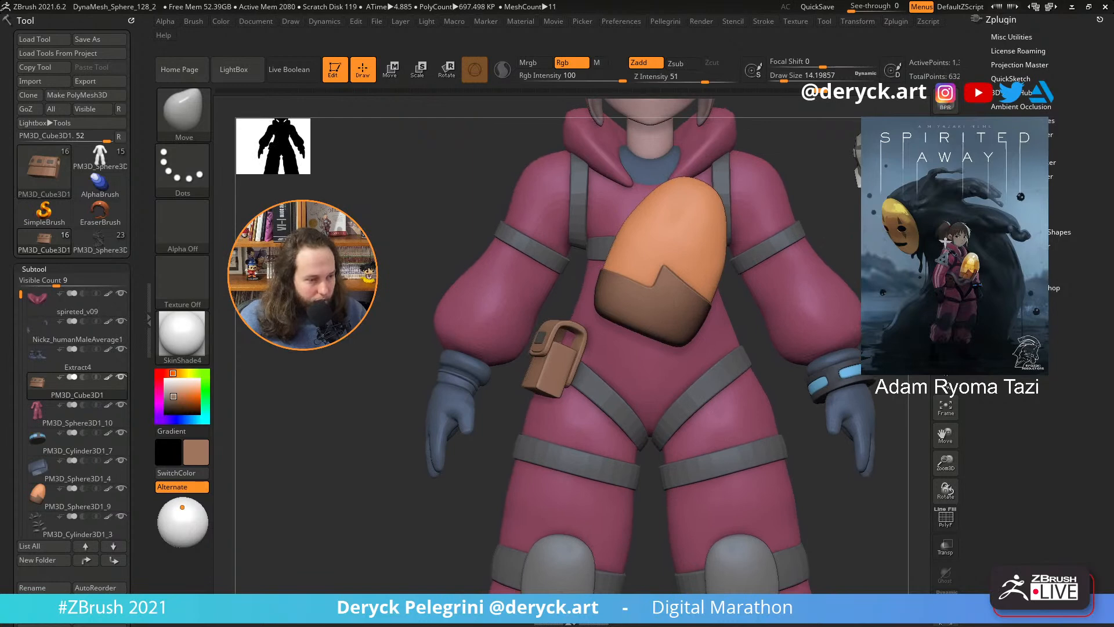
left_click_drag(290, 302, 362, 326)
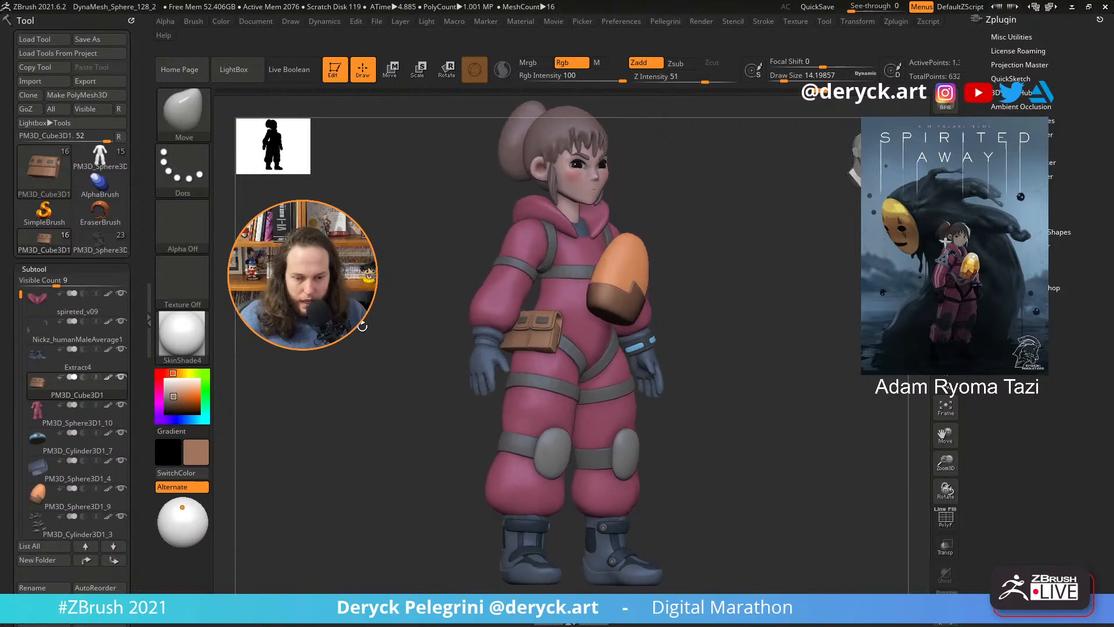
scroll(37, 367, "down", 5)
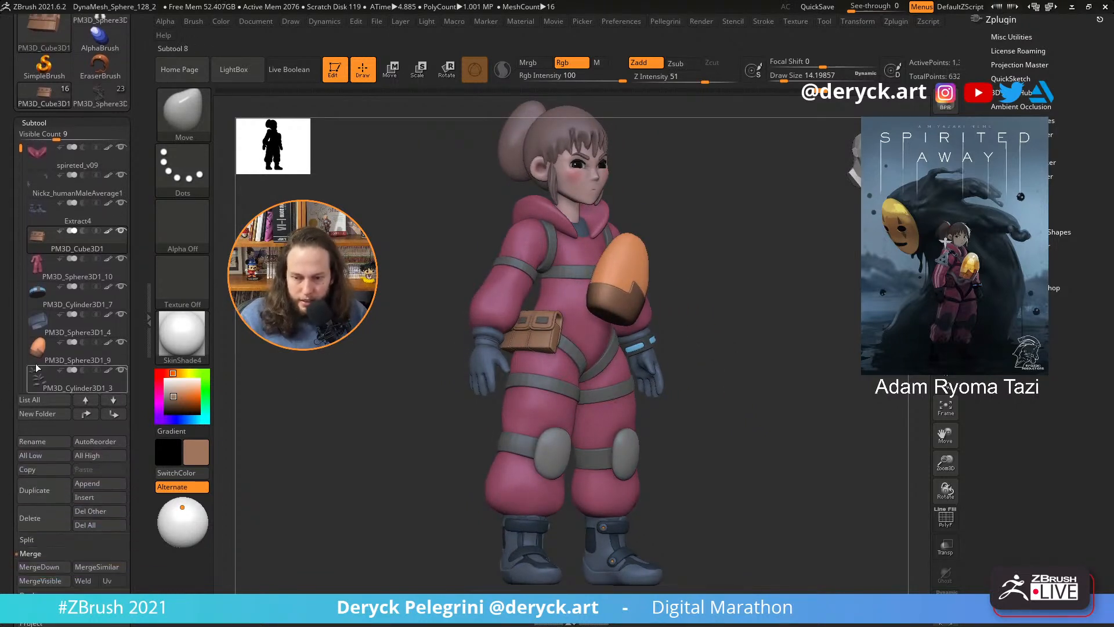
scroll(58, 429, "down", 2)
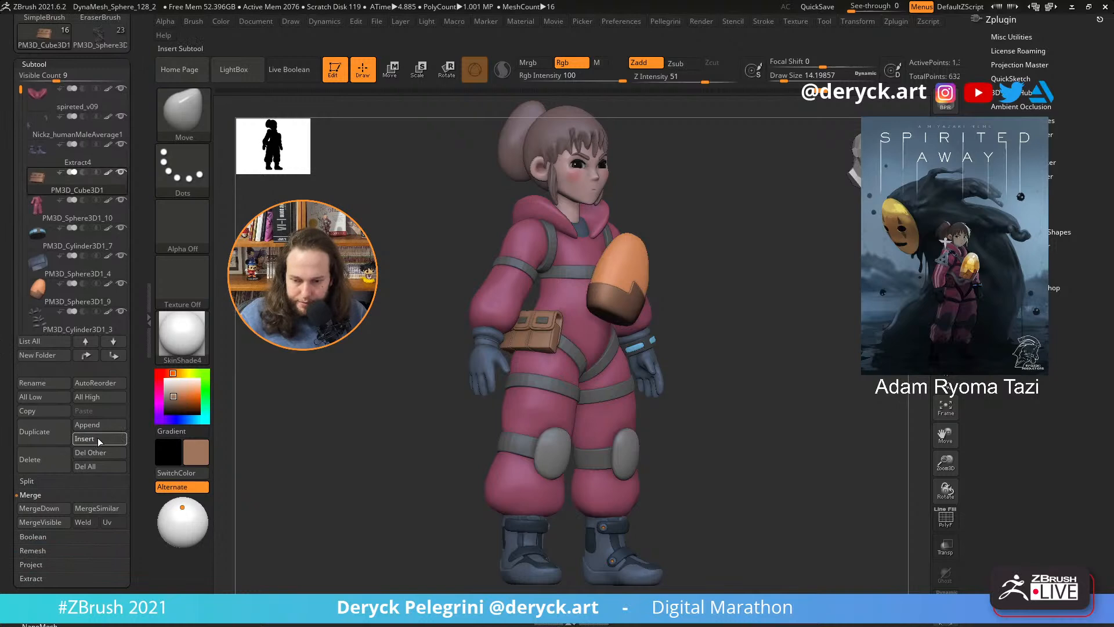
left_click(98, 439)
left_click(115, 412)
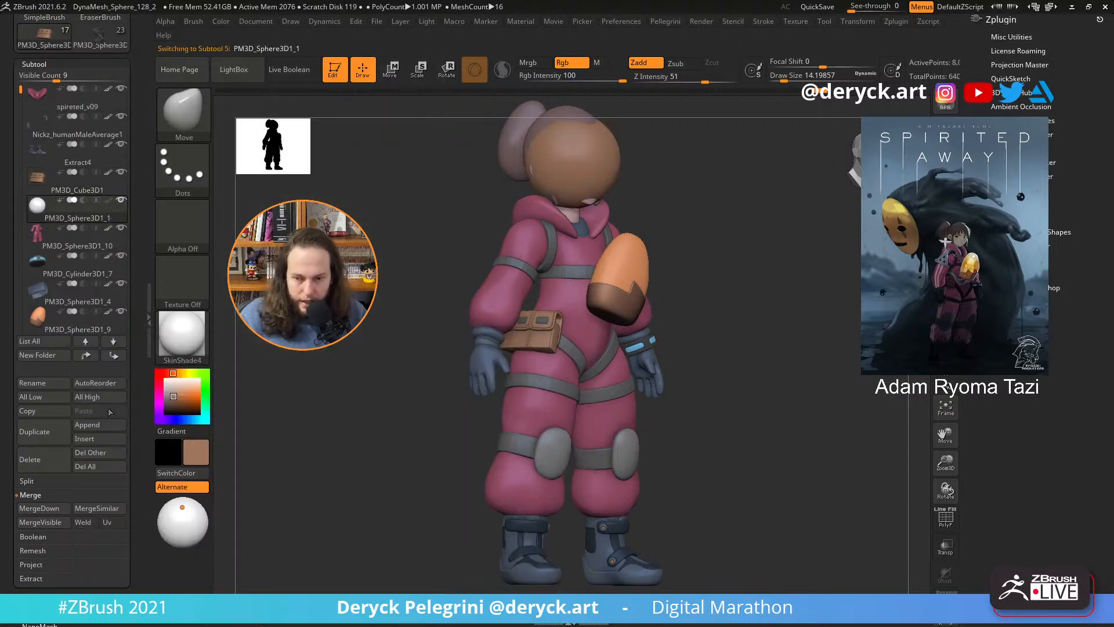
- Initialize the inserted sphere as a QCyl Y cylinder, isolate and frame it, and turn on its polyframe
left_click_drag(410, 281, 534, 211)
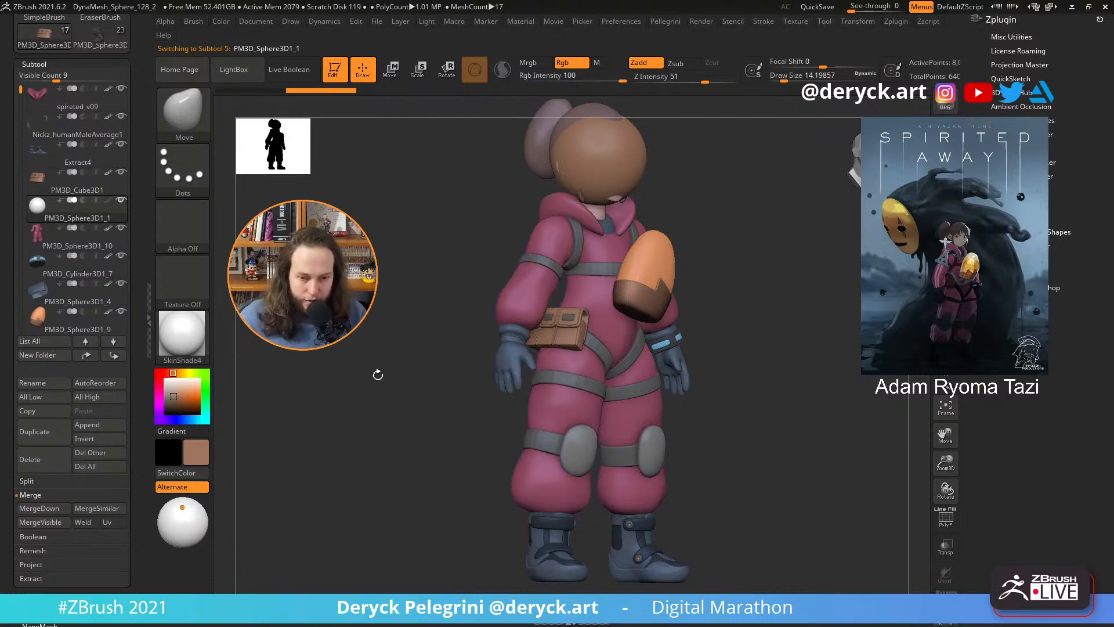
scroll(0, 489, "down", 5)
scroll(5, 498, "down", 2)
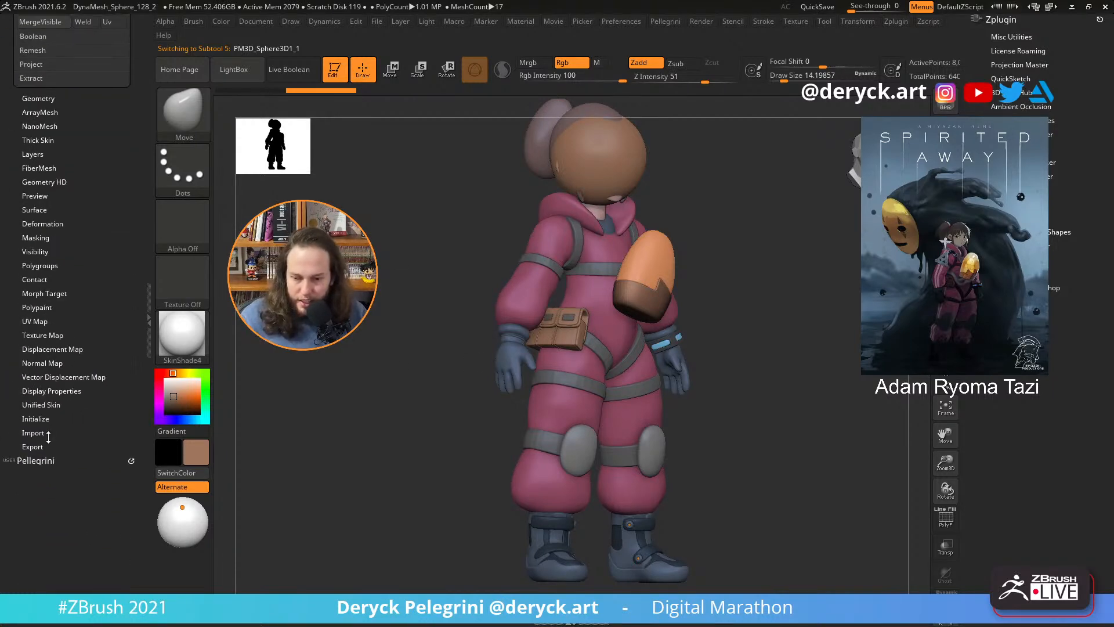
left_click(36, 418)
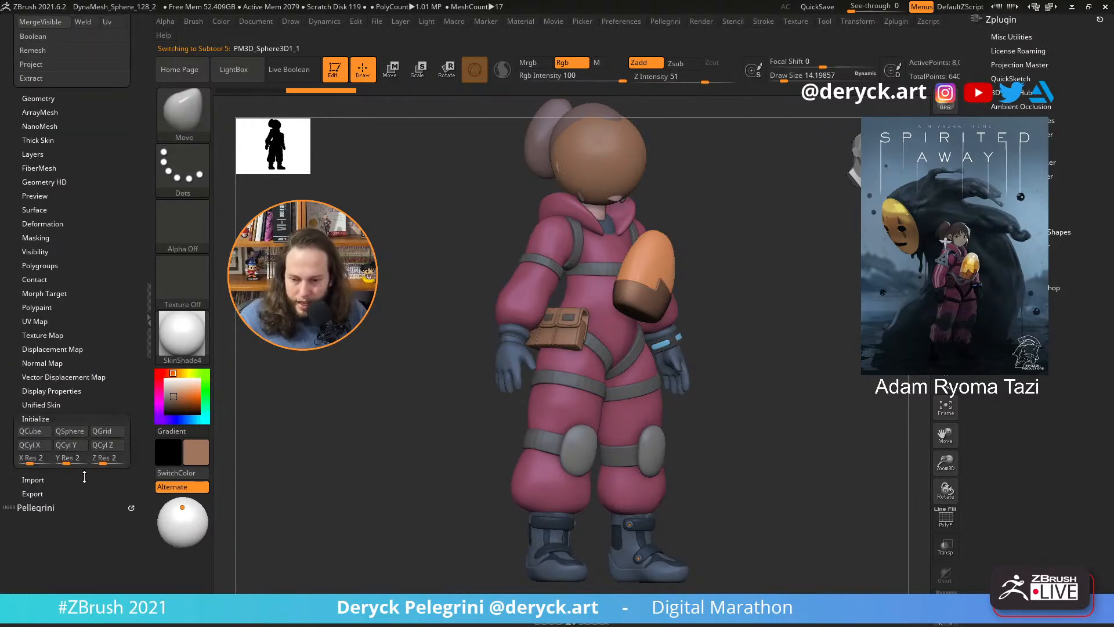
left_click(66, 445)
left_click_drag(407, 290, 394, 313, "alt")
key("alt+s")
key("f")
key("shift+f")
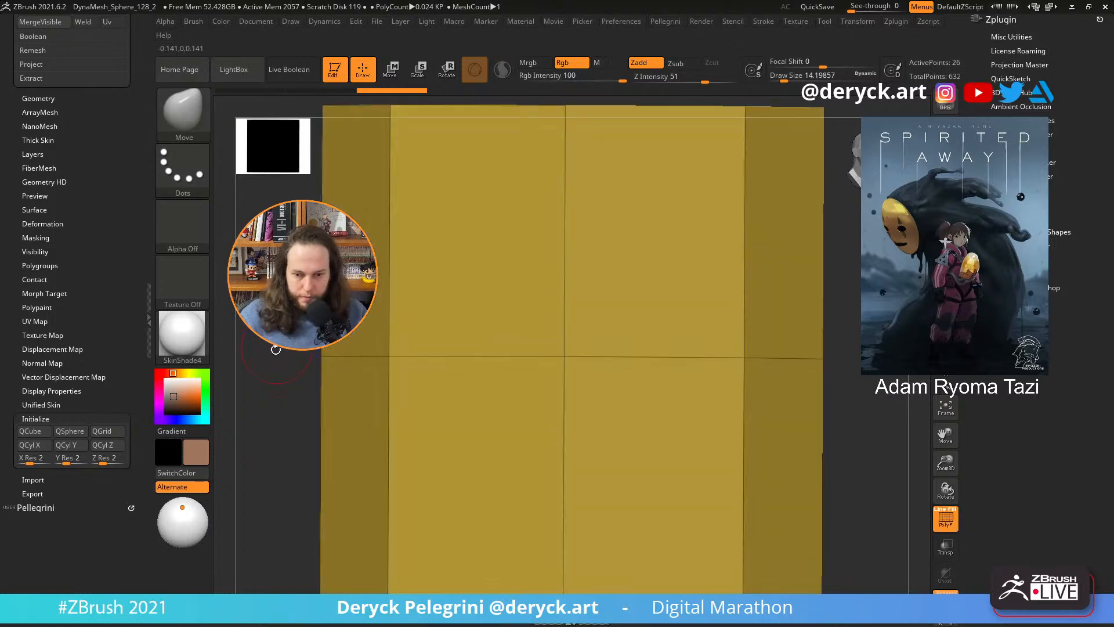
- Scale the cylinder down to a small piece and place it at the front of the waist beside the pouch
mouse_move(276, 346)
left_mouse_down("alt")
mouse_move(348, 377)
mouse_move(339, 445)
mouse_move(345, 415)
mouse_move(371, 403)
mouse_move(377, 358)
mouse_move(366, 374)
left_mouse_up("alt")
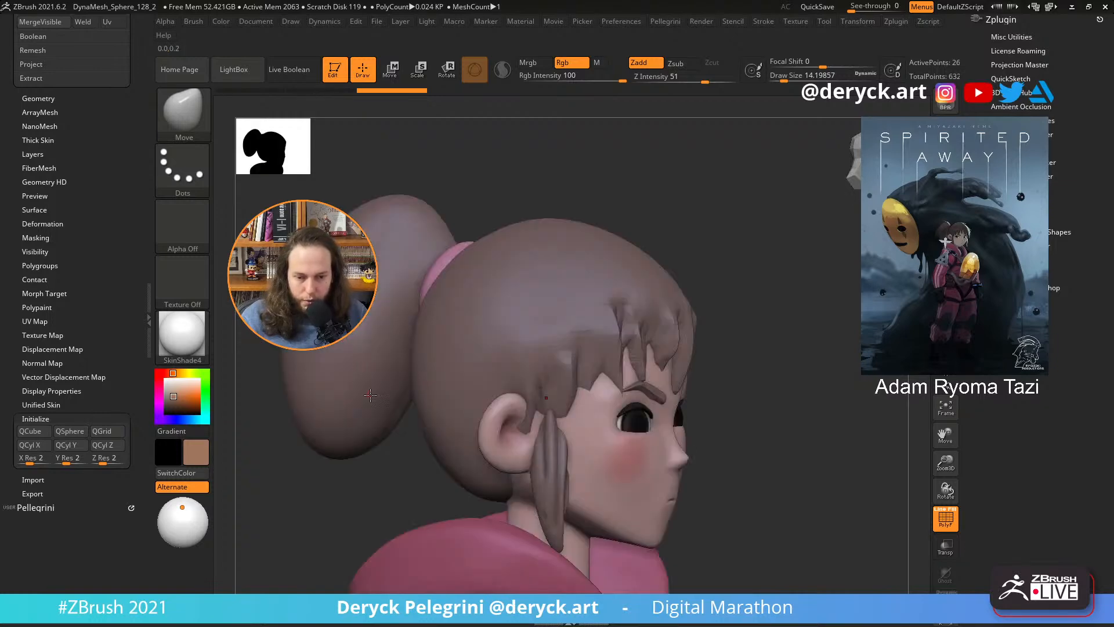
left_click_drag(334, 489, 398, 331)
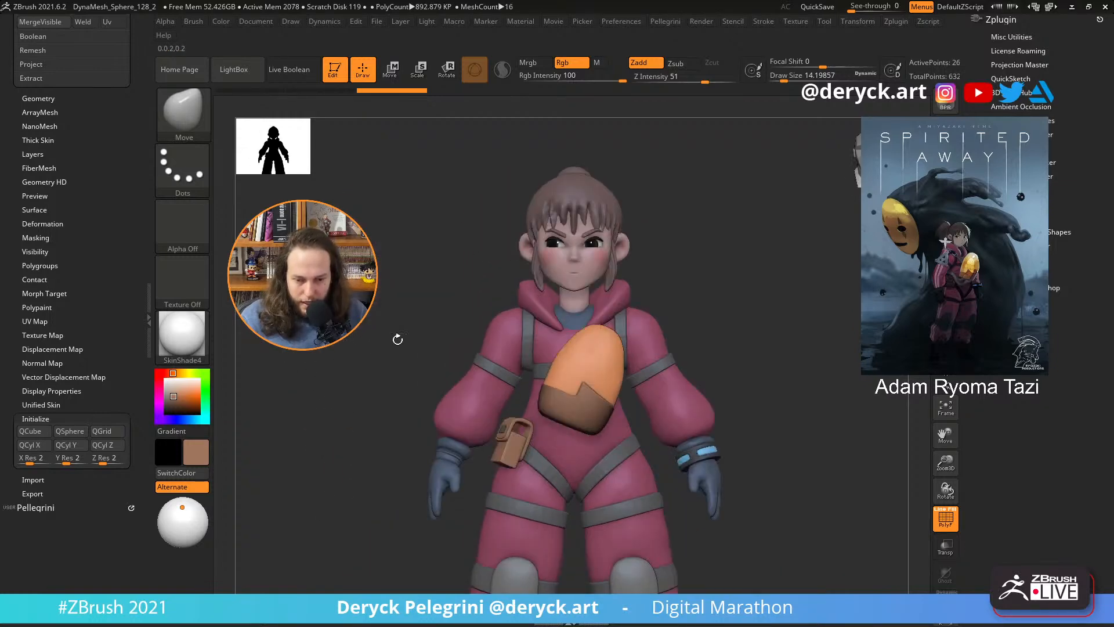
key("w")
left_click(515, 409, "alt")
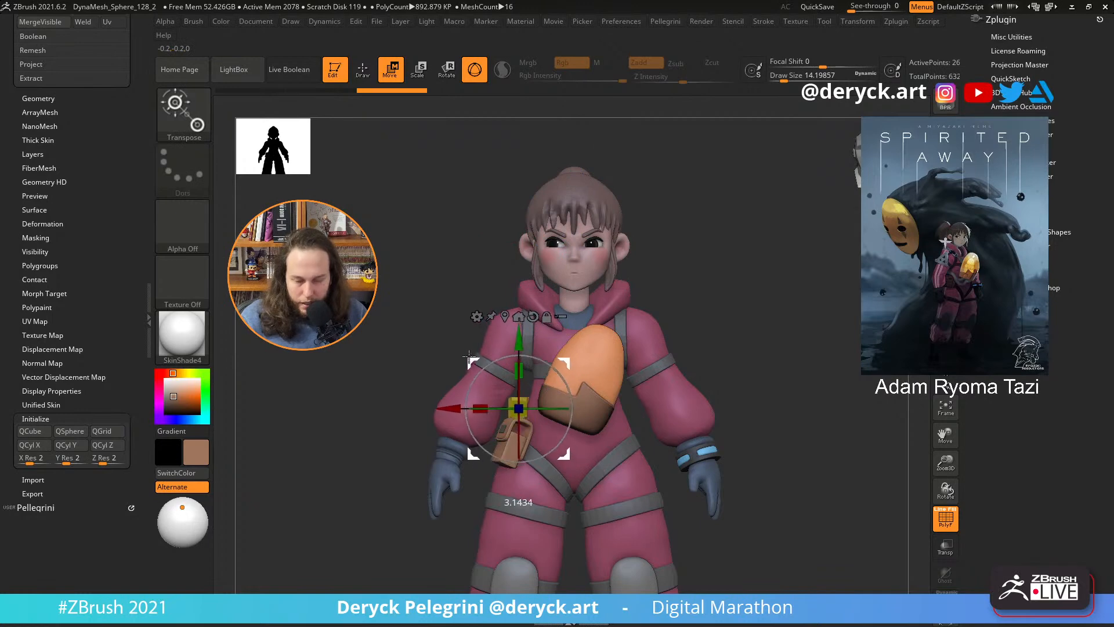
left_click_drag(466, 355, 619, 402)
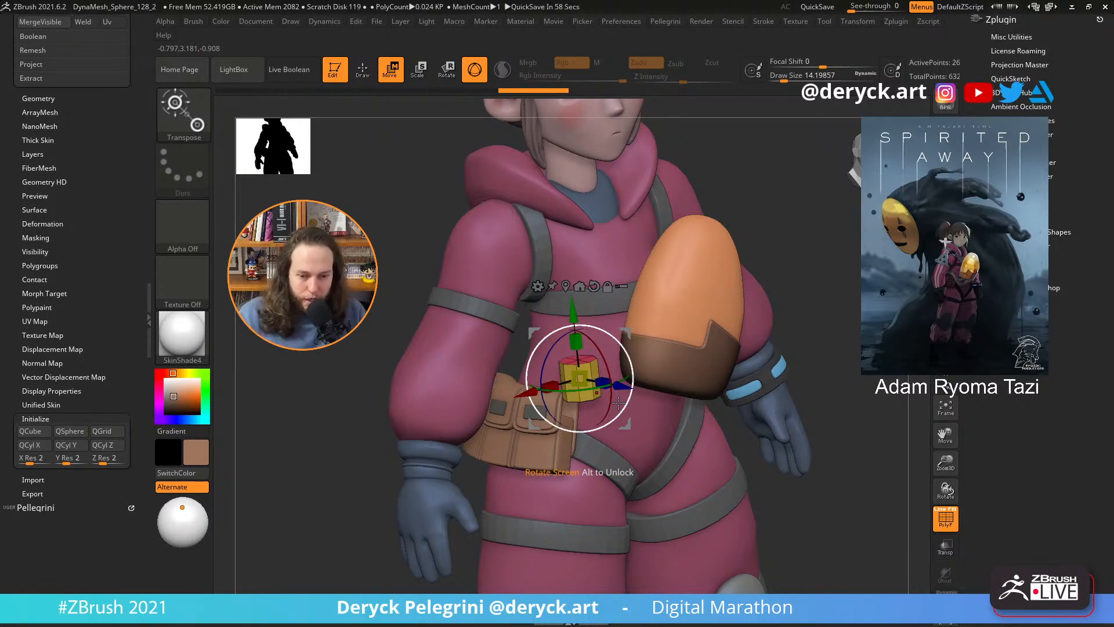
mouse_move(620, 402)
left_mouse_down()
mouse_move(498, 406)
mouse_move(638, 406)
left_mouse_up()
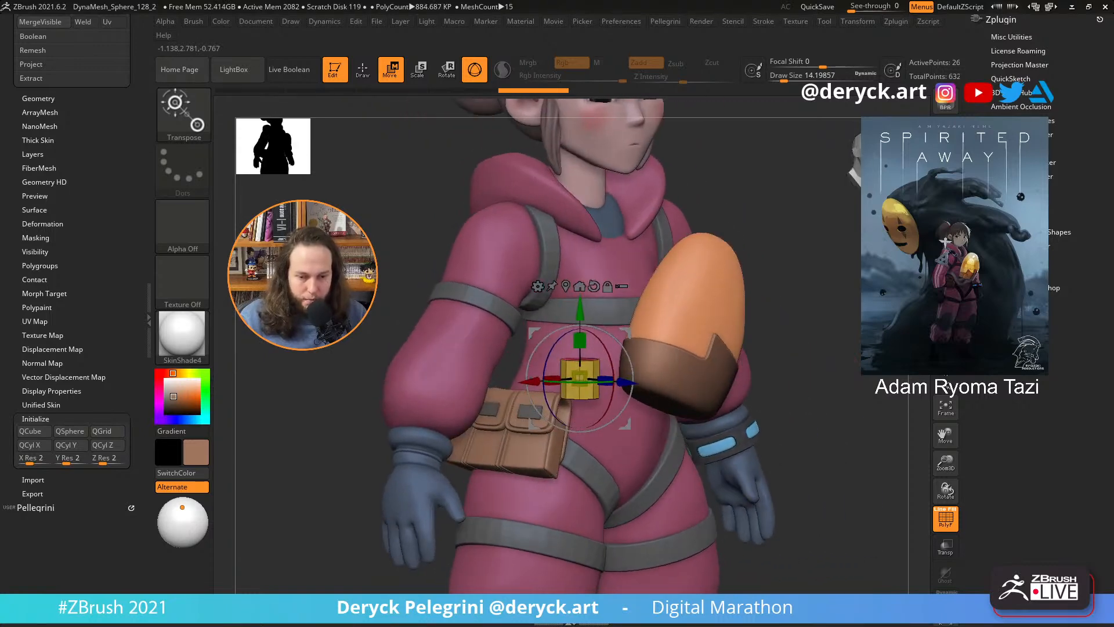
- Examine the small cylinder's placement relative to the pouch, waist and straps from several angles
left_click_drag(801, 406, 794, 430)
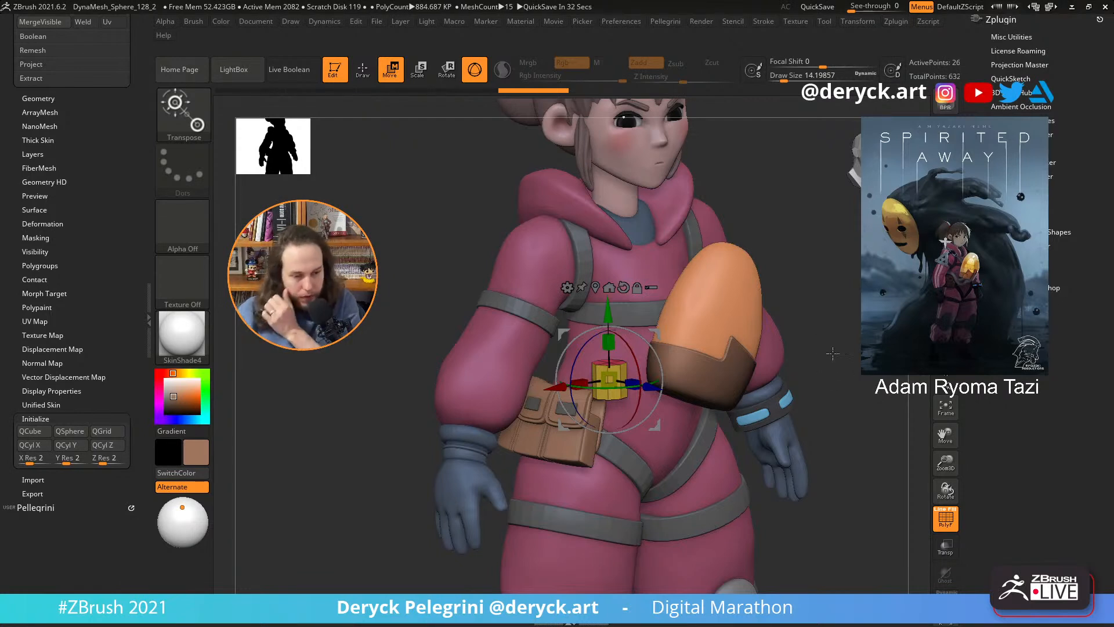
left_click_drag(474, 336, 414, 297)
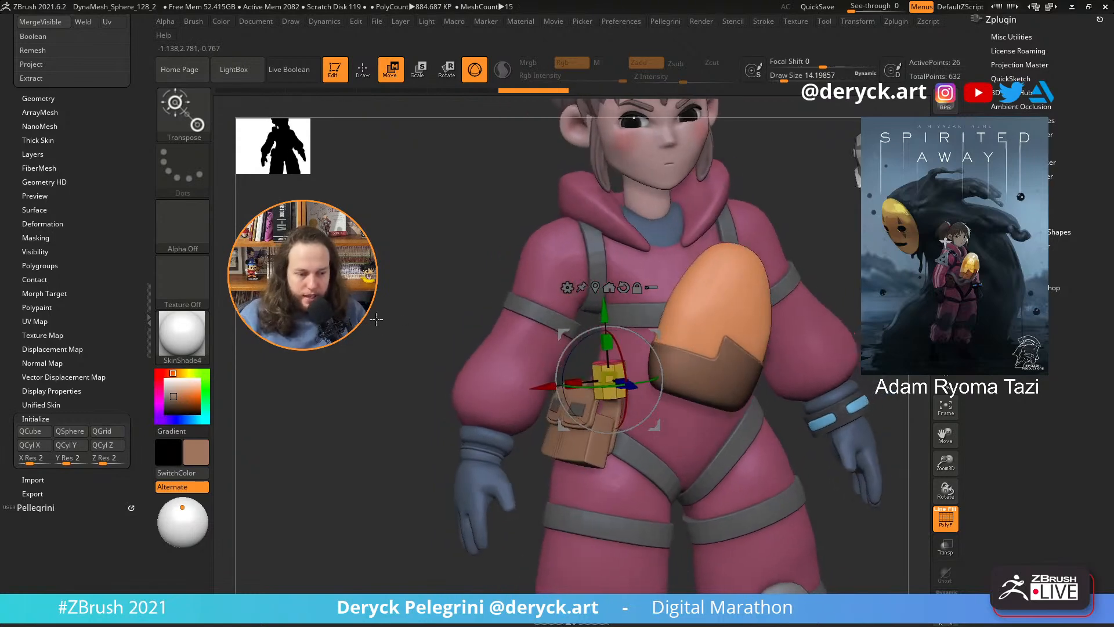
left_click_drag(373, 329, 403, 321, "alt")
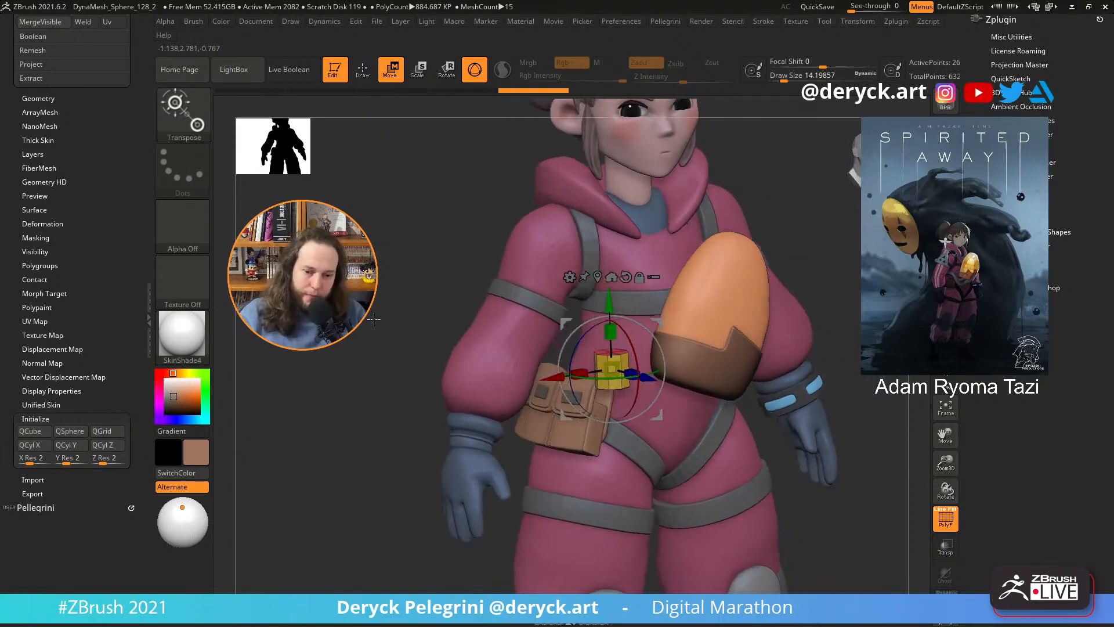
left_click_drag(510, 426, 533, 428)
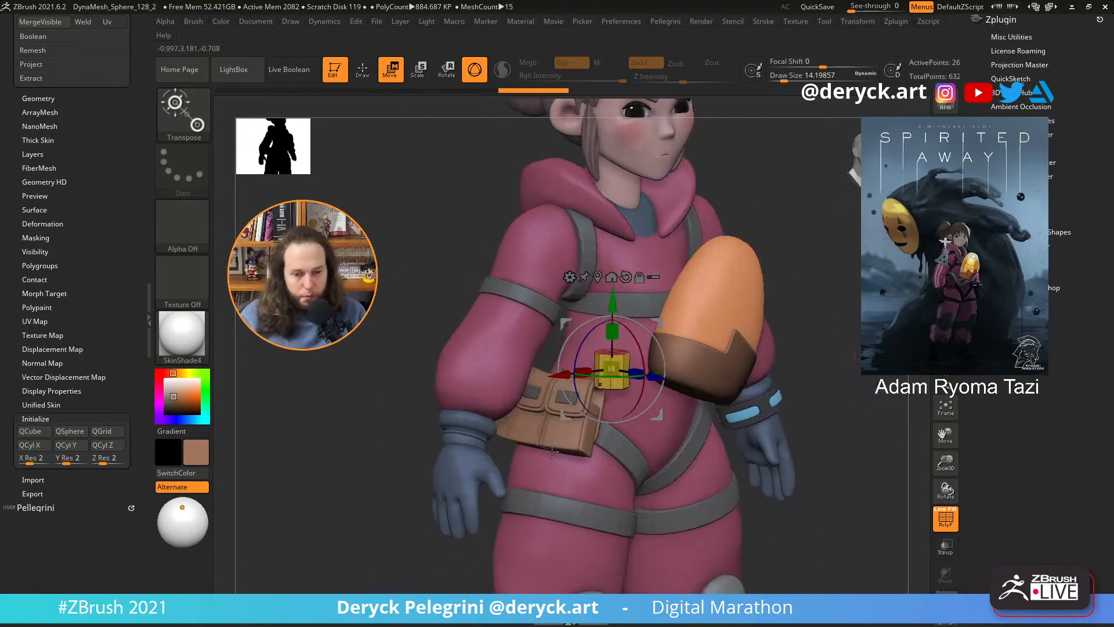
left_click_drag(380, 332, 379, 361)
left_click_drag(379, 360, 401, 359)
left_click_drag(386, 275, 408, 247)
left_click_drag(420, 316, 384, 273)
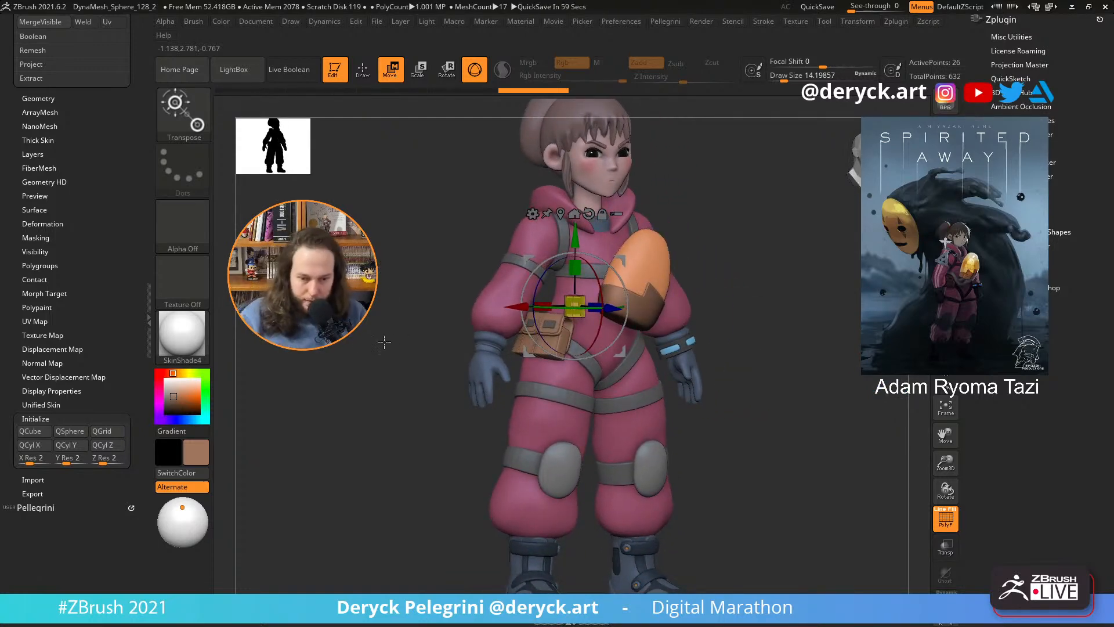
left_click_drag(369, 315, 367, 325, "alt")
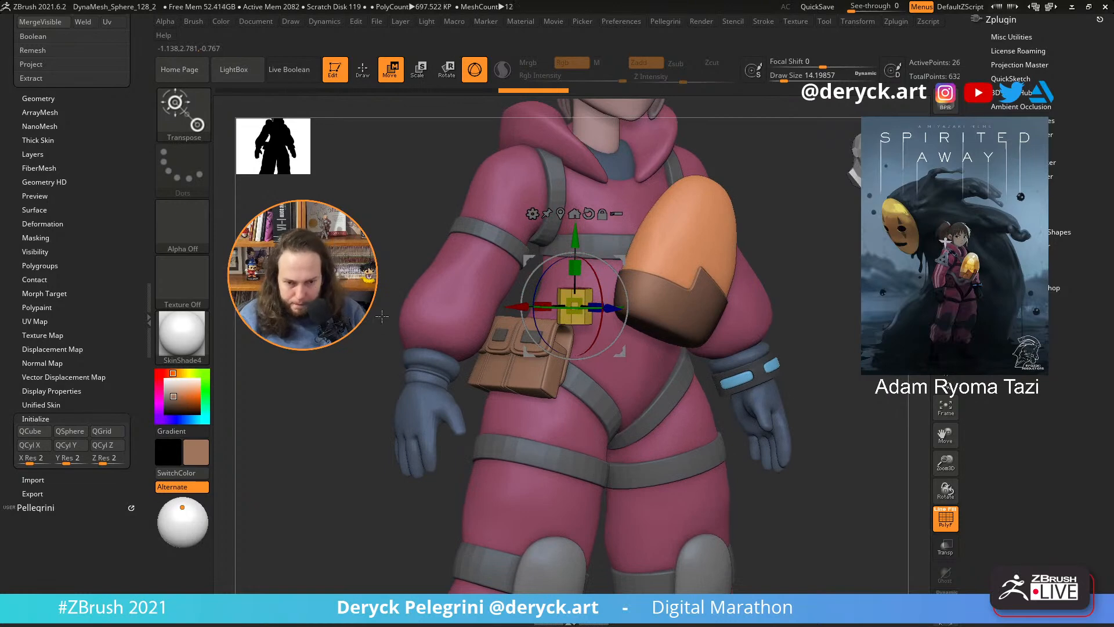
mouse_move(387, 316)
left_mouse_down()
mouse_move(353, 316)
mouse_move(369, 317)
left_mouse_up()
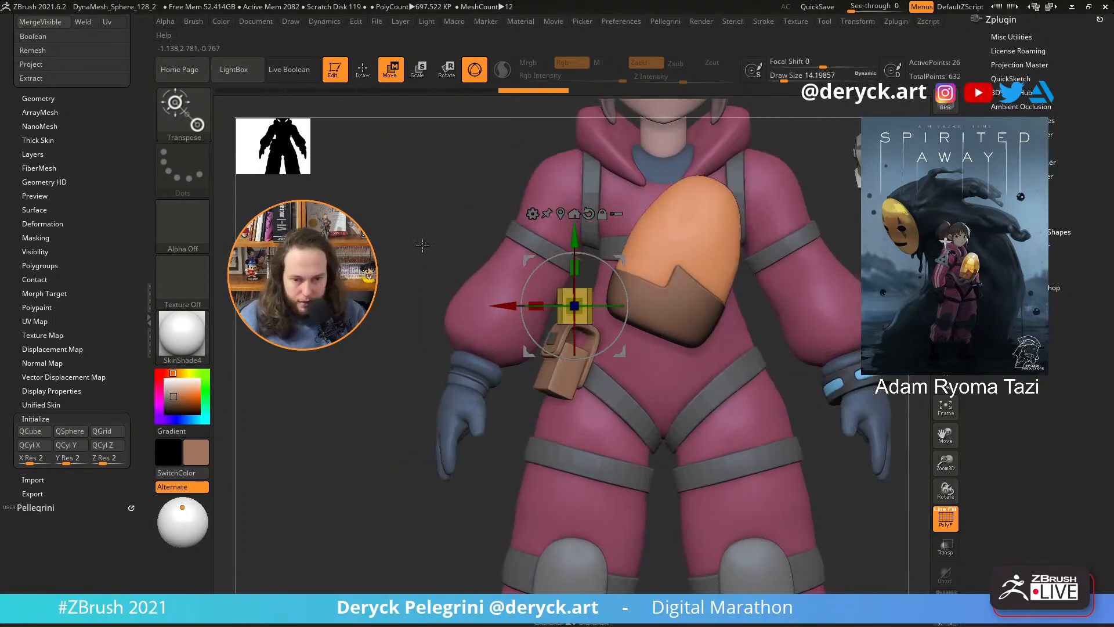
- Stretch the small cylinder along its Y axis into a long bar from the chest to the upper thigh
left_click_drag(423, 246, 572, 284)
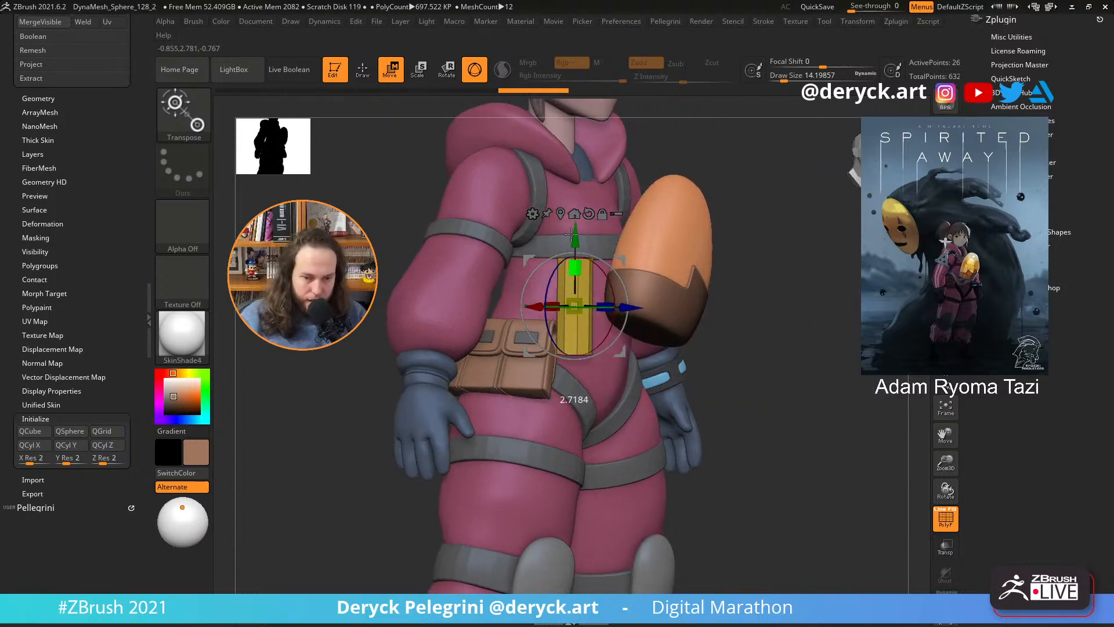
left_click_drag(574, 166, 551, 105)
left_click_drag(800, 357, 621, 336)
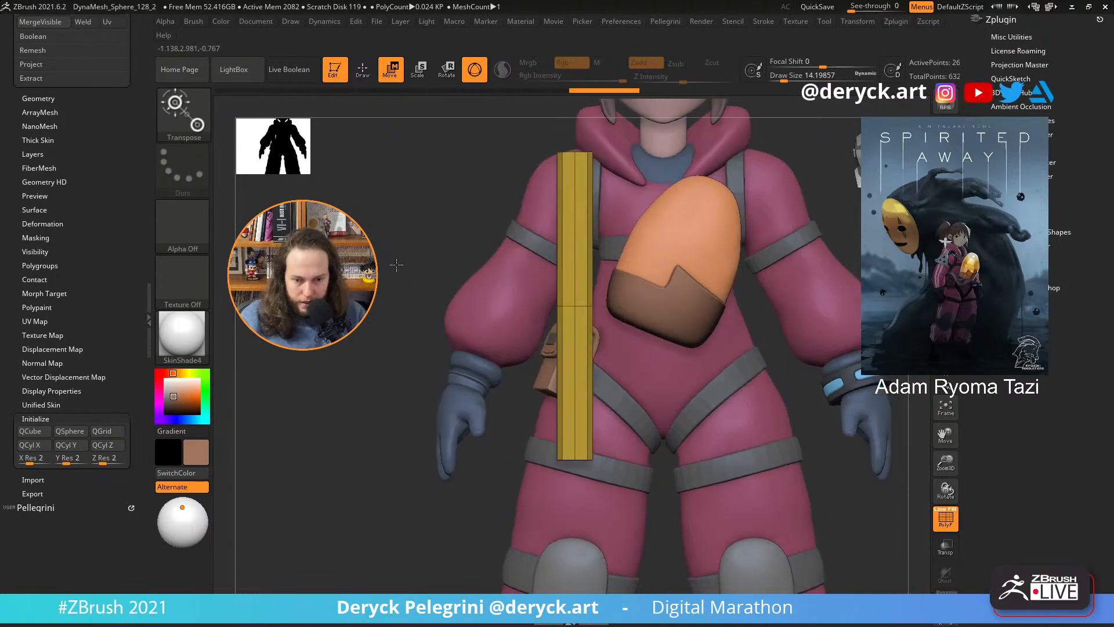
- Fine-tune the long bar's overall scale and its position in front of the pouch
left_click_drag(397, 265, 409, 307, "alt")
left_click_drag(580, 314, 578, 333)
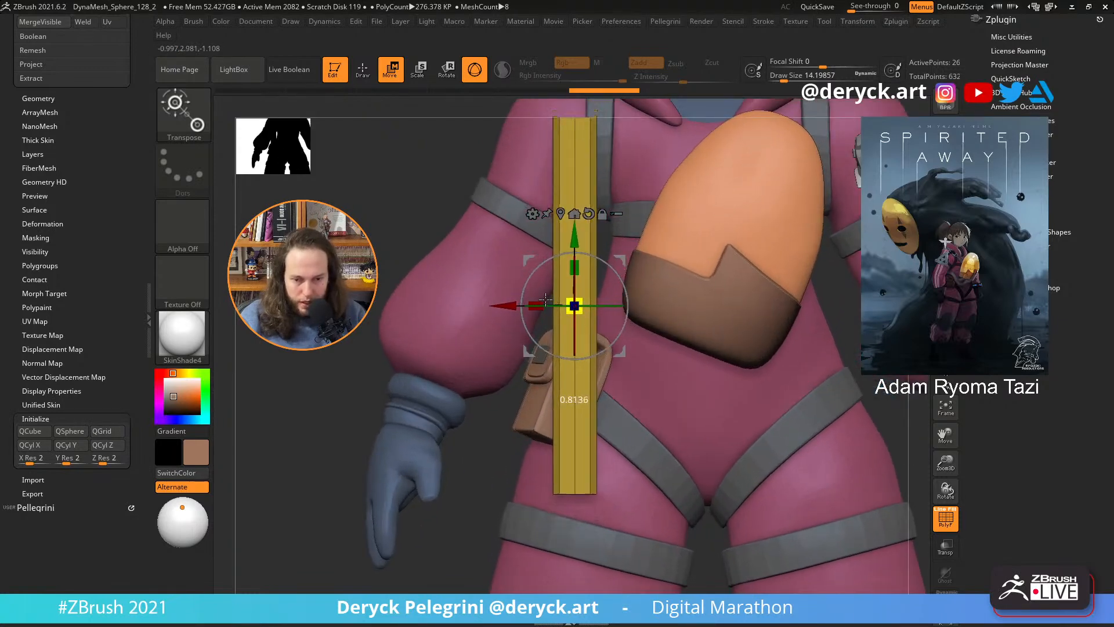
left_click_drag(272, 250, 406, 251)
left_click_drag(801, 373, 768, 429)
left_click_drag(633, 319, 602, 312)
left_click_drag(777, 372, 667, 331)
left_click_drag(468, 298, 483, 298)
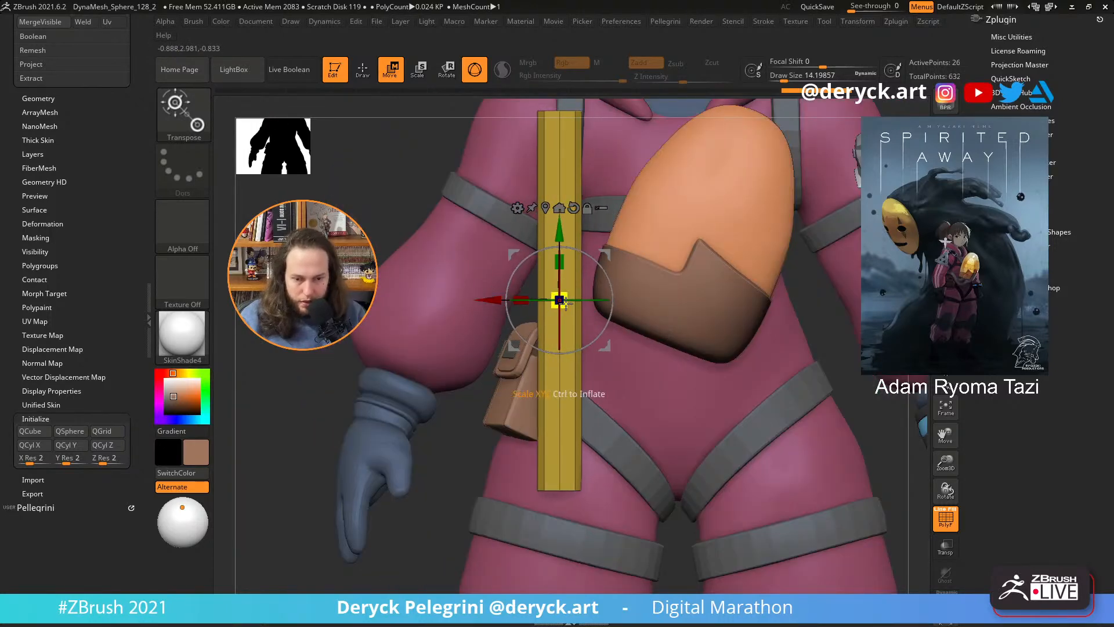
left_click_drag(557, 297, 556, 301)
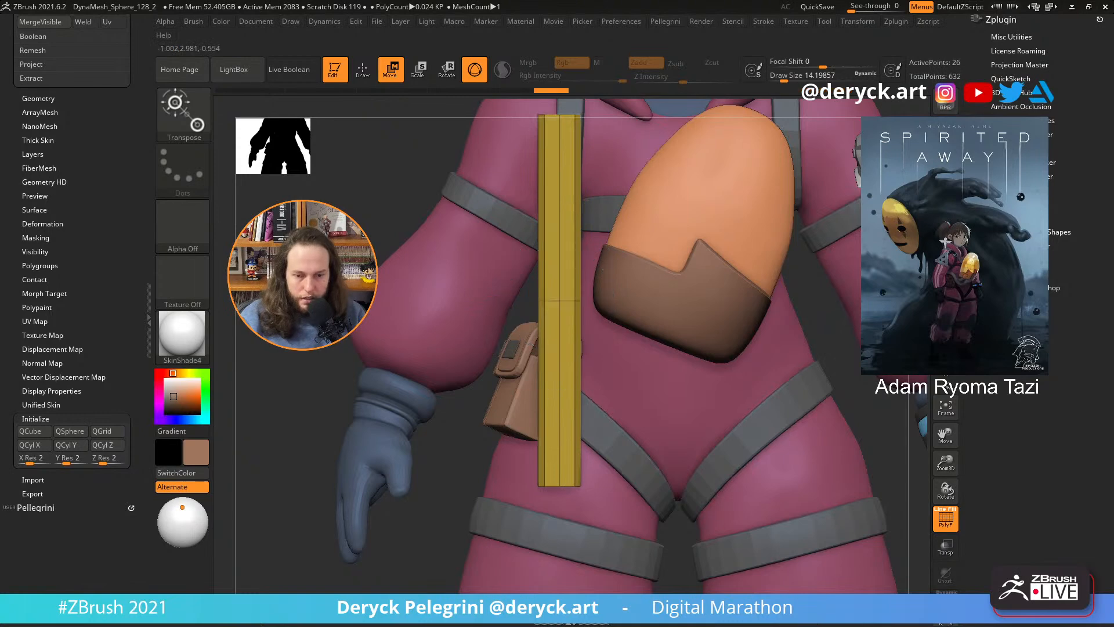
left_click_drag(406, 209, 407, 157, "alt")
left_click_drag(408, 156, 499, 166)
mouse_move(655, 367)
left_mouse_down("shift")
mouse_move(704, 365)
mouse_move(658, 366)
left_mouse_up("shift")
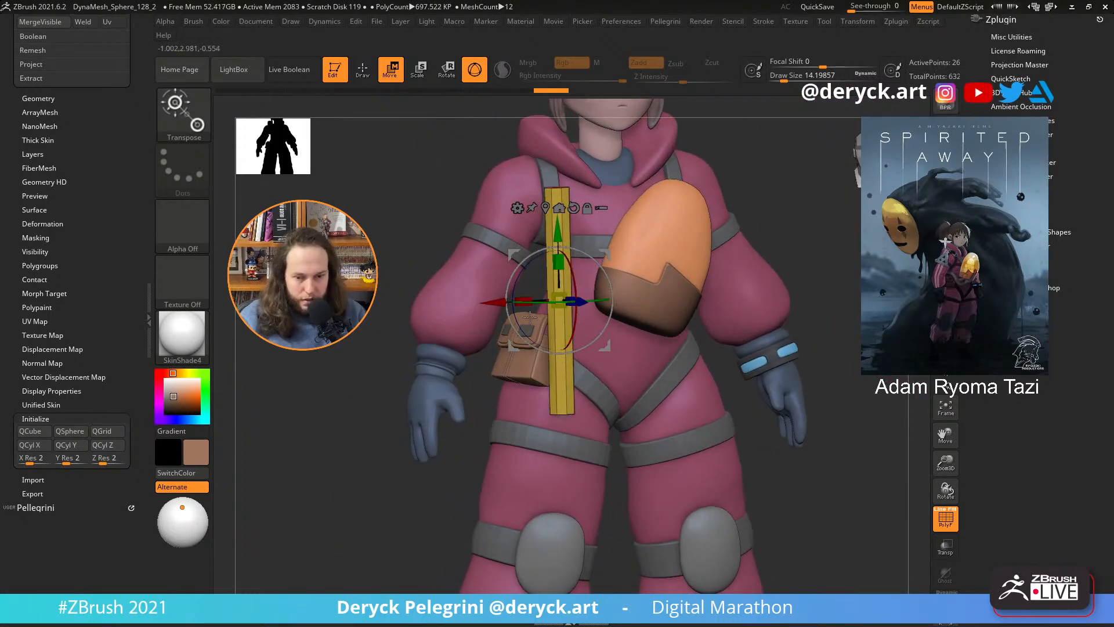
left_click_drag(529, 316, 659, 329)
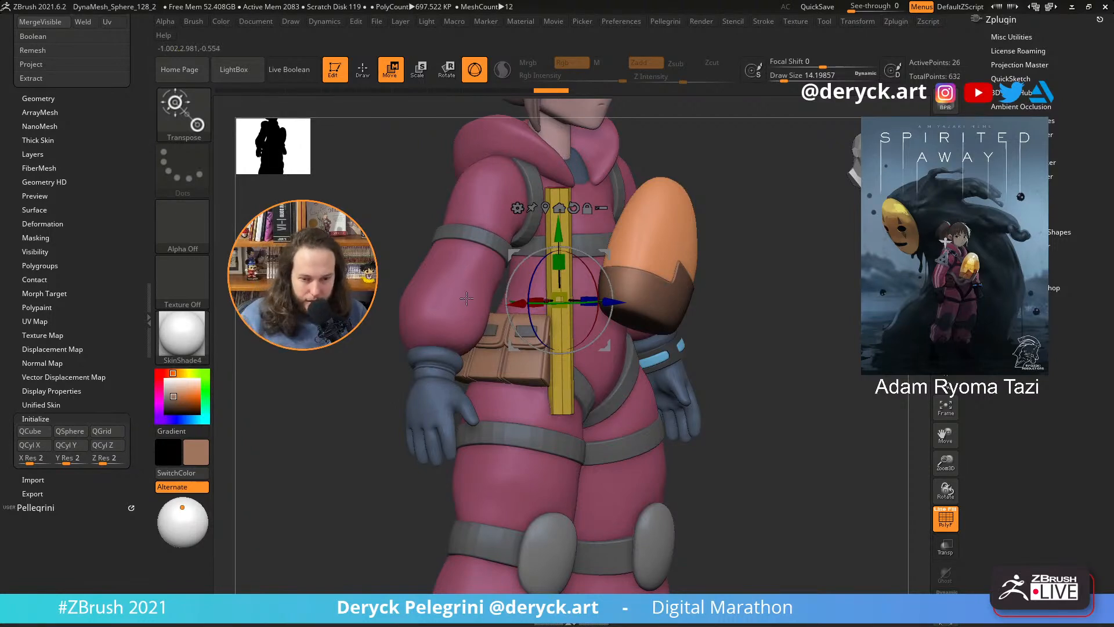
- Lengthen the bar along its Y axis so it spans from the upper chest to the thigh strap
left_click_drag(736, 388, 745, 386, "shift")
left_click_drag(559, 262, 551, 242)
left_click_drag(733, 340, 592, 343)
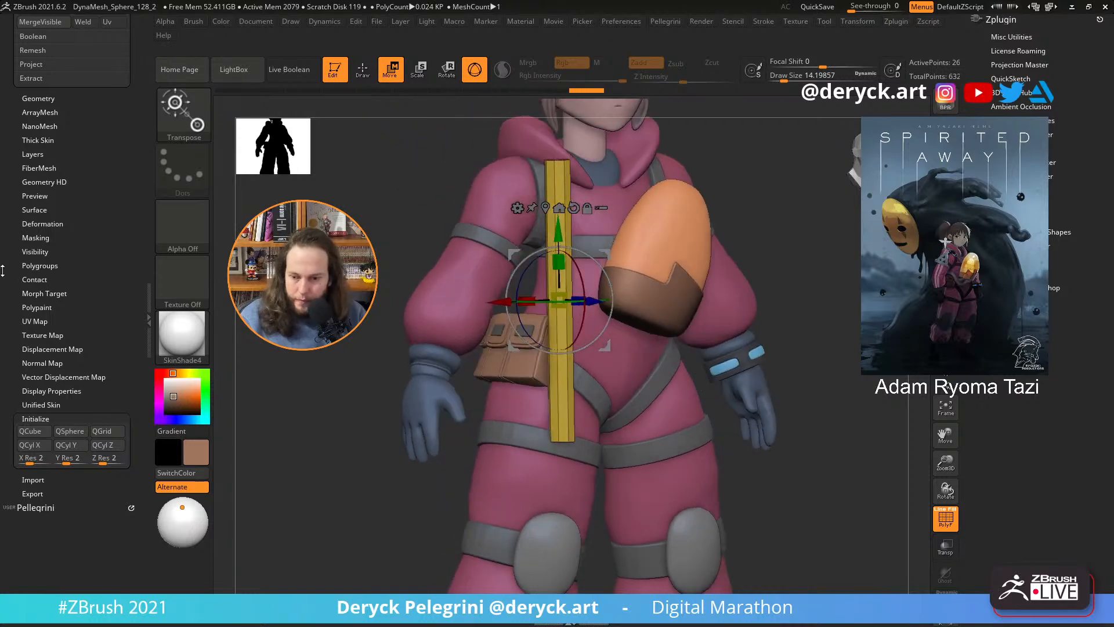
- Duplicate the long bar subtool and hide the original
left_click_drag(2, 270, 0, 483)
left_click_drag(0, 137, 0, 249)
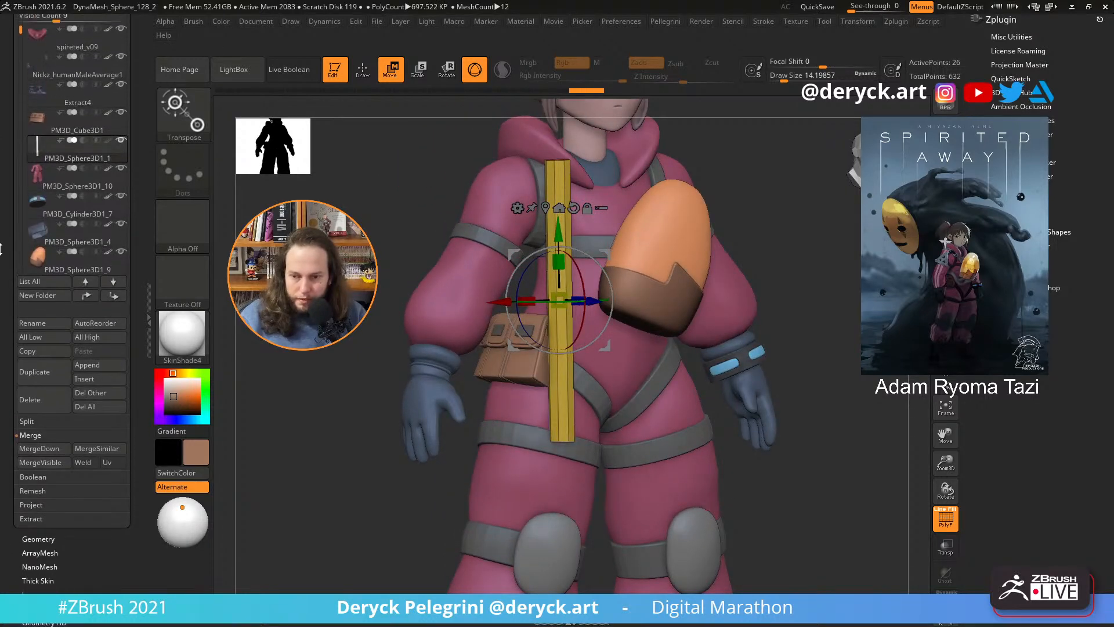
left_click(41, 377)
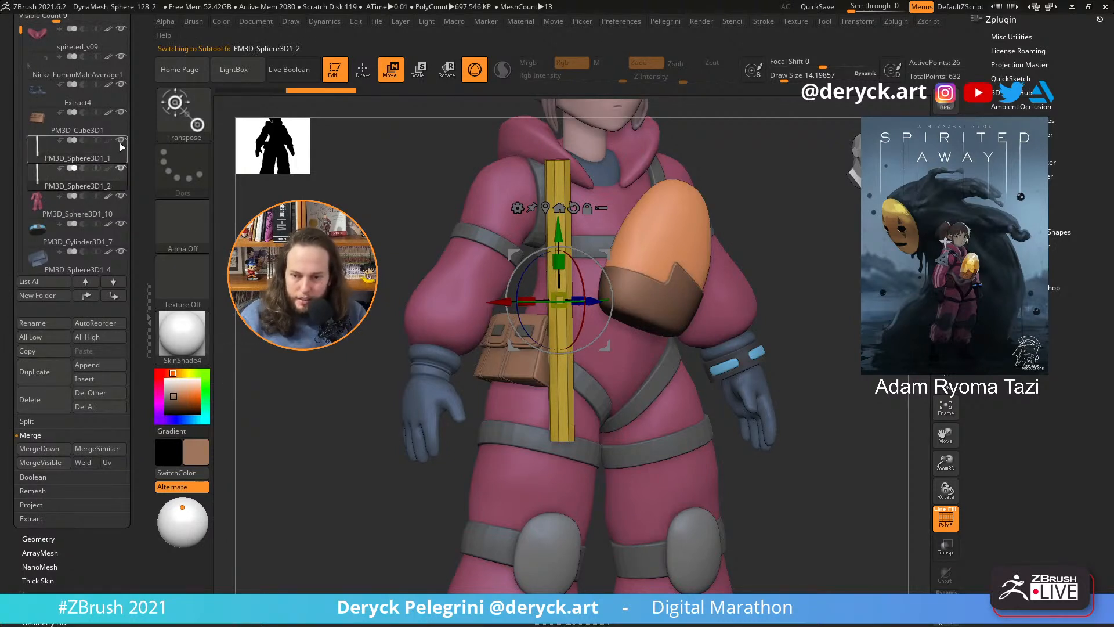
mouse_move(465, 285)
right_mouse_down()
mouse_move(510, 284)
mouse_move(511, 320)
right_mouse_up()
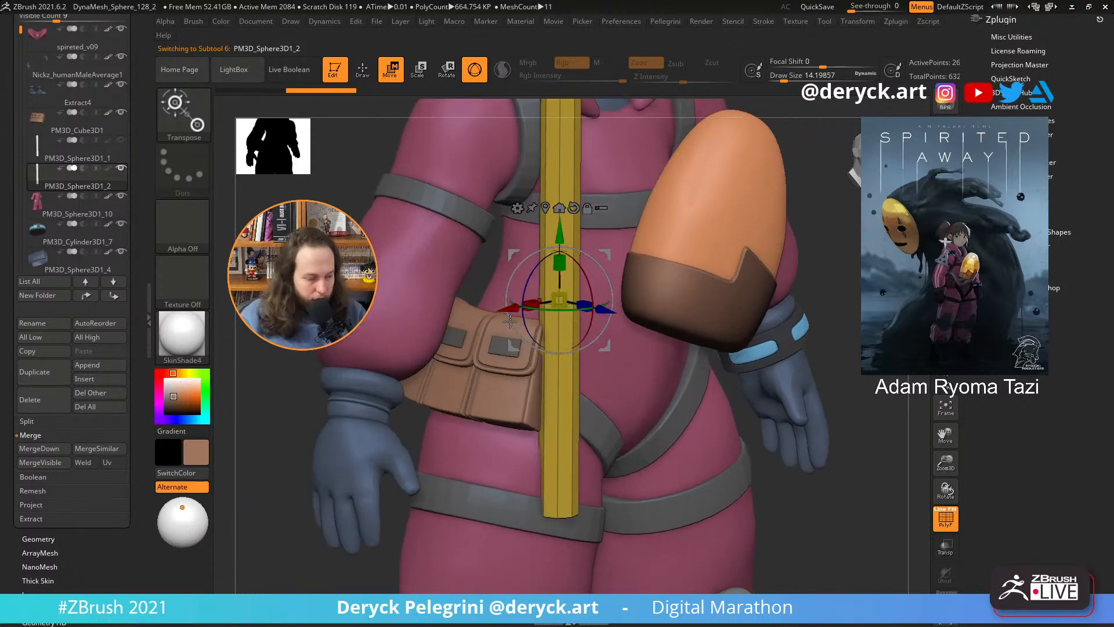
- Set the ZModeler brush's edge action to Insert Multiple EdgeLoops for the duplicated bar
key("q")
right_click_drag(834, 341, 830, 378, "ctrl")
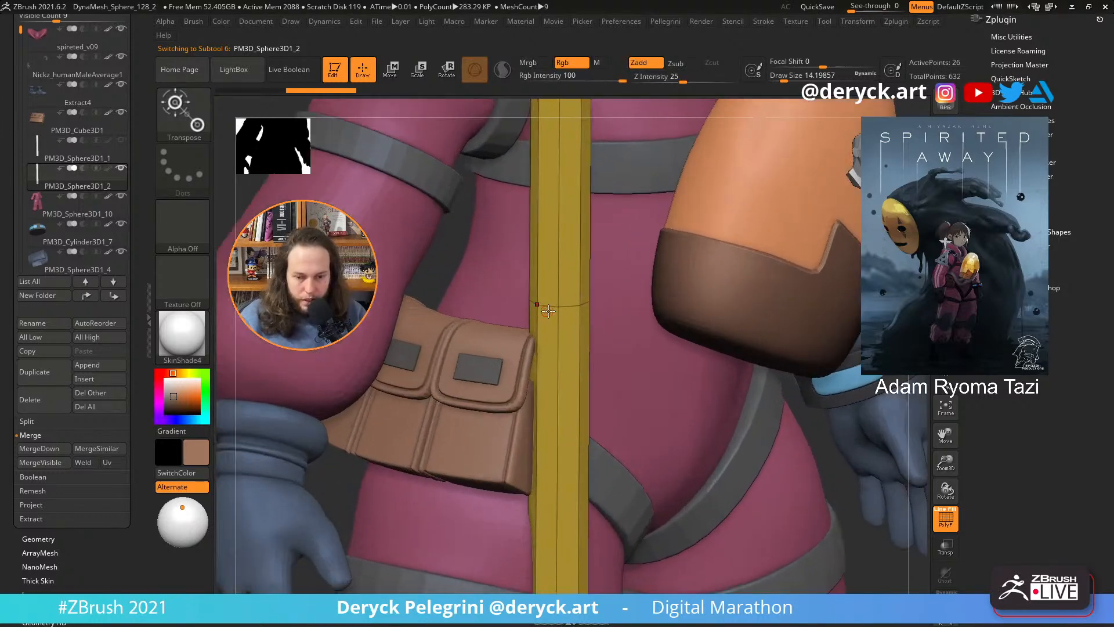
key("b")
key("z")
key("m")
left_click(547, 334, "alt")
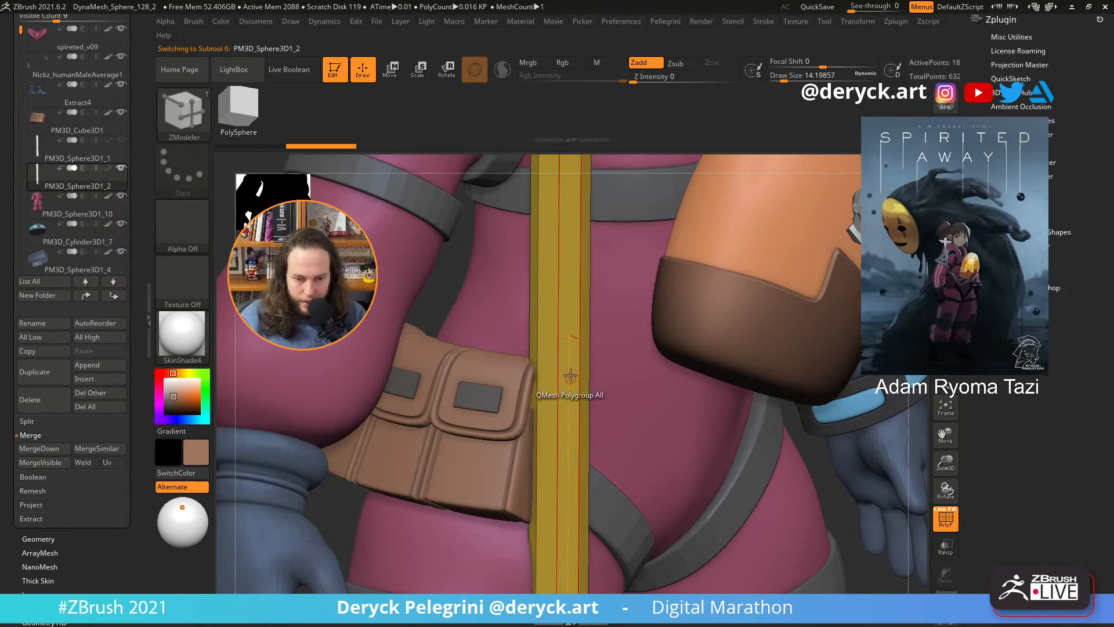
key("space")
left_click(440, 391)
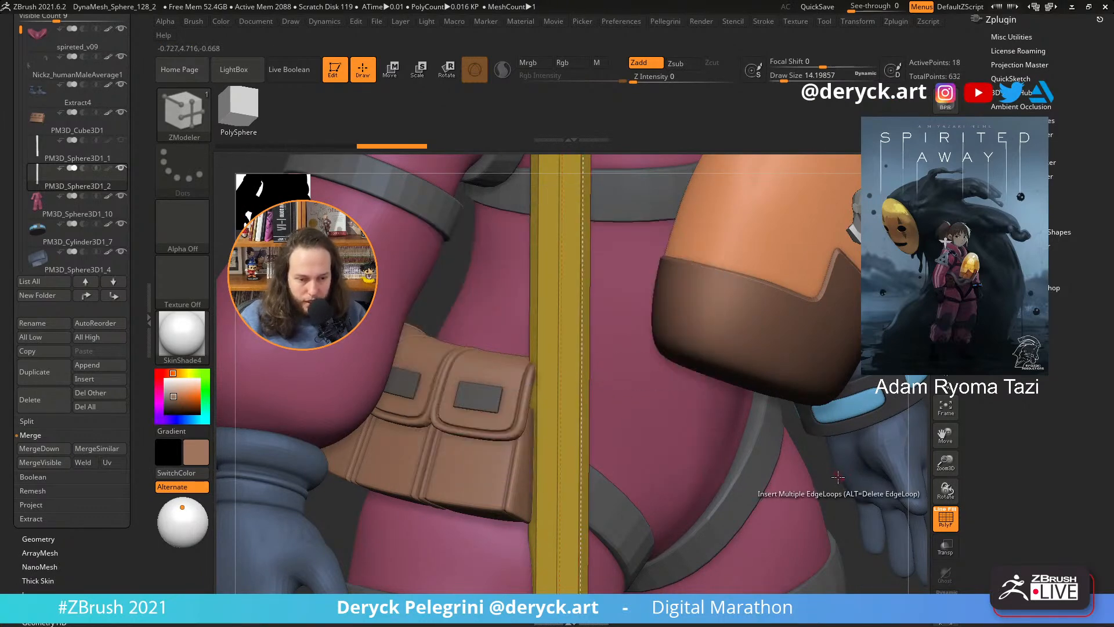
- Divide the duplicated bar into many short segments with evenly spaced edge loops along its length
right_click_drag(835, 480, 748, 388, "ctrl")
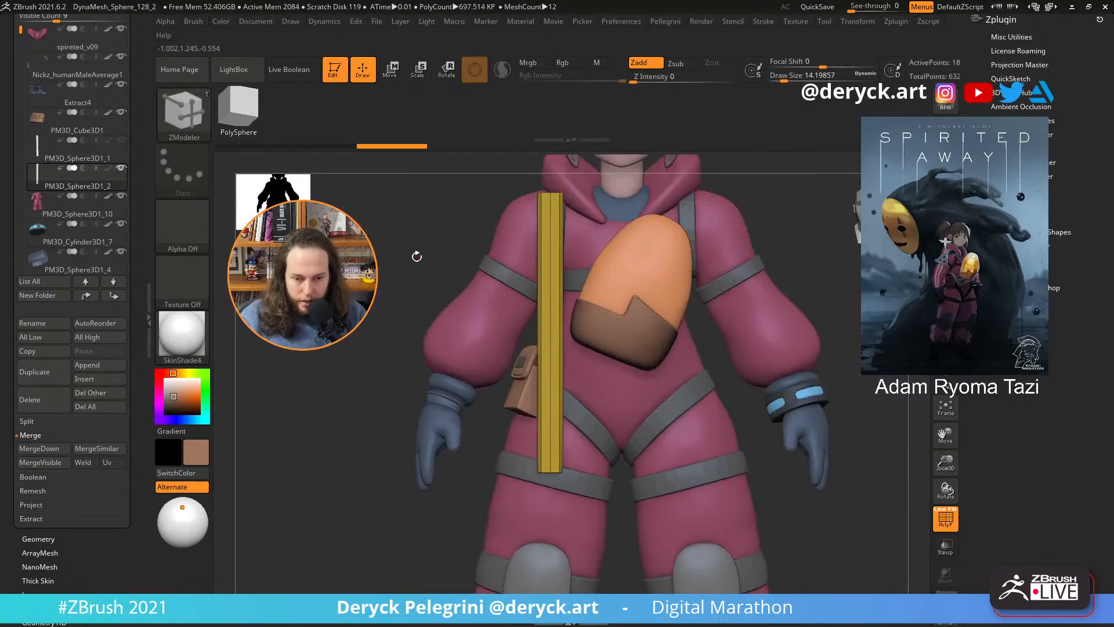
right_click_drag(415, 256, 464, 270)
left_click(542, 335)
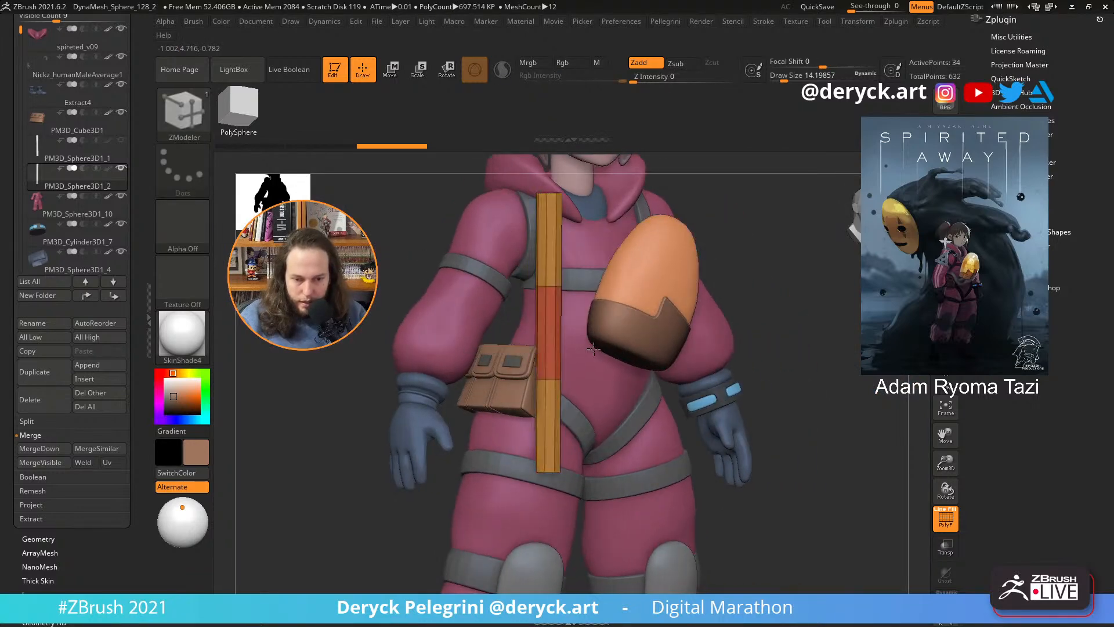
left_click_drag(730, 347, 663, 254)
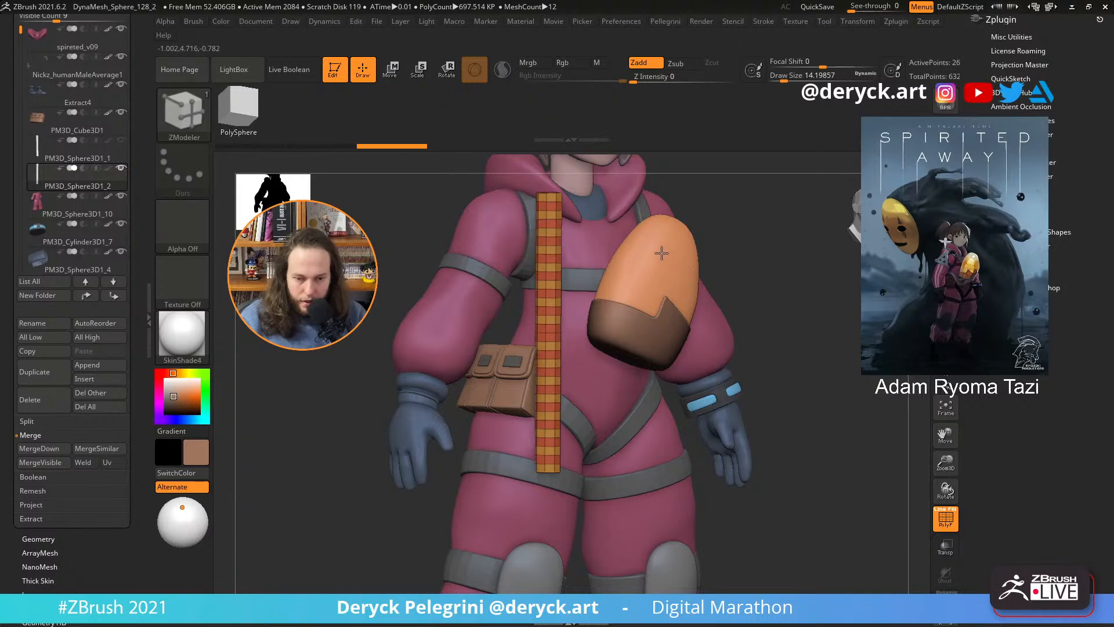
- Rotate the segmented bar 90 degrees to lie horizontally above the pouch and shift it back along its Y axis
right_click_drag(660, 261, 795, 300)
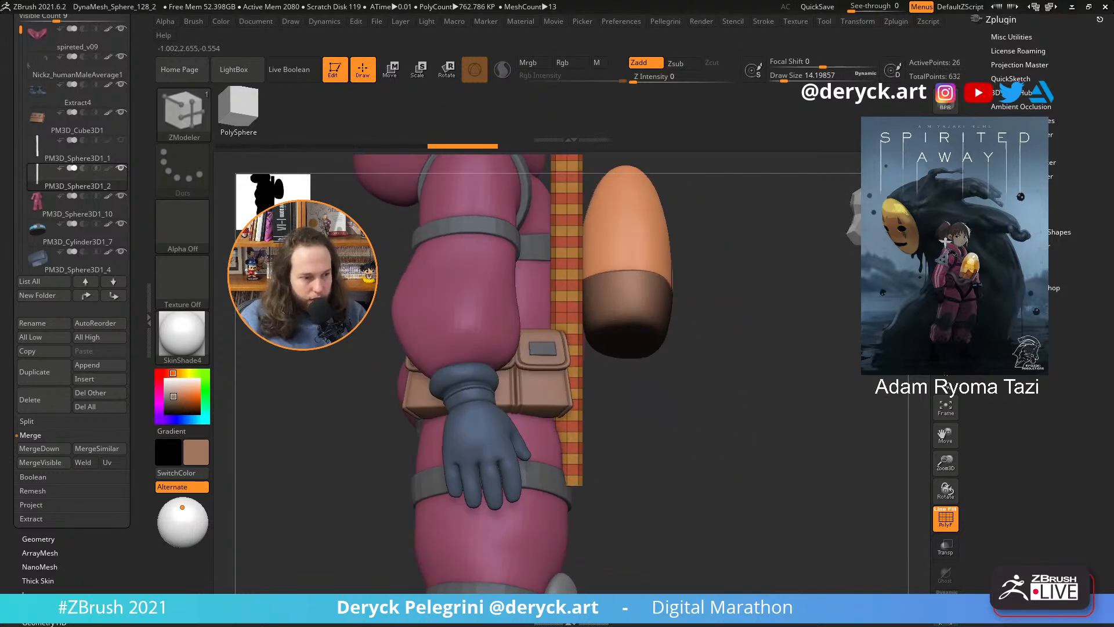
mouse_move(405, 317)
right_mouse_down()
mouse_move(326, 317)
mouse_move(404, 316)
right_mouse_up()
key("e")
left_click_drag(607, 281, 613, 364)
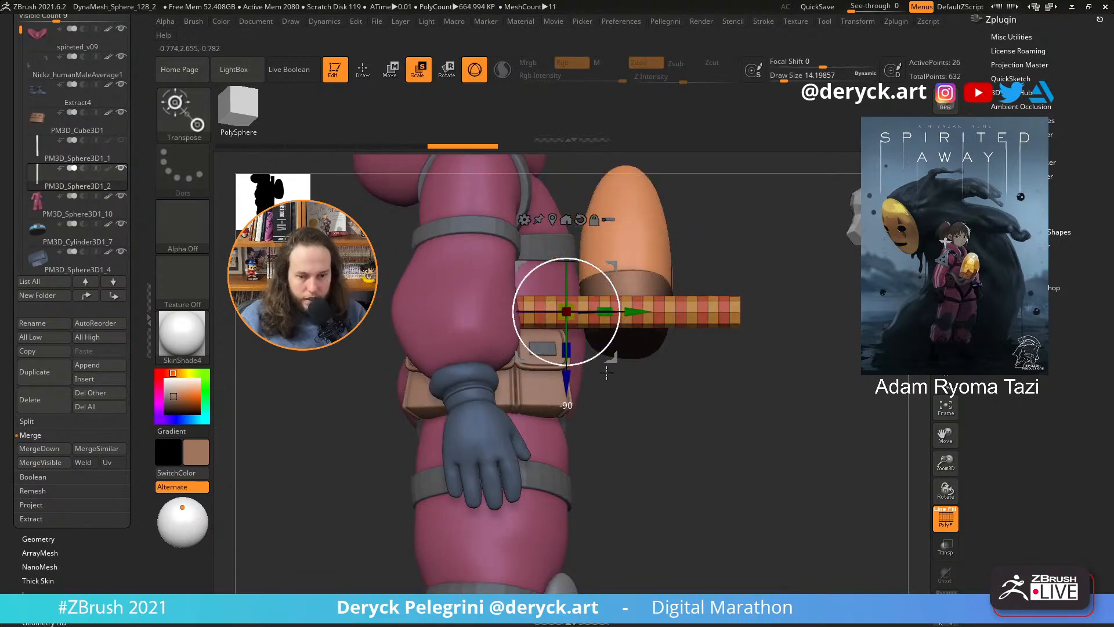
mouse_move(712, 399)
right_mouse_down()
mouse_move(652, 400)
mouse_move(709, 408)
right_mouse_up()
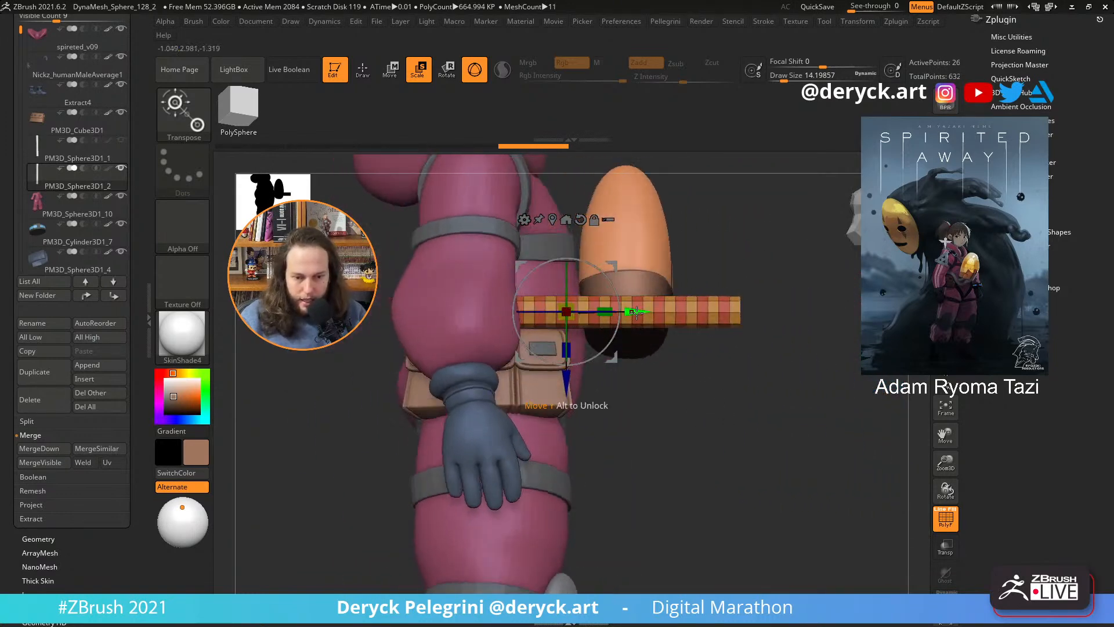
left_click_drag(636, 312, 614, 313)
right_click_drag(689, 396, 670, 393)
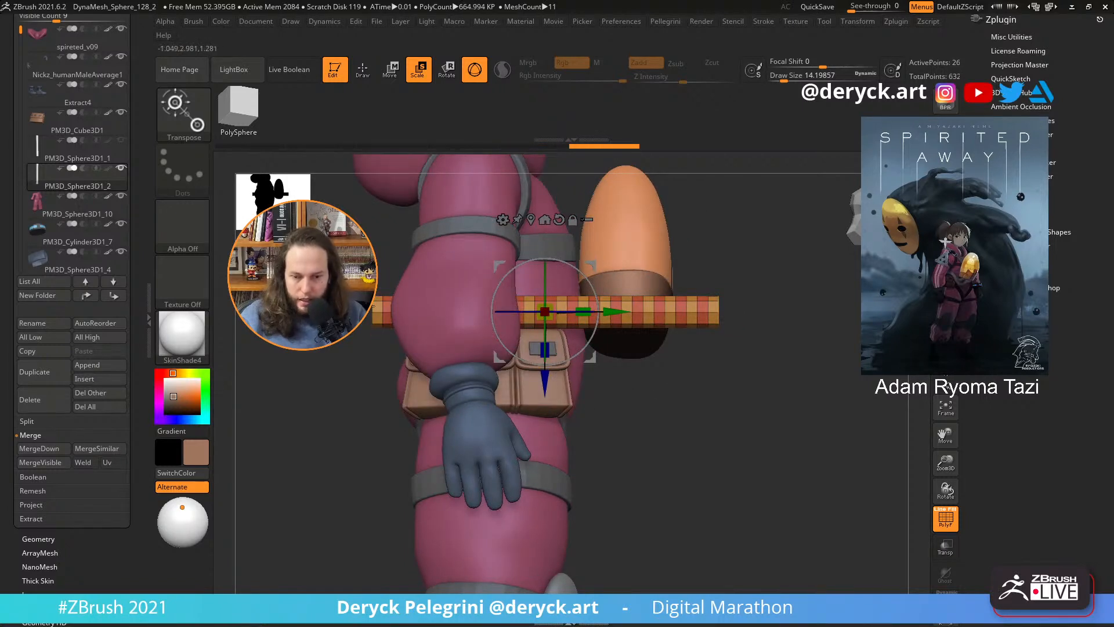
- Hide the suit's arm on the pouch side with a lasso selection
key("q")
left_click(437, 310, "alt")
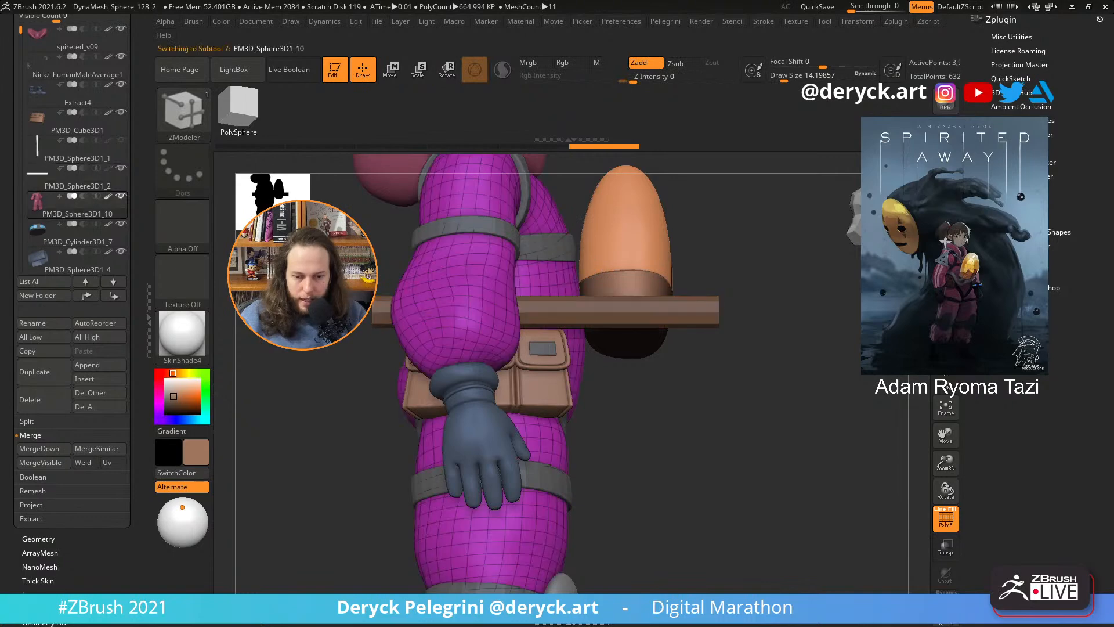
right_click_drag(437, 310, 355, 312)
right_click_drag(291, 284, 468, 329, "alt")
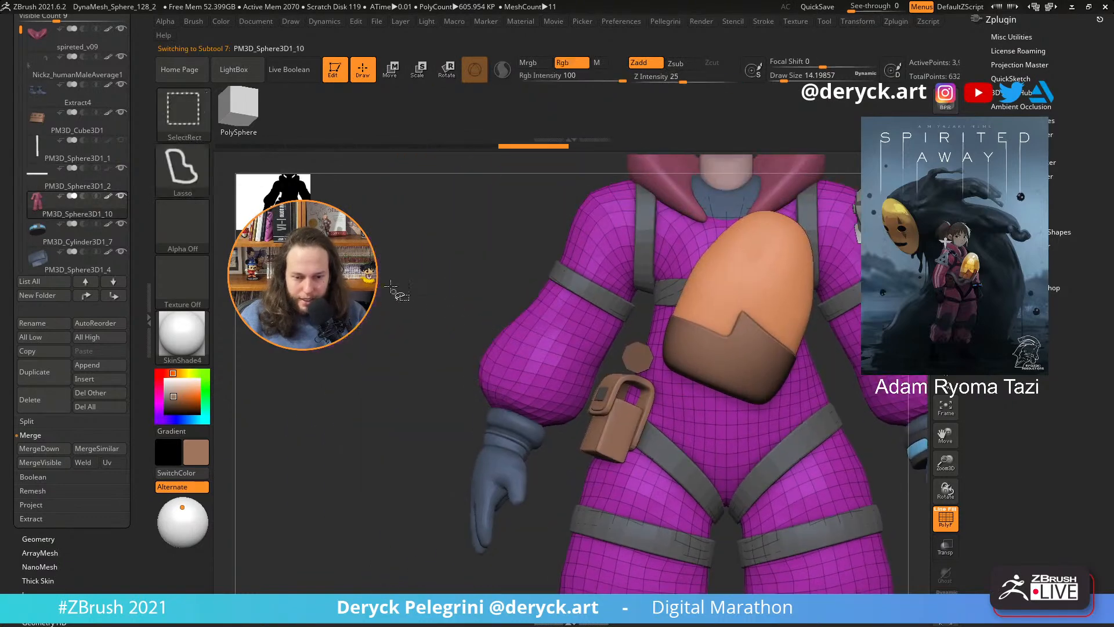
key("alt+s")
mouse_move(399, 297)
left_mouse_down("ctrl+alt+shift")
mouse_move(501, 468)
mouse_move(579, 435)
mouse_move(592, 374)
mouse_move(643, 299)
mouse_move(499, 188)
mouse_move(398, 323)
mouse_move(464, 320)
left_mouse_up("ctrl+alt+shift")
key("alt+s")
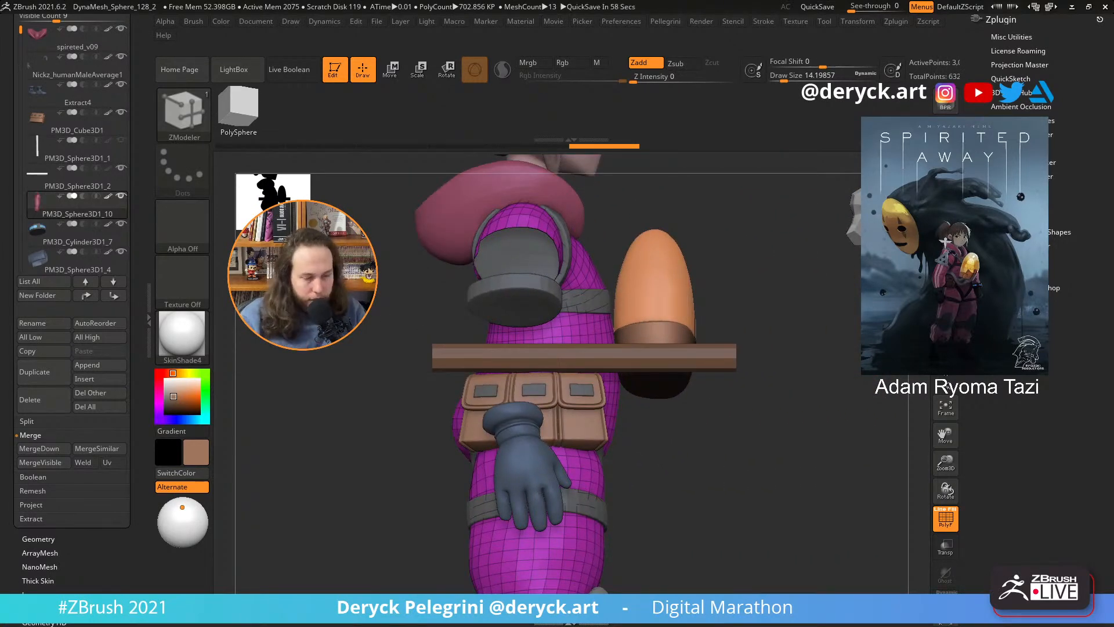
- Apply the Bend Curve deformer to the horizontal bar
left_click(713, 366, "alt")
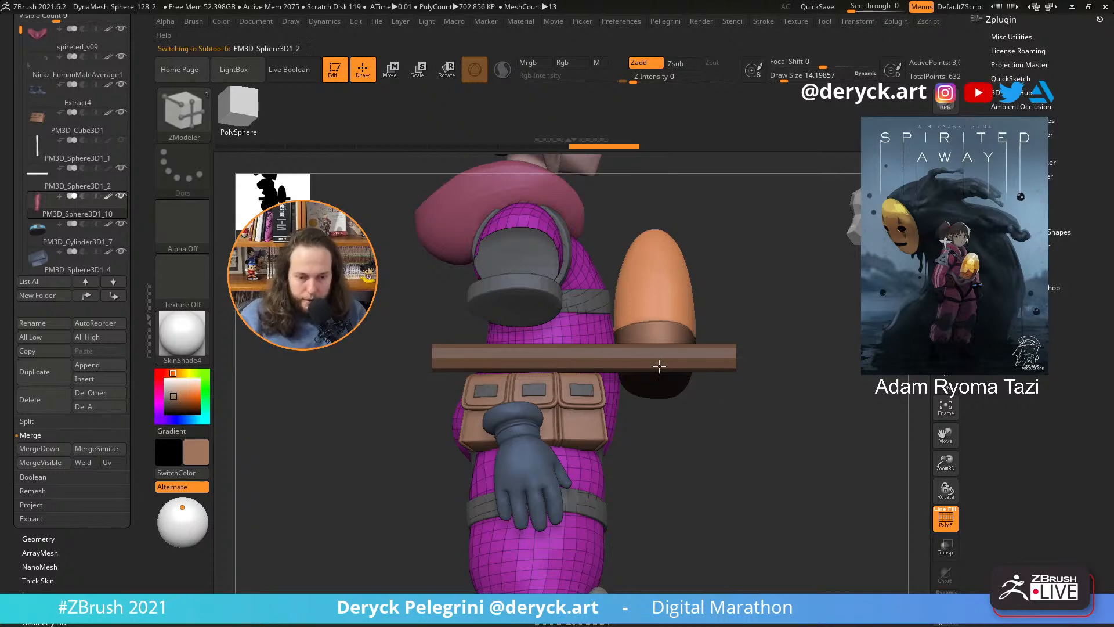
key("w")
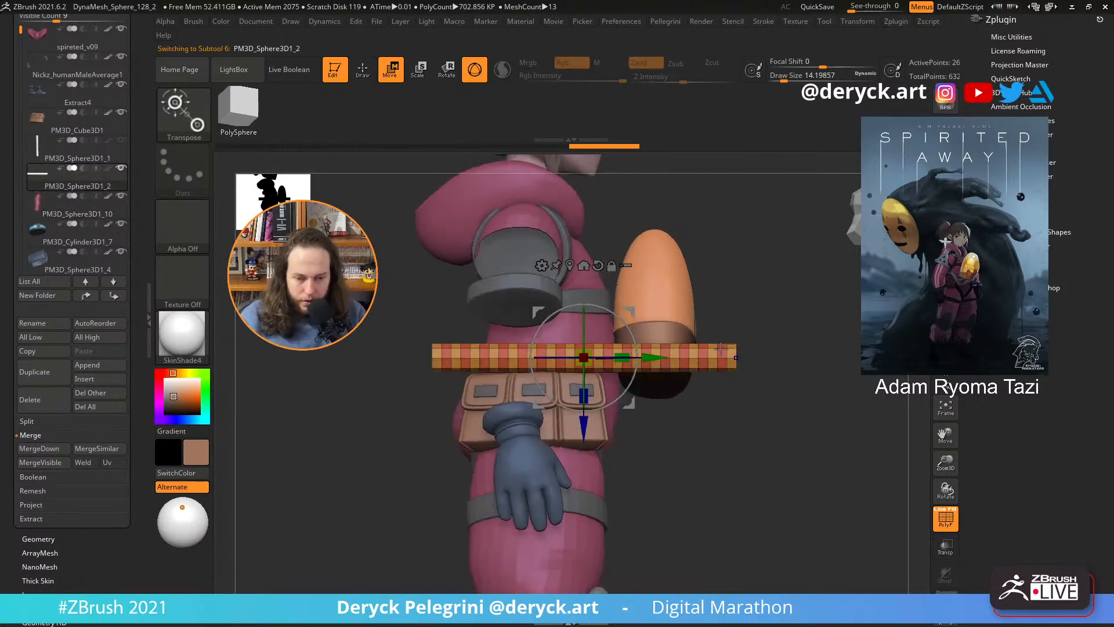
left_click(539, 265)
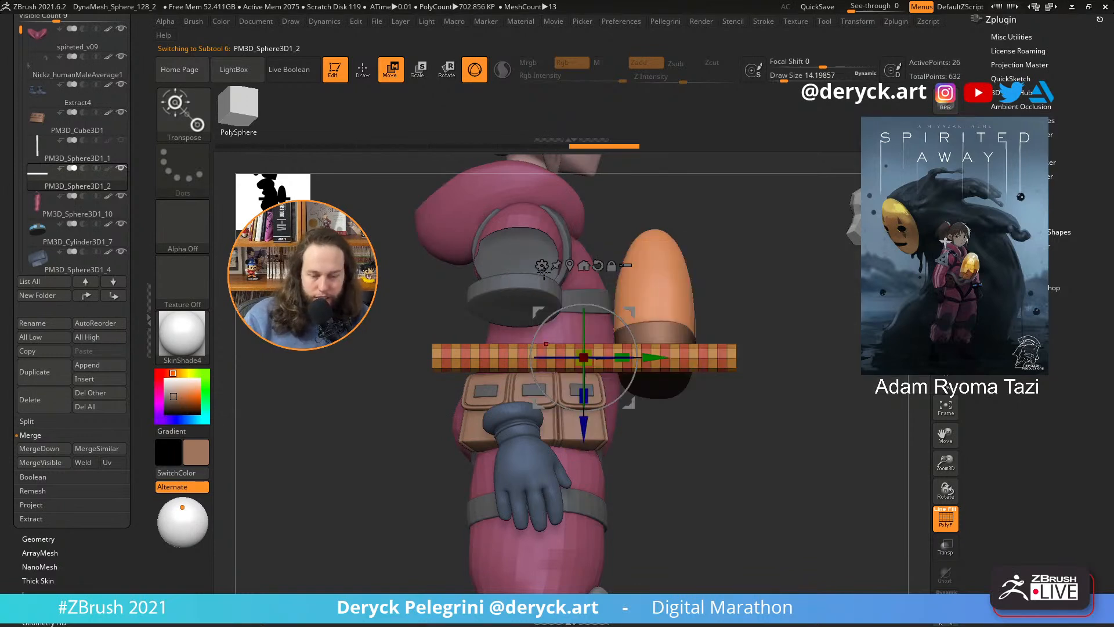
left_click(541, 265)
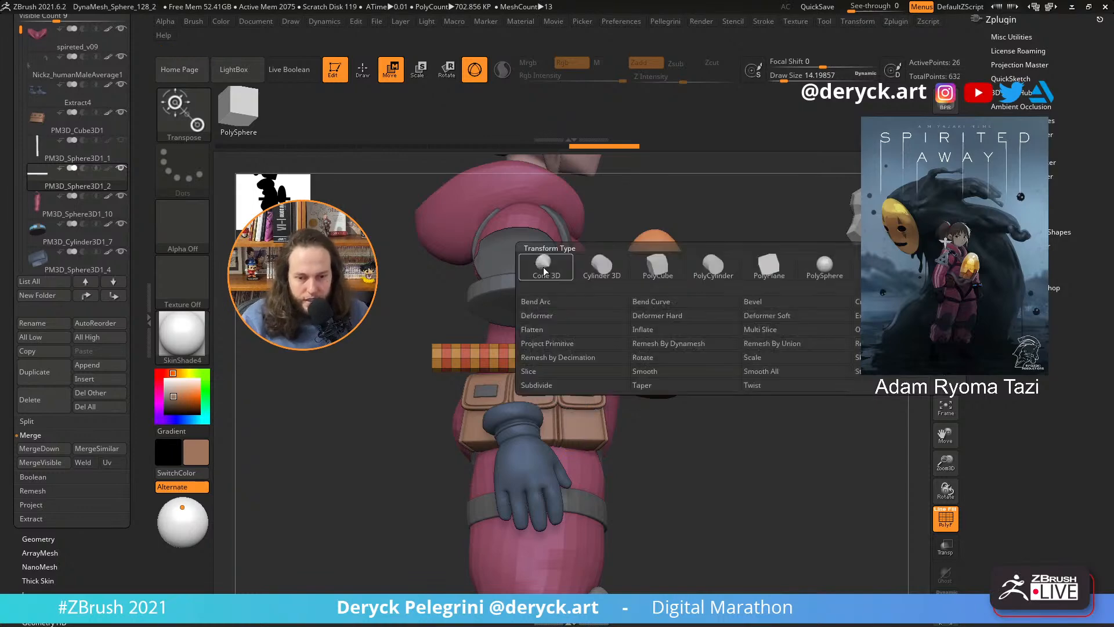
left_click(656, 300)
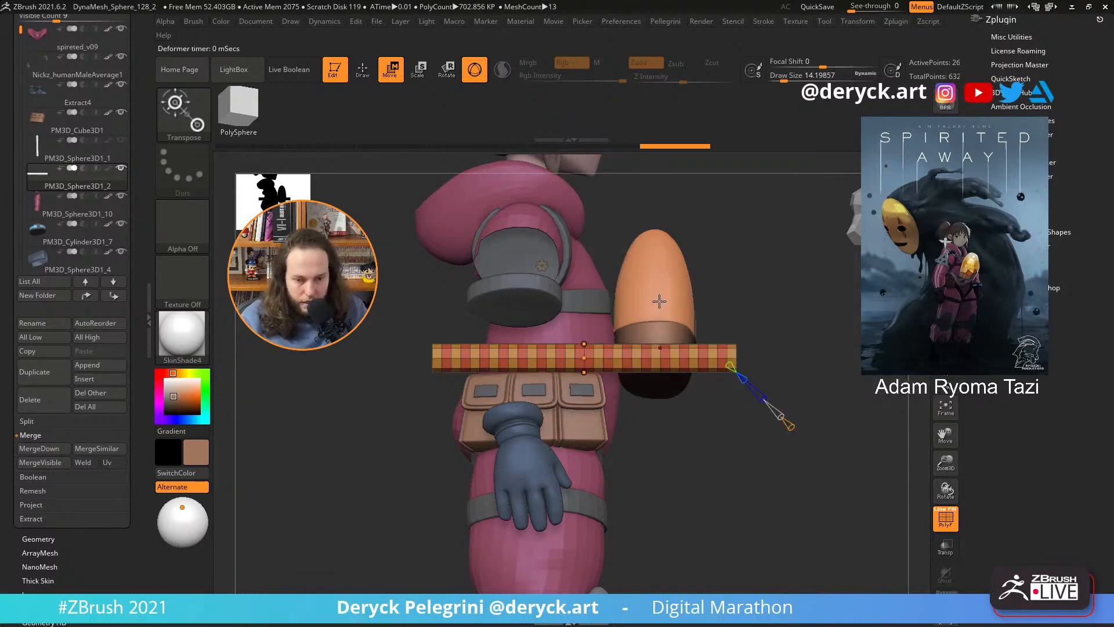
- Increase the bend curve to nine control points along the bar
left_click_drag(384, 325, 354, 351, "alt")
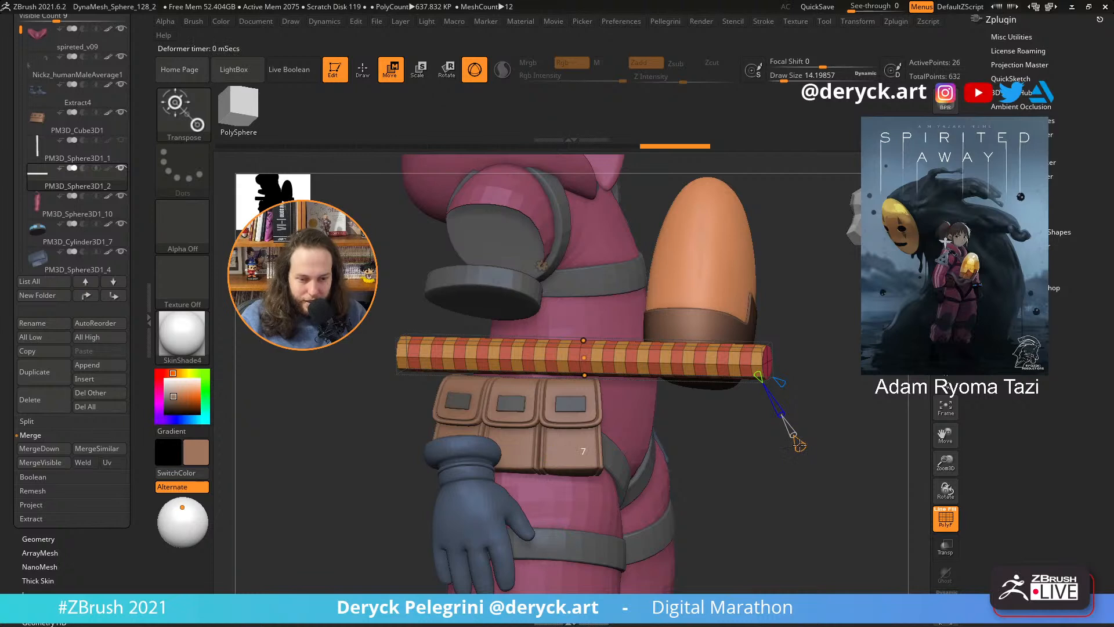
left_click(799, 445)
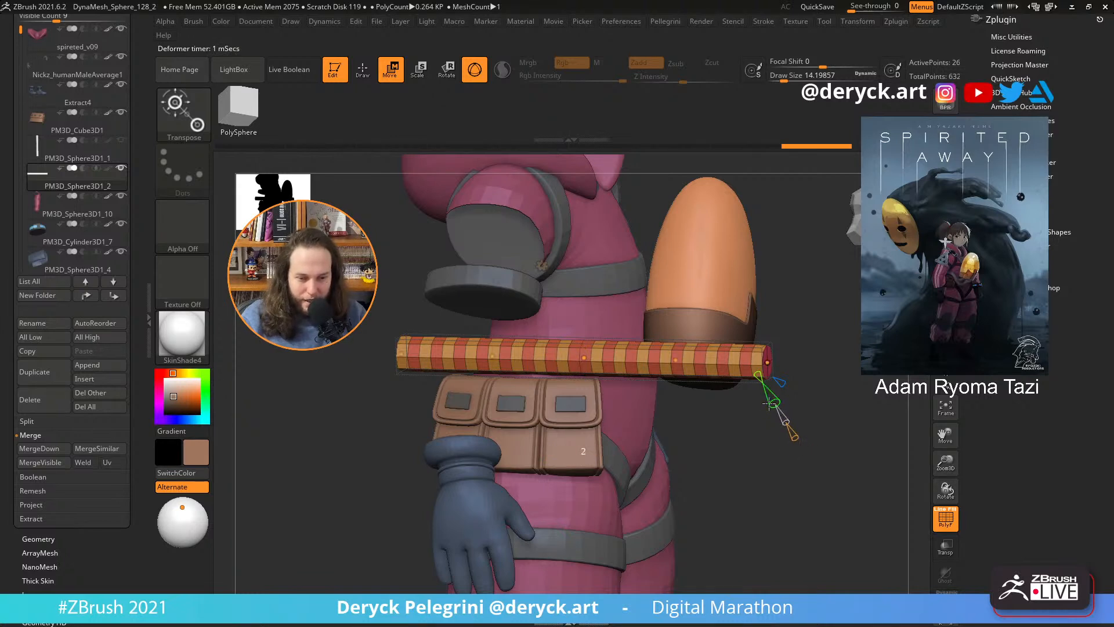
left_click_drag(767, 407, 800, 419)
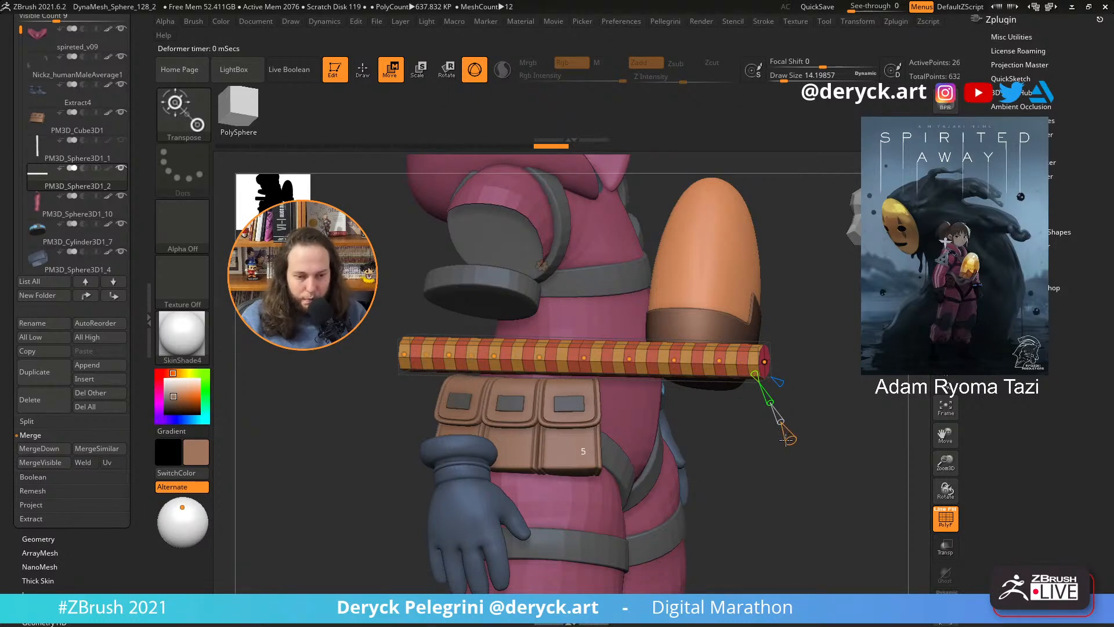
- Bend the bar's front end sideways across the front of the egg using the curve's end control points
left_click_drag(754, 443, 724, 378)
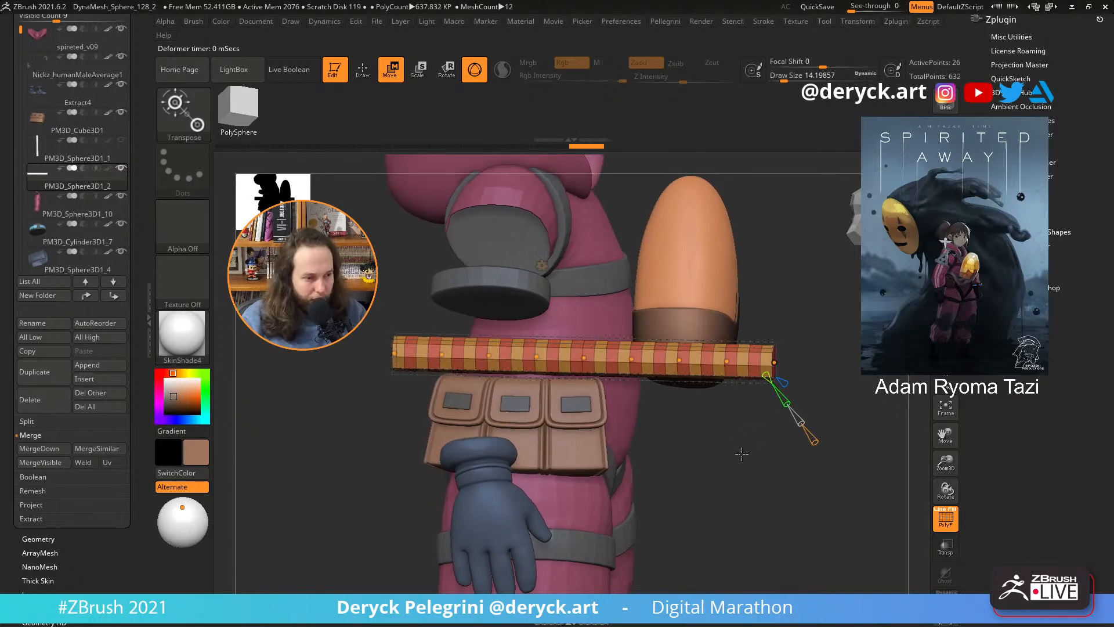
left_click_drag(741, 454, 761, 338)
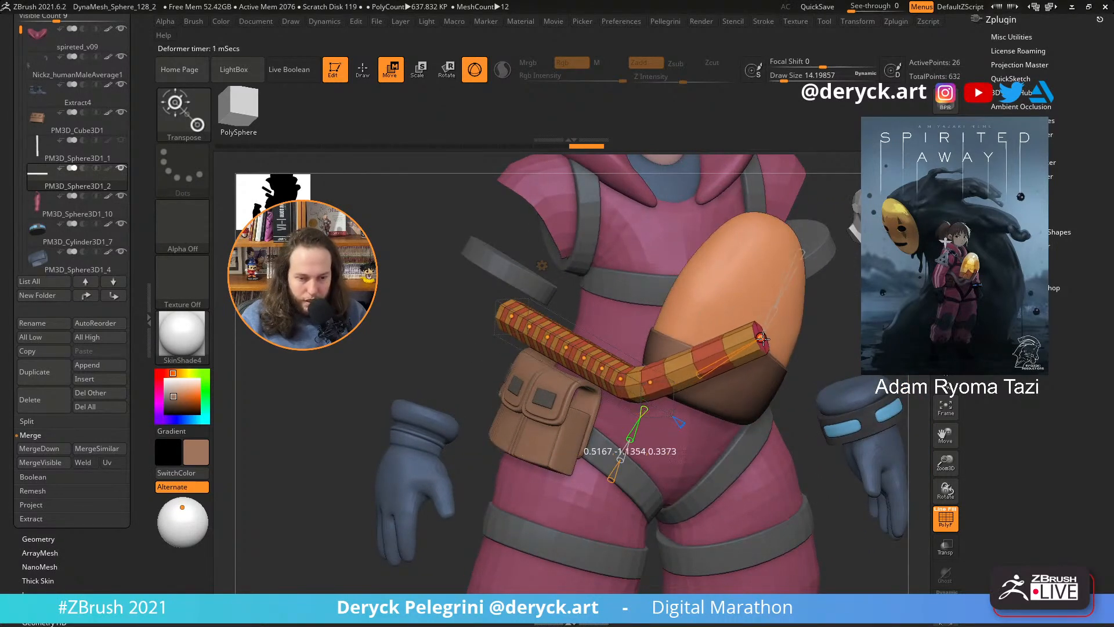
right_click_drag(762, 338, 745, 333)
left_click_drag(674, 301, 713, 313)
left_click_drag(402, 332, 546, 339)
- Move the front control points outward so the bar curves clear of the egg's front
left_click_drag(824, 401, 739, 452, "shift")
left_click_drag(745, 380, 737, 475)
left_click_drag(612, 410, 698, 354)
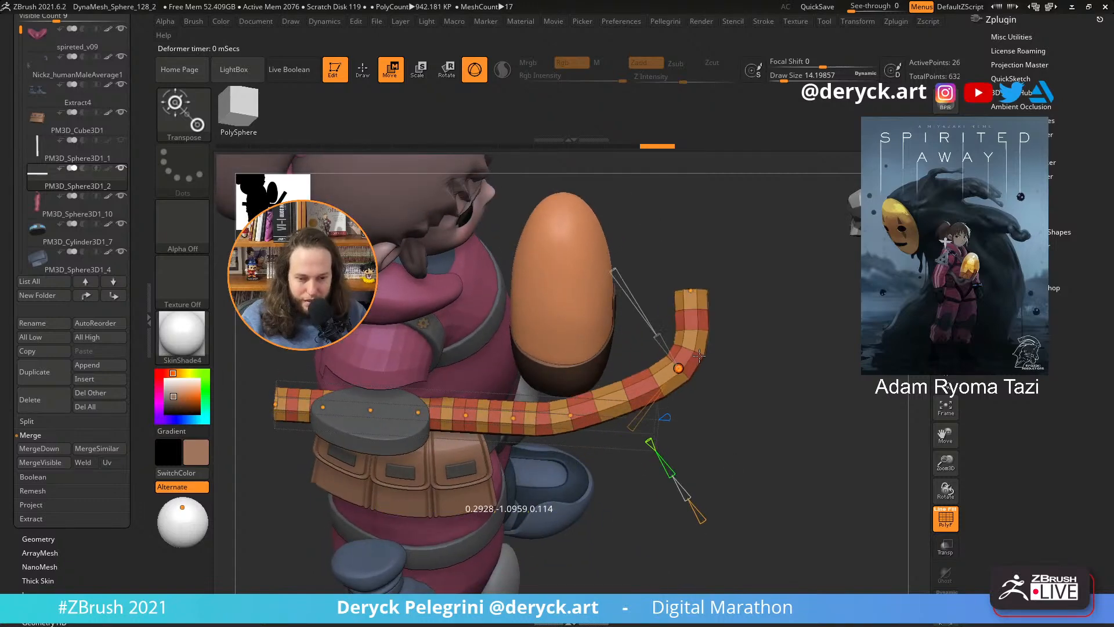
left_click_drag(668, 306, 652, 330)
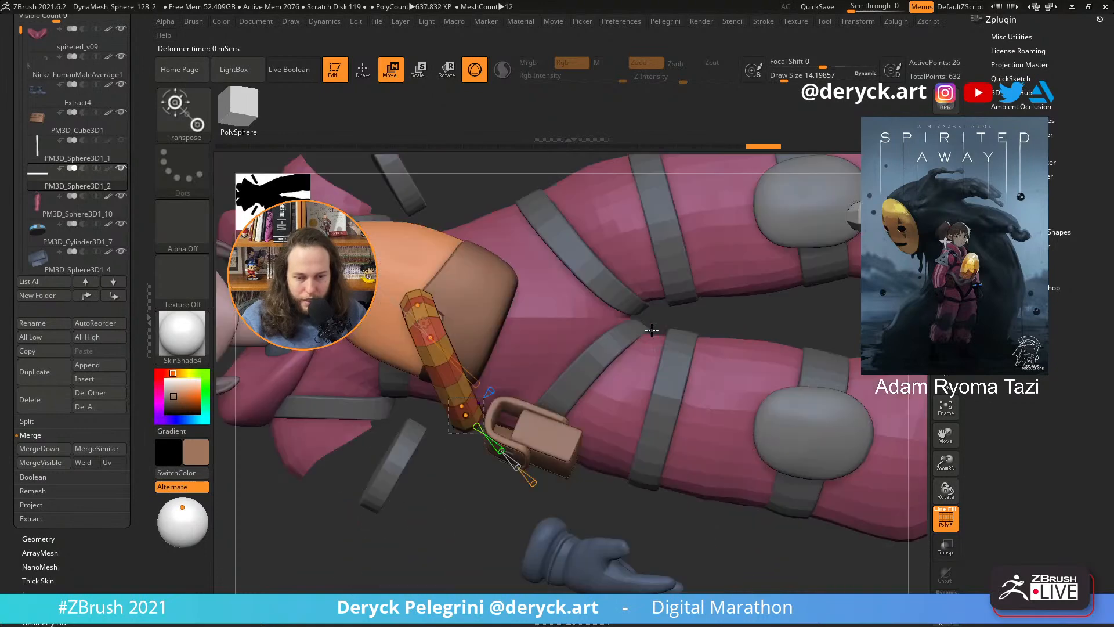
- Smooth the sharp bend ahead of the egg by repositioning its control points from above
left_click_drag(437, 440, 592, 445, "shift")
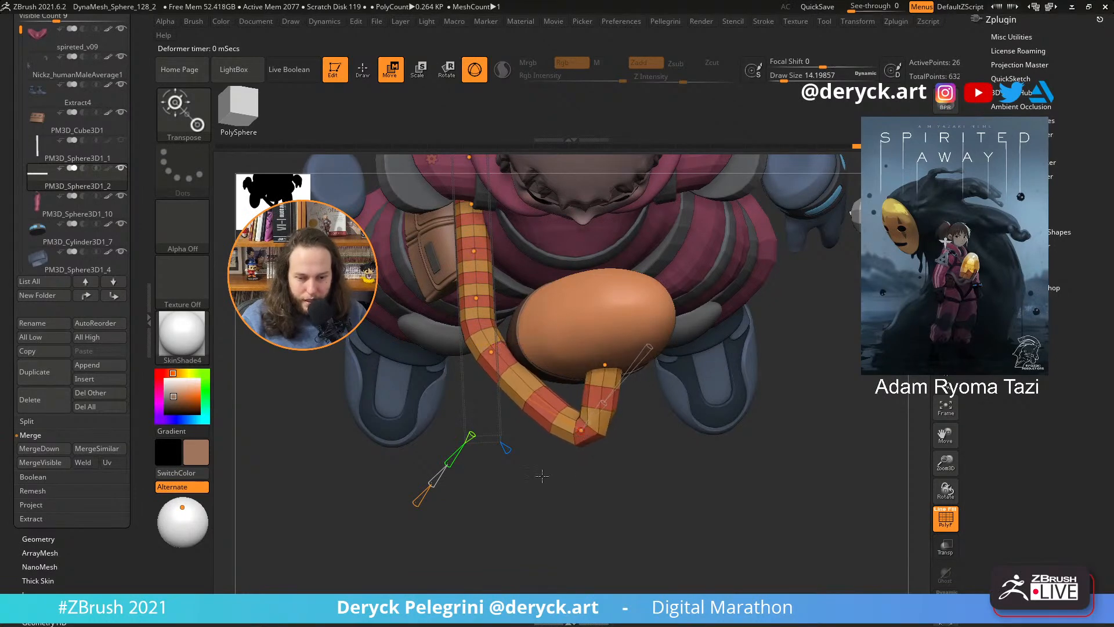
left_click_drag(561, 487, 667, 498)
left_click_drag(499, 352, 535, 431)
left_click_drag(589, 524, 579, 415)
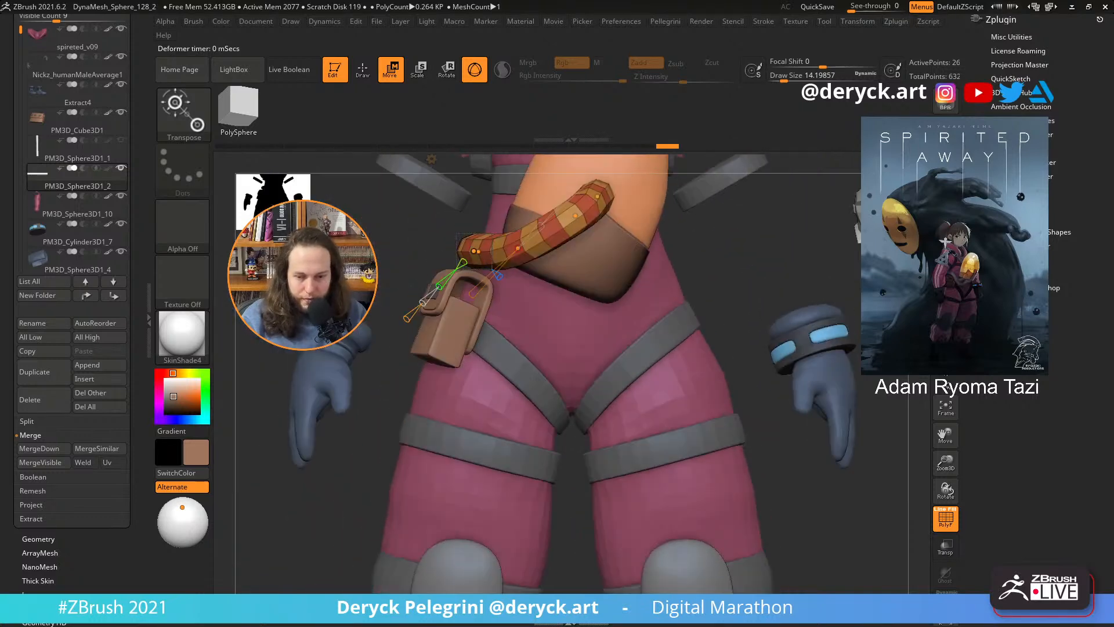
- Reshape the bar's front bend to rise over the egg's front and draw it closer to the egg in side view
left_click_drag(325, 243, 406, 402, "alt")
left_click_drag(605, 415, 636, 443)
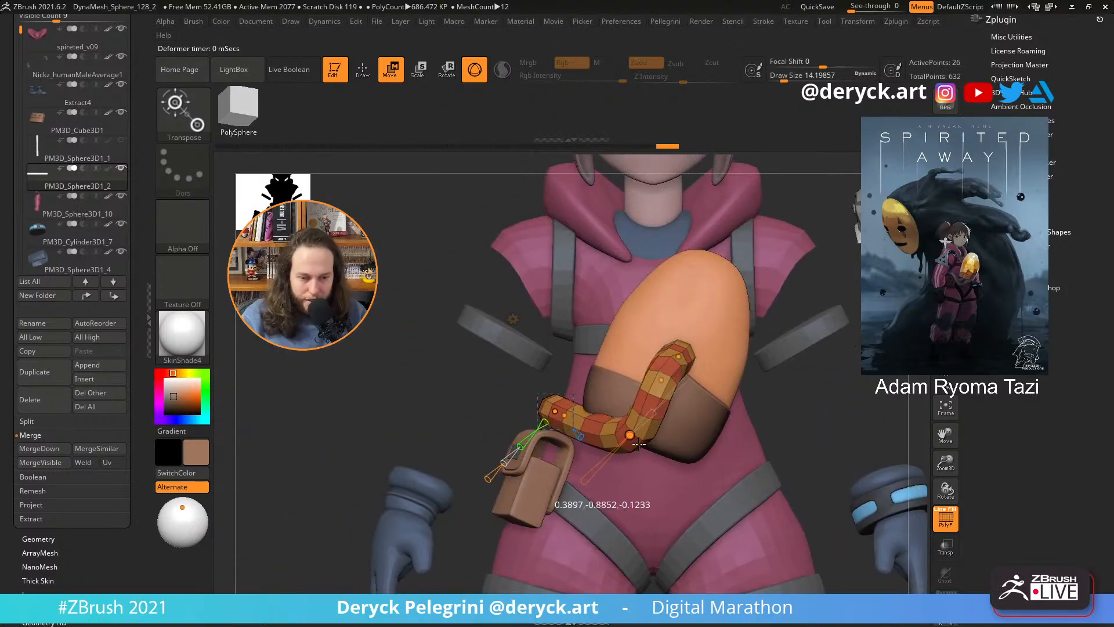
left_click_drag(660, 383, 682, 355)
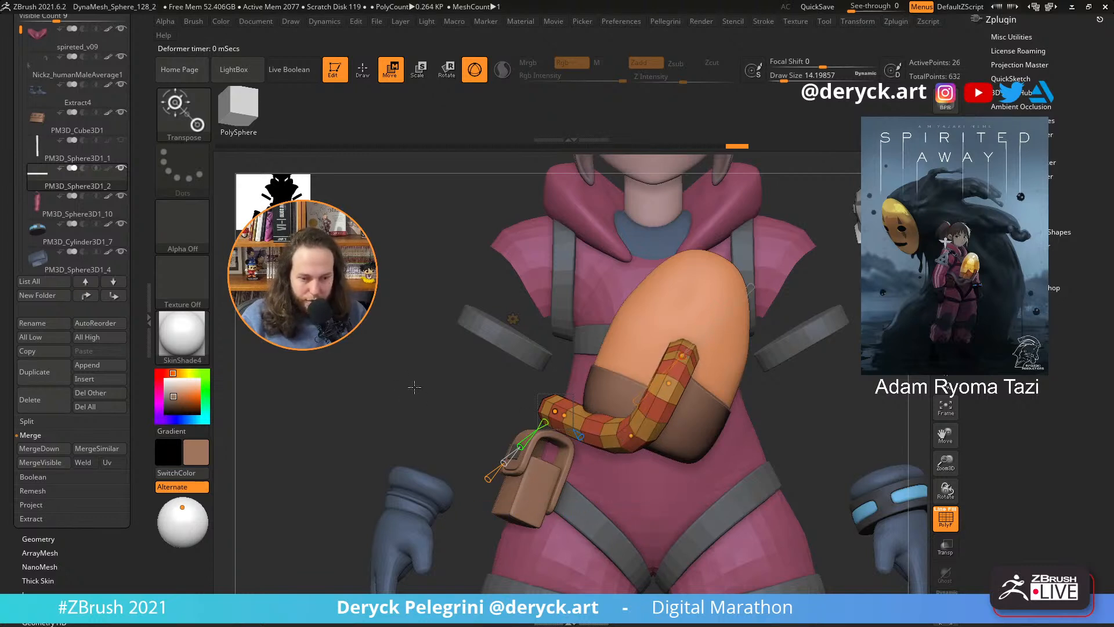
left_click_drag(404, 389, 670, 450)
left_click_drag(778, 508, 834, 514, "shift")
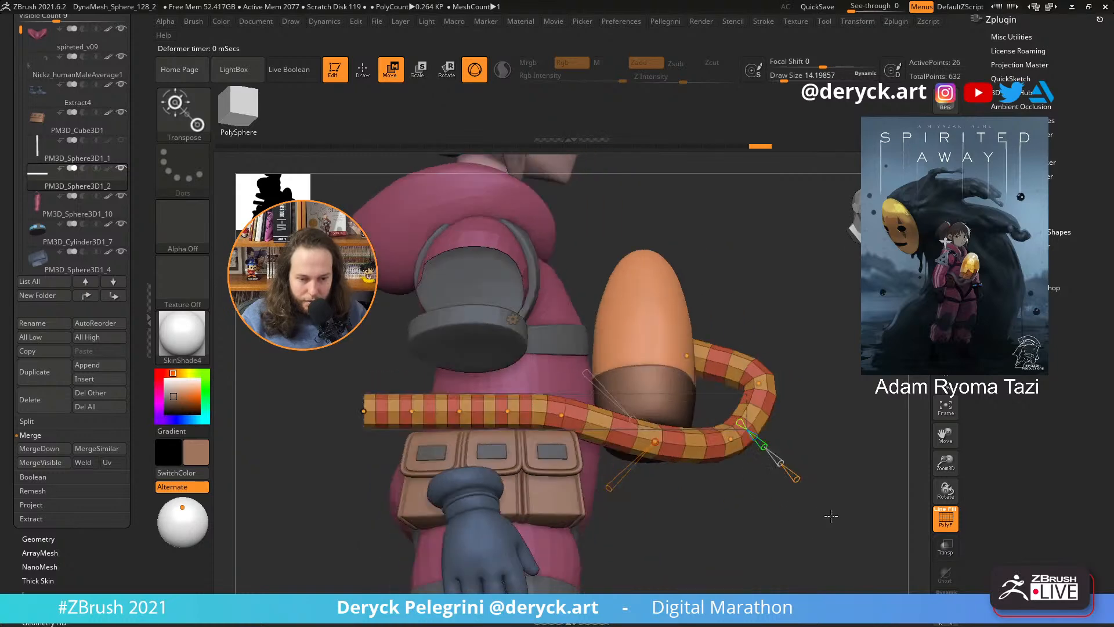
left_click_drag(760, 396, 744, 380)
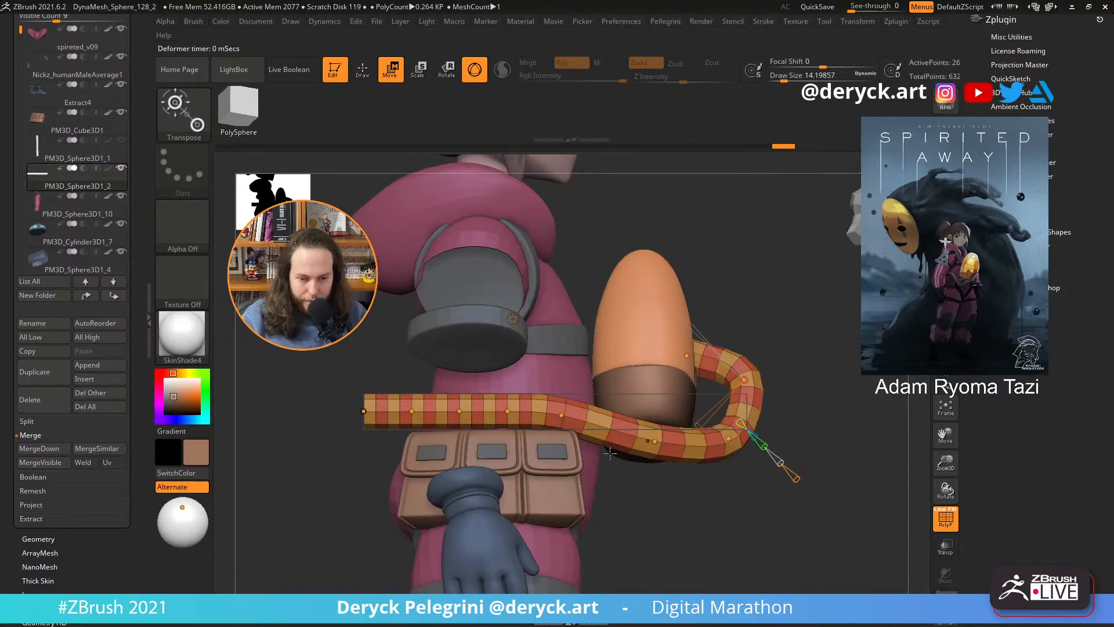
- Bend the bar's rear end down behind the hip pouch using the curve's end control points
left_click(363, 411)
left_click_drag(338, 470, 604, 413)
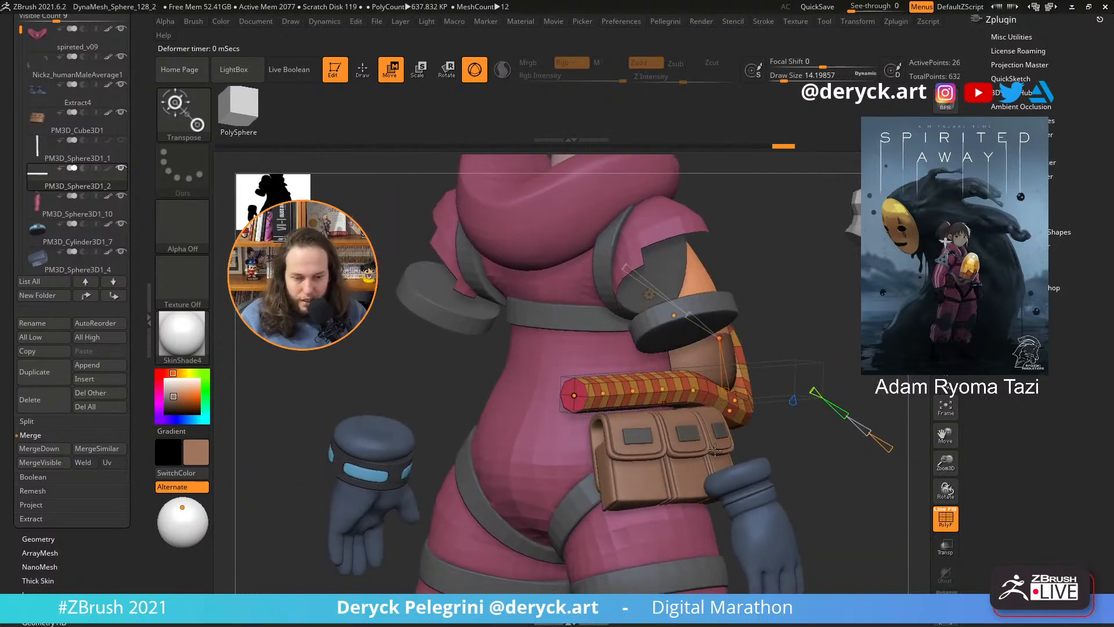
left_click_drag(773, 455, 534, 426)
mouse_move(516, 388)
left_mouse_down()
mouse_move(556, 392)
mouse_move(520, 388)
mouse_move(509, 405)
left_mouse_up()
left_click_drag(597, 388, 531, 381)
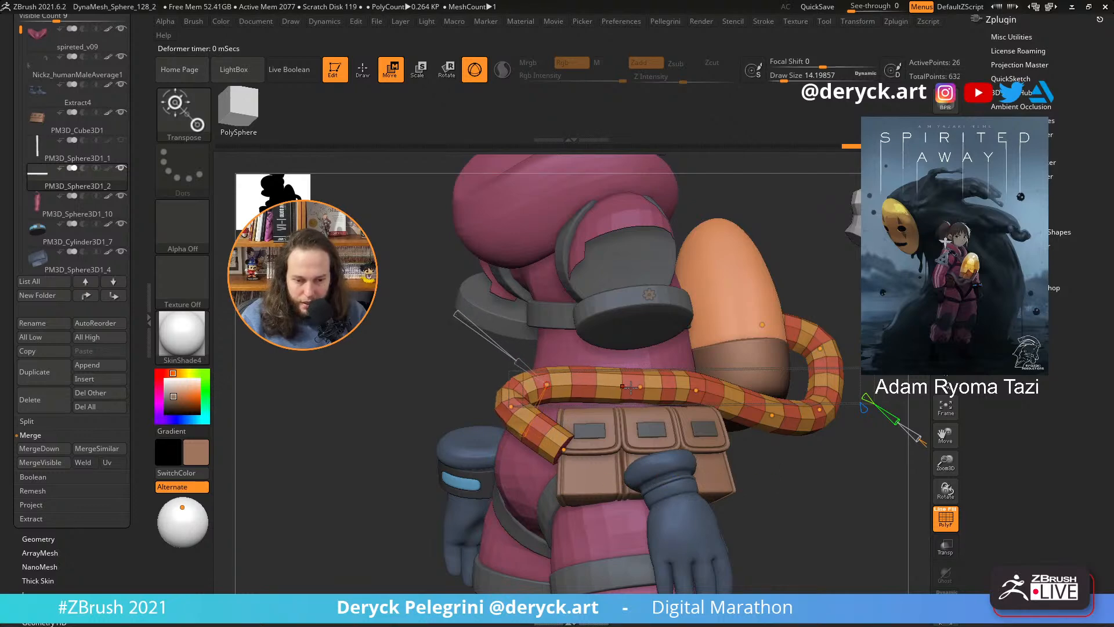
- Round out the tight rear bend by respacing the control points along the bar above the pouch
left_click_drag(640, 387, 627, 390)
left_click_drag(547, 385, 554, 391)
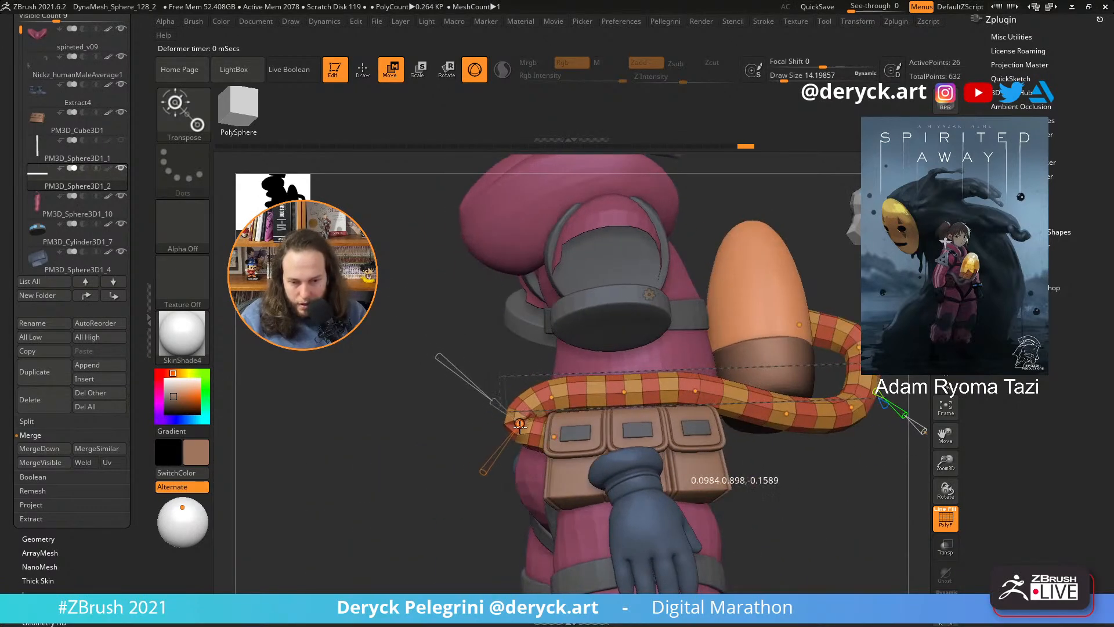
left_click_drag(521, 425, 563, 436)
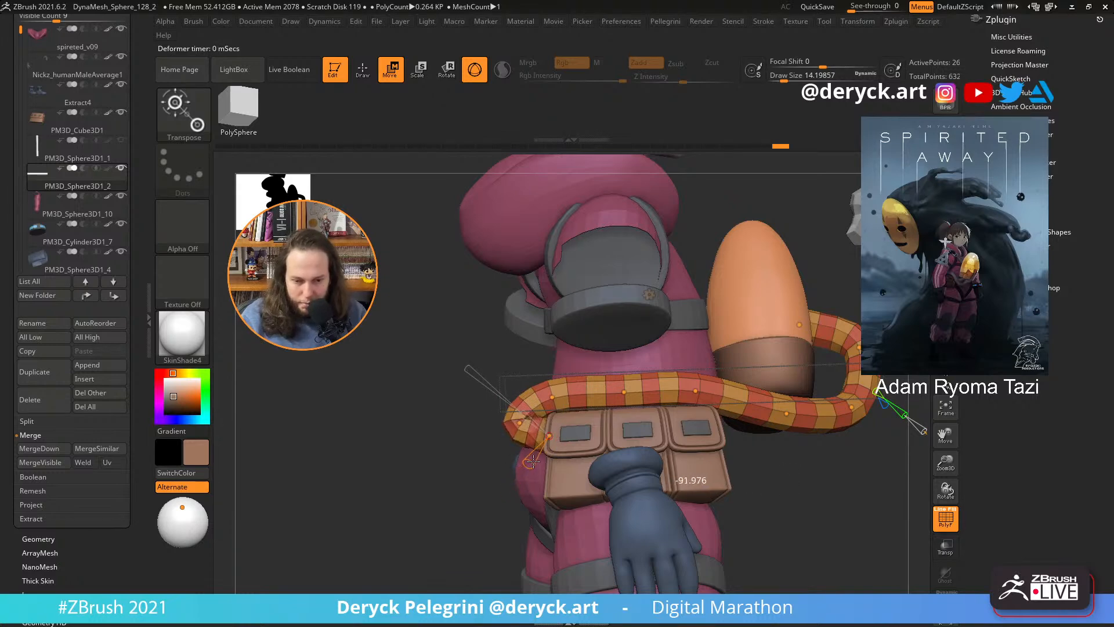
left_click_drag(442, 455, 409, 516, "alt")
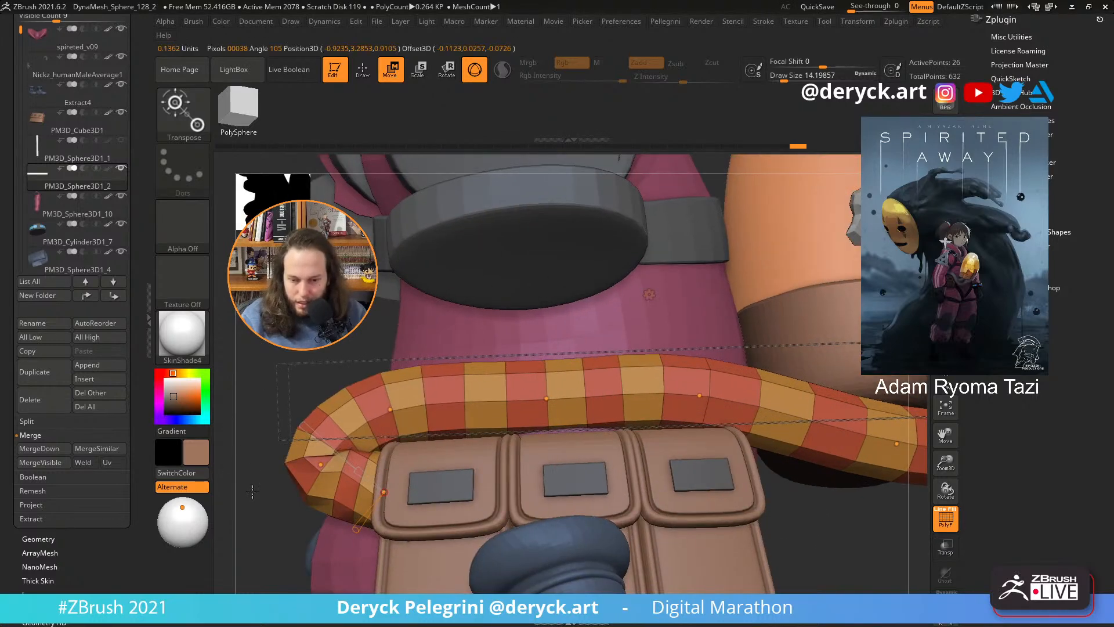
left_click_drag(253, 491, 406, 431, "alt")
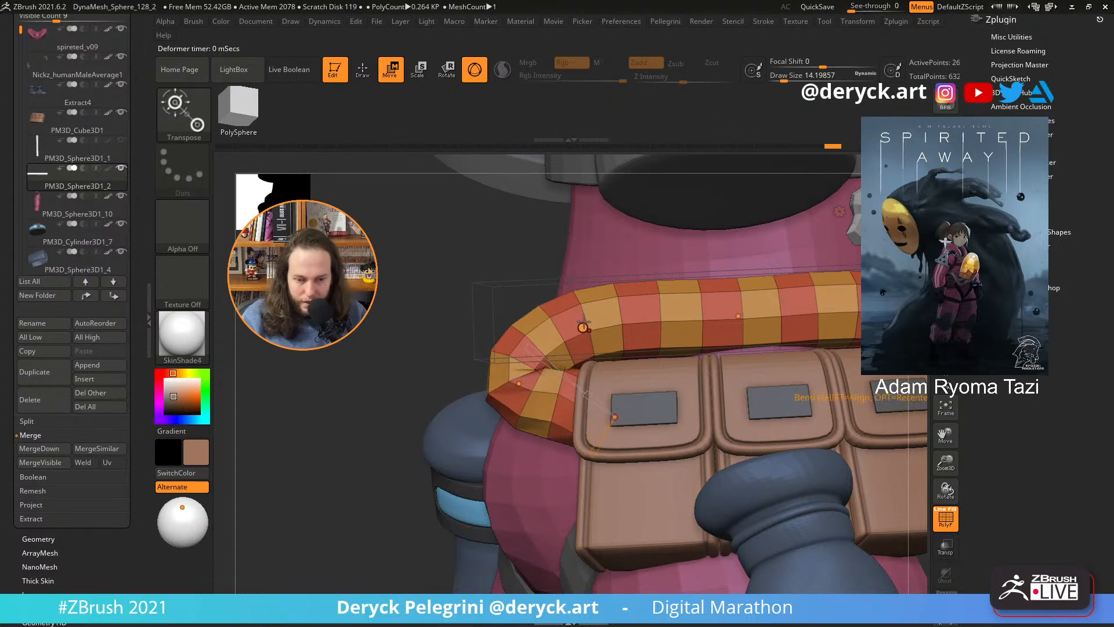
left_click_drag(615, 416, 504, 306)
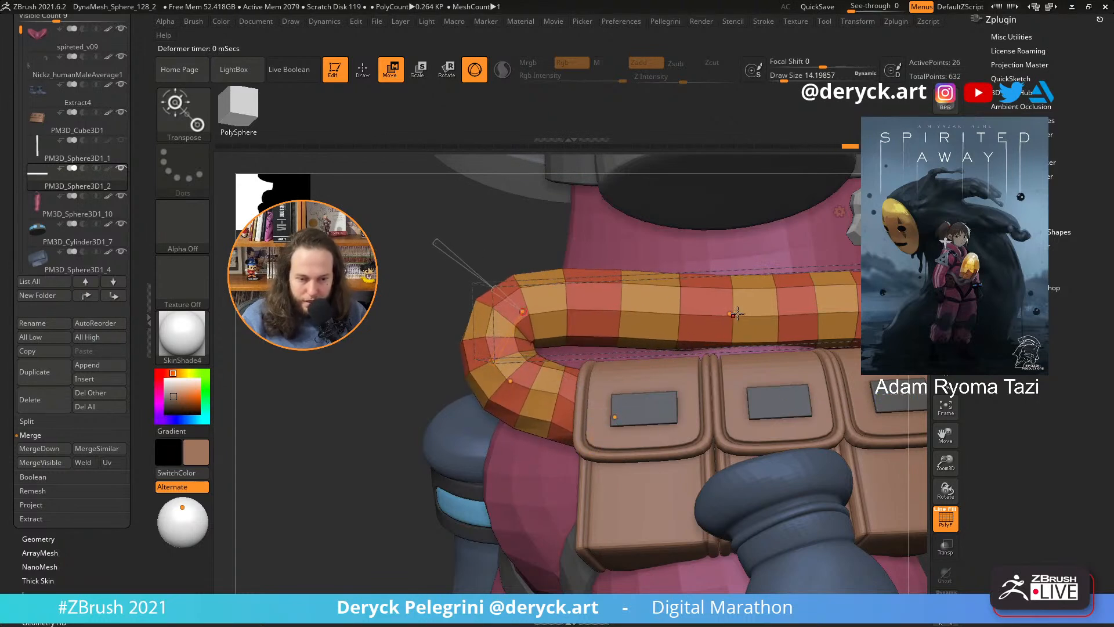
left_click_drag(731, 313, 657, 313)
- Shift the control points above the pouch outward so the bar curves away from the hip and over the pouch
left_click_drag(398, 307, 656, 377)
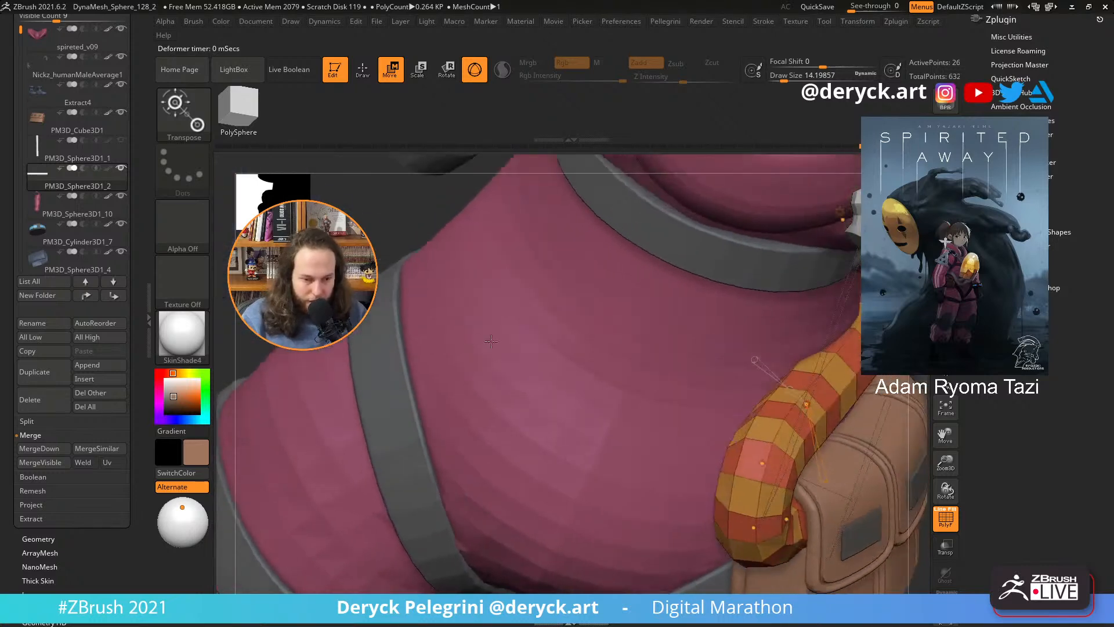
left_click_drag(924, 473, 709, 448)
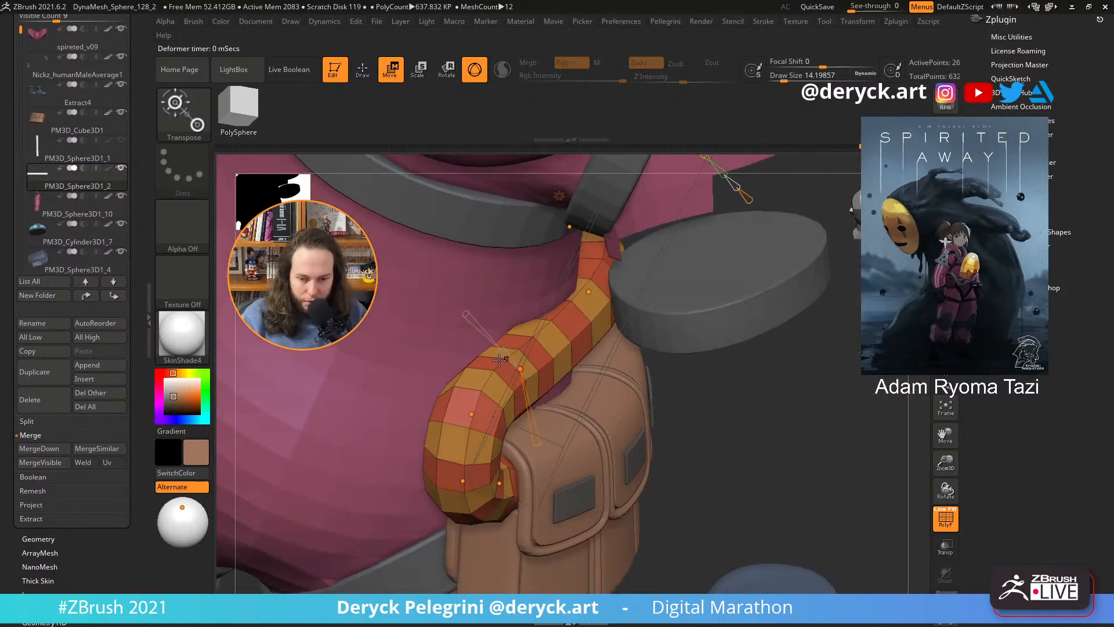
left_click_drag(526, 371, 550, 383)
left_click_drag(750, 435, 696, 406)
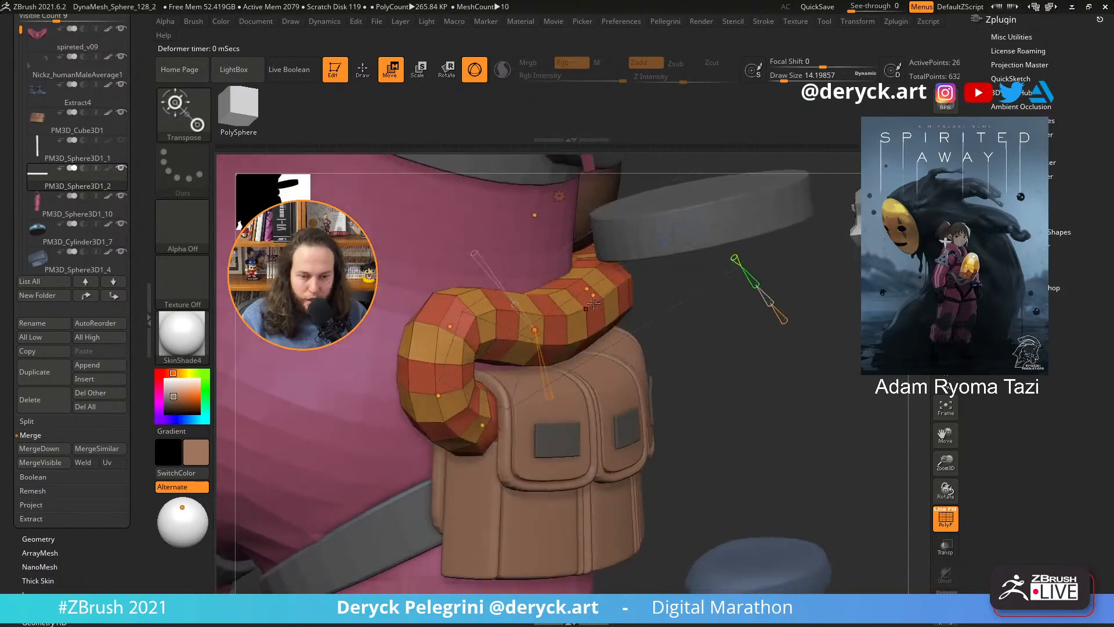
left_click_drag(590, 290, 603, 303)
left_click_drag(749, 365, 566, 438)
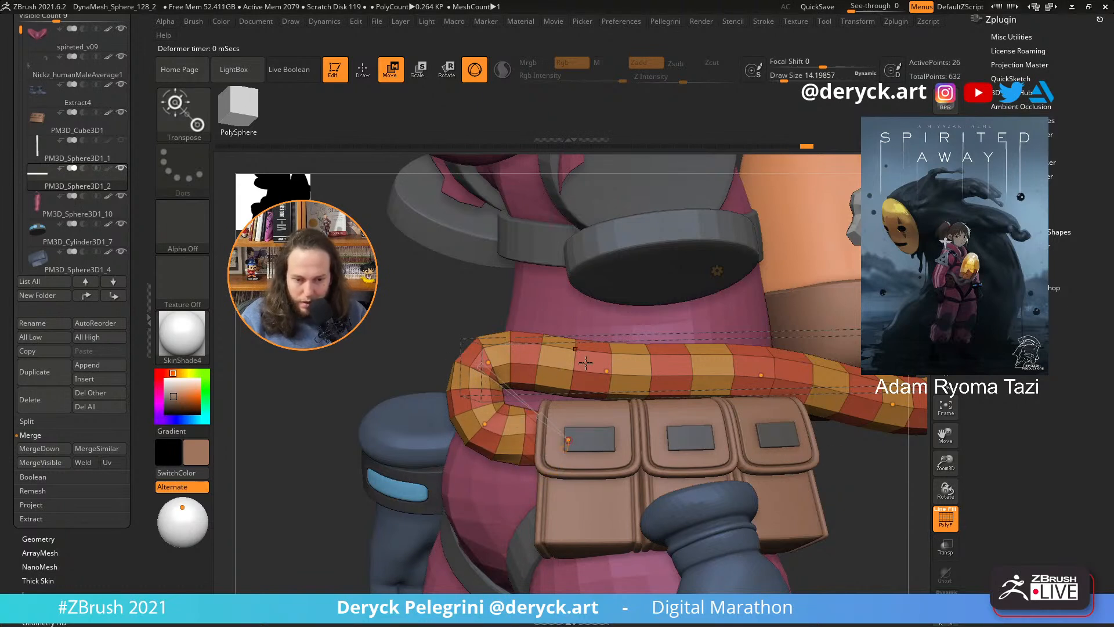
- Refine the hook at the pouch's rear edge by repositioning its control points, and finish the curve deformation
left_click_drag(486, 362, 487, 432)
mouse_move(567, 439)
left_mouse_down()
mouse_move(567, 464)
mouse_move(570, 431)
mouse_move(571, 444)
left_mouse_up()
mouse_move(261, 365)
left_mouse_down()
mouse_move(339, 353)
mouse_move(261, 364)
left_mouse_up()
left_click_drag(487, 431, 487, 433)
left_click_drag(492, 375, 500, 379)
left_click_drag(897, 324, 866, 258, "alt")
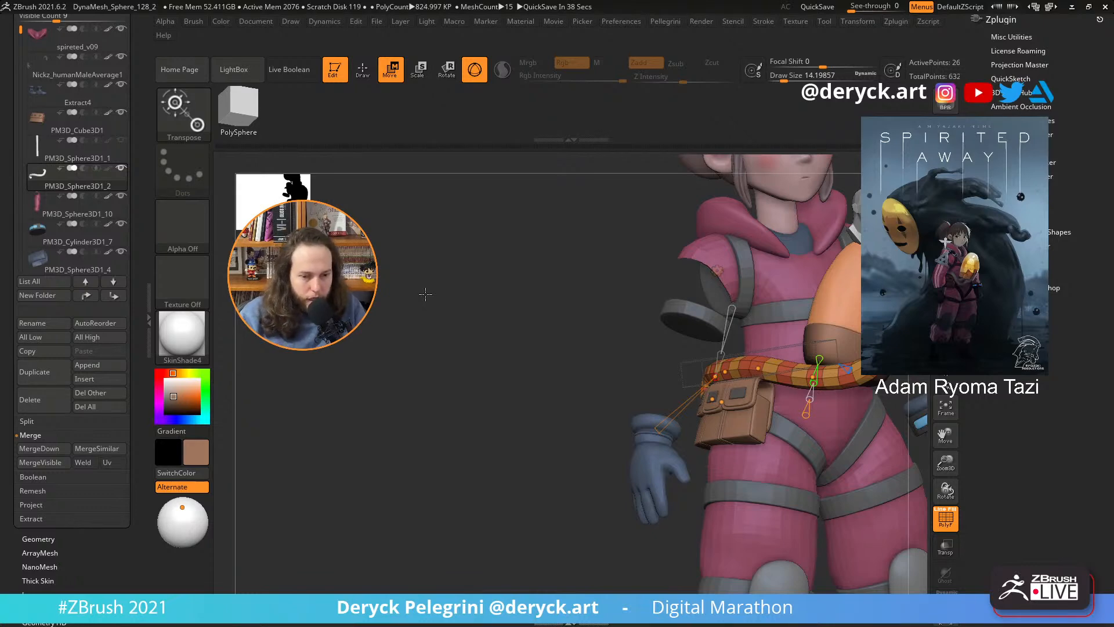
mouse_move(513, 376)
left_mouse_down()
mouse_move(519, 421)
mouse_move(510, 427)
mouse_move(378, 431)
mouse_move(371, 421)
mouse_move(391, 413)
mouse_move(374, 436)
mouse_move(416, 385)
mouse_move(406, 259)
left_mouse_up()
key("q")
- Select the boots and examine their openings and interior surfaces, then check the full figure
left_click_drag(420, 434, 387, 339, "alt")
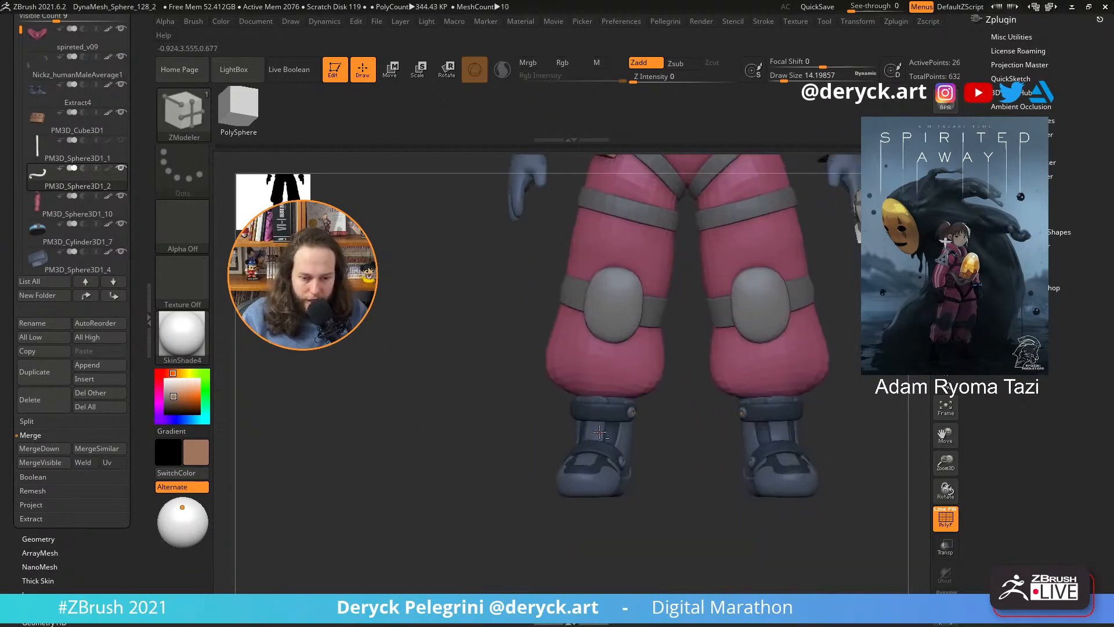
left_click(587, 439, "alt")
left_click(447, 422)
left_click_drag(446, 421, 458, 244)
left_click_drag(432, 348, 413, 381)
left_click_drag(526, 420, 732, 515, "alt")
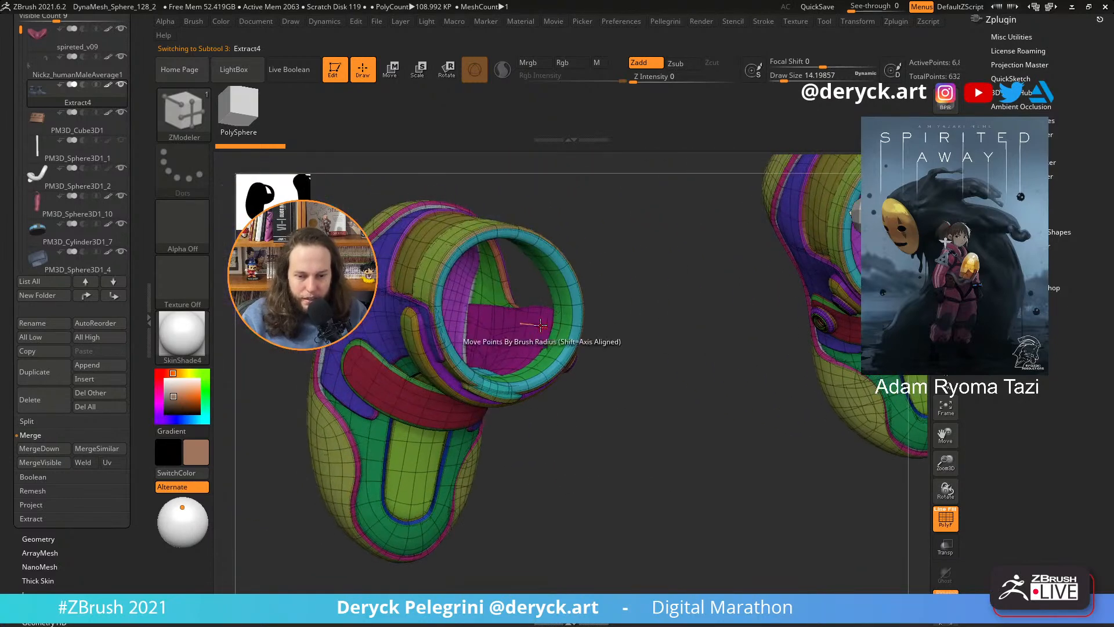
left_click_drag(588, 410, 368, 387)
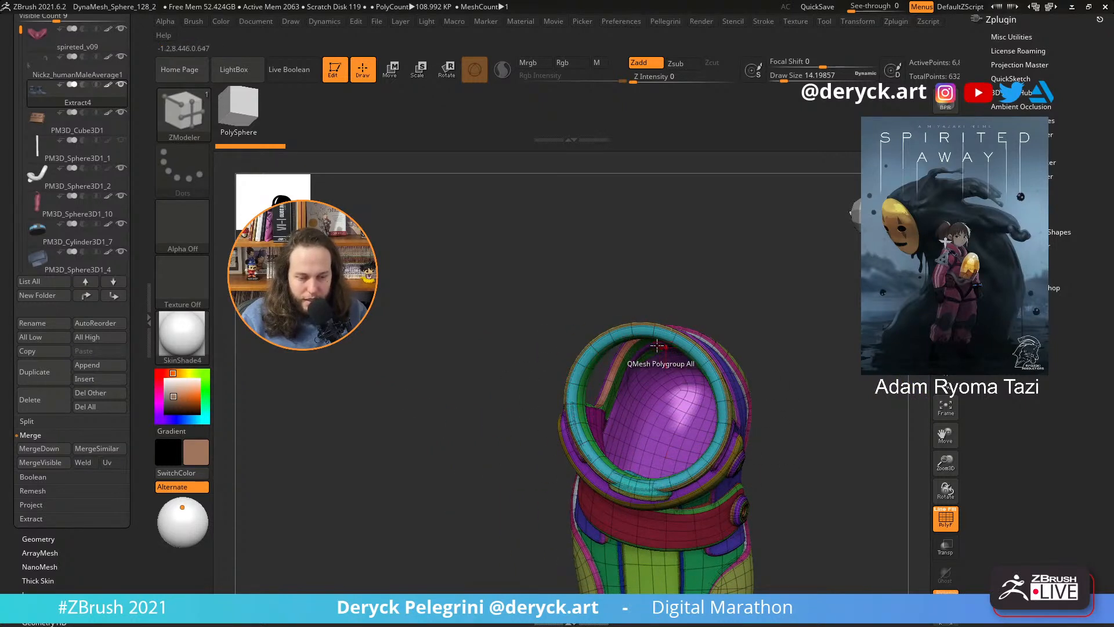
left_click_drag(580, 438, 617, 433)
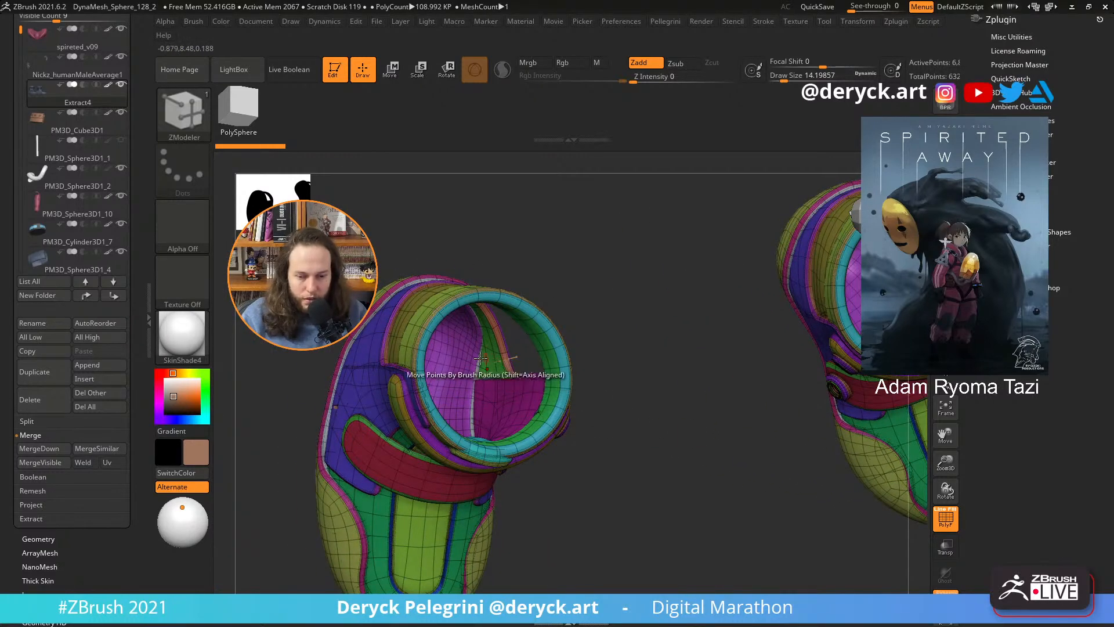
left_click_drag(642, 394, 447, 371)
mouse_move(498, 378)
left_mouse_down()
mouse_move(505, 365)
mouse_move(488, 388)
mouse_move(516, 389)
left_mouse_up()
key("f")
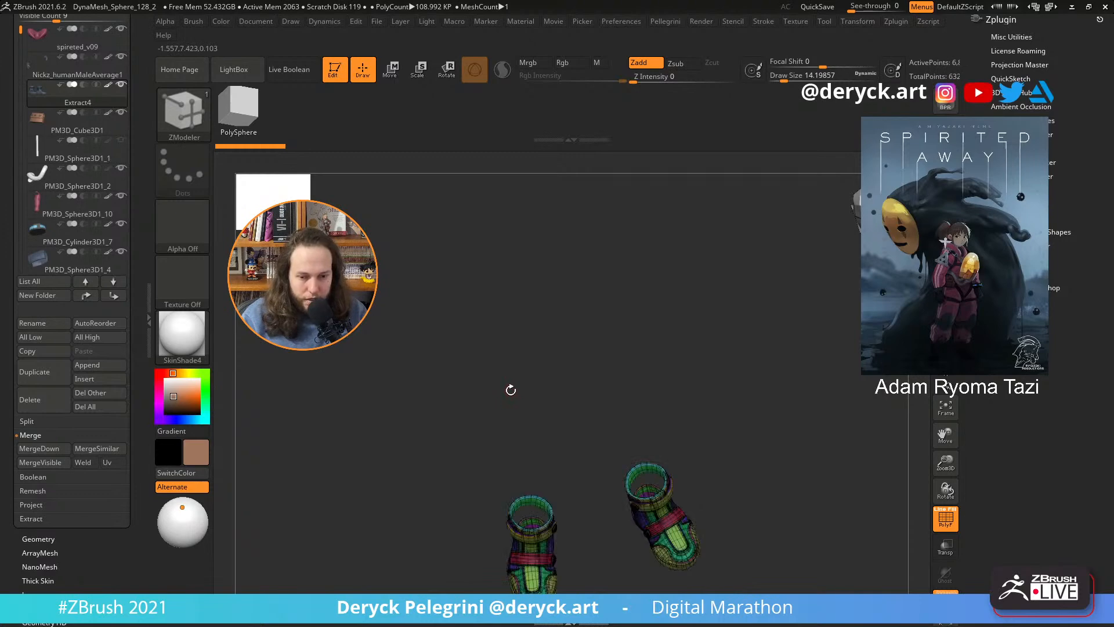
key("f")
key("alt+s")
left_click_drag(548, 449, 419, 415)
left_click_drag(402, 459, 397, 485, "alt")
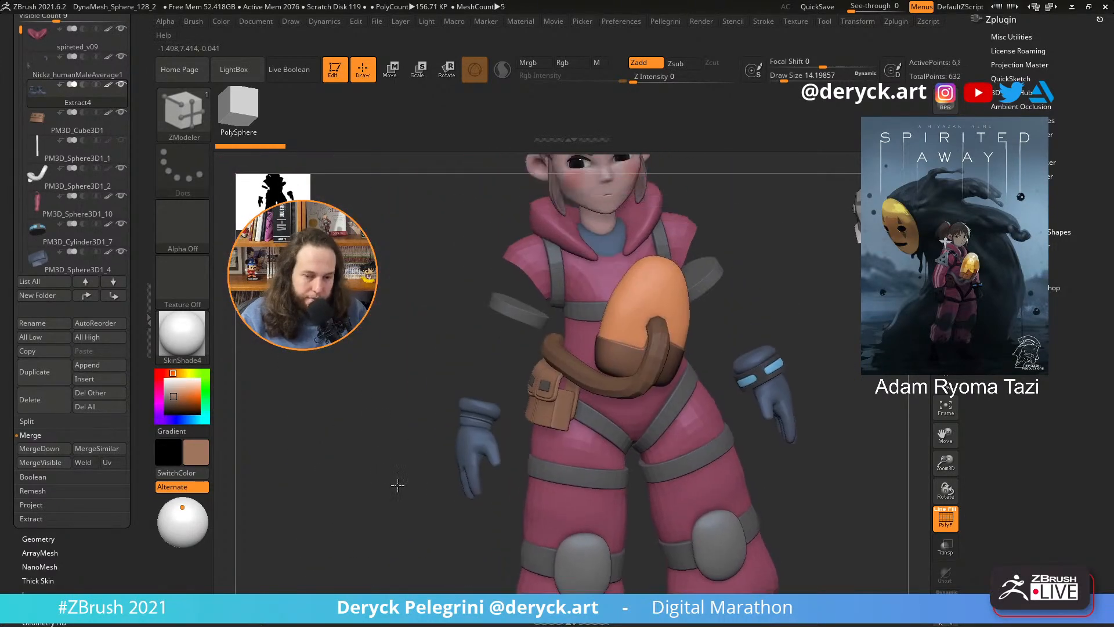
- Reselect the curved bar and adjust its control points between the pouch and the egg's underside
left_click(592, 383, "alt")
left_click_drag(458, 381, 673, 464)
key("w")
mouse_move(535, 367)
left_mouse_down()
mouse_move(557, 372)
mouse_move(547, 368)
left_mouse_up()
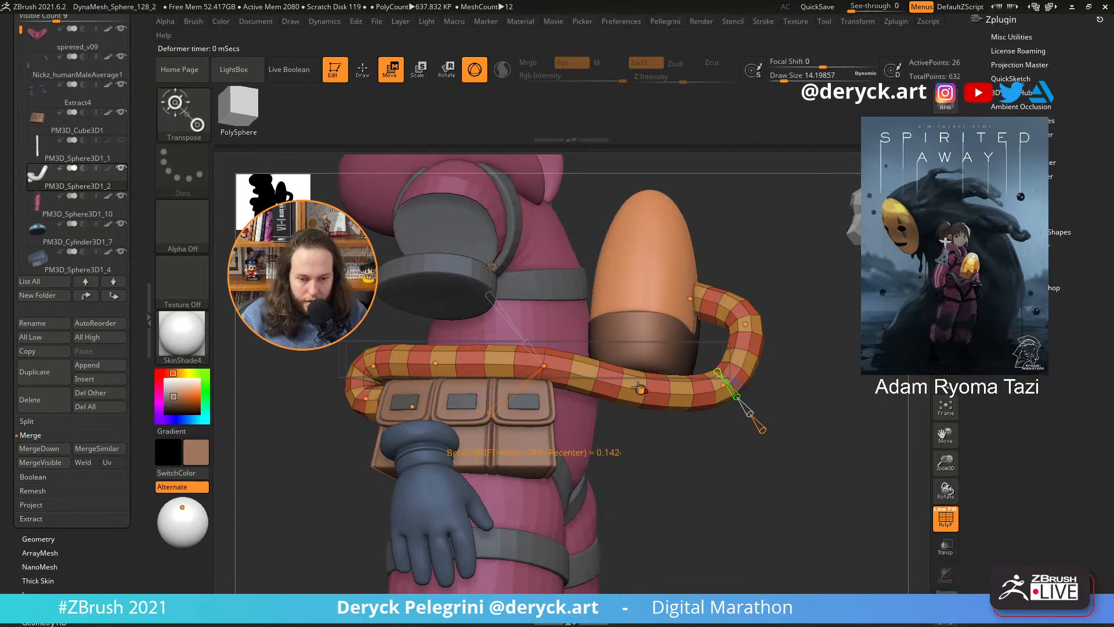
mouse_move(638, 388)
left_mouse_down()
mouse_move(632, 401)
mouse_move(673, 473)
mouse_move(636, 383)
left_mouse_up()
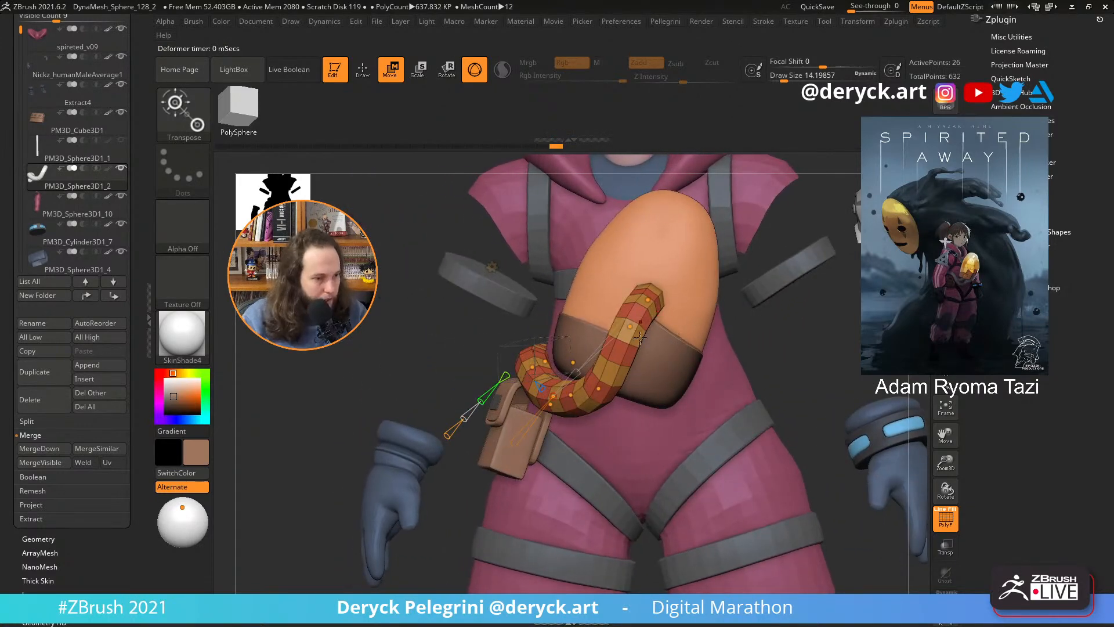
- Reposition the control points of the bar's front bend and tip against the egg, and undo the last move
left_click_drag(392, 301, 464, 315)
left_click_drag(591, 232, 593, 304)
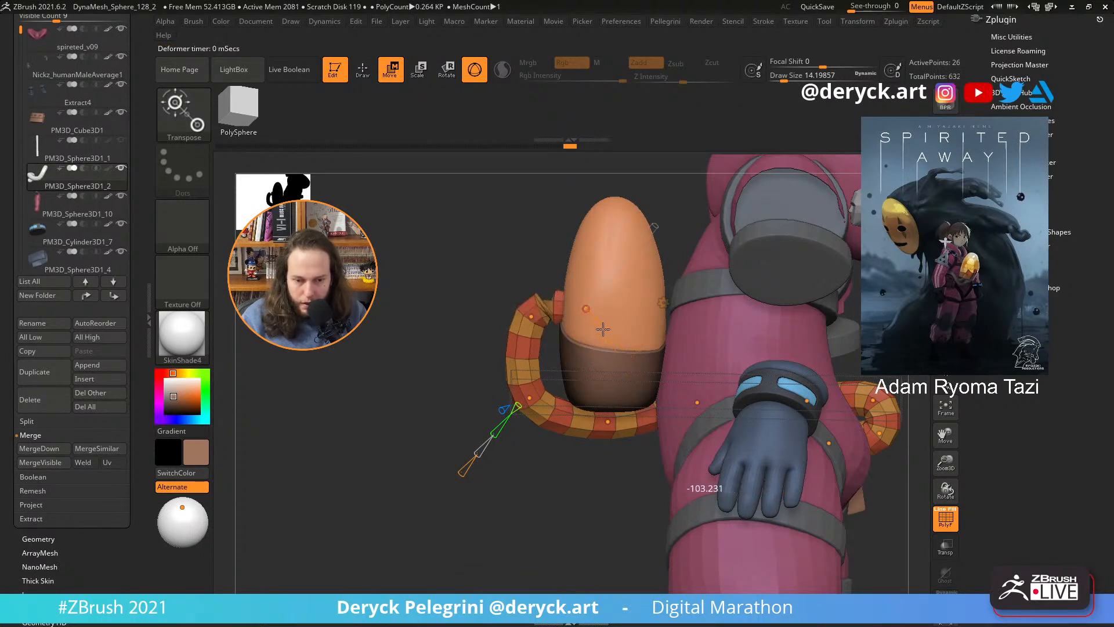
left_click_drag(560, 293, 563, 299)
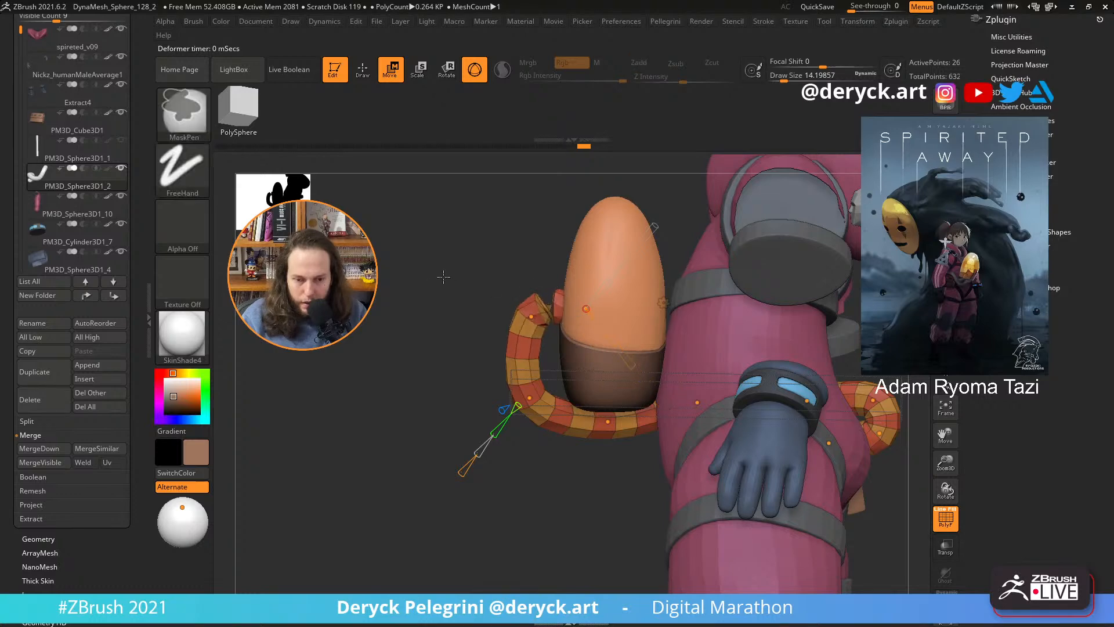
left_click_drag(442, 276, 515, 315)
left_click_drag(431, 307, 504, 315)
left_click_drag(806, 360, 793, 351)
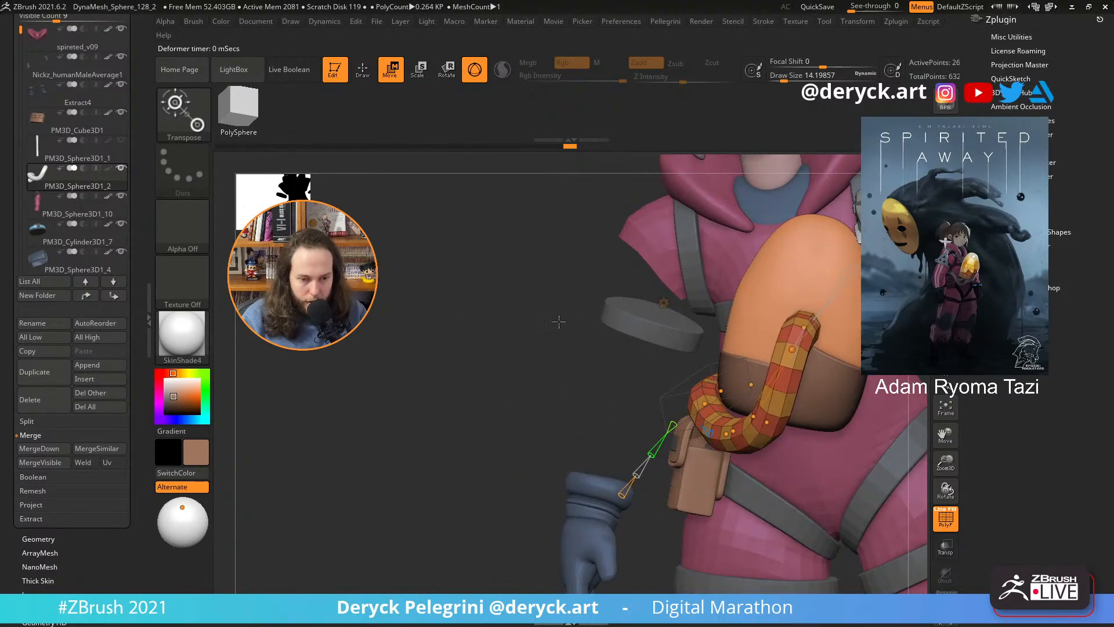
left_click_drag(558, 321, 722, 411)
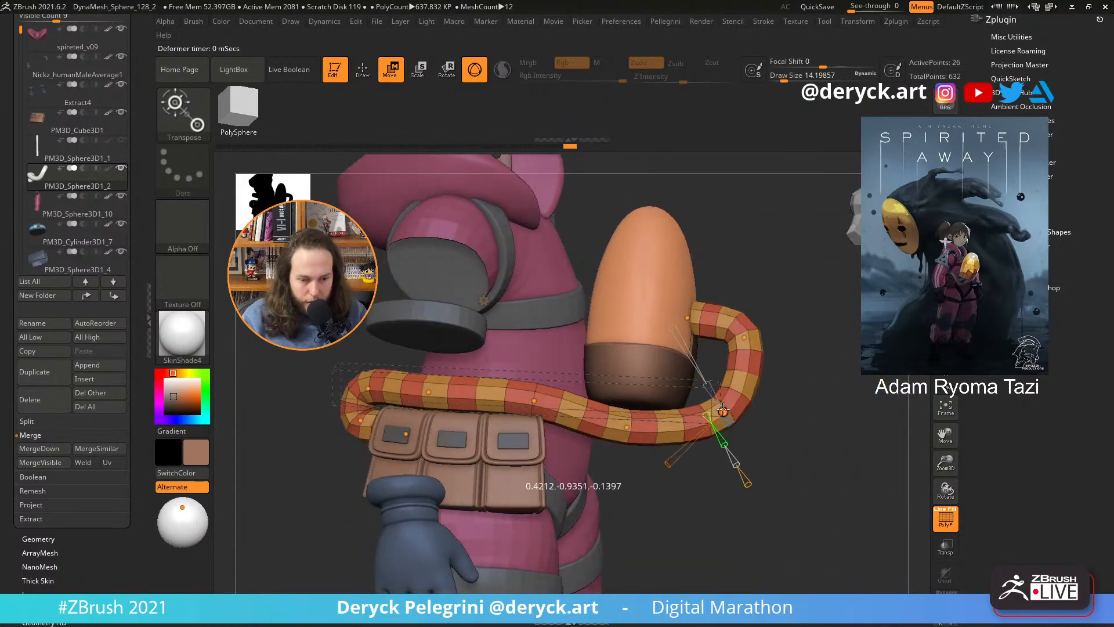
left_click_drag(670, 331, 678, 343)
key("ctrl+z")
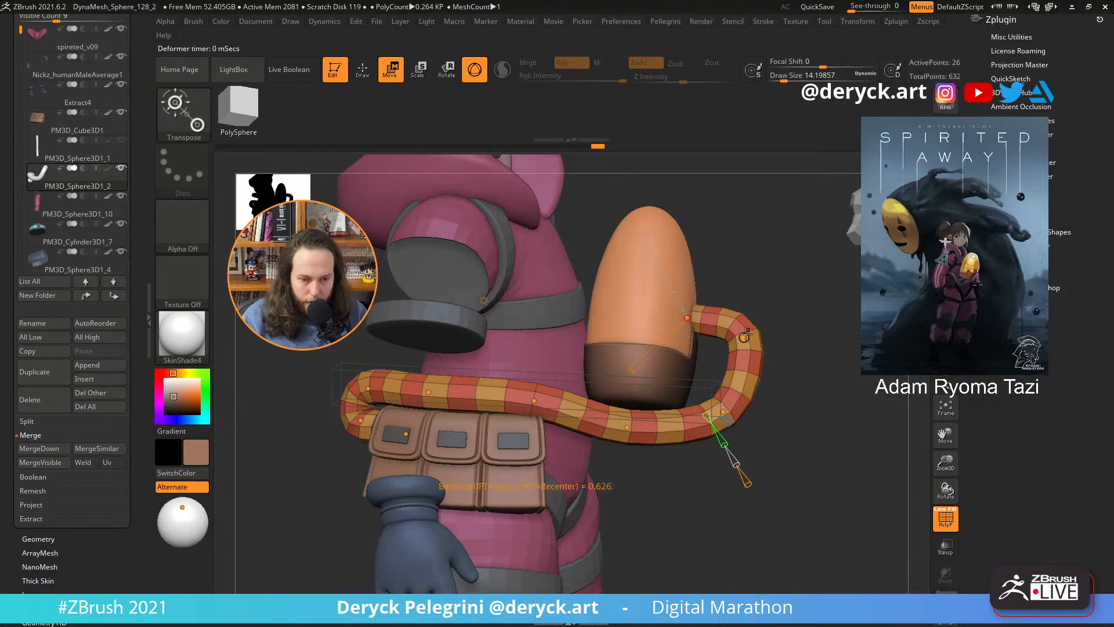
- Turn off the wireframe display and undo the latest changes to the bar, keeping its curve editable
left_click_drag(725, 307, 578, 326)
mouse_move(345, 354)
left_mouse_down("alt")
mouse_move(363, 343)
mouse_move(388, 355)
mouse_move(350, 365)
mouse_move(360, 353)
mouse_move(248, 348)
mouse_move(405, 353)
mouse_move(419, 412)
left_mouse_up("alt")
key("q")
key("shift+f")
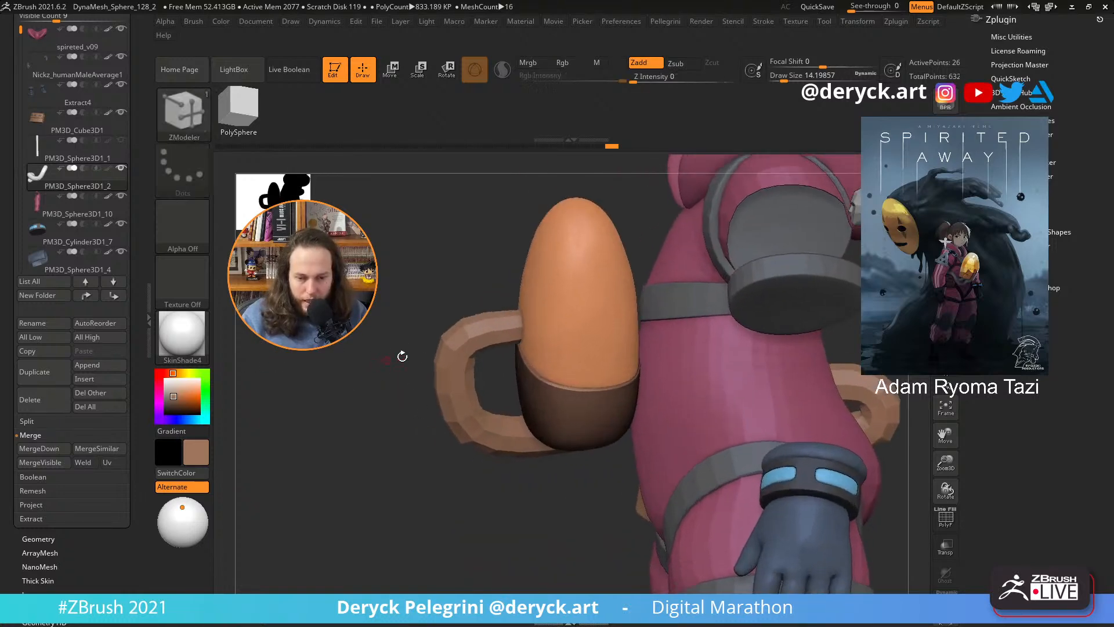
key("ctrl+z")
key("ctrl+z")
mouse_move(385, 332)
left_mouse_down("alt")
mouse_move(425, 315)
mouse_move(466, 329)
mouse_move(482, 313)
left_mouse_up("alt")
key("w")
key("ctrl+z")
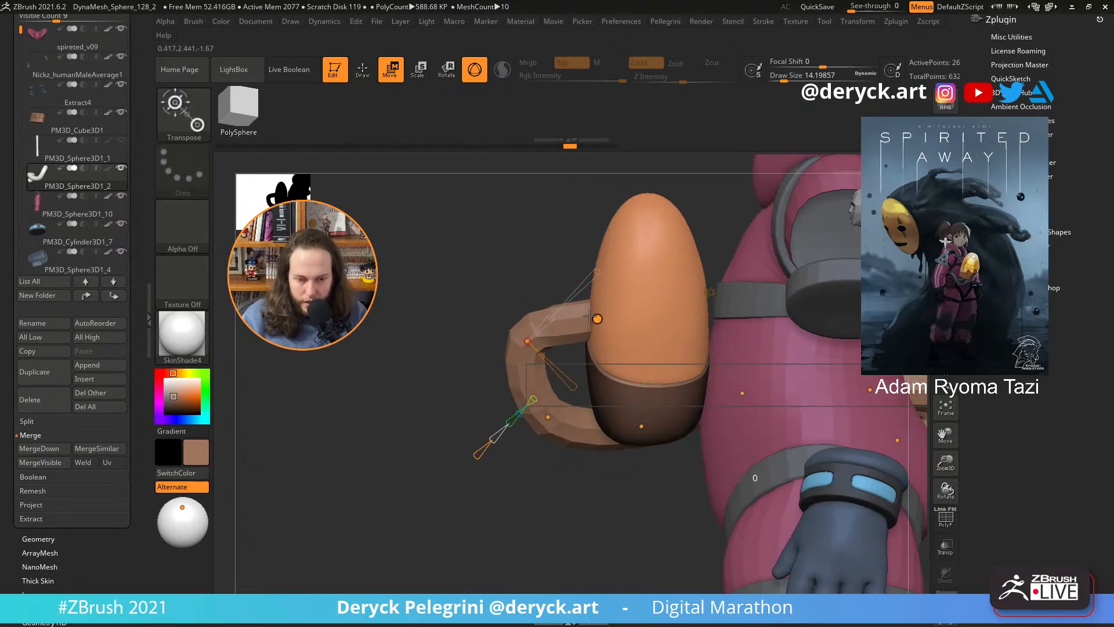
- Straighten the bar's front end so it rises upright in front of the egg instead of hooking back toward it
left_click_drag(589, 315, 519, 306)
left_click_drag(547, 419, 578, 426)
left_click_drag(520, 341, 566, 356)
left_click_drag(400, 355, 200, 406)
left_click_drag(803, 400, 732, 408, "alt")
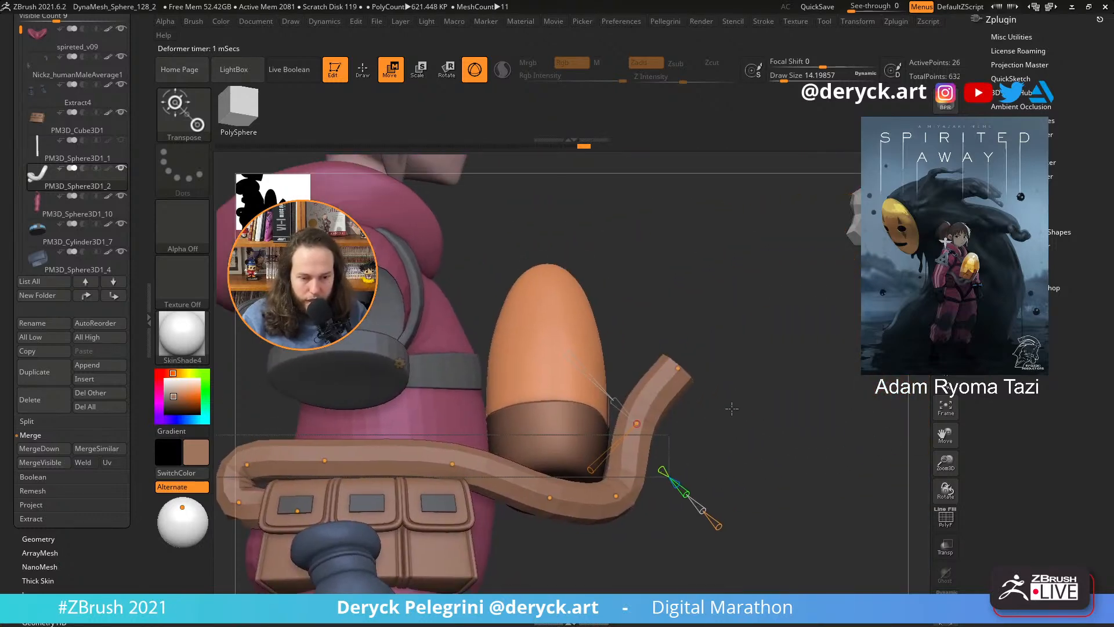
left_click_drag(653, 363, 634, 384)
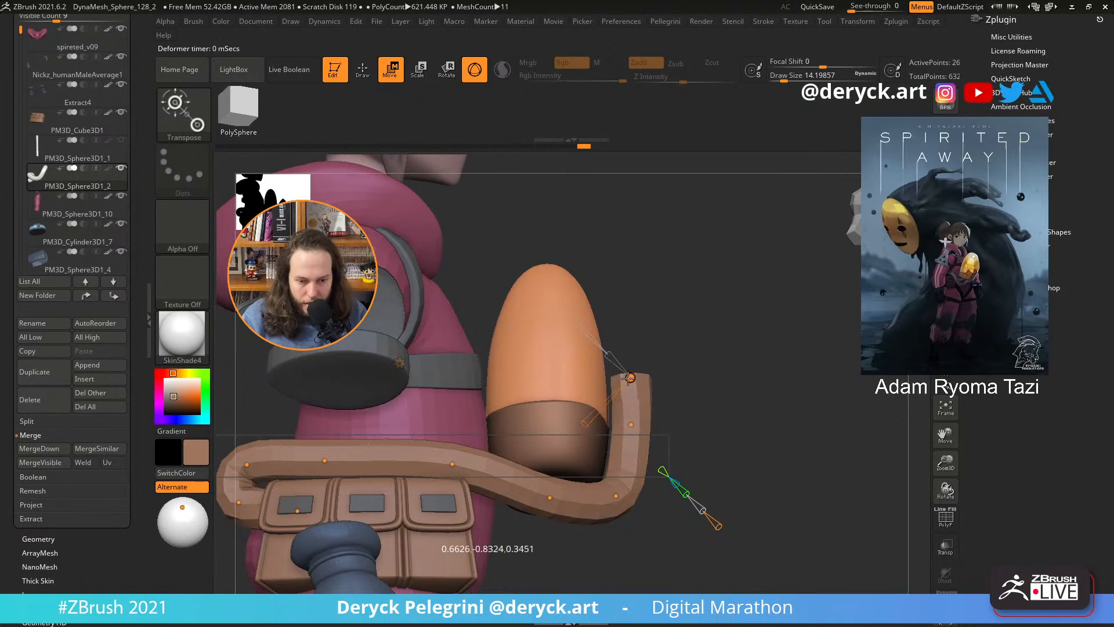
left_click_drag(631, 428, 631, 433)
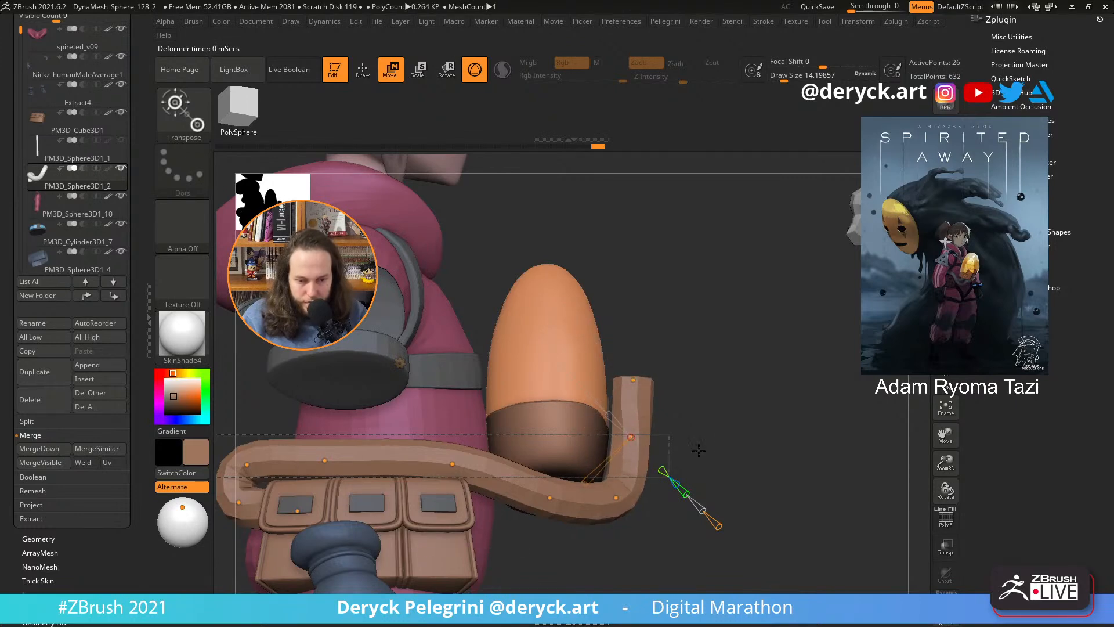
- Fine-tune the position of the bar's upper tip over the egg from the front and side
left_click_drag(698, 449, 612, 399)
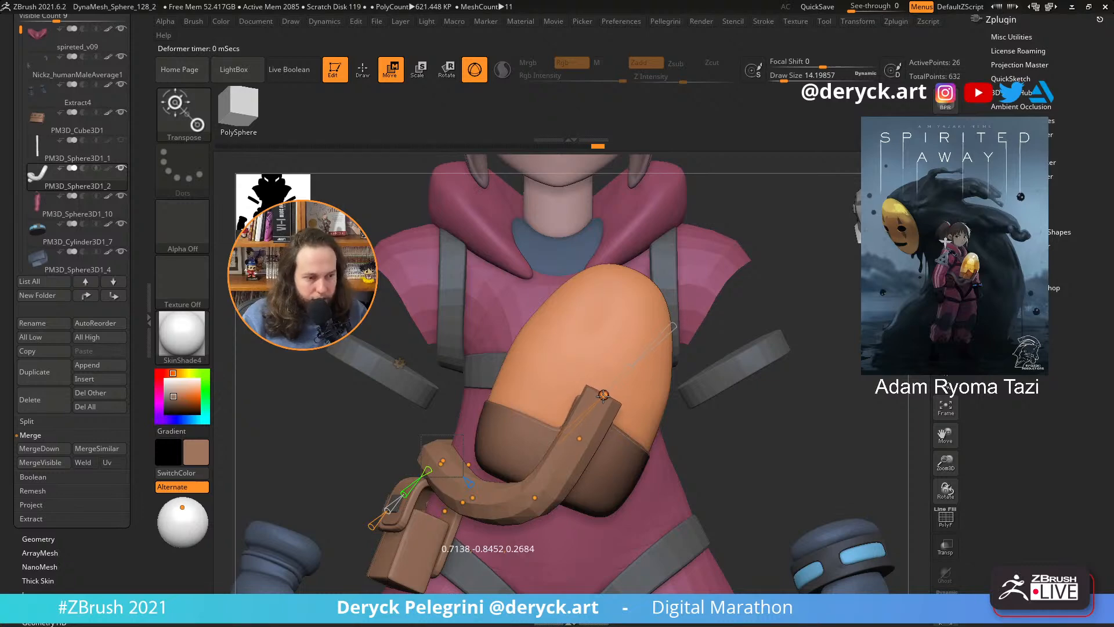
left_click_drag(736, 441, 667, 436)
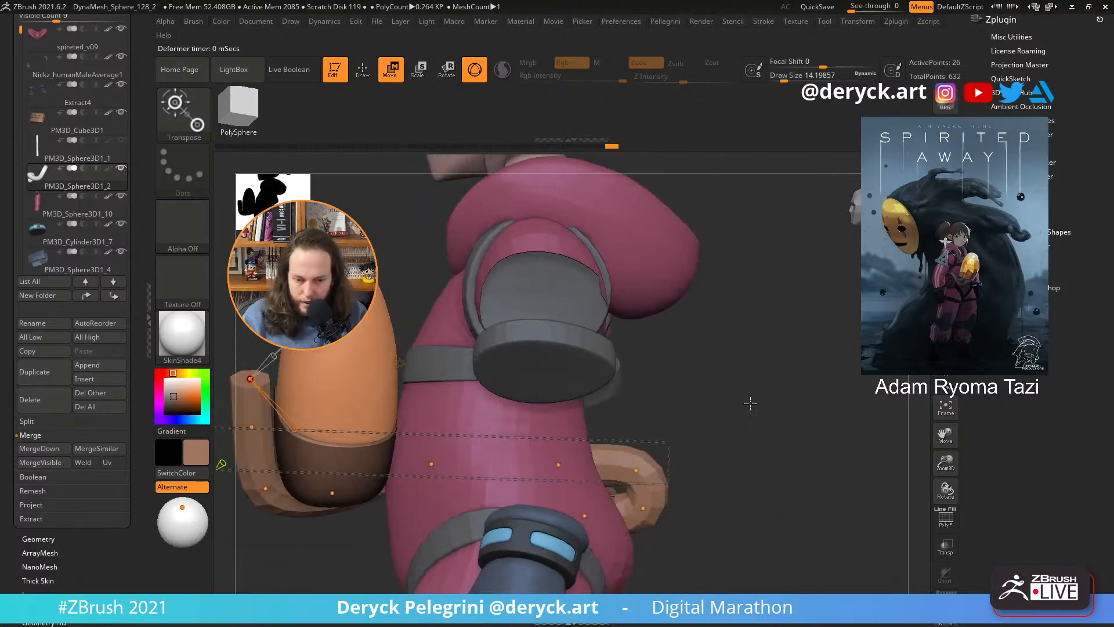
left_click_drag(750, 404, 1007, 371, "alt")
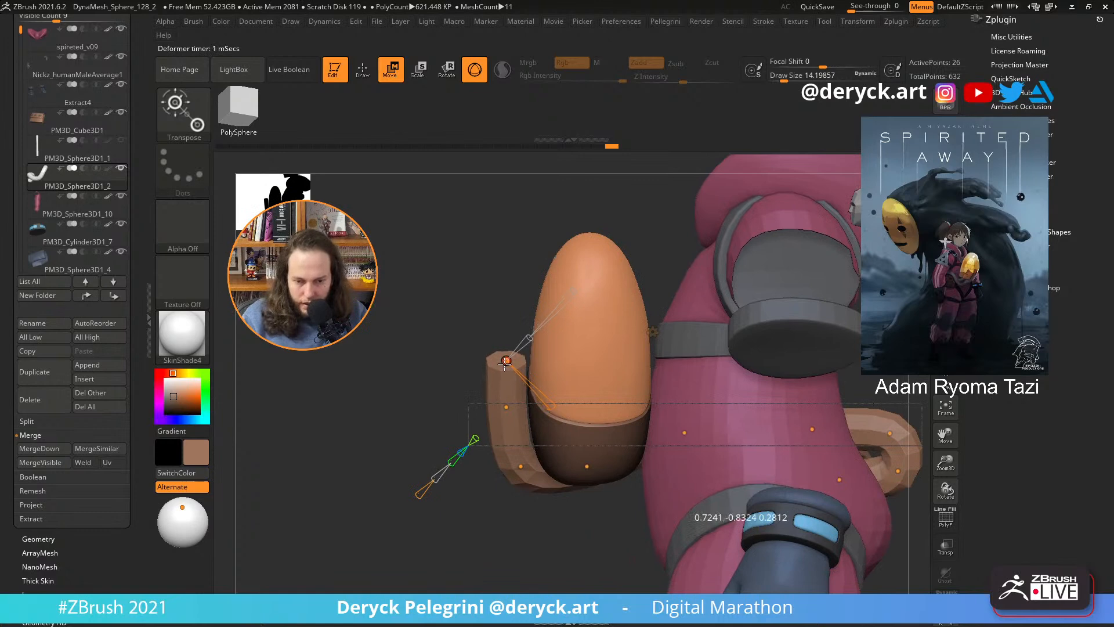
left_click_drag(419, 365, 401, 378)
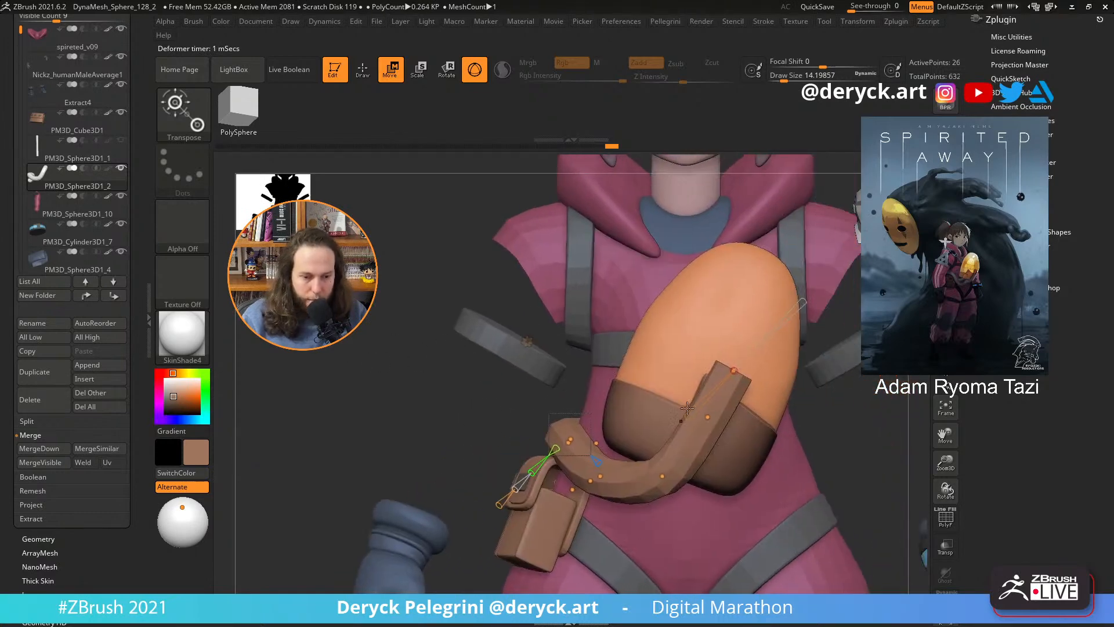
left_click_drag(735, 383, 731, 376)
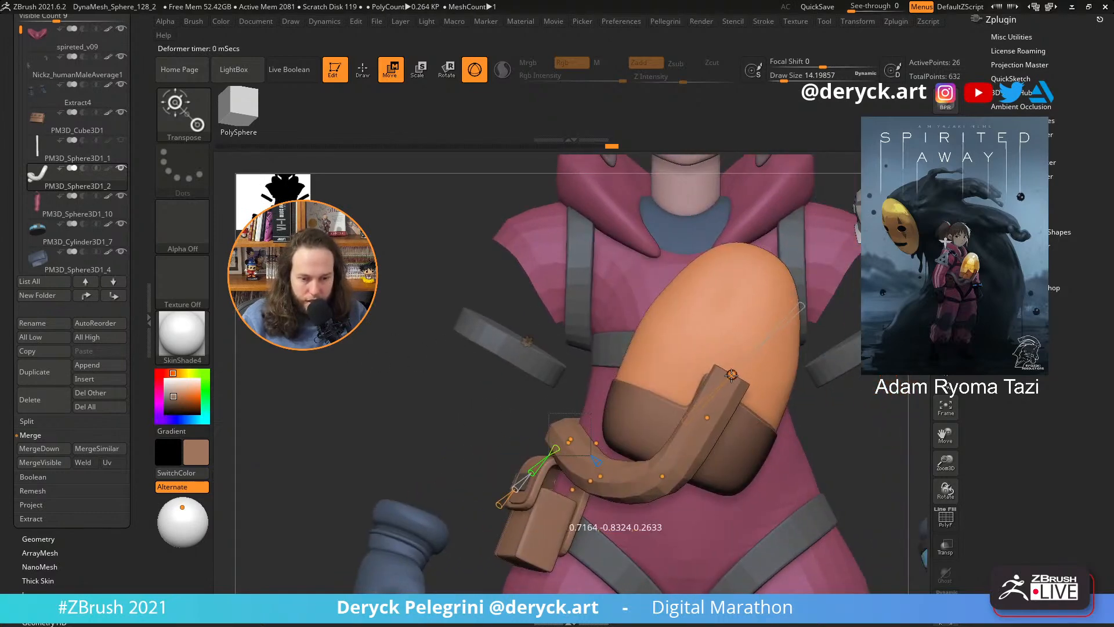
- Leave the bar's curve editing and check its shape against the egg, pouch and whole figure
left_click_drag(830, 436, 859, 449)
left_click_drag(384, 397, 411, 397)
left_click_drag(356, 366, 339, 316, "alt")
key("q")
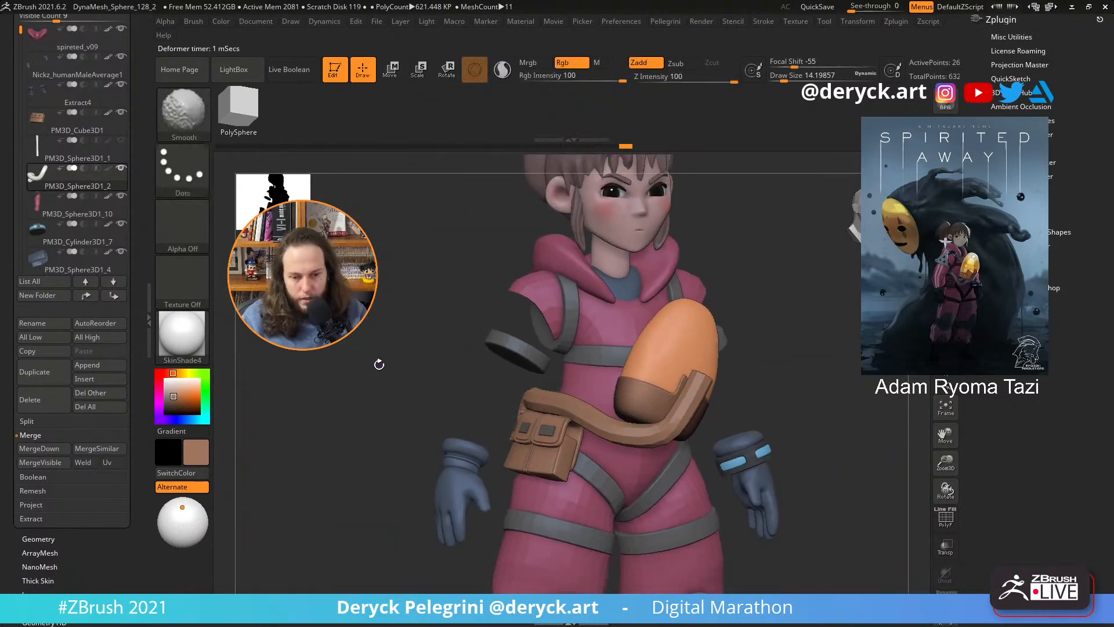
key("shift+f")
key("shift+f")
- Try grey and reddish-grey shades on the curved bar in place of its brown
left_click(165, 382)
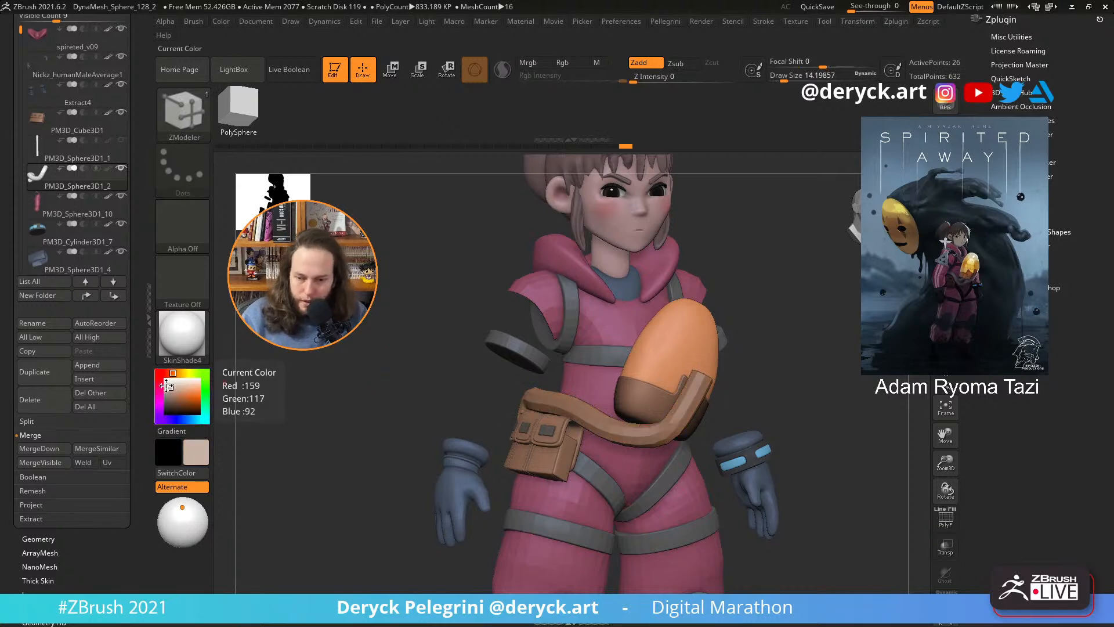
left_click(167, 398)
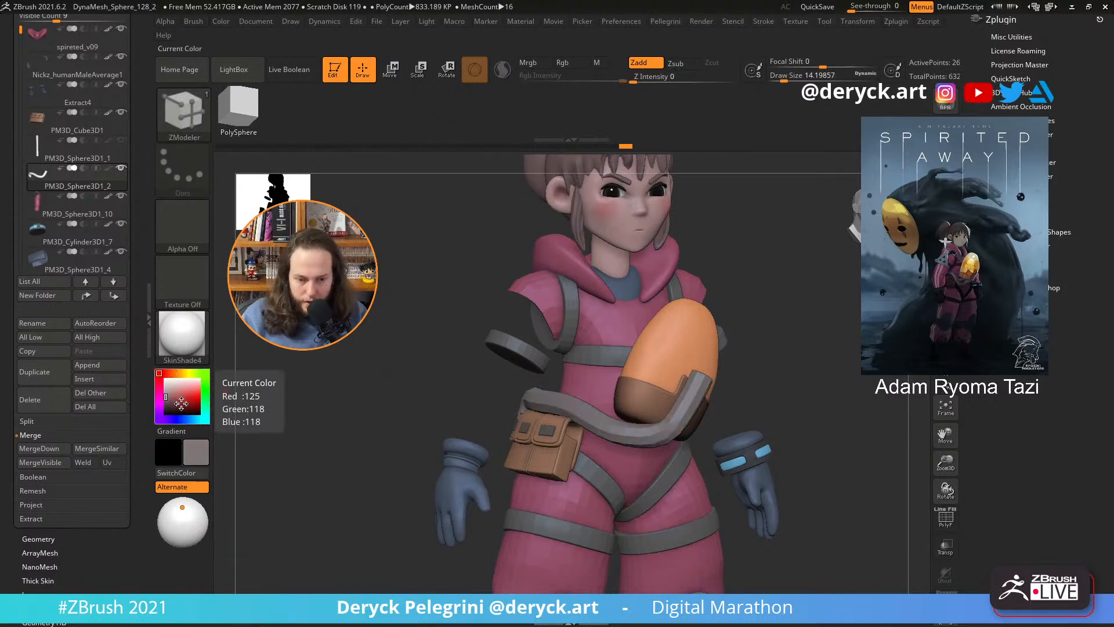
left_click(167, 398)
left_click(167, 398)
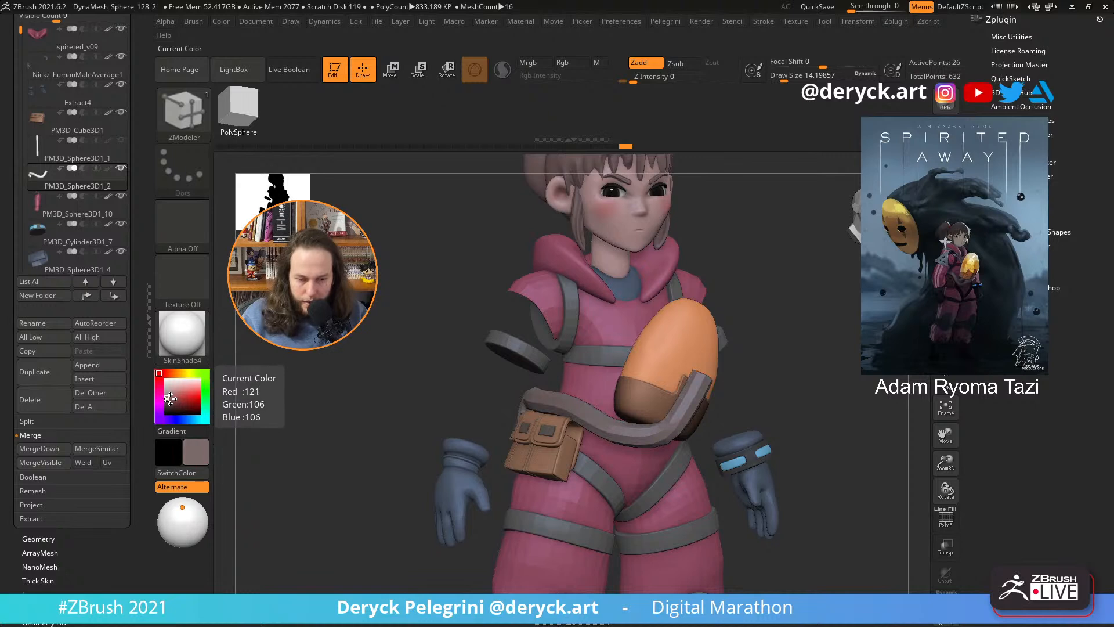
left_click(169, 397)
left_click_drag(171, 401, 168, 396)
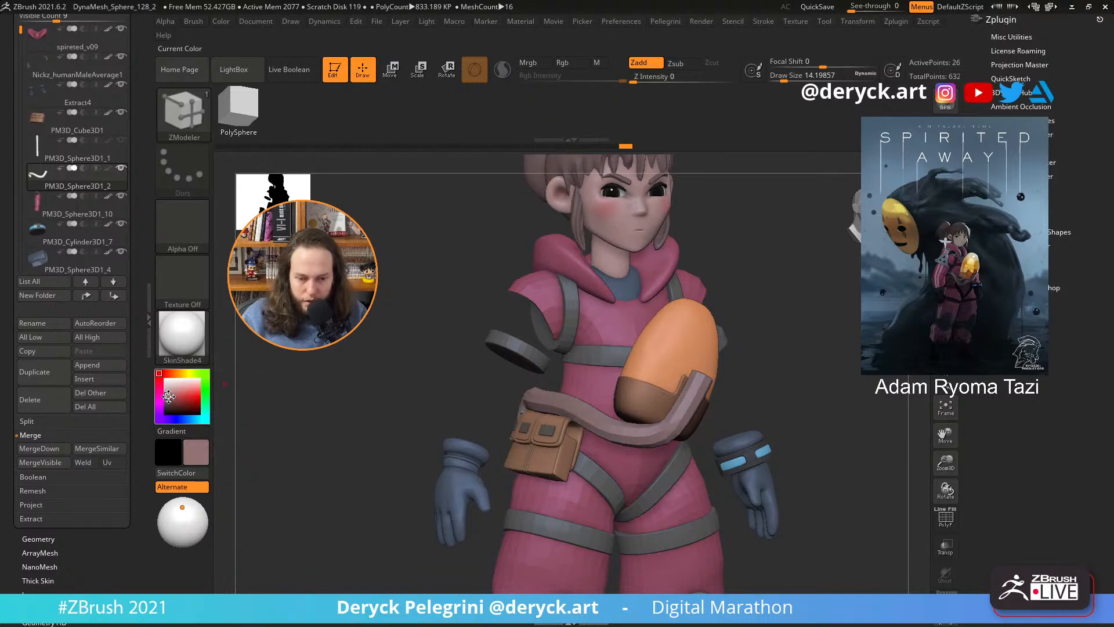
left_click(168, 400)
left_click(169, 394)
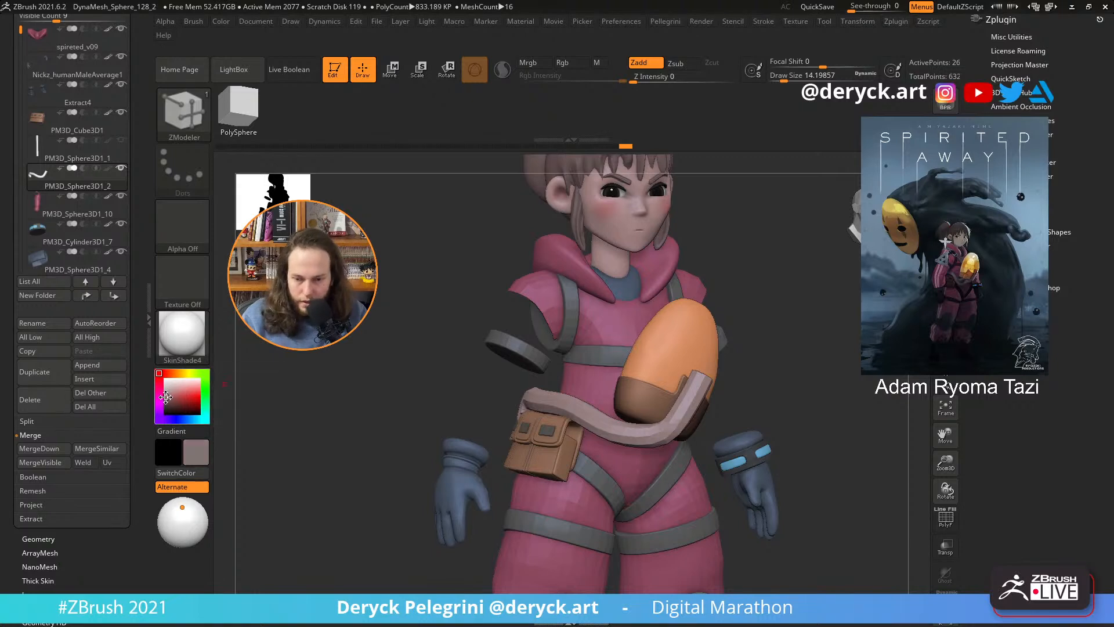
left_click(166, 397)
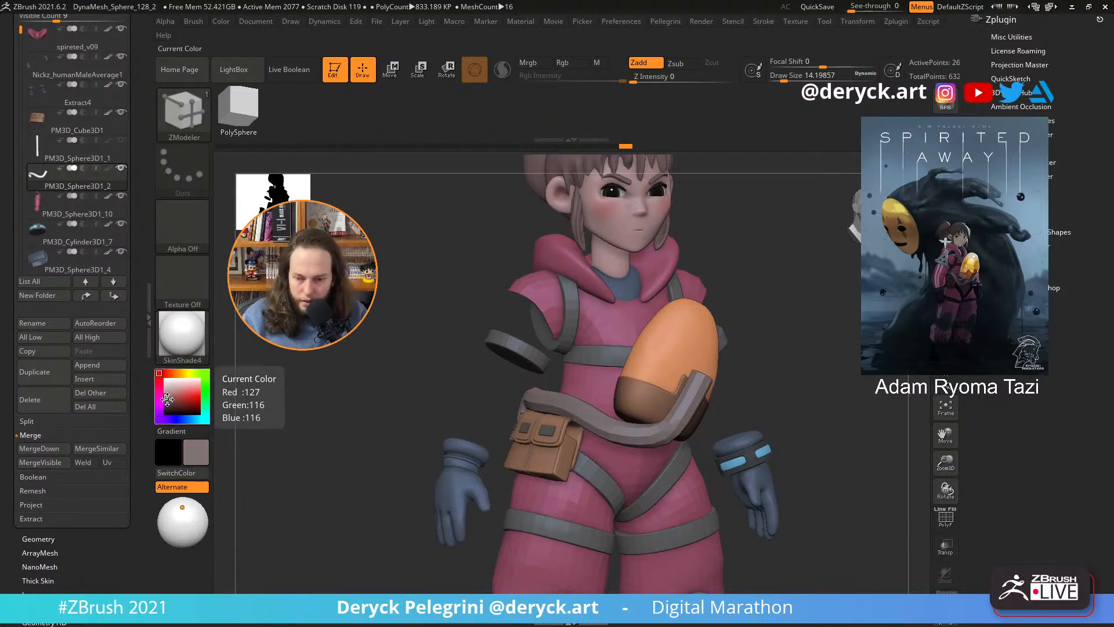
left_click(166, 398)
- Sample the muted blue of the boots and fill the curved bar with it
left_click_drag(352, 410, 344, 243, "alt")
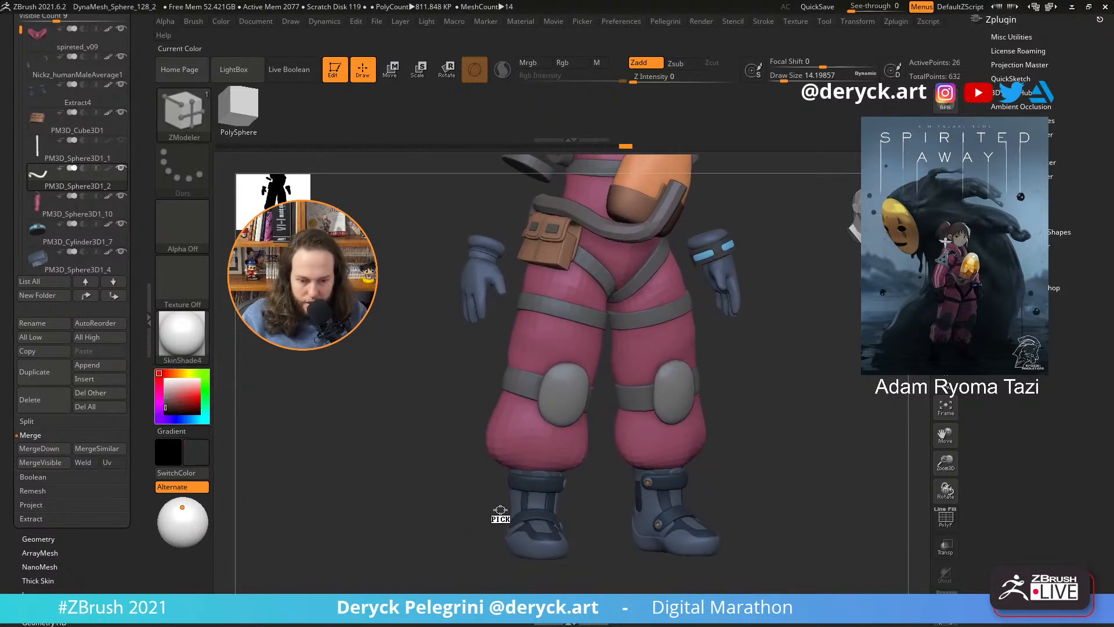
left_click_drag(500, 511, 527, 503)
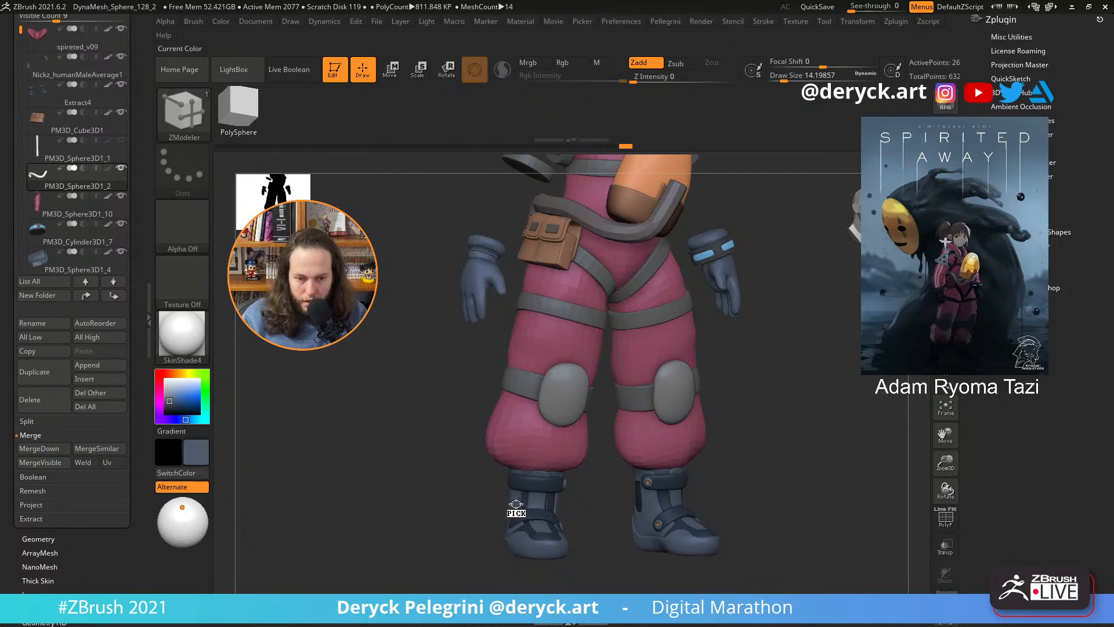
left_click_drag(423, 384, 415, 493, "alt")
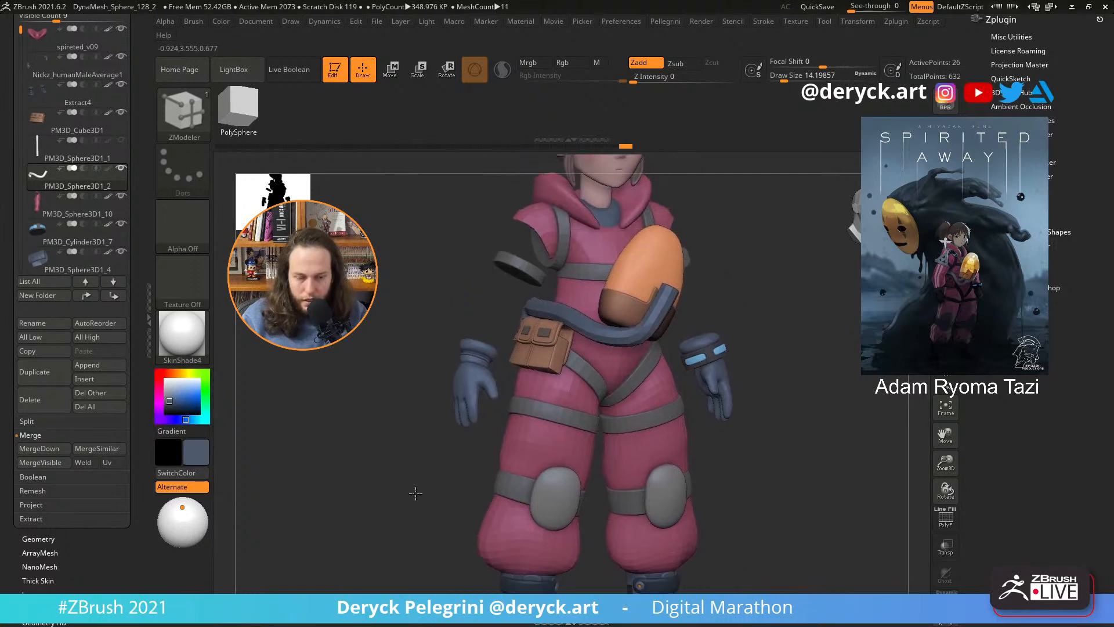
left_click(221, 22)
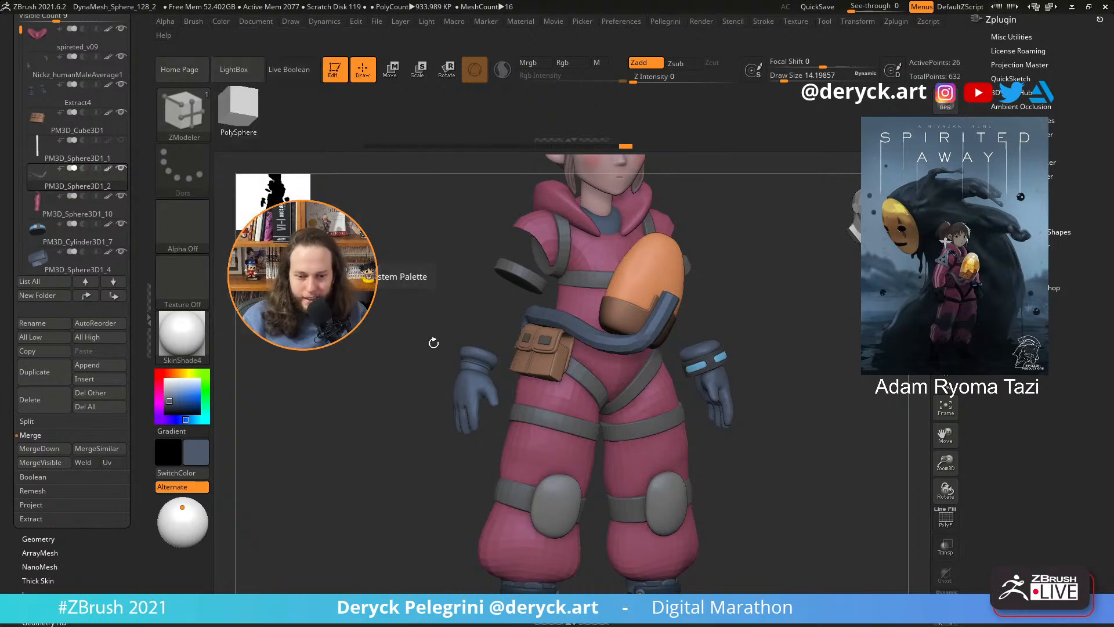
mouse_move(348, 357)
left_mouse_down()
mouse_move(378, 356)
mouse_move(349, 352)
left_mouse_up()
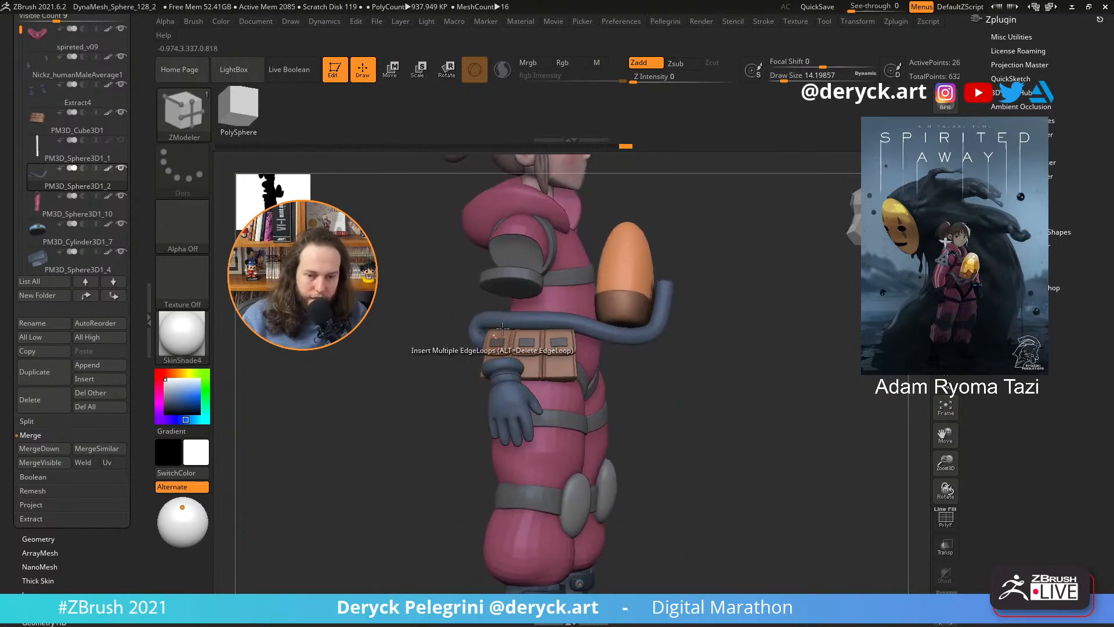
- Reposition the bar's curve control points so its front section dips into a deeper, rounded U below the egg
mouse_move(722, 365)
left_mouse_down()
mouse_move(699, 371)
mouse_move(717, 369)
mouse_move(719, 390)
mouse_move(699, 390)
left_mouse_up()
key("shift+d")
key("w")
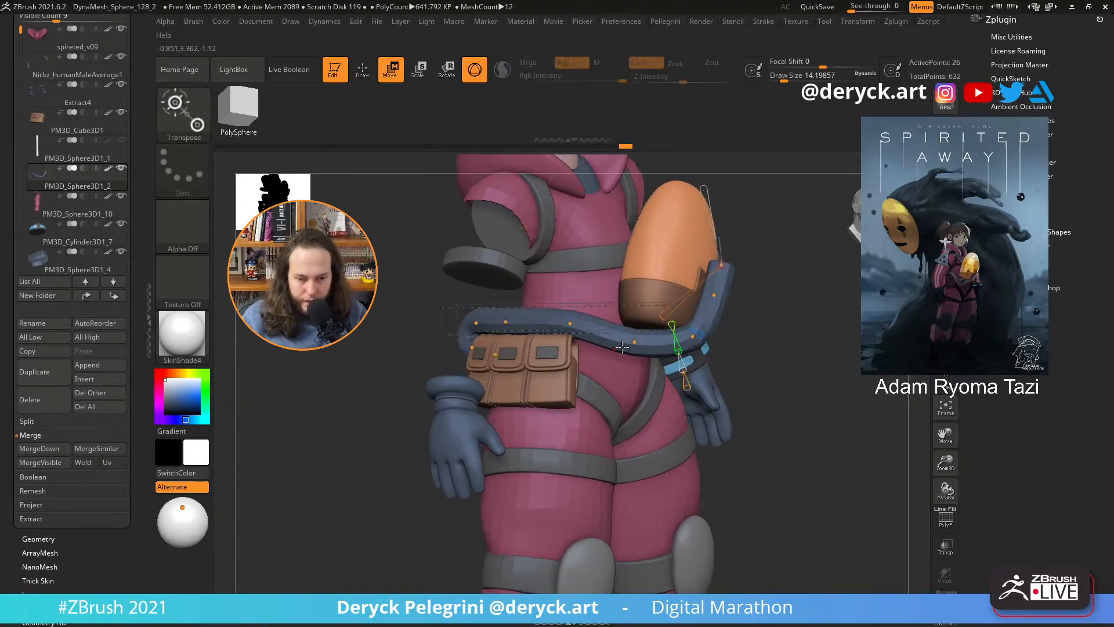
left_click_drag(631, 343, 612, 378)
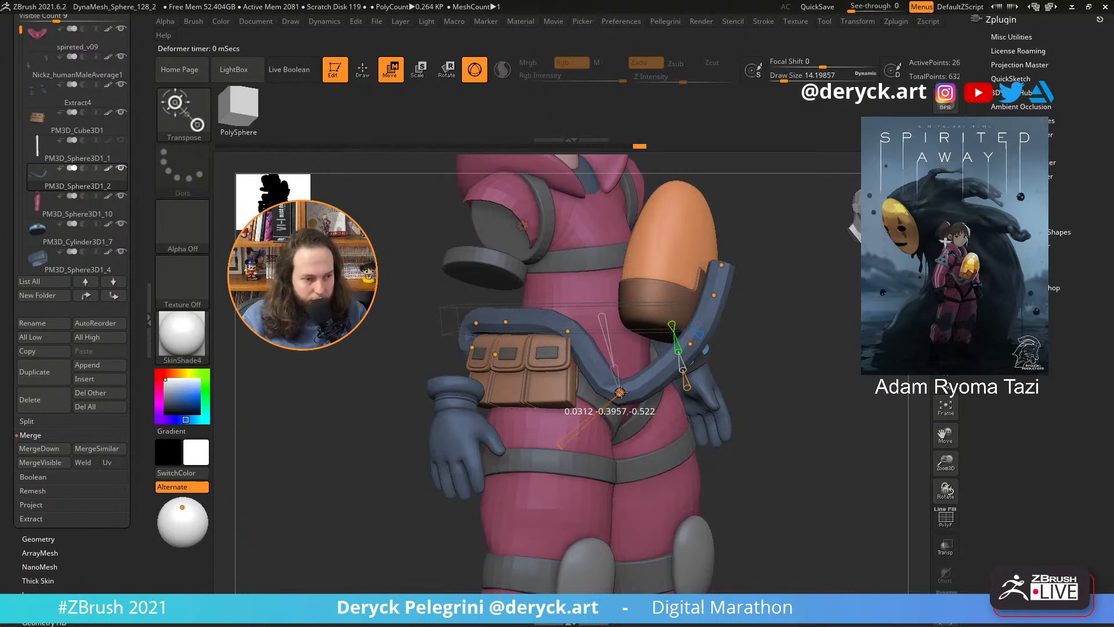
left_click_drag(410, 295, 492, 322)
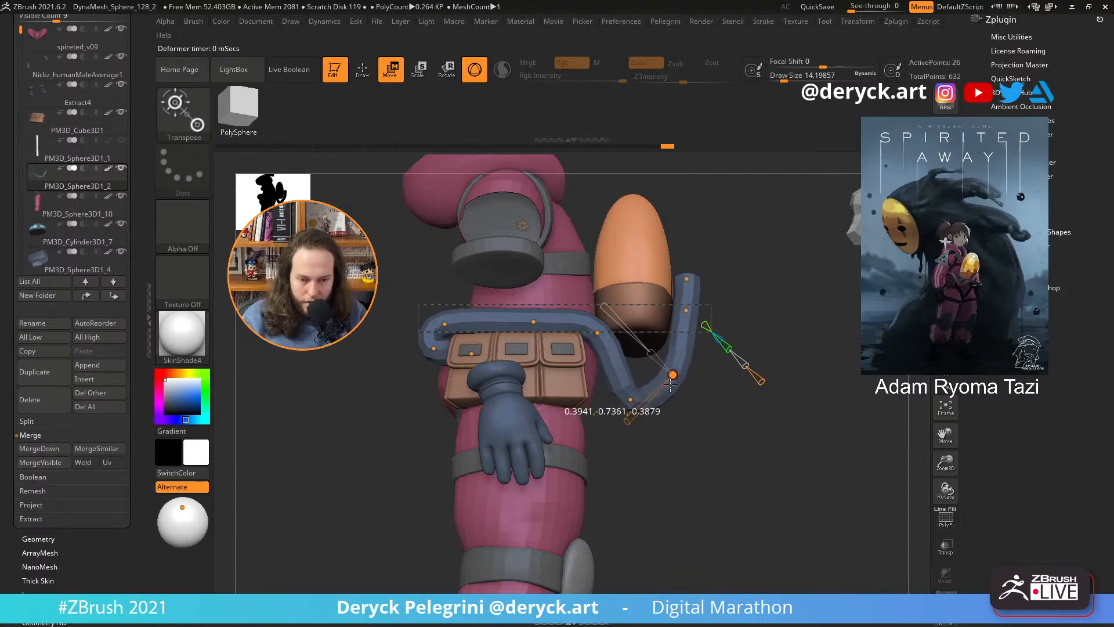
left_click_drag(671, 383, 620, 411)
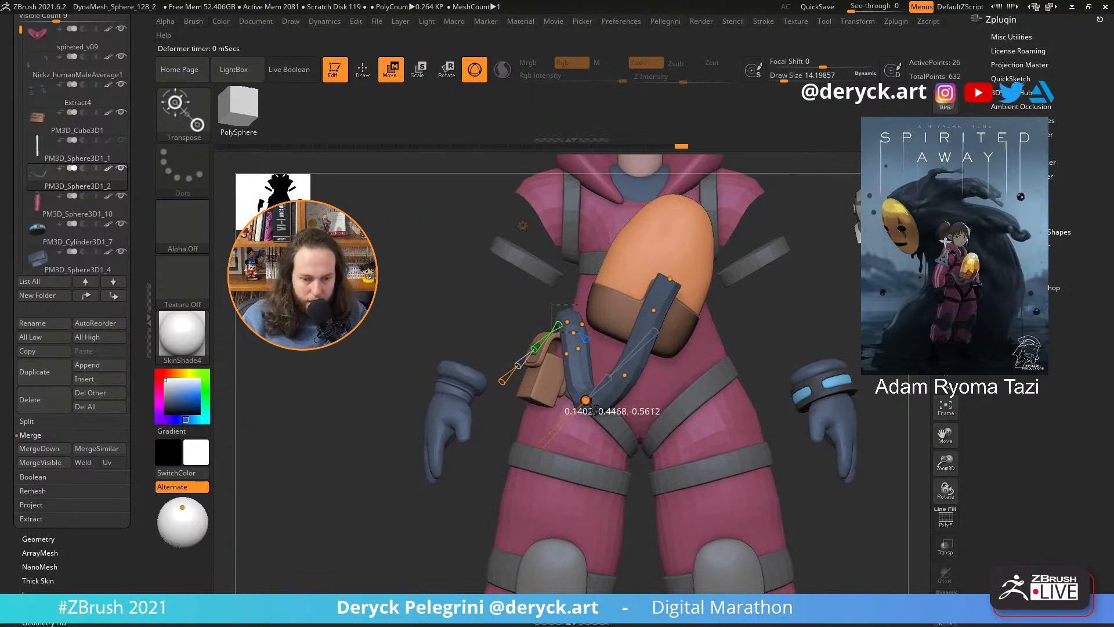
left_click_drag(406, 324, 527, 340)
left_click_drag(705, 404, 653, 420)
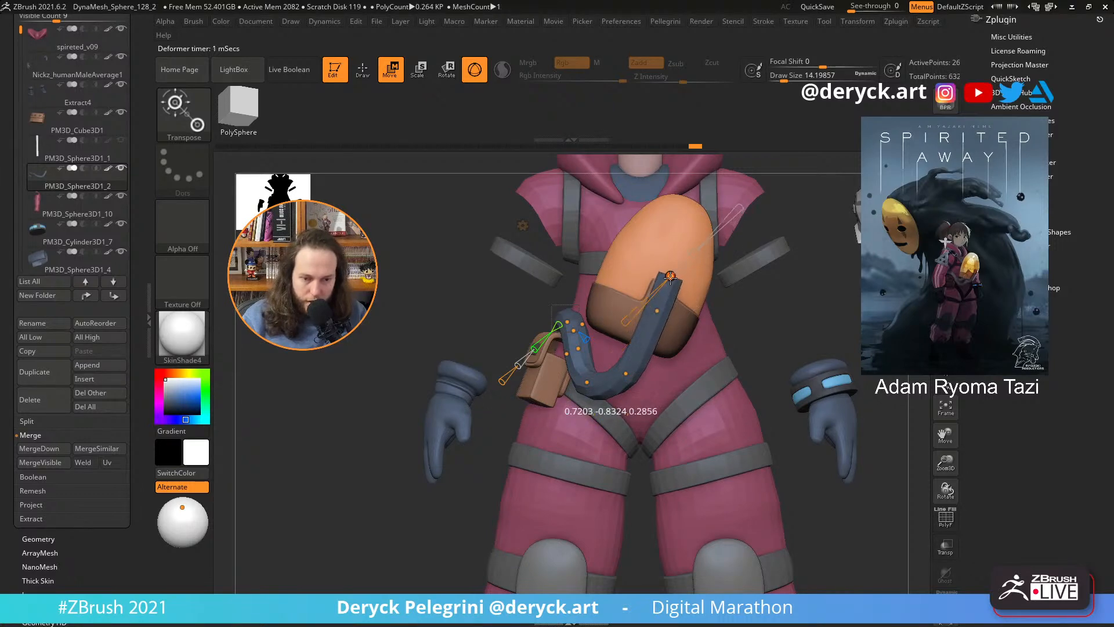
- Leave the curve editing, select the pink suit and unhide its arm sections
key("q")
mouse_move(390, 323)
left_mouse_down()
mouse_move(405, 346)
mouse_move(493, 347)
mouse_move(415, 343)
mouse_move(377, 324)
mouse_move(371, 293)
mouse_move(368, 320)
mouse_move(437, 318)
mouse_move(363, 322)
mouse_move(416, 323)
mouse_move(410, 393)
mouse_move(390, 355)
mouse_move(373, 354)
left_mouse_up()
left_click(575, 296, "alt")
left_click(377, 293, "ctrl+shift")
scroll(7, 209, "up", 3)
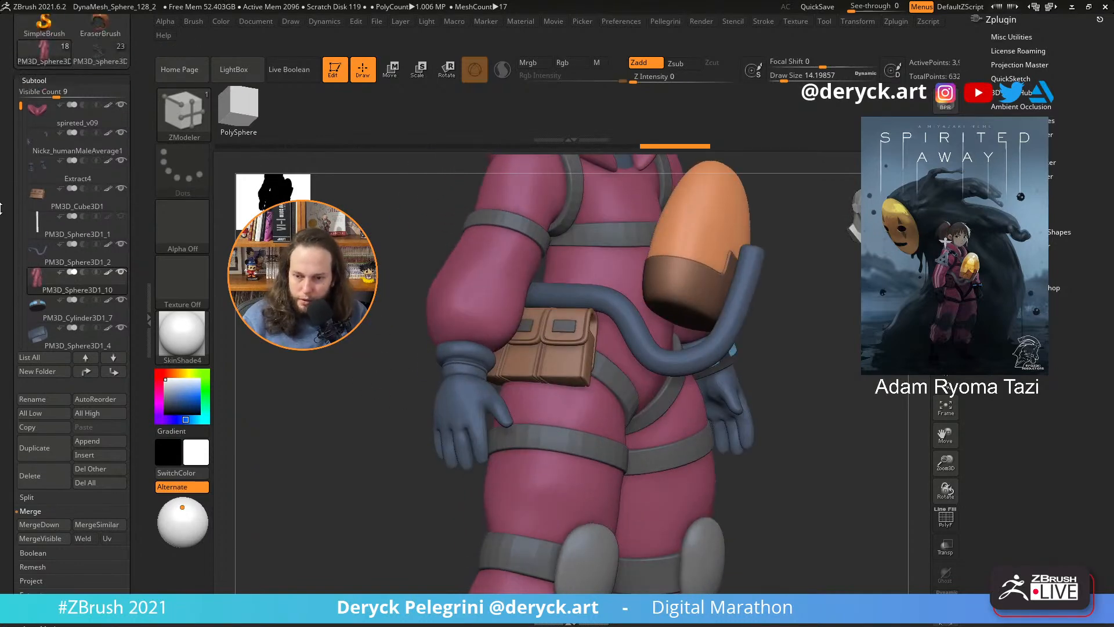
- Select the straight white bar, rotate it -90° to lie horizontally and slide it forward along its length
left_click(41, 224)
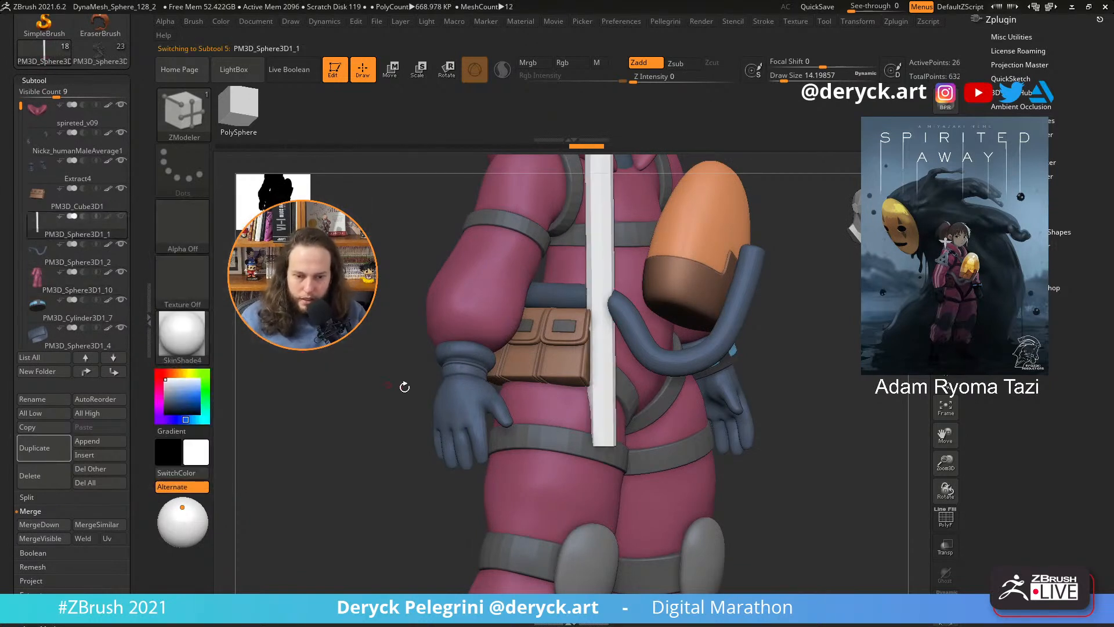
left_click_drag(404, 387, 350, 368)
key("shift+f")
key("shift+f")
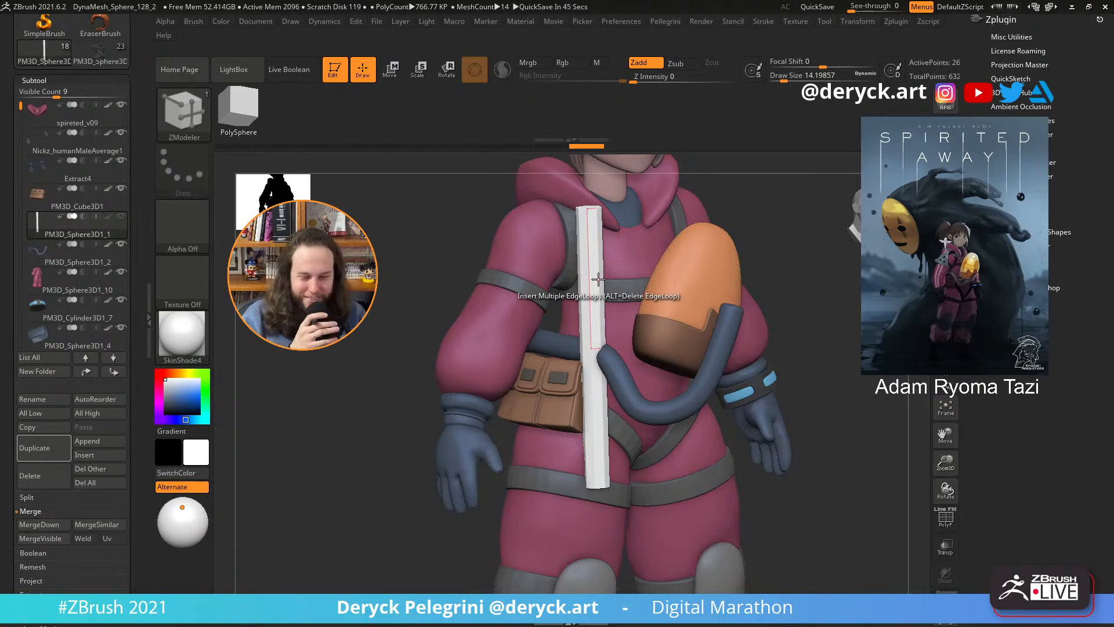
left_click_drag(325, 304, 394, 326, "shift")
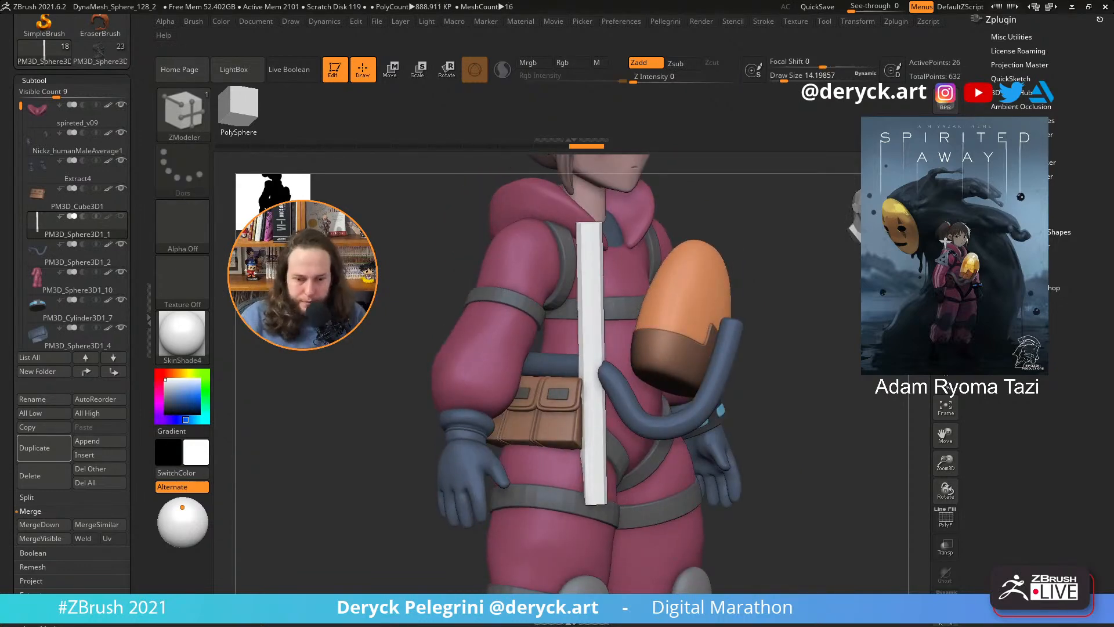
left_click_drag(395, 326, 447, 330)
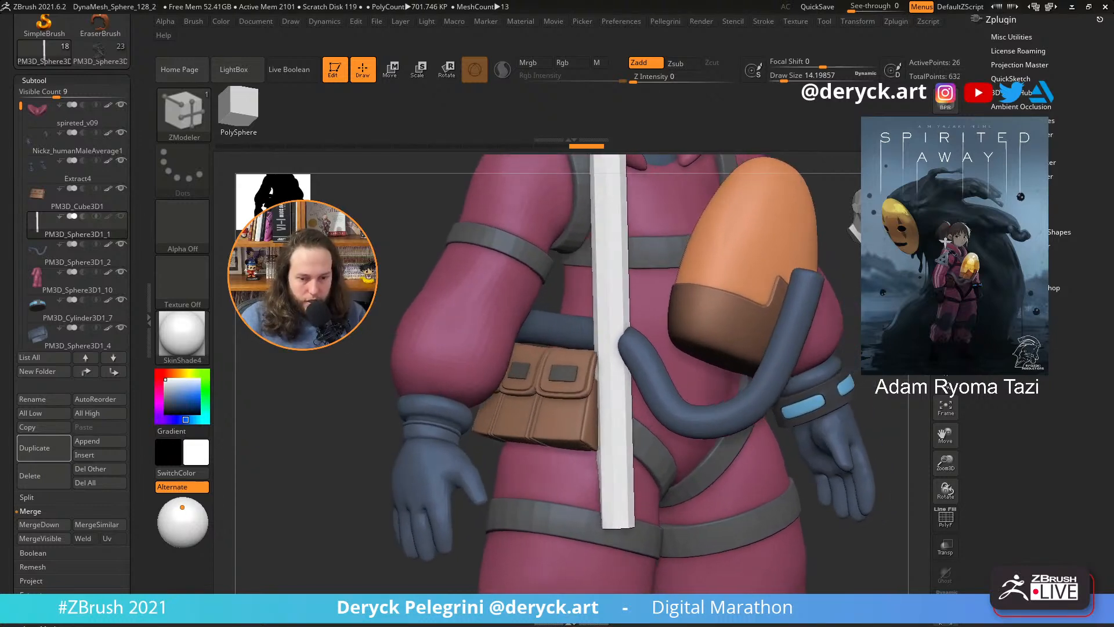
key("e")
left_click_drag(681, 332, 713, 333, "shift")
left_click_drag(652, 294, 638, 331)
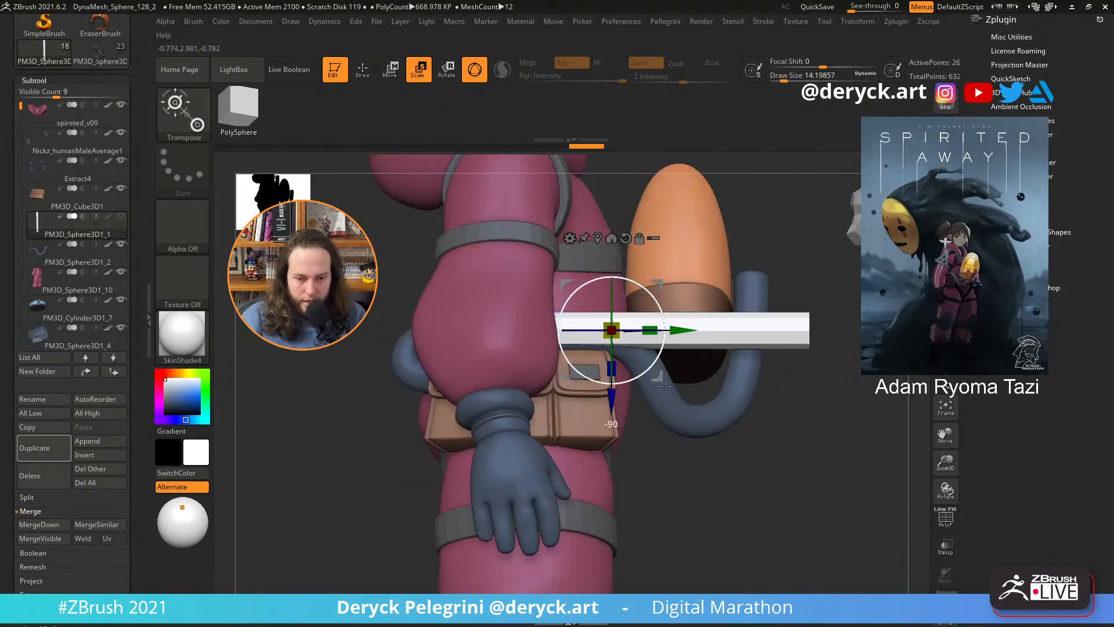
left_click_drag(754, 465, 613, 432)
right_click_drag(613, 432, 467, 365)
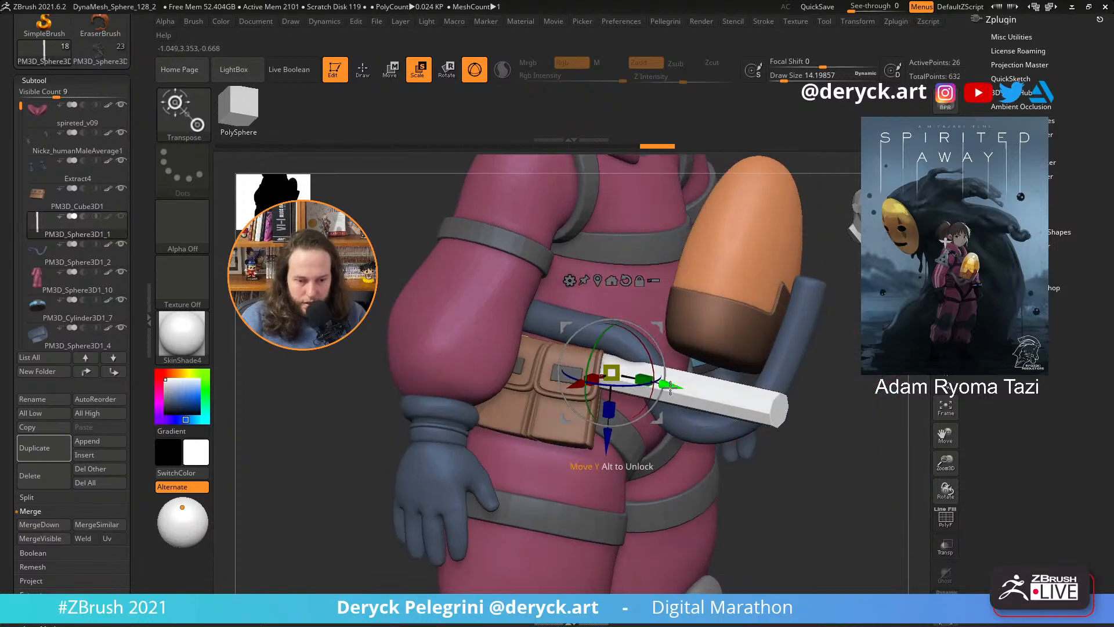
left_click_drag(670, 387, 714, 399)
- Isolate the straight bar with its wireframe shown and delete its middle edge loop with ZModeler
key("shift+s")
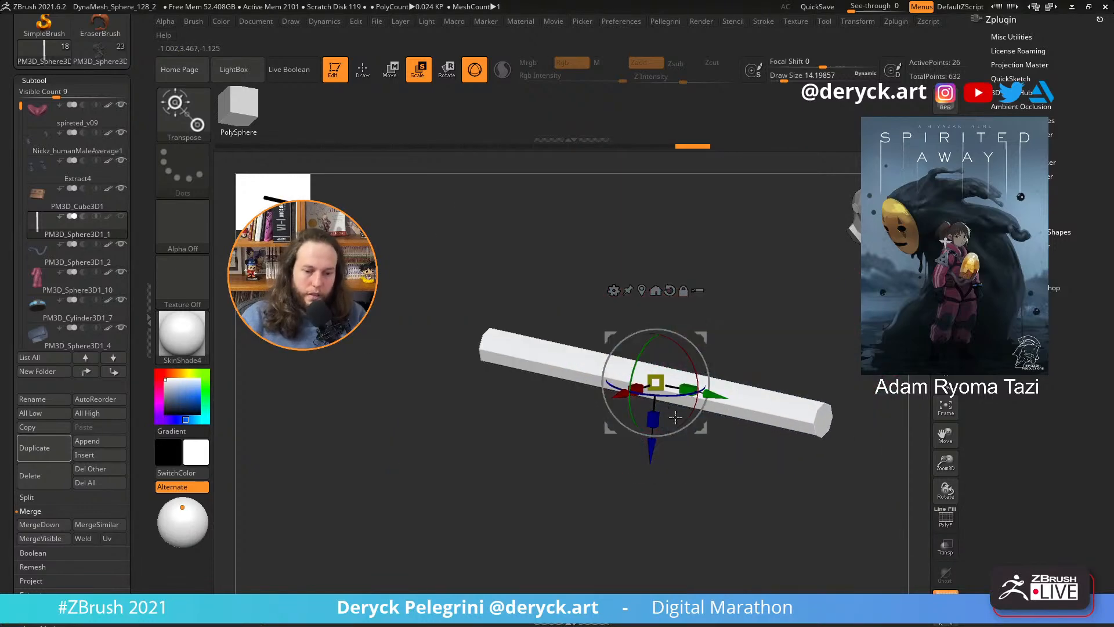
key("shift+f")
right_click_drag(675, 417, 657, 377, "shift")
key("q")
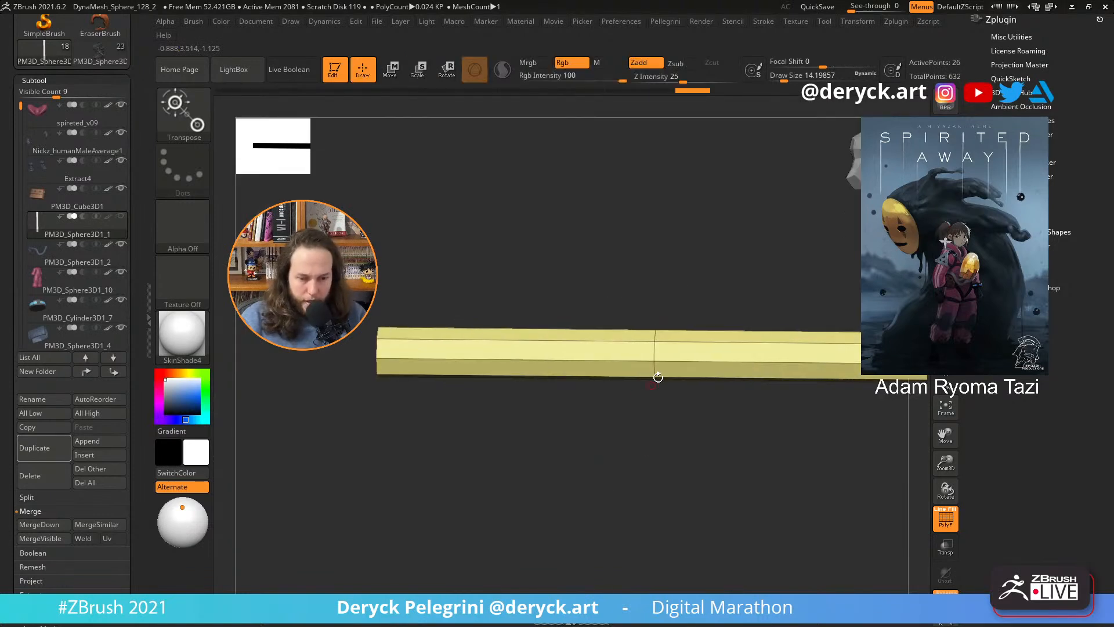
key("b")
key("z")
key("m")
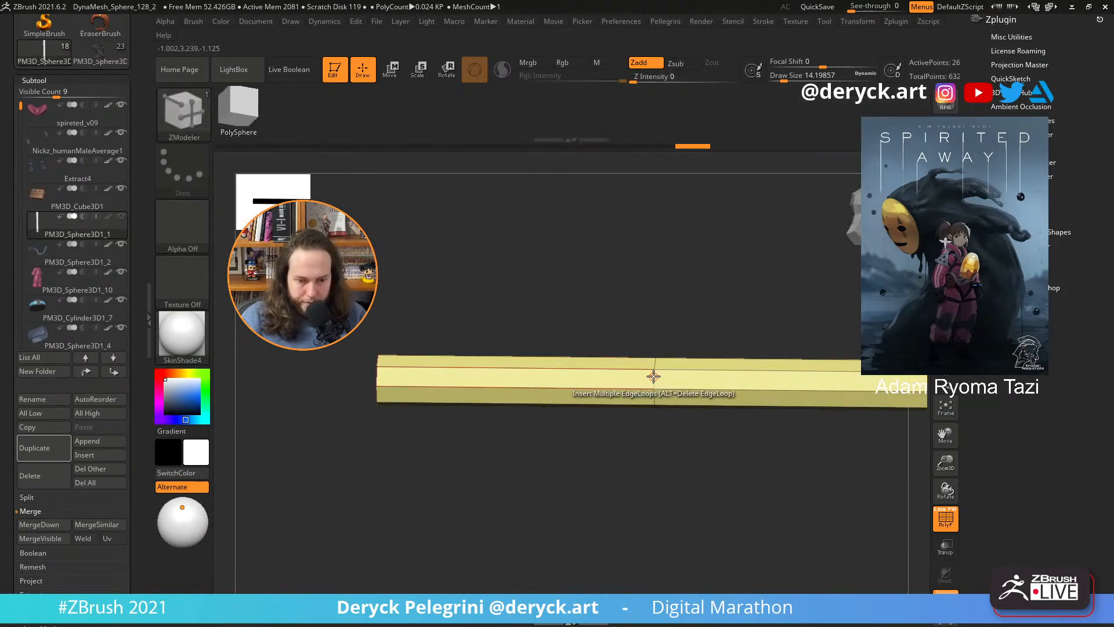
left_click(653, 378, "alt")
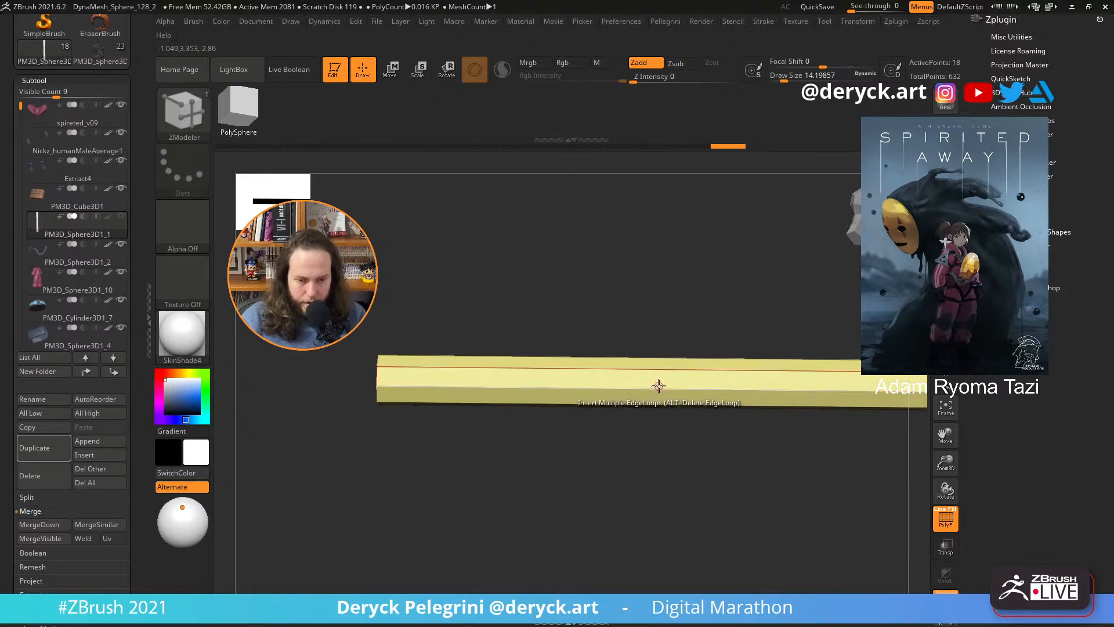
- Insert multiple evenly spaced edge loops along the full length of the straight bar
left_click_drag(658, 386, 748, 323)
left_click_drag(676, 305, 472, 289, "alt")
left_click(428, 284)
left_click_drag(682, 329, 790, 481)
mouse_move(706, 499)
left_mouse_down()
mouse_move(647, 514)
mouse_move(714, 493)
left_mouse_up()
key("alt+s")
left_click_drag(513, 443, 717, 469, "alt")
- Apply the Bend Curve deformer to the segmented bar and show the rest of the character without wireframe
key("w")
left_click_drag(602, 458, 500, 469, "alt")
left_click(579, 276)
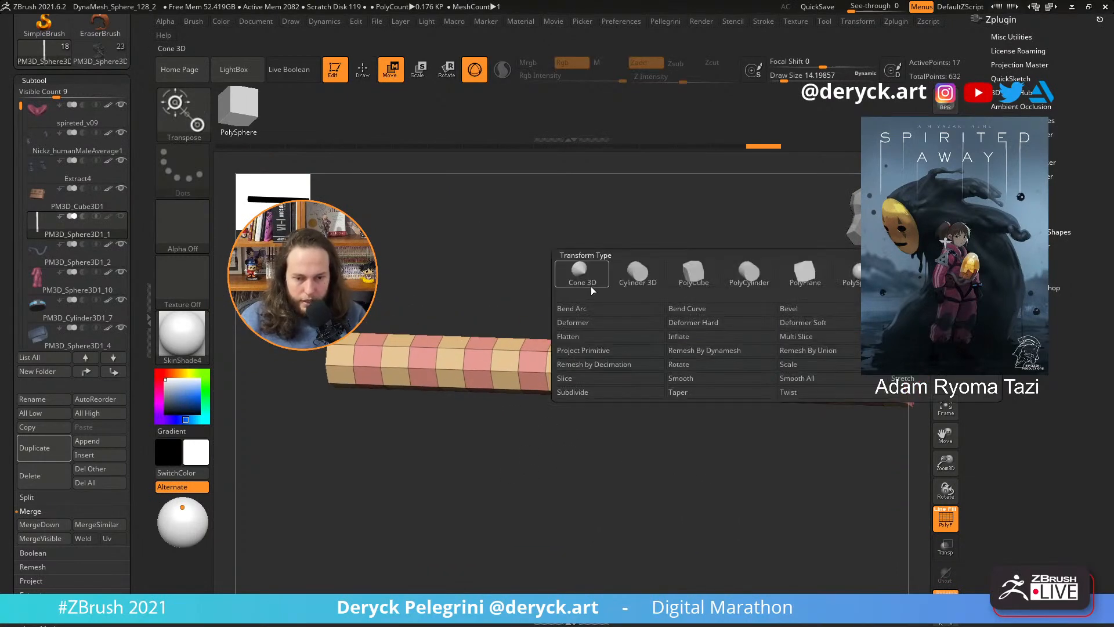
left_click(682, 307)
left_click_drag(621, 266, 371, 374)
key("shift+s")
key("shift+f")
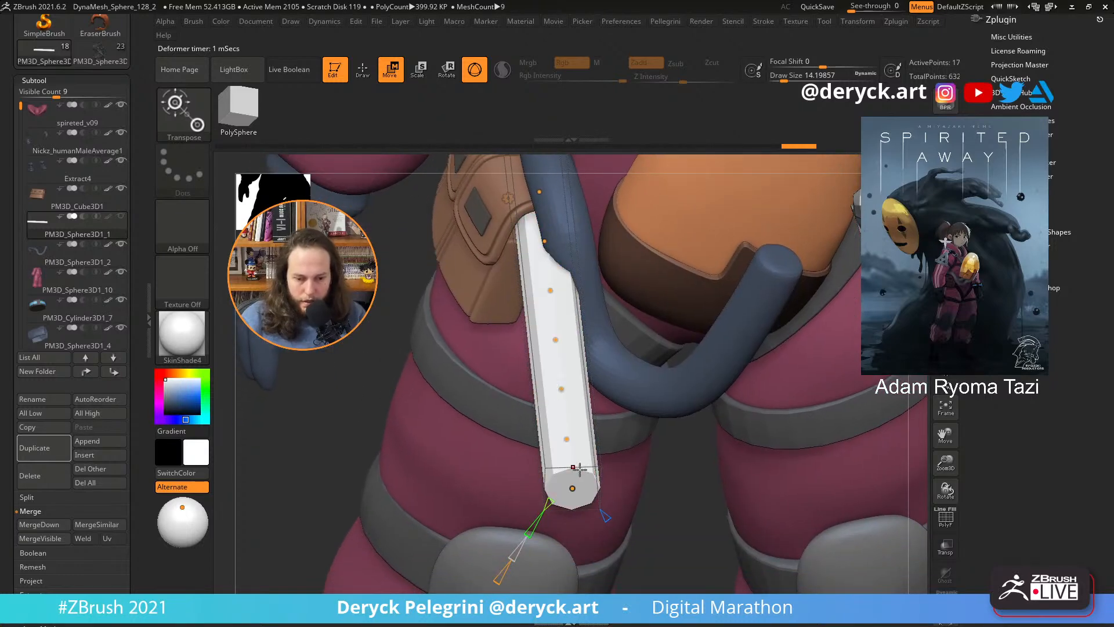
- Sample the curved bar's blue and fill the straight white bar with it
key("shift+s")
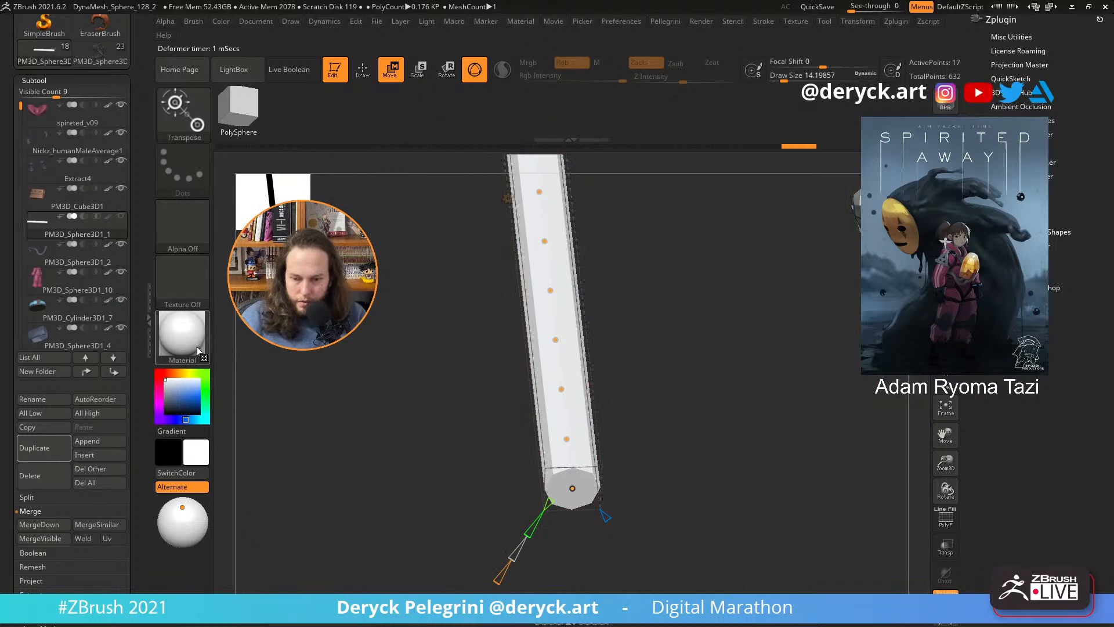
key("shift+s")
left_click_drag(185, 394, 659, 390)
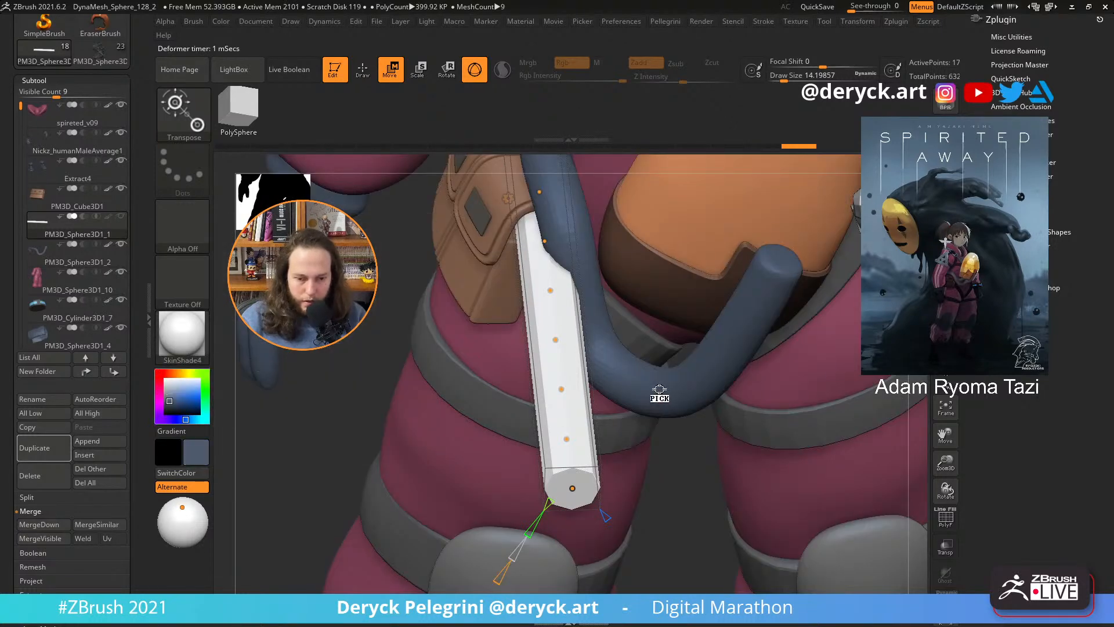
left_click(220, 24)
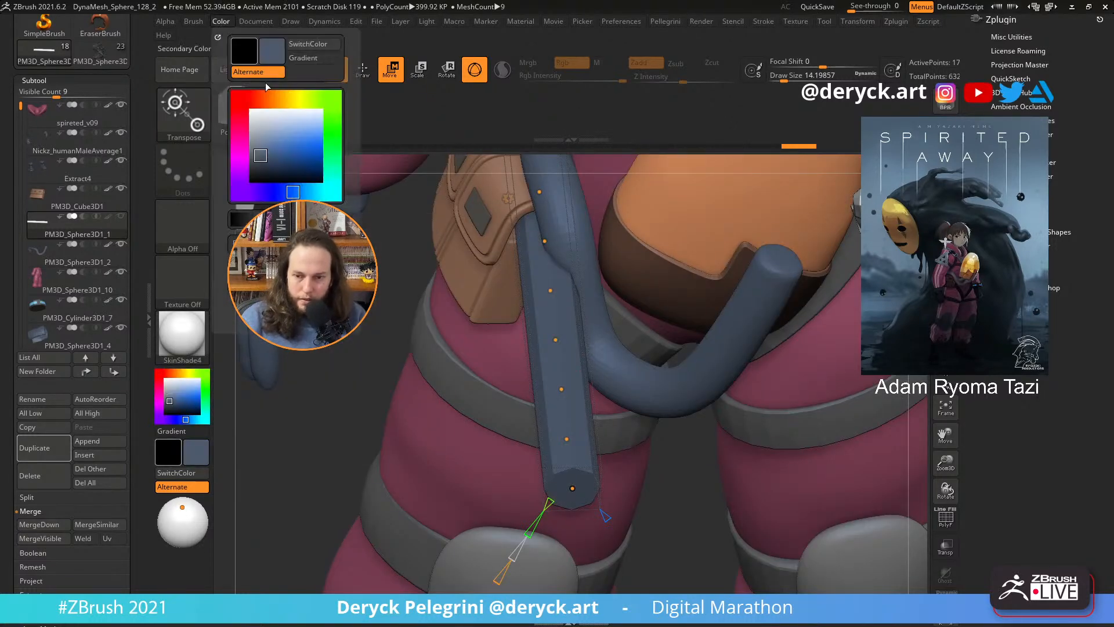
left_click(155, 373)
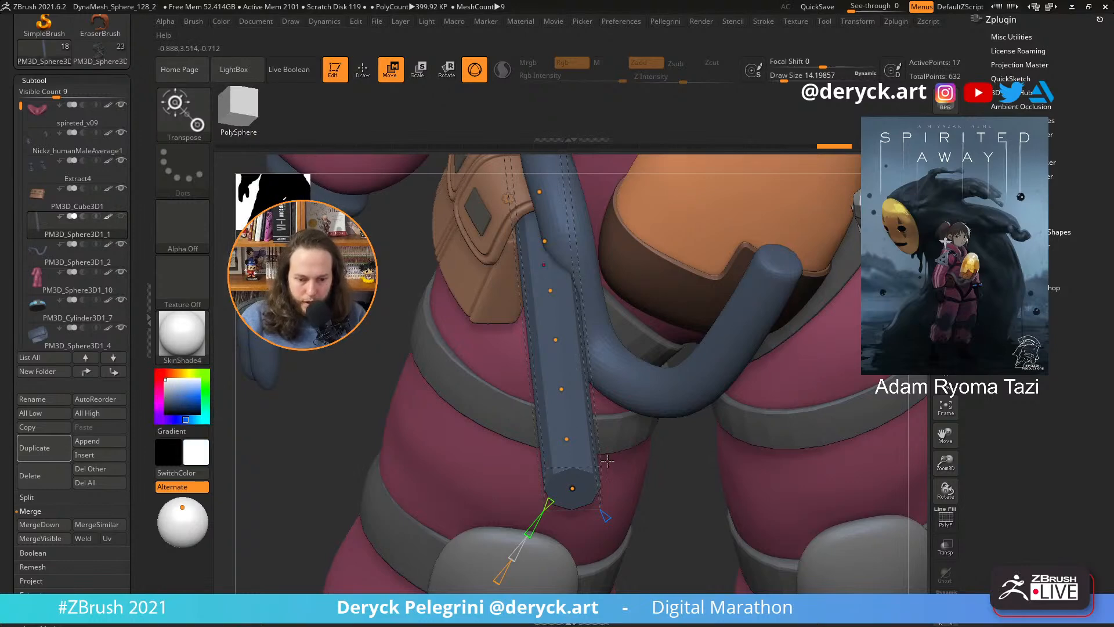
- Bend the lower end of the straight blue bar sideways so it runs from the hip pouch towards the egg
left_click_drag(572, 488, 691, 416)
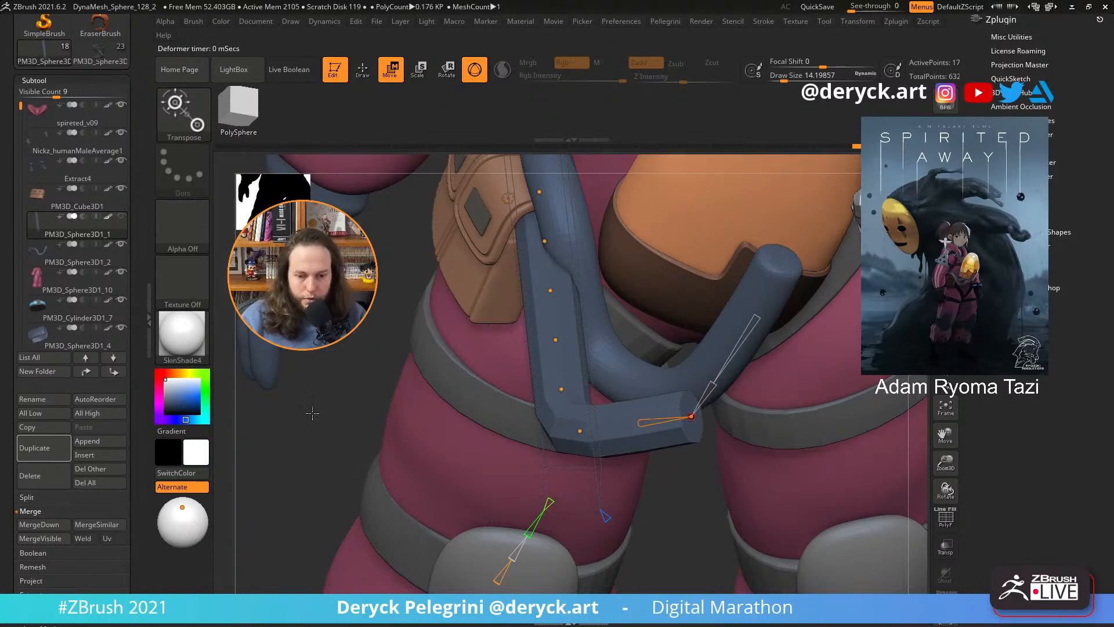
left_click_drag(312, 413, 281, 345)
left_click_drag(320, 404, 343, 382)
left_click_drag(414, 280, 489, 308)
left_click_drag(459, 244, 622, 286)
left_click_drag(359, 377, 619, 277)
left_click_drag(598, 333, 591, 329)
- Shape the bar into an arc that leaves the pouch and passes around the existing curved bar
left_click_drag(746, 311, 802, 386, "alt")
left_click_drag(649, 404, 573, 397)
left_click_drag(848, 428, 663, 411)
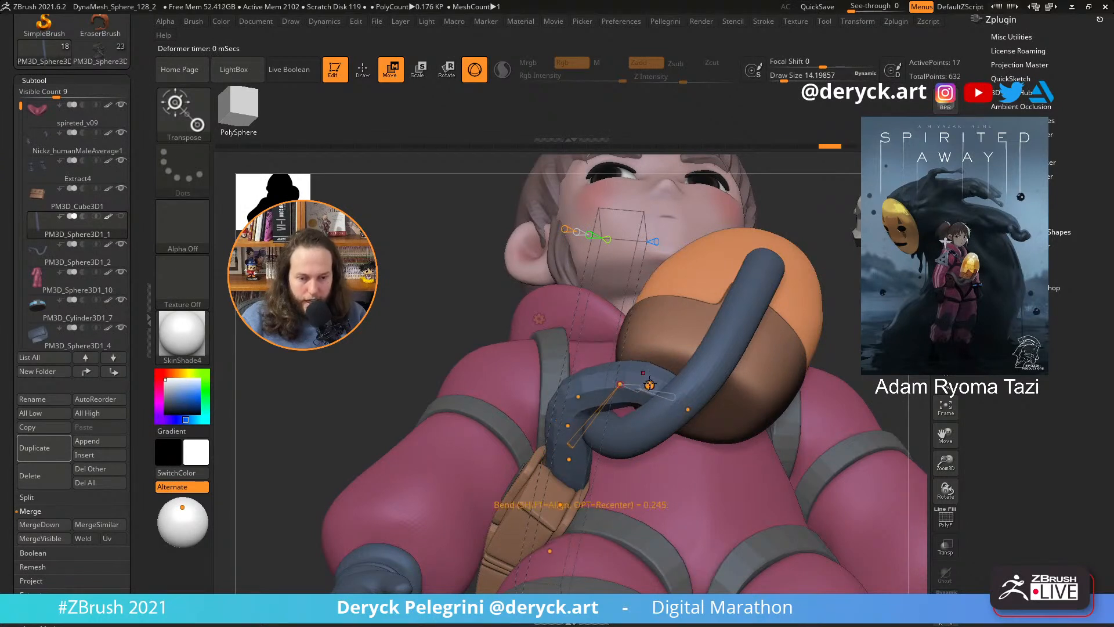
left_click_drag(649, 384, 636, 387)
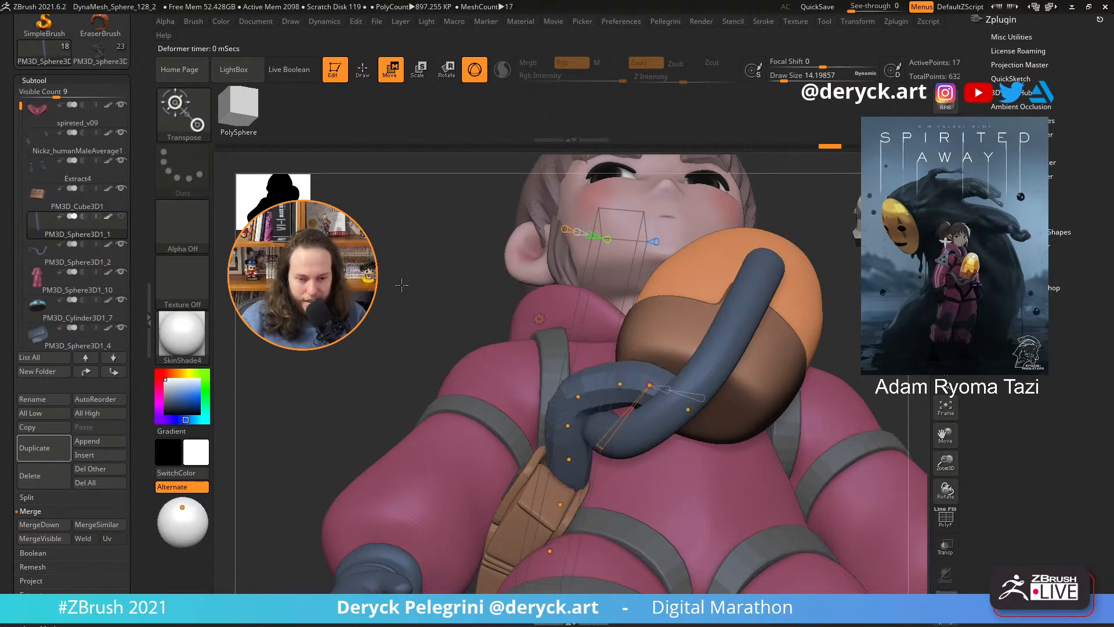
left_click_drag(402, 284, 388, 264)
left_click_drag(648, 387, 652, 383)
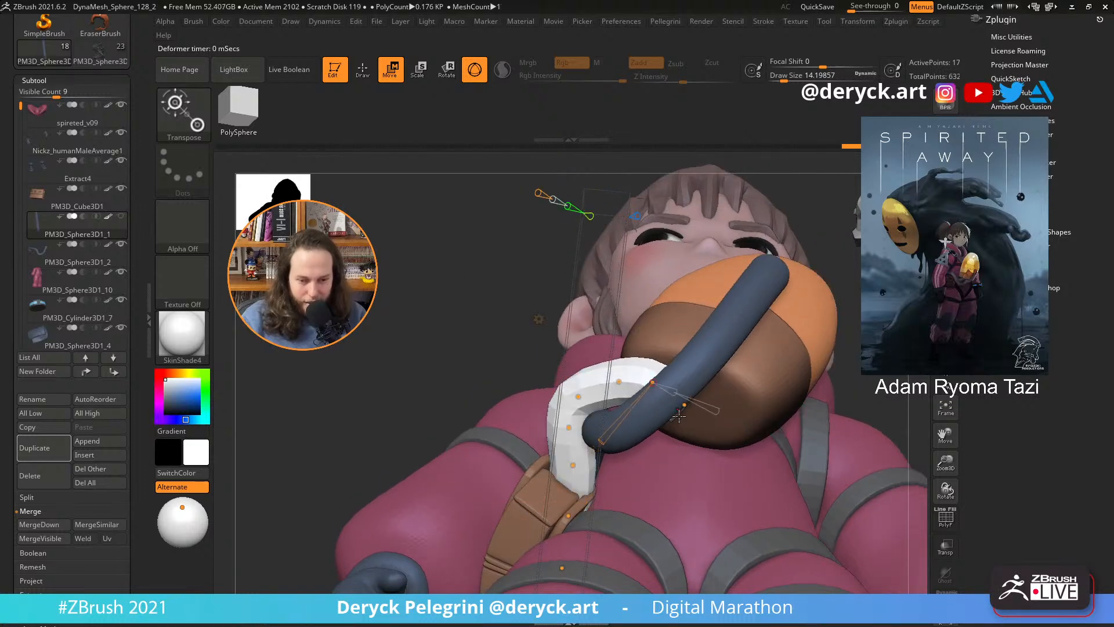
- Reposition the bar's bend points so its free end crosses the curved bar and reaches the egg's base
left_click_drag(539, 348, 771, 399)
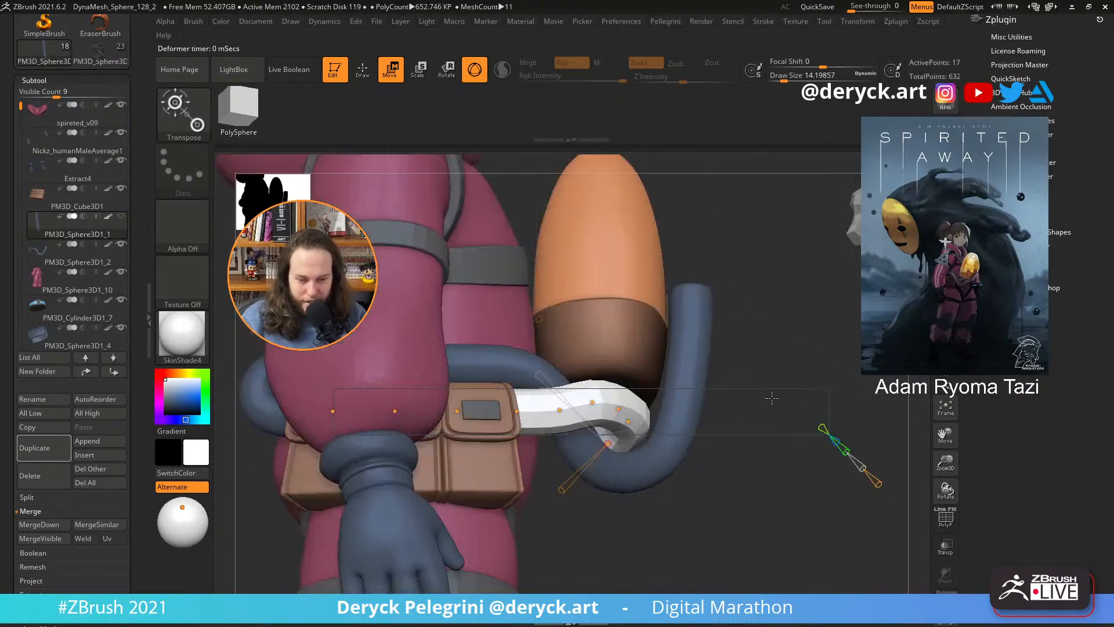
left_click_drag(825, 364, 676, 377)
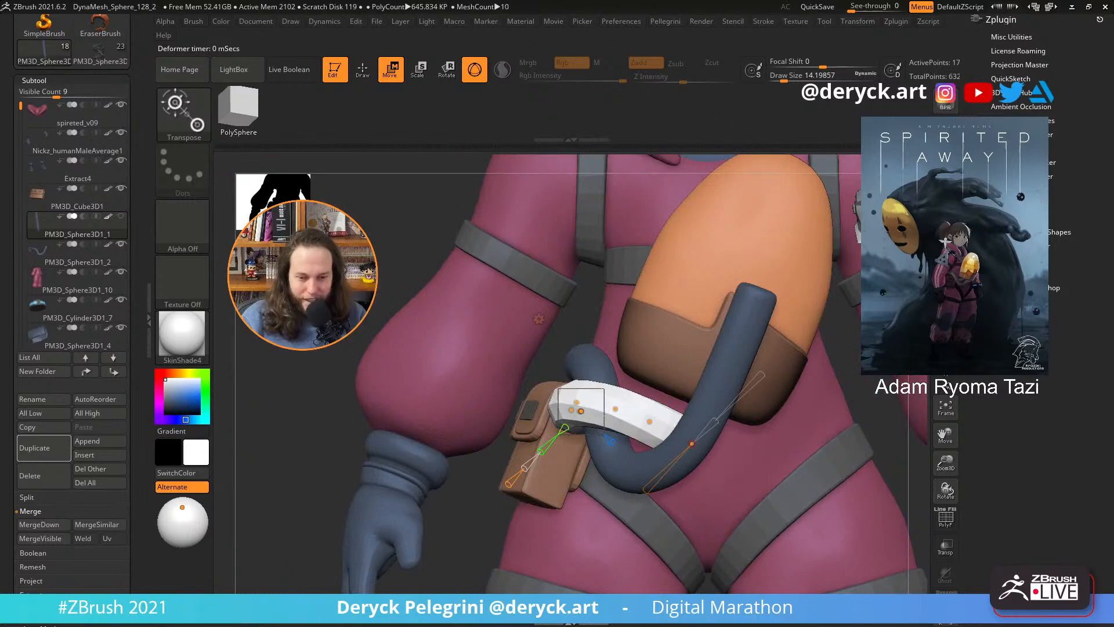
left_click_drag(552, 355, 471, 364)
left_click_drag(648, 443, 673, 417)
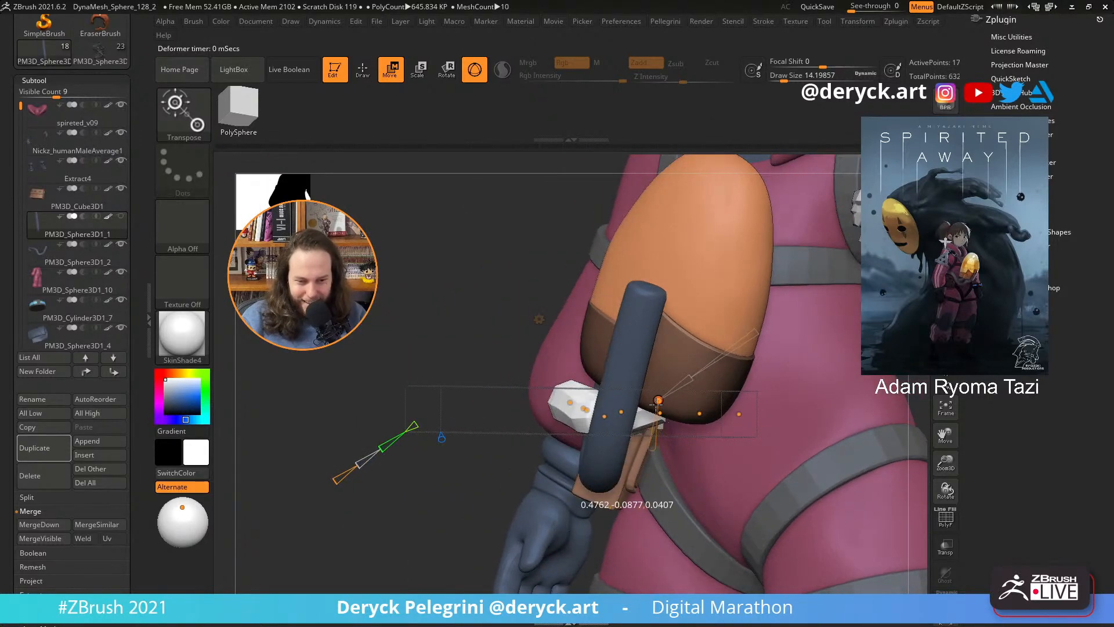
left_click_drag(522, 400, 612, 419)
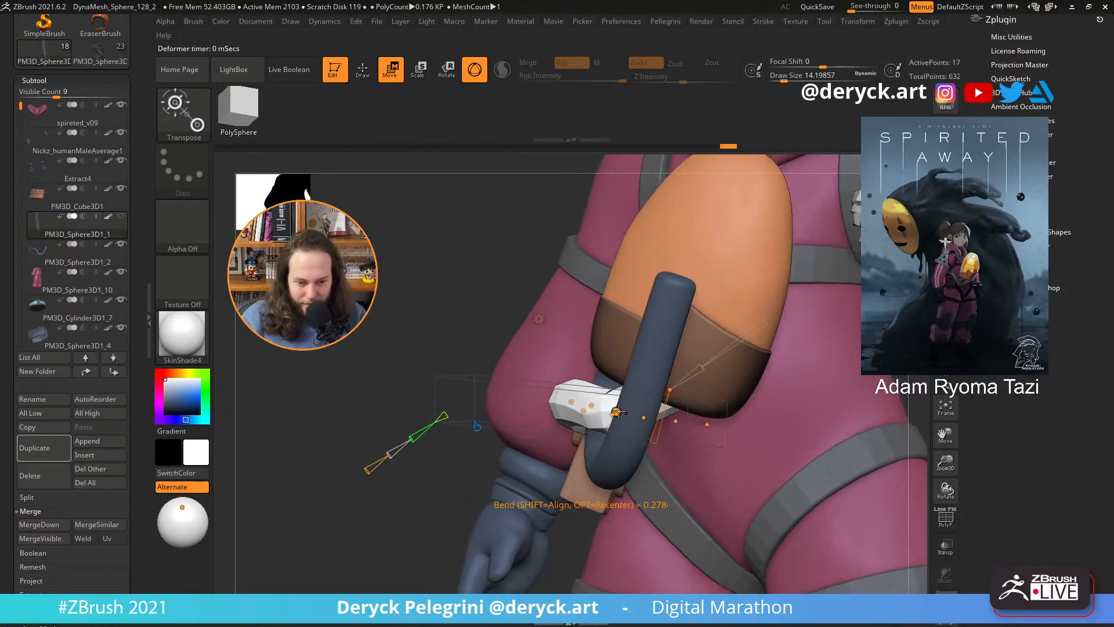
left_click_drag(398, 309, 551, 317)
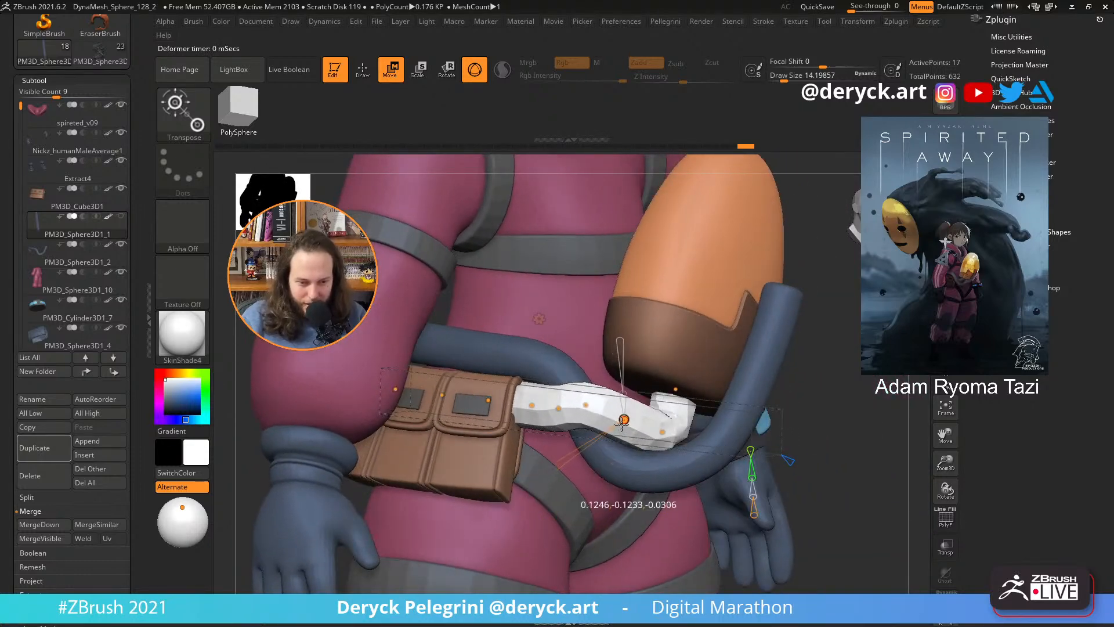
- Bend the bar's free end upward behind the curved bar, towards the underside of the egg
left_click_drag(852, 426, 859, 469)
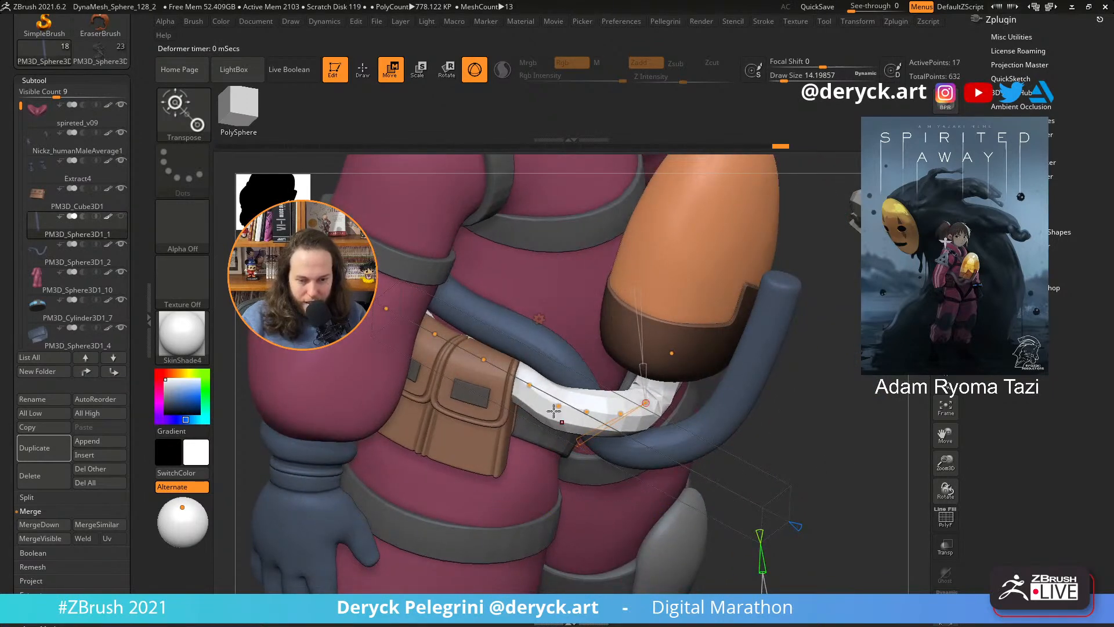
left_click_drag(810, 464, 693, 421)
left_click_drag(253, 395, 571, 524)
left_click_drag(558, 420, 618, 385)
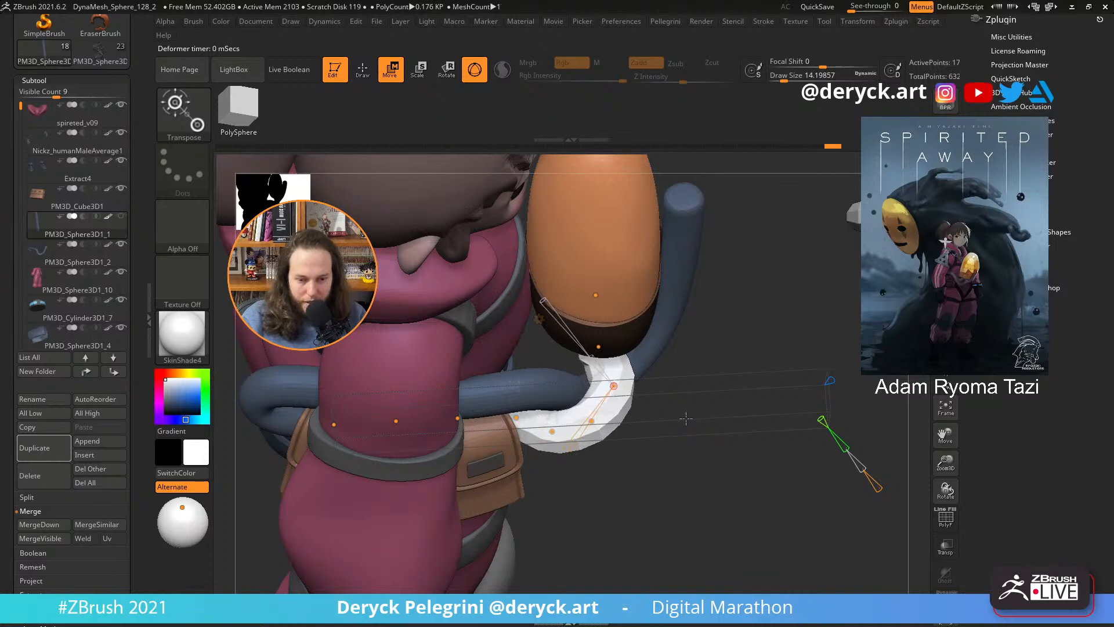
left_click_drag(692, 469, 684, 447)
left_click_drag(703, 499, 783, 520)
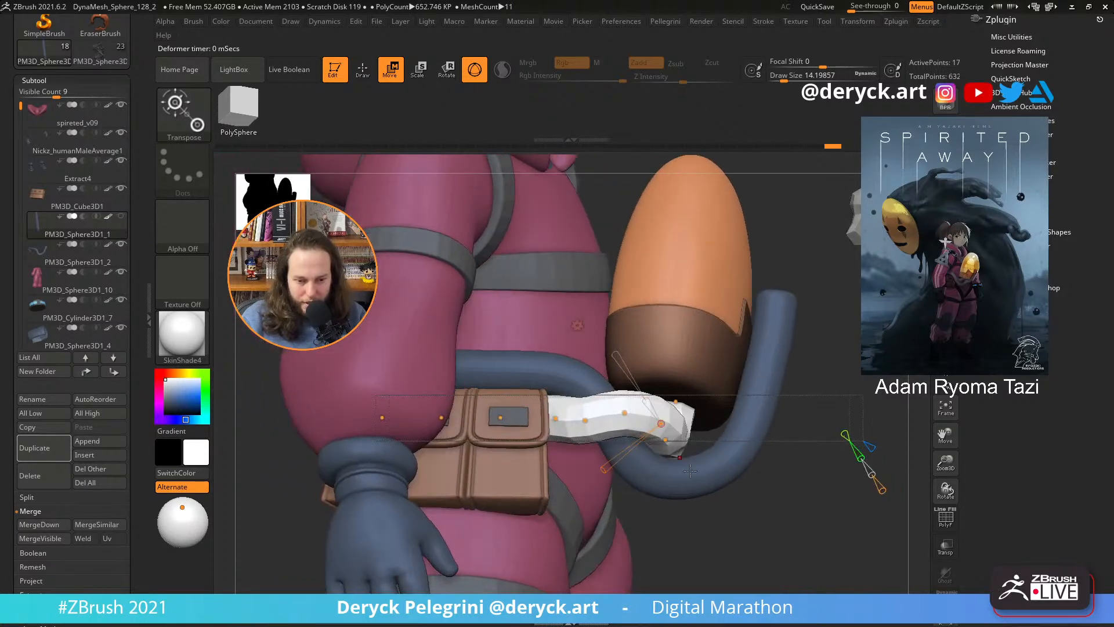
left_click_drag(676, 504, 765, 518)
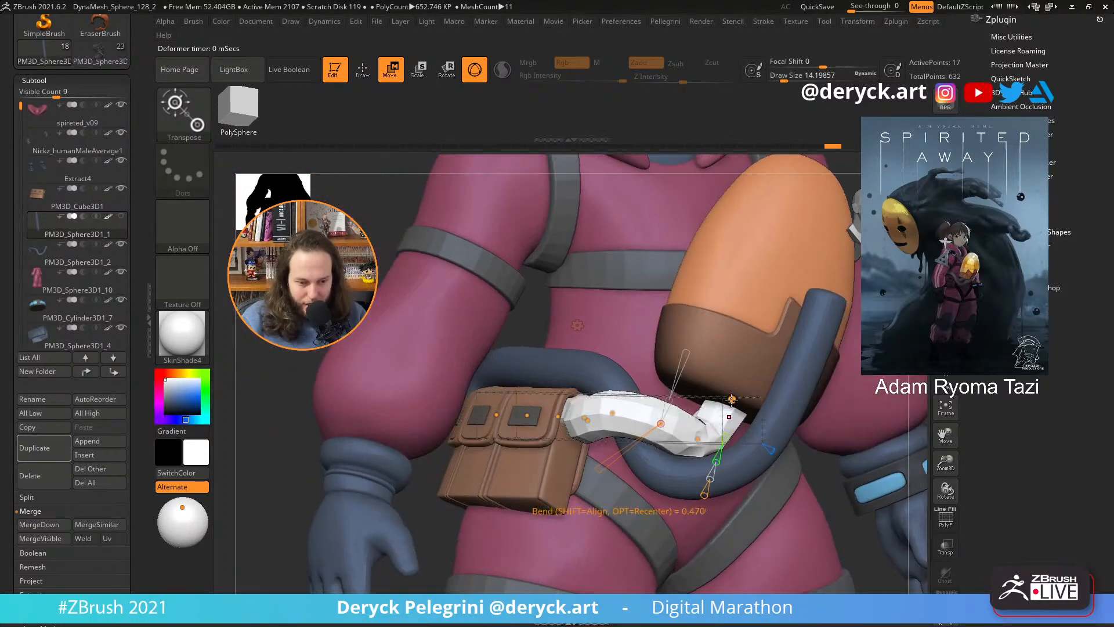
left_click_drag(724, 407, 701, 435)
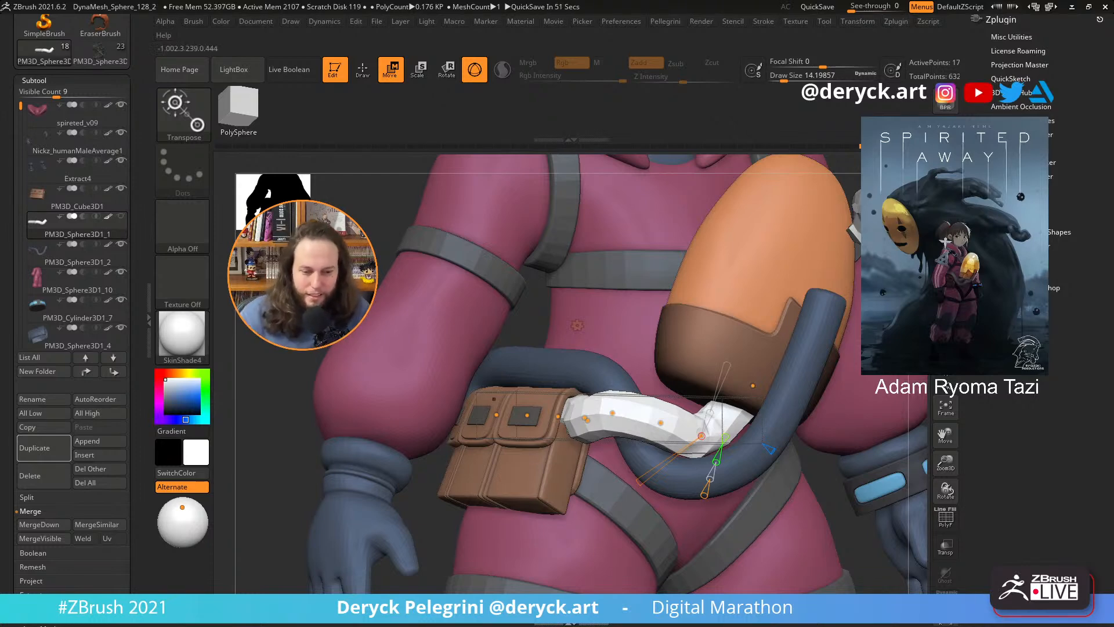
- Refine the bar's arc beneath the egg and pull the bend points at its other end back into the pouch
right_click_drag(754, 429, 661, 412)
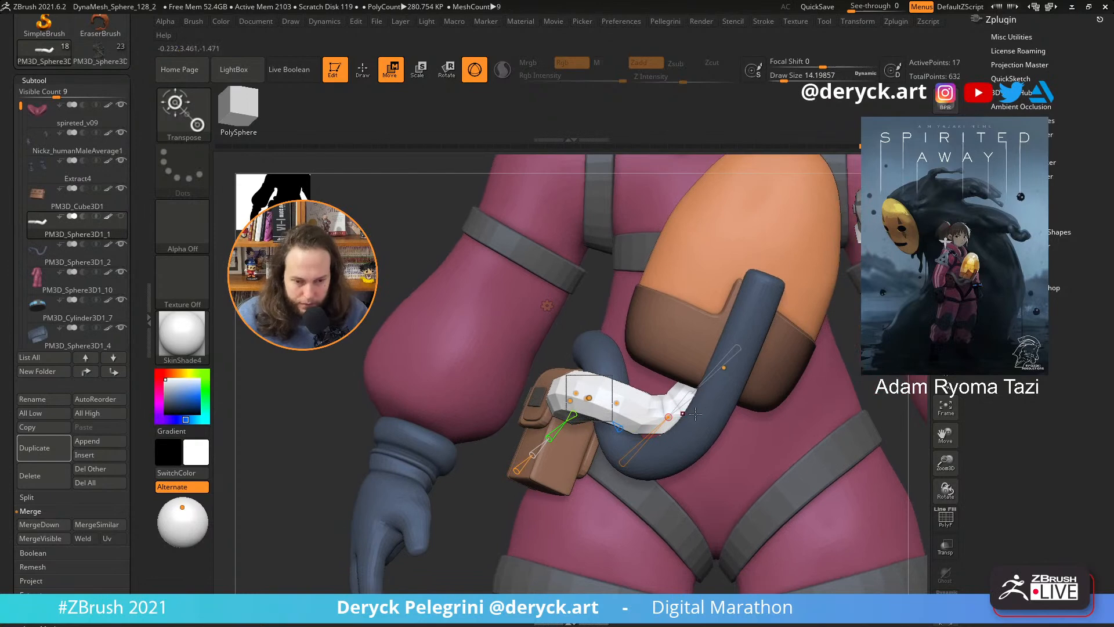
left_click_drag(667, 416, 670, 415)
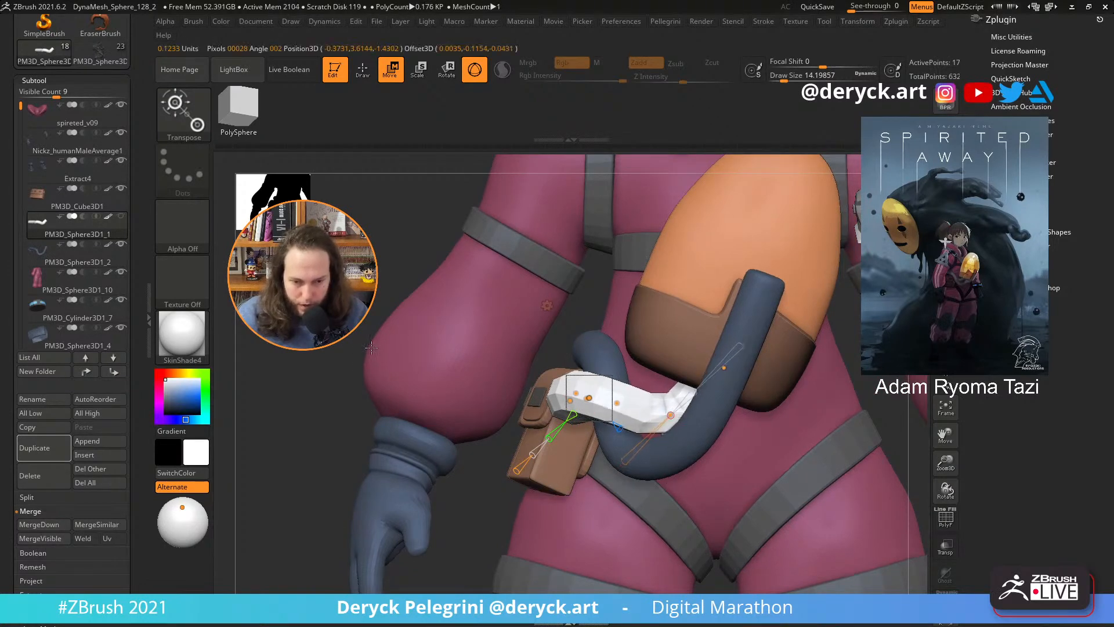
right_click_drag(374, 336, 571, 472)
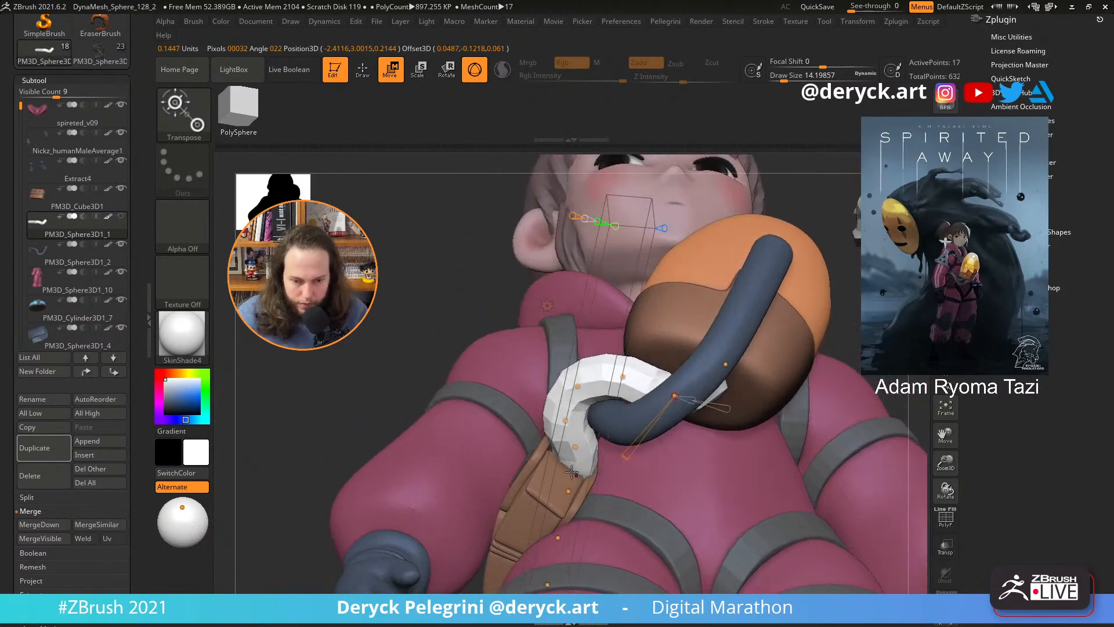
mouse_move(575, 450)
left_mouse_down()
mouse_move(554, 479)
mouse_move(576, 438)
left_mouse_up()
left_click_drag(365, 329, 386, 454)
left_click_drag(524, 406, 474, 410)
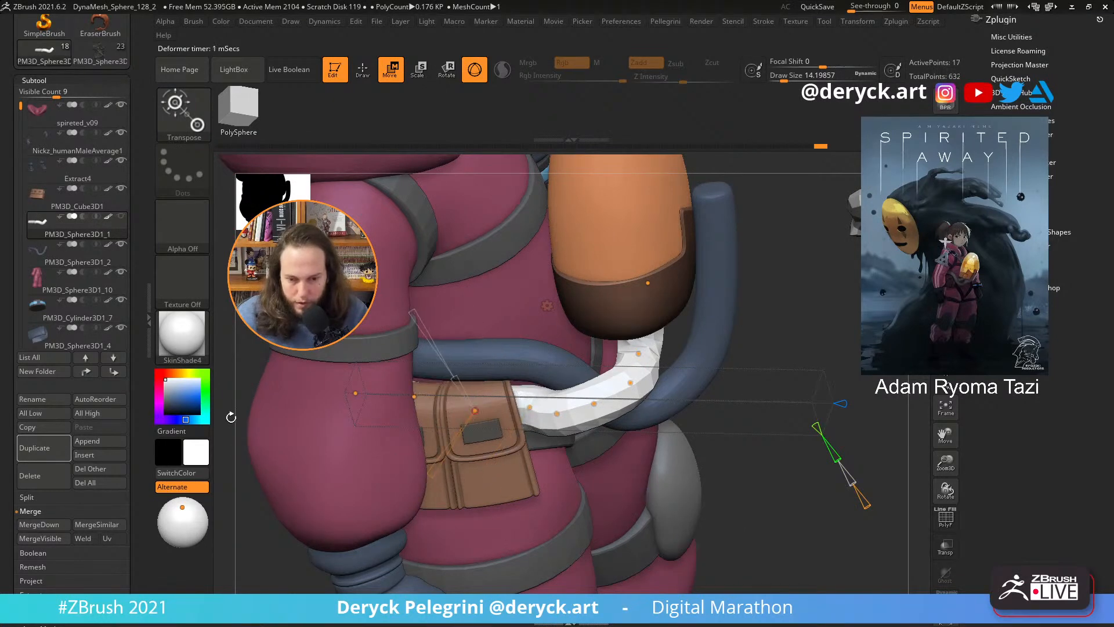
- Adjust the bend point beside the pouch so the bar emerges from the pouch in an outward curve
left_click_drag(231, 417, 422, 428)
left_click_drag(753, 501, 754, 484)
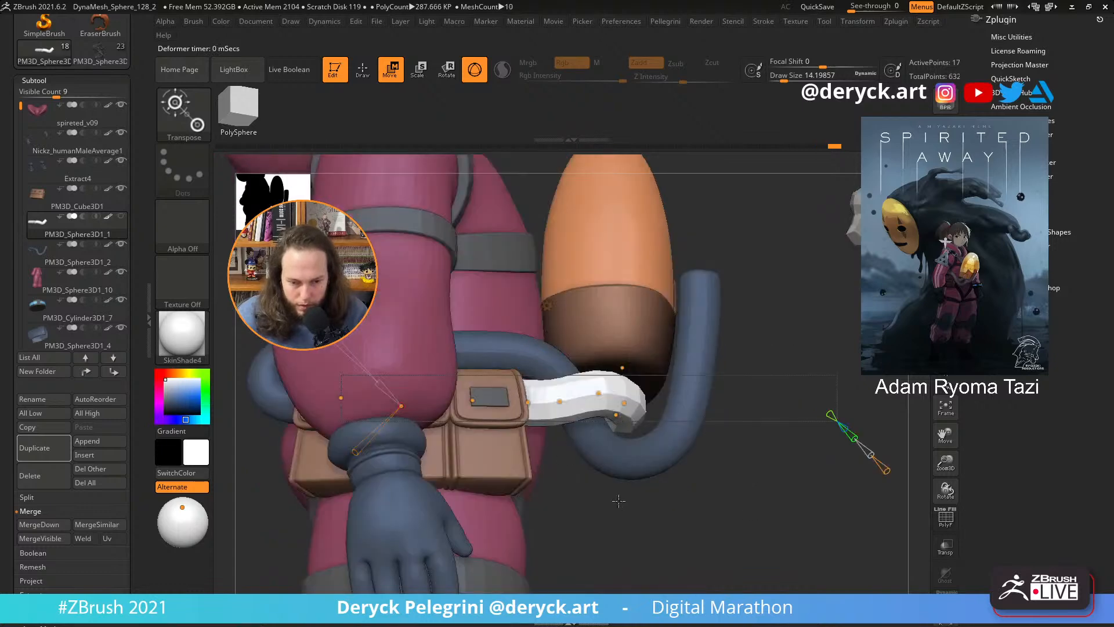
left_click_drag(619, 501, 574, 514)
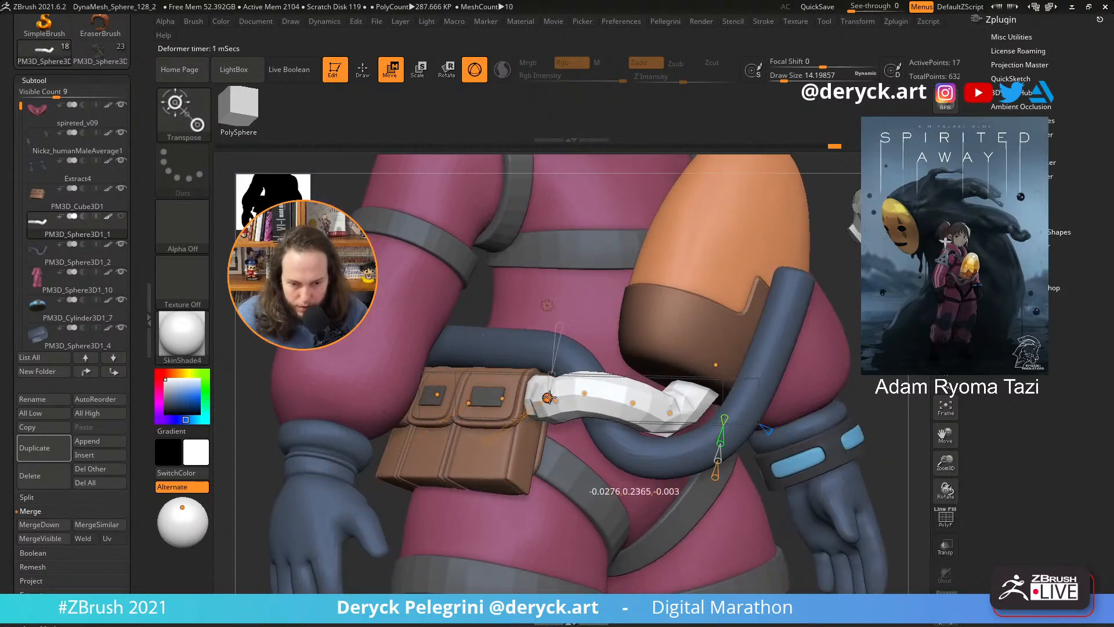
left_click_drag(548, 398, 566, 402)
left_click_drag(473, 305, 465, 431)
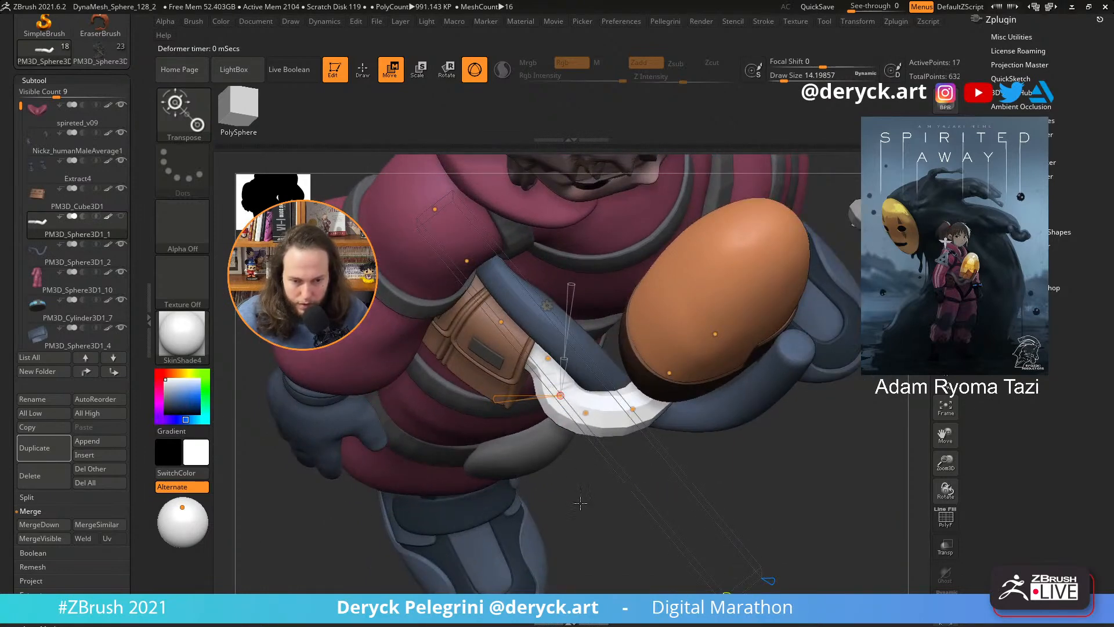
left_click_drag(580, 502, 601, 447)
- Smooth the faceted bar and fine-tune its bend points where it meets the pouch and crosses the curved bar
right_click_drag(579, 455, 637, 470)
right_click_drag(851, 434, 711, 420)
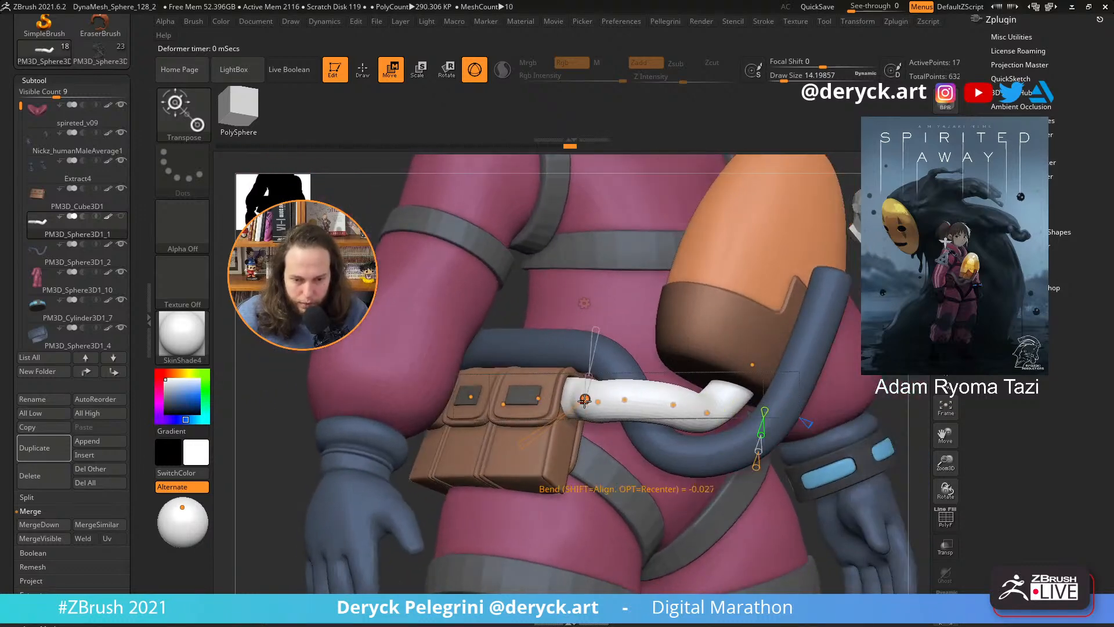
right_click_drag(588, 397, 690, 400)
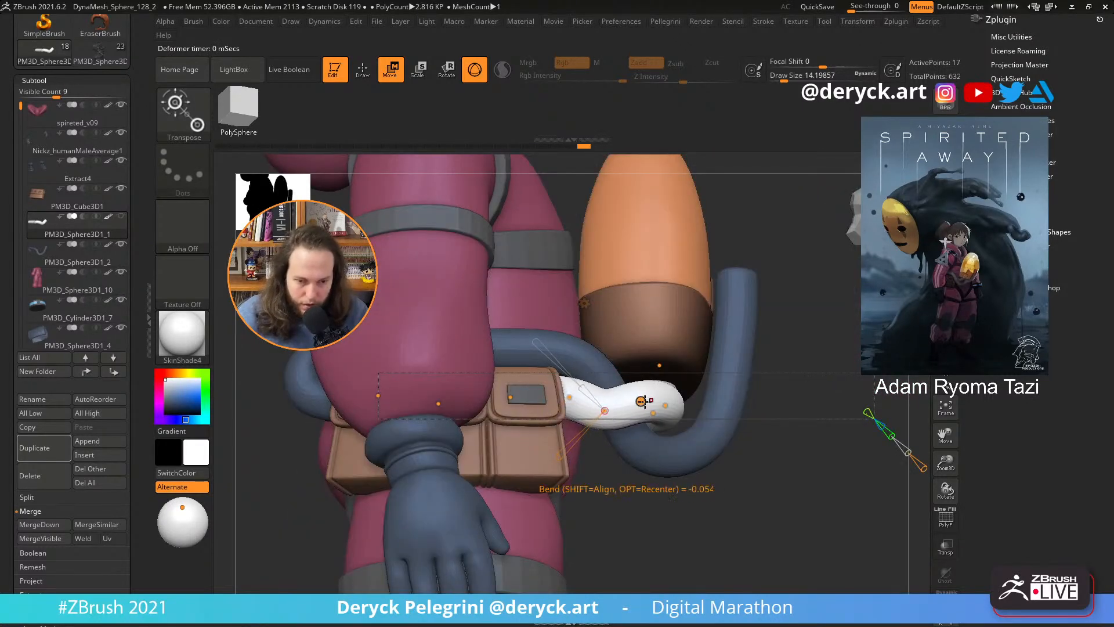
right_click_drag(640, 429, 692, 427)
left_click_drag(696, 418, 700, 420)
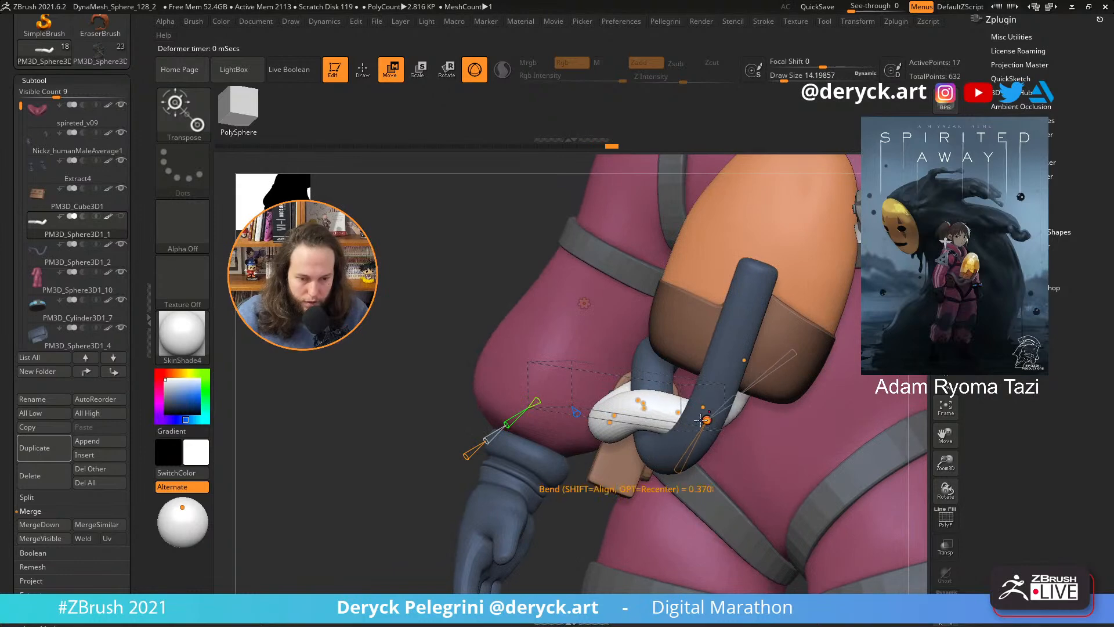
- Wrap the smoothed bar more tightly around the curved bar and raise its end under the egg
right_click_drag(652, 404, 499, 319)
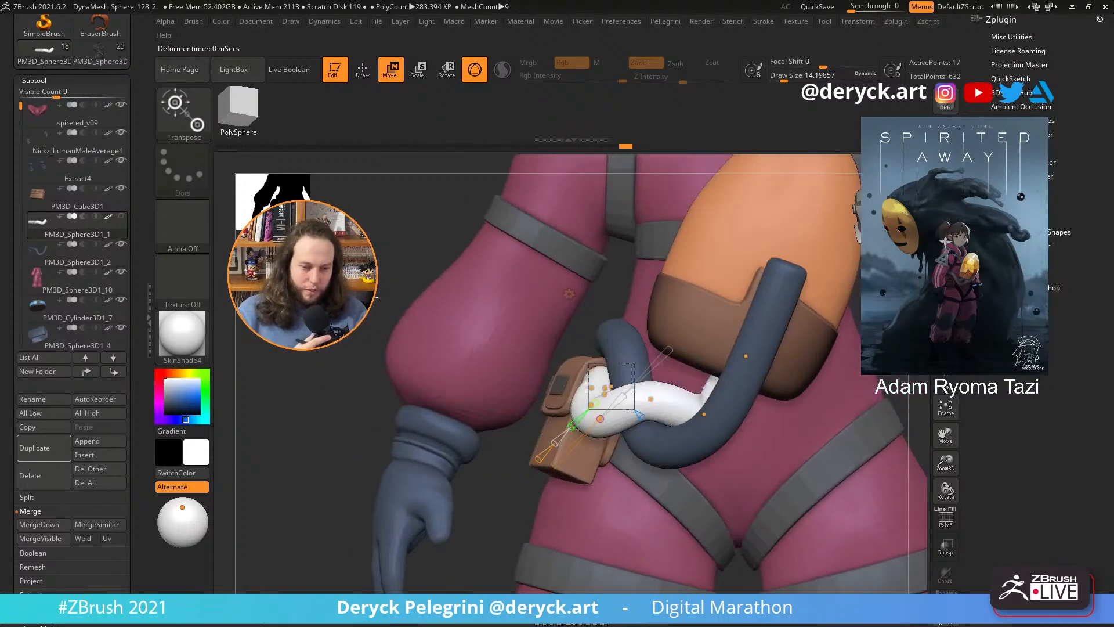
right_click_drag(644, 348, 686, 377)
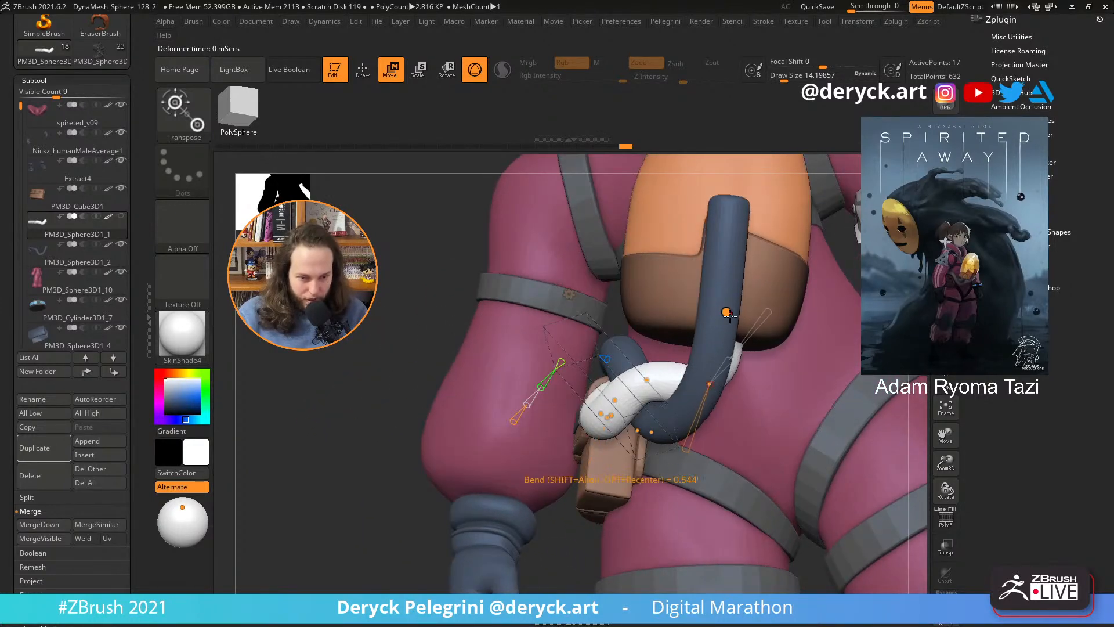
right_click_drag(517, 286, 561, 420)
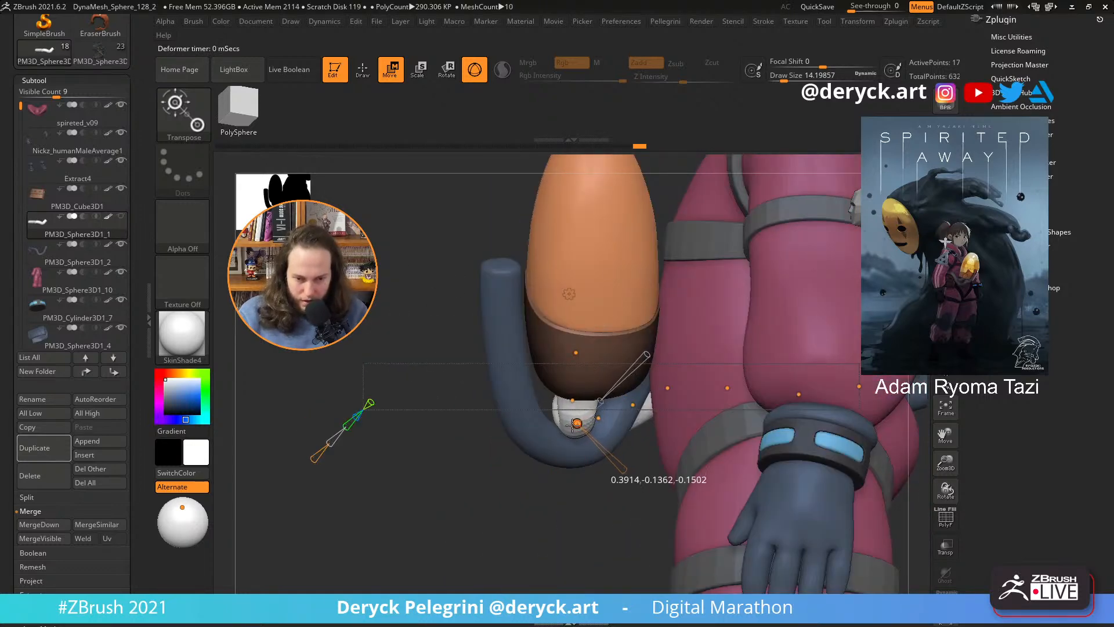
left_click_drag(574, 424, 577, 386)
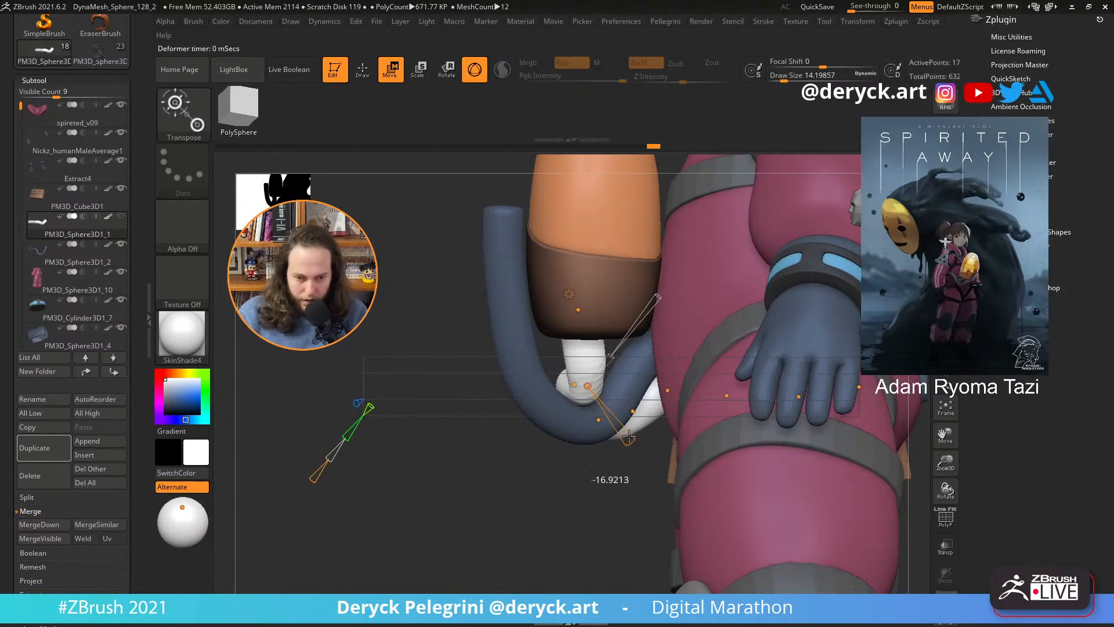
- Display the bar's wireframe and twist its end section beneath the egg
key("shift+f")
right_click_drag(667, 456, 614, 435, "ctrl")
left_click_drag(615, 435, 609, 431)
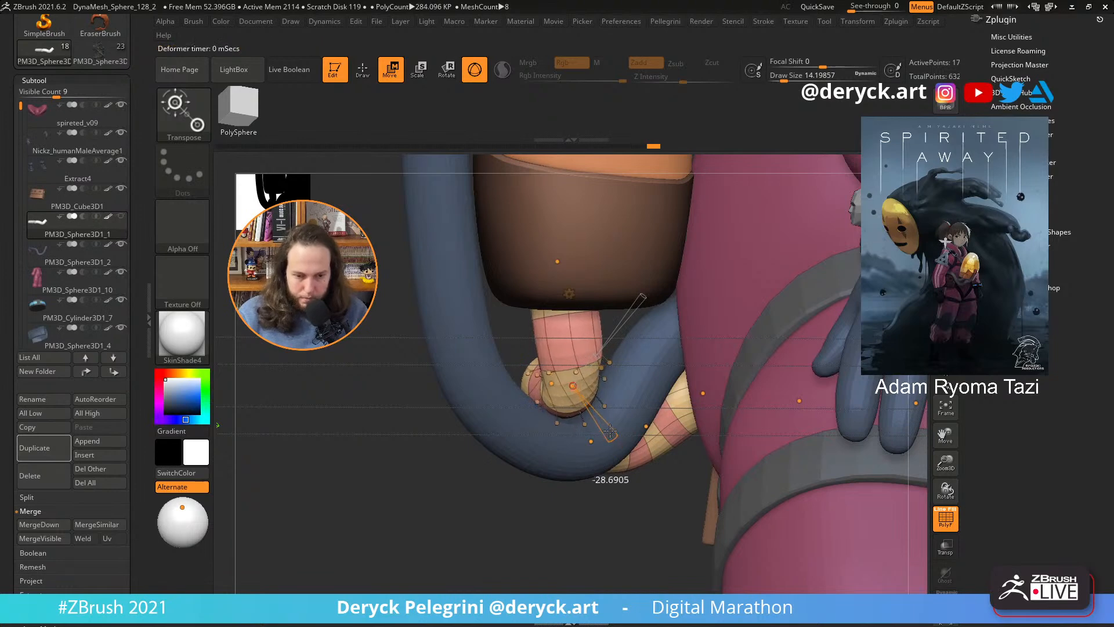
right_click_drag(574, 522, 607, 532)
mouse_move(427, 544)
right_mouse_down()
mouse_move(388, 344)
mouse_move(359, 360)
mouse_move(337, 347)
mouse_move(348, 333)
mouse_move(324, 316)
right_mouse_up()
- Hide the wireframe, leave the bend deformer and fill the white bar with the blue sampled from the curved bar
key("shift+f")
key("q")
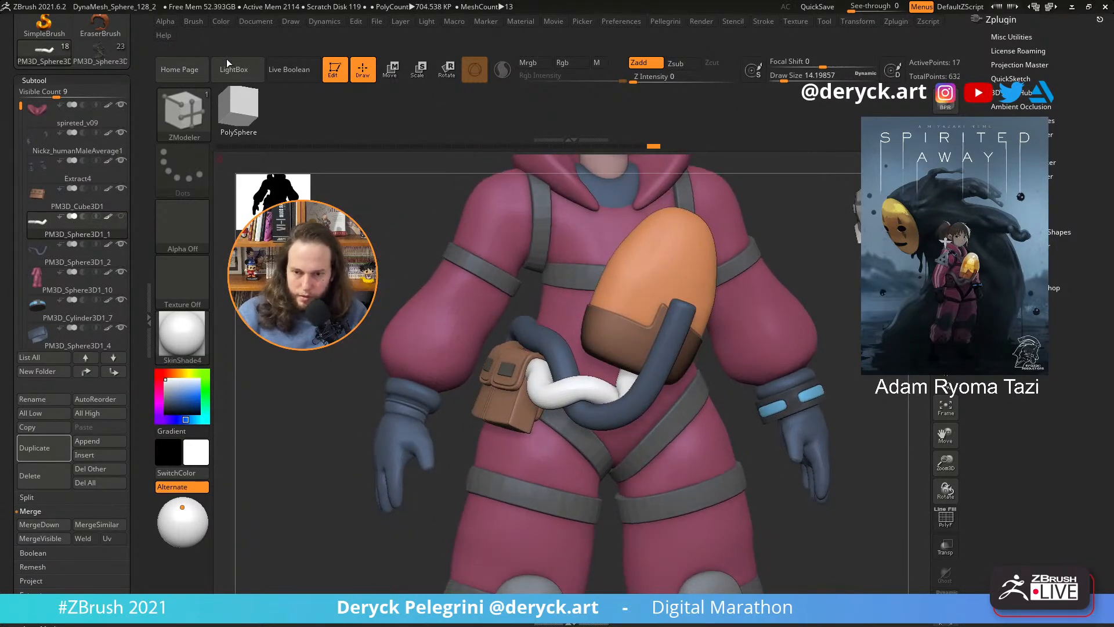
left_click_drag(185, 400, 616, 423)
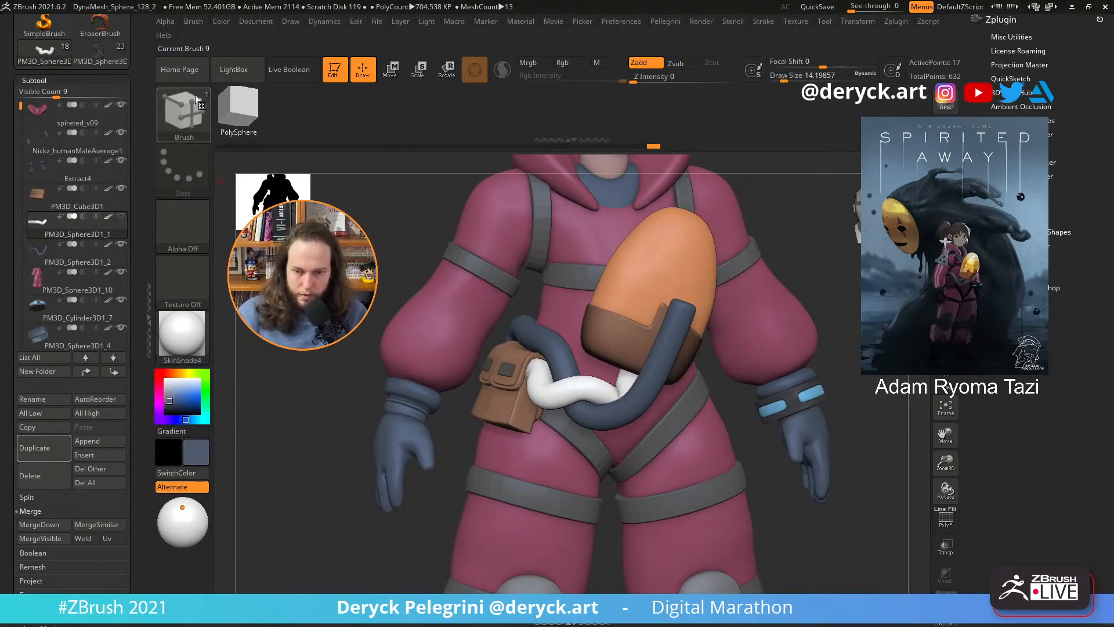
right_click_drag(380, 377, 334, 383)
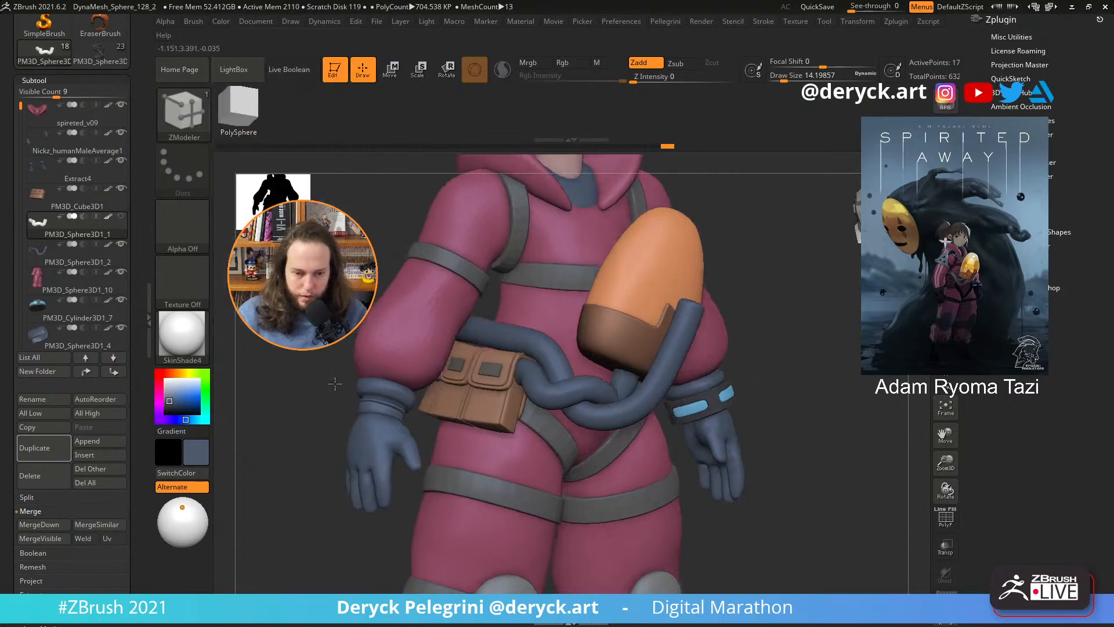
left_click_drag(335, 383, 355, 382, "shift")
left_click_drag(751, 398, 694, 406)
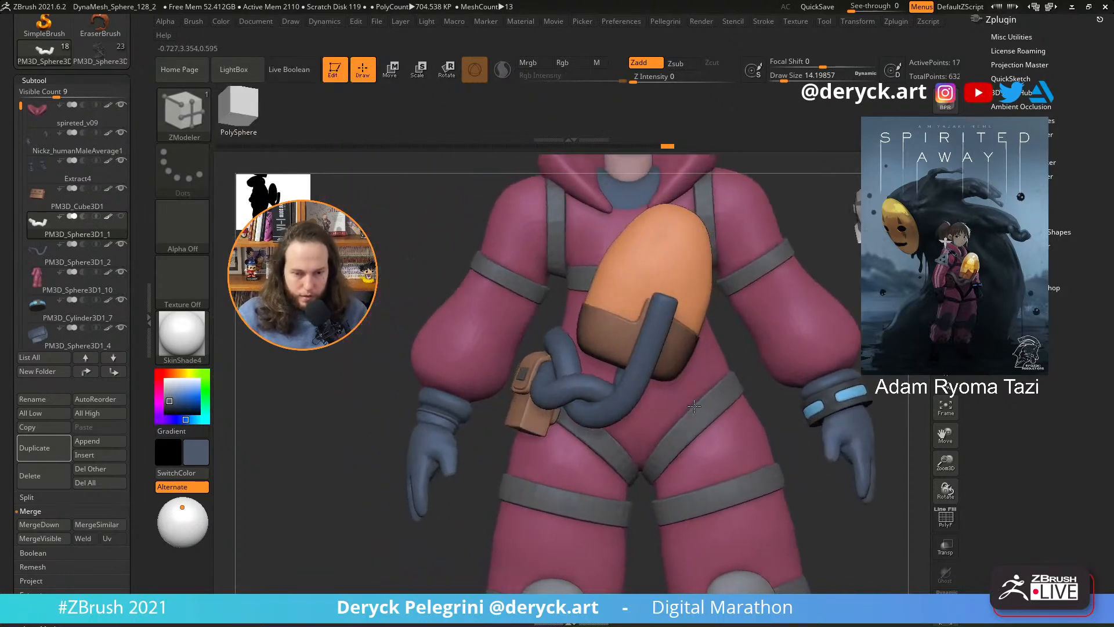
right_click_drag(693, 406, 728, 385)
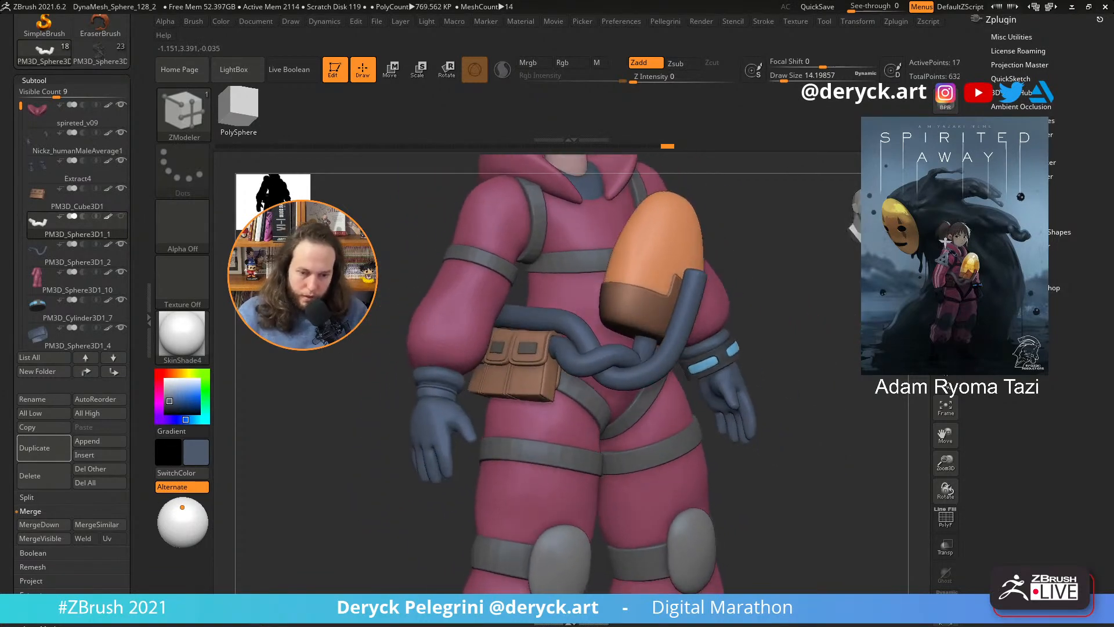
right_click_drag(451, 348, 420, 365, "ctrl")
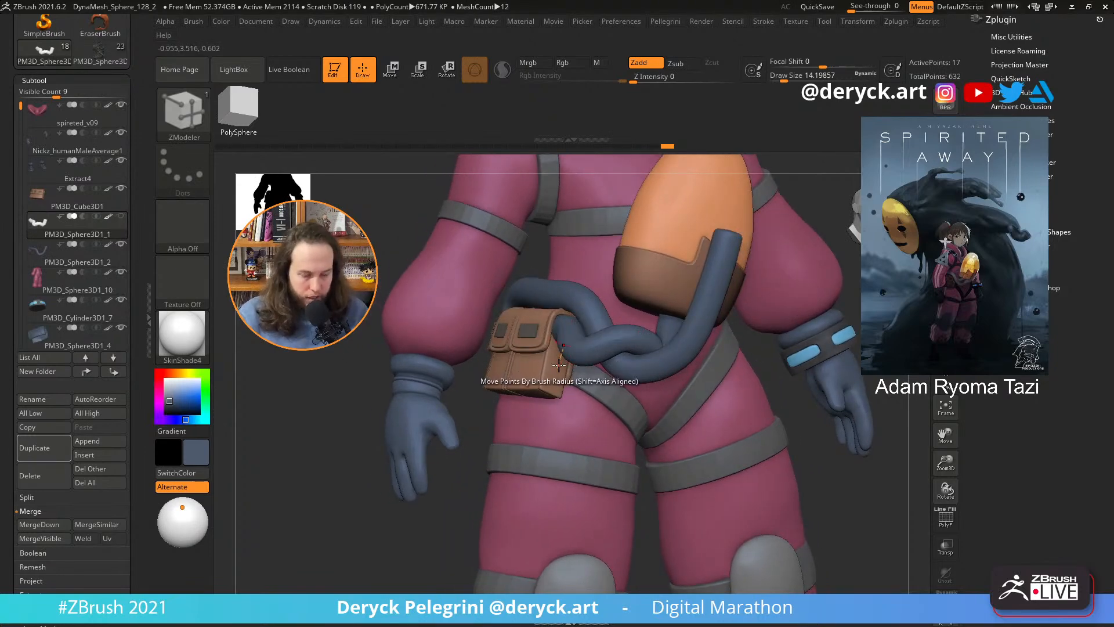
- Isolate the blue bar that emerges from the hip pouch and deflate it slightly to make it thinner
key("alt+s")
right_click_drag(480, 388, 503, 435, "ctrl")
key("space")
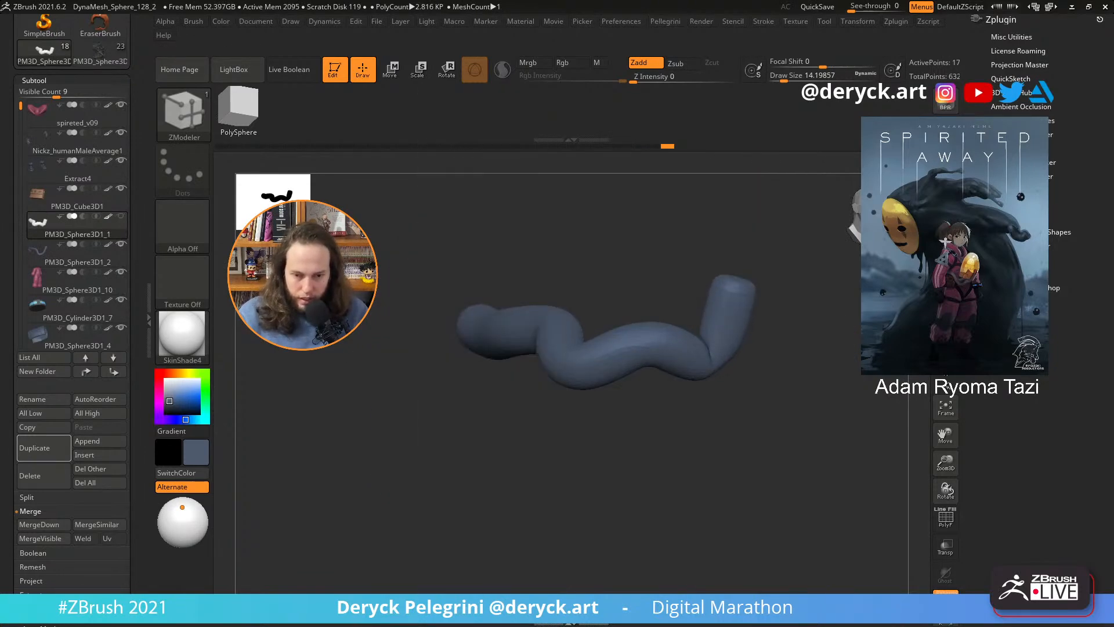
key("space")
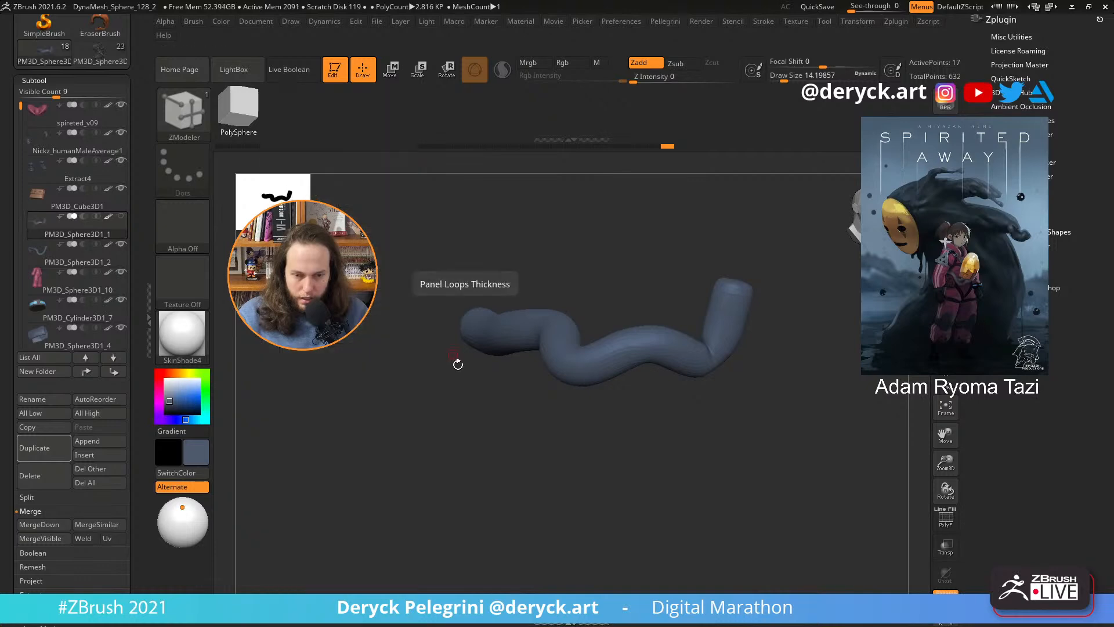
key("alt+s")
- Slim the curved bar supporting the egg with an Inflate value of -20 and unhide the crossing bar
left_click(652, 398, "alt")
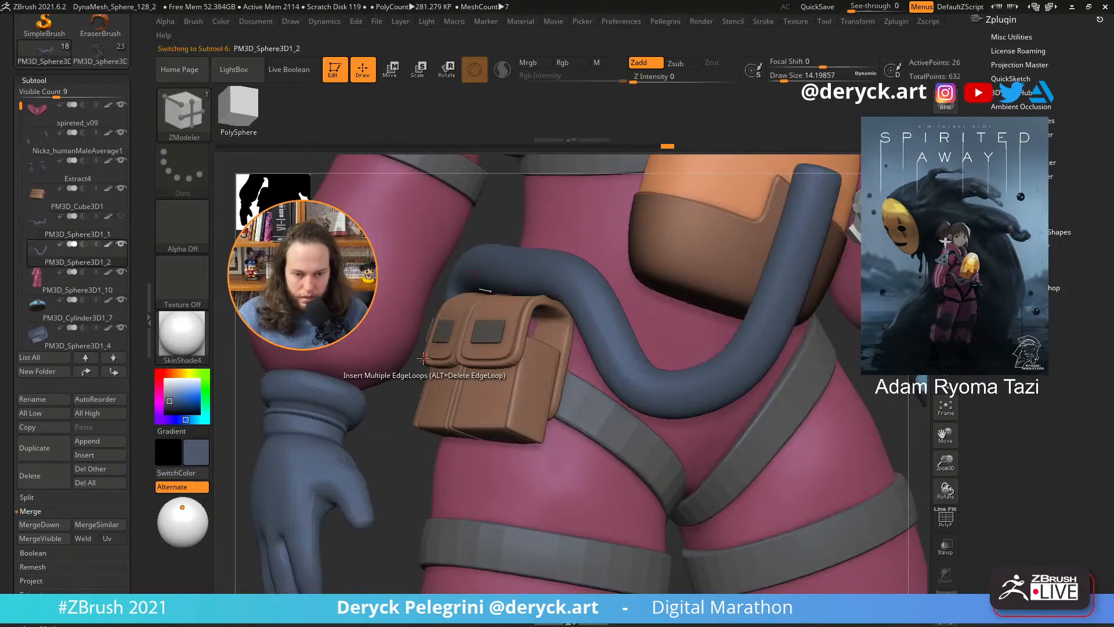
key("space")
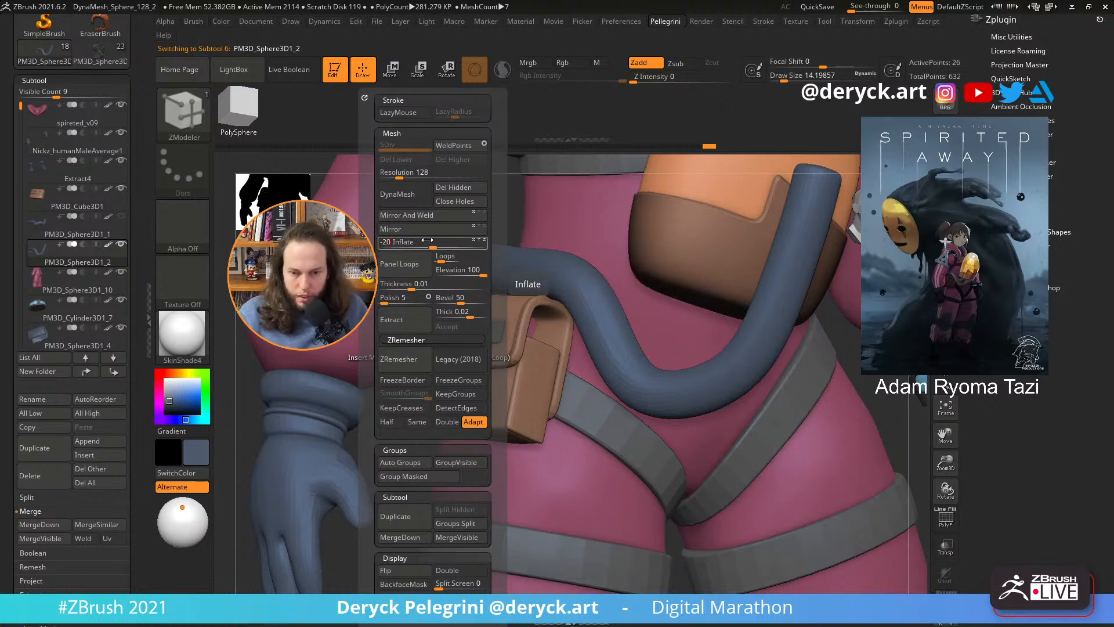
key("Return")
key("alt+s")
key("alt+s")
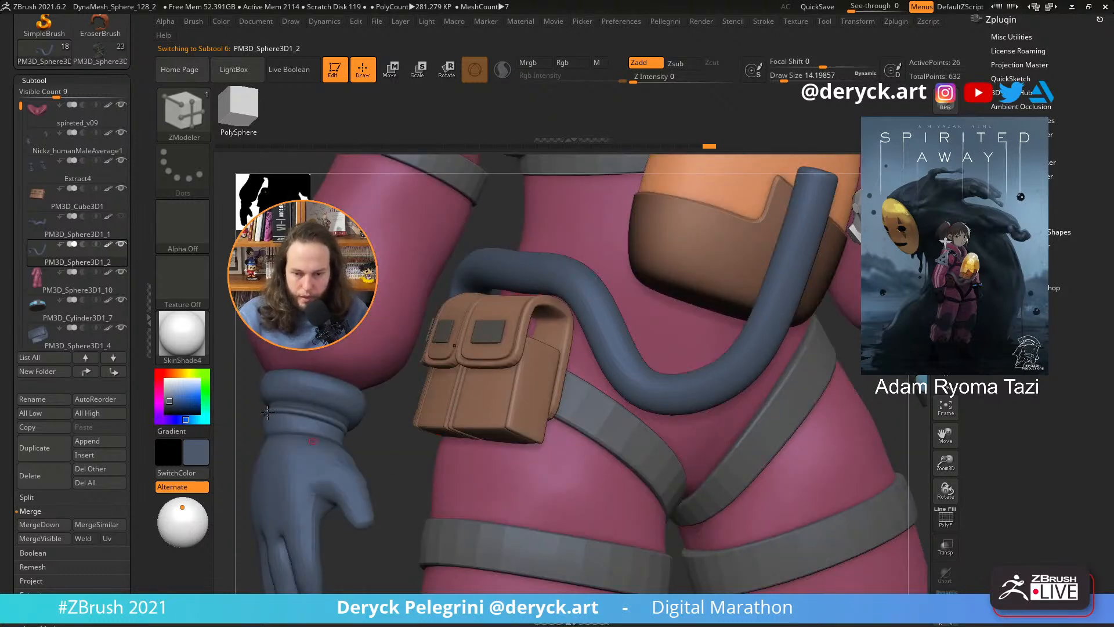
left_click(121, 216)
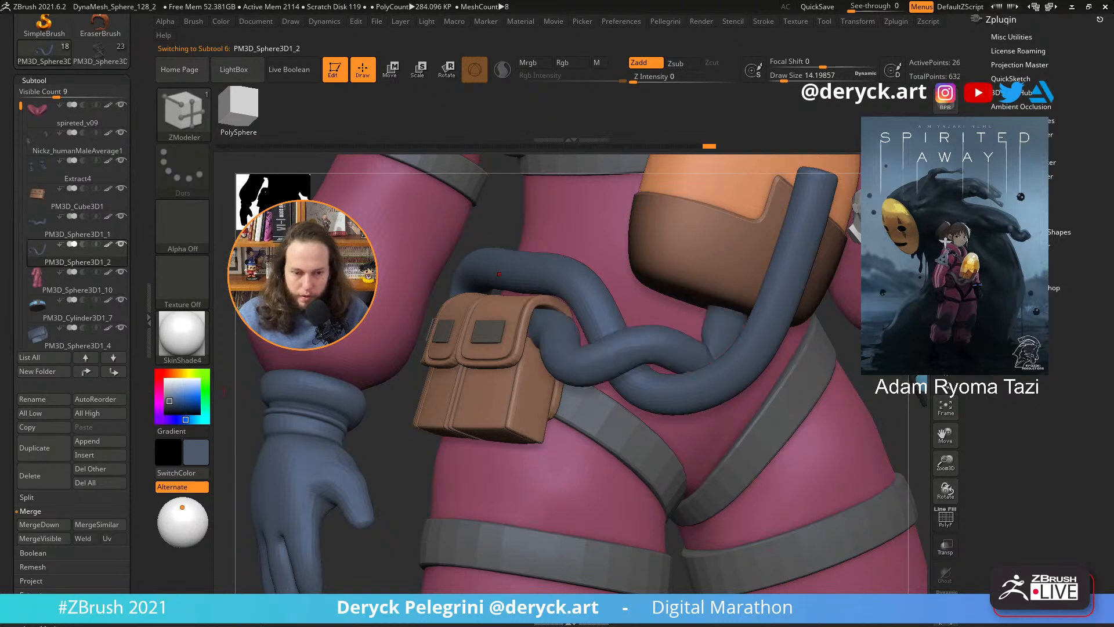
left_click_drag(390, 432, 395, 402, "alt")
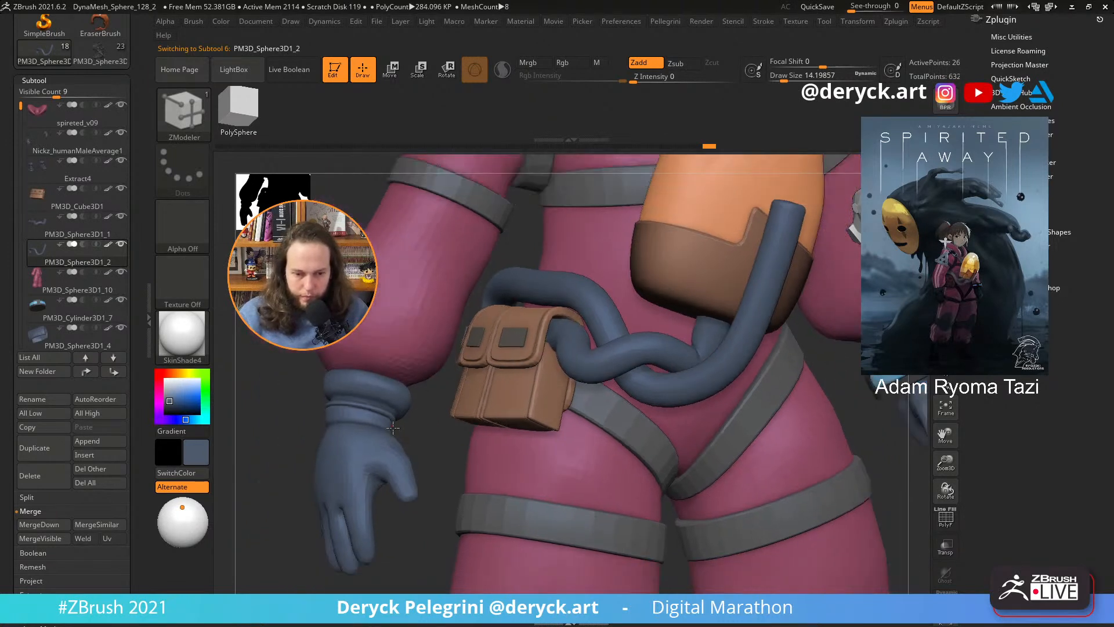
- Adjust the crossing bar's bend points so it fits closely around the slimmed curved bar beneath the egg
left_click(621, 352, "alt")
key("w")
left_click_drag(714, 358, 698, 358)
mouse_move(835, 375)
left_mouse_down()
mouse_move(790, 377)
mouse_move(819, 376)
left_mouse_up()
left_click_drag(719, 300, 724, 294)
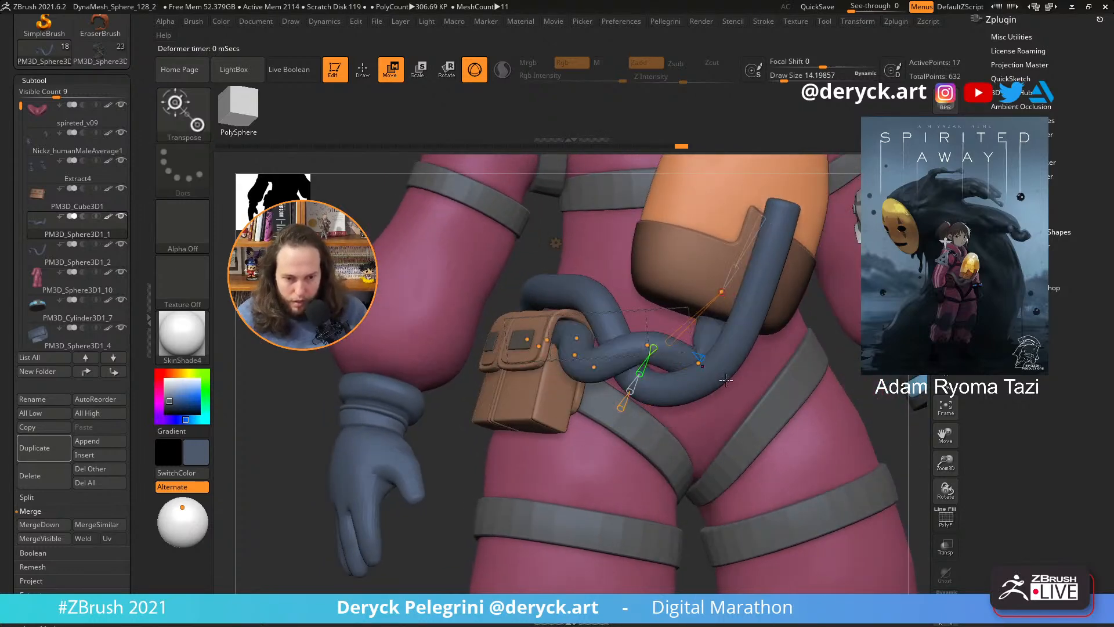
left_click_drag(838, 375, 570, 358)
mouse_move(837, 338)
left_mouse_down()
mouse_move(825, 304)
mouse_move(772, 260)
mouse_move(736, 298)
mouse_move(691, 290)
left_mouse_up()
key("q")
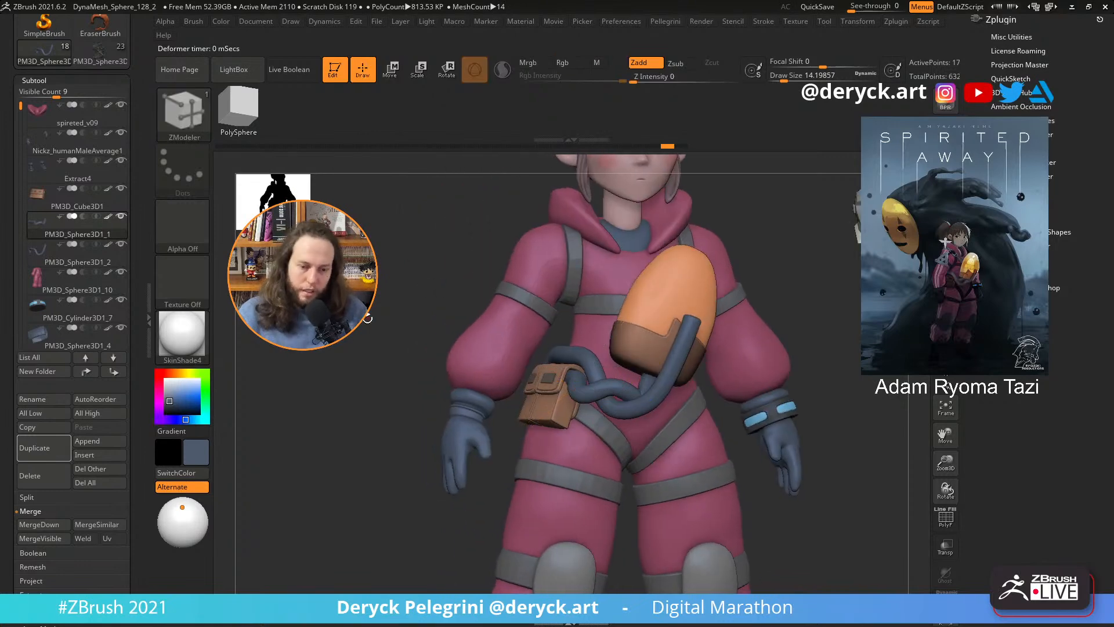
- Inspect the intertwined bars from several angles, toggling the curved bar's dynamic subdivision off and back on
mouse_move(368, 318)
left_mouse_down("alt")
mouse_move(348, 290)
mouse_move(366, 297)
mouse_move(308, 313)
mouse_move(411, 325)
mouse_move(360, 335)
mouse_move(405, 325)
mouse_move(380, 325)
left_mouse_up("alt")
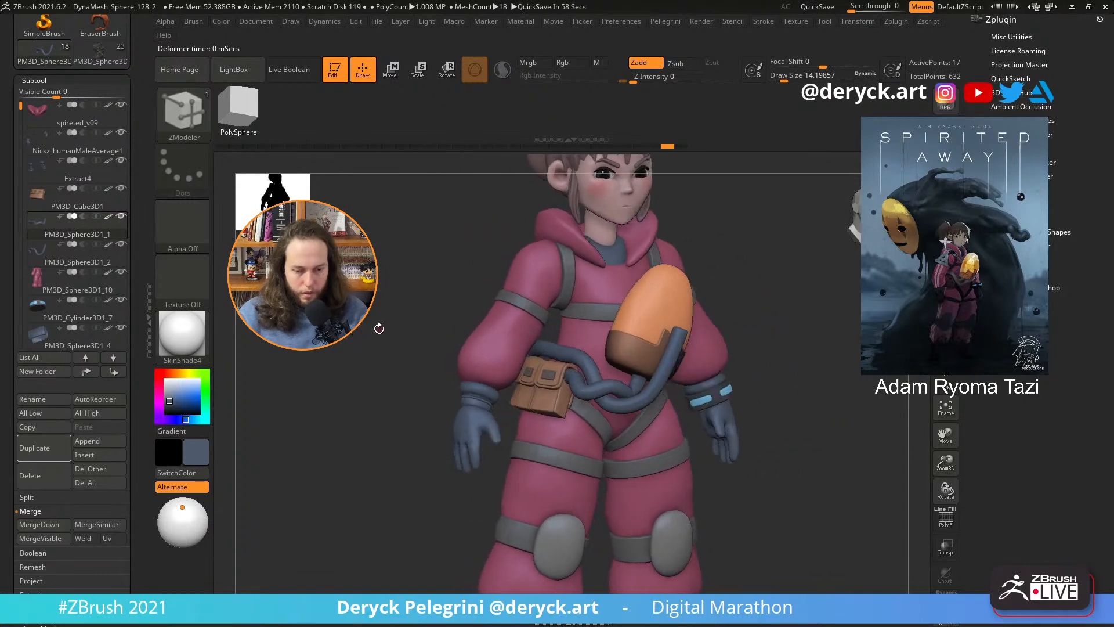
left_click(563, 361, "alt")
left_click_drag(389, 310, 471, 335)
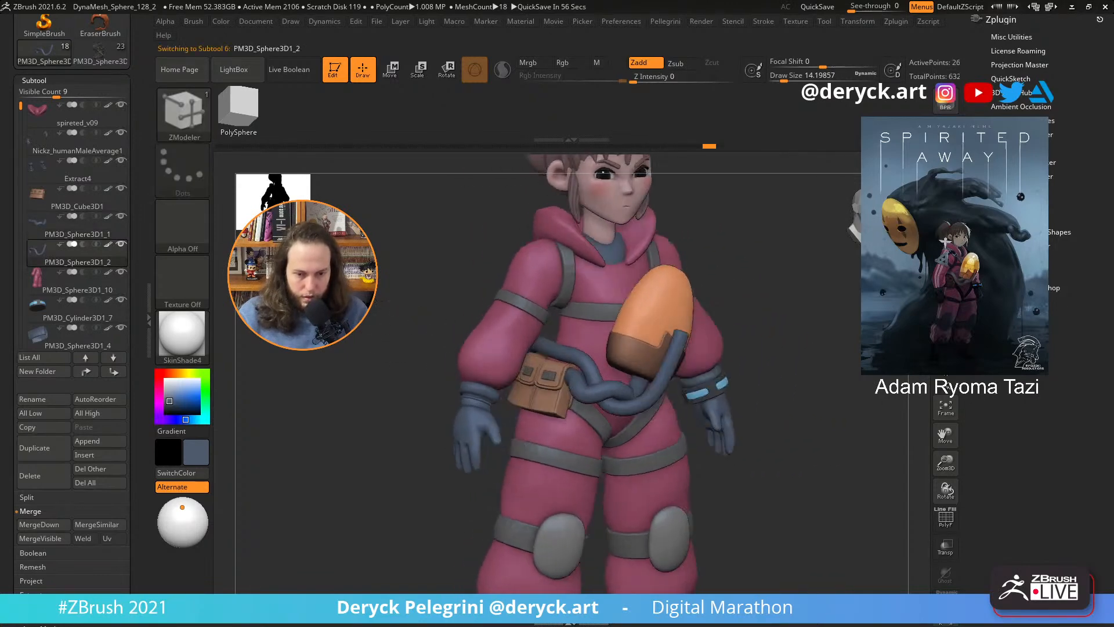
key("shift+d")
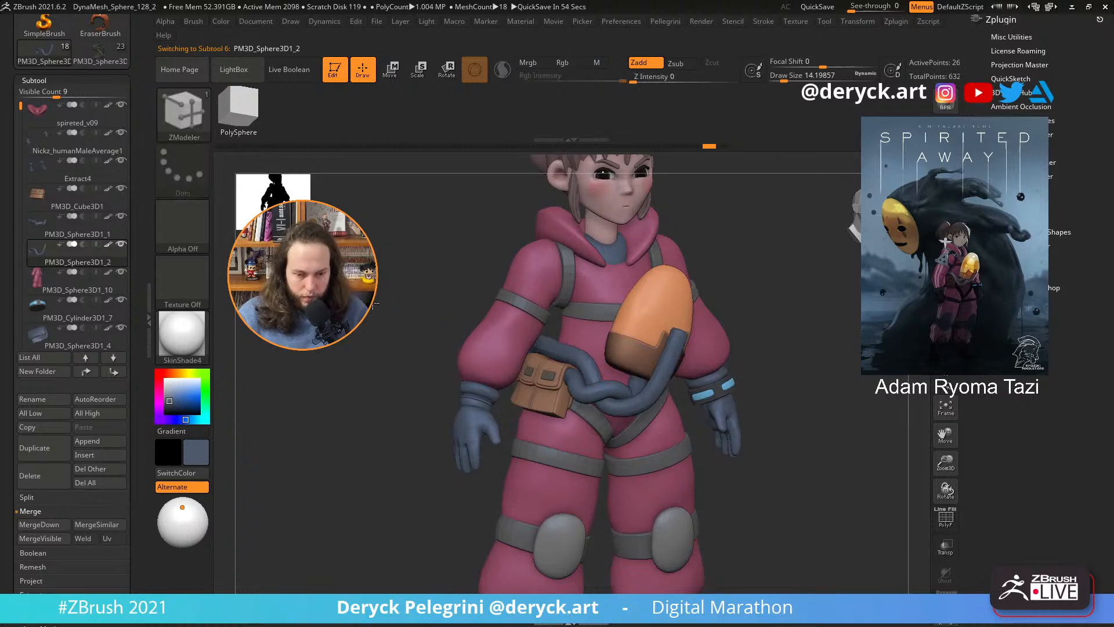
key("d")
left_click_drag(375, 303, 379, 337)
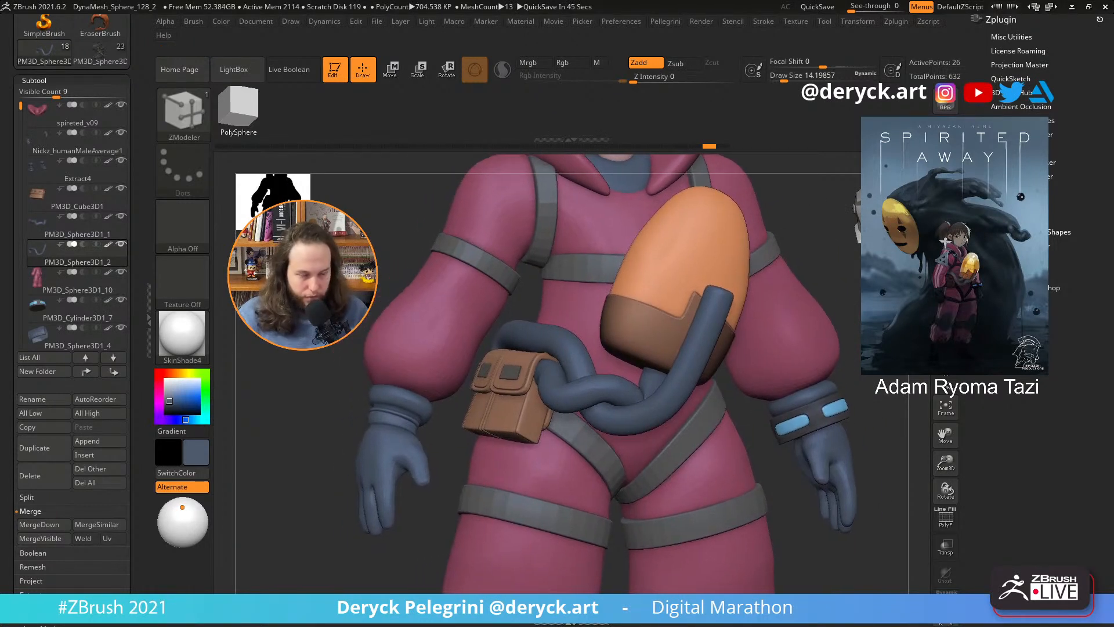
left_click_drag(348, 406, 398, 311)
- Pull the crossing bar's end free of the curved bar and raise it toward the egg's base
left_click(587, 399, "alt")
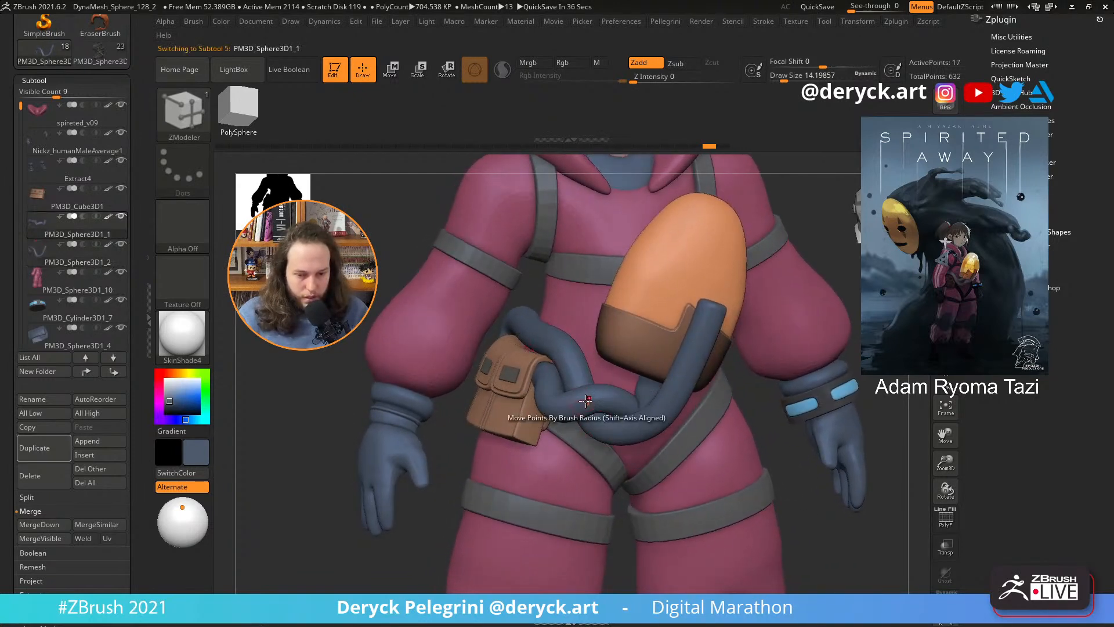
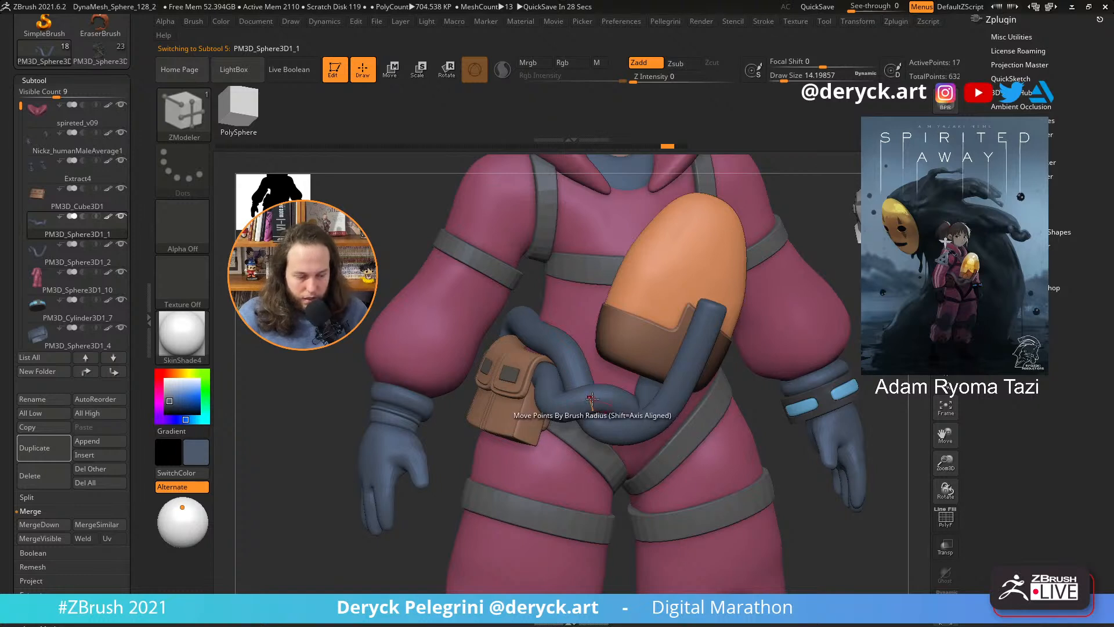
key("w")
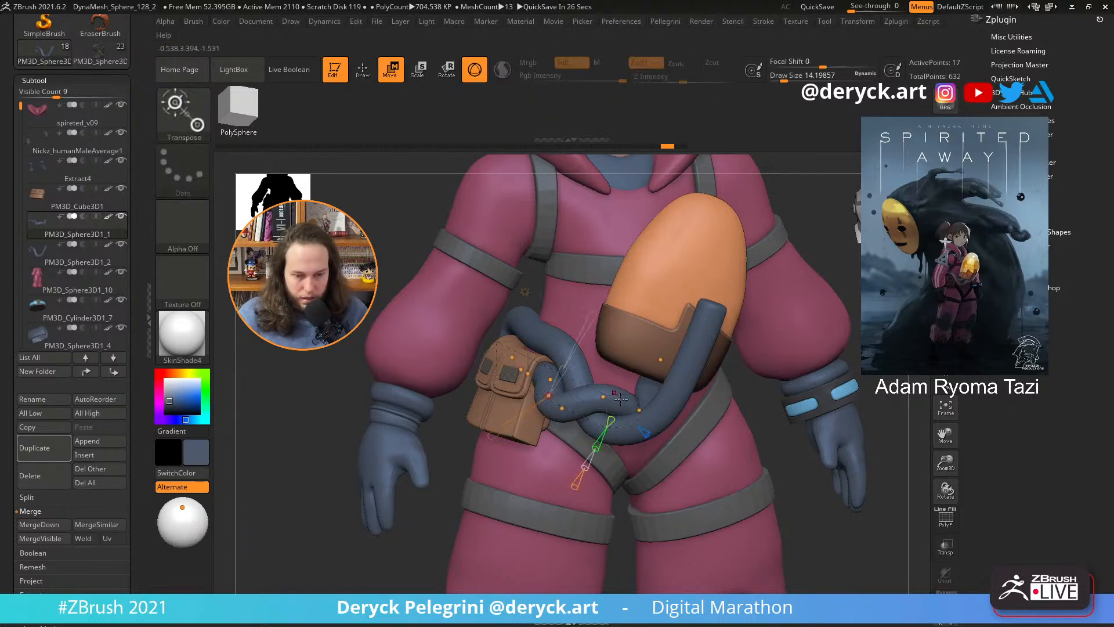
left_click_drag(799, 458, 780, 439)
left_click_drag(655, 356, 612, 331)
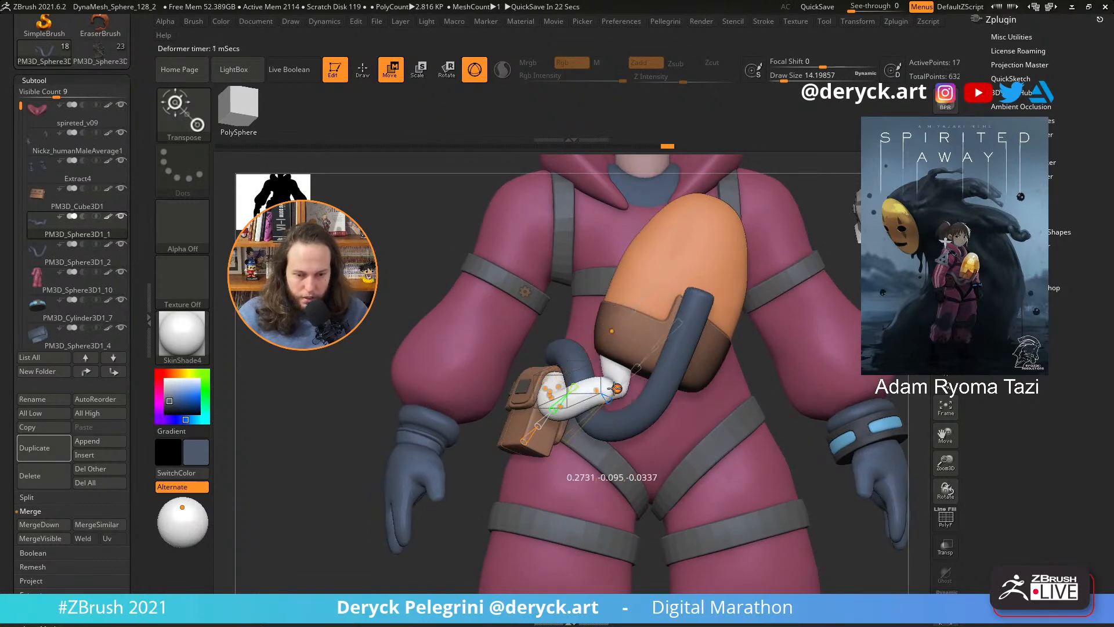
left_click_drag(371, 326, 504, 322)
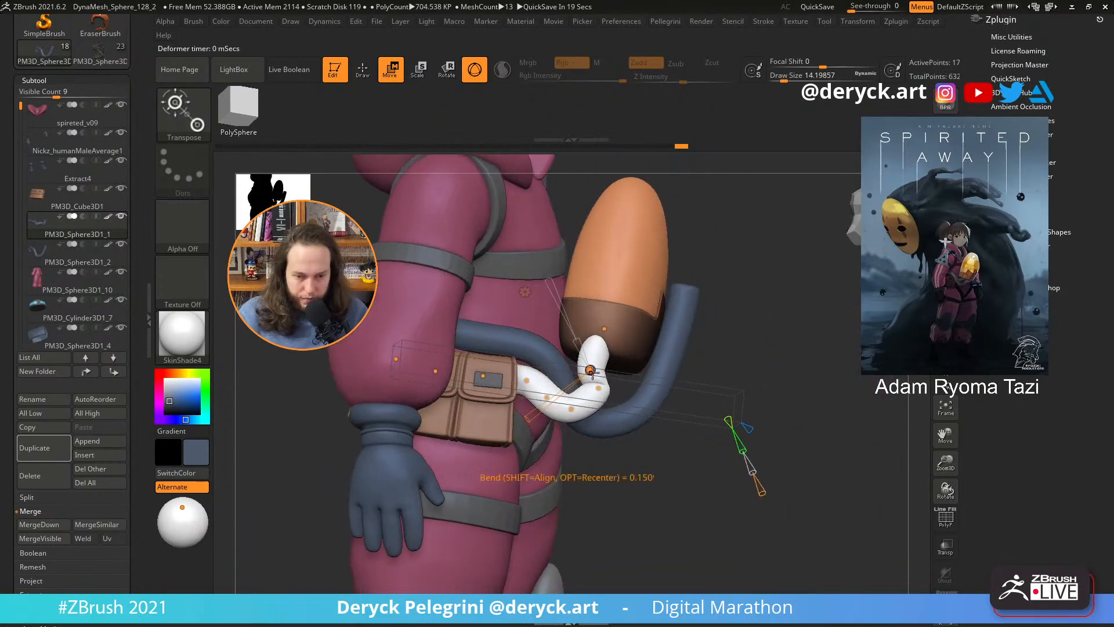
left_click_drag(642, 335, 642, 335)
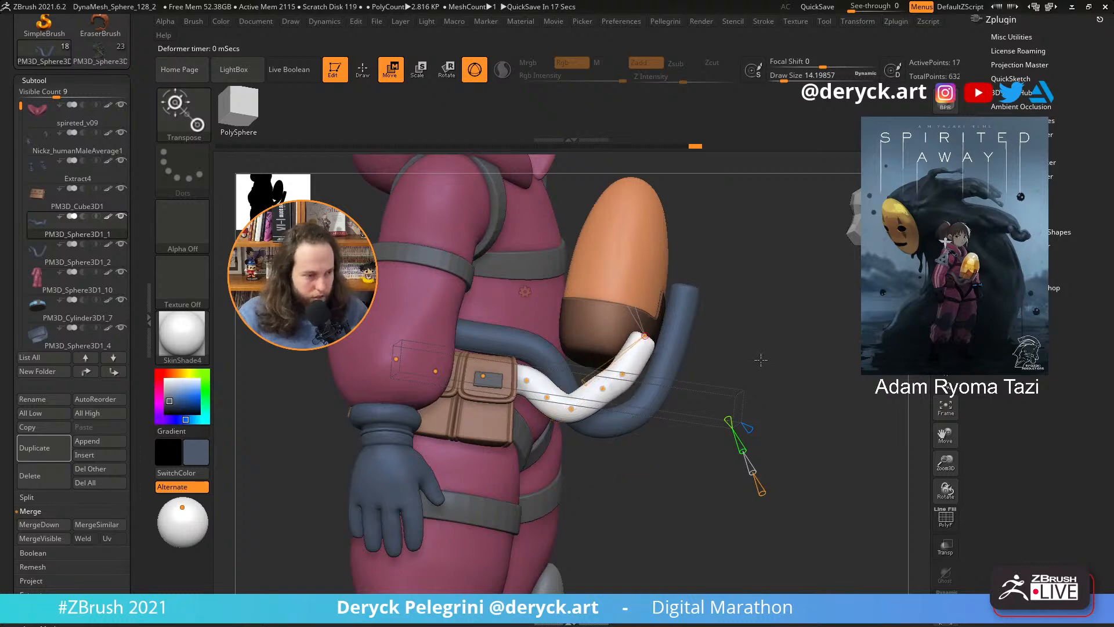
left_click_drag(759, 358, 610, 386)
left_click_drag(633, 336, 634, 338)
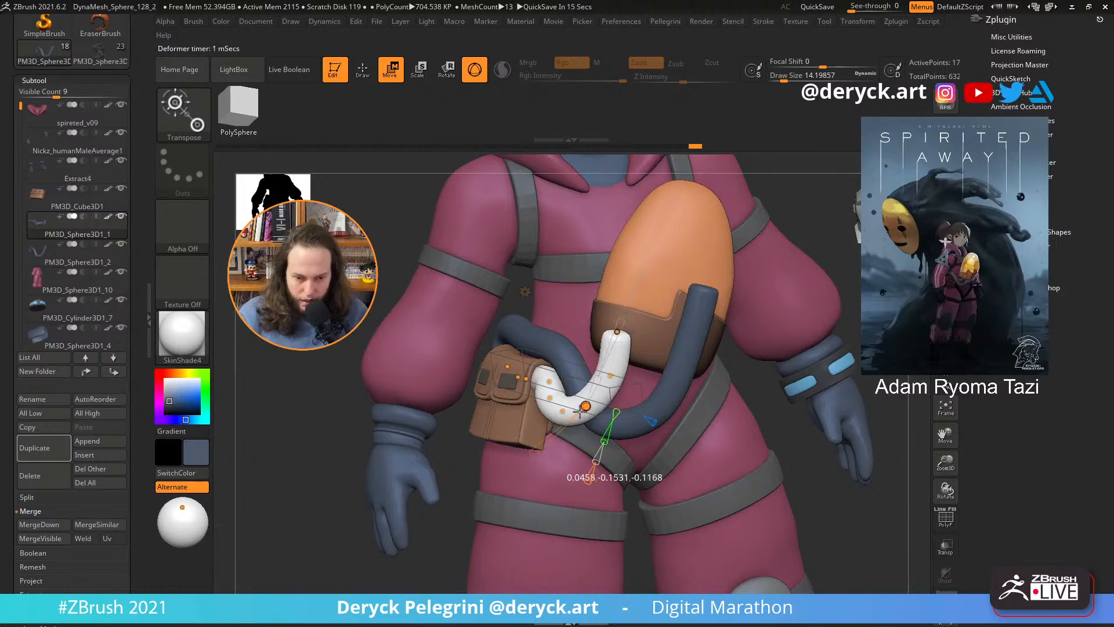
- Bend the freed bar into a U-shaped hook rising beneath the egg, refining it from front and side
left_click_drag(581, 411, 601, 385)
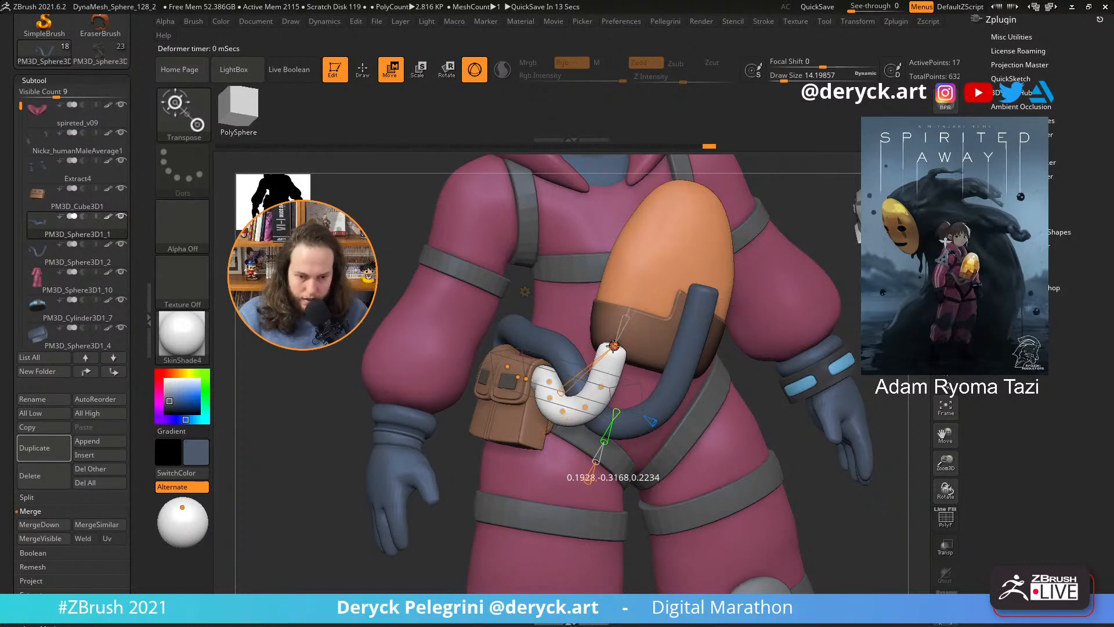
left_click_drag(613, 346, 613, 346)
left_click_drag(616, 350, 680, 340)
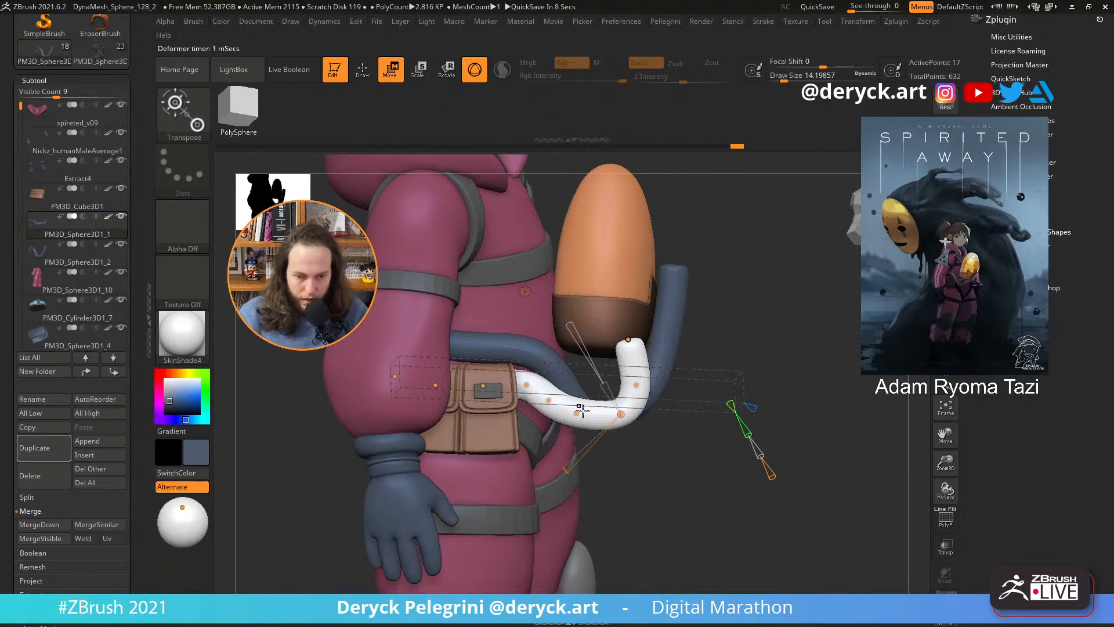
left_click_drag(629, 341, 642, 343)
left_click_drag(723, 349, 684, 342)
right_click_drag(684, 342, 650, 339)
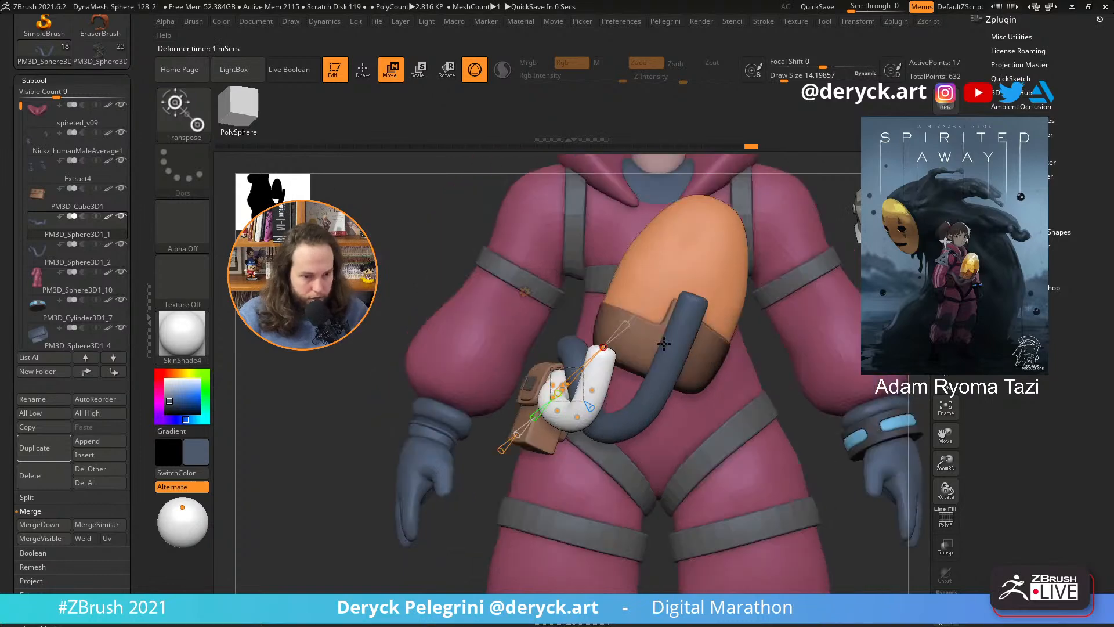
right_click_drag(473, 308, 604, 399)
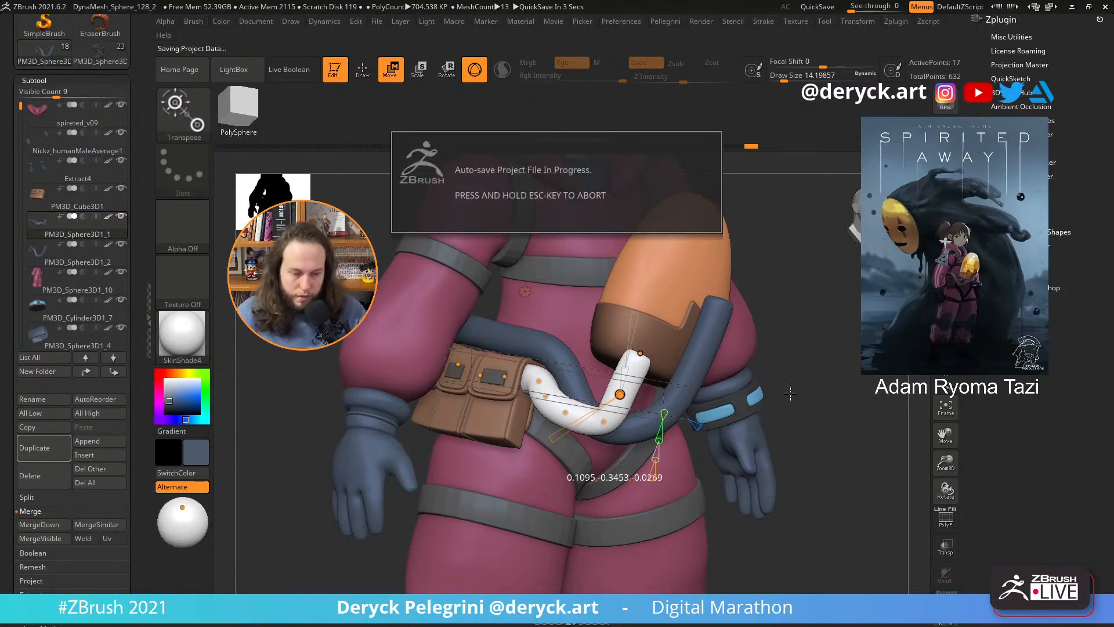
right_click_drag(775, 383, 716, 399)
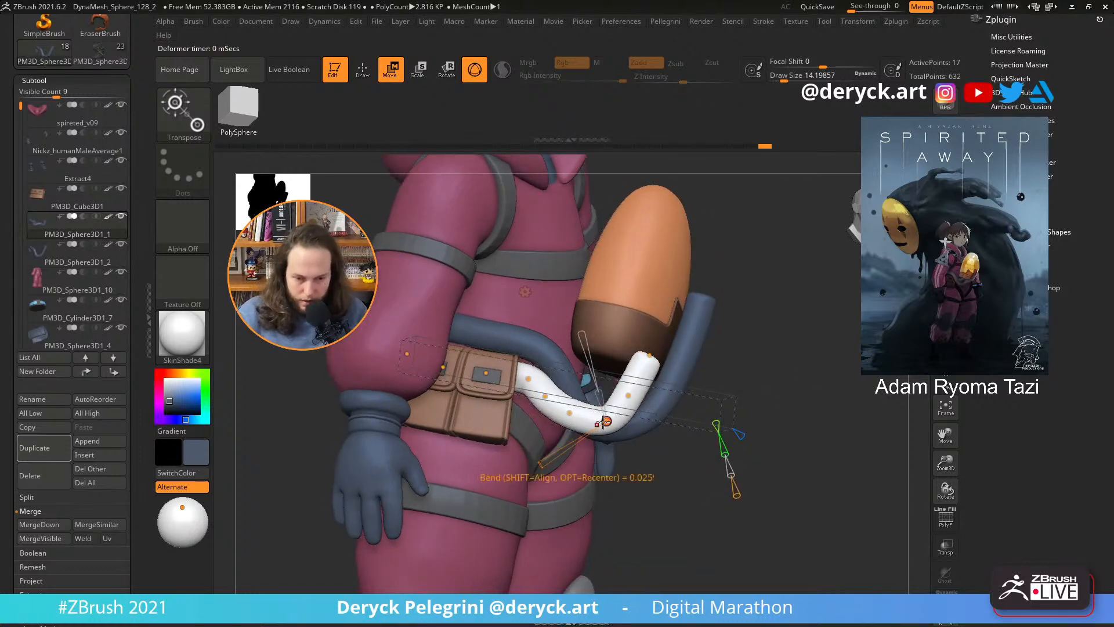
- Shift the hooked bar's tip back toward the pouch, angle it under the egg and leave the bend deformer
left_click_drag(603, 422, 631, 351)
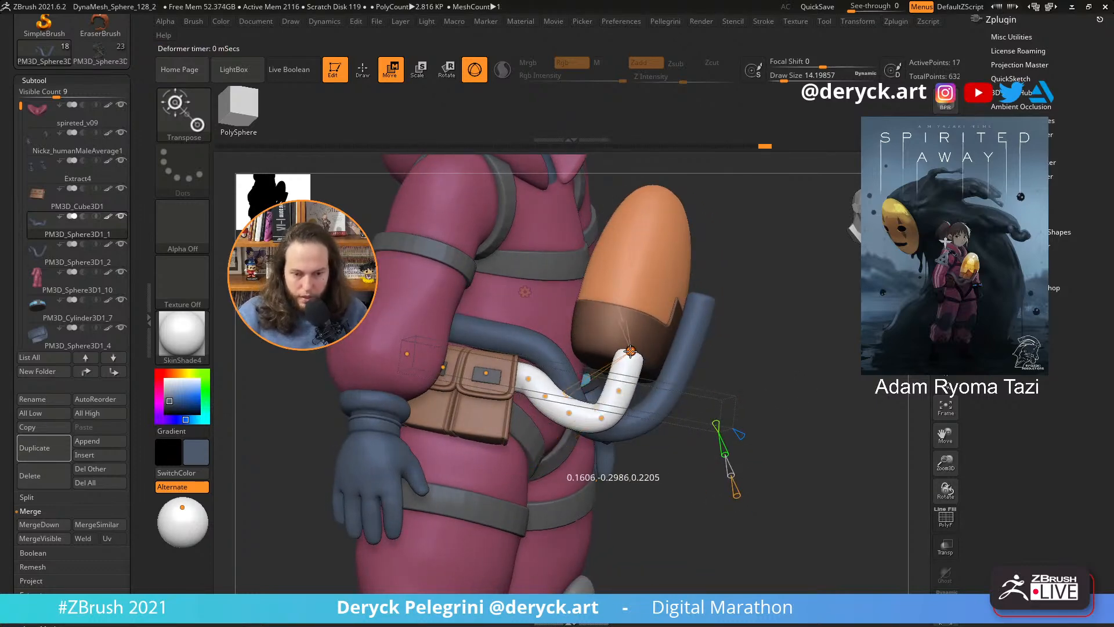
right_click_drag(631, 351, 568, 358)
mouse_move(579, 352)
left_mouse_down()
mouse_move(602, 352)
mouse_move(582, 388)
mouse_move(591, 370)
left_mouse_up()
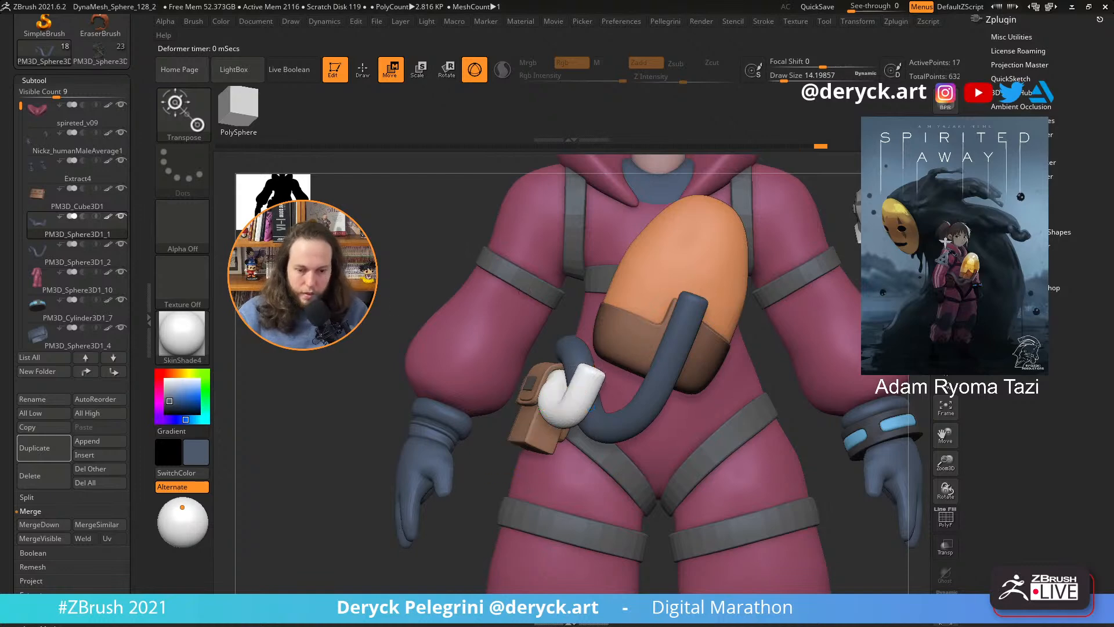
right_click_drag(371, 394, 379, 335, "ctrl")
key("q")
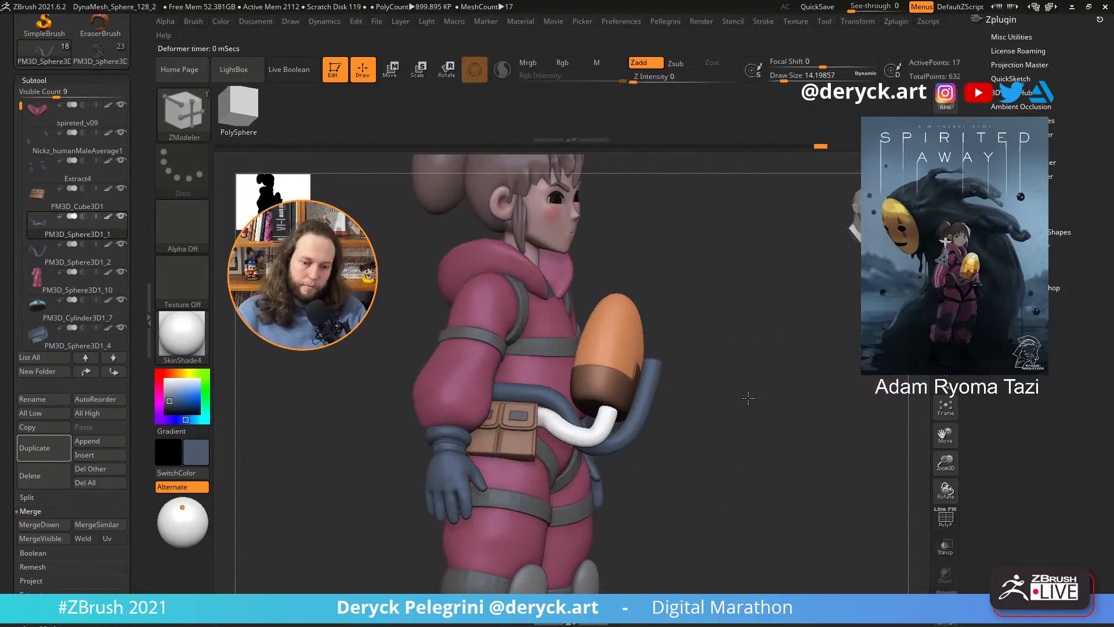
- Display the hooked bar's wireframe and bend its middle section around the curved bar near the pouch
right_click_drag(746, 398, 360, 346)
key("shift+f")
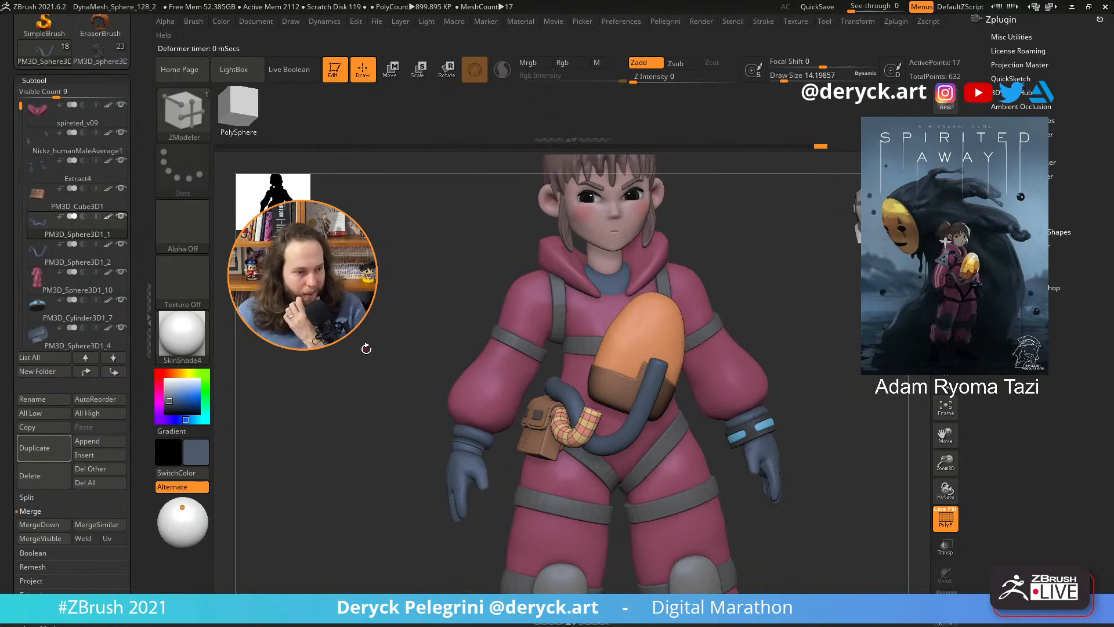
right_click_drag(362, 337, 333, 435)
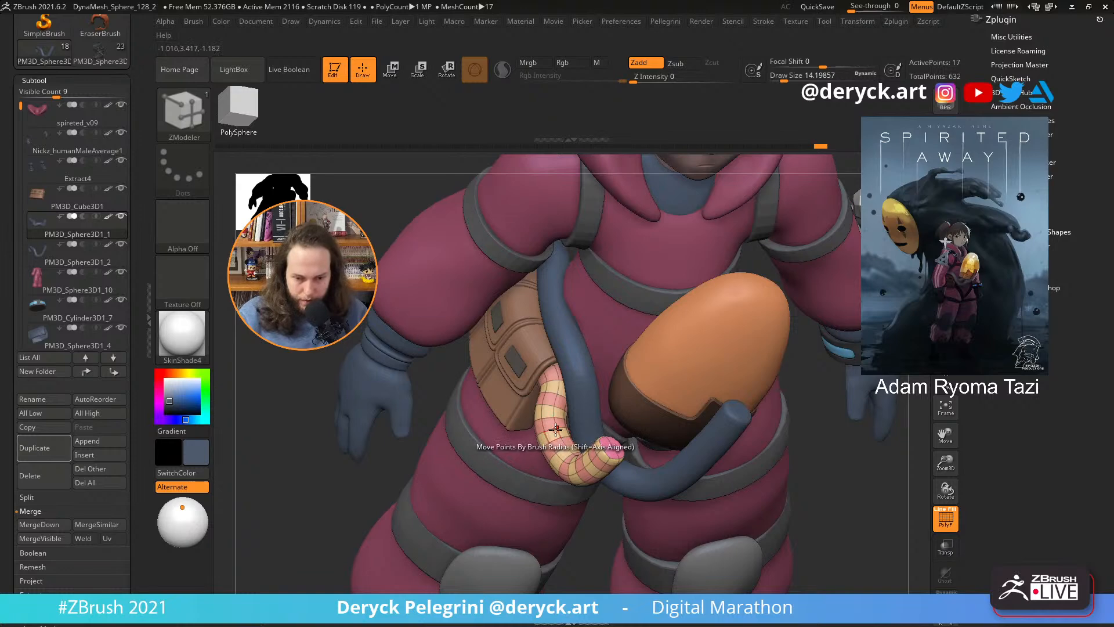
key("w")
left_click_drag(550, 416, 589, 413)
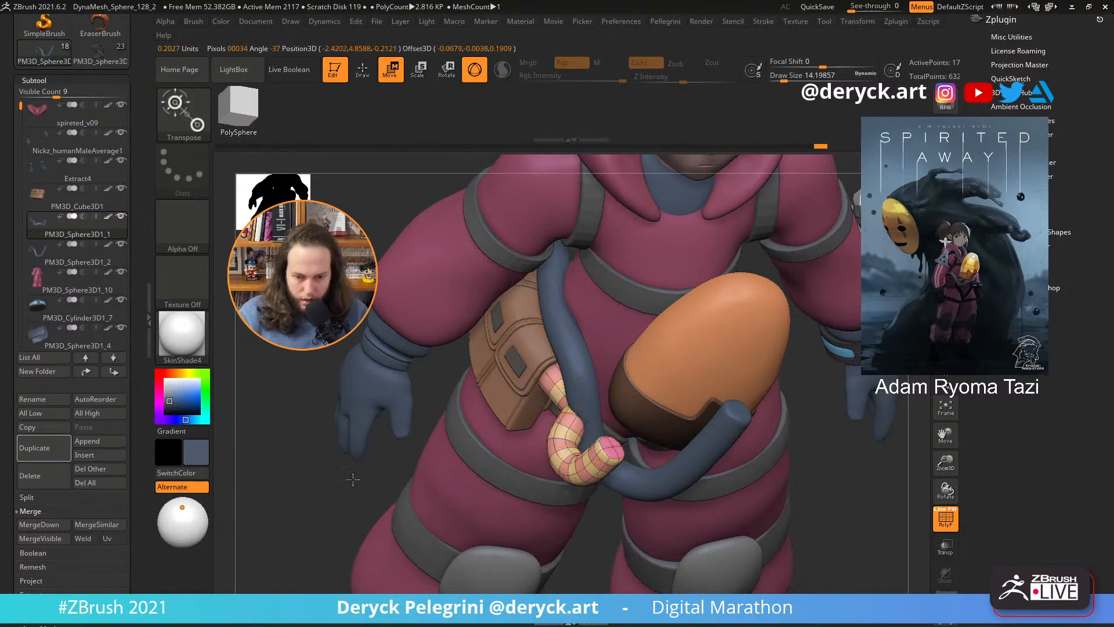
left_click_drag(353, 478, 574, 416)
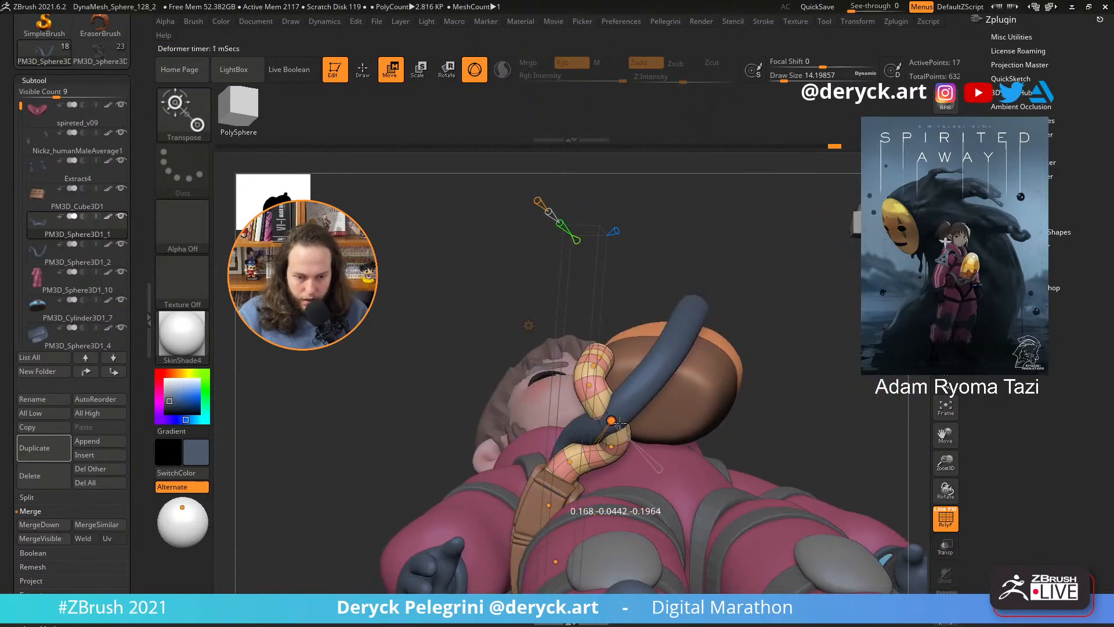
- Refine the hooked bar's coil around the curved bar by repositioning its bend points from below, the side and the front
left_click_drag(380, 348, 406, 395)
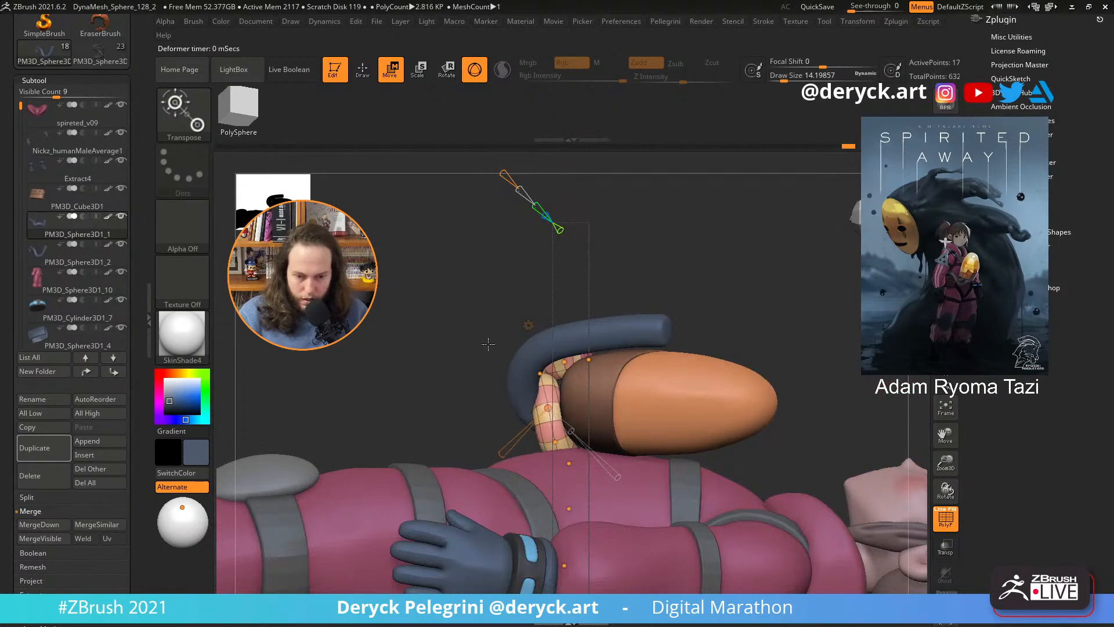
left_click_drag(488, 344, 548, 475)
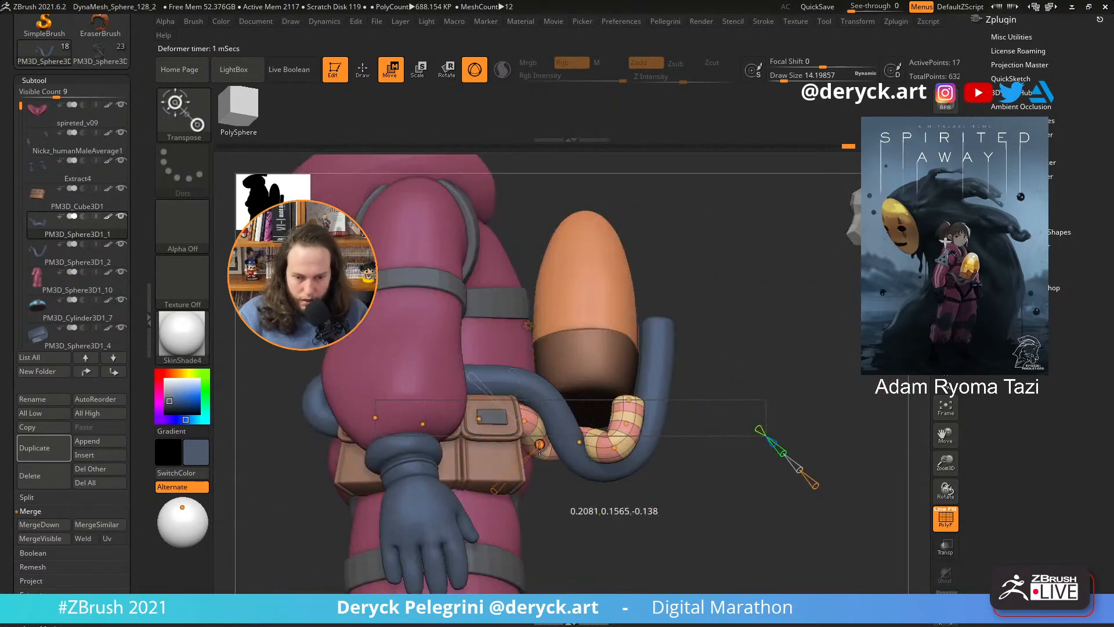
left_click_drag(573, 531, 520, 570)
left_click_drag(589, 402, 590, 395)
left_click_drag(628, 462, 604, 444)
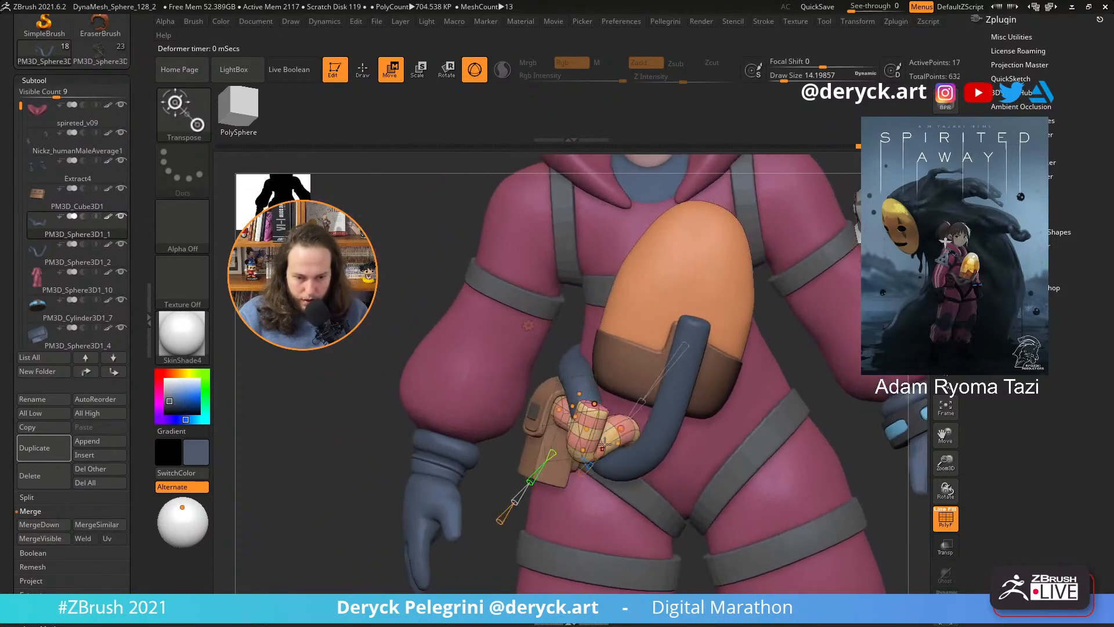
left_click_drag(509, 376, 569, 393)
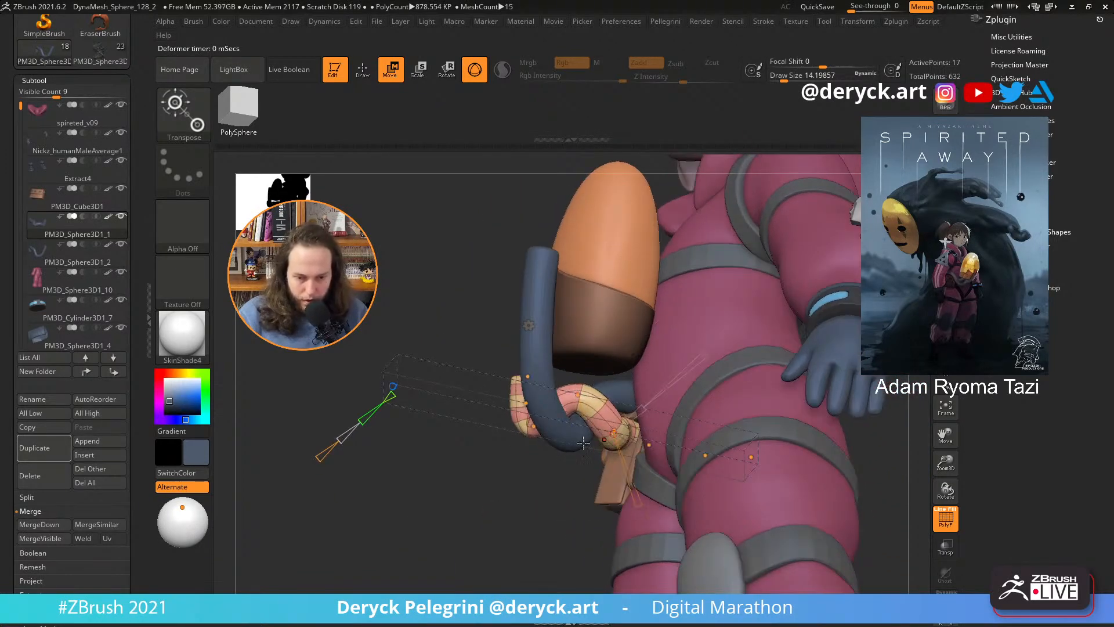
left_click_drag(583, 443, 534, 426)
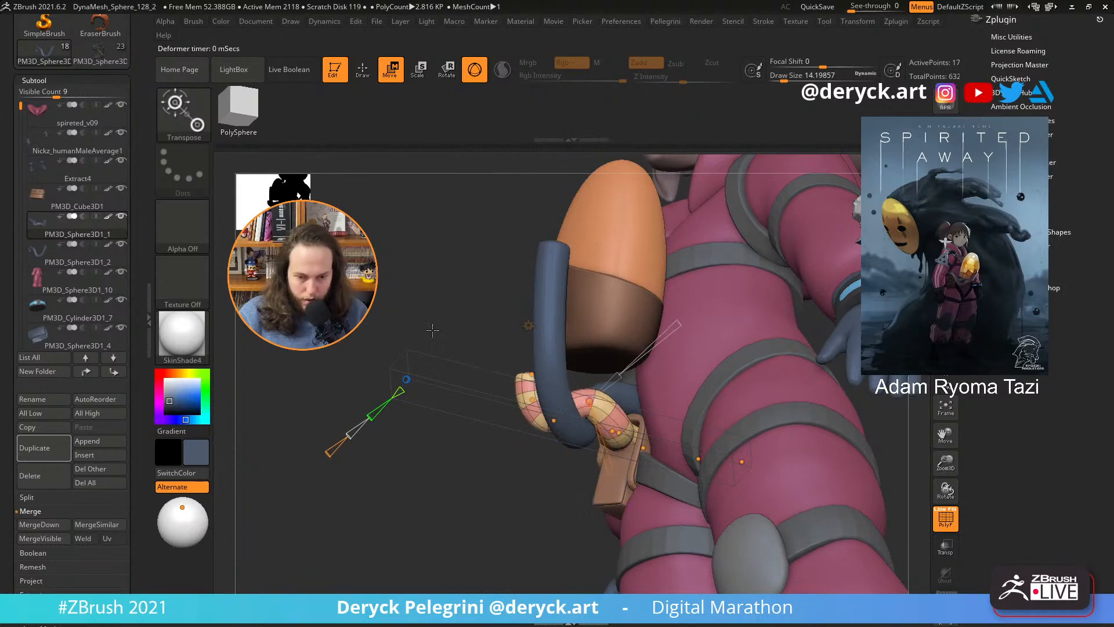
- Leave the bend deformer and fill the hooked bar with the blue-grey colour of the other bar
left_click_drag(432, 330, 491, 329)
mouse_move(371, 322)
left_mouse_down()
mouse_move(423, 318)
mouse_move(366, 320)
left_mouse_up()
mouse_move(343, 356)
left_mouse_down("alt")
mouse_move(341, 330)
mouse_move(385, 330)
mouse_move(341, 328)
left_mouse_up("alt")
key("q")
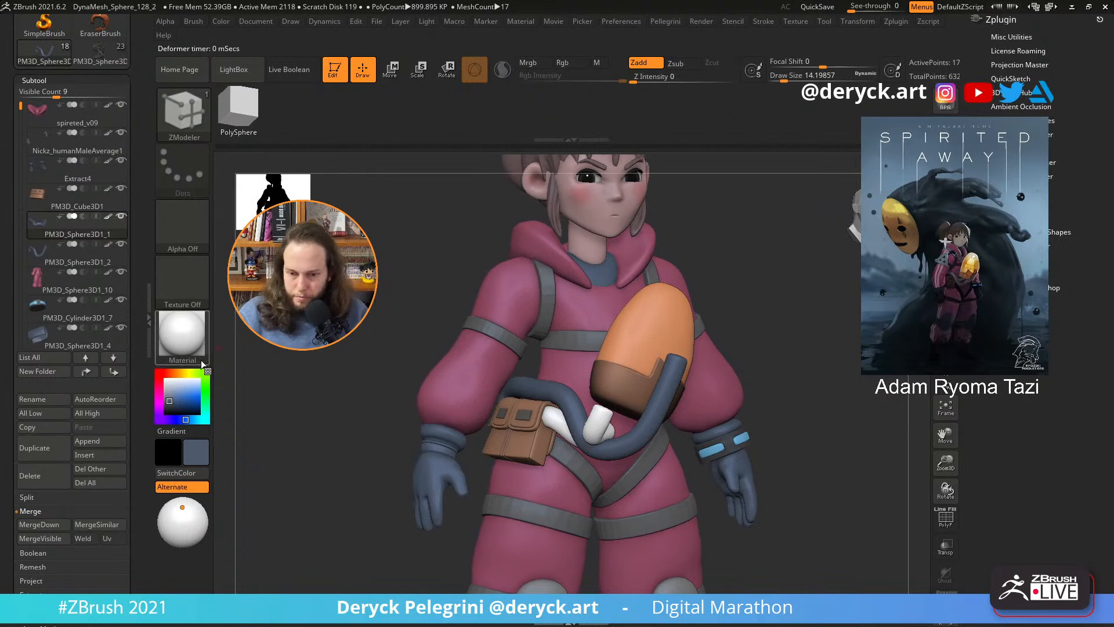
left_click(219, 21)
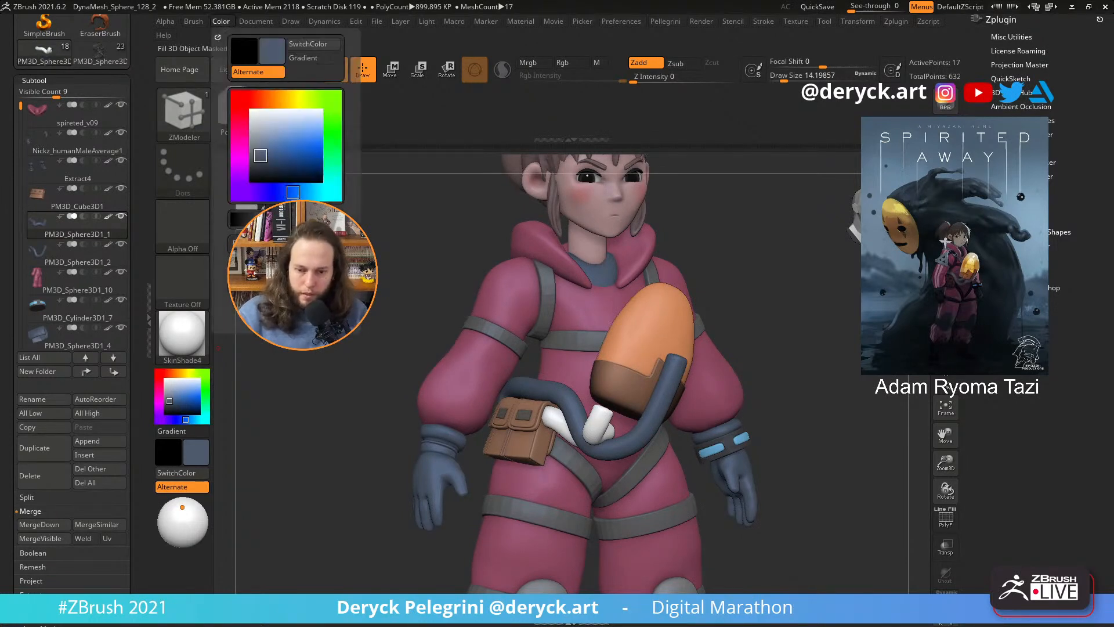
left_click(284, 249)
- Append a cylinder as a new subtool and initialize it as a Y-axis cylinder with resolution 2 on all axes
left_click_drag(385, 356, 363, 348, "alt")
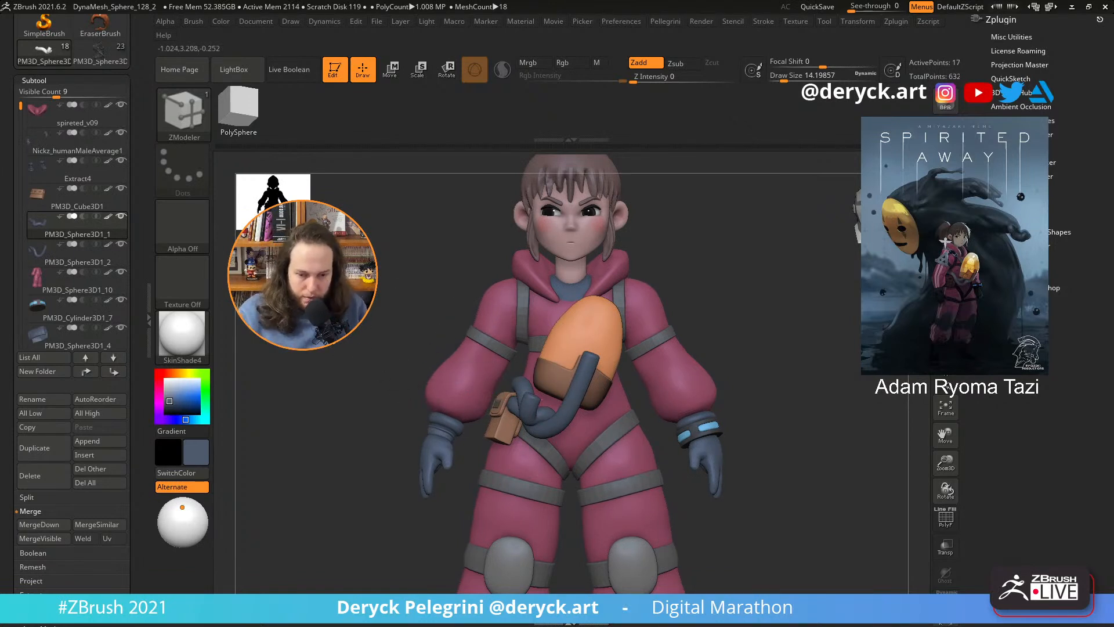
left_click_drag(290, 346, 309, 326)
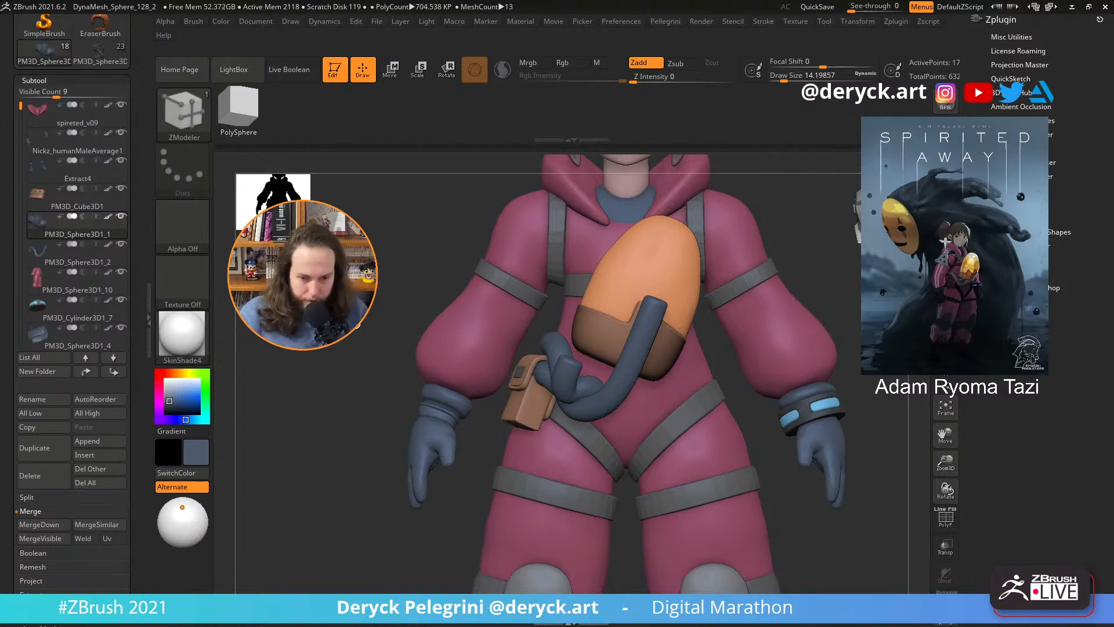
mouse_move(309, 326)
left_mouse_down()
mouse_move(354, 326)
mouse_move(302, 326)
left_mouse_up()
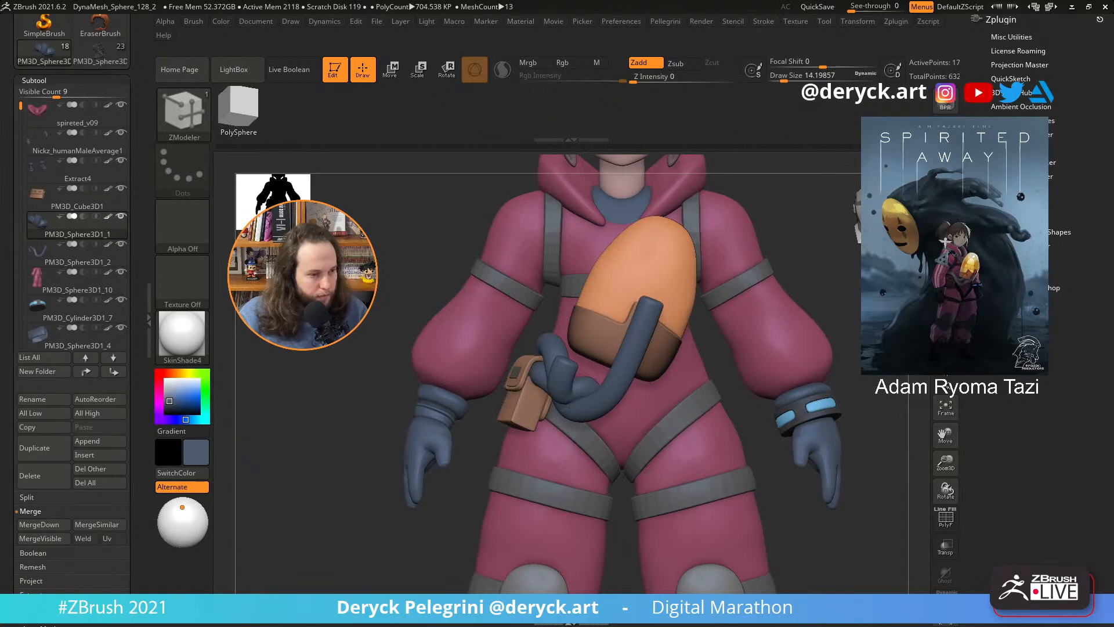
left_click_drag(303, 326, 112, 384)
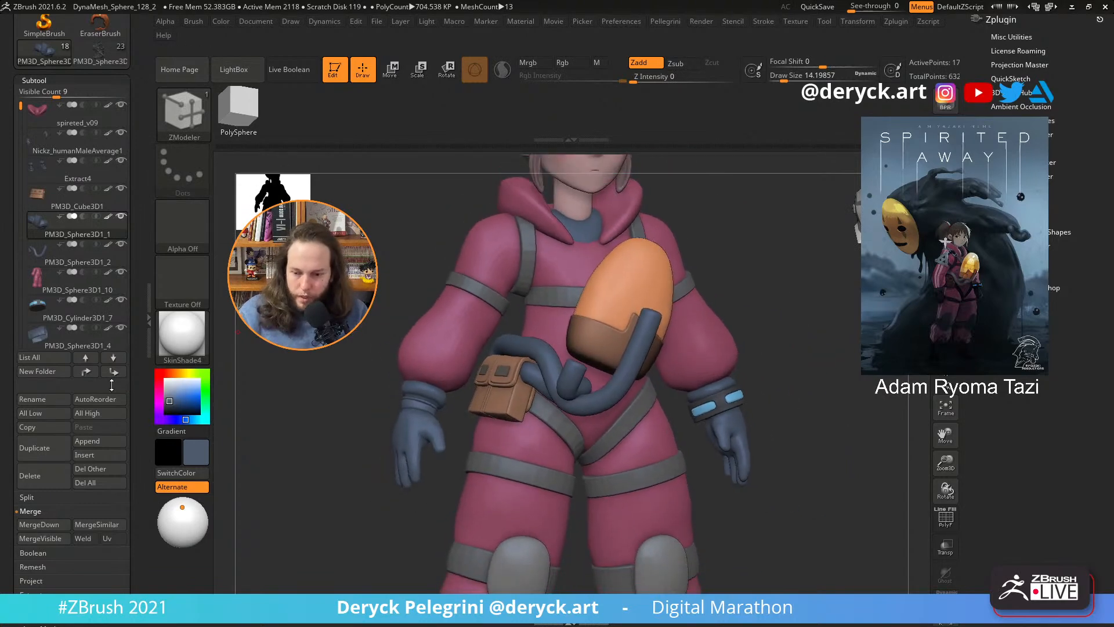
left_click(97, 458)
left_click(106, 420)
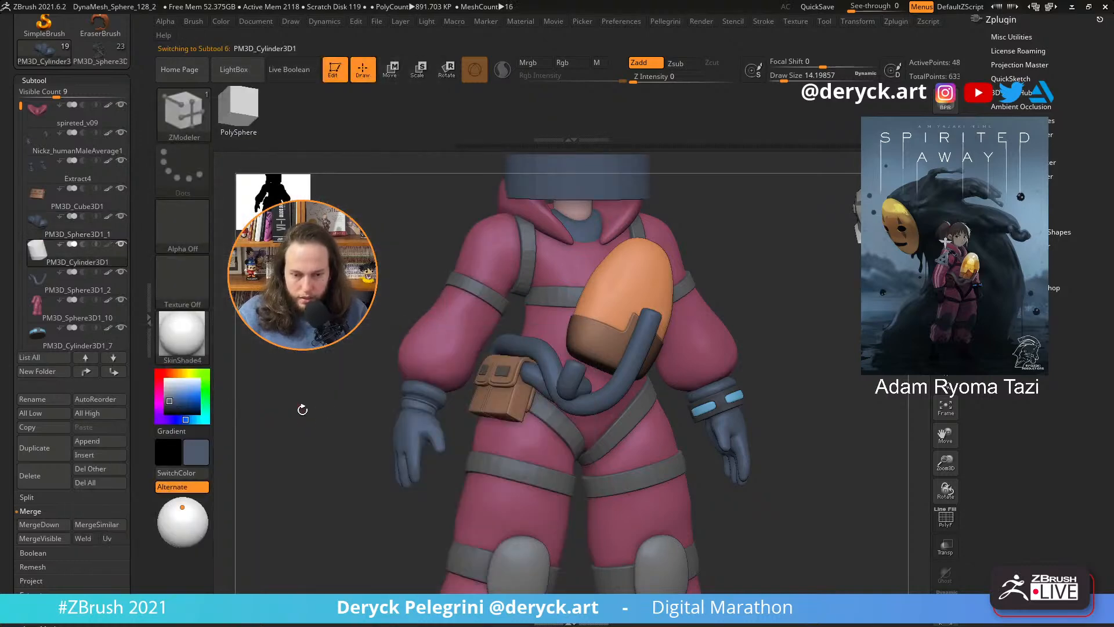
left_click_drag(302, 410, 279, 452)
left_click_drag(35, 476, 22, 370)
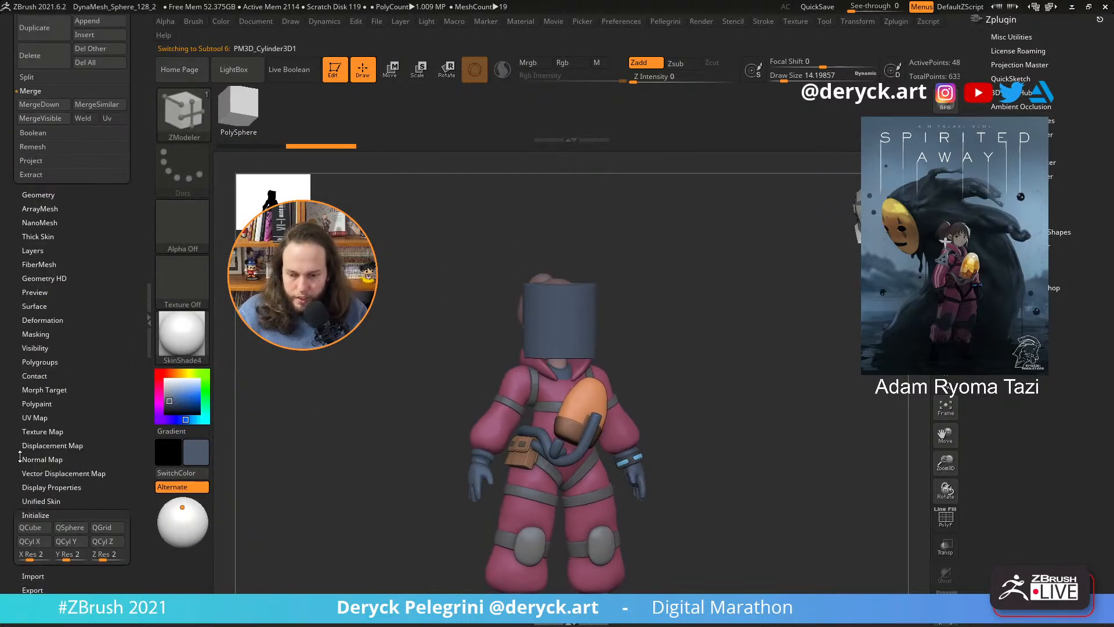
left_click(74, 543)
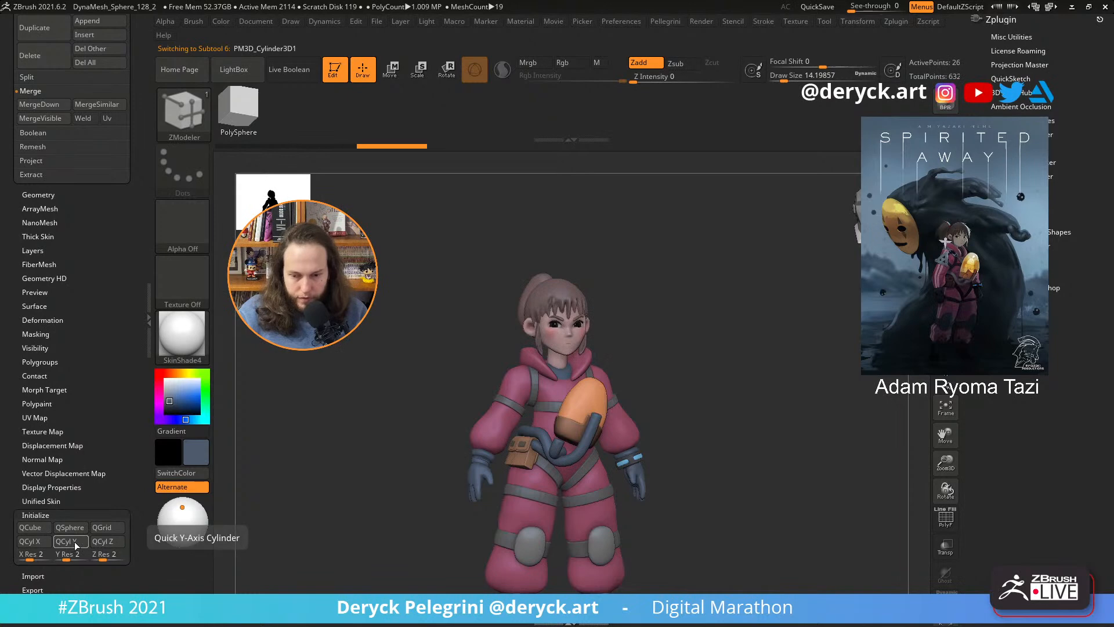
- Isolate and frame the new cylinder, display its wireframe and stretch it along its vertical axis
left_click_drag(366, 417, 377, 390)
key("w")
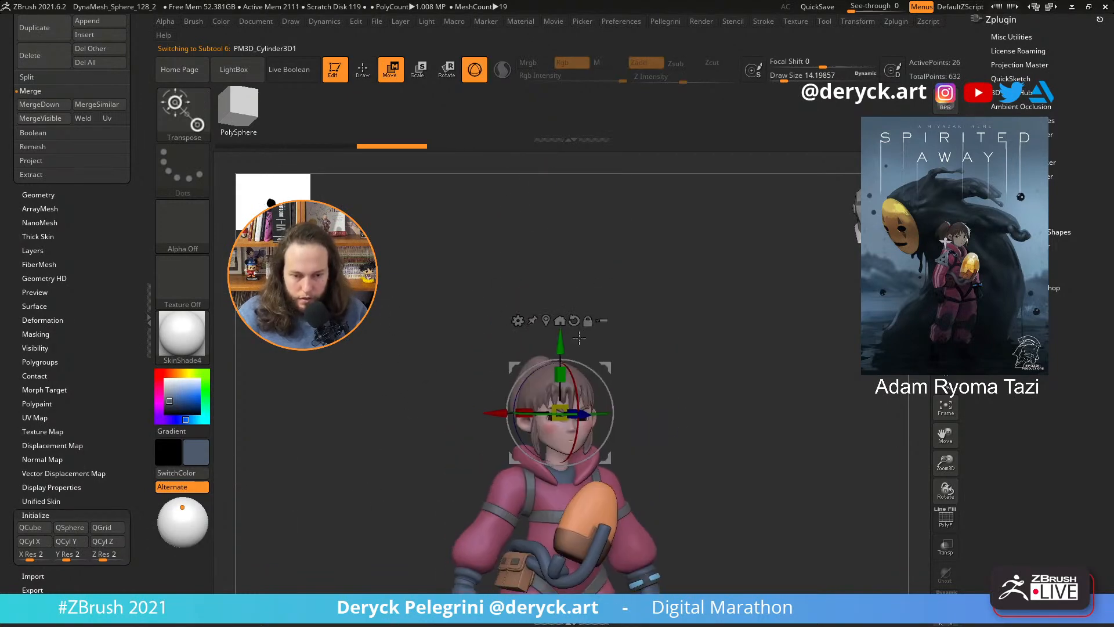
left_click_drag(556, 348, 557, 255)
key("ctrl+shift+s")
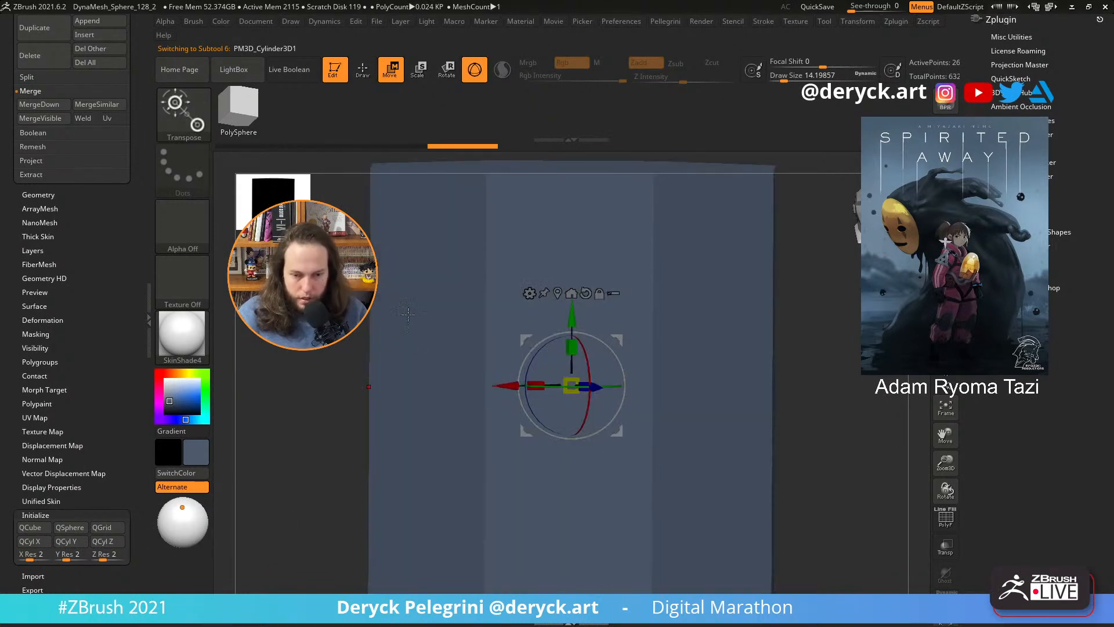
key("f")
left_click_drag(338, 354, 398, 343, "shift")
key("shift+f")
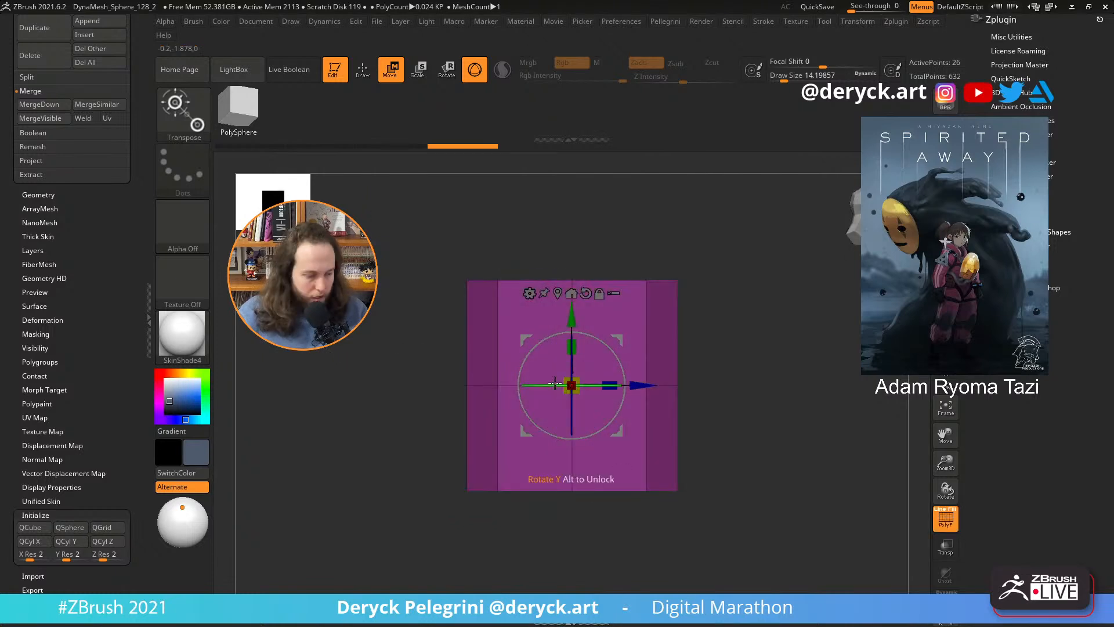
left_click_drag(570, 347, 552, 264)
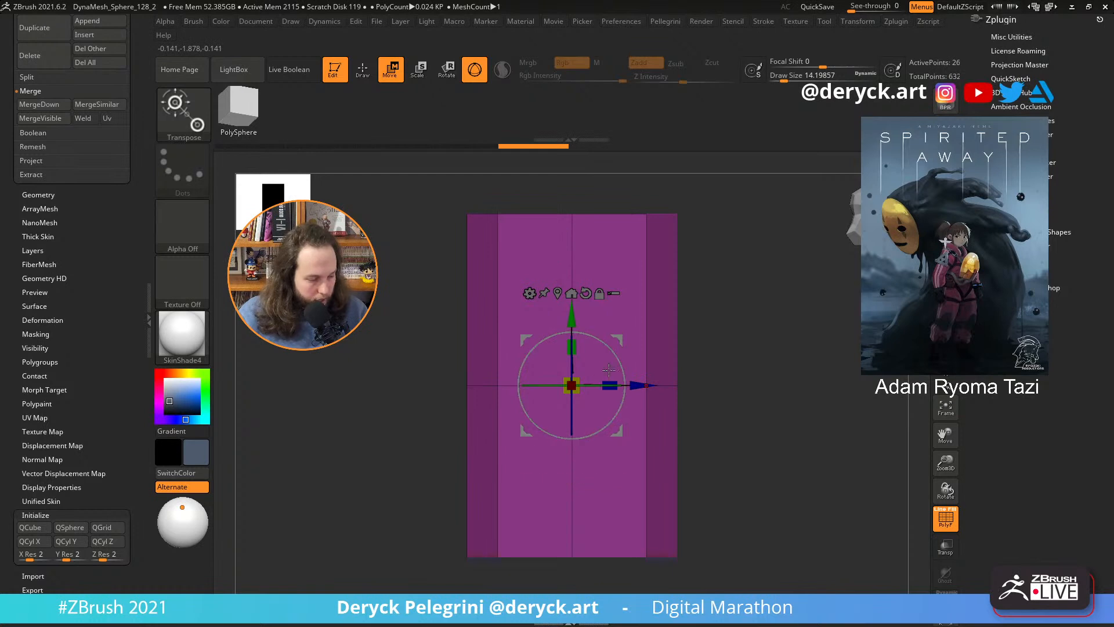
- Use ZModeler to remove the cylinder's middle edge loop and insert evenly spaced loops that divide its height into nine bands
key("q")
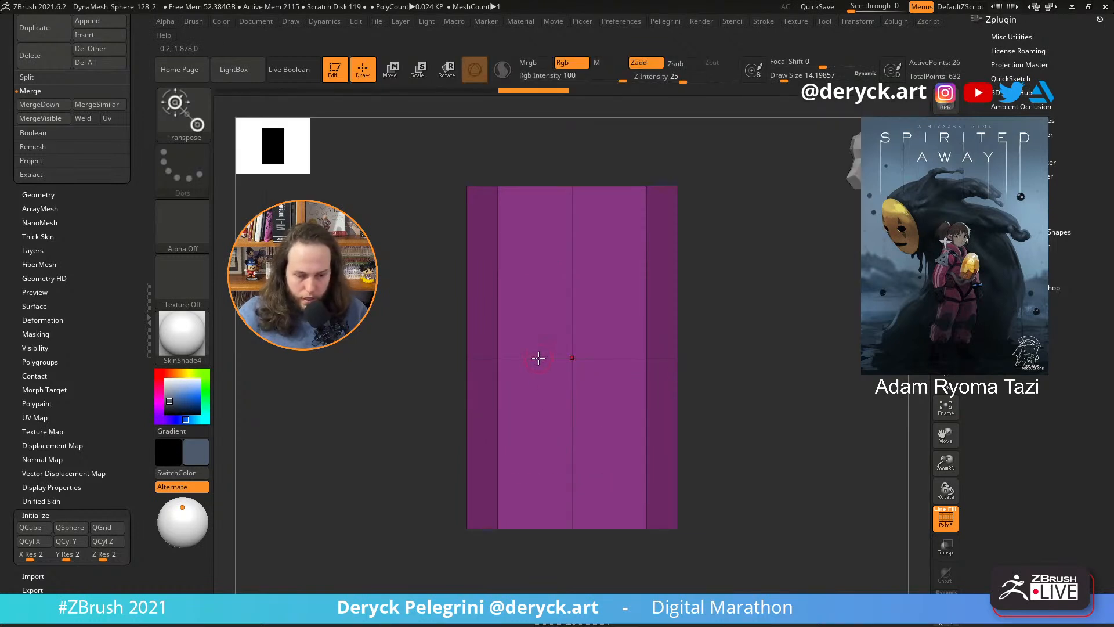
key("b")
key("z")
key("m")
left_click(528, 386, "alt")
left_click_drag(570, 381, 611, 420)
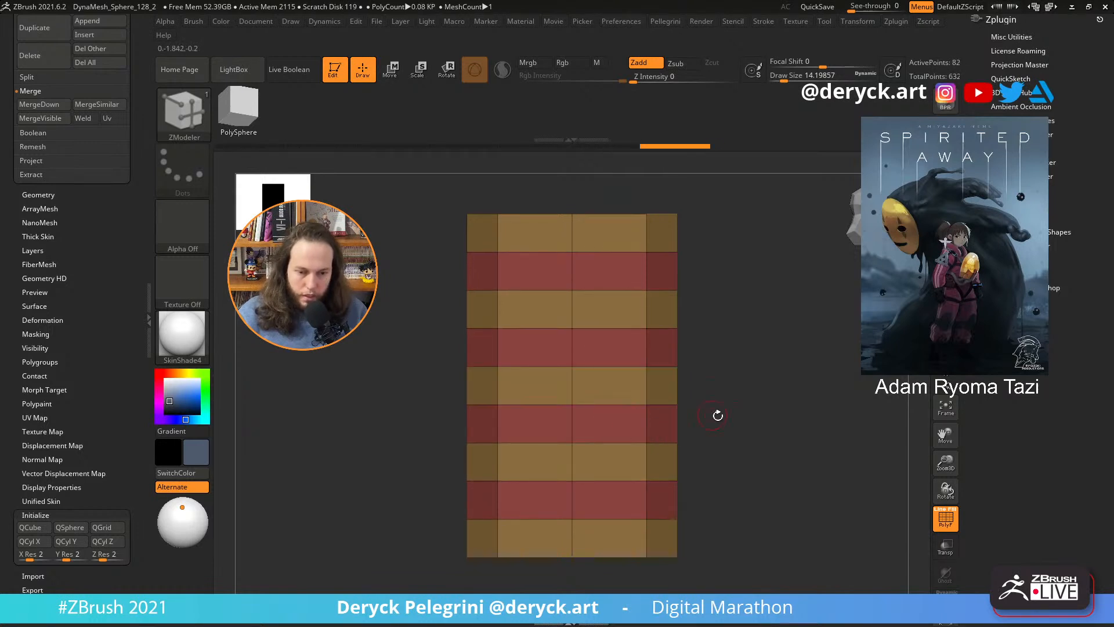
- Apply the Bend Curve deformer to the cylinder and bend its upper end sideways into a right-angled elbow
left_click_drag(716, 414, 707, 456, "alt")
key("w")
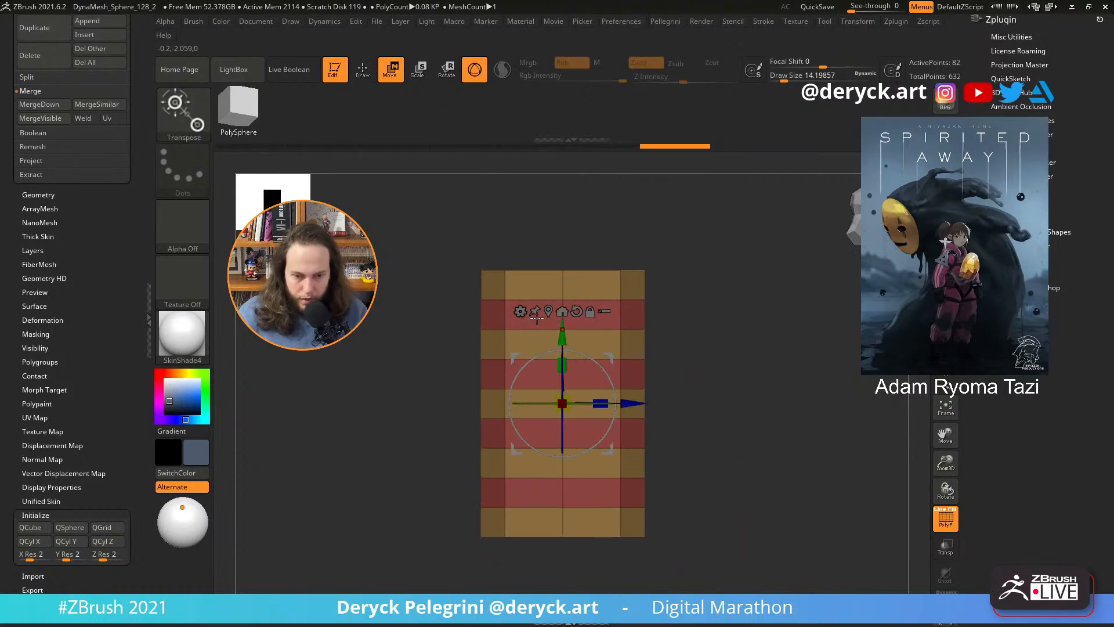
left_click(521, 312)
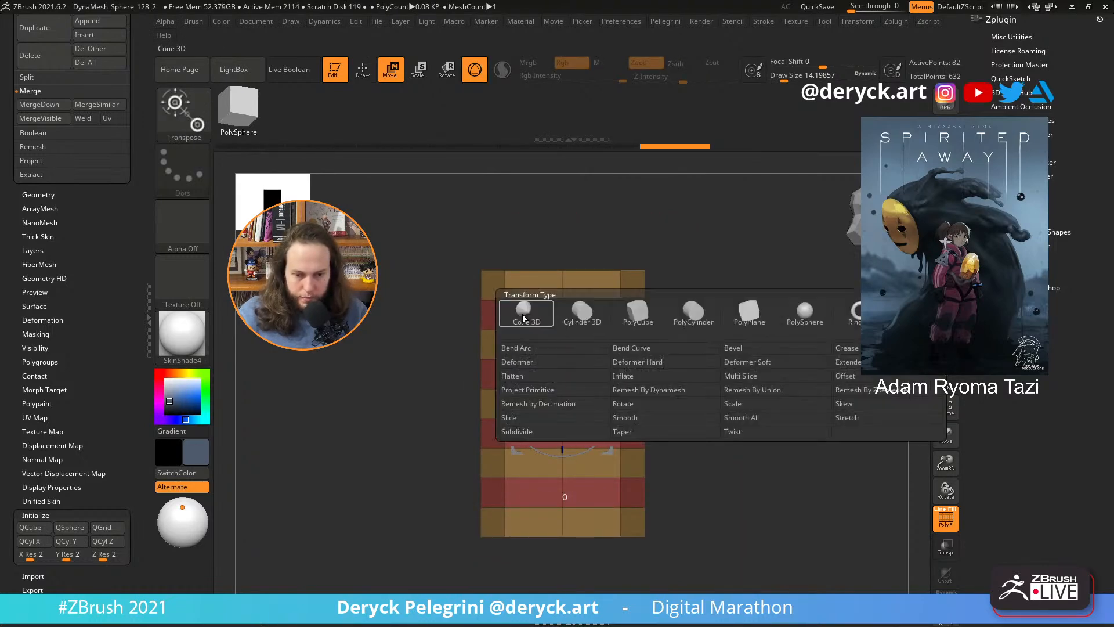
left_click(626, 348)
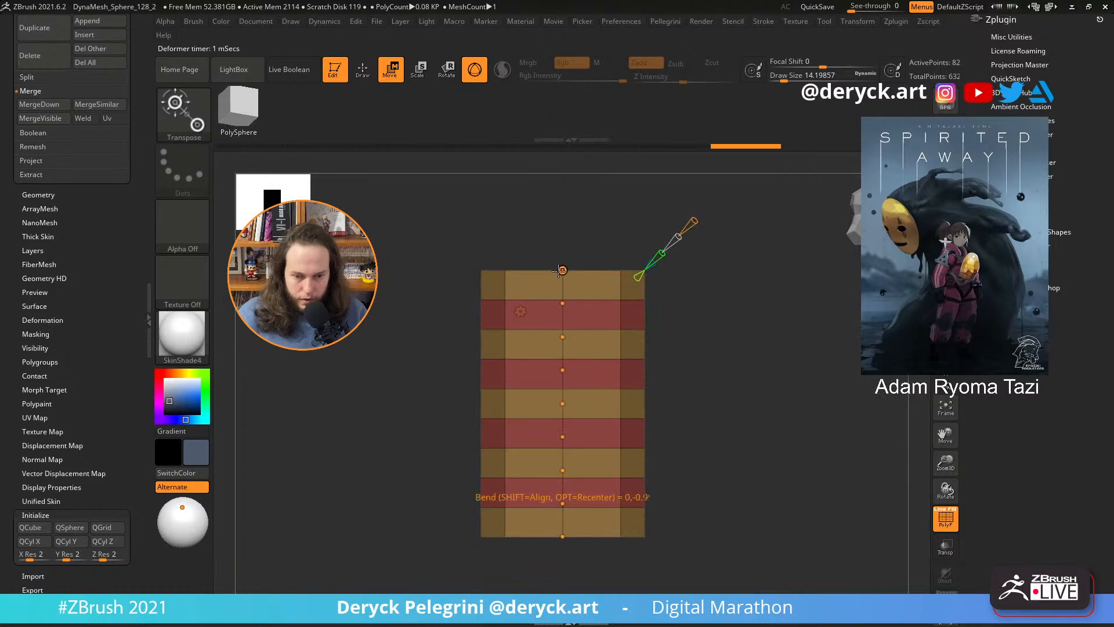
left_click_drag(563, 271, 394, 307)
left_click_drag(551, 306, 468, 309)
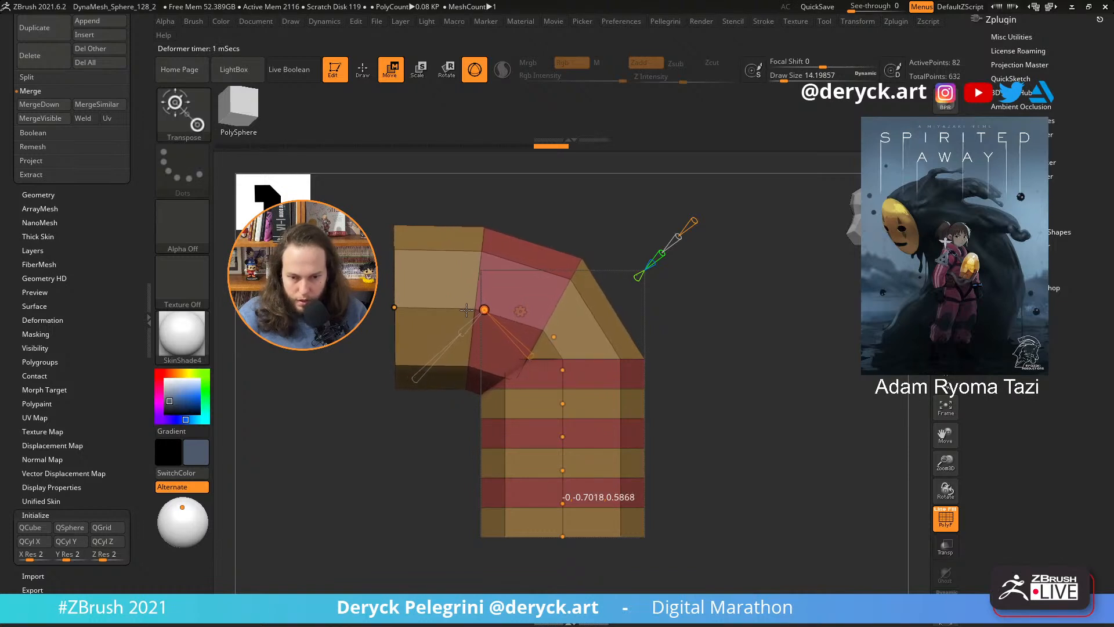
left_click(554, 335)
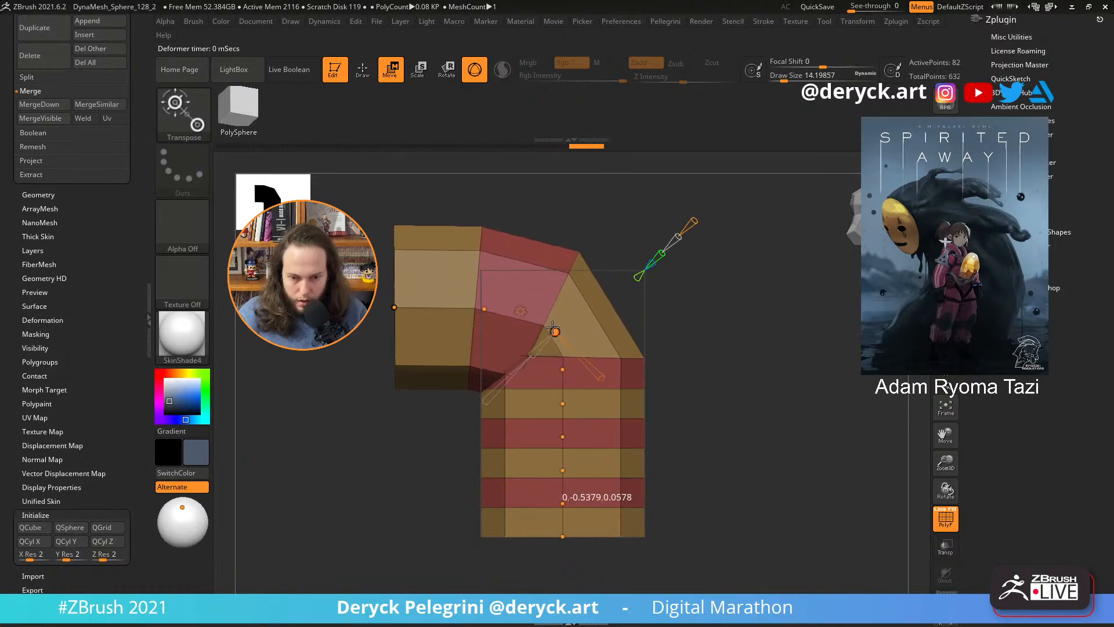
left_click(563, 369)
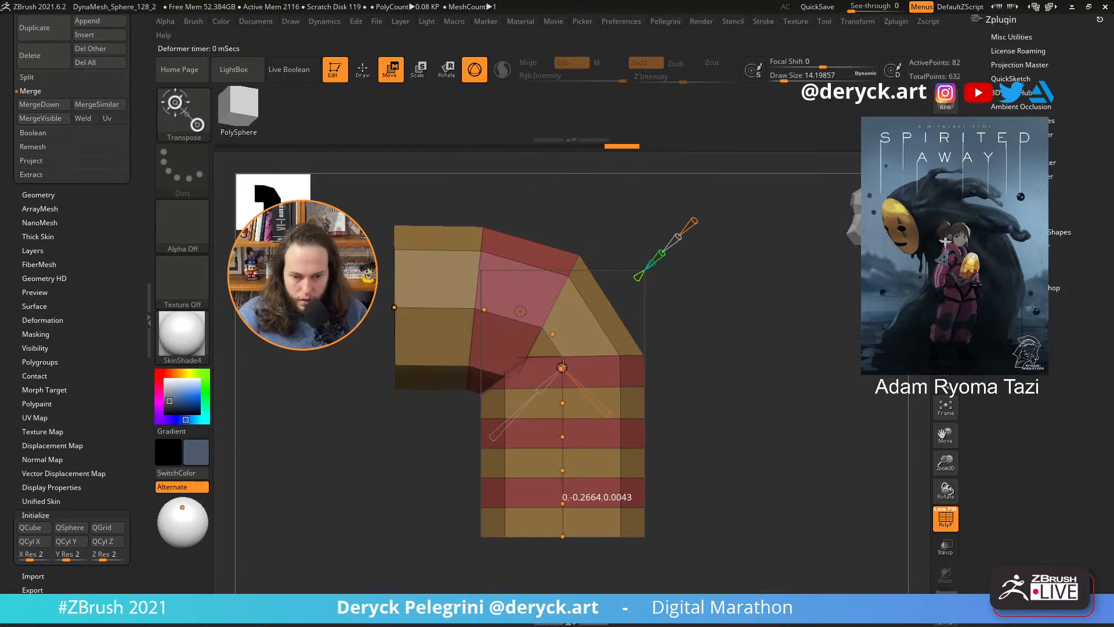
left_click_drag(563, 366, 562, 368)
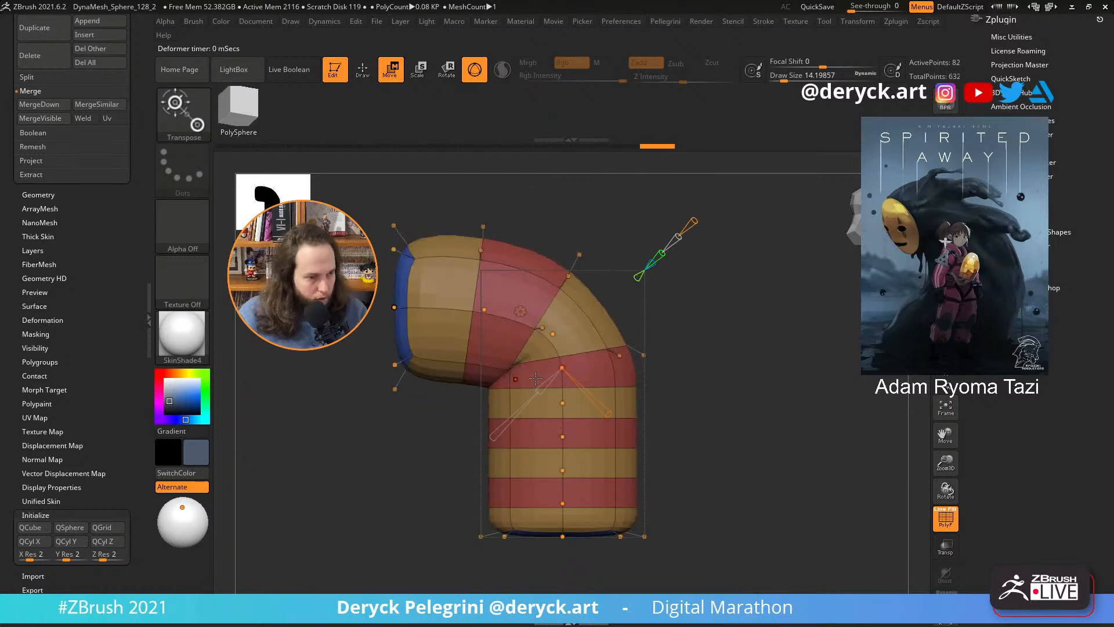
- Spread the bend points along the elbow outward so the tube turns in a more gradual, evenly segmented curve
left_click(395, 364)
left_click_drag(726, 406, 754, 383, "alt")
left_click_drag(447, 378, 446, 371, "alt")
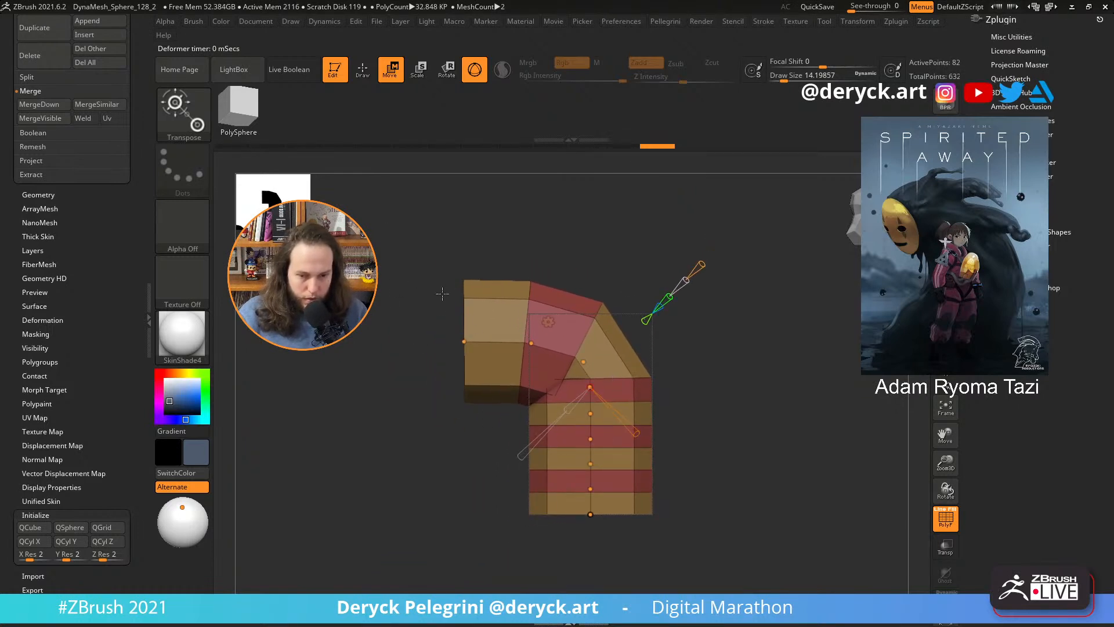
key("q")
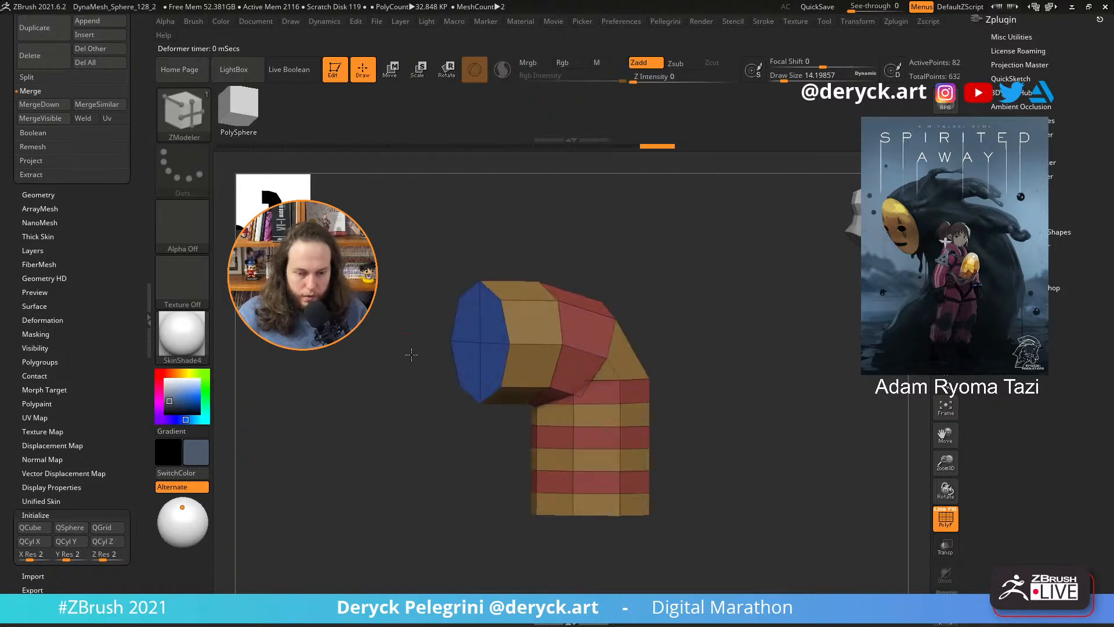
left_click_drag(411, 354, 389, 370, "alt")
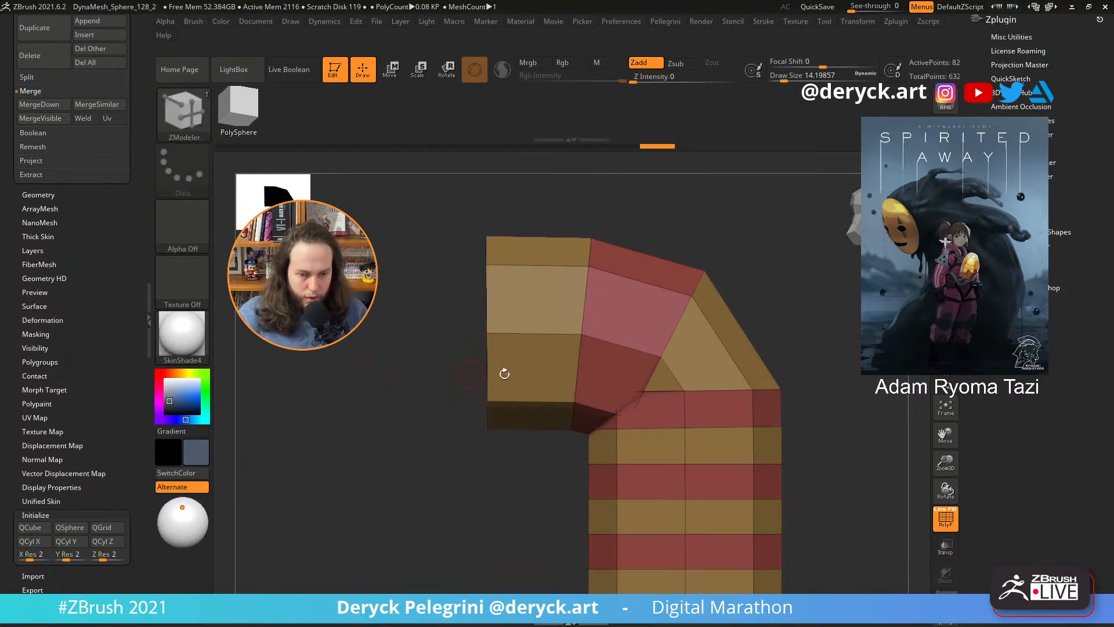
key("w")
left_click_drag(586, 333, 539, 331)
left_click_drag(668, 360, 602, 336)
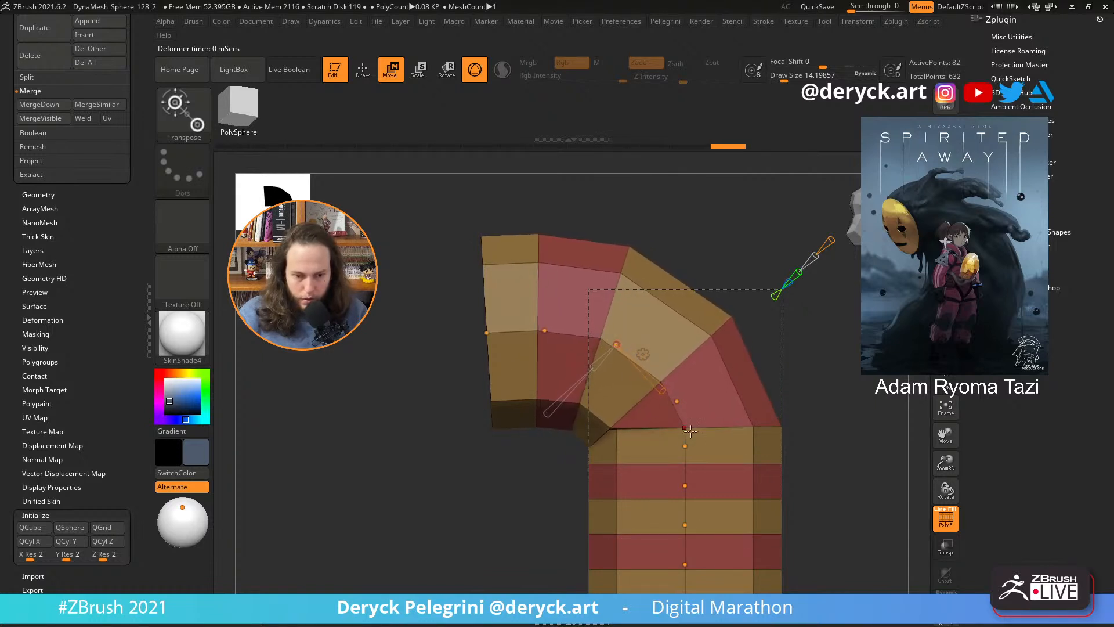
- Fine-tune the point below the elbow and align the end point so the tube's open end stands vertical
left_click_drag(836, 401, 750, 364, "alt")
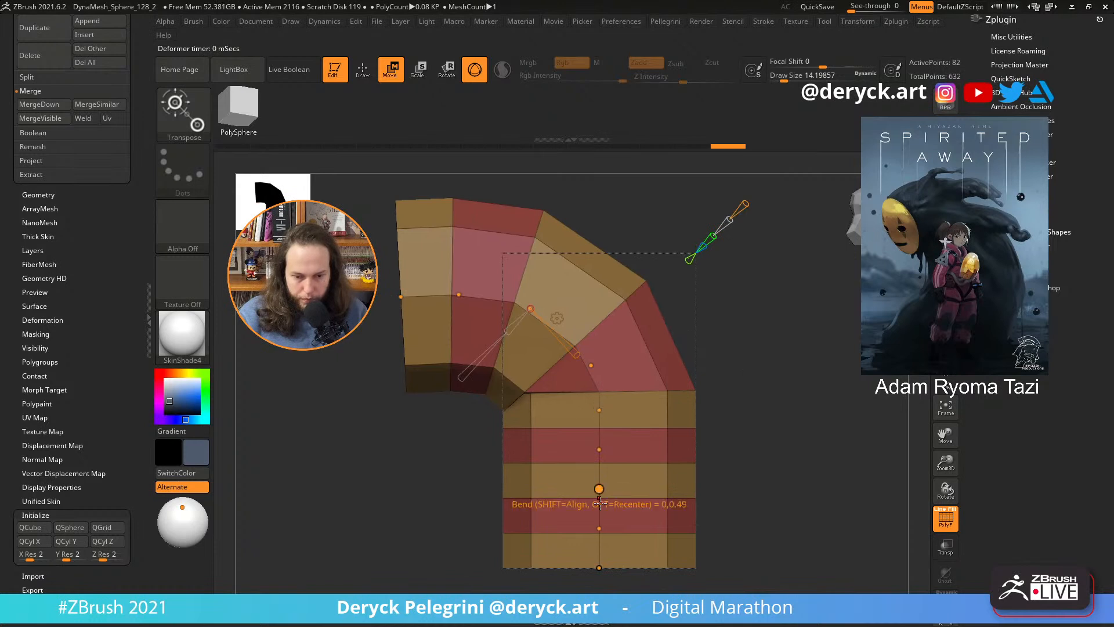
left_click_drag(761, 490, 694, 472, "alt")
left_click_drag(578, 377, 579, 376)
left_click_drag(368, 339, 418, 375, "alt")
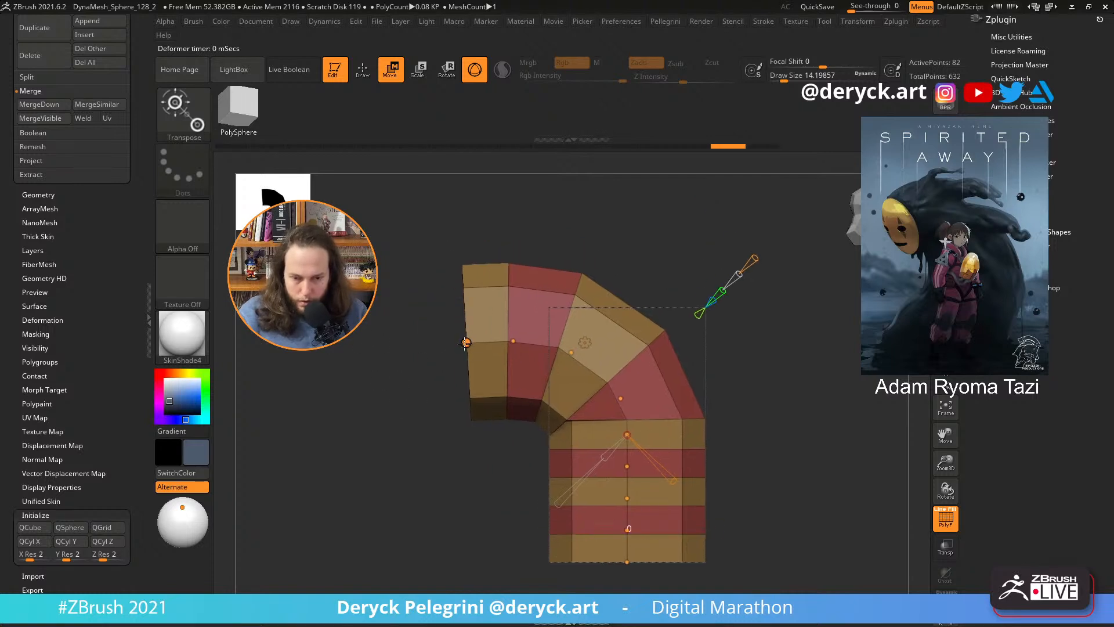
left_click_drag(465, 342, 463, 339)
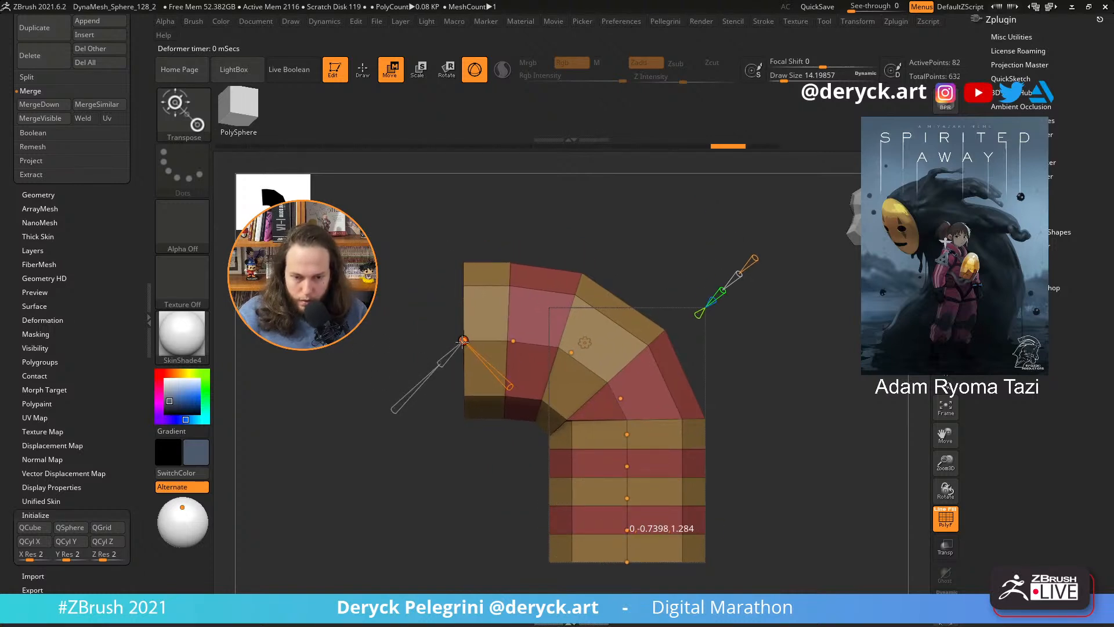
left_click_drag(388, 316, 463, 334, "alt")
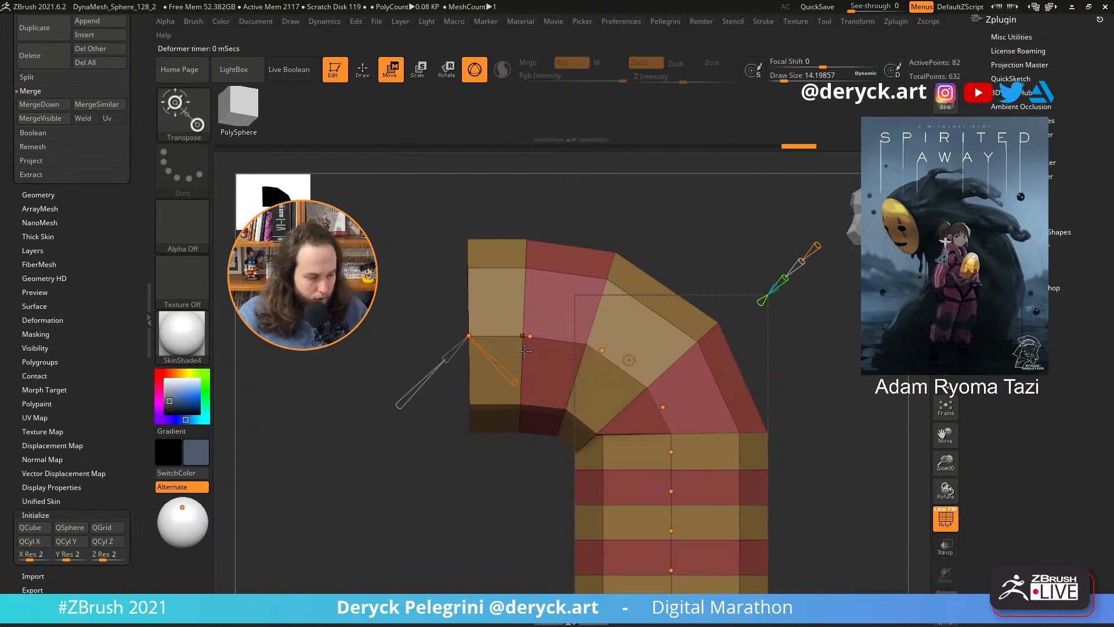
- Set ZModeler's edge Insert action to Single EdgeLoop and add one loop across the band at the tube's open end
key("q")
key("e")
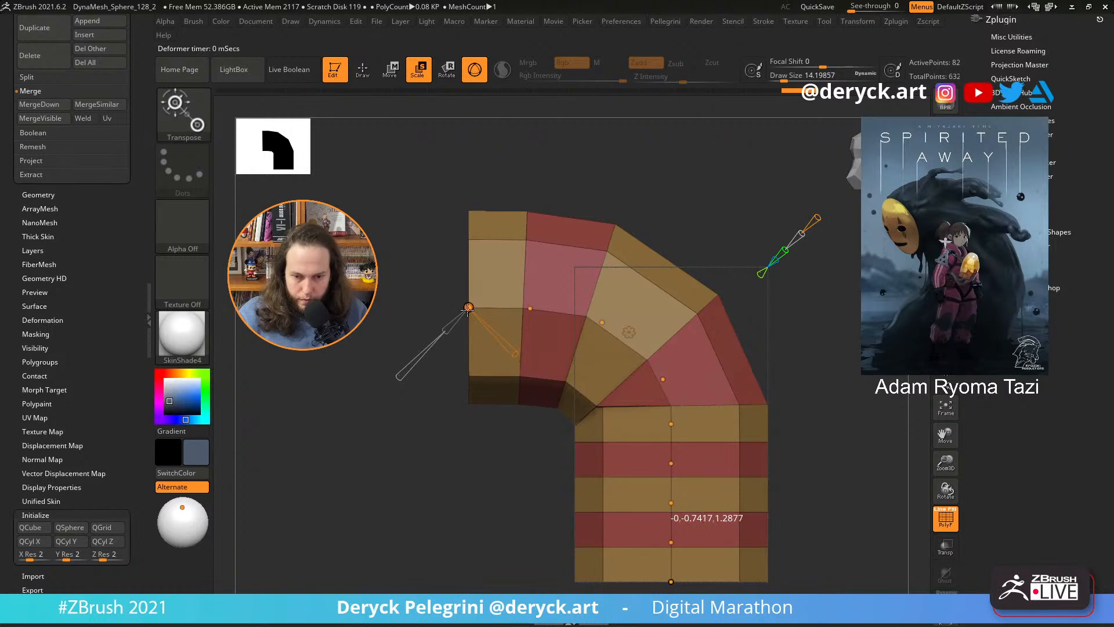
key("q")
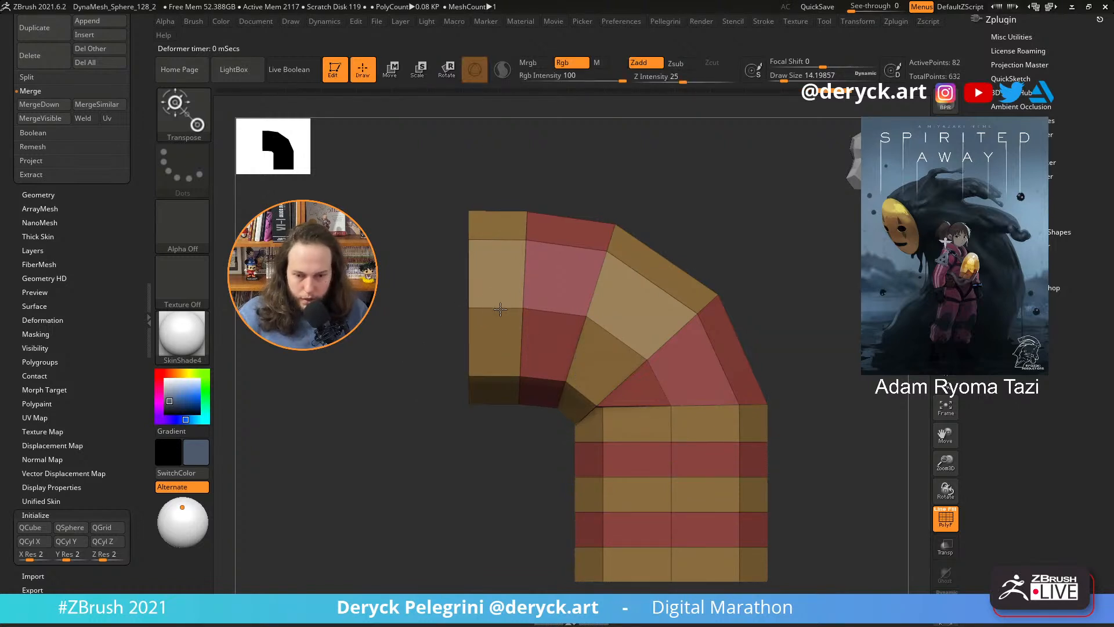
left_click(498, 333)
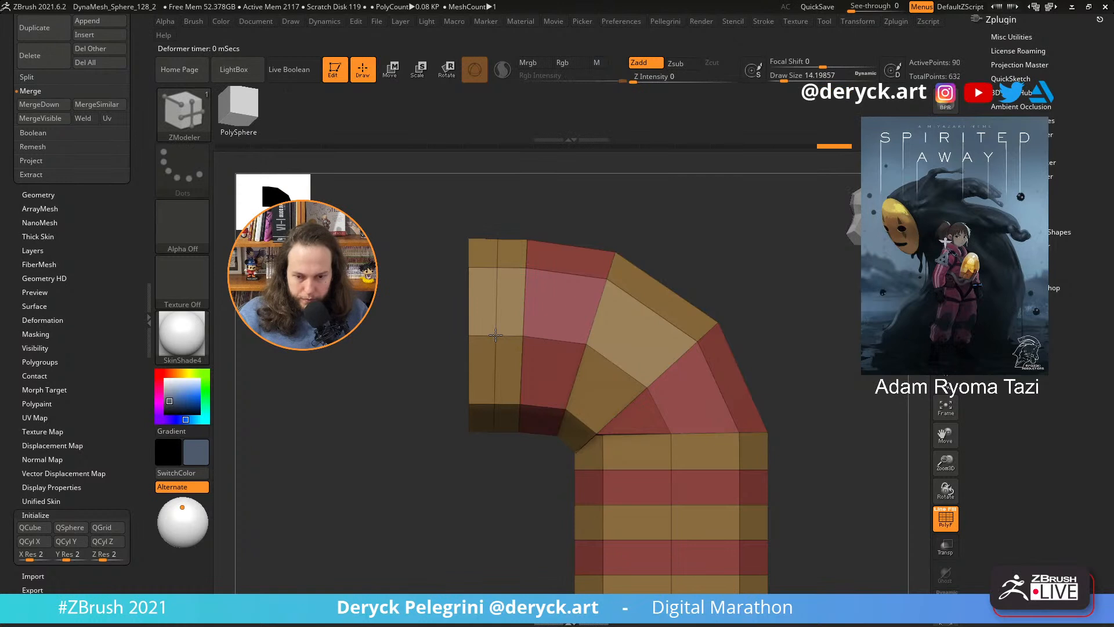
key("space")
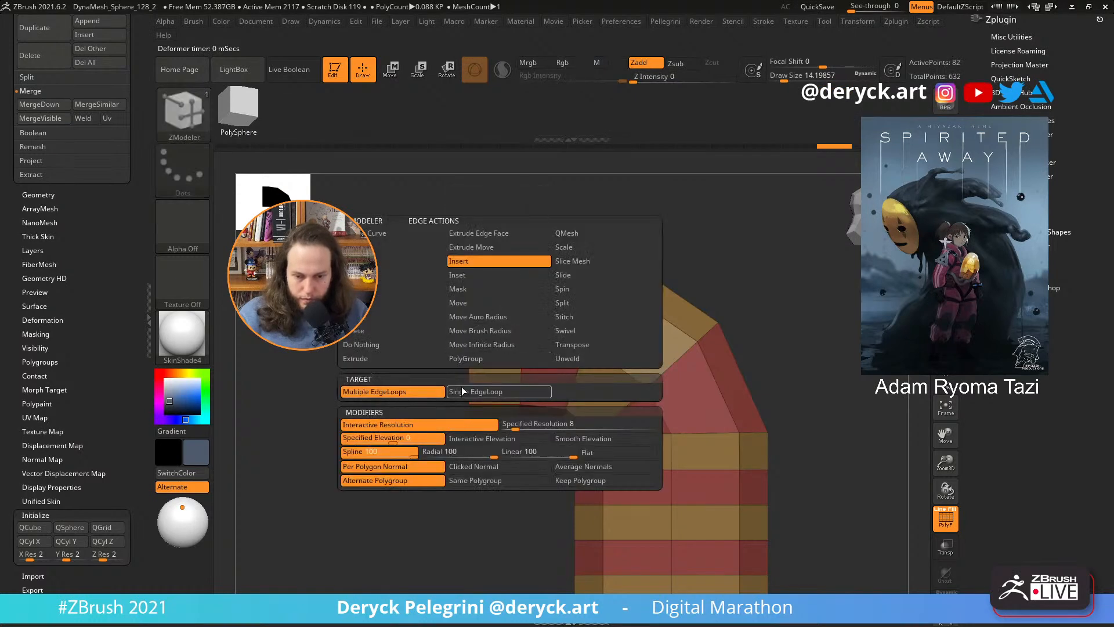
left_click(463, 391)
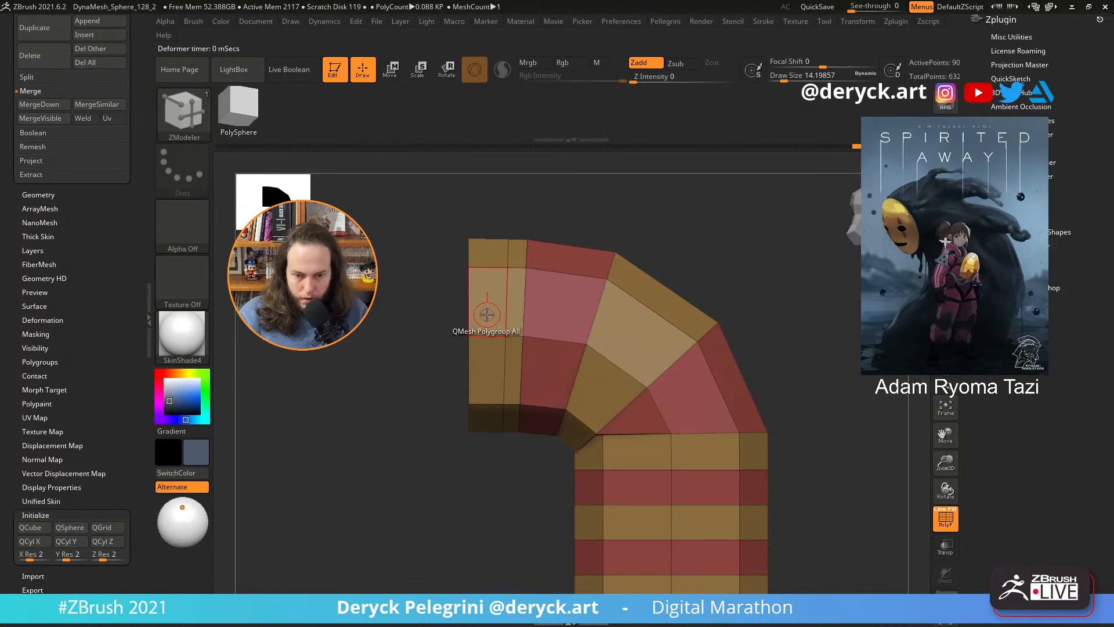
- Set the polygon action to PolyGroup with the Polyloop target and assign the outermost end band its own polygroup
key("space")
left_click(453, 236)
left_click(492, 317)
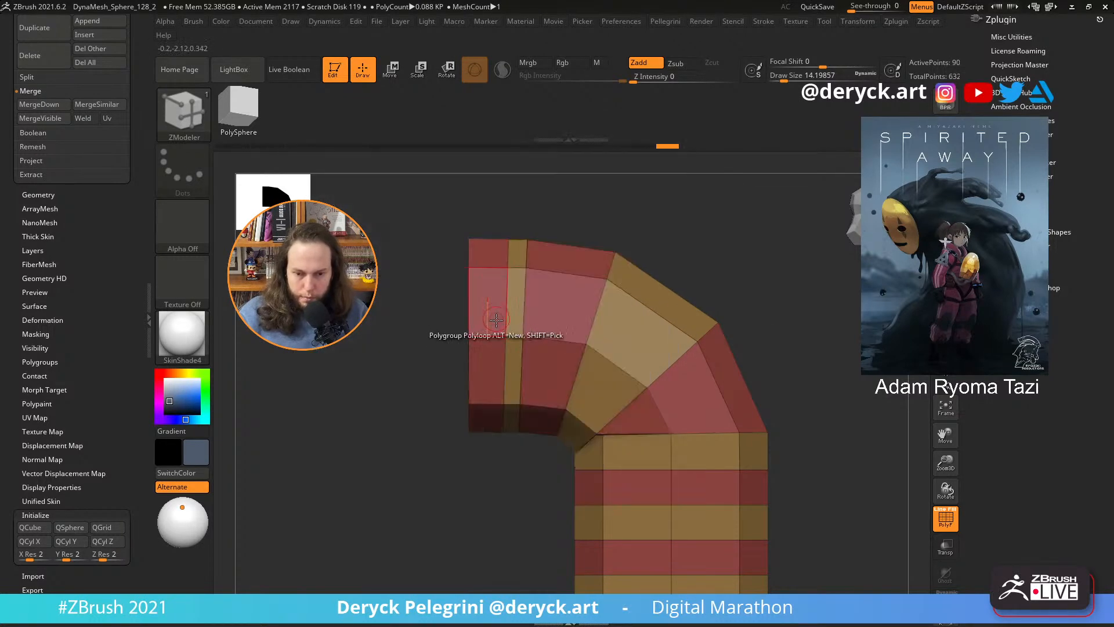
- Undo the end-band loop and regrouping, and shift the bend point beside the open end inward to widen the end band
mouse_move(403, 311)
left_mouse_down()
mouse_move(486, 350)
mouse_move(423, 327)
left_mouse_up()
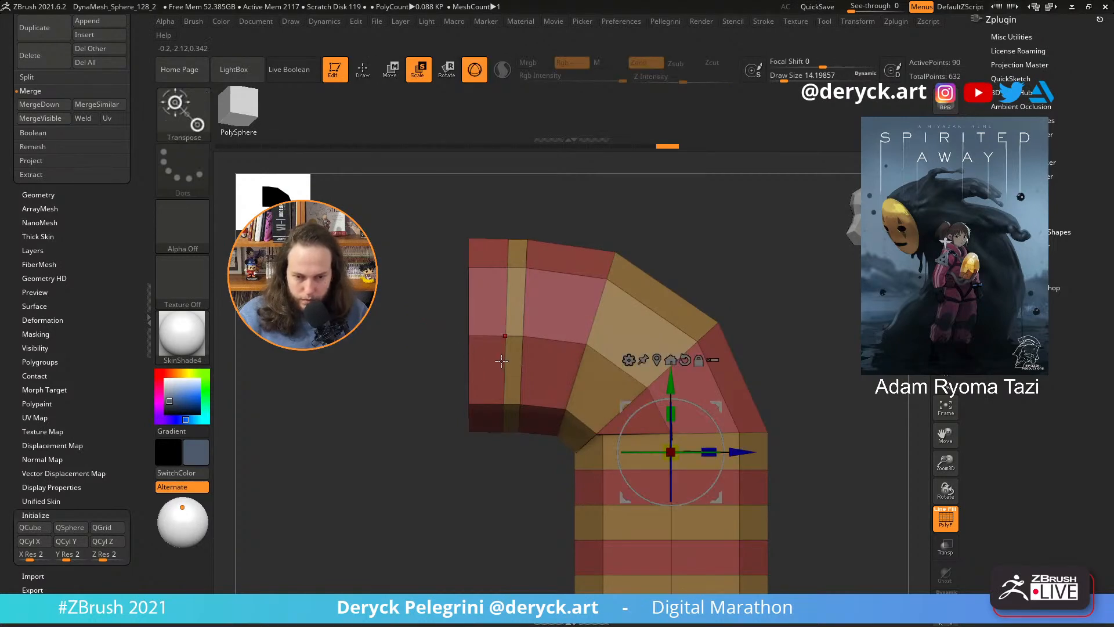
key("w")
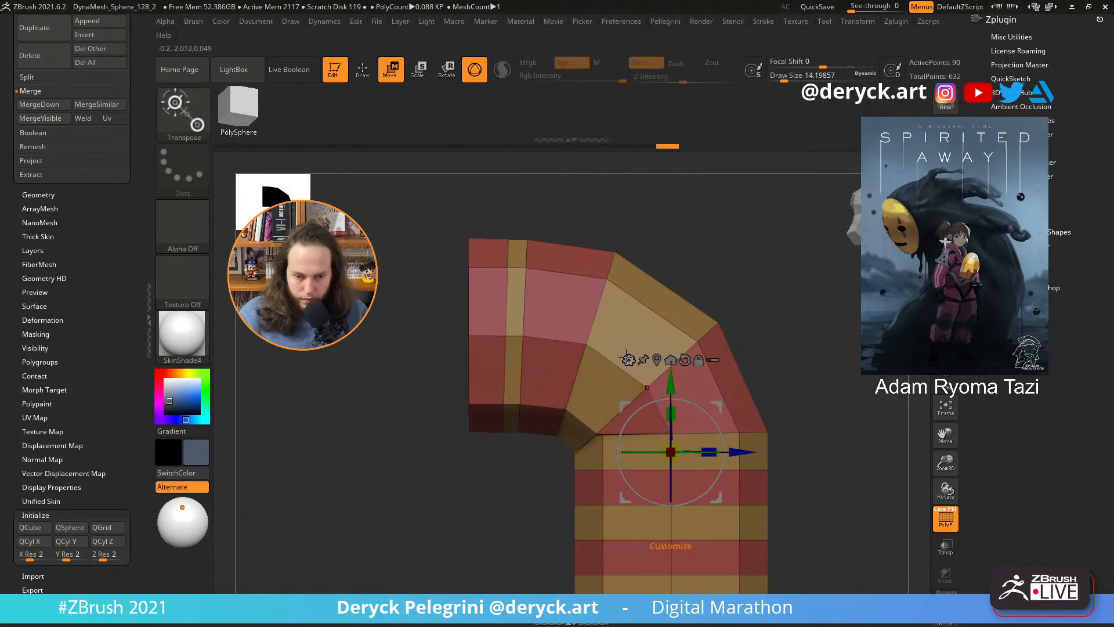
key("y")
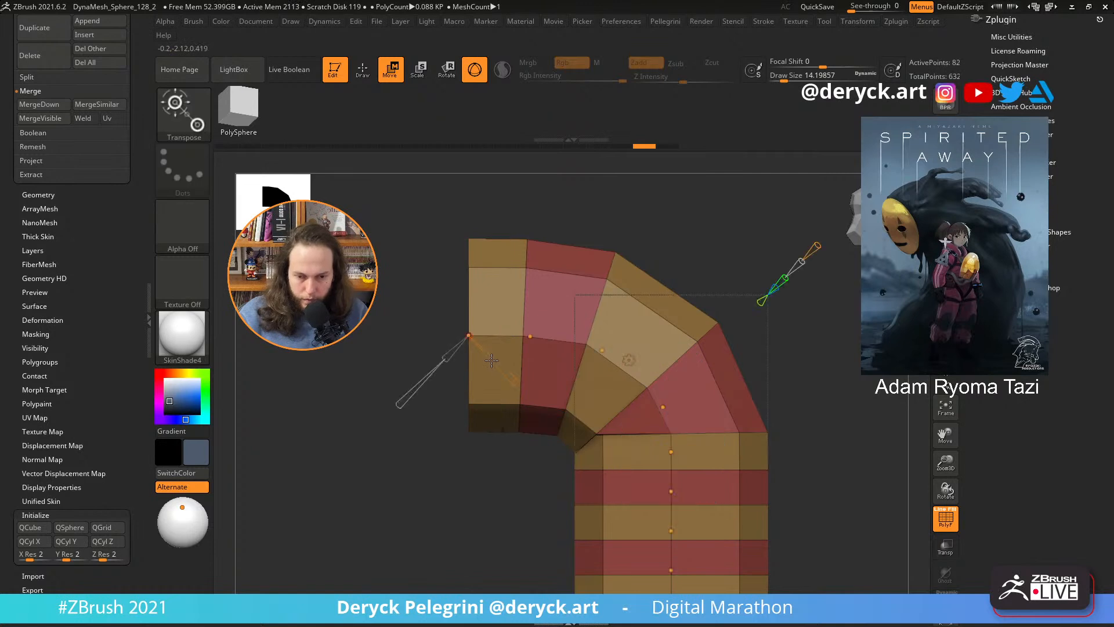
left_click_drag(467, 335, 467, 335)
left_click_drag(534, 339, 546, 338)
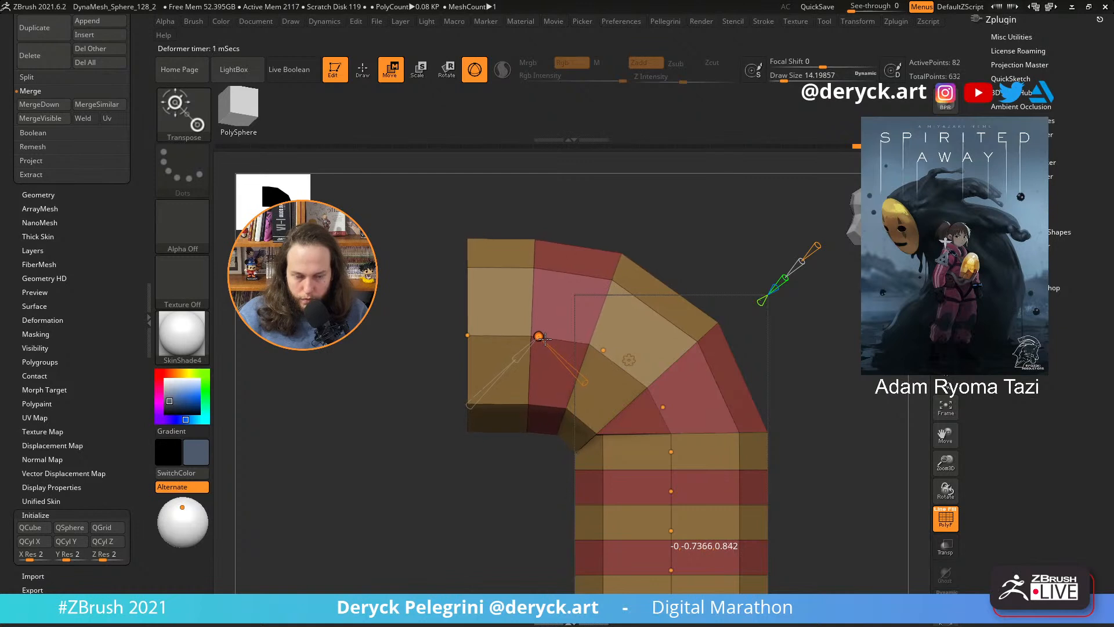
- Insert a single edge loop toward the inner side of the widened end band and regroup the outermost polyloop
key("q")
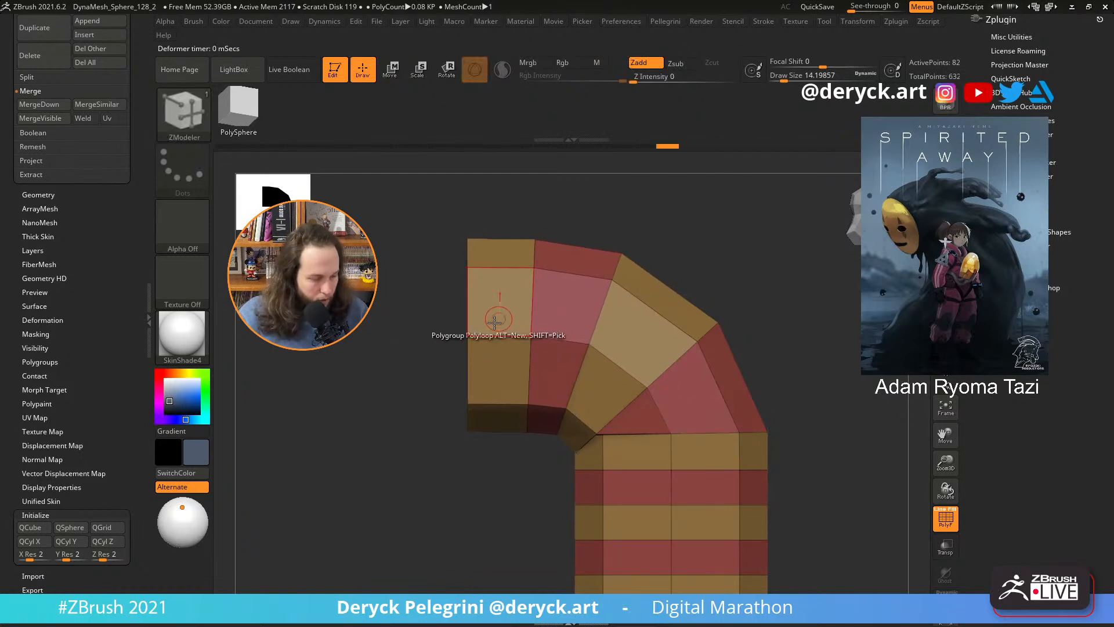
left_click(510, 334)
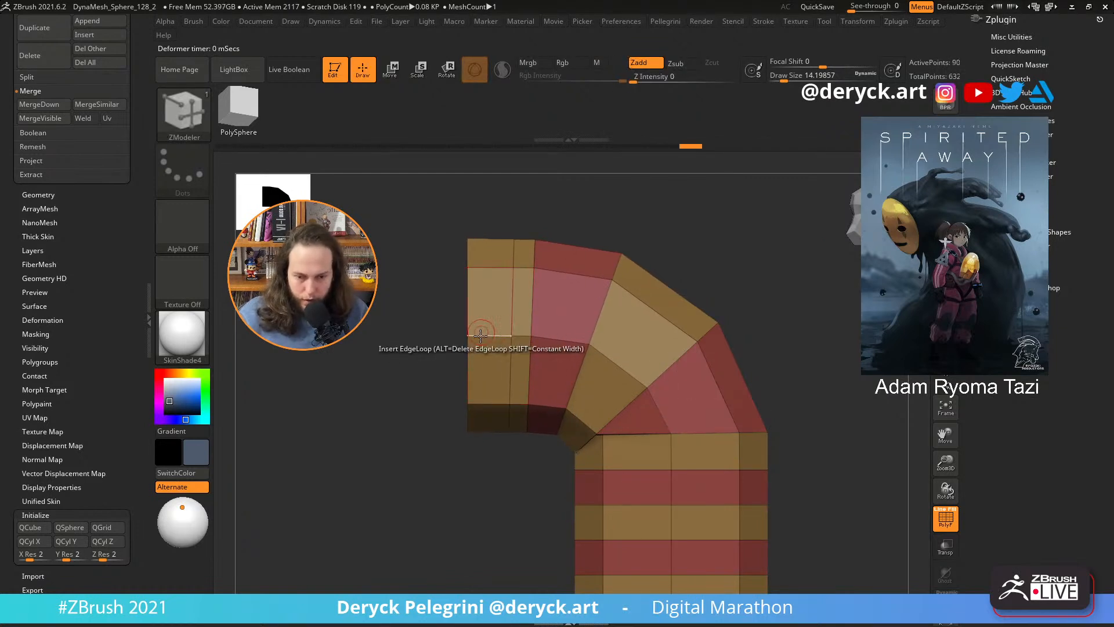
left_click(489, 309)
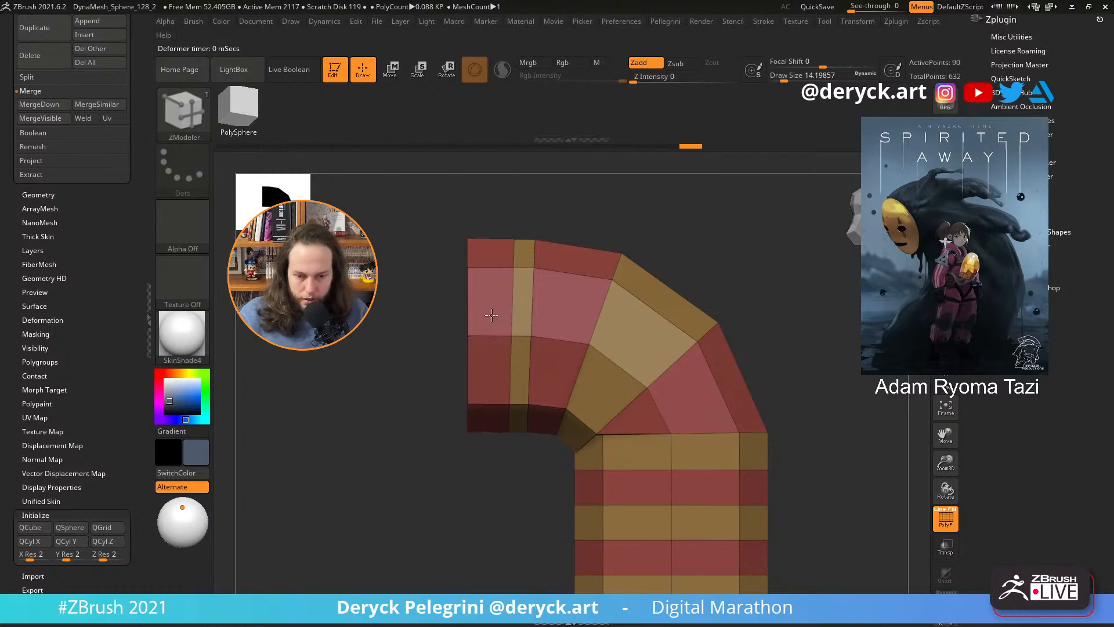
- Switch the polygon action to QMesh with the Polyloop target and extrude the outermost end band outward into a raised flange
left_click_drag(418, 297, 486, 308)
key("space")
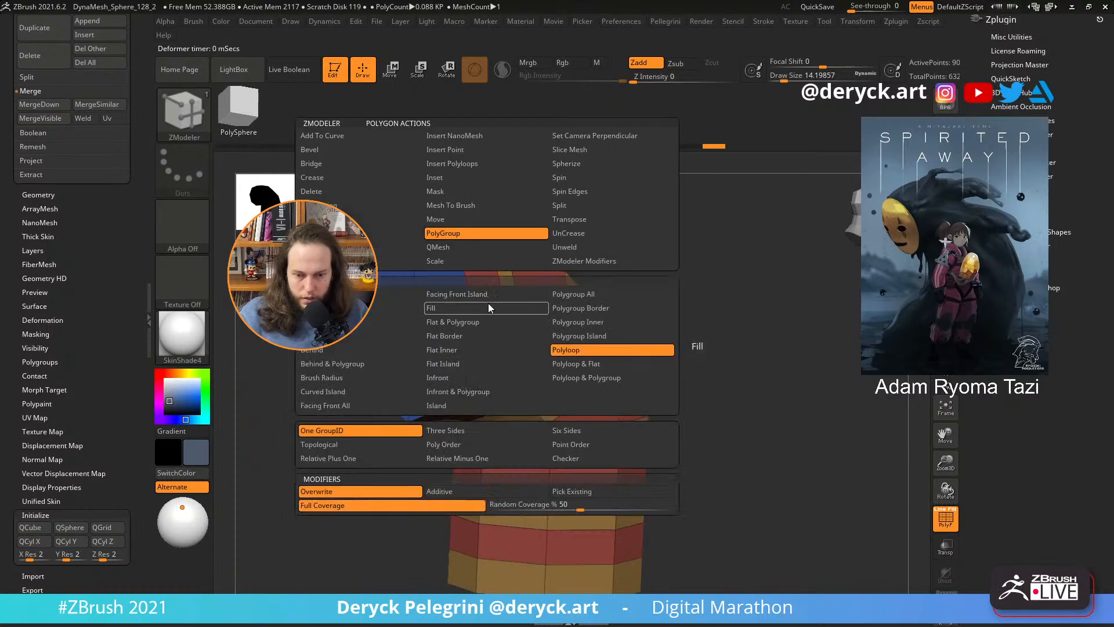
left_click(457, 248)
left_click(482, 325)
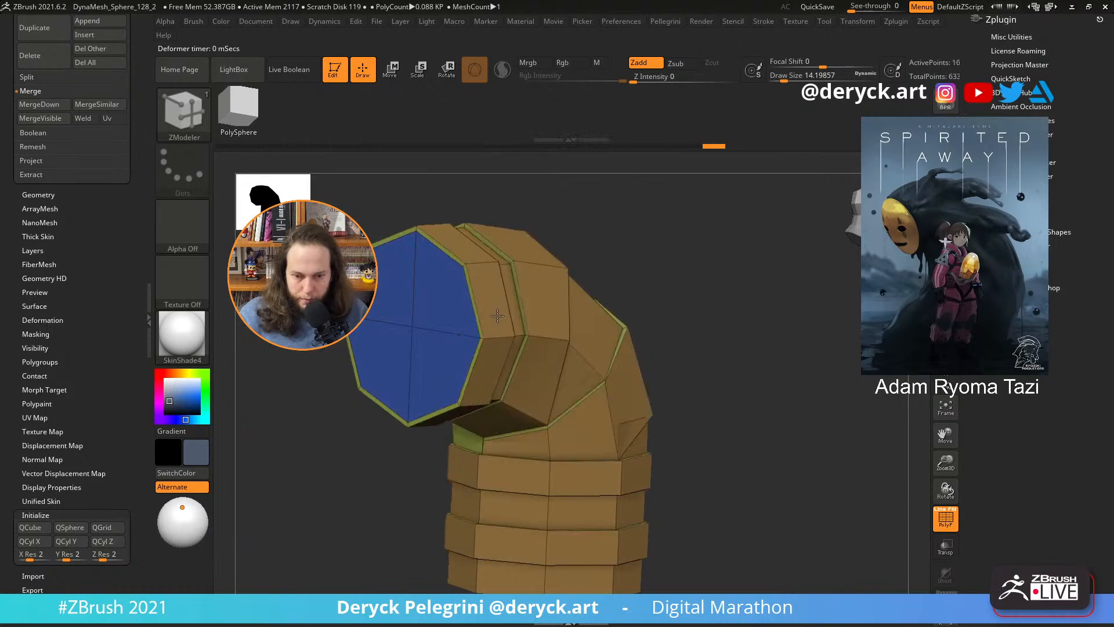
key("space")
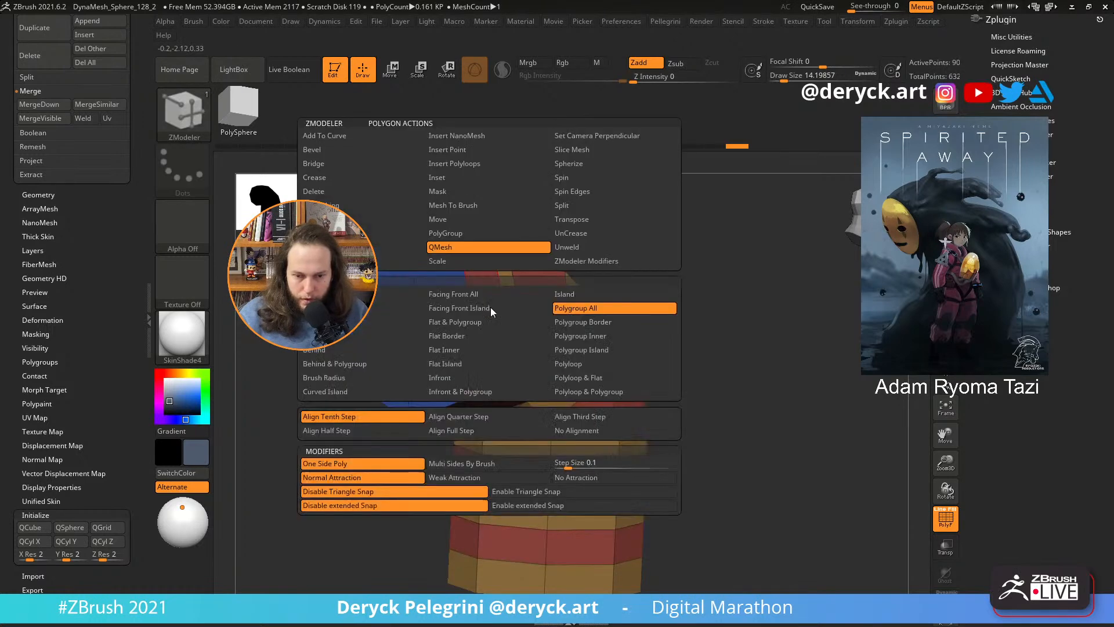
left_click(587, 322)
left_click(584, 357)
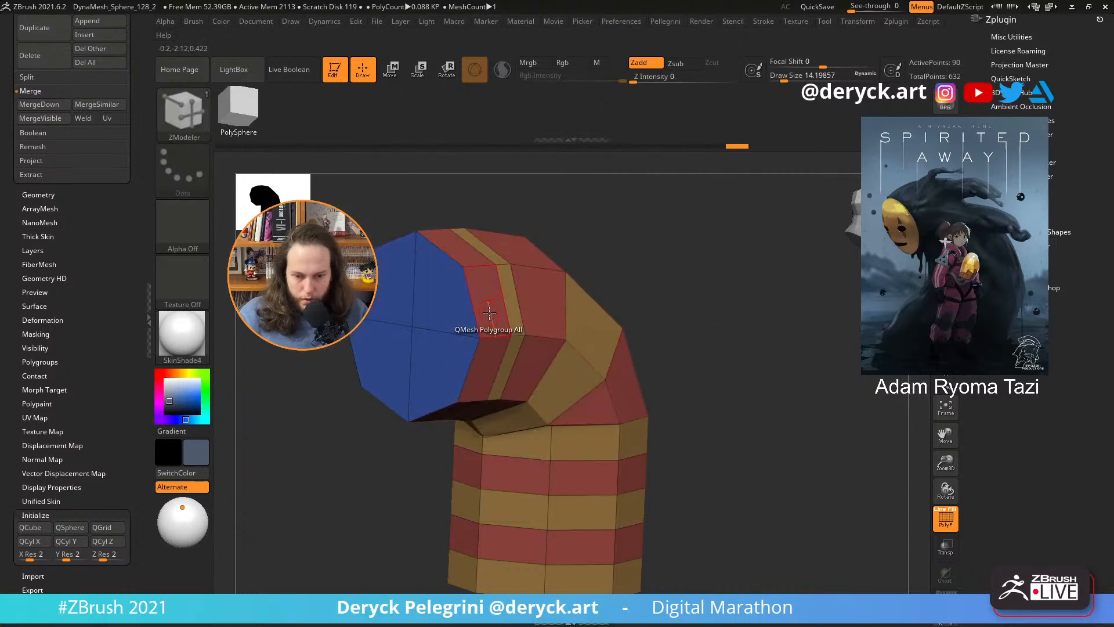
key("space")
left_click(575, 364)
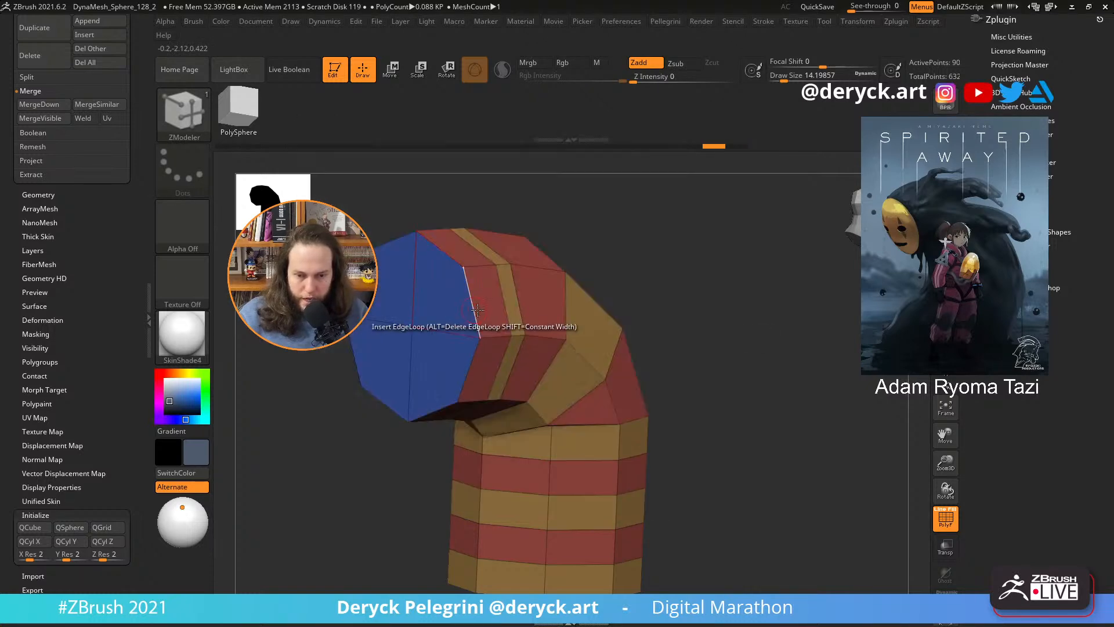
left_click_drag(490, 313, 530, 326)
- Insert a loop around the middle of the flange and scale it outward with EdgeLoop Complete to form a pointed rim
left_click_drag(699, 319, 632, 320, "shift")
left_click_drag(423, 329, 502, 342, "alt")
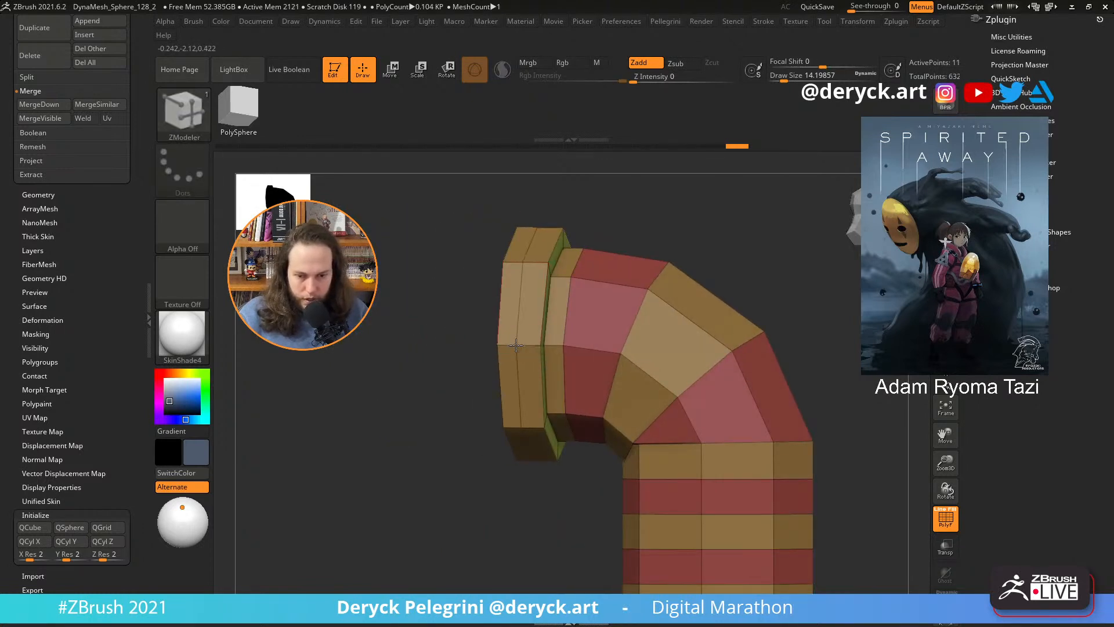
key("space")
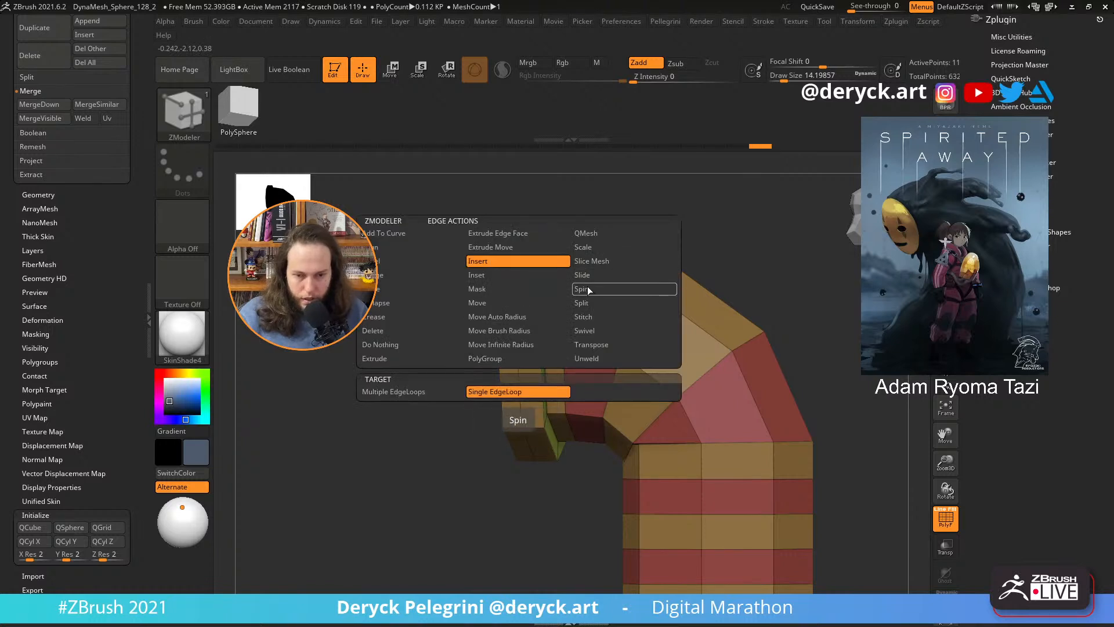
left_click(590, 248)
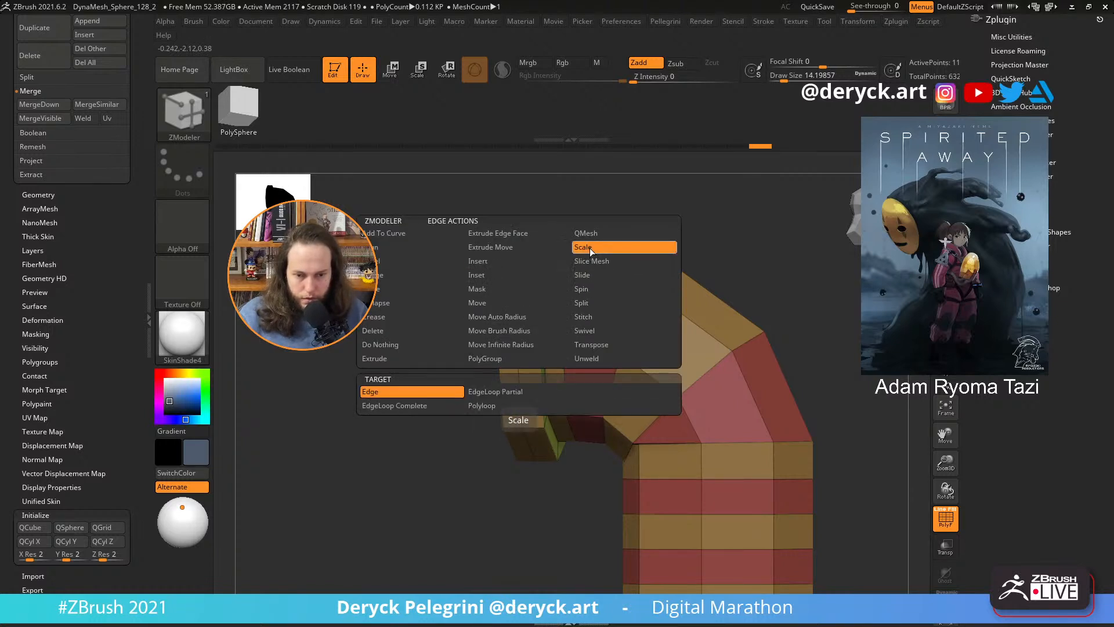
key("space")
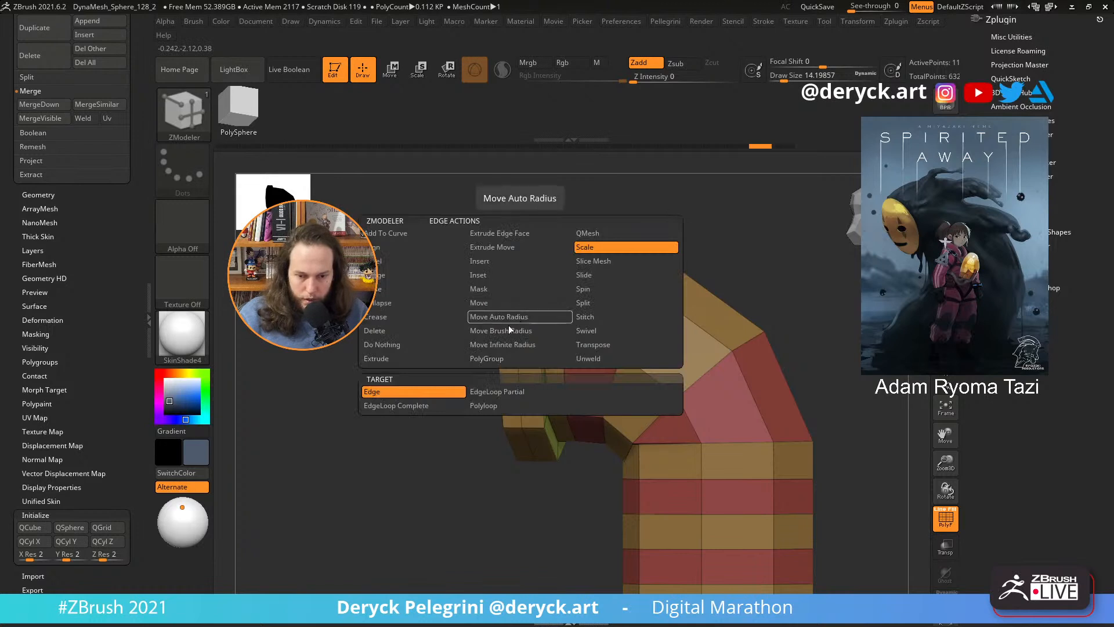
left_click(418, 406)
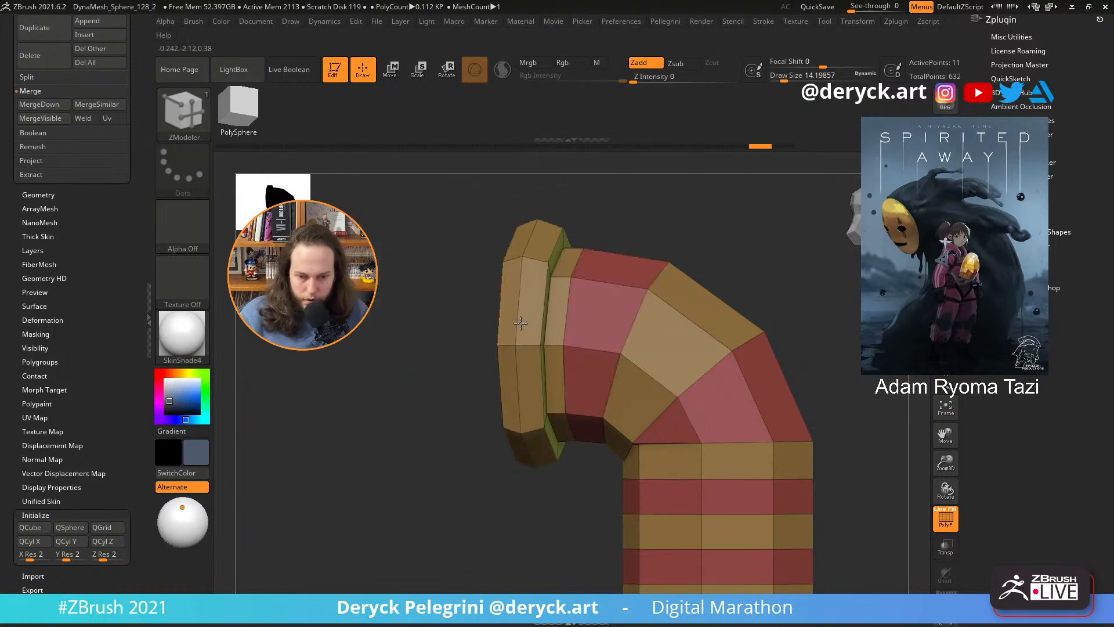
left_click_drag(486, 325, 435, 337)
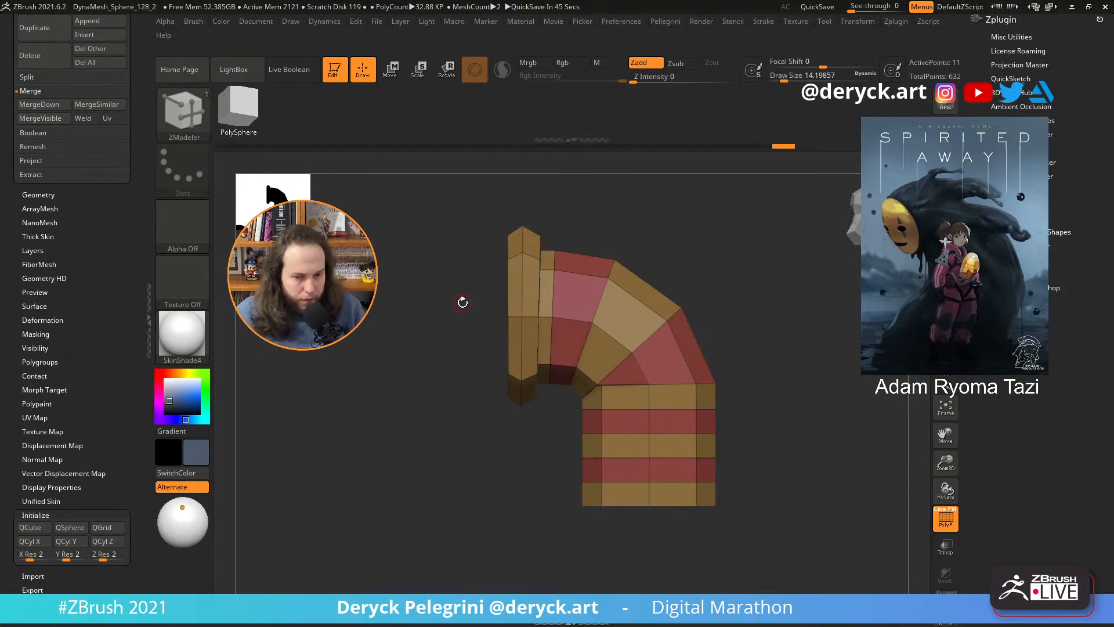
- Switch the edge action back to Insert, try single loops across the elbow segments, and undo them
left_click_drag(743, 355, 691, 349)
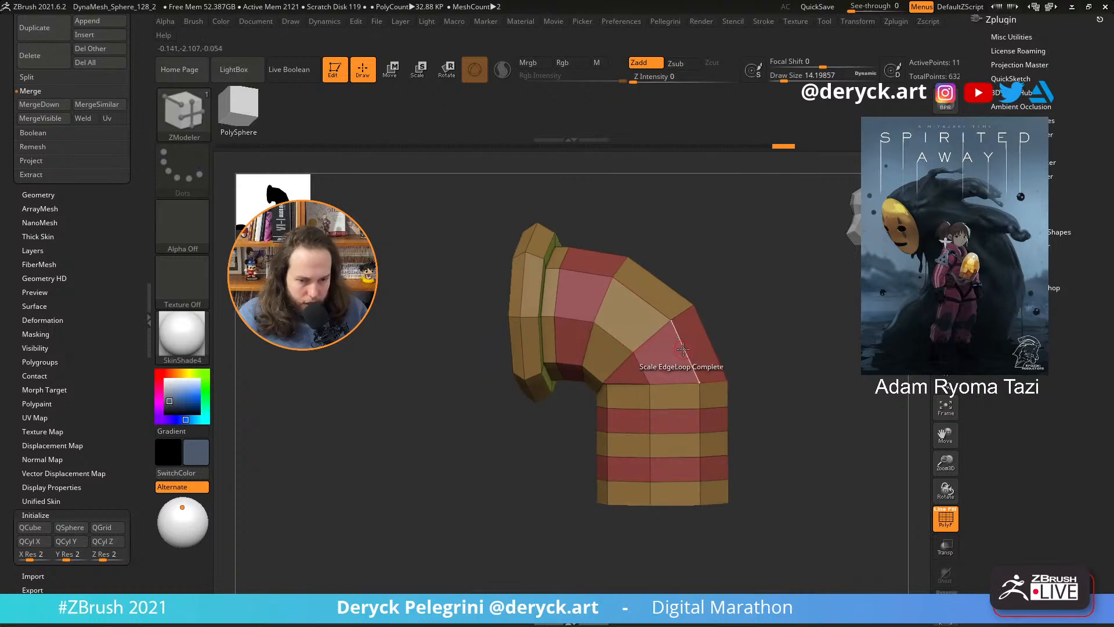
key("space")
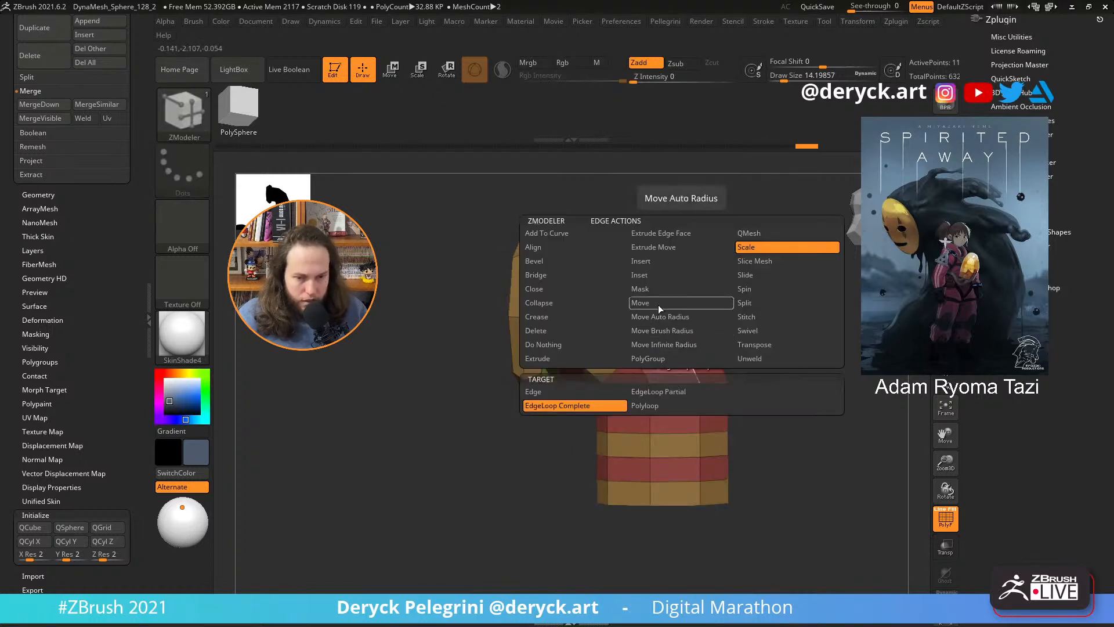
left_click(650, 262)
left_click(683, 351)
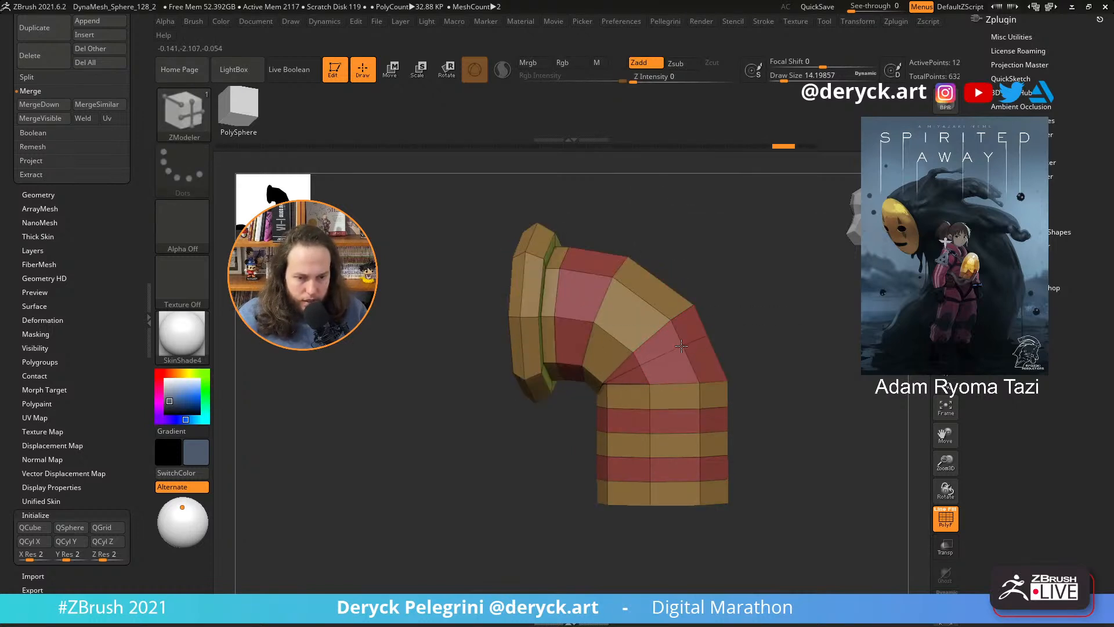
key("ctrl")
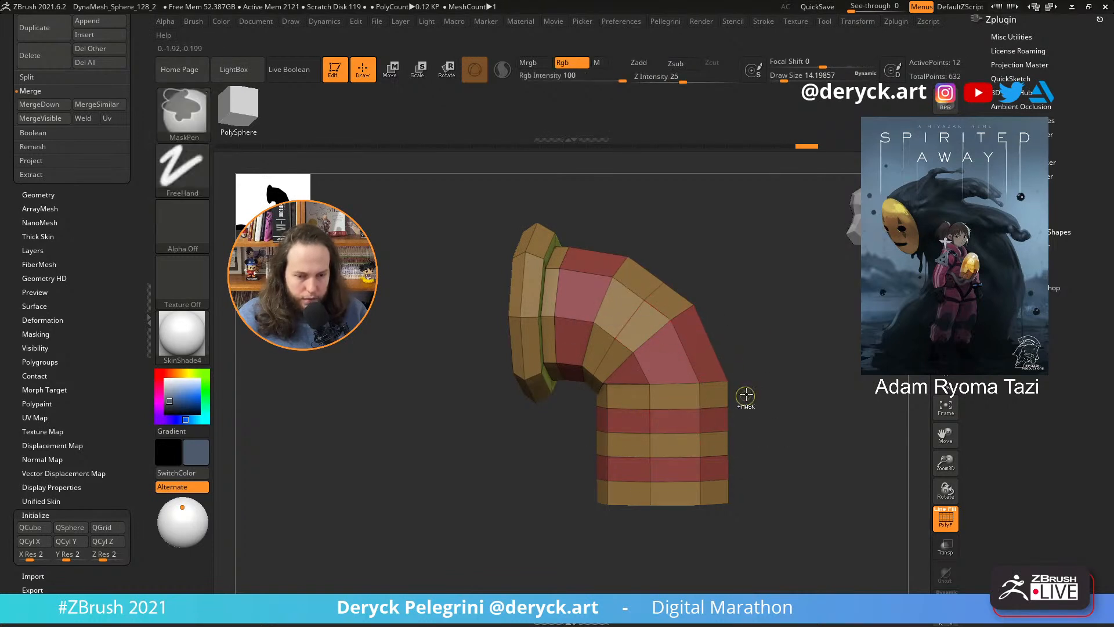
key("ctrl+z")
- Delete the edge loop where the elbow meets the tube's straight section
mouse_move(808, 365)
left_mouse_down()
mouse_move(770, 365)
mouse_move(788, 365)
left_mouse_up()
mouse_move(451, 325)
left_mouse_down()
mouse_move(449, 338)
mouse_move(438, 328)
left_mouse_up()
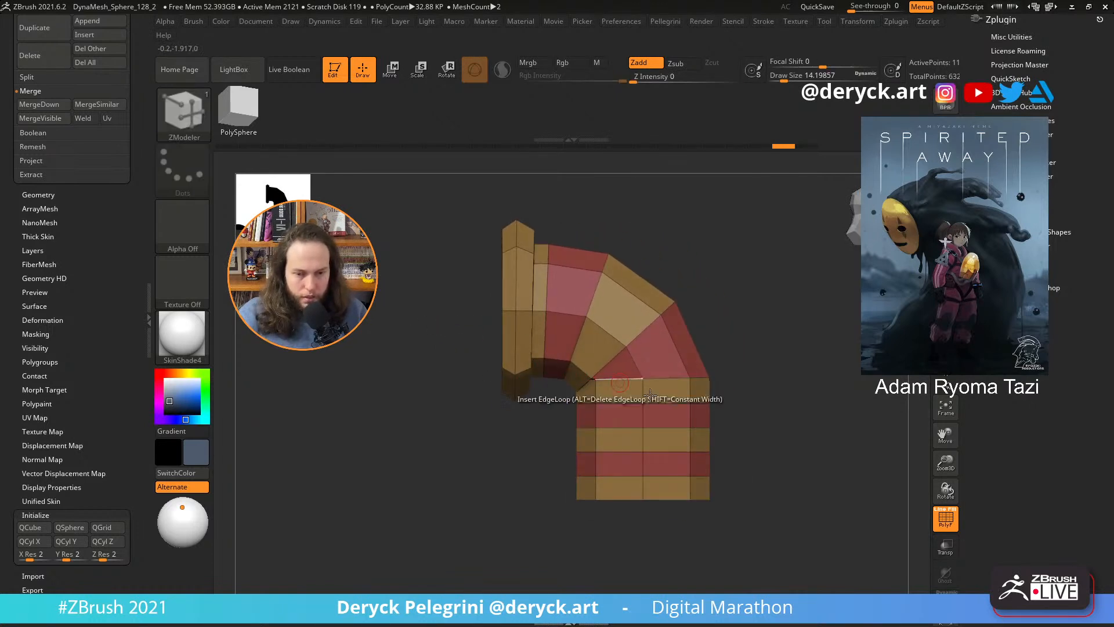
left_click(625, 377)
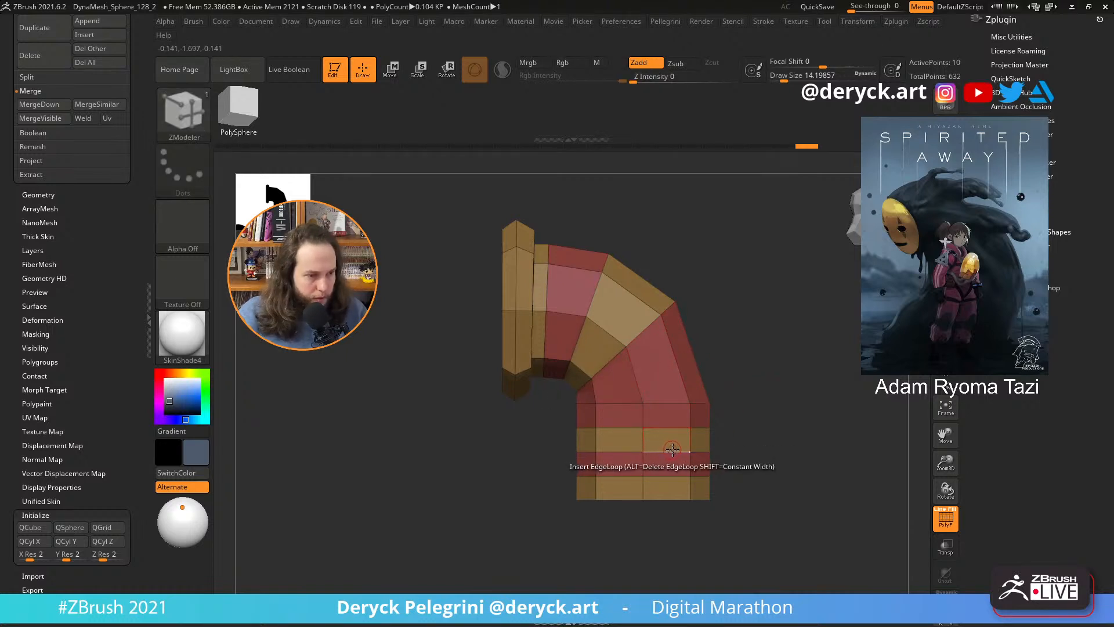
- Keep the edge action on Insert and set its target to Multiple EdgeLoops
left_click_drag(749, 520, 686, 498)
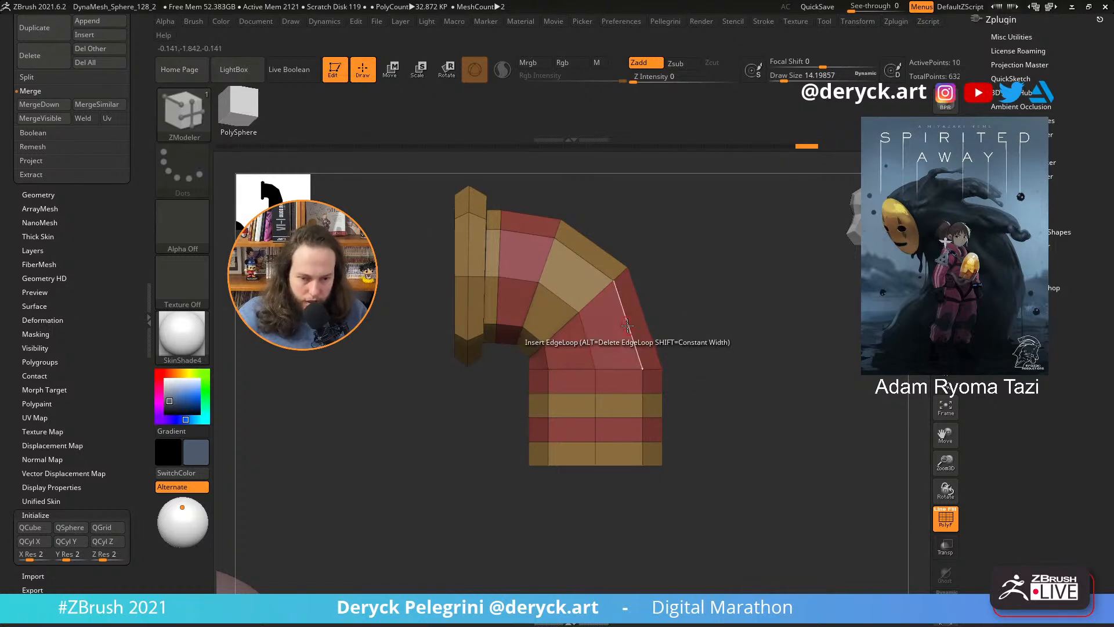
key("space")
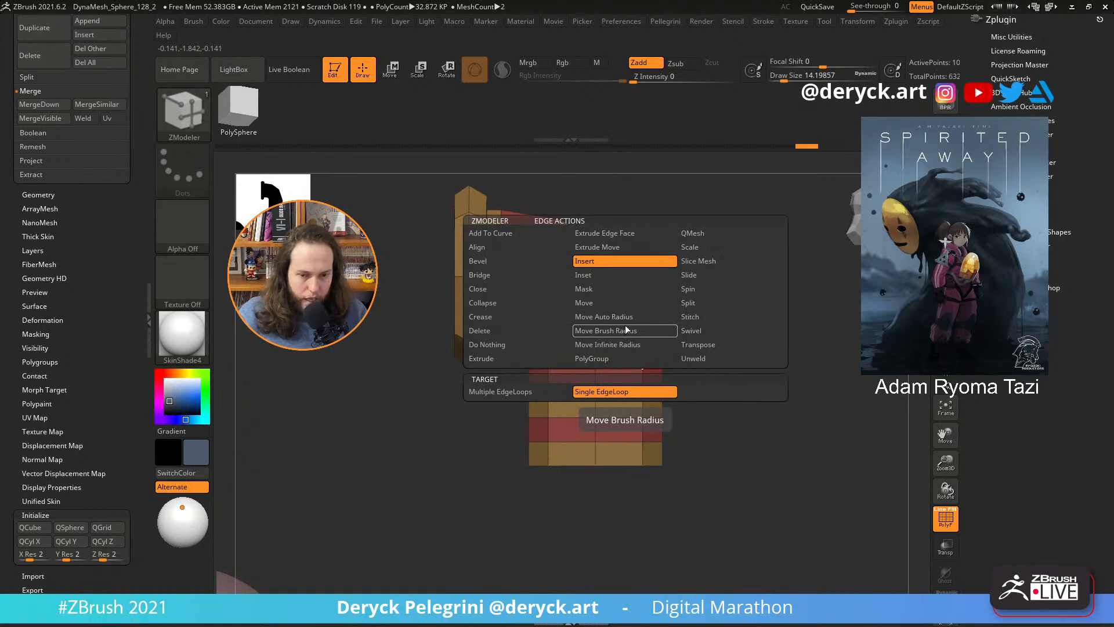
left_click(690, 232)
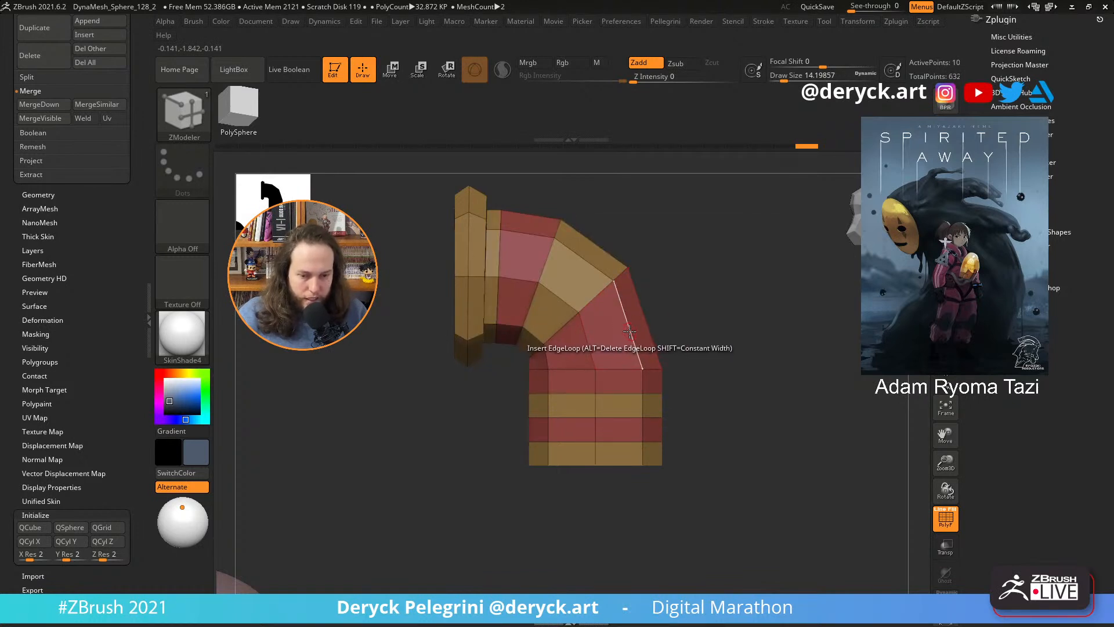
key("space")
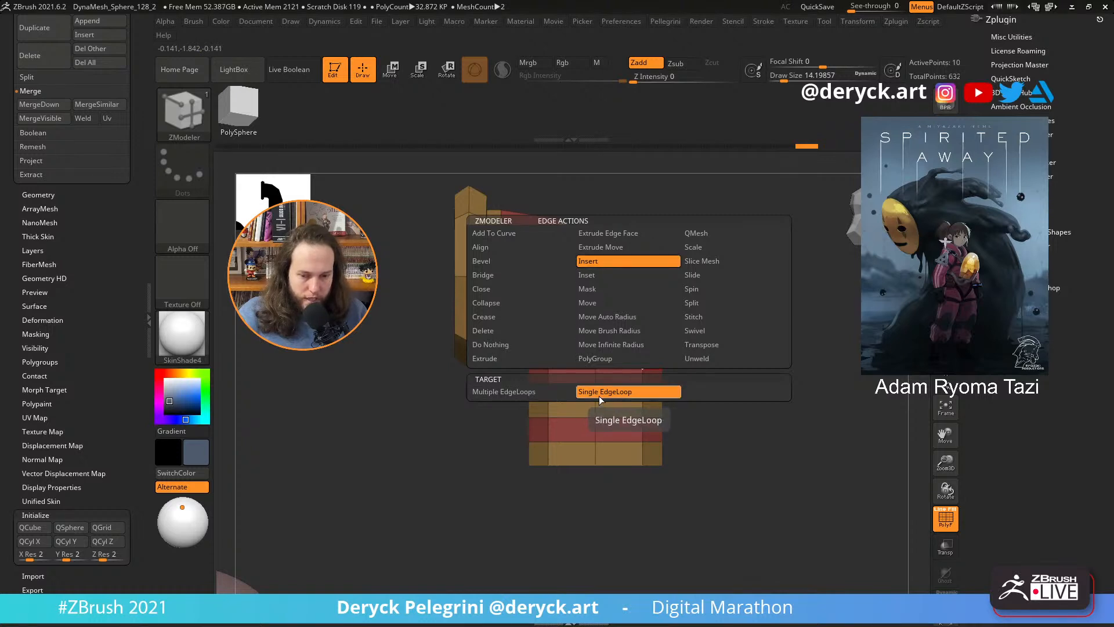
left_click(499, 393)
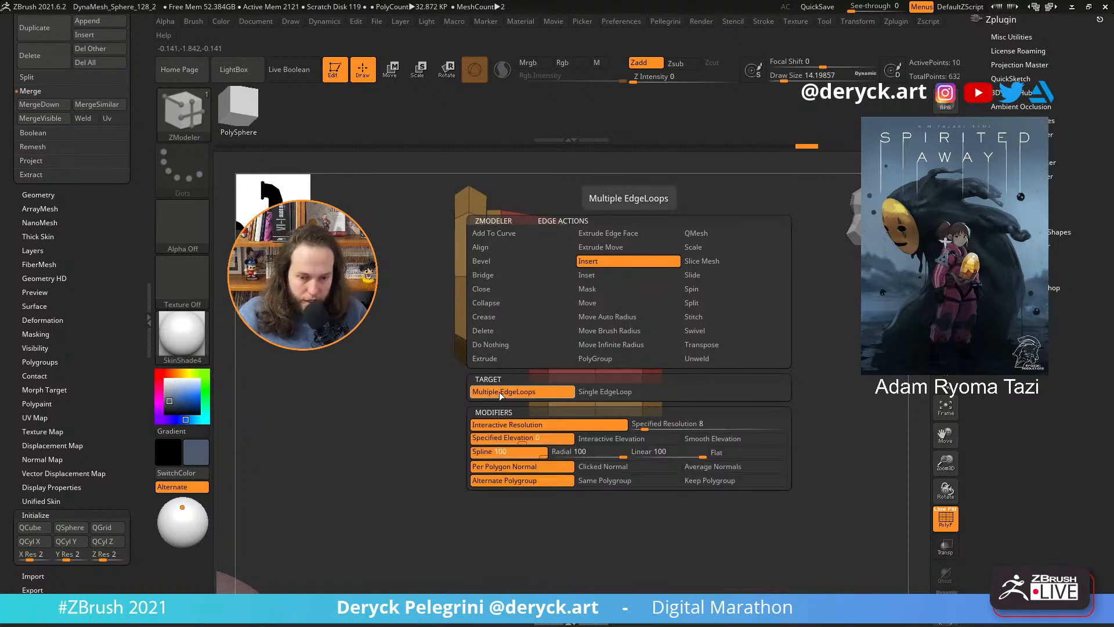
left_click(597, 392)
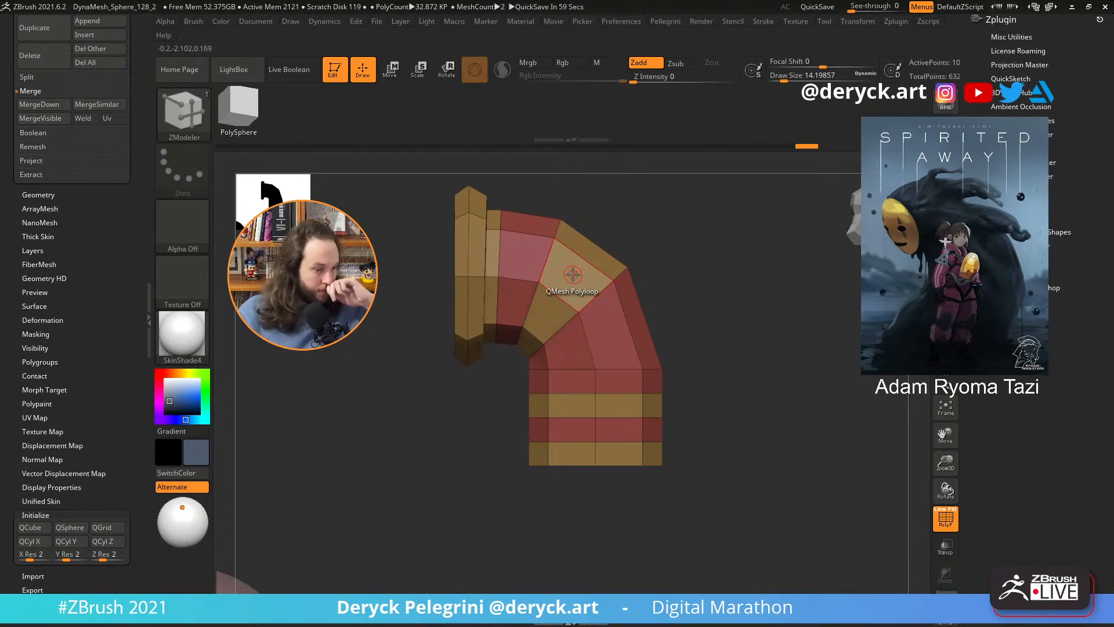
key("space")
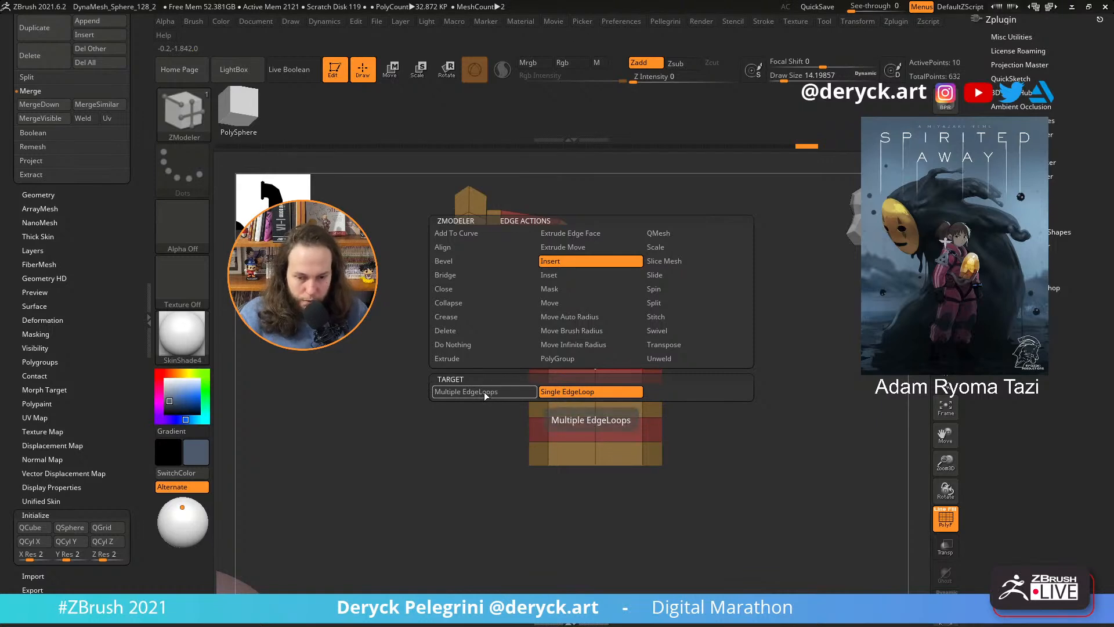
left_click(482, 393)
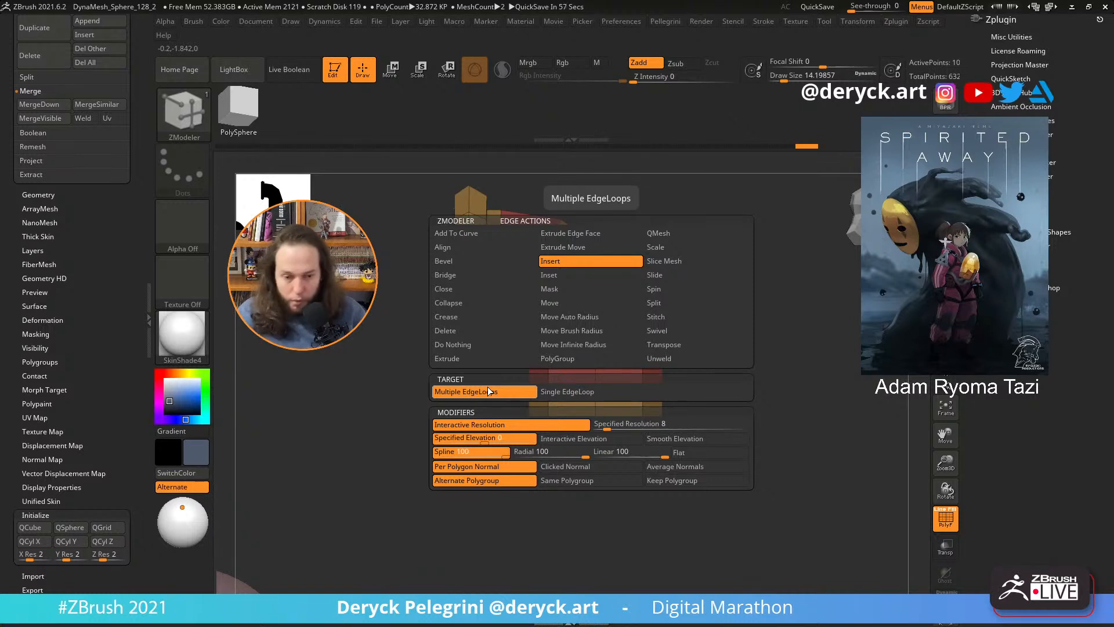
- Compare the smoothed and low-poly tube, then try an edge edit on the flange's front rim and undo it
left_click_drag(375, 360, 355, 406)
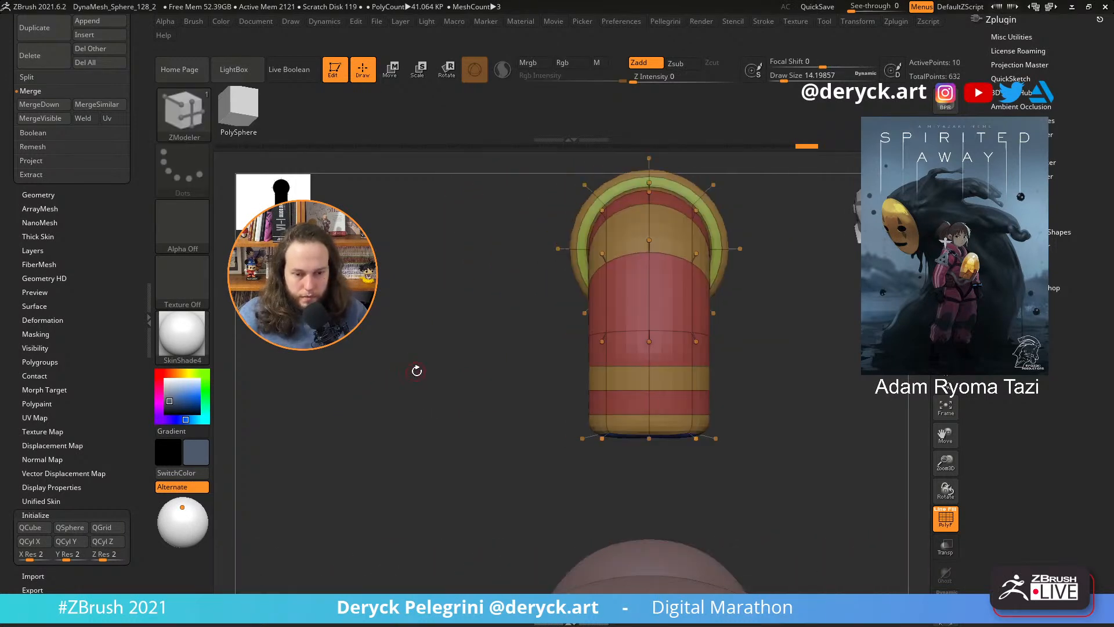
left_click_drag(416, 371, 433, 418)
key("shift+d")
left_click_drag(392, 386, 444, 442, "alt")
key("space")
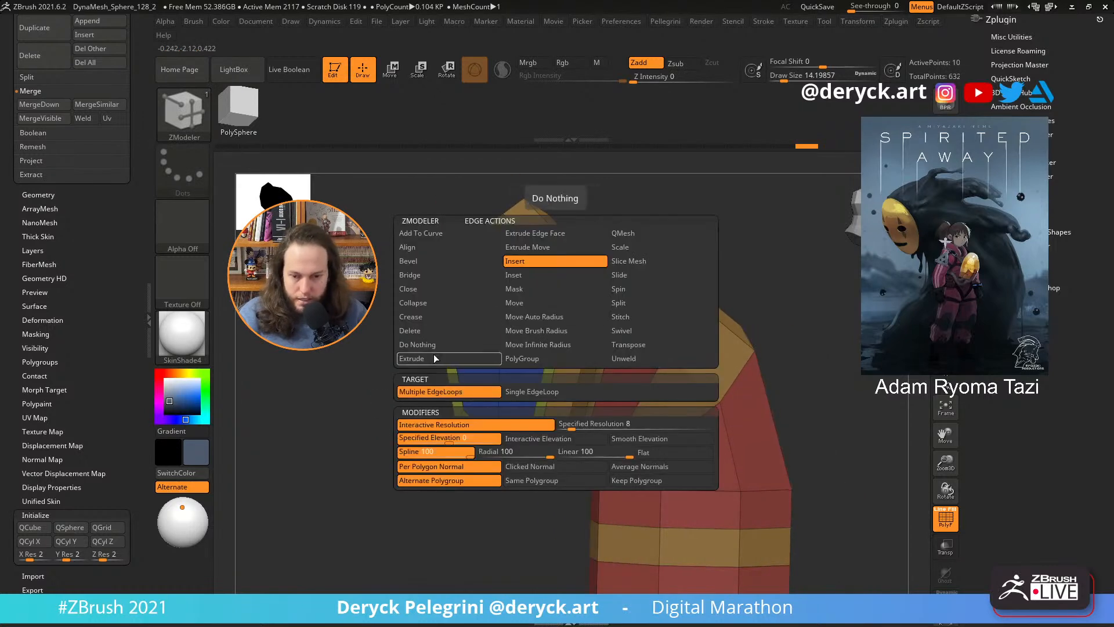
left_click(461, 405)
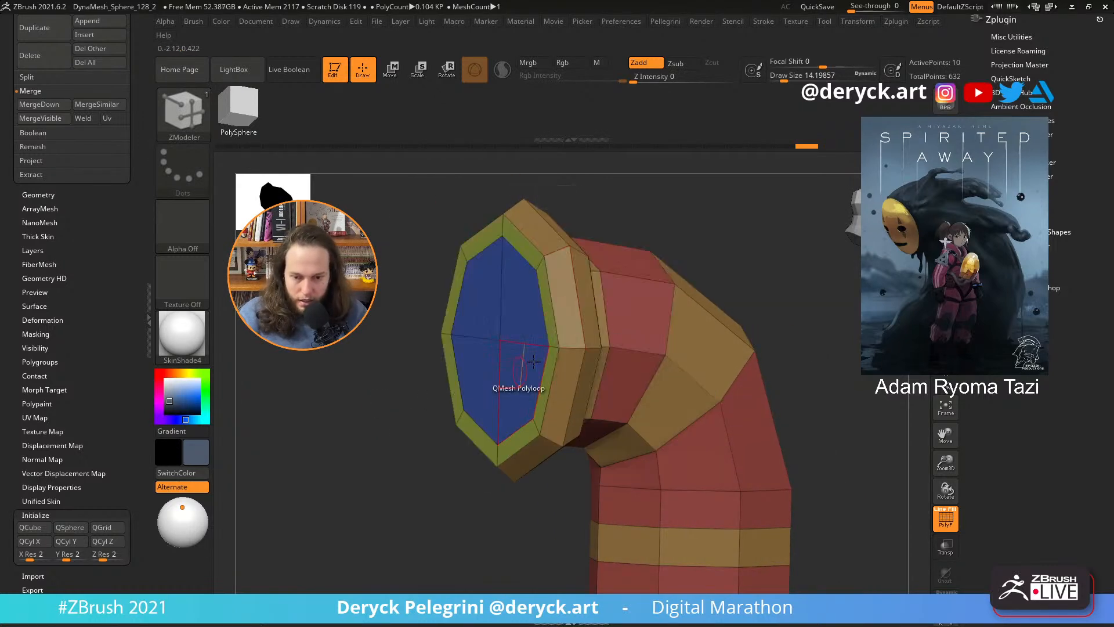
left_click(557, 323)
key("ctrl+z")
key("ctrl+z")
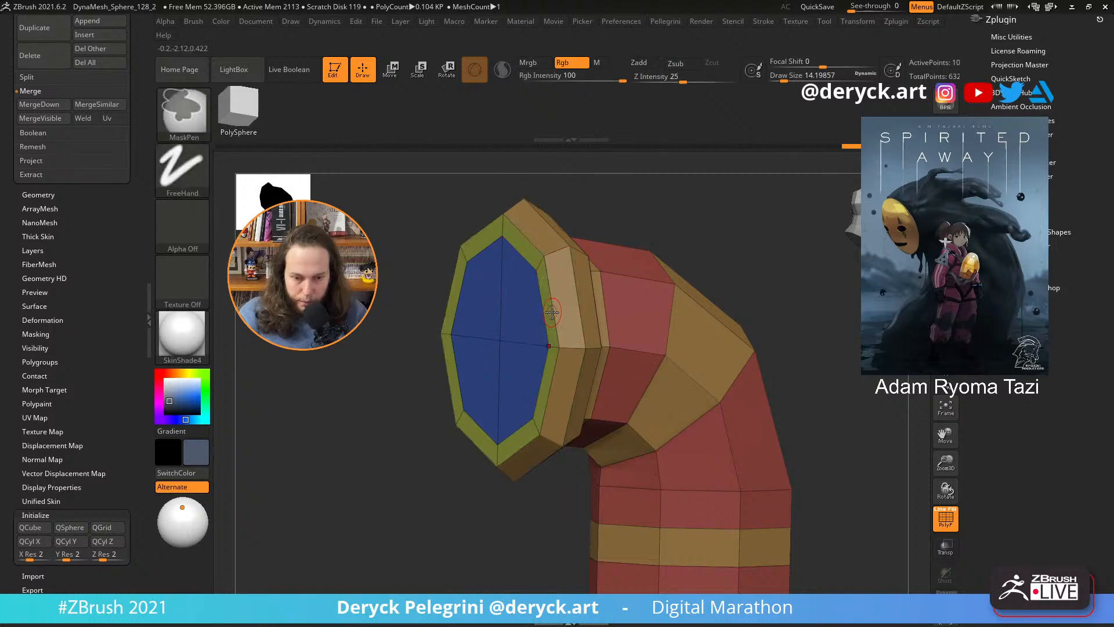
- Try an edge edit on the flange's rim and check the tube from the side with the smooth preview on and off
key("d")
left_click_drag(433, 331, 394, 359)
key("shift+d")
left_click(565, 322)
key("d")
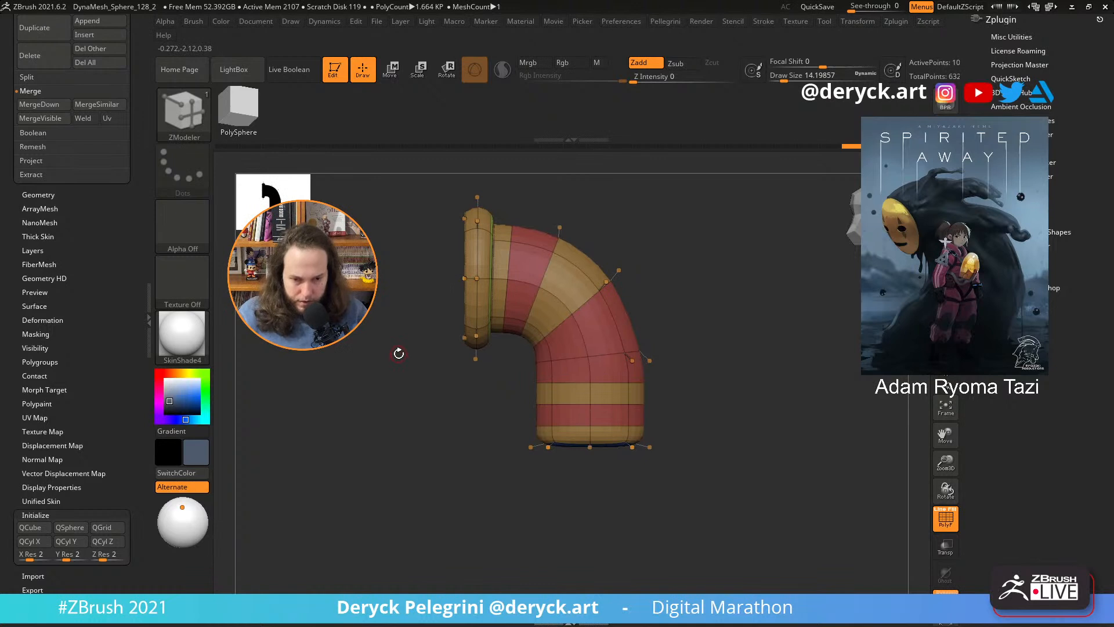
key("w")
key("q")
left_click_drag(415, 340, 365, 378)
key("shift+d")
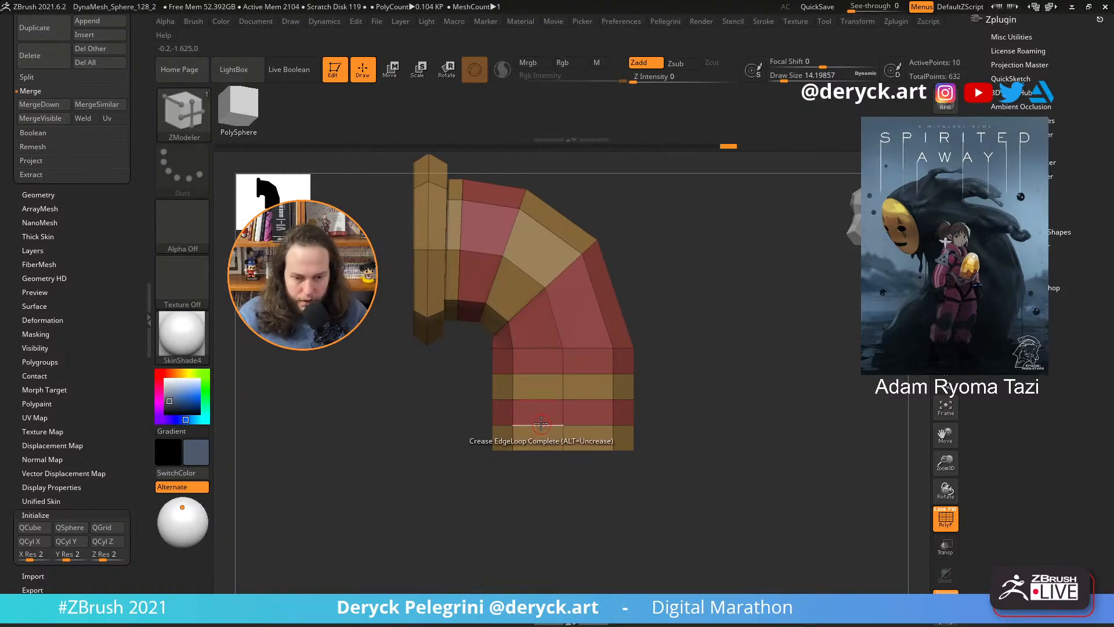
- Switch the edge action to Insert and delete the three edge loops across the tube's straight lower section
key("space")
left_click(511, 263)
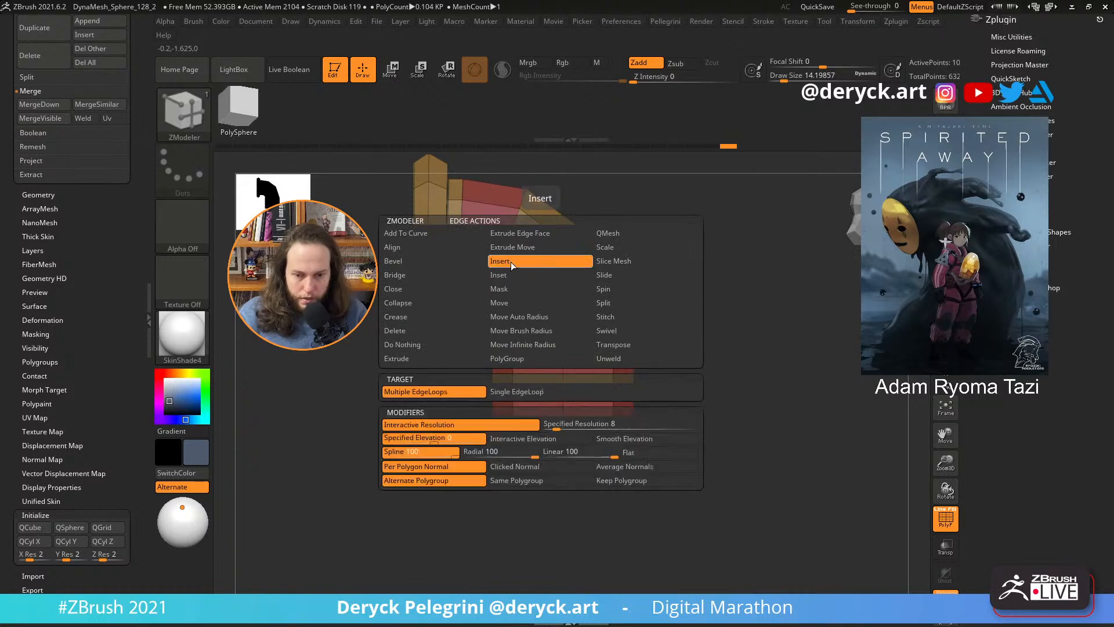
left_click(538, 424, "alt")
left_click(539, 399, "alt")
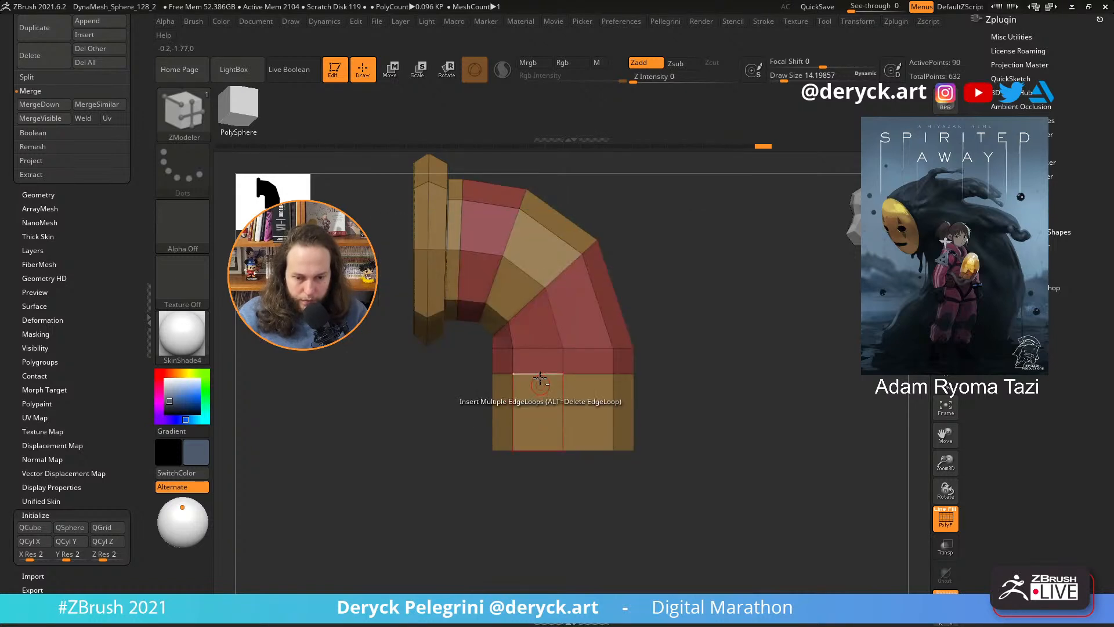
left_click(540, 375, "alt")
- Isolate the tube's lower end with a mask and move it upward to shorten the straight section
left_click_drag(695, 531, 407, 402, "ctrl")
key("w")
left_click_drag(561, 271, 533, 219)
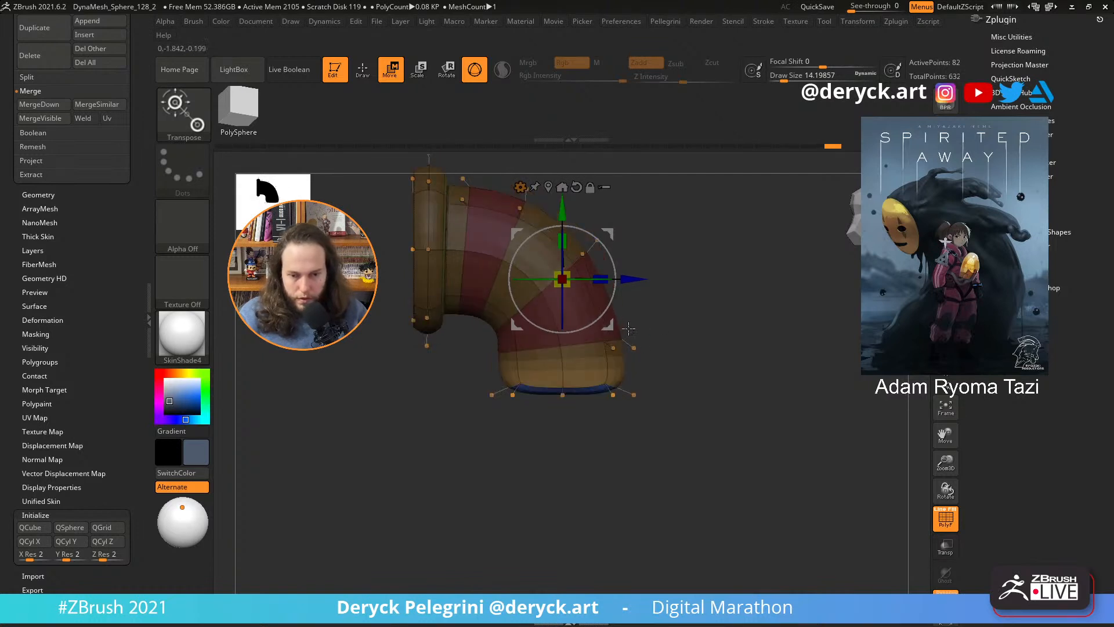
- Switch the polygon action to Inset and inset the cap at the tube's lower end
key("q")
left_click_drag(629, 428, 560, 323)
left_click_drag(678, 450, 557, 278)
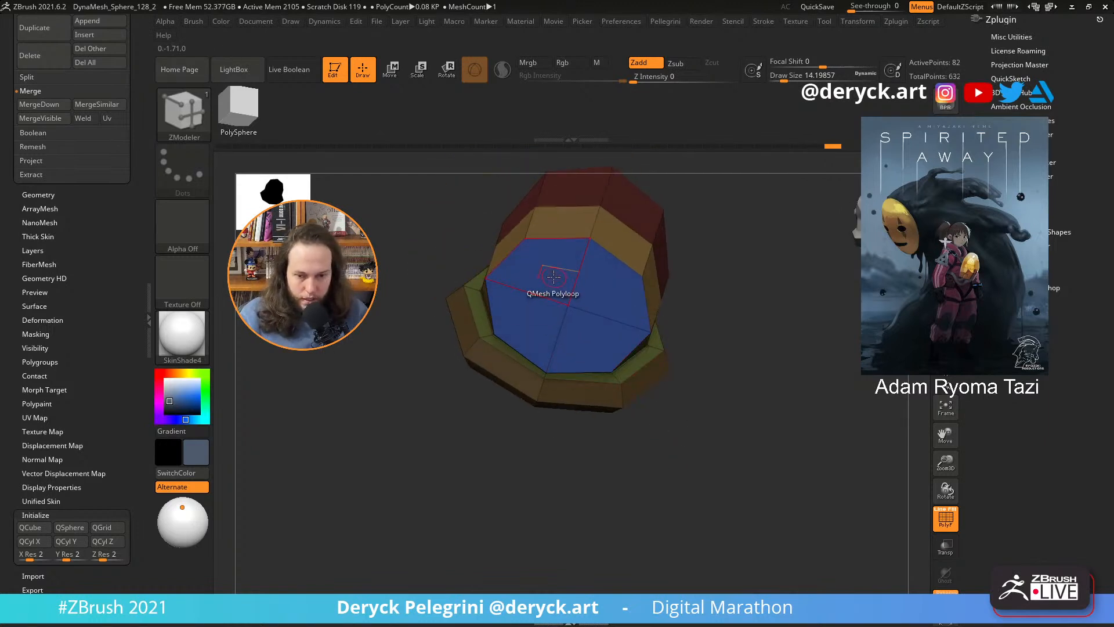
key("space")
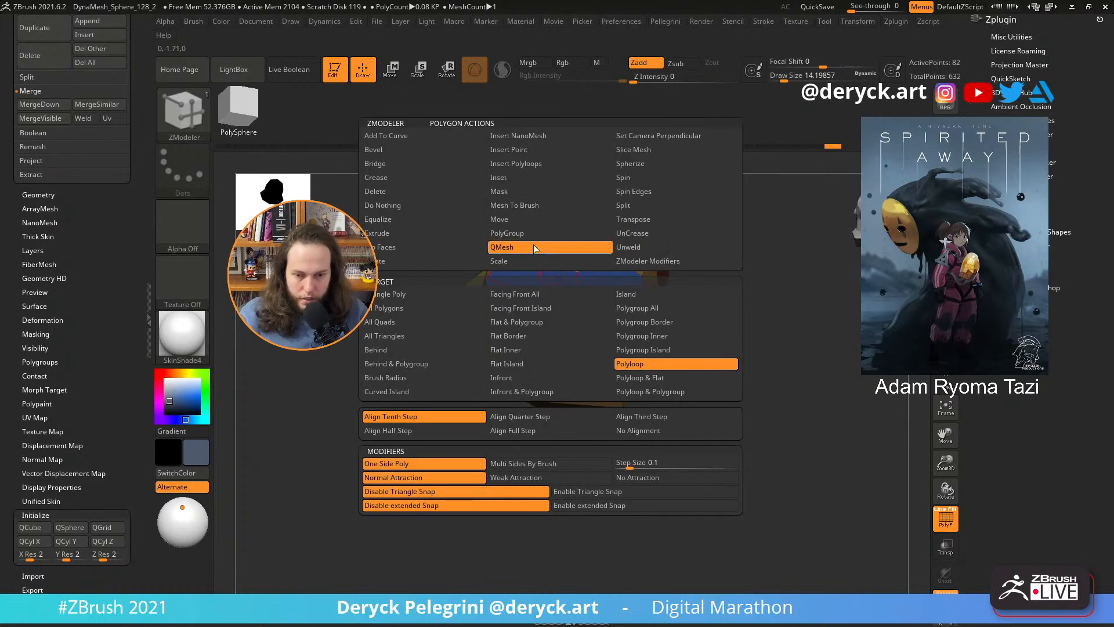
left_click(513, 178)
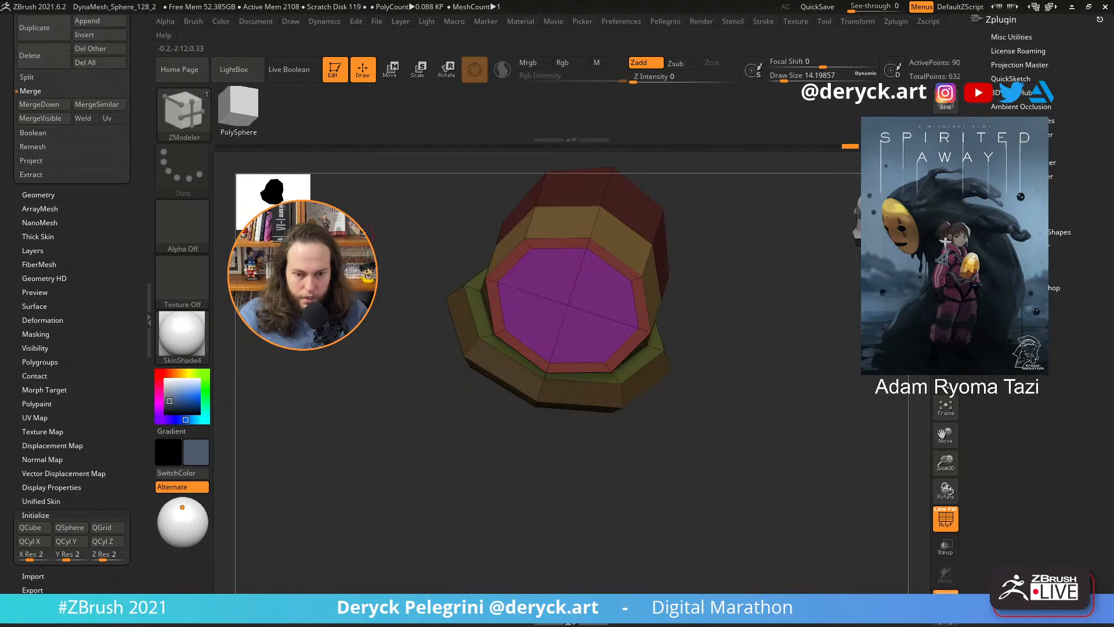
- Bevel the outer edge loop of the tube's lower end using EdgeLoop Complete, Single Row and Linear Edge
left_click_drag(361, 233, 482, 304, "alt")
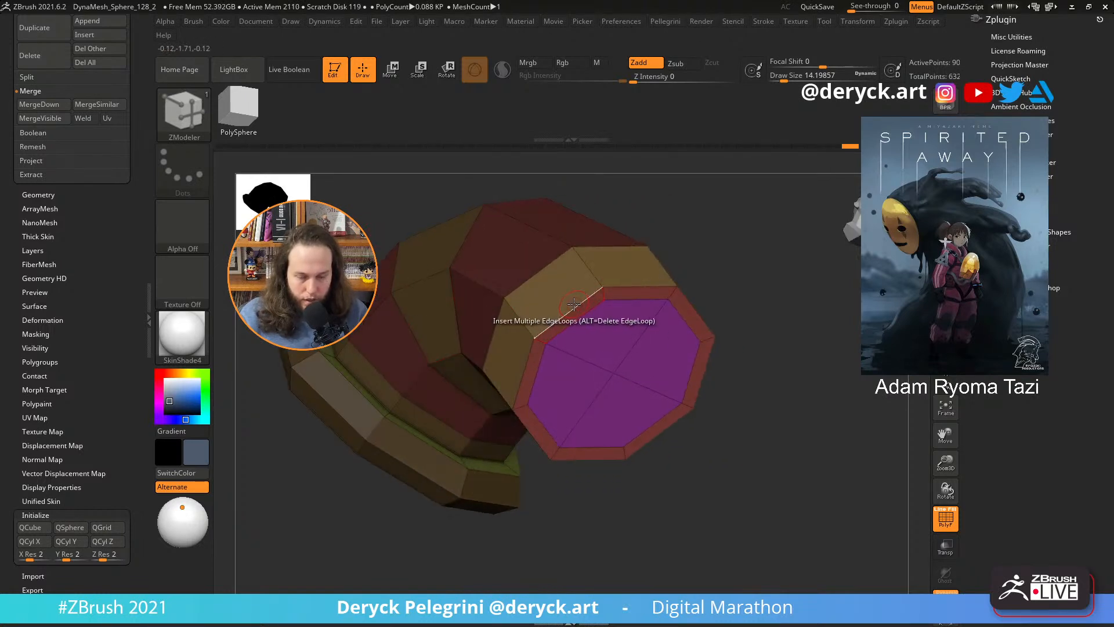
left_click_drag(700, 267, 763, 288)
left_click_drag(757, 348, 752, 369)
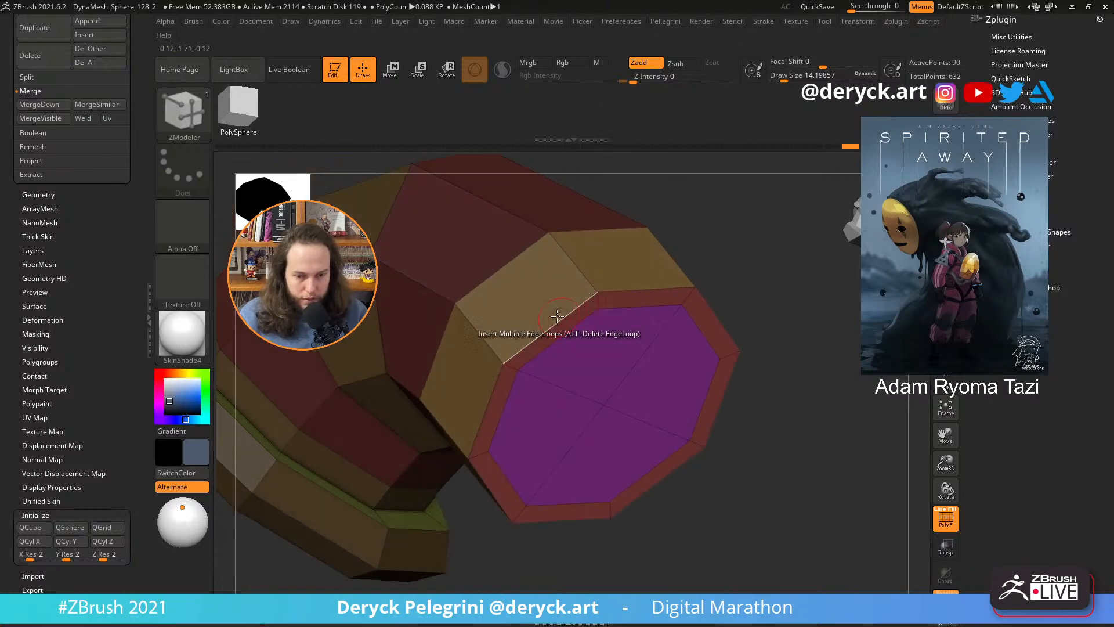
right_click(557, 315)
left_click(432, 262)
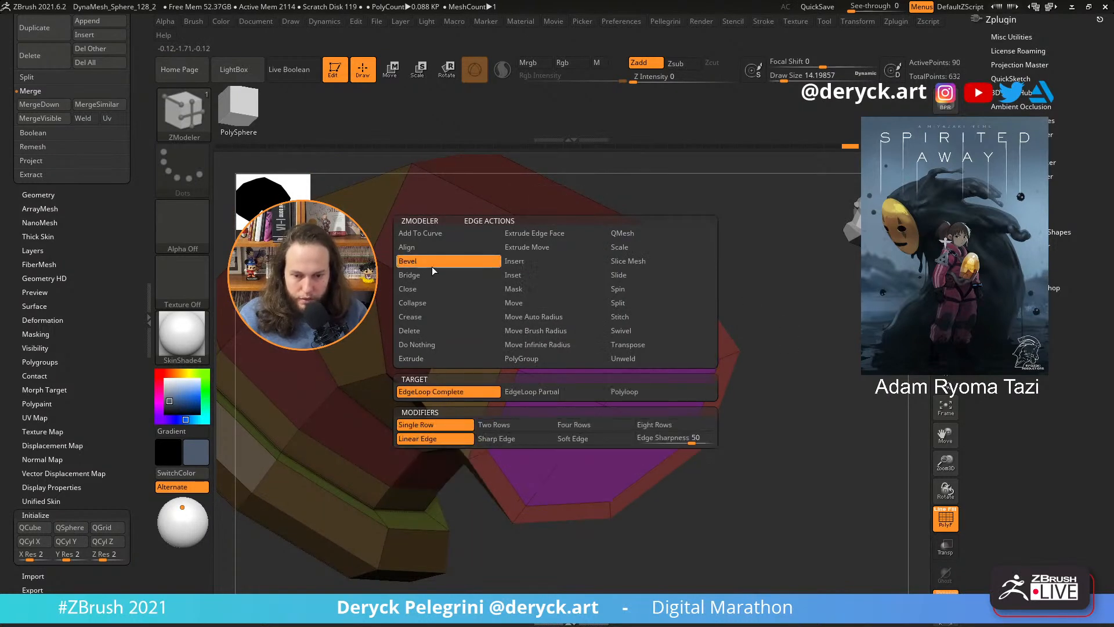
left_click_drag(552, 325, 551, 325)
left_click_drag(756, 281, 753, 319)
- Switch the edge action to Crease with EdgeLoop Complete and crease the edge loops of the lower end's bevel
right_click(560, 316)
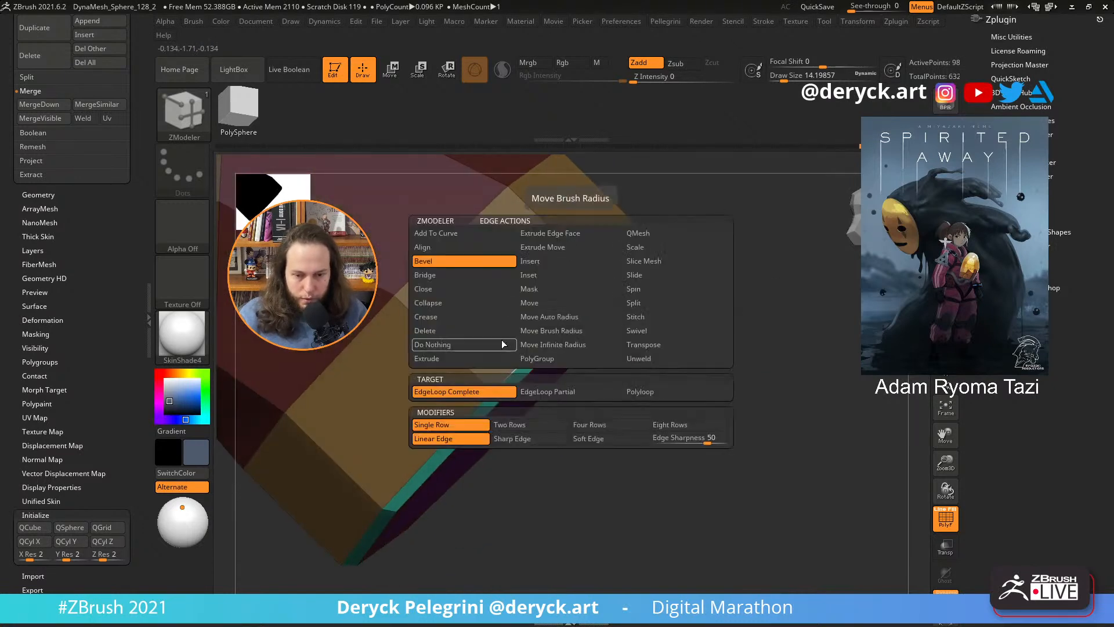
left_click(445, 317)
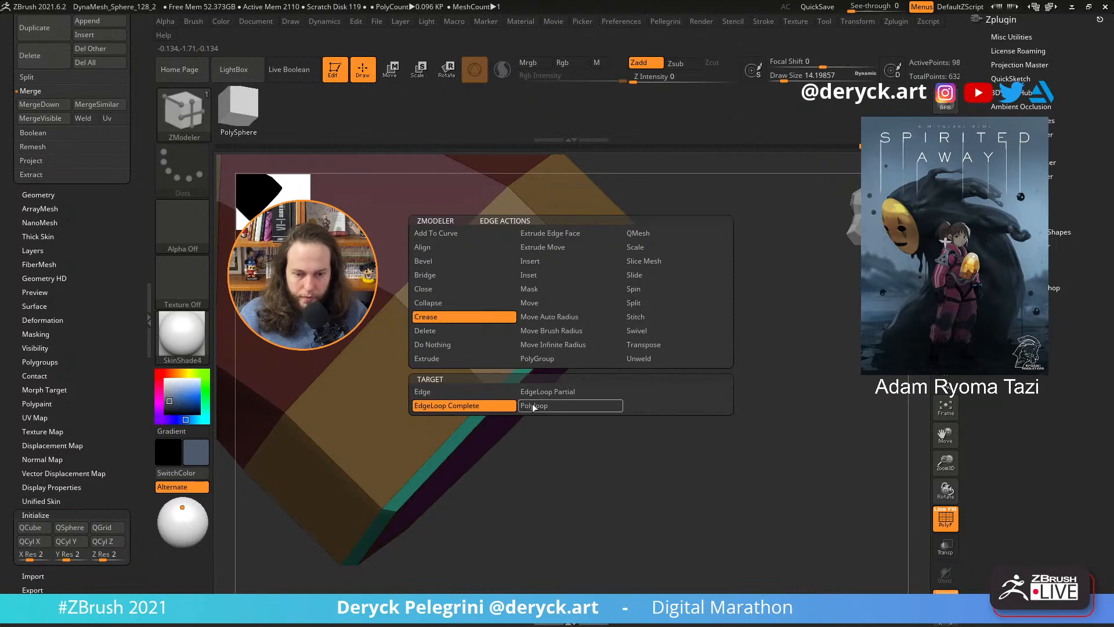
left_click(567, 321)
left_click_drag(630, 373, 606, 328)
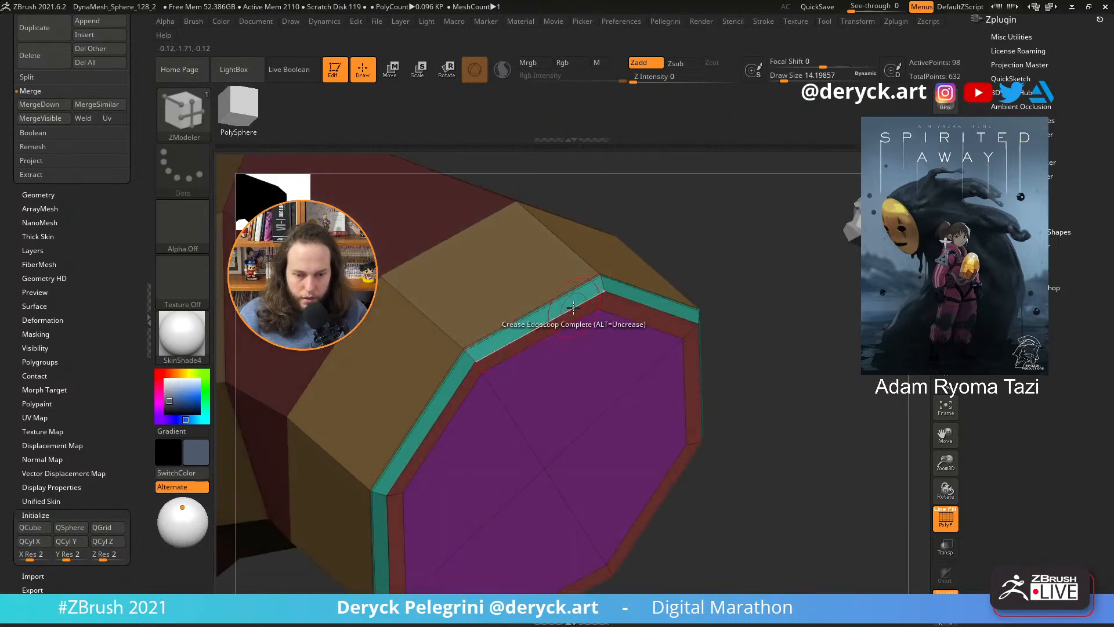
left_click(576, 306)
- Turn on the smooth subdivision preview, hide the PolyFrame, and inspect the finished tube from the side
key("d")
right_click_drag(667, 346, 656, 342, "shift")
key("shift+f")
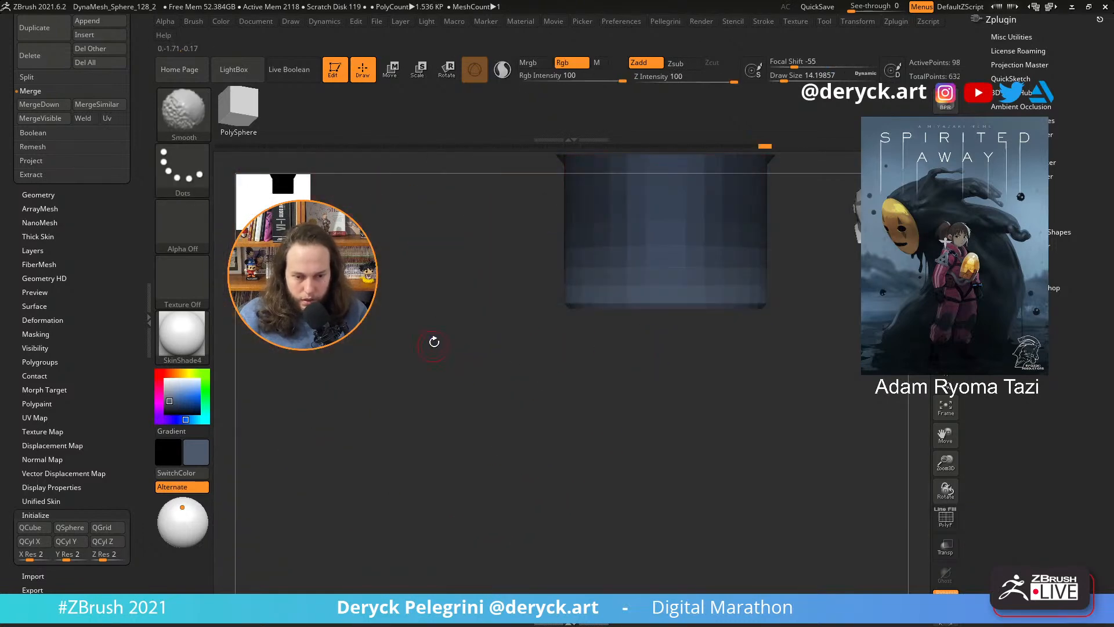
left_click_drag(441, 302, 431, 418, "alt")
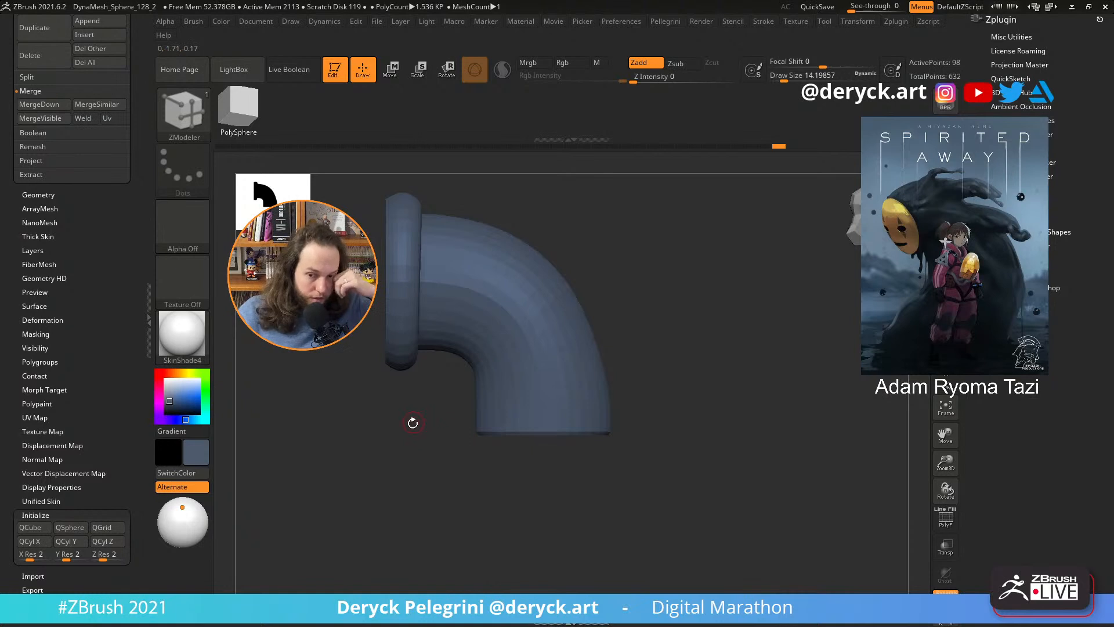
mouse_move(413, 422)
left_mouse_down()
mouse_move(368, 428)
mouse_move(405, 415)
mouse_move(415, 428)
mouse_move(402, 425)
left_mouse_up()
- Set the tube's current color to a muted terracotta red with RGB 160, 89, 67
left_click(167, 374)
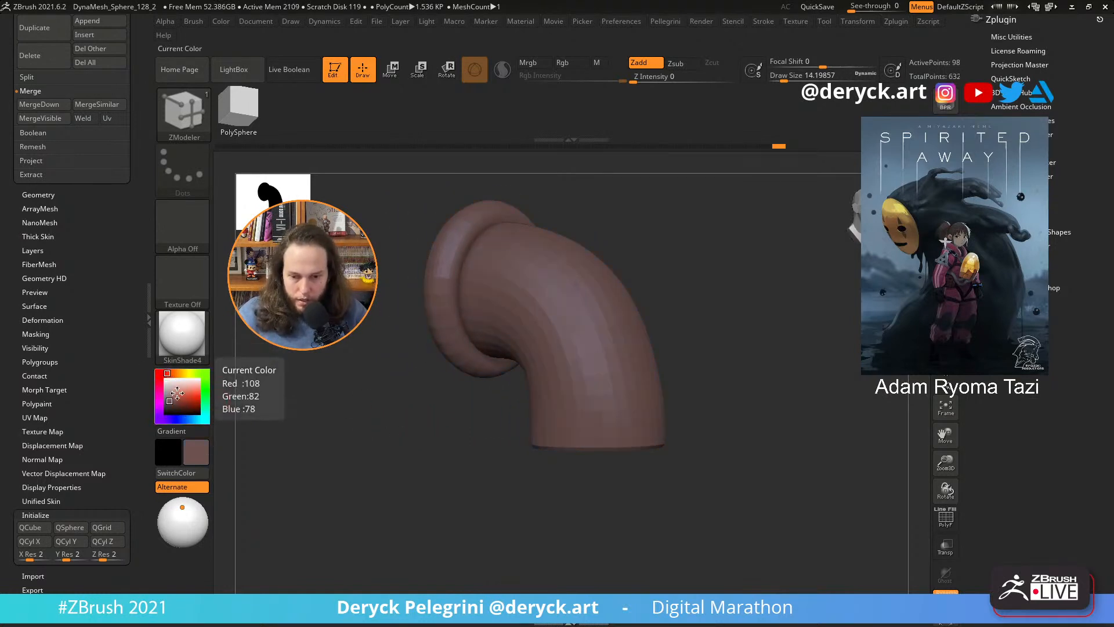
left_click(179, 394)
left_click(177, 396)
left_click(174, 398)
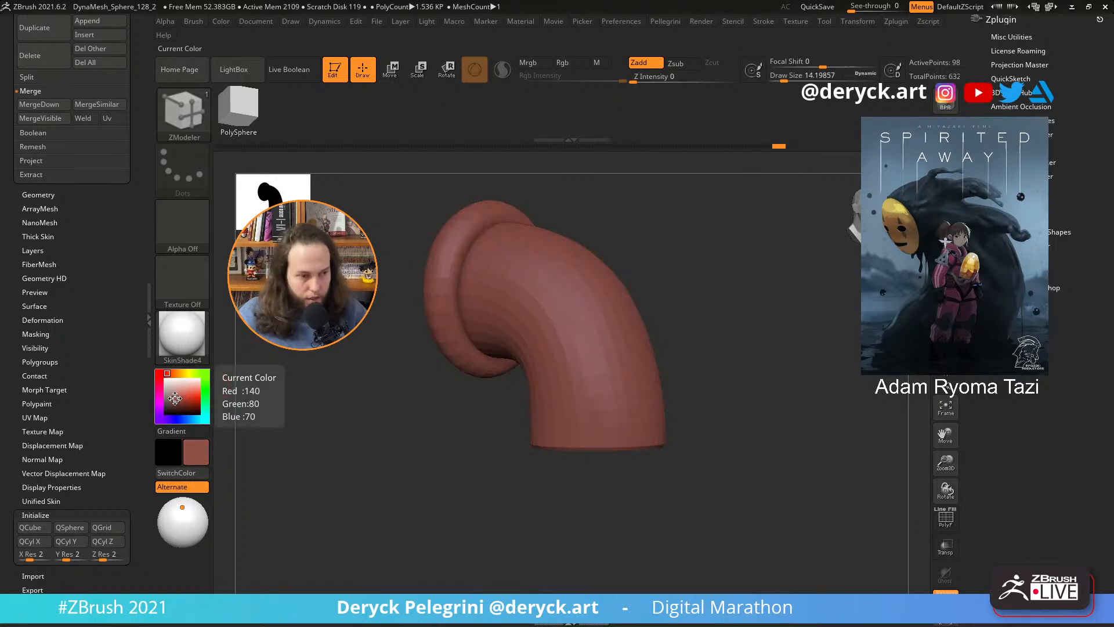
left_click_drag(170, 398, 172, 396)
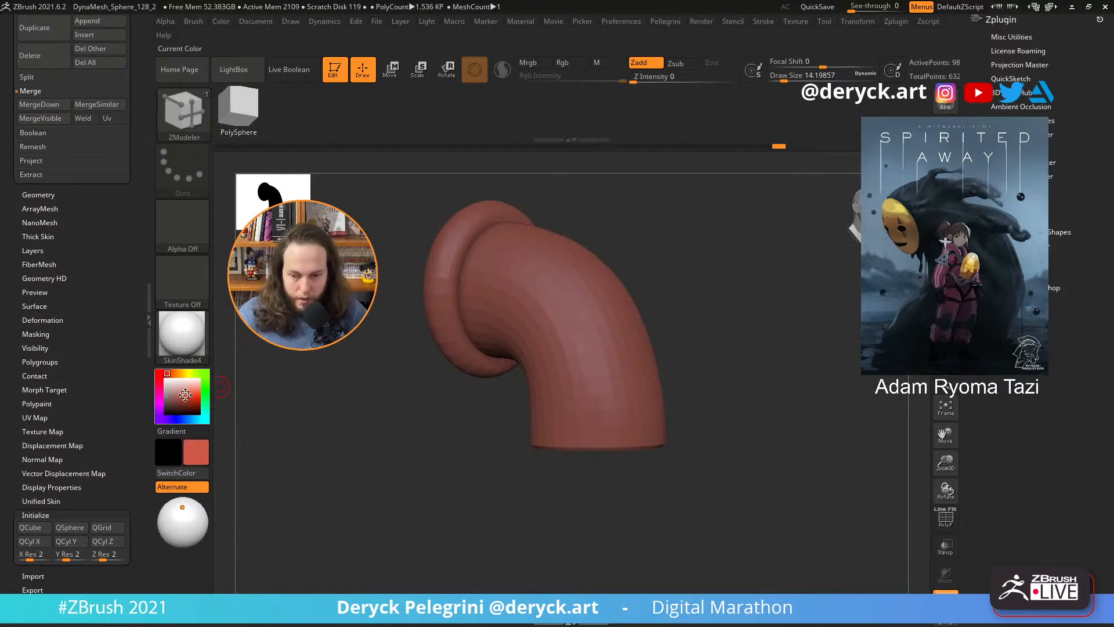
left_click(184, 396)
left_click(180, 399)
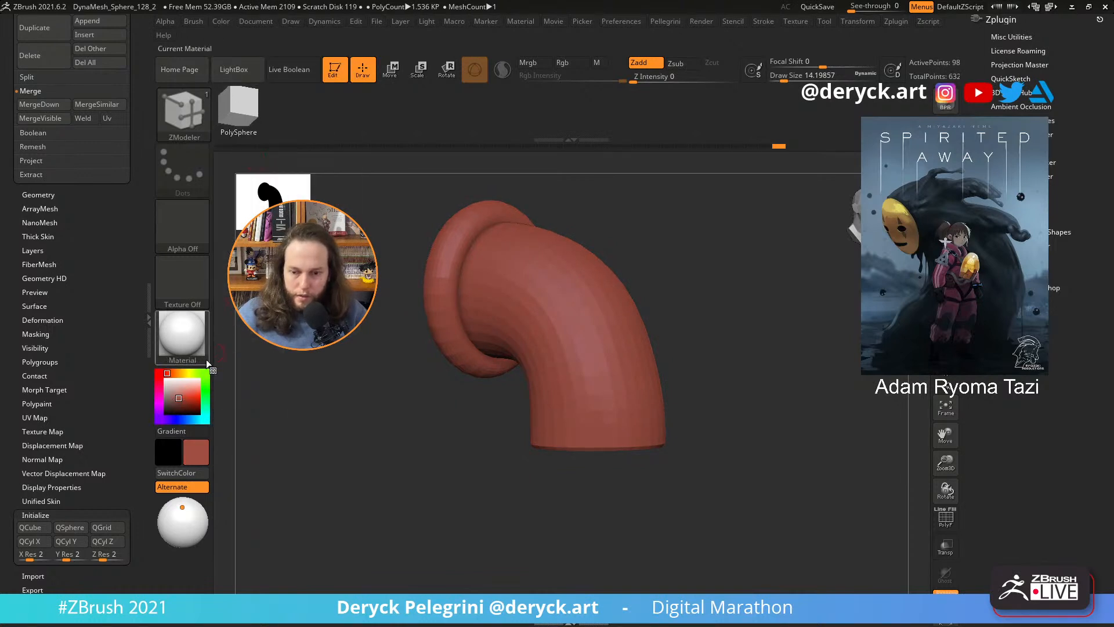
left_click(163, 371)
left_click(170, 372)
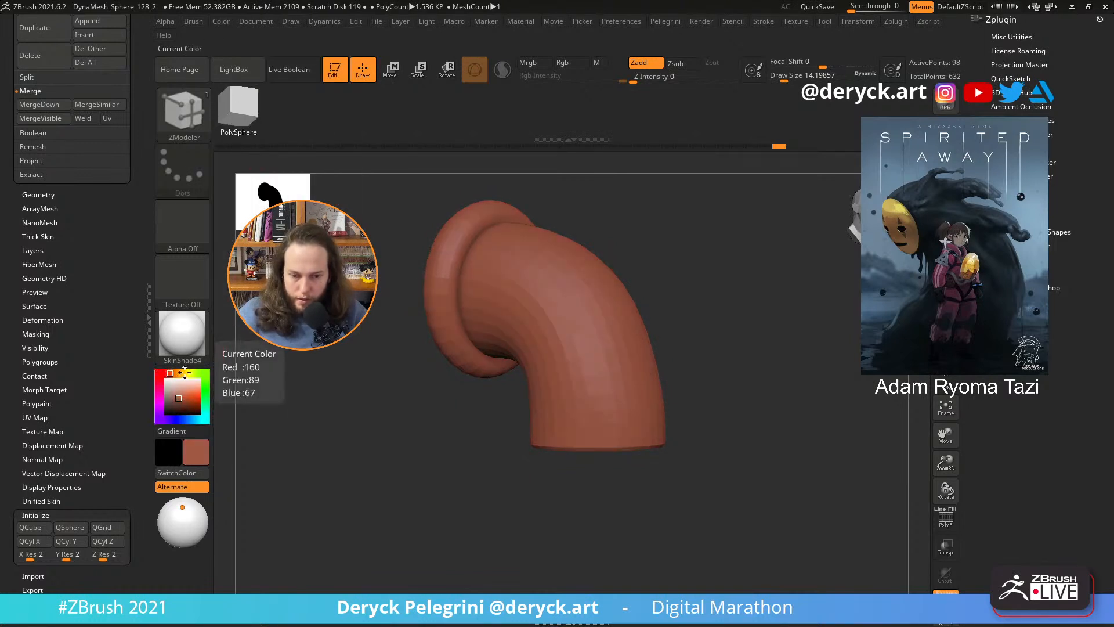
left_click(221, 22)
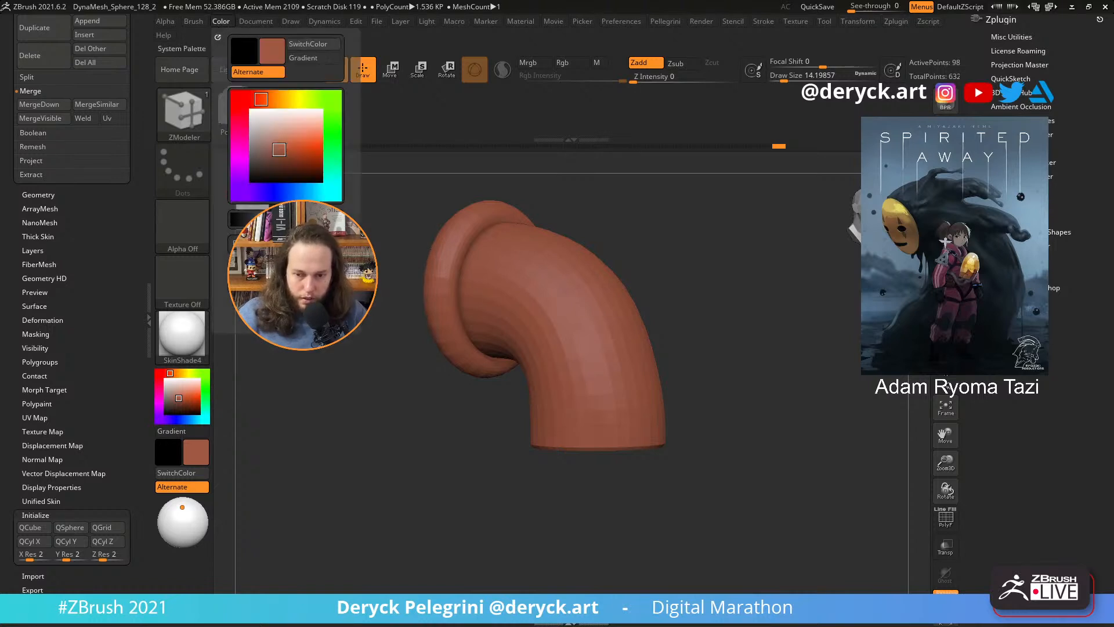
left_click_drag(351, 401, 371, 415)
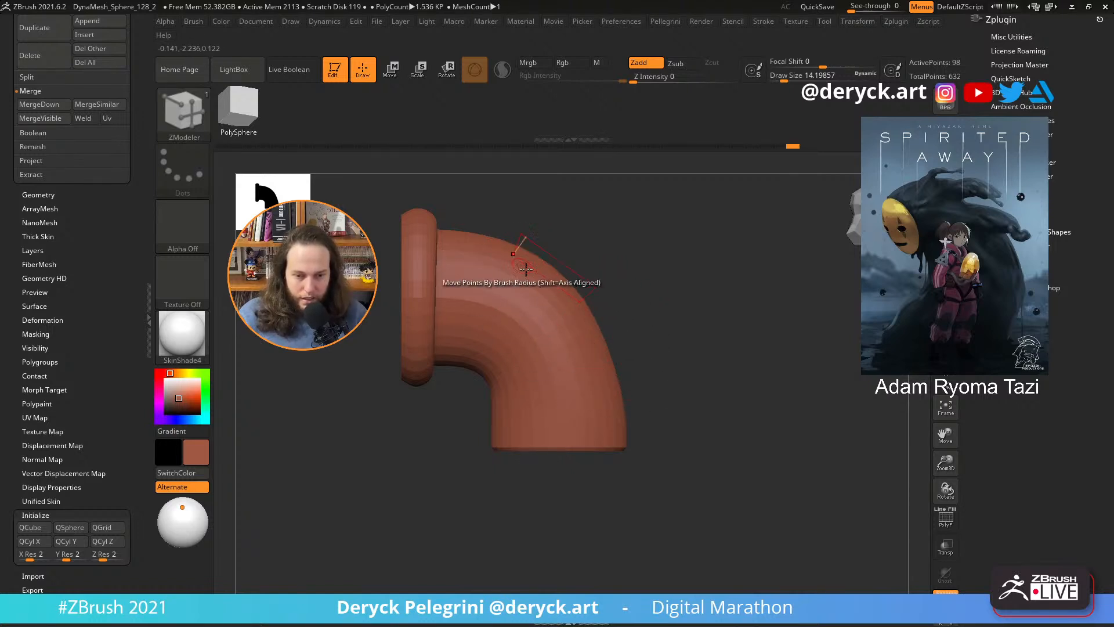
- Turn off the smooth subdivision preview and isolate the tube's lower section, expanding the visible area from the end cap's polygroup
key("shift+f")
key("shift+d")
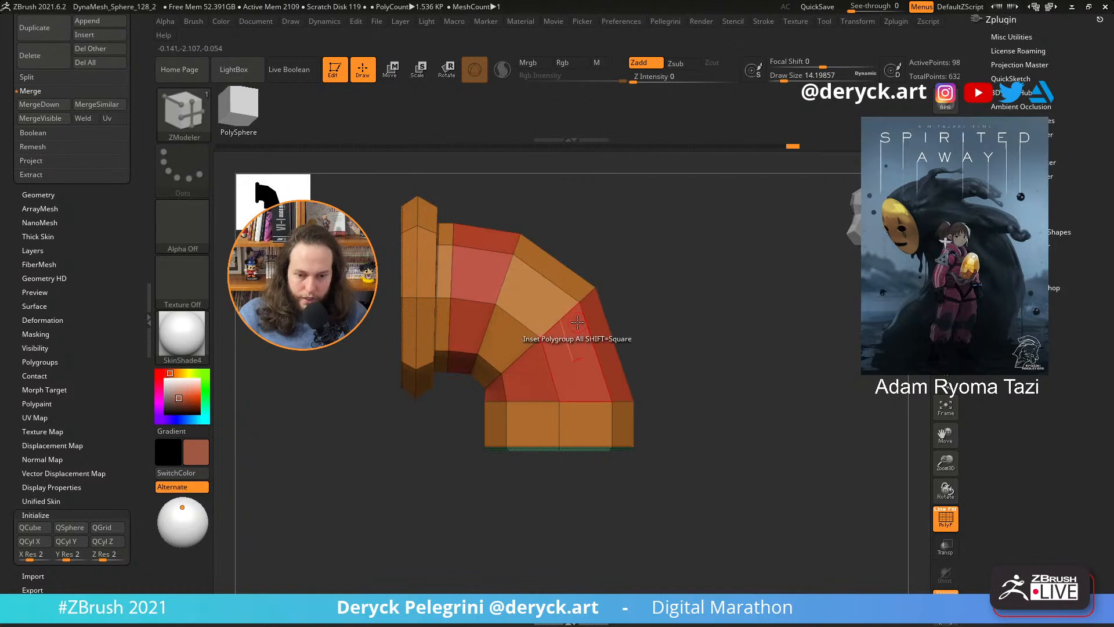
left_click_drag(569, 489, 566, 455)
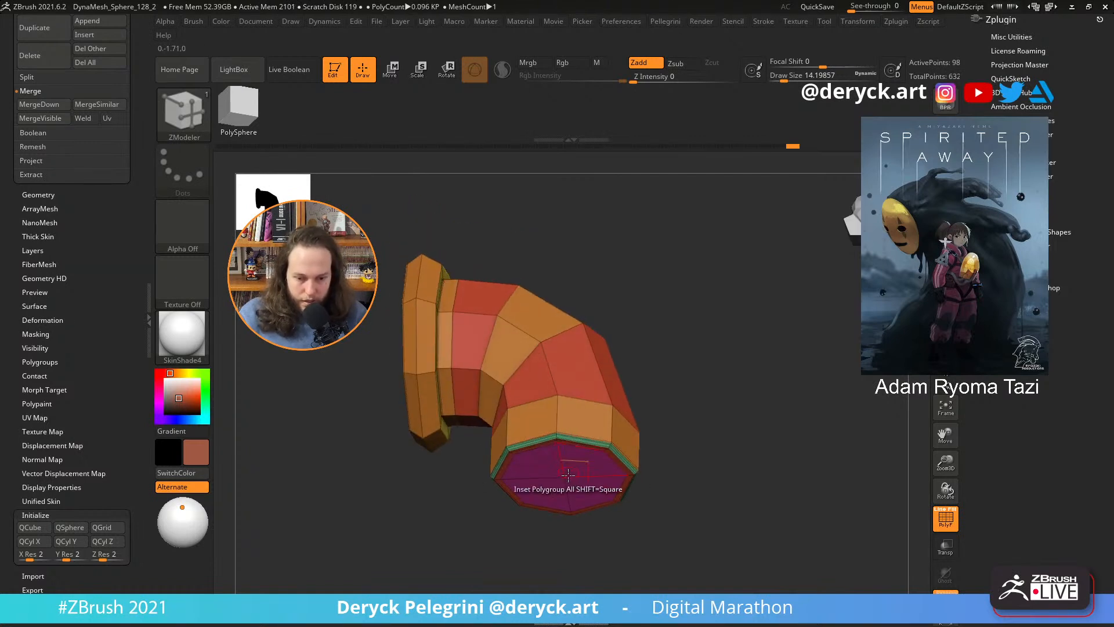
left_click(566, 458, "ctrl+shift")
key("ctrl+shift+x")
key("ctrl+shift+x")
left_click_drag(694, 408, 708, 442, "shift")
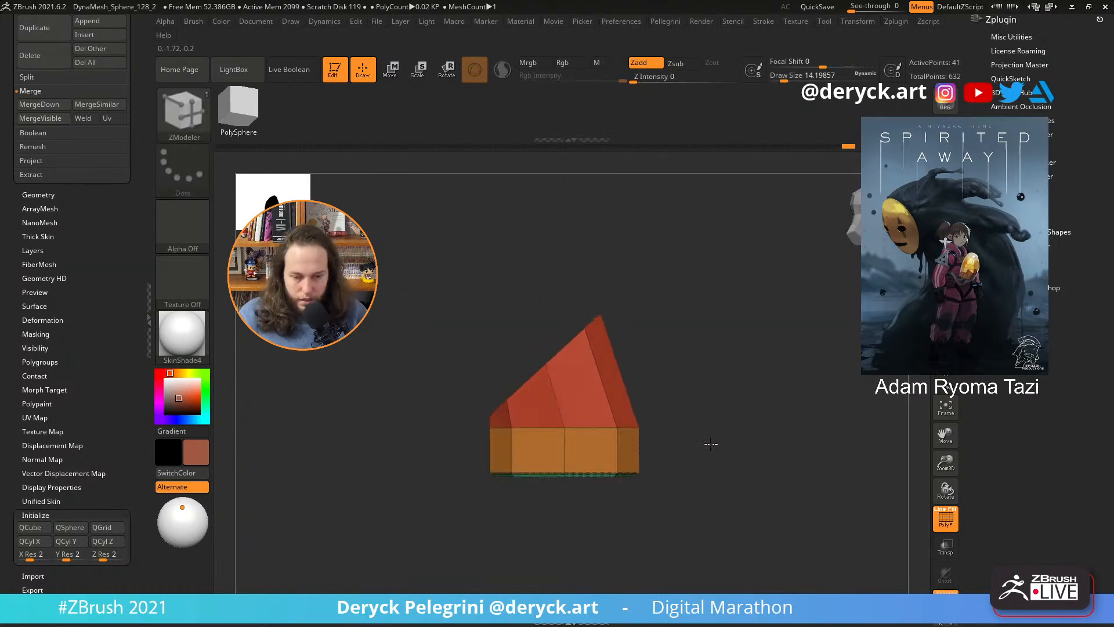
left_click(689, 430, "ctrl+shift")
key("w")
left_click(693, 403, "ctrl")
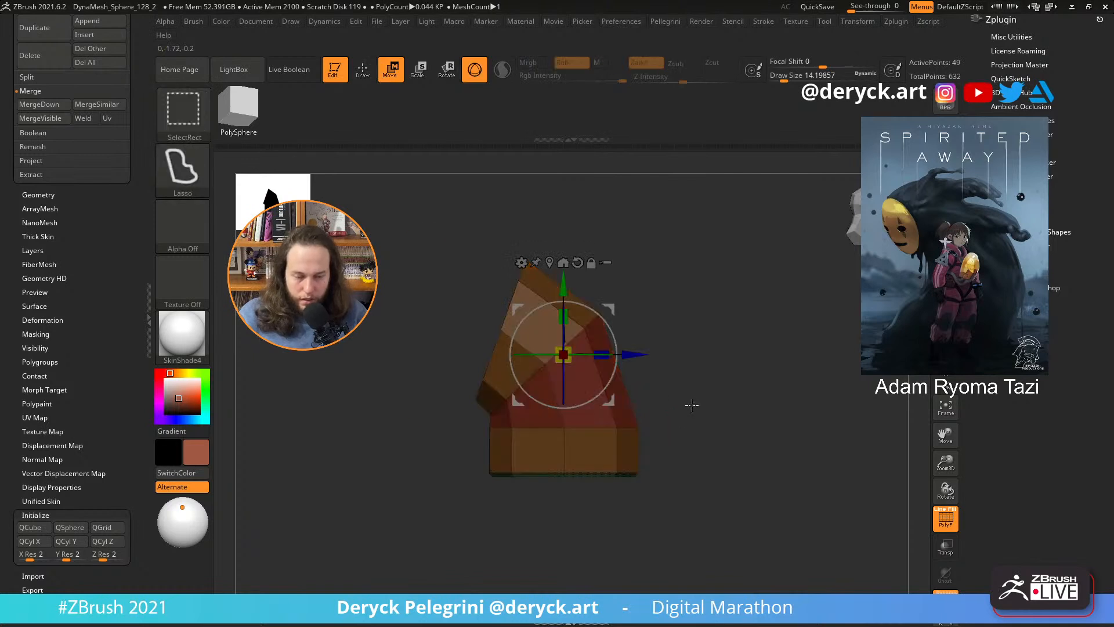
left_click(691, 405, "ctrl+shift")
left_click(689, 406, "ctrl")
left_click_drag(619, 358, 618, 352)
key("ctrl+z")
key("ctrl+z")
key("ctrl+z")
key("ctrl+z")
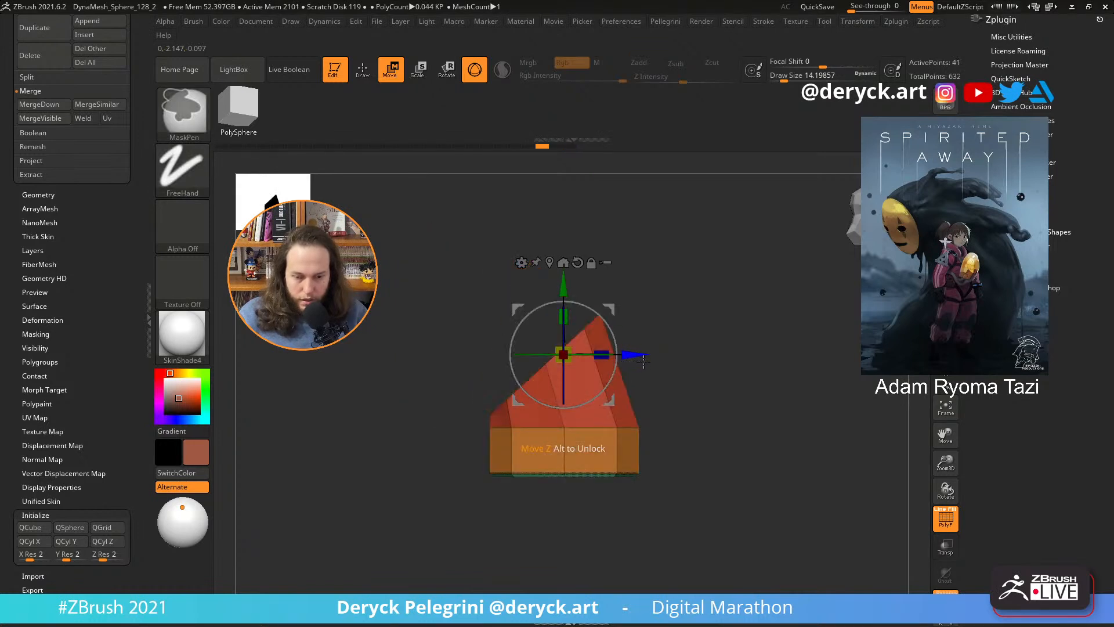
key("ctrl+z")
key("ctrl+z")
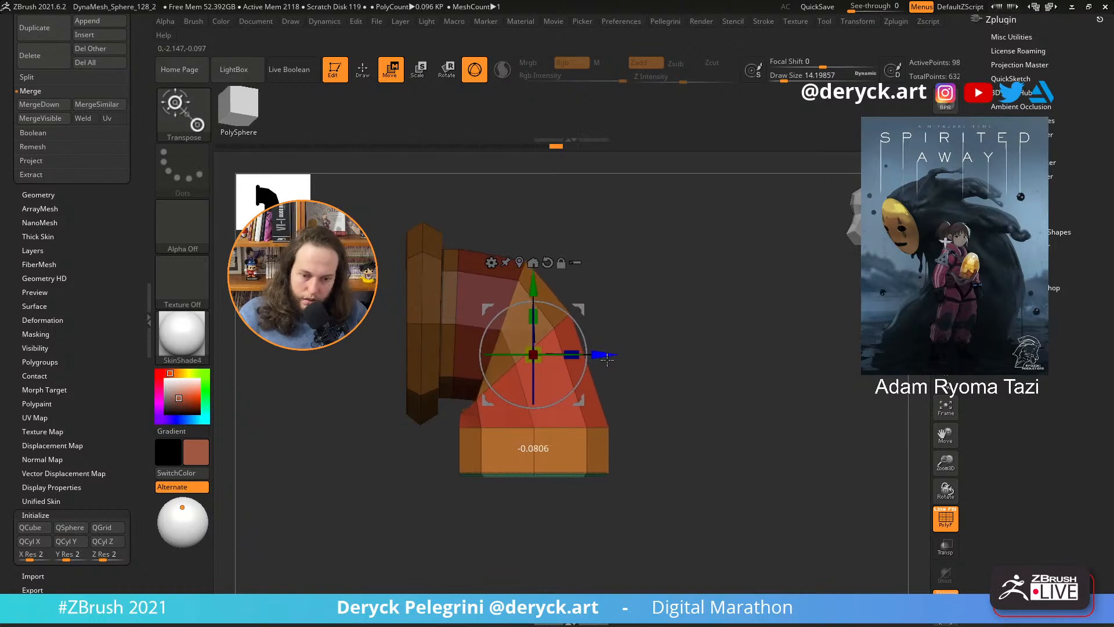
- Move the unmasked lower section of the tube closer to the flange and rotate it slightly inward to tighten the bend
left_click_drag(614, 358, 615, 363)
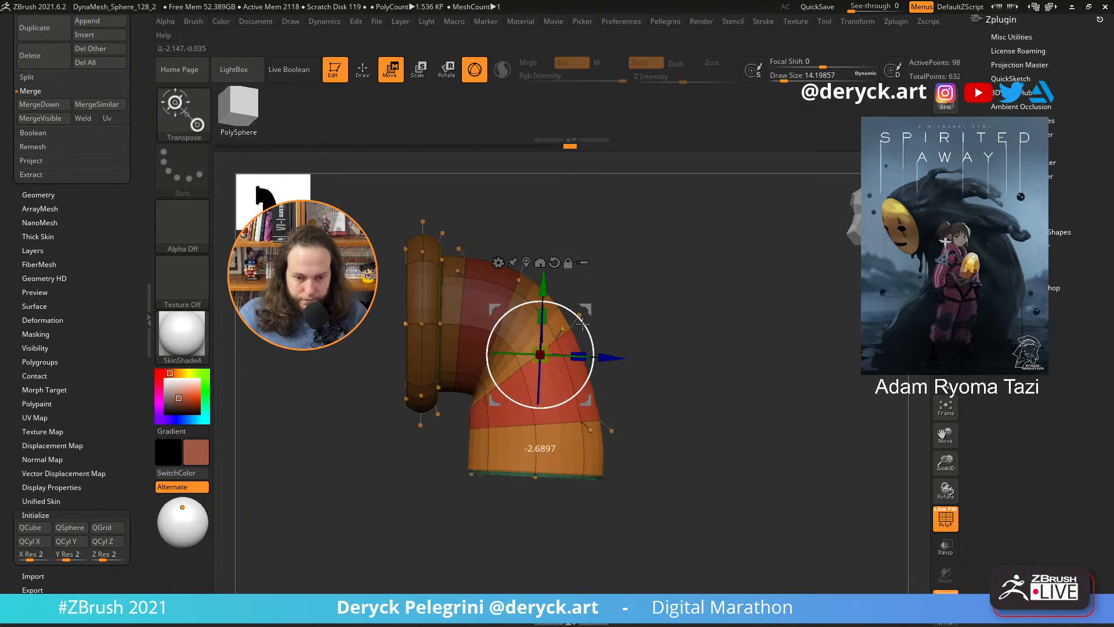
left_click_drag(582, 323, 599, 307)
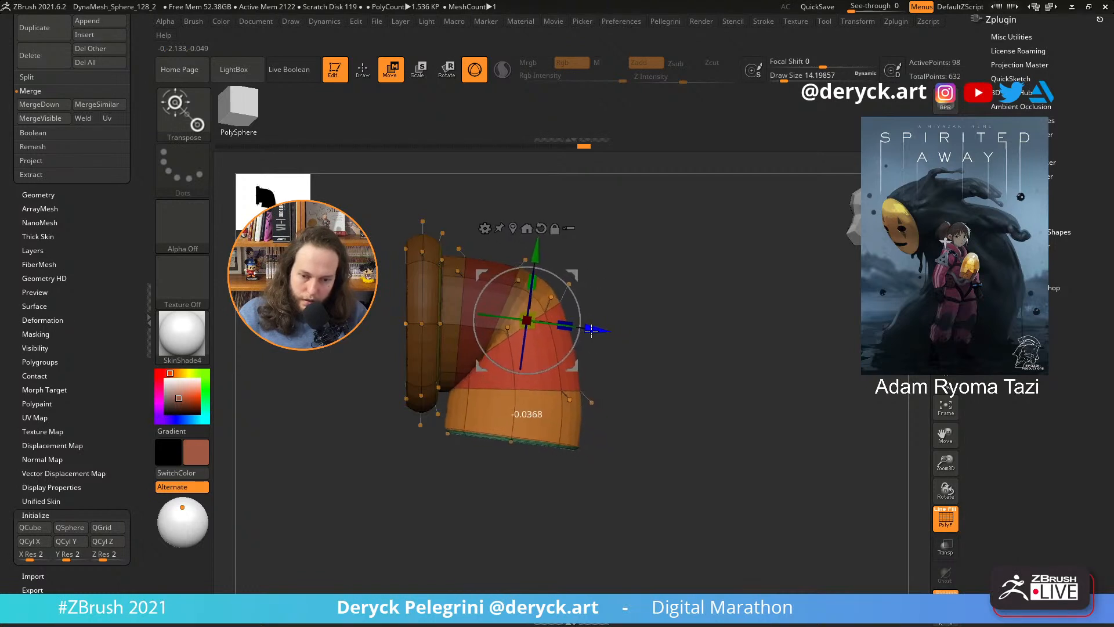
key("shift+f")
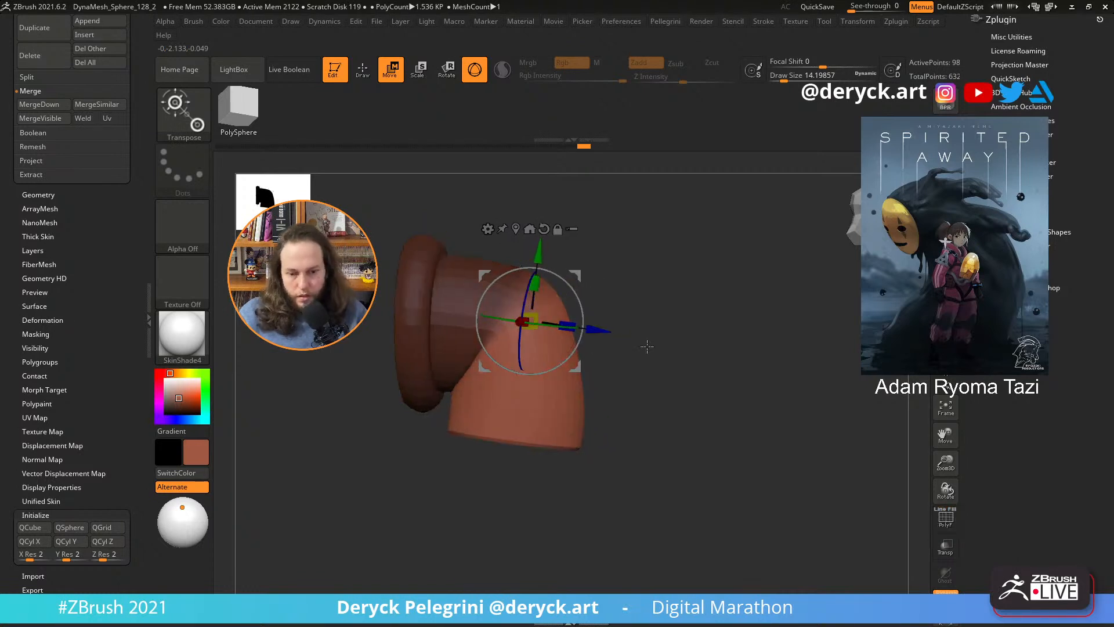
key("q")
left_click_drag(649, 374, 542, 367)
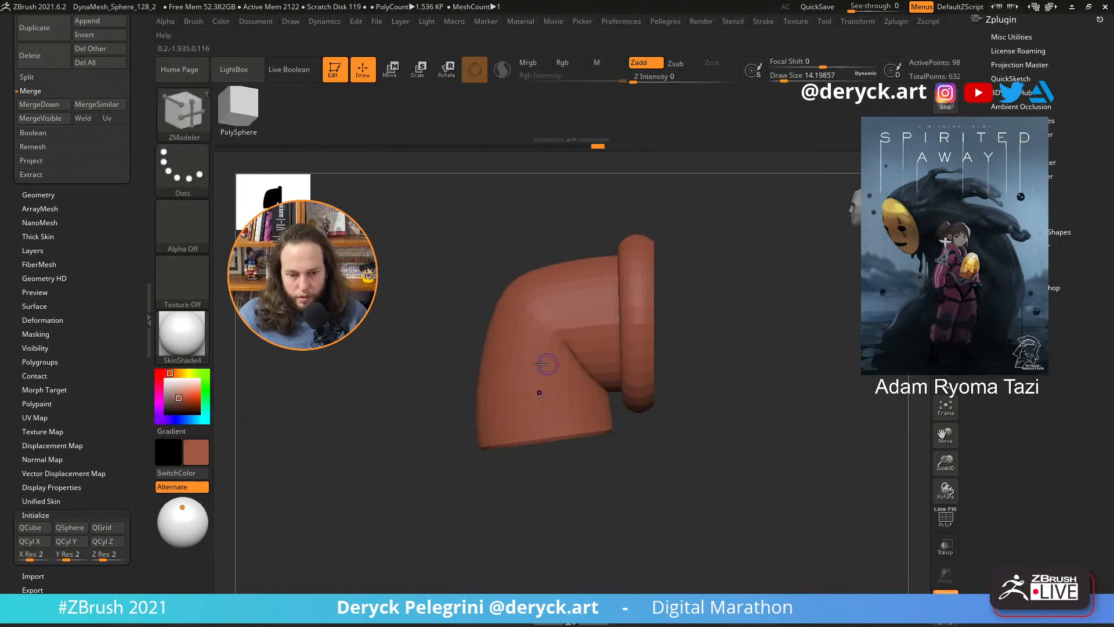
left_click_drag(395, 355, 517, 368)
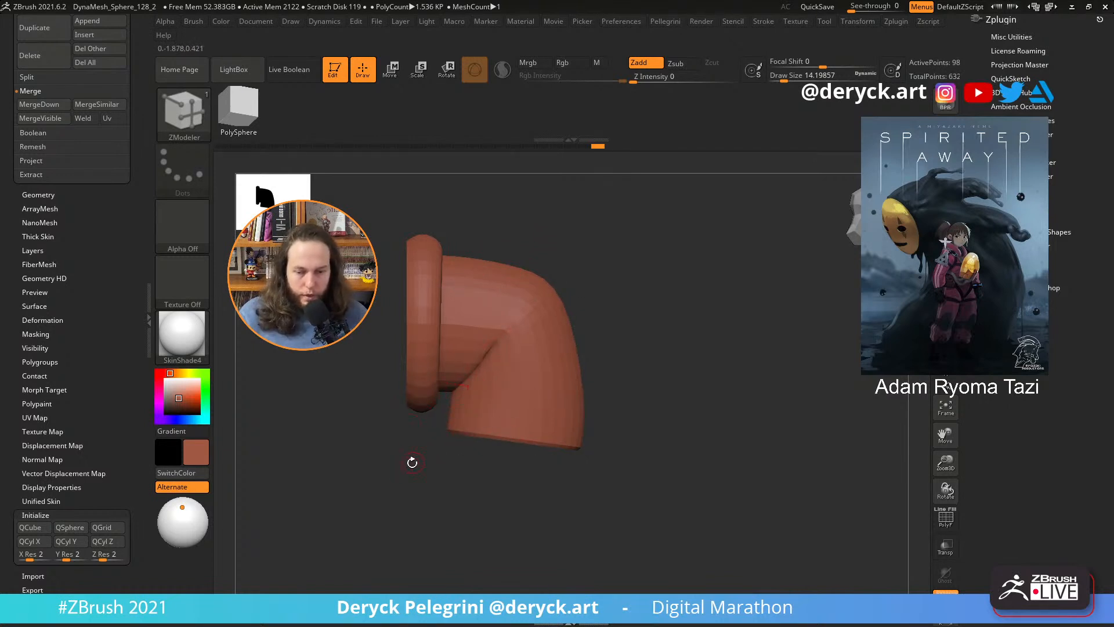
- Isolate the polygroups at the tube's lower end and mask the rest of the tube
mouse_move(411, 462)
left_mouse_down()
mouse_move(398, 462)
mouse_move(488, 445)
mouse_move(505, 465)
mouse_move(520, 445)
left_mouse_up()
left_click(518, 434, "ctrl+shift")
left_click(605, 450, "ctrl+shift")
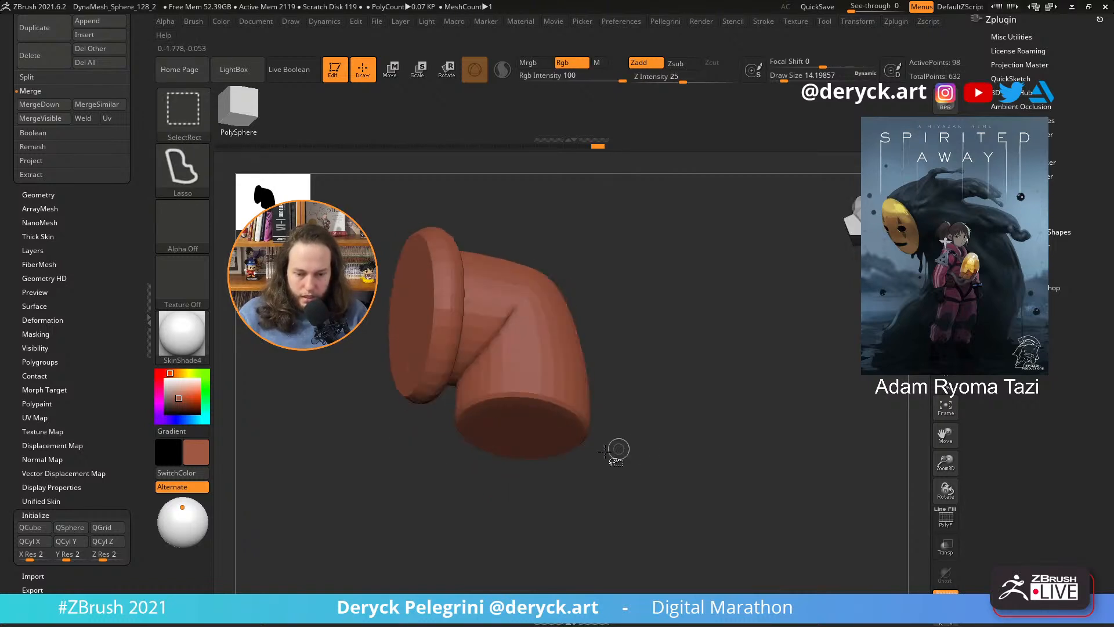
left_click(520, 434, "ctrl+shift")
left_click(595, 455, "ctrl+shift")
key("shift+f")
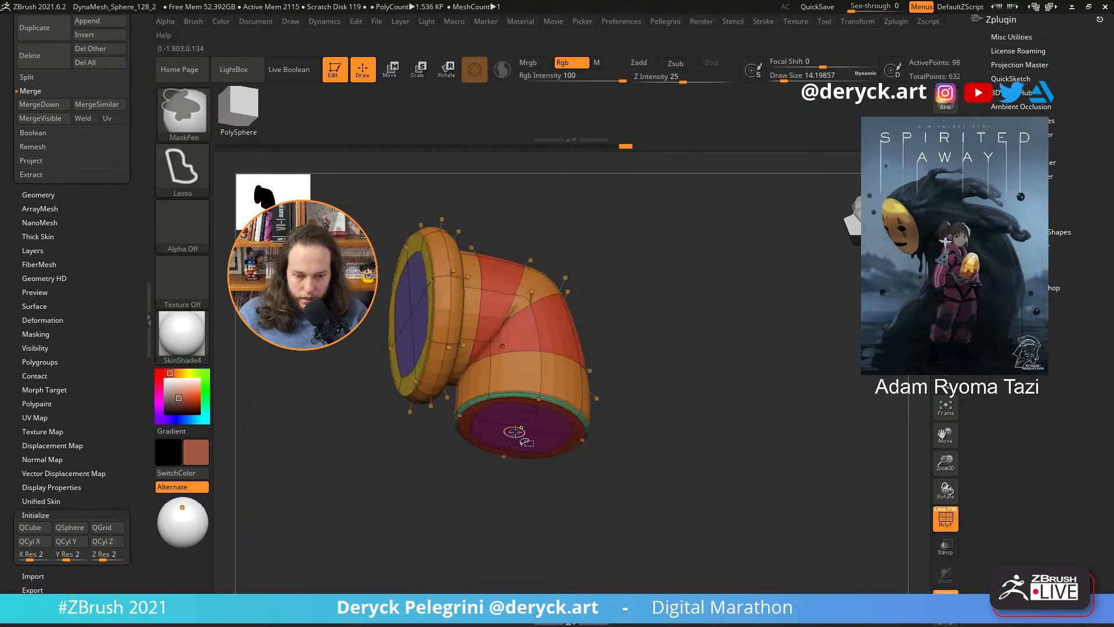
left_click(515, 431, "ctrl+shift")
left_click(637, 442, "ctrl+shift")
left_click(530, 432, "ctrl+shift")
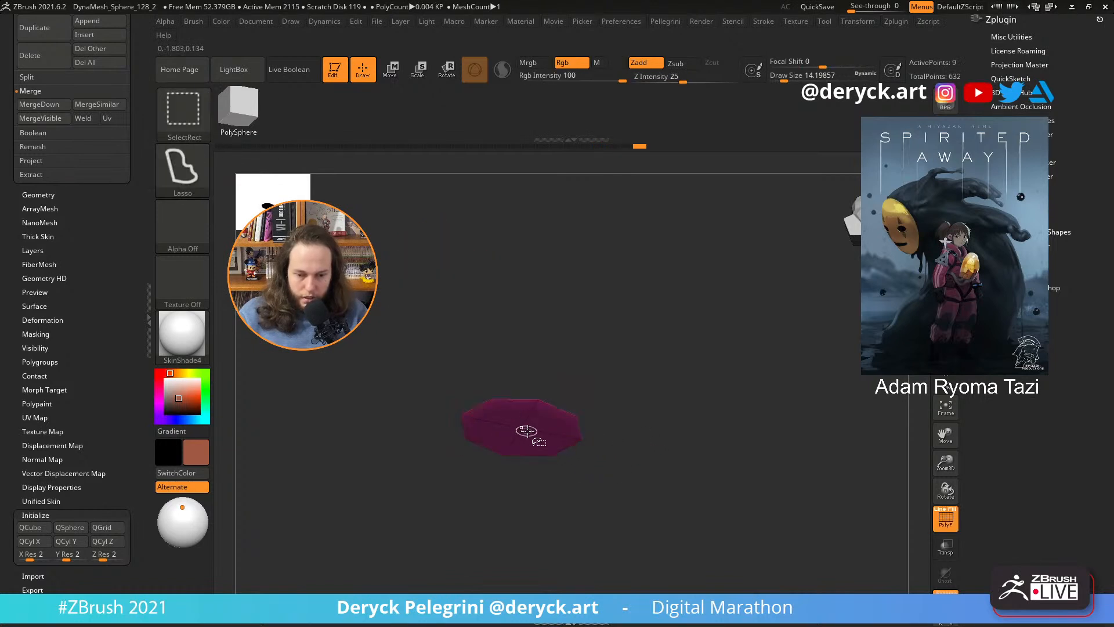
mouse_move(588, 448)
left_mouse_down()
mouse_move(638, 458)
mouse_move(664, 434)
mouse_move(552, 458)
left_mouse_up()
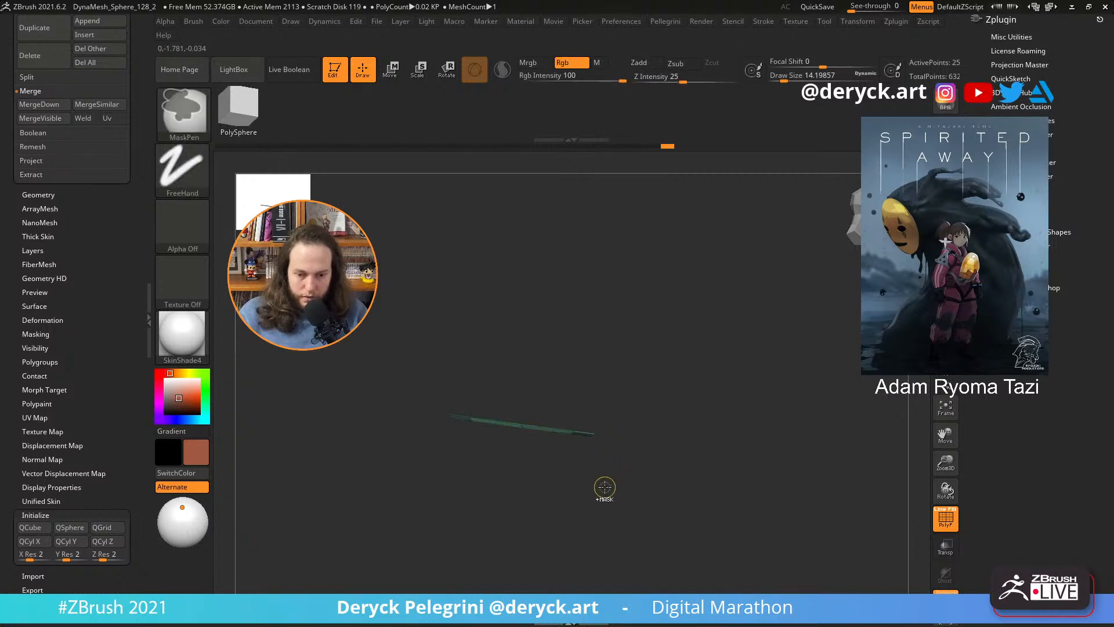
left_click(529, 488, "ctrl+shift")
- Rotate the unmasked lower end about 3.5 degrees, shift it slightly away from the flange, and check the bend with PolyFrame hidden
key("e")
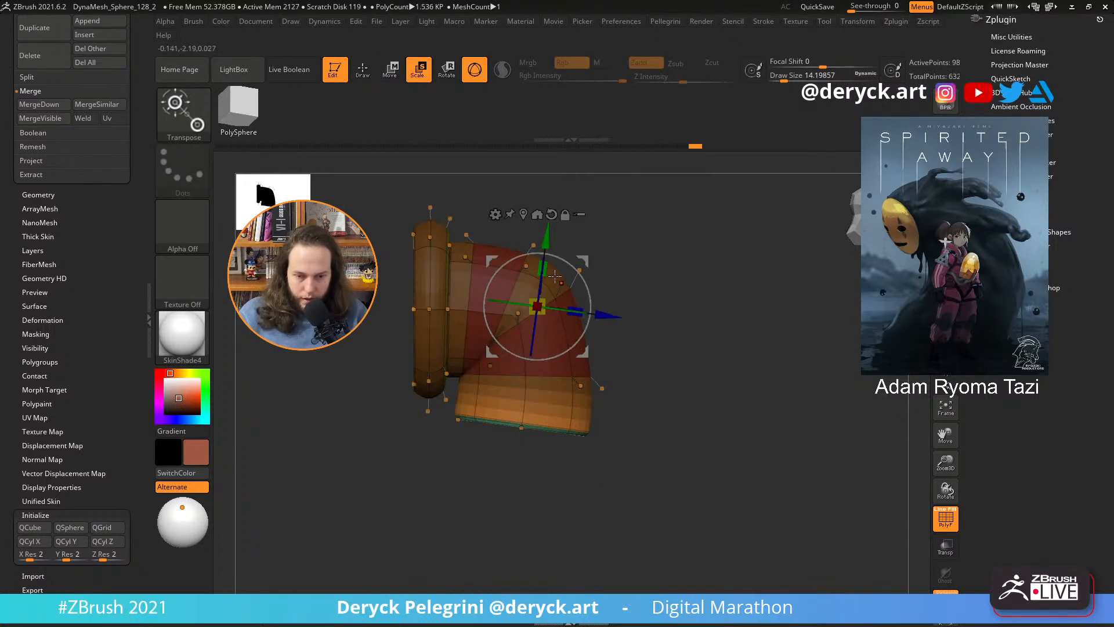
left_click_drag(555, 277, 567, 268)
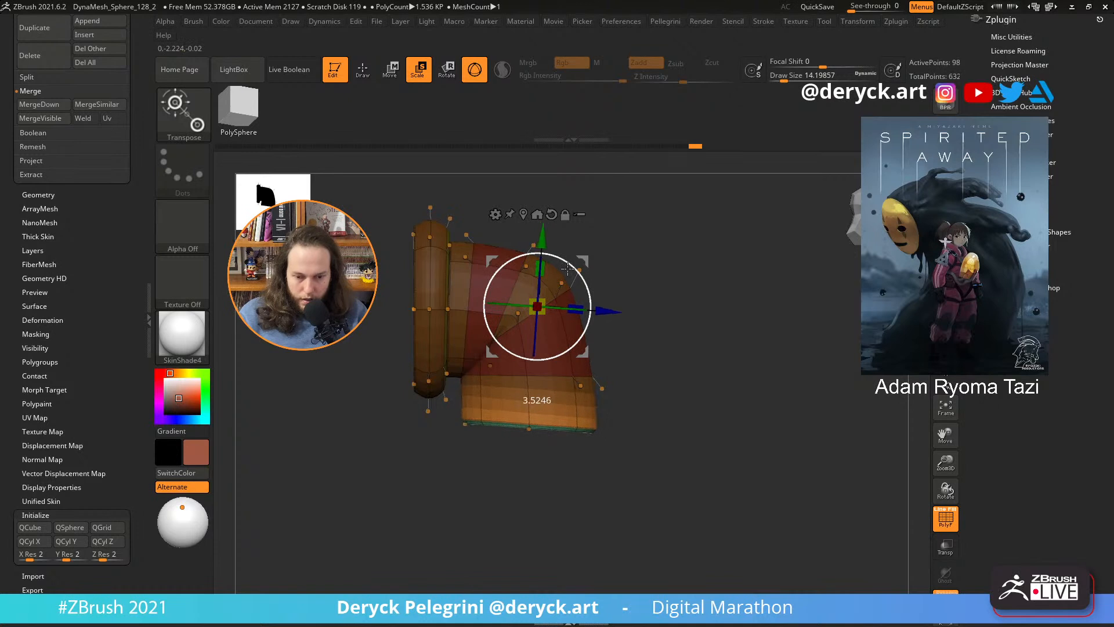
left_click_drag(658, 273, 654, 301, "alt")
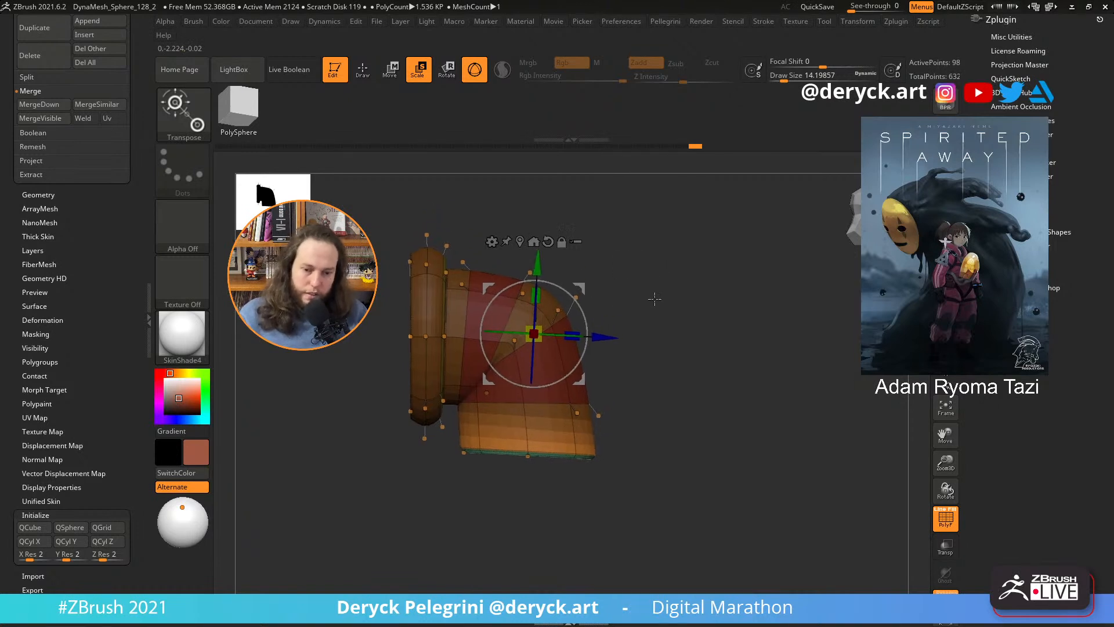
left_click_drag(599, 337, 604, 338)
key("q")
mouse_move(676, 352)
left_mouse_down("ctrl")
mouse_move(681, 383)
mouse_move(638, 385)
left_mouse_up("ctrl")
key("shift+f")
left_click_drag(336, 422, 369, 419)
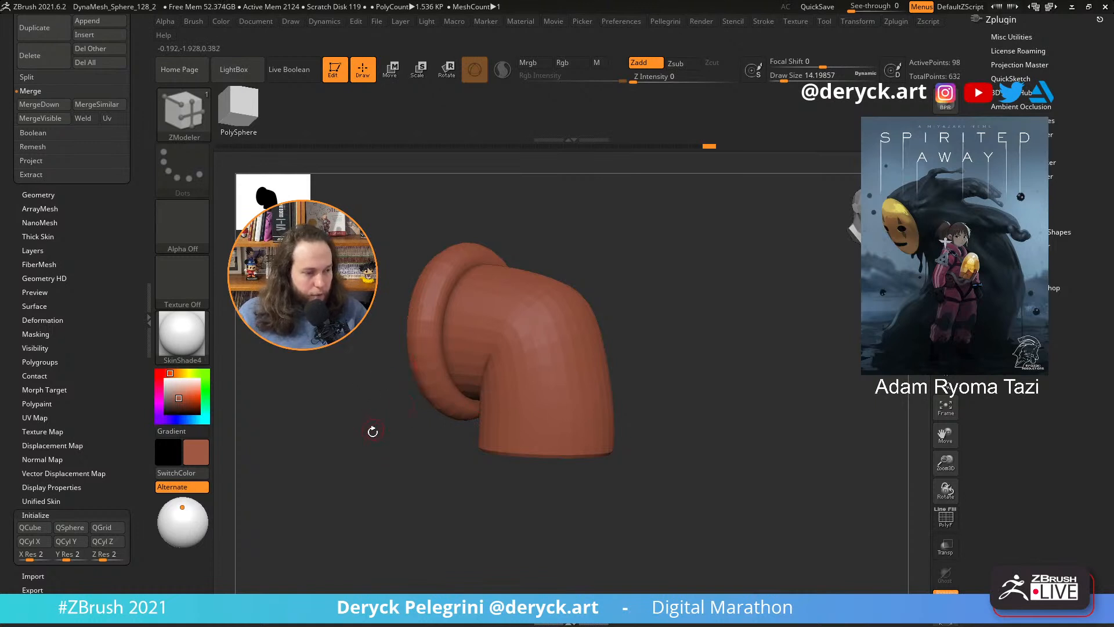
mouse_move(370, 430)
left_mouse_down()
mouse_move(355, 428)
mouse_move(385, 386)
mouse_move(373, 380)
mouse_move(390, 315)
mouse_move(373, 388)
mouse_move(457, 383)
mouse_move(378, 399)
mouse_move(398, 378)
mouse_move(368, 385)
mouse_move(395, 377)
mouse_move(385, 378)
mouse_move(390, 390)
mouse_move(423, 388)
left_mouse_up()
- Rotate the tube's lower end until its opening is level, hide the PolyFrame and return to the ZModeler brush
key("w")
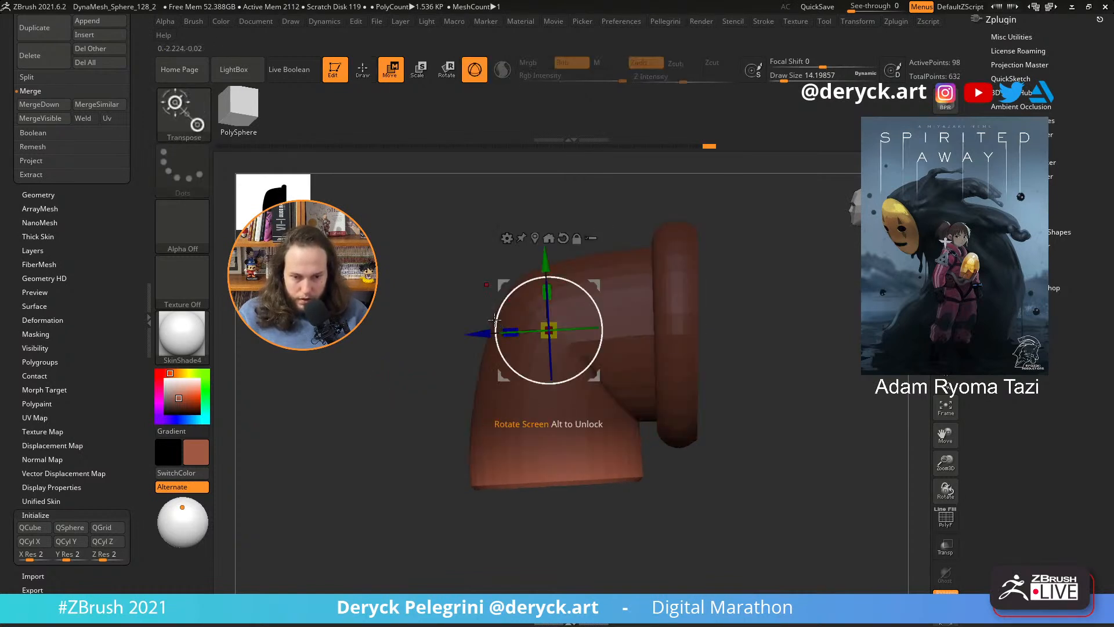
mouse_move(497, 354)
left_mouse_down()
mouse_move(497, 306)
mouse_move(514, 285)
mouse_move(545, 271)
mouse_move(556, 305)
mouse_move(555, 296)
left_mouse_up()
key("shift+f")
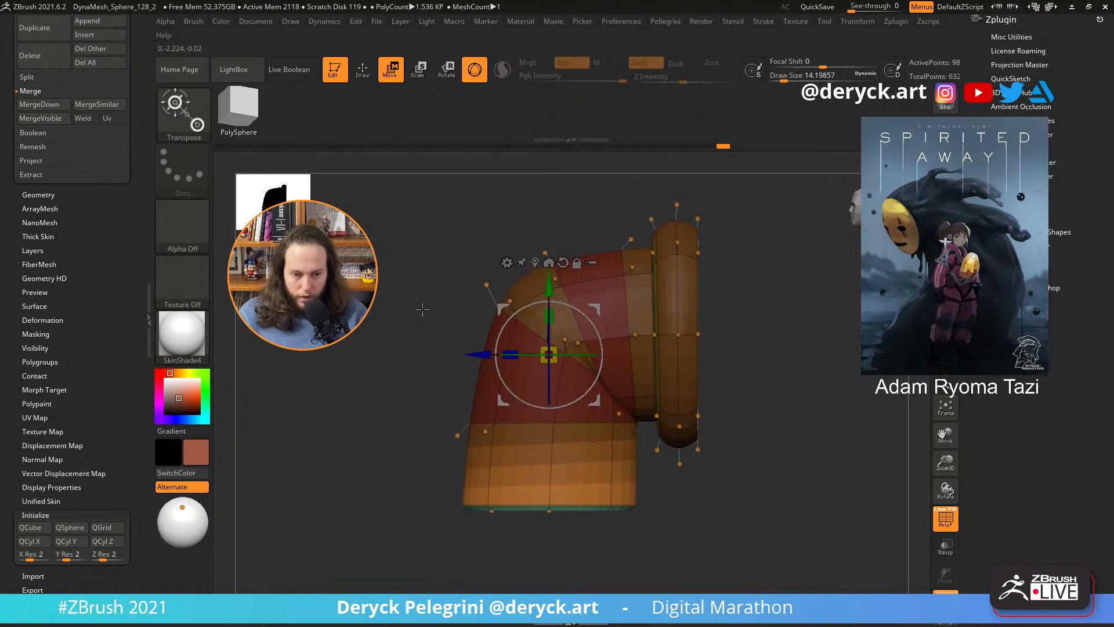
key("q")
key("shift+f")
key("b")
key("z")
key("m")
- Show the whole character together with the tube in side view and save the file
mouse_move(398, 328)
left_mouse_down()
mouse_move(373, 365)
mouse_move(336, 378)
mouse_move(393, 246)
mouse_move(403, 294)
mouse_move(365, 238)
mouse_move(389, 240)
mouse_move(372, 264)
mouse_move(356, 261)
left_mouse_up()
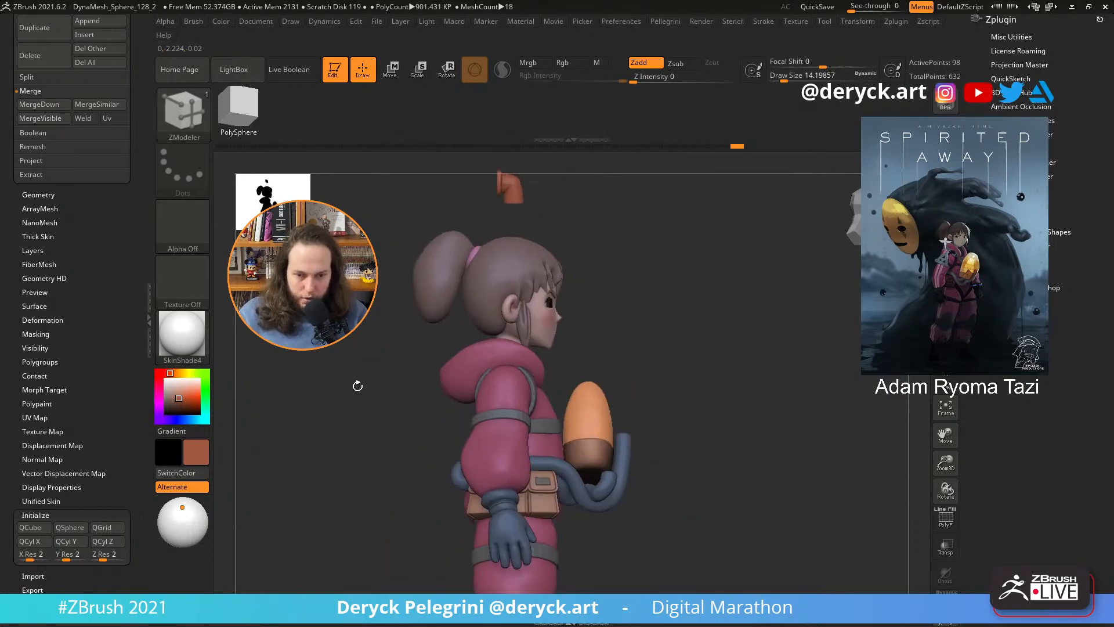
left_click_drag(356, 385, 351, 406, "alt")
left_click(0, 55)
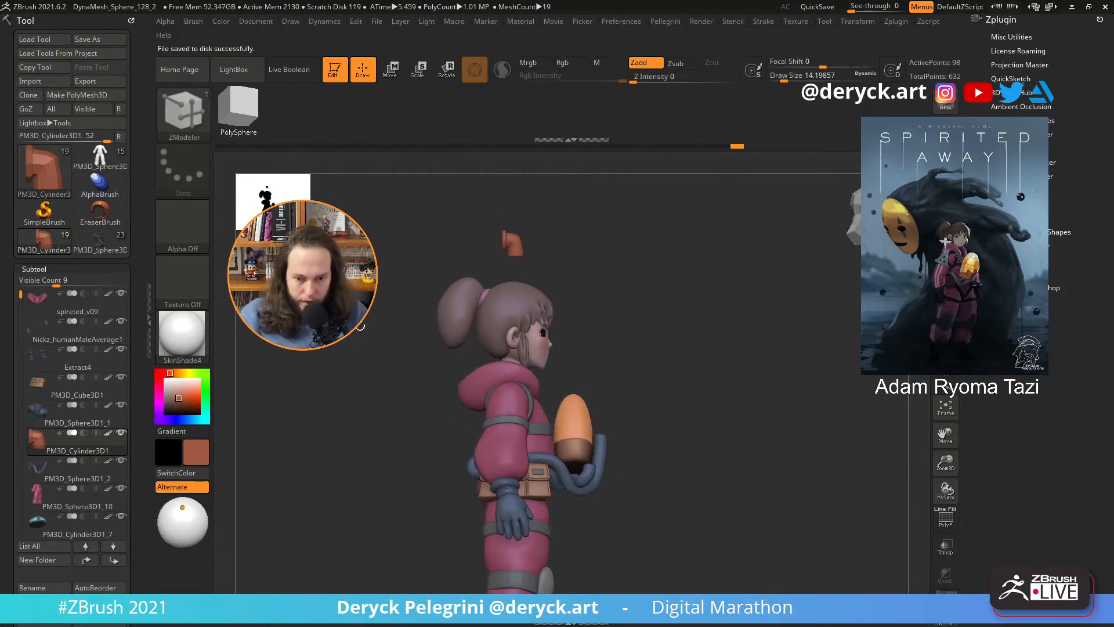
- Move the elbow fitting from above the head onto the front of the egg-shaped tank and tilt it in line with the blue hose
key("w")
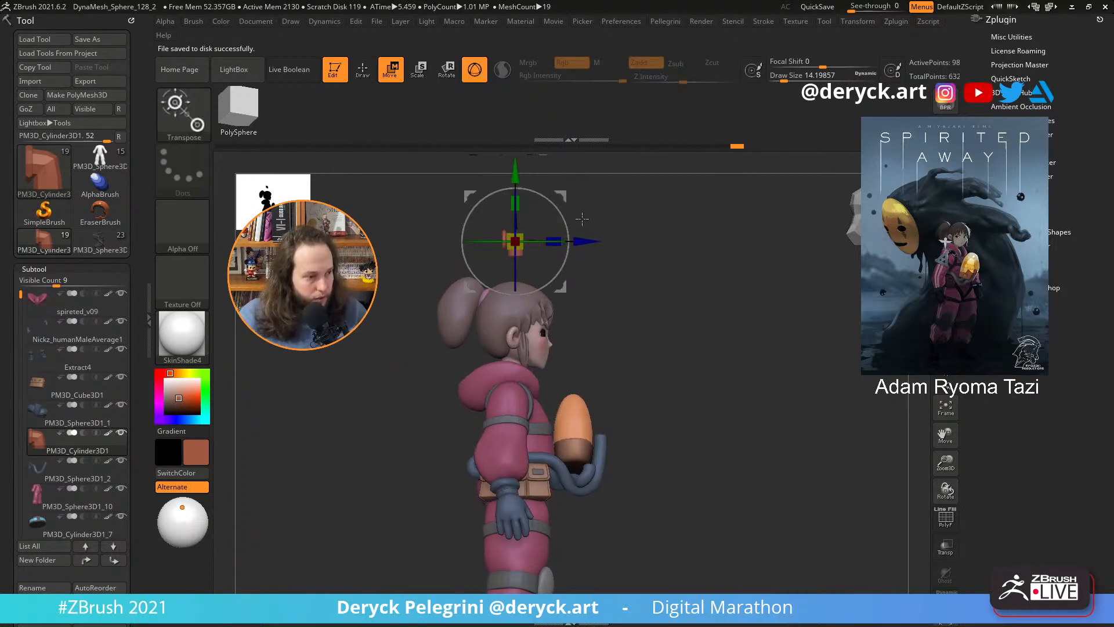
left_click_drag(563, 198, 649, 388)
left_click_drag(717, 390, 629, 390)
left_click_drag(385, 356, 359, 325, "alt")
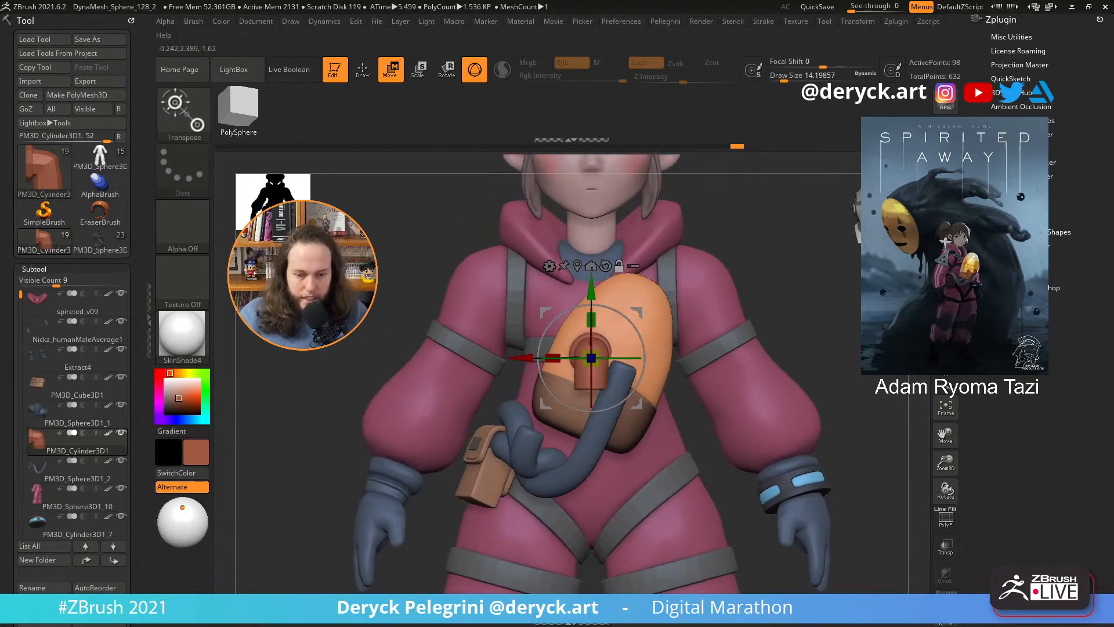
right_click_drag(557, 307, 542, 344, "alt")
left_click_drag(491, 378, 528, 374)
left_click_drag(831, 302, 656, 281, "alt")
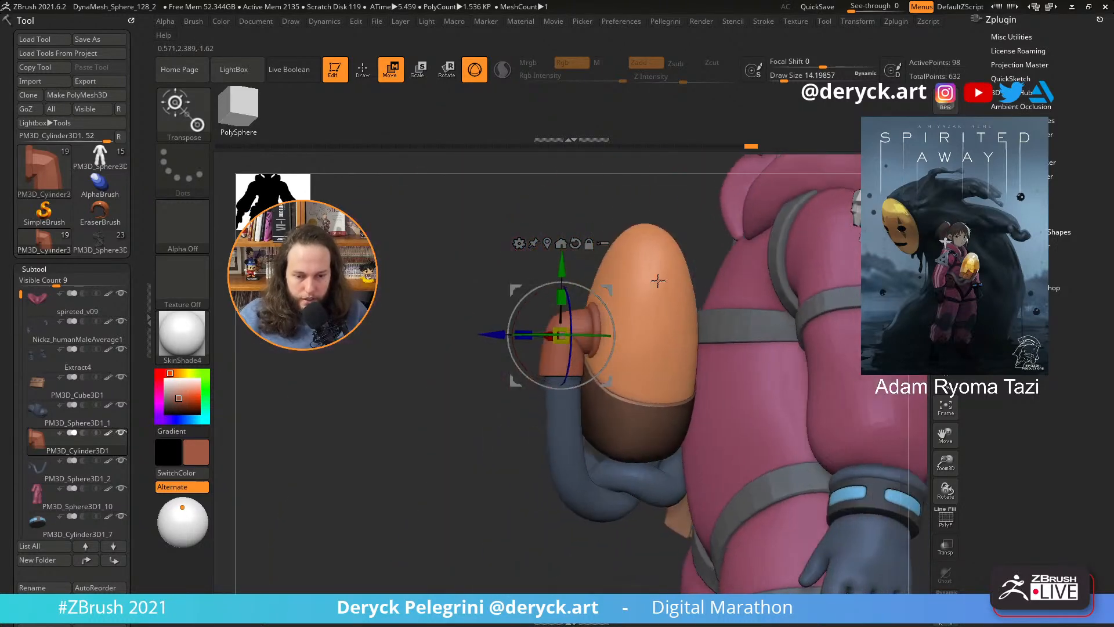
left_click_drag(392, 329, 451, 344, "alt")
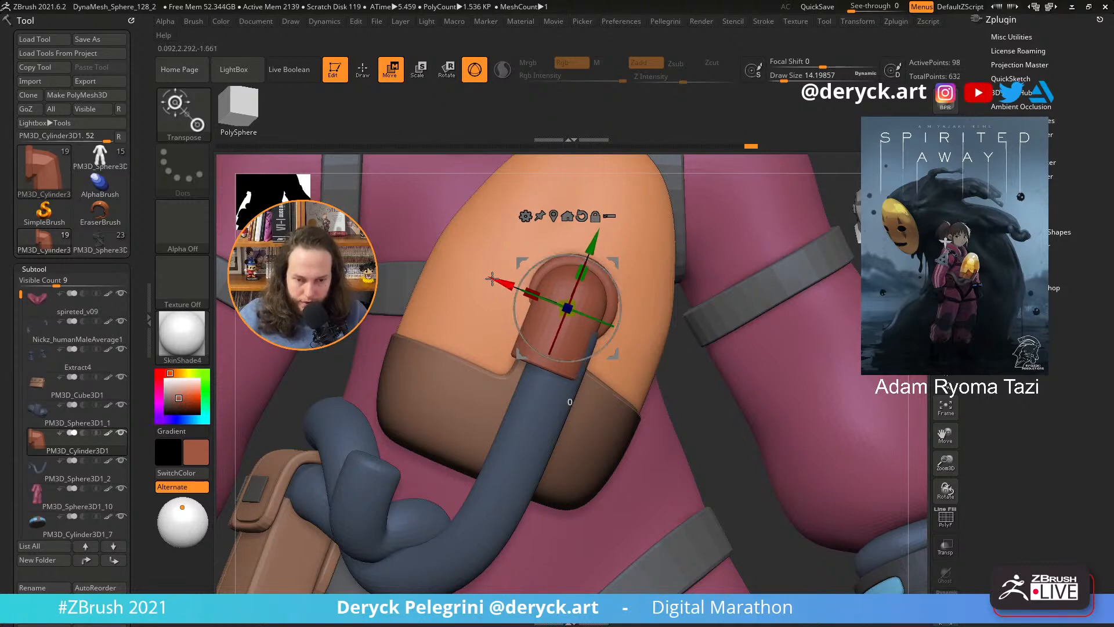
- Shift the elbow fitting outward along its depth axis so its lower opening sits over the hose end
left_click_drag(699, 397, 687, 335)
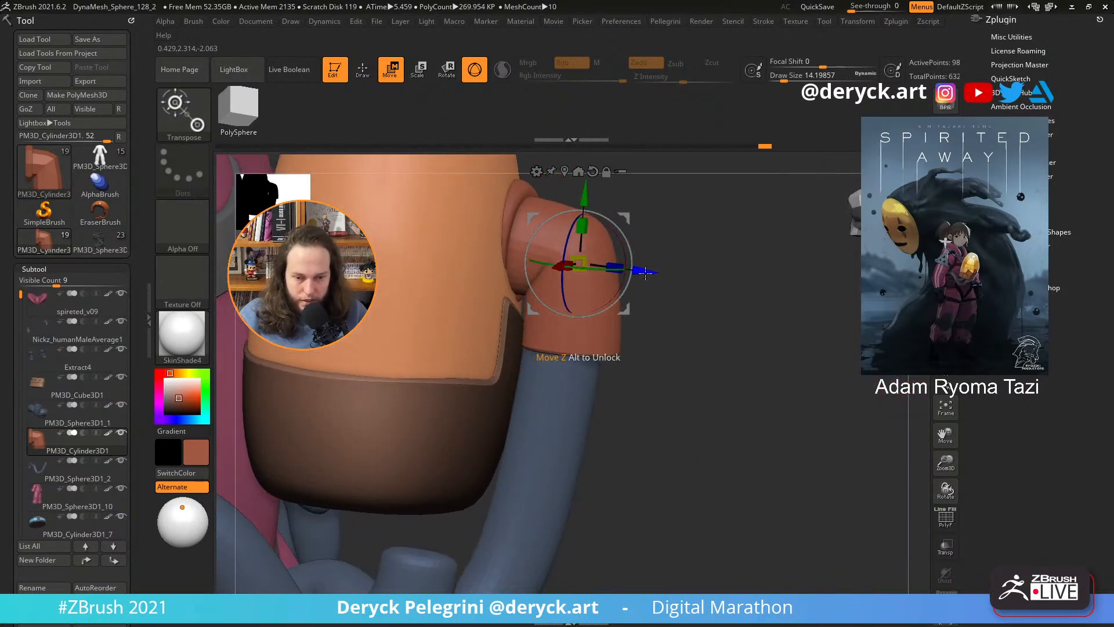
left_click_drag(644, 273, 659, 274)
left_click_drag(700, 311, 488, 266)
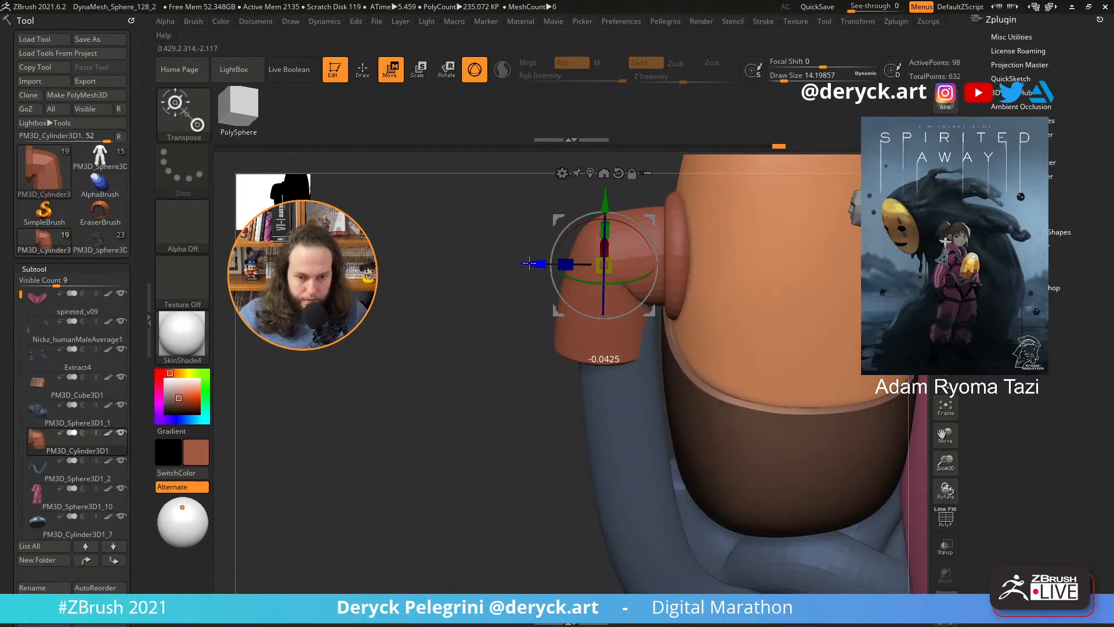
left_click_drag(453, 263, 719, 290)
- Scale the elbow fitting uniformly to about 0.79 and nudge it in depth and height to meet the hose end
left_click_drag(763, 367, 603, 212, "alt")
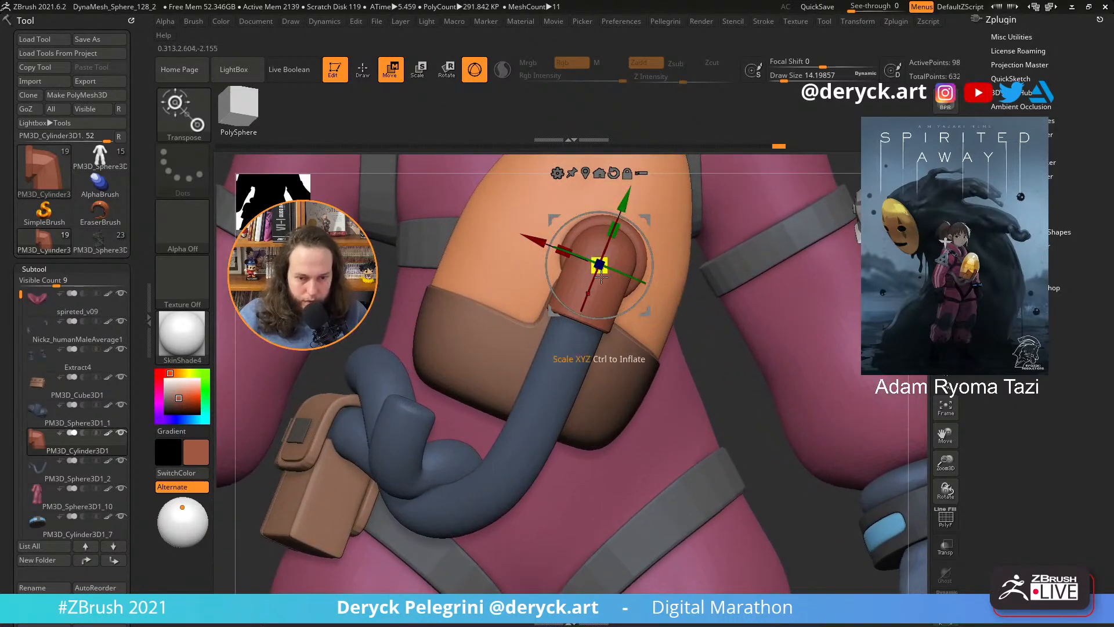
left_click_drag(601, 277, 589, 267)
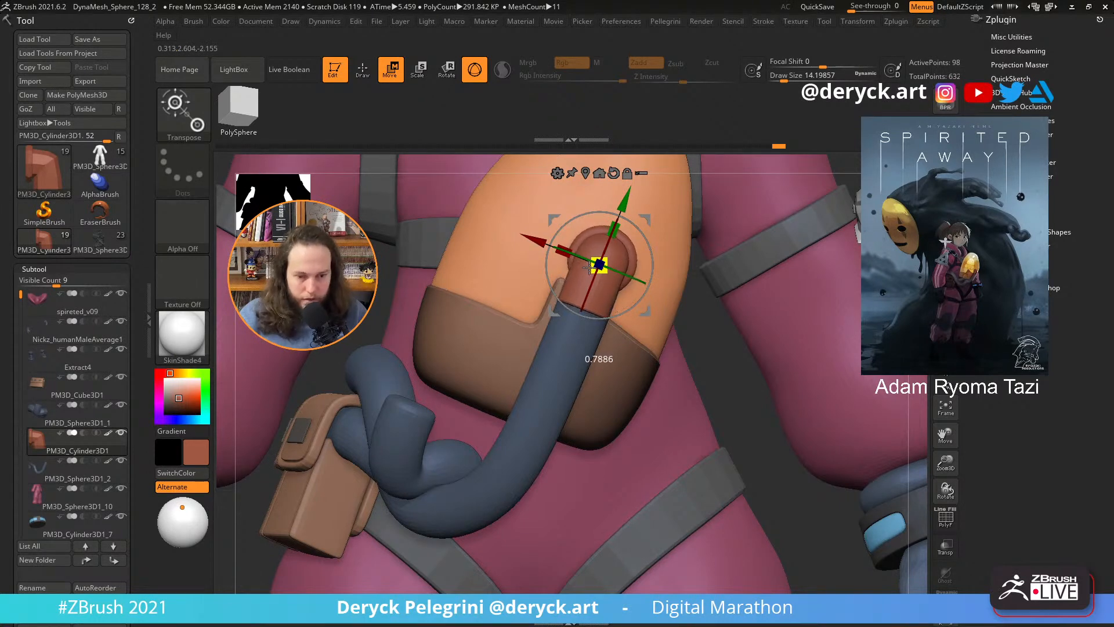
left_click_drag(725, 355, 537, 327)
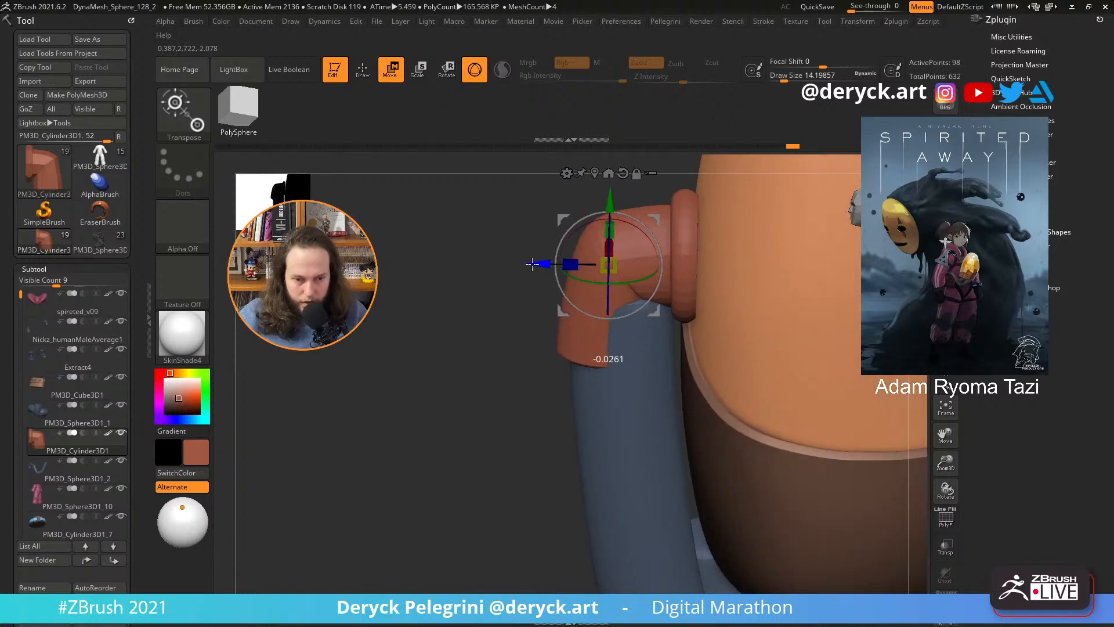
left_click_drag(543, 264, 540, 264)
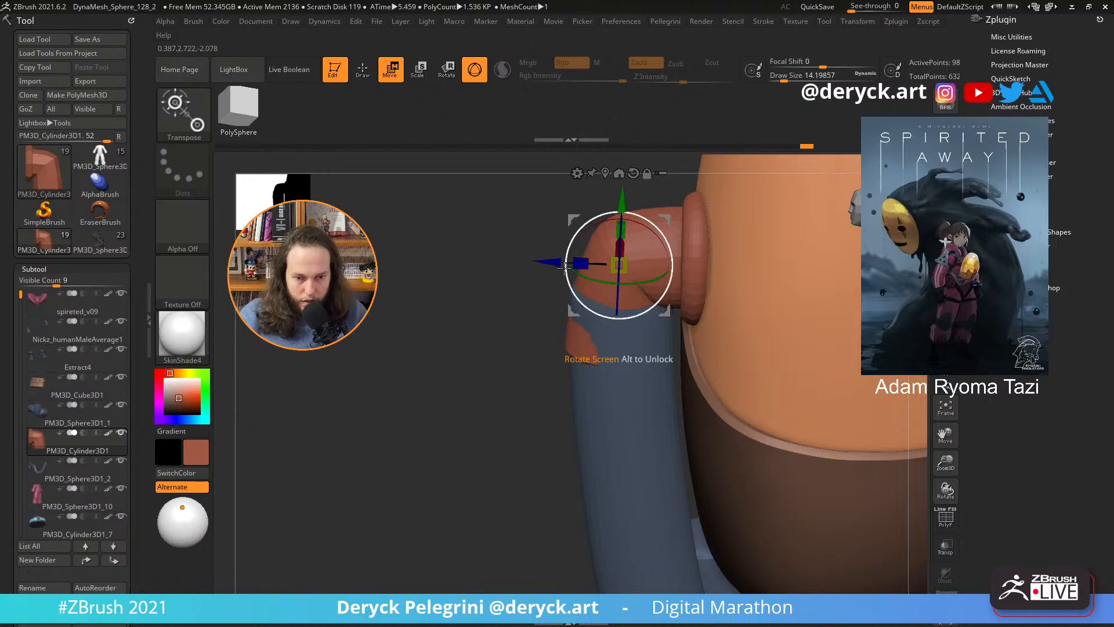
left_click_drag(540, 253, 586, 250)
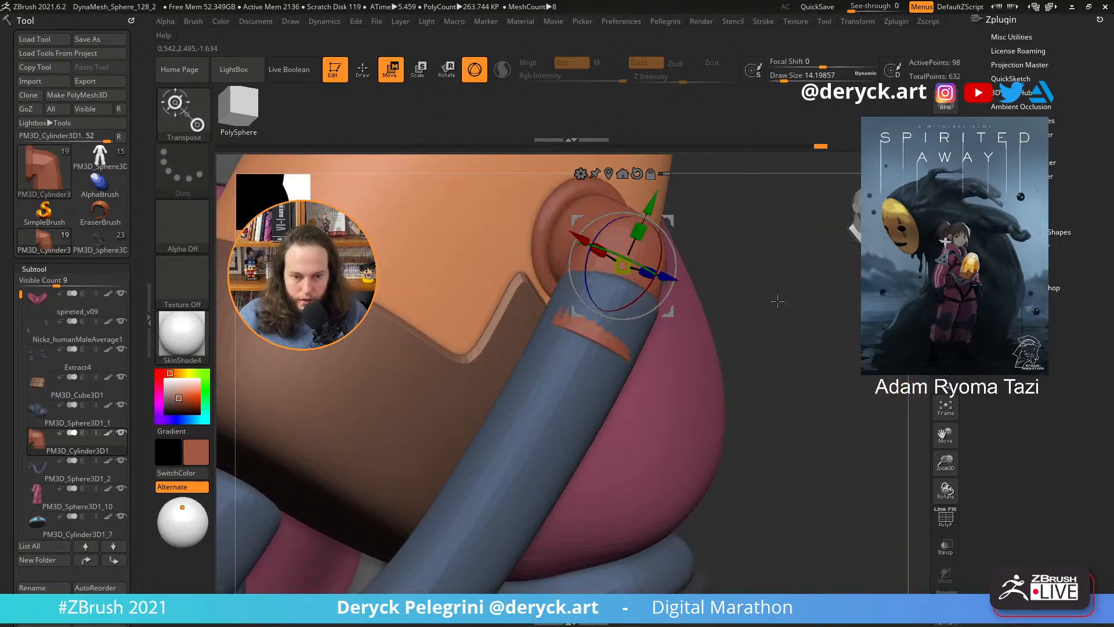
left_click_drag(777, 301, 607, 273)
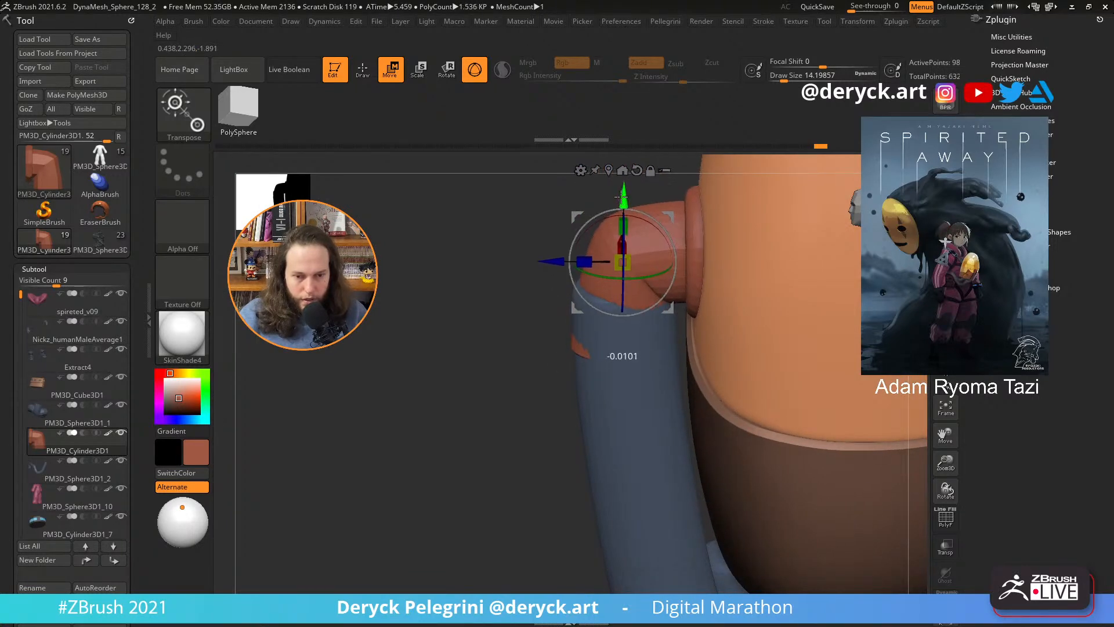
left_click_drag(619, 197, 550, 283)
- Select the egg-shaped tank and scale it up uniformly to about 1.07
left_click_drag(811, 429, 747, 275, "alt")
mouse_move(842, 266)
left_mouse_down("alt")
mouse_move(836, 342)
mouse_move(823, 303)
mouse_move(815, 295)
mouse_move(802, 311)
mouse_move(774, 271)
mouse_move(781, 311)
mouse_move(800, 323)
mouse_move(753, 326)
mouse_move(733, 386)
mouse_move(679, 393)
left_mouse_up("alt")
key("q")
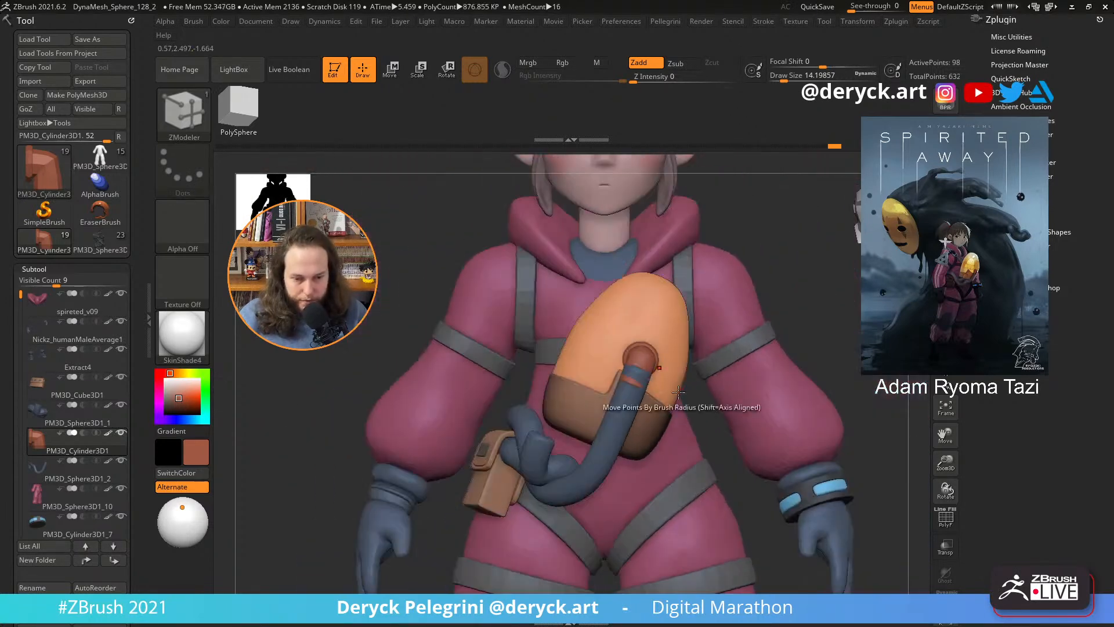
left_click(678, 393, "alt")
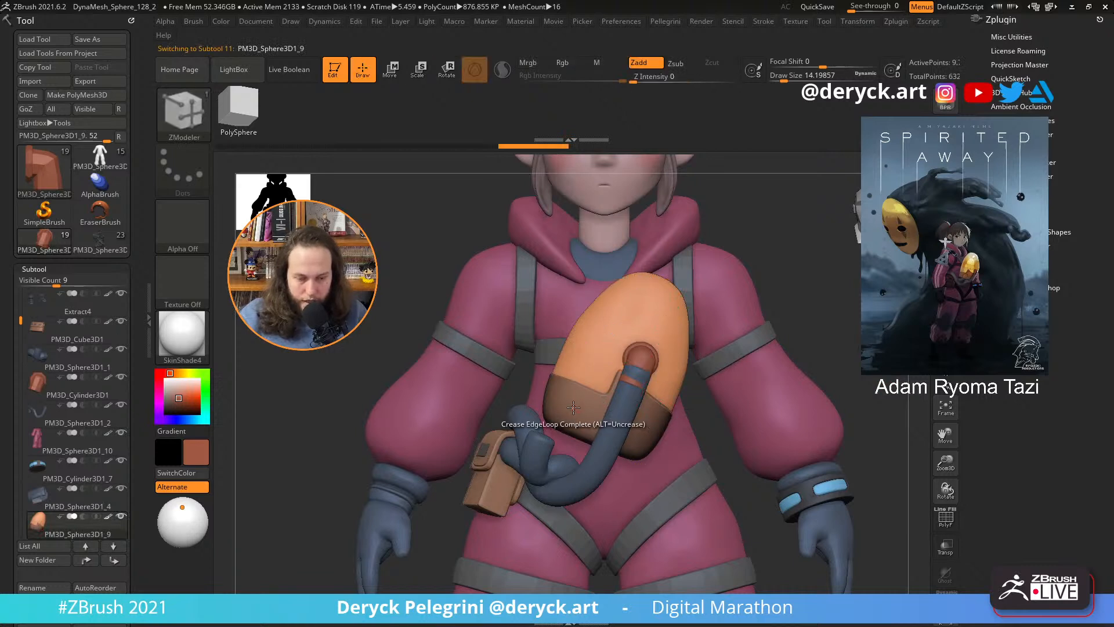
key("e")
left_click_drag(652, 380, 661, 383)
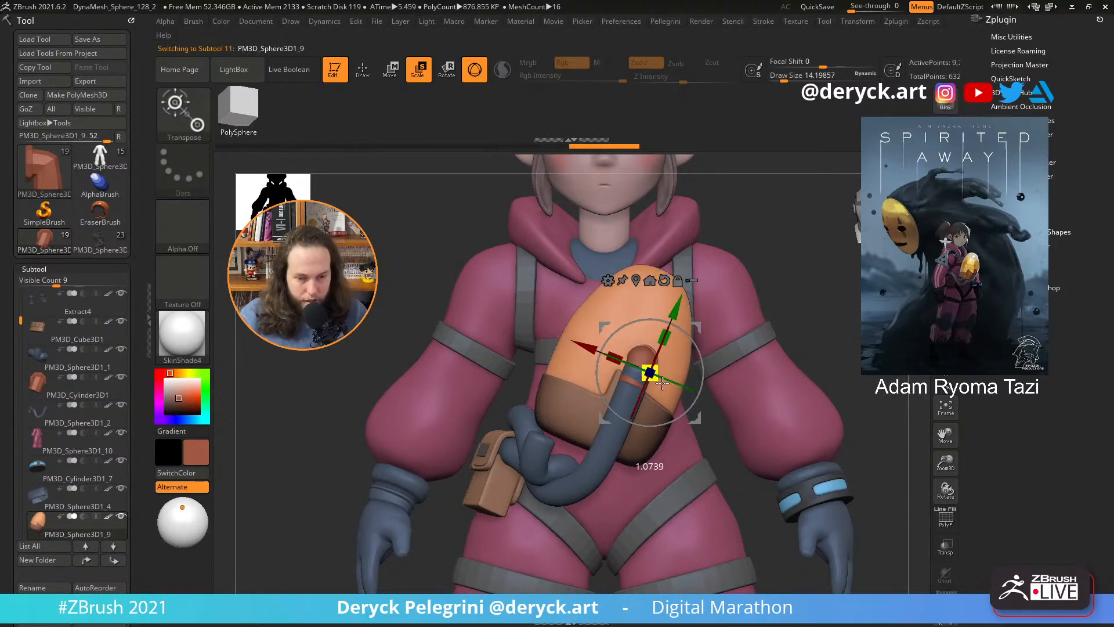
- Move the tank upward along its tilted axis and fine-tune its placement on the chest
left_click_drag(673, 316, 679, 296)
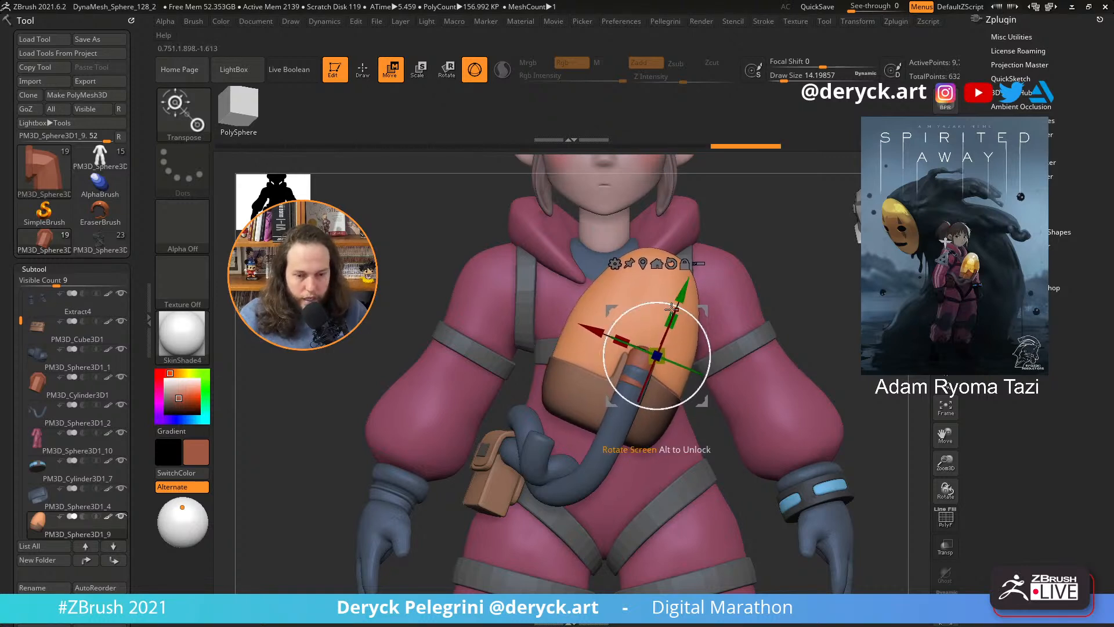
right_click_drag(678, 296, 498, 313, "alt")
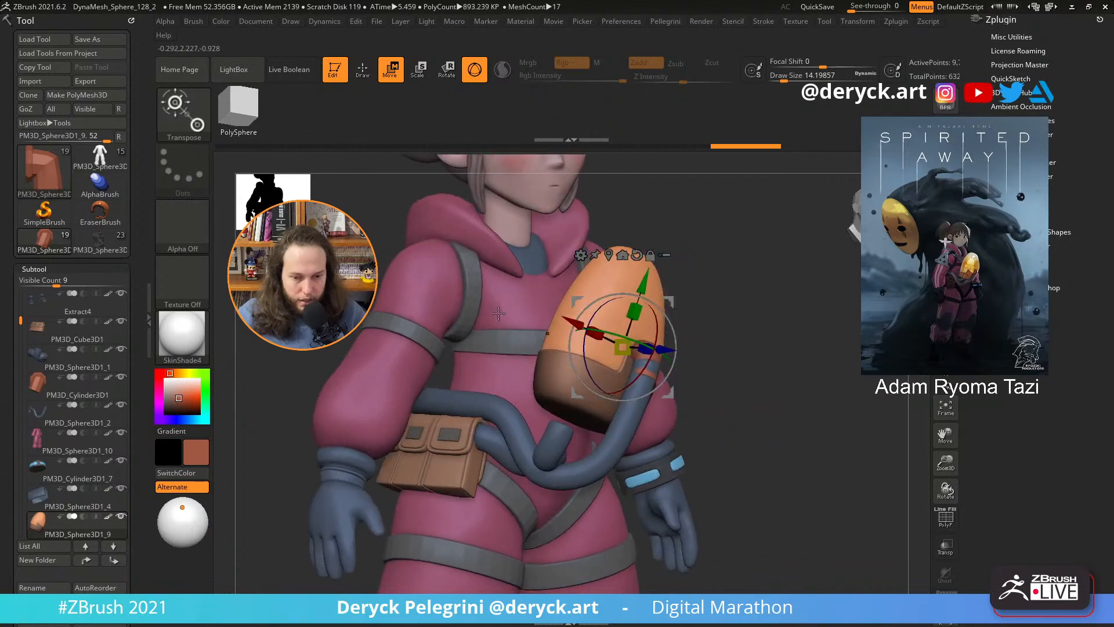
right_click_drag(764, 286, 853, 292)
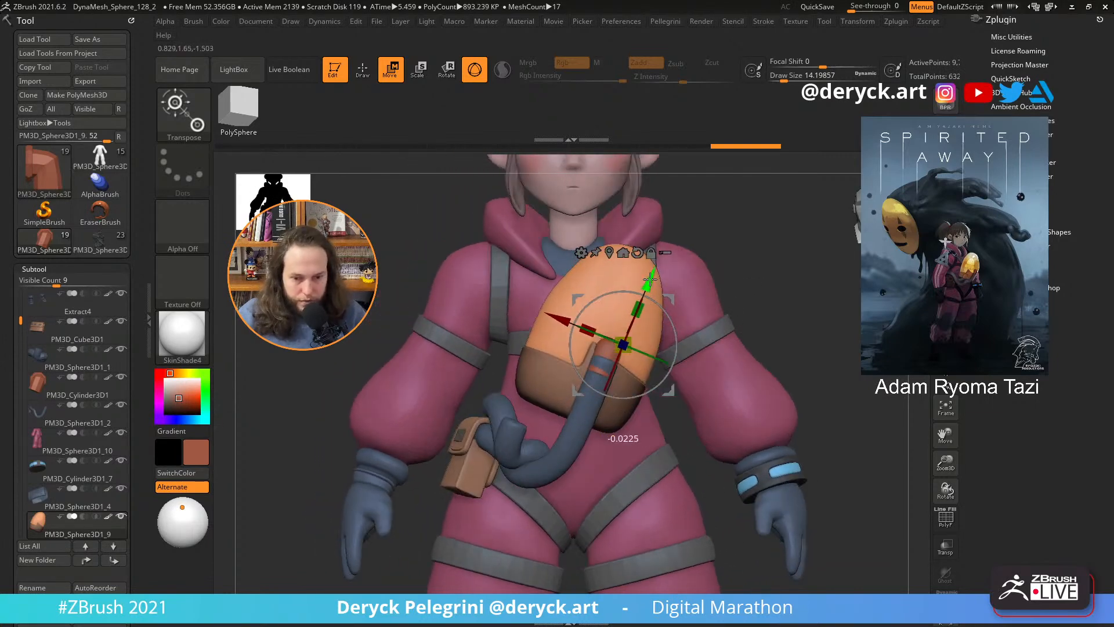
left_click_drag(622, 355, 630, 354)
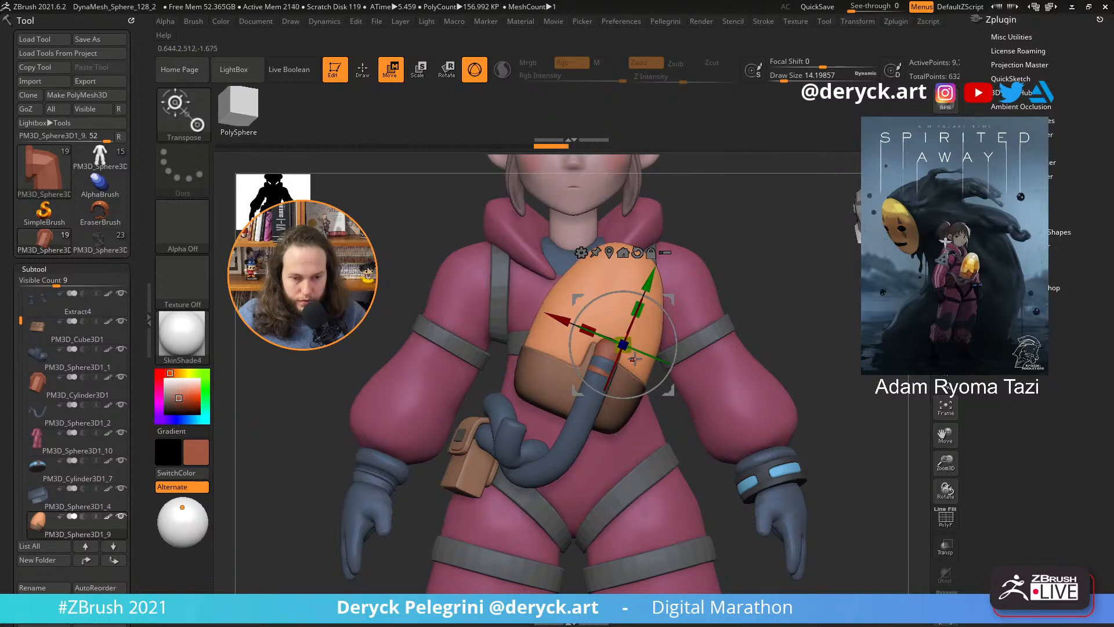
- Select the elbow fitting, slide it up the tank just above the hose end, and adjust its depth against the tank surface
key("q")
right_click_drag(743, 299, 543, 337)
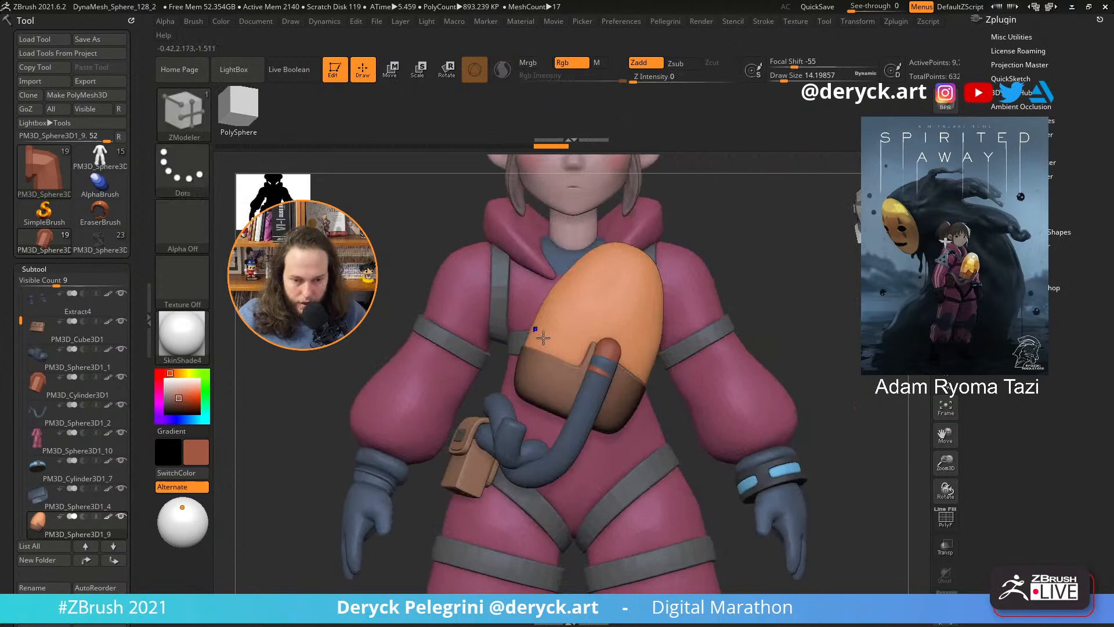
left_click(607, 351, "alt")
key("w")
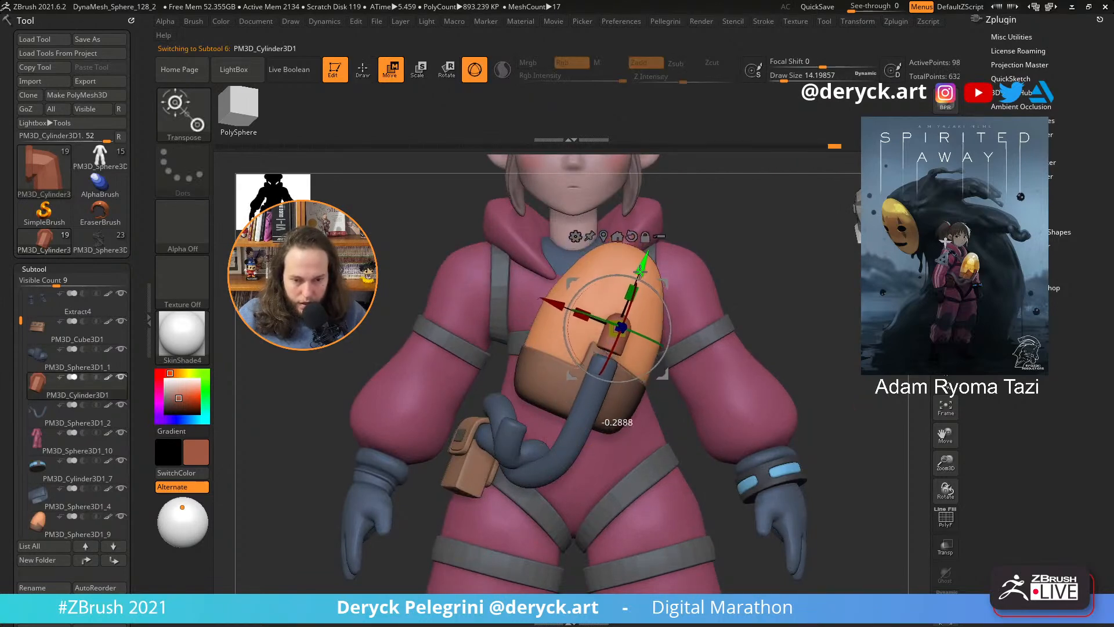
right_click_drag(634, 280, 530, 345)
left_click_drag(537, 329, 533, 306)
right_click_drag(533, 306, 661, 331)
left_click_drag(663, 331, 667, 332)
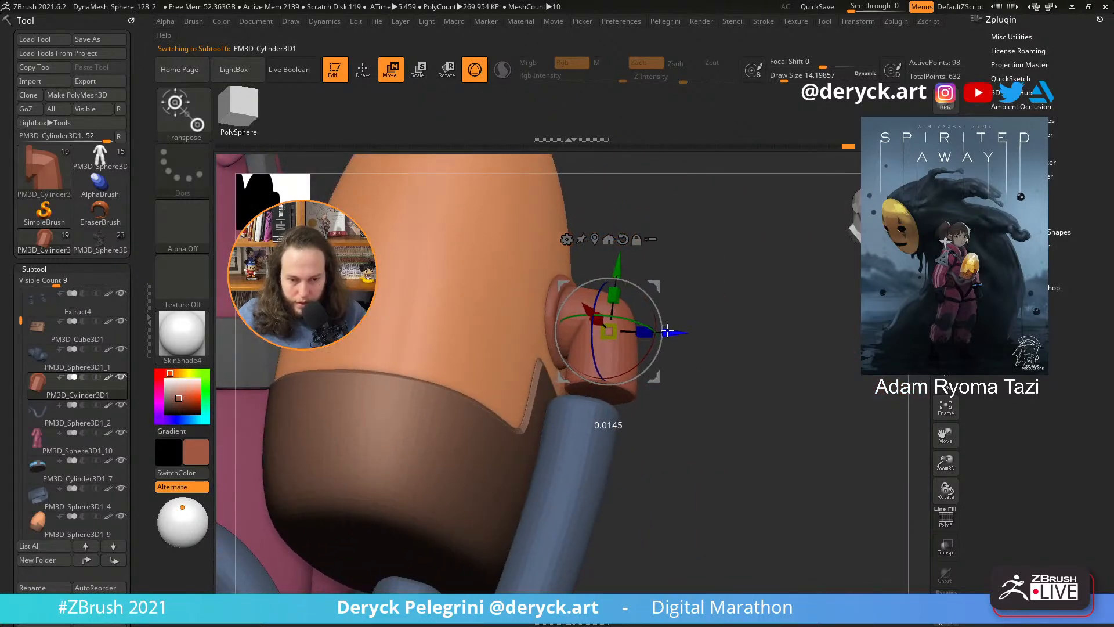
mouse_move(649, 304)
right_mouse_down()
mouse_move(534, 298)
mouse_move(667, 302)
right_mouse_up()
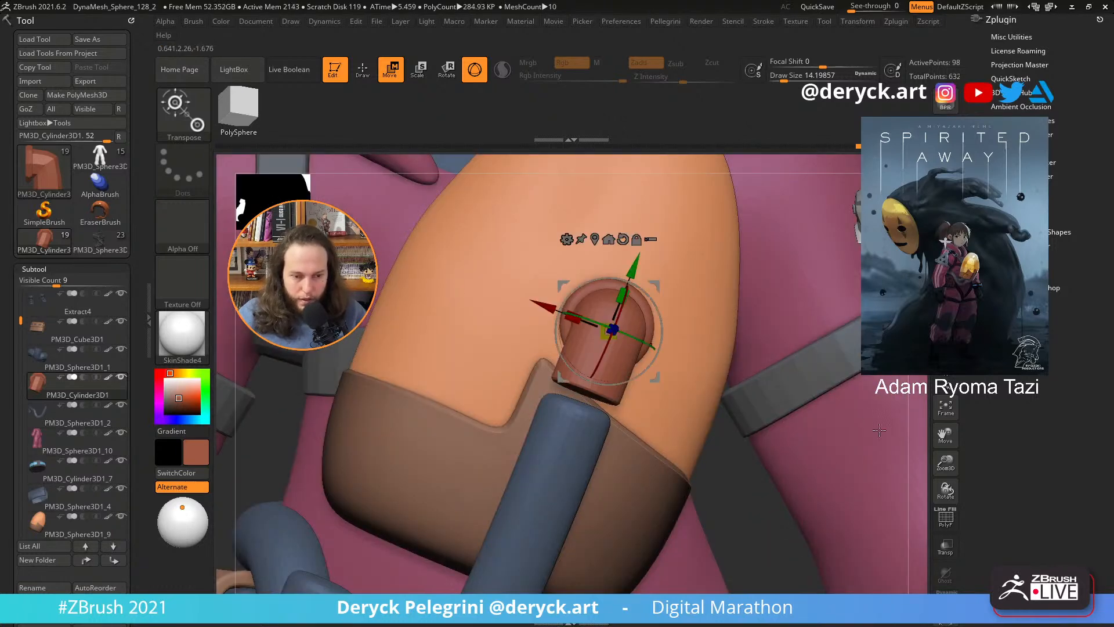
mouse_move(766, 522)
right_mouse_down("ctrl")
mouse_move(802, 314)
mouse_move(800, 341)
mouse_move(795, 328)
mouse_move(828, 332)
mouse_move(777, 322)
mouse_move(799, 322)
right_mouse_up("ctrl")
- Mask the tank's brown base by isolating the orange polygroup, leaving only the orange shell editable
key("q")
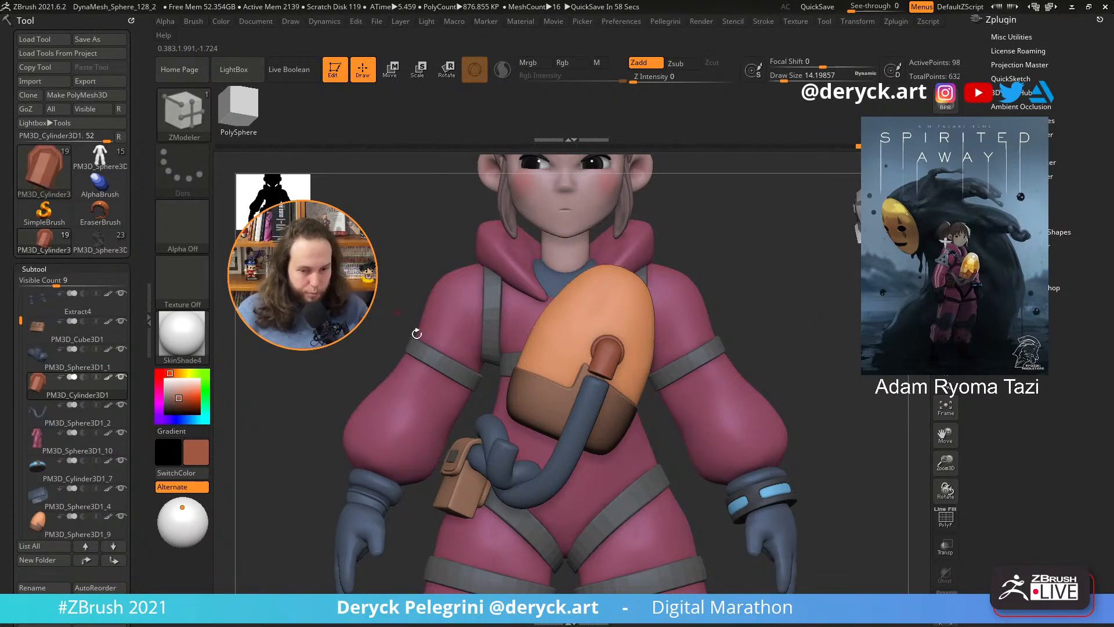
left_click_drag(852, 327, 789, 340, "alt")
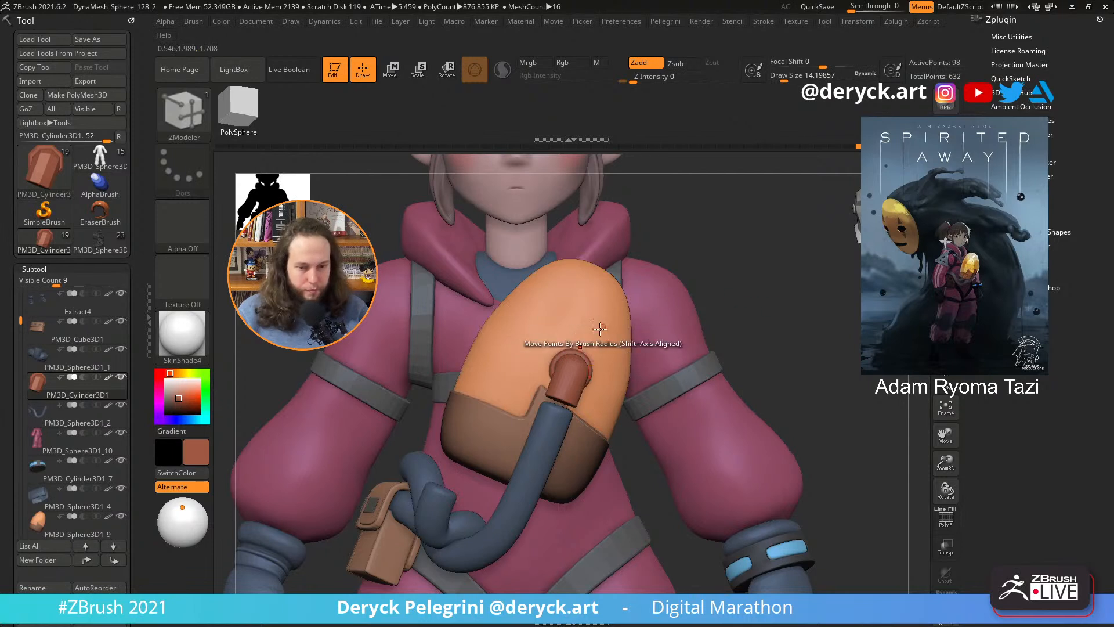
left_click(569, 317, "alt")
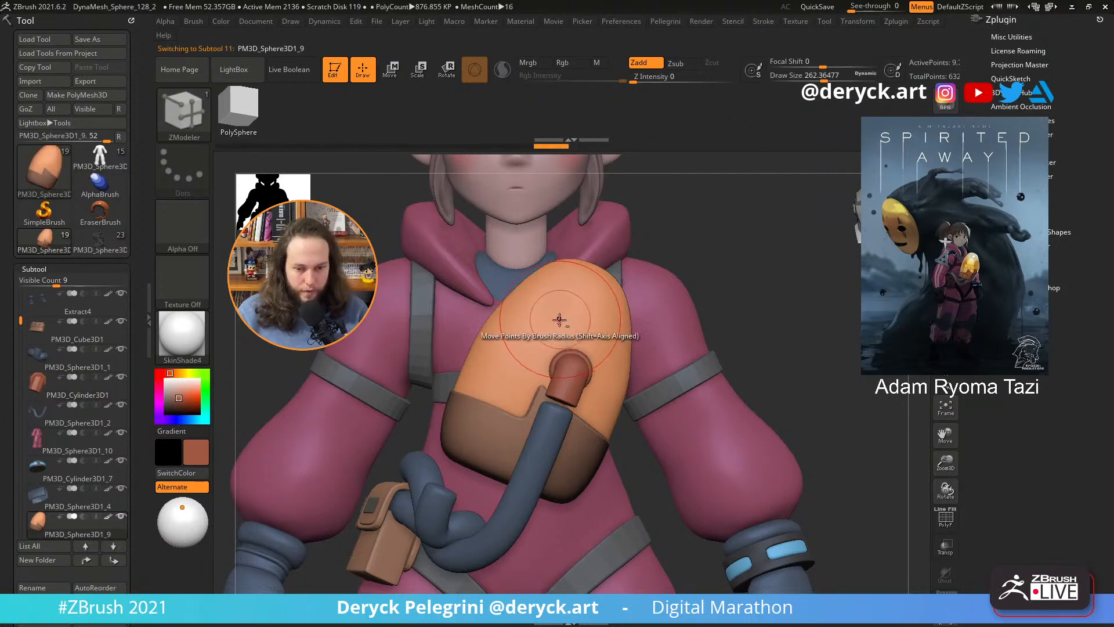
left_click(559, 318, "ctrl+shift")
key("ctrl+z")
left_click(578, 325, "ctrl+shift")
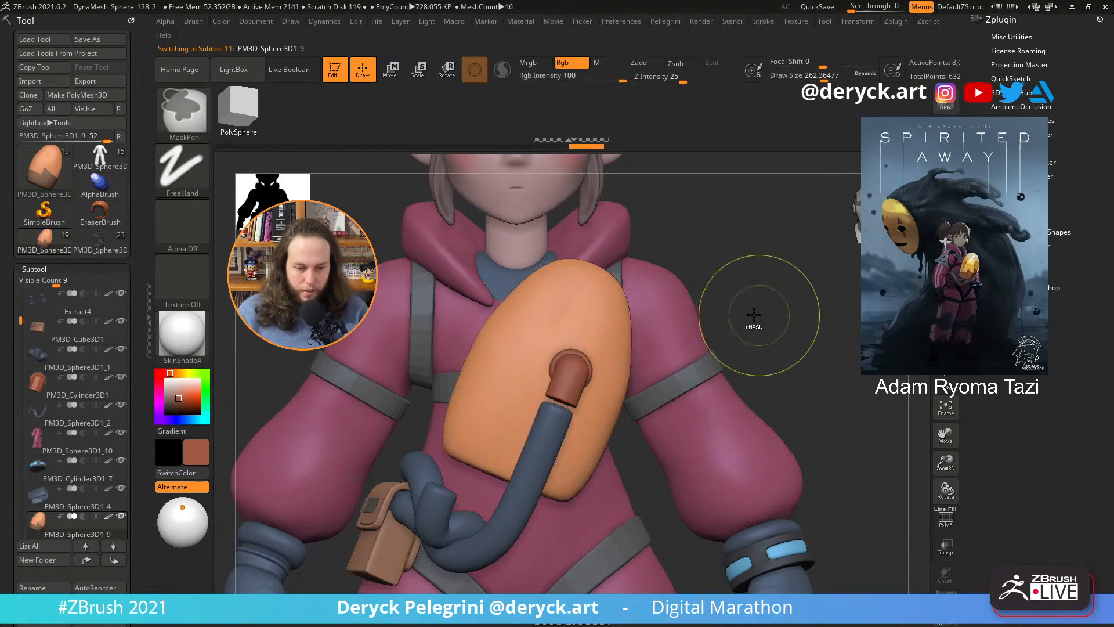
left_click(758, 316, "ctrl")
left_click(758, 316, "ctrl+shift")
left_click(758, 316, "ctrl")
- Broaden and round the upper part of the tank's orange shell in front view with the Move brush, reducing the draw size to about 415
key("b")
key("m")
key("v")
key("s")
left_click_drag(554, 312, 583, 311)
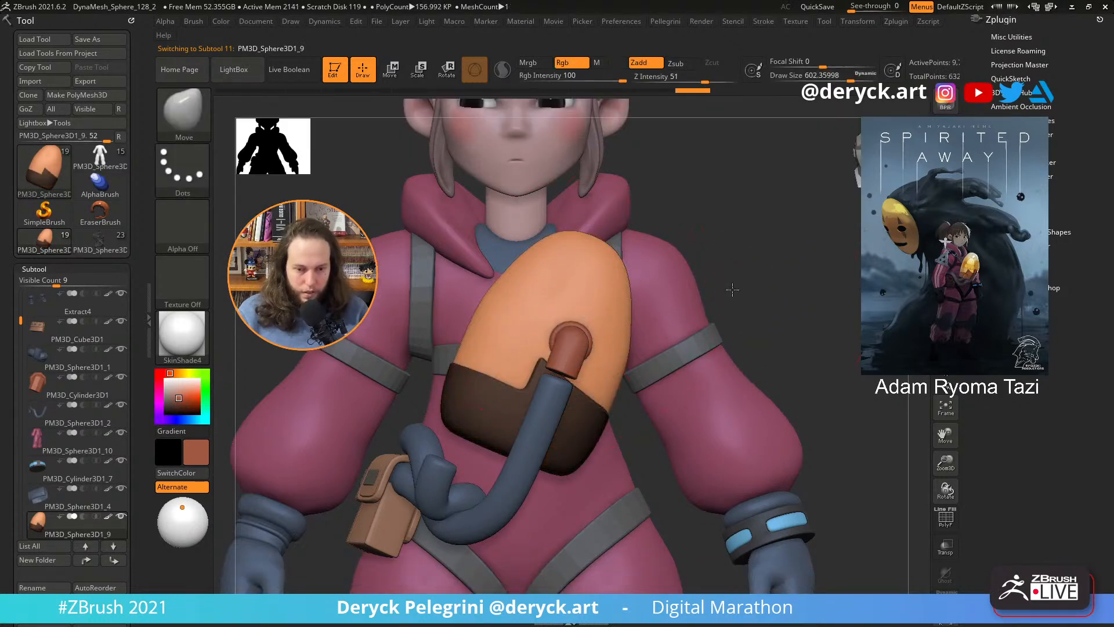
mouse_move(733, 293)
left_mouse_down("alt")
mouse_move(706, 291)
mouse_move(710, 322)
left_mouse_up("alt")
key("s")
mouse_move(564, 340)
left_mouse_down()
mouse_move(580, 340)
mouse_move(590, 305)
mouse_move(550, 321)
left_mouse_up()
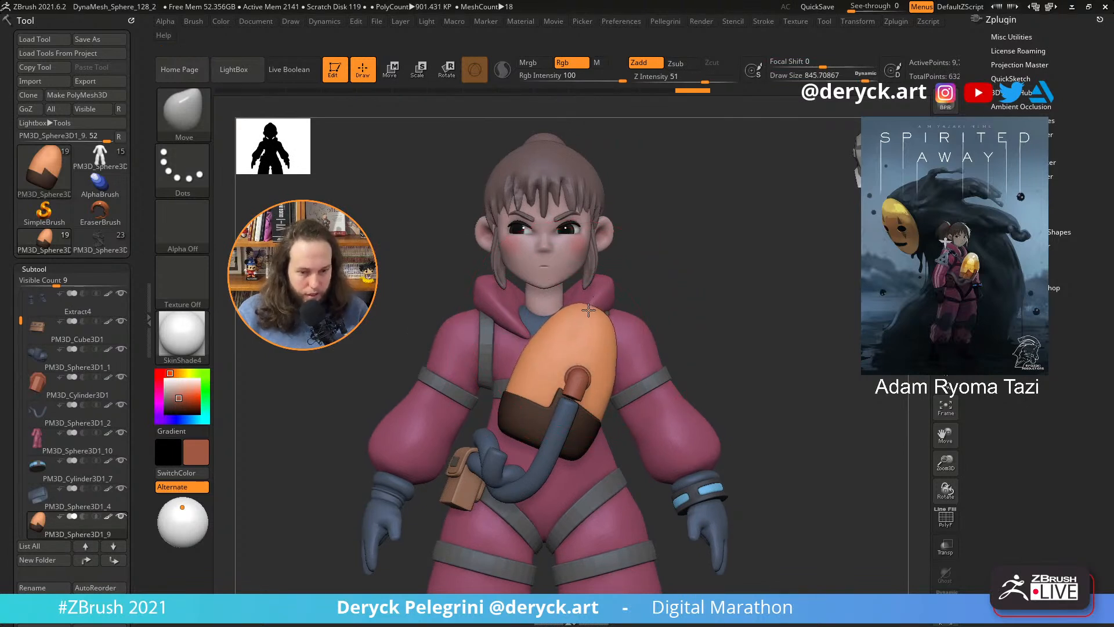
key("s")
left_click_drag(569, 369, 550, 369)
left_click_drag(614, 357, 624, 355)
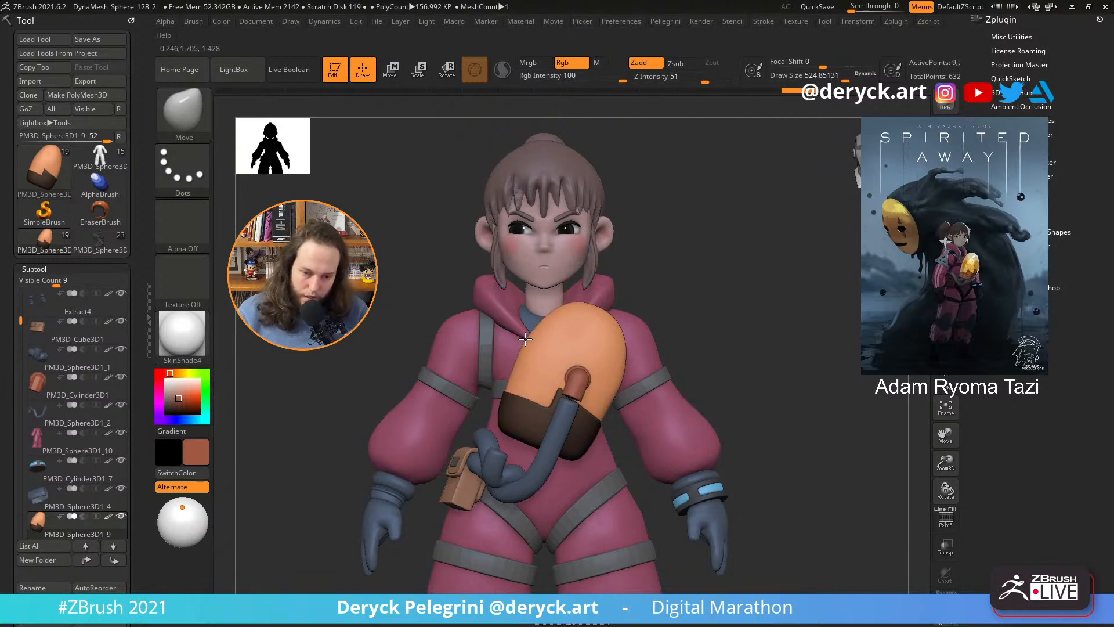
left_click_drag(544, 314, 549, 319)
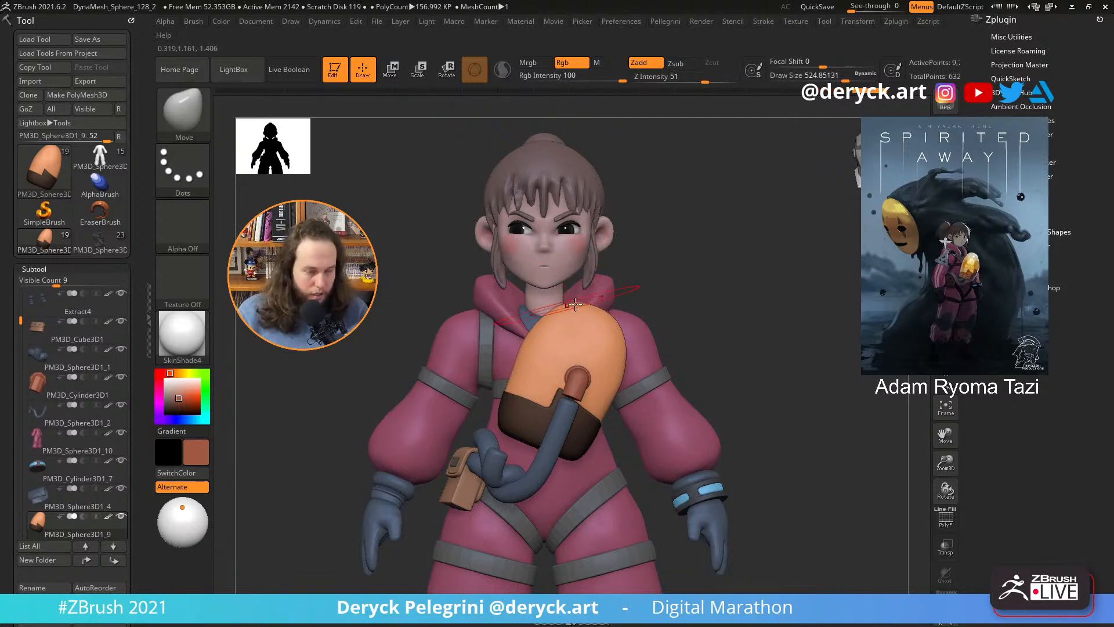
key("s")
left_click_drag(597, 348, 608, 346)
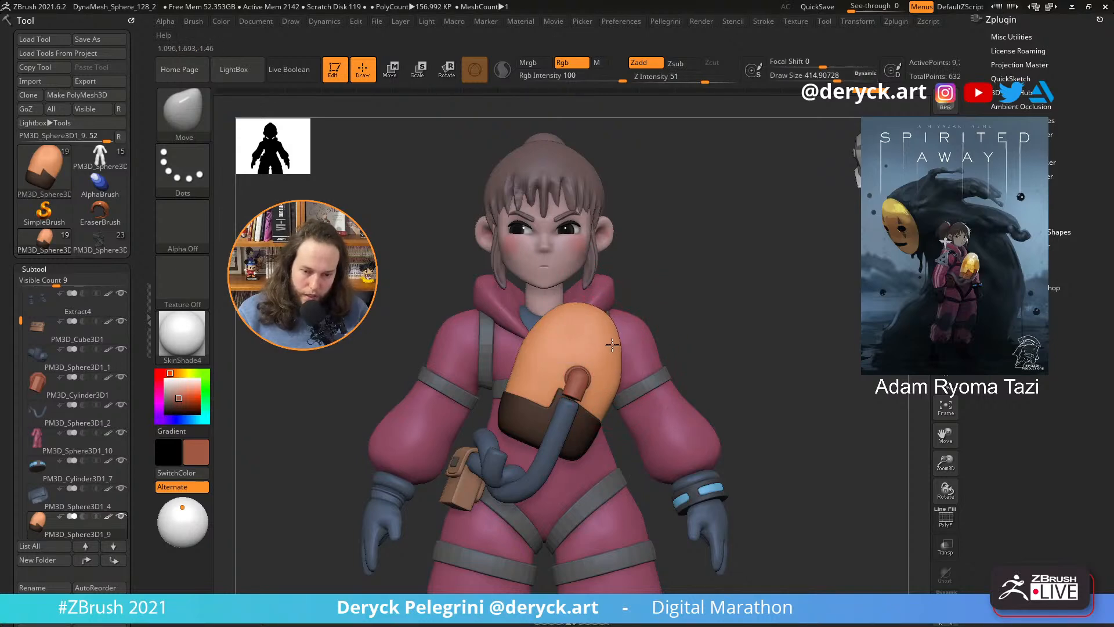
- Reshape the orange shell's side profile near the chest with the Move brush at a draw size of about 351
mouse_move(749, 341)
left_mouse_down()
mouse_move(626, 335)
mouse_move(644, 335)
left_mouse_up()
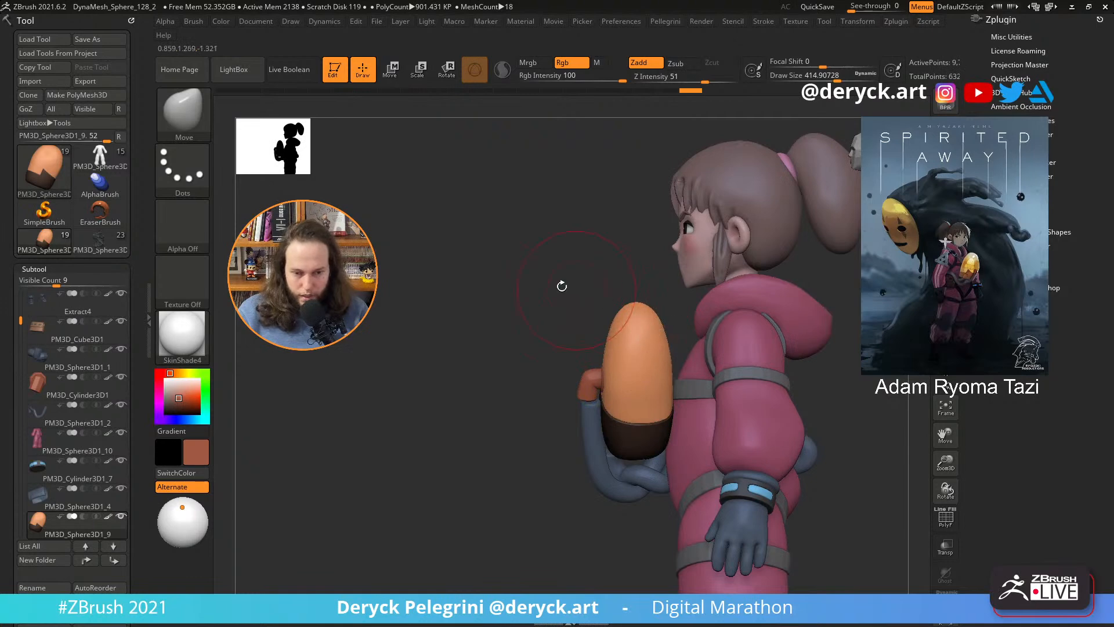
mouse_move(559, 286)
left_mouse_down()
mouse_move(708, 304)
mouse_move(760, 330)
mouse_move(741, 311)
mouse_move(755, 312)
left_mouse_up()
key("s")
left_click_drag(605, 308, 593, 300)
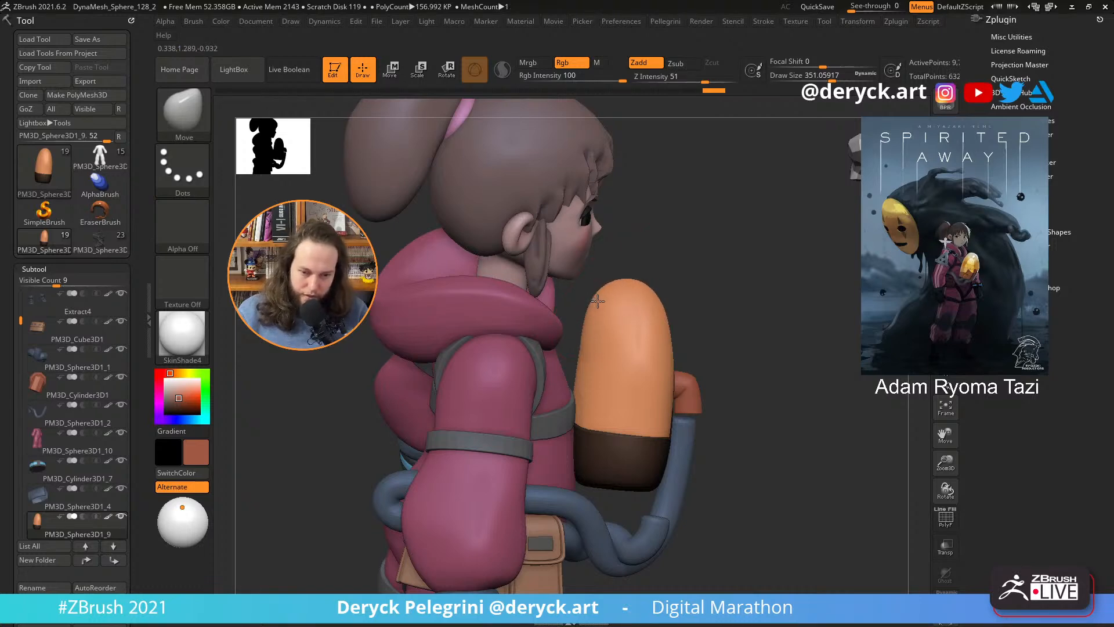
left_click_drag(586, 347, 582, 347)
- Select the elbow fitting, shift it toward the tank's lower outer edge, and scale it down uniformly to about 0.89
mouse_move(774, 325)
left_mouse_down()
mouse_move(705, 325)
mouse_move(670, 308)
mouse_move(726, 306)
mouse_move(711, 293)
mouse_move(710, 316)
mouse_move(756, 323)
mouse_move(763, 341)
mouse_move(786, 328)
mouse_move(777, 298)
left_mouse_up()
left_click(583, 343, "alt")
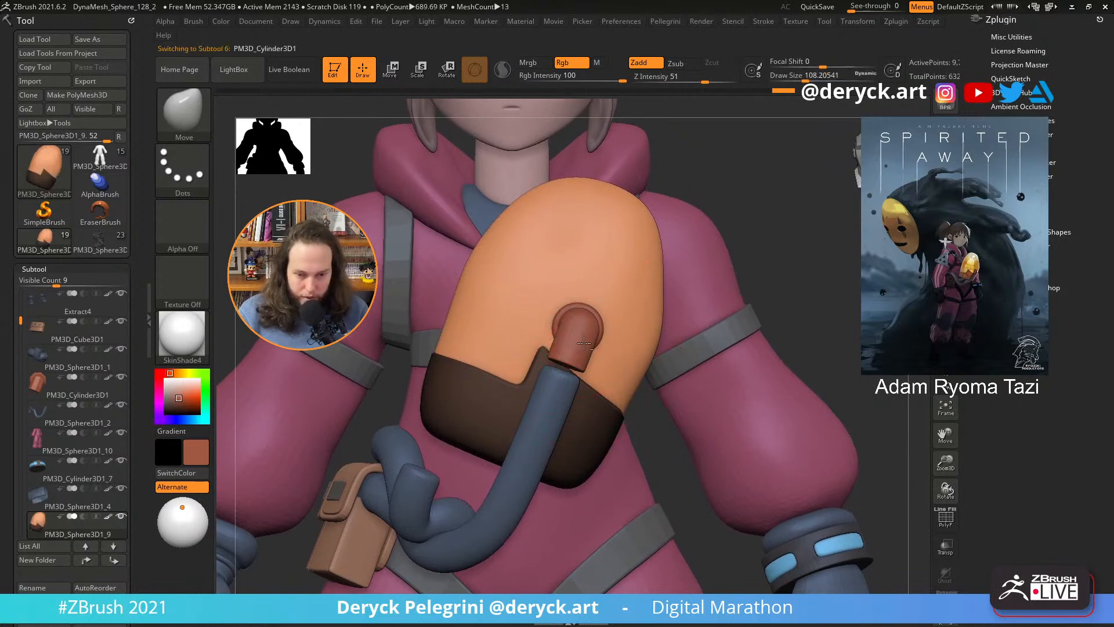
key("w")
left_click_drag(533, 284, 552, 310)
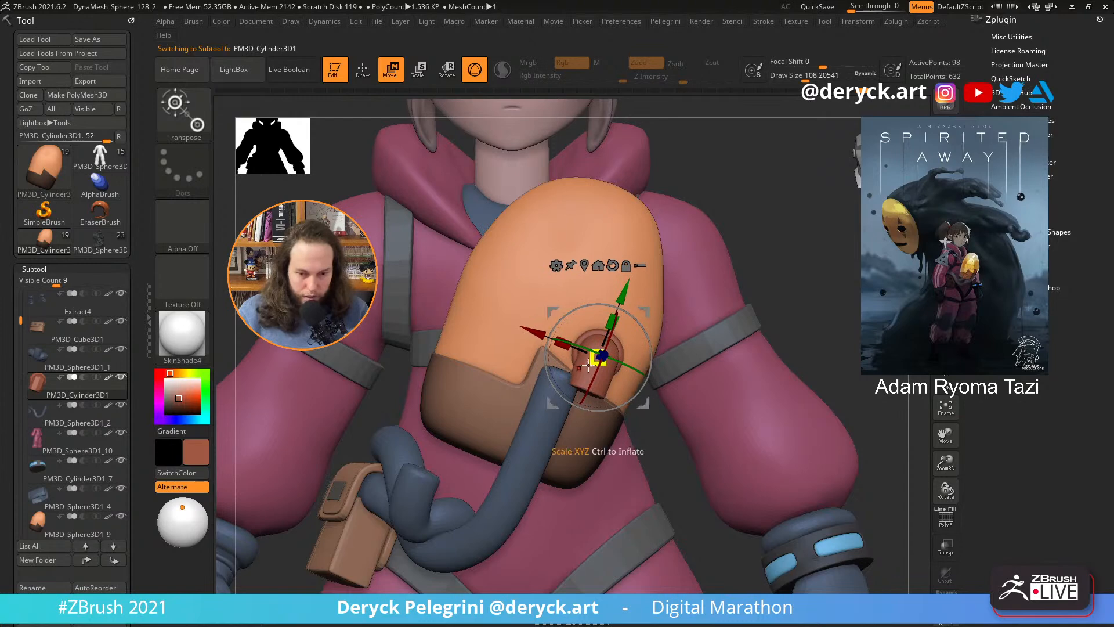
left_click_drag(597, 359, 592, 364)
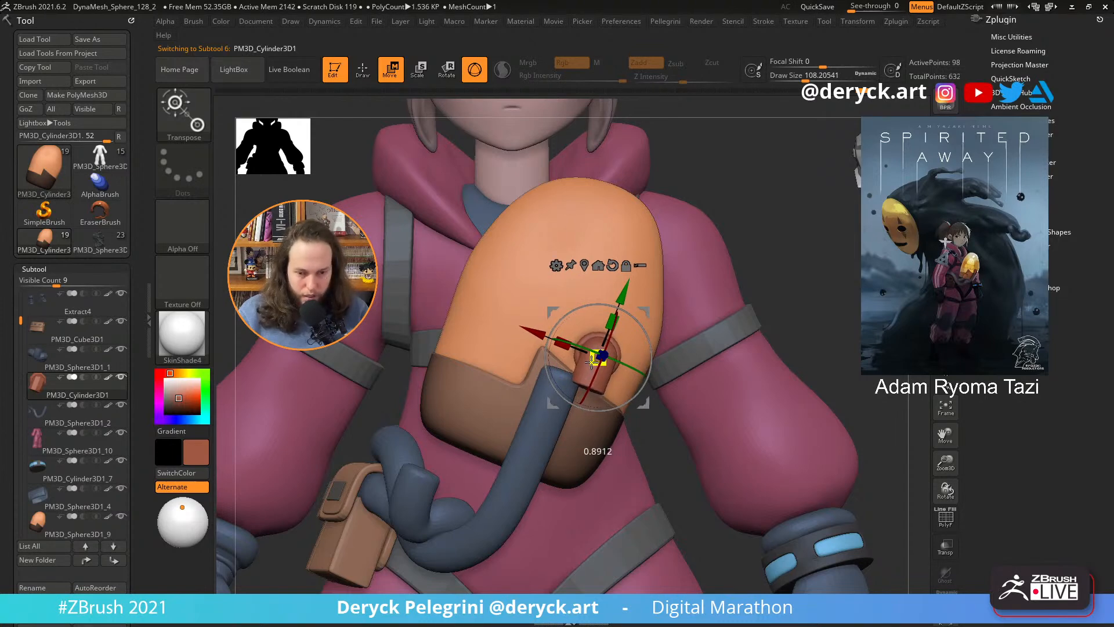
left_click_drag(591, 362, 590, 363)
- Adjust the elbow's depth in side view so its flange sits against the tank's orange shell
left_click_drag(813, 322, 684, 326)
left_click_drag(468, 302, 469, 354, "alt")
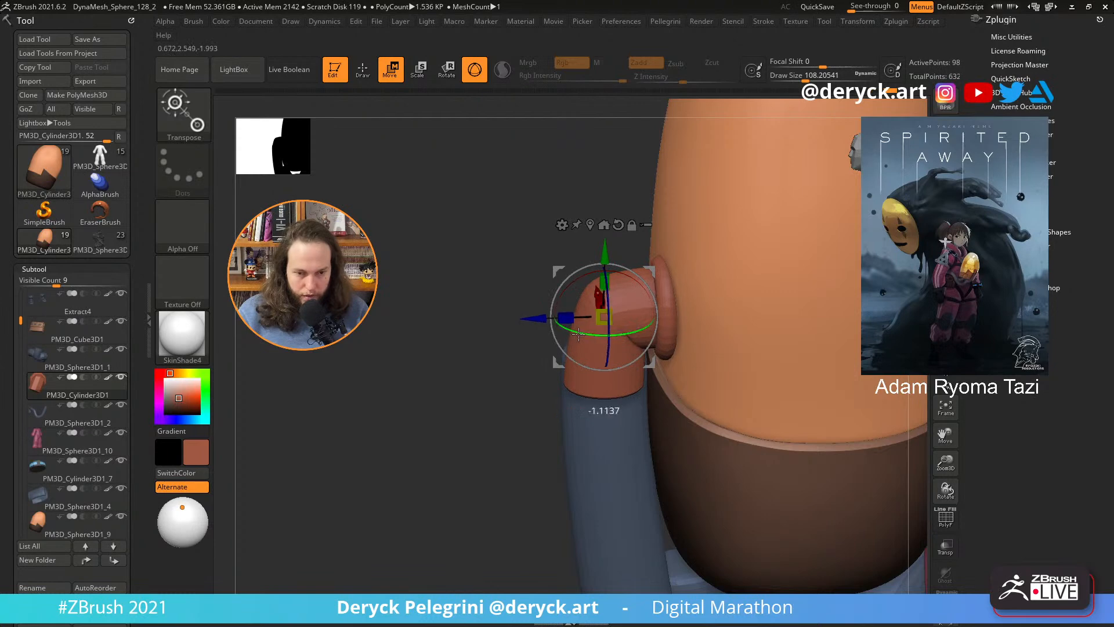
left_click_drag(467, 276, 442, 273, "alt")
left_click_drag(516, 319, 568, 334)
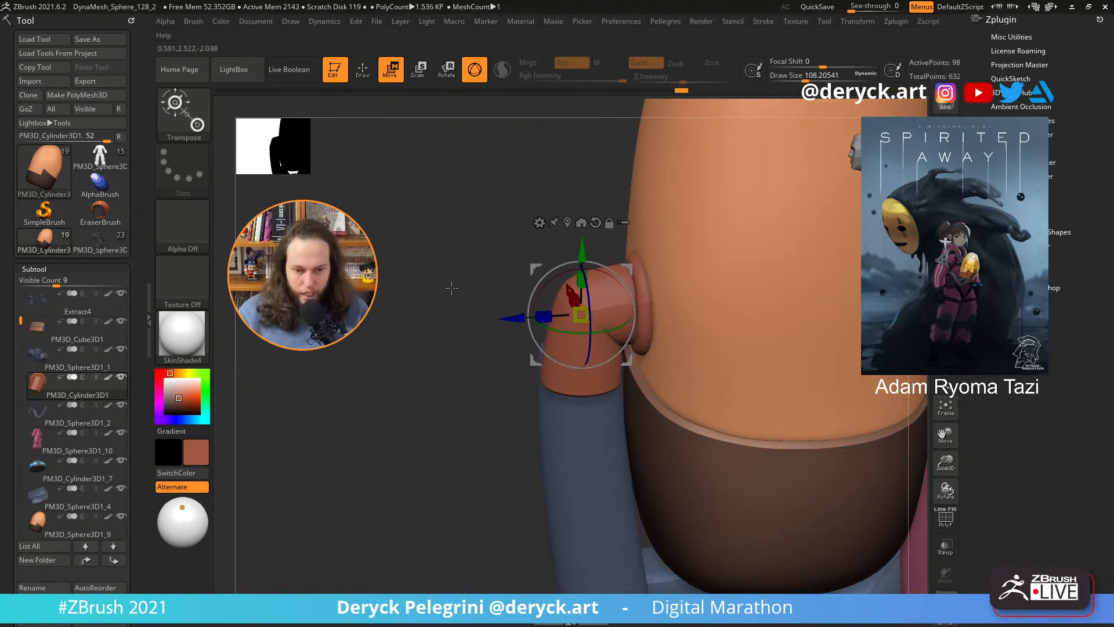
- Fine-tune the elbow's placement on the tank from the front, just above the edge of the brown base
left_click_drag(450, 286, 593, 261)
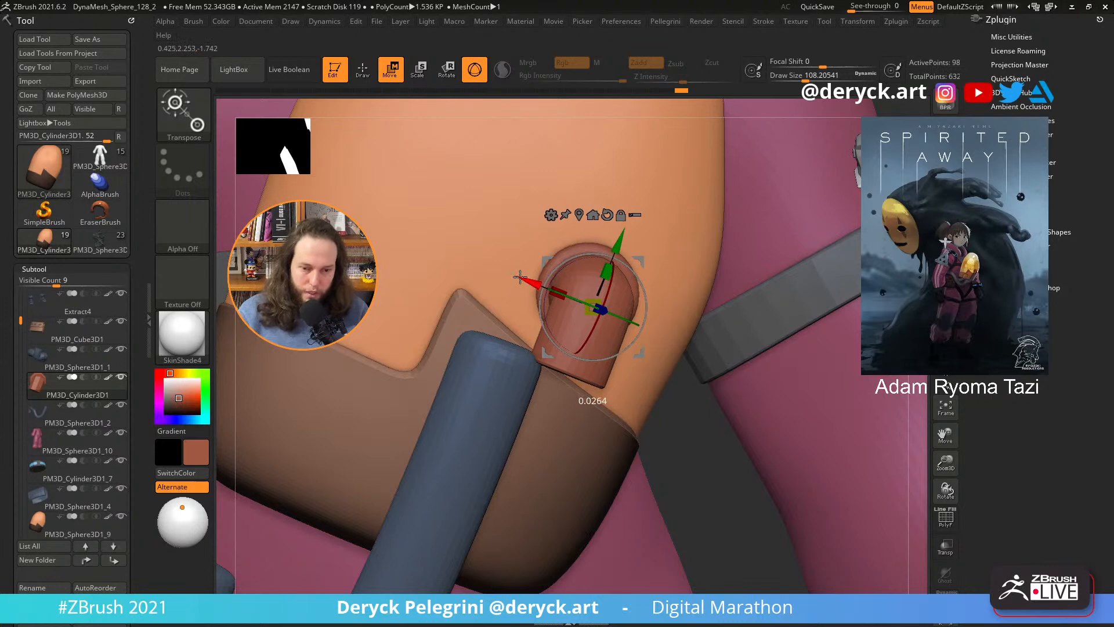
left_click_drag(686, 445, 493, 334)
left_click_drag(511, 250, 477, 259)
left_click_drag(391, 283, 446, 304)
left_click_drag(434, 266, 524, 281)
left_click_drag(674, 325, 642, 389)
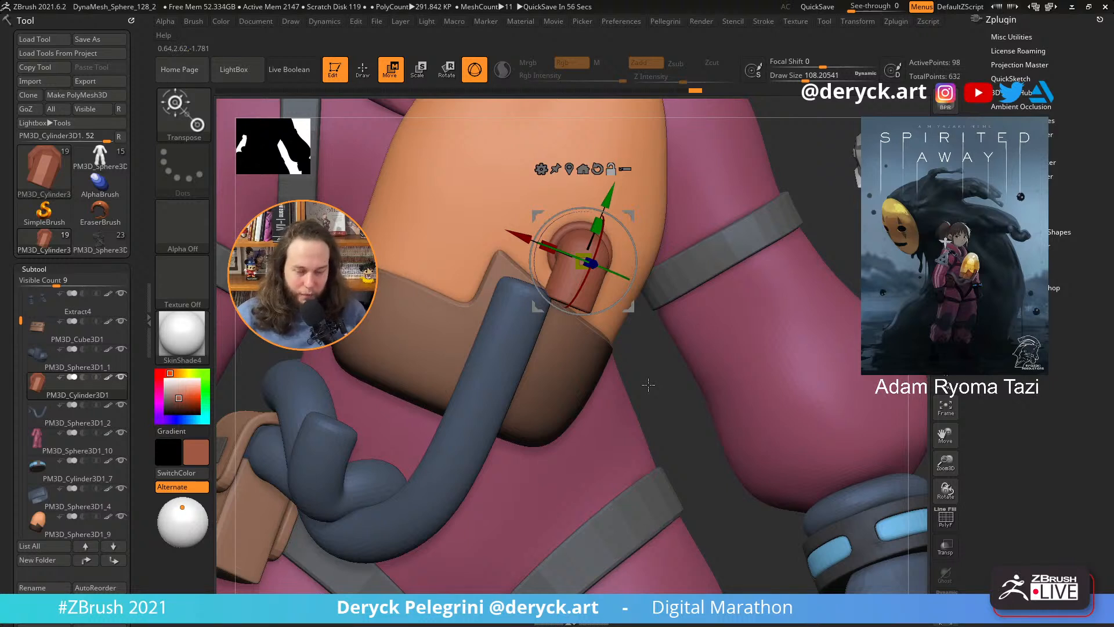
- Select the hose and move its upper curve points over so the hose end meets the elbow's opening
key("q")
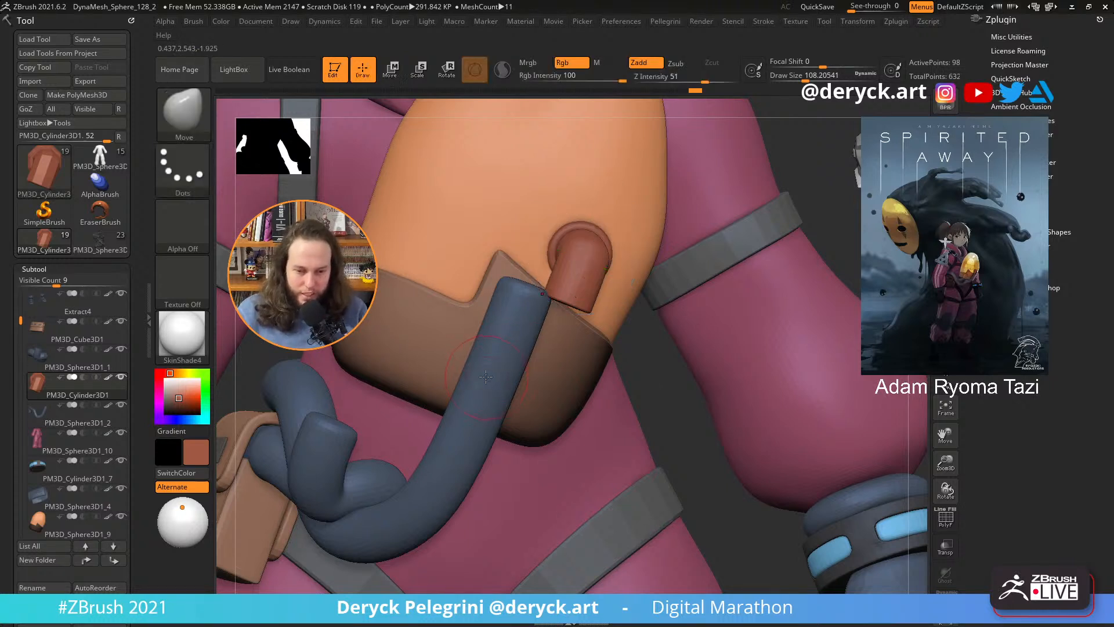
left_click_drag(672, 416, 615, 383, "alt")
left_click(520, 359, "alt")
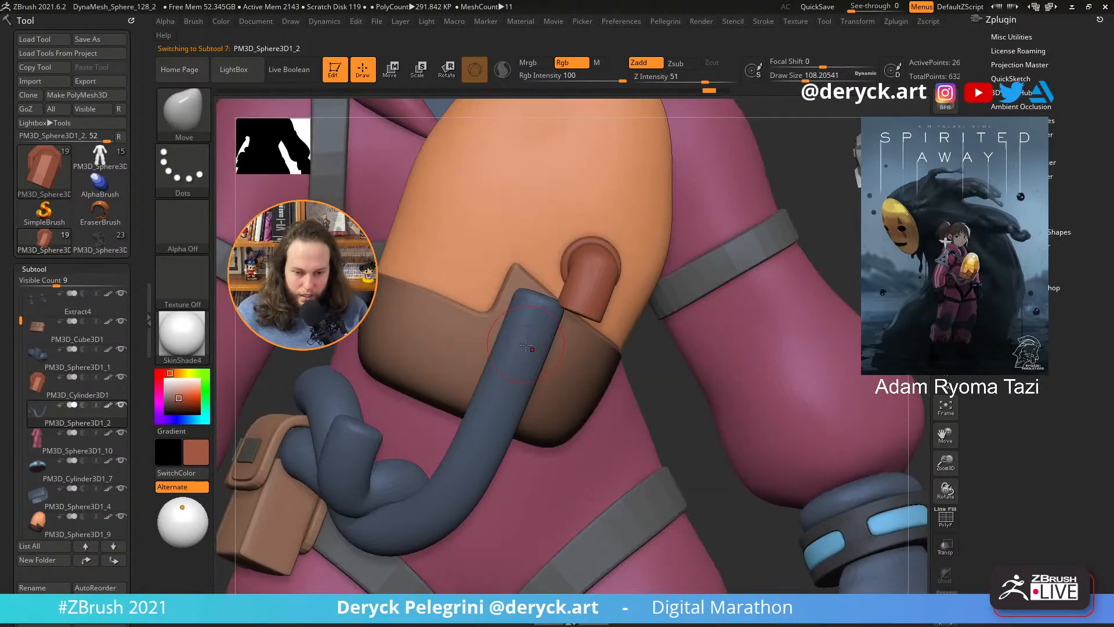
key("w")
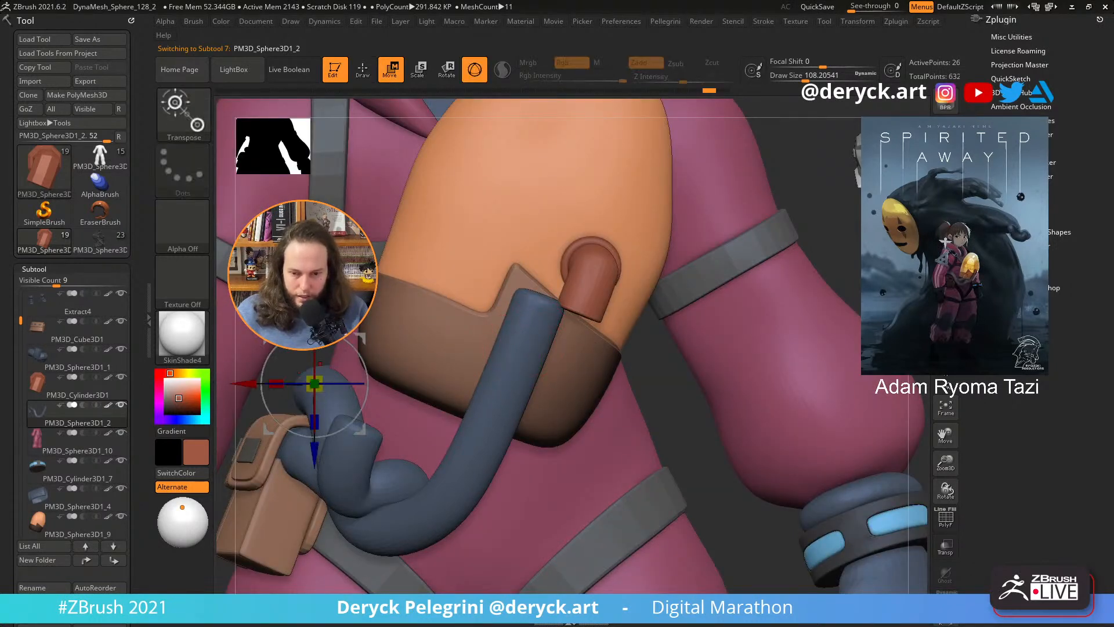
key("q")
key("w")
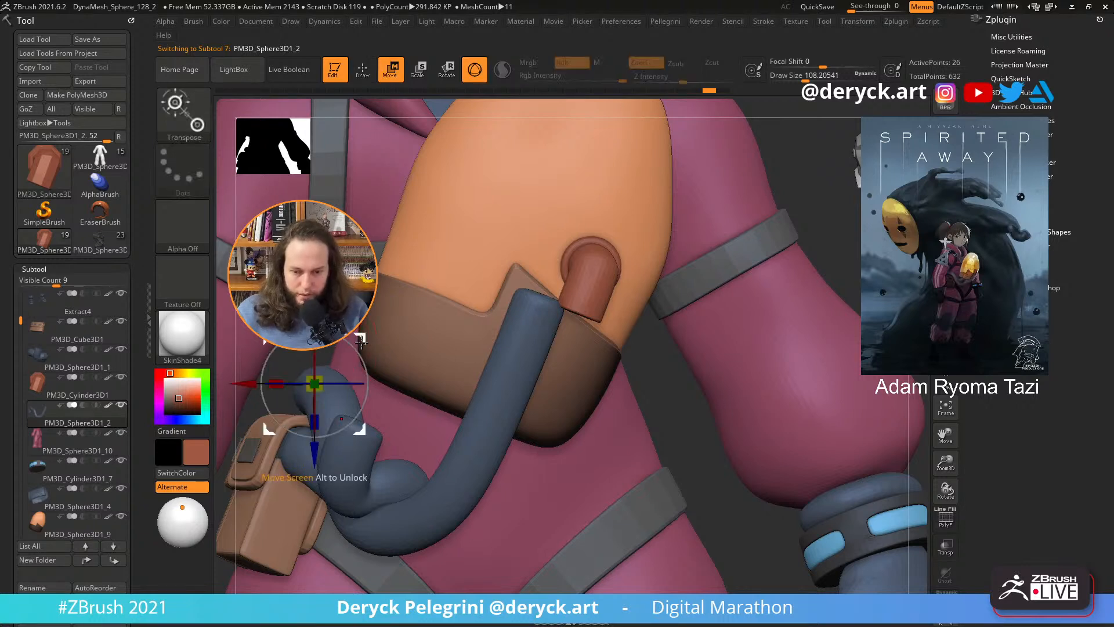
key("q")
key("w")
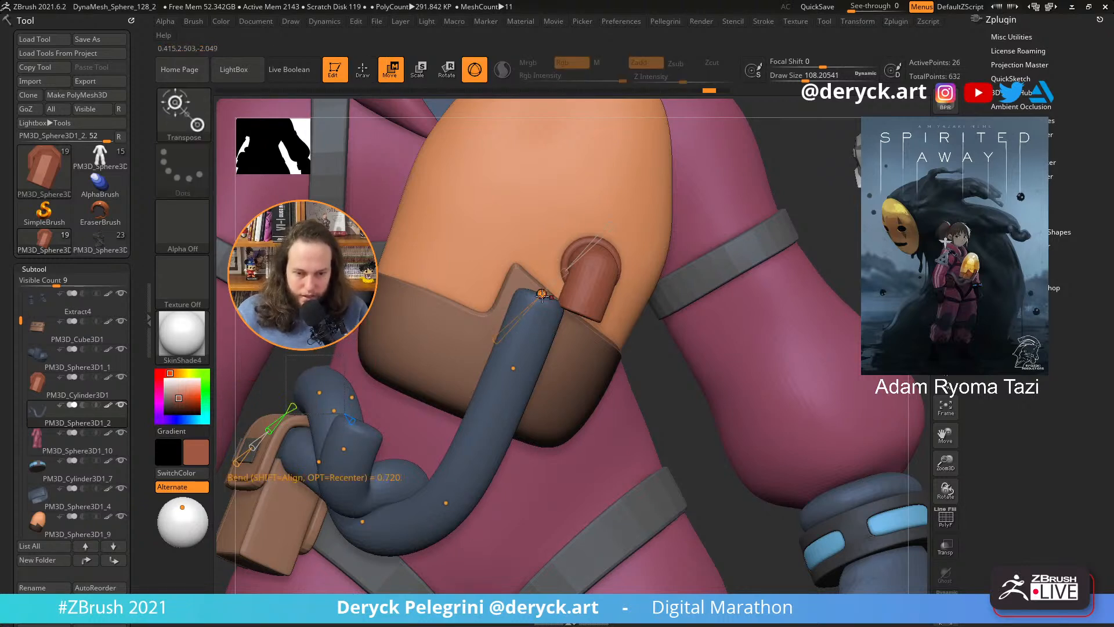
left_click_drag(542, 294, 579, 313)
left_click_drag(517, 370, 546, 381)
left_click(580, 310)
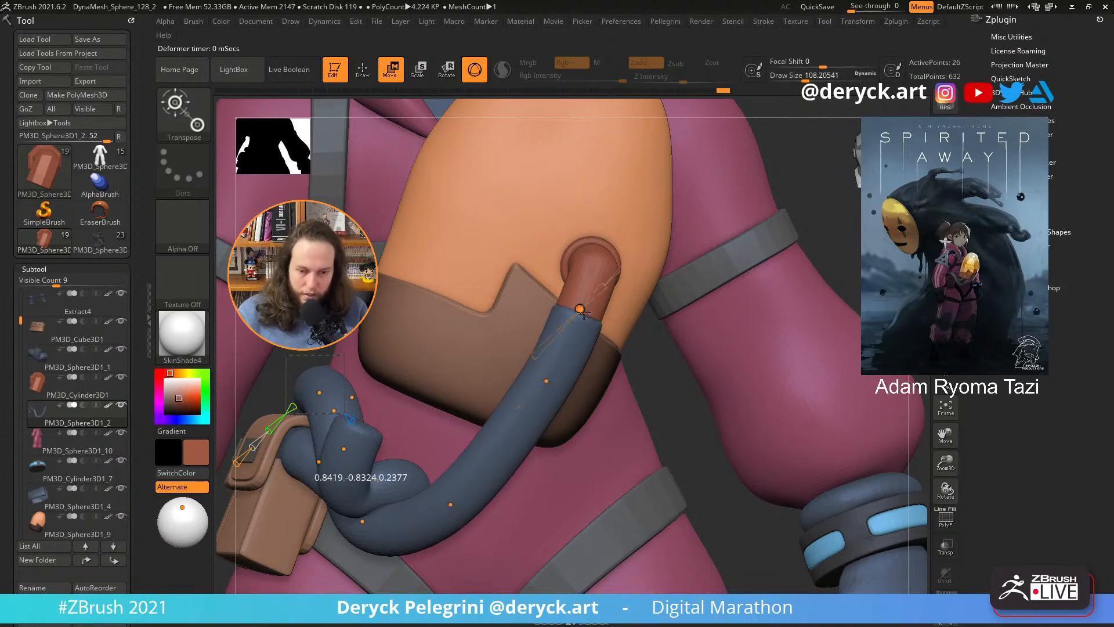
- Adjust the bend and scale of the hose's end point at the elbow, and nudge the neighbouring curve point
right_click_drag(583, 312, 568, 355)
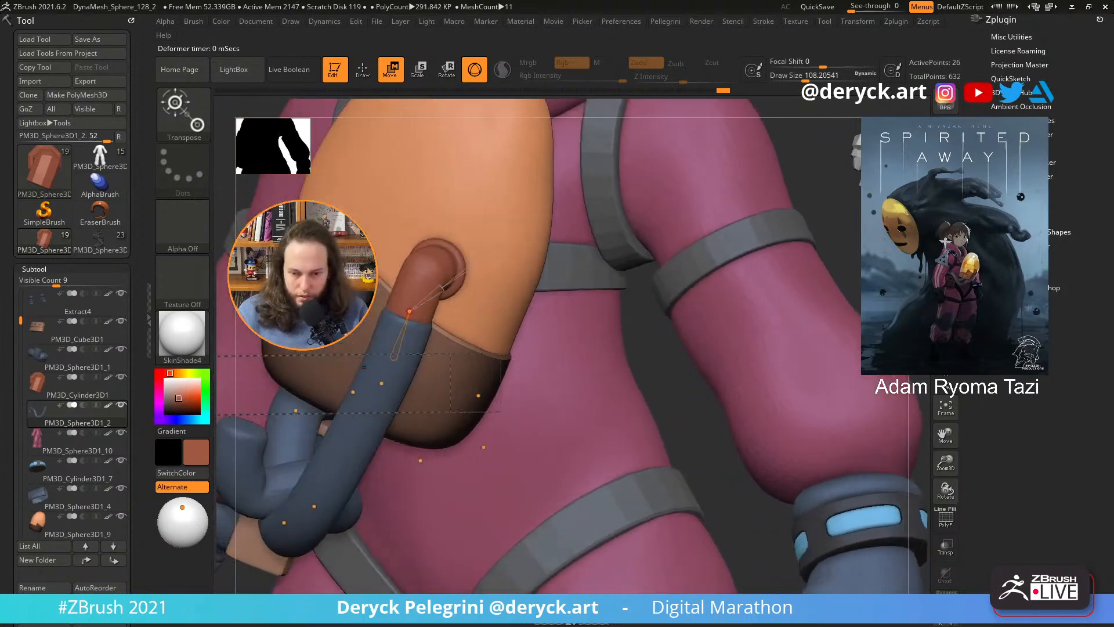
left_click_drag(398, 349, 395, 355)
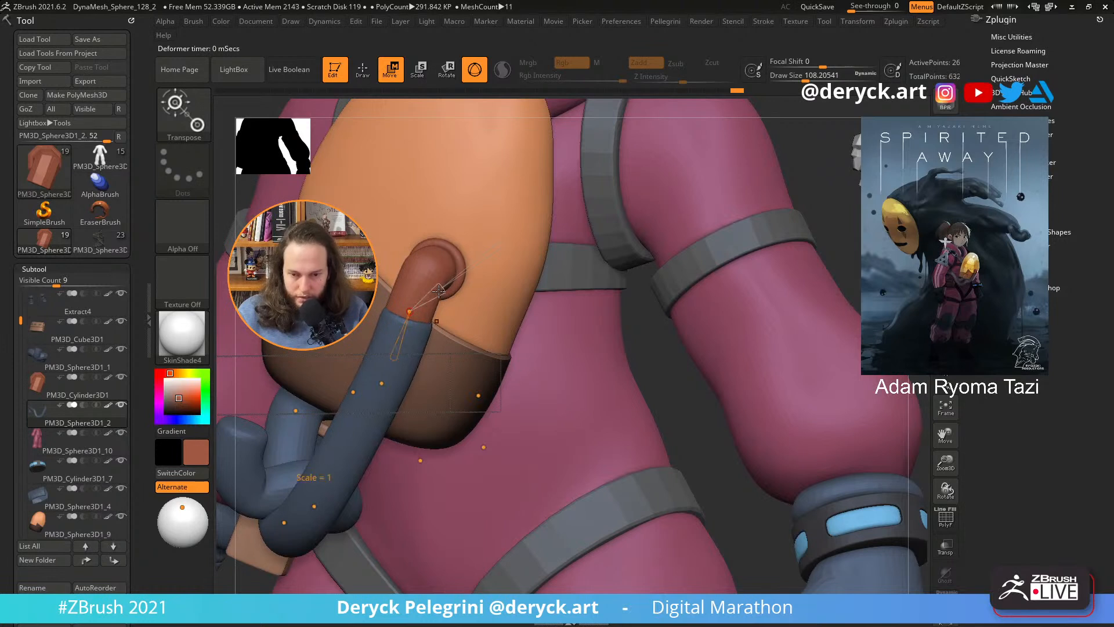
left_click_drag(439, 290, 436, 293)
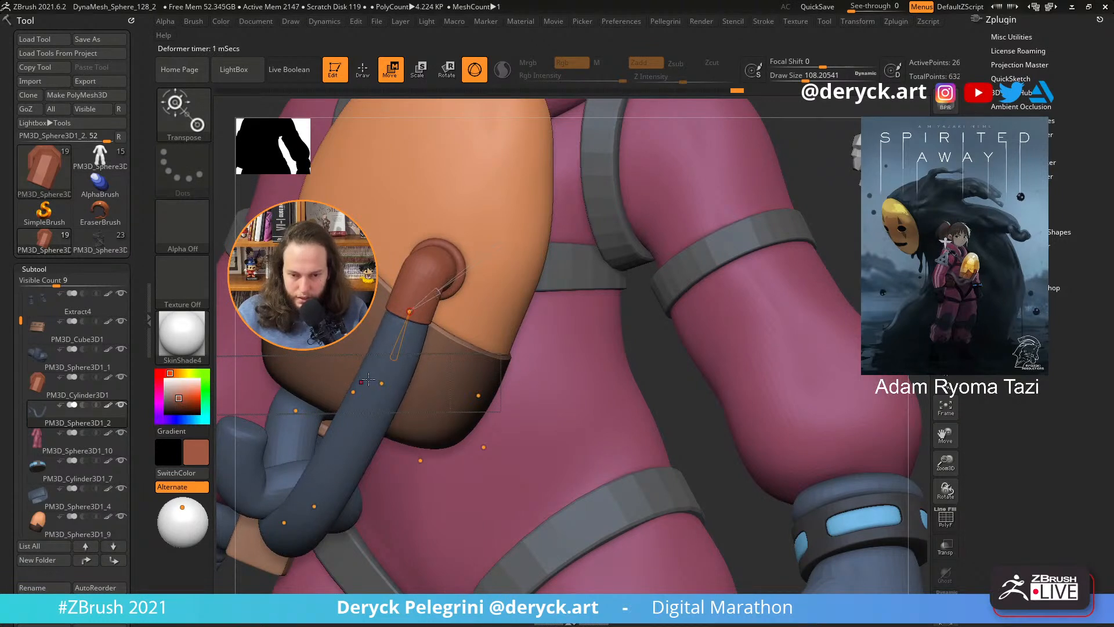
left_click_drag(381, 383, 385, 373)
left_click_drag(626, 360, 602, 353)
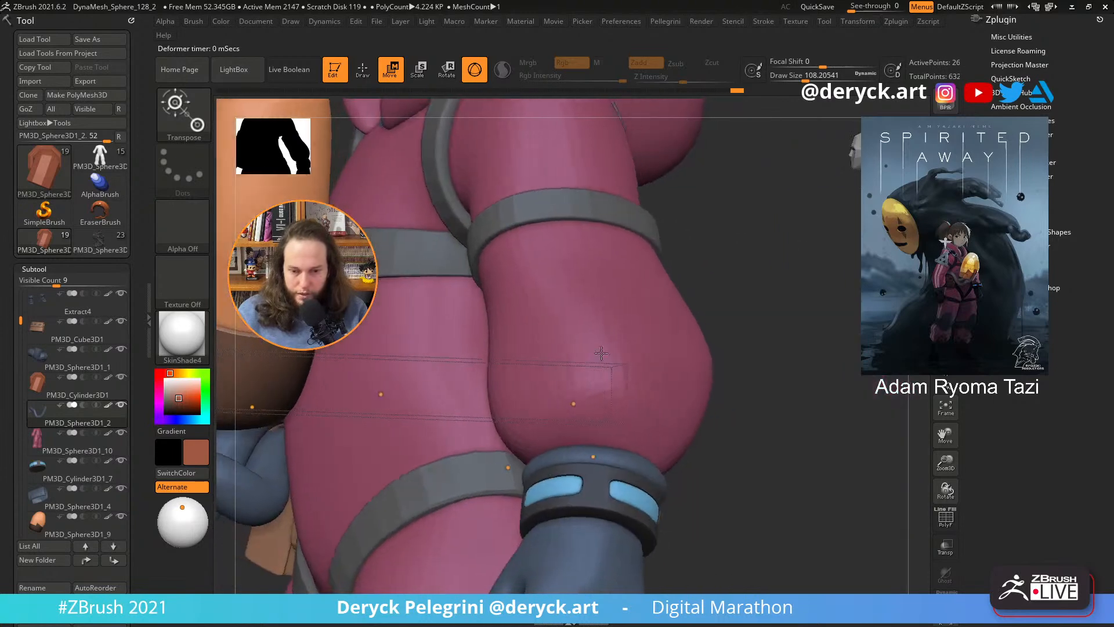
- Align the hose's upper curve points with the elbow in side view and adjust the second point's thickness and bend
left_click_drag(777, 345, 1086, 343)
left_click_drag(348, 335, 293, 319)
left_click_drag(389, 343, 333, 323)
left_click_drag(459, 285, 456, 285)
left_click_drag(508, 344, 497, 338)
left_click_drag(476, 259, 477, 260)
left_click_drag(475, 262, 491, 245)
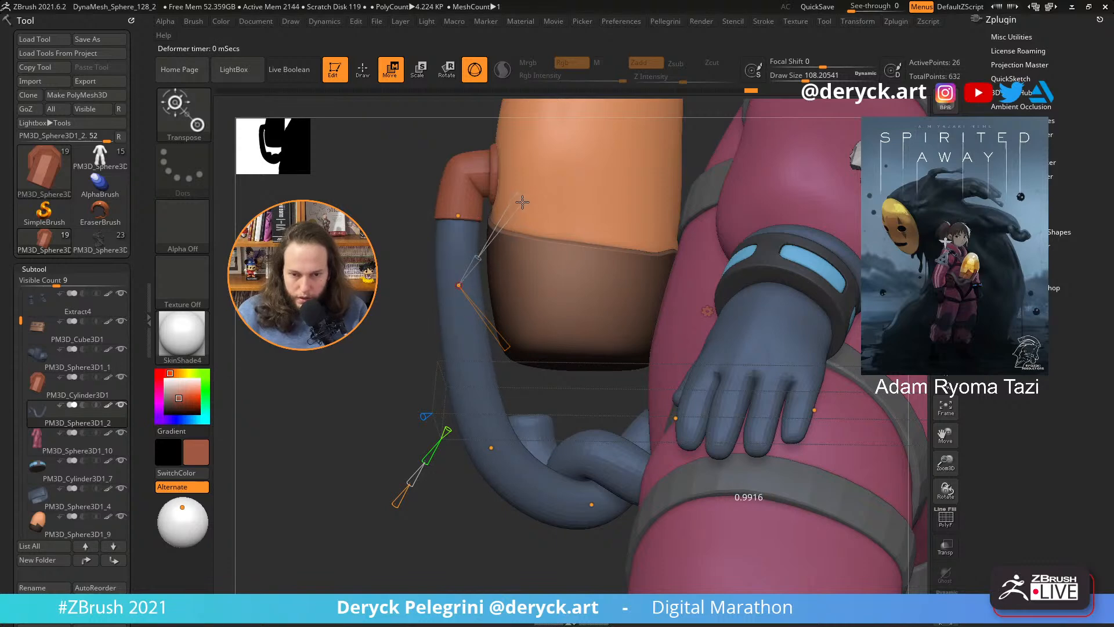
- Show the hose's polyframe and refine the curve and thickness of its section below the elbow
key("shift+f")
mouse_move(500, 222)
right_mouse_down()
mouse_move(521, 243)
mouse_move(493, 226)
right_mouse_up()
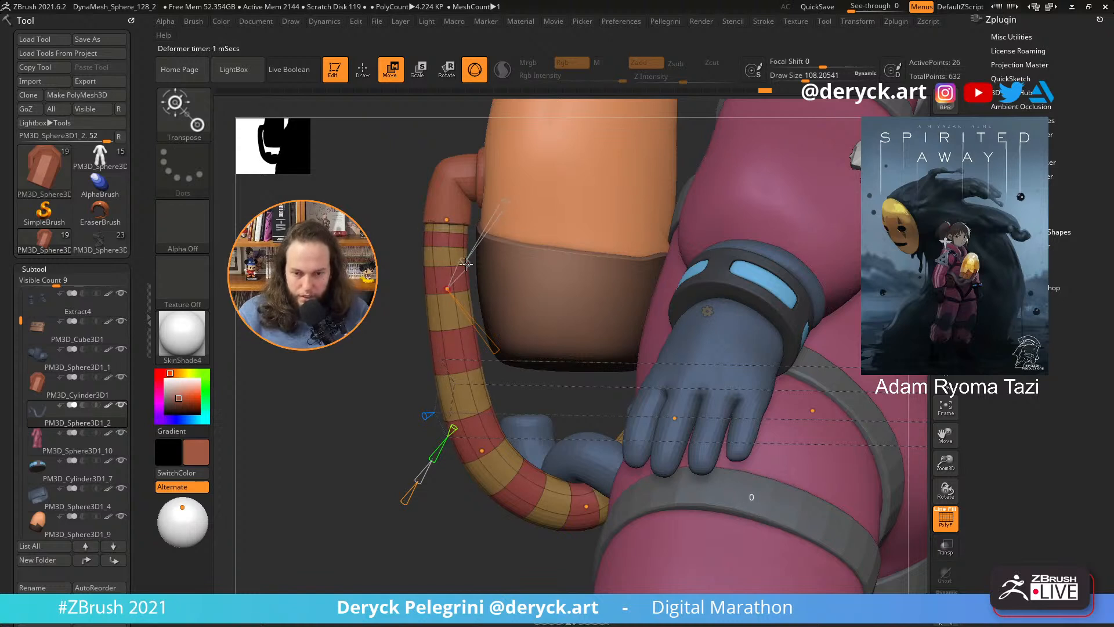
left_click_drag(466, 264, 468, 264)
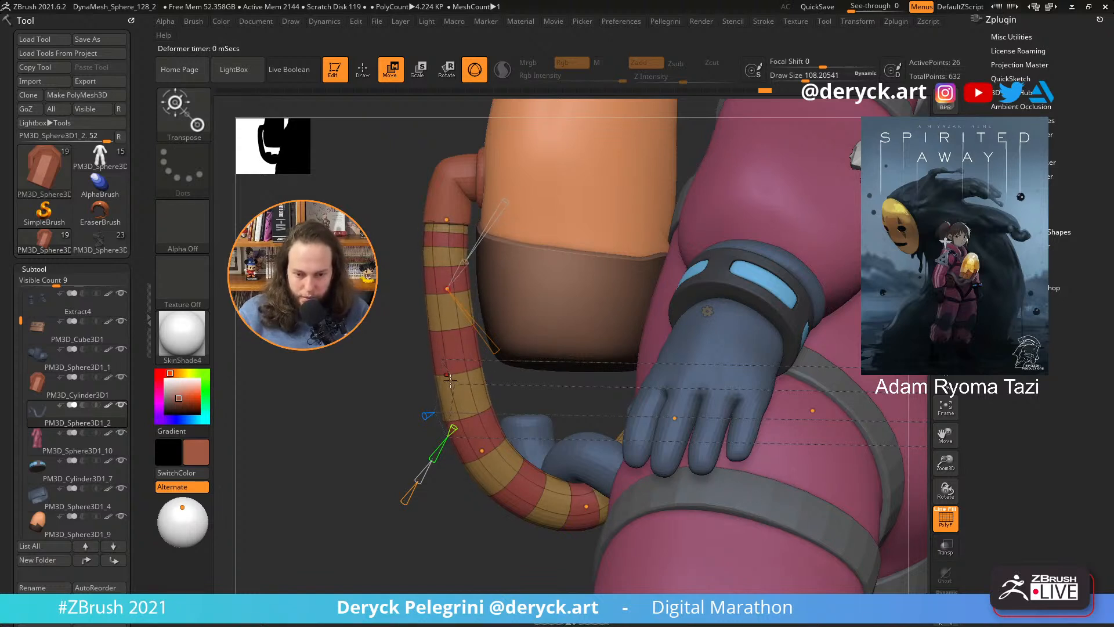
left_click_drag(450, 380, 491, 404)
left_click_drag(302, 360, 499, 371)
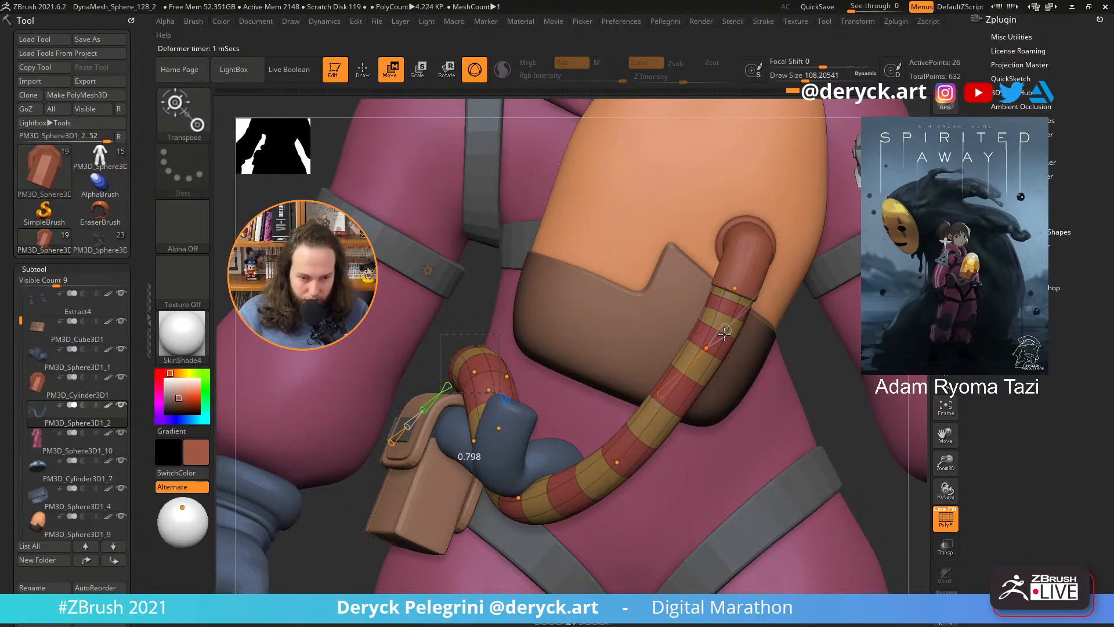
- Adjust the hose's lower curve points so it bends smoothly under the tank and runs above the belt pouches
left_click_drag(821, 377, 679, 415)
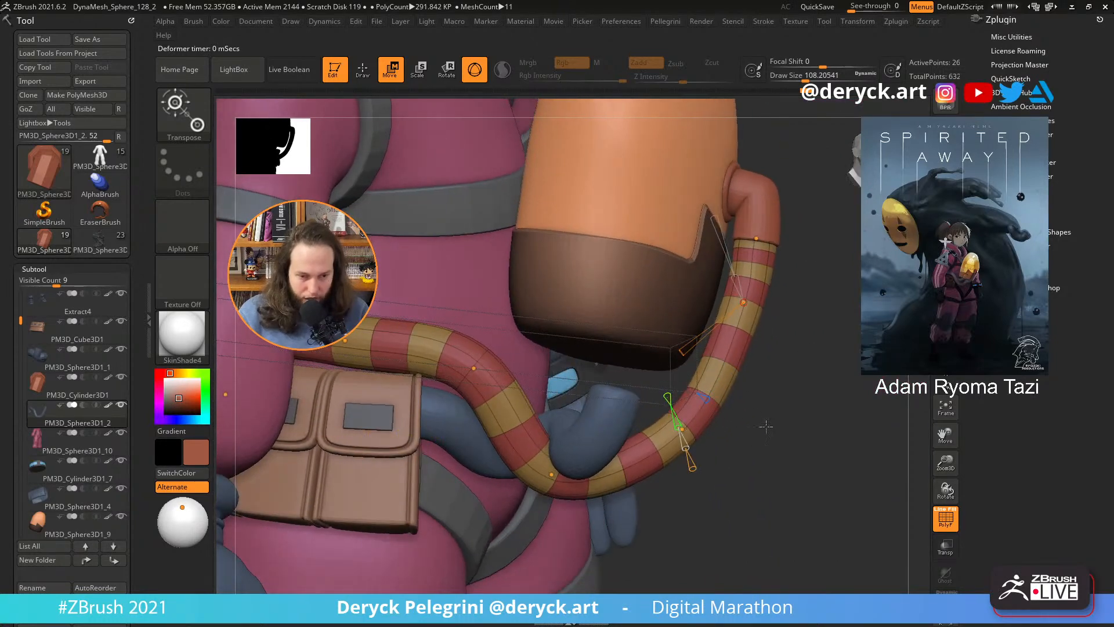
left_click_drag(766, 426, 754, 433)
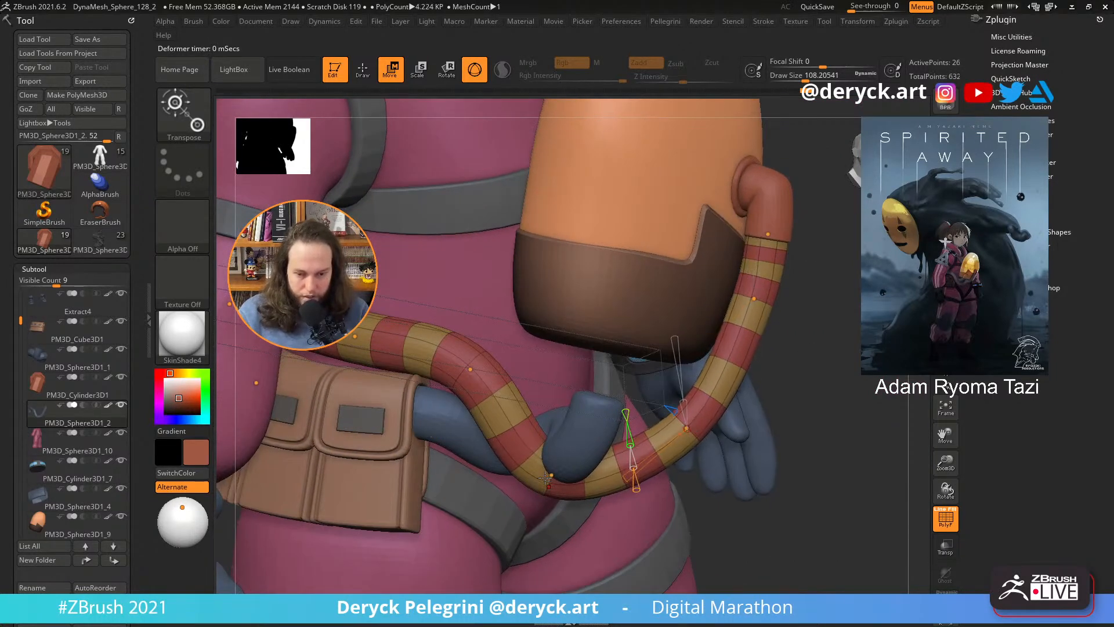
left_click_drag(546, 478, 550, 474)
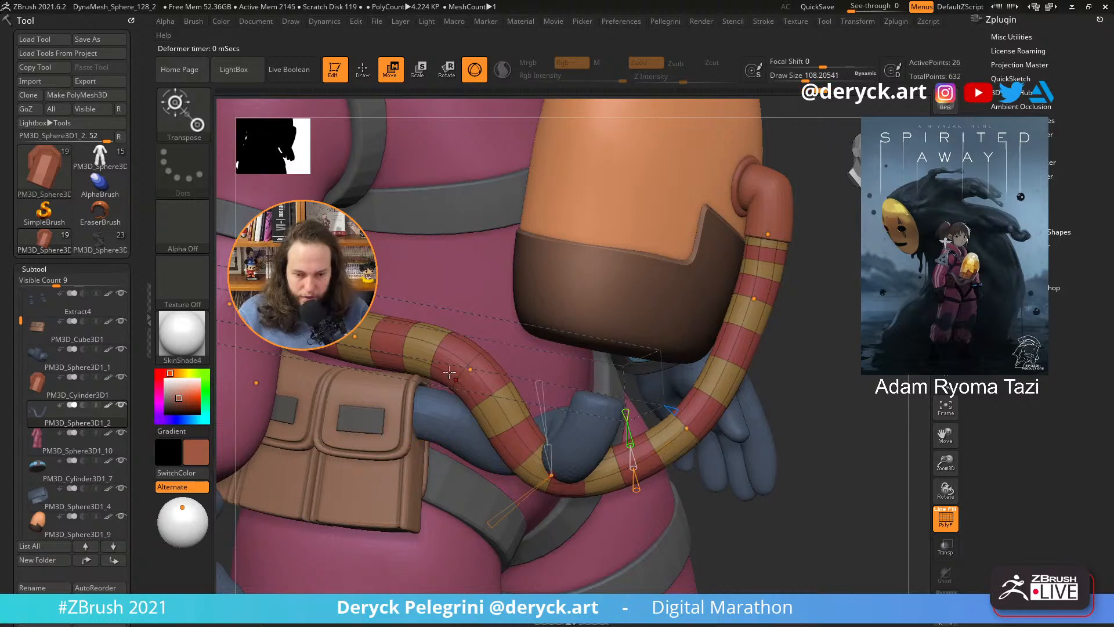
left_click(470, 369)
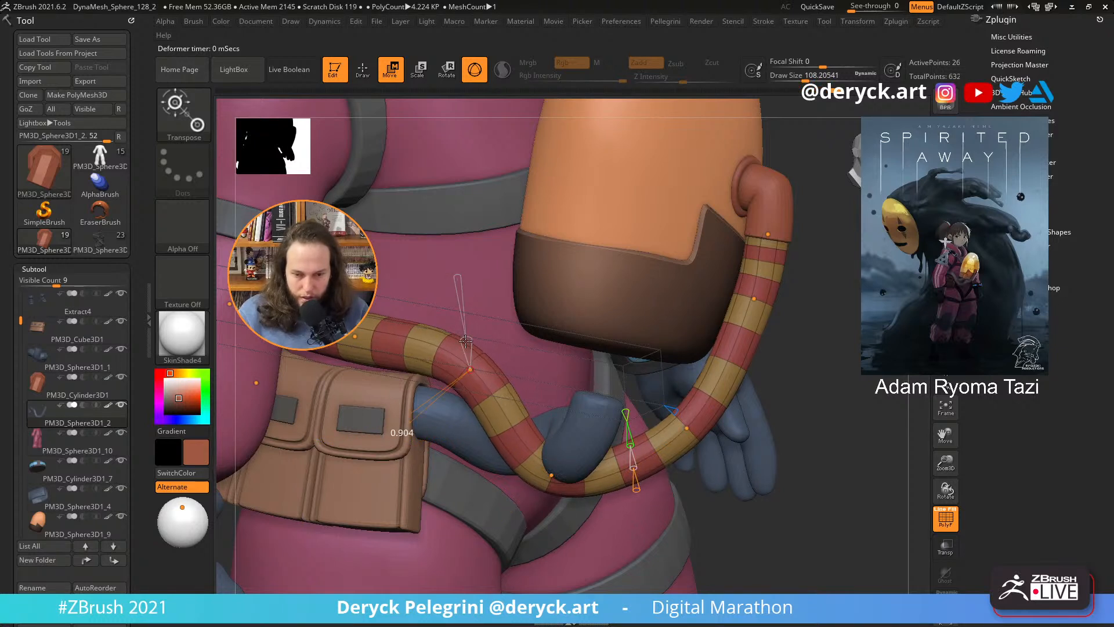
left_click_drag(470, 368, 463, 374)
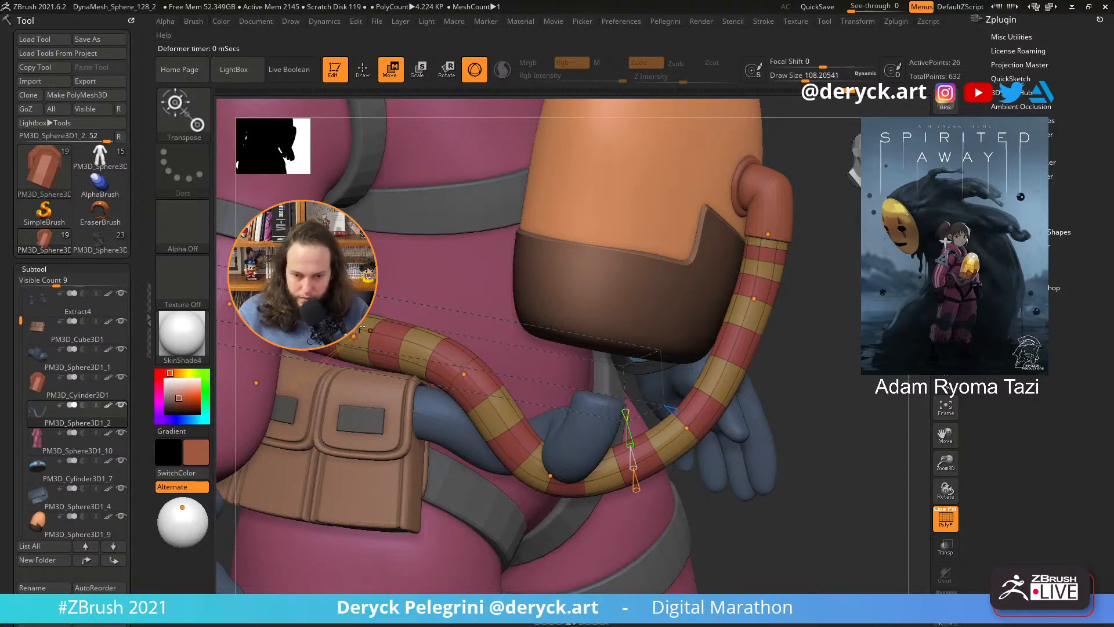
left_click_drag(361, 329, 346, 346)
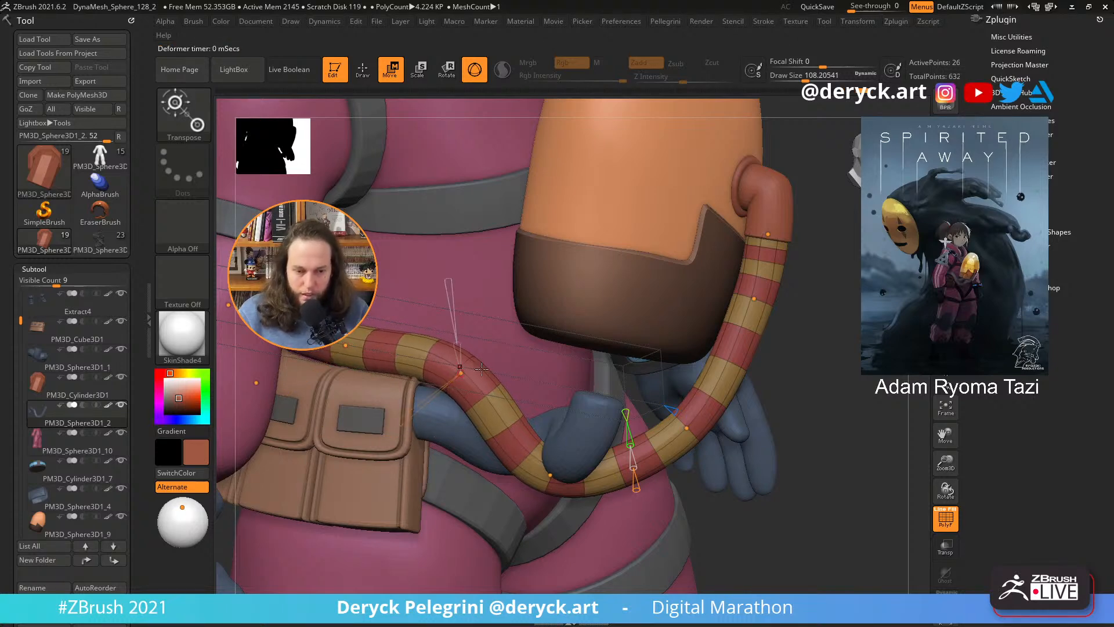
- Lower the hose's second curve point slightly in front view to smooth its run over the tank's brown base
scroll(461, 373, "down", 5)
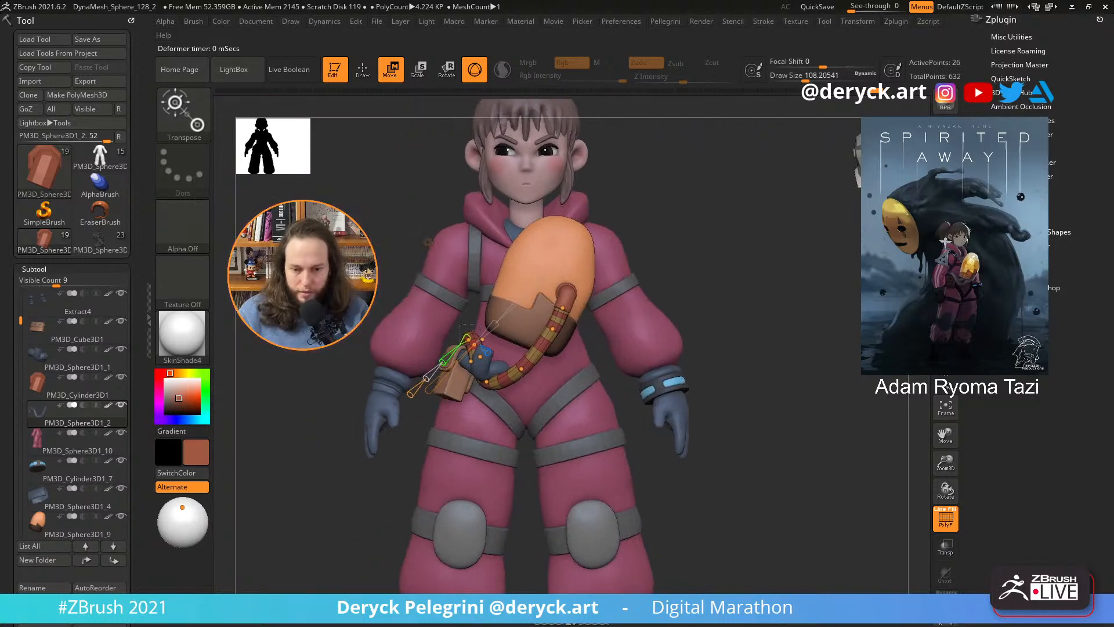
scroll(648, 347, "up", 5)
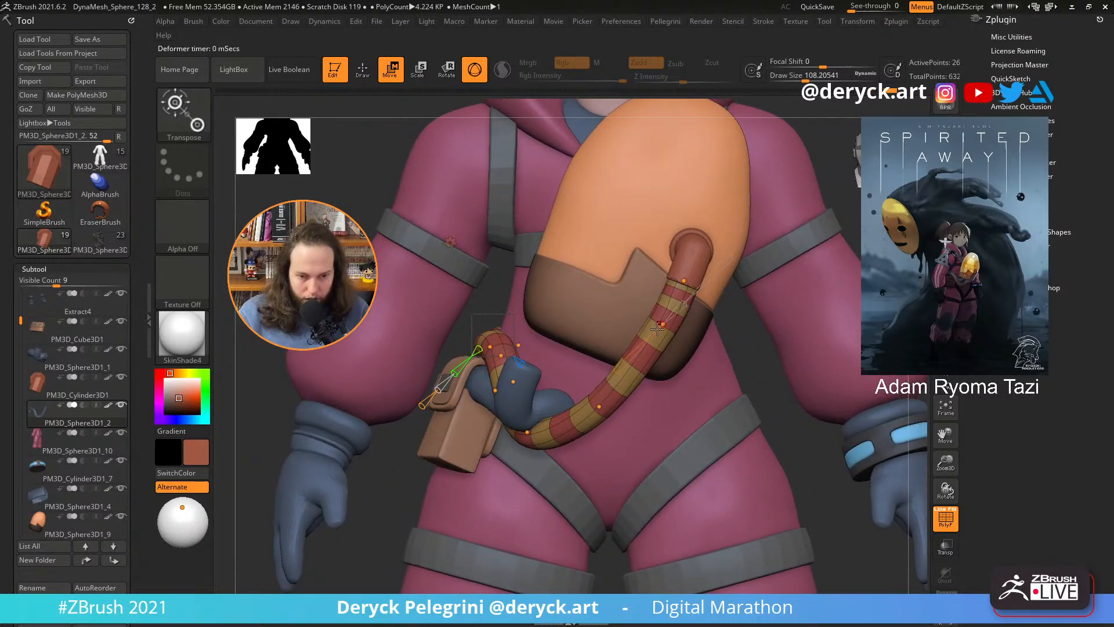
left_click_drag(657, 329, 655, 337)
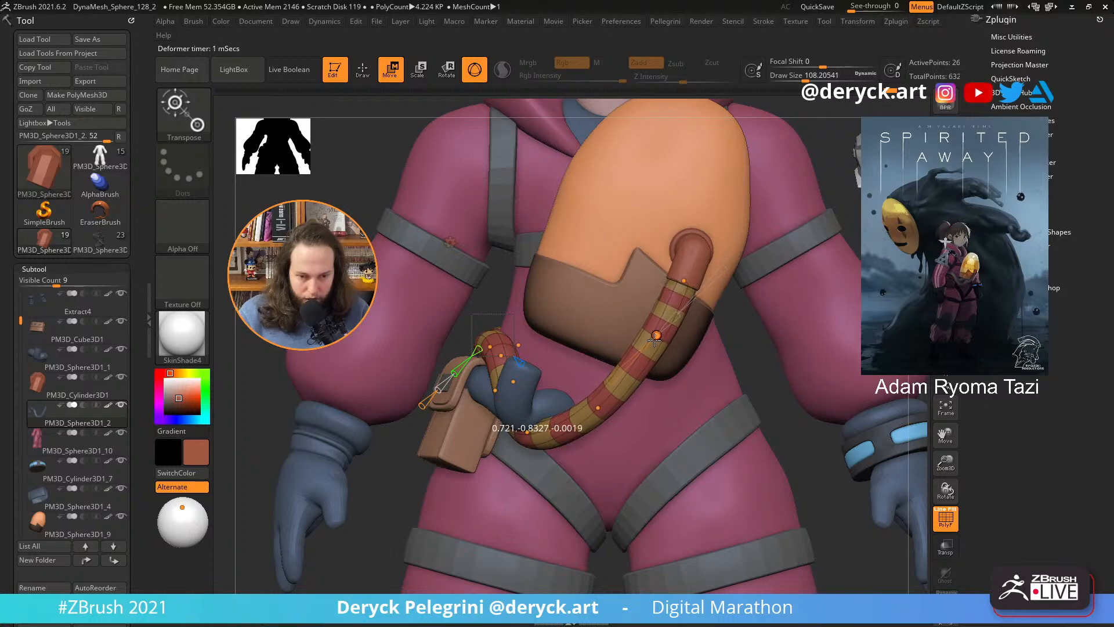
- Leave hose editing, hide the polyframe, and check the tank, elbow and hose on the whole character
key("q")
mouse_move(771, 382)
left_mouse_down("alt")
mouse_move(771, 319)
mouse_move(803, 322)
mouse_move(656, 324)
mouse_move(927, 325)
mouse_move(805, 325)
mouse_move(809, 293)
mouse_move(783, 292)
left_mouse_up("alt")
key("shift+f")
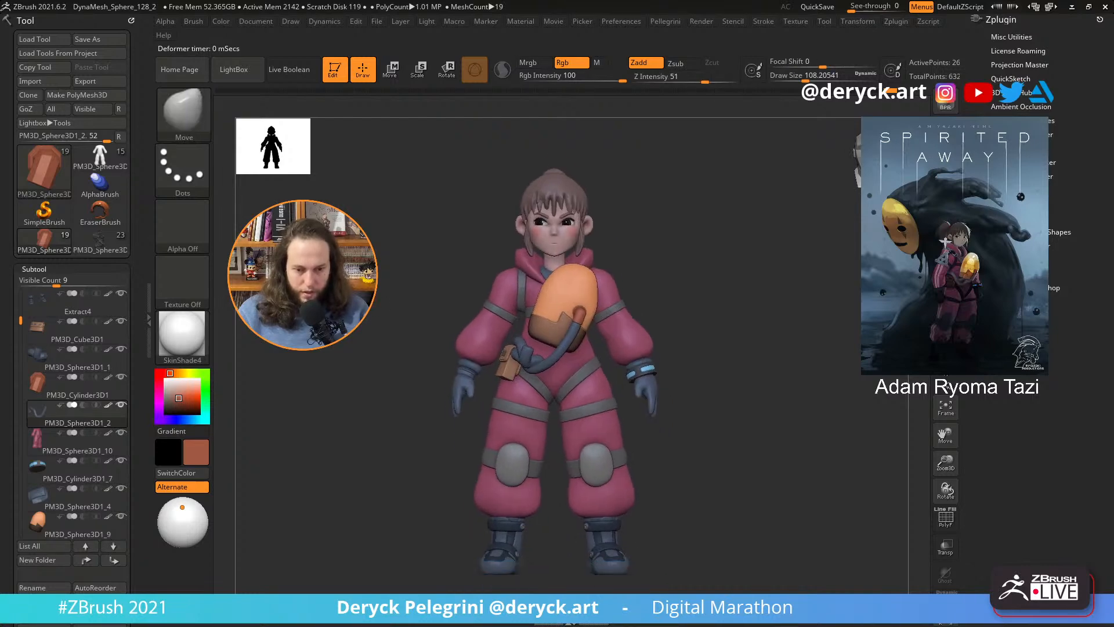
left_click_drag(311, 238, 354, 310, "alt")
mouse_move(780, 283)
left_mouse_down()
mouse_move(727, 290)
mouse_move(733, 298)
mouse_move(786, 269)
mouse_move(769, 280)
mouse_move(796, 281)
mouse_move(783, 282)
mouse_move(780, 310)
left_mouse_up()
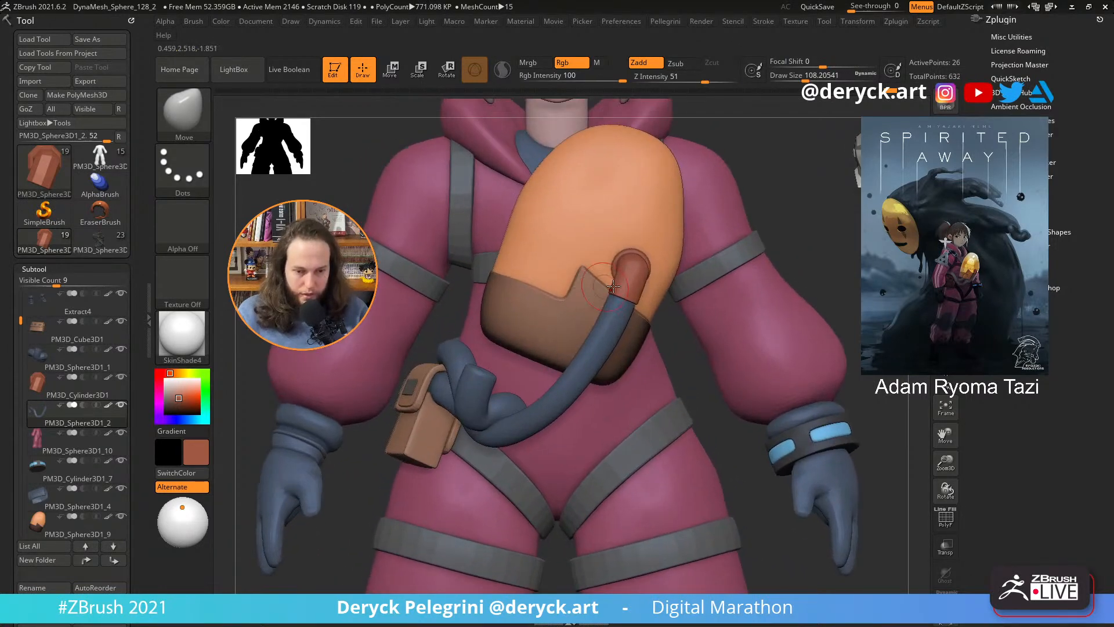
- Fill the tank's base with the current reddish-brown colour and material while its orange upper part is masked, and clear the mask
left_click(535, 321, "alt")
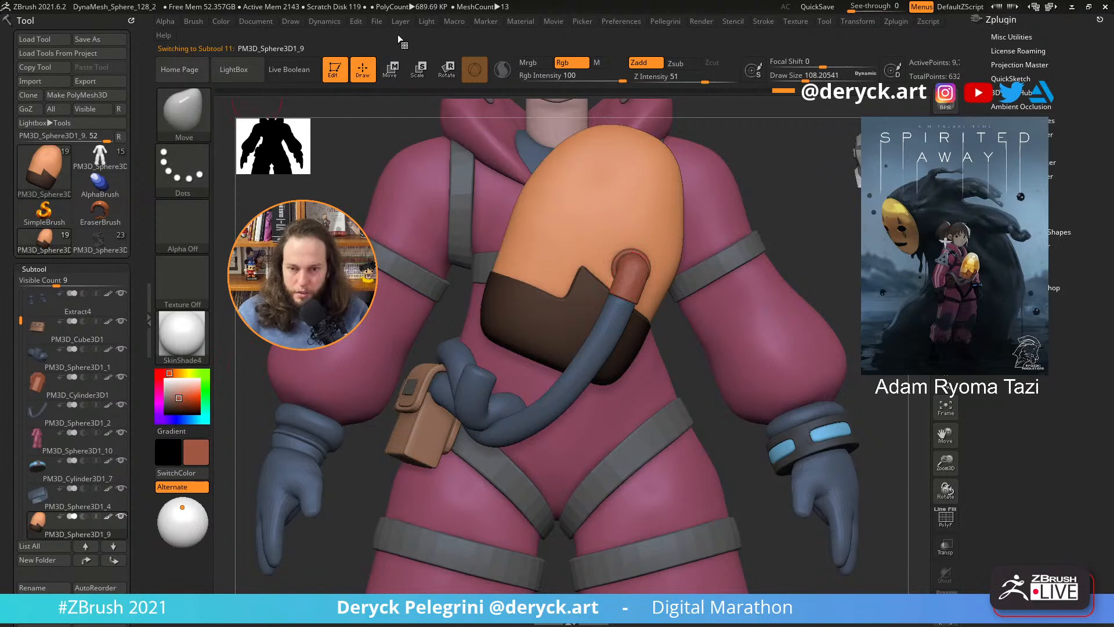
left_click(529, 63)
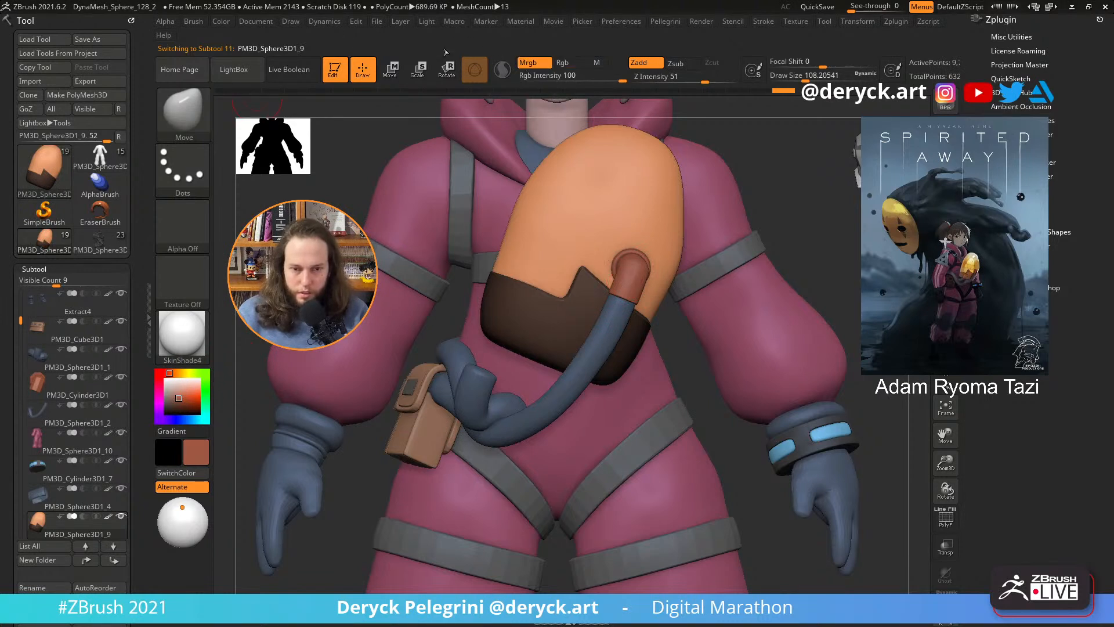
left_click(222, 22)
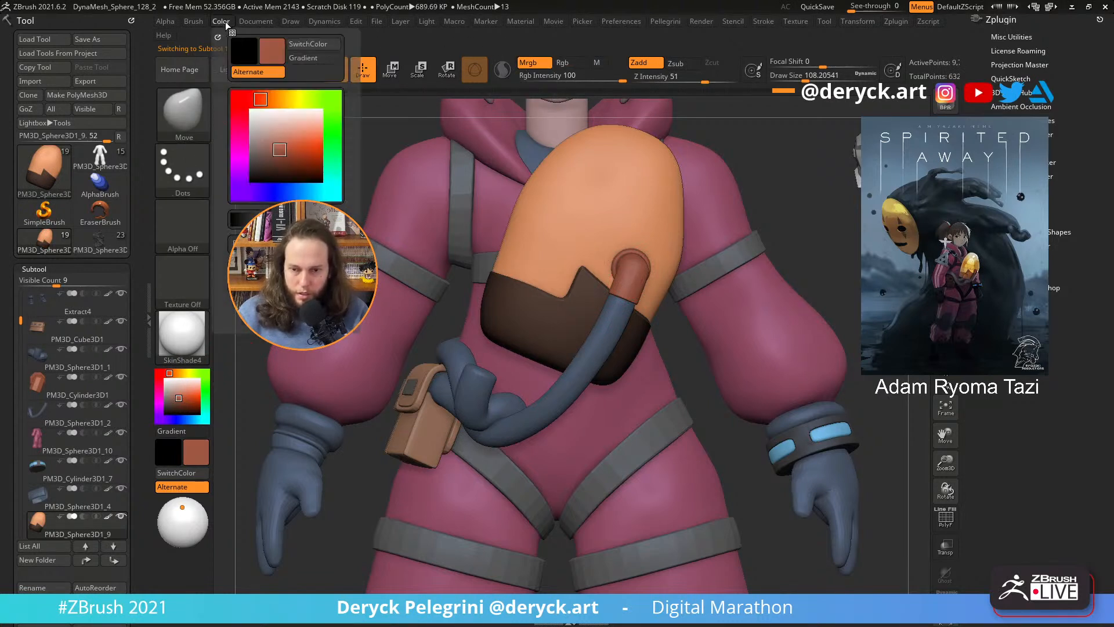
left_click(290, 278)
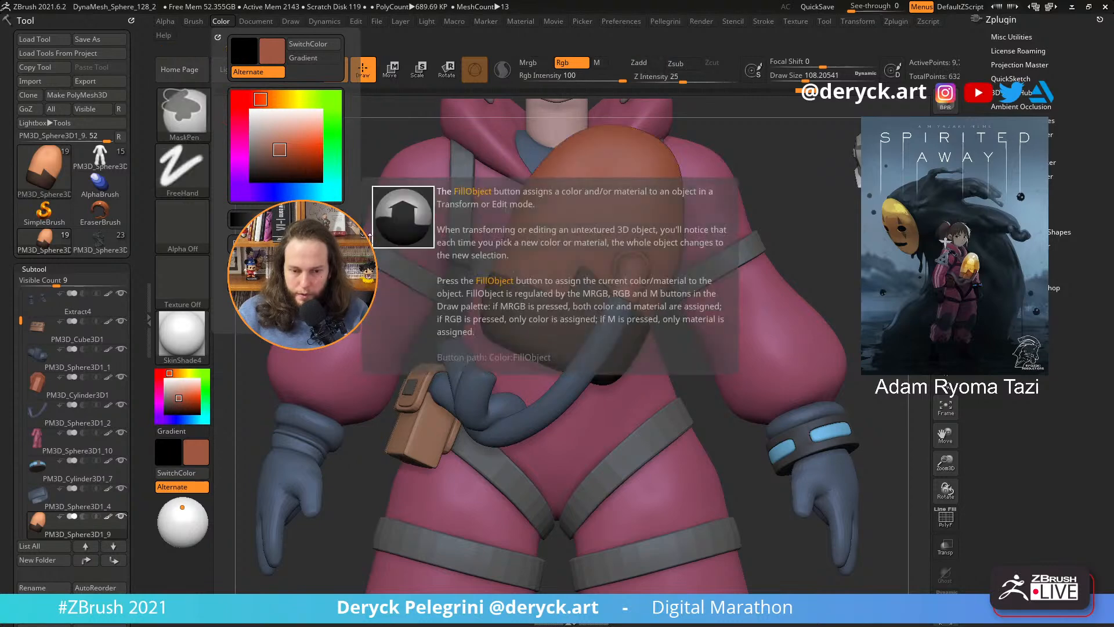
key("ctrl+z")
key("ctrl+shift+z")
left_click(221, 22)
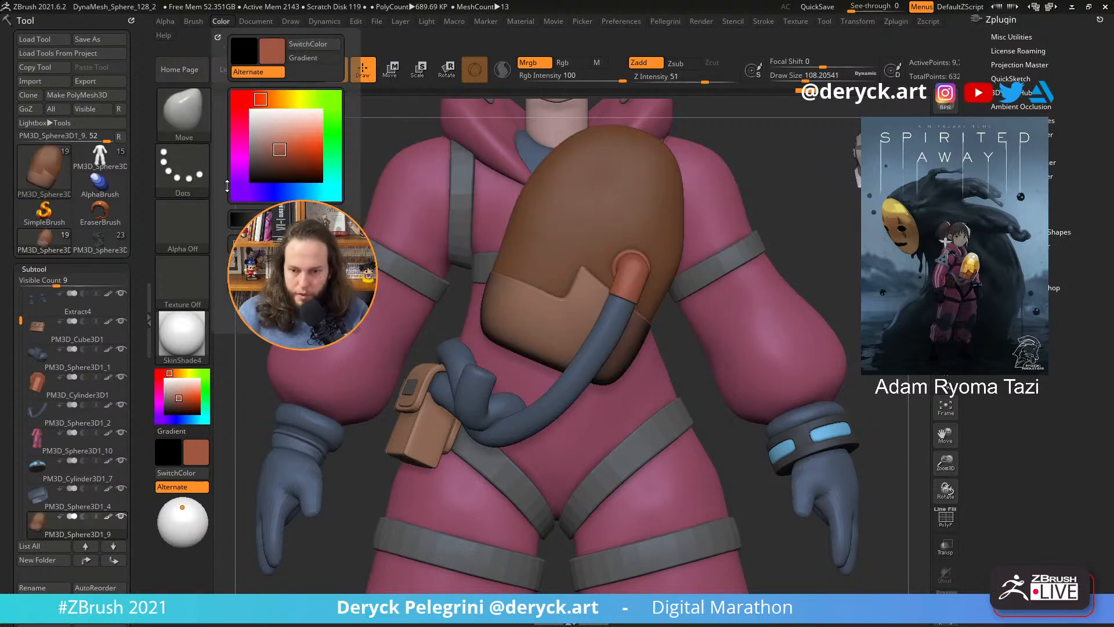
key("ctrl+z")
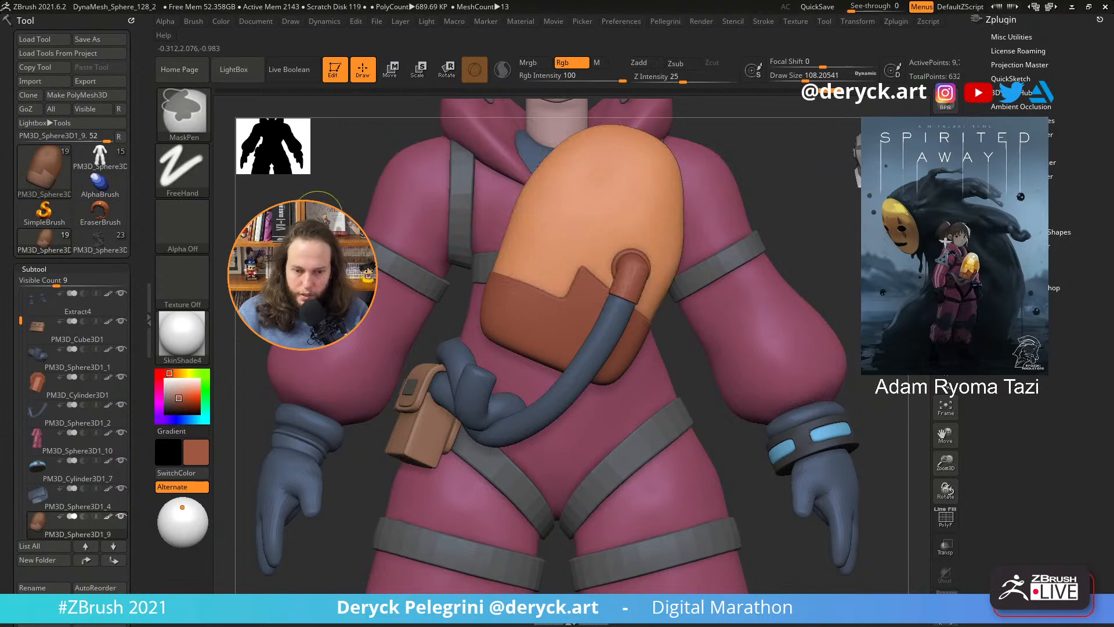
key("f")
right_click_drag(586, 221, 580, 259, "ctrl")
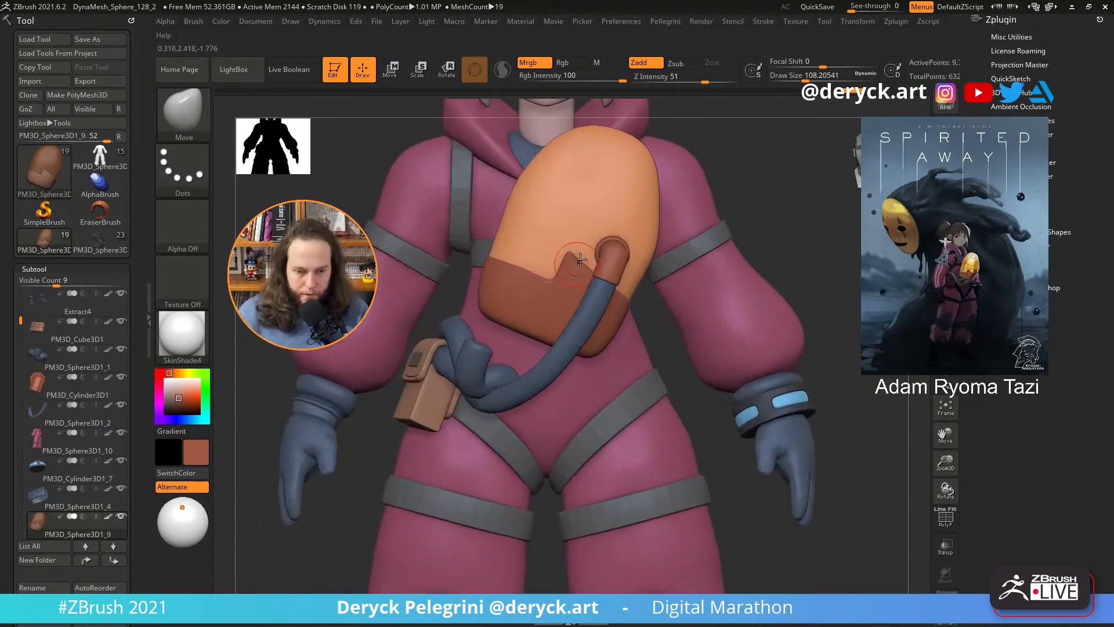
- Duplicate the elbow connector as a separate subtool and move the copy to the opposite side of the tank's base, above the pouches
left_click(606, 265, "alt")
key("w")
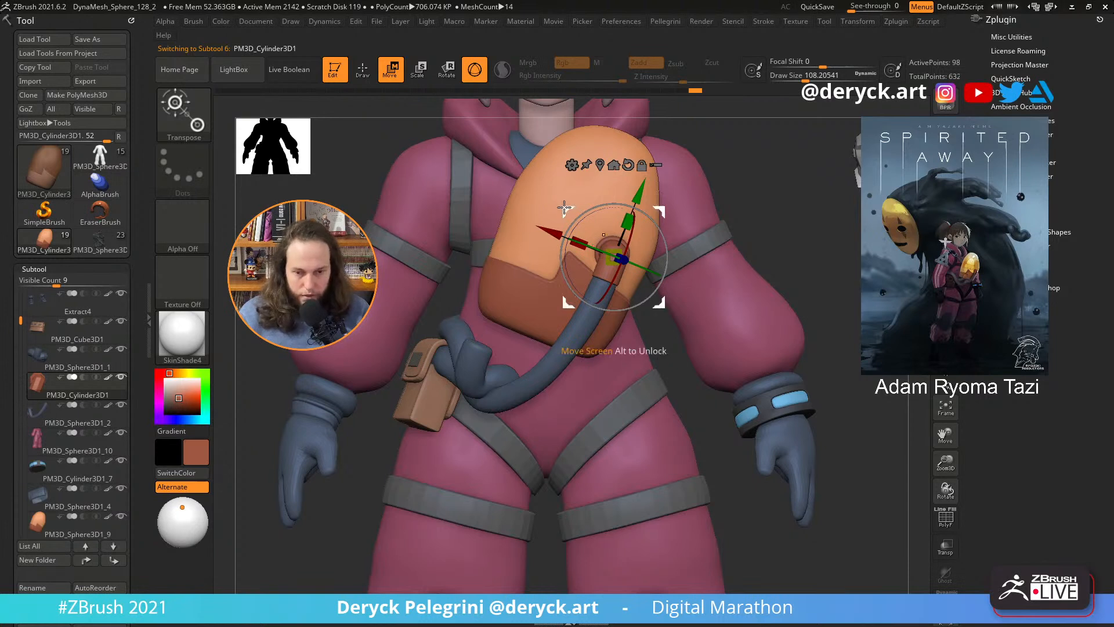
left_click_drag(557, 219, 471, 246)
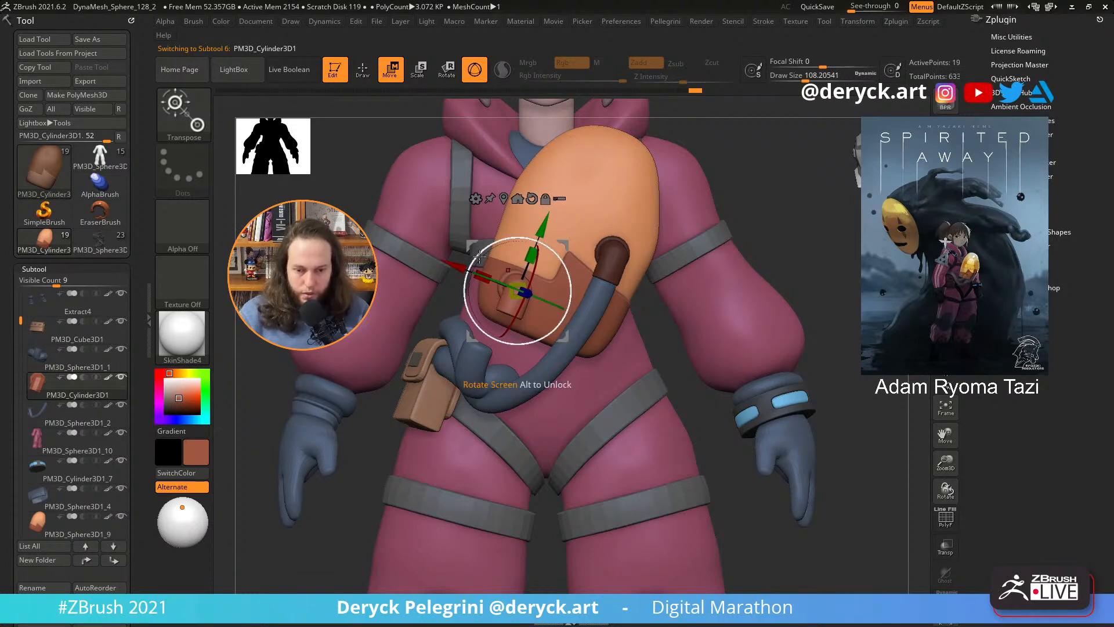
left_click_drag(493, 252, 549, 244)
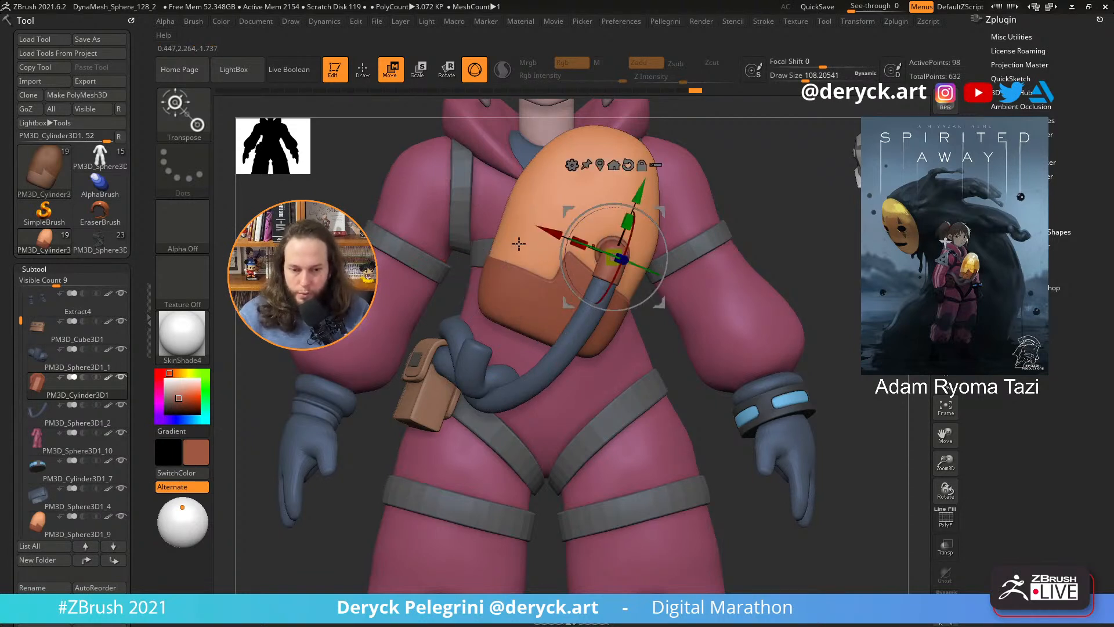
scroll(17, 503, "down", 3)
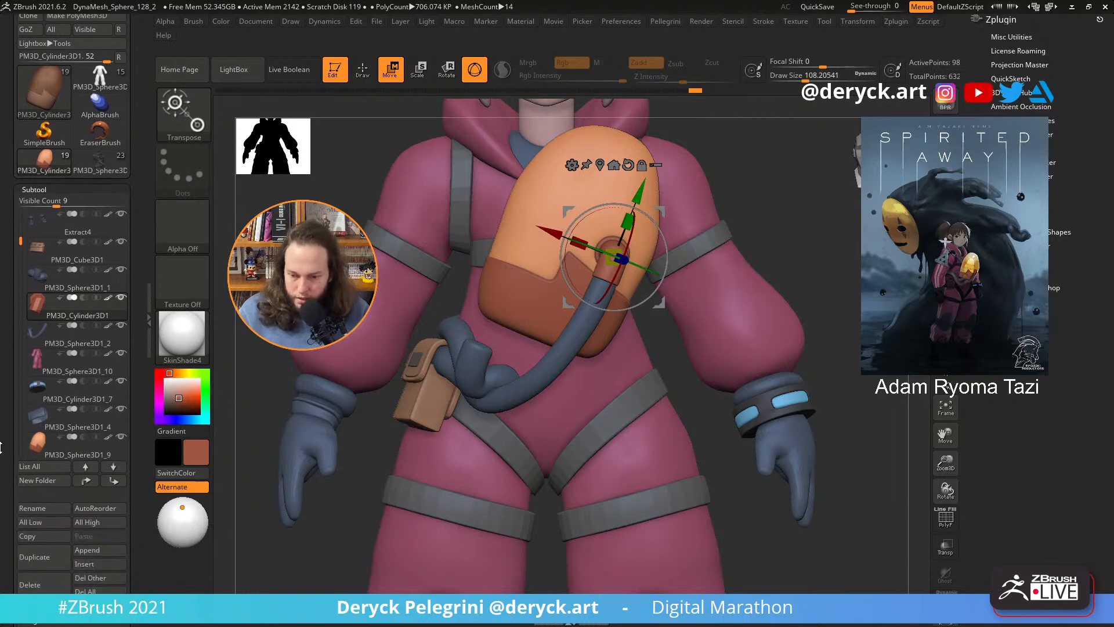
left_click(36, 561)
left_click_drag(563, 211, 463, 257)
key("f")
key("f")
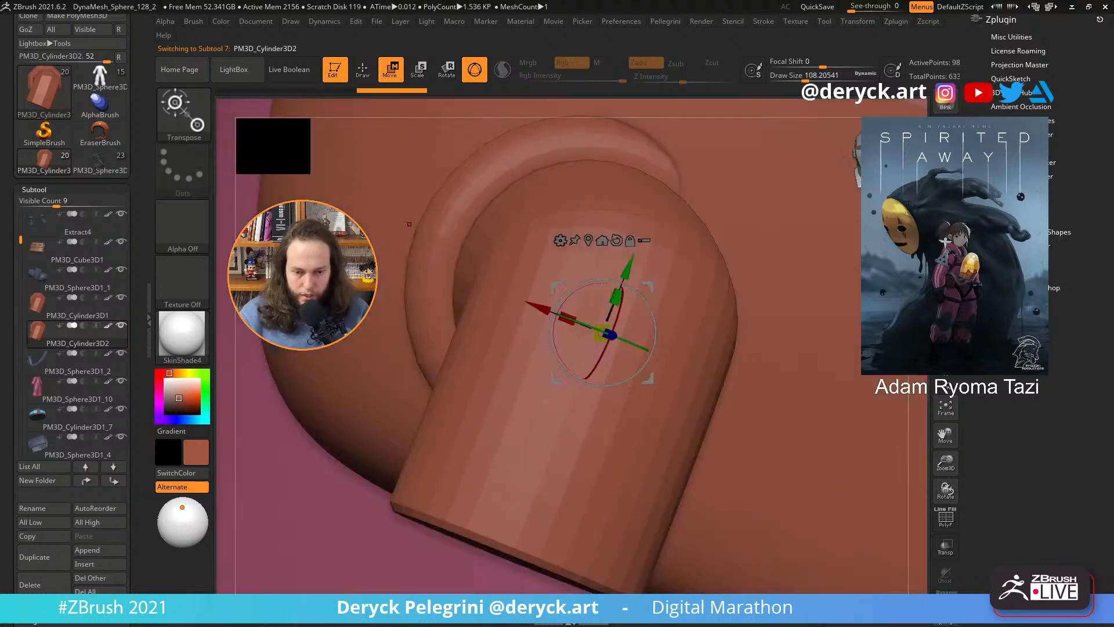
- Rotate and shift the duplicated elbow so its flange follows the curve of the tank's base and its opening faces down
left_click_drag(625, 341, 604, 309)
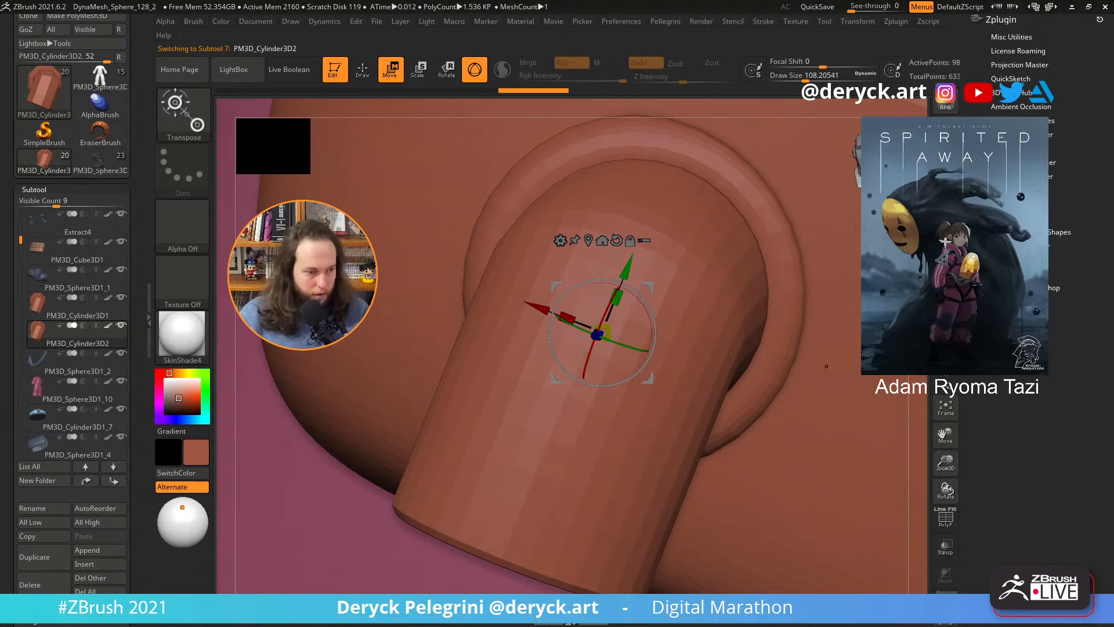
right_click_drag(541, 346, 551, 255, "ctrl")
left_click_drag(612, 266, 603, 236)
left_click_drag(676, 315, 673, 314)
right_click_drag(801, 319, 618, 345)
left_click_drag(628, 318, 619, 317)
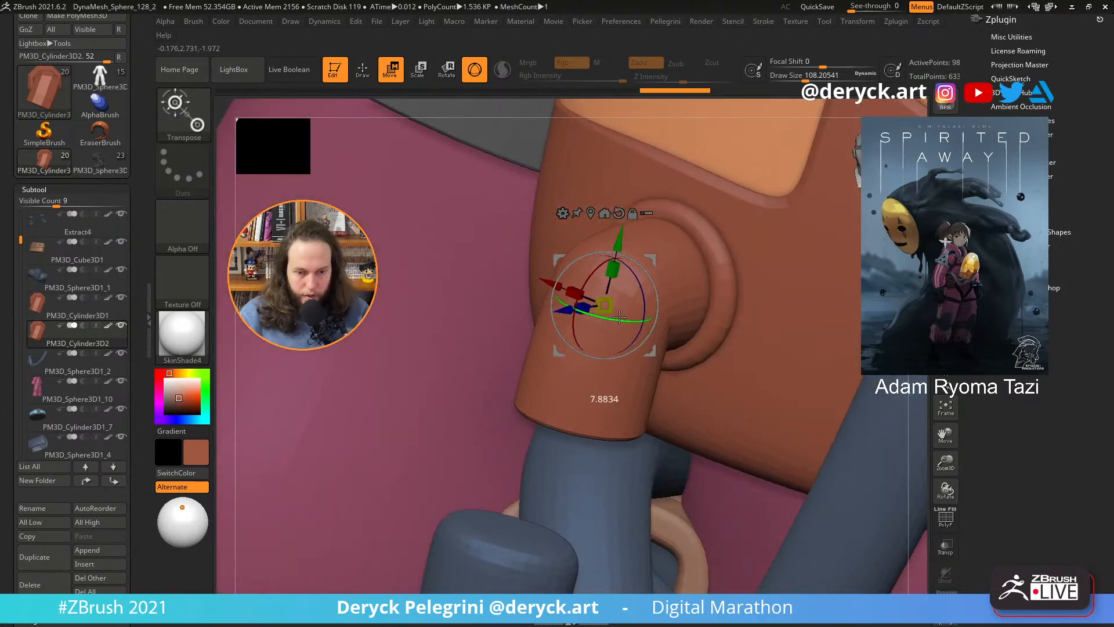
left_click_drag(544, 281, 535, 283)
left_click_drag(219, 257, 462, 224)
left_click_drag(619, 295, 621, 295)
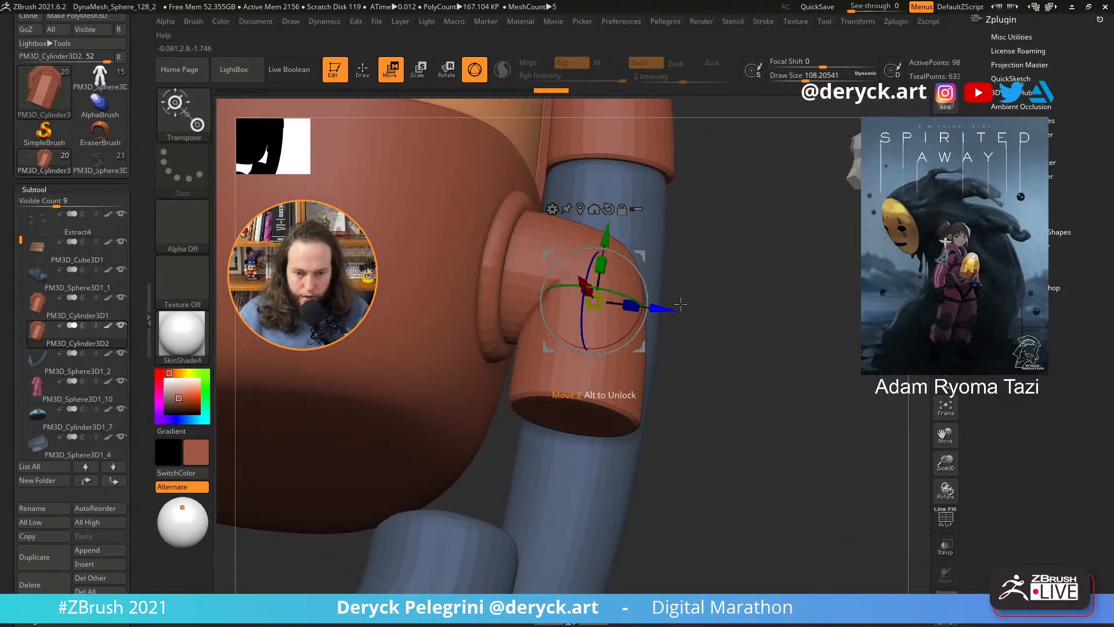
left_click_drag(824, 290, 675, 322)
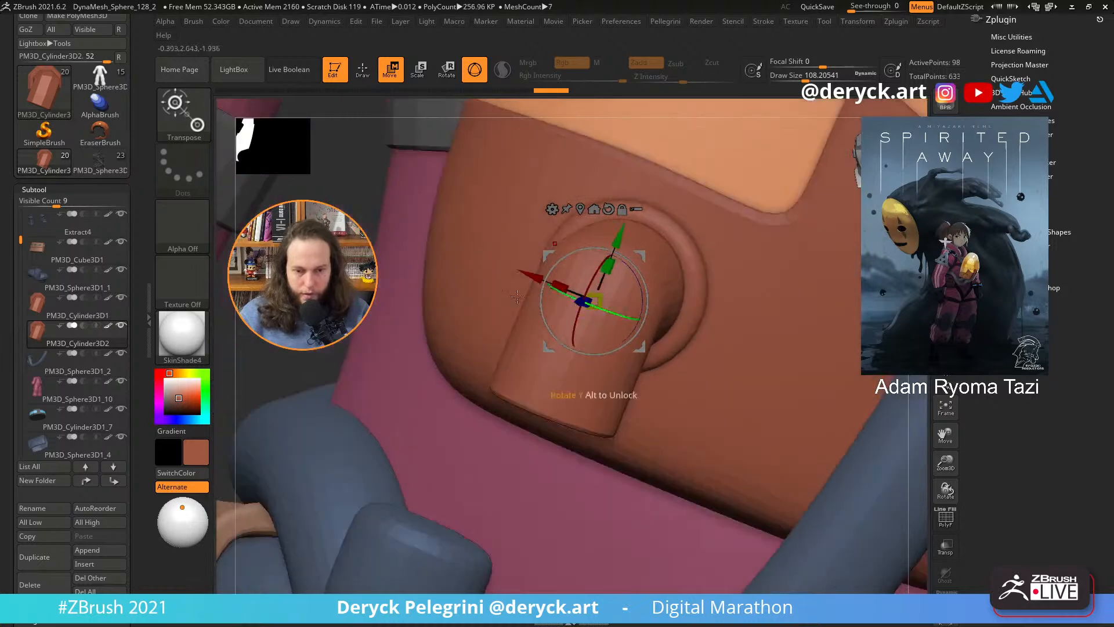
- Fine-tune the duplicated elbow's angle and depth against the tank's base, and check its placement on the whole character
left_click_drag(348, 250, 321, 184, "alt")
left_click_drag(502, 197, 508, 275, "alt")
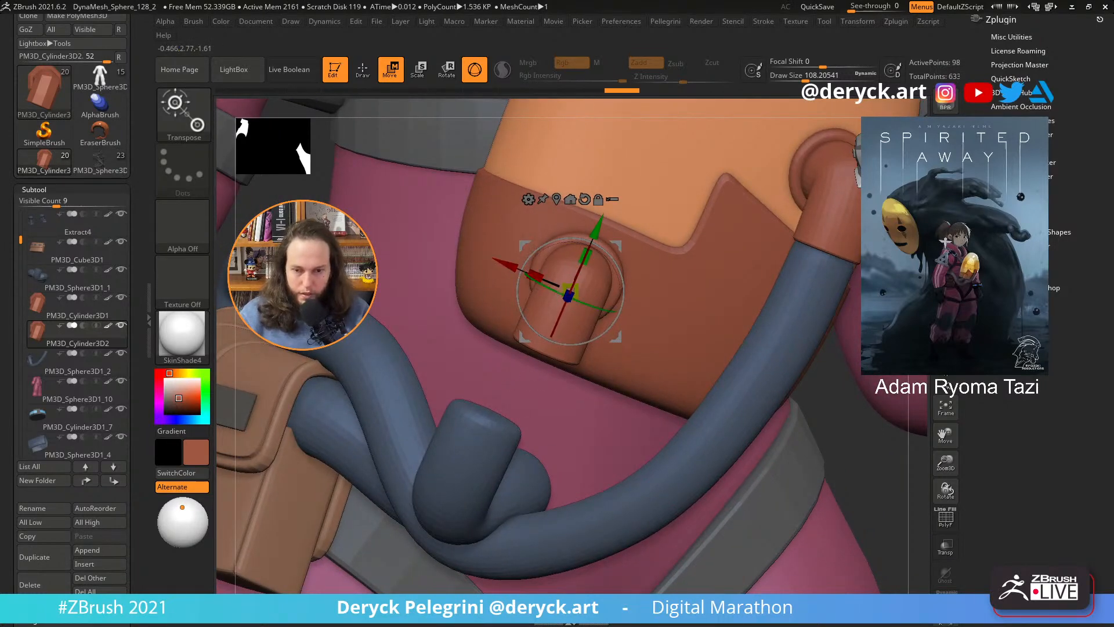
right_click_drag(598, 261, 461, 295)
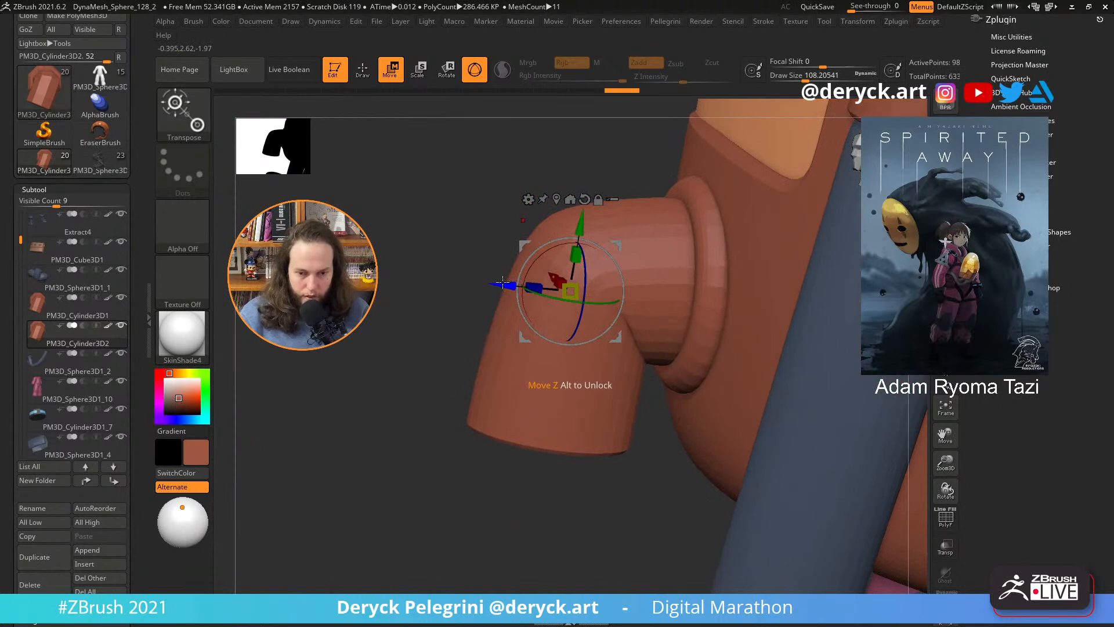
left_click_drag(503, 283, 537, 255)
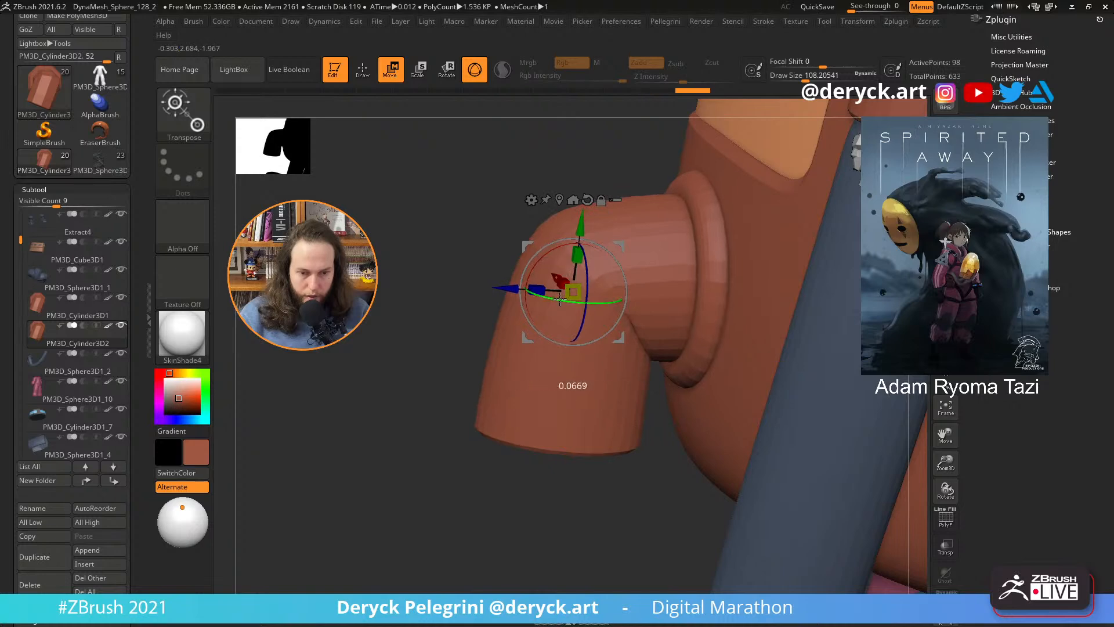
left_click_drag(425, 243, 549, 306)
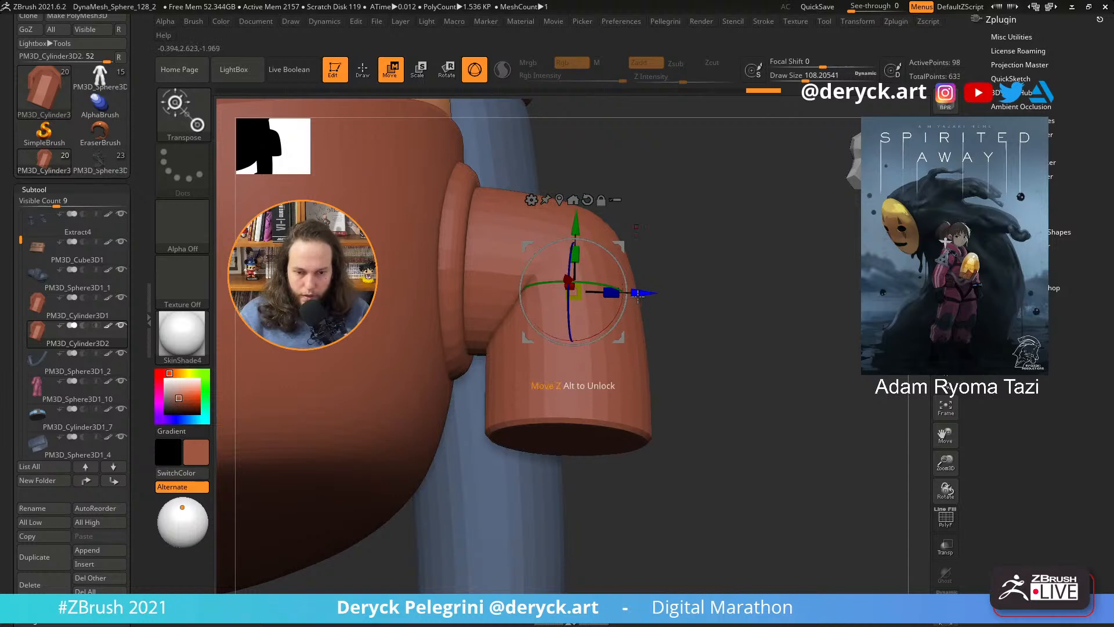
mouse_move(638, 294)
left_mouse_down()
mouse_move(630, 214)
mouse_move(557, 256)
left_mouse_up()
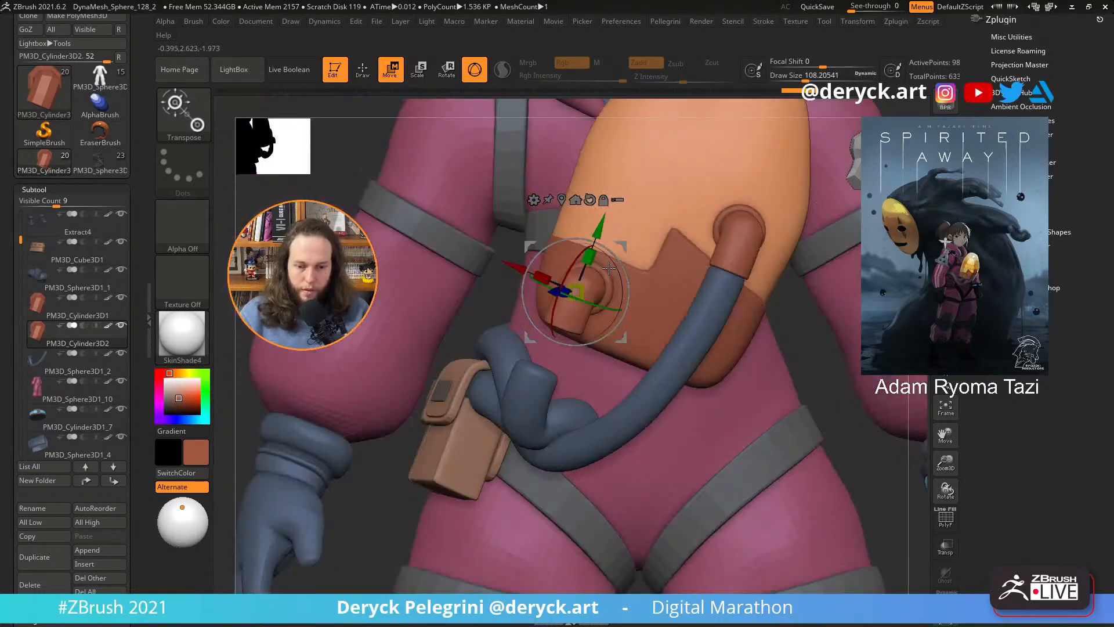
key("q")
left_click_drag(265, 207, 260, 159, "alt")
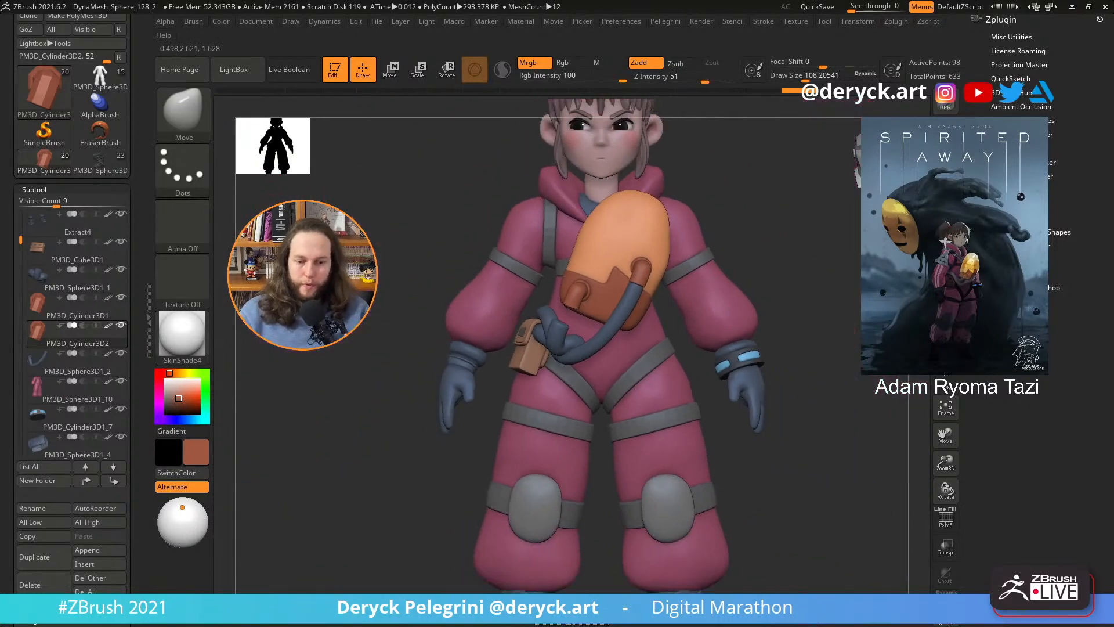
left_click_drag(308, 250, 378, 339)
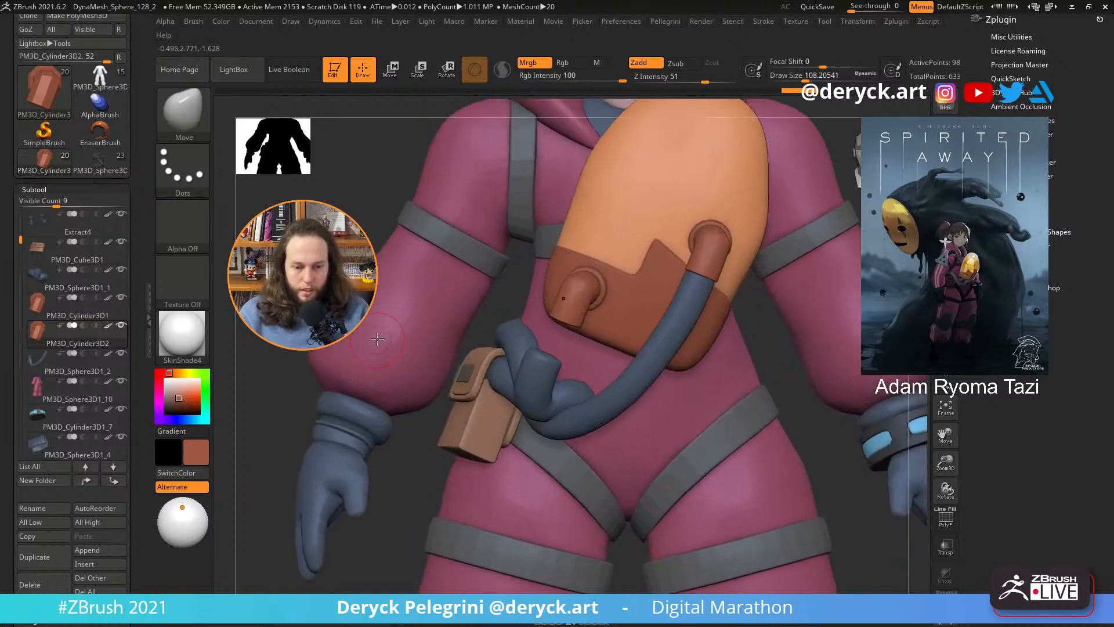
- Select the hose beside the pouches and pull its bend curve's free end point into the duplicated elbow's opening, aligning it in depth
left_click(536, 375, "alt")
right_click_drag(536, 374, 536, 364)
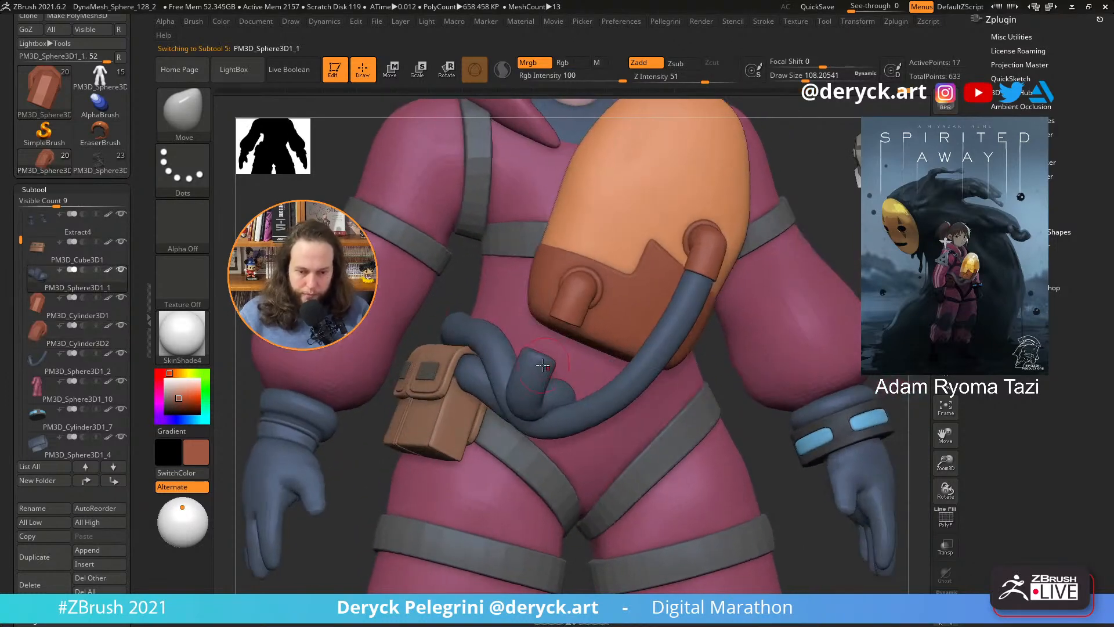
key("w")
key("y")
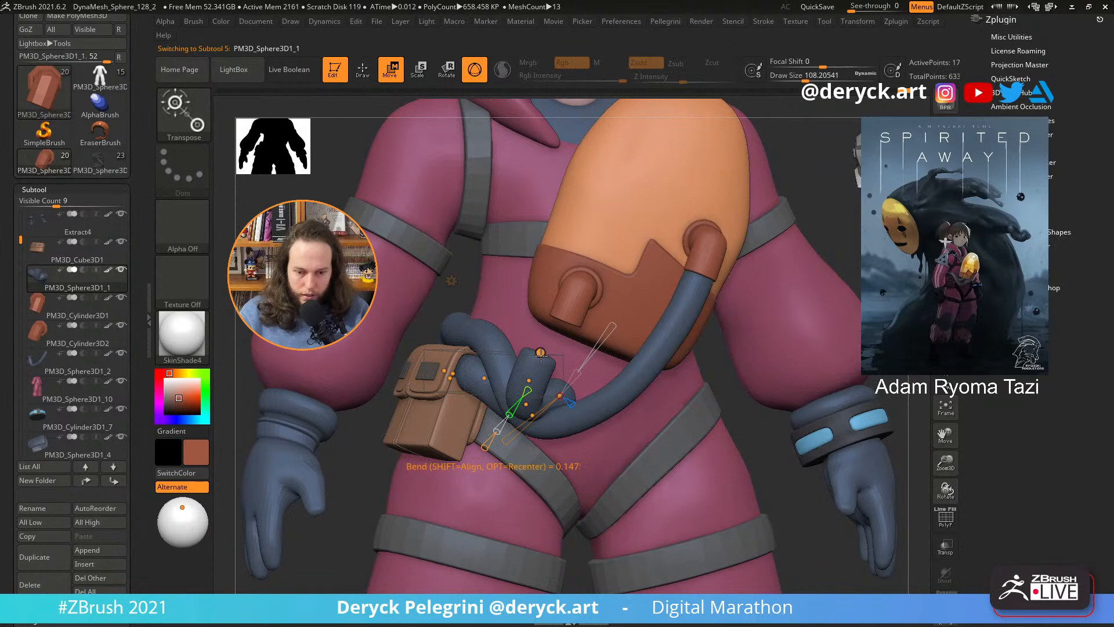
left_click_drag(540, 353, 550, 346)
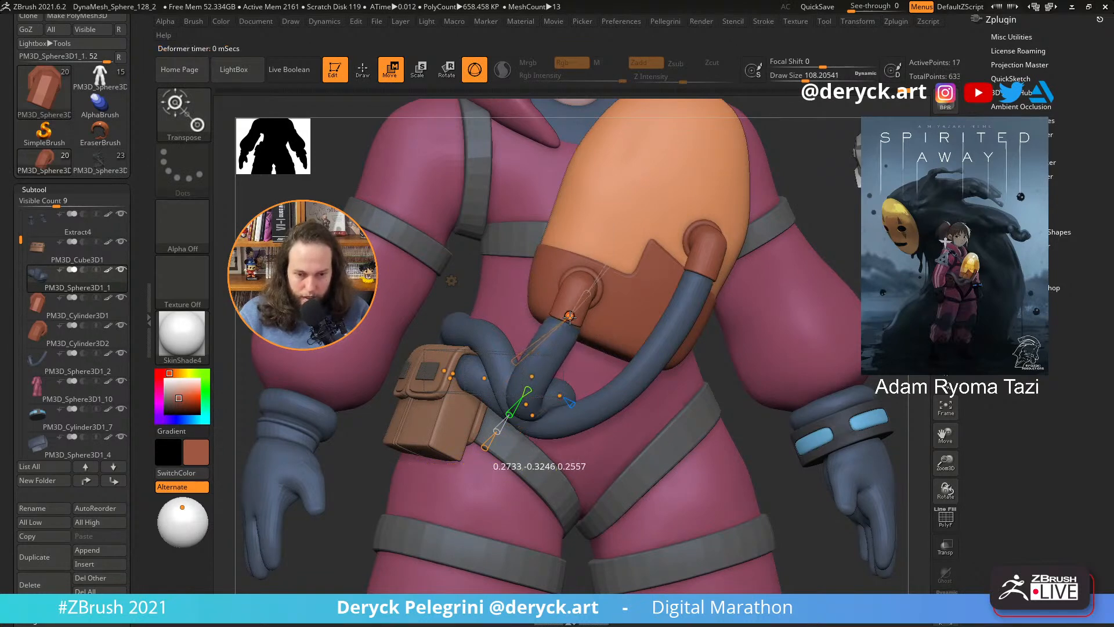
right_click_drag(569, 316, 504, 267)
left_click_drag(652, 260, 637, 260)
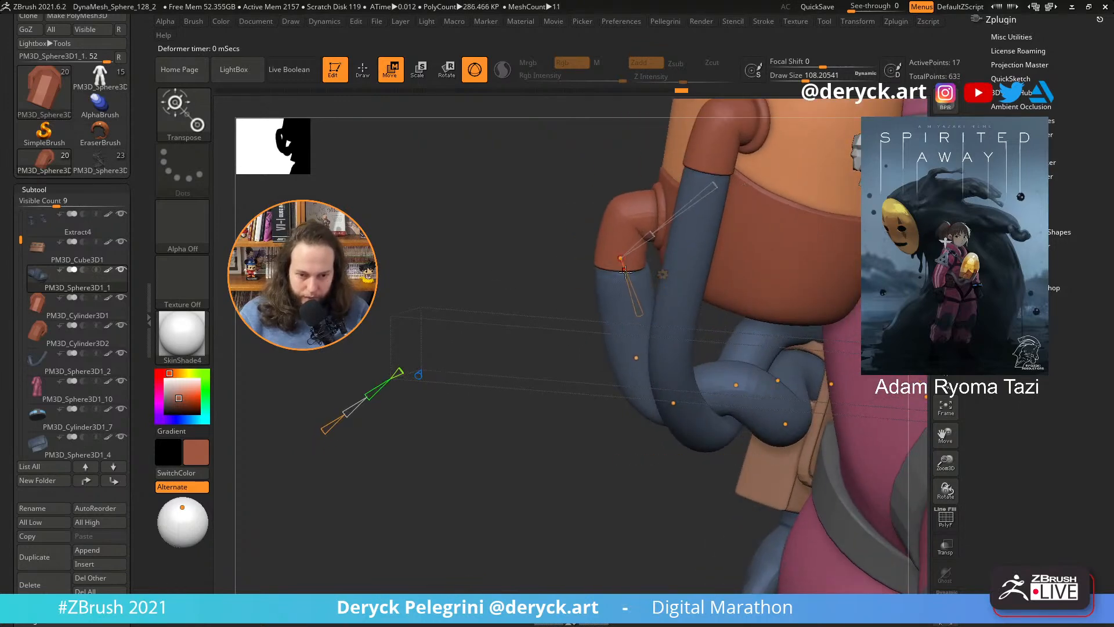
- Adjust the pouch hose's second curve point and its end point so the hose rises smoothly into the duplicated elbow
right_click_drag(625, 271, 713, 312)
right_click_drag(922, 365, 722, 401, "alt")
left_click_drag(630, 397, 650, 396)
right_click_drag(691, 400, 583, 395)
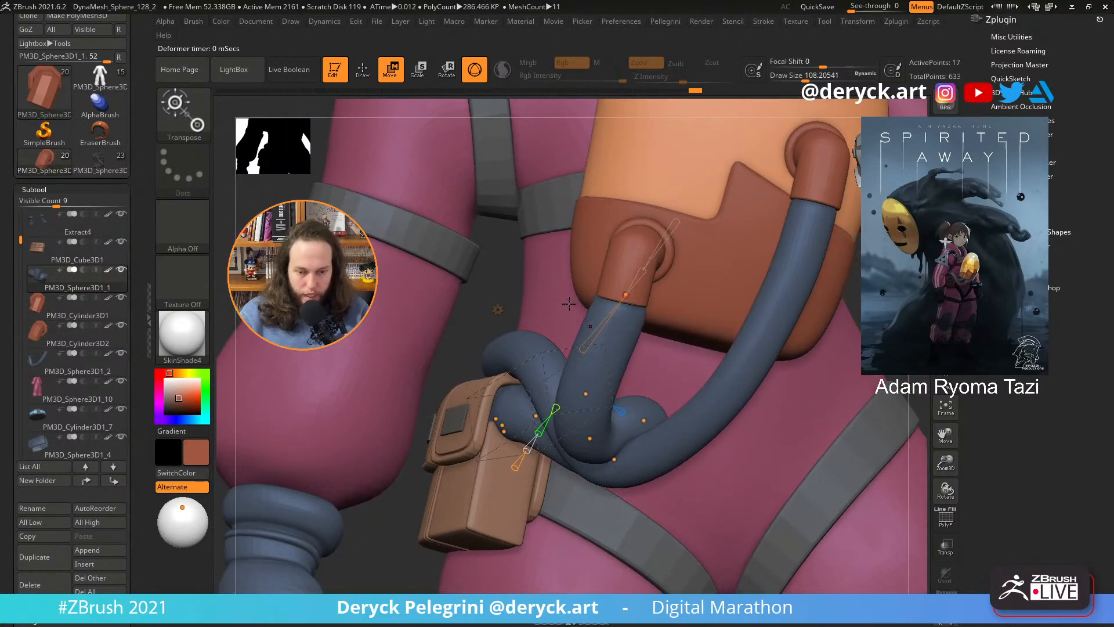
right_click_drag(462, 323, 480, 288, "alt")
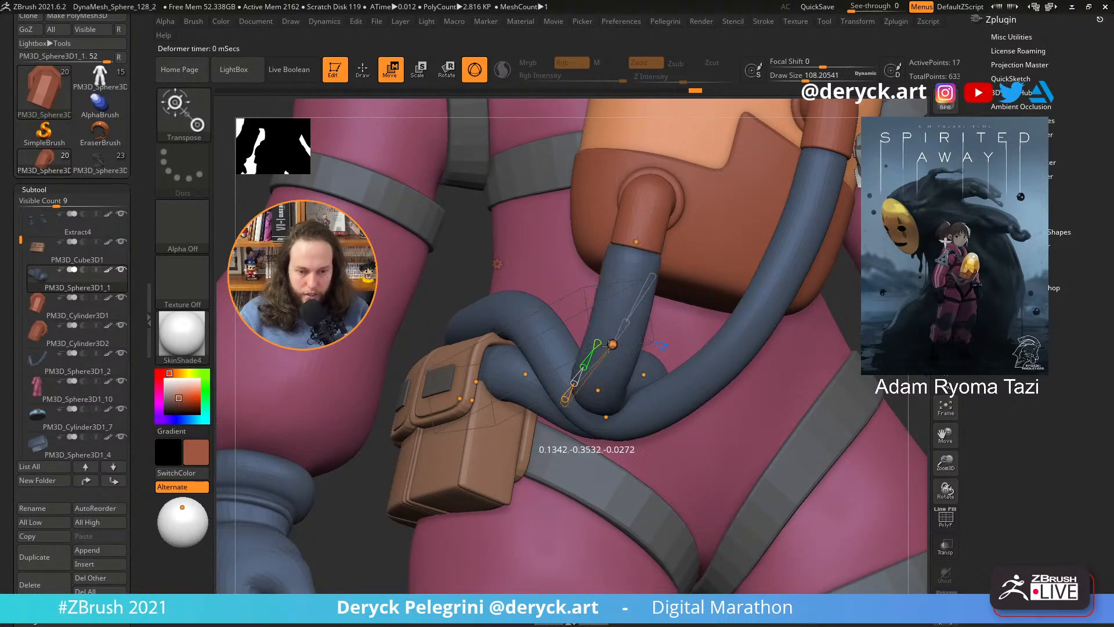
left_click_drag(642, 243, 635, 240)
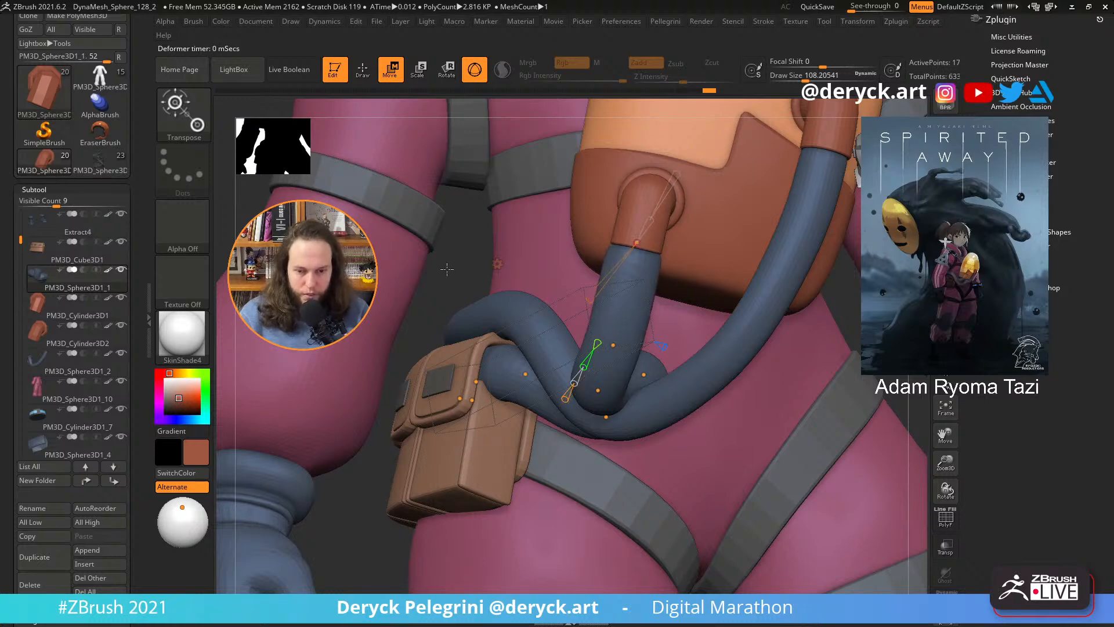
- Refine the pouch hose's top two curve points in side view to centre the hose in the duplicated elbow
right_click_drag(447, 269, 493, 273)
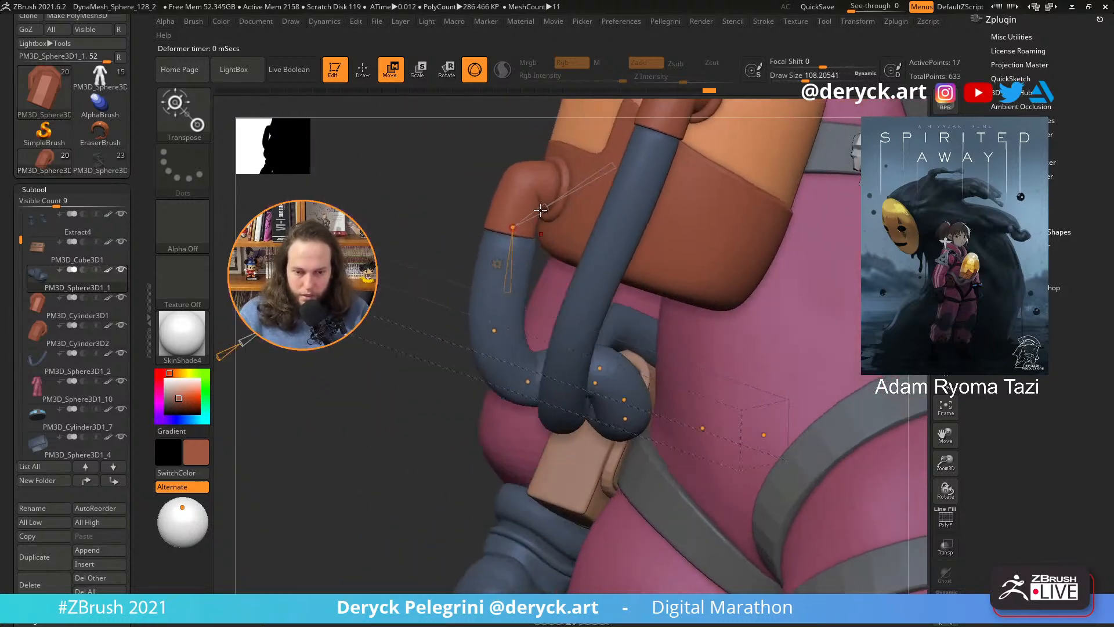
left_click_drag(453, 196, 476, 195)
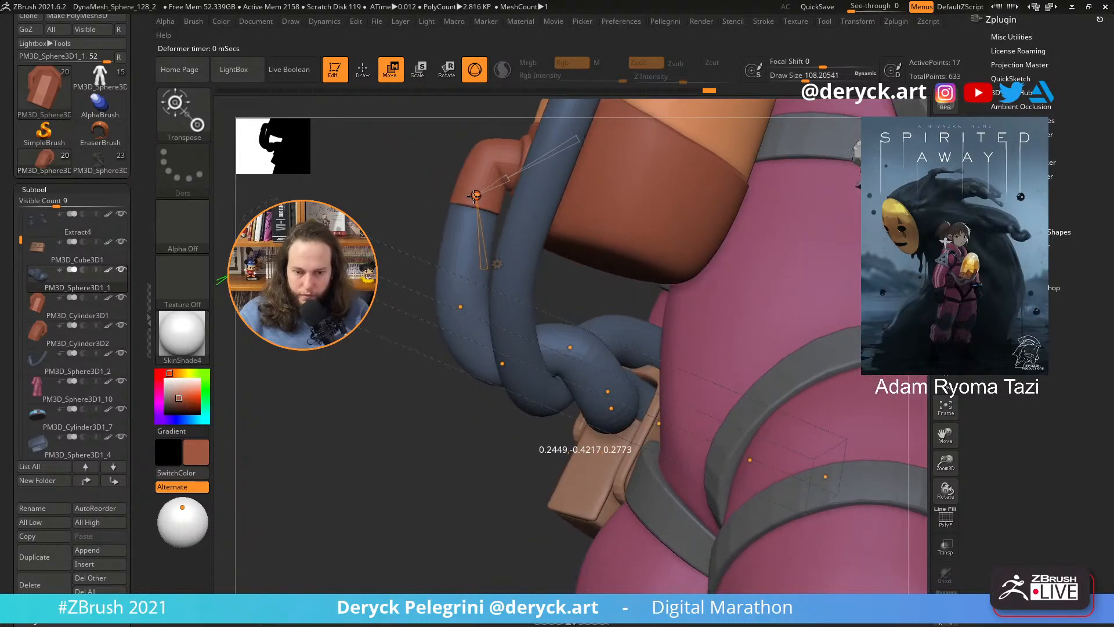
right_click_drag(475, 195, 633, 221)
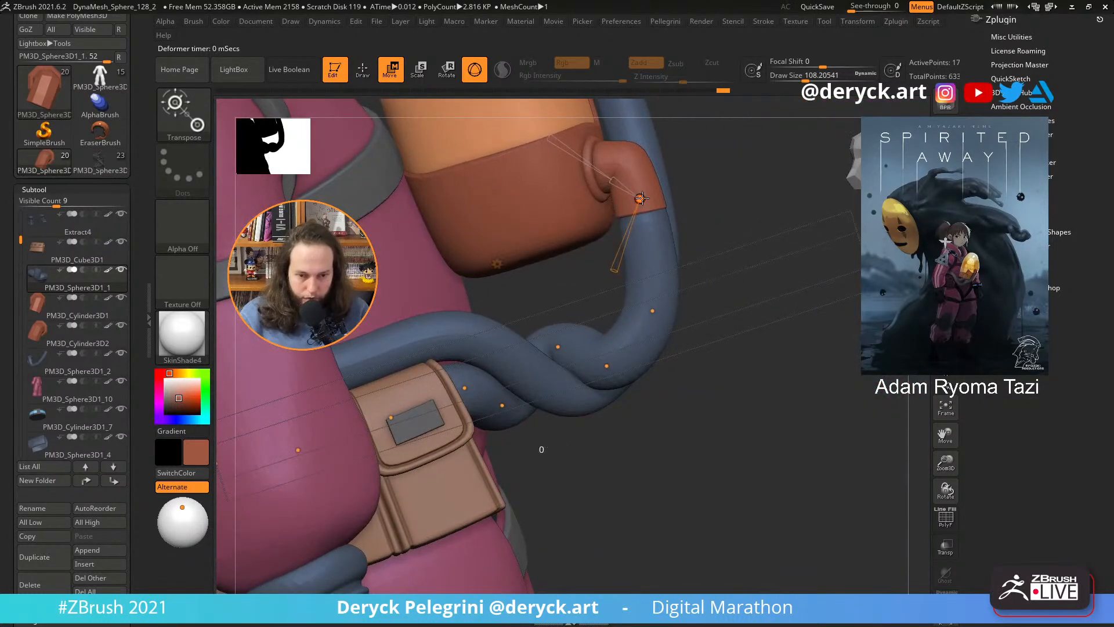
left_click_drag(652, 312, 646, 310)
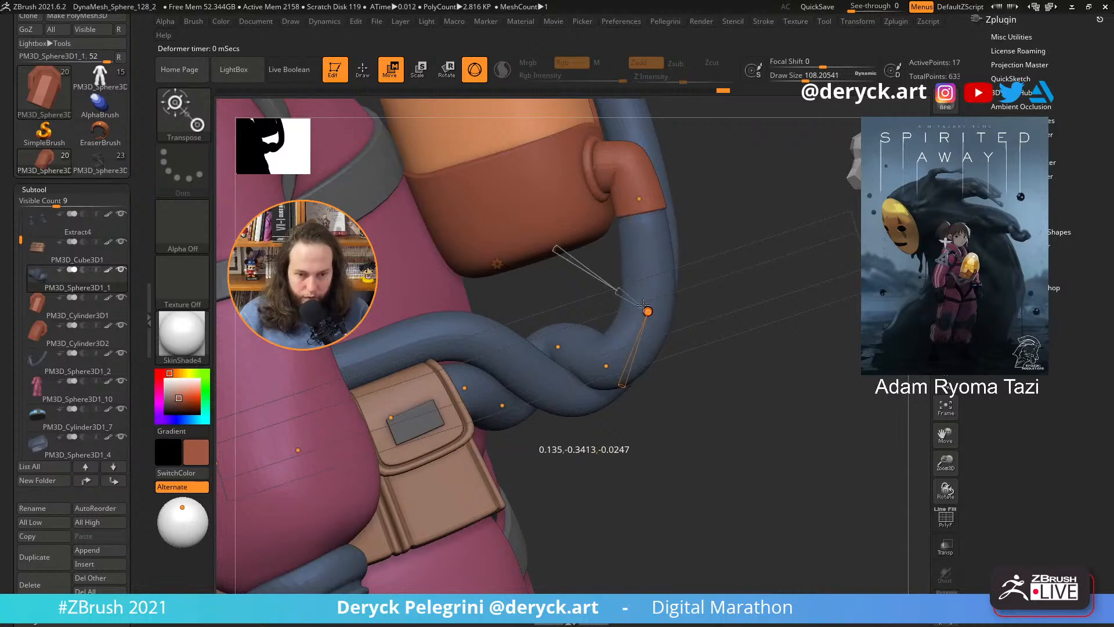
left_click_drag(638, 200, 640, 198)
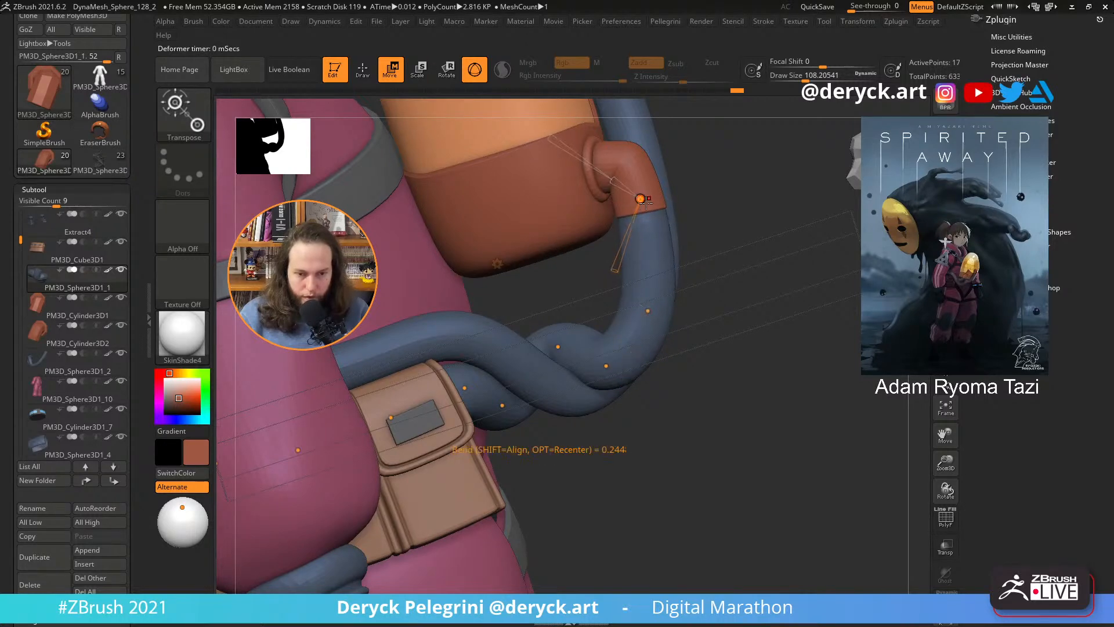
- Adjust the pouch hose's middle curve points beneath the tank and beside the pouches to smooth its bends, and leave curve editing
right_click_drag(640, 199, 443, 313)
left_click_drag(479, 398, 406, 348)
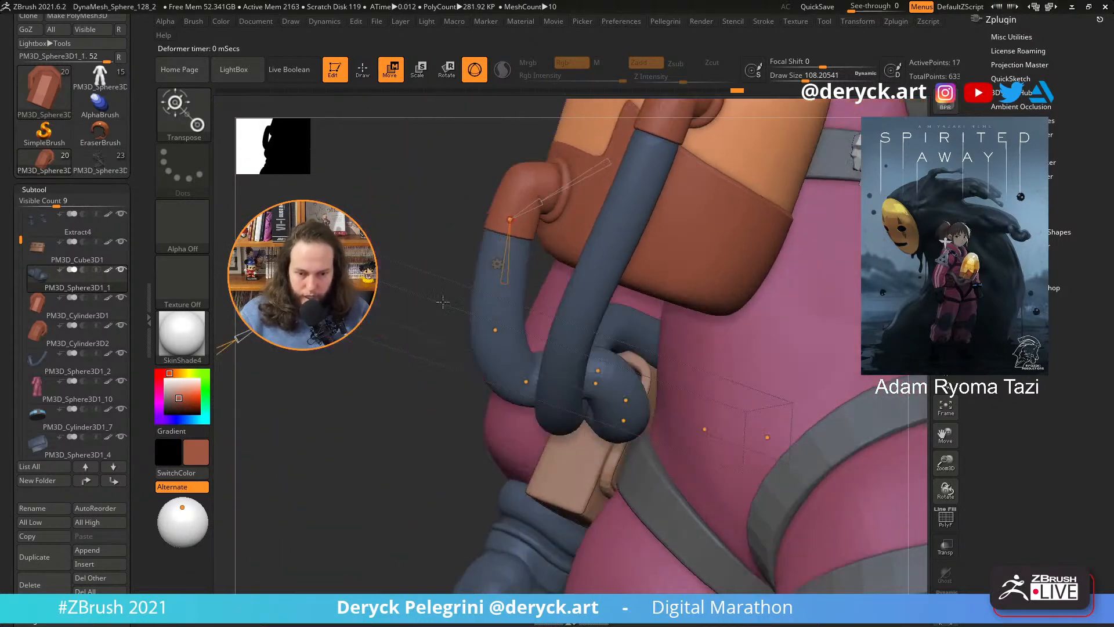
left_click_drag(495, 329, 598, 270)
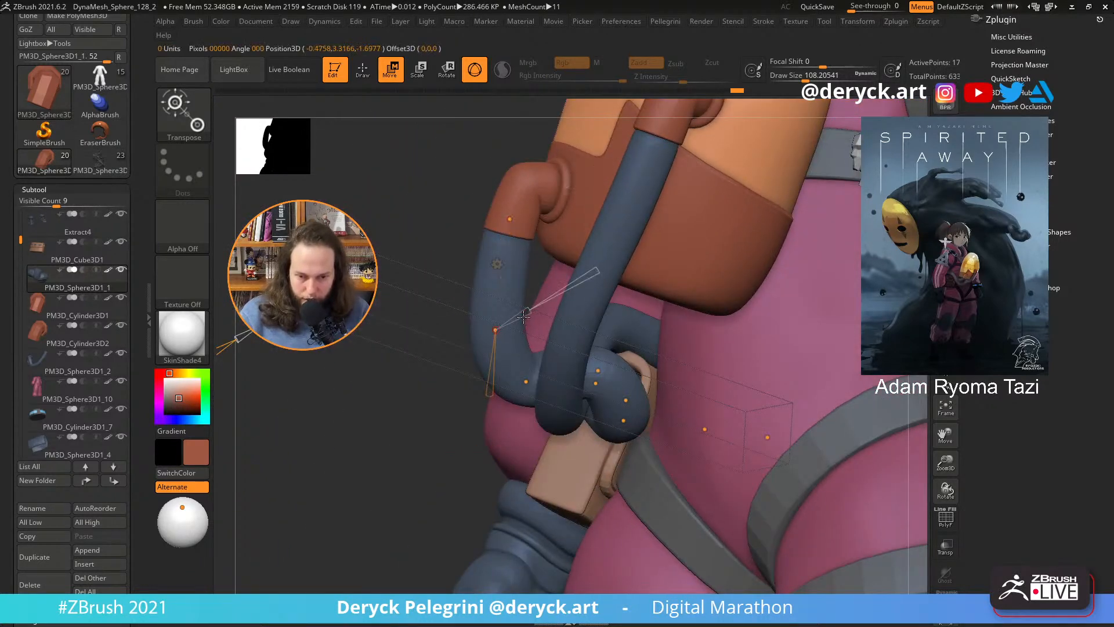
left_click_drag(527, 309, 522, 312)
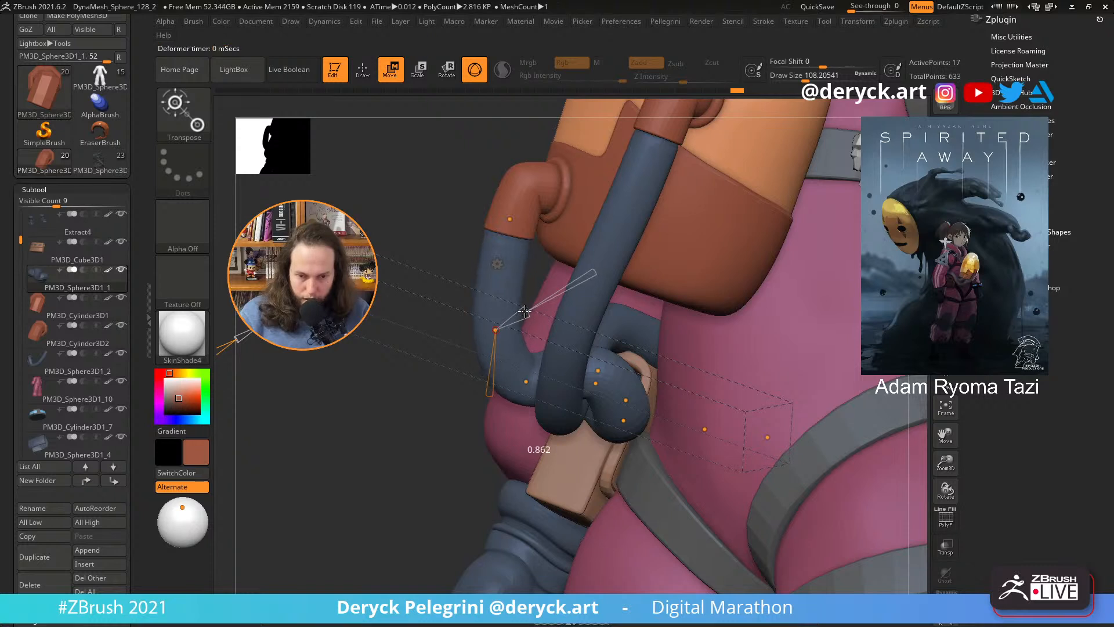
left_click_drag(505, 350, 554, 366)
right_click_drag(554, 365, 606, 342)
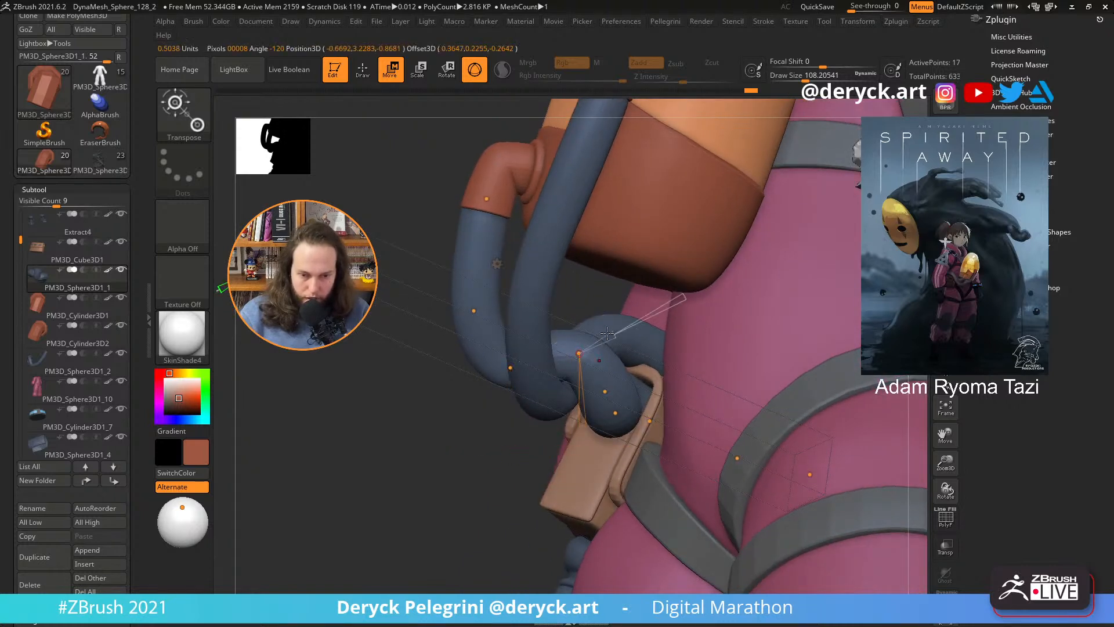
left_click_drag(607, 333, 643, 395)
left_click_drag(279, 429, 425, 410)
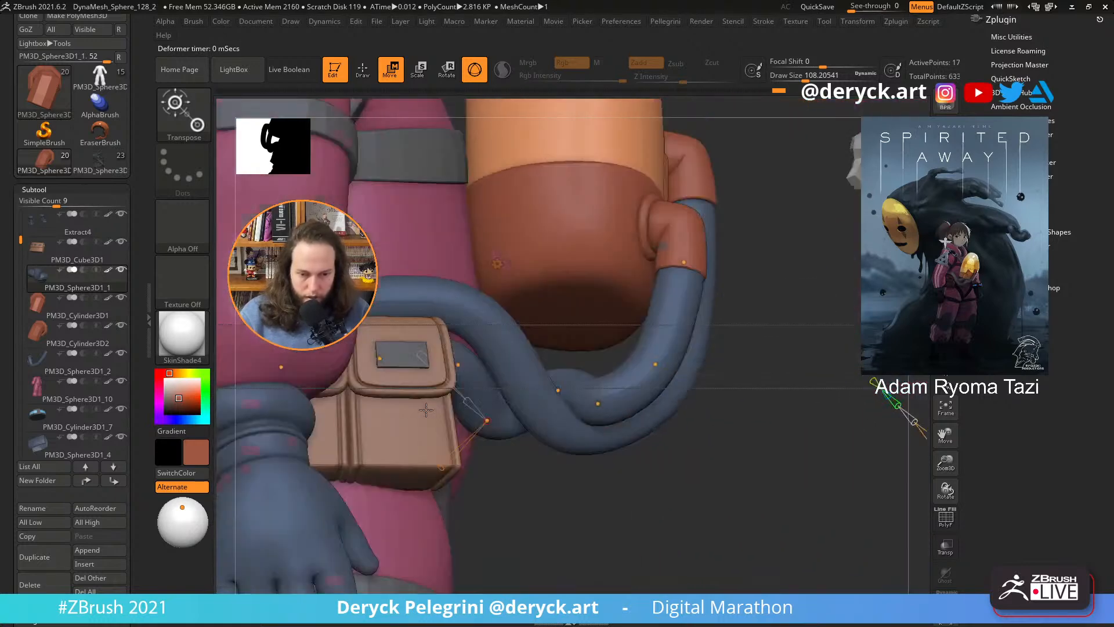
left_click_drag(640, 508, 635, 429, "alt")
mouse_move(725, 453)
left_mouse_down()
mouse_move(557, 450)
mouse_move(713, 424)
mouse_move(752, 395)
mouse_move(754, 441)
left_mouse_up()
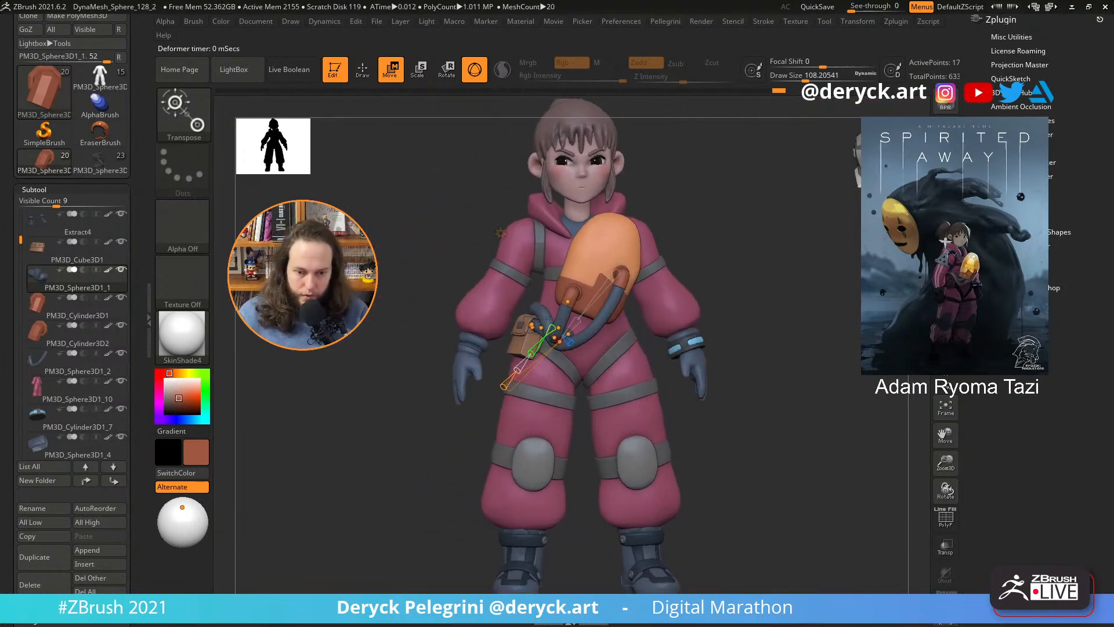
key("q")
- Check the hoses and tank on the whole character from front and side angles, and save the tool
mouse_move(250, 310)
left_mouse_down()
mouse_move(465, 301)
mouse_move(215, 303)
mouse_move(375, 319)
left_mouse_up()
left_click_drag(463, 249, 581, 288)
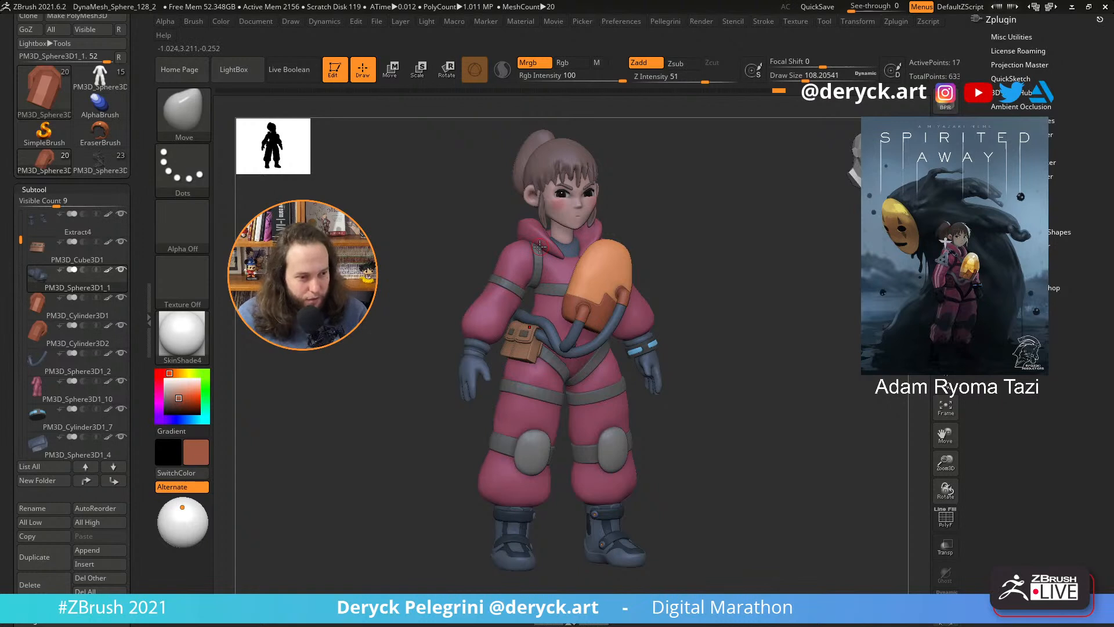
mouse_move(379, 318)
left_mouse_down()
mouse_move(362, 332)
mouse_move(426, 331)
mouse_move(385, 343)
mouse_move(468, 333)
mouse_move(366, 332)
left_mouse_up()
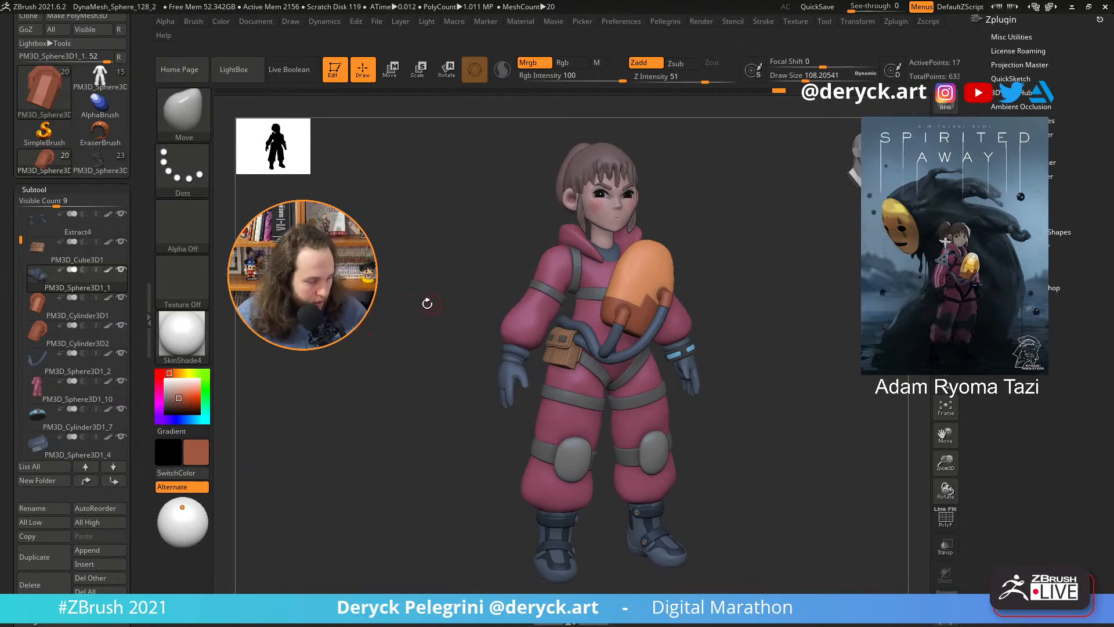
left_click_drag(427, 303, 389, 326)
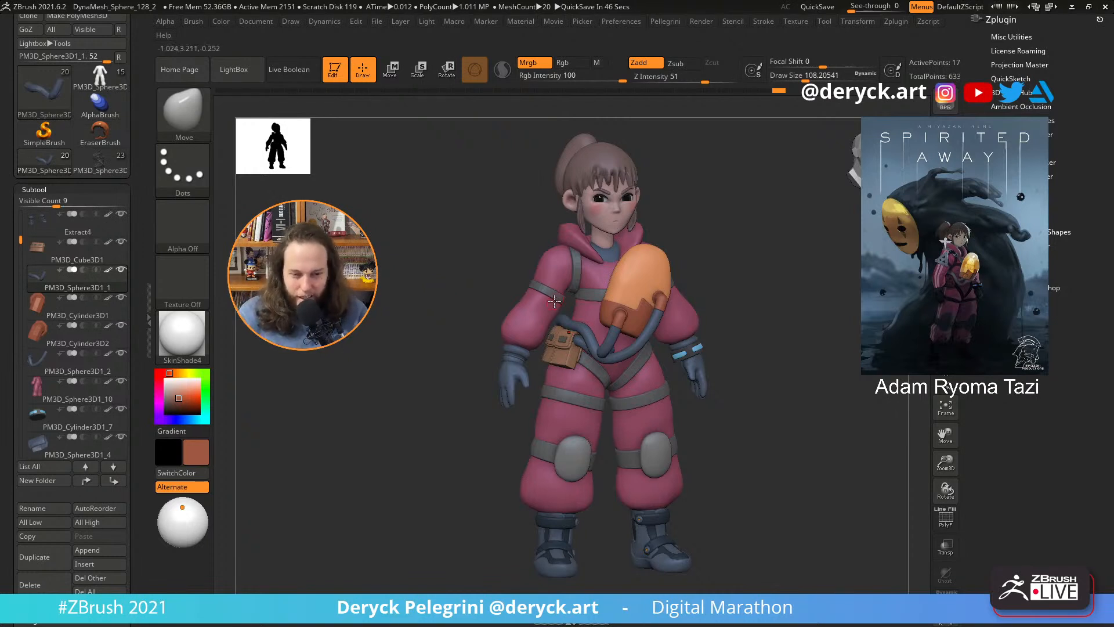
left_click_drag(438, 290, 325, 293)
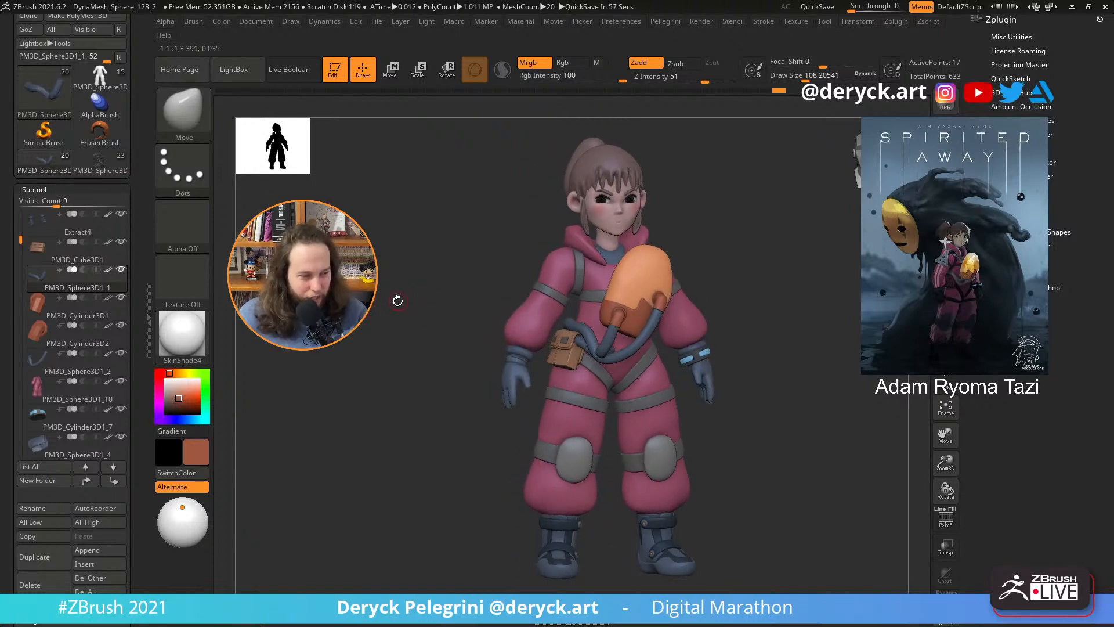
left_click_drag(403, 294, 369, 303)
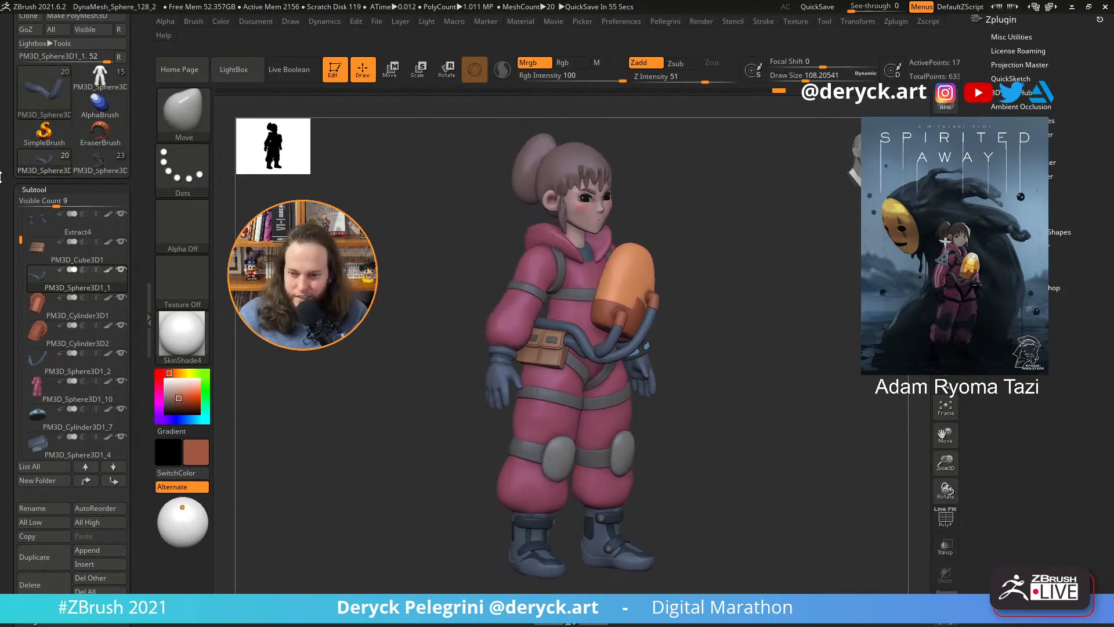
scroll(1, 177, "up", 3)
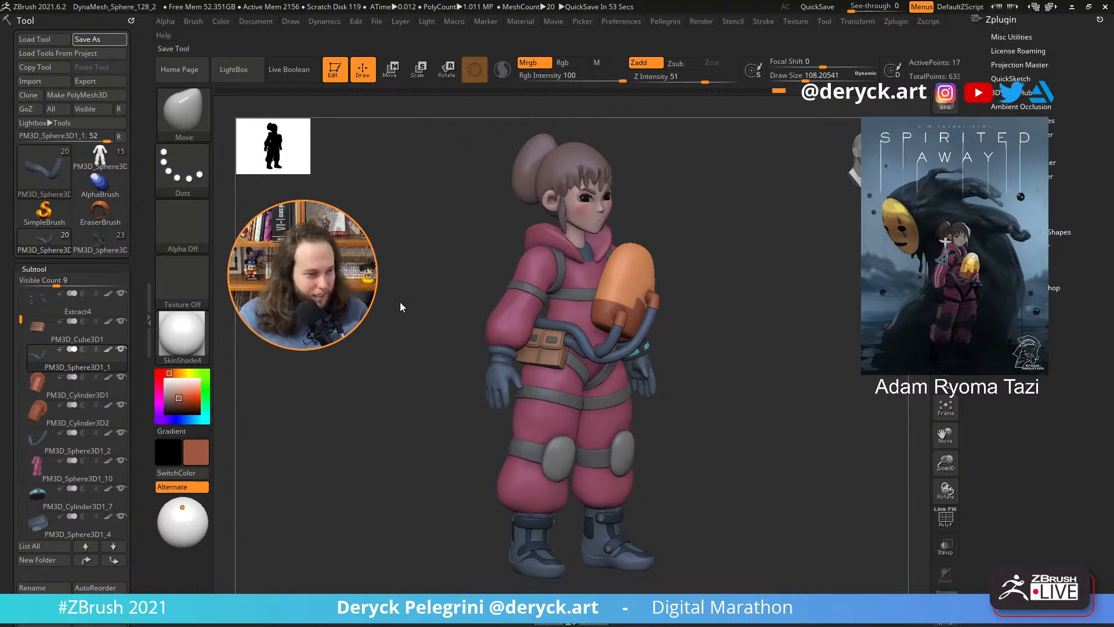
mouse_move(402, 298)
left_mouse_down()
mouse_move(423, 286)
mouse_move(387, 281)
mouse_move(395, 288)
left_mouse_up()
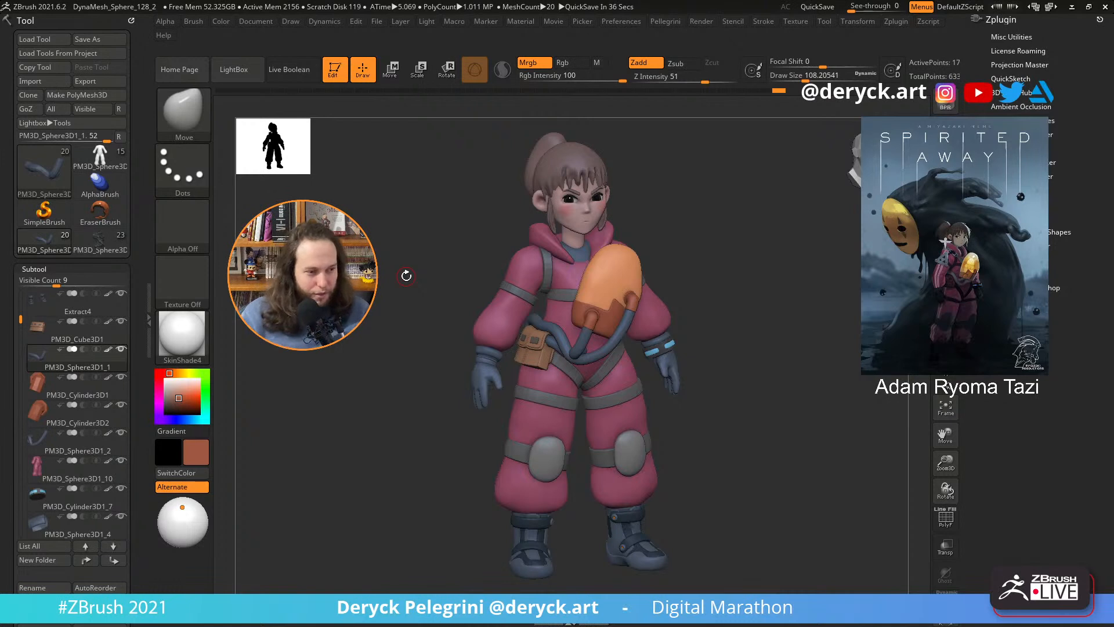
left_click_drag(406, 276, 360, 270)
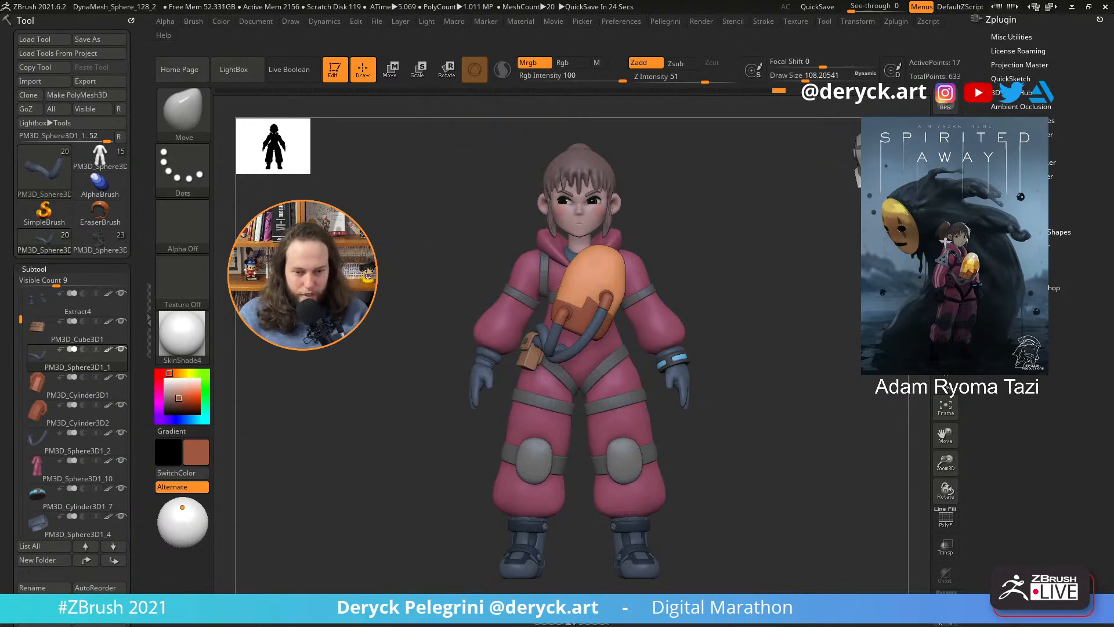
- Select the grey body straps and shift the upper part of the shoulder straps with a large Move brush
right_click_drag(557, 232, 565, 314, "ctrl")
right_click_drag(566, 174, 582, 275, "alt")
left_click(588, 283, "alt")
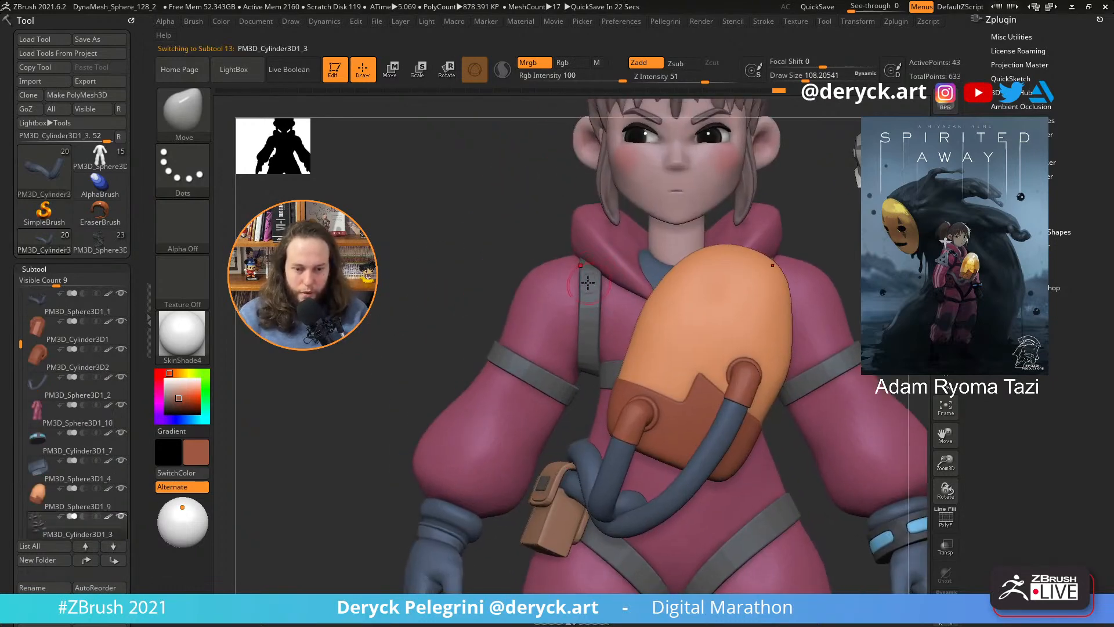
key("alt+s")
key("s")
left_click(599, 284)
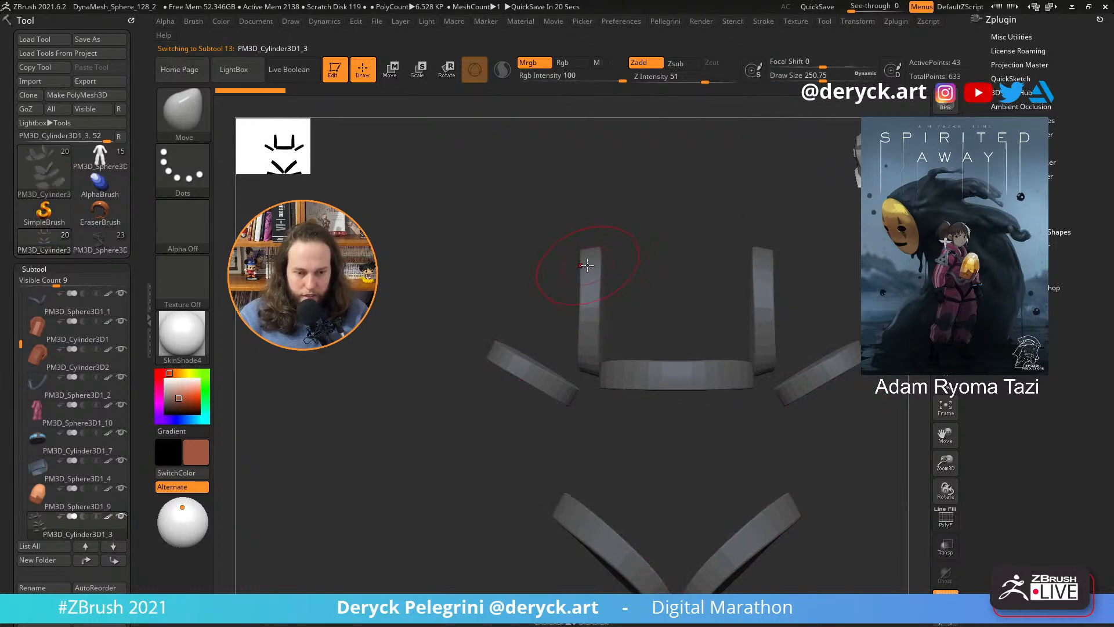
key("alt+s")
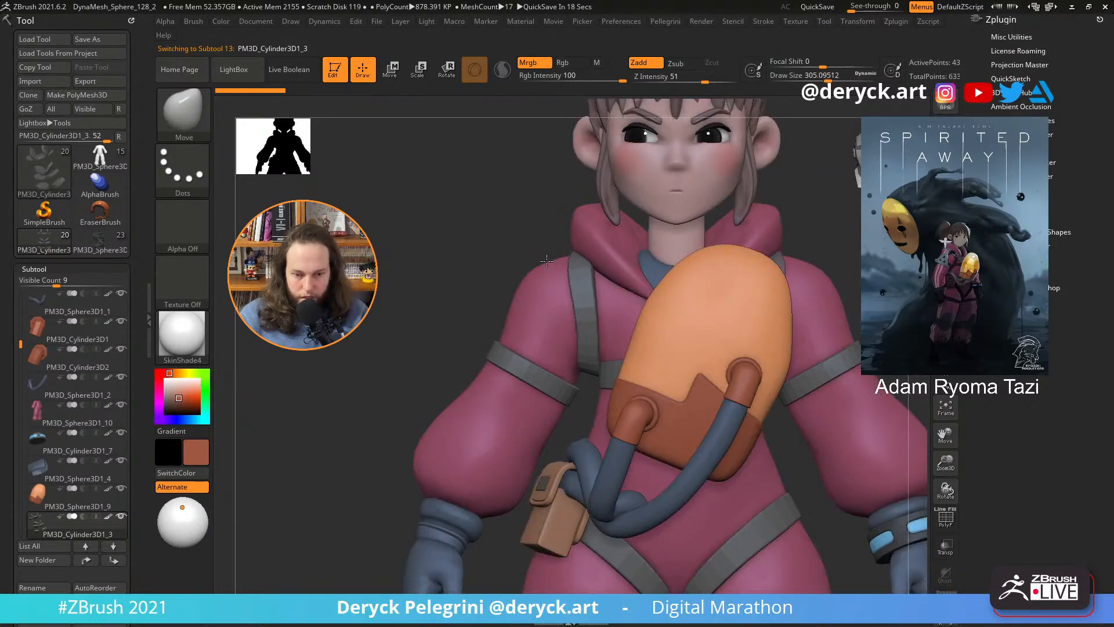
left_click_drag(546, 266, 604, 273)
- Lower the straps' subdivision level and widen the upper front section of the shoulder straps with smaller Move brush strokes
key("shift+d")
key("s")
left_click(563, 274)
key("s")
left_click(576, 271)
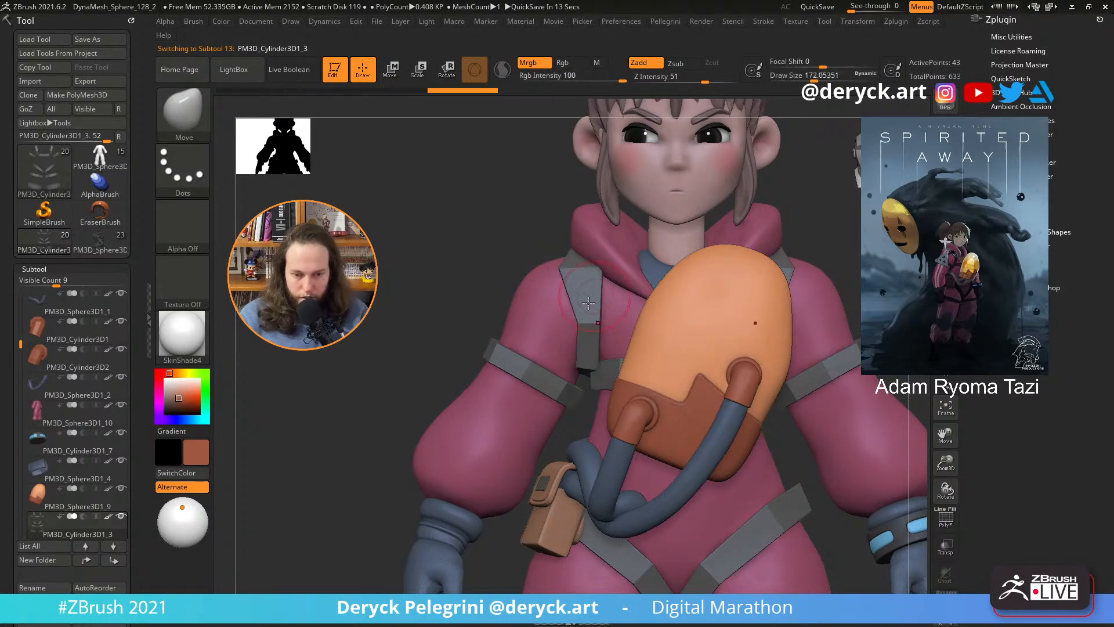
key("s")
left_click(572, 325)
left_click_drag(575, 321, 562, 317)
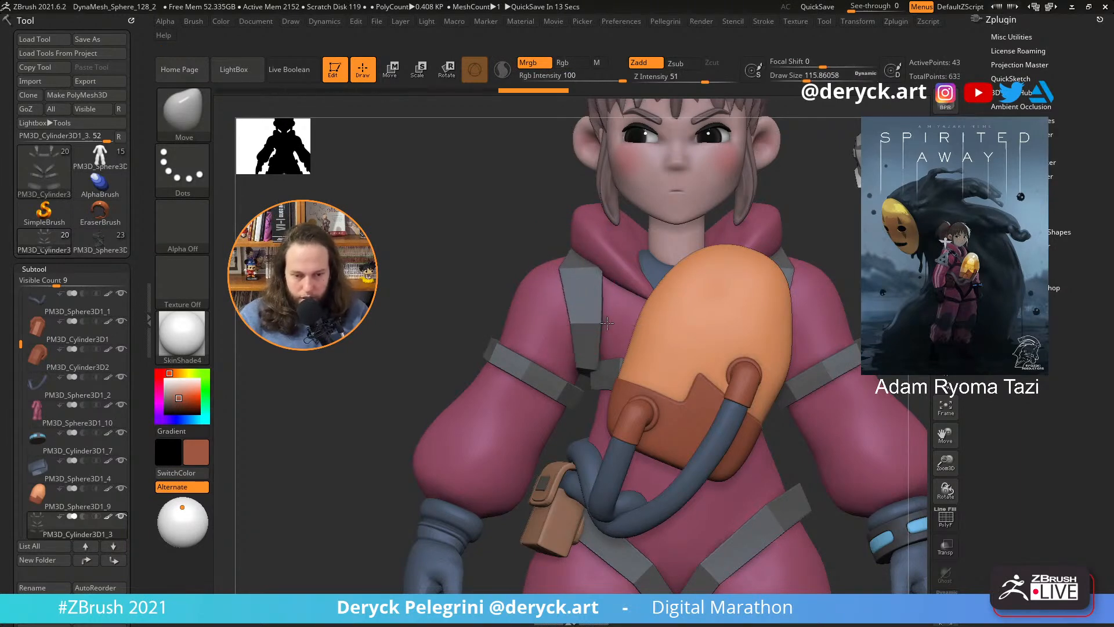
- Isolate the straps, widen the shoulder straps' front edges from another angle, and restore the subdivision level and full character display
mouse_move(438, 264)
left_mouse_down()
mouse_move(551, 262)
mouse_move(701, 236)
mouse_move(690, 253)
left_mouse_up()
left_click(679, 267)
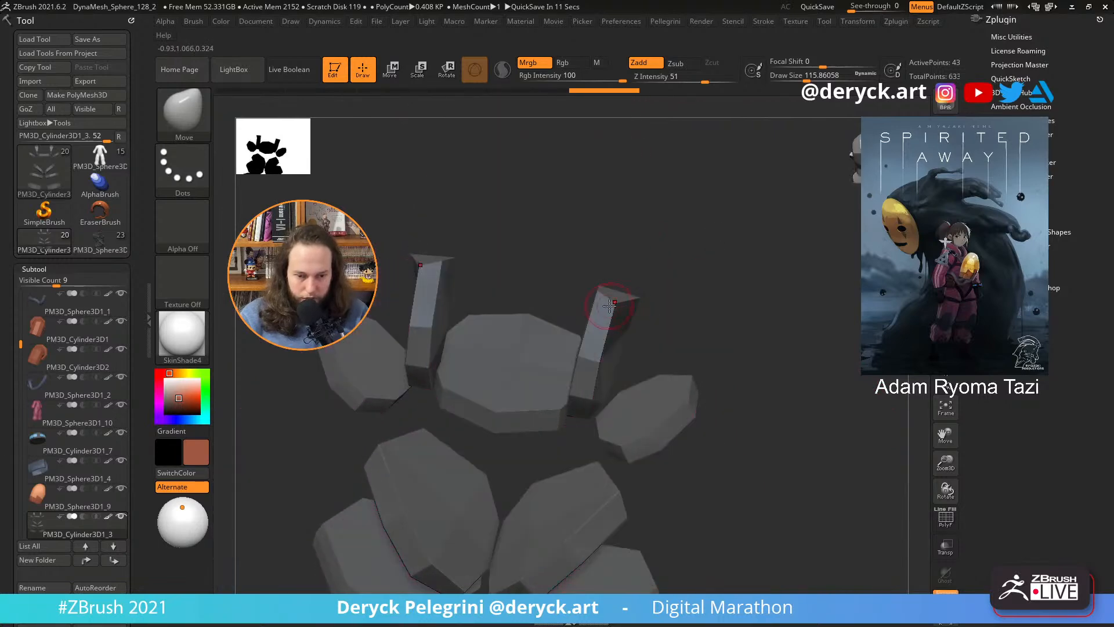
left_click_drag(619, 309, 635, 311)
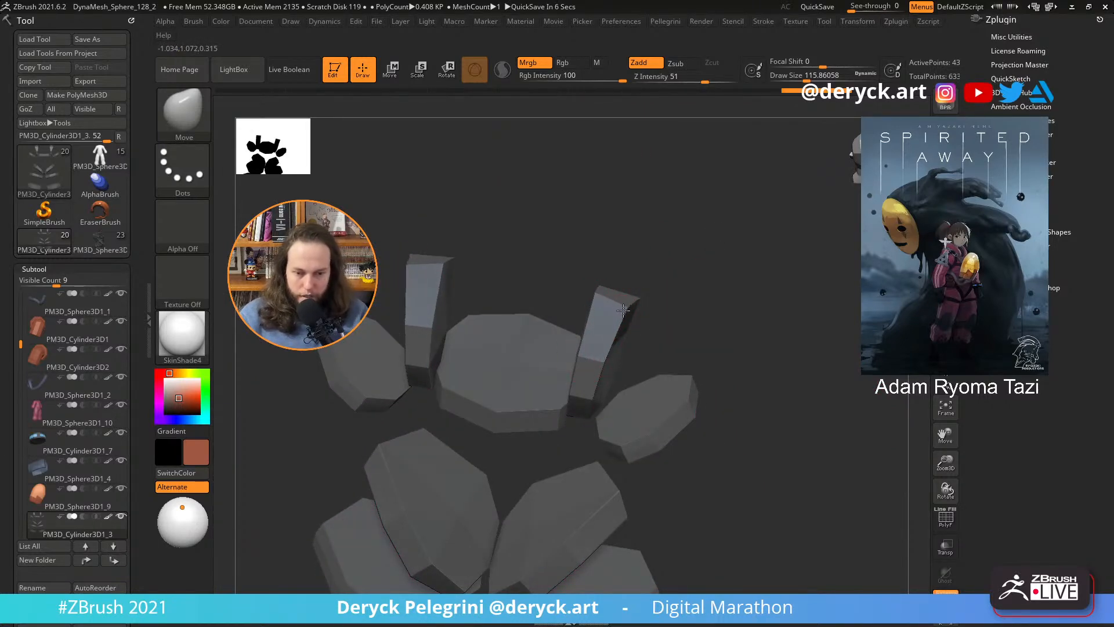
left_click_drag(623, 310, 513, 292)
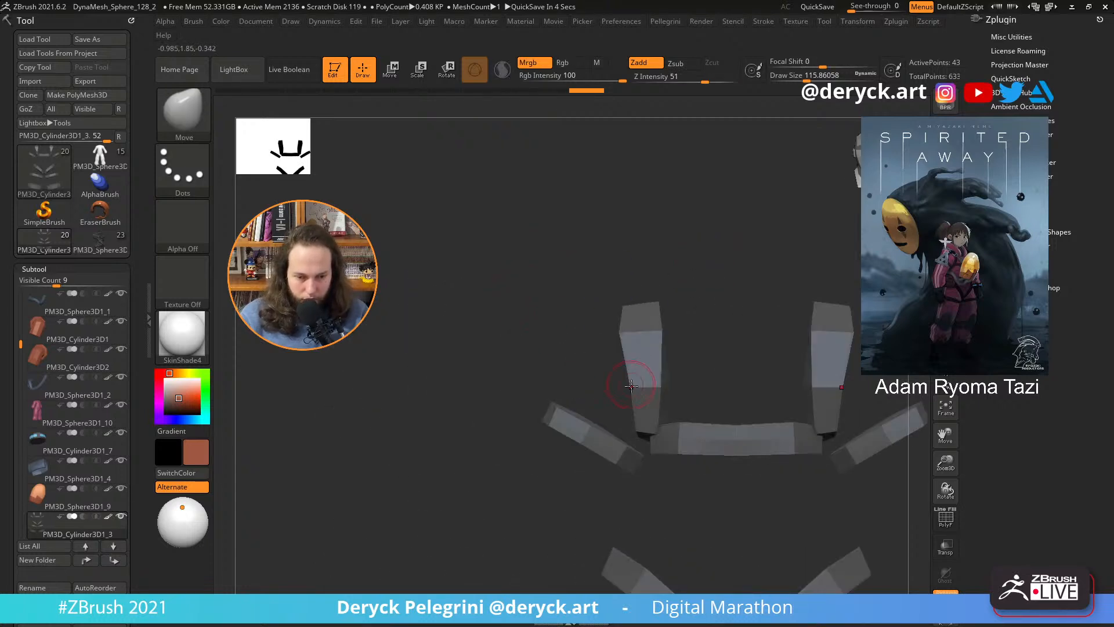
left_click_drag(632, 386, 662, 381)
key("d")
key("alt+s")
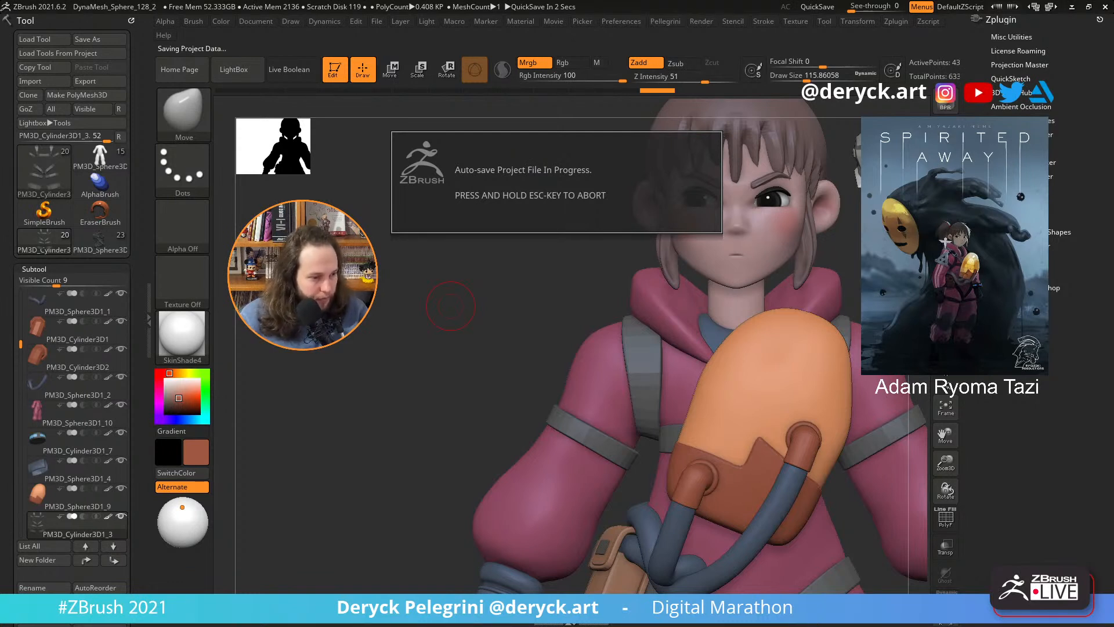
- Refine the lower ends of the shoulder straps in isolation at a lower subdivision level, and check them on the whole character
left_click_drag(450, 305, 444, 337)
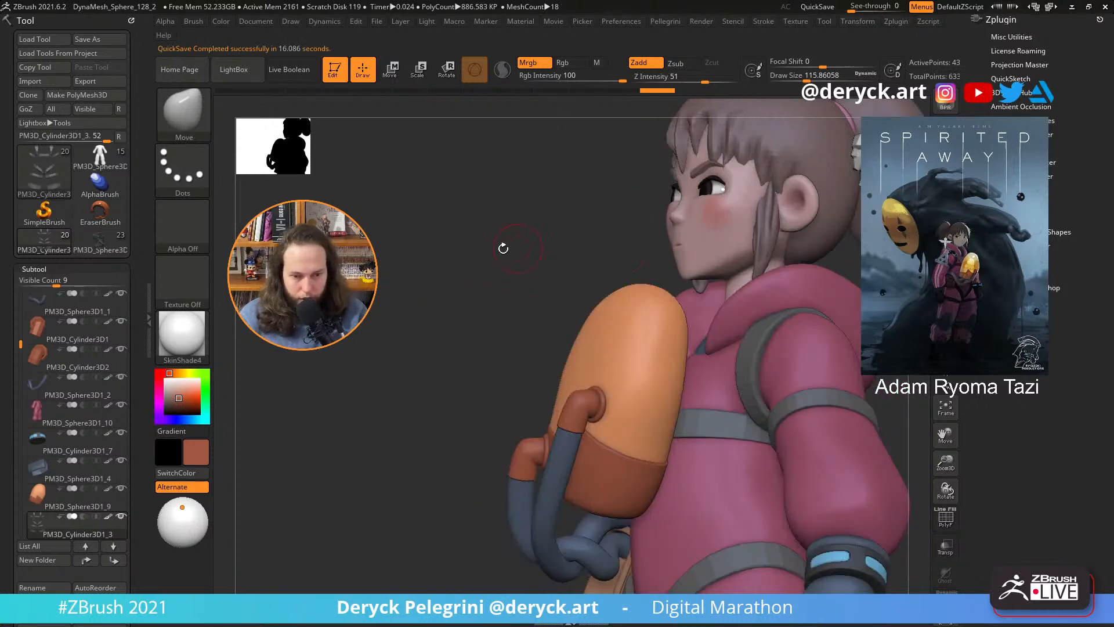
left_click_drag(502, 248, 442, 261)
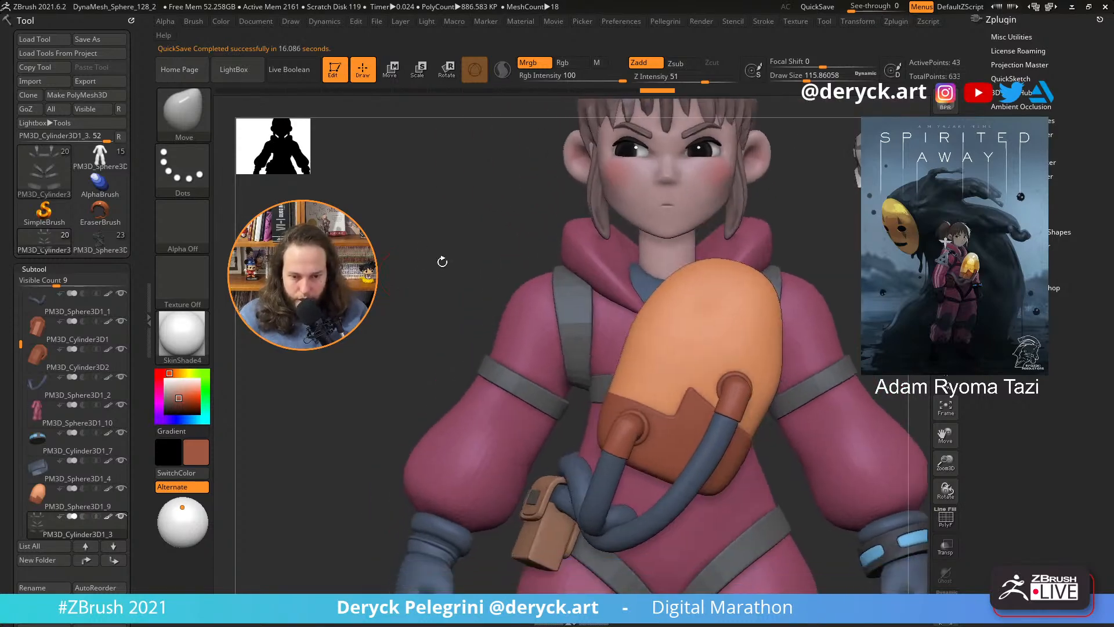
key("alt+s")
key("shift+d")
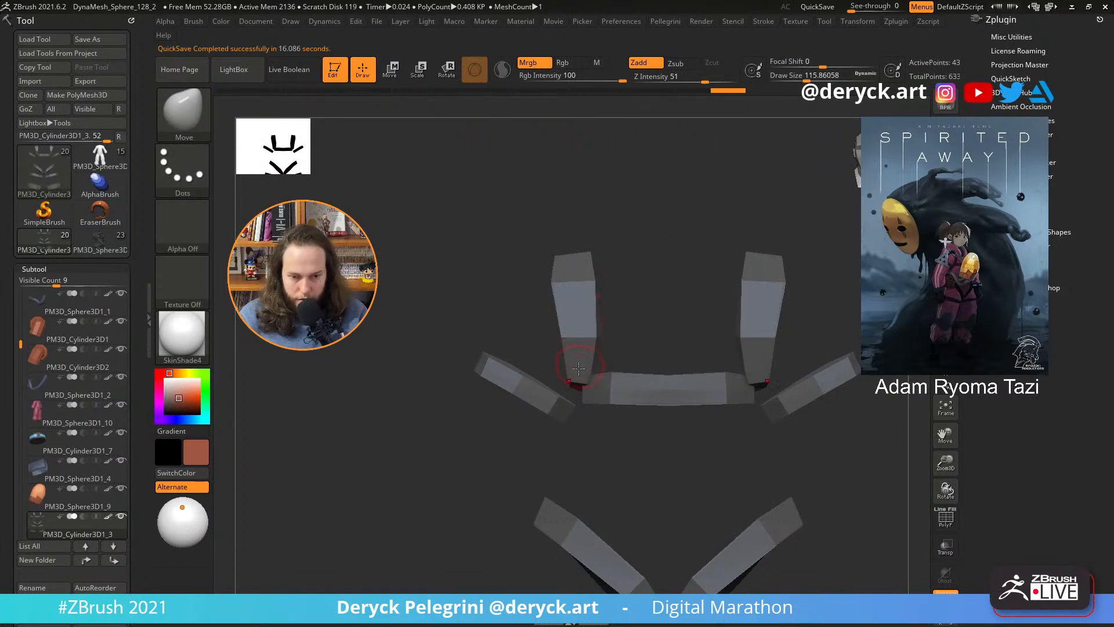
key("d")
key("alt+s")
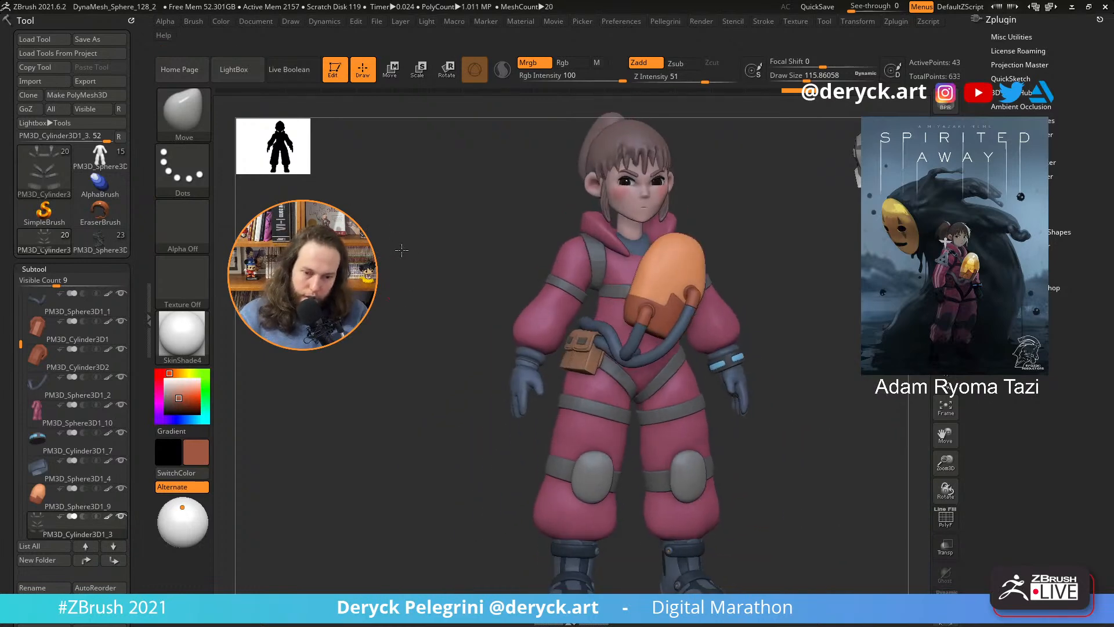
left_click_drag(409, 250, 452, 277)
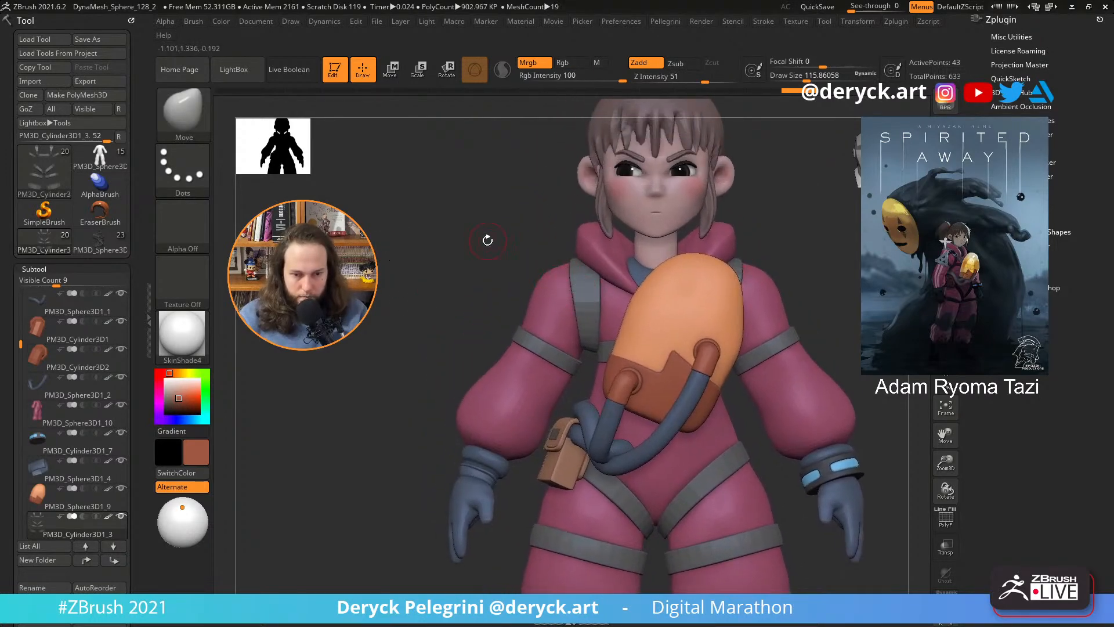
- Adjust the front shoulder strap's edge at a lower subdivision level, restore the smoothing, and review the straps around the character
left_click_drag(487, 240, 531, 261, "alt")
key("shift+d")
key("s")
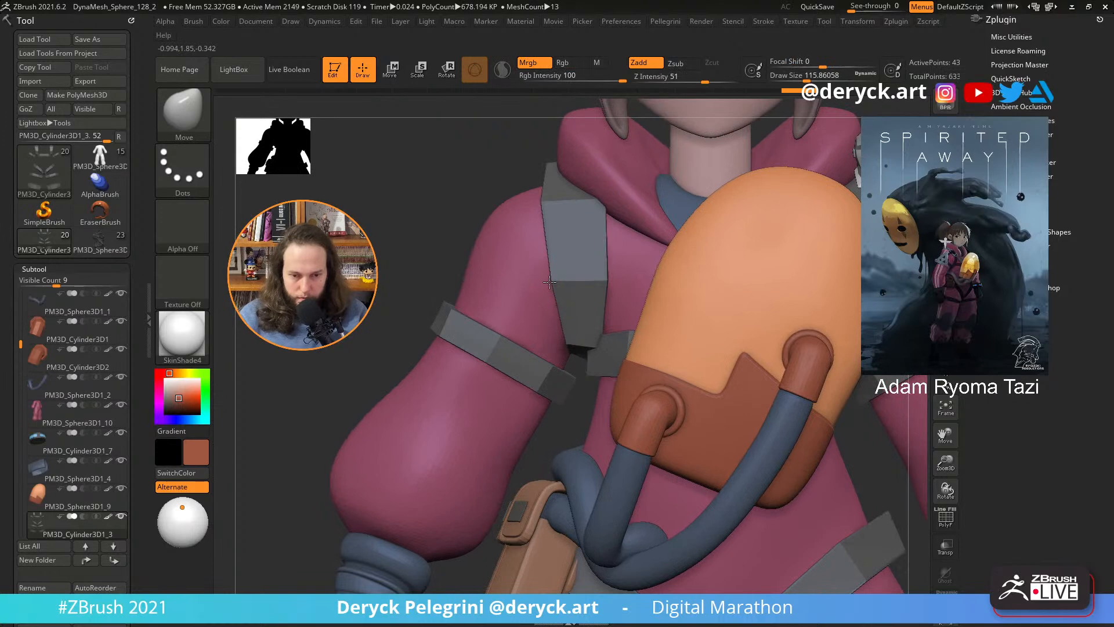
key("d")
mouse_move(370, 217)
left_mouse_down("alt")
mouse_move(355, 200)
mouse_move(346, 216)
mouse_move(360, 203)
left_mouse_up("alt")
left_click_drag(355, 244, 380, 252)
mouse_move(372, 290)
left_mouse_down("alt")
mouse_move(397, 235)
mouse_move(374, 301)
mouse_move(413, 273)
mouse_move(398, 304)
mouse_move(386, 303)
left_mouse_up("alt")
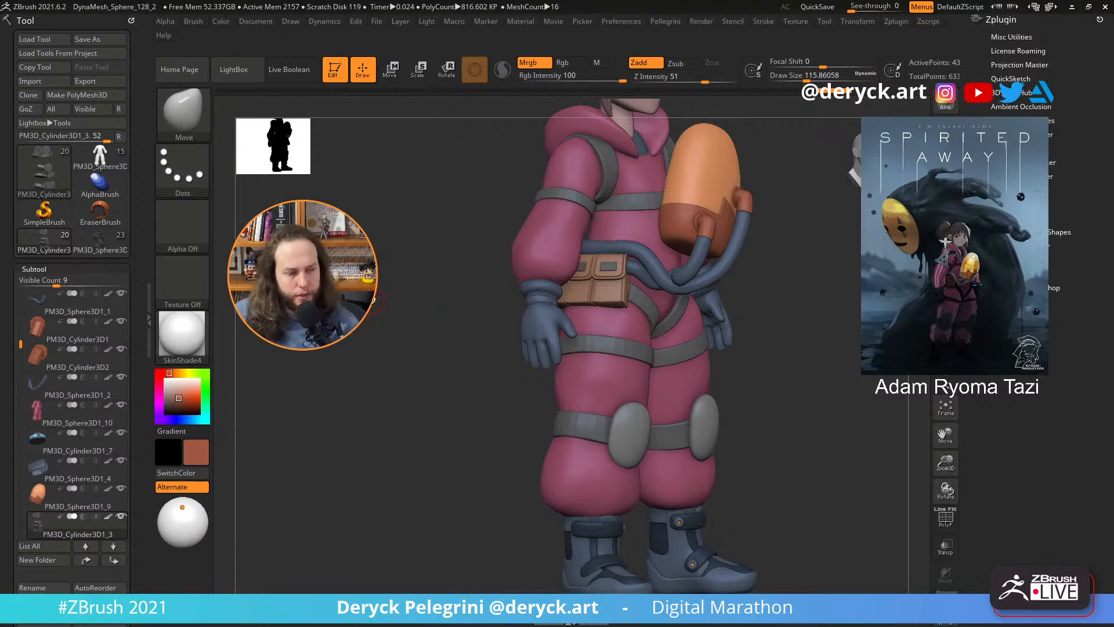
left_click_drag(373, 300, 388, 354)
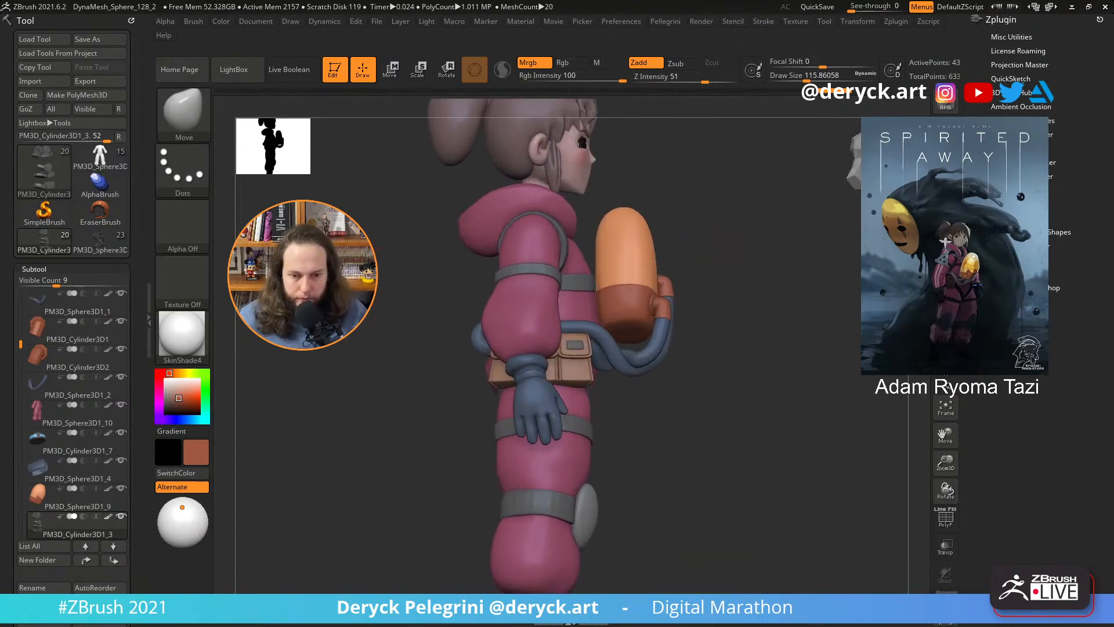
- Examine how the shoulder strap fits the suit and hood from the side and back, with the body straps selected
left_click_drag(336, 269, 423, 318, "alt")
left_click(557, 246, "alt")
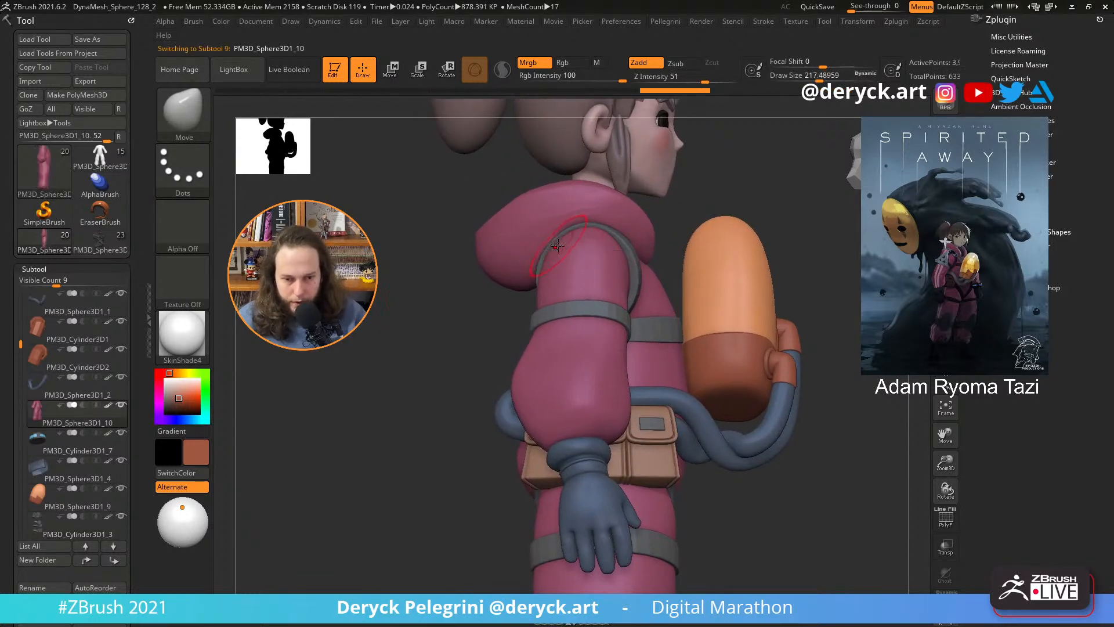
mouse_move(415, 278)
left_mouse_down()
mouse_move(477, 302)
mouse_move(493, 281)
mouse_move(483, 284)
left_mouse_up()
left_click_drag(656, 268, 509, 253)
left_click(519, 261, "alt")
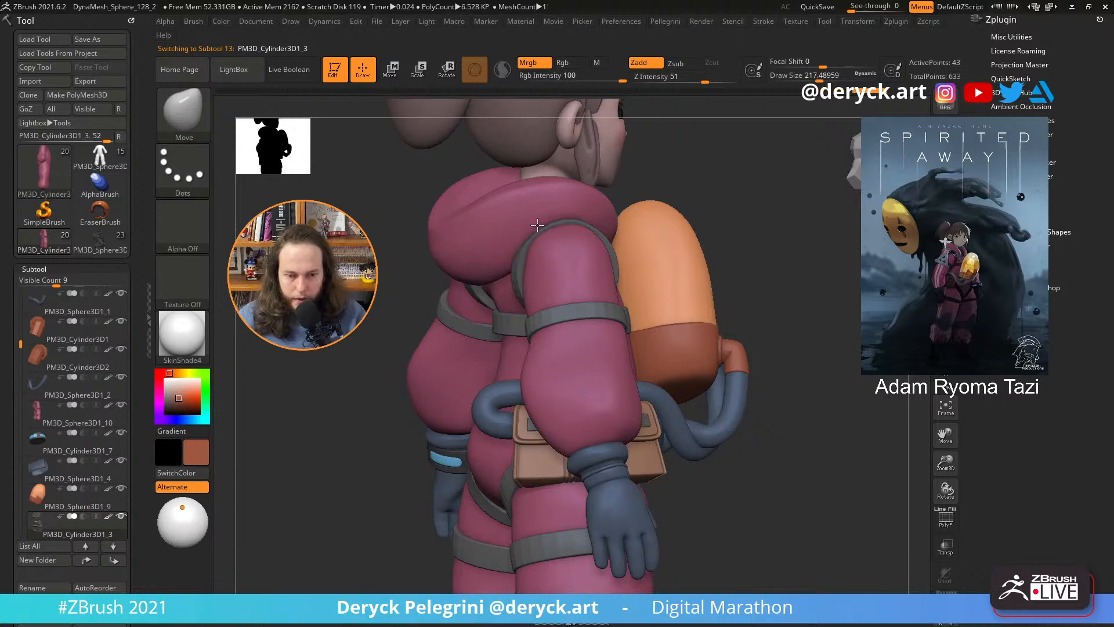
left_click_drag(812, 249, 490, 243)
- Isolate the body straps, turn on their polygroup wireframe display, and show the full character again
key("alt+s")
key("s")
key("shift+f")
left_click_drag(560, 250, 675, 263)
key("alt+s")
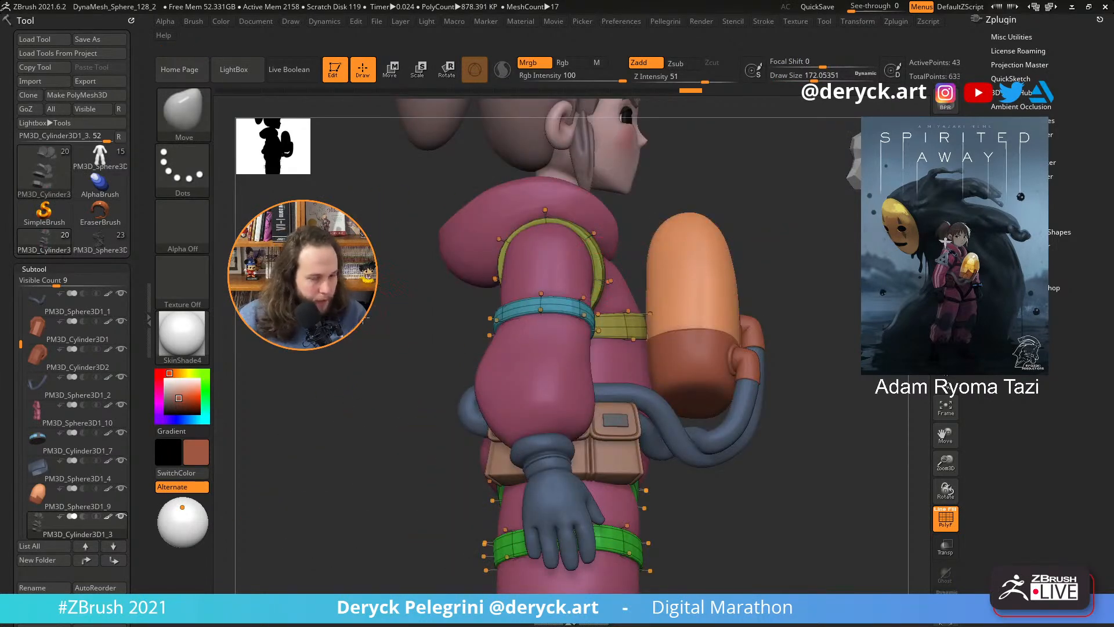
left_click_drag(364, 320, 360, 327)
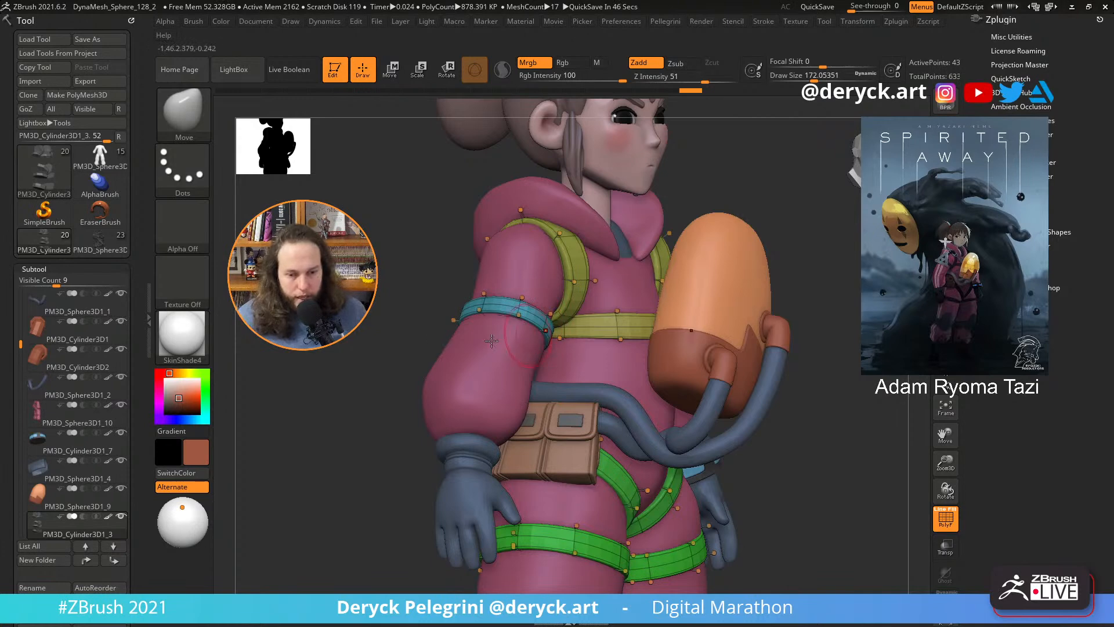
- Turn off the straps' polygroup wireframe display and review the whole character from the front
left_click_drag(433, 189, 360, 133)
left_click_drag(348, 255, 375, 245, "alt")
key("shift+f")
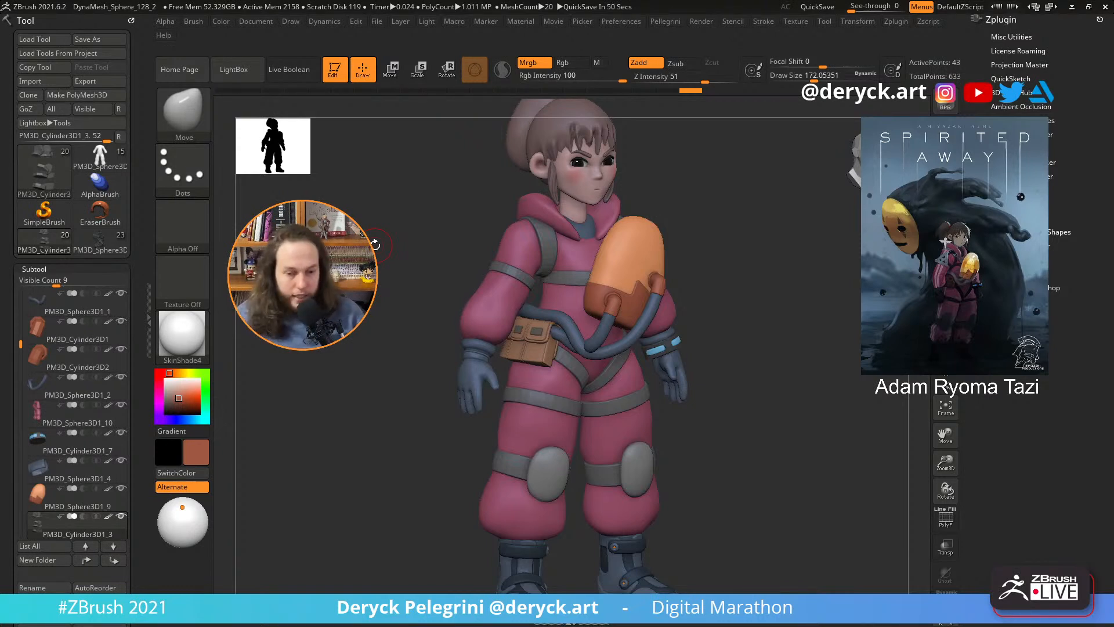
left_click_drag(453, 304, 386, 295)
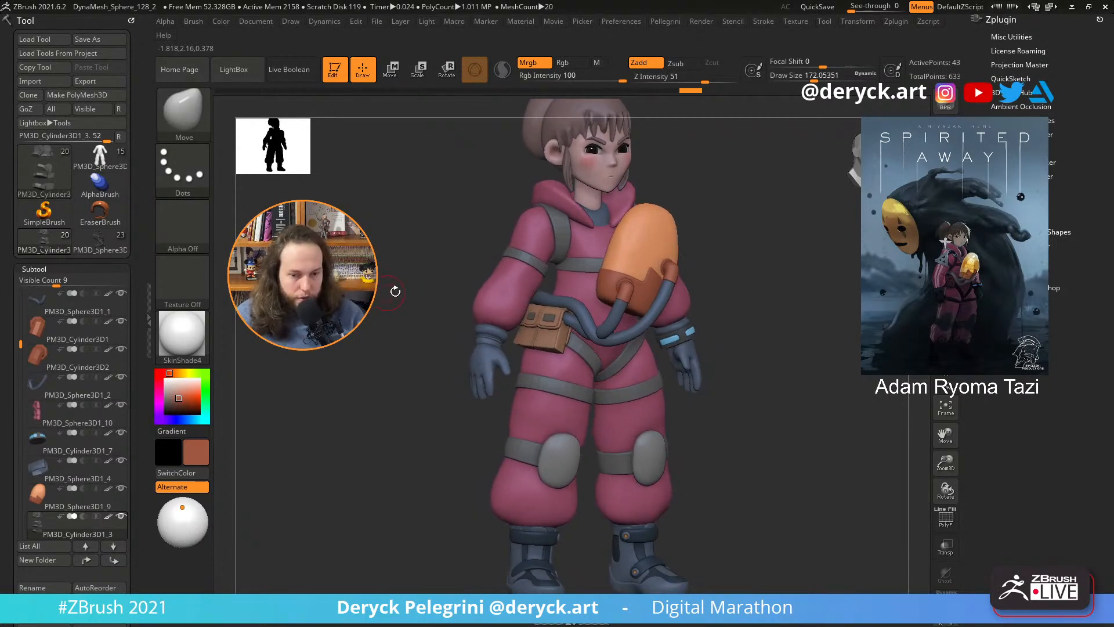
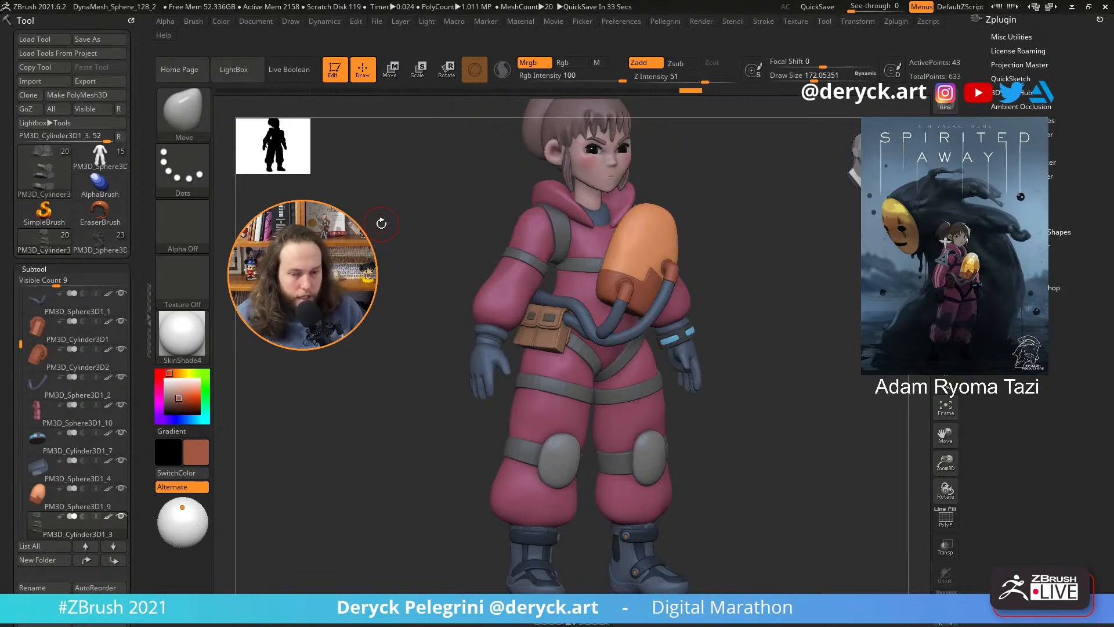
- Browse the available materials and preview the whole character in MatCap Gray
left_click(180, 335)
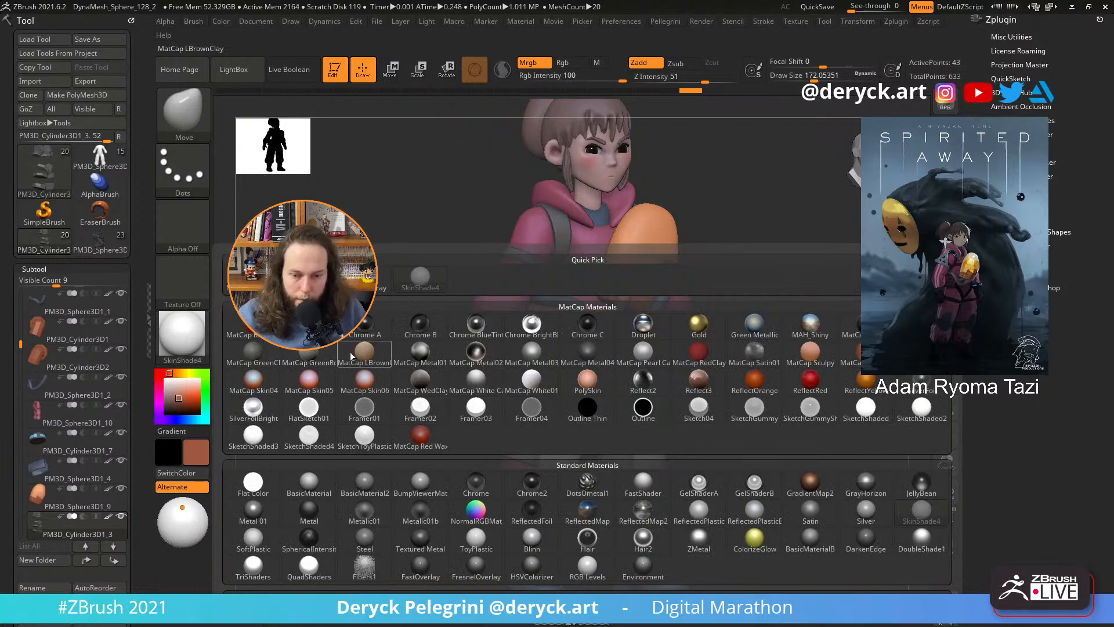
mouse_move(381, 361)
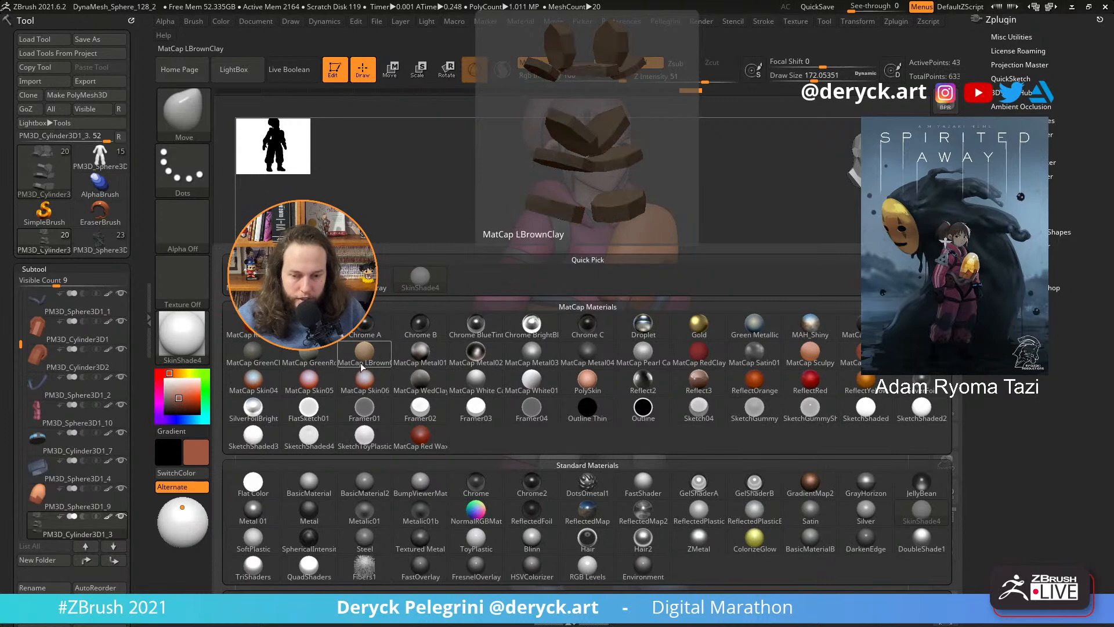
left_click_drag(438, 302, 419, 184)
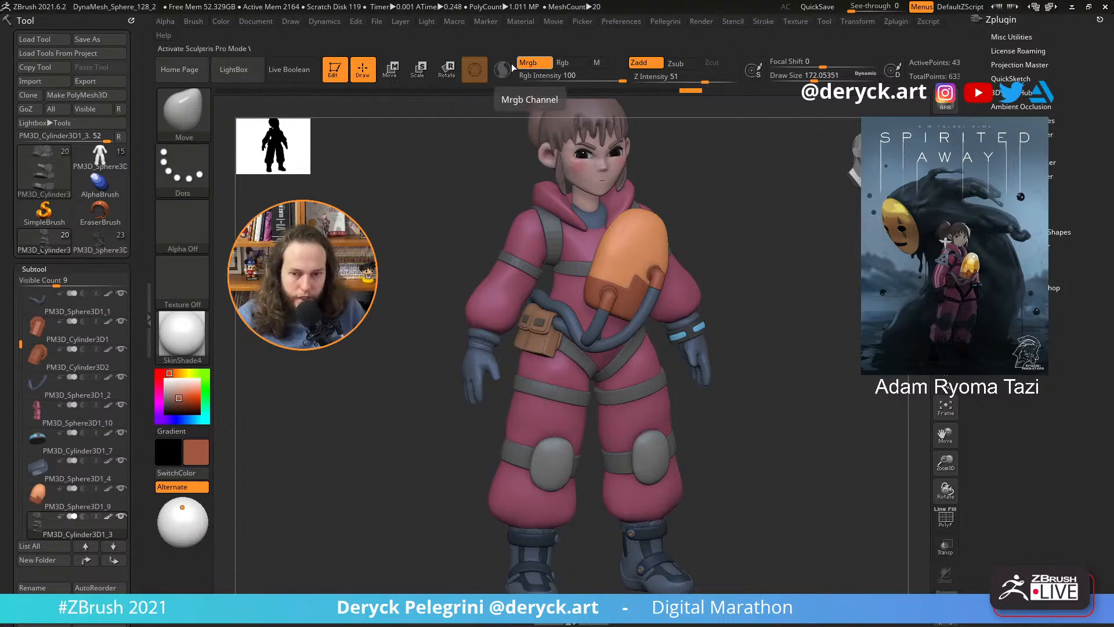
left_click(228, 21)
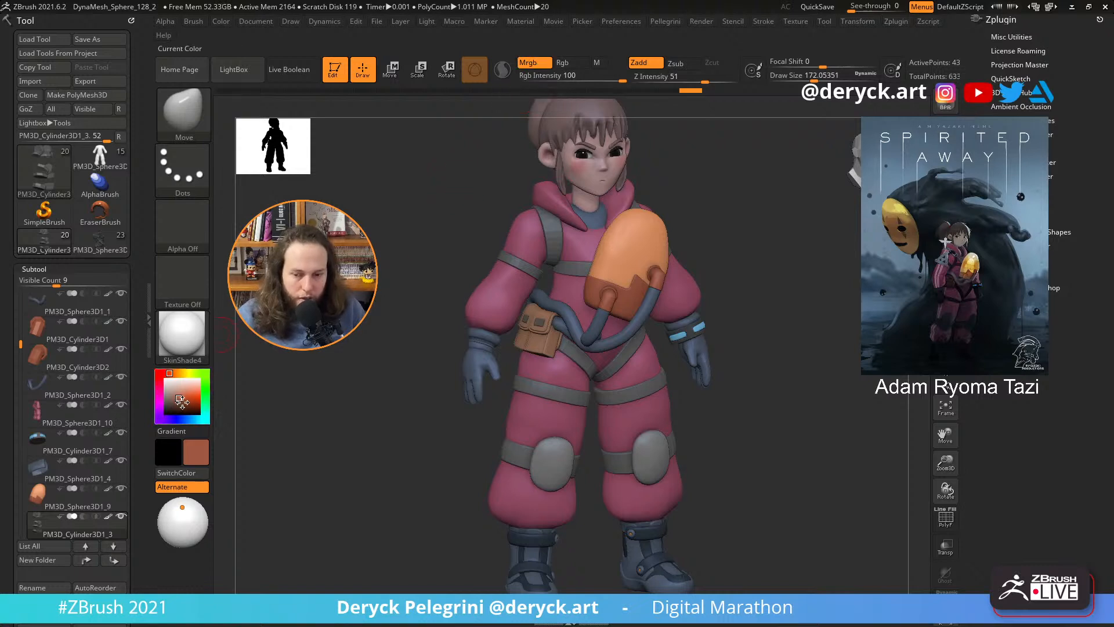
mouse_move(182, 337)
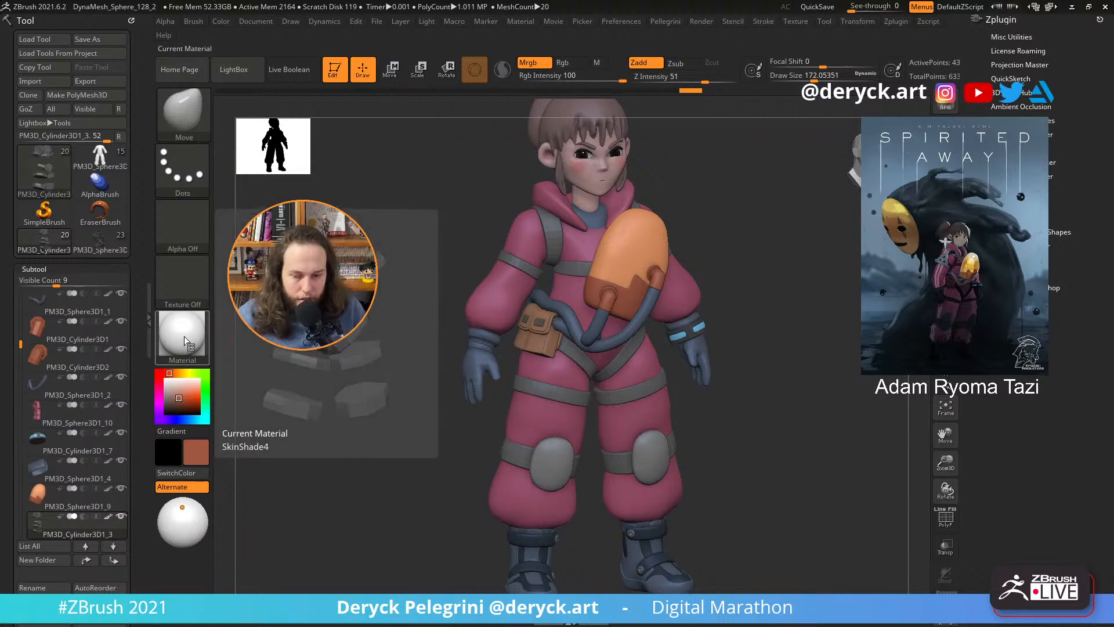
left_click(183, 336)
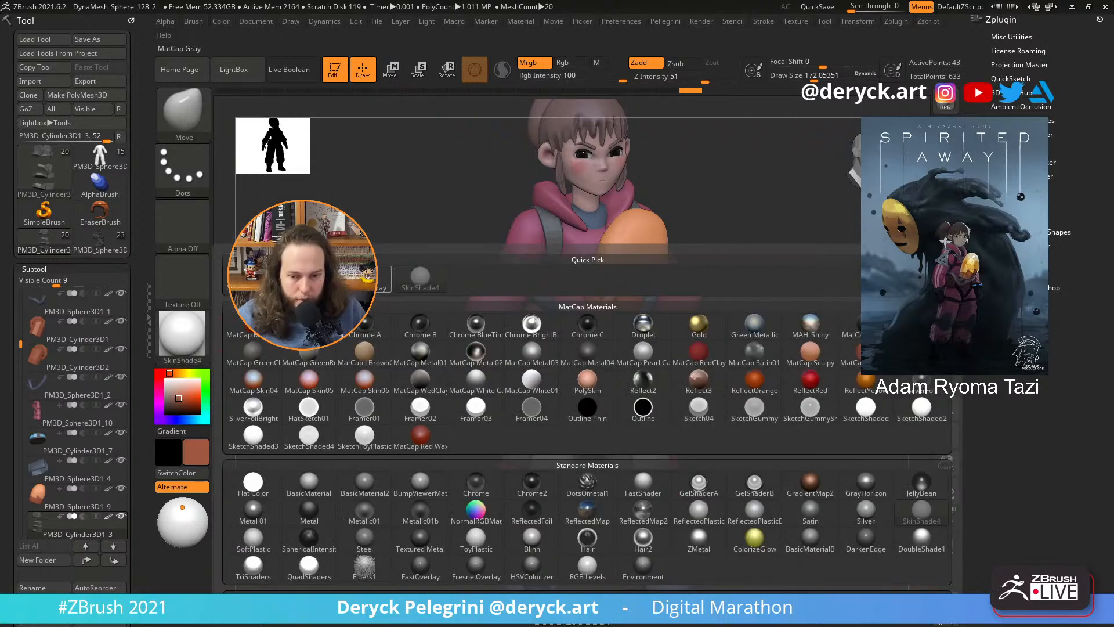
left_click(364, 276)
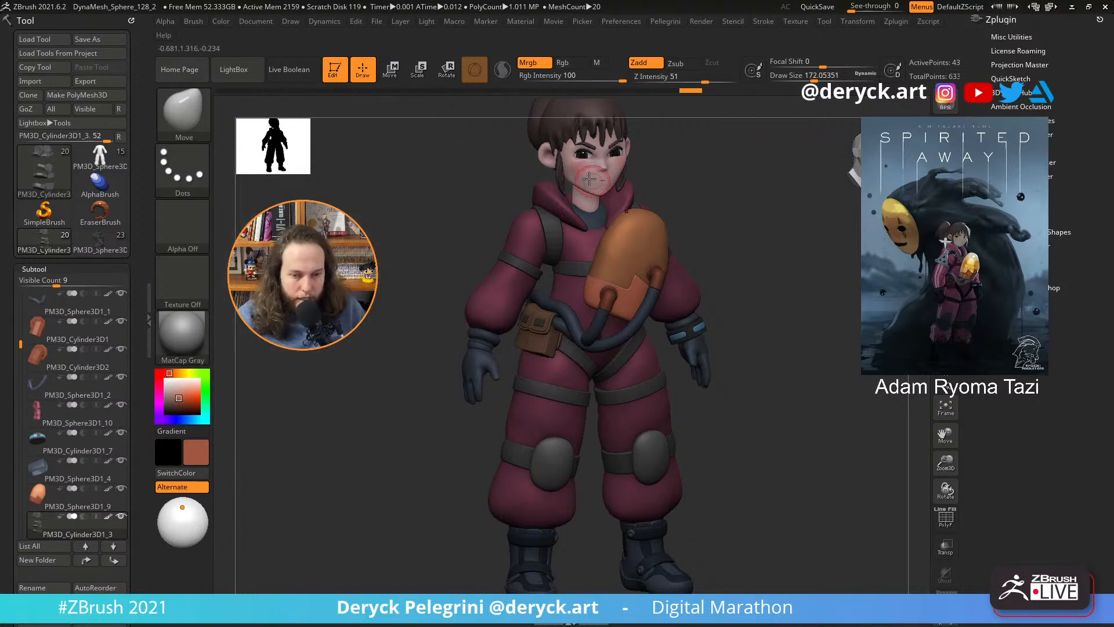
- Examine how the active material shades the character's full body and face from several angles
left_click(191, 333)
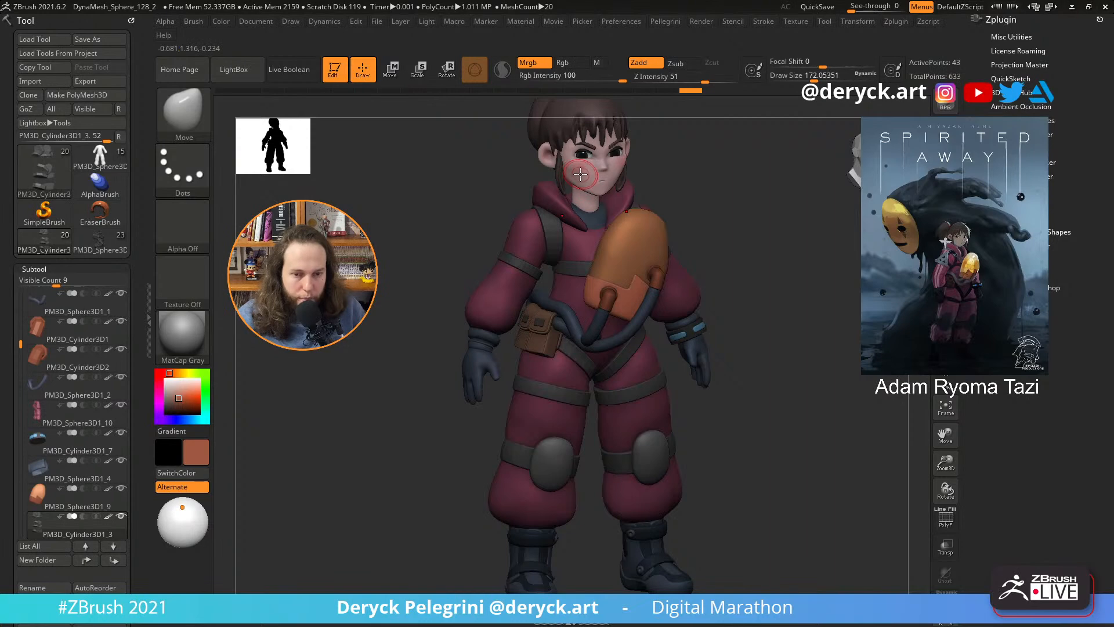
left_click(175, 329)
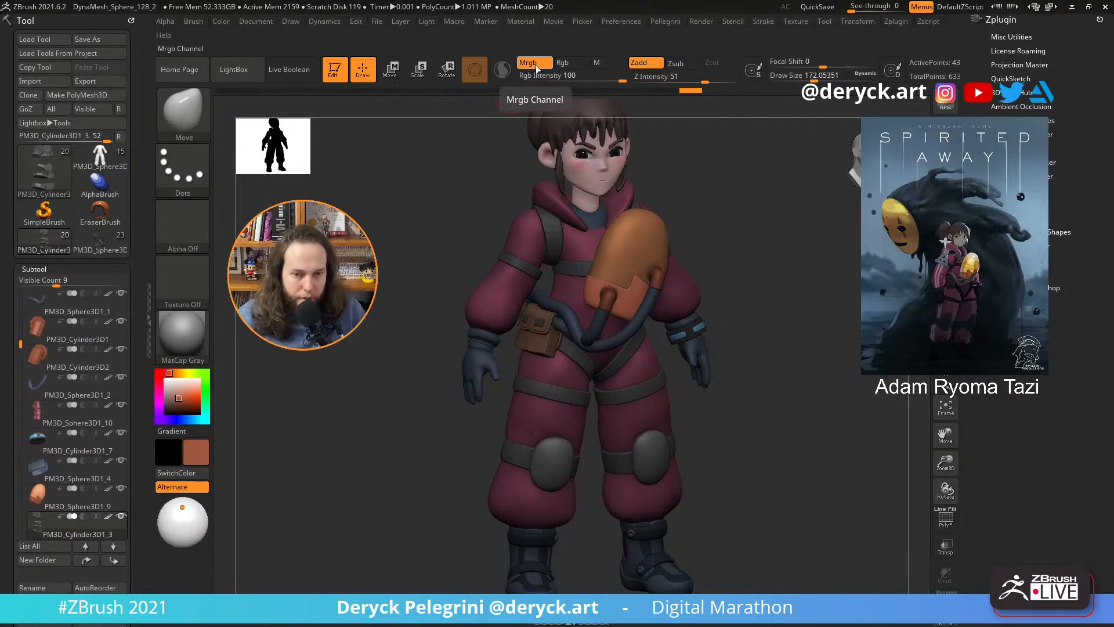
left_click(221, 22)
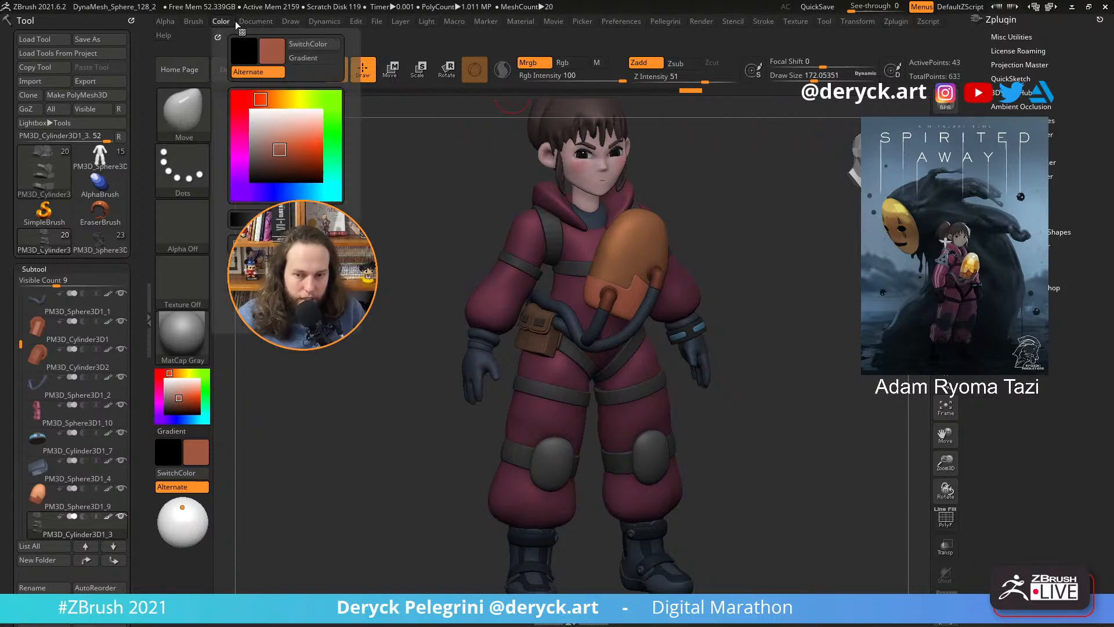
left_click(221, 22)
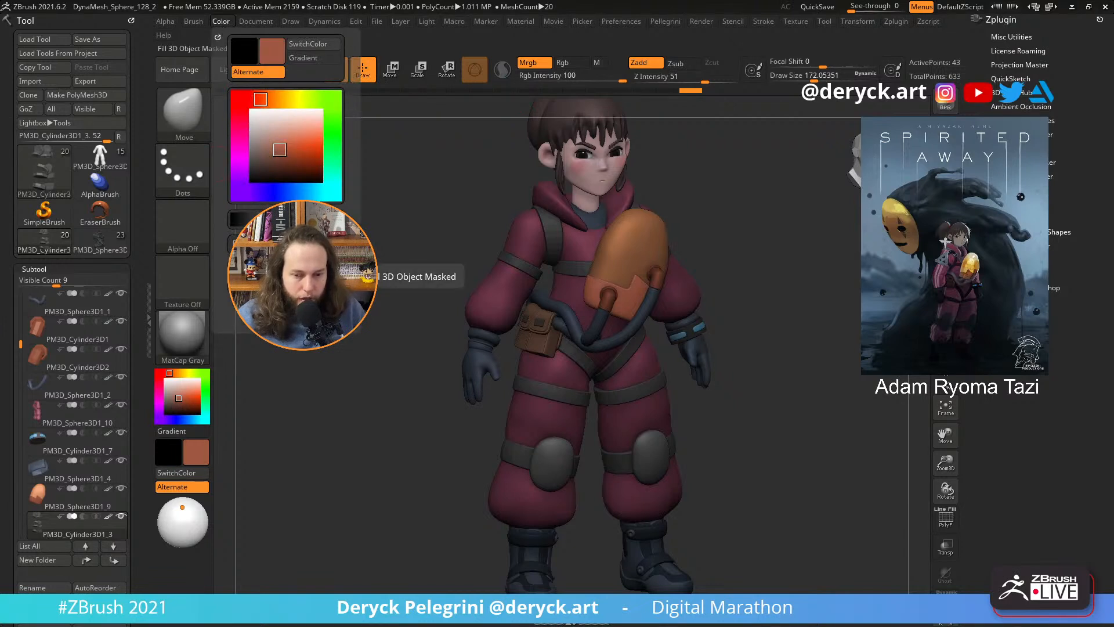
left_click_drag(338, 358, 359, 357)
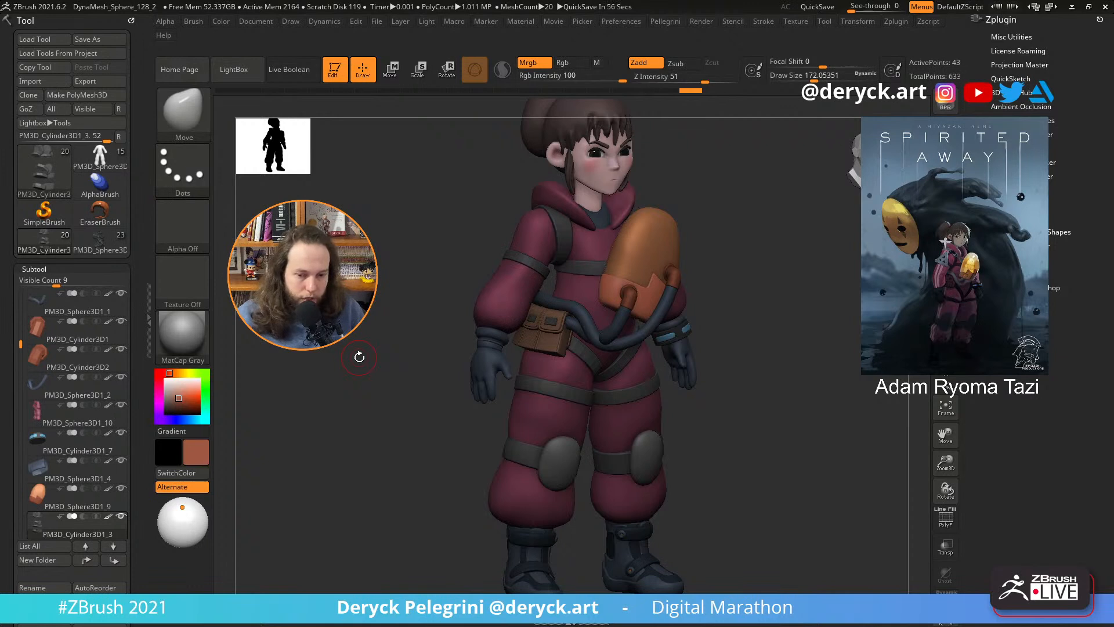
mouse_move(396, 302)
left_mouse_down()
mouse_move(368, 326)
mouse_move(396, 313)
left_mouse_up()
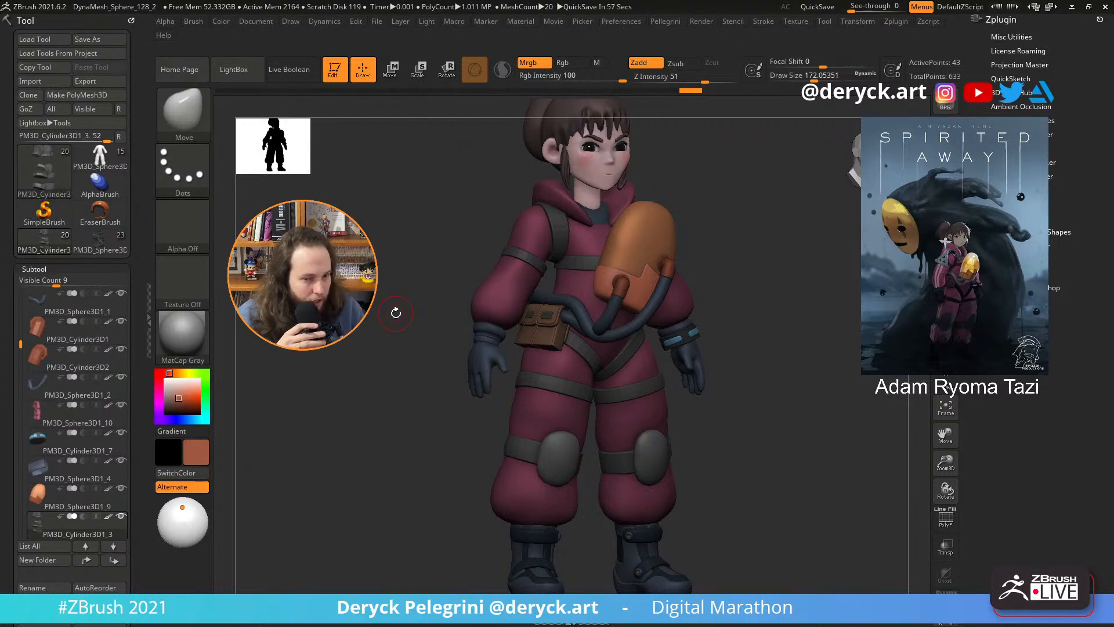
left_click_drag(413, 254, 440, 336)
left_click_drag(335, 328, 439, 302)
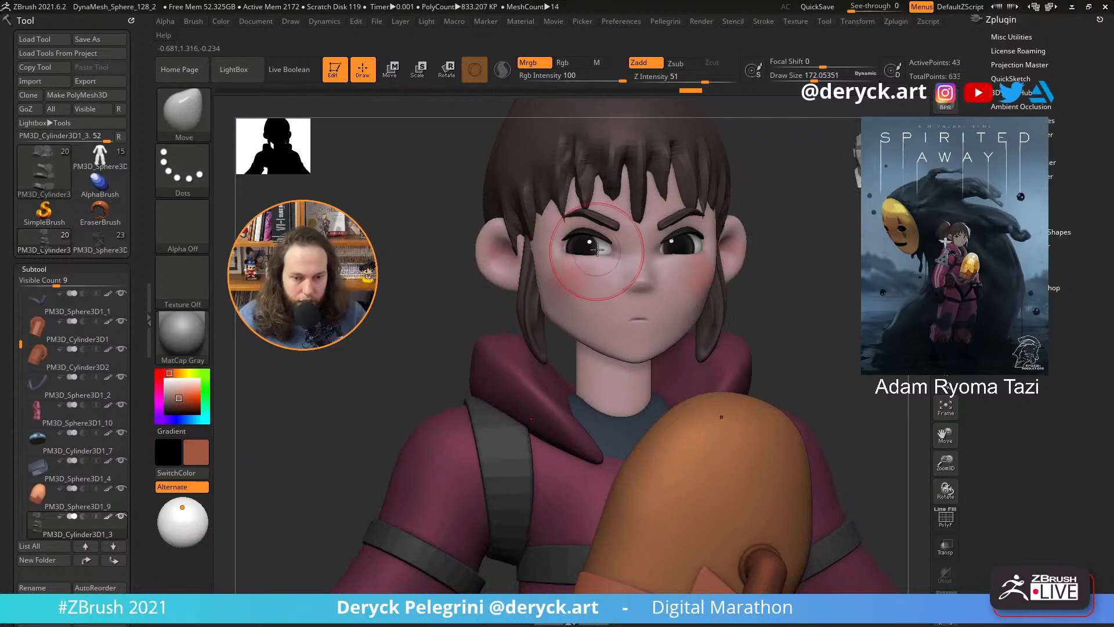
- Preview the character in the ToyPlastic material and inspect its highlights on the suit, gloves and chest tank
left_click(178, 326)
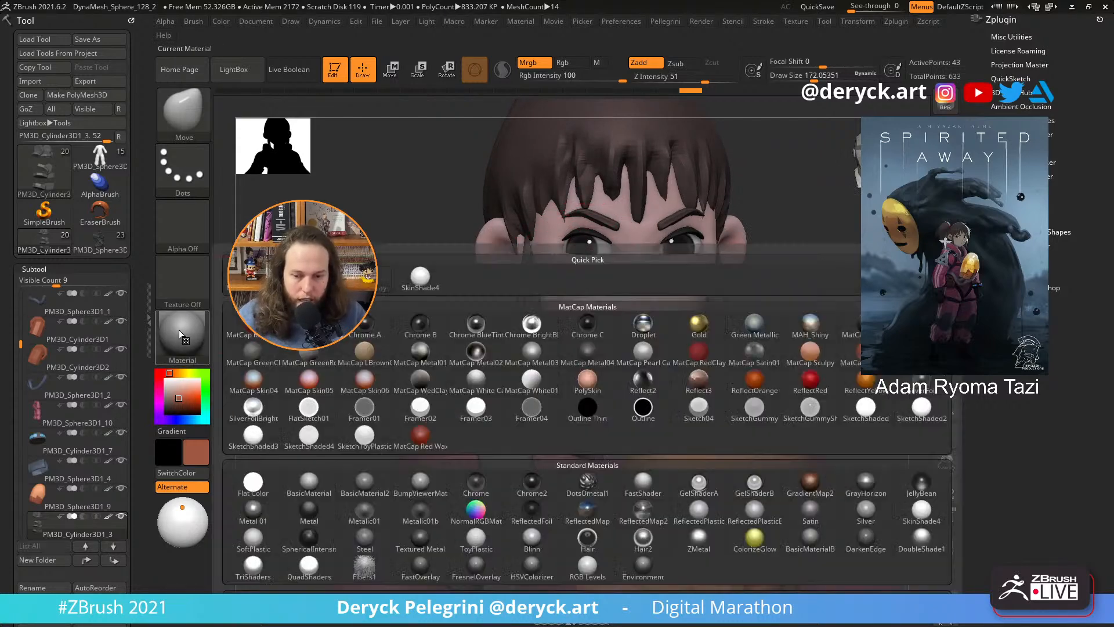
left_click(475, 546)
left_click_drag(324, 360, 372, 299)
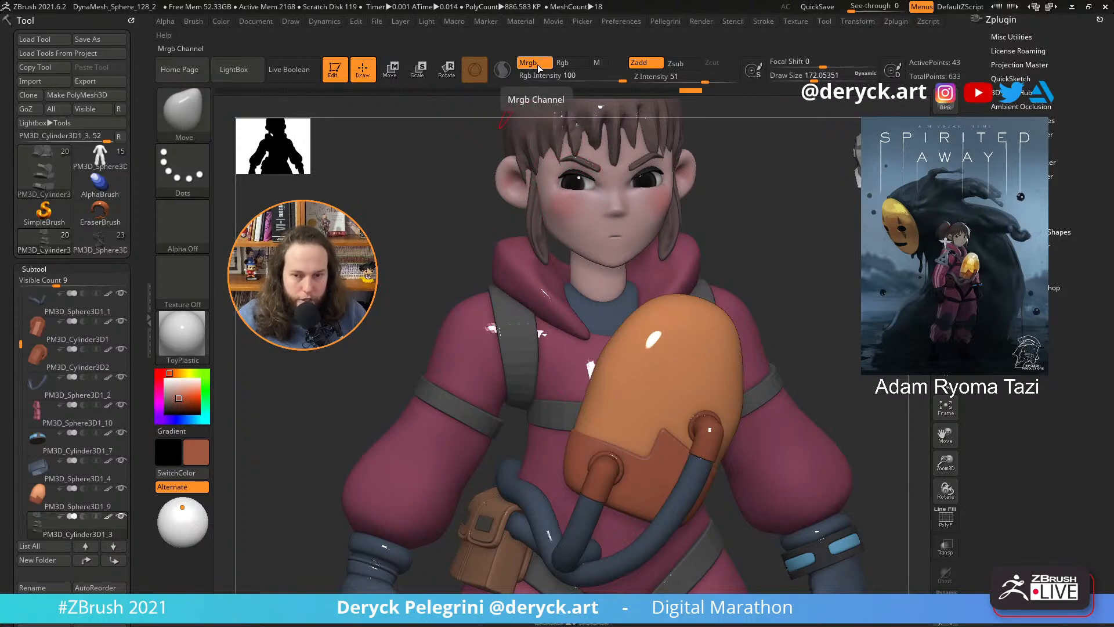
left_click(221, 22)
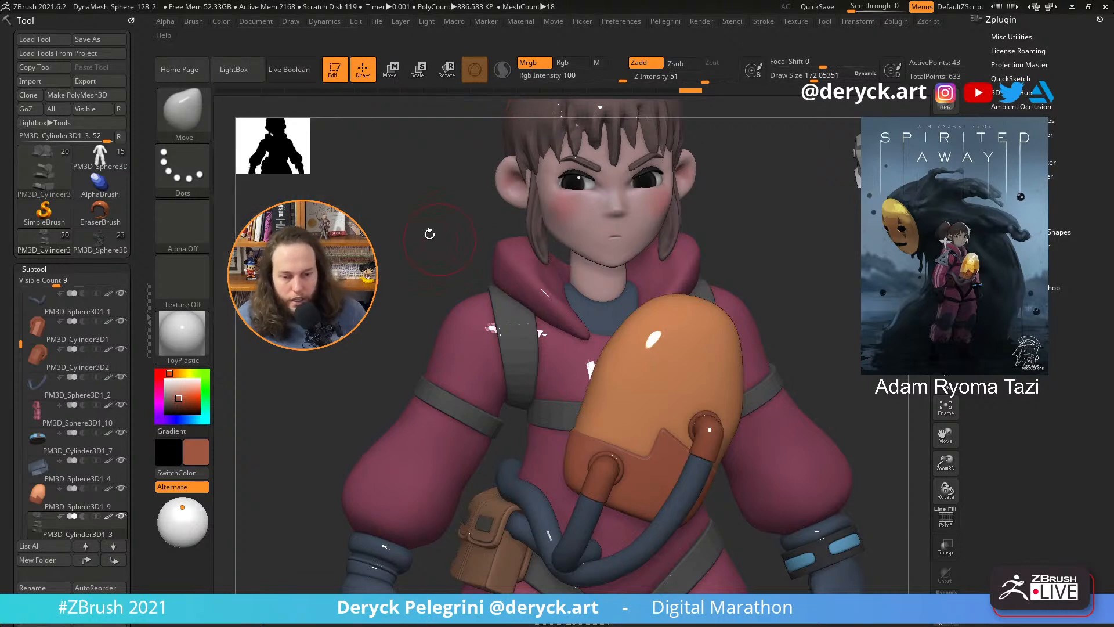
mouse_move(365, 237)
left_mouse_down()
mouse_move(388, 234)
mouse_move(371, 229)
left_mouse_up()
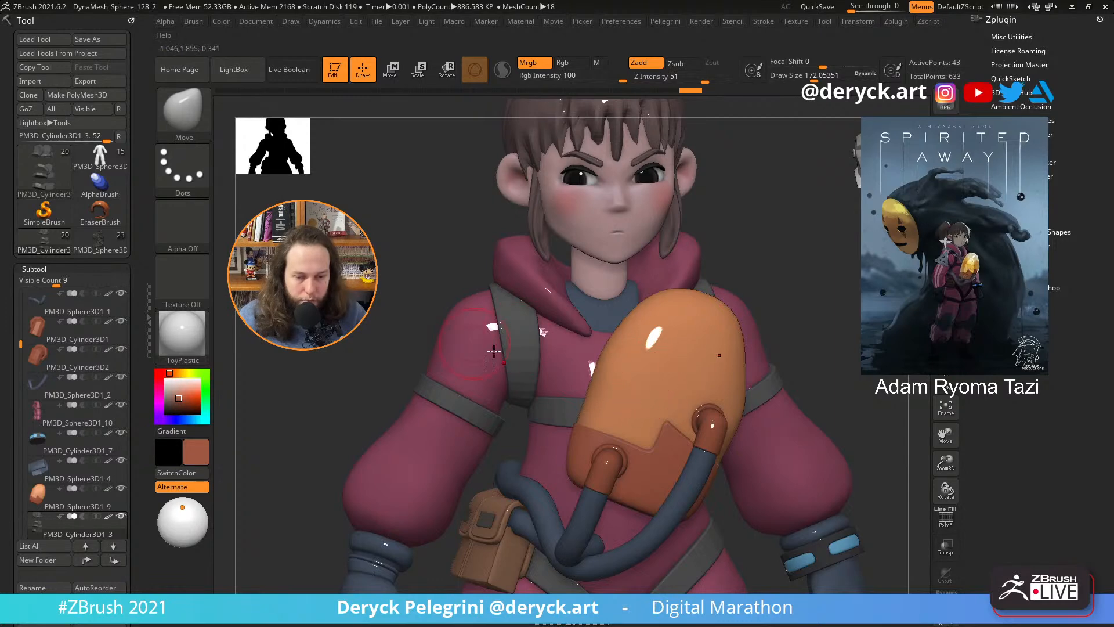
left_click_drag(387, 283, 382, 250, "alt")
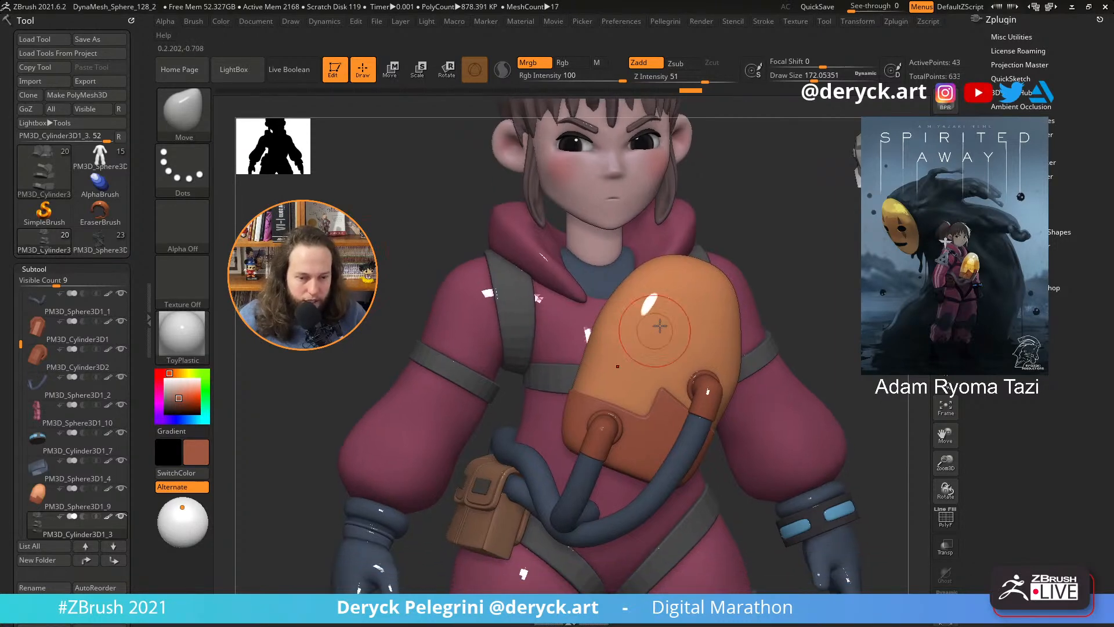
- Compare the character in MatCap Gray, and return the active material to SkinShade4
key("m")
left_click(239, 323)
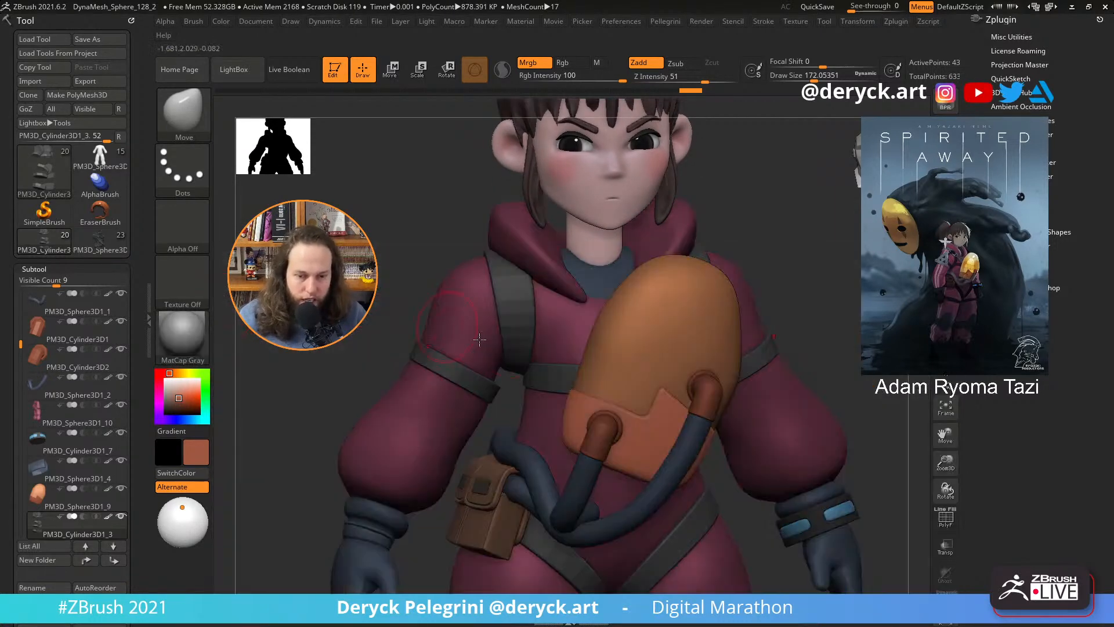
left_click(177, 328)
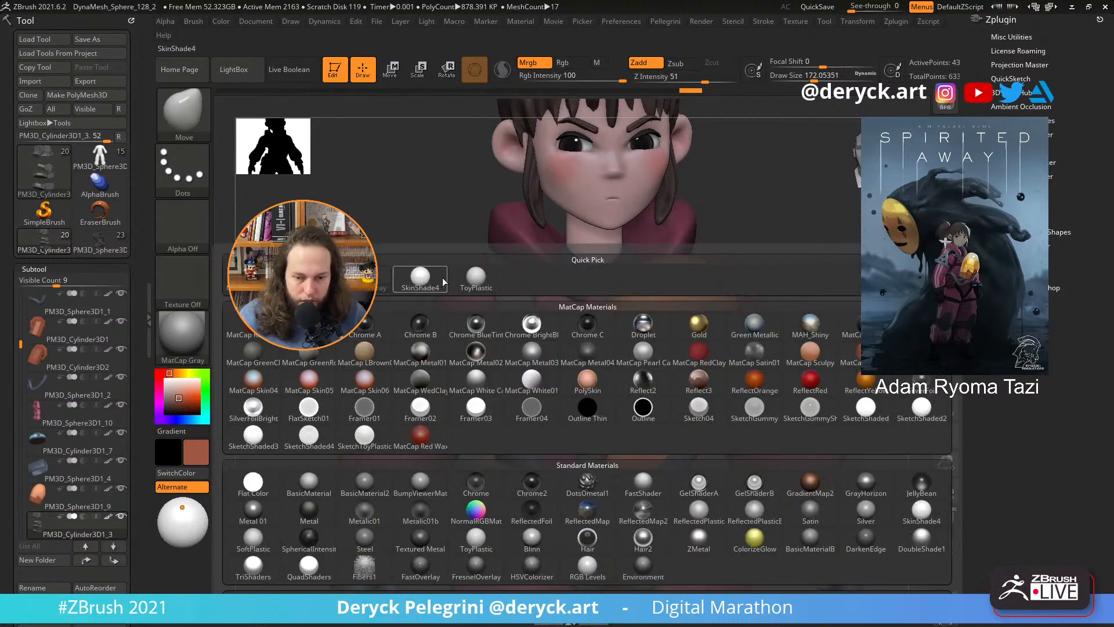
left_click(446, 280)
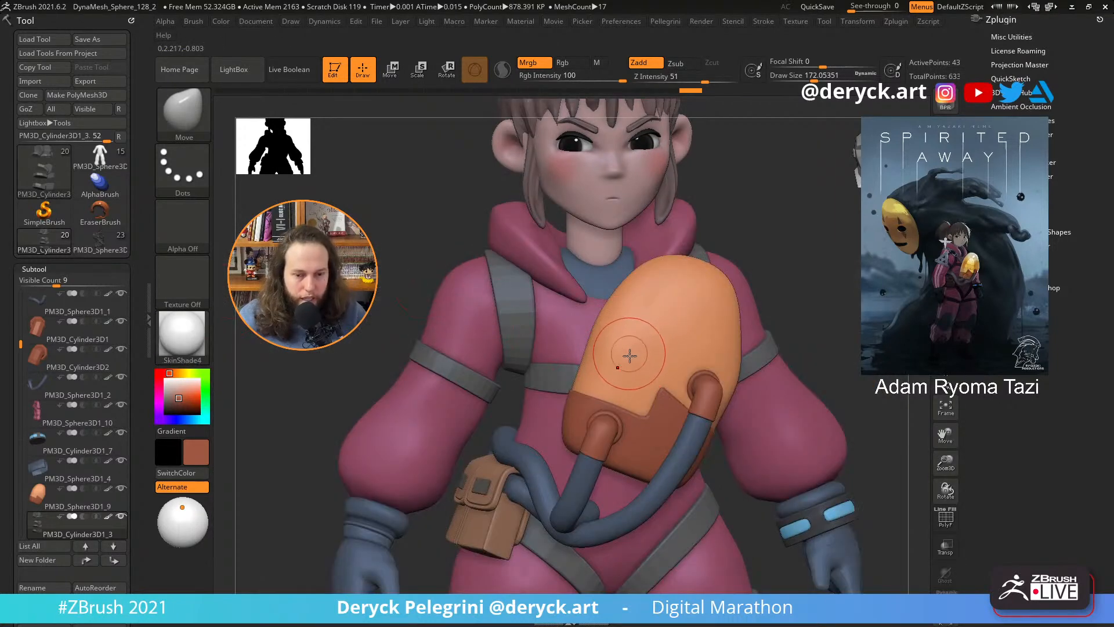
- Reduce the draw size to about 100, select the chest tank, and isolate its upper light-orange polygroup
key("s")
left_click_drag(651, 369, 642, 369)
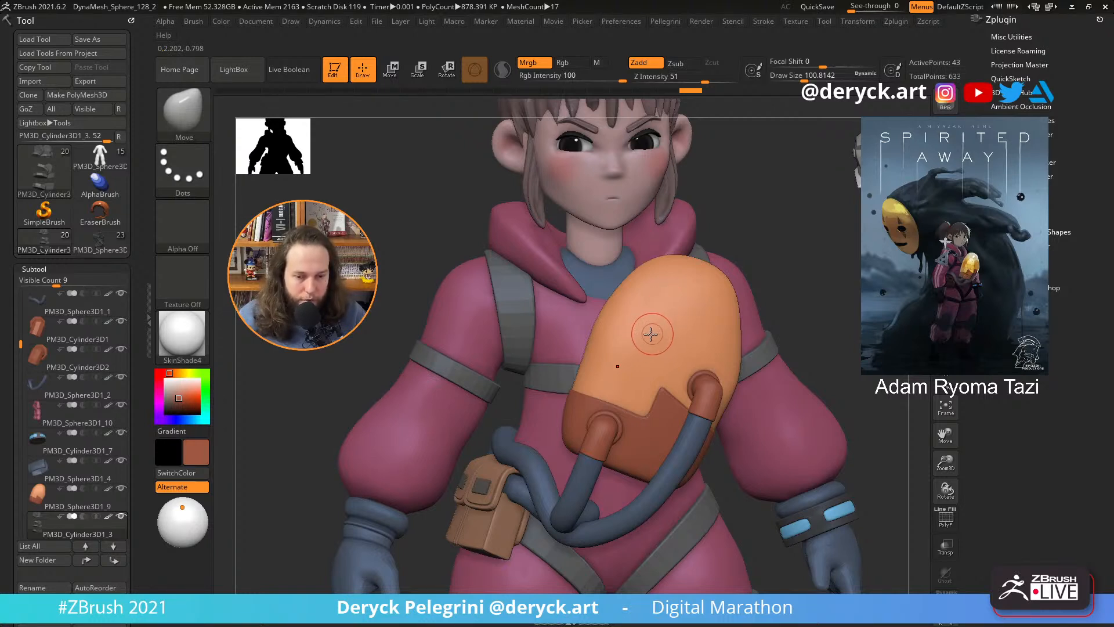
left_click(651, 326, "alt")
key("alt+s")
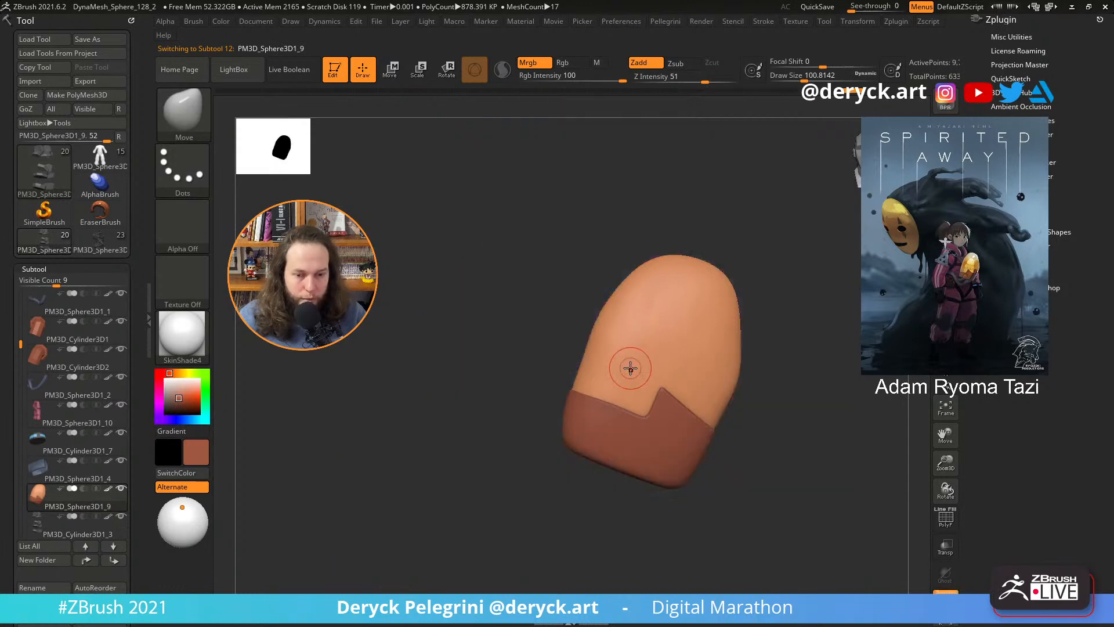
key("alt+s")
key("shift+f")
key("shift+f")
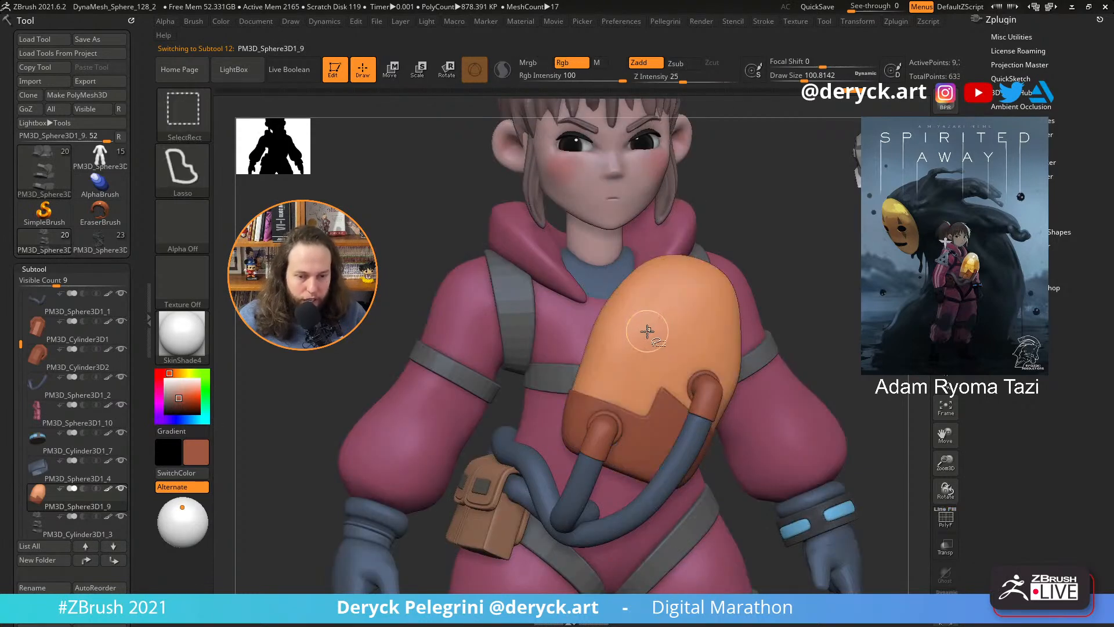
left_click(642, 332, "ctrl+shift")
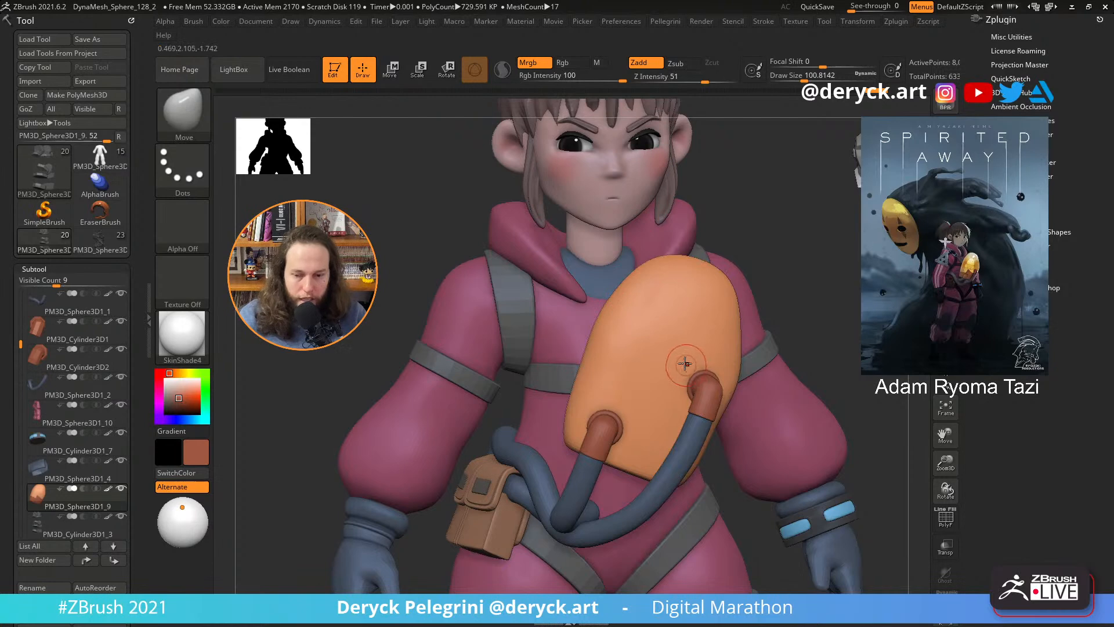
- Fill the tank's visible polygroup with the ToyPlastic material and its sampled light orange colour, and unhide the rest of the tank
left_click(176, 334)
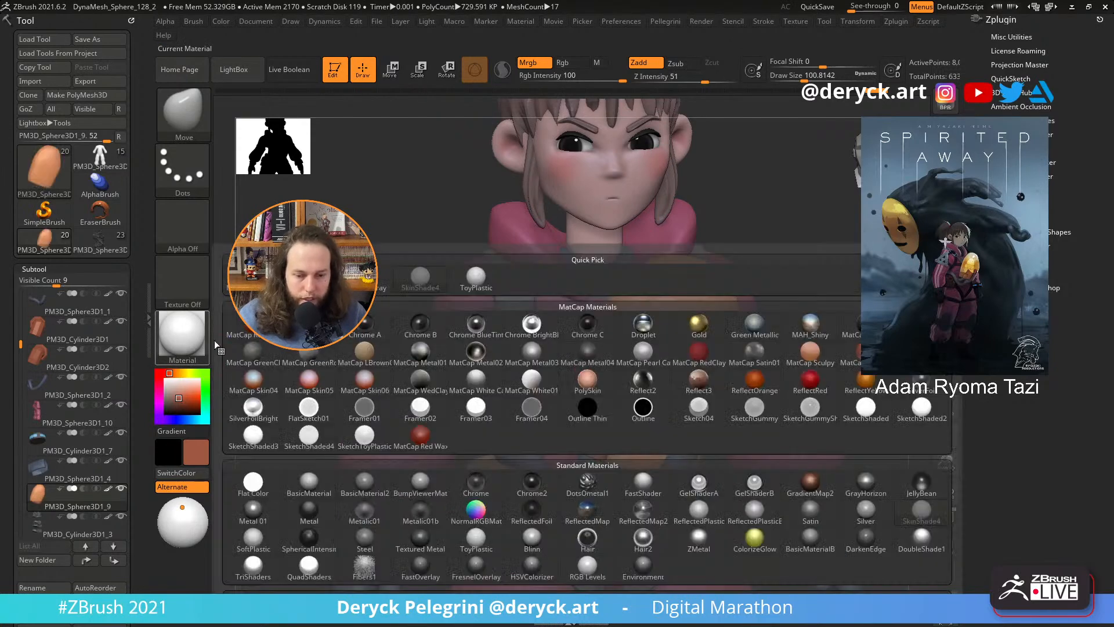
left_click(476, 539)
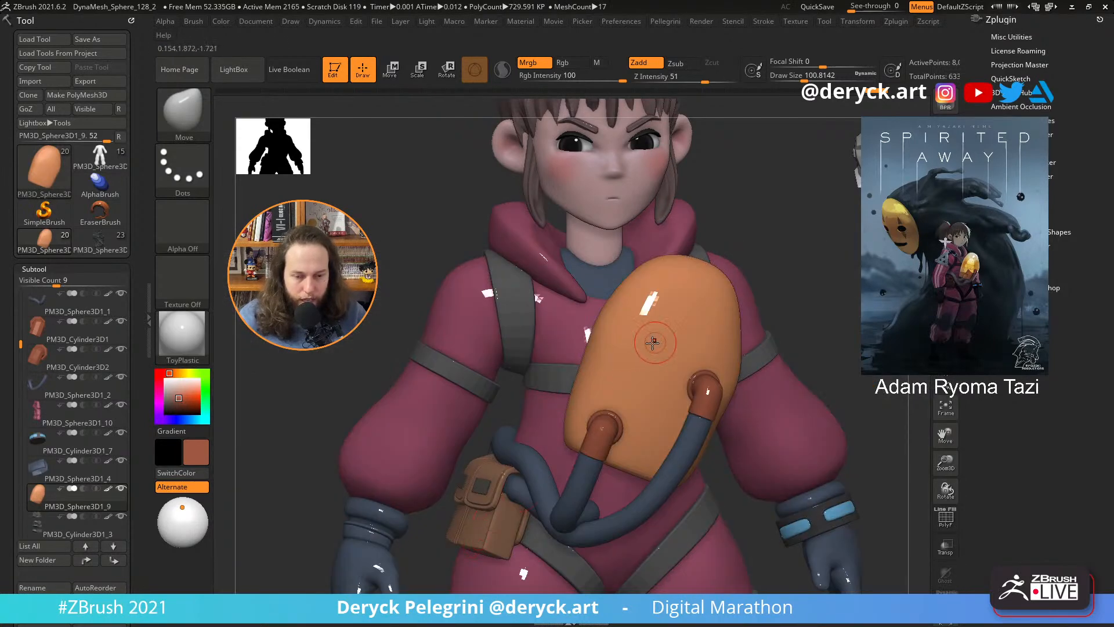
mouse_move(378, 246)
left_mouse_down()
mouse_move(409, 245)
mouse_move(392, 242)
left_mouse_up()
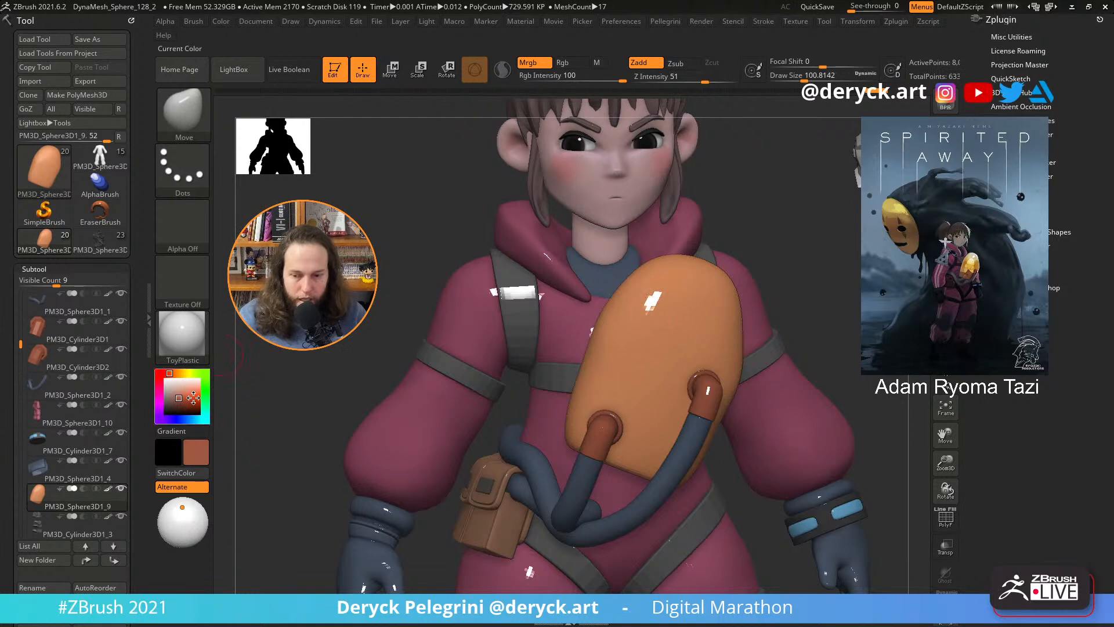
mouse_move(194, 397)
left_mouse_down()
mouse_move(659, 368)
mouse_move(646, 367)
left_mouse_up()
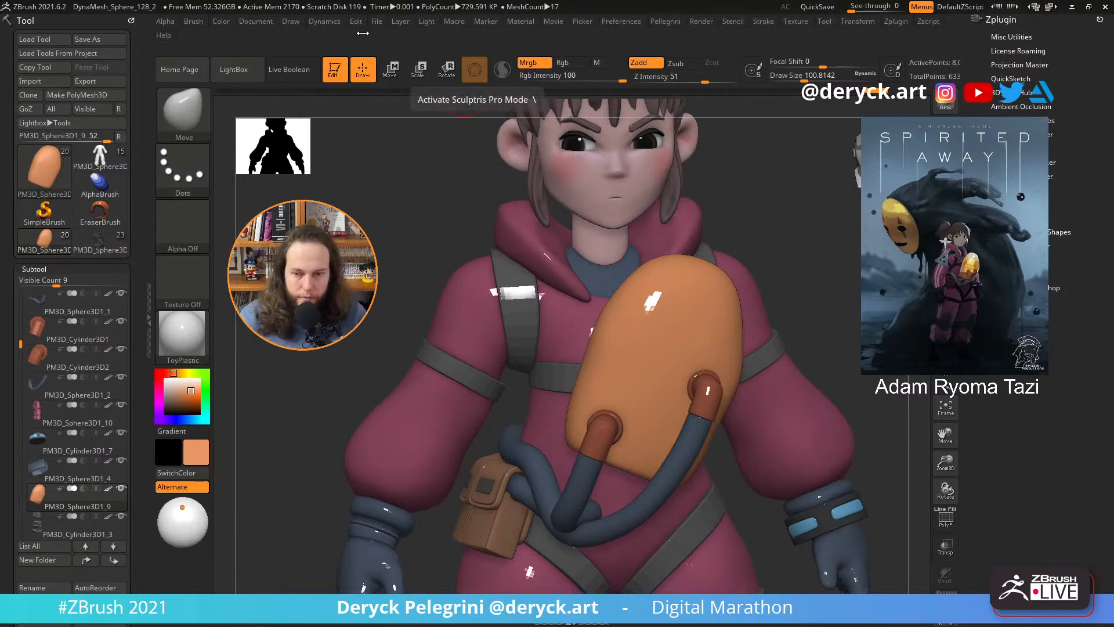
left_click(221, 23)
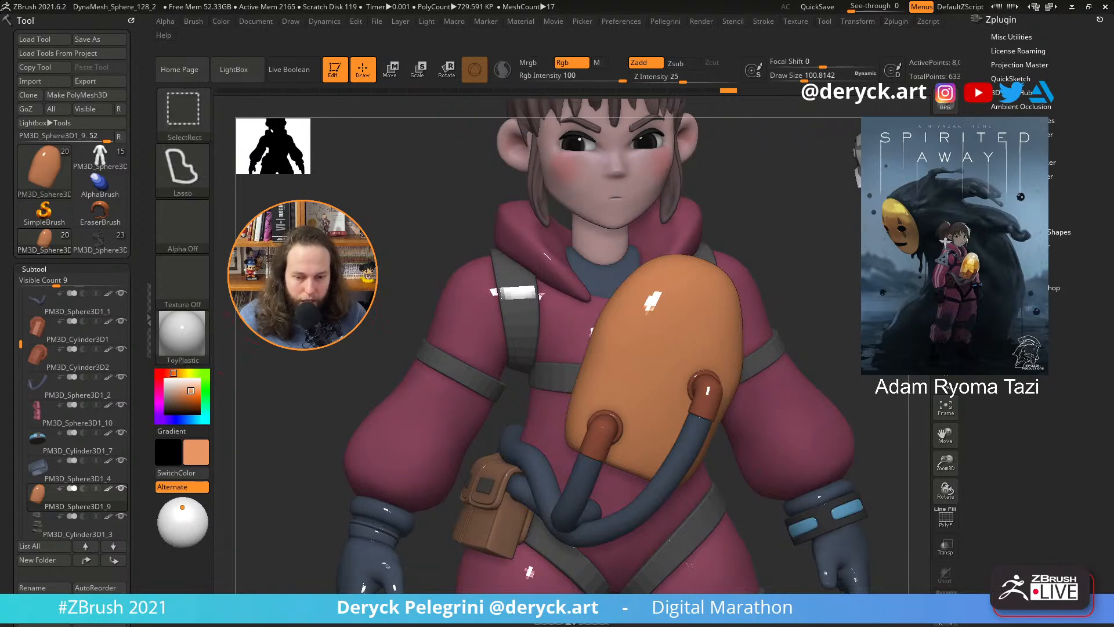
left_click(359, 359, "ctrl+shift")
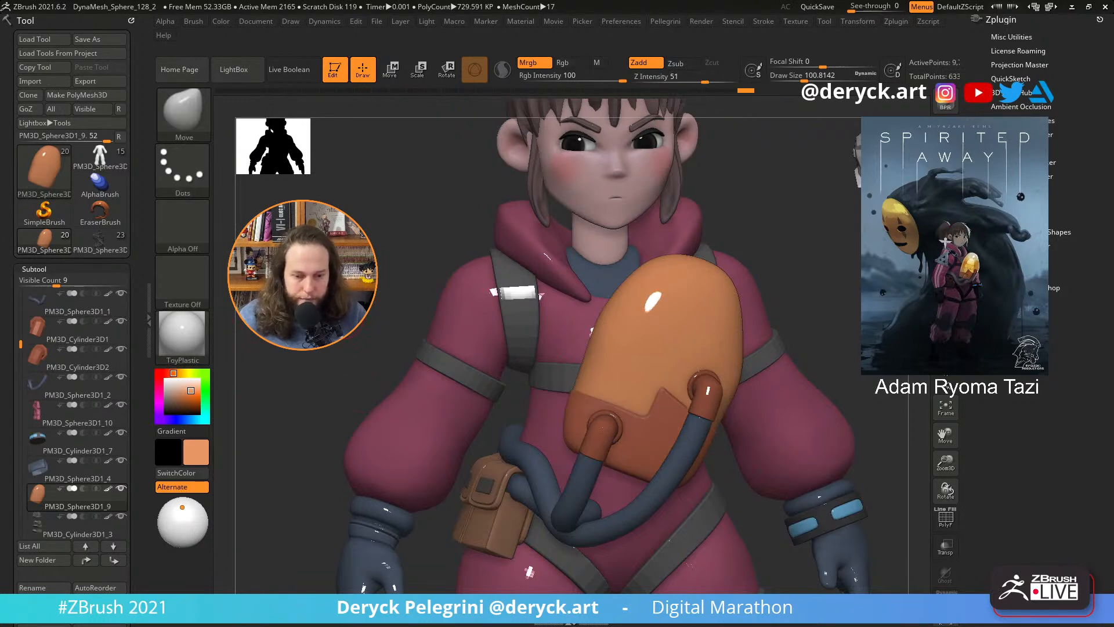
- Set the active material to SkinShade4 and review the whole character with its glossy chest tank
left_click(179, 337)
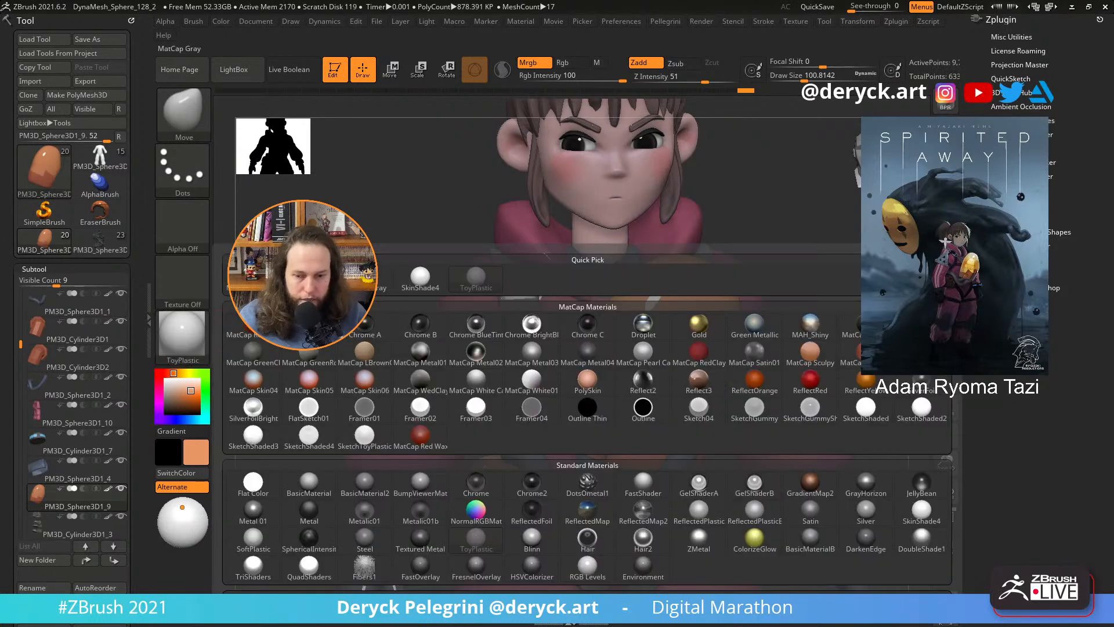
left_click(422, 280)
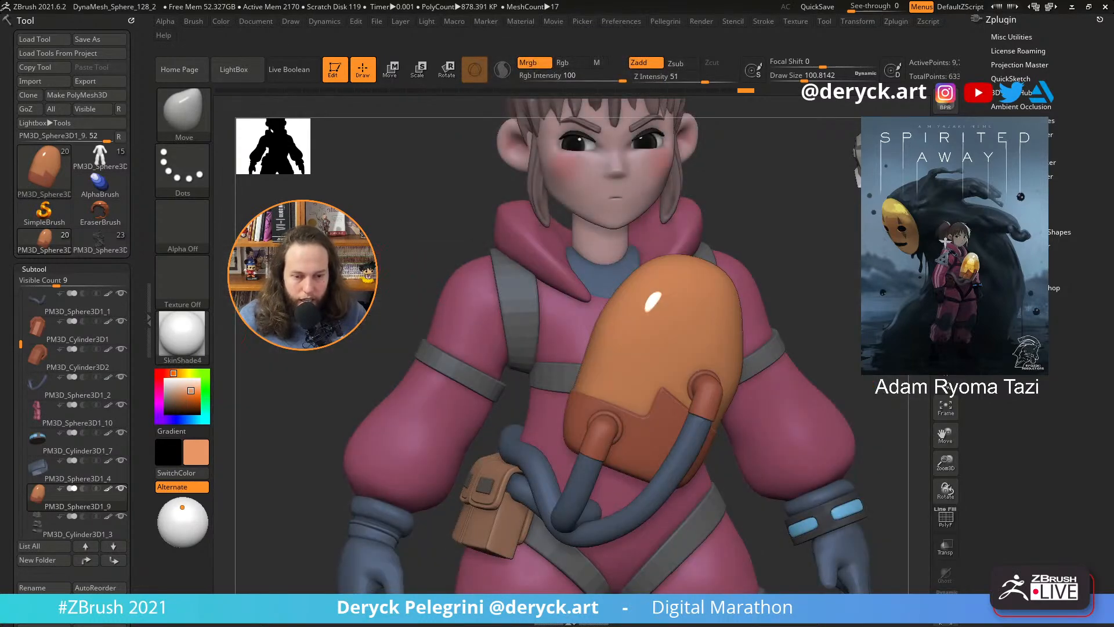
right_click_drag(666, 417, 666, 371, "ctrl")
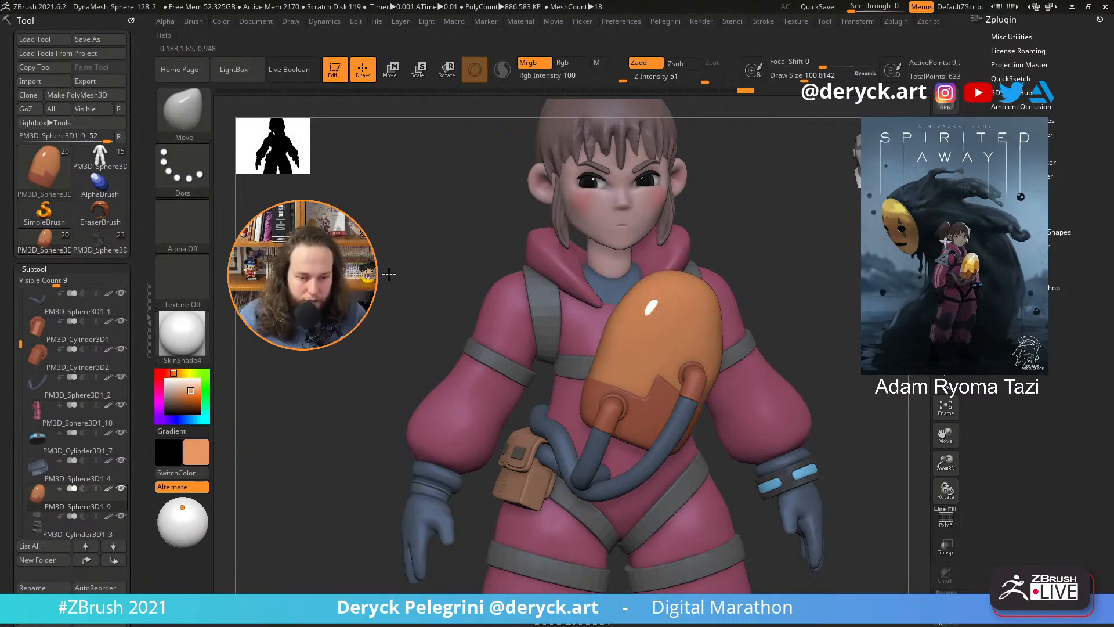
mouse_move(389, 273)
left_mouse_down()
mouse_move(412, 274)
mouse_move(370, 276)
mouse_move(379, 279)
left_mouse_up()
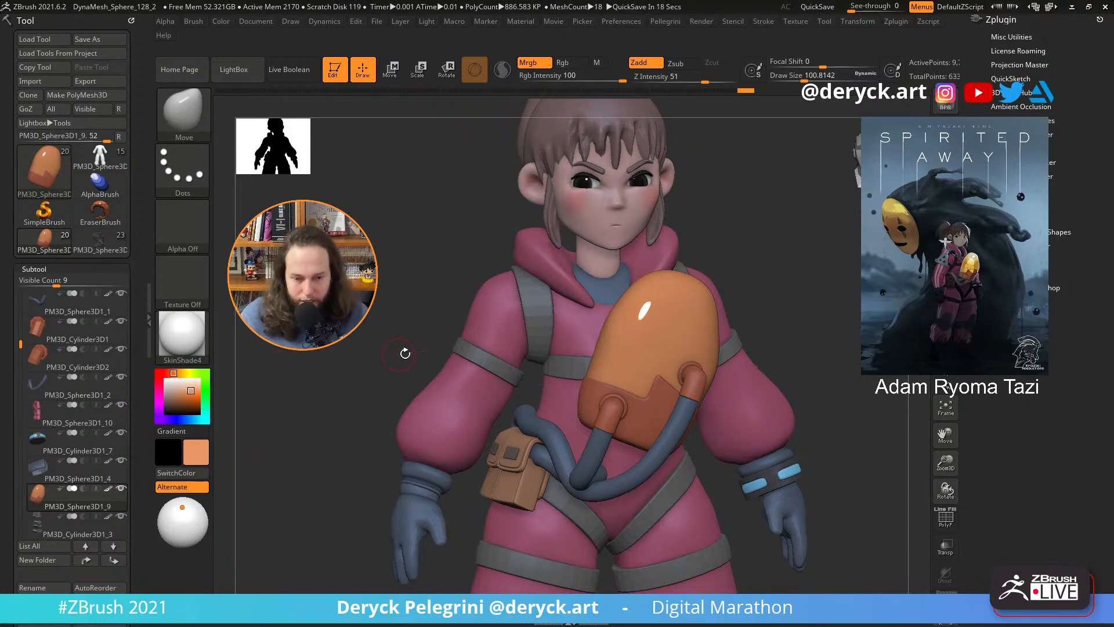
mouse_move(372, 344)
left_mouse_down("alt")
mouse_move(370, 361)
mouse_move(364, 325)
mouse_move(418, 326)
mouse_move(351, 338)
mouse_move(369, 348)
left_mouse_up("alt")
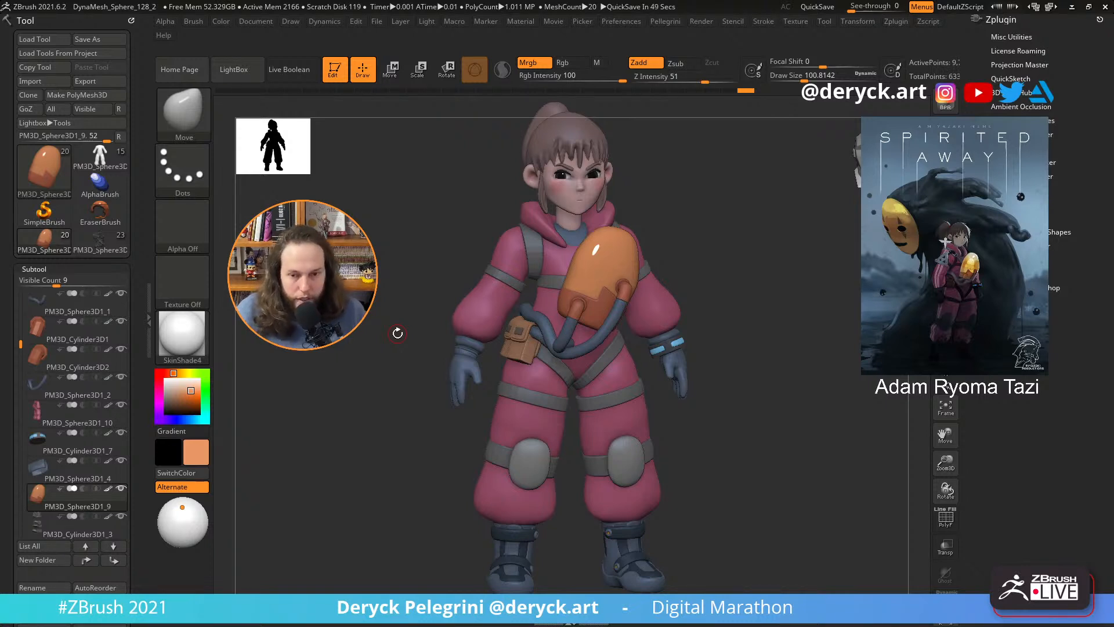
- Try the Mrgb, Rgb and material-only paint channels in turn
left_click(532, 63)
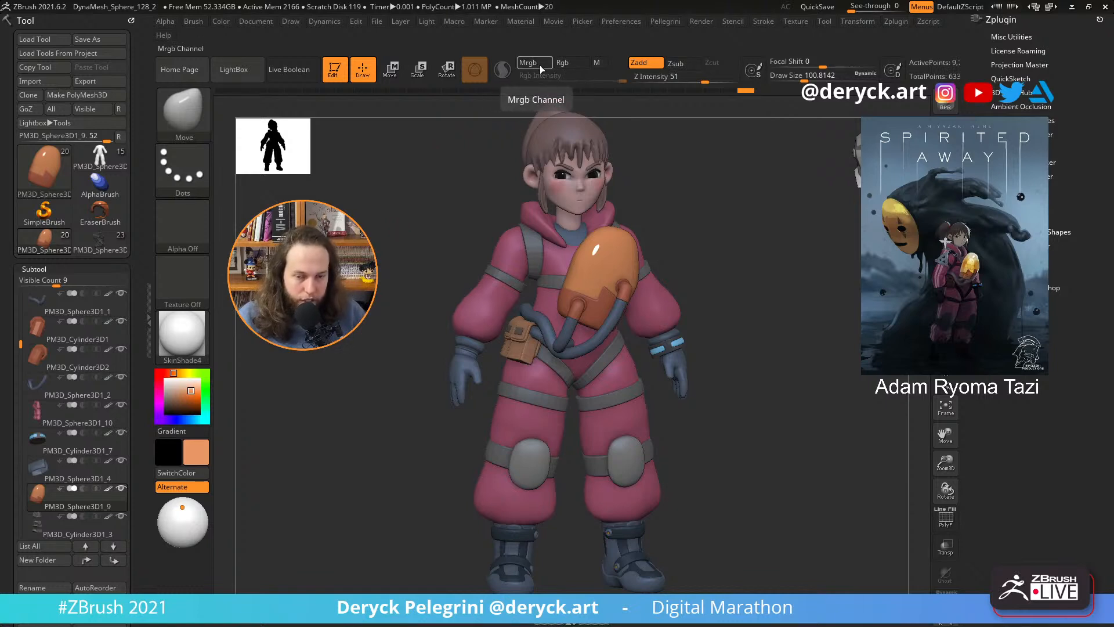
left_click(536, 65)
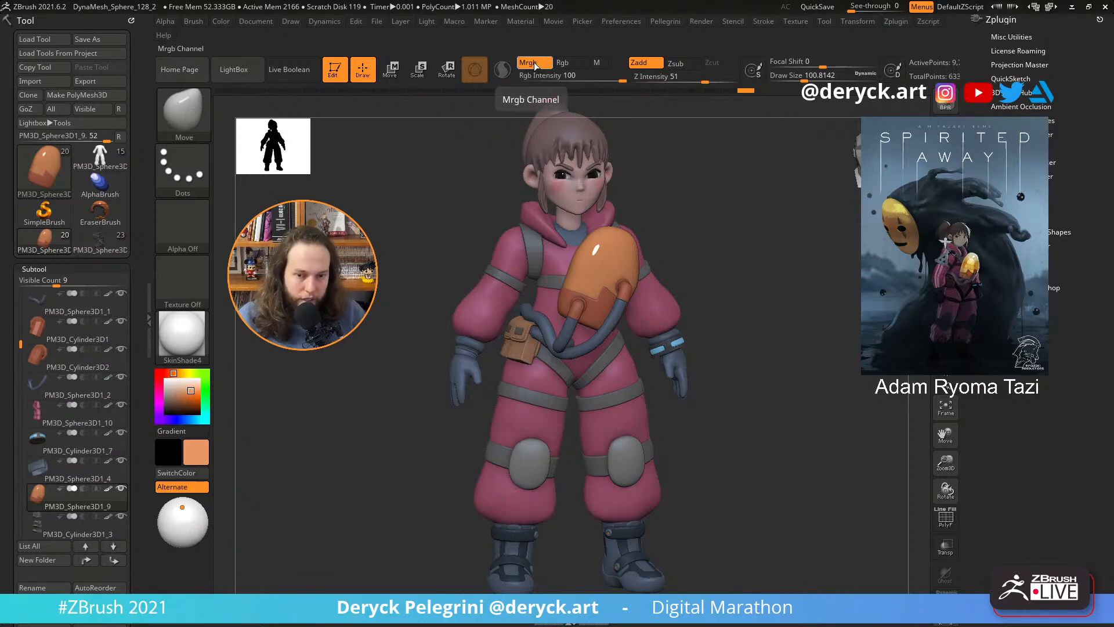
left_click(220, 22)
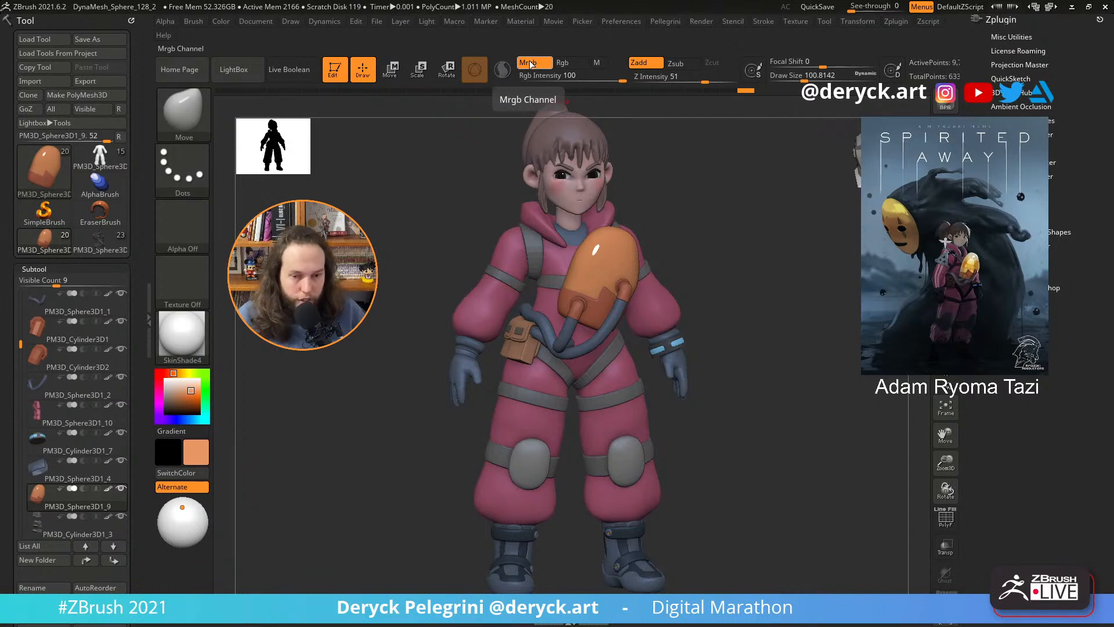
left_click(569, 63)
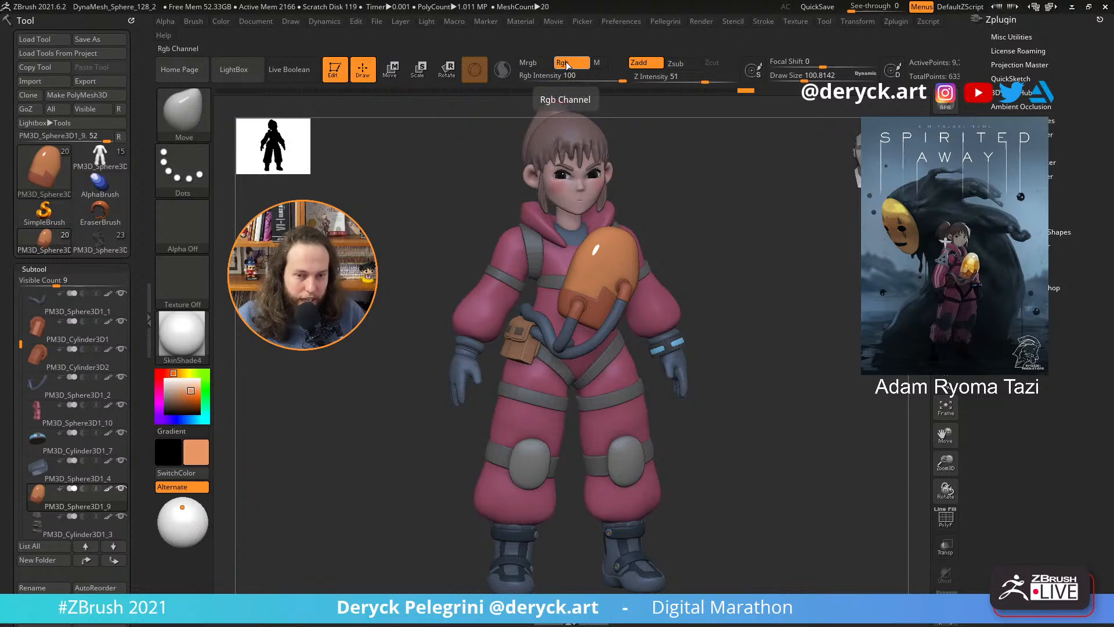
left_click(601, 66)
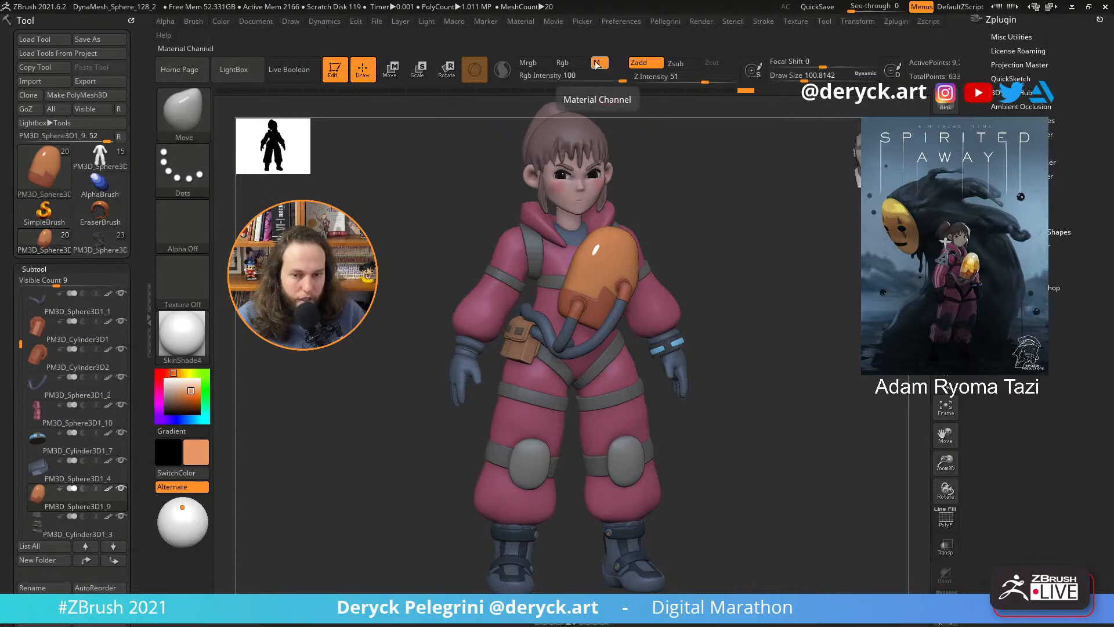
left_click(220, 22)
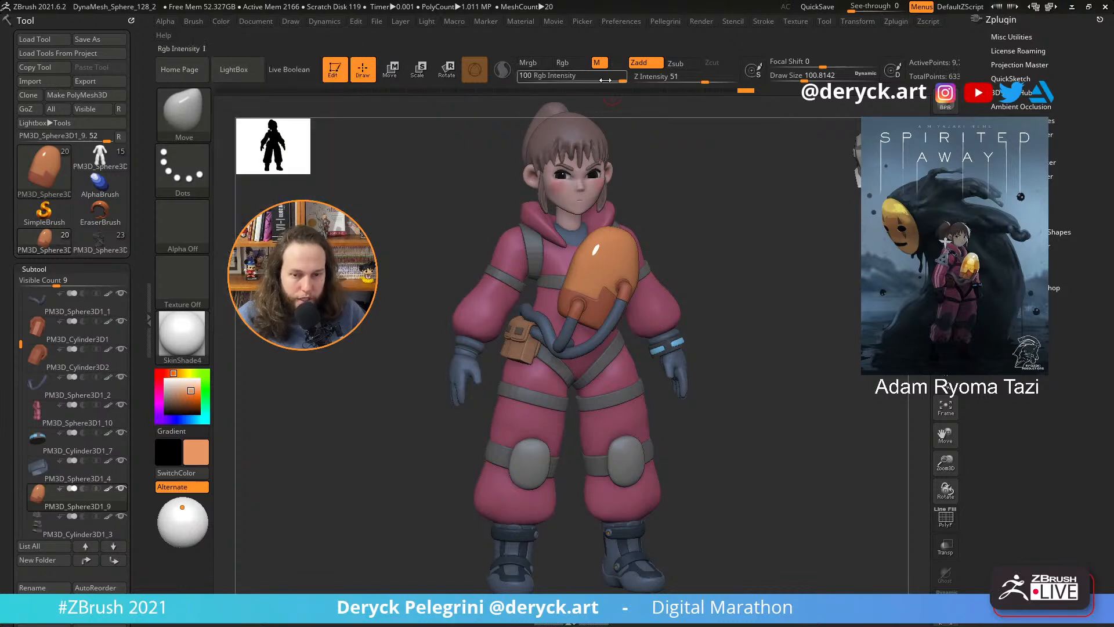
- Restrict painting and filling to the Rgb color channel
left_click(568, 64)
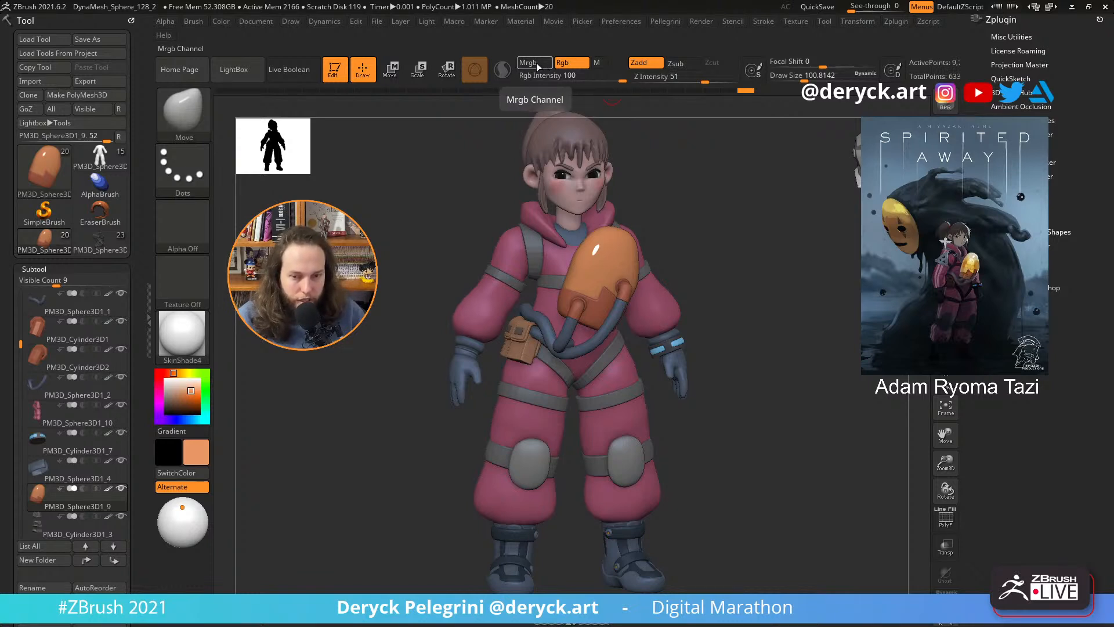
left_click(568, 62)
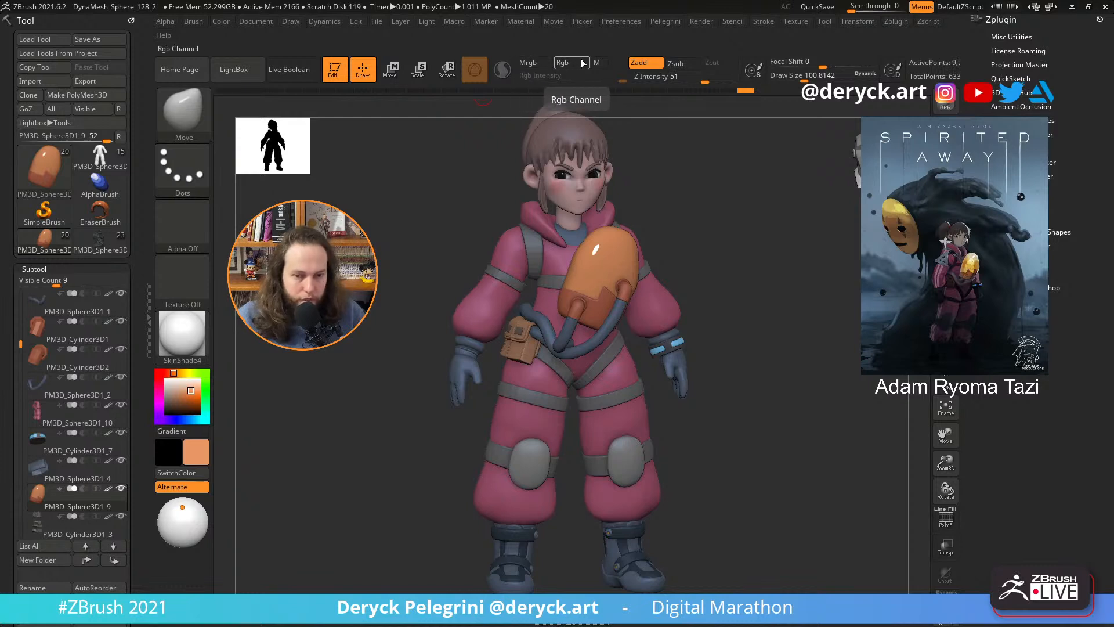
left_click(570, 63)
left_click(570, 63)
left_click(569, 62)
left_click(568, 62)
left_click(568, 61)
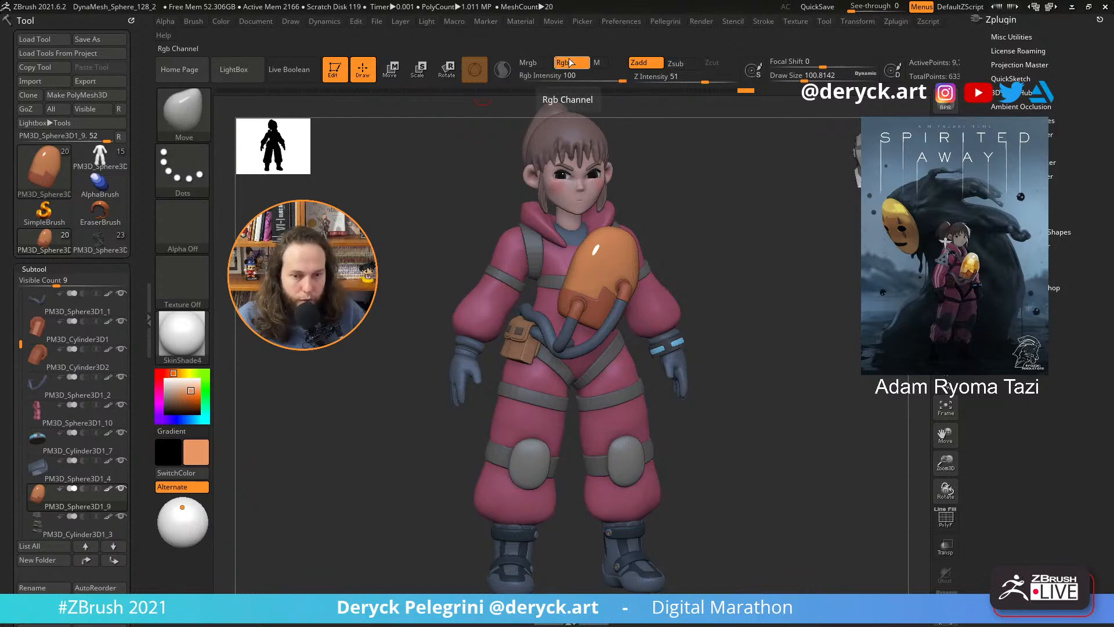
left_click(567, 61)
left_click(568, 61)
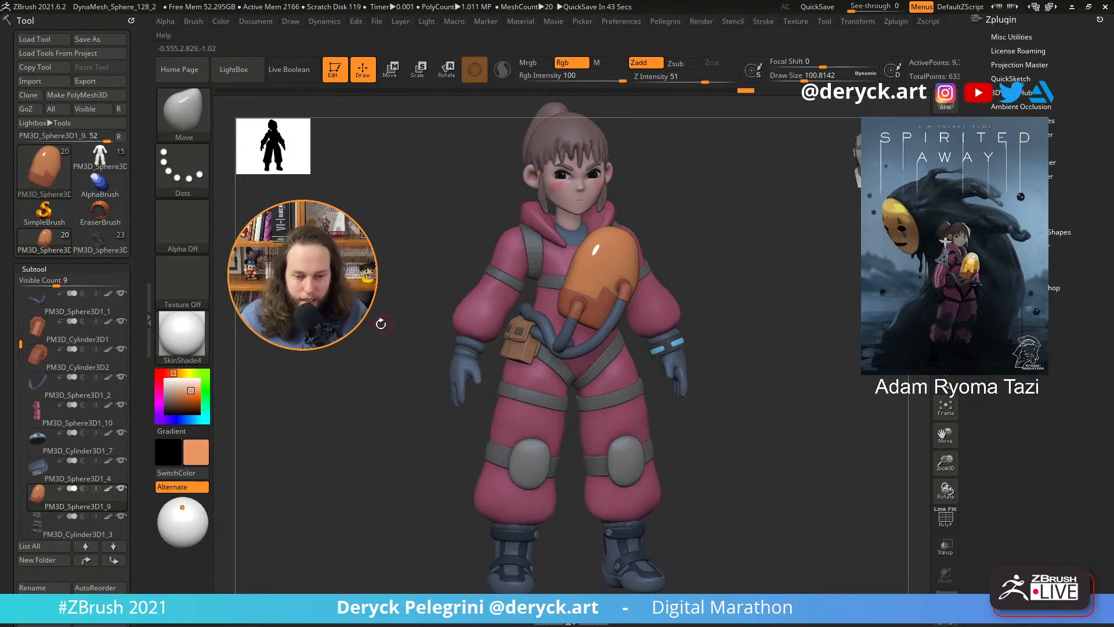
- Select the pink suit body, show its polyframe, and set the draw size to about 120
left_click_drag(381, 323, 360, 342)
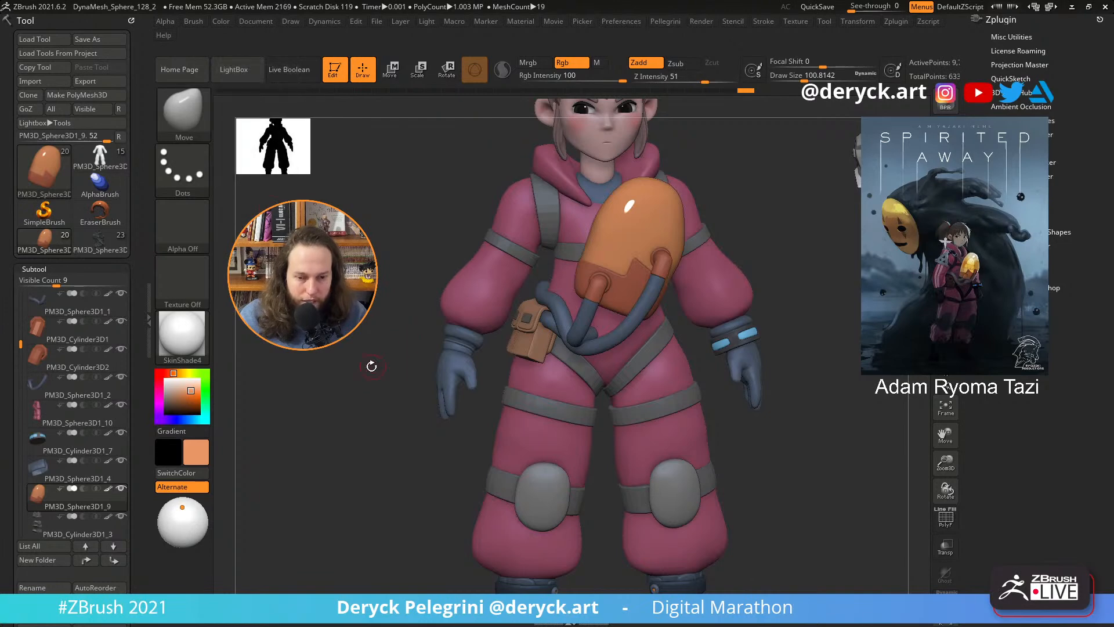
mouse_move(370, 366)
left_mouse_down("alt")
mouse_move(369, 323)
mouse_move(375, 384)
left_mouse_up("alt")
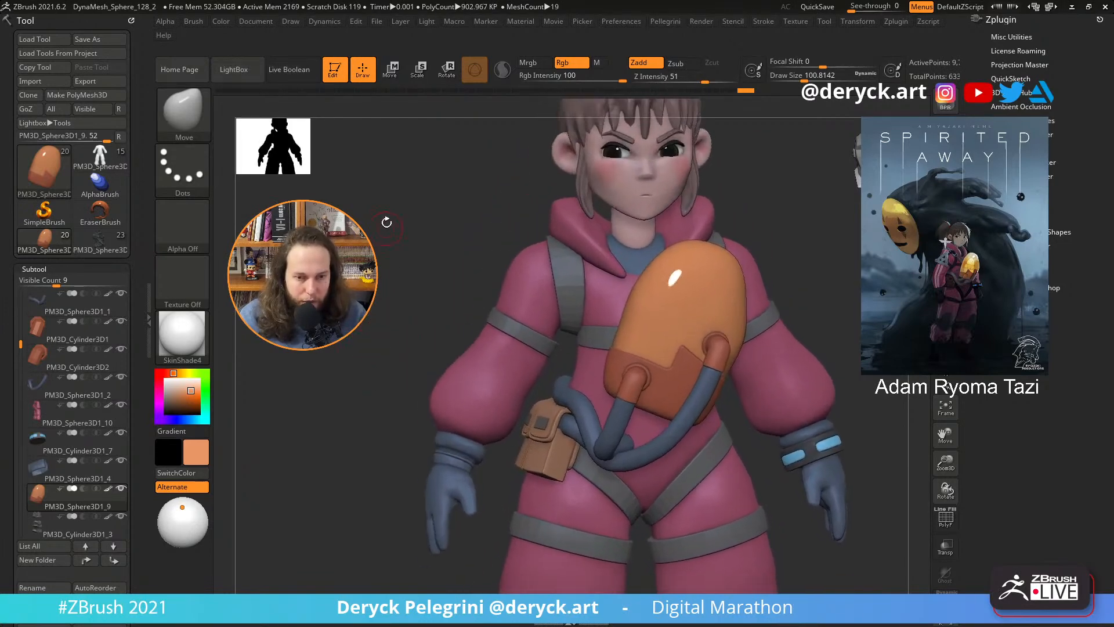
left_click_drag(385, 221, 399, 347, "alt")
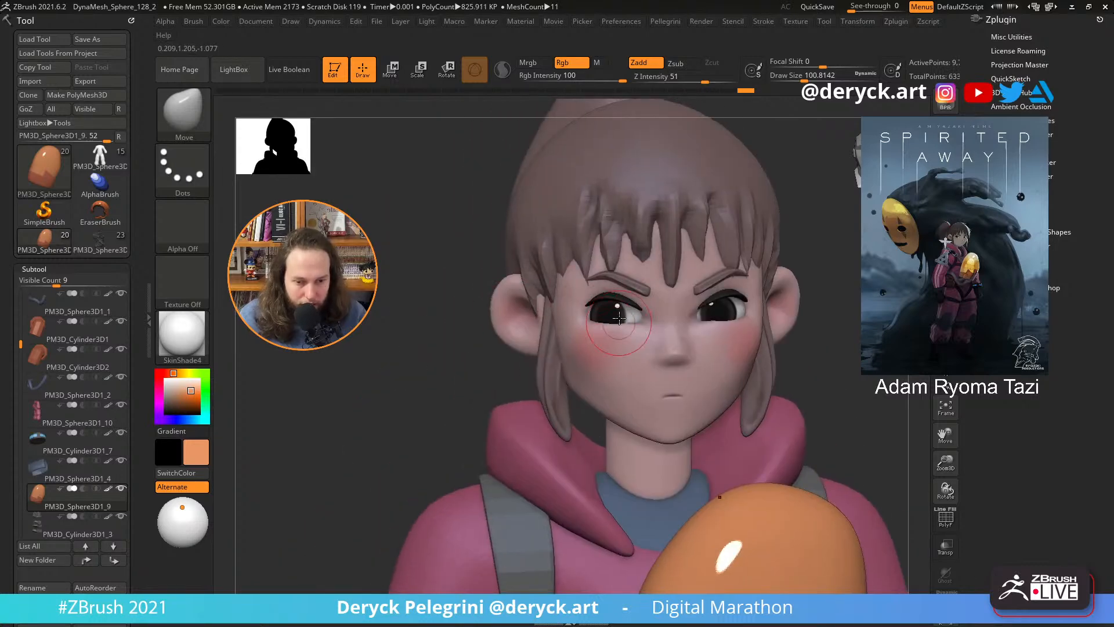
mouse_move(460, 320)
left_mouse_down()
mouse_move(391, 338)
mouse_move(390, 318)
mouse_move(430, 348)
mouse_move(417, 313)
mouse_move(410, 338)
mouse_move(416, 274)
mouse_move(437, 296)
mouse_move(426, 302)
mouse_move(434, 336)
mouse_move(482, 323)
left_mouse_up()
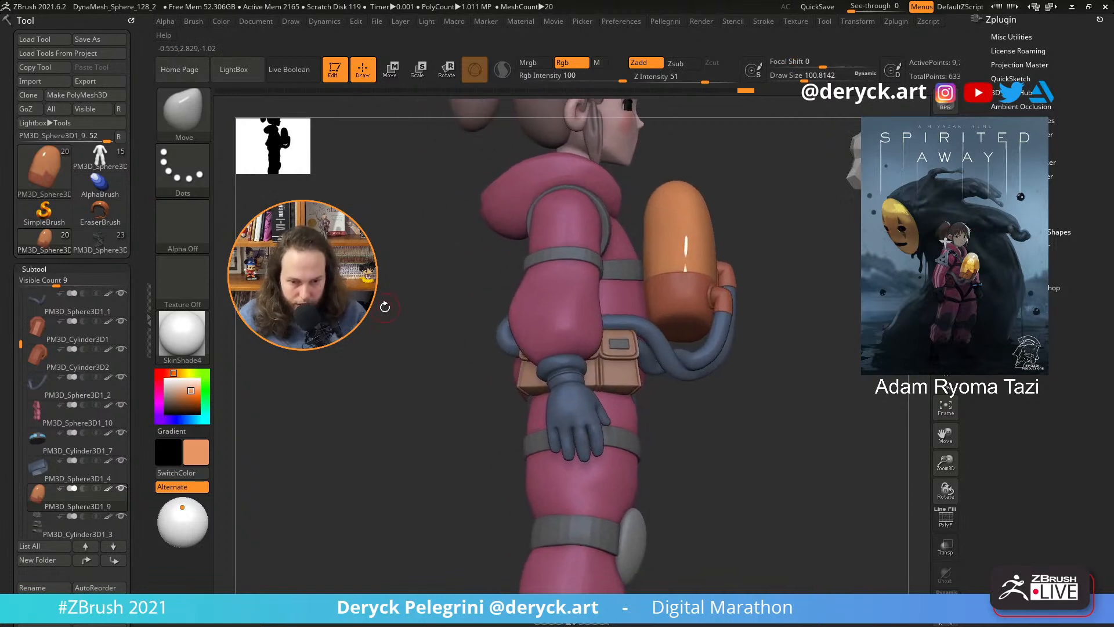
left_click_drag(385, 305, 390, 325, "alt")
left_click(521, 319, "alt")
key("shift+f")
key("s")
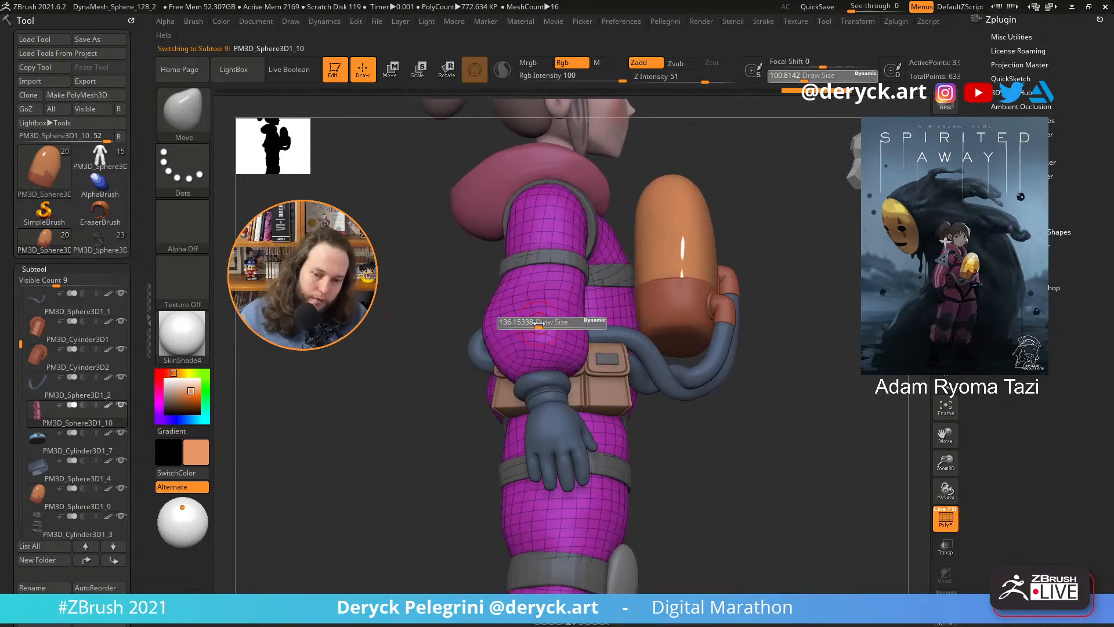
left_click_drag(532, 323, 548, 310)
key("s")
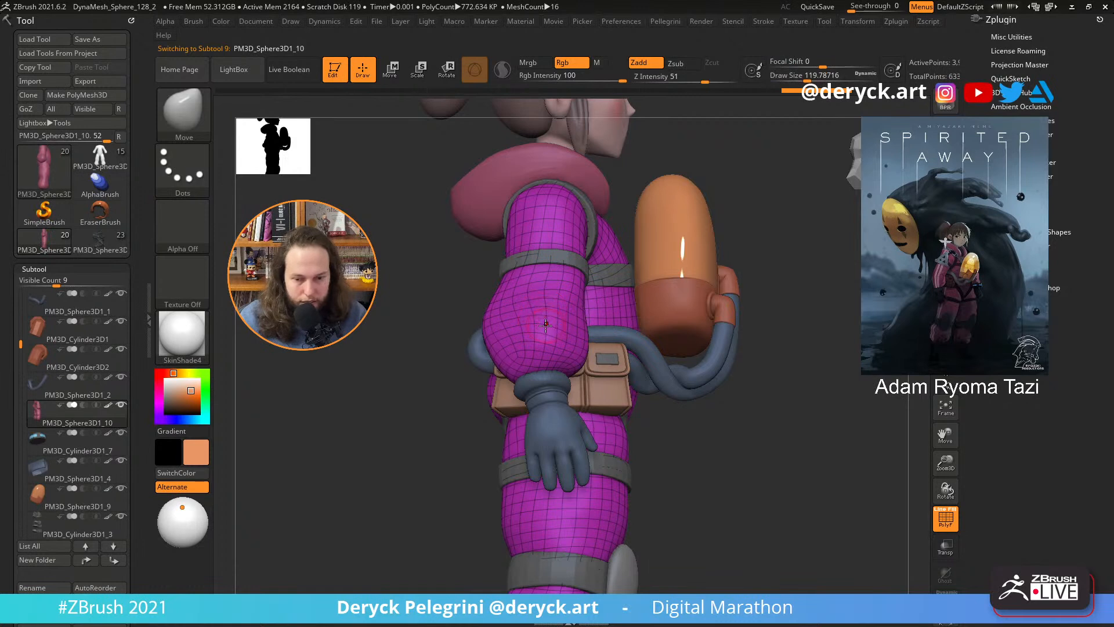
- Duplicate the suit body as a new subtool while it is isolated, and show the rest of the character with the copy
key("alt+s")
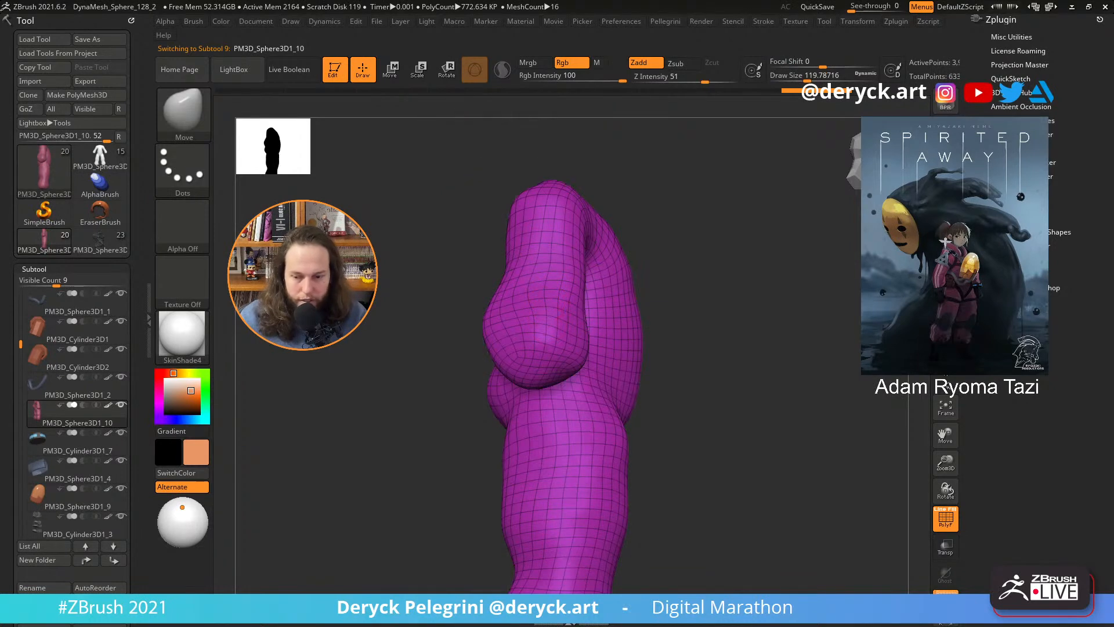
scroll(44, 510, "down", 3)
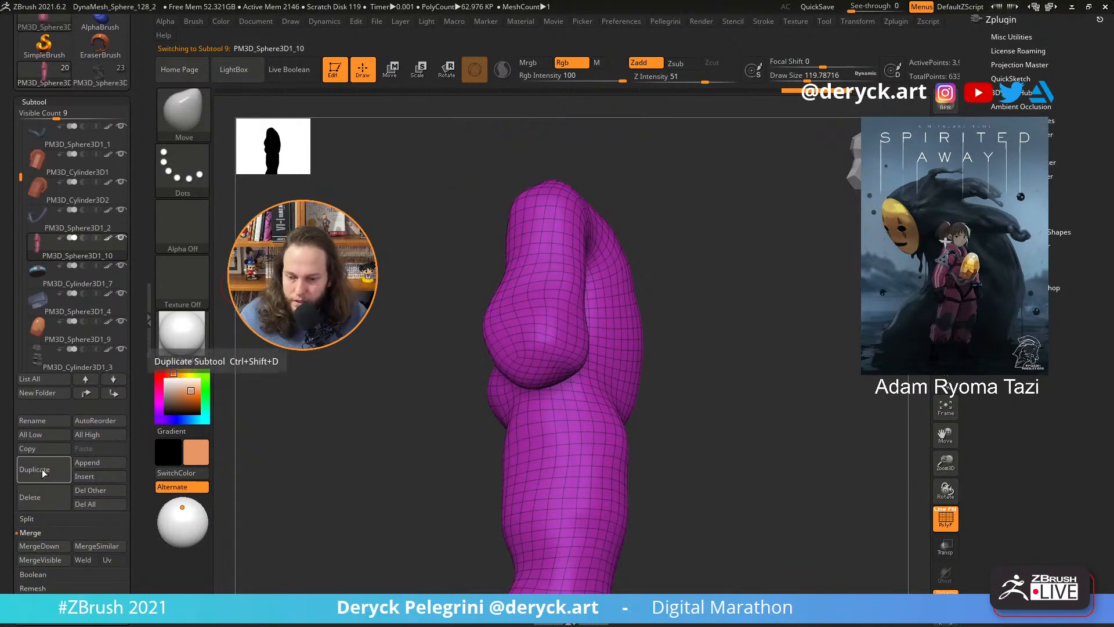
left_click(44, 470)
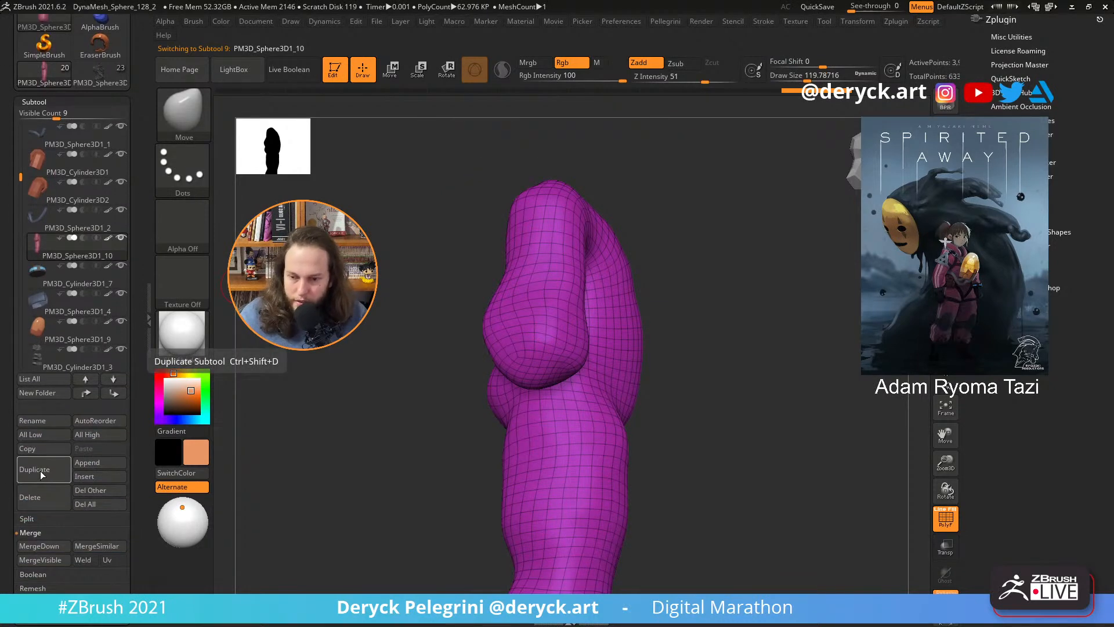
left_click(121, 237)
key("alt+s")
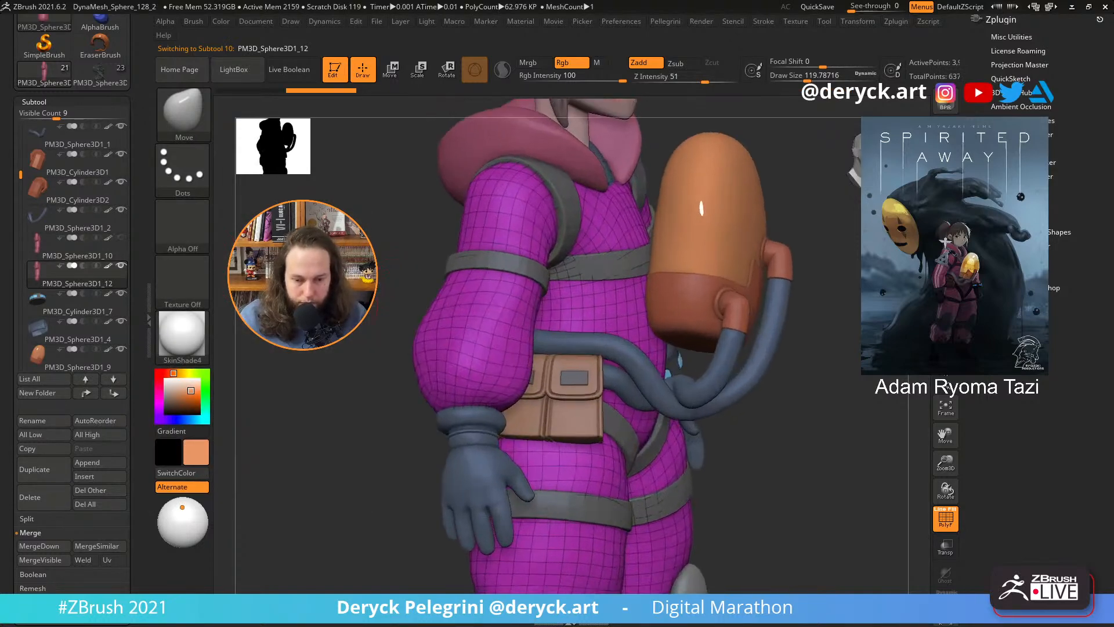
- Reduce the draw size to about 83 and show the duplicated suit with its polyframe among the other parts
key("shift+f")
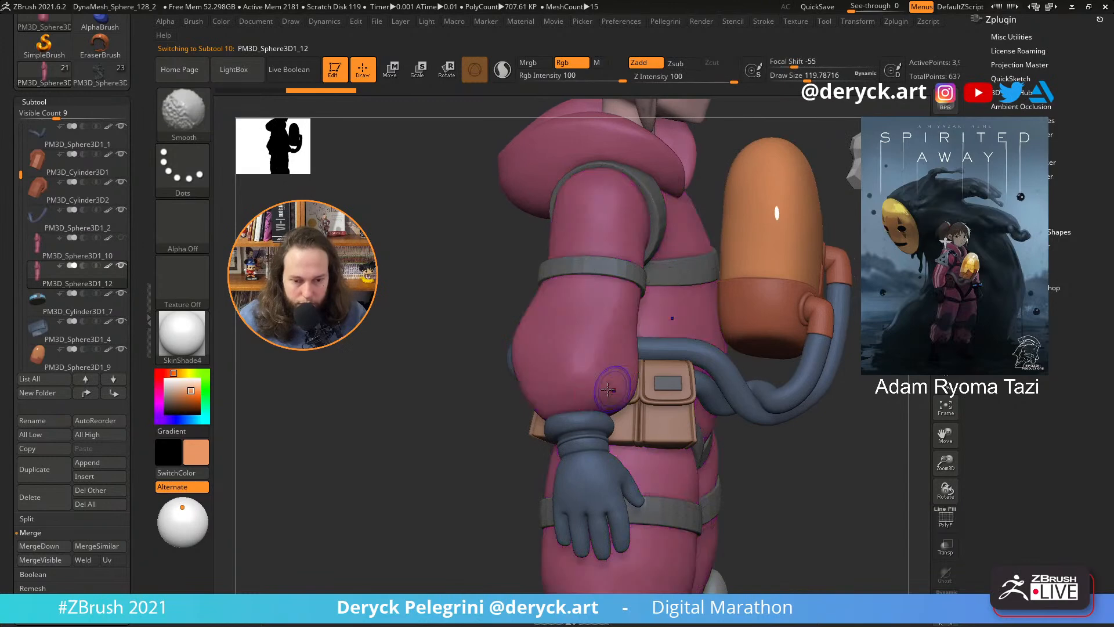
key("s")
left_click_drag(585, 388, 579, 388)
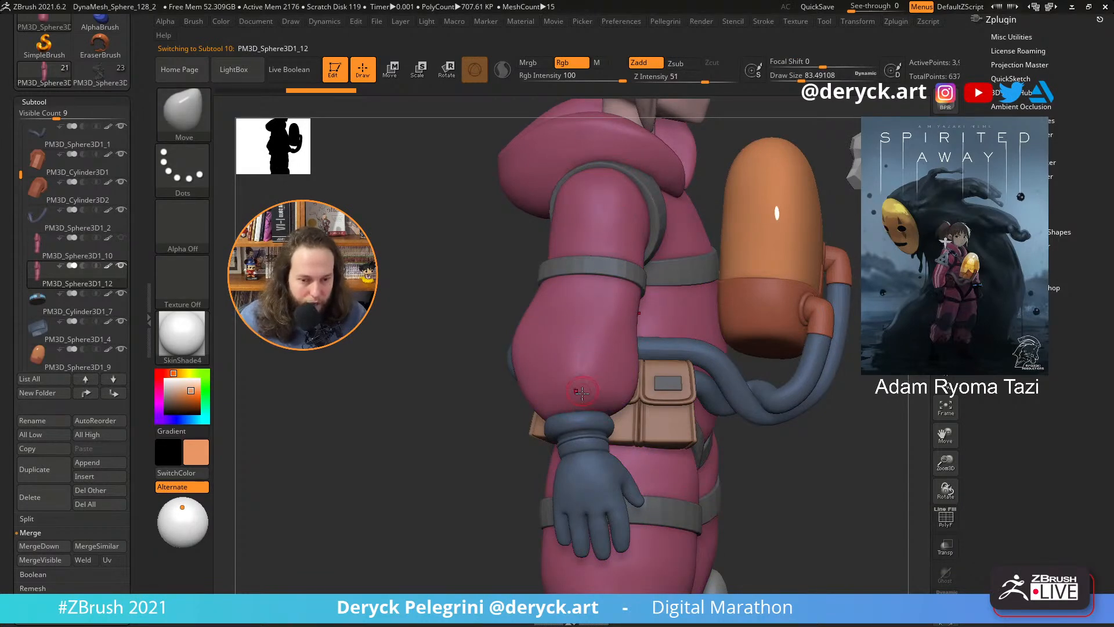
key("alt+s")
key("alt+s")
key("shift+f")
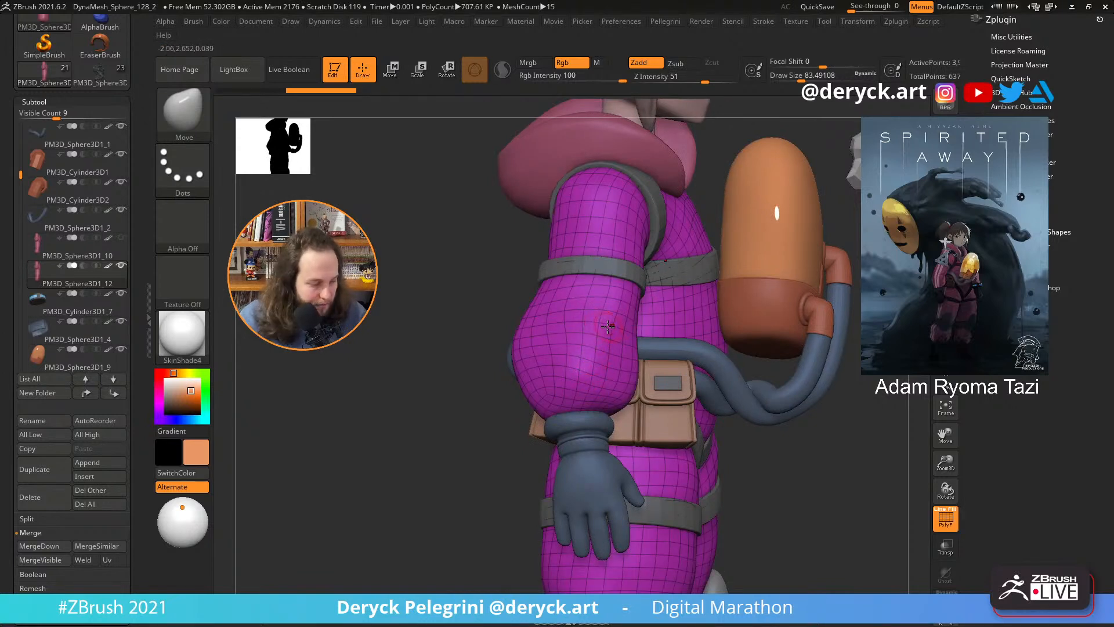
- Set up ZModeler with the PolyGroup polygon action targeting a Polyloop on the duplicated suit body
key("b")
key("z")
key("m")
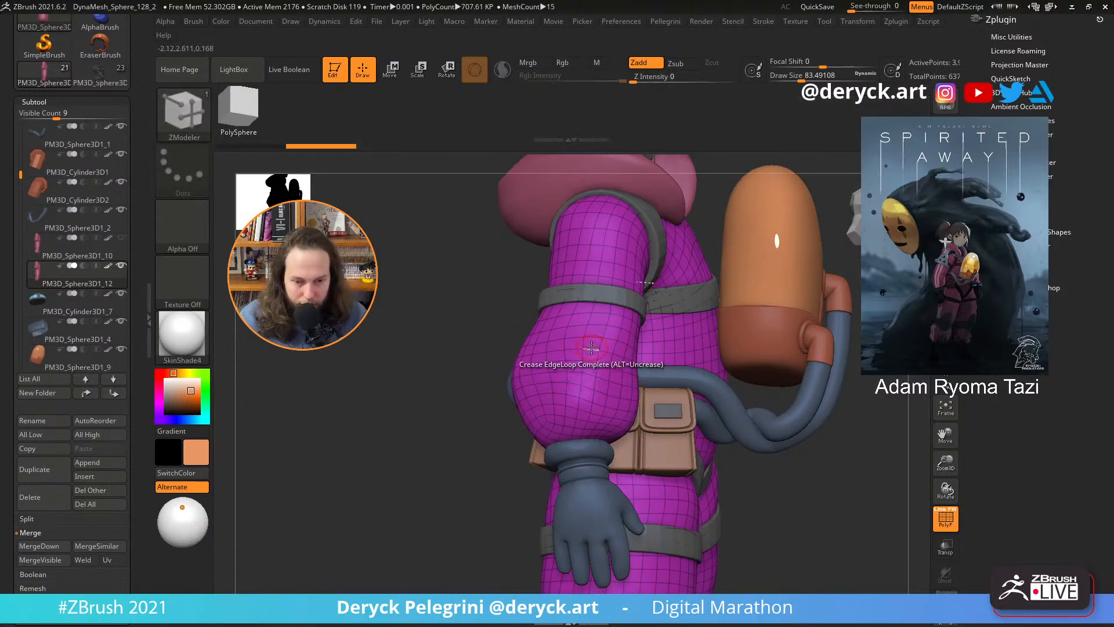
right_click_drag(563, 324, 586, 335, "ctrl")
key("alt+s")
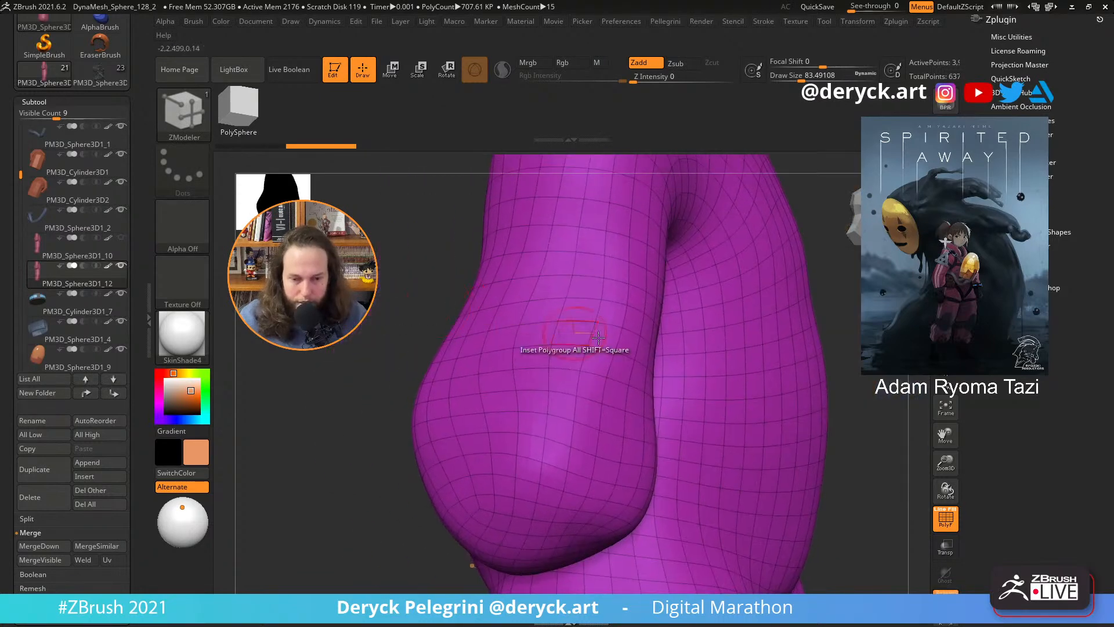
key("alt+s")
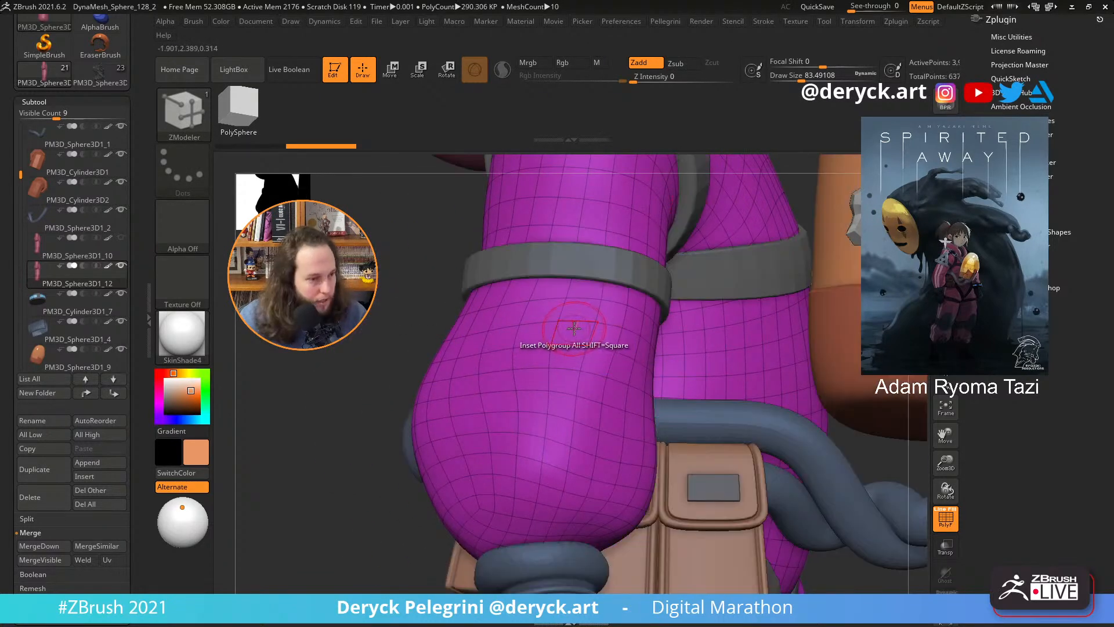
key("space")
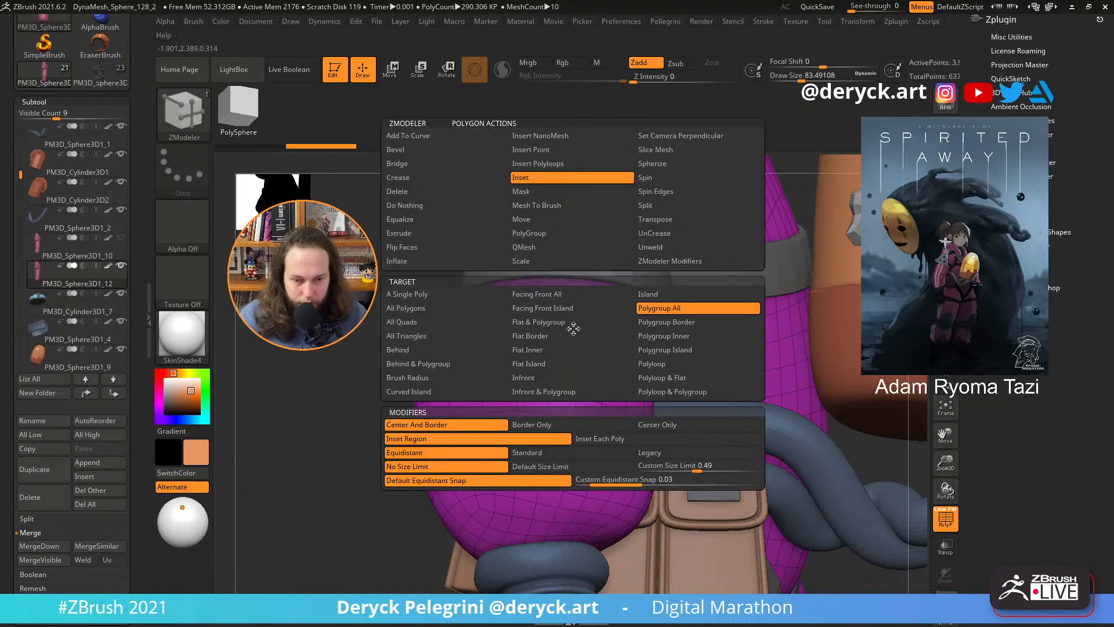
left_click(545, 235)
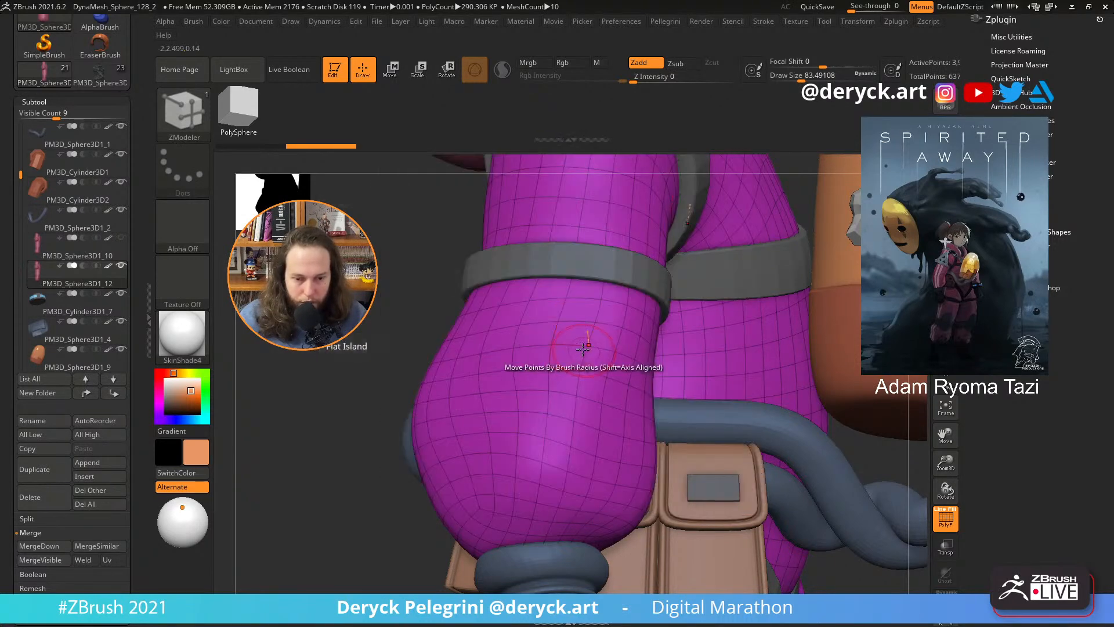
- Assign a new polygroup to a lengthwise polyloop down the outer sleeve, and undo the extra loop added beside it
left_click(569, 329)
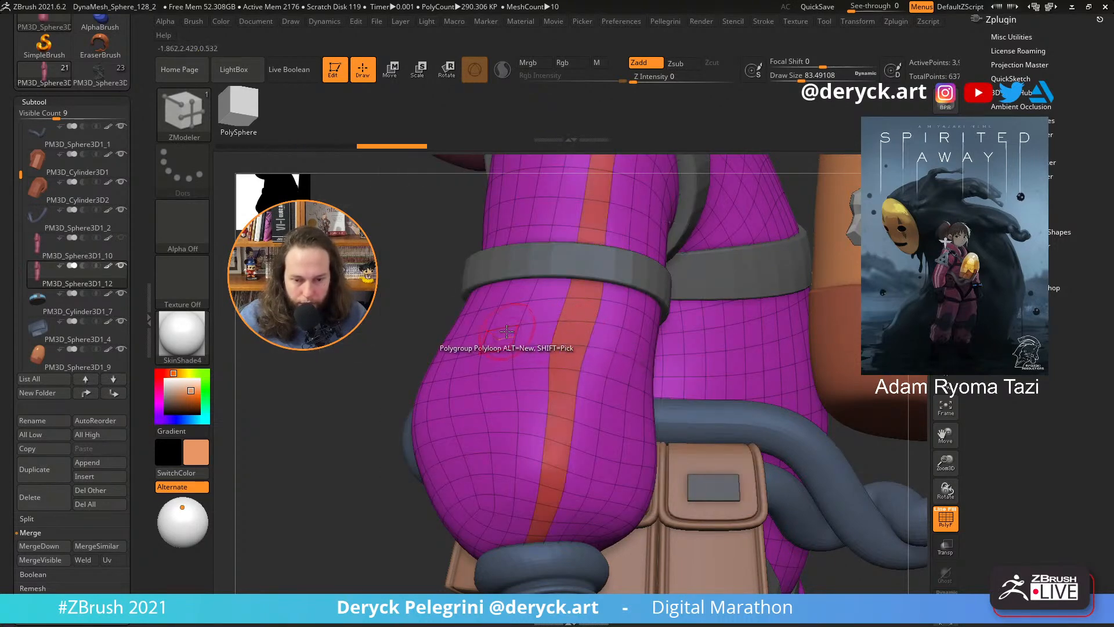
left_click(509, 312)
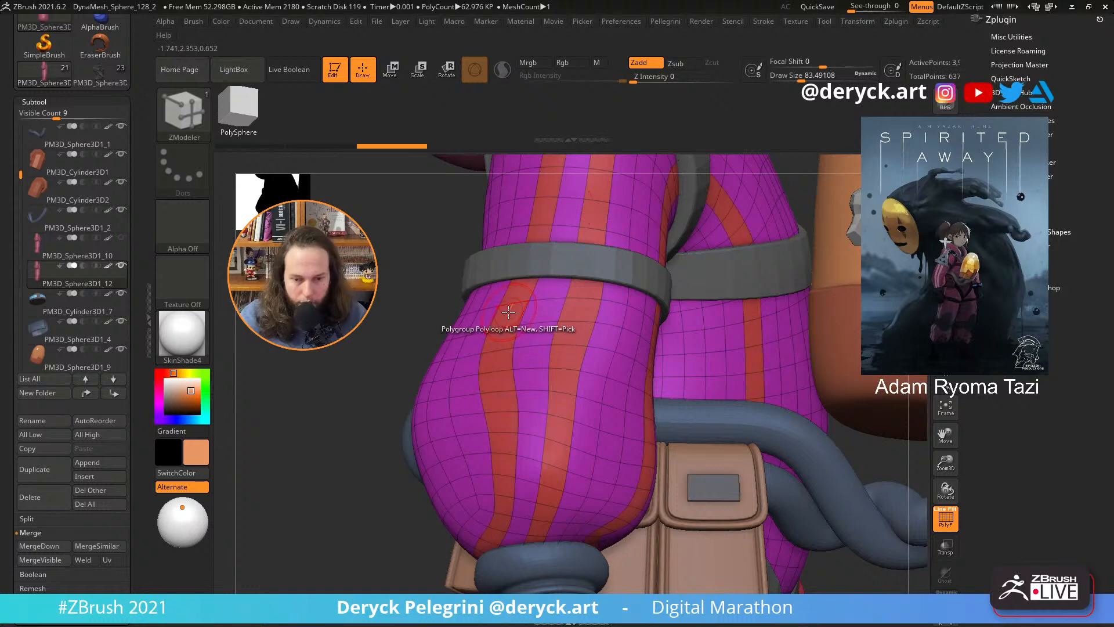
left_click_drag(386, 286, 388, 334)
key("ctrl+z")
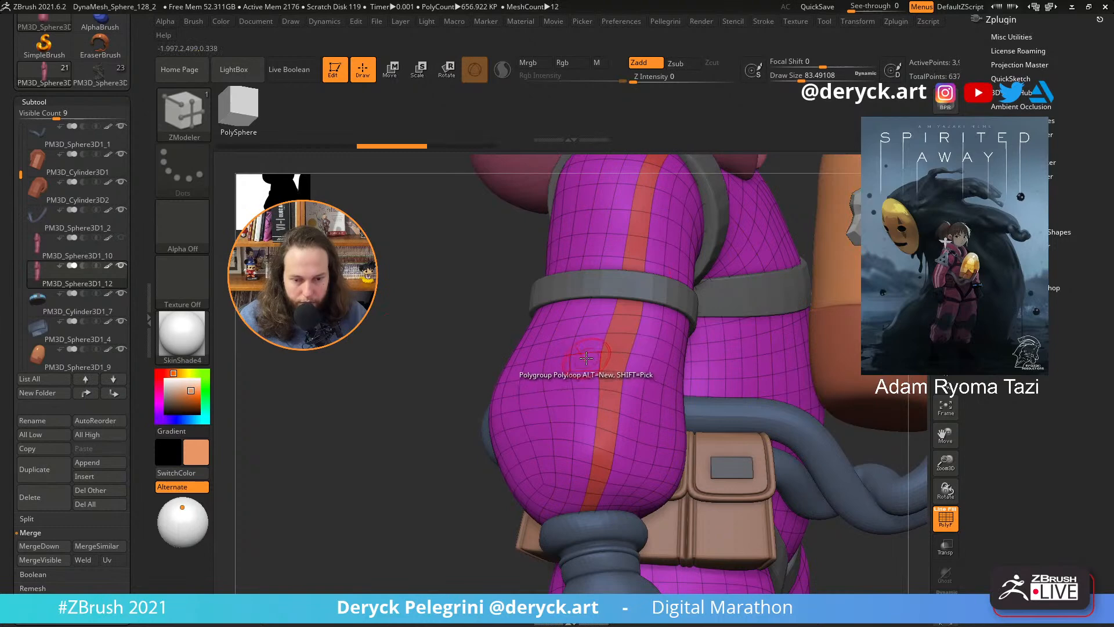
- Isolate the lengthwise strip polygroup and delete the hidden remainder of the duplicated suit body
left_click_drag(383, 301, 337, 297, "alt")
key("alt+s")
left_click(601, 350, "ctrl+shift")
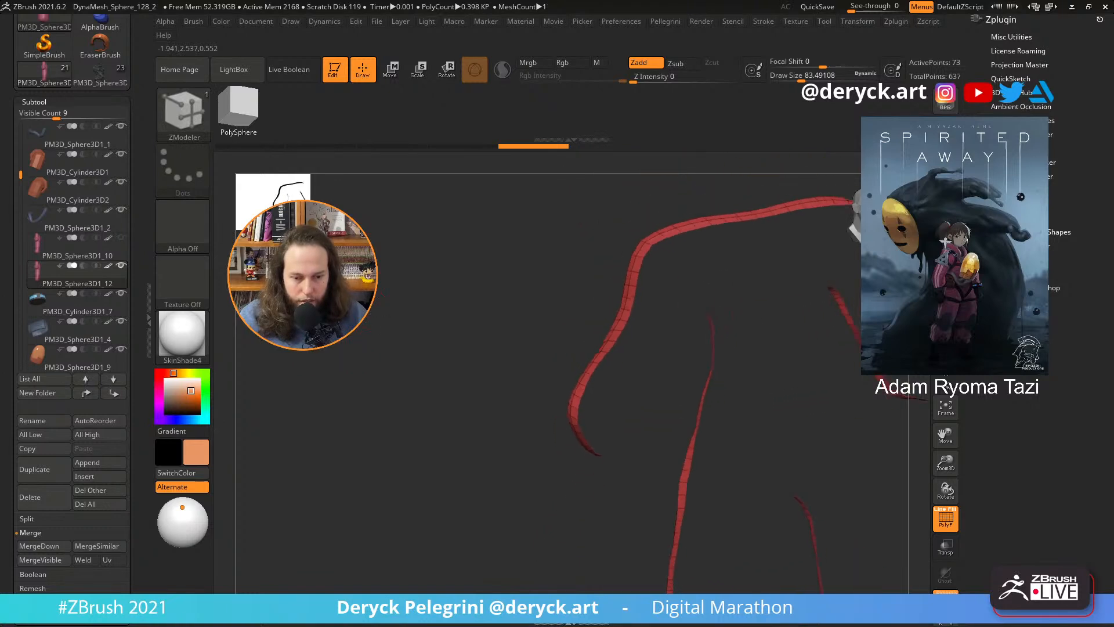
key("1")
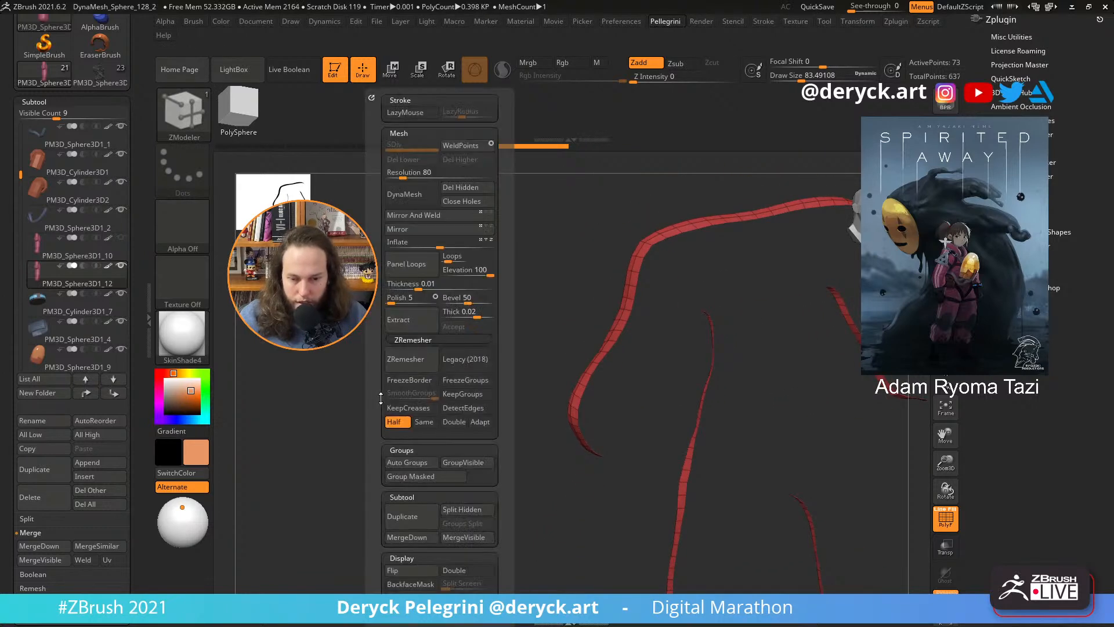
left_click(462, 187)
left_click_drag(557, 326, 478, 318)
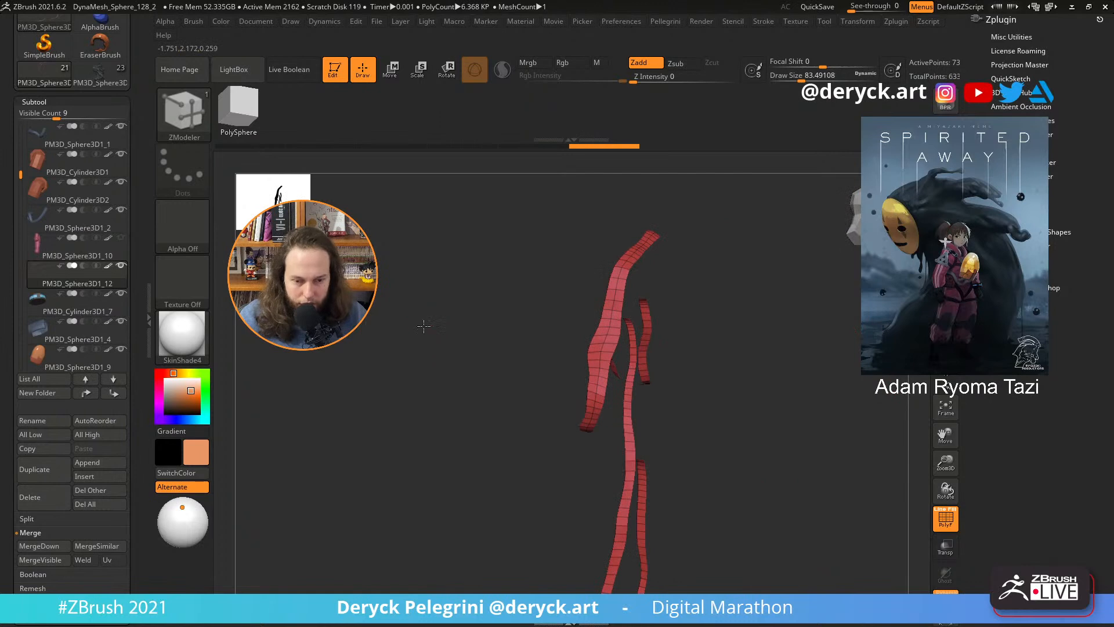
- Turn on double-sided display for the strip mesh so its inner faces are drawn
left_click_drag(400, 293, 398, 292)
key("1")
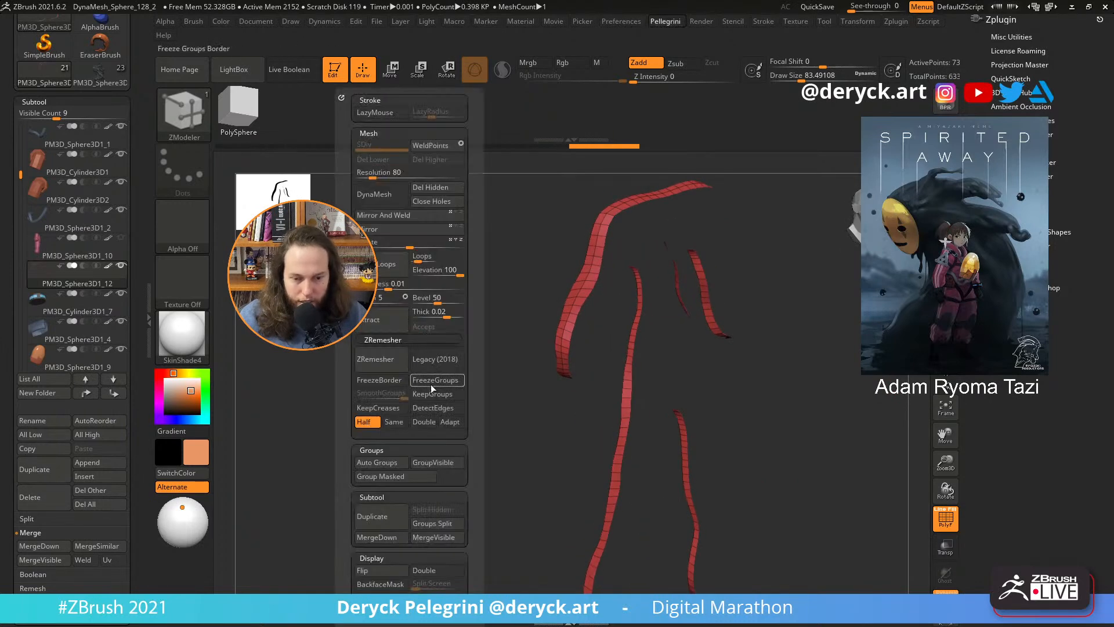
left_click(426, 568)
left_click_drag(521, 437, 437, 388)
left_click(437, 388)
left_click_drag(367, 400, 542, 404)
key("alt+shift+s")
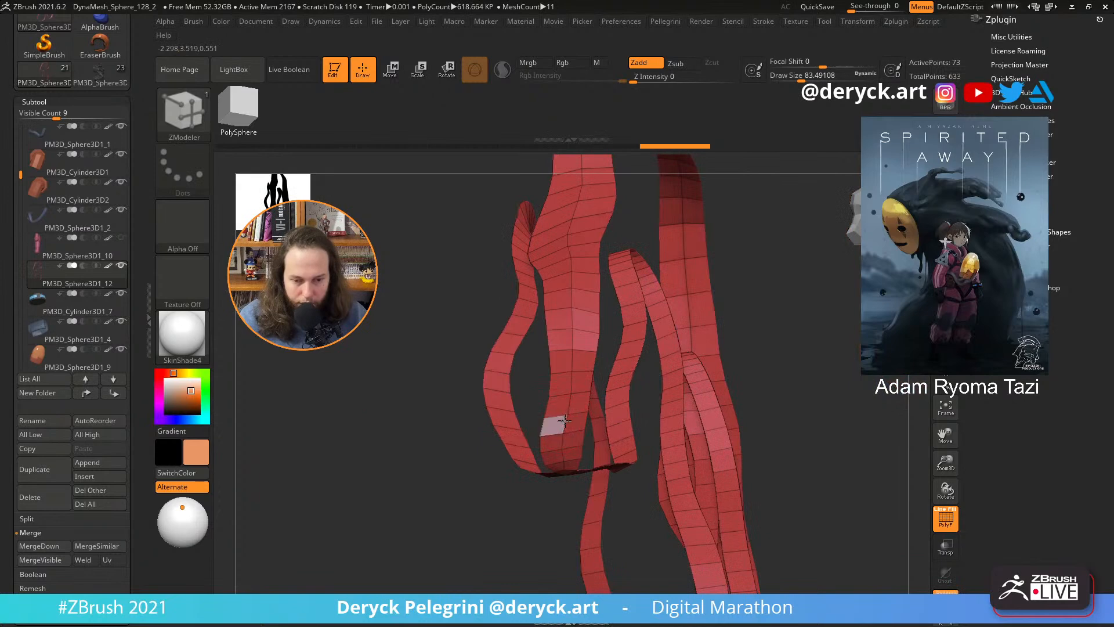
- Hide the polygons joining the sleeve strip to the other strips near the cuff and delete them
left_click_drag(432, 382, 551, 368)
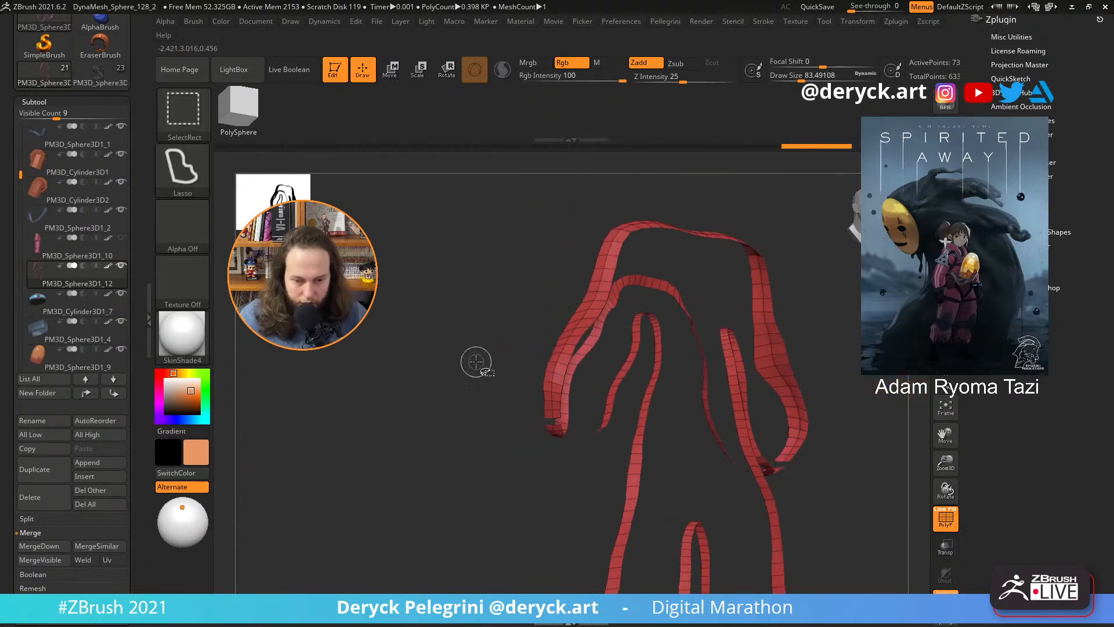
mouse_move(475, 364)
left_mouse_down()
mouse_move(440, 366)
mouse_move(418, 398)
mouse_move(450, 377)
mouse_move(448, 391)
mouse_move(542, 378)
left_mouse_up()
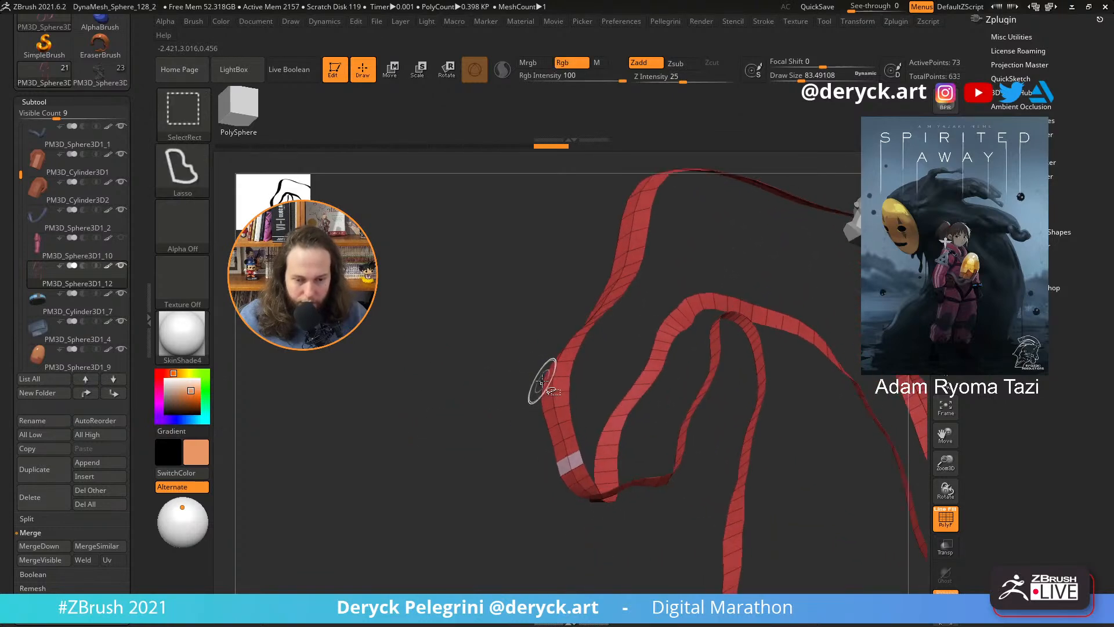
left_click(510, 377, "ctrl+shift")
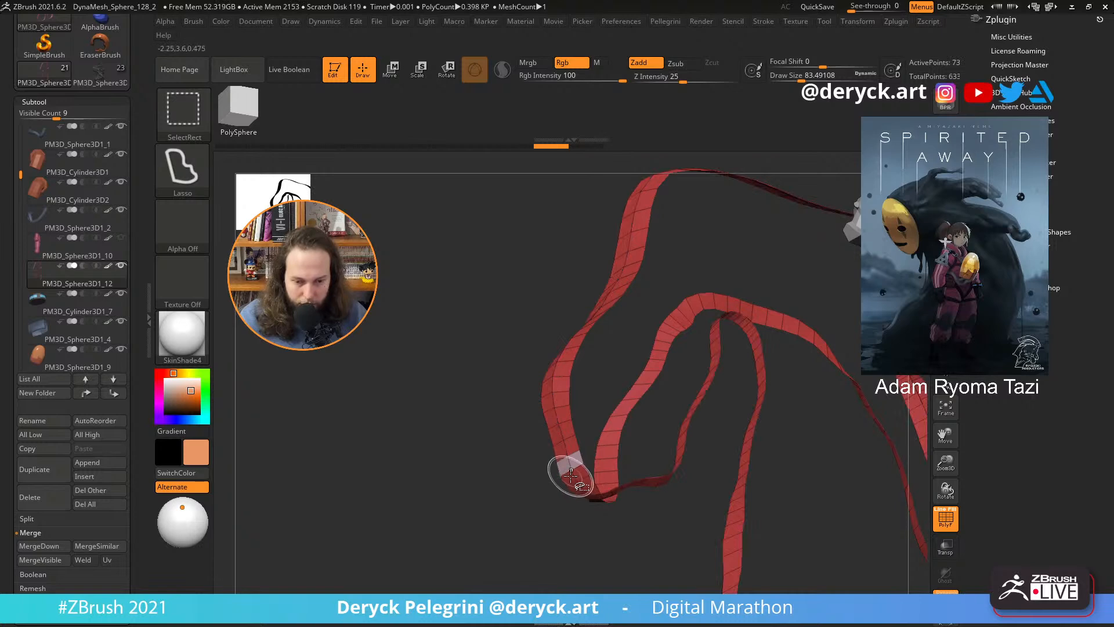
key("ctrl+shift")
left_click(562, 438, "ctrl+shift")
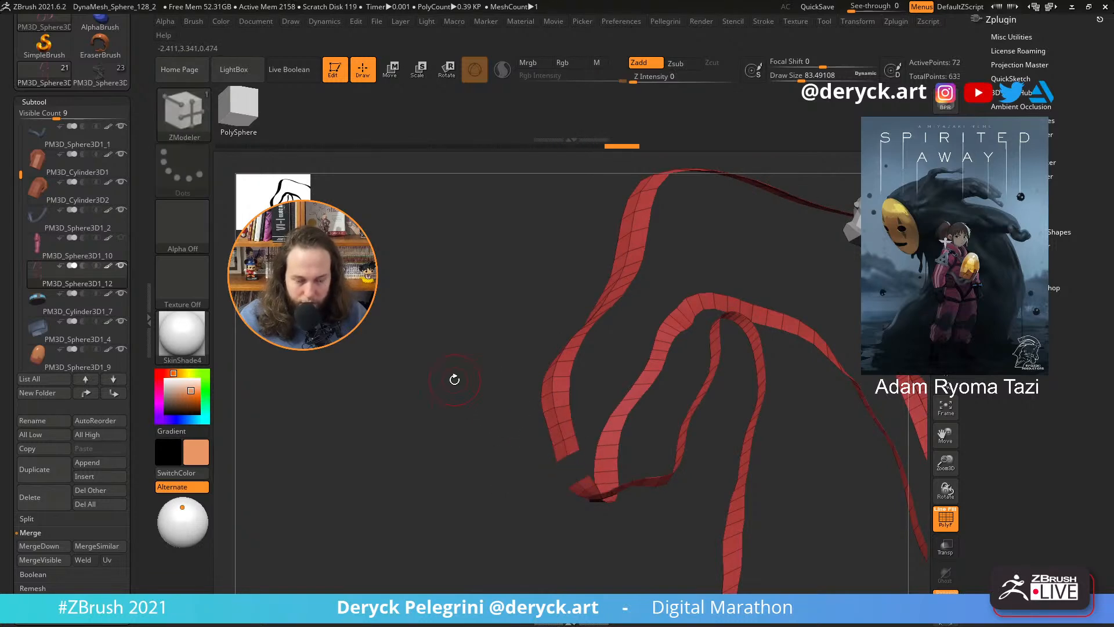
key("space")
left_click(477, 191)
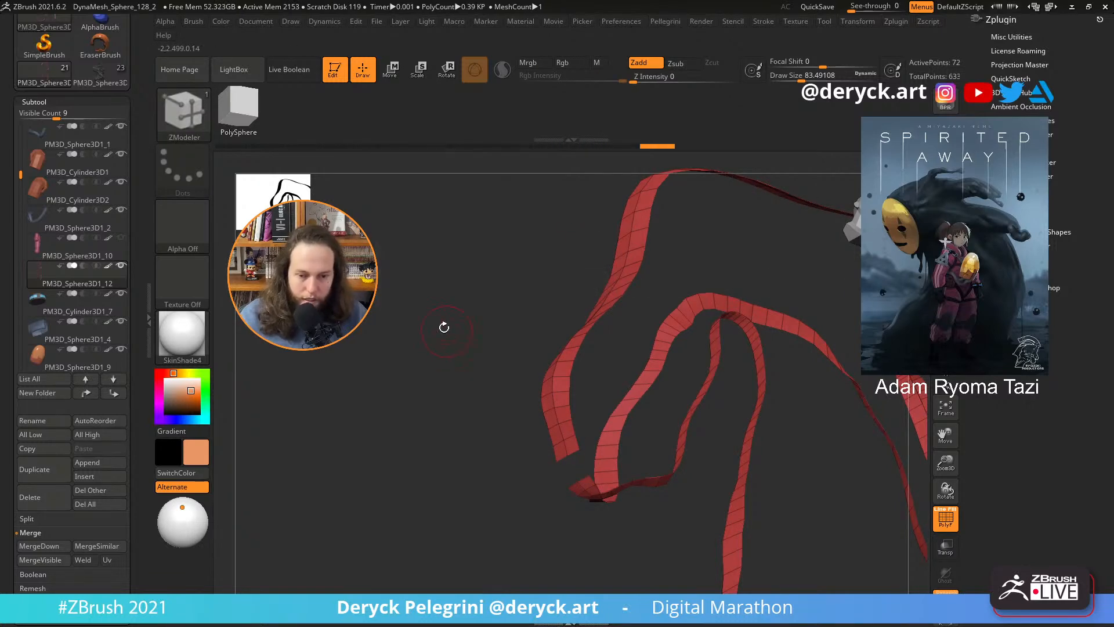
- Auto-group the separated strips, then isolate the outer sleeve strip and delete the others
key("space")
left_click(417, 463)
mouse_move(533, 416)
left_mouse_down()
mouse_move(450, 266)
mouse_move(453, 348)
mouse_move(430, 320)
left_mouse_up()
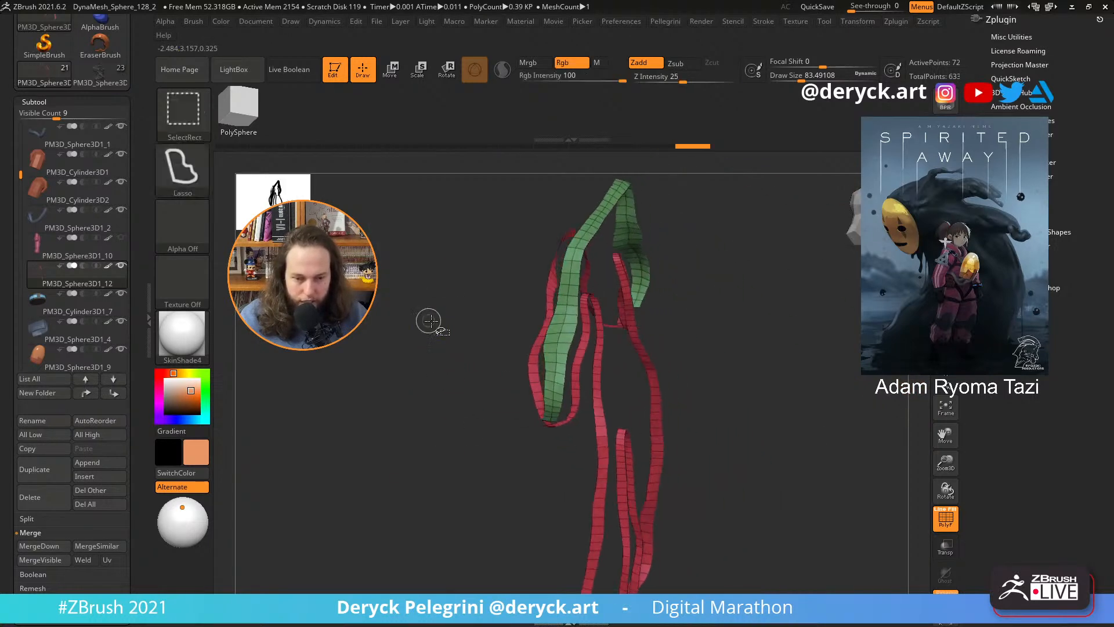
left_click(567, 296, "ctrl+shift")
left_click_drag(511, 284, 422, 306)
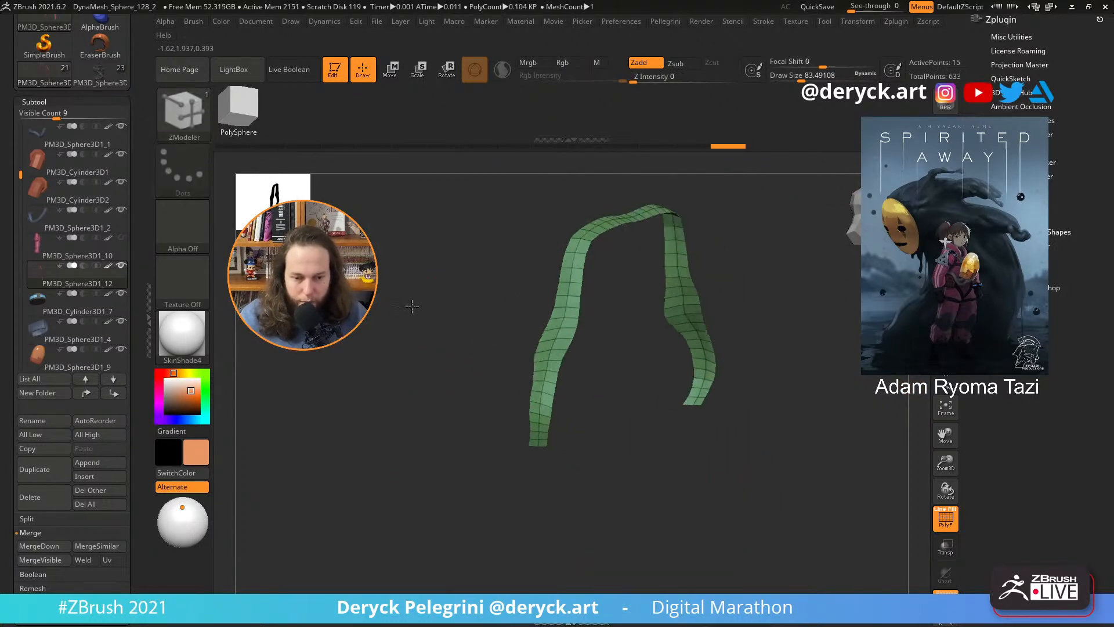
key("space")
left_click(387, 320, "ctrl+shift")
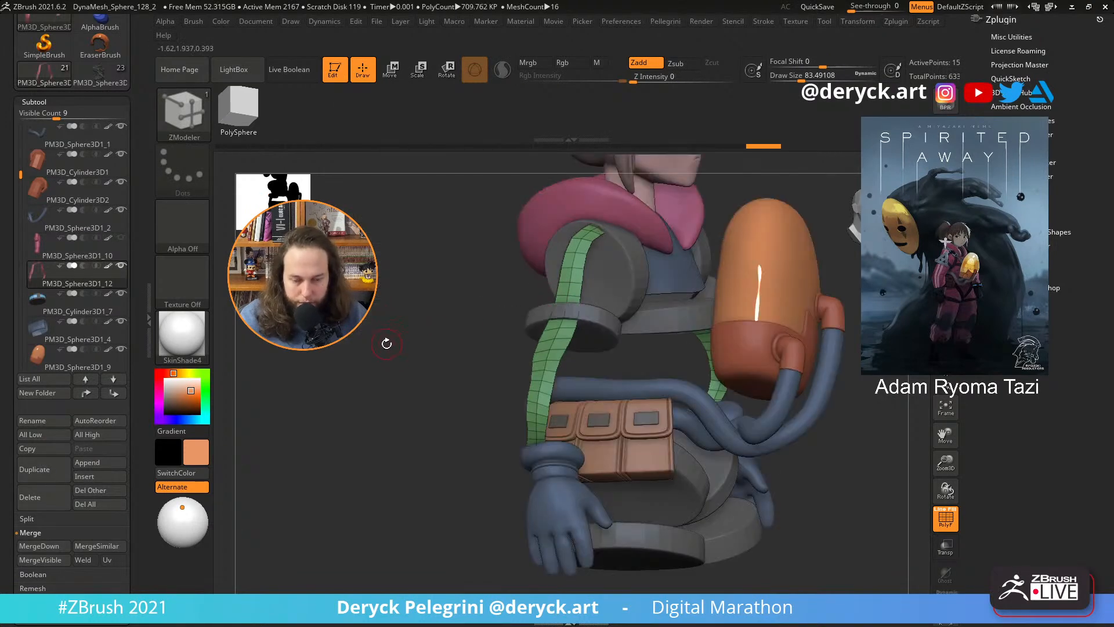
- Make the original pink suit body visible underneath the sleeve strip
left_click_drag(385, 343, 376, 353)
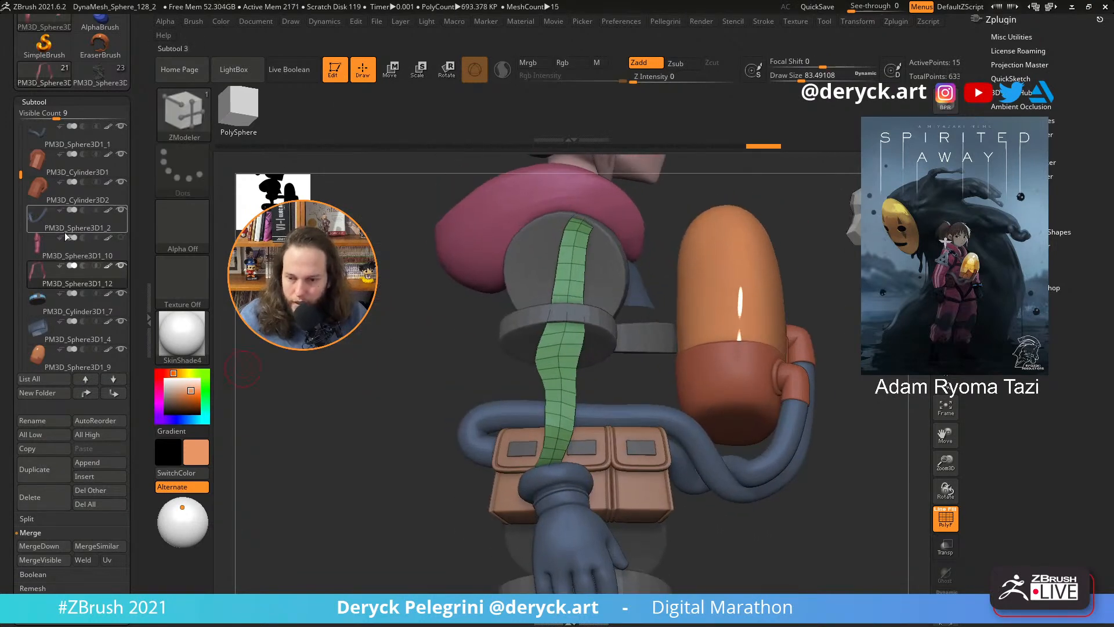
left_click(118, 239)
mouse_move(368, 326)
left_mouse_down()
mouse_move(350, 336)
mouse_move(360, 351)
left_mouse_up()
- Pull the forearm part of the sleeve strip outward with the Move brush at a draw size of about 108
key("b")
key("m")
key("v")
key("s")
left_click_drag(515, 425, 525, 425)
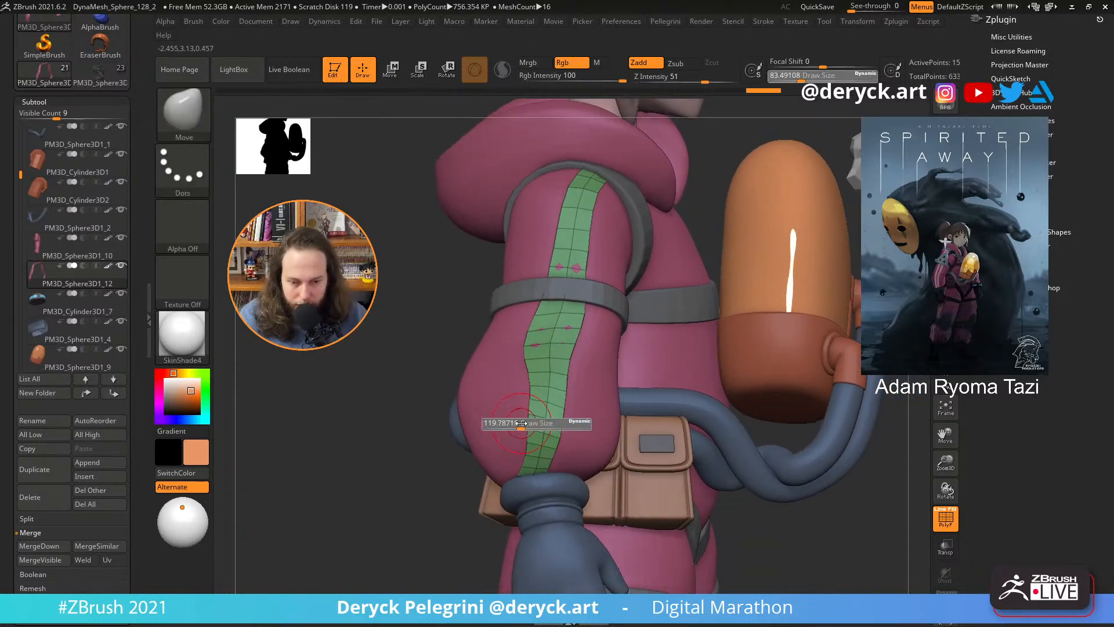
mouse_move(528, 387)
left_mouse_down()
mouse_move(509, 385)
mouse_move(521, 418)
mouse_move(521, 386)
left_mouse_up()
left_click_drag(531, 341, 518, 361)
- Enlarge the Move brush to about 187 and reshape the strip along the cuff, forearm and upper arm
key("s")
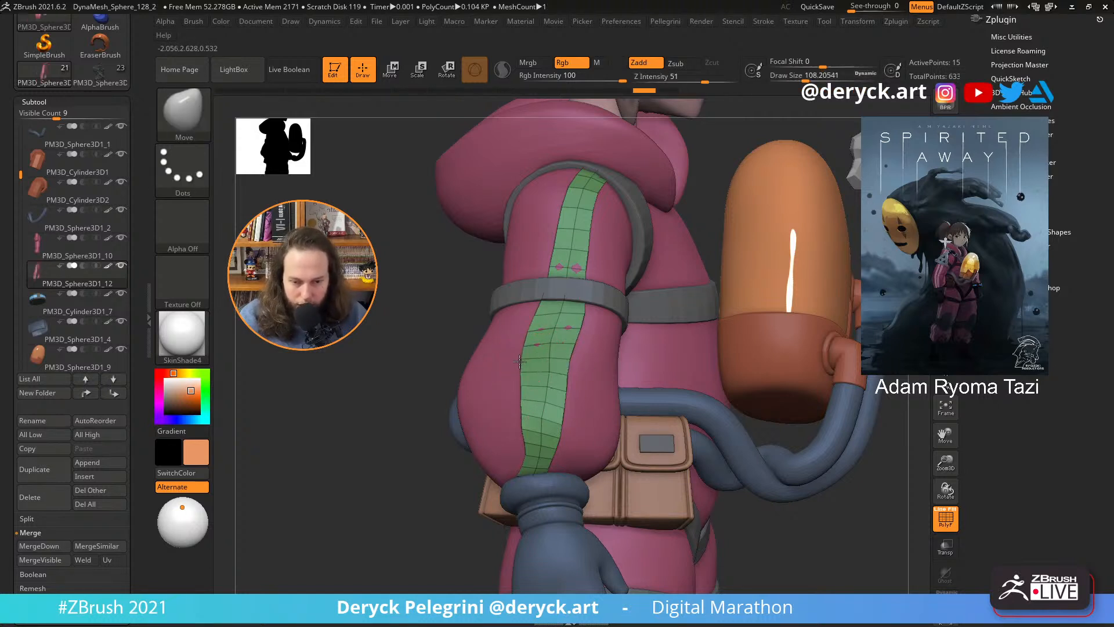
mouse_move(538, 316)
left_mouse_down()
mouse_move(551, 279)
mouse_move(536, 268)
left_mouse_up()
key("ctrl+z")
key("s")
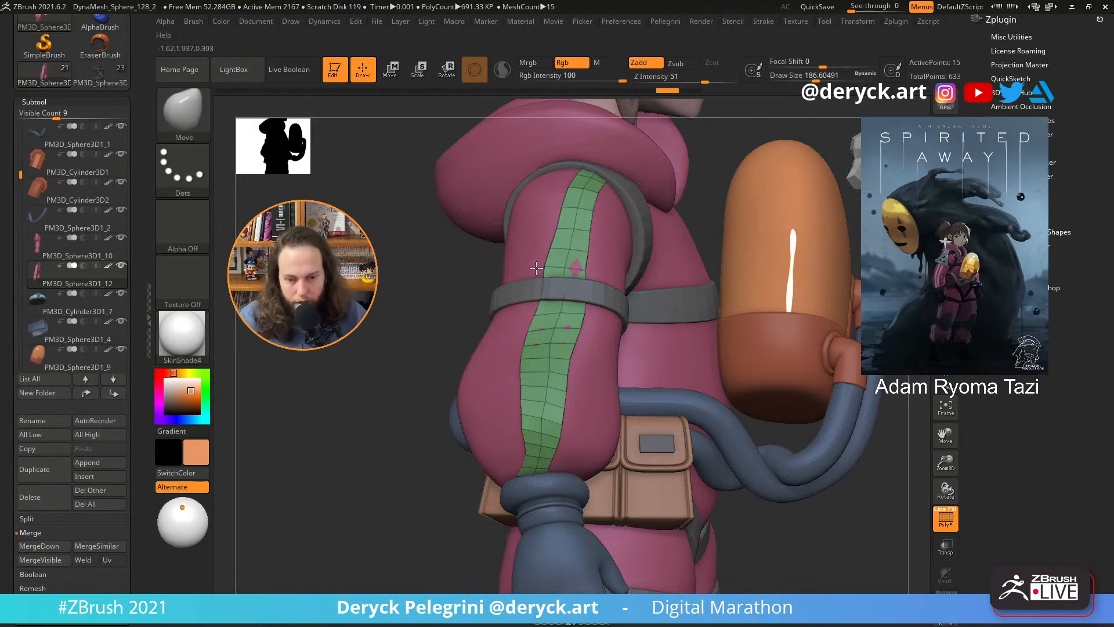
left_click_drag(521, 443, 500, 445)
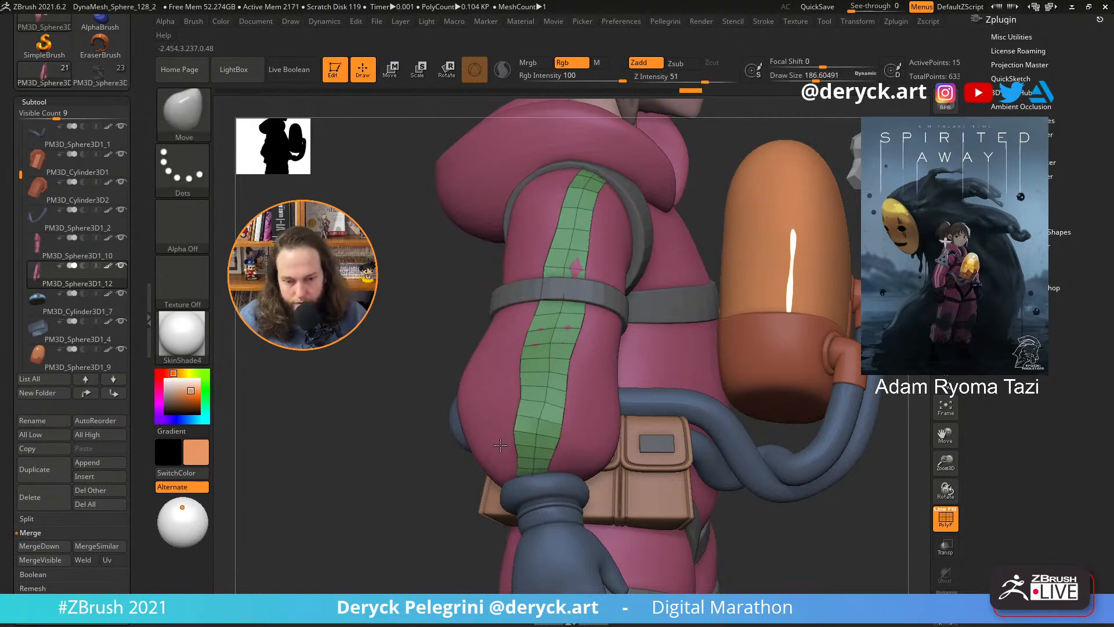
left_click_drag(522, 404, 508, 403)
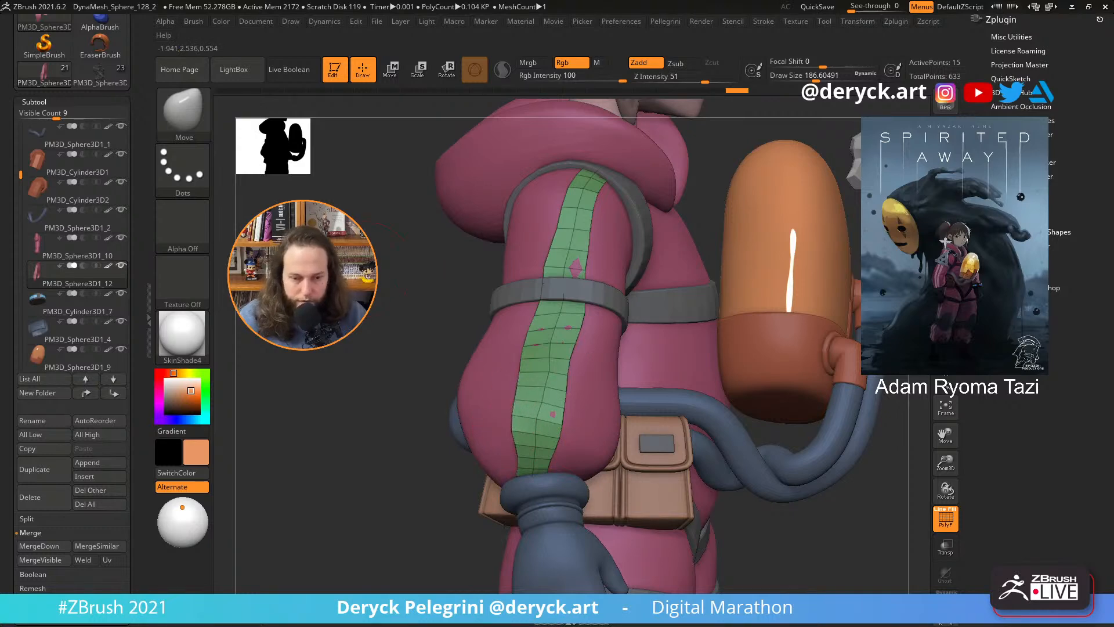
mouse_move(482, 362)
left_mouse_down()
mouse_move(389, 361)
mouse_move(485, 380)
left_mouse_up()
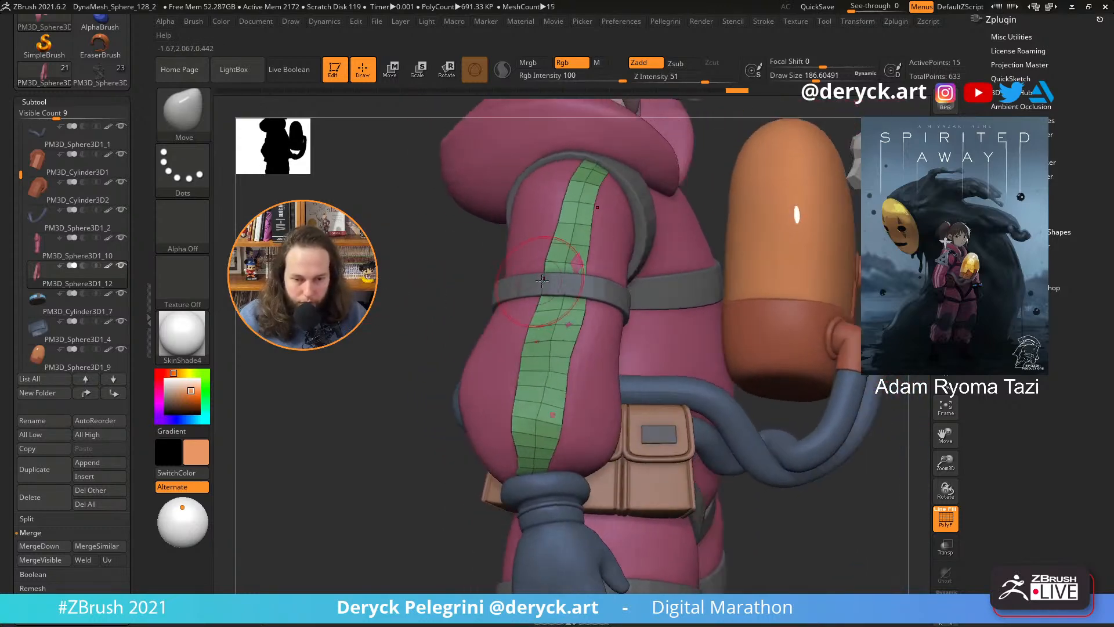
left_click_drag(544, 282, 539, 282)
mouse_move(560, 225)
left_mouse_down()
mouse_move(547, 204)
mouse_move(564, 183)
left_mouse_up()
- Set the draw size to about 124 and undo the strip edits back to the complete duplicated suit body
key("s")
mouse_move(375, 260)
right_mouse_down("ctrl")
mouse_move(371, 250)
mouse_move(368, 260)
right_mouse_up("ctrl")
key("ctrl+z")
key("ctrl+z")
key("ctrl+z")
key("ctrl+z")
key("ctrl+z")
key("ctrl+z")
key("ctrl+z")
key("ctrl+z")
key("ctrl+z")
key("ctrl+z")
key("ctrl+z")
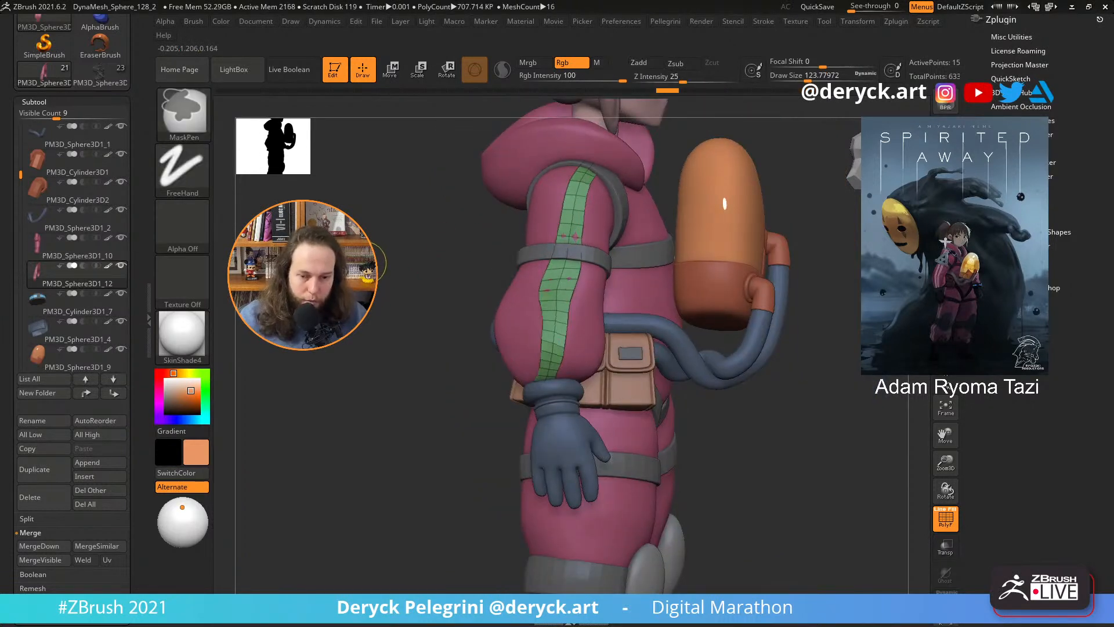
key("ctrl+z")
key("ctrl+z")
key("ctrl+z")
key("ctrl+z")
key("ctrl+z")
key("ctrl+z")
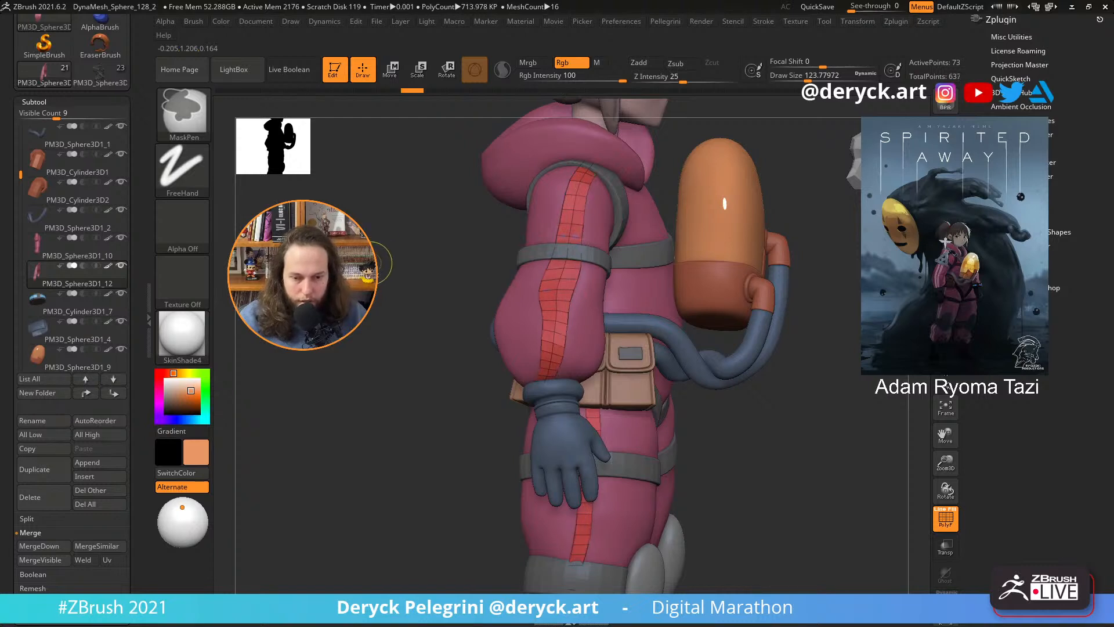
right_click_drag(377, 288, 379, 332, "ctrl")
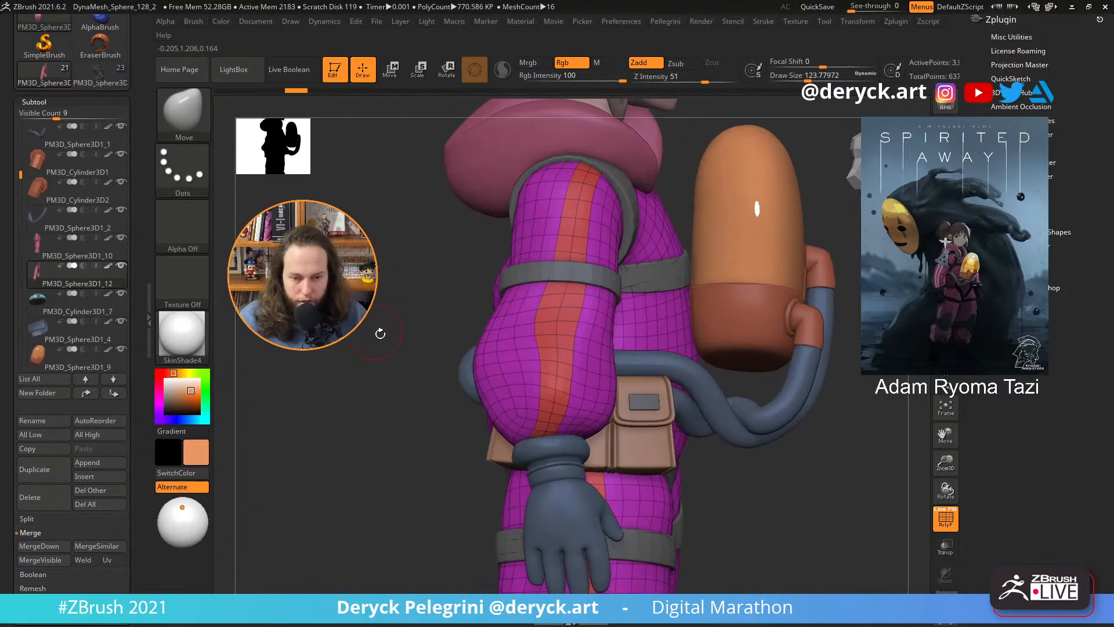
key("b")
key("i")
key("n")
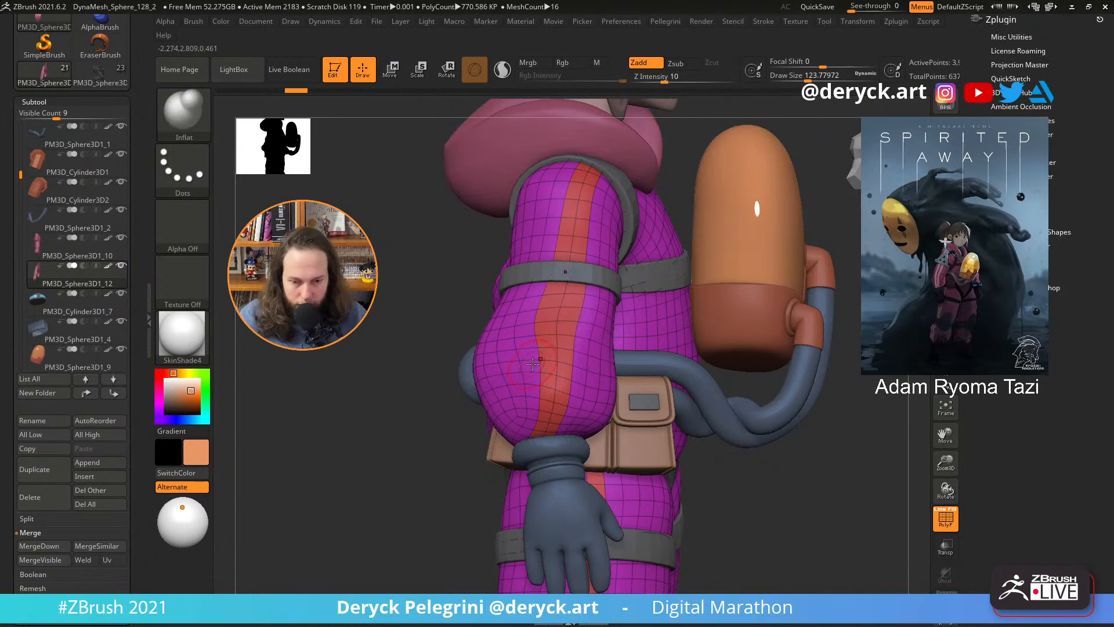
- Widen the lengthwise strip polygroup with a neighbouring polyloop using ZModeler's PolyGroup action, and isolate the resulting strips
key("b")
key("z")
key("m")
key("alt+s")
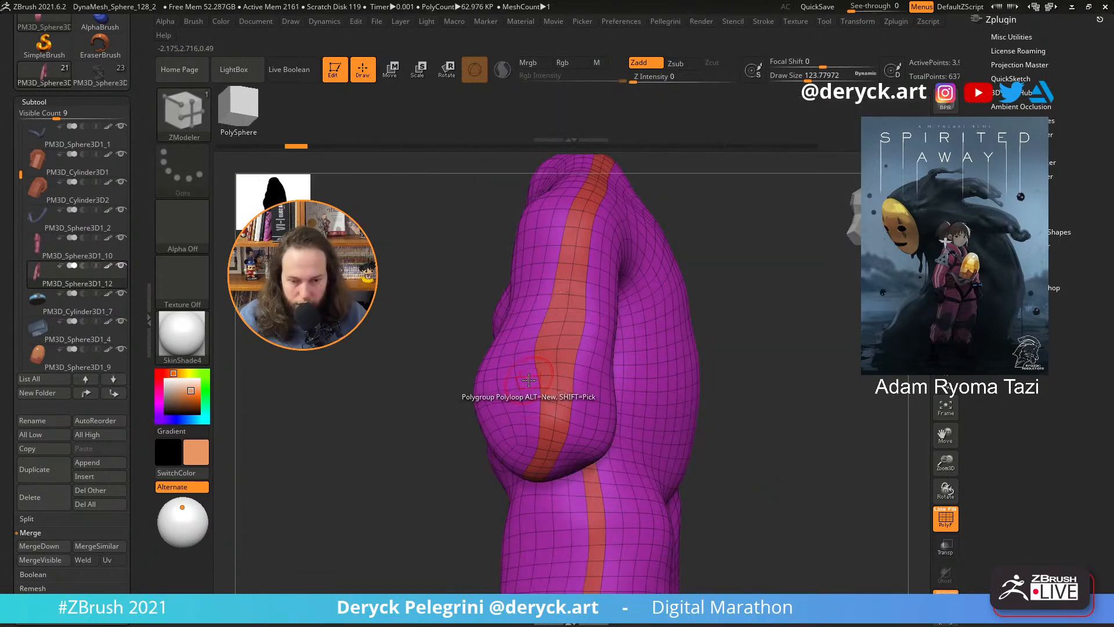
right_click_drag(525, 380, 473, 377, "ctrl")
right_click_drag(502, 418, 461, 286)
key("alt+s")
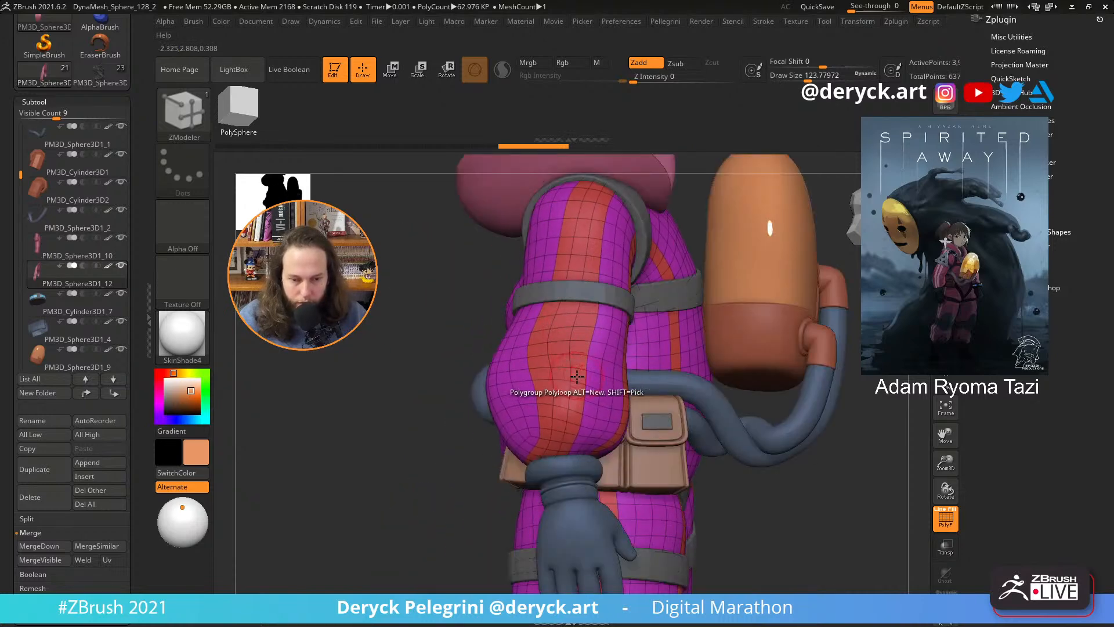
key("alt+s")
left_click(568, 352, "ctrl+shift")
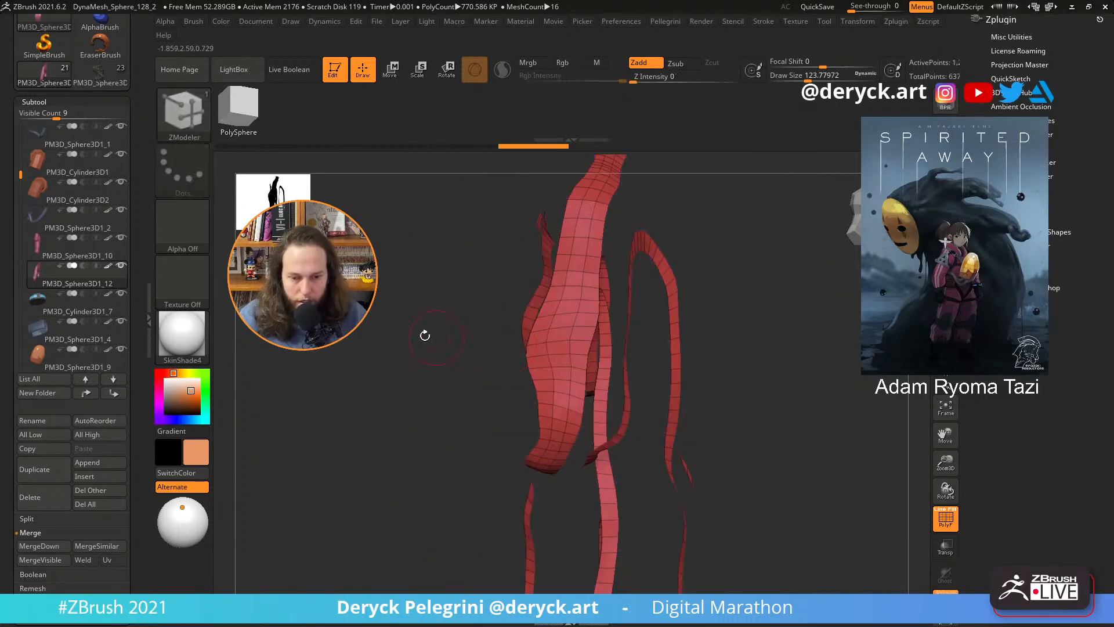
- Assign a new polygroup to the polyloop crossing the outer sleeve strip at the cuff and hide that loop
mouse_move(423, 333)
left_mouse_down()
mouse_move(403, 340)
mouse_move(458, 313)
mouse_move(407, 296)
mouse_move(435, 249)
mouse_move(406, 311)
mouse_move(413, 318)
left_mouse_up()
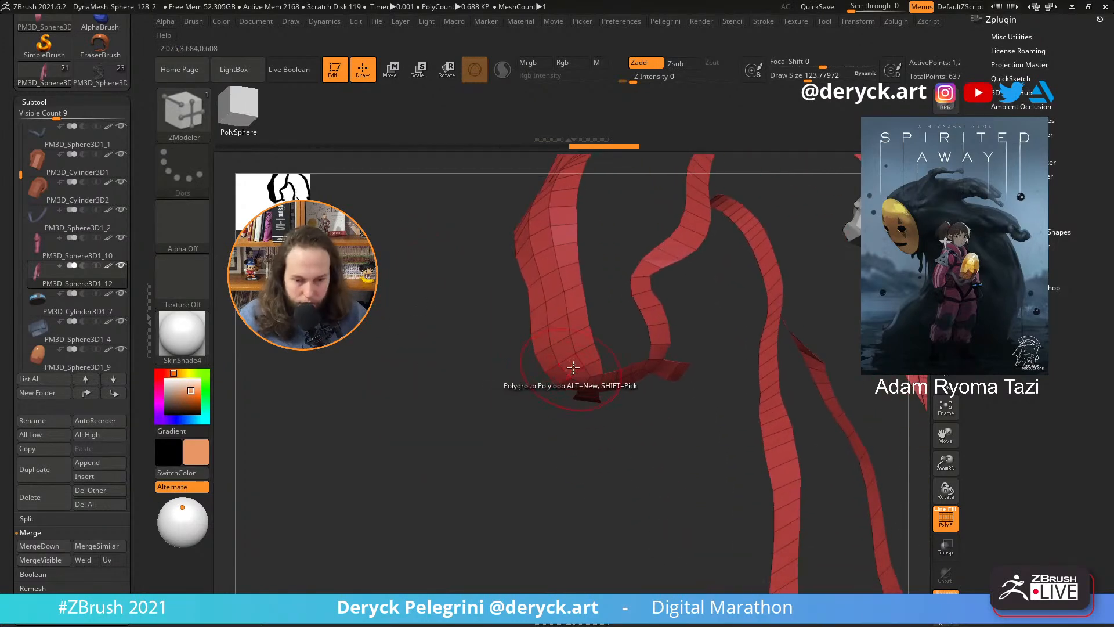
left_click_drag(589, 354, 558, 372, "alt")
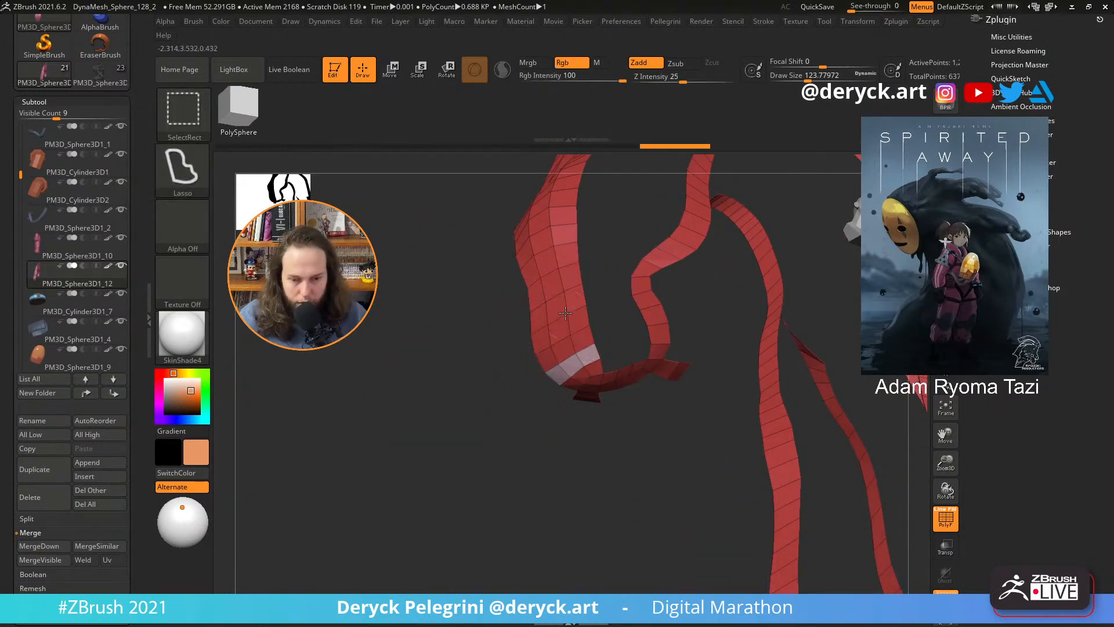
left_click(574, 365, "ctrl+shift")
left_click(424, 318, "ctrl+shift")
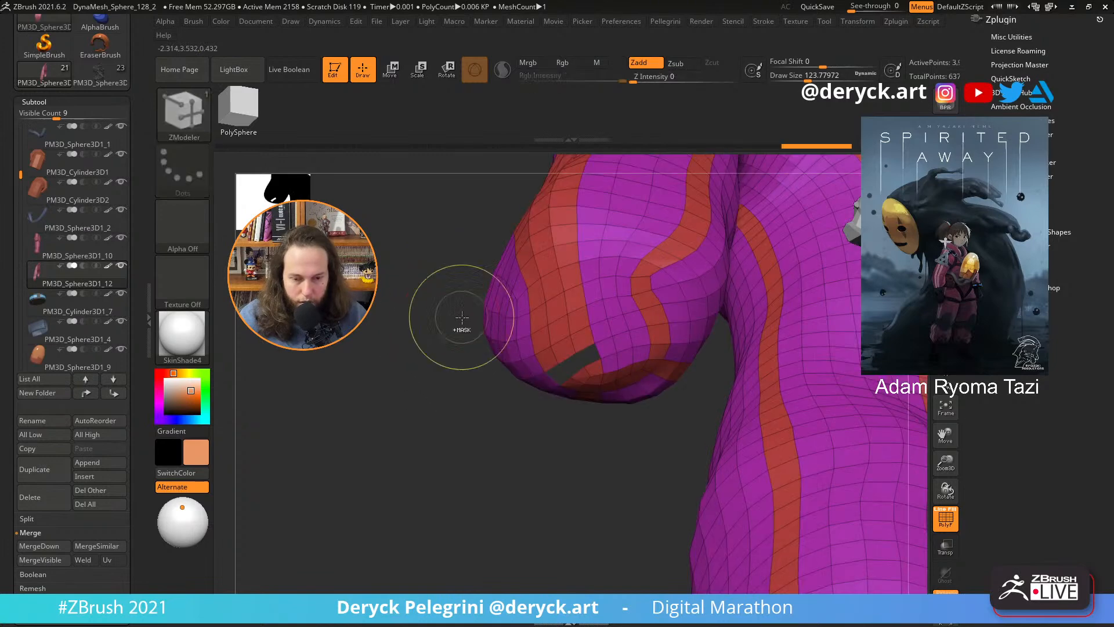
- Isolate the lengthwise strips without the cuff loop and delete the hidden geometry
left_click(545, 301, "ctrl+shift")
key("ctrl+z")
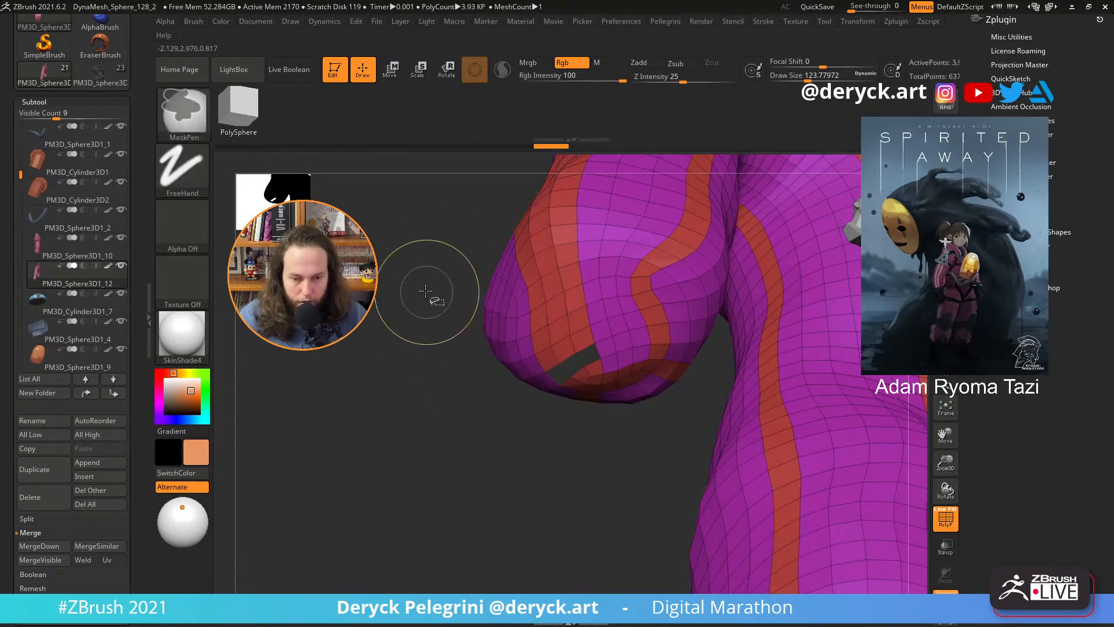
left_click(530, 308, "ctrl+shift")
key("ctrl+z")
left_click(517, 354, "ctrl+shift")
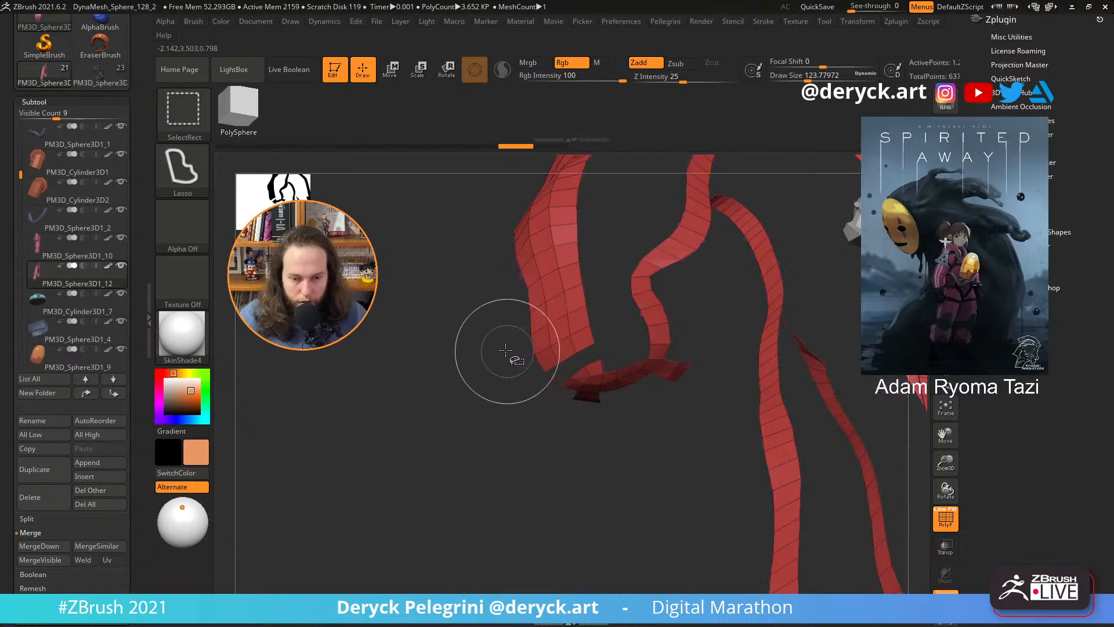
key("space")
left_click(423, 187)
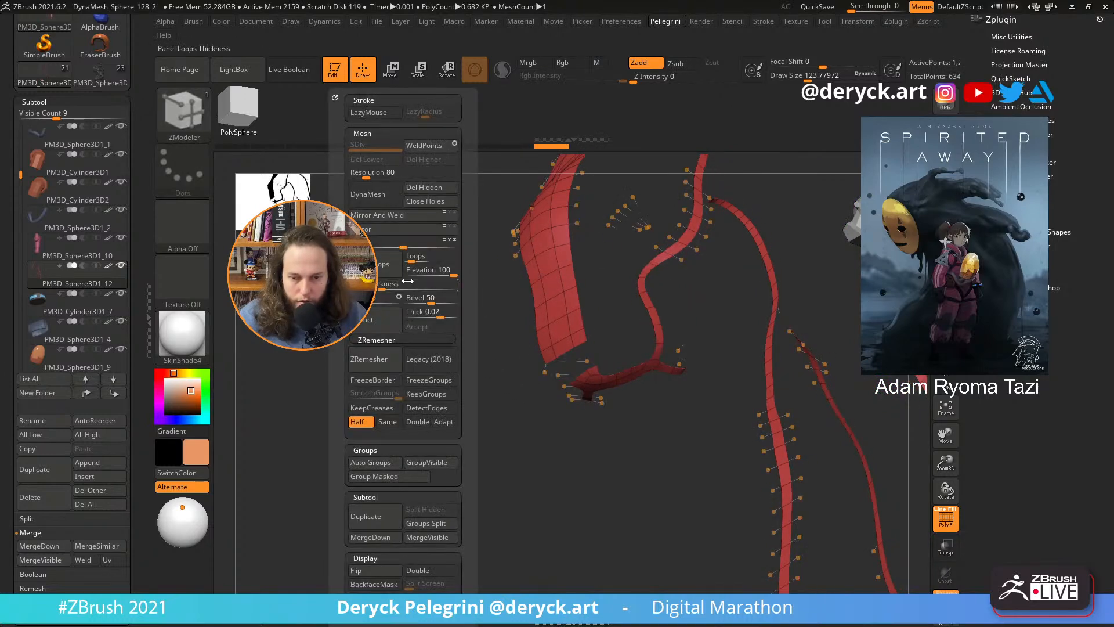
- Auto-group the separated strips, isolate the outer sleeve strip and delete the other hidden strips
key("space")
left_click(389, 462)
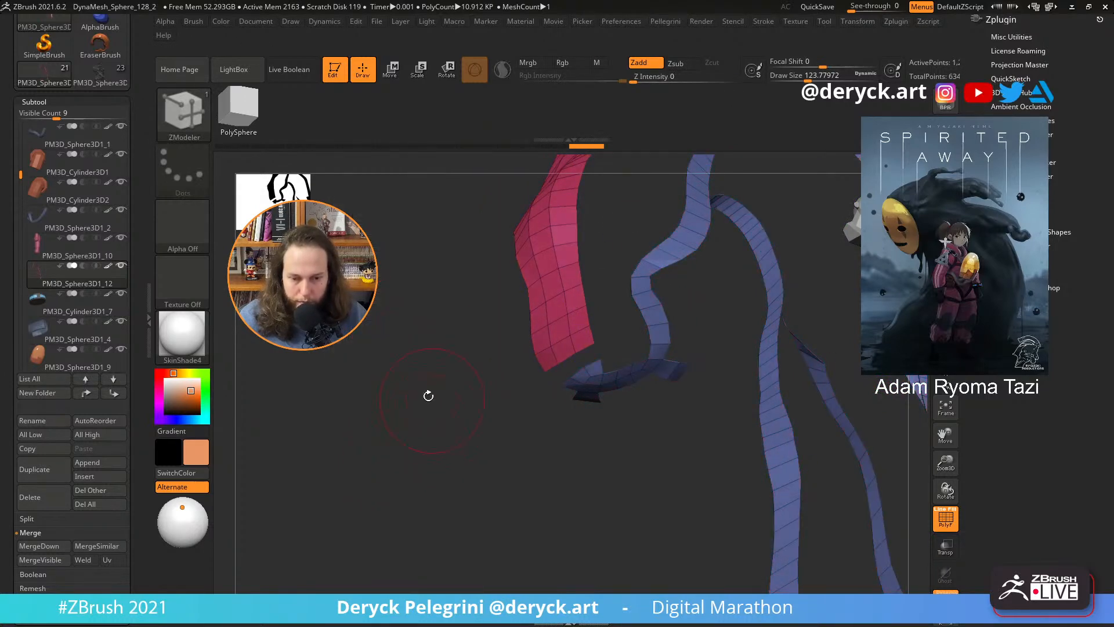
left_click_drag(427, 394, 507, 354)
left_click(521, 355, "ctrl+shift")
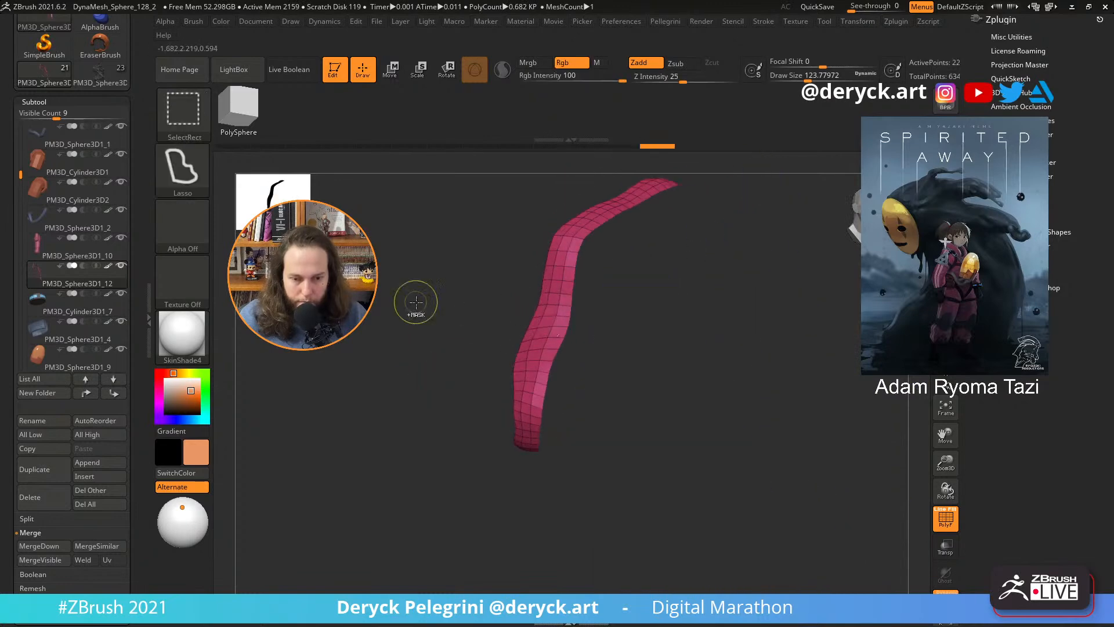
key("space")
left_click(443, 189)
- Show the whole character and shape the forearm part of the sleeve strip using the Move brush at a draw size of about 145
key("alt+s")
mouse_move(389, 301)
left_mouse_down()
mouse_move(372, 333)
mouse_move(418, 354)
left_mouse_up()
key("b")
key("m")
key("v")
key("s")
mouse_move(557, 401)
left_mouse_down()
mouse_move(591, 386)
mouse_move(567, 367)
left_mouse_up()
key("s")
key("s")
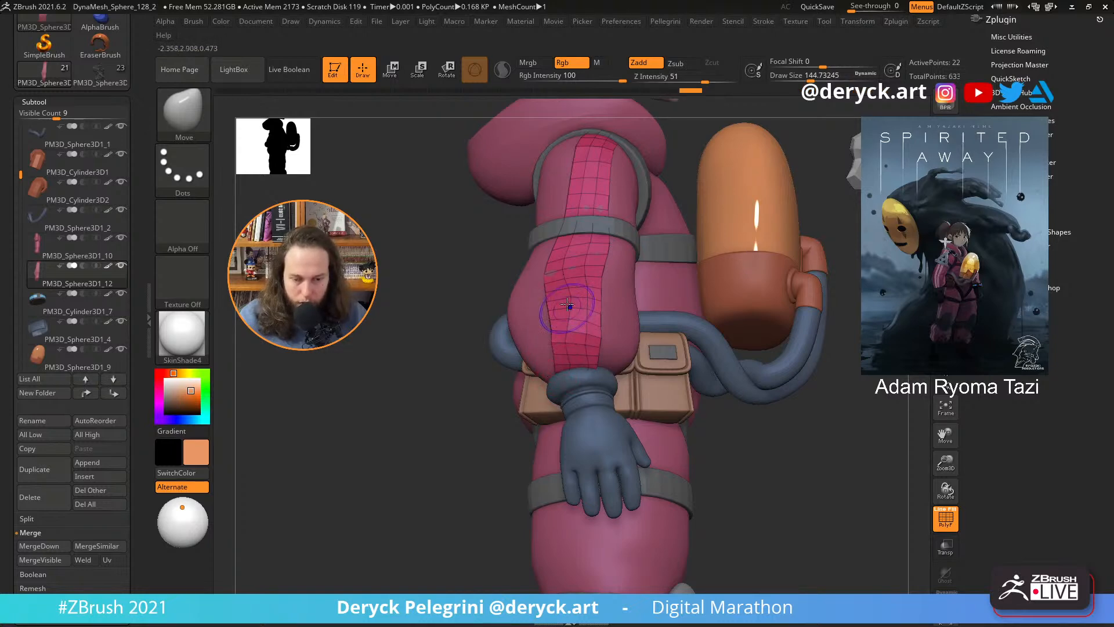
left_click_drag(568, 305, 585, 298, "shift")
- Fit the strip along the outside of the sleeve using Move brush draw sizes of about 228 and 163
left_click_drag(458, 261, 307, 253)
key("]")
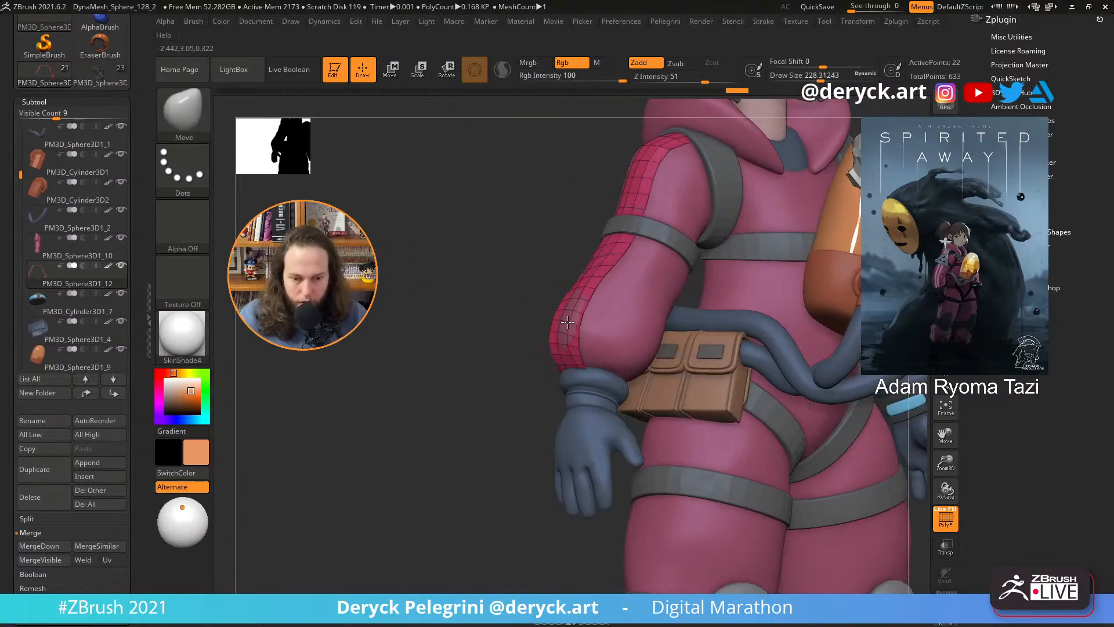
mouse_move(472, 294)
left_mouse_down()
mouse_move(534, 373)
mouse_move(496, 318)
mouse_move(388, 248)
mouse_move(425, 241)
mouse_move(406, 323)
mouse_move(432, 331)
mouse_move(441, 359)
mouse_move(395, 301)
left_mouse_up()
key("[")
key("[")
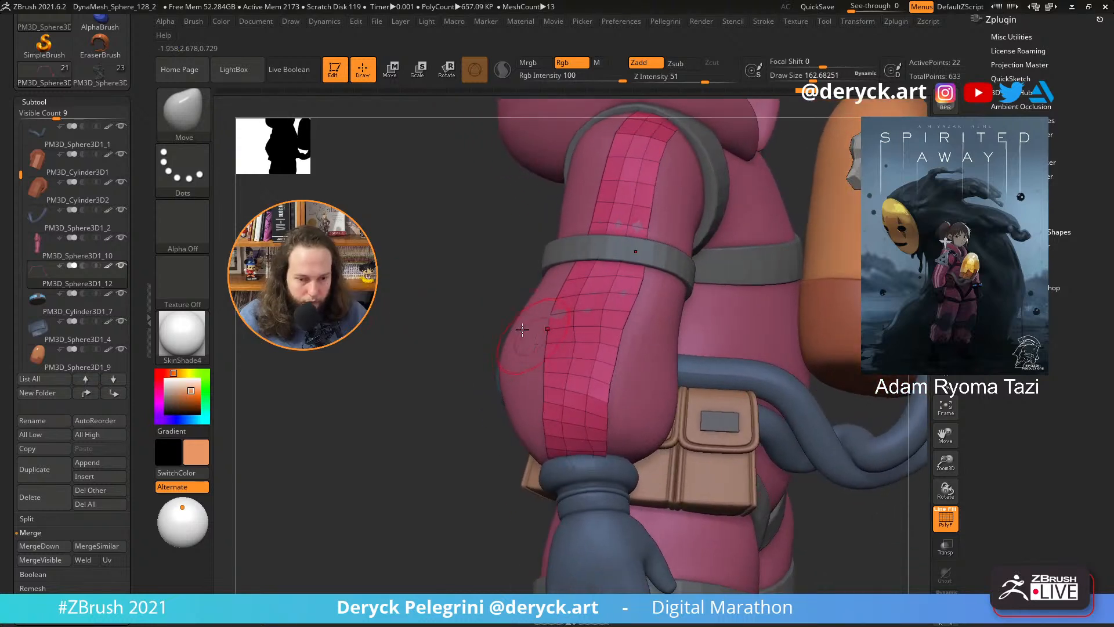
- Insert a single lengthwise edge loop into the sleeve strip with ZModeler
key("b")
key("z")
key("m")
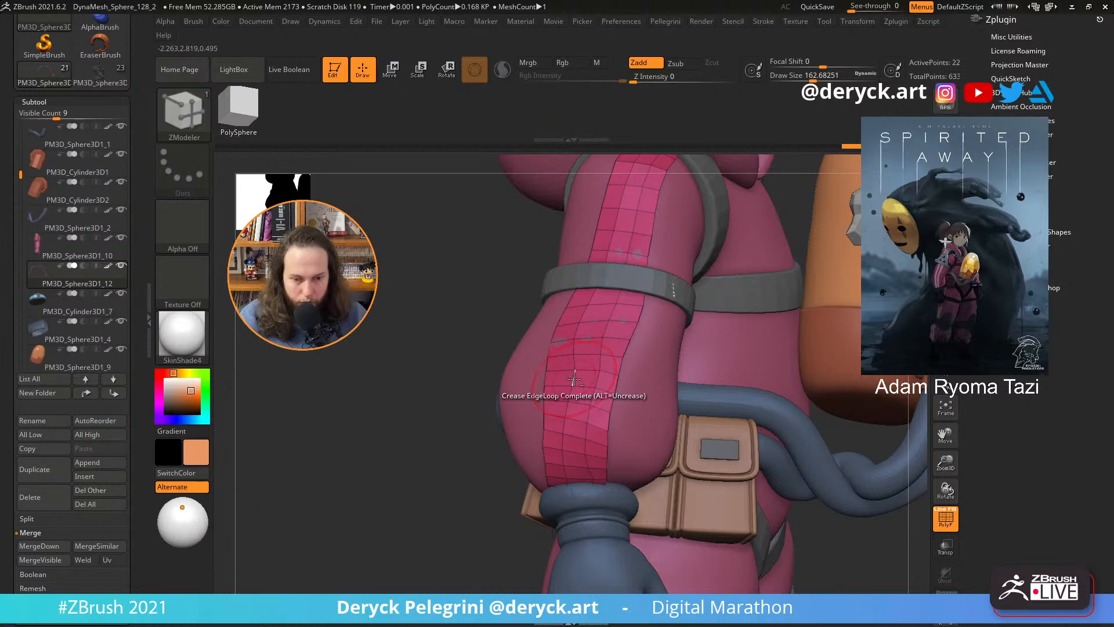
left_click(586, 369)
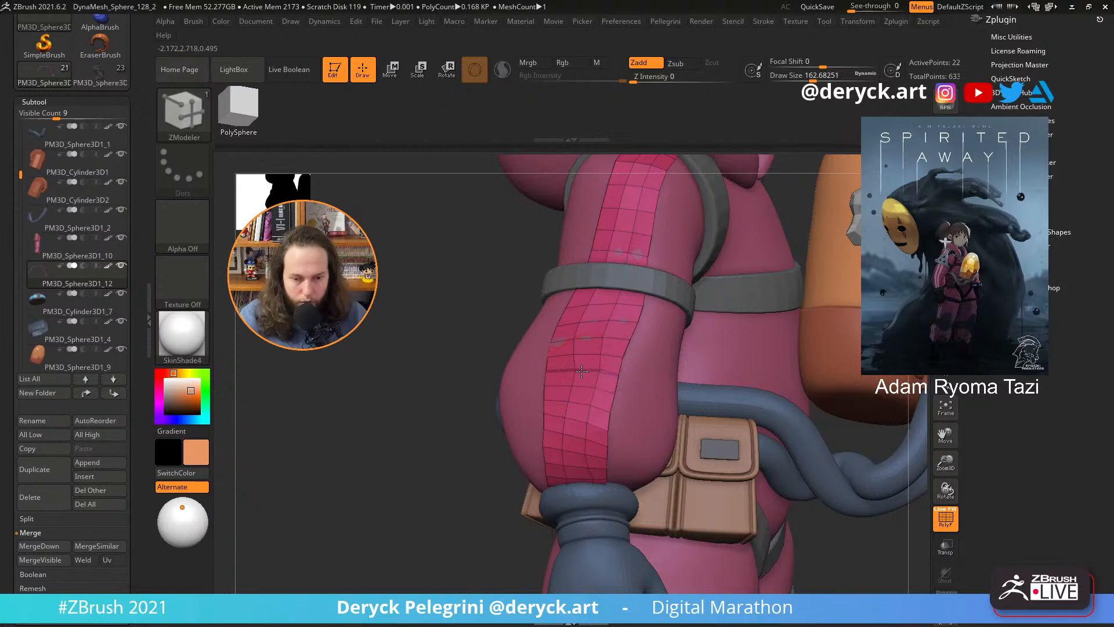
key("space")
left_click(548, 262)
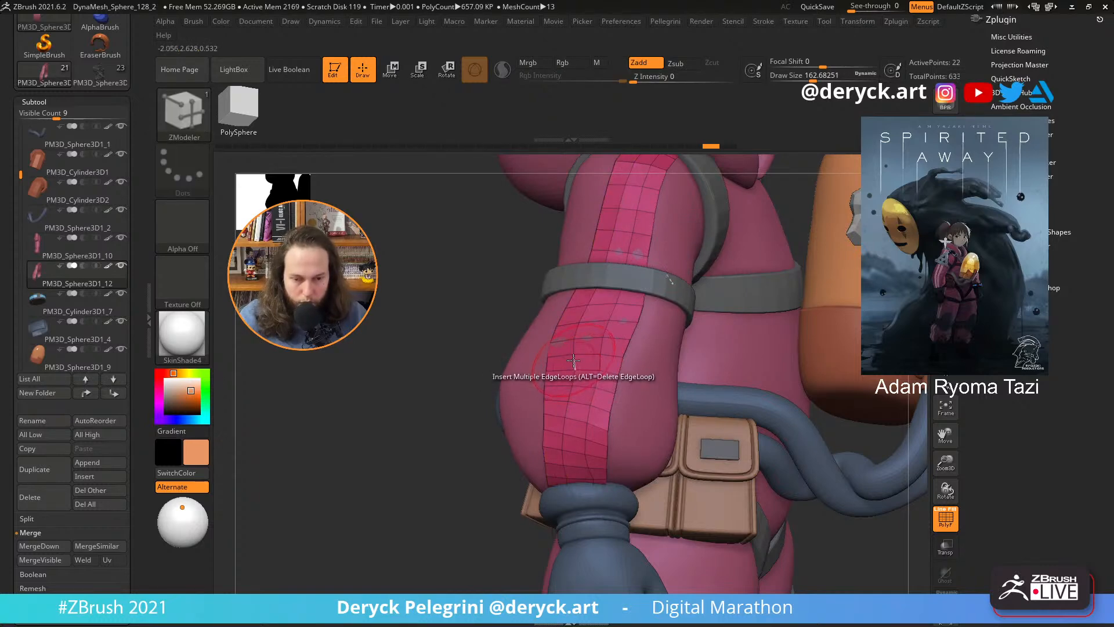
key("space")
left_click(556, 387)
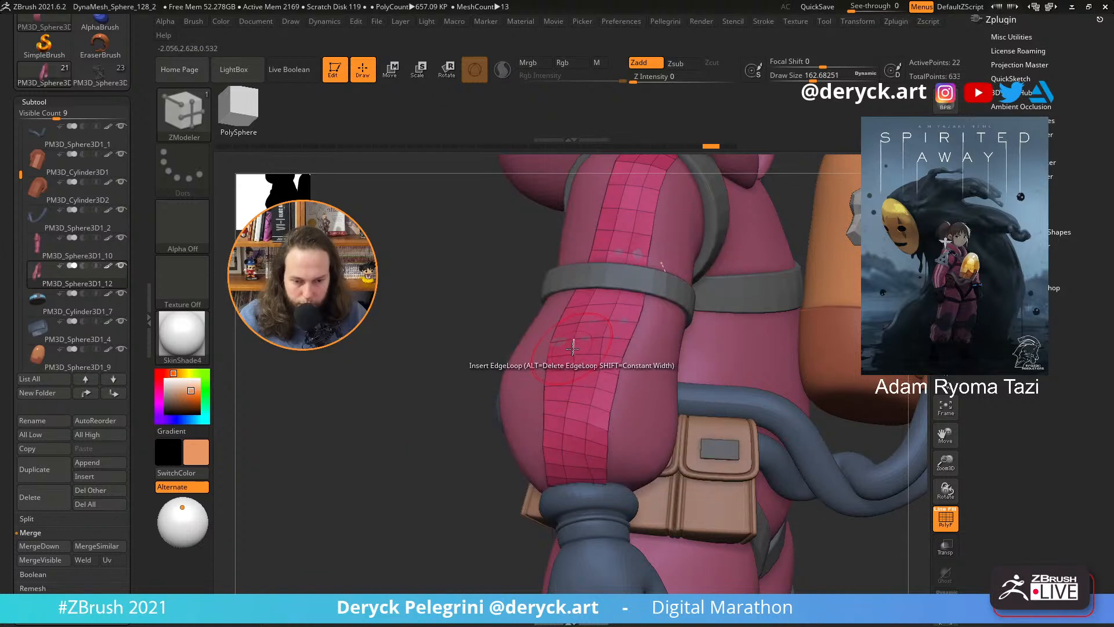
left_click(577, 365)
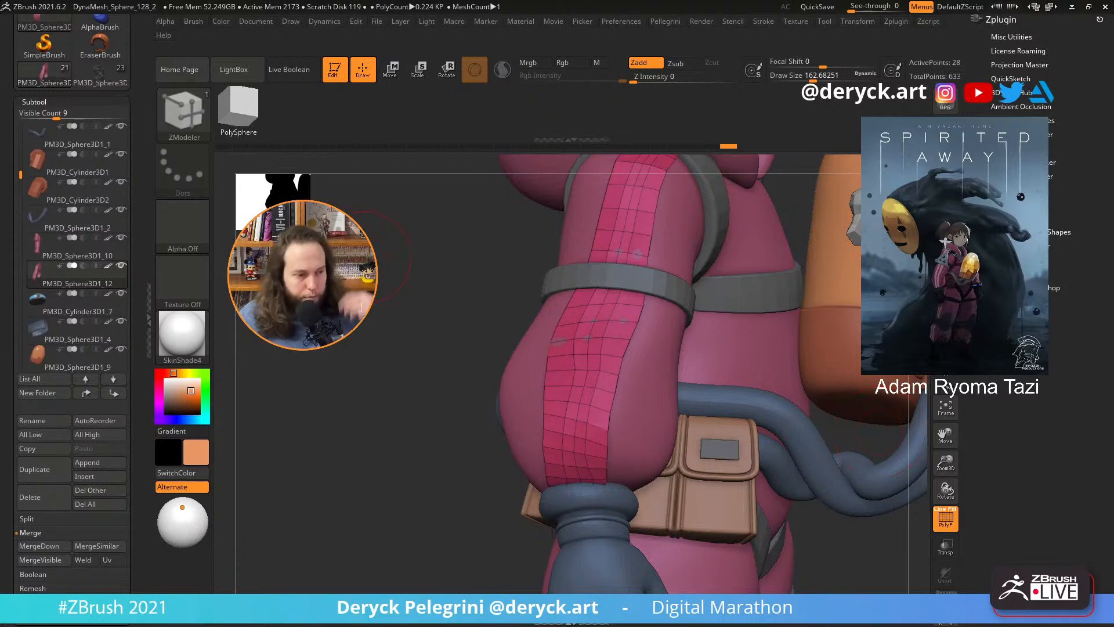
- Adjust the subdivided sleeve strip over the forearm using Move brush draw sizes of about 136 and 104
left_click_drag(400, 340, 405, 351)
key("b")
key("m")
key("v")
key("s")
left_click_drag(551, 367, 538, 366)
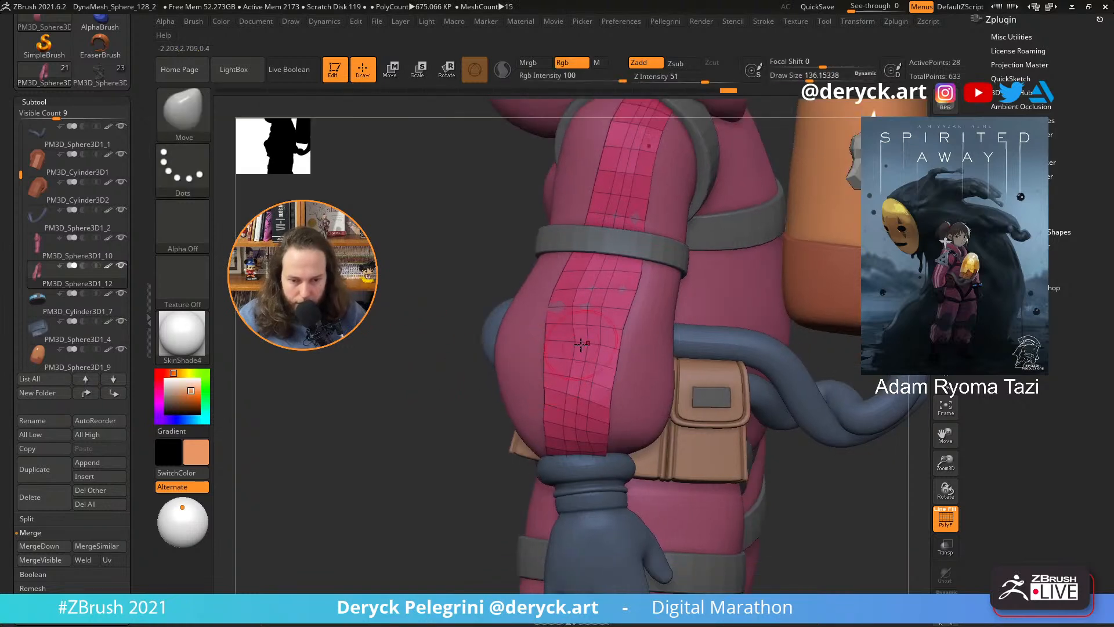
key("bracketright")
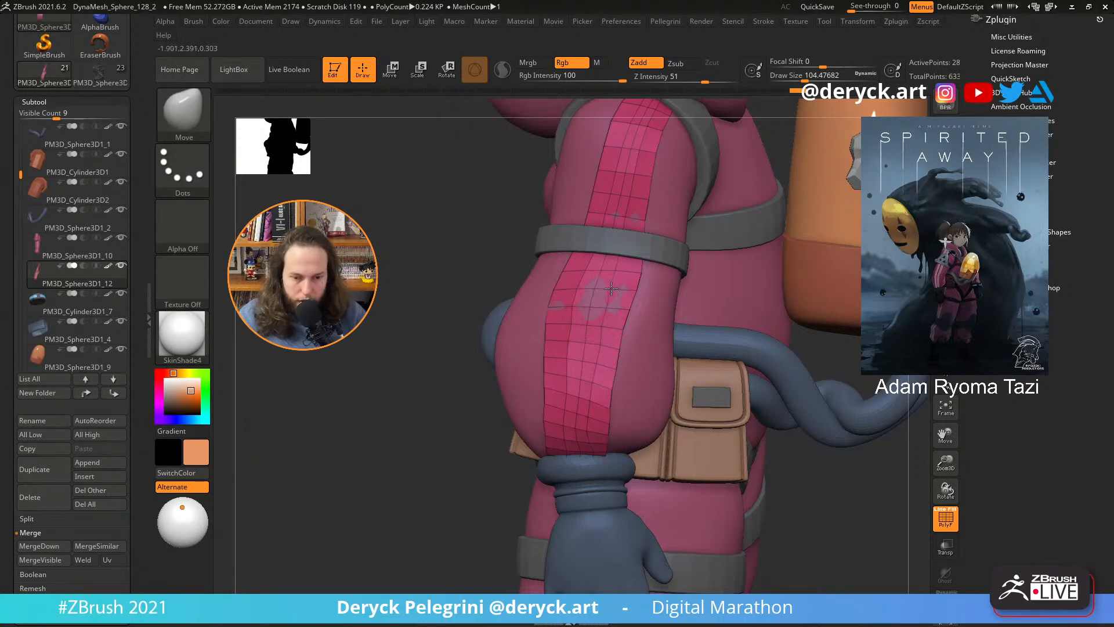
left_click_drag(450, 245, 573, 401)
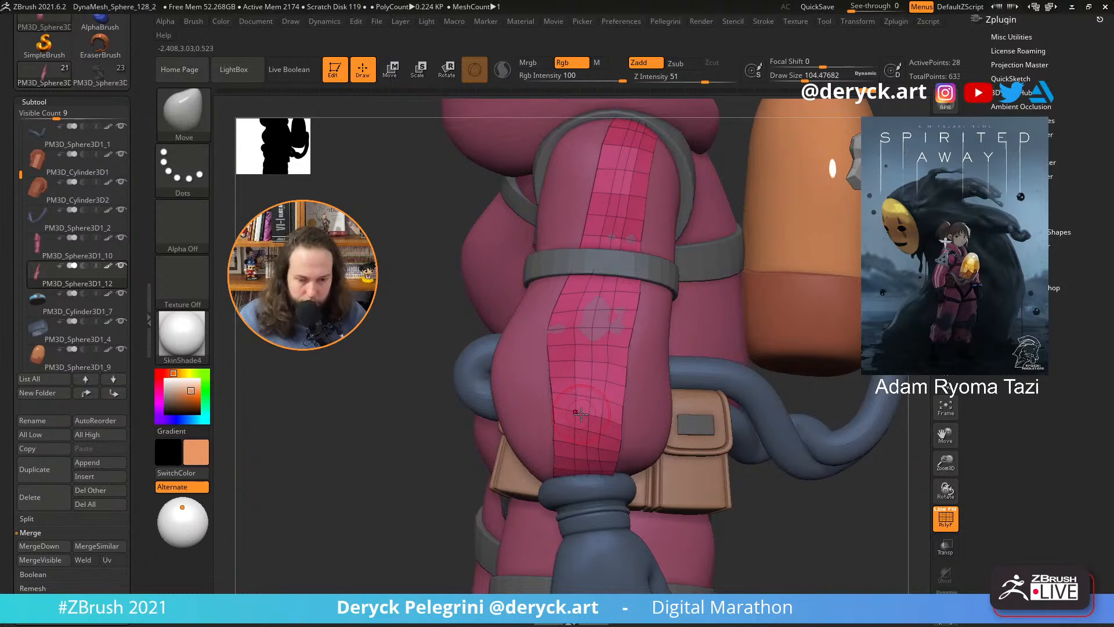
- Give the middle polyloops of the sleeve strip their own polygroup and remove them to leave two parallel strips
key("b")
key("z")
key("m")
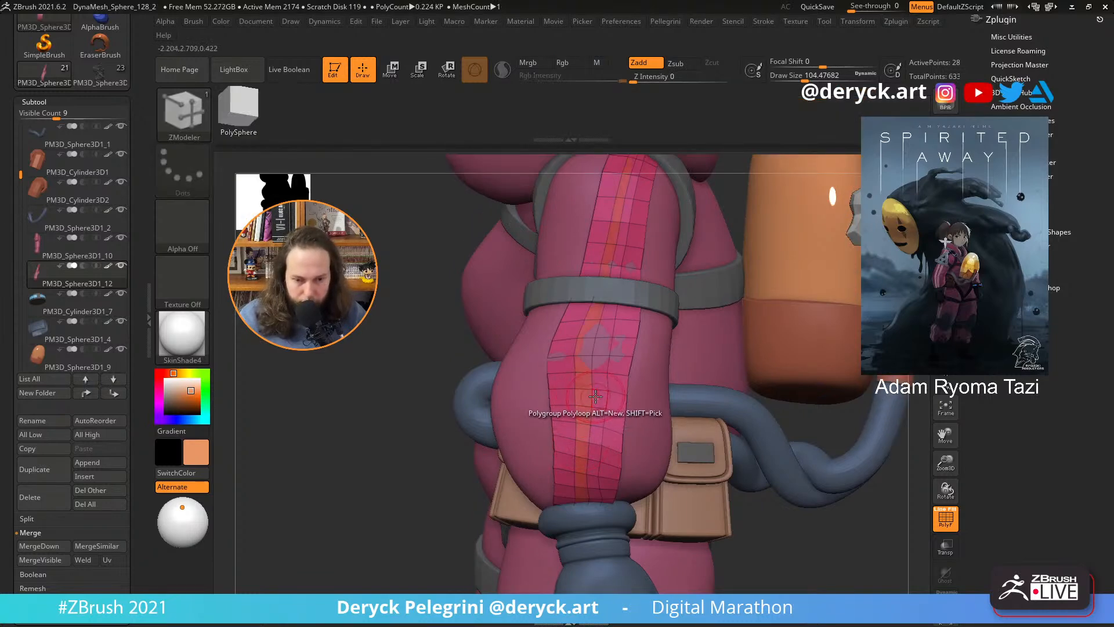
key("ctrl+shift")
left_click(594, 389, "ctrl+shift")
mouse_move(368, 324)
left_mouse_down("ctrl+shift")
mouse_move(383, 348)
mouse_move(366, 302)
mouse_move(400, 290)
mouse_move(373, 356)
mouse_move(410, 306)
mouse_move(416, 367)
mouse_move(362, 318)
left_mouse_up("ctrl+shift")
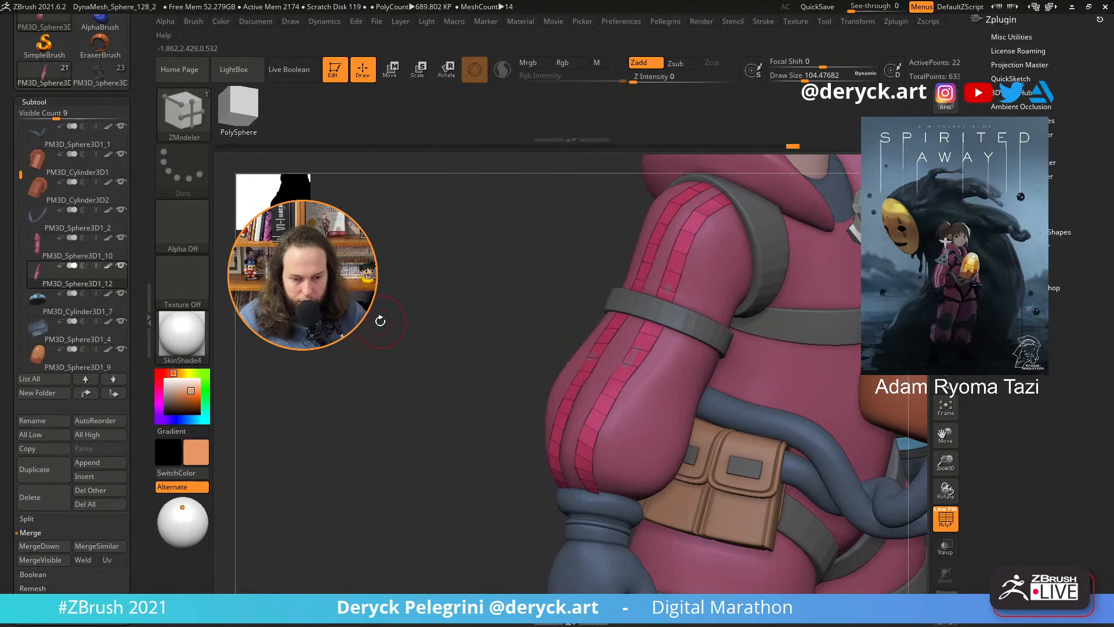
key("space")
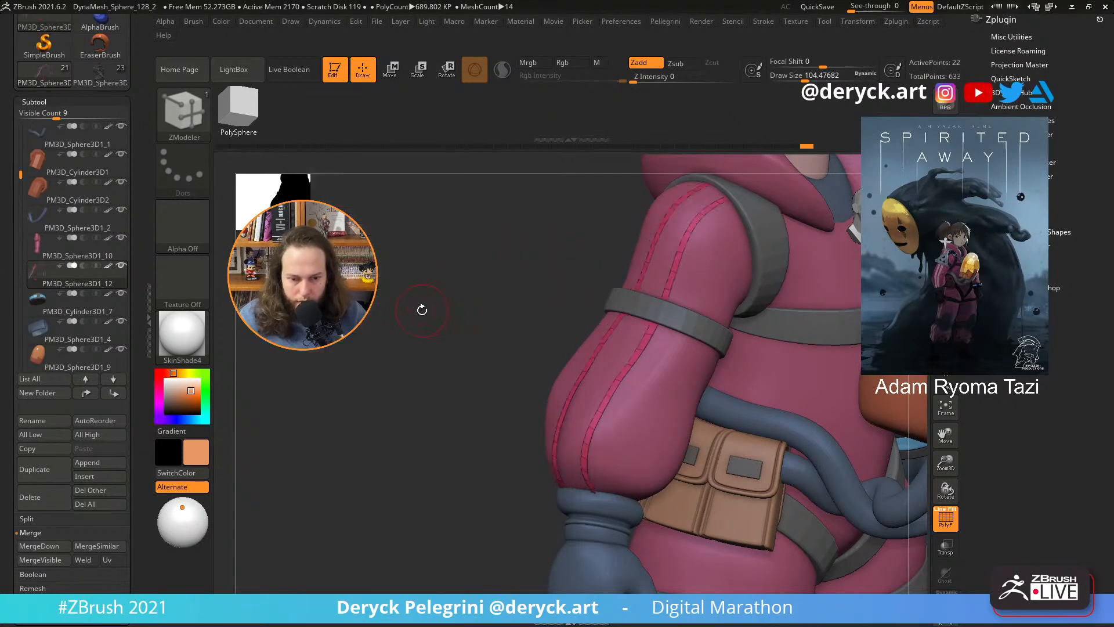
- Turn off the smoothed preview and reshape both strips along the forearm using the Move brush at a draw size of about 128
mouse_move(423, 311)
left_mouse_down()
mouse_move(433, 306)
mouse_move(452, 365)
left_mouse_up()
key("shift+d")
key("b")
key("m")
key("v")
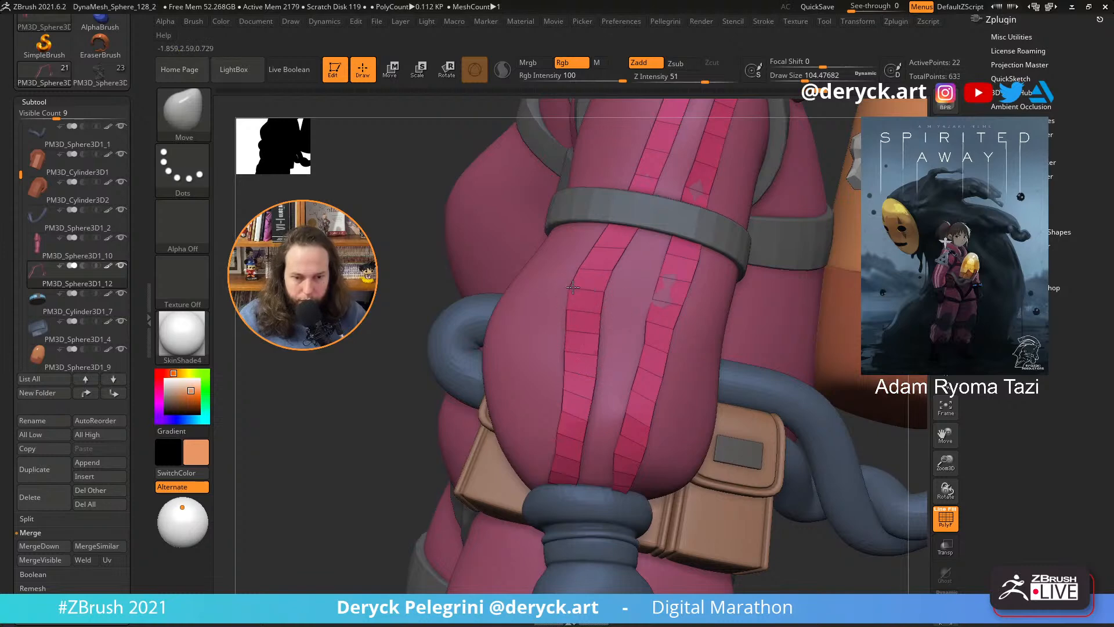
key("s")
left_click_drag(606, 272, 610, 273)
left_click_drag(423, 251, 536, 261)
left_click_drag(728, 300, 566, 314)
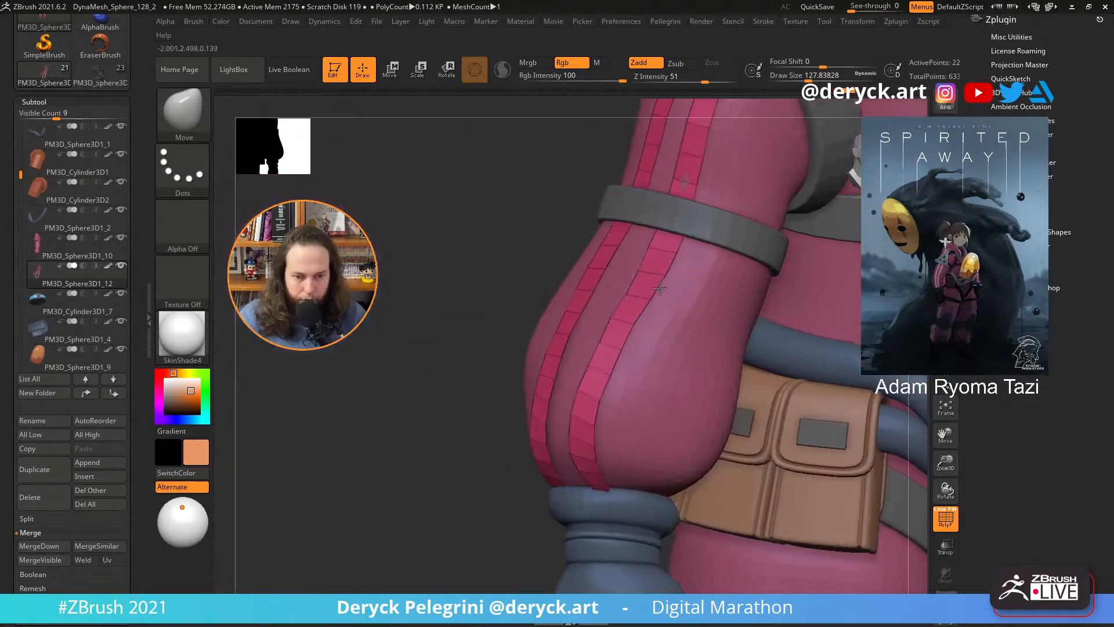
- Adjust the two strips between the forearm and upper arm, enlarging the Move brush to about 331
key("s")
left_click_drag(644, 272, 653, 272)
left_click_drag(429, 237, 398, 301, "alt")
mouse_move(464, 226)
left_mouse_down()
mouse_move(416, 266)
mouse_move(463, 286)
mouse_move(490, 275)
left_mouse_up()
mouse_move(441, 325)
left_mouse_down("alt")
mouse_move(441, 261)
mouse_move(496, 303)
left_mouse_up("alt")
key("s")
left_click_drag(581, 284, 595, 283)
- Reduce the Move brush to about 234 and adjust the upper ends of the strips at the shoulder
key("alt+s")
key("alt+s")
key("alt+s")
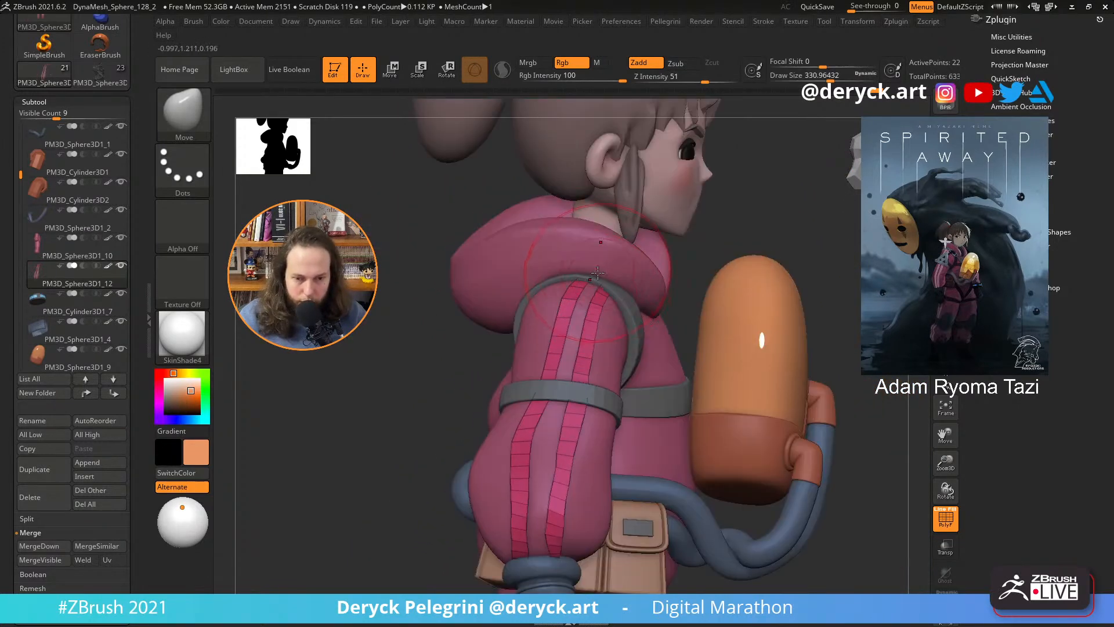
key("alt+s")
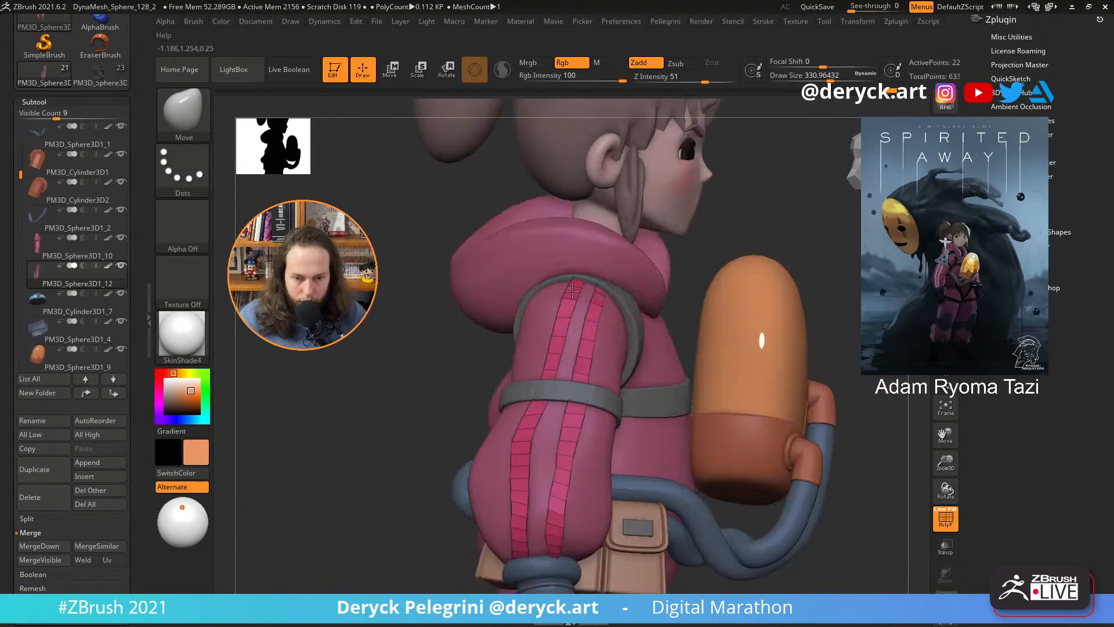
key("s")
left_click_drag(592, 303, 597, 297)
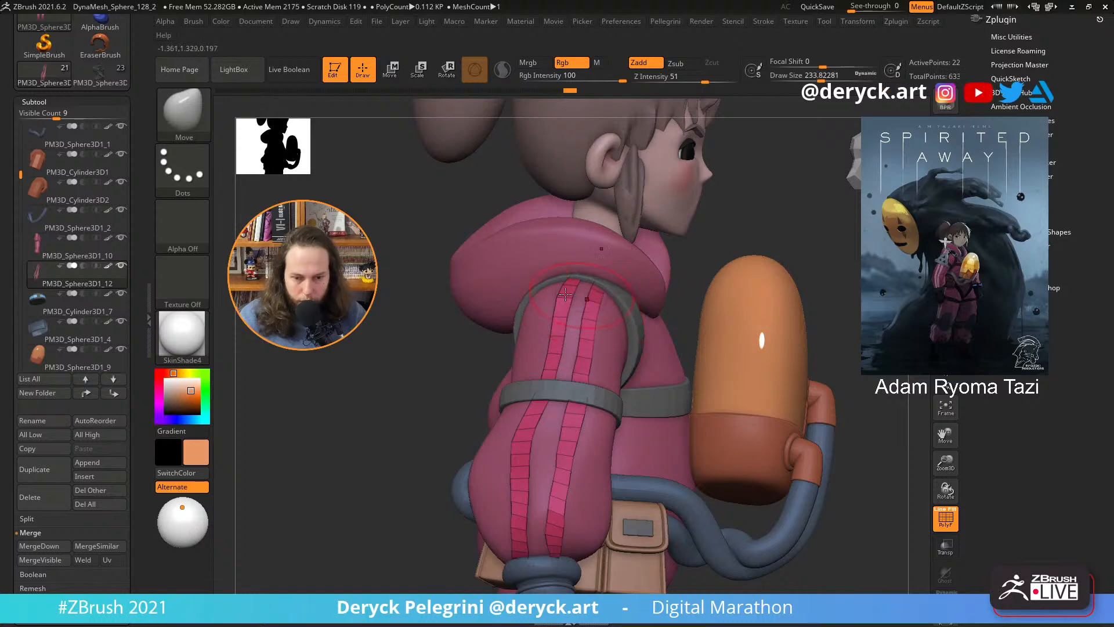
mouse_move(441, 290)
left_mouse_down()
mouse_move(386, 289)
mouse_move(411, 217)
left_mouse_up()
mouse_move(406, 287)
left_mouse_down()
mouse_move(392, 289)
mouse_move(416, 277)
mouse_move(400, 318)
mouse_move(397, 256)
mouse_move(412, 295)
mouse_move(435, 302)
mouse_move(443, 336)
mouse_move(456, 336)
left_mouse_up()
- Try to trim the cuff ends of the two isolated strips by hiding their last polygons with a lasso
key("alt+s")
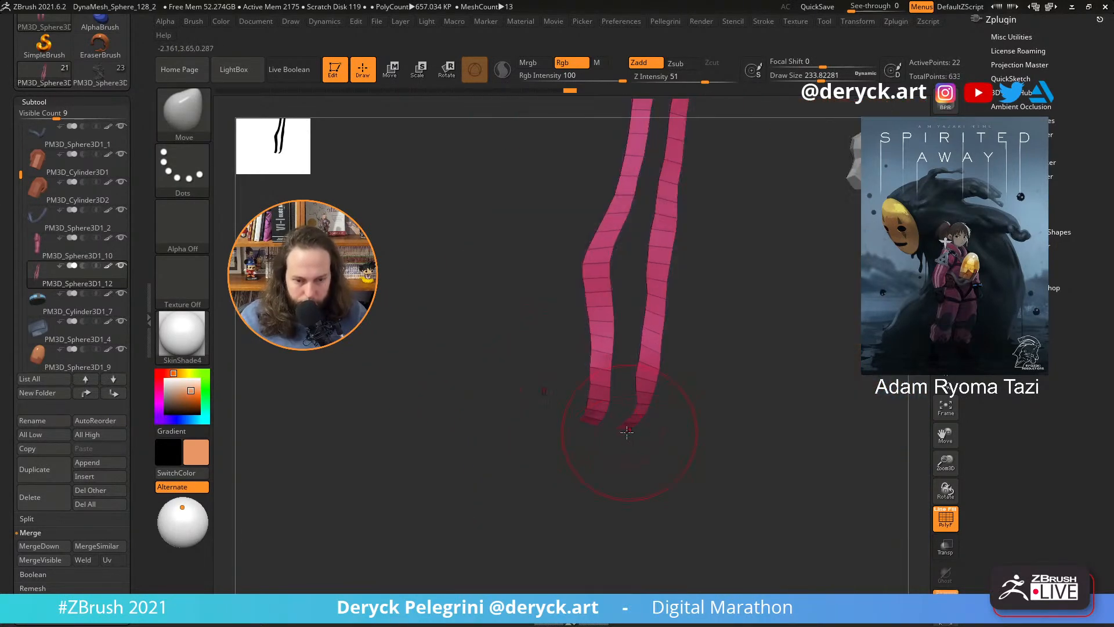
mouse_move(643, 460)
left_mouse_down()
mouse_move(634, 439)
mouse_move(523, 359)
mouse_move(644, 391)
left_mouse_up()
key("ctrl+z")
mouse_move(612, 428)
left_mouse_down("ctrl+alt+shift")
mouse_move(547, 370)
mouse_move(667, 403)
left_mouse_up("ctrl+alt+shift")
key("ctrl+z")
left_click_drag(610, 438, 470, 435)
mouse_move(565, 440)
left_mouse_down("ctrl+alt+shift")
mouse_move(612, 423)
mouse_move(510, 413)
left_mouse_up("ctrl+alt+shift")
left_click_drag(477, 470, 531, 455)
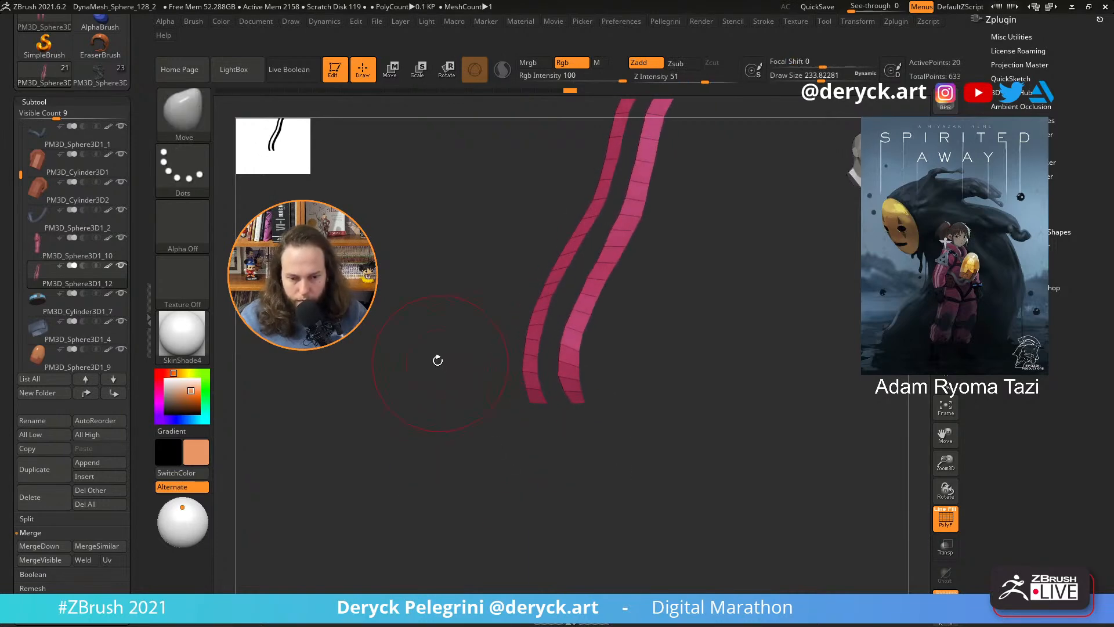
key("alt+s")
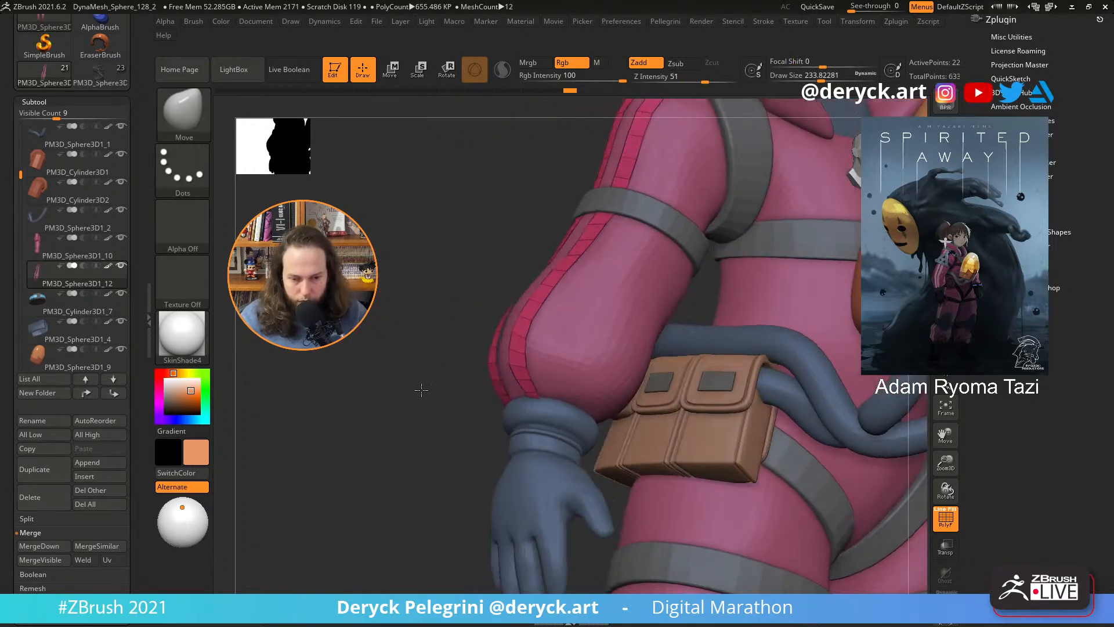
- Isolate the two strips, lasso-hide their outermost polygons at the cuff and delete the hidden polygons
key("alt+s")
mouse_move(539, 461)
left_mouse_down("ctrl+alt+shift")
mouse_move(555, 405)
mouse_move(494, 409)
left_mouse_up("ctrl+alt+shift")
key("alt+s")
key("alt+s")
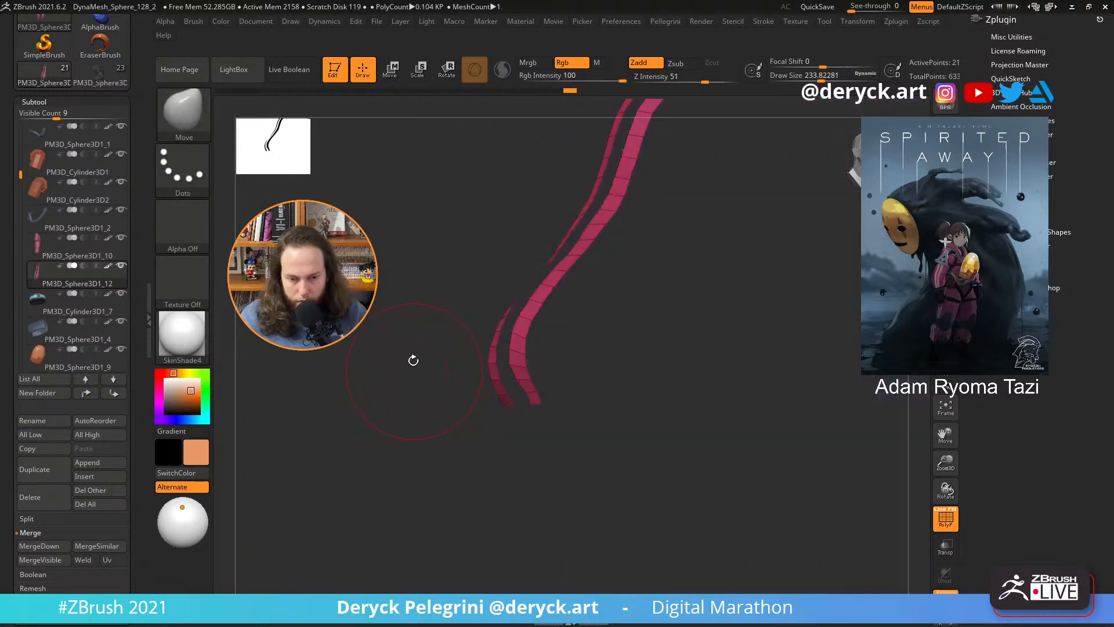
key("space")
left_click_drag(424, 299, 432, 388)
- Show the whole character again and pull the front strip's upper end toward the top of the shoulder
key("alt+s")
mouse_move(384, 310)
left_mouse_down("alt")
mouse_move(385, 348)
mouse_move(385, 311)
mouse_move(386, 329)
mouse_move(397, 305)
mouse_move(410, 318)
left_mouse_up("alt")
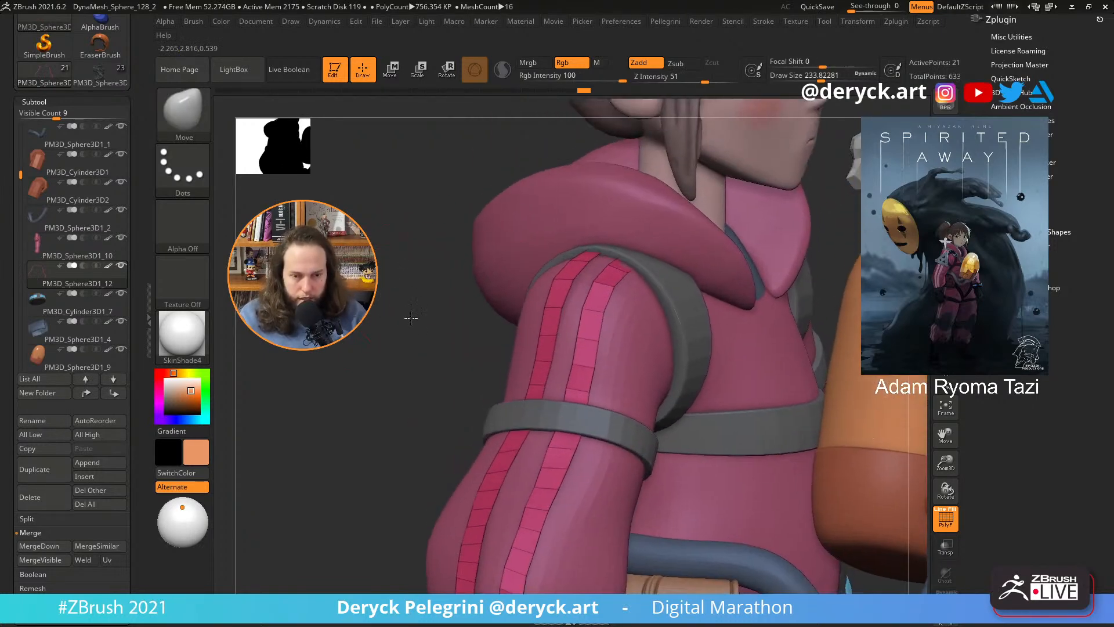
left_click_drag(623, 285, 626, 271)
- Reduce the Move brush to about 177 and straighten the rear strip just below the grey arm band
key("s")
left_click_drag(401, 337, 459, 339)
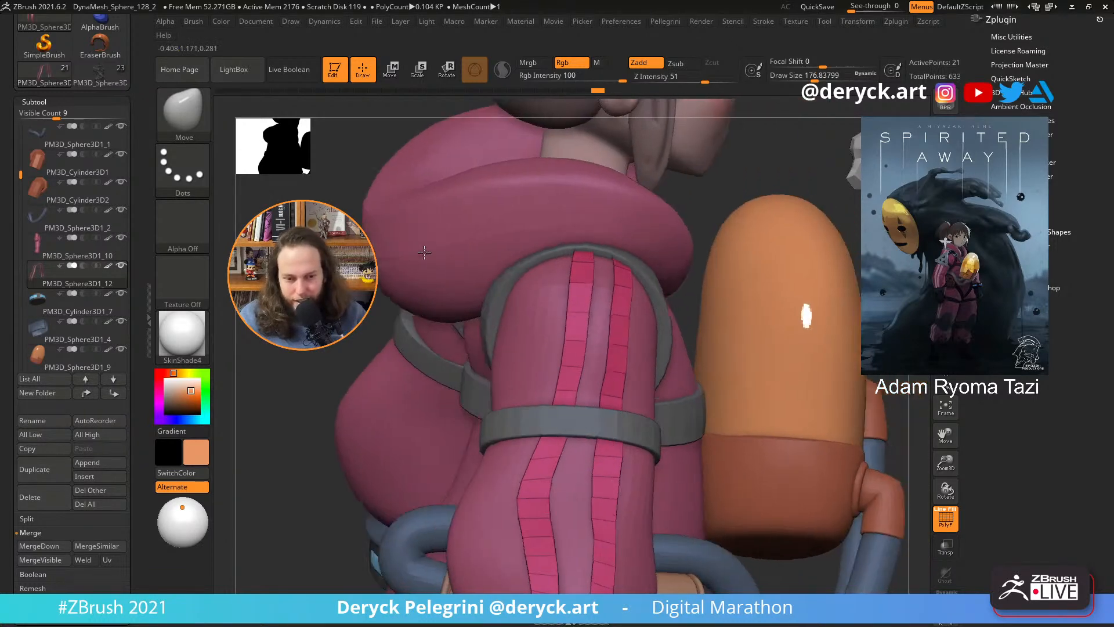
left_click_drag(342, 464, 360, 345, "alt")
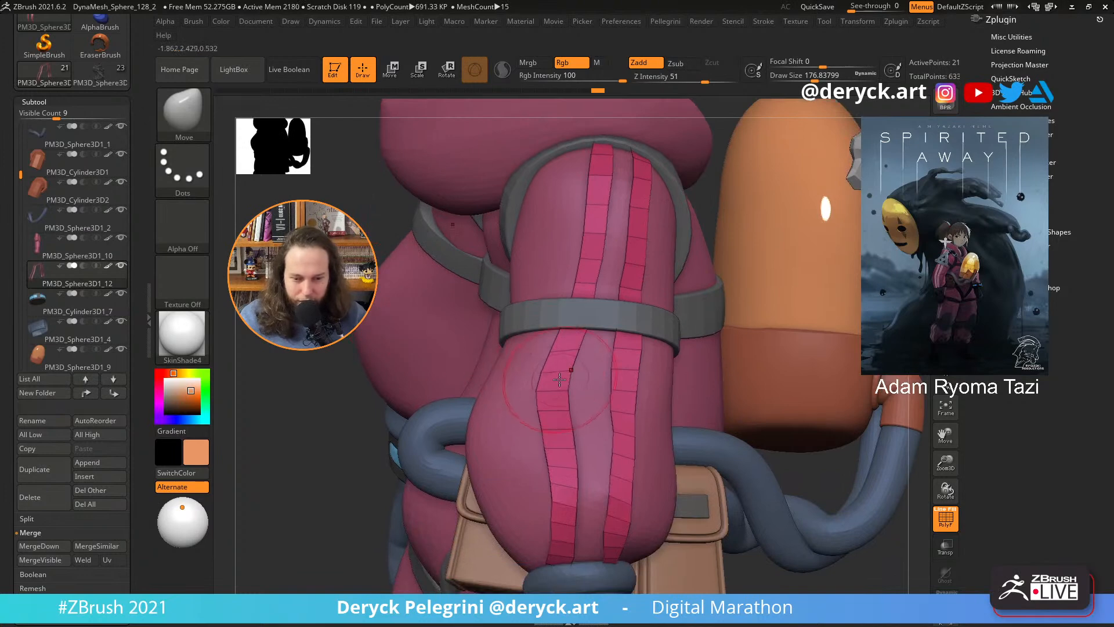
left_click_drag(538, 387, 552, 391)
left_click_drag(331, 374, 484, 373)
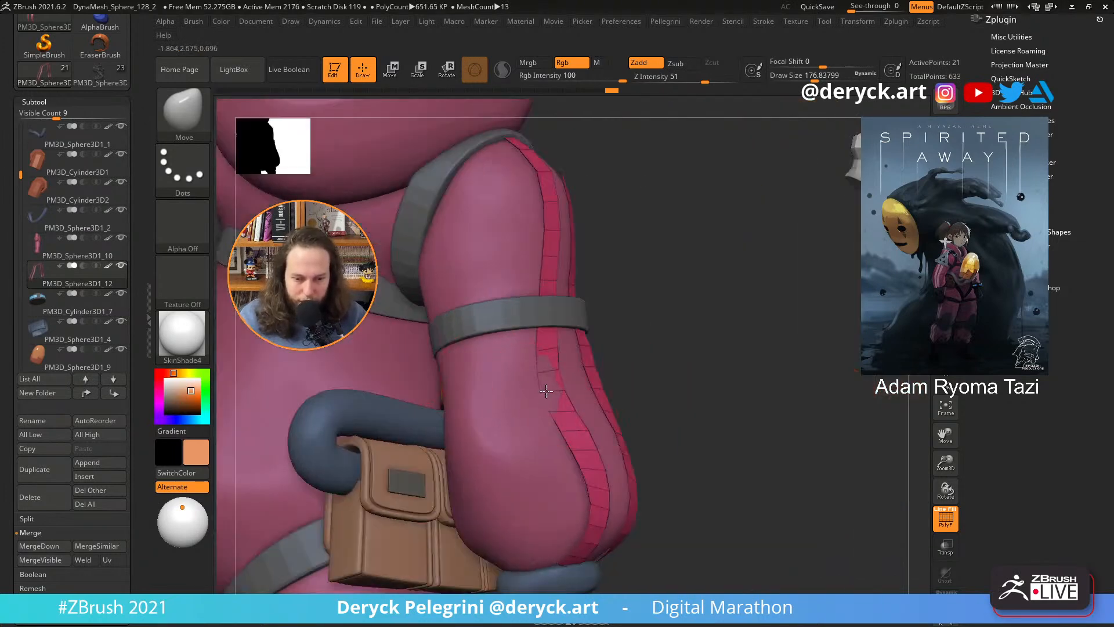
left_click_drag(543, 393, 559, 391)
left_click_drag(708, 377, 551, 360)
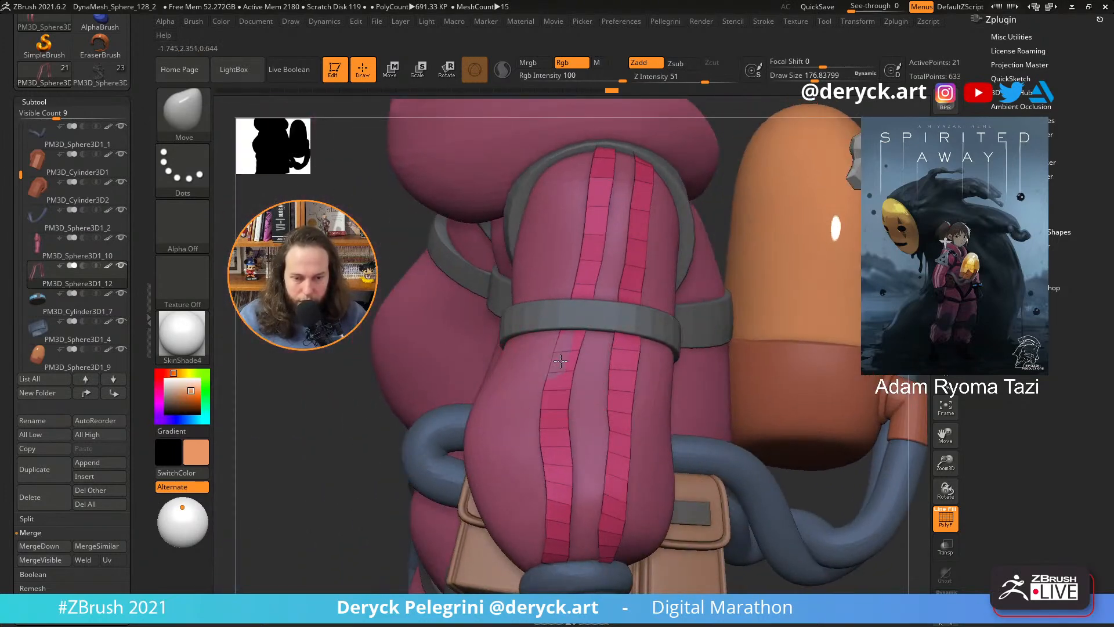
left_click_drag(342, 371, 493, 369)
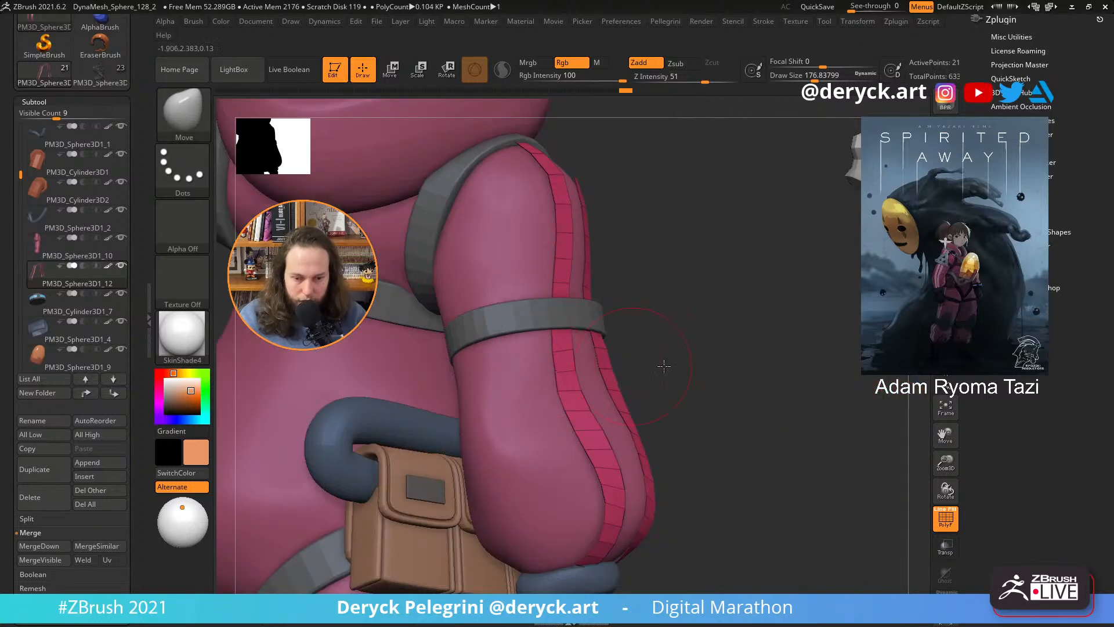
left_click_drag(666, 367, 513, 365)
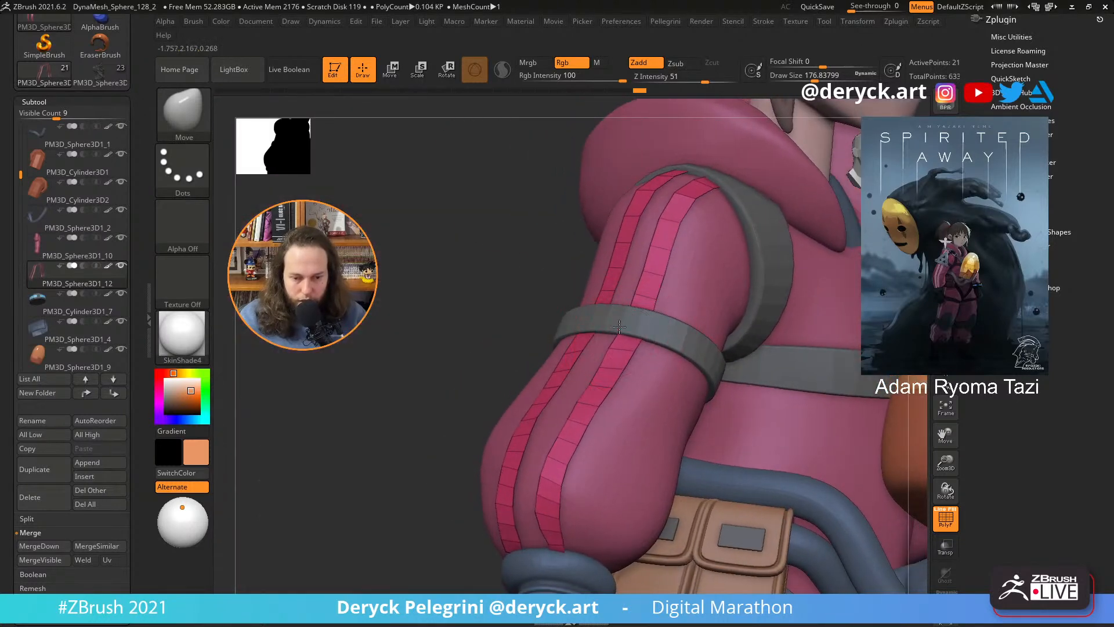
- Reduce the Move brush to about 87 and adjust the front strip's cuff end, isolating the strips to check the shape
mouse_move(437, 333)
left_mouse_down("alt")
mouse_move(455, 246)
mouse_move(495, 321)
left_mouse_up("alt")
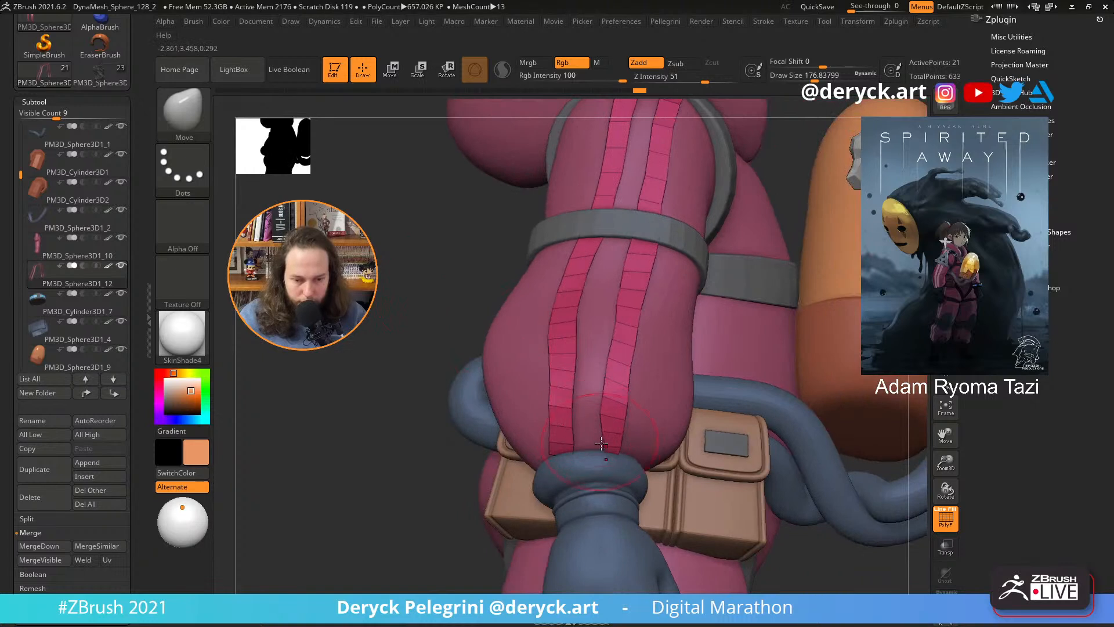
key("s")
key("alt+s")
left_click_drag(602, 445, 594, 449)
key("s")
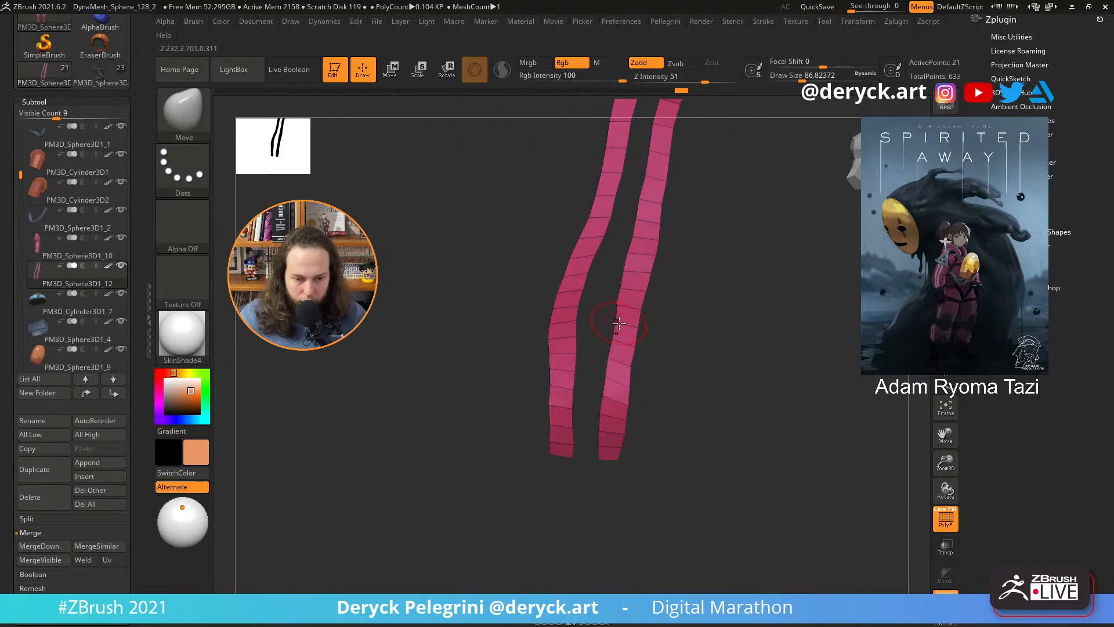
left_click(467, 274)
left_click_drag(400, 319, 374, 314, "alt")
left_click(377, 314)
- Turn off the polyframe display and fill the two sleeve strips with a pale greyish pink
key("shift+f")
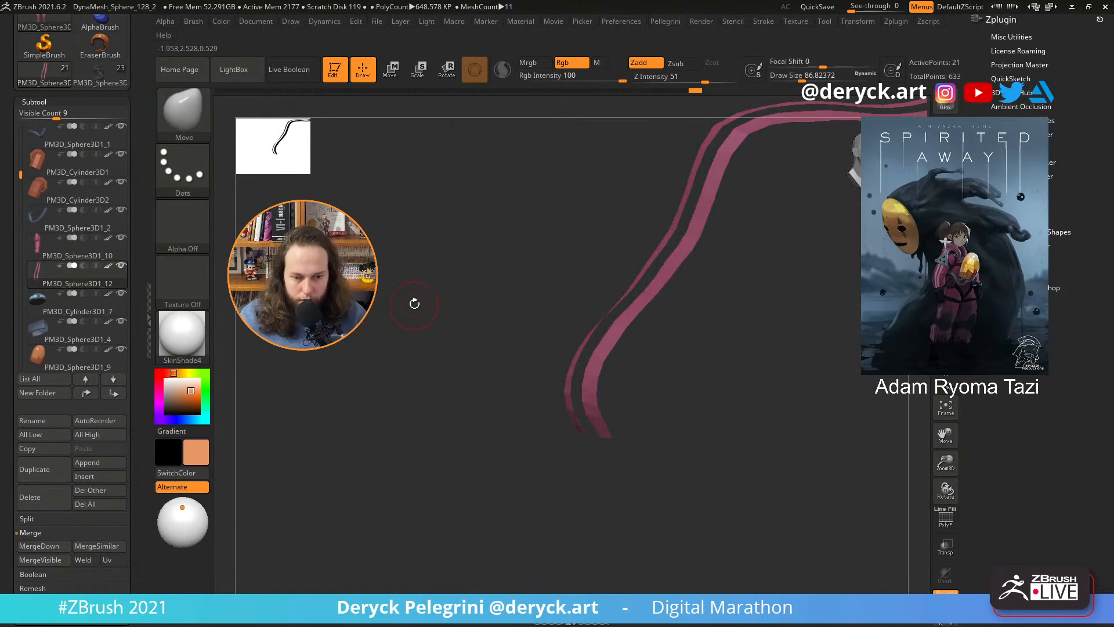
left_click(396, 313)
left_click(167, 384)
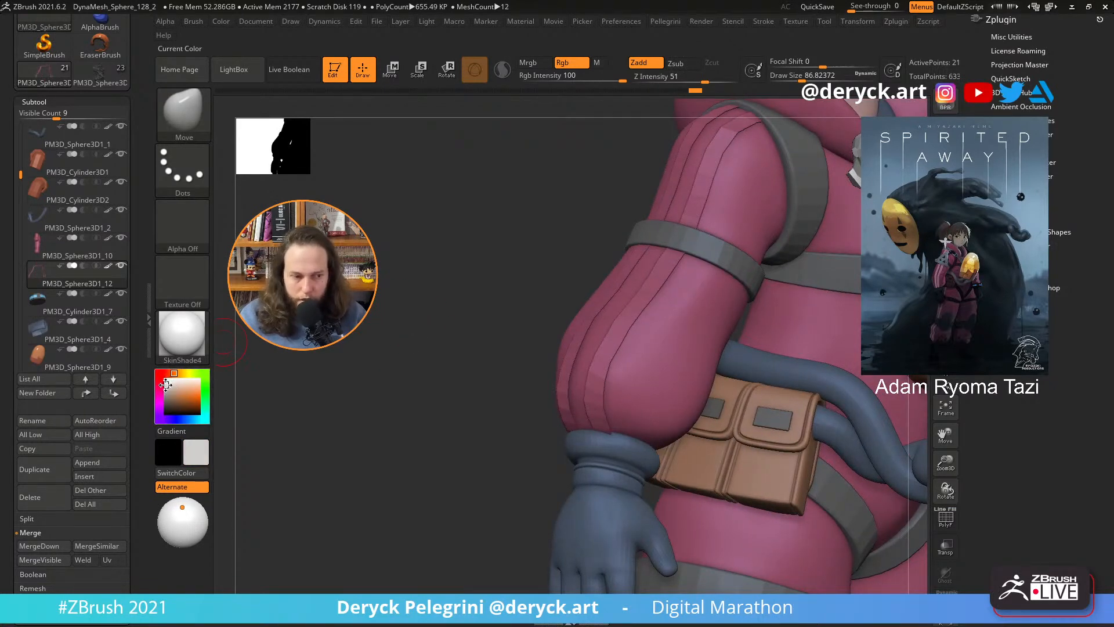
left_click_drag(174, 386, 616, 375)
left_click(172, 391)
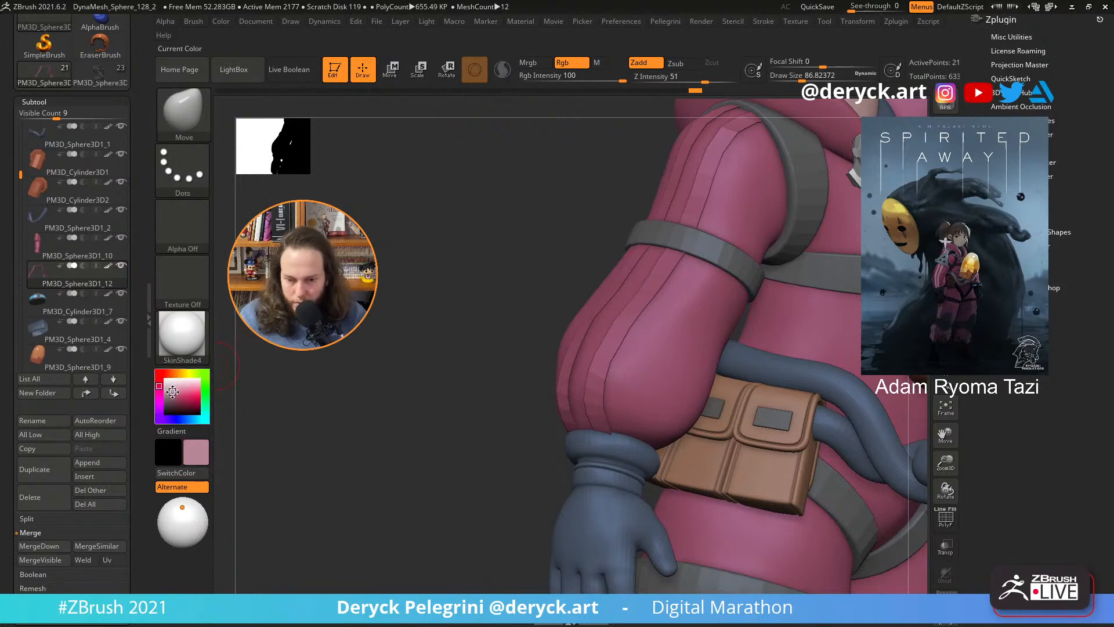
left_click(221, 22)
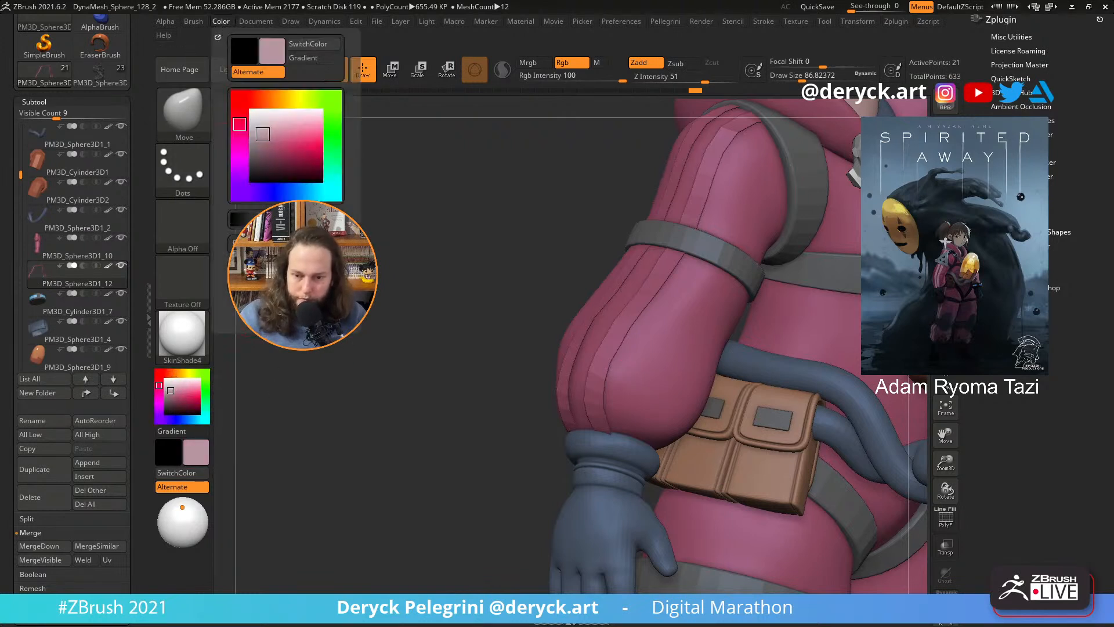
left_click(255, 245)
- Straighten the rear strip's edges on the upper forearm below the arm band with the Move brush
left_click_drag(462, 324, 411, 189, "alt")
mouse_move(415, 249)
left_mouse_down()
mouse_move(476, 268)
mouse_move(462, 266)
mouse_move(468, 289)
mouse_move(475, 276)
mouse_move(485, 356)
mouse_move(487, 324)
mouse_move(401, 275)
mouse_move(400, 316)
mouse_move(427, 316)
left_mouse_up()
mouse_move(575, 358)
left_mouse_down()
mouse_move(585, 360)
mouse_move(586, 332)
left_mouse_up()
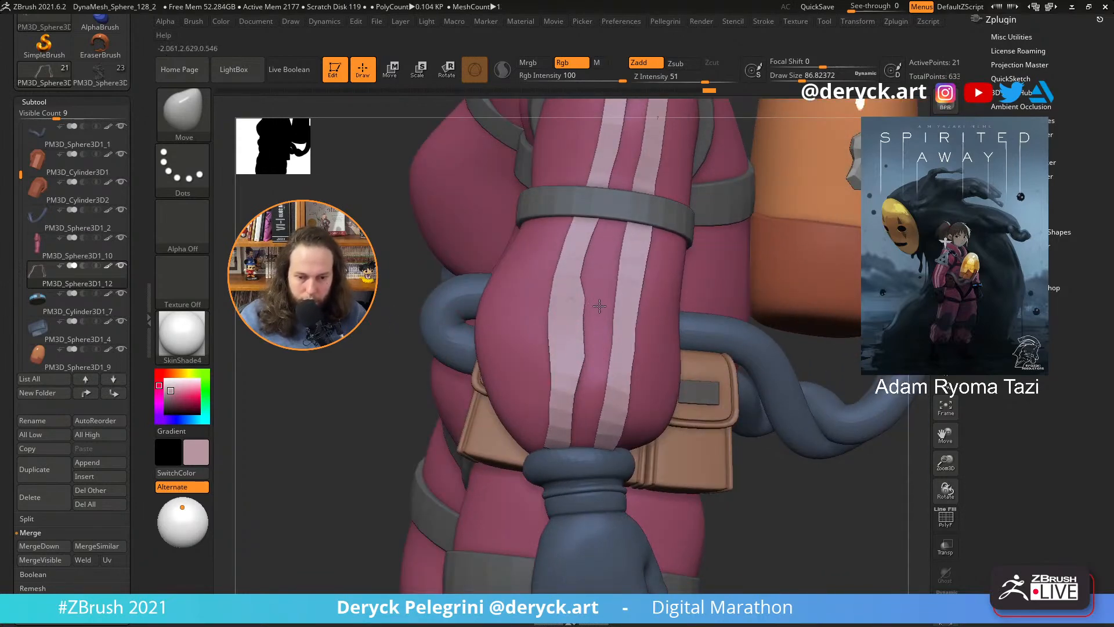
left_click_drag(580, 282, 598, 268)
left_click_drag(400, 290, 488, 287)
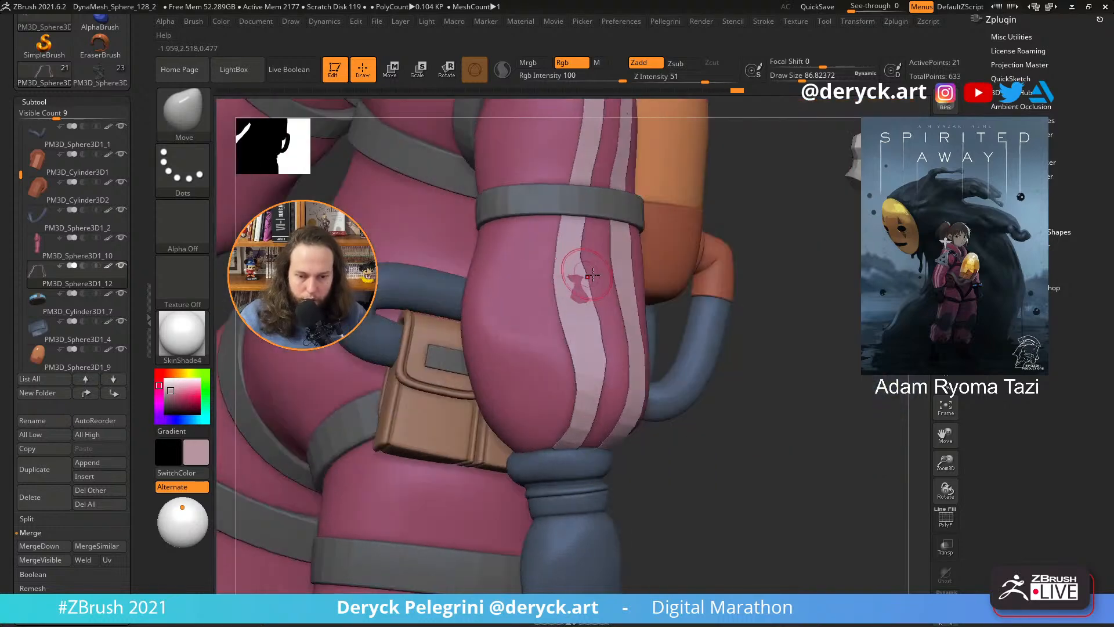
mouse_move(592, 275)
left_mouse_down()
mouse_move(592, 298)
mouse_move(581, 251)
mouse_move(592, 224)
left_mouse_up()
mouse_move(757, 307)
left_mouse_down()
mouse_move(542, 387)
mouse_move(565, 369)
mouse_move(544, 344)
left_mouse_up()
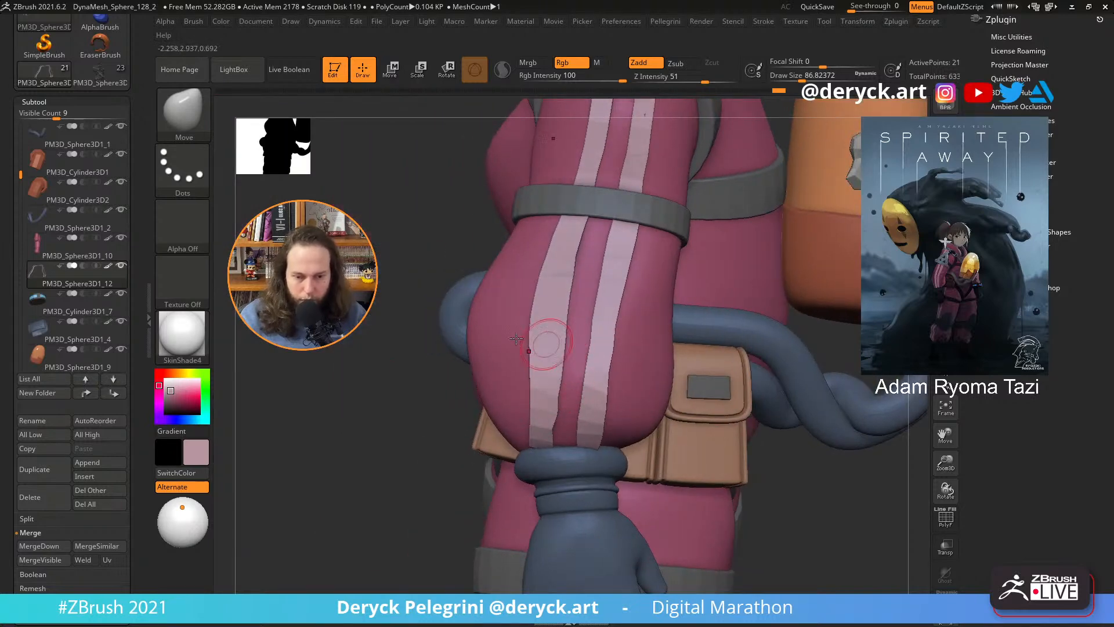
- Even out the rear strip's width and curve from the cuff up to the arm band
right_click_drag(542, 343, 546, 416)
left_click_drag(545, 420, 567, 427)
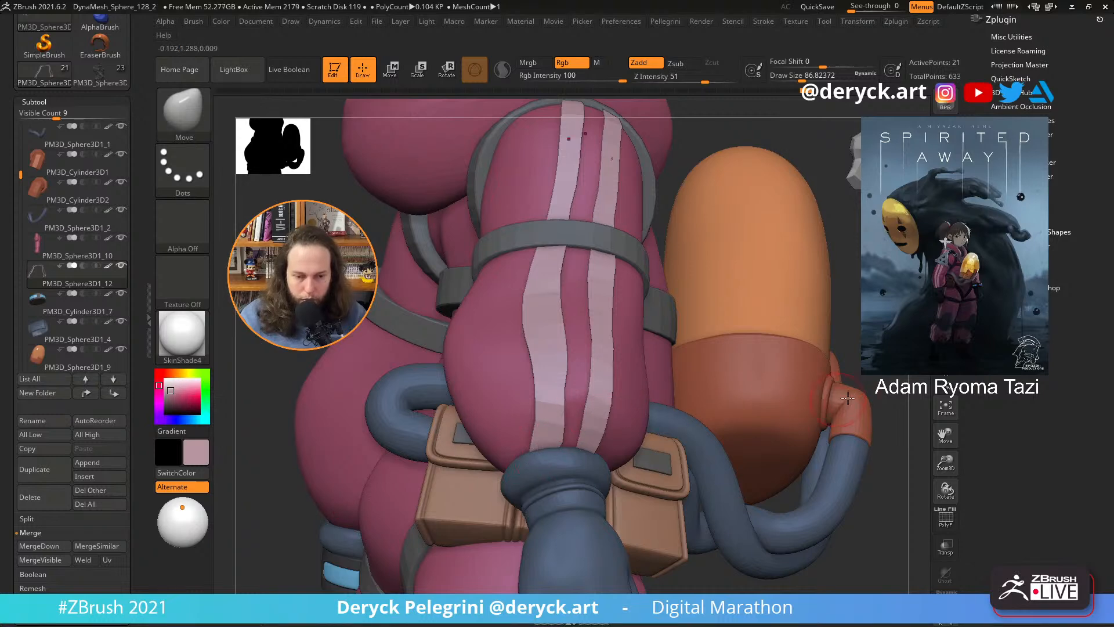
right_click_drag(848, 398, 622, 363)
mouse_move(557, 405)
left_mouse_down()
mouse_move(565, 395)
mouse_move(541, 425)
left_mouse_up()
left_click_drag(525, 382, 525, 349)
right_click_drag(393, 273, 403, 319)
left_click_drag(543, 252, 555, 226)
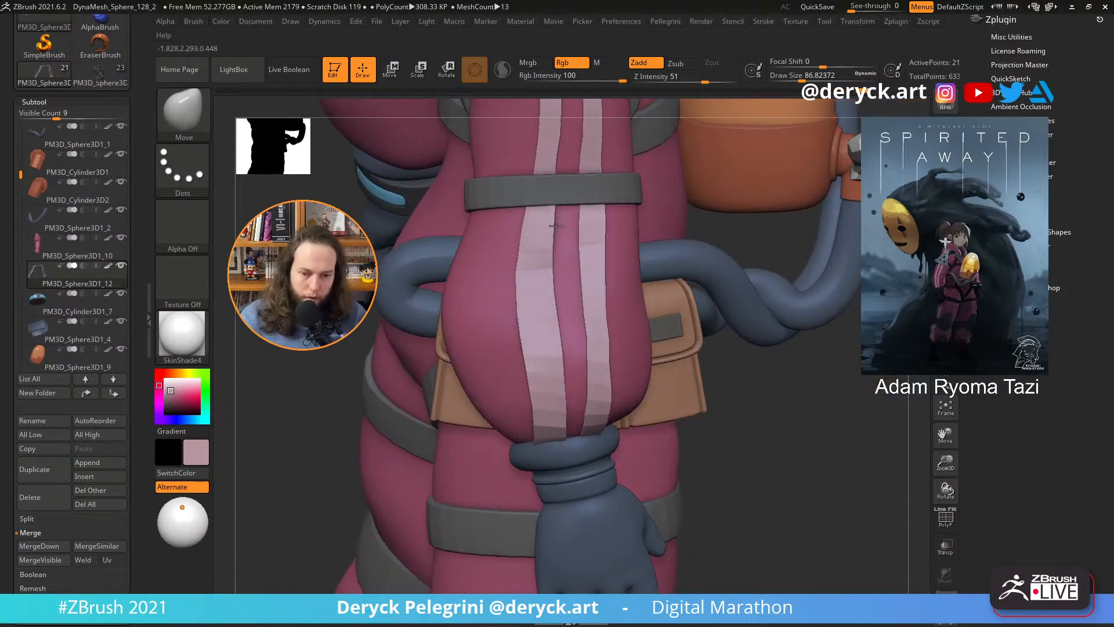
- Reduce the Move brush to about 74 and refine the strips along the upper arm
right_click_drag(836, 450, 774, 383)
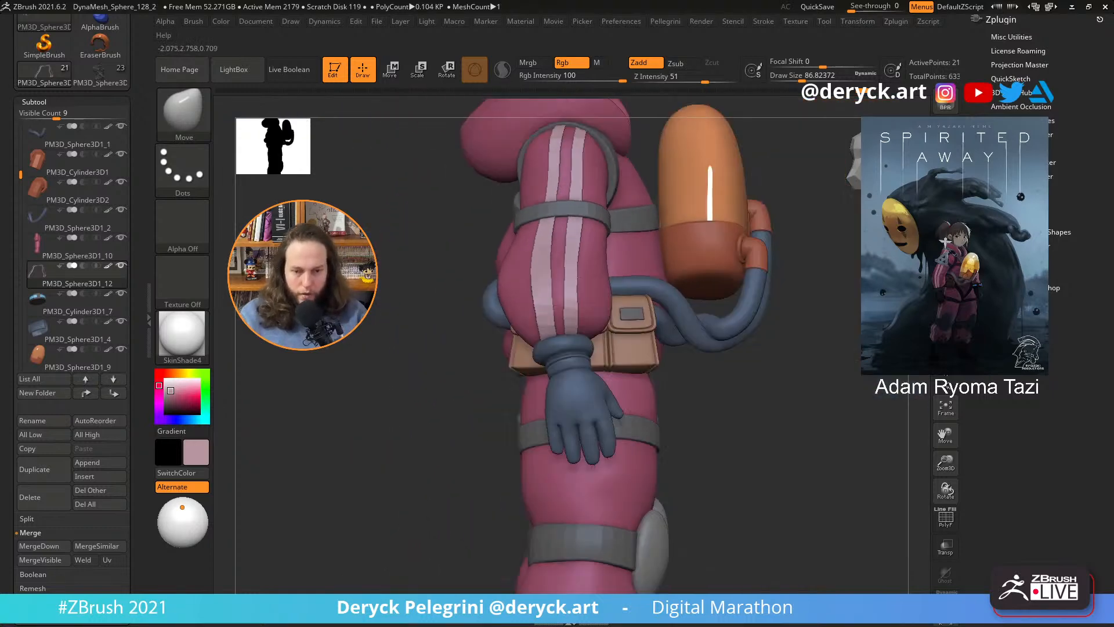
right_click_drag(434, 342, 372, 279, "alt")
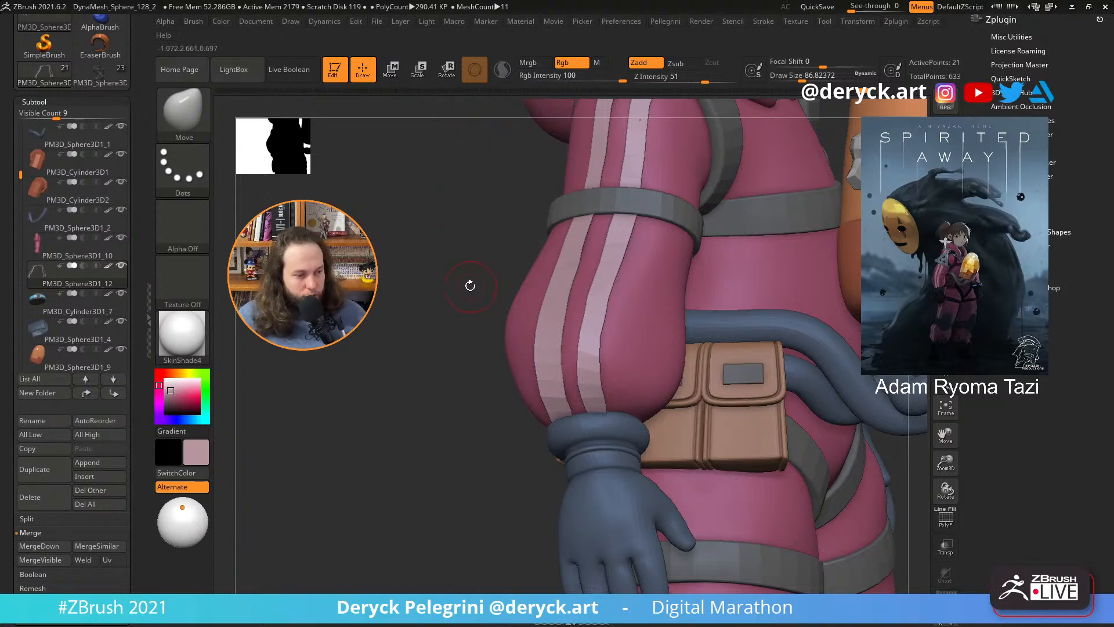
left_click_drag(413, 266, 403, 278)
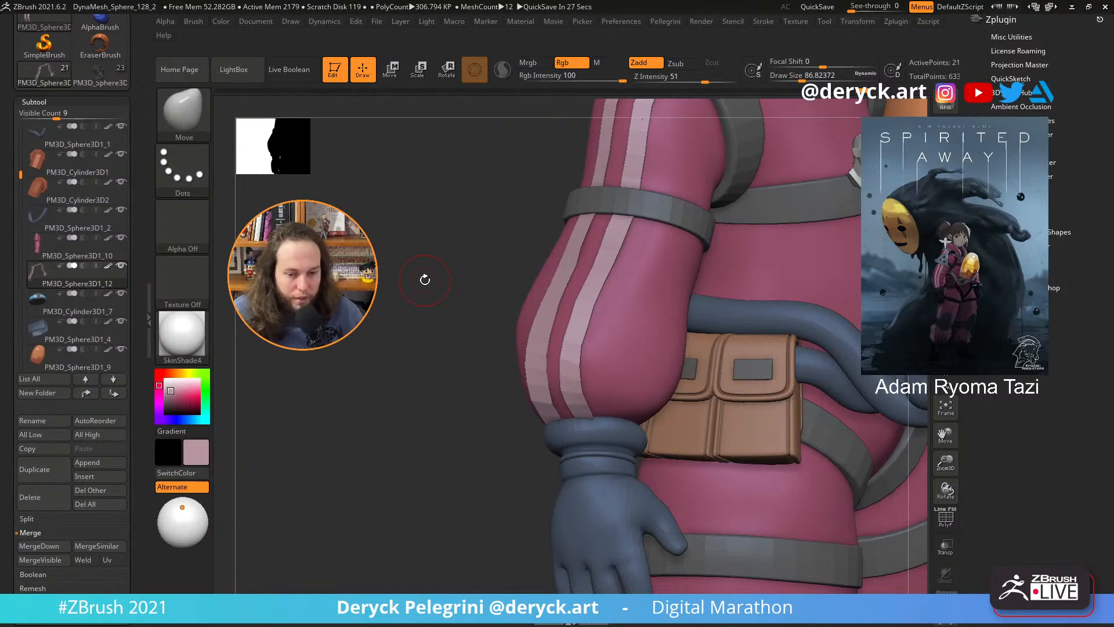
mouse_move(483, 357)
left_mouse_down()
mouse_move(711, 484)
mouse_move(390, 323)
mouse_move(380, 356)
mouse_move(399, 352)
left_mouse_up()
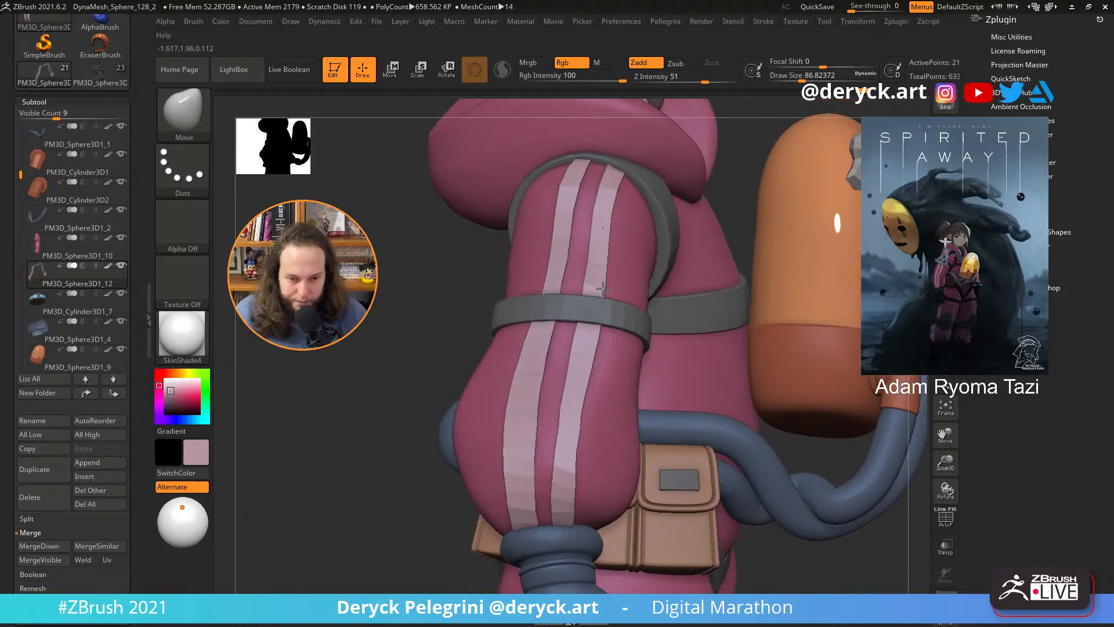
key("[")
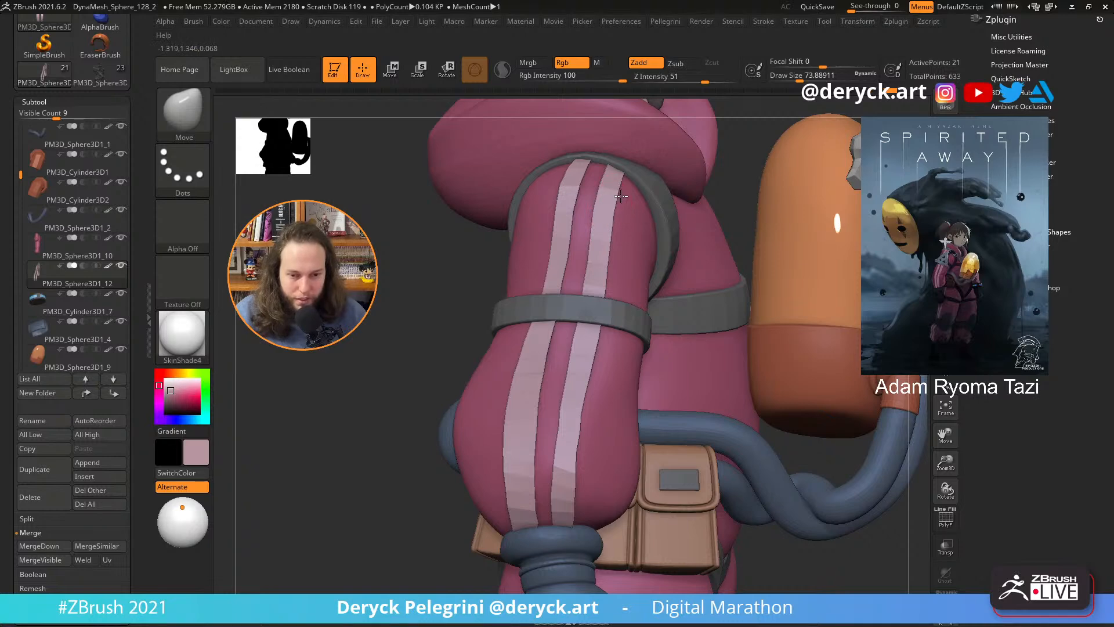
mouse_move(432, 258)
left_mouse_down()
mouse_move(450, 261)
mouse_move(380, 245)
mouse_move(519, 261)
left_mouse_up()
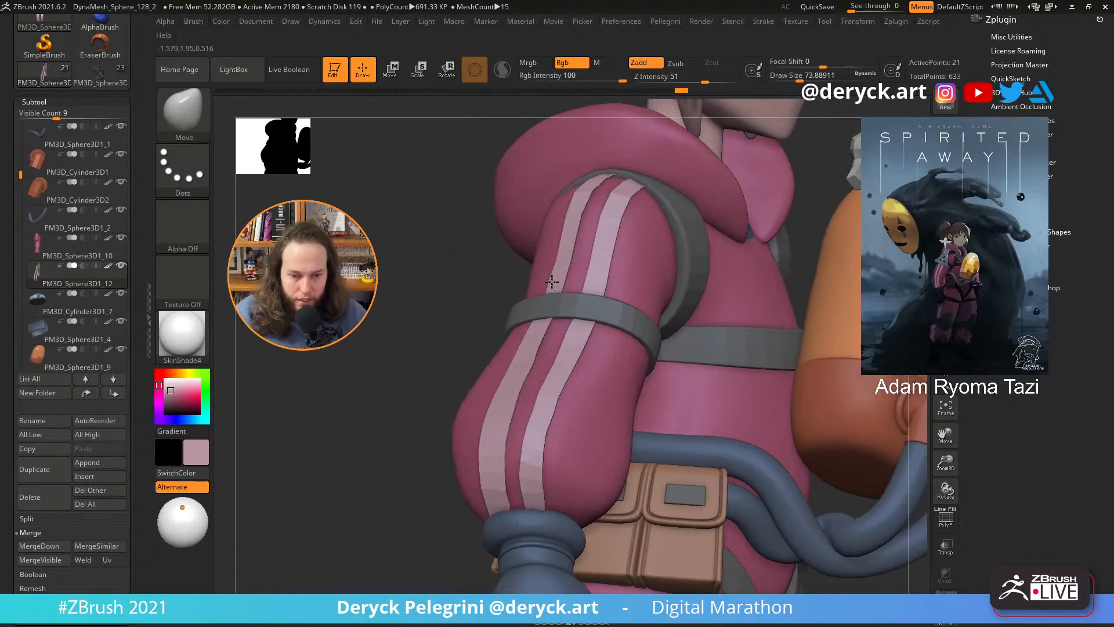
mouse_move(442, 246)
left_mouse_down()
mouse_move(643, 330)
mouse_move(580, 378)
left_mouse_up()
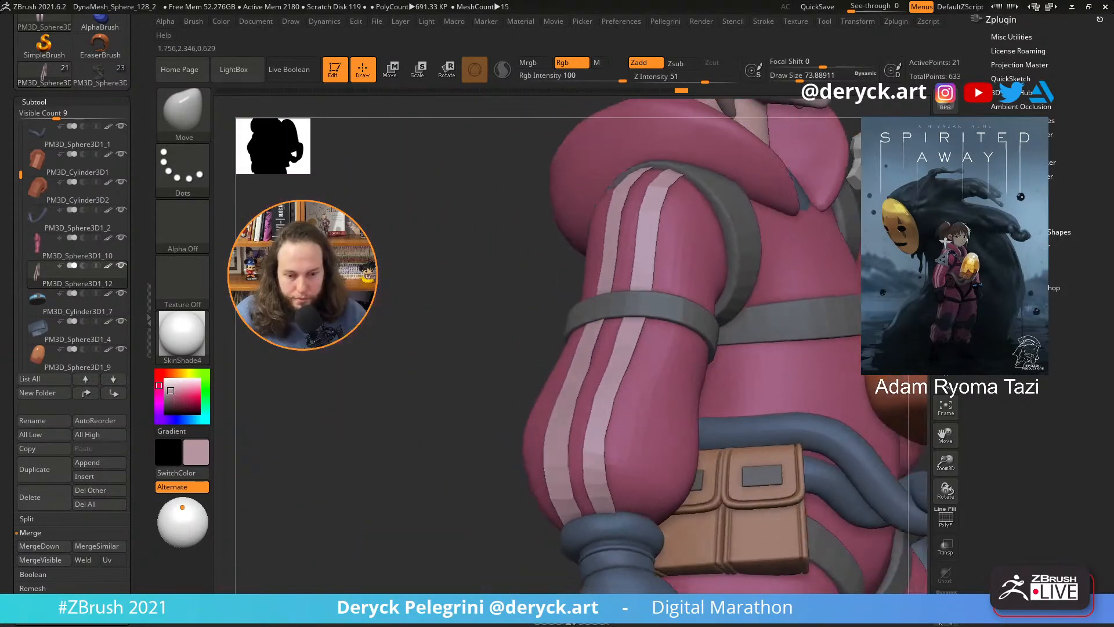
left_click_drag(441, 273, 420, 334)
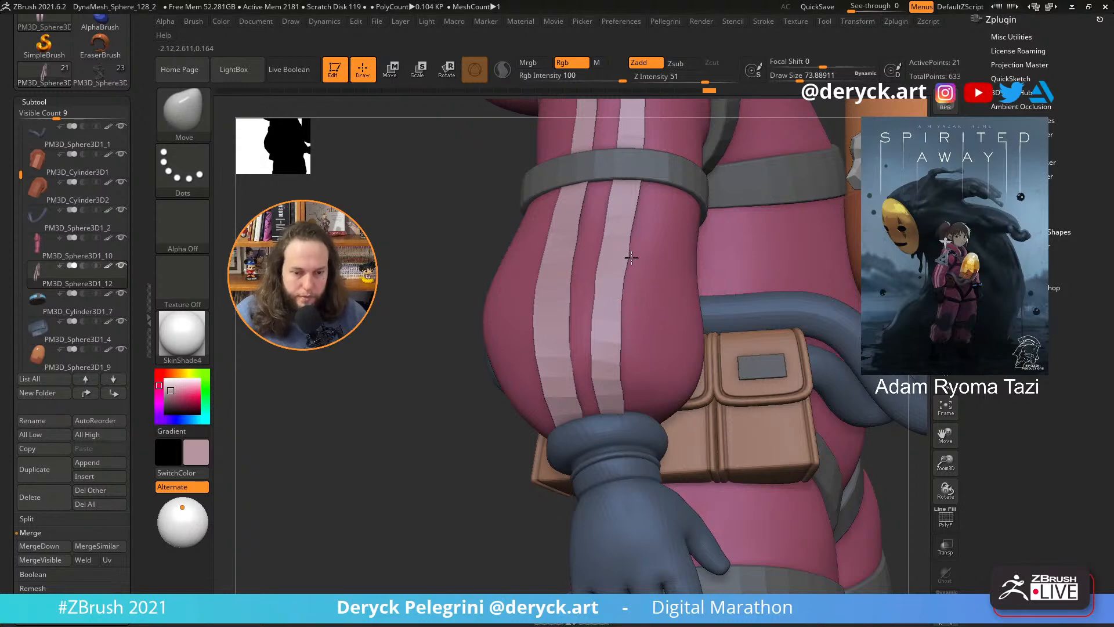
- Smooth the front strip's outer edge along the forearm and even the gap between the two strips
left_click_drag(625, 246, 631, 245)
left_click_drag(393, 259, 380, 228, "alt")
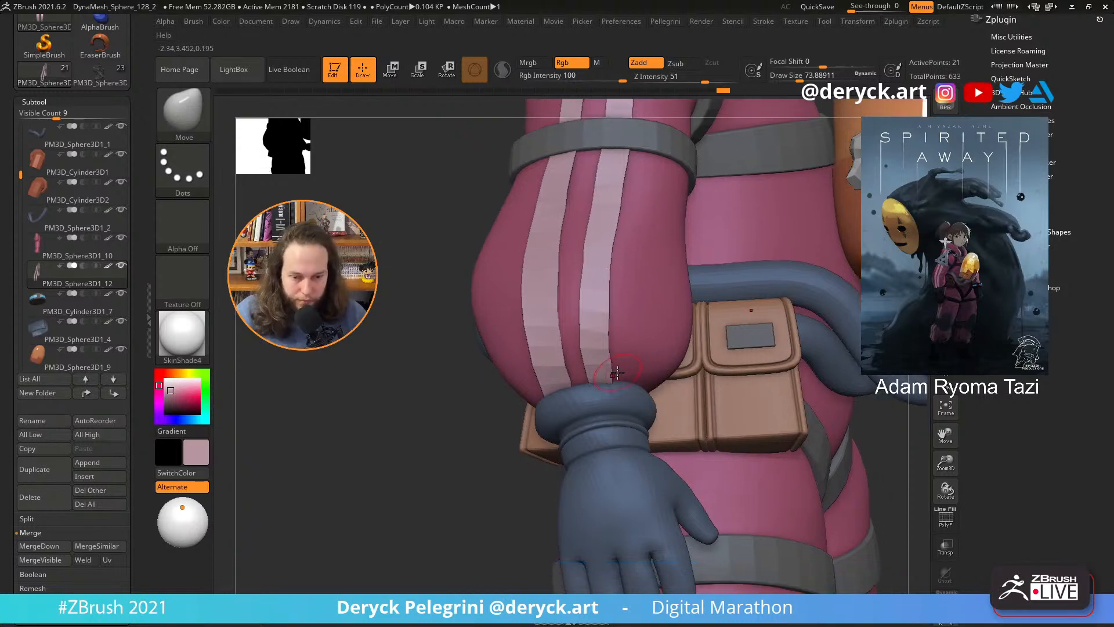
left_click_drag(393, 402, 590, 388)
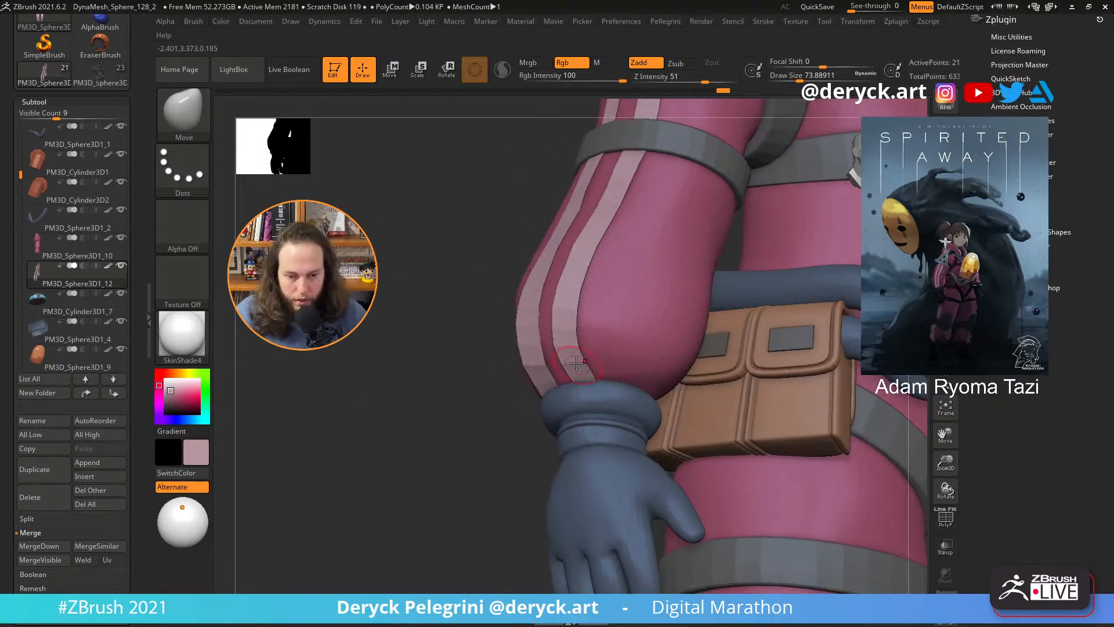
left_click_drag(447, 300, 584, 336)
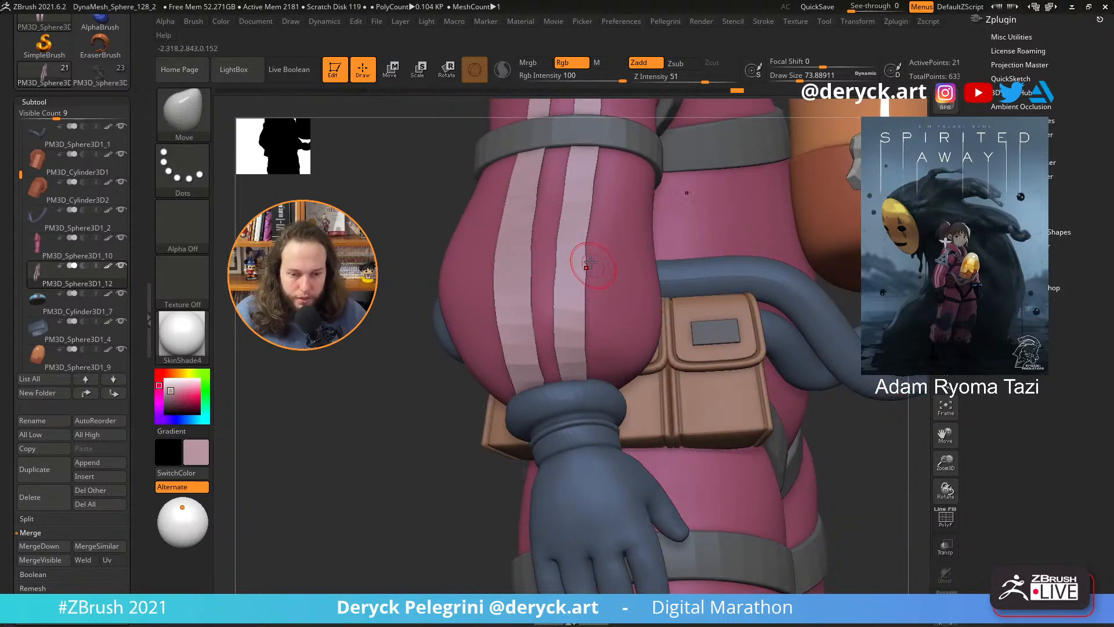
left_click_drag(585, 249, 590, 247)
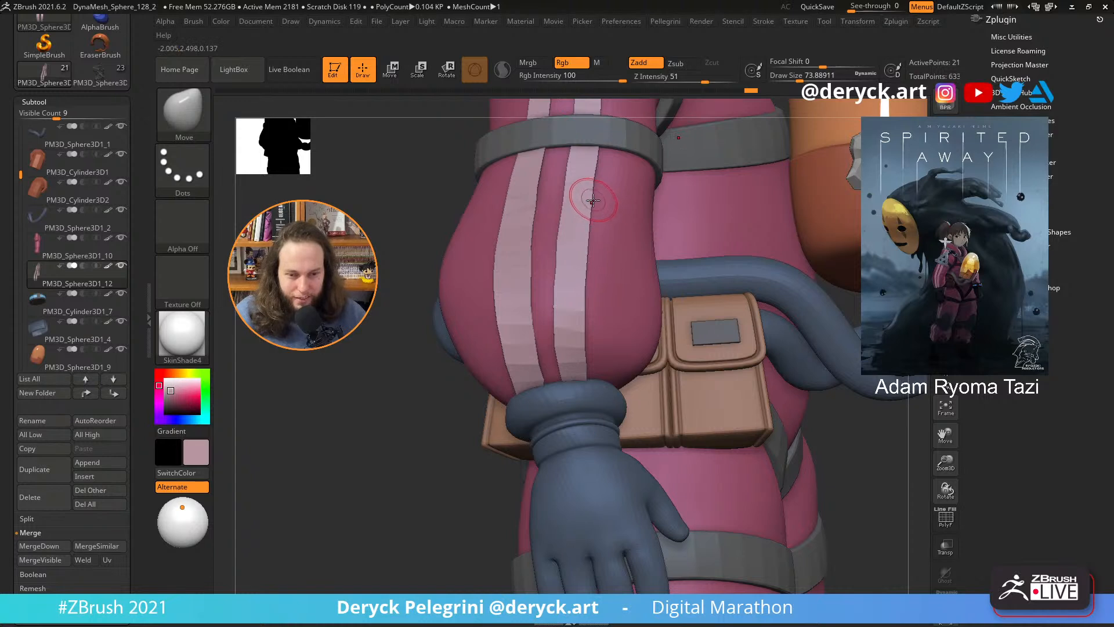
left_click_drag(593, 190, 596, 186)
left_click_drag(590, 237, 554, 290)
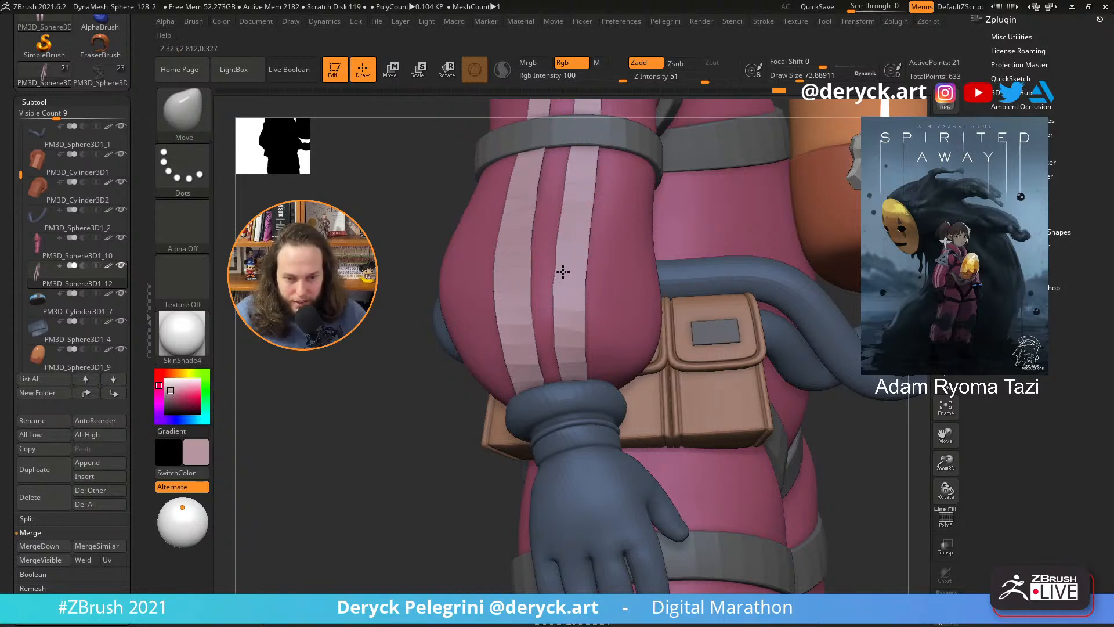
- Isolate the strips, reduce the Move brush to about 46 for the cuff ends, and show the whole character again
mouse_move(401, 263)
left_mouse_down()
mouse_move(555, 386)
mouse_move(539, 393)
mouse_move(543, 385)
left_mouse_up()
key("alt+s")
key("s")
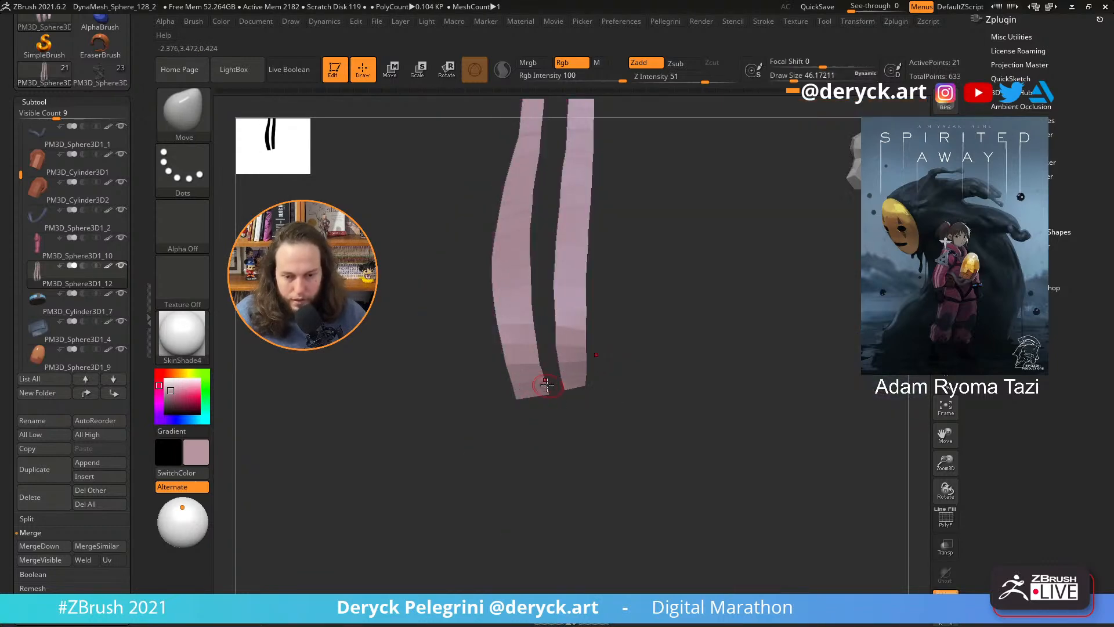
key("alt+s")
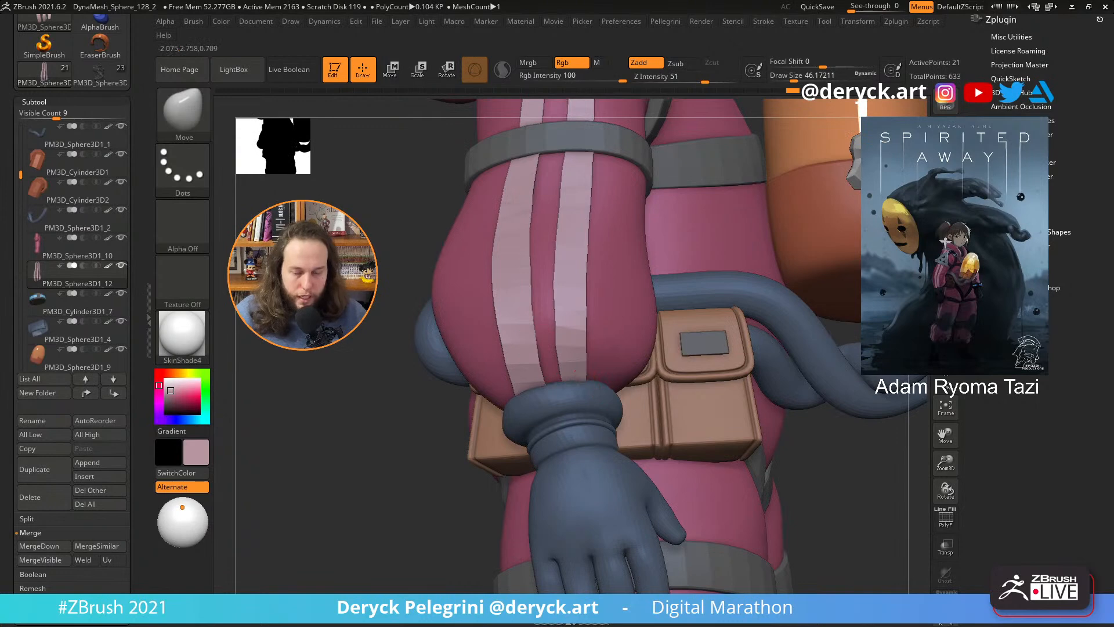
- Isolate the strips and, with the Move brush at about 71, smooth the rear strip's edges around the arm band
left_click_drag(424, 325, 349, 320)
left_click_drag(364, 259, 514, 335, "alt")
key("s")
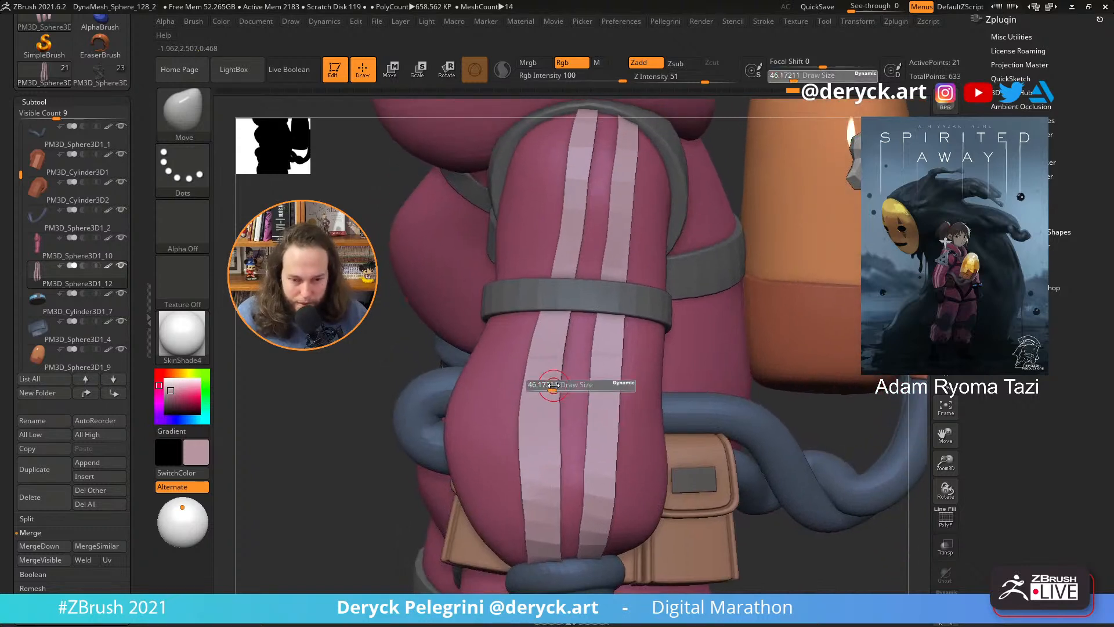
mouse_move(552, 386)
left_mouse_down()
mouse_move(561, 385)
mouse_move(552, 354)
left_mouse_up()
key("s")
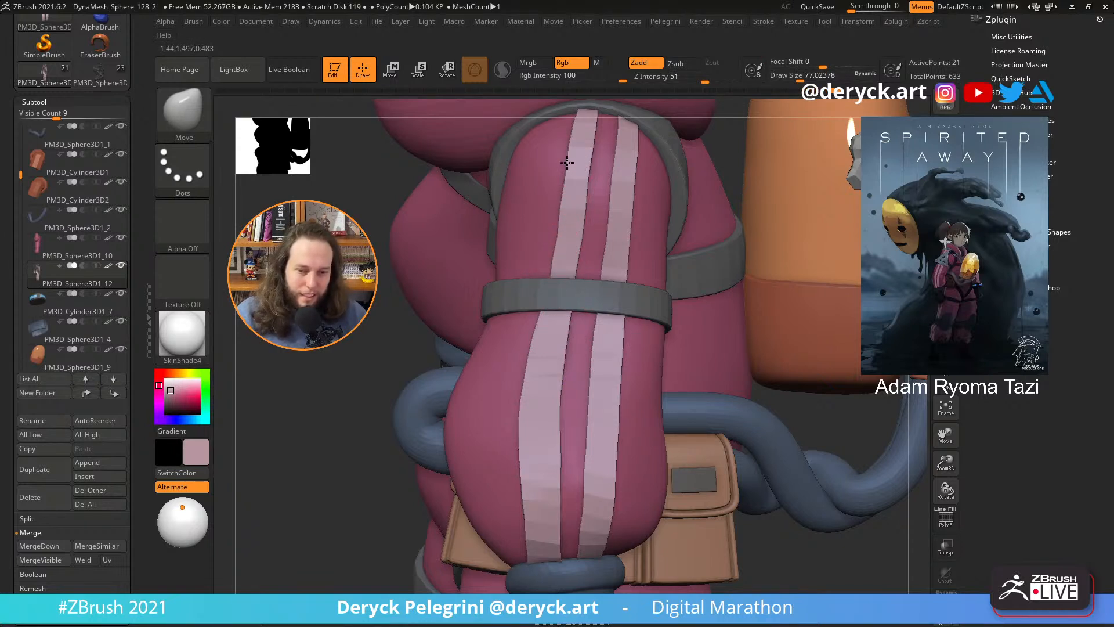
right_click_drag(565, 142, 579, 277)
key("s")
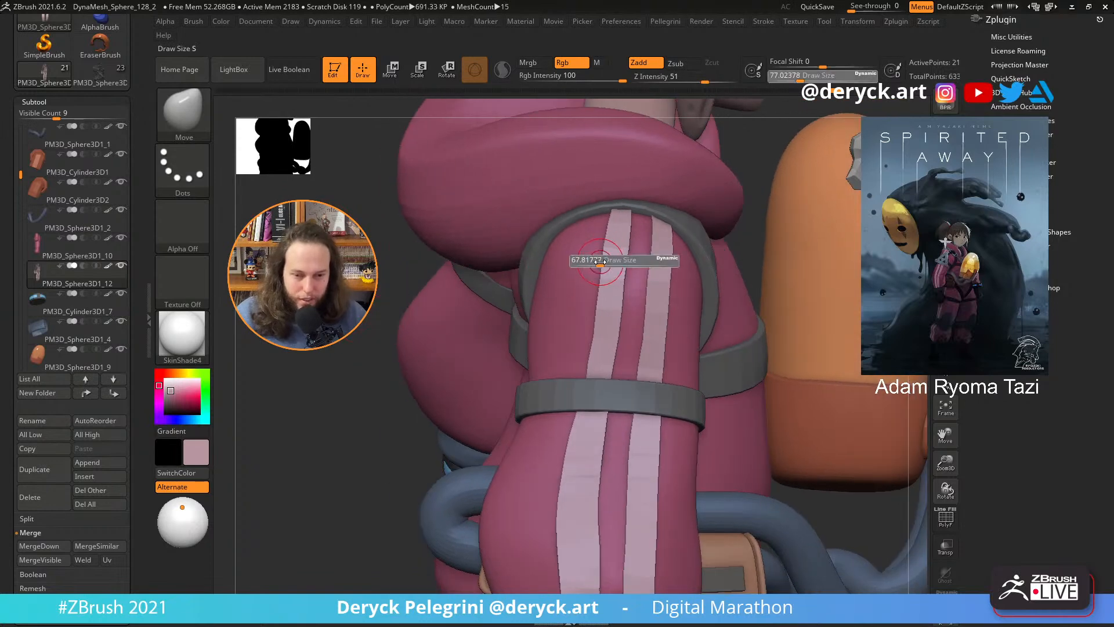
left_click_drag(603, 259, 589, 170)
key("alt+s")
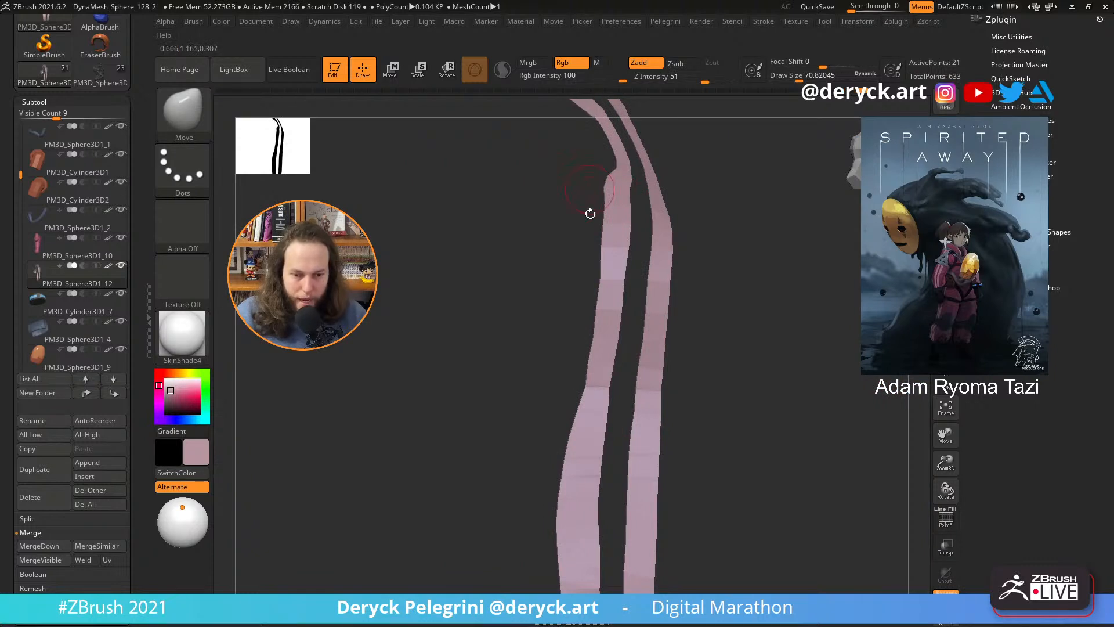
mouse_move(597, 316)
left_mouse_down()
mouse_move(547, 296)
mouse_move(602, 284)
left_mouse_up()
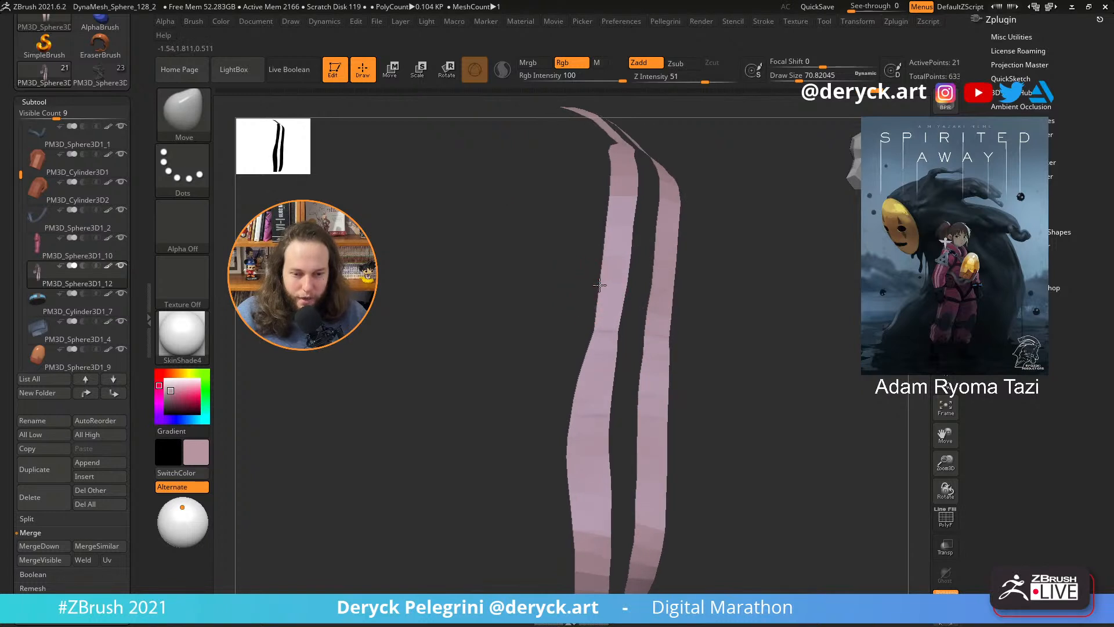
mouse_move(596, 329)
left_mouse_down()
mouse_move(595, 303)
mouse_move(569, 296)
mouse_move(590, 313)
mouse_move(587, 335)
left_mouse_up()
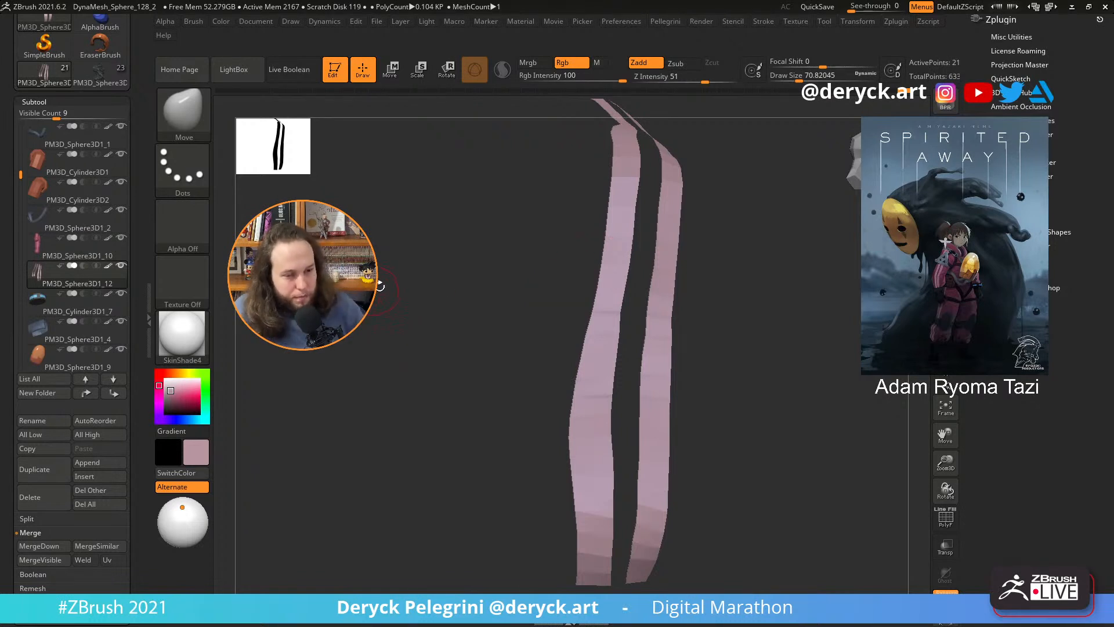
left_click_drag(391, 309, 429, 328)
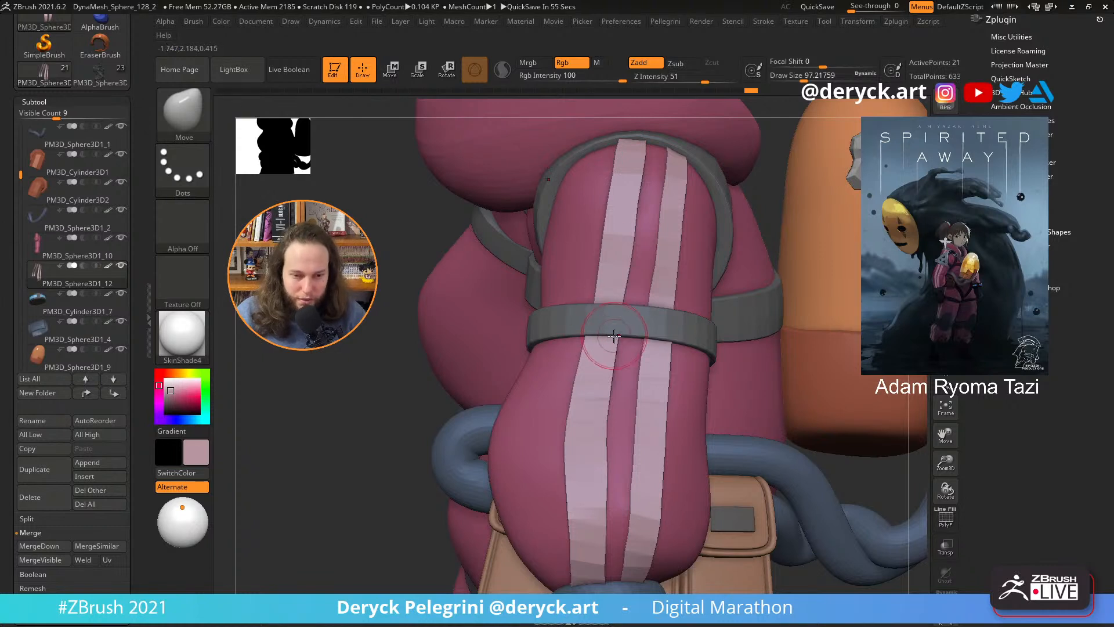
- Set the Move brush to about 74 and refine the isolated strips between the arm band and the cuff
key("ctrl+shift+s")
key("s")
left_click_drag(614, 314, 610, 314)
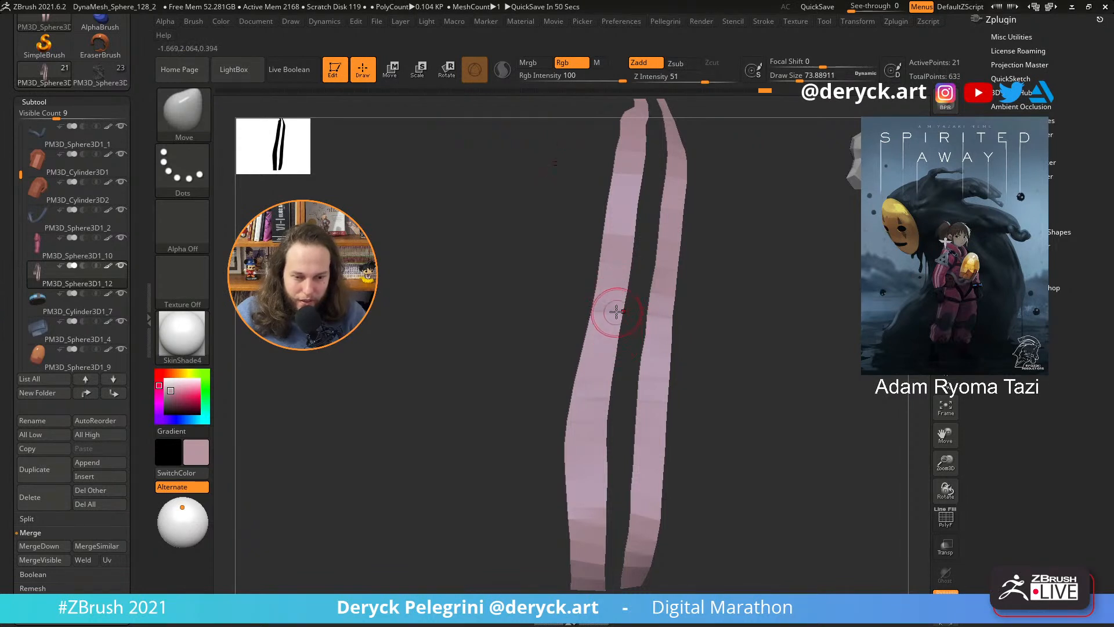
right_click_drag(595, 406, 604, 351, "alt")
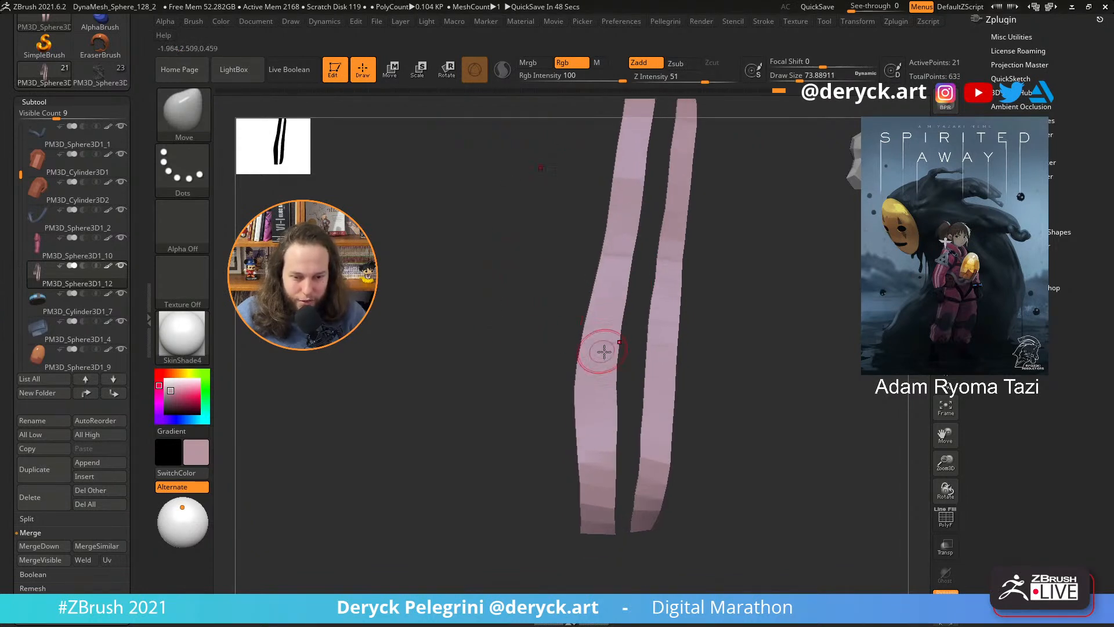
mouse_move(482, 301)
right_mouse_down()
mouse_move(423, 249)
mouse_move(426, 291)
mouse_move(479, 331)
mouse_move(418, 330)
mouse_move(441, 370)
mouse_move(412, 321)
mouse_move(641, 282)
right_mouse_up()
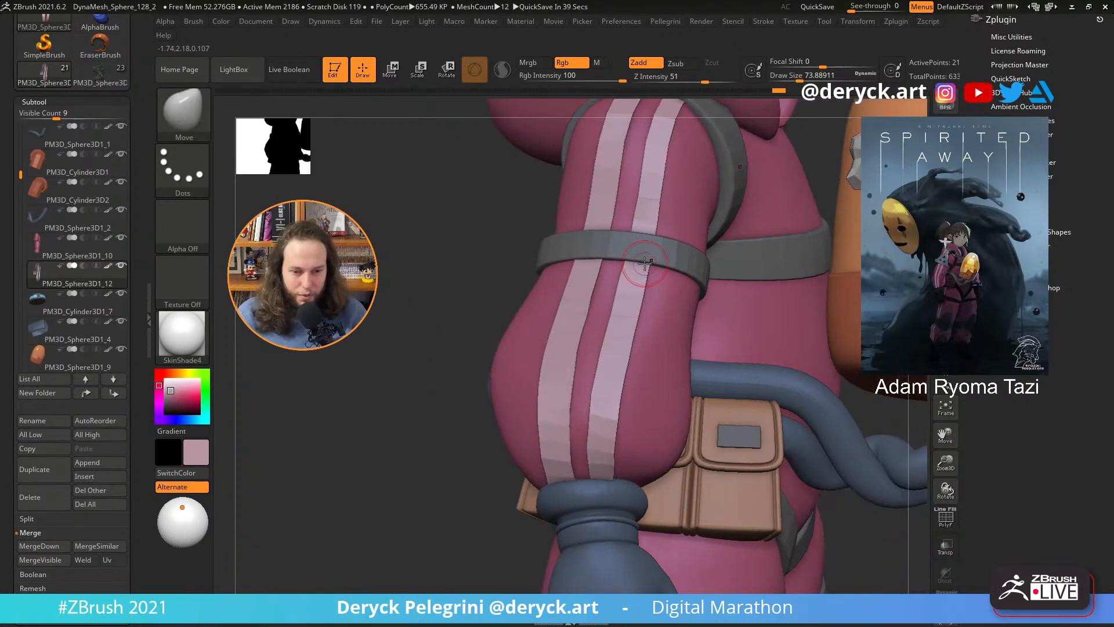
- Enlarge the Move brush to about 128 and adjust the front strip's outer edge along the forearm
key("s")
left_click_drag(638, 339, 625, 338)
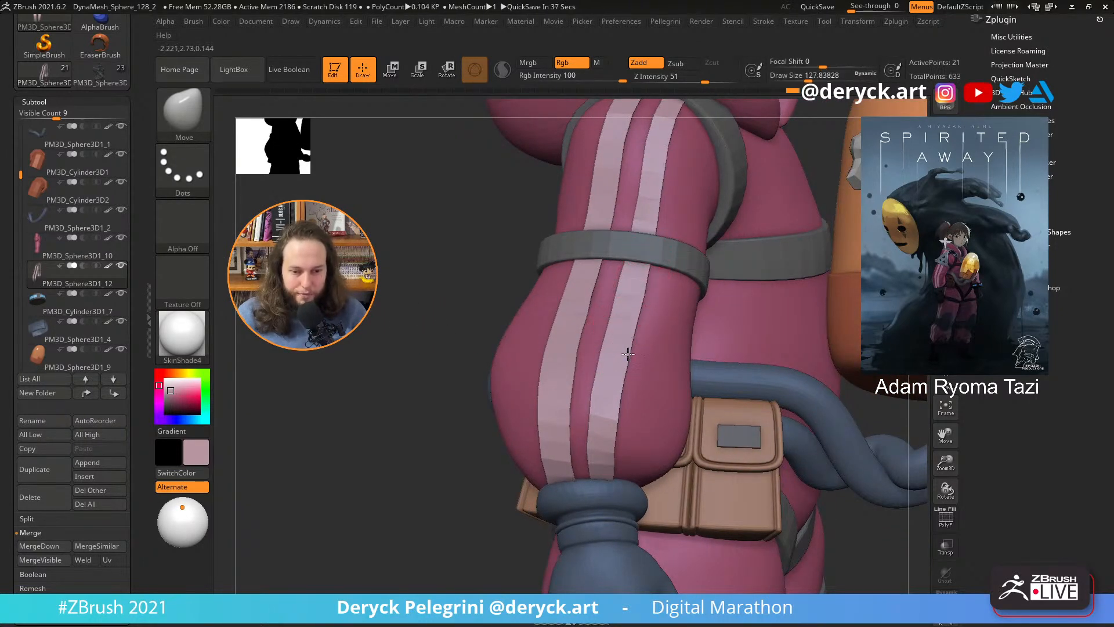
right_click_drag(454, 315, 454, 266, "alt")
right_click_drag(386, 285, 397, 255)
- Reduce the Move brush to about 83 and even out the widths and gap of the two strips along the forearm
key("s")
left_click_drag(607, 377, 623, 366)
key("s")
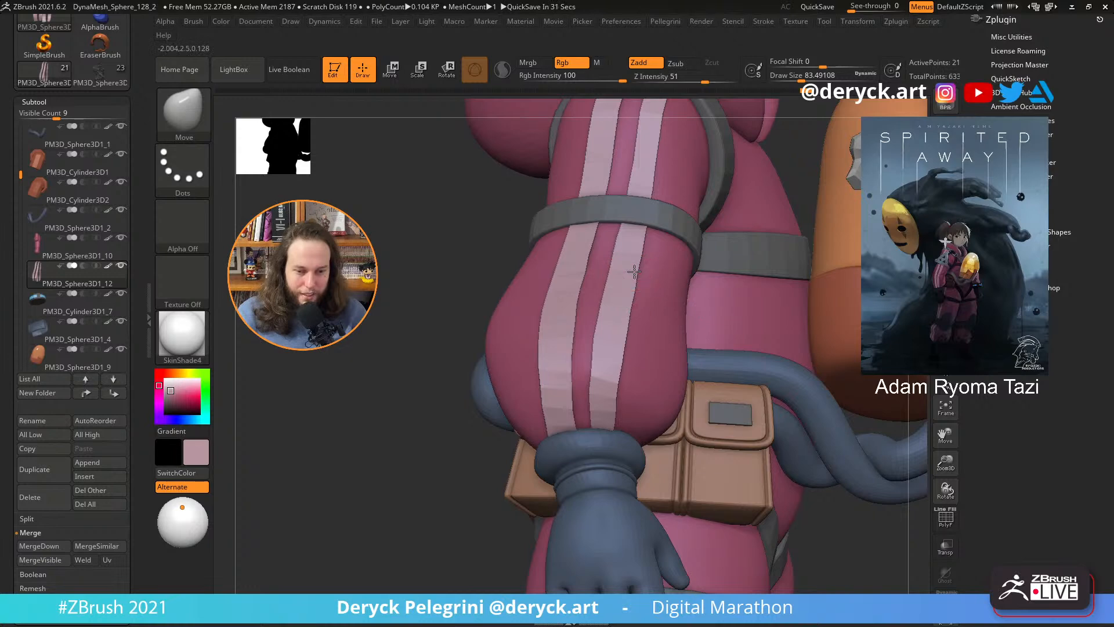
mouse_move(628, 276)
right_mouse_down()
mouse_move(625, 246)
mouse_move(614, 256)
right_mouse_up()
mouse_move(619, 338)
left_mouse_down()
mouse_move(559, 325)
mouse_move(567, 301)
left_mouse_up()
left_click_drag(573, 294, 573, 291)
left_click_drag(576, 280, 581, 257)
right_click_drag(476, 208, 388, 290)
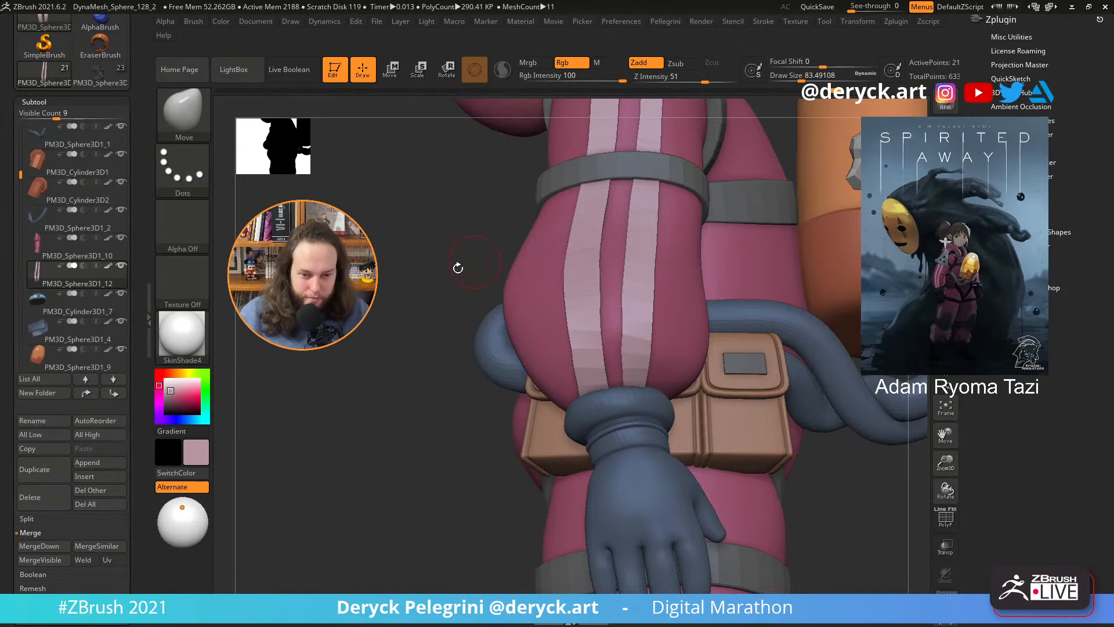
left_click_drag(458, 268, 451, 323)
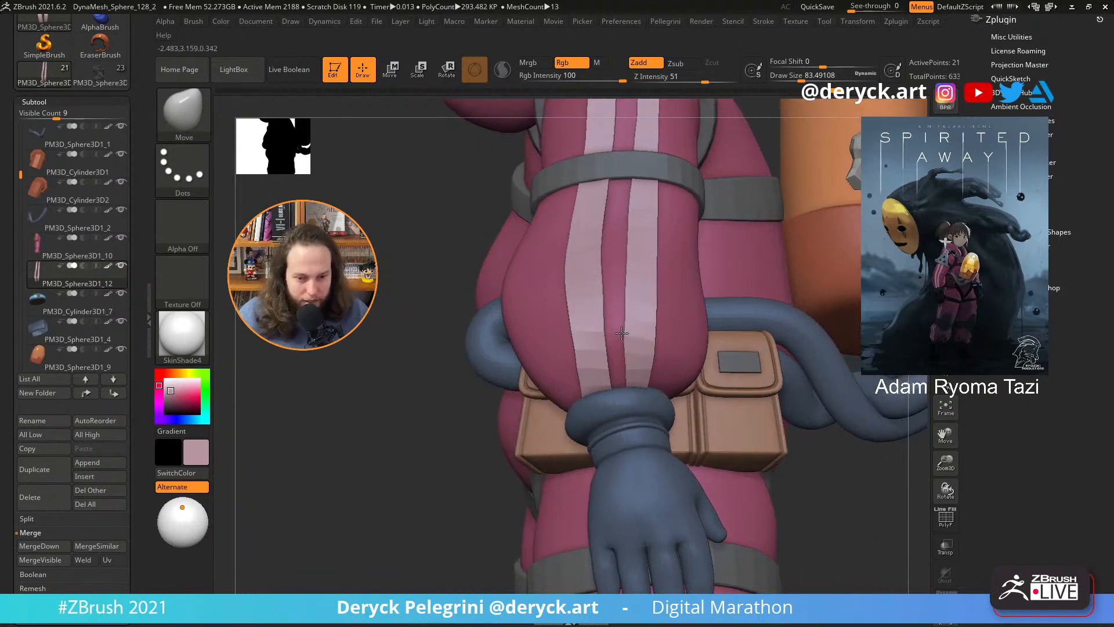
right_click_drag(612, 284, 559, 259)
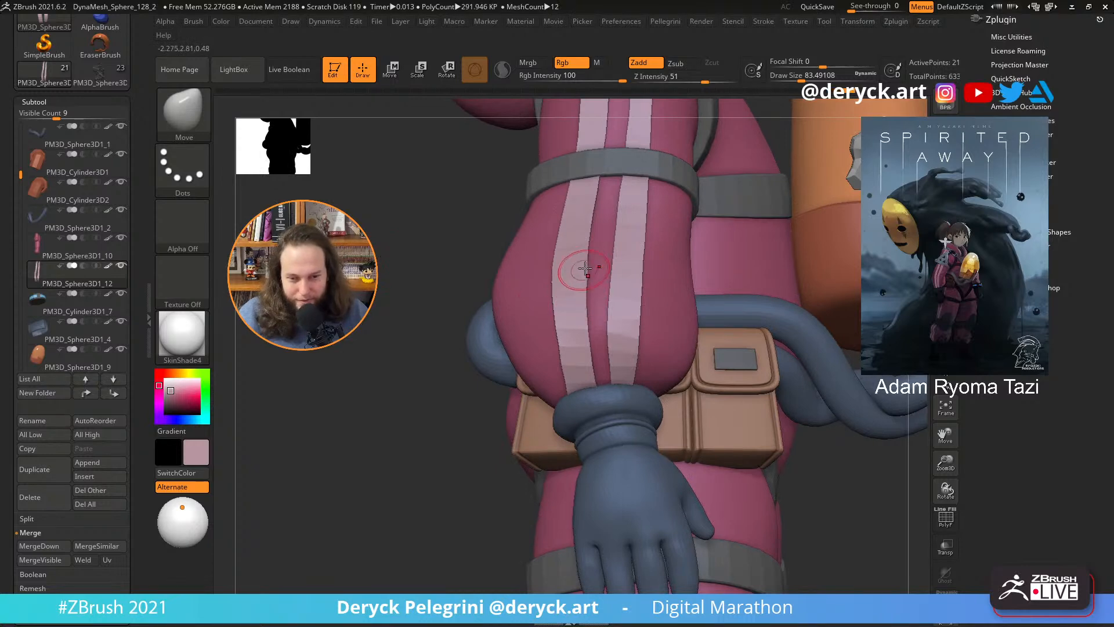
- Even out the front strip's outer edge just below the arm band and up the upper arm, and check the whole figure
right_click_drag(427, 228, 438, 333)
mouse_move(518, 184)
right_mouse_down("alt")
mouse_move(485, 313)
mouse_move(525, 313)
right_mouse_up("alt")
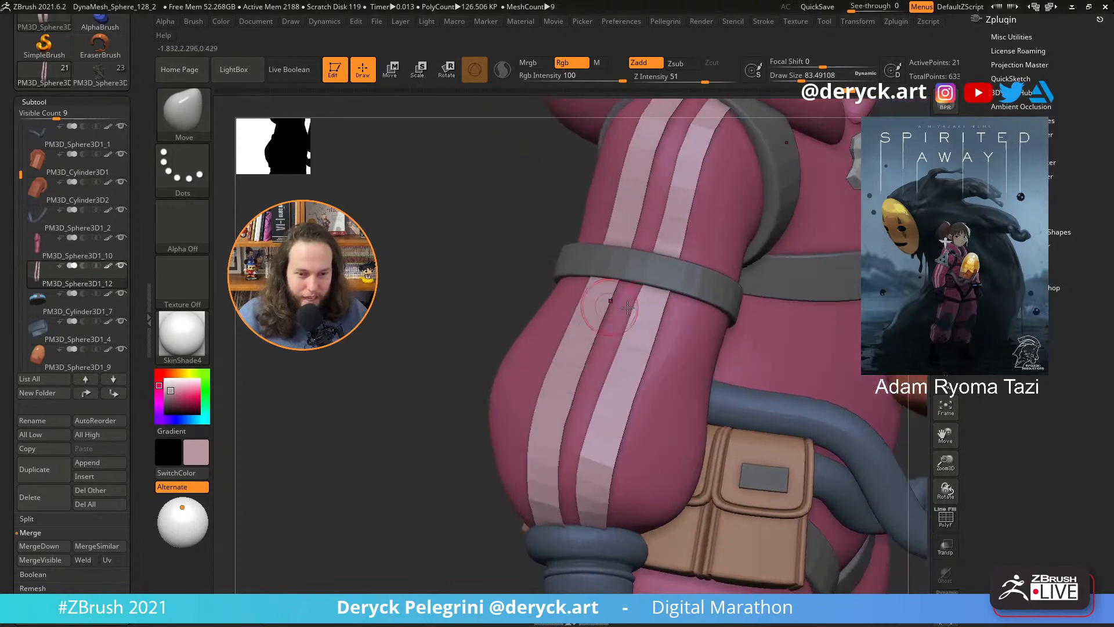
left_click_drag(656, 305, 660, 300)
left_click_drag(667, 256, 662, 252)
mouse_move(686, 216)
left_mouse_down()
mouse_move(696, 189)
mouse_move(671, 214)
mouse_move(675, 189)
mouse_move(708, 151)
left_mouse_up()
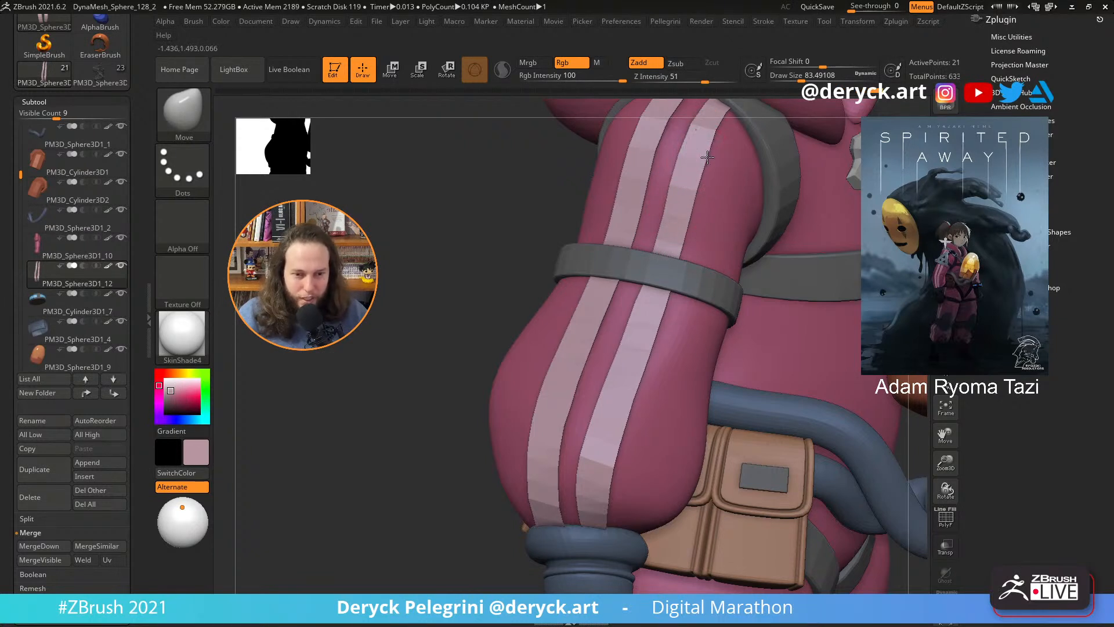
left_click_drag(418, 264, 405, 323)
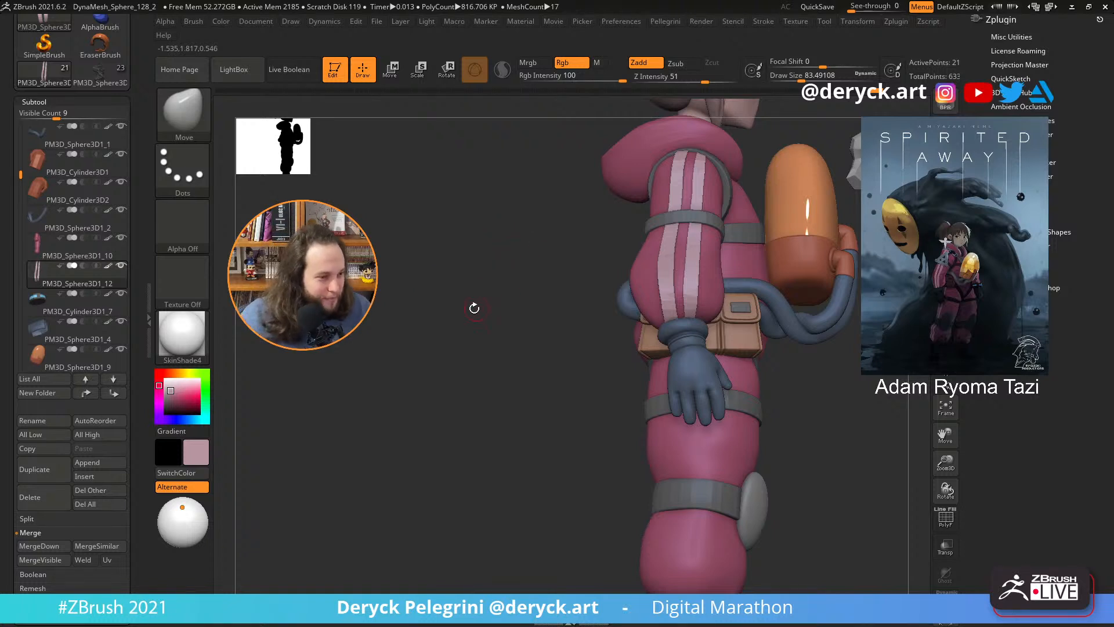
left_click_drag(472, 308, 462, 311)
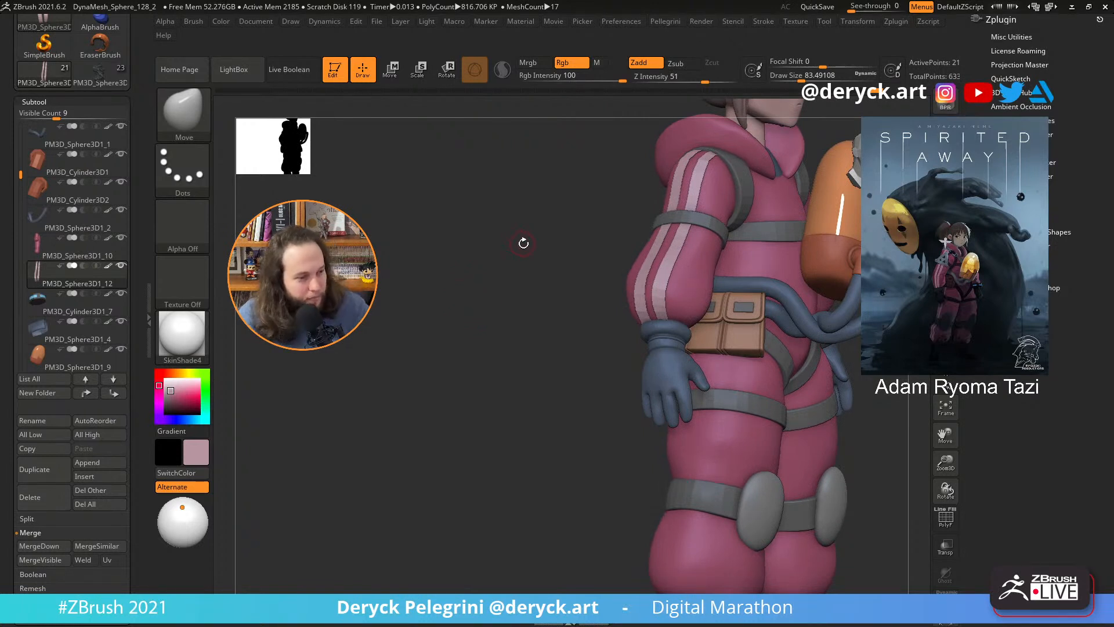
left_click_drag(540, 258, 511, 228)
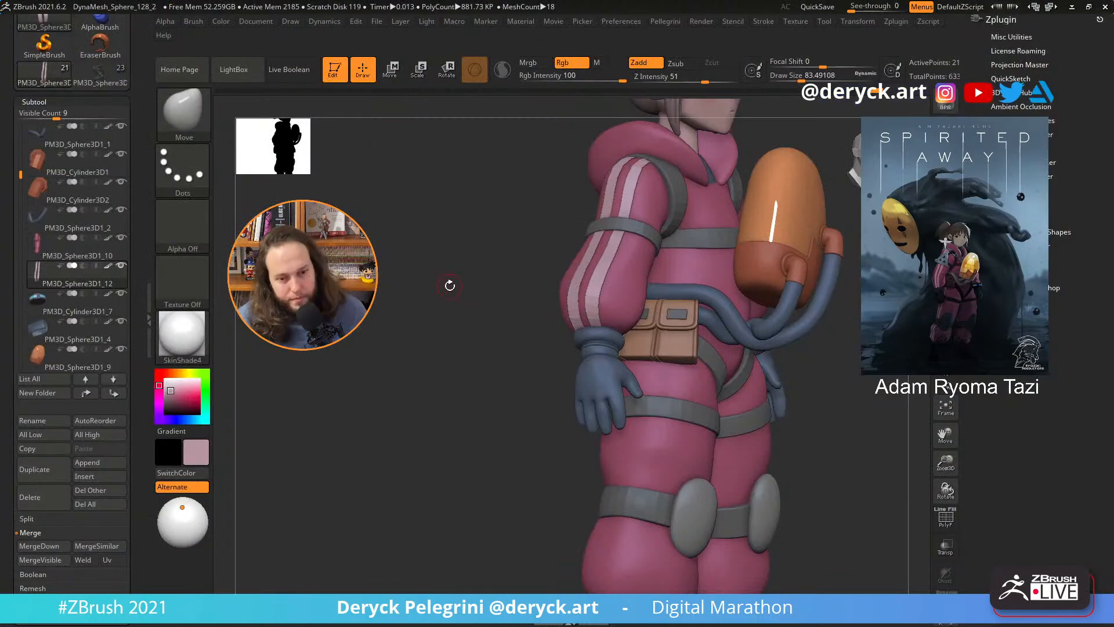
- Reduce the Move brush to about 74 and widen the front strip's upper end near the shoulder
mouse_move(435, 293)
left_mouse_down()
mouse_move(382, 306)
mouse_move(446, 303)
left_mouse_up()
left_click_drag(453, 255, 410, 286)
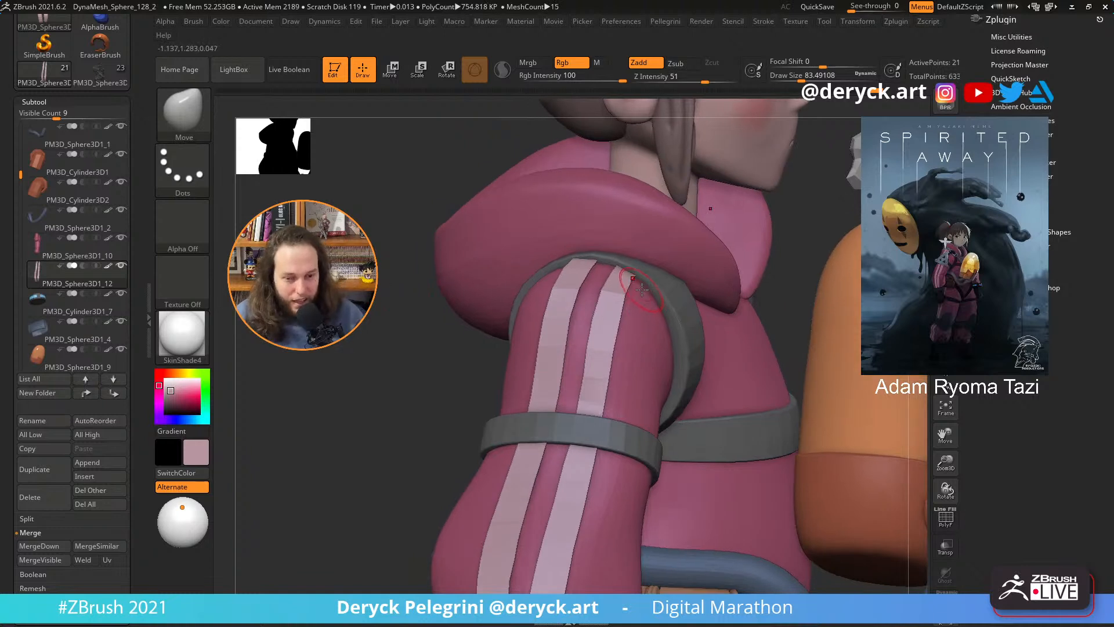
key("s")
mouse_move(641, 293)
left_mouse_down()
mouse_move(626, 296)
mouse_move(625, 320)
mouse_move(634, 280)
left_mouse_up()
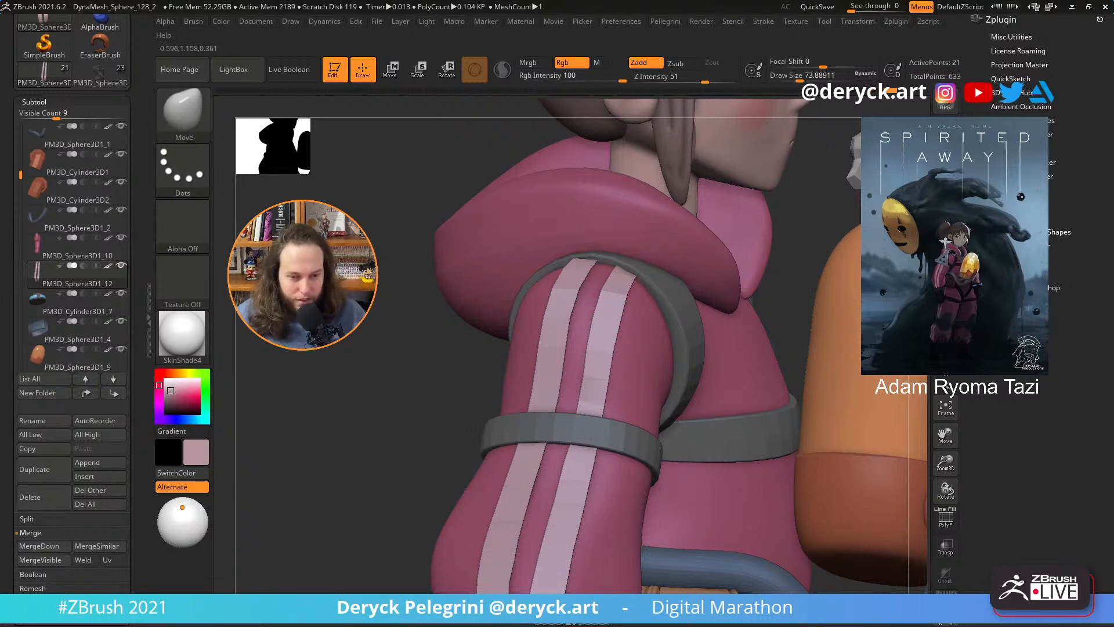
left_click_drag(360, 274, 394, 312)
left_click_drag(626, 296, 641, 273)
left_click_drag(611, 320, 599, 360)
- Isolate the strips, smooth the front strip's edges with the Move brush at about 56, and show the whole character again
key("s")
left_click_drag(585, 401, 591, 402)
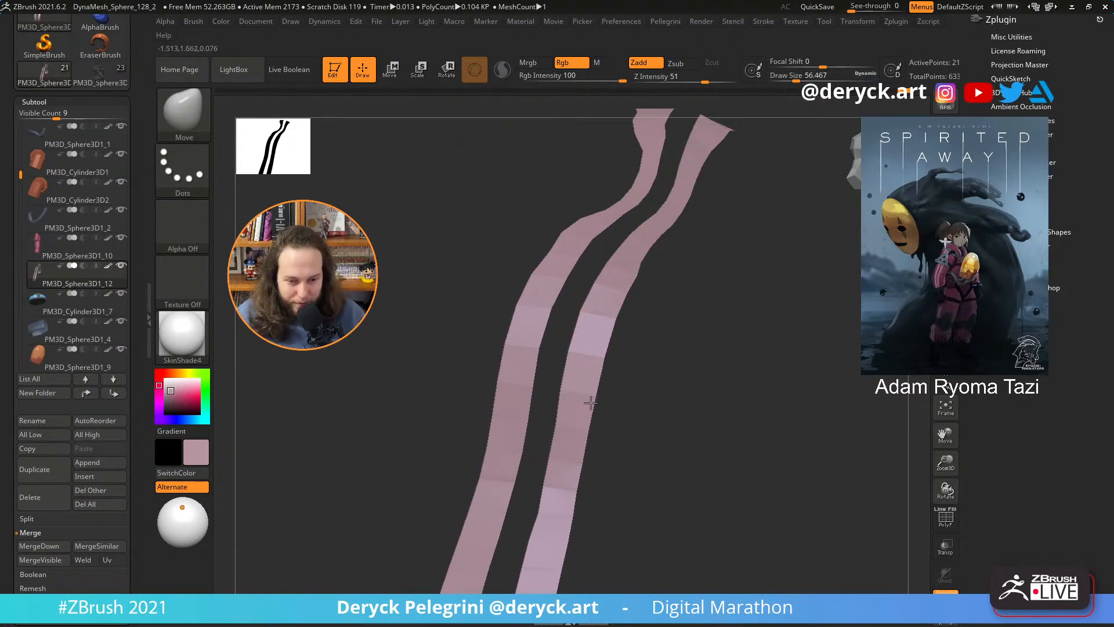
right_click_drag(567, 442, 617, 368)
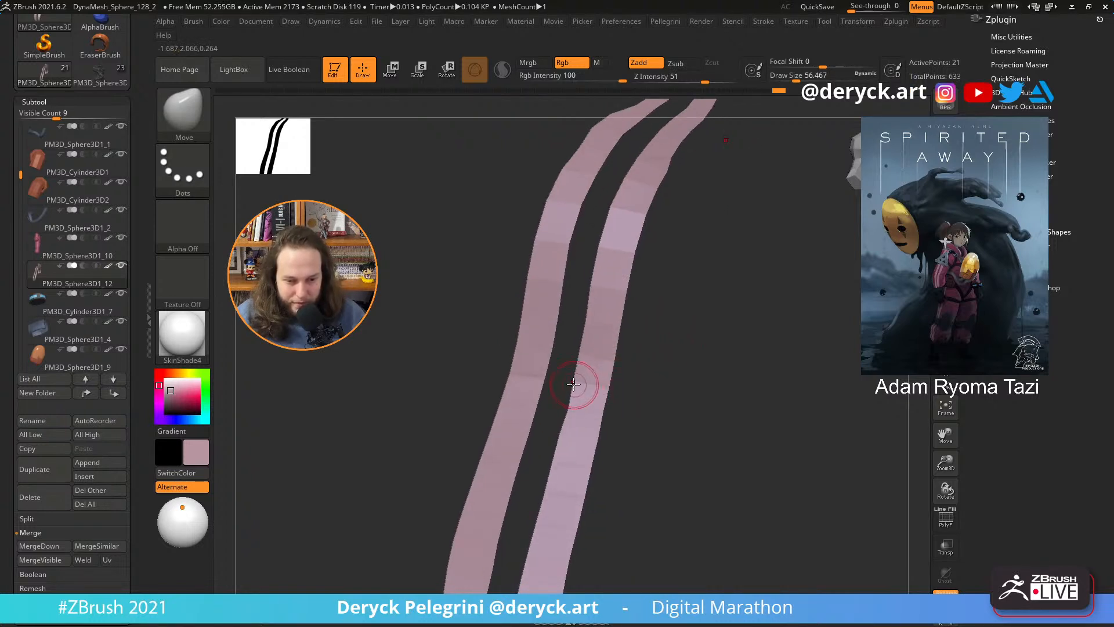
left_click_drag(573, 384, 576, 378)
left_click_drag(590, 331, 587, 326)
mouse_move(499, 308)
right_mouse_down("ctrl")
mouse_move(377, 207)
mouse_move(354, 343)
mouse_move(376, 302)
mouse_move(364, 322)
mouse_move(408, 282)
mouse_move(410, 296)
mouse_move(401, 286)
right_mouse_up("ctrl")
key("alt+s")
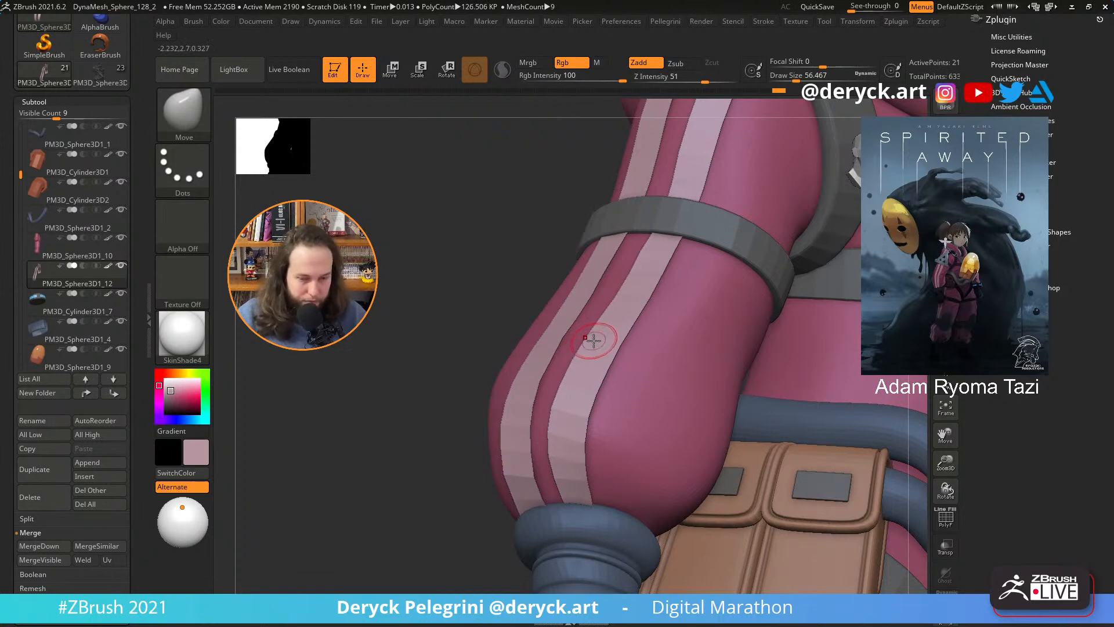
- Switch to the ZModeler brush, set its polygon action to QMesh with the Polyloop target, and show the polyframe
key("b")
key("z")
key("m")
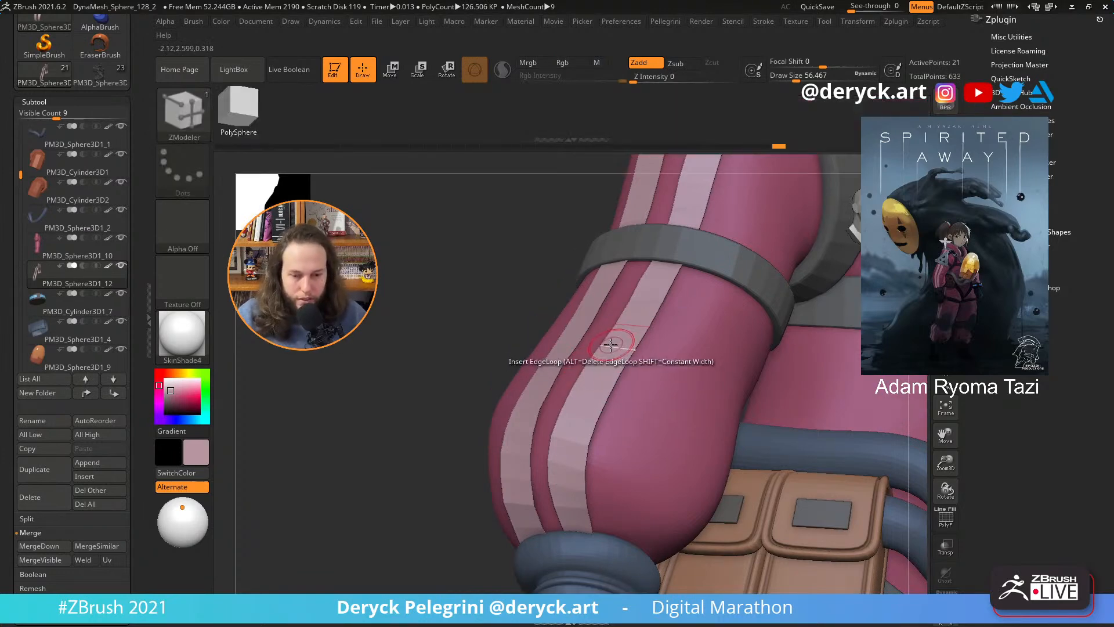
key("space")
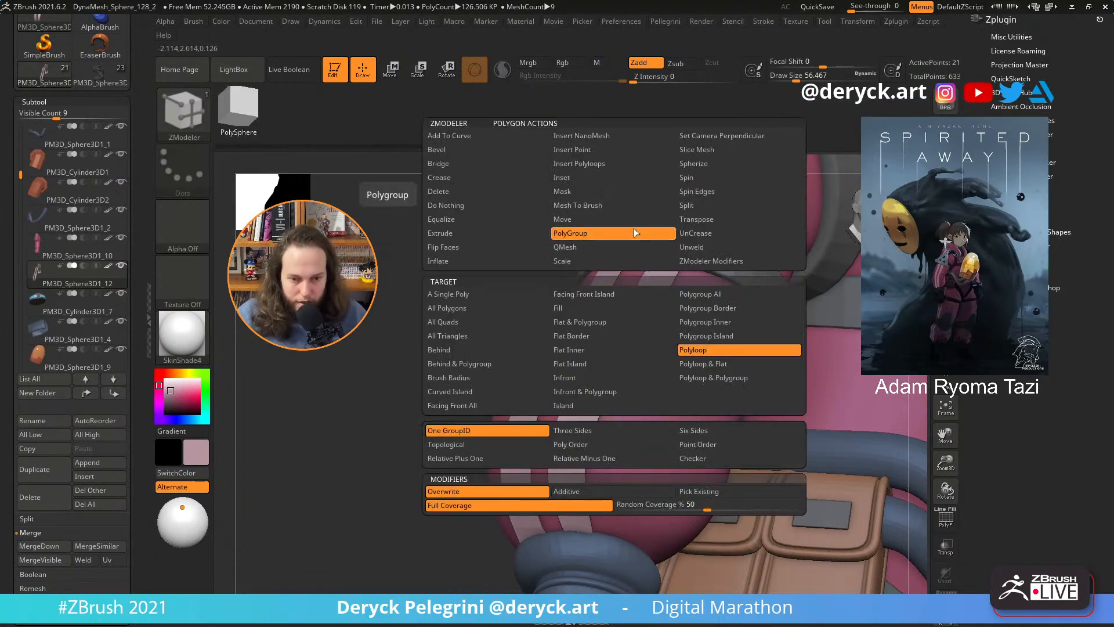
left_click(588, 247)
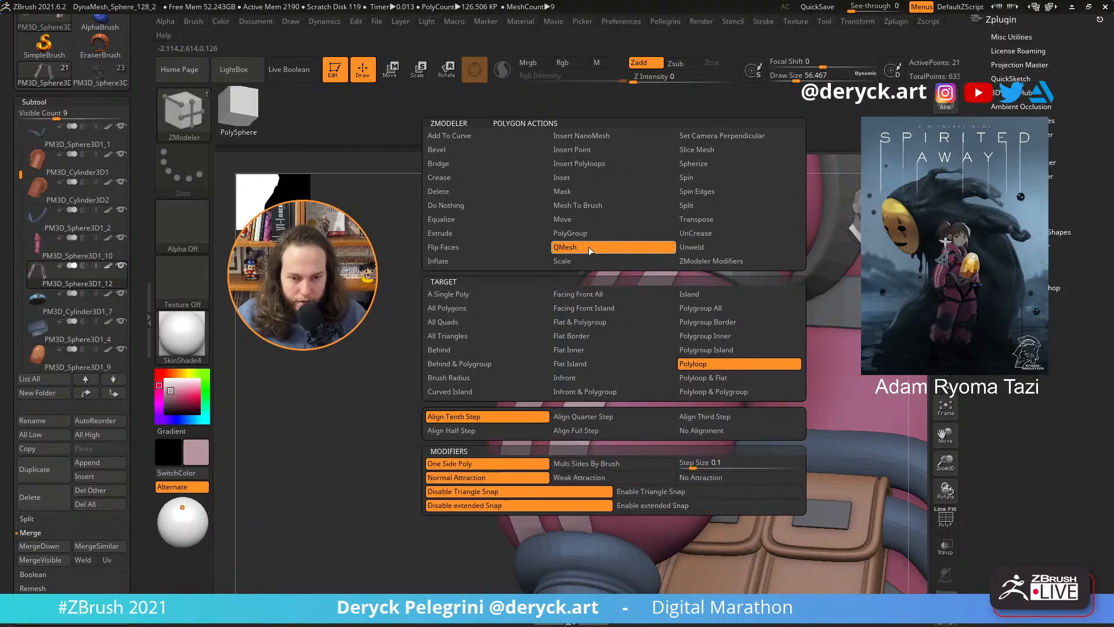
left_click(713, 362)
key("shift+f")
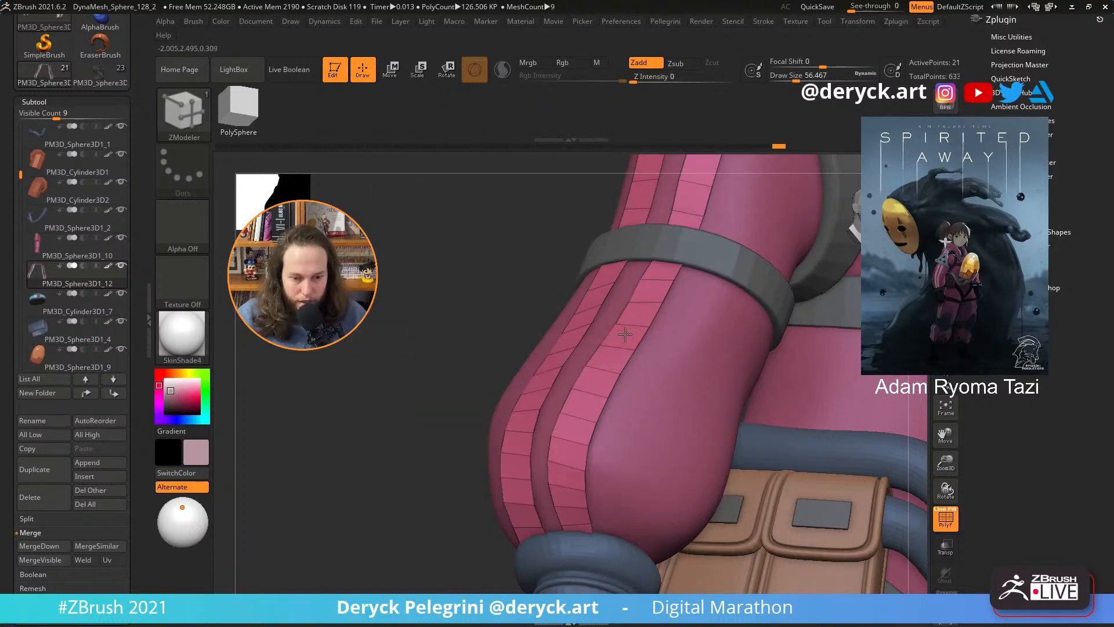
- Extrude the sleeve strips slightly outward with QMesh to give them thickness, undoing the first attempt
left_click_drag(624, 334, 633, 335)
key("ctrl+z")
left_click_drag(470, 283, 469, 314)
left_click_drag(585, 359, 582, 361)
mouse_move(392, 341)
left_mouse_down()
mouse_move(405, 349)
mouse_move(355, 297)
mouse_move(400, 324)
left_mouse_up()
- Turn on dynamic subdivision for the thickened strips and hide the polyframe
key("d")
key("shift+f")
left_click_drag(420, 344, 426, 345)
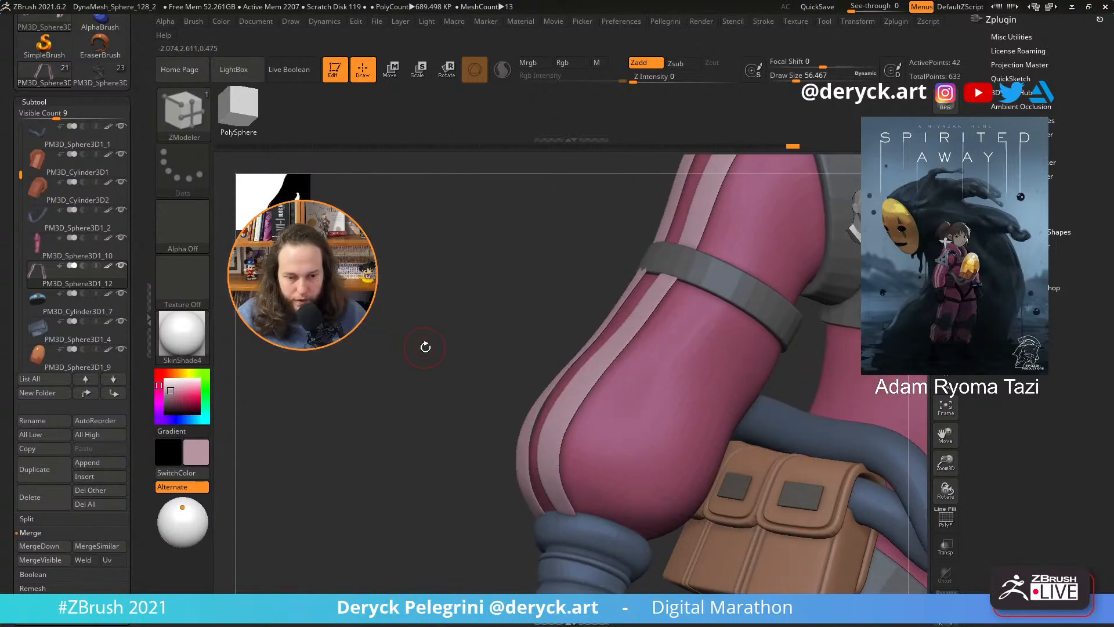
- Reshape the sleeve stripes around the arm strap and near the shoulder with a large Move brush, about 338 in size
key("b")
key("m")
key("v")
key("s")
left_click_drag(656, 301, 664, 302)
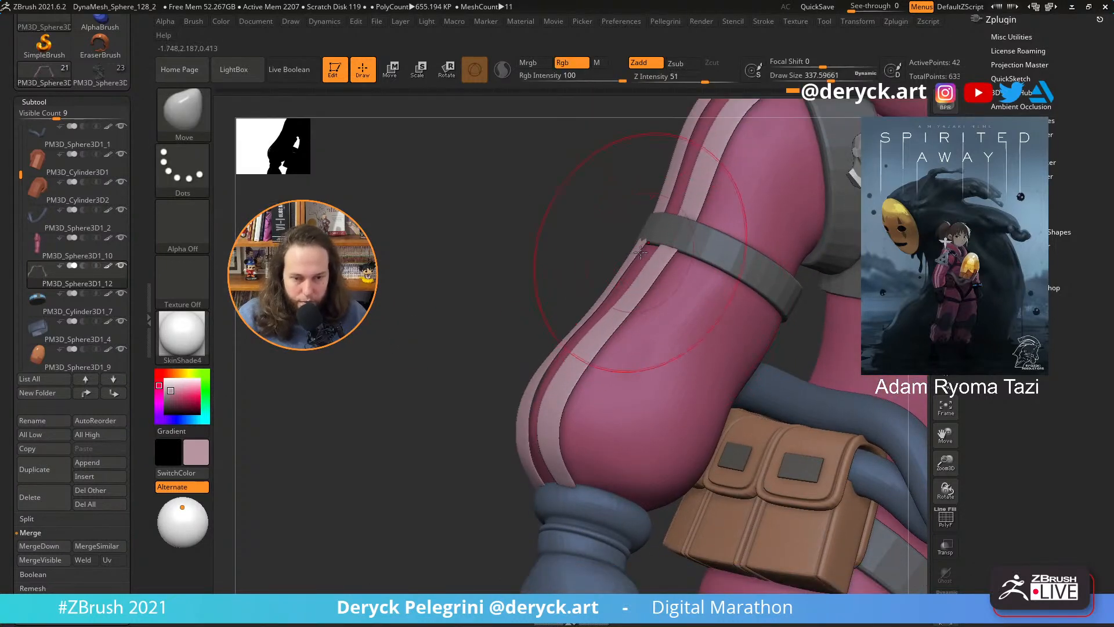
left_click_drag(646, 255, 641, 249)
mouse_move(602, 190)
left_mouse_down("alt")
mouse_move(587, 281)
mouse_move(560, 280)
left_mouse_up("alt")
left_click_drag(736, 204, 739, 210)
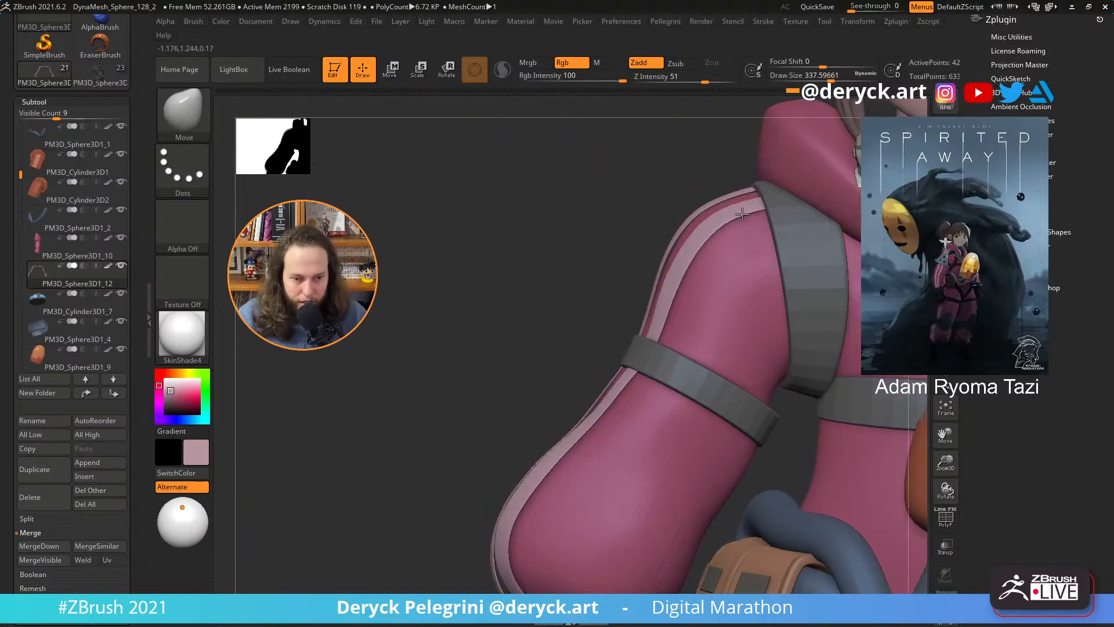
- Try nudging the stripes' upper ends at the shoulder strap with the Move brush reduced to about 145
left_click_drag(464, 197, 638, 204)
key("s")
left_click(675, 201)
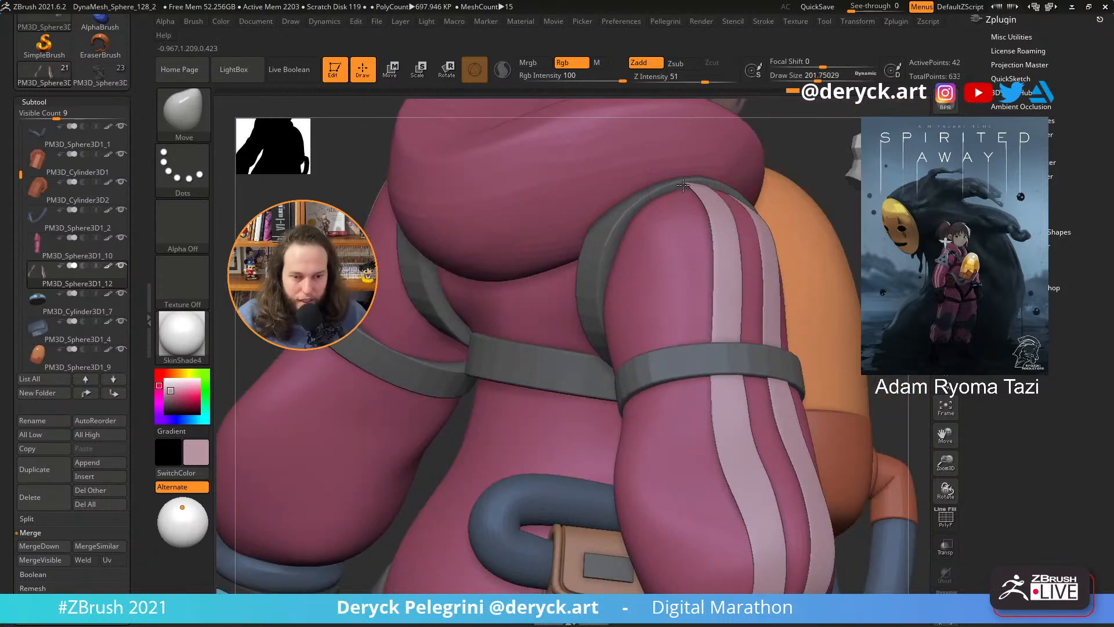
key("s")
left_click(717, 199)
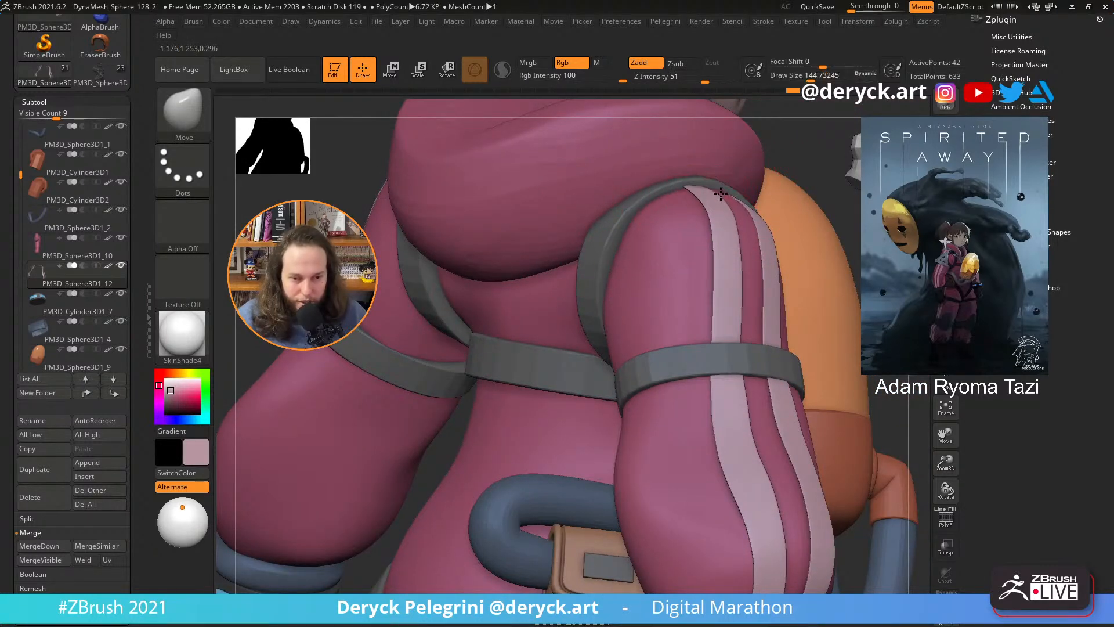
left_click_drag(856, 205, 514, 213)
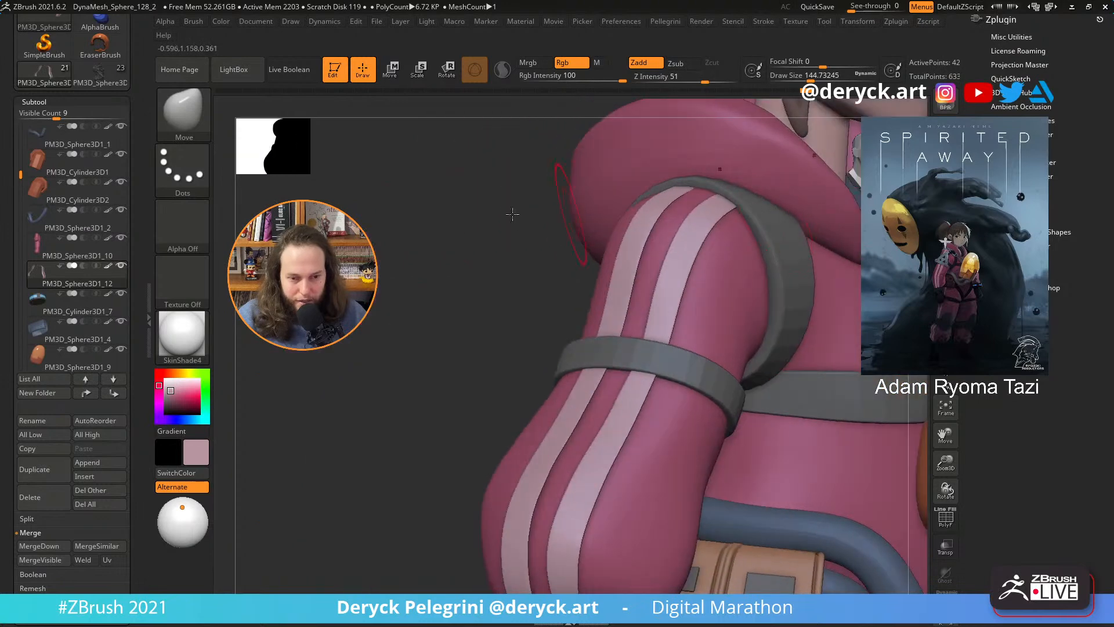
mouse_move(419, 256)
left_mouse_down("alt")
mouse_move(403, 200)
mouse_move(448, 226)
mouse_move(450, 248)
mouse_move(438, 249)
mouse_move(455, 294)
mouse_move(438, 289)
mouse_move(460, 250)
mouse_move(477, 246)
mouse_move(463, 249)
mouse_move(440, 298)
mouse_move(454, 260)
mouse_move(442, 214)
mouse_move(475, 273)
mouse_move(443, 333)
mouse_move(445, 278)
mouse_move(474, 236)
mouse_move(427, 214)
mouse_move(425, 251)
mouse_move(634, 274)
left_mouse_up("alt")
key("ctrl+z")
key("ctrl+z")
- Isolate the stripes with their wireframe shown and hide the excess polygons at their shoulder ends using lasso selection
key("shift+f")
key("ctrl+shift+s")
left_click_drag(678, 319, 597, 236, "ctrl+shift")
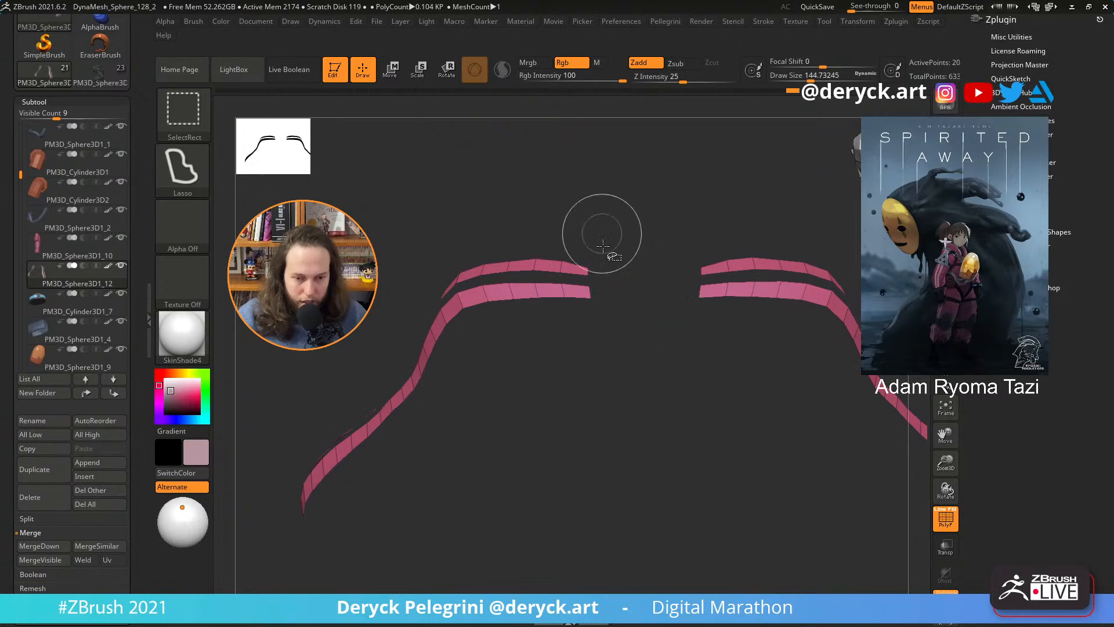
left_click_drag(578, 347, 570, 219, "ctrl+shift")
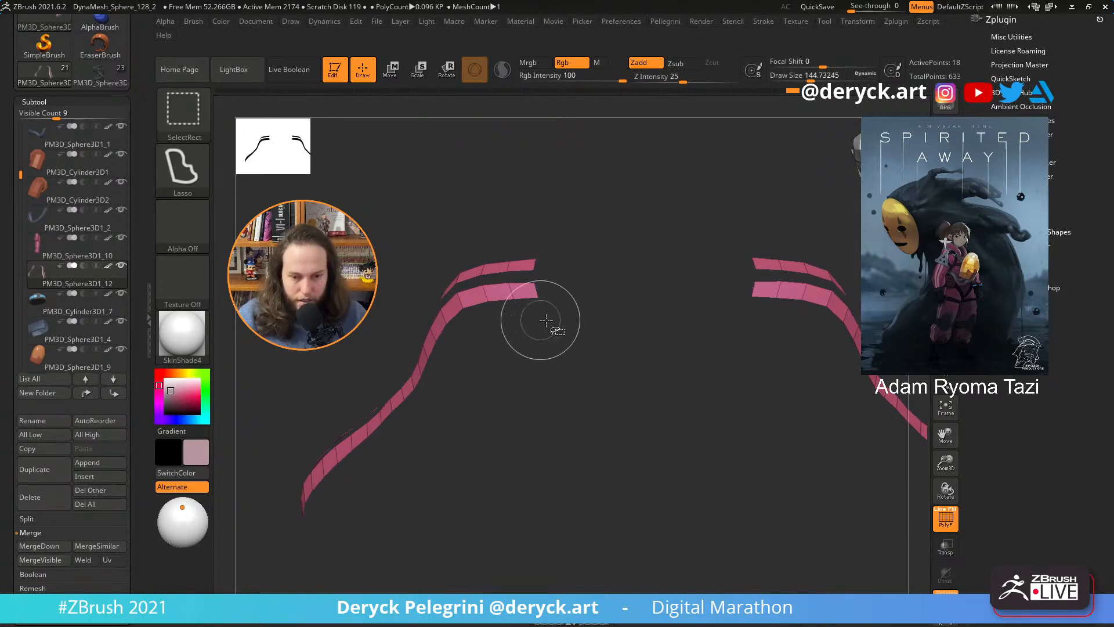
key("ctrl+shift+s")
key("ctrl+shift+s")
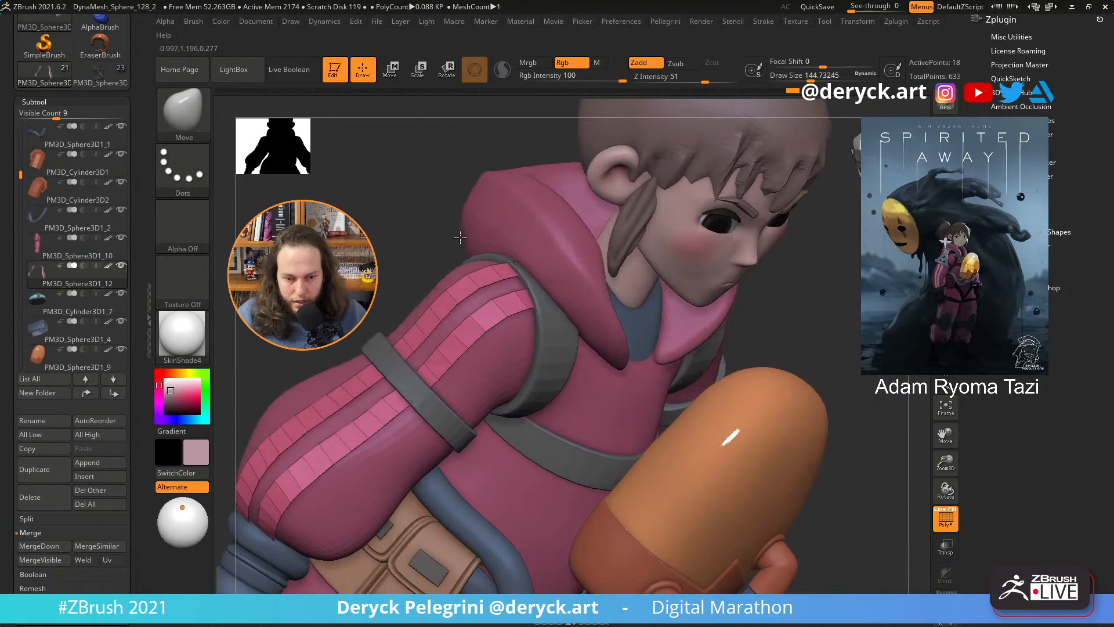
mouse_move(580, 250)
left_mouse_down("ctrl+alt+shift")
mouse_move(521, 309)
mouse_move(519, 257)
left_mouse_up("ctrl+alt+shift")
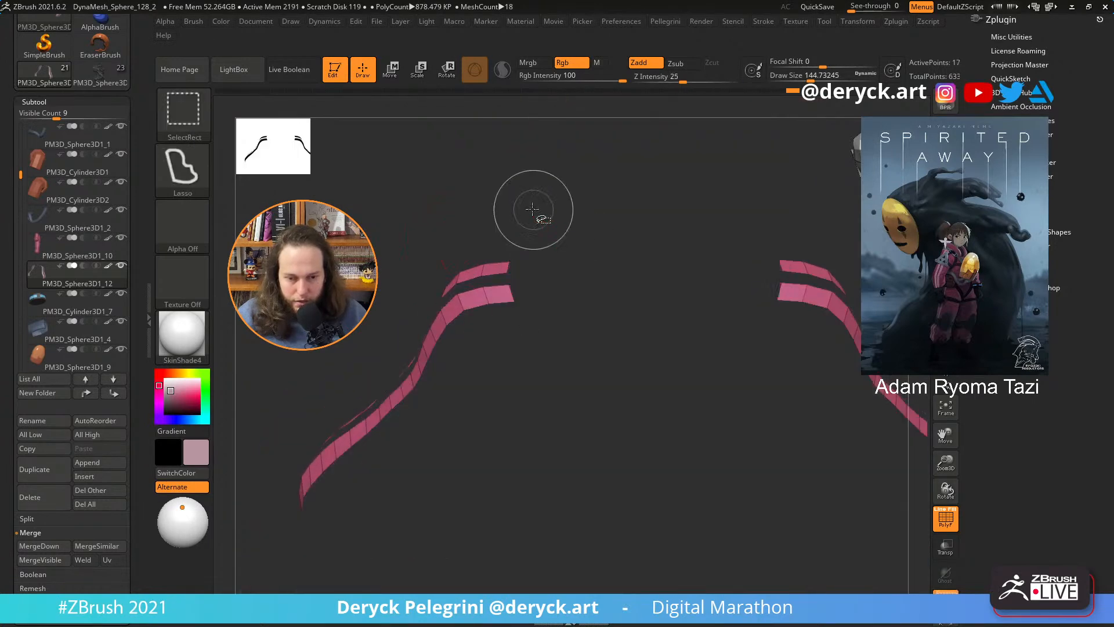
- Delete the hidden polygons from the stripes and check the trimmed ends against the full character
key("ctrl+shift+s")
mouse_move(400, 232)
left_mouse_down()
mouse_move(470, 244)
mouse_move(401, 235)
mouse_move(465, 246)
mouse_move(371, 273)
mouse_move(398, 279)
mouse_move(432, 257)
left_mouse_up()
key("ctrl+shift+s")
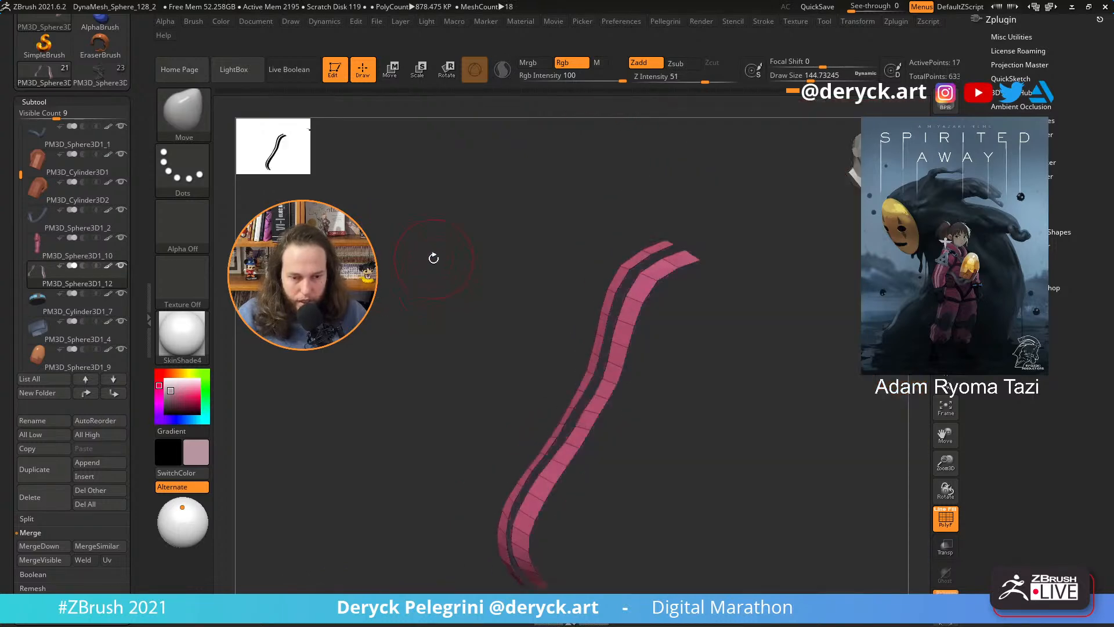
key("space")
left_click(449, 189)
key("ctrl+shift+s")
left_click_drag(502, 261, 398, 224)
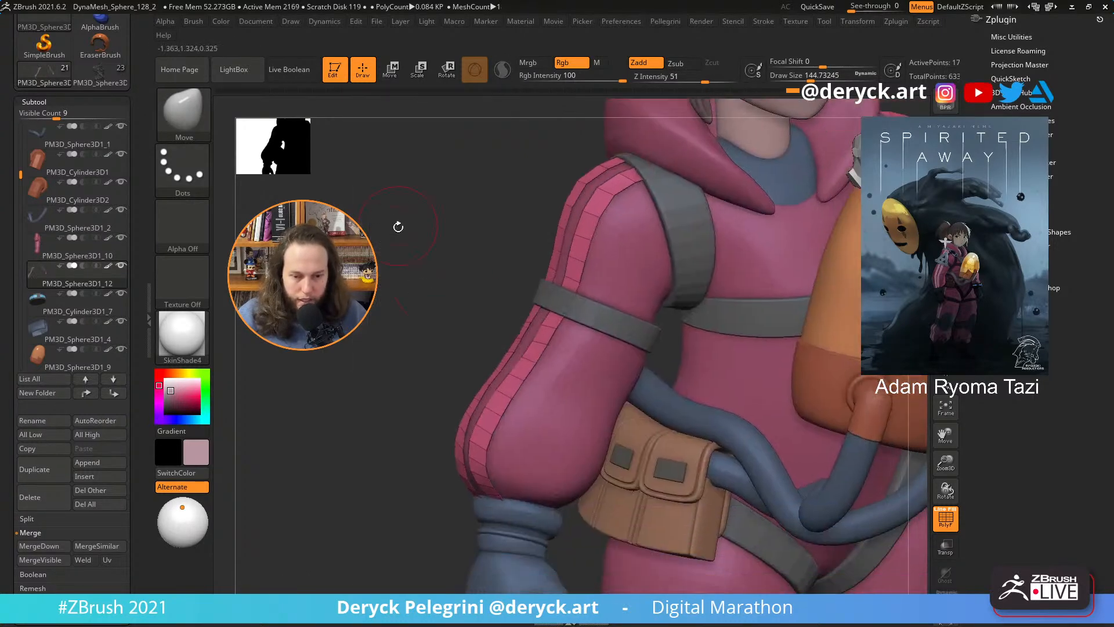
- Set the Panel Loops bevel and polish to 0 and try the panels on the isolated stripes
key("ctrl+shift+s")
mouse_move(403, 273)
left_mouse_down()
mouse_move(405, 259)
mouse_move(424, 279)
mouse_move(423, 256)
mouse_move(405, 286)
mouse_move(429, 273)
mouse_move(408, 272)
left_mouse_up()
key("space")
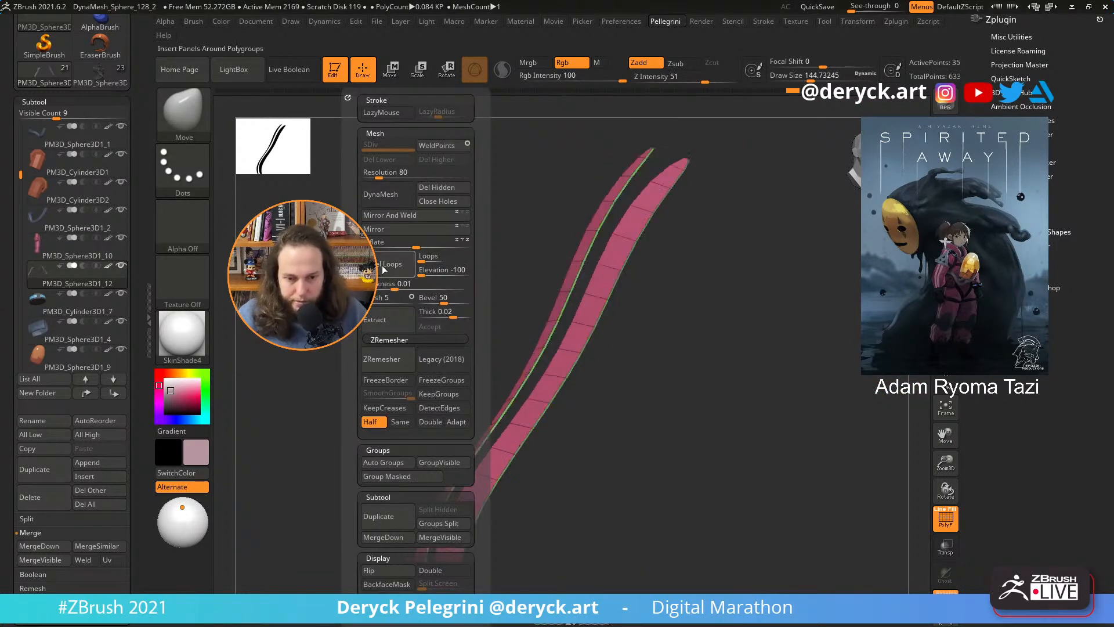
left_click_drag(432, 297, 392, 297)
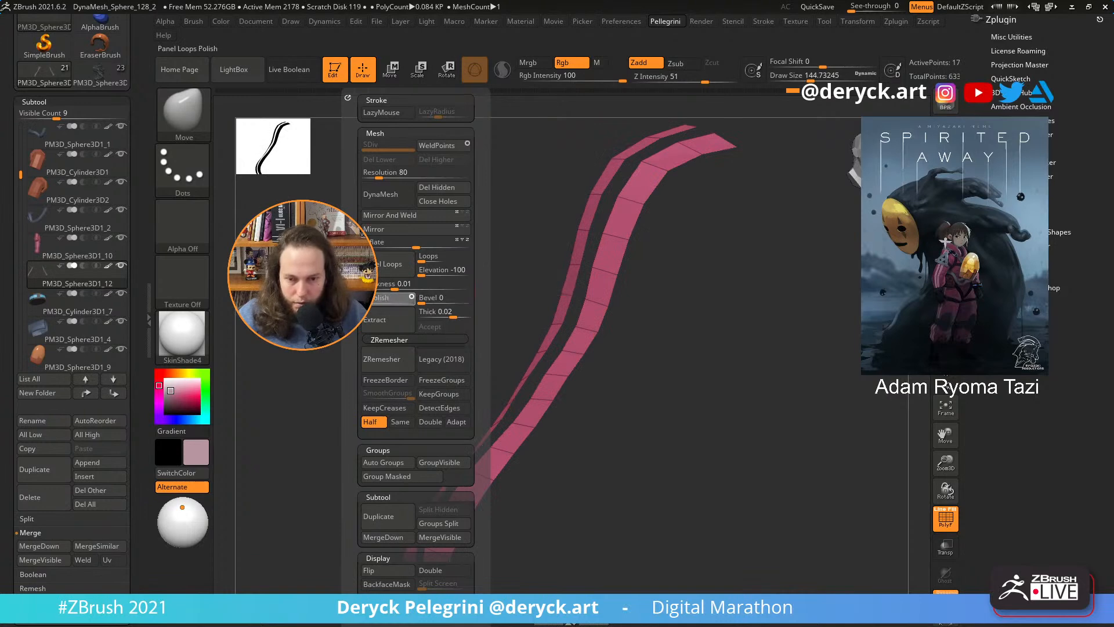
left_click(392, 268)
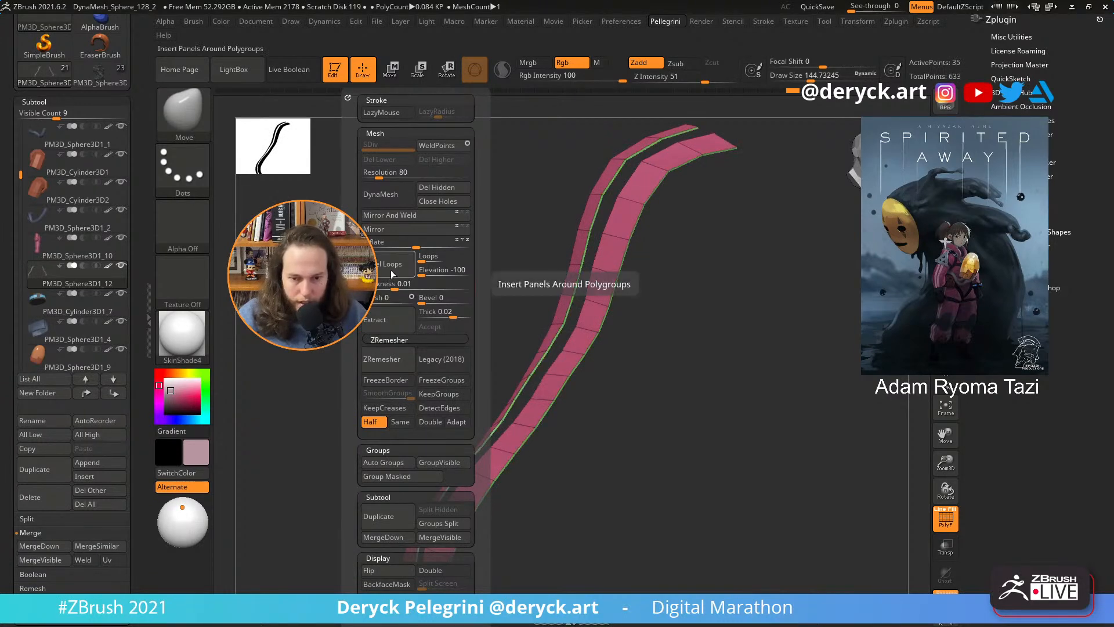
key("ctrl+z")
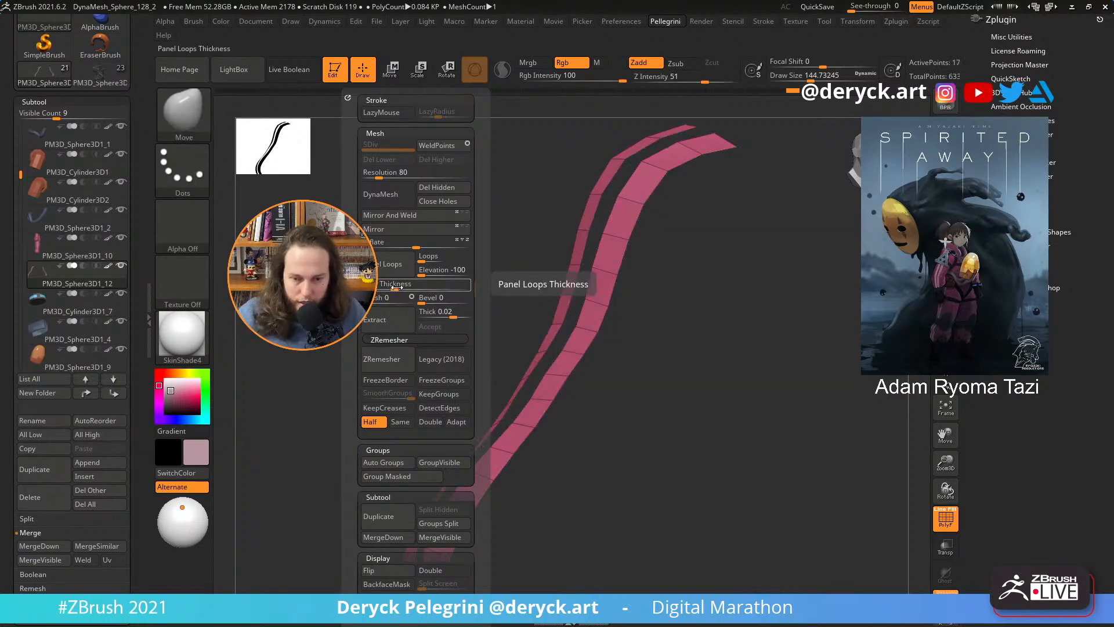
- Set the Panel Loops thickness to 0.02 and try the panels on the stripes
left_click_drag(391, 285, 396, 285)
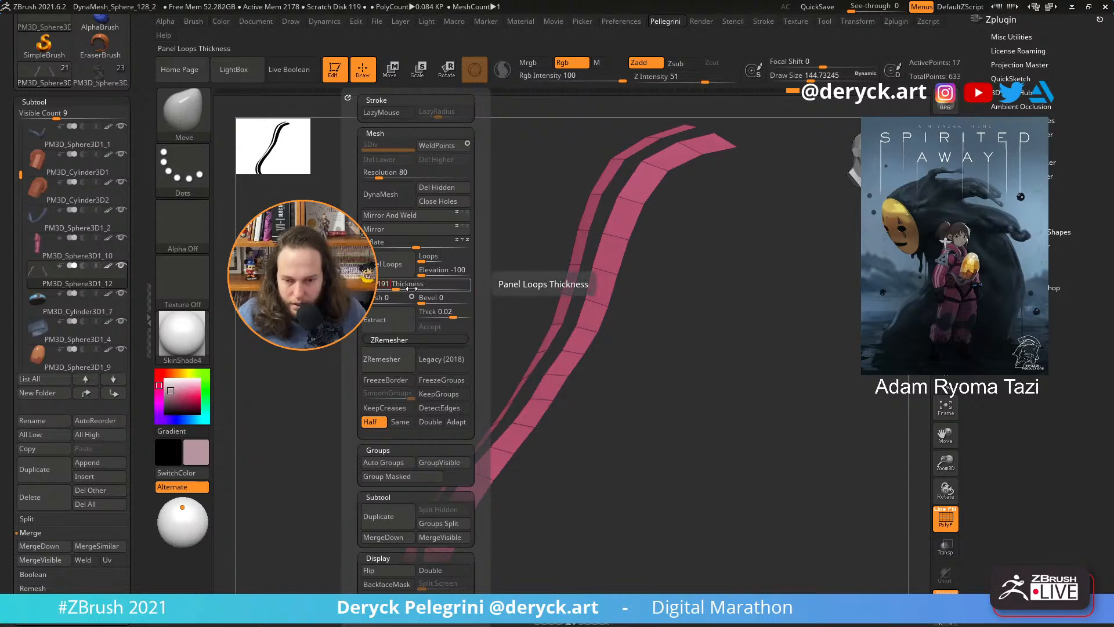
key("BackSpace")
key("BackSpace")
type("0.02")
key("Return")
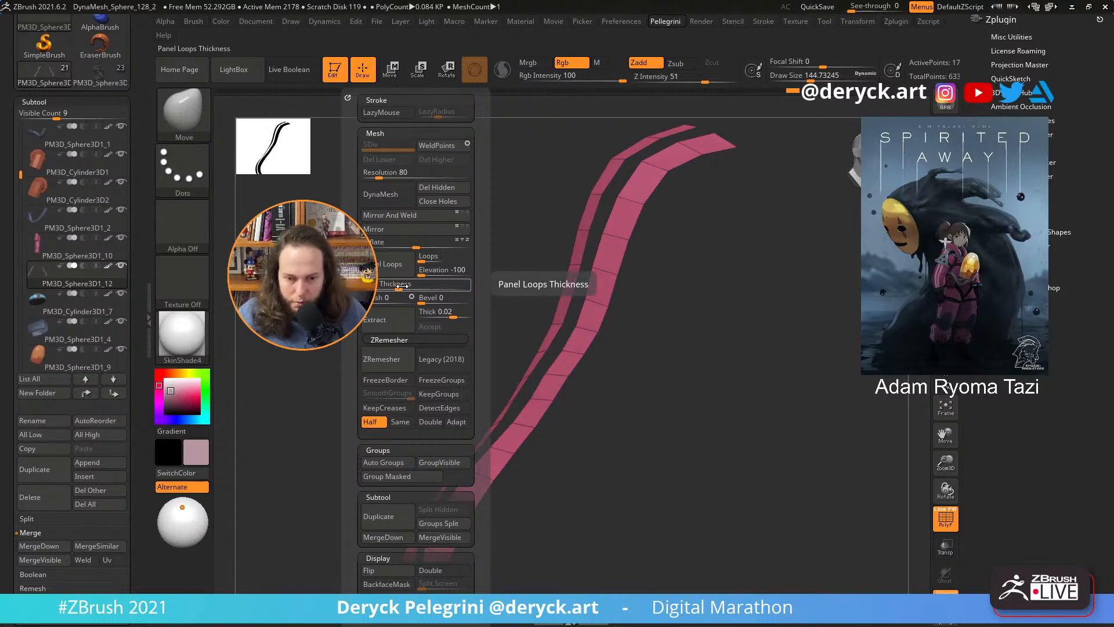
left_click(390, 267)
key("ctrl+z")
- Raise the Panel Loops thickness further and apply the panels to give the sleeve stripes volume
left_click(399, 284)
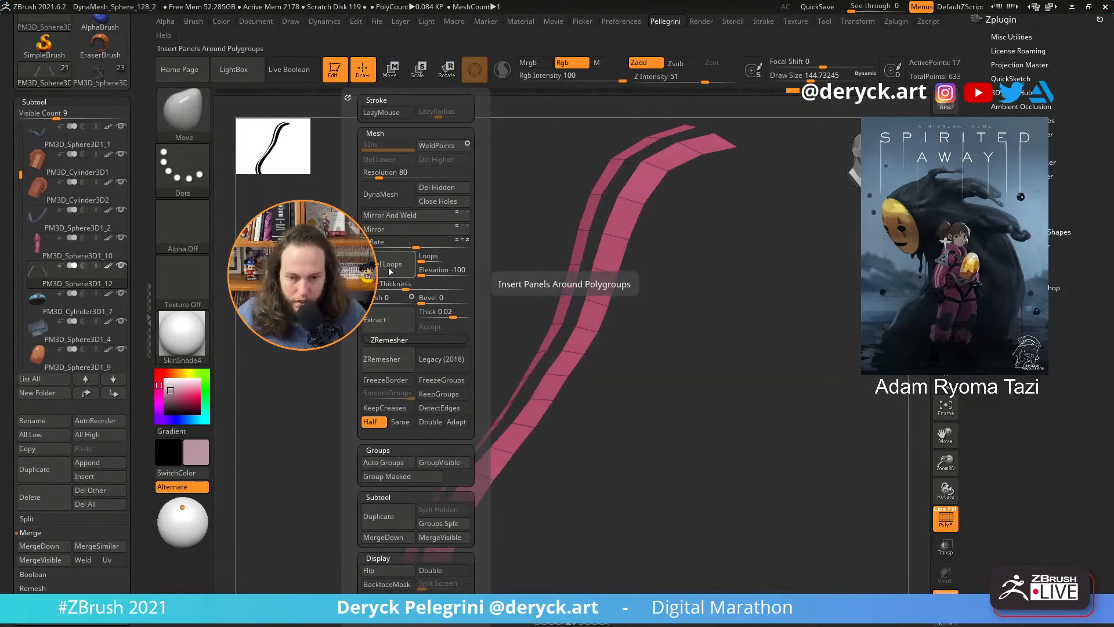
left_click(390, 268)
left_click(429, 231)
left_click_drag(395, 255, 392, 298, "alt")
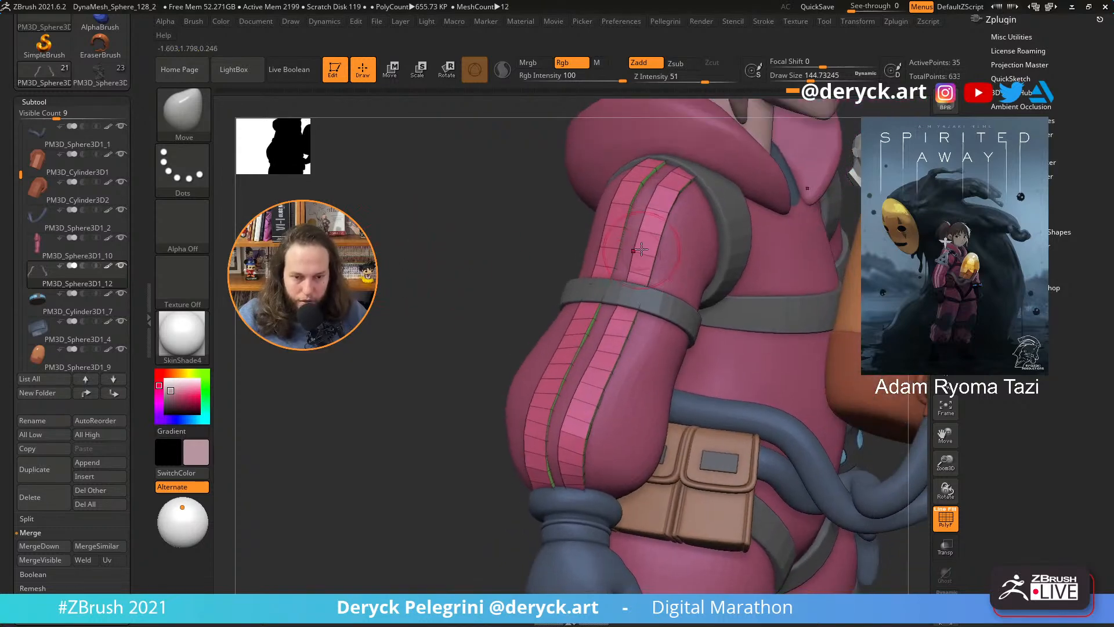
left_click_drag(513, 203, 410, 211)
- Insert lengthwise edge loops near the borders of the isolated stripes with the ZModeler brush
key("shift+f")
key("shift+s")
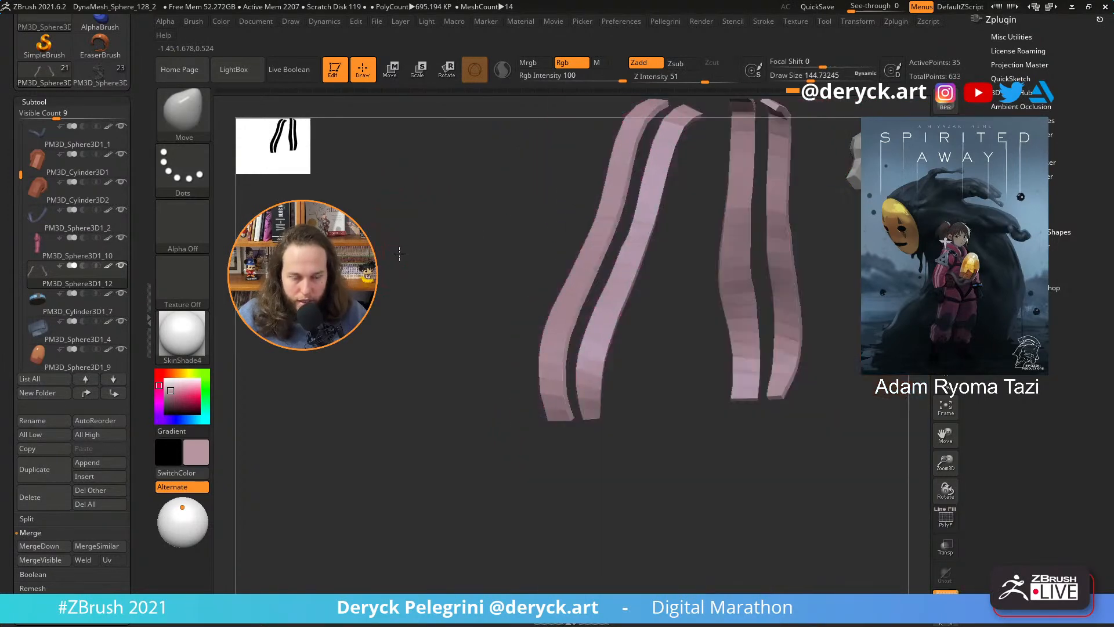
left_click_drag(398, 252, 450, 273)
key("shift+f")
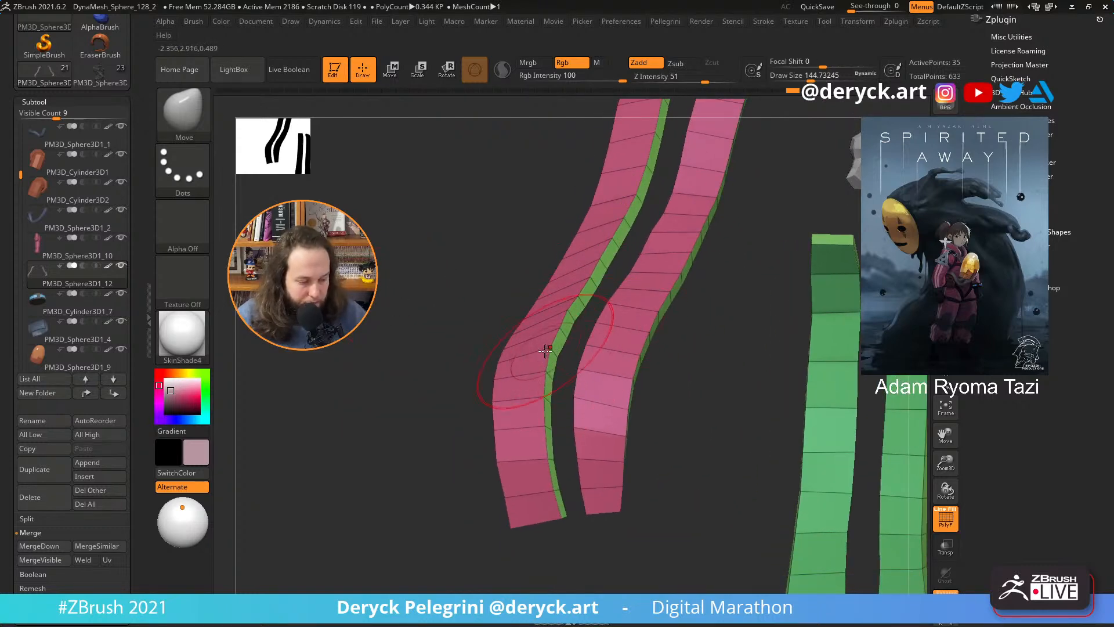
key("b")
key("z")
key("m")
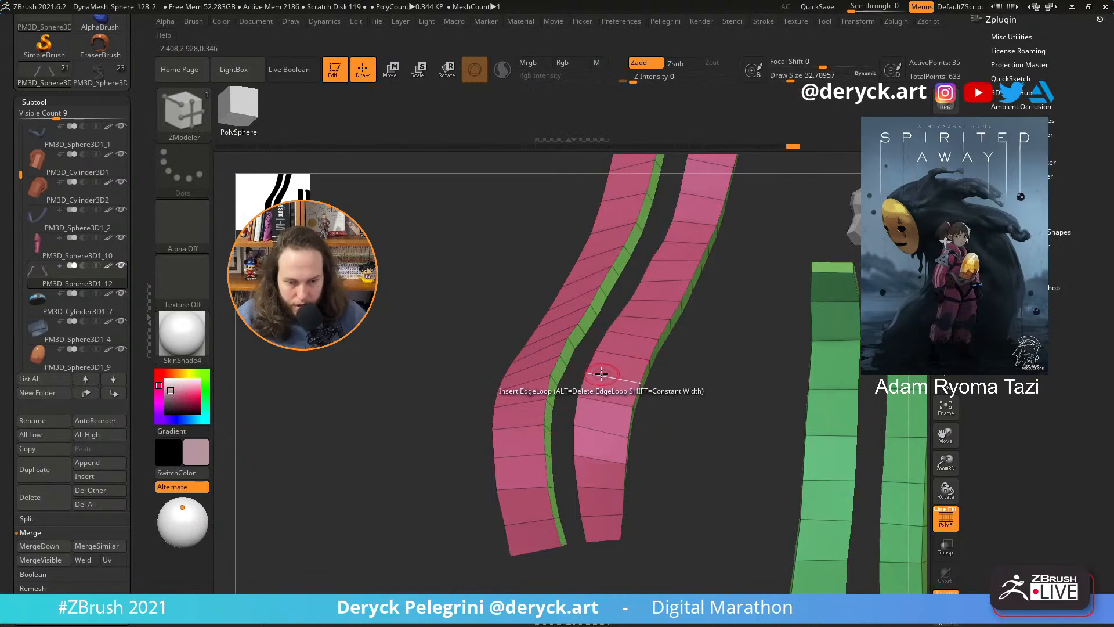
left_click(636, 379)
left_click_drag(477, 373, 536, 400)
left_click(498, 405)
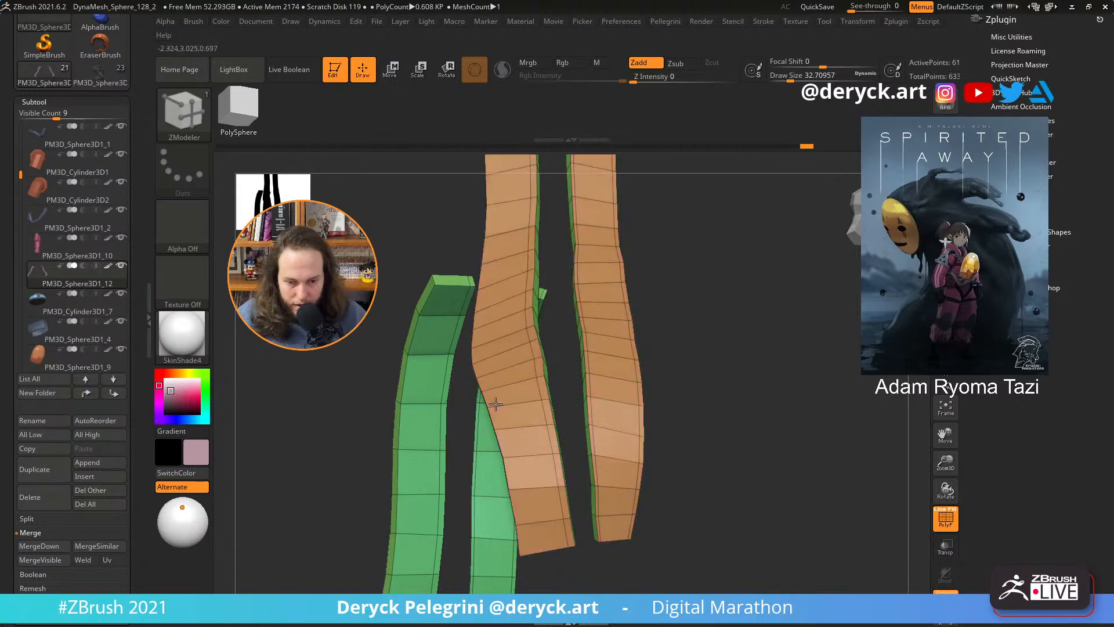
left_click(499, 406)
- Turn on dynamic subdivision smoothing for the stripes and show the other subtools again
key("d")
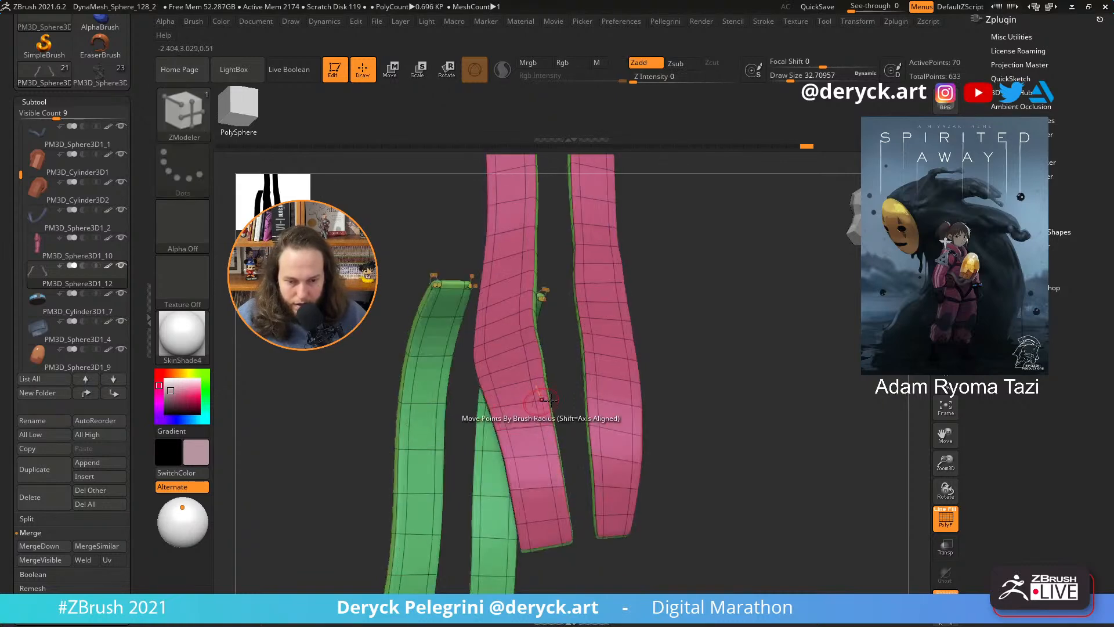
key("alt+s")
left_click_drag(298, 422, 301, 405)
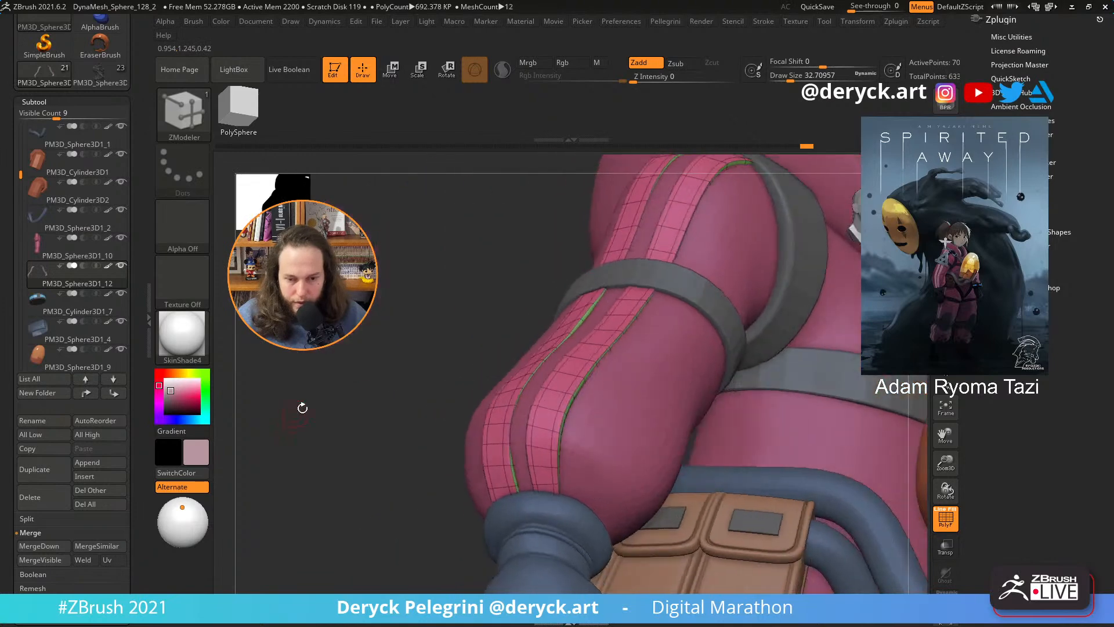
- Hide the stripes' wireframe and save the character model to disk
key("shift+f")
left_click_drag(381, 351, 353, 359)
scroll(69, 174, "up", 3)
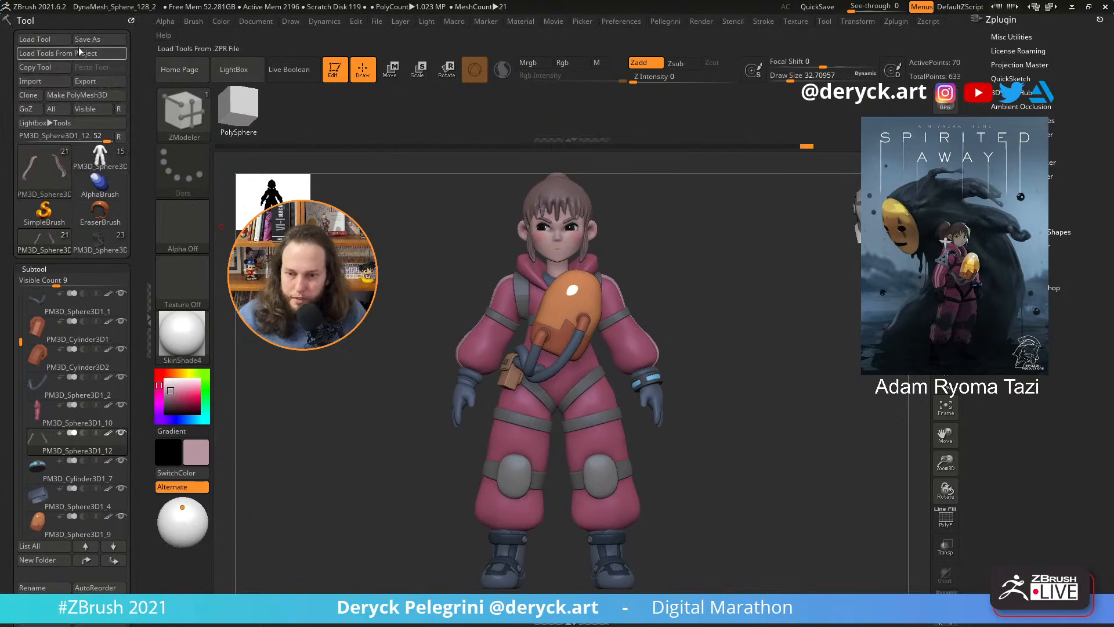
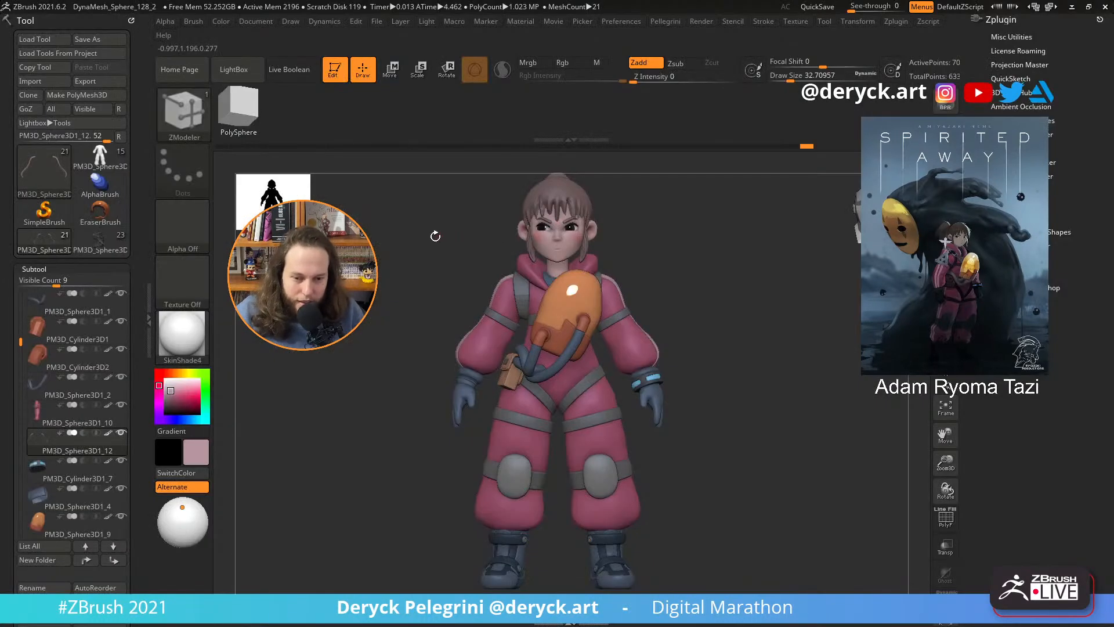
left_click_drag(410, 303, 432, 350)
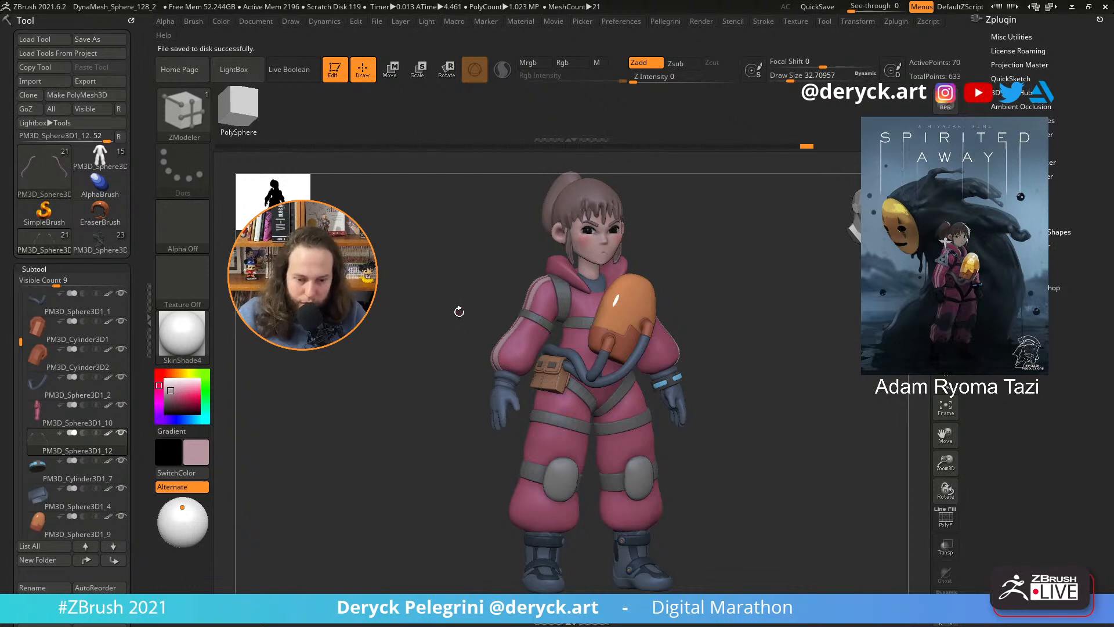
left_click_drag(381, 378, 410, 450, "shift")
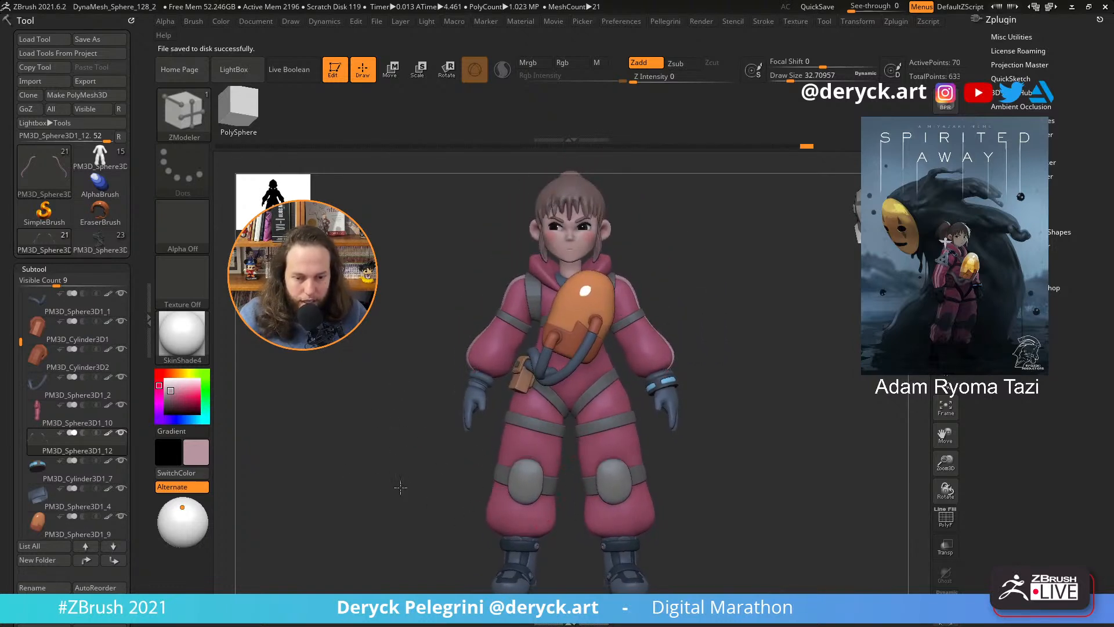
left_click_drag(398, 487, 450, 487)
left_click_drag(383, 456, 423, 459)
mouse_move(537, 477)
left_mouse_down("alt")
mouse_move(622, 477)
mouse_move(488, 487)
mouse_move(445, 457)
mouse_move(435, 490)
mouse_move(370, 435)
mouse_move(387, 470)
mouse_move(408, 469)
mouse_move(390, 454)
left_mouse_up("alt")
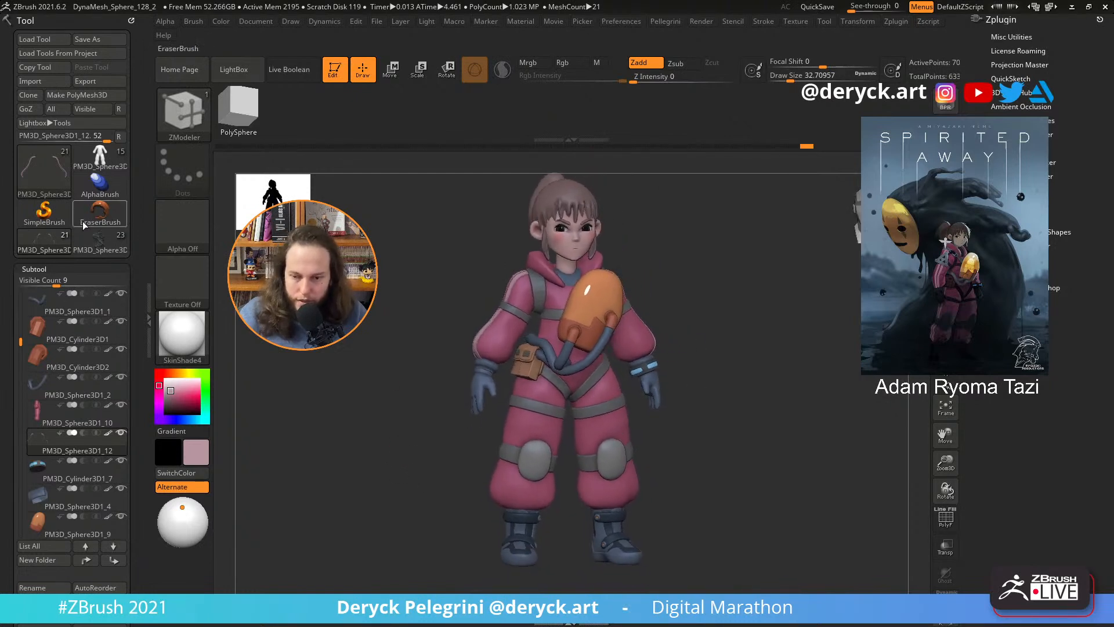
- Select the pink suit subtool PM3D_Sphere3D1_10, check it in isolation, and duplicate it
left_click(76, 413)
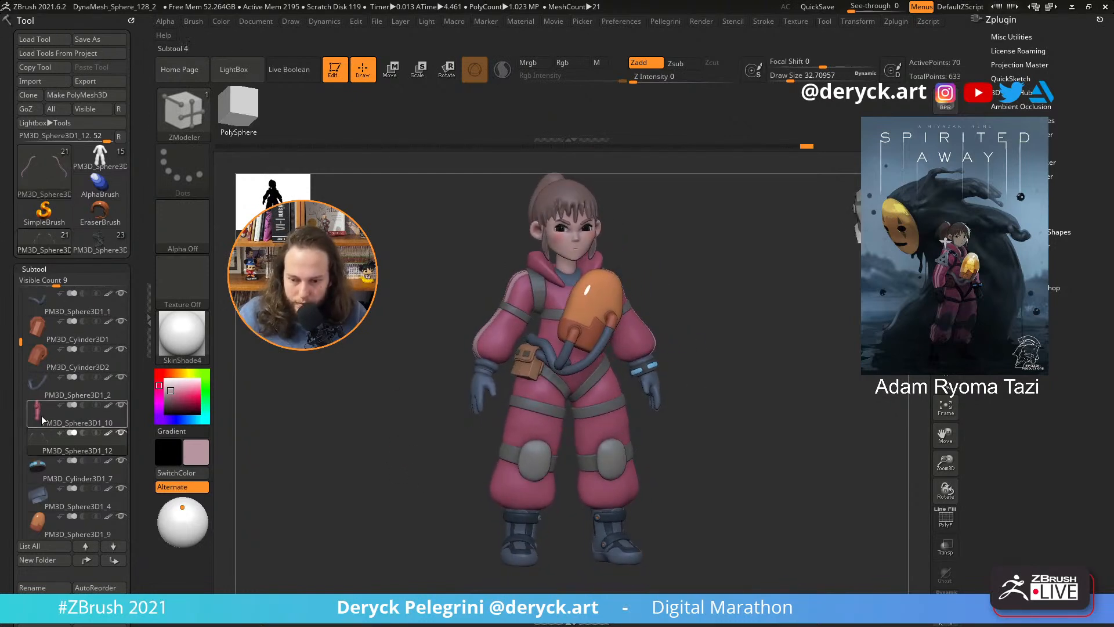
key("alt+s")
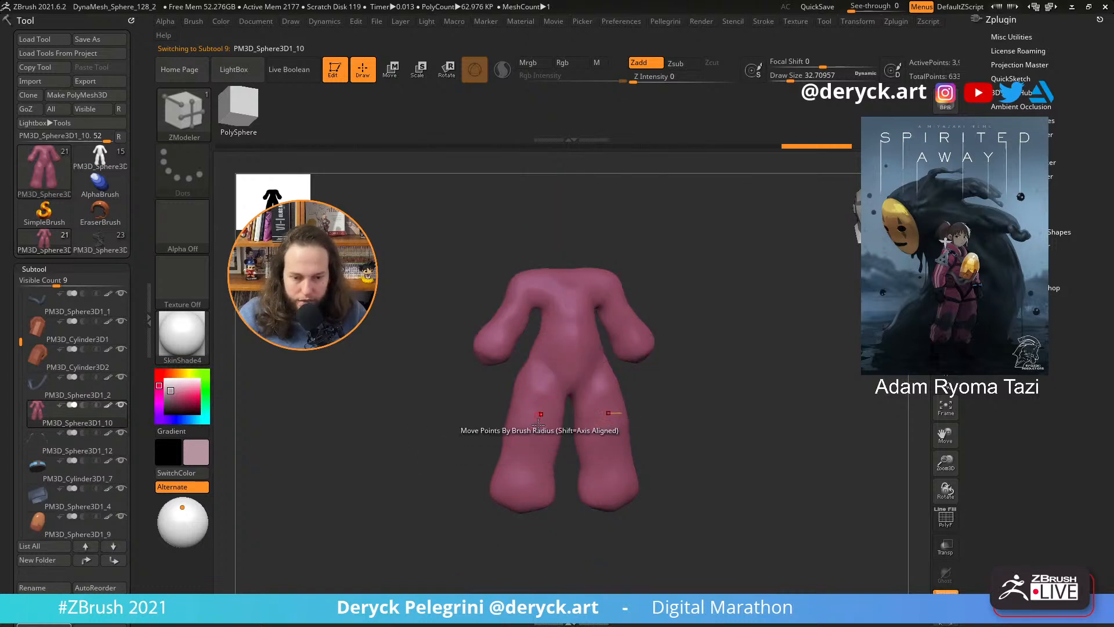
key("alt+s")
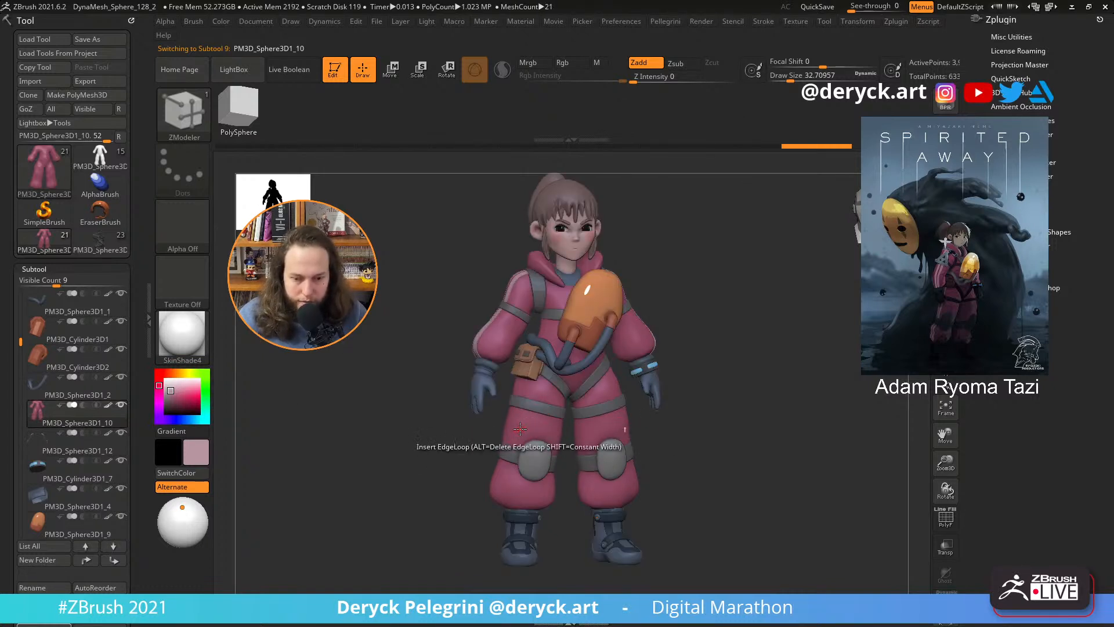
left_click_drag(415, 441, 429, 439)
left_click_drag(19, 464, 19, 384)
left_click(32, 556)
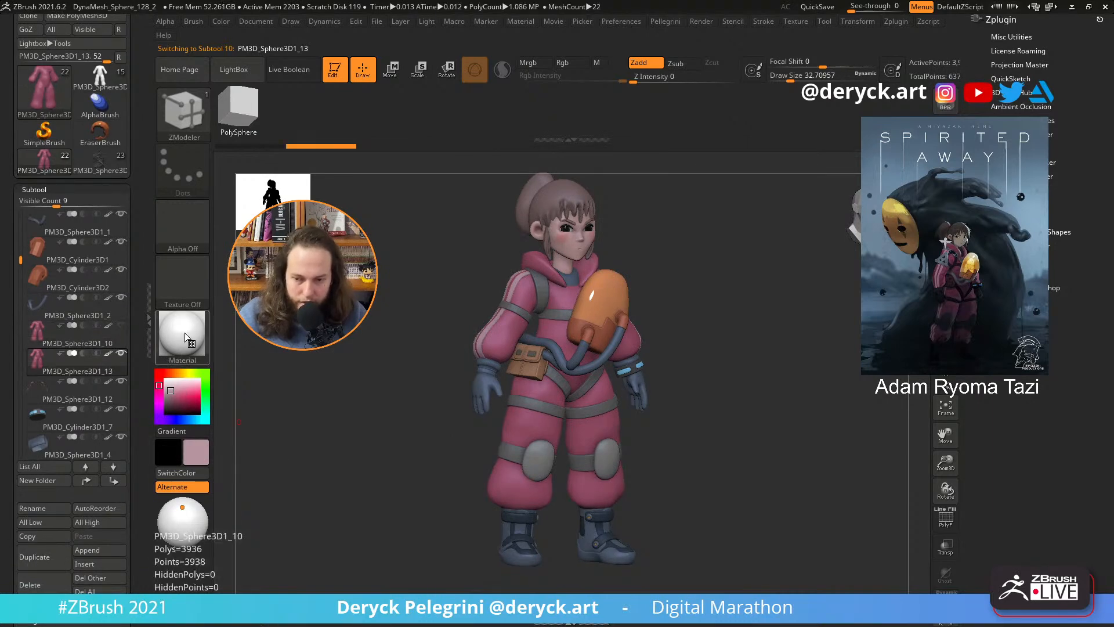
- Isolate the duplicated suit in front view with its wireframe shown
mouse_move(397, 450)
left_mouse_down("shift")
mouse_move(391, 492)
mouse_move(390, 423)
mouse_move(408, 416)
mouse_move(393, 403)
mouse_move(393, 435)
left_mouse_up("shift")
key("shift+s")
key("shift+f")
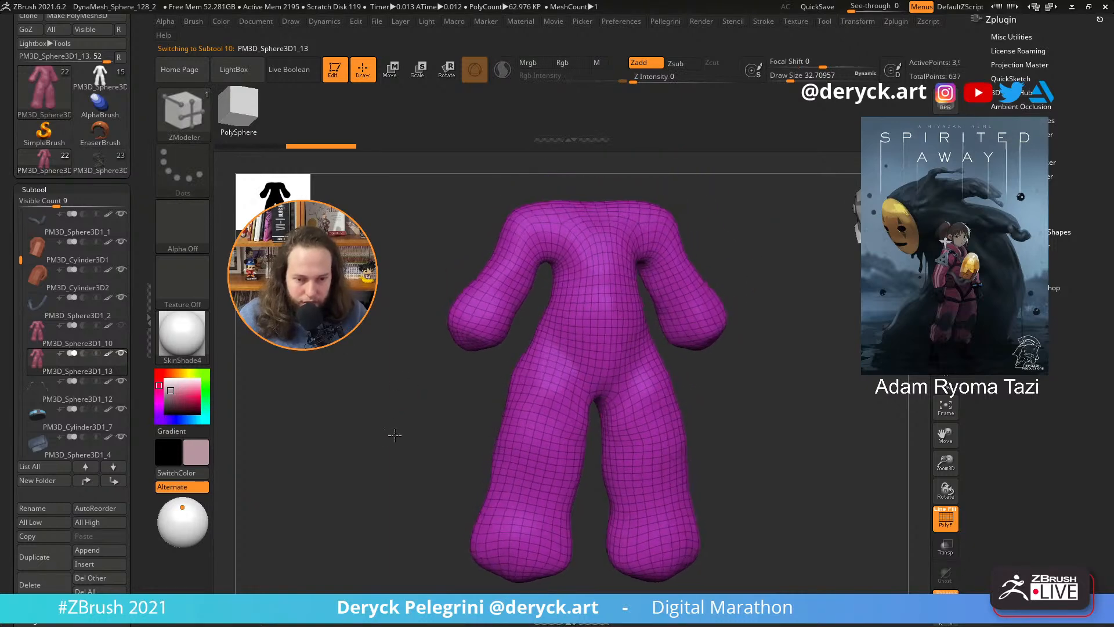
- Show the other subtools around the duplicated suit again and turn off its wireframe
key("shift+f")
key("shift+f")
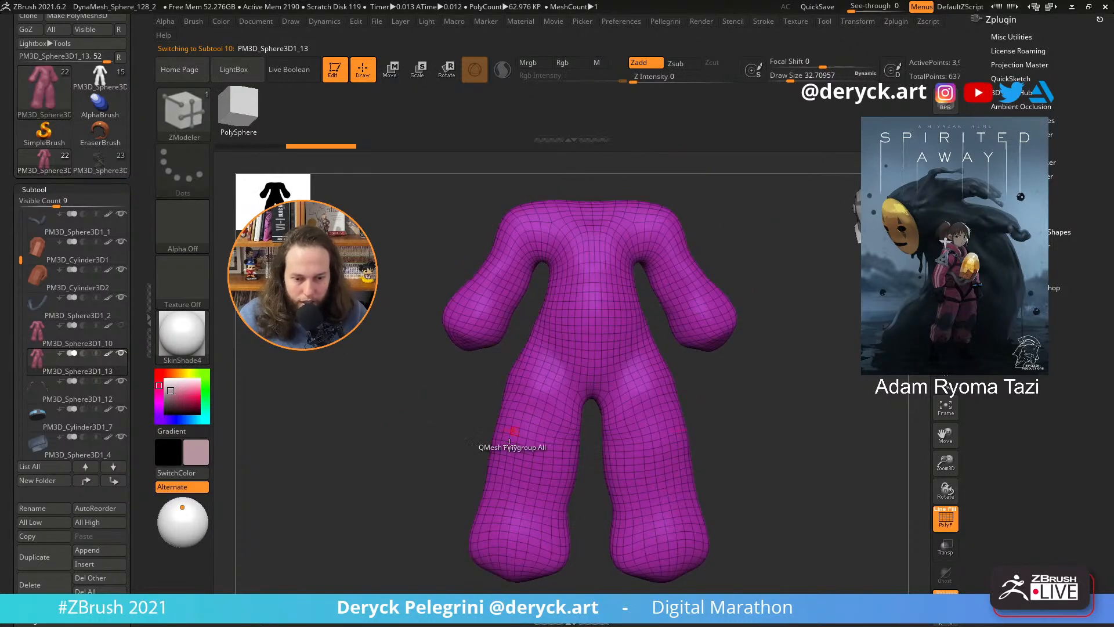
left_click_drag(365, 444, 410, 415)
key("shift+s")
key("shift+f")
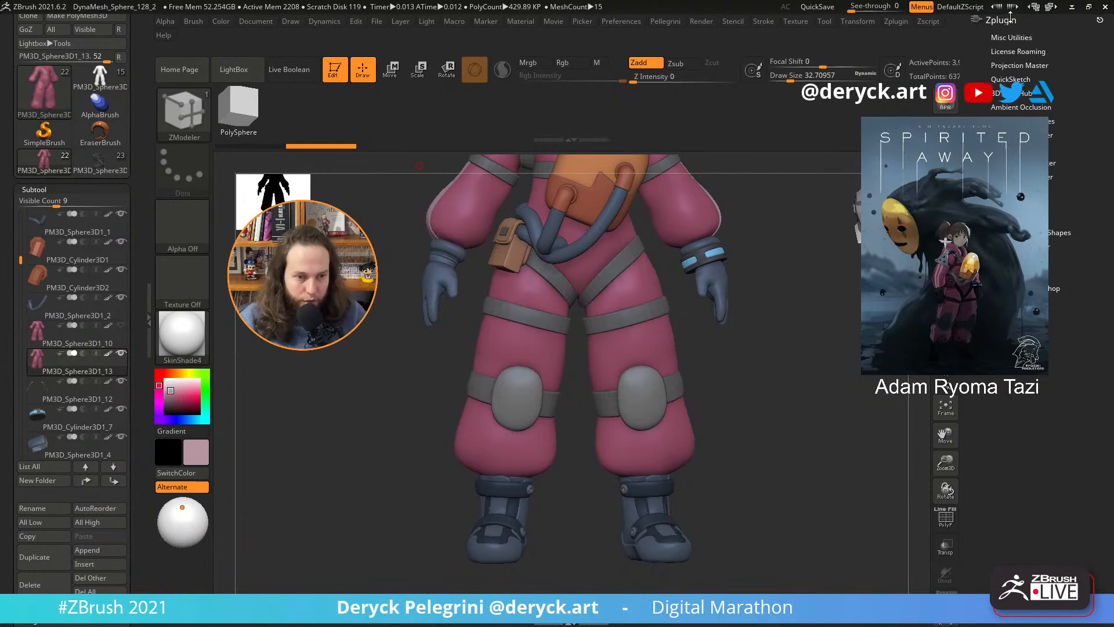
- Dock the Dynamics palette beside the canvas and choose the ClothHook brush for the duplicated suit's trouser legs
left_click(322, 23)
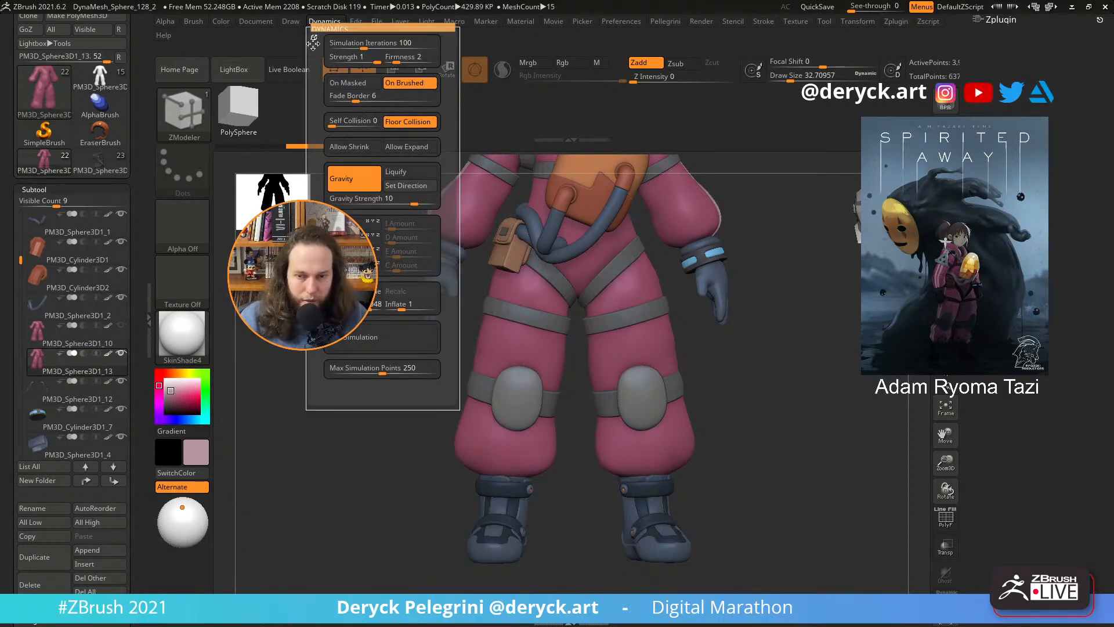
left_click_drag(313, 36, 1009, 35)
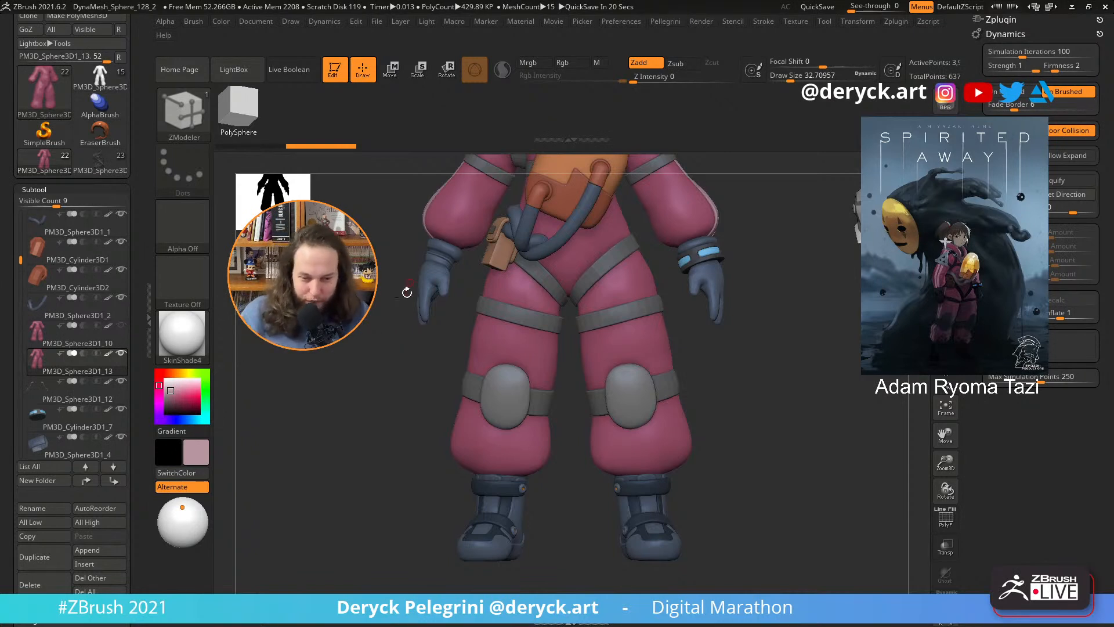
left_click_drag(377, 390, 361, 336)
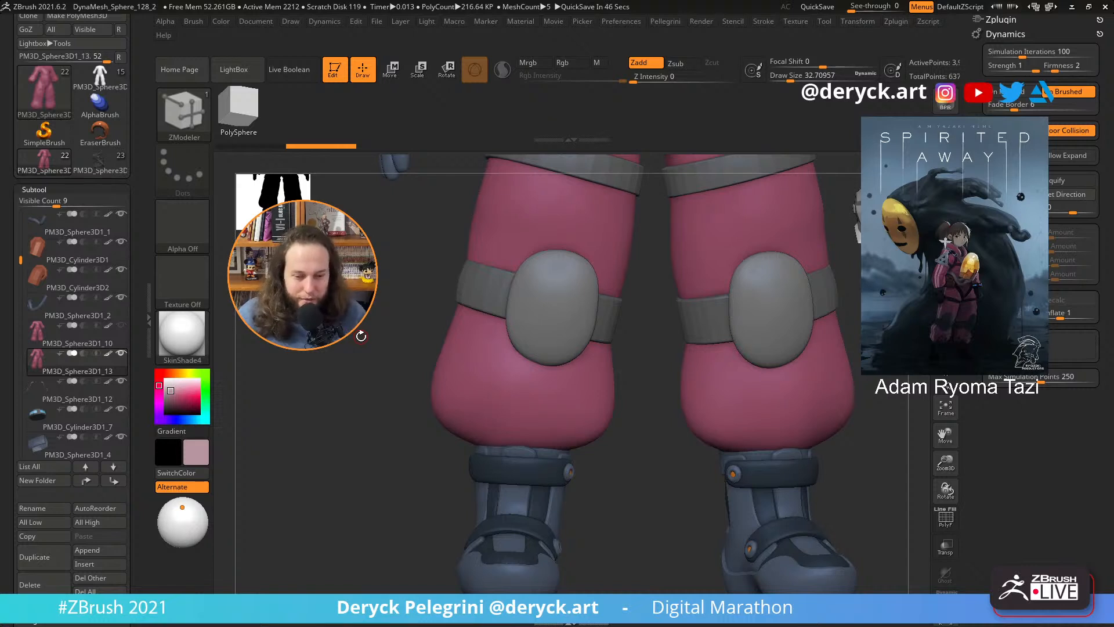
left_click_drag(347, 394, 356, 436)
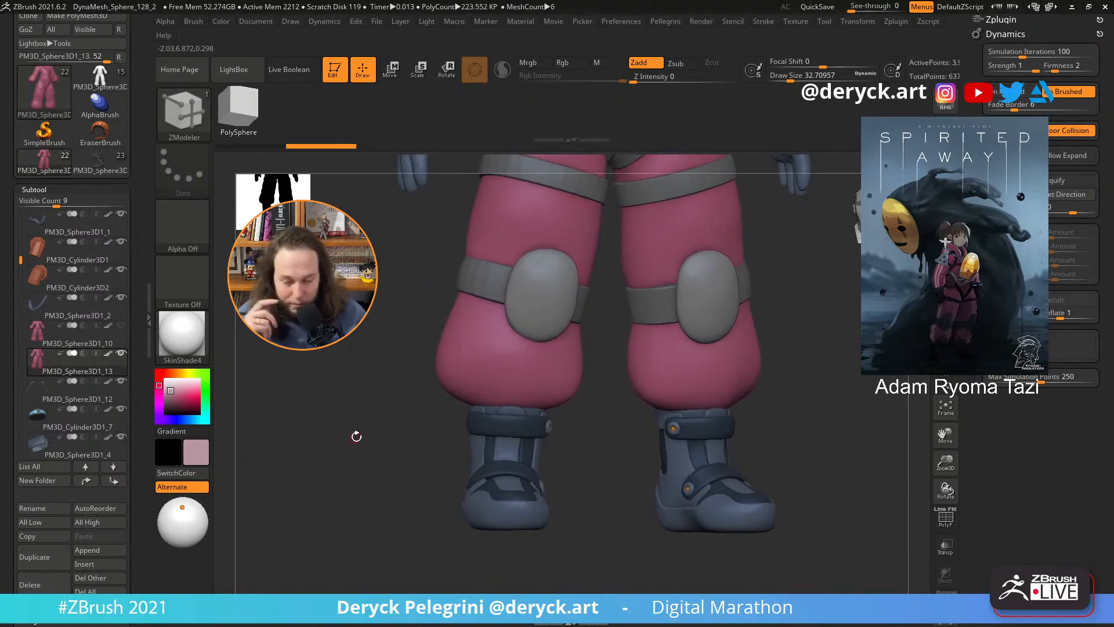
mouse_move(364, 407)
left_mouse_down()
mouse_move(348, 408)
mouse_move(340, 372)
mouse_move(338, 403)
mouse_move(328, 403)
mouse_move(331, 377)
left_mouse_up()
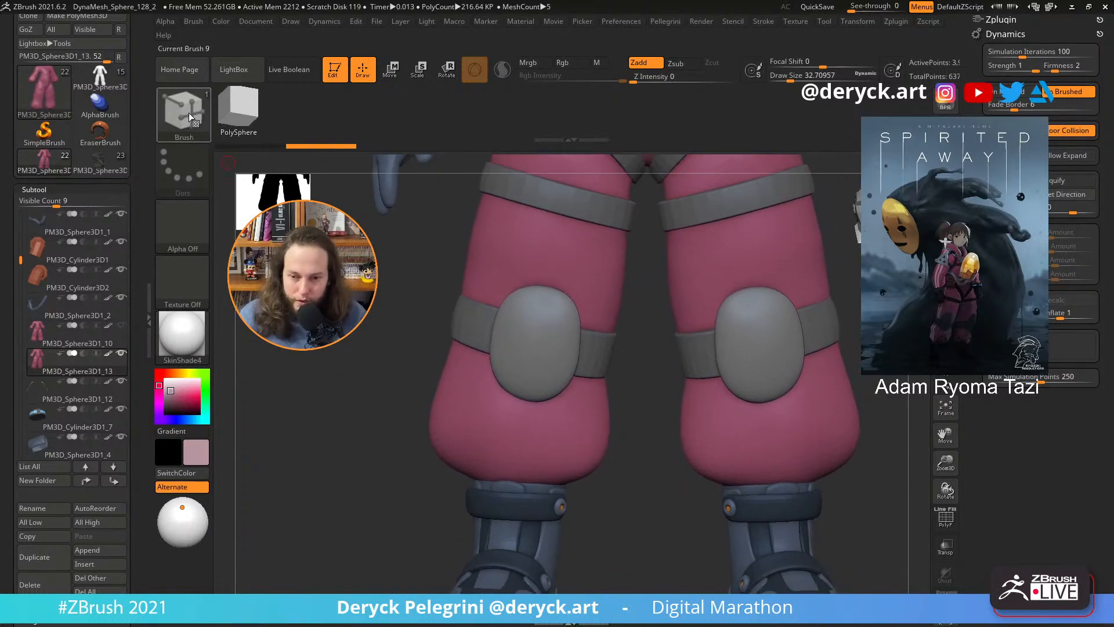
left_click_drag(323, 443, 322, 394, "alt")
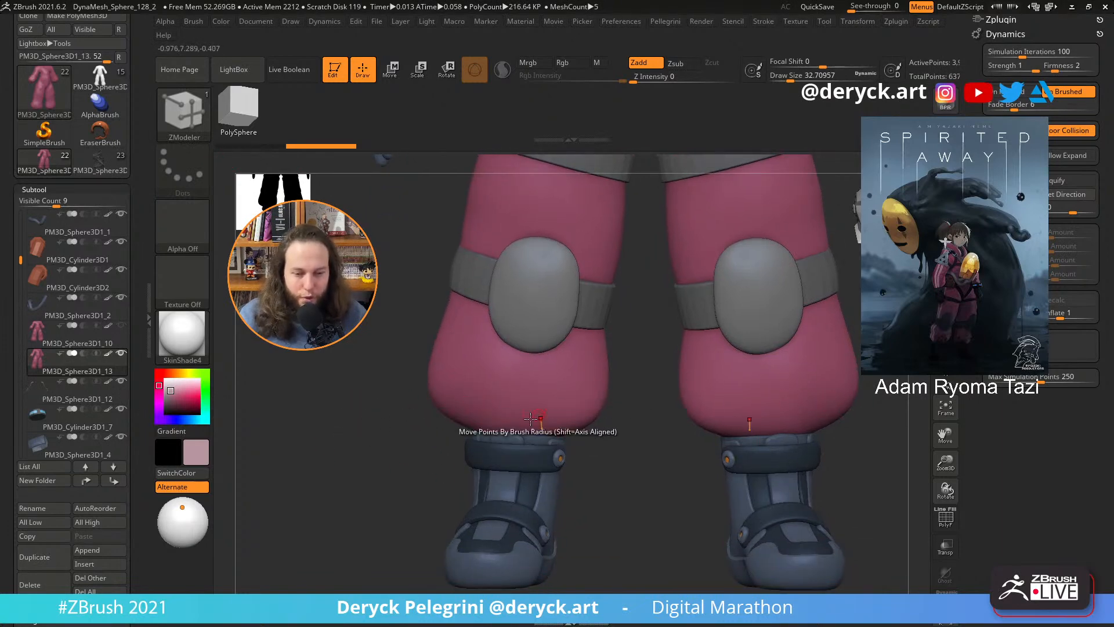
left_click(200, 126)
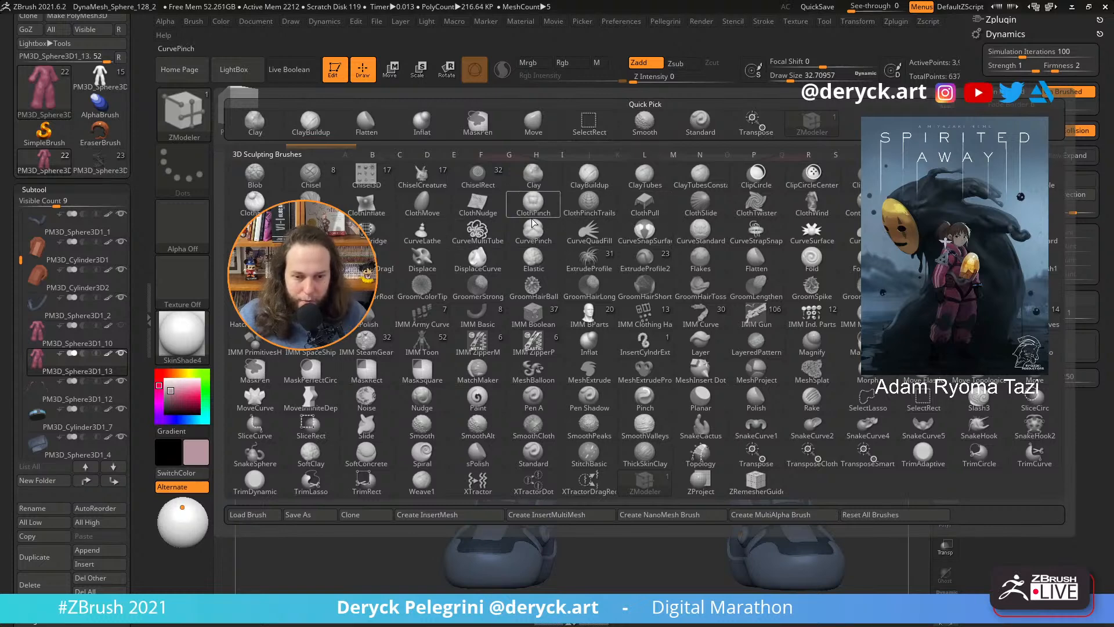
mouse_move(533, 223)
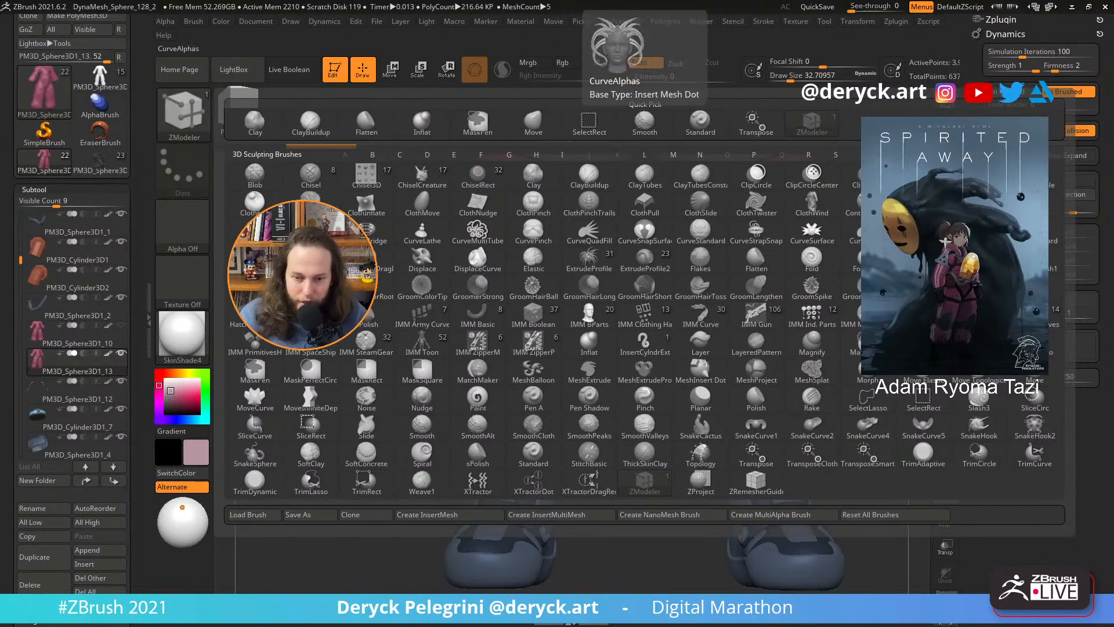
left_click(310, 203)
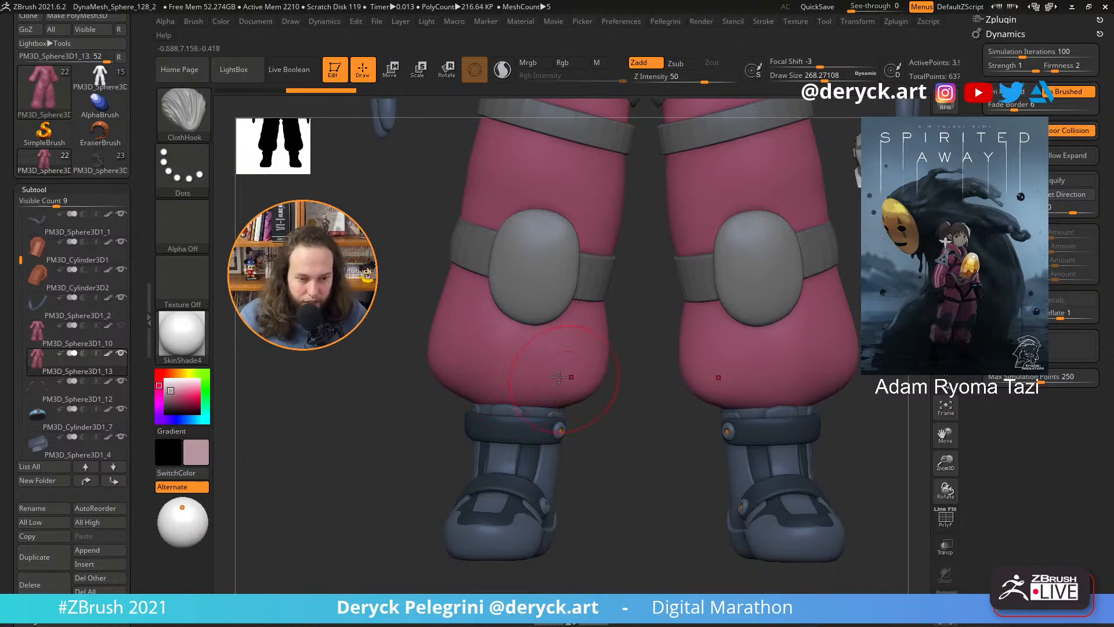
- Set the cloth dynamics to 400 simulation iterations, firmness 1 and 500 max simulation points
left_click(1042, 51)
type("4")
key("Return")
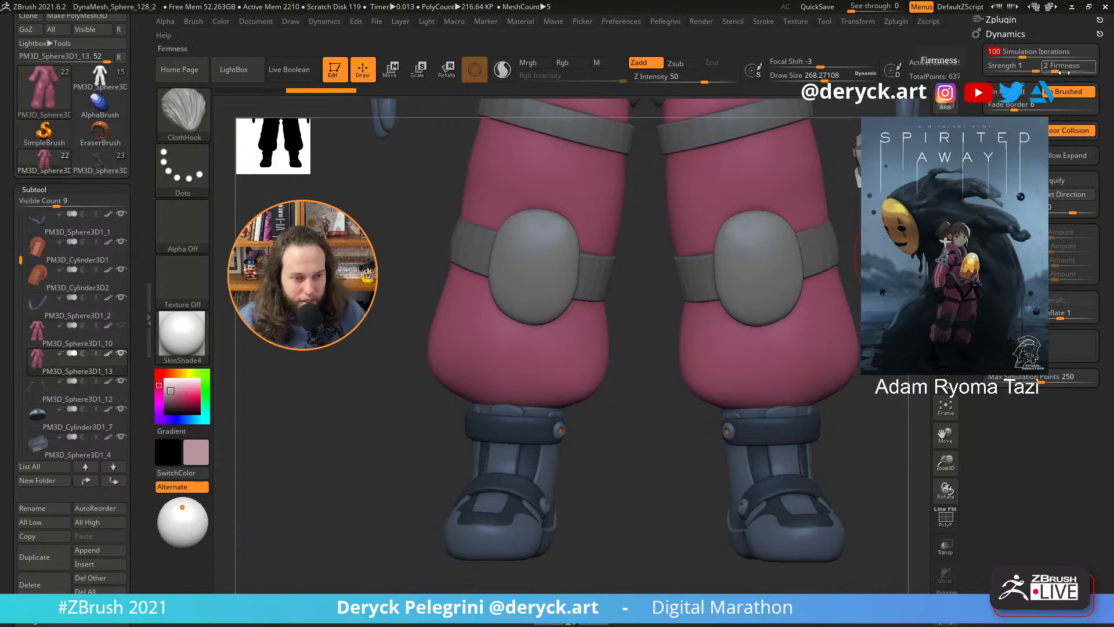
type("00")
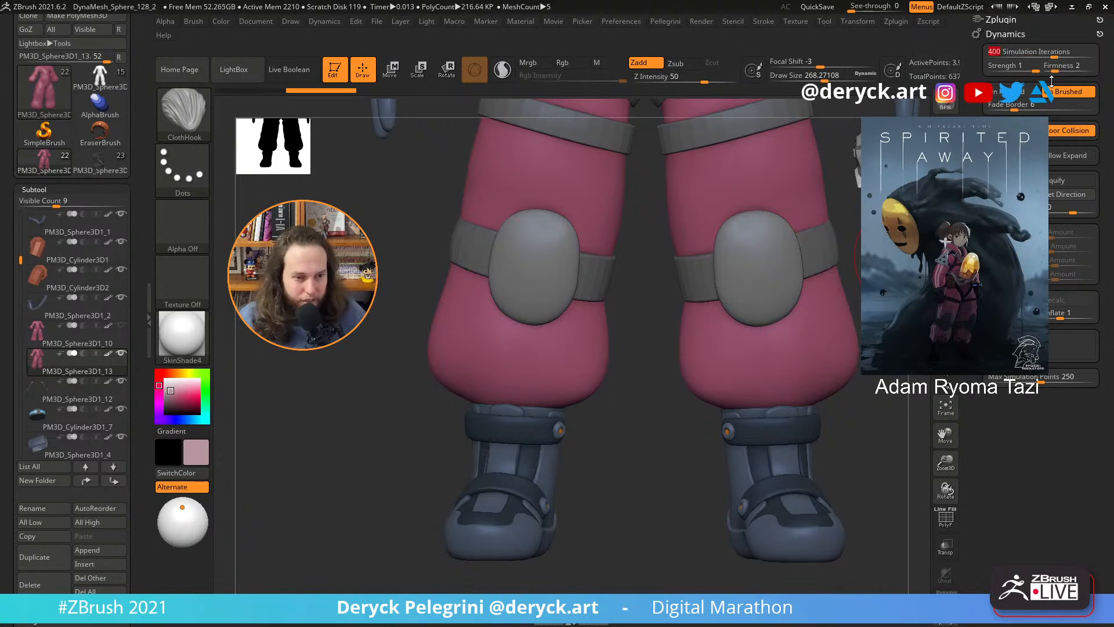
left_click(1061, 68)
type("1")
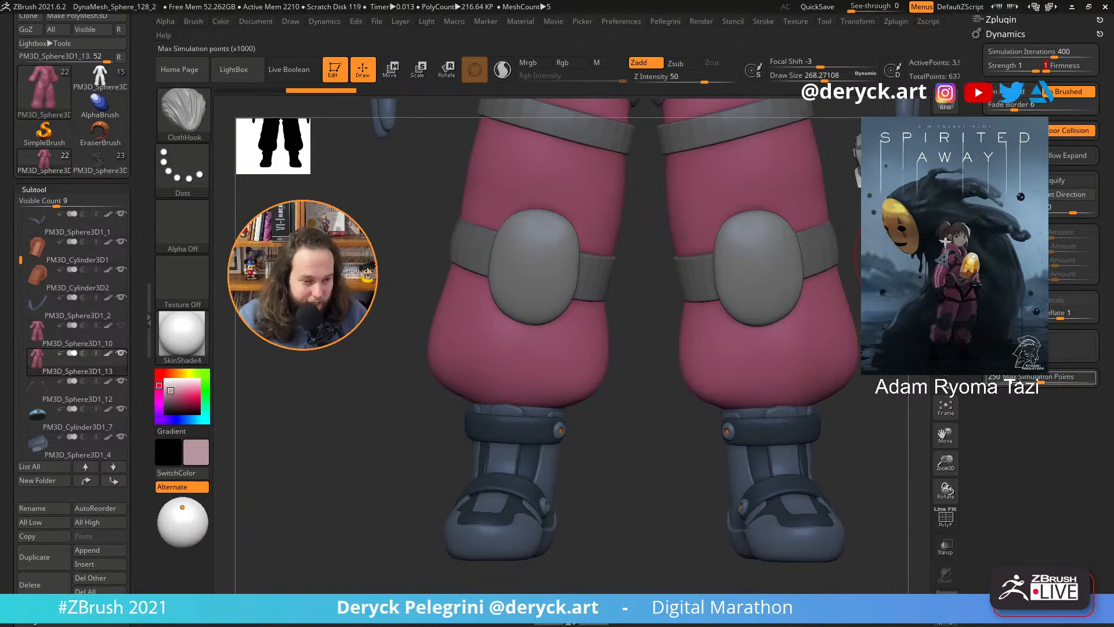
left_click(1044, 378)
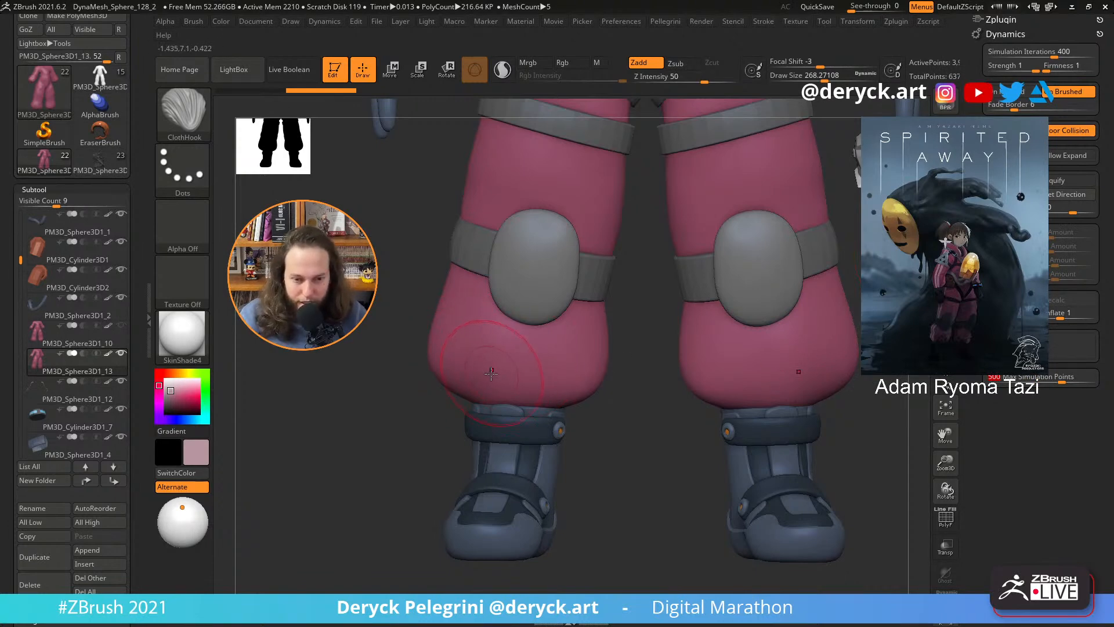
- Pull cloth folds into the front and outer sides of both trouser legs between the kneepads and boots, adjusting the ClothHook brush size
key("shift+f")
key("shift+f")
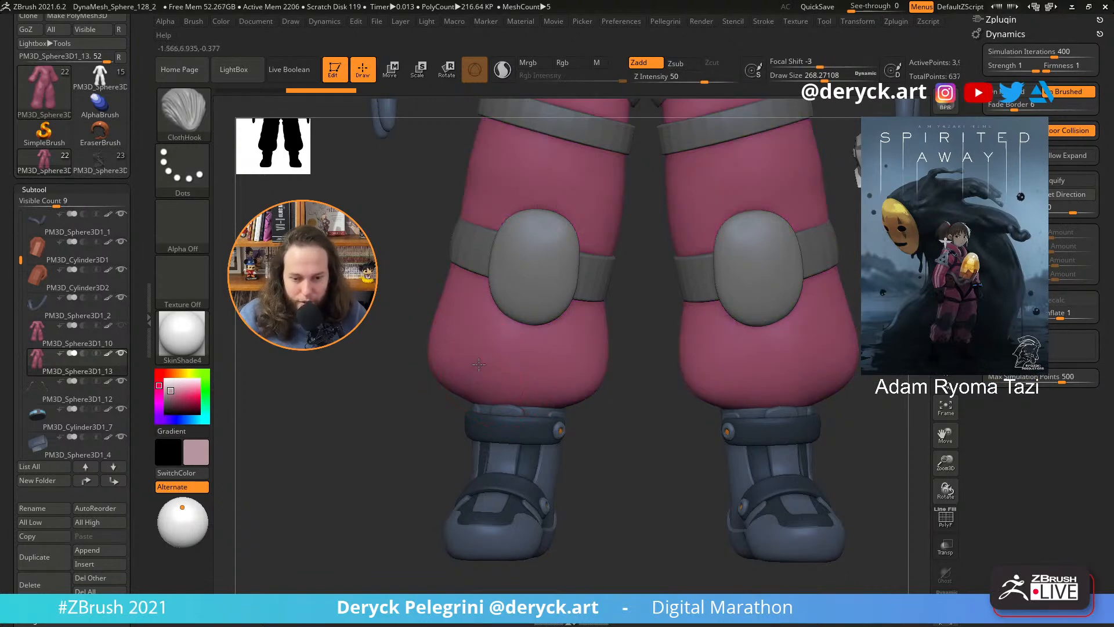
left_click_drag(475, 359, 450, 350)
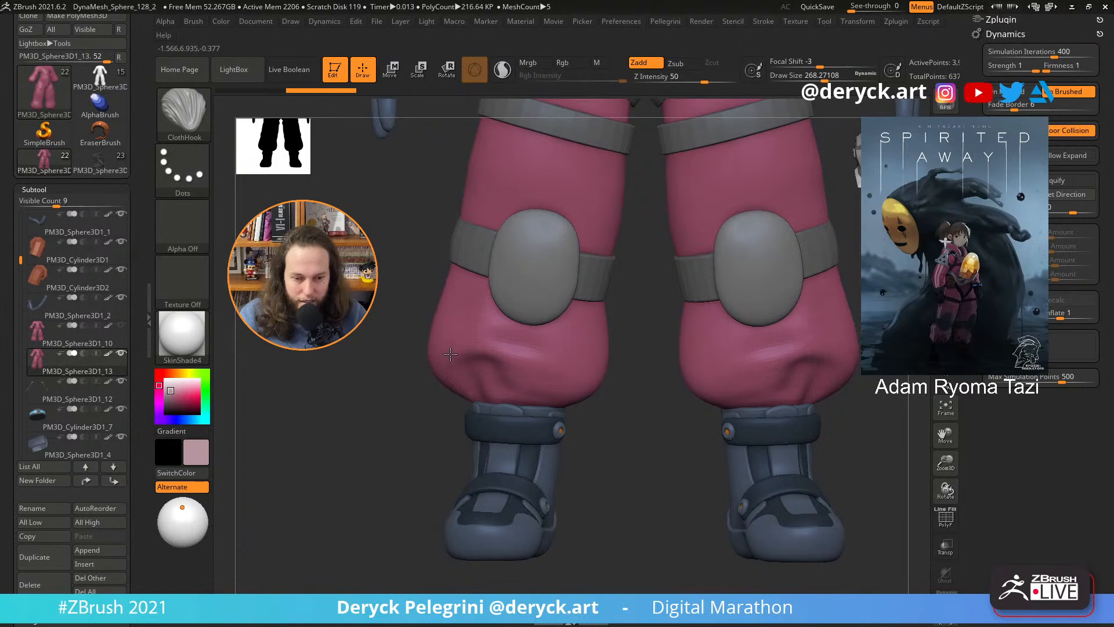
mouse_move(381, 330)
left_mouse_down()
mouse_move(368, 331)
mouse_move(365, 345)
mouse_move(428, 367)
mouse_move(525, 373)
mouse_move(502, 371)
mouse_move(496, 357)
mouse_move(514, 360)
mouse_move(499, 359)
mouse_move(506, 369)
mouse_move(486, 361)
left_mouse_up()
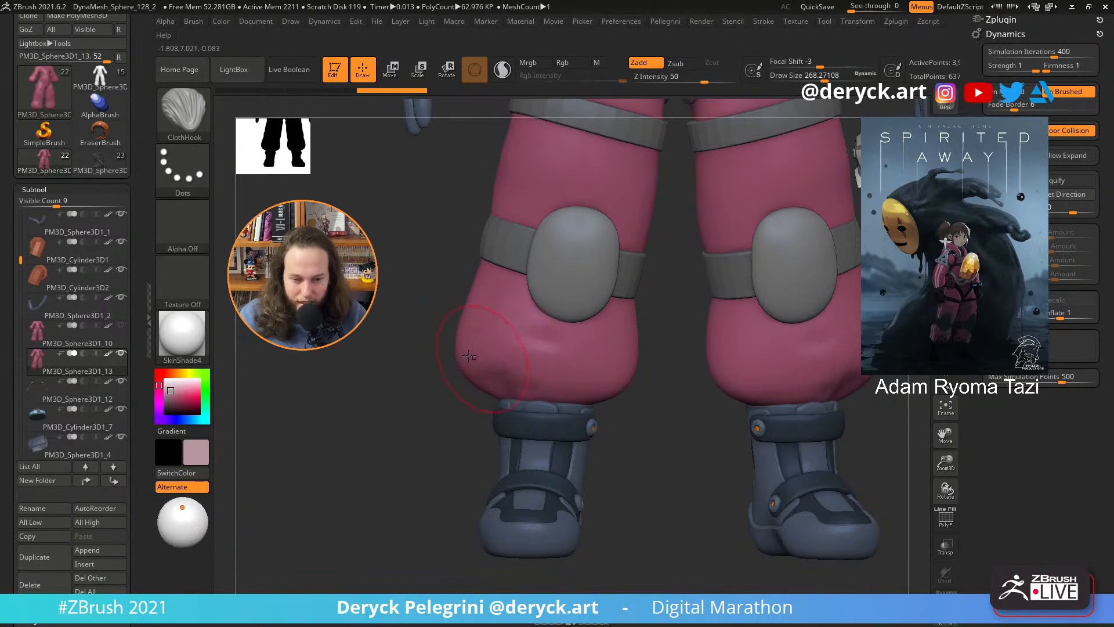
left_click_drag(416, 341, 406, 342)
key("s")
left_click_drag(577, 381, 601, 374)
mouse_move(631, 415)
left_mouse_down()
mouse_move(652, 423)
mouse_move(629, 427)
left_mouse_up()
left_click_drag(402, 391, 389, 417, "alt")
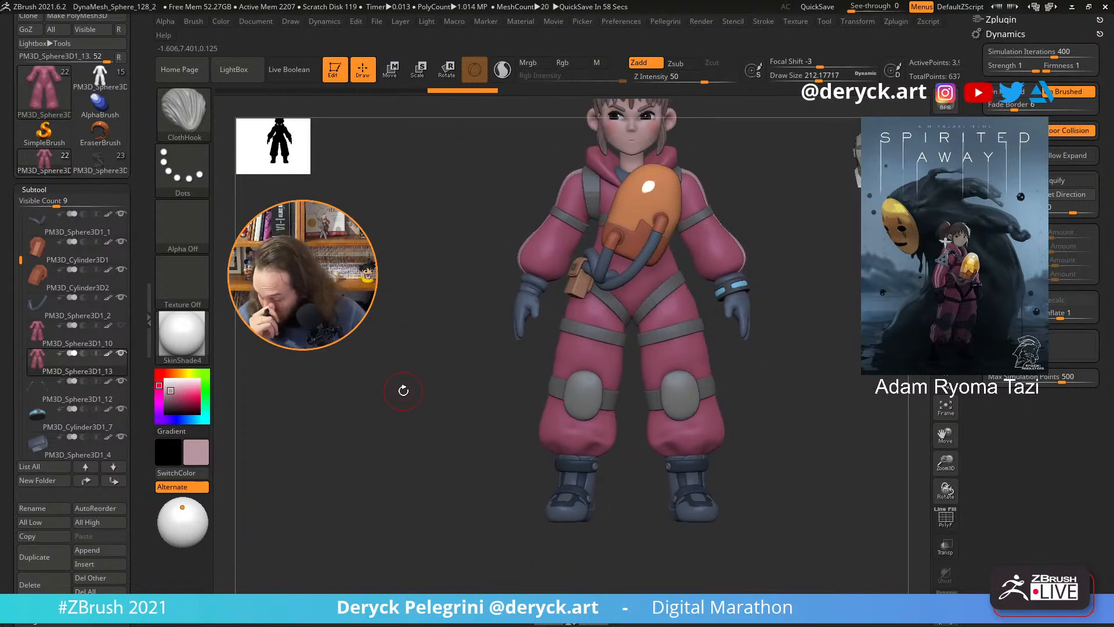
- Pull cloth folds into the back of the trouser legs above the boots and refine the front folds below the kneepads
left_click_drag(497, 425, 586, 448)
left_click_drag(699, 435, 737, 452, "alt")
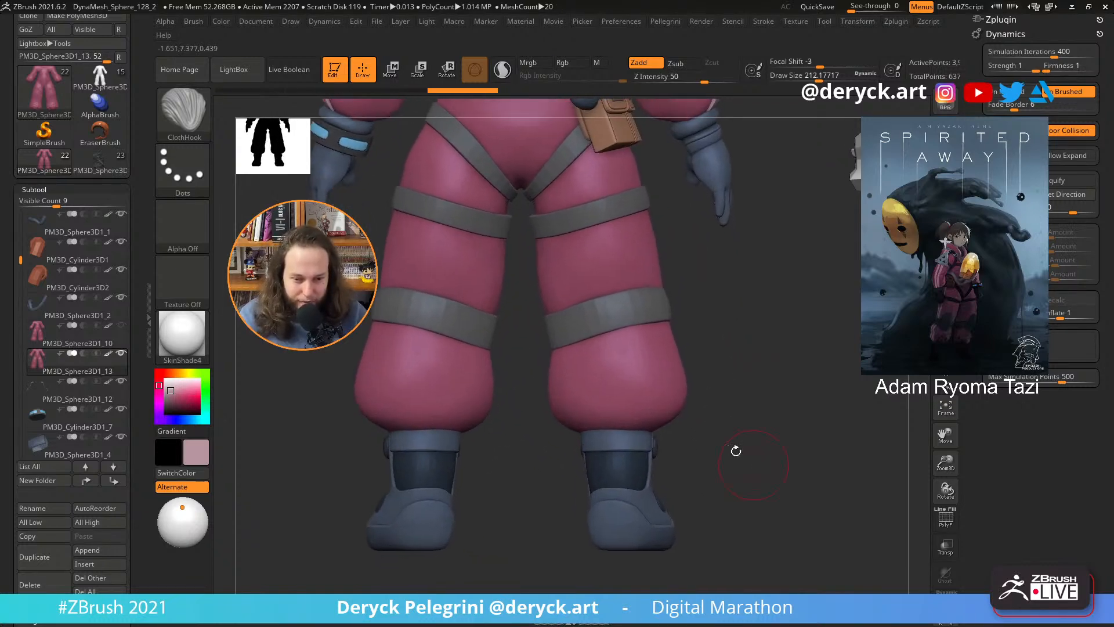
key("s")
left_click(585, 422)
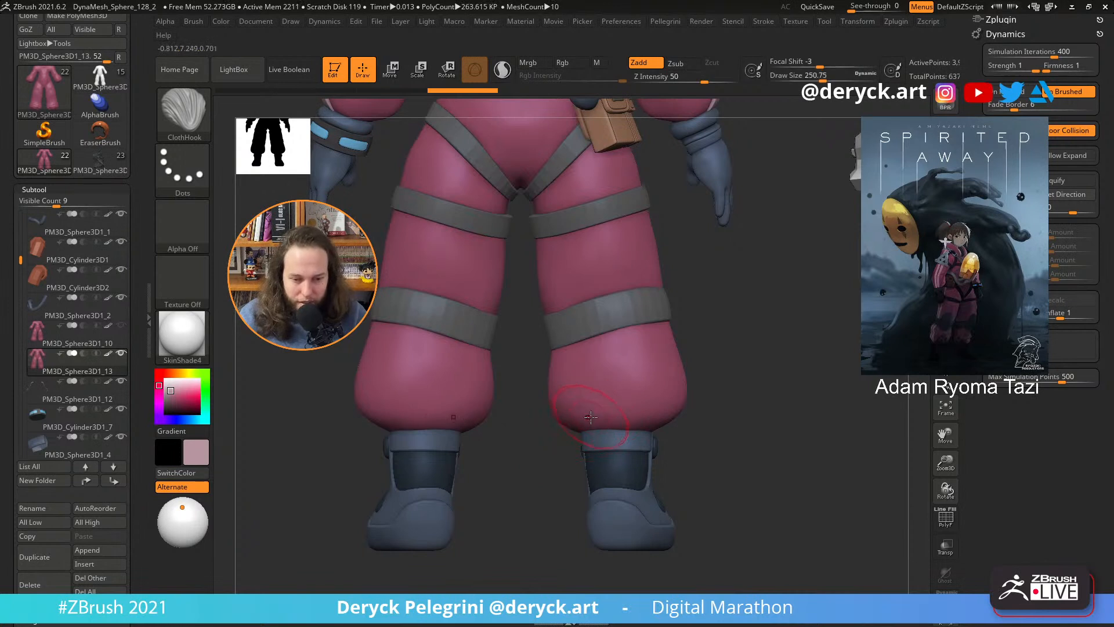
left_click_drag(590, 415, 574, 395)
mouse_move(561, 444)
left_mouse_down()
mouse_move(543, 467)
mouse_move(543, 445)
left_mouse_up()
mouse_move(711, 405)
left_mouse_down()
mouse_move(673, 397)
mouse_move(696, 418)
mouse_move(450, 402)
mouse_move(471, 464)
mouse_move(472, 413)
mouse_move(571, 436)
mouse_move(778, 410)
mouse_move(671, 432)
left_mouse_up()
key("s")
left_click_drag(602, 407, 592, 405)
mouse_move(748, 435)
left_mouse_down()
mouse_move(439, 404)
mouse_move(443, 360)
mouse_move(418, 391)
mouse_move(427, 470)
mouse_move(422, 416)
mouse_move(430, 452)
left_mouse_up()
mouse_move(541, 427)
left_mouse_down()
mouse_move(527, 349)
mouse_move(513, 352)
left_mouse_up()
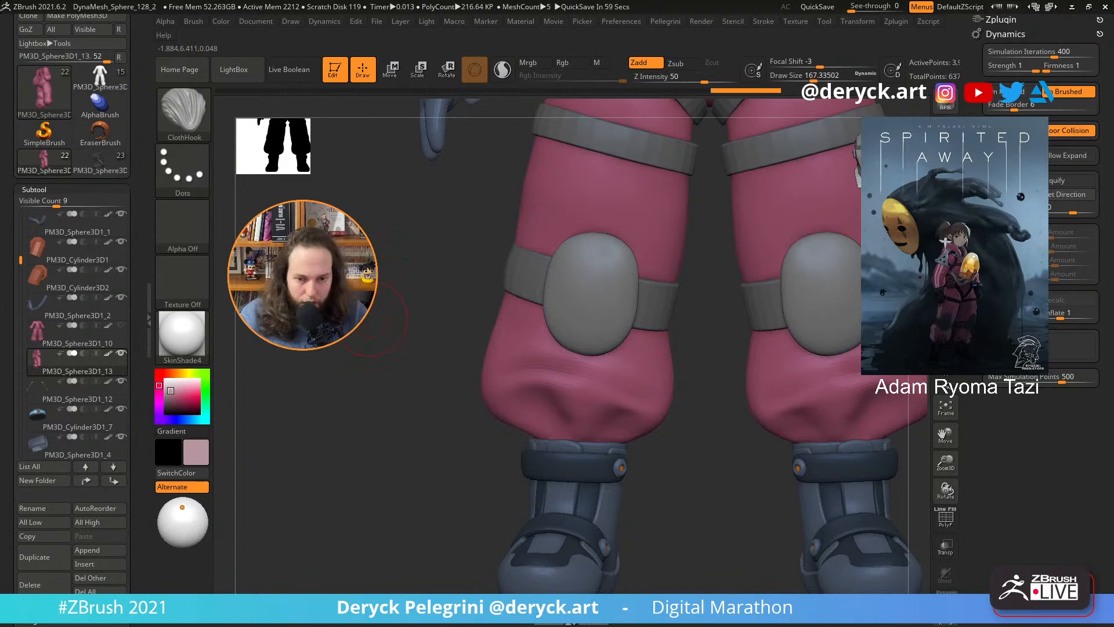
- Pull cloth folds into the front and back of the puffed sleeves just above the gloves
left_click_drag(357, 191, 356, 521, "alt")
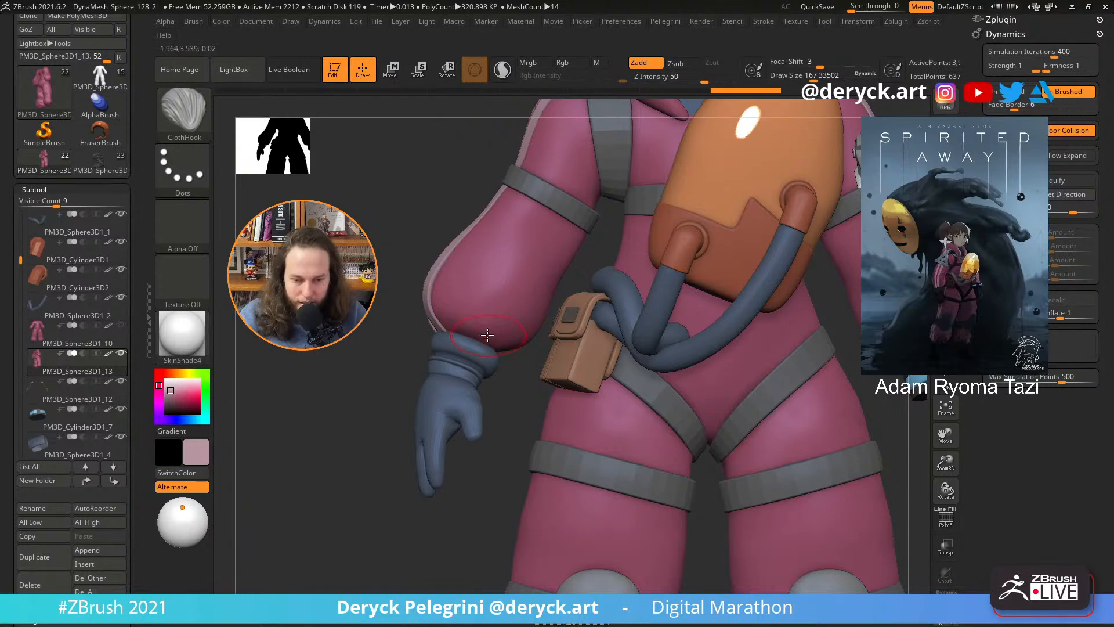
mouse_move(407, 266)
left_mouse_down()
mouse_move(498, 268)
mouse_move(490, 322)
mouse_move(503, 281)
mouse_move(500, 300)
mouse_move(478, 296)
mouse_move(500, 312)
left_mouse_up()
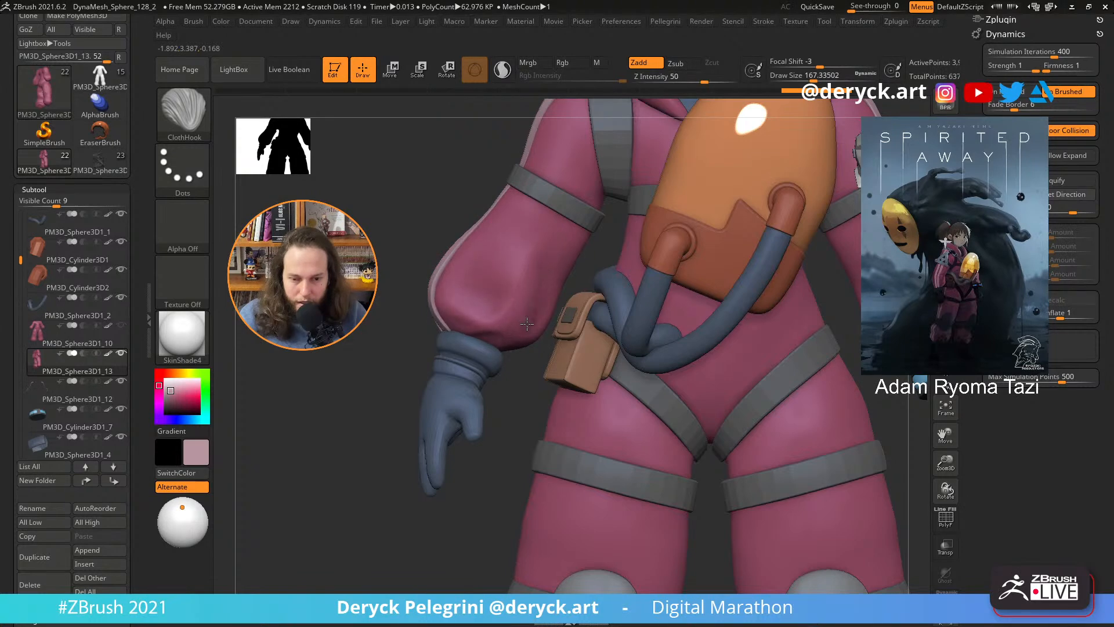
key("f")
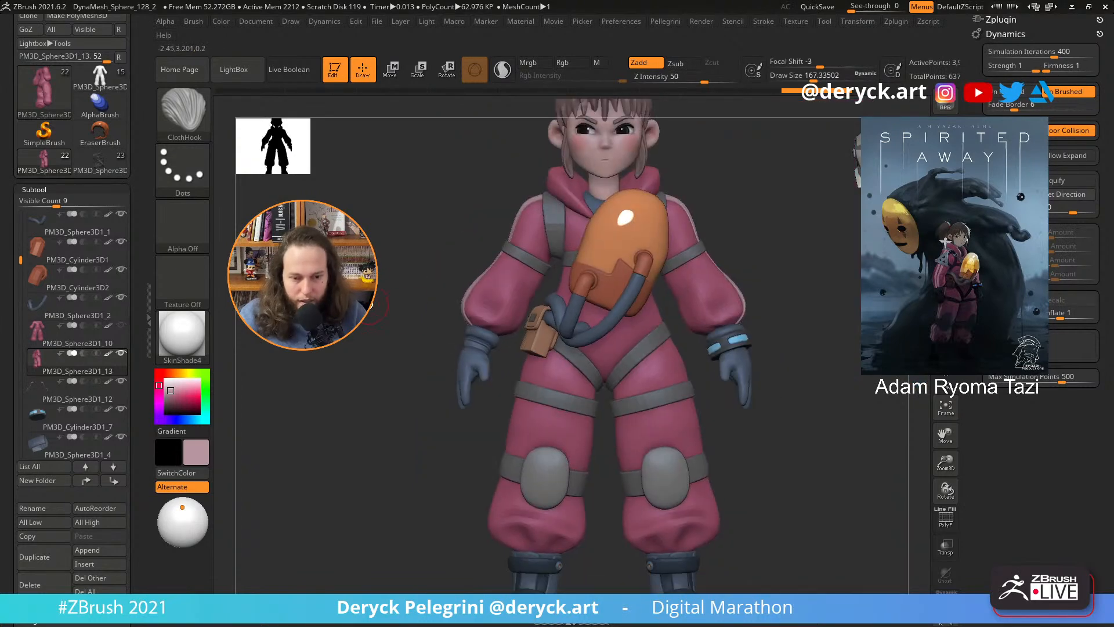
left_click_drag(371, 304, 672, 380)
mouse_move(603, 379)
left_mouse_down()
mouse_move(603, 364)
mouse_move(609, 391)
mouse_move(588, 390)
left_mouse_up()
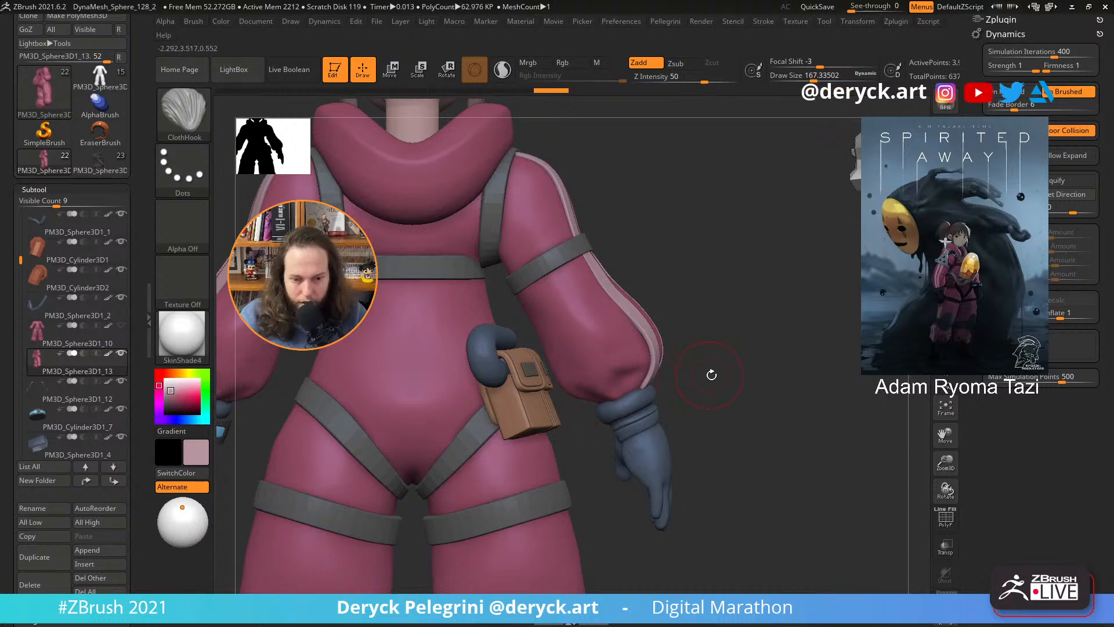
mouse_move(712, 375)
left_mouse_down("alt")
mouse_move(712, 353)
mouse_move(753, 359)
mouse_move(731, 349)
mouse_move(747, 360)
mouse_move(732, 387)
mouse_move(785, 393)
mouse_move(763, 364)
left_mouse_up("alt")
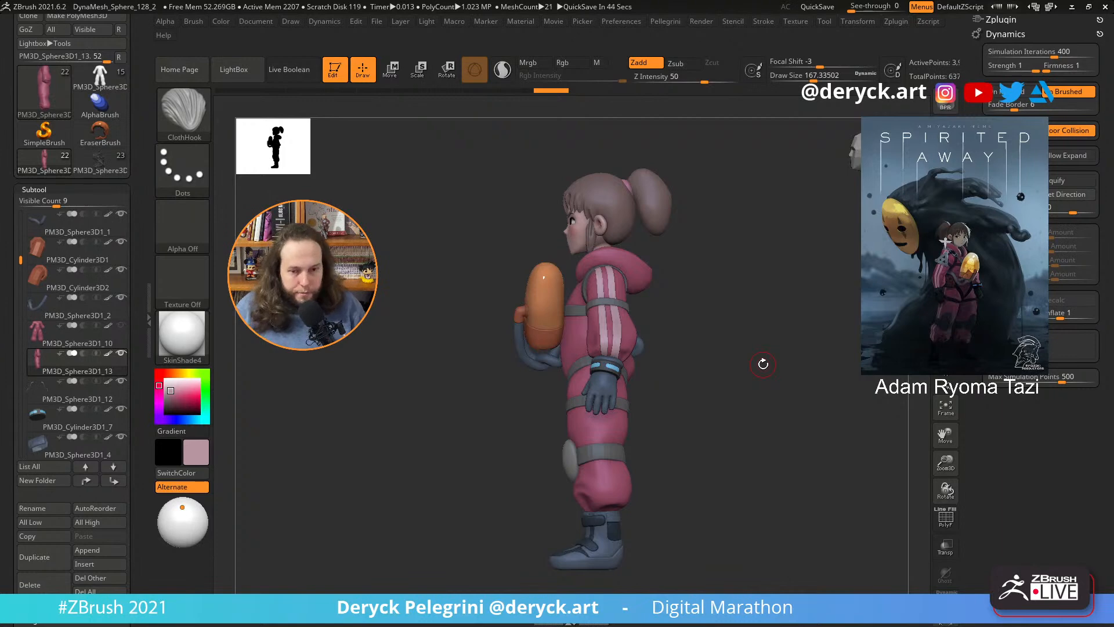
- Examine the fabric folds over the whole character from front and back, and look through the available cloth brushes
left_click_drag(404, 422, 441, 430)
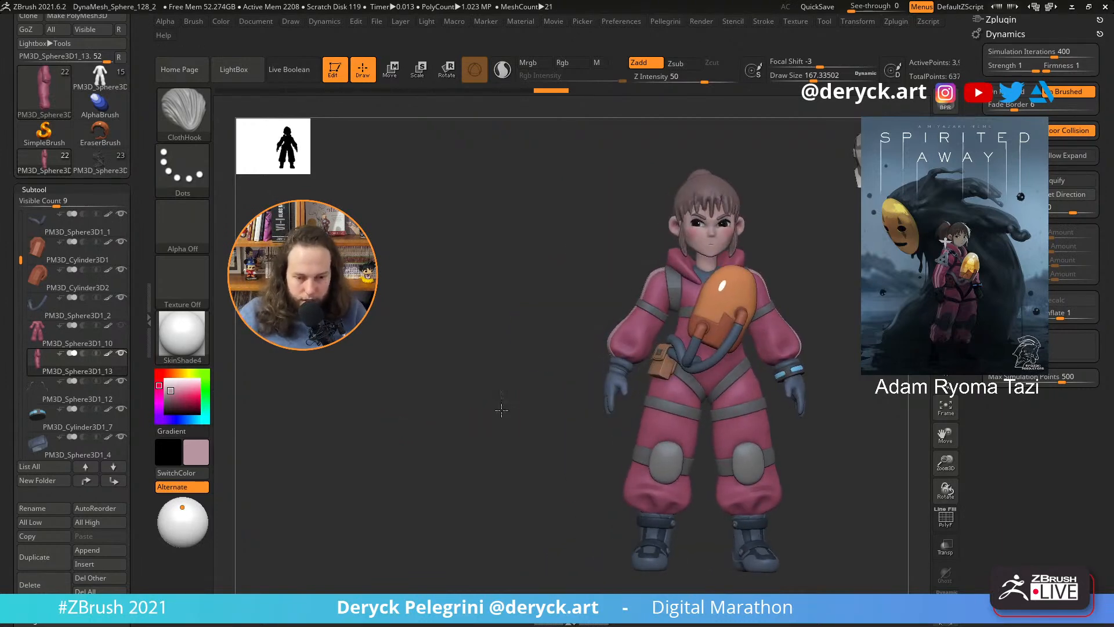
left_click_drag(502, 410, 361, 398)
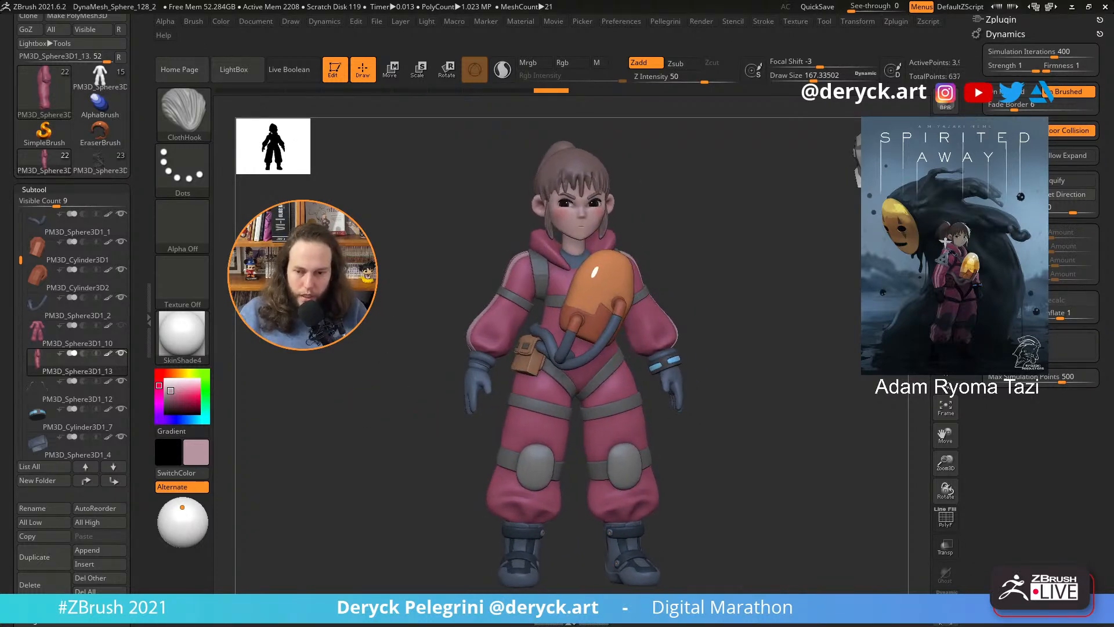
left_click(182, 122)
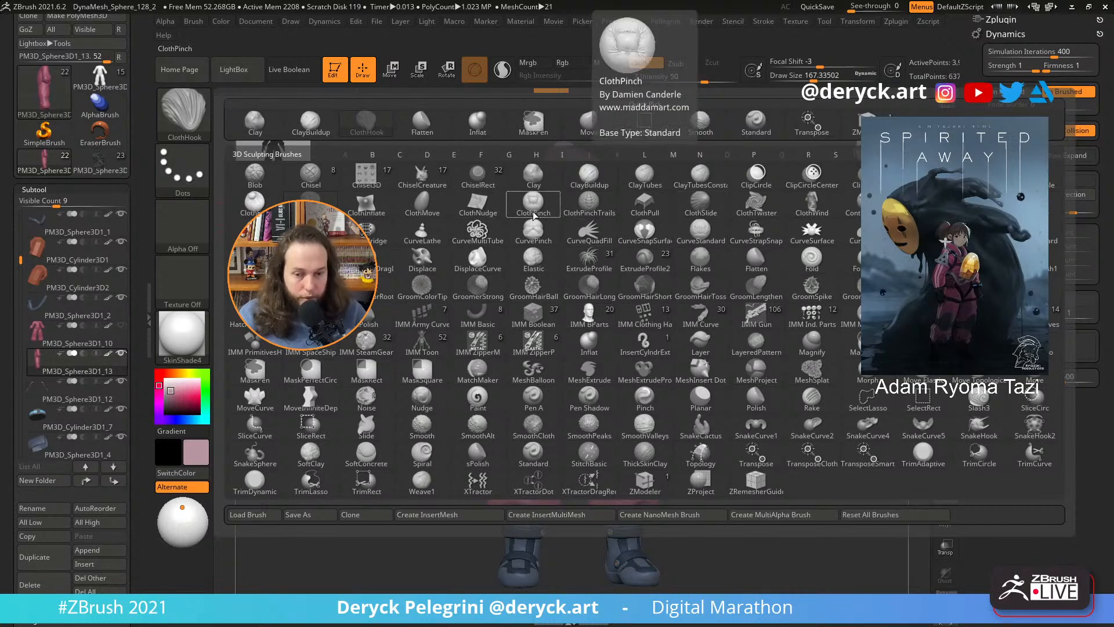
mouse_move(390, 440)
left_mouse_down()
mouse_move(386, 392)
mouse_move(374, 422)
mouse_move(391, 430)
mouse_move(367, 435)
mouse_move(423, 406)
mouse_move(397, 415)
mouse_move(433, 433)
mouse_move(413, 472)
mouse_move(406, 463)
mouse_move(458, 489)
mouse_move(708, 469)
mouse_move(791, 485)
mouse_move(756, 430)
mouse_move(768, 435)
mouse_move(741, 414)
mouse_move(649, 444)
mouse_move(717, 435)
mouse_move(660, 425)
left_mouse_up()
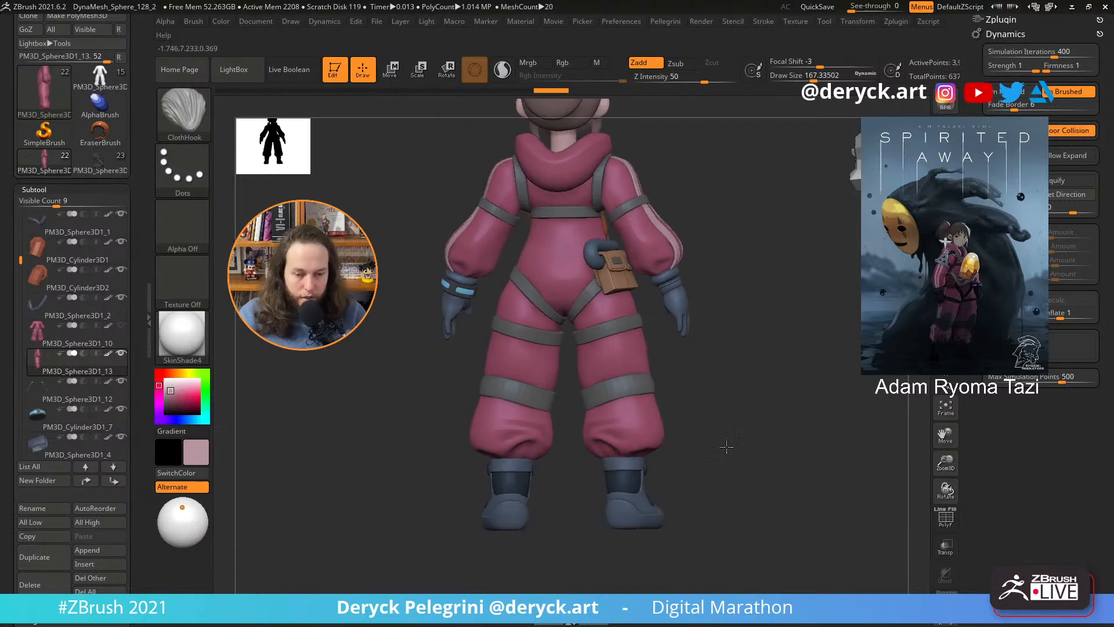
left_click_drag(726, 448, 489, 444)
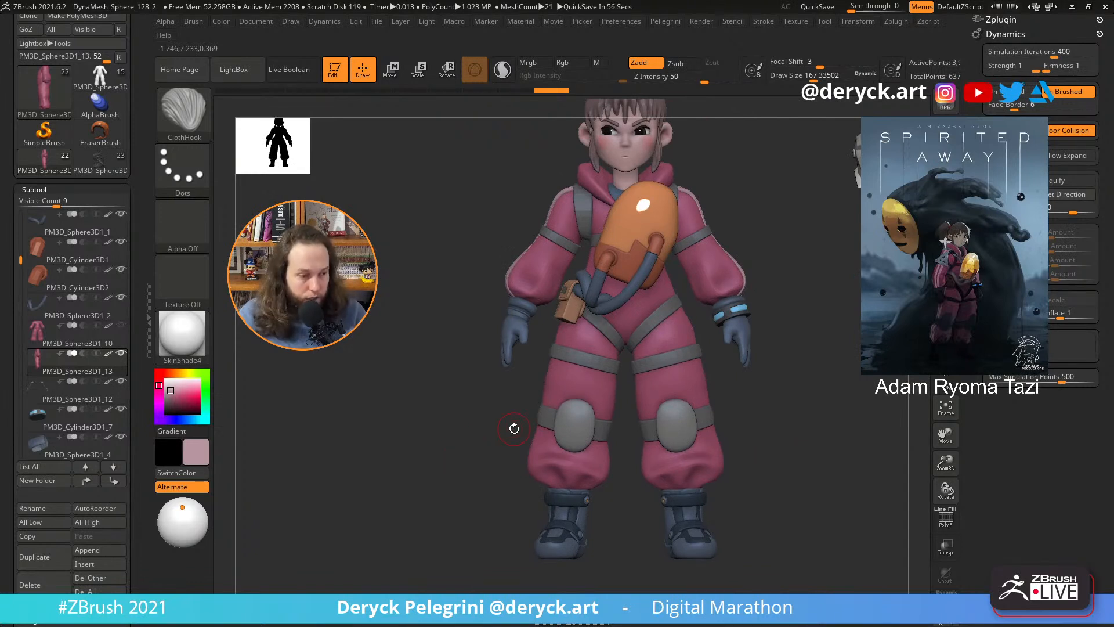
key("f")
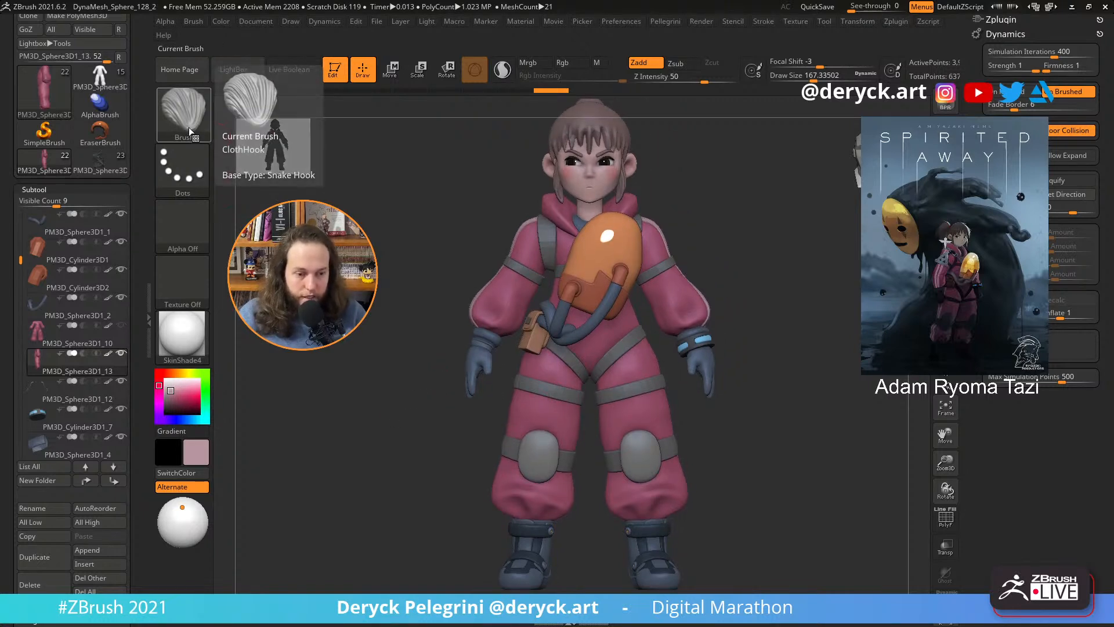
mouse_move(402, 383)
left_mouse_down()
mouse_move(418, 392)
mouse_move(373, 403)
mouse_move(431, 372)
left_mouse_up()
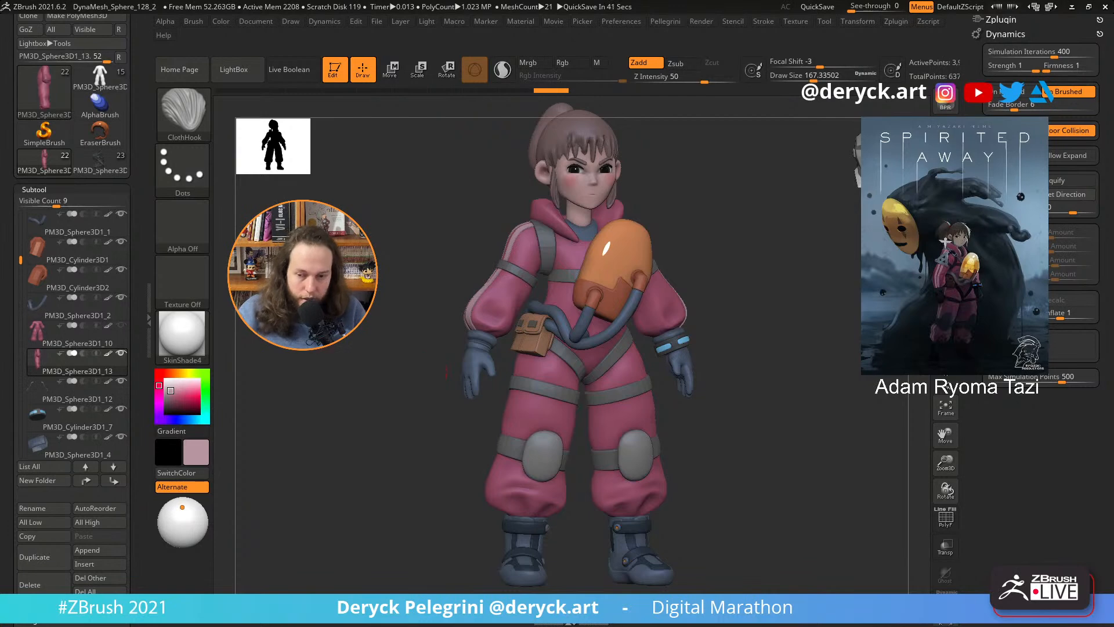
left_click(183, 113)
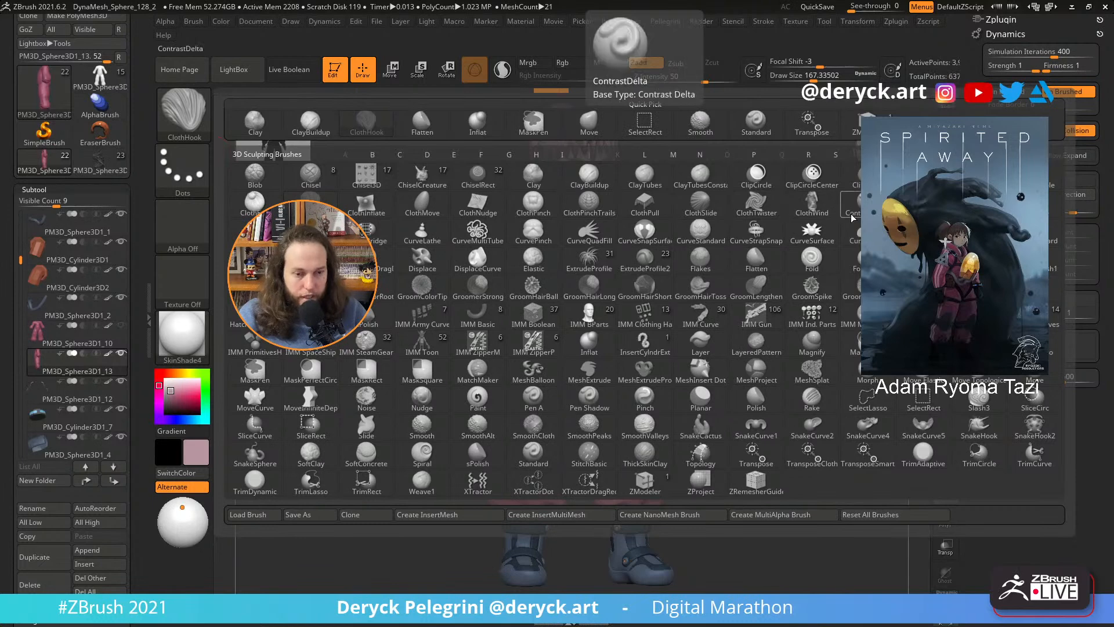
- Examine the jumpsuit folds and leg straps from the front and side
left_click_drag(750, 511, 751, 485)
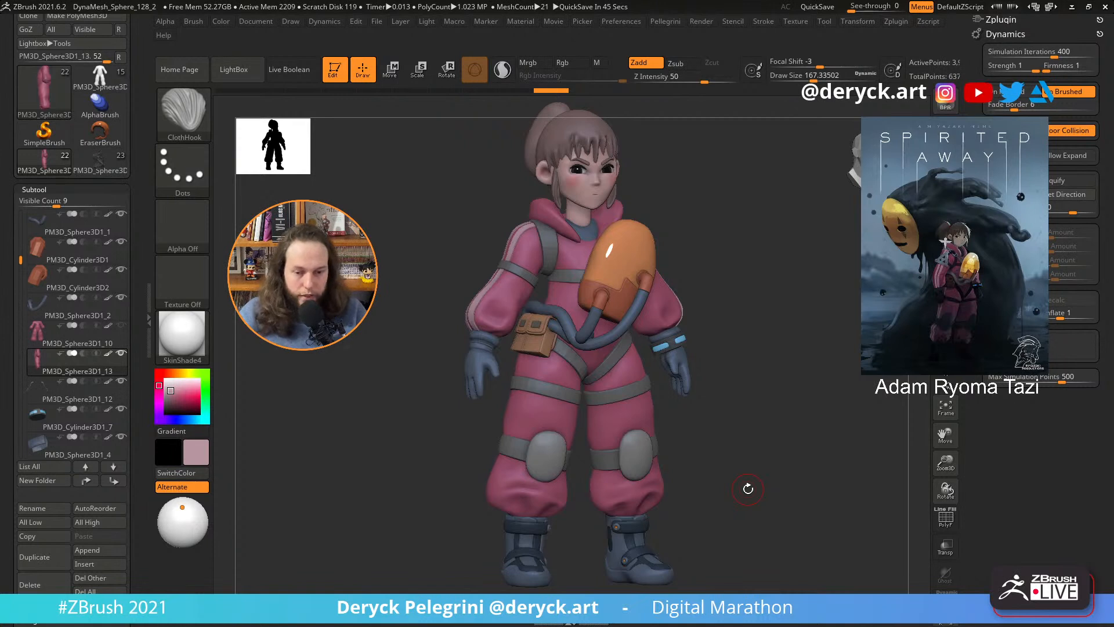
mouse_move(400, 333)
left_mouse_down()
mouse_move(331, 353)
mouse_move(373, 358)
mouse_move(376, 344)
mouse_move(361, 350)
left_mouse_up()
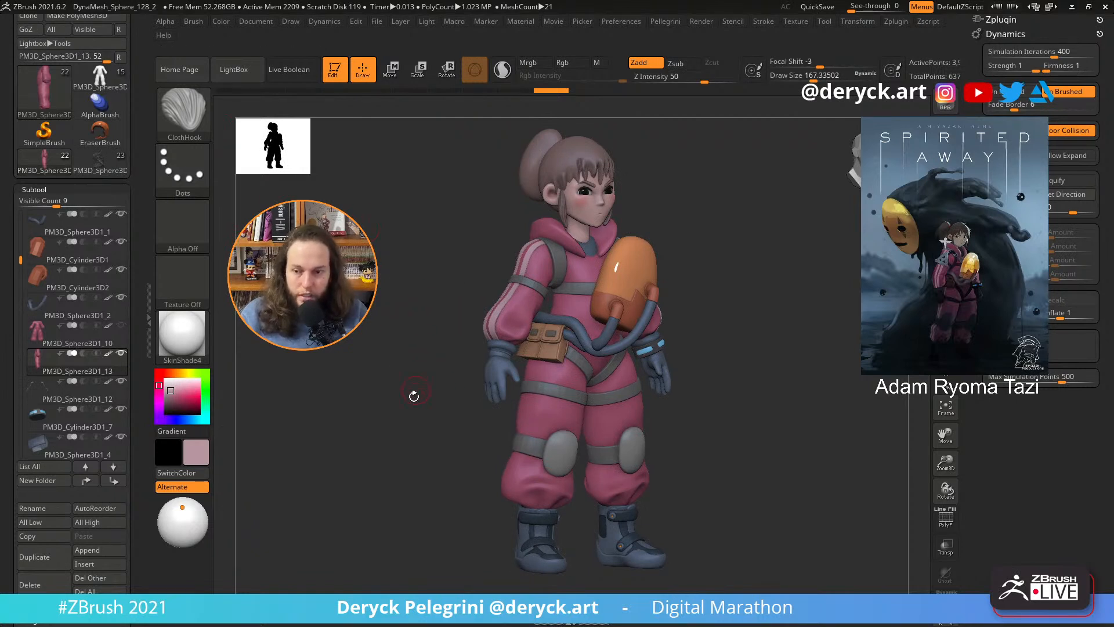
mouse_move(414, 396)
left_mouse_down()
mouse_move(388, 419)
mouse_move(416, 425)
left_mouse_up()
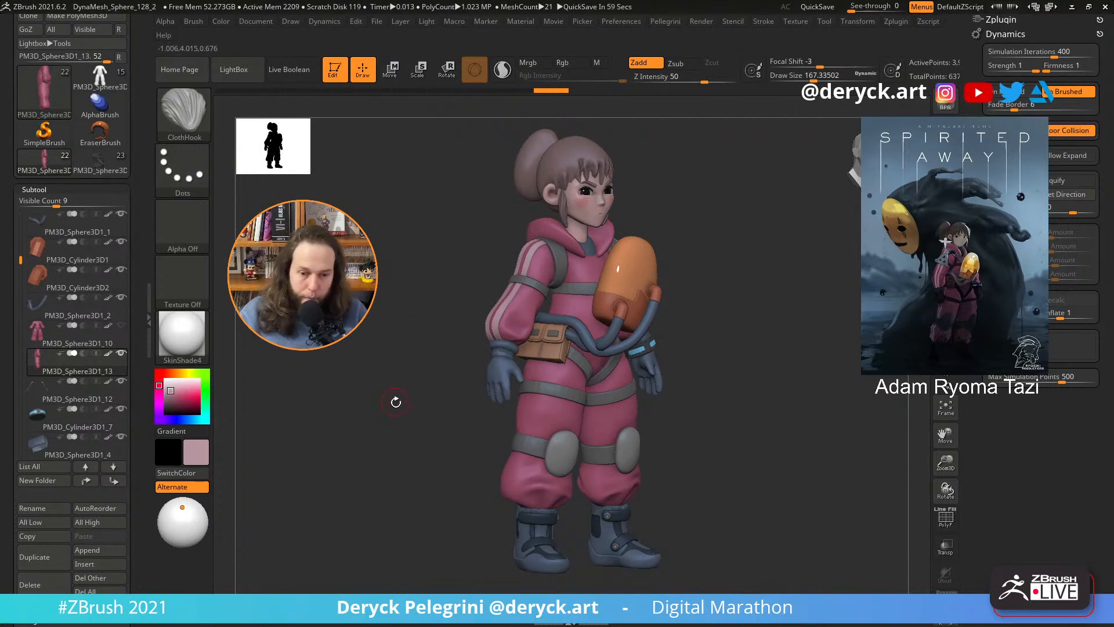
mouse_move(395, 402)
left_mouse_down()
mouse_move(406, 406)
mouse_move(393, 428)
mouse_move(410, 438)
mouse_move(395, 405)
left_mouse_up()
mouse_move(380, 359)
left_mouse_down()
mouse_move(360, 373)
mouse_move(365, 388)
mouse_move(323, 385)
mouse_move(386, 388)
mouse_move(360, 395)
mouse_move(365, 423)
mouse_move(369, 371)
mouse_move(382, 393)
mouse_move(543, 373)
left_mouse_up()
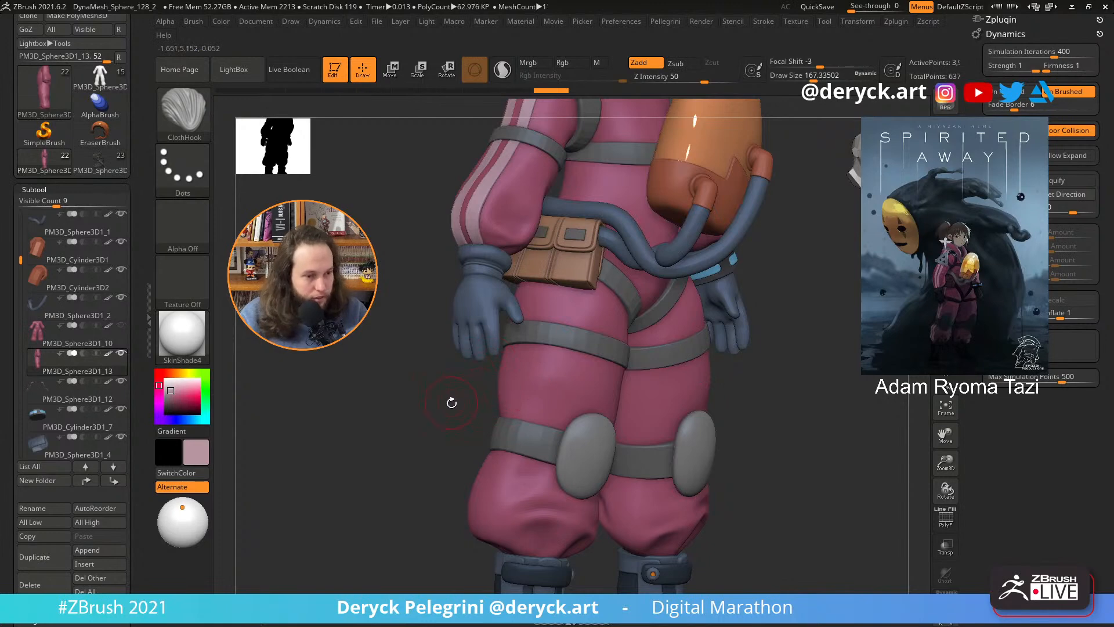
left_click_drag(433, 436, 436, 411, "alt")
key("alt+s")
key("alt+s")
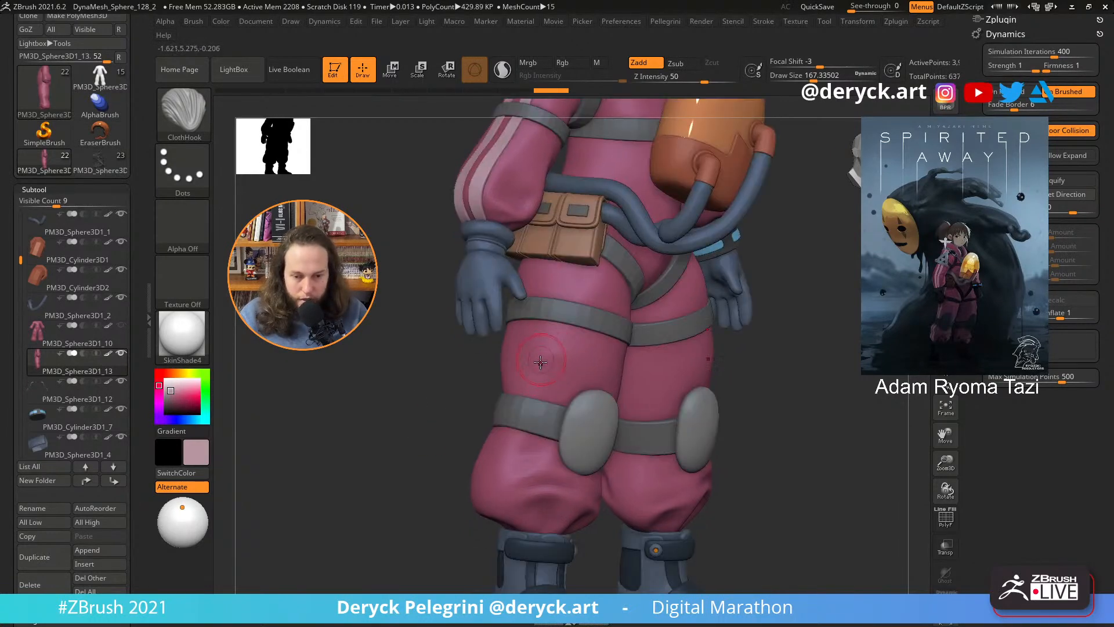
- Set the ClothHook draw size to about 132 and enable Dynamic Subdivision with SmoothSubdiv 3 on the strap subtool
key("s")
left_click(536, 369)
left_click(548, 308, "alt")
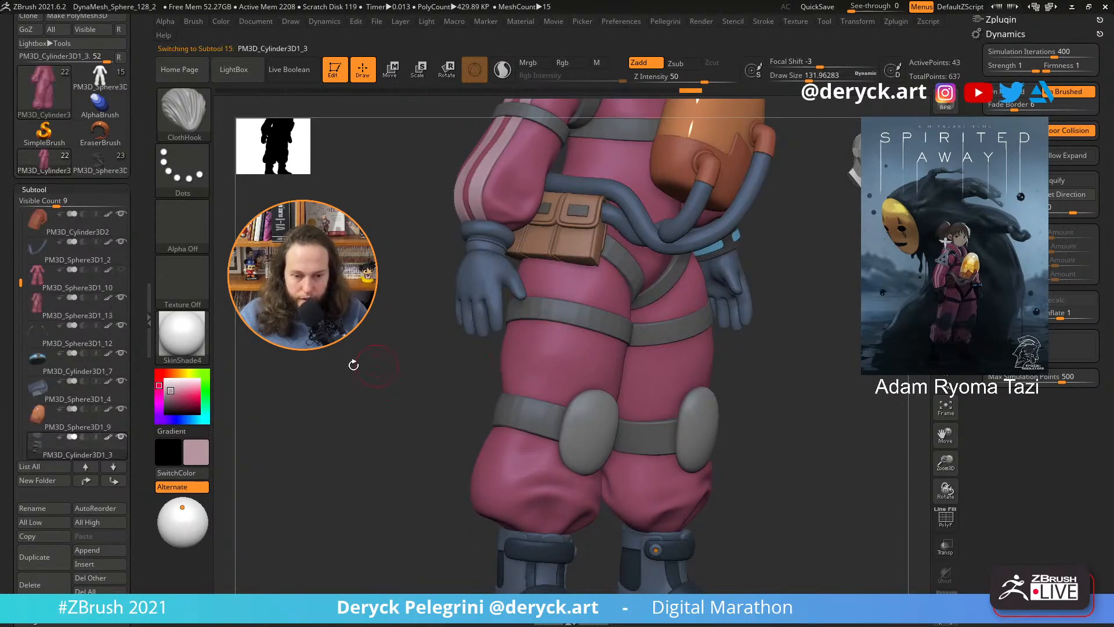
left_click_drag(375, 358, 366, 360)
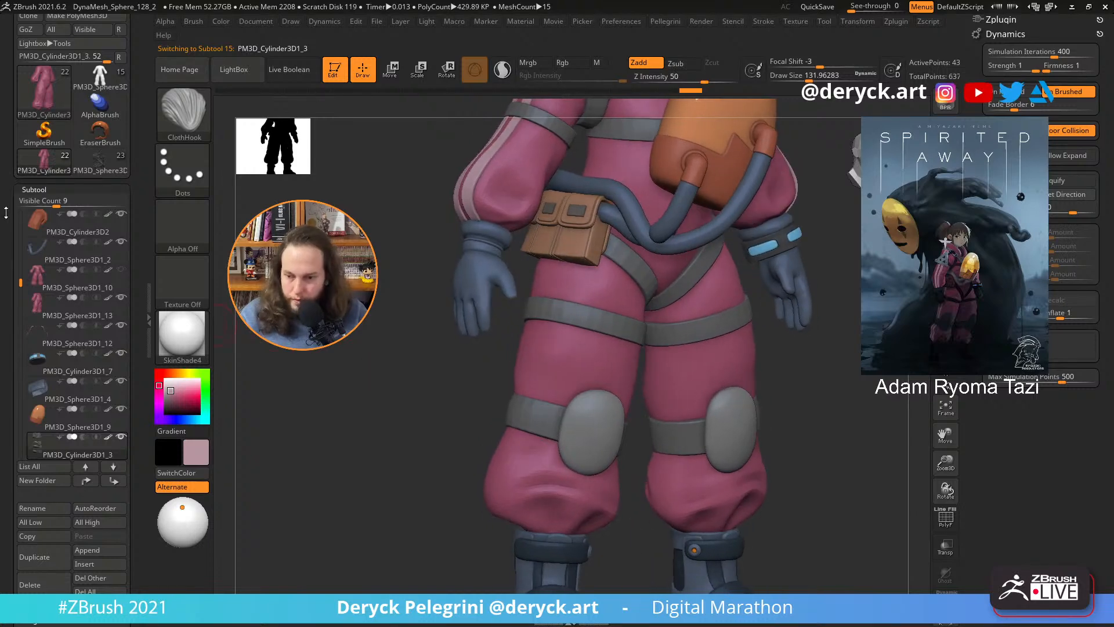
left_click(34, 189)
left_click(36, 203)
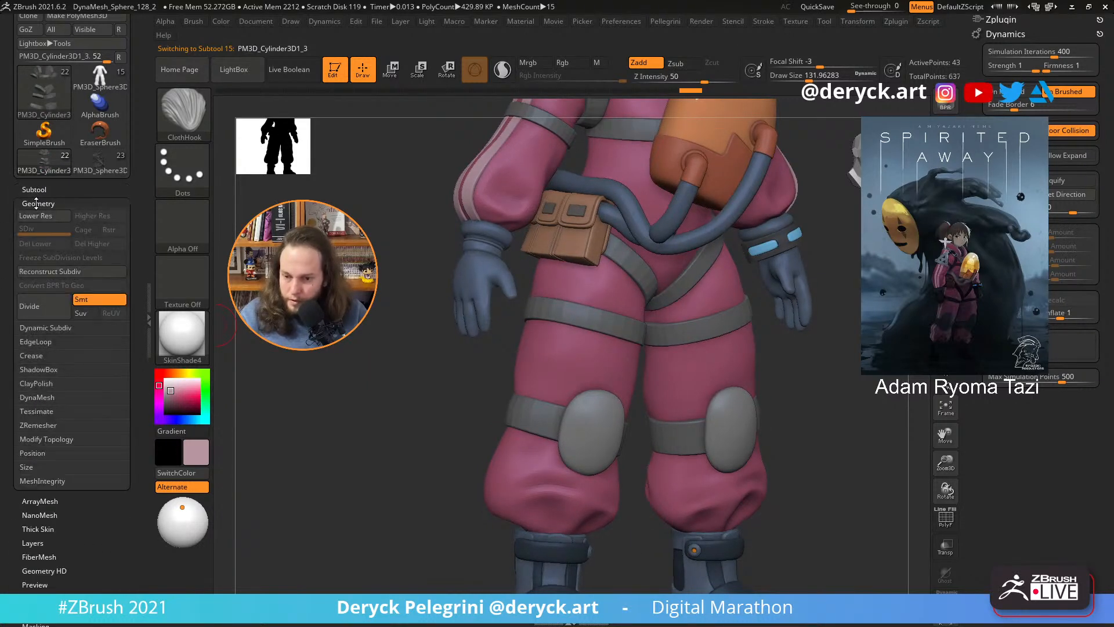
left_click(41, 329)
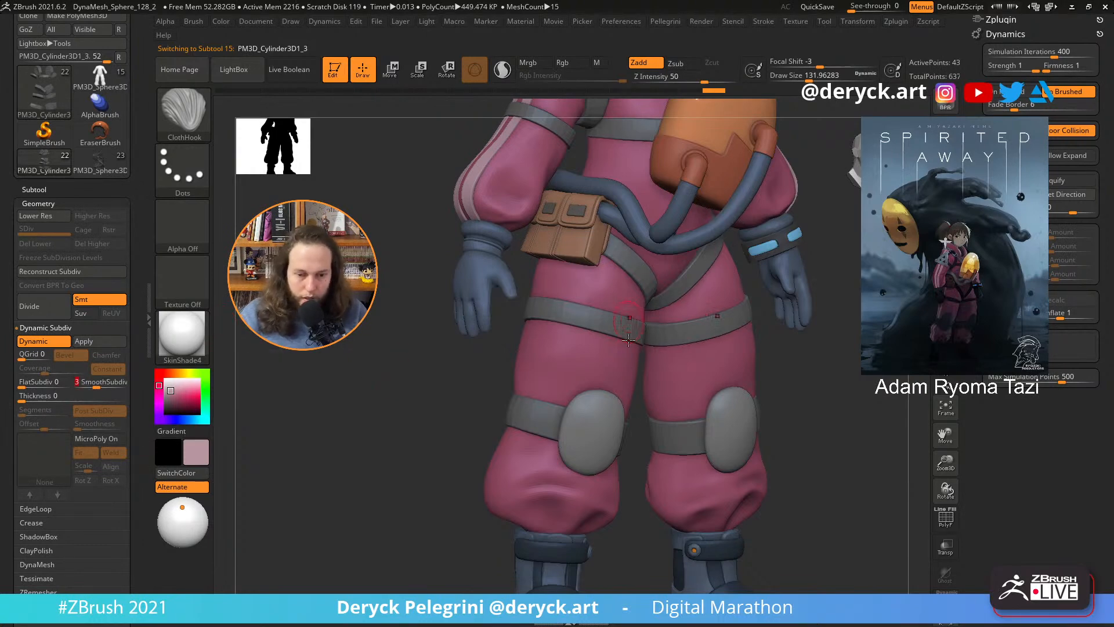
- Reselect the folded jumpsuit copy and inspect it in isolation and together with the full character
left_click(556, 354, "alt")
key("f")
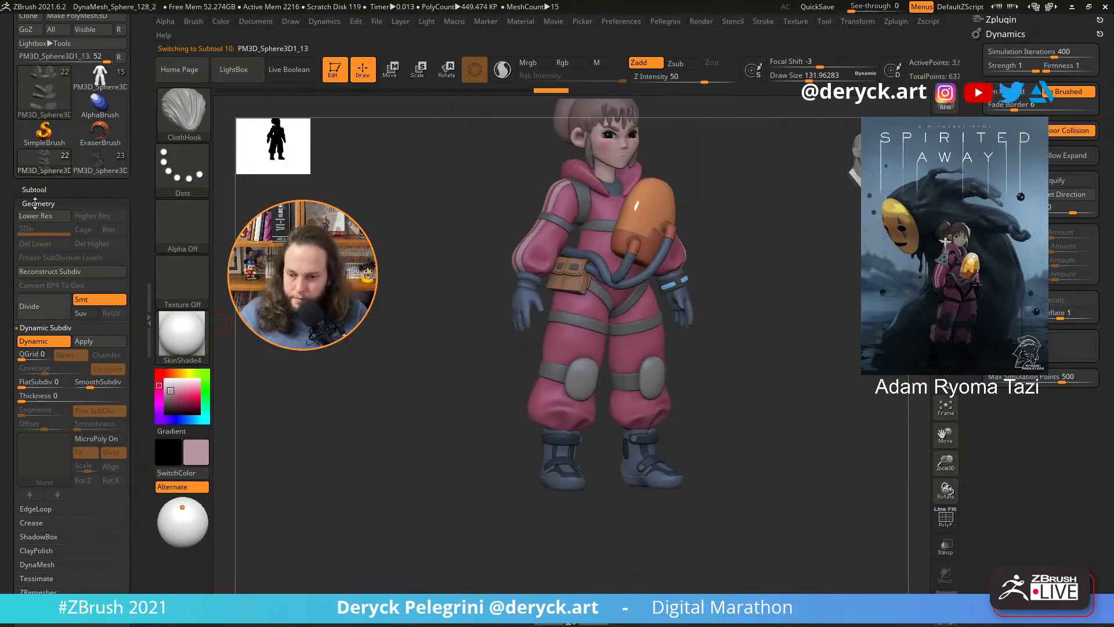
left_click(35, 203)
left_click(31, 190)
left_click_drag(420, 335, 427, 400)
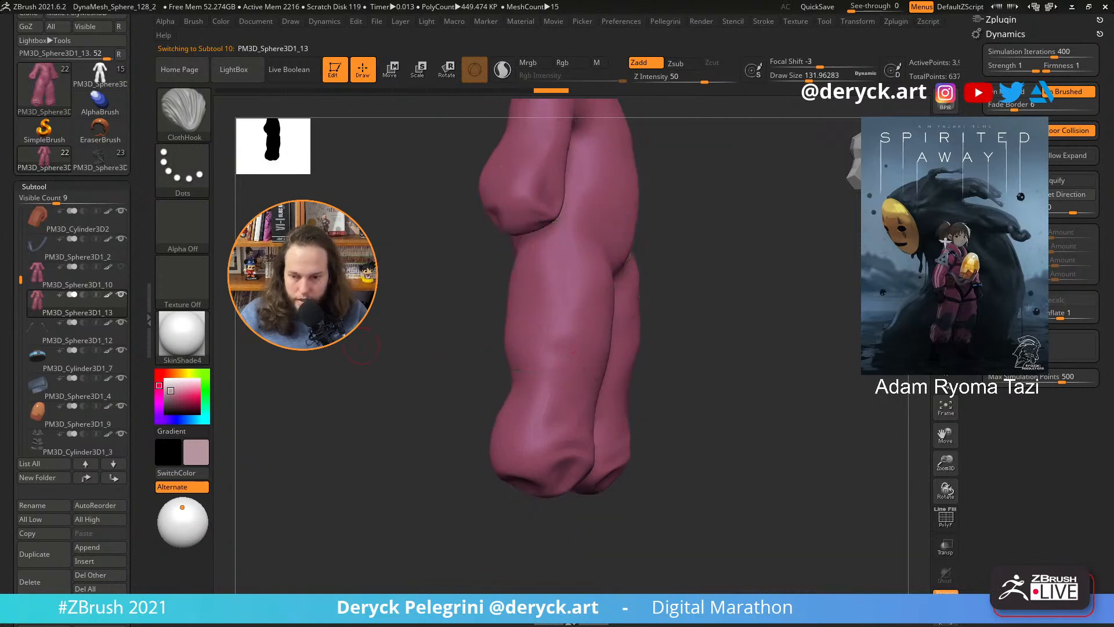
left_click_drag(408, 350, 562, 367)
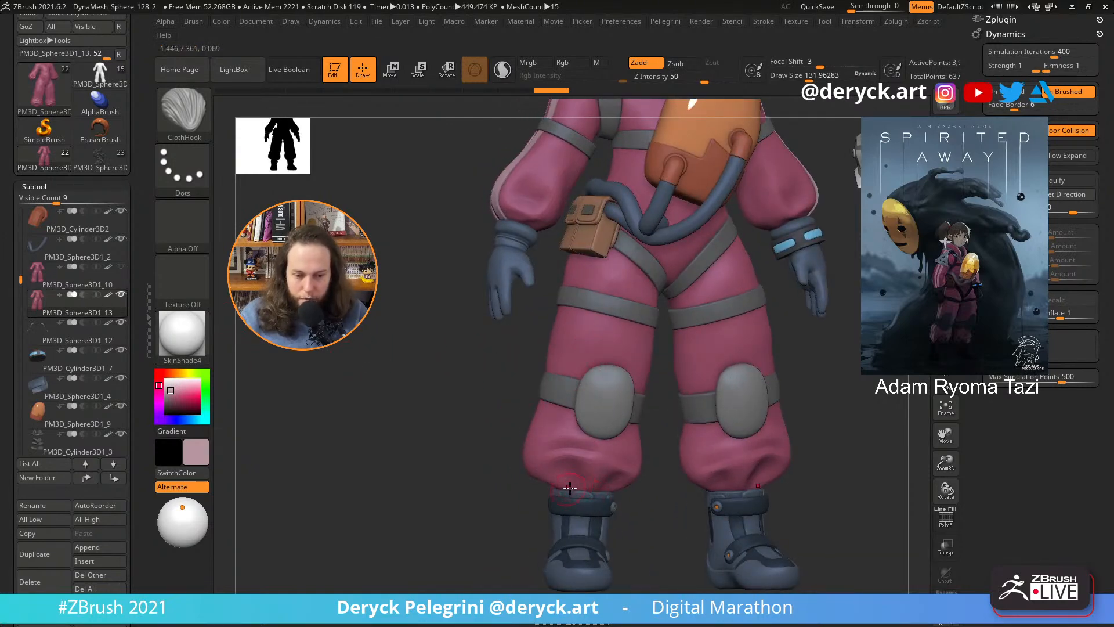
- Compare the original smooth jumpsuit with the folded copy, and examine the copy's trouser legs from the front and side
left_click(40, 274)
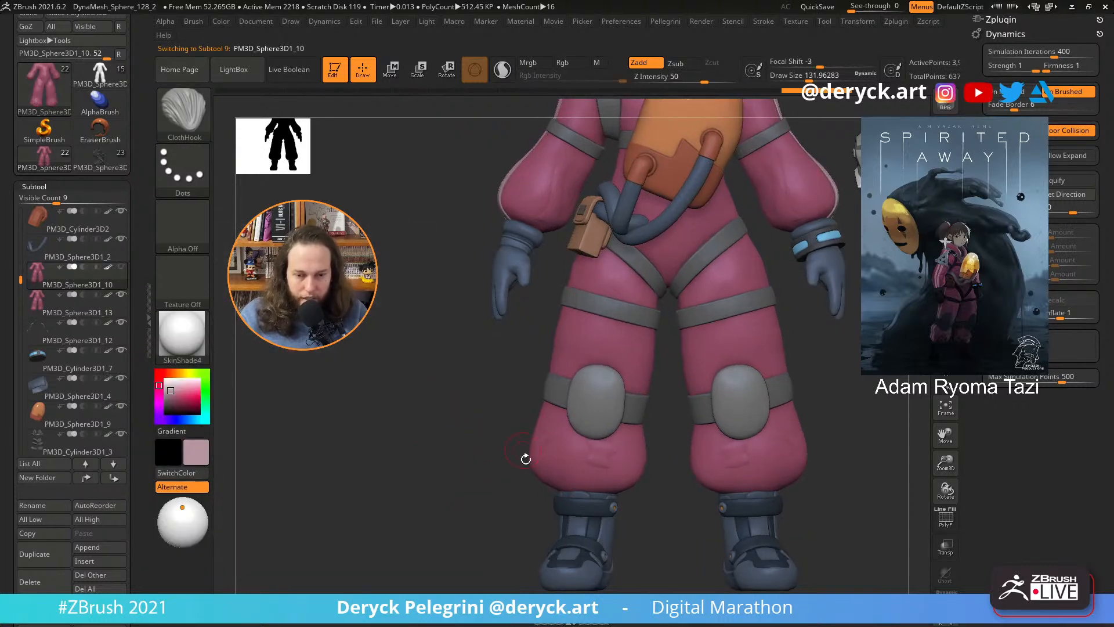
left_click_drag(492, 457, 303, 381)
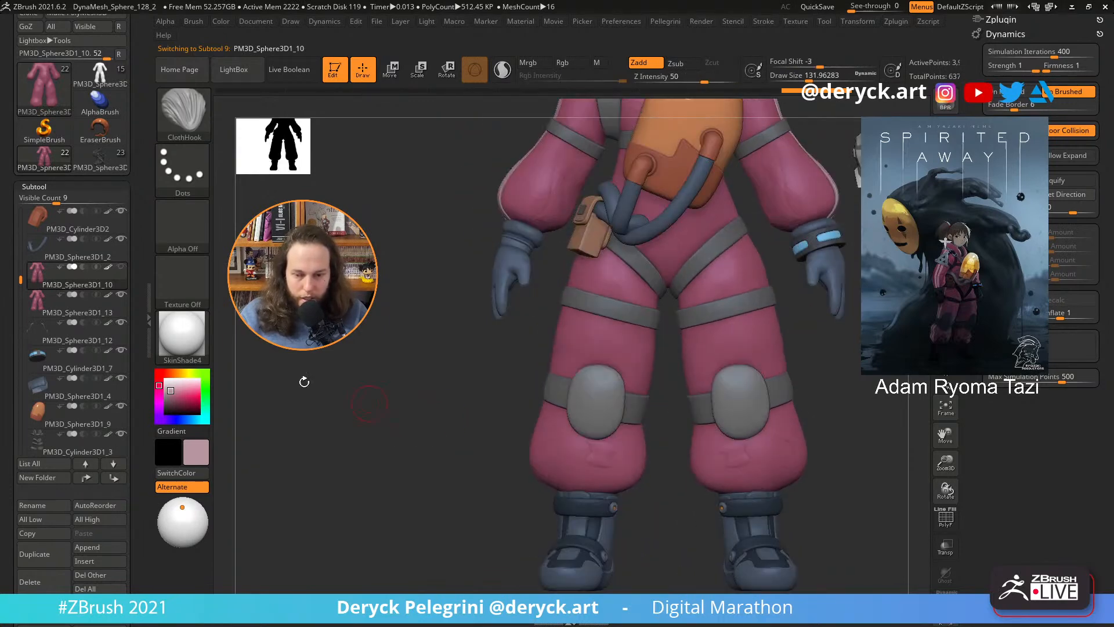
left_click(33, 303)
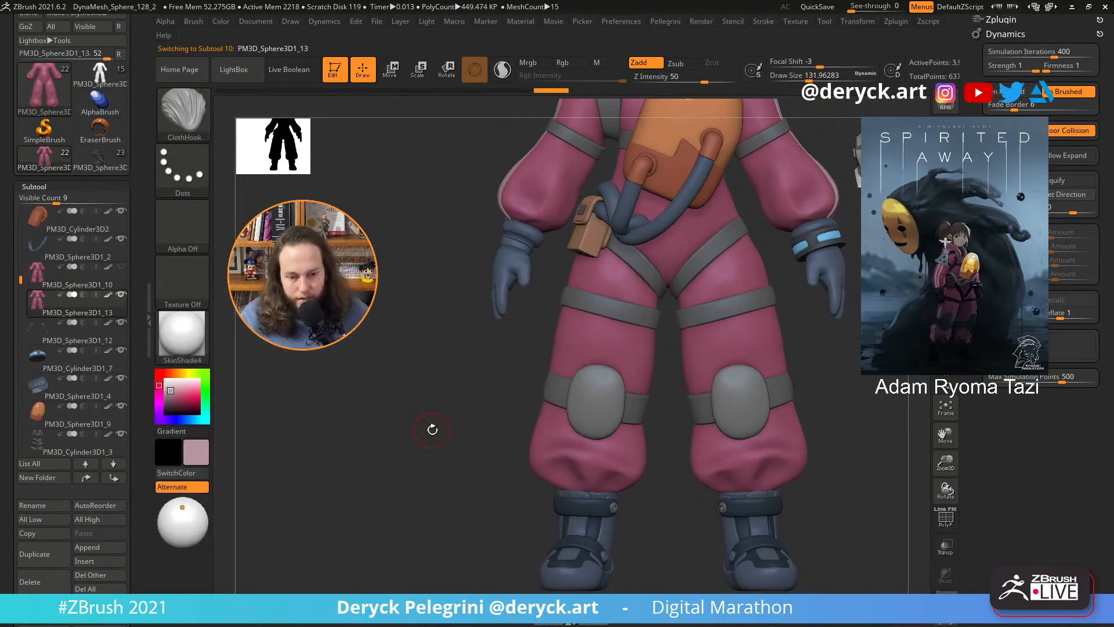
left_click_drag(429, 428, 455, 422)
left_click_drag(435, 480, 500, 485)
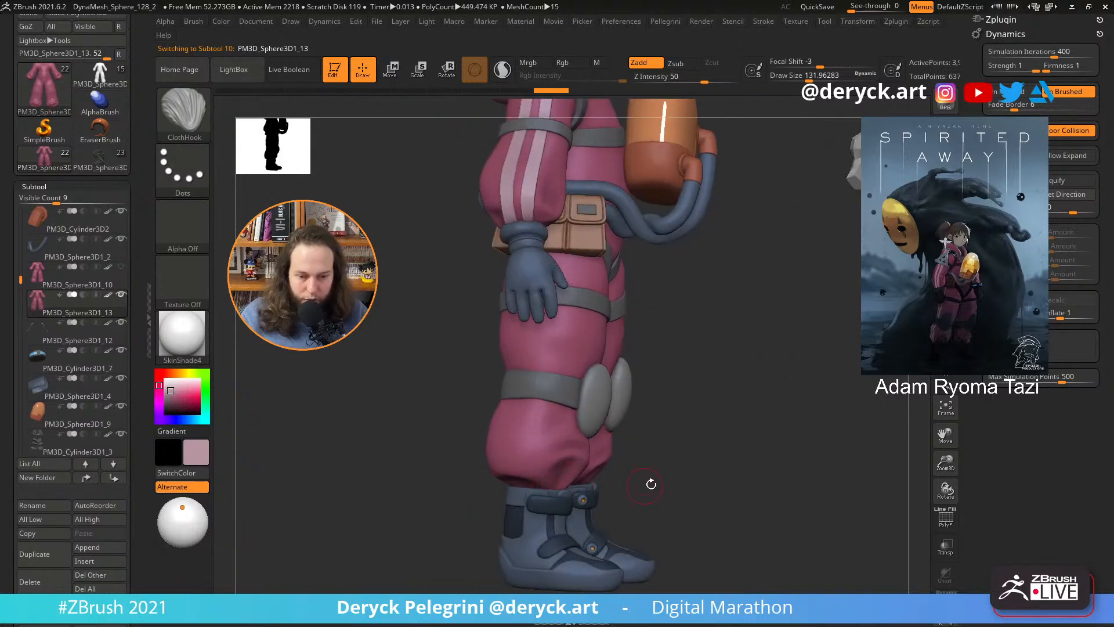
left_click_drag(651, 484, 733, 454, "shift")
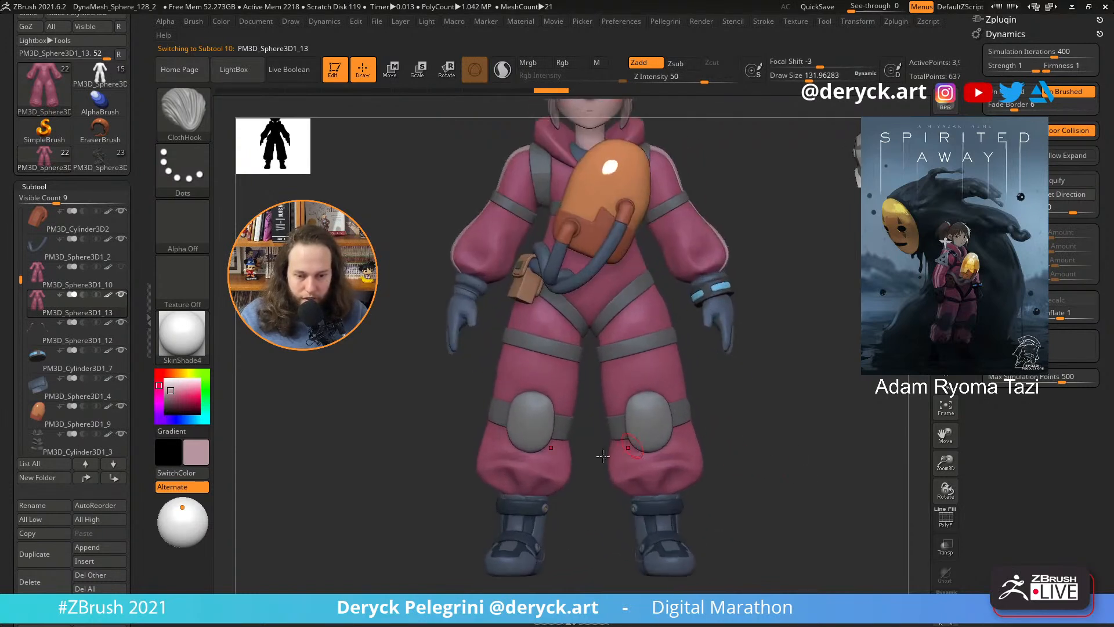
left_click_drag(397, 451, 407, 393)
left_click_drag(435, 304, 455, 371, "alt")
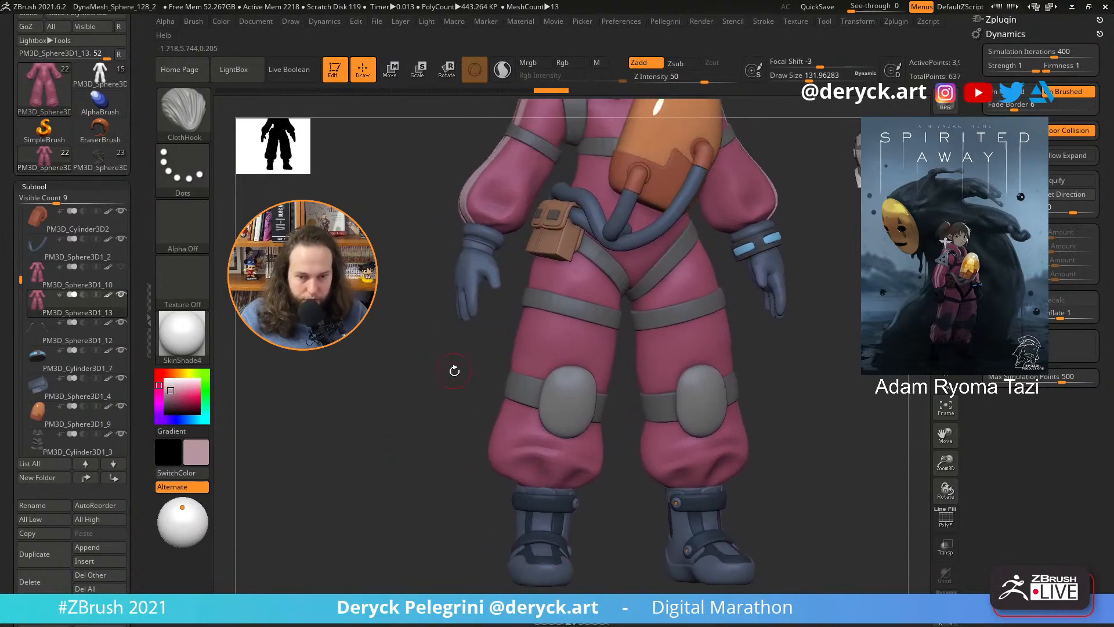
- Fill the strap subtool with the dark blue sampled from the boots
left_click(518, 392, "alt")
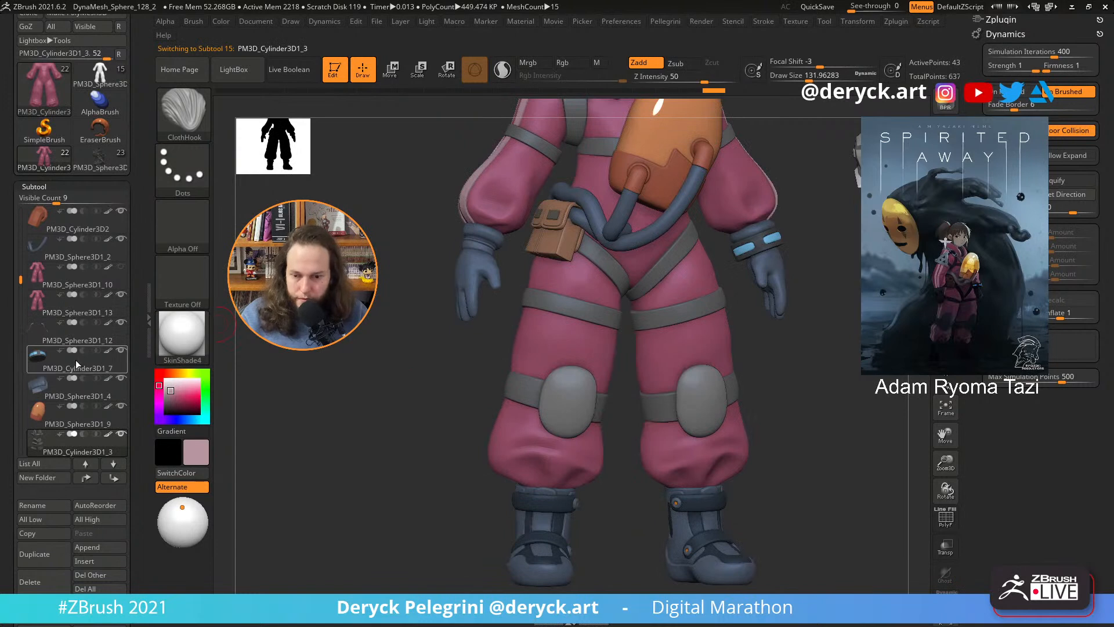
key("c")
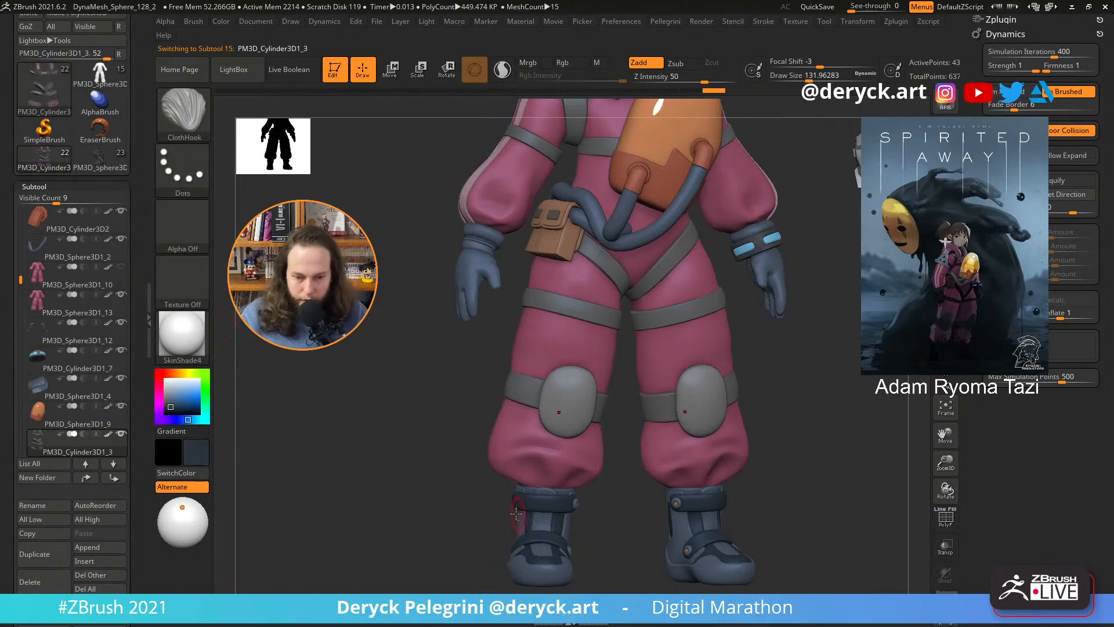
left_click(221, 22)
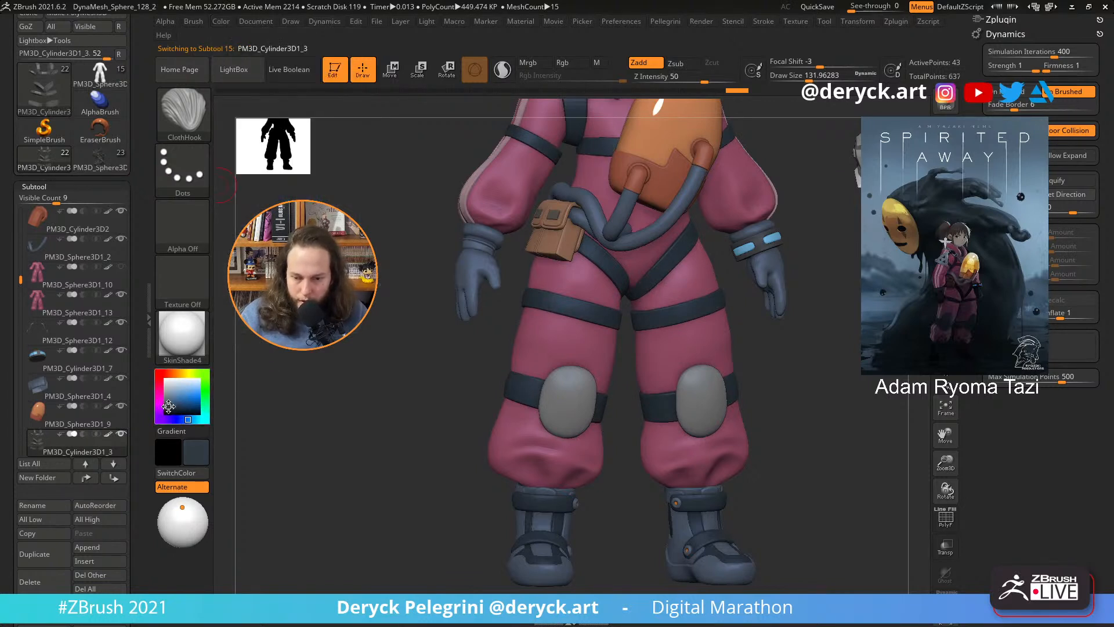
left_click(220, 22)
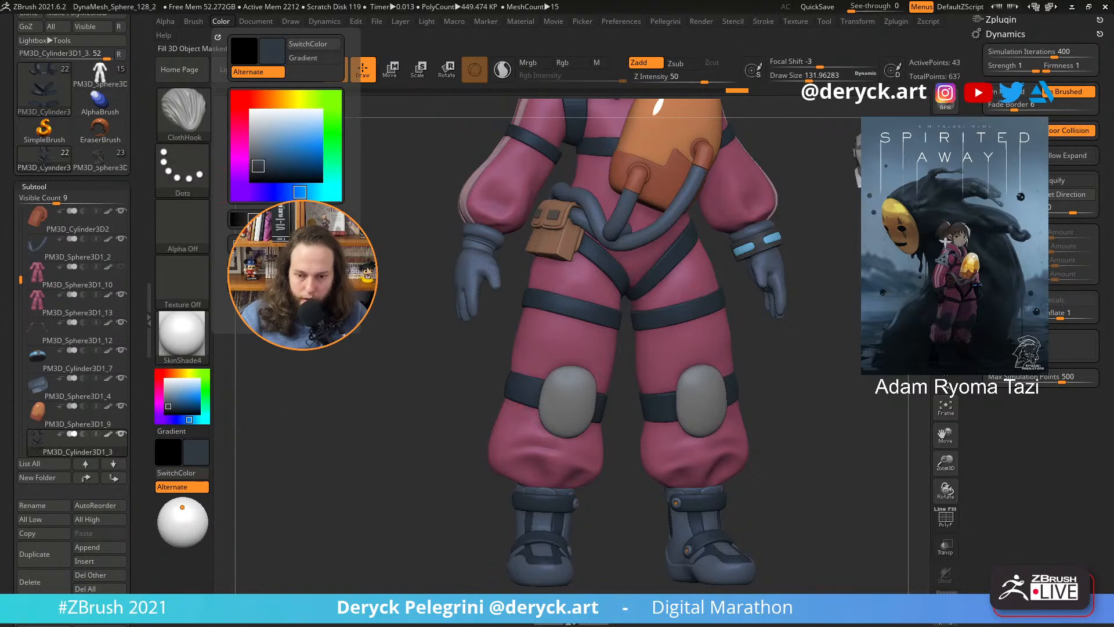
left_click_drag(386, 329, 393, 391, "alt")
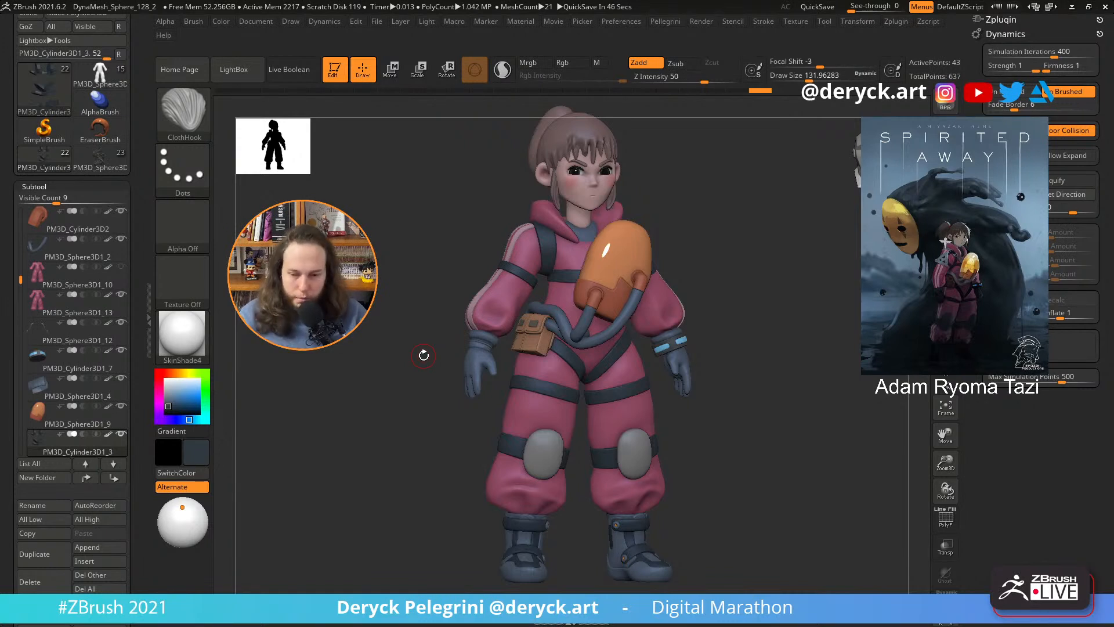
- Look through the Layers settings of the strap subtool and view the whole character from the front
left_click(41, 187)
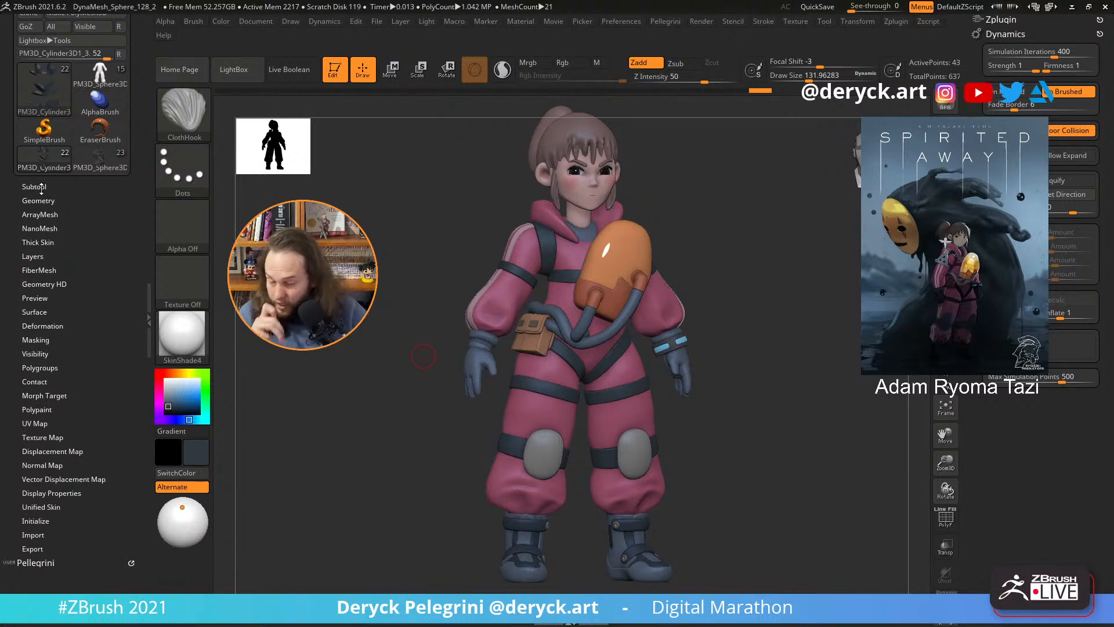
left_click(32, 256)
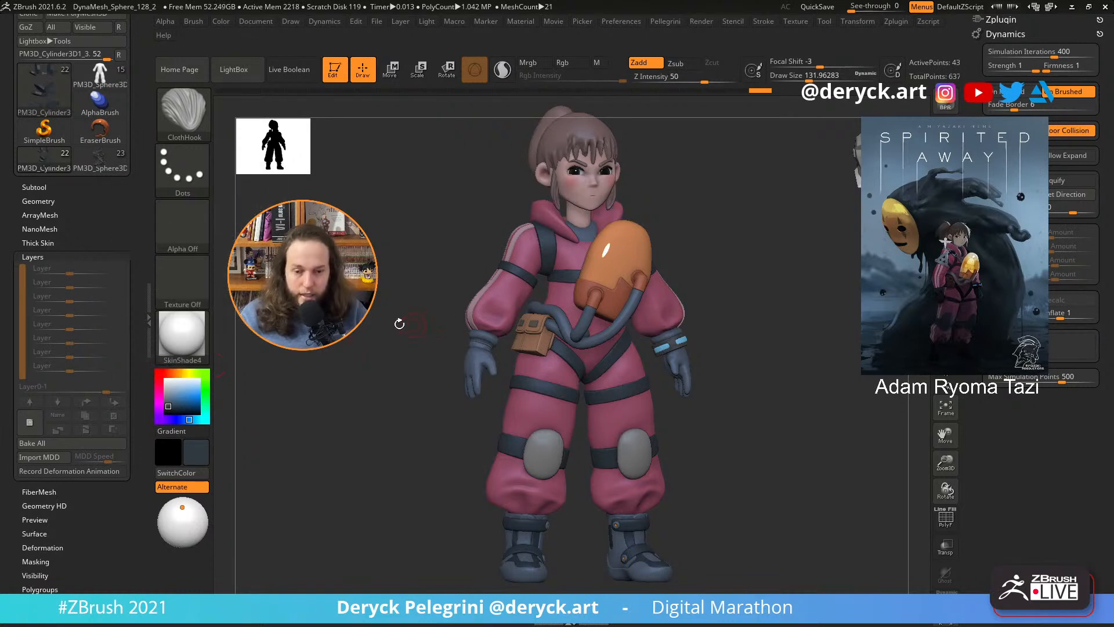
left_click_drag(376, 347, 366, 373)
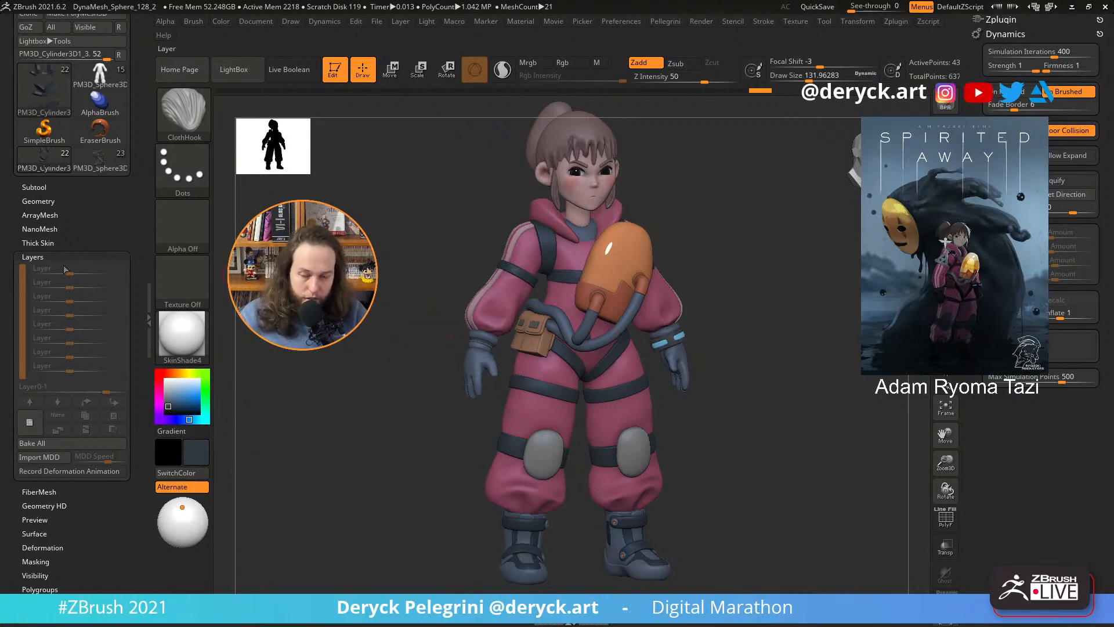
left_click(33, 257)
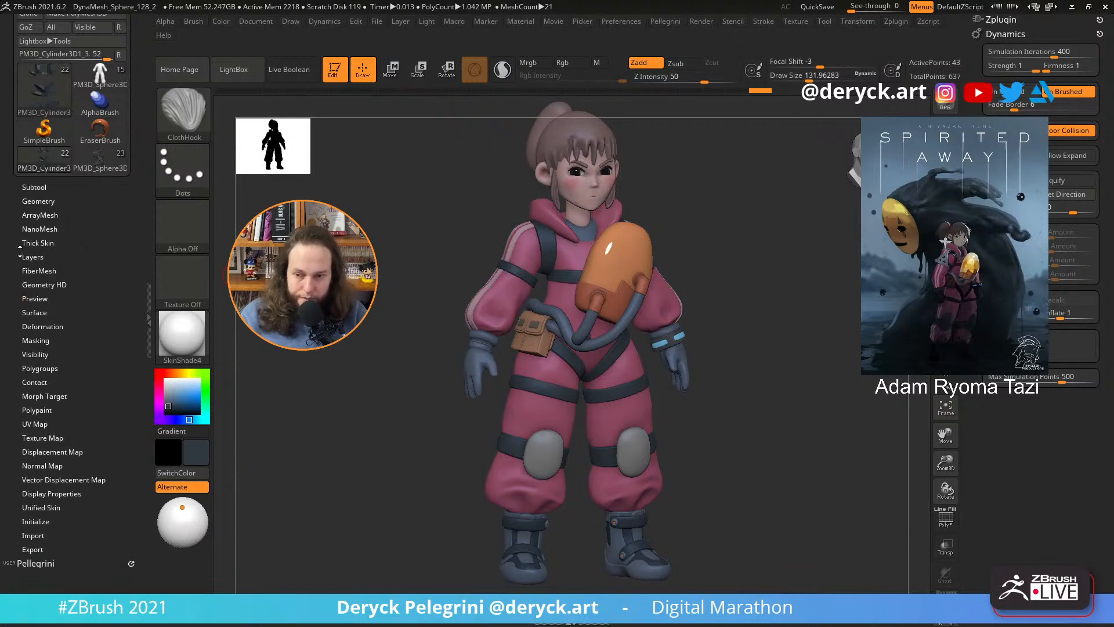
scroll(15, 295, "up", 3)
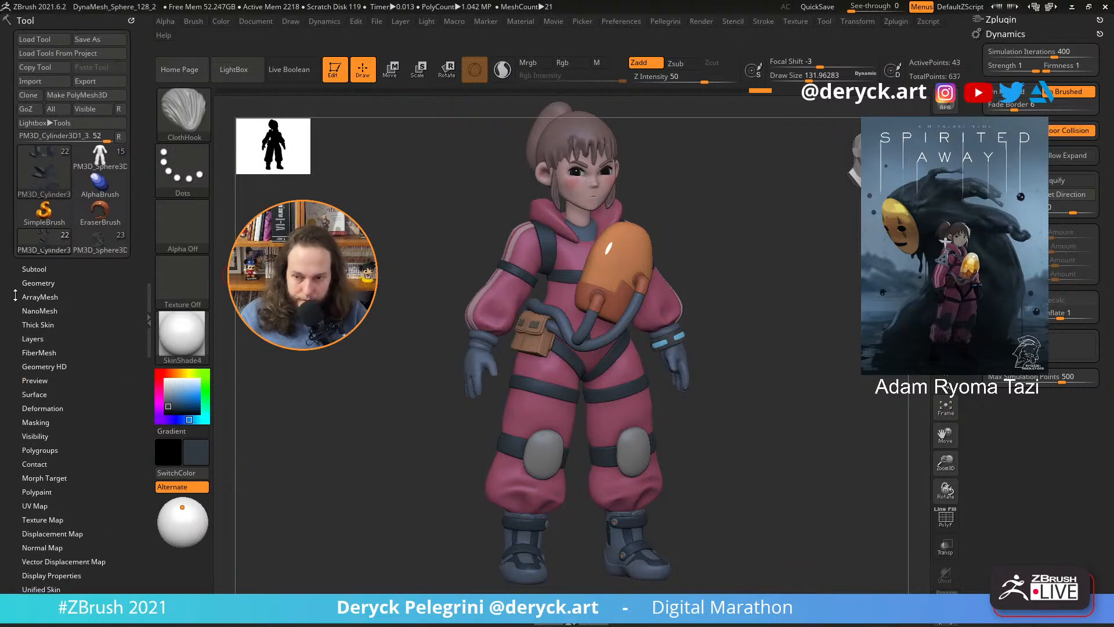
left_click(27, 21)
left_click(28, 21)
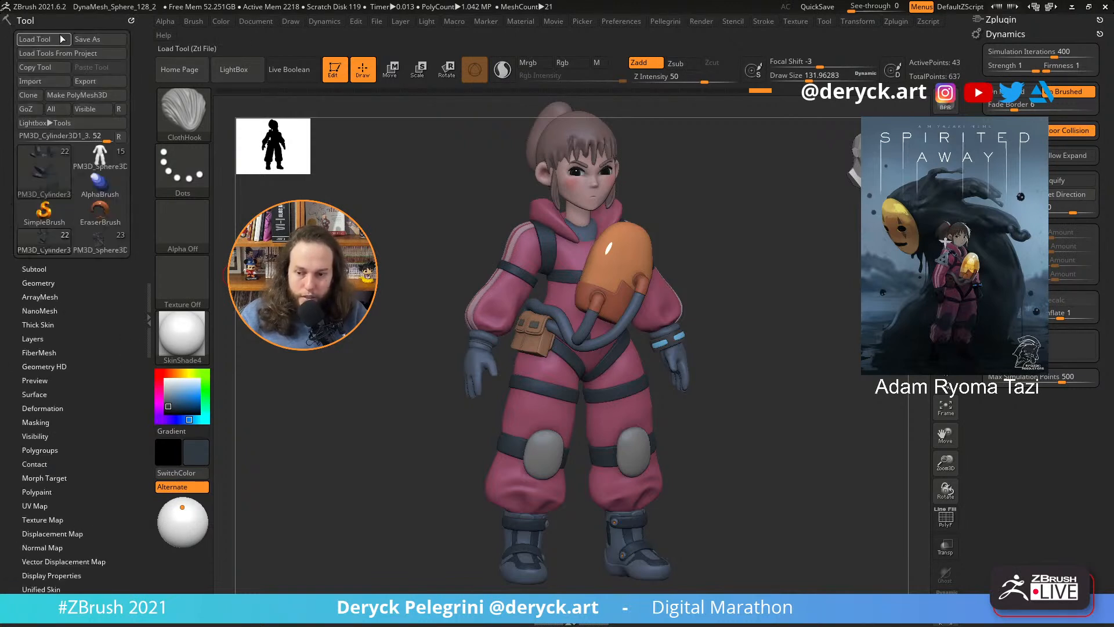
left_click(31, 339)
mouse_move(1, 398)
left_mouse_down()
mouse_move(1, 369)
mouse_move(0, 392)
left_mouse_up()
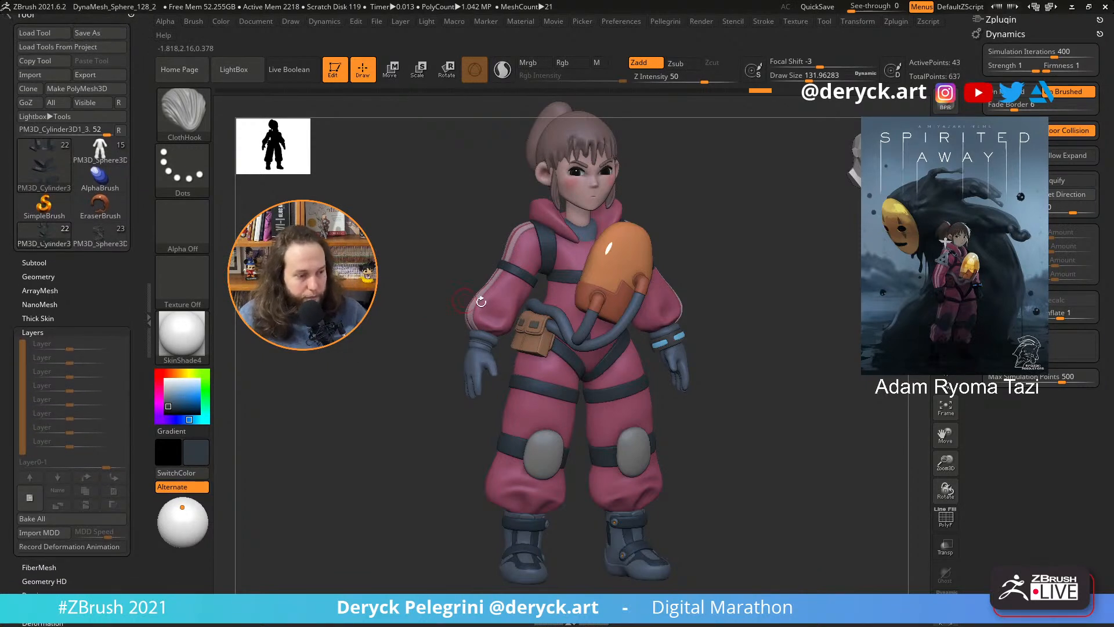
left_click_drag(428, 300, 377, 394)
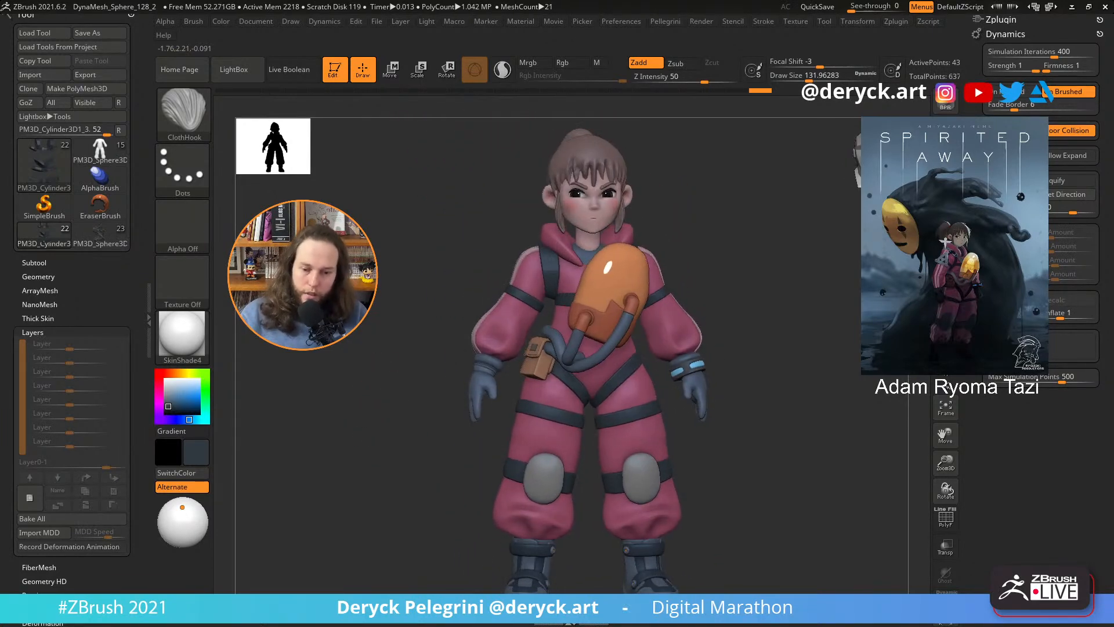
left_click_drag(1, 179, 4, 185)
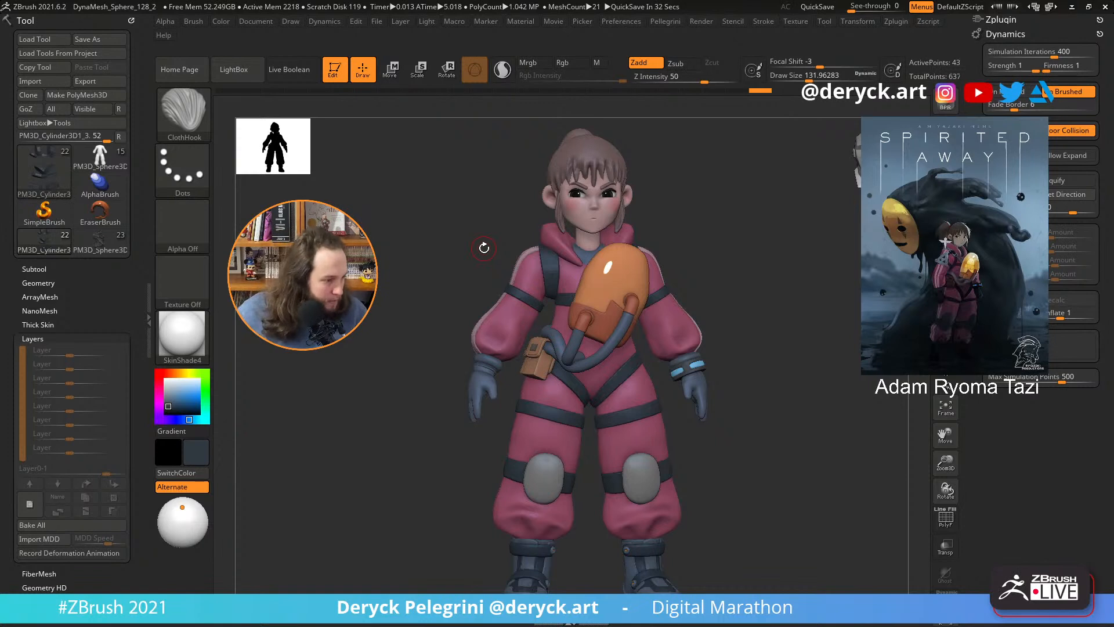
- Switch to the Move brush with a draw size of about 212 and select the folded jumpsuit for editing around the knees
mouse_move(386, 369)
left_mouse_down()
mouse_move(418, 368)
mouse_move(394, 356)
mouse_move(396, 373)
left_mouse_up()
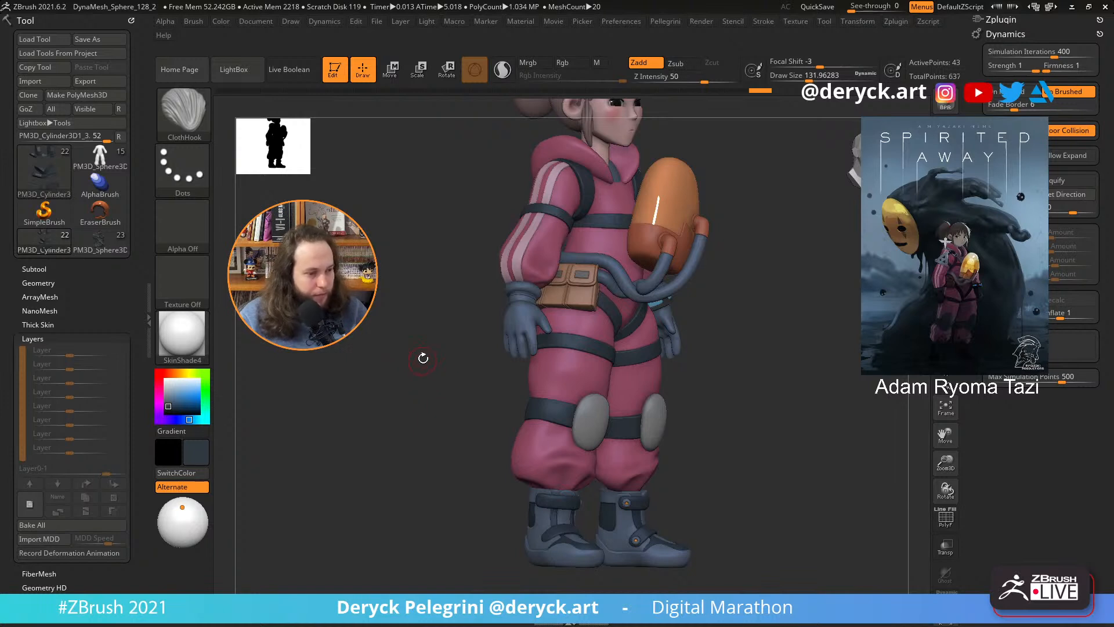
left_click_drag(422, 356, 433, 416)
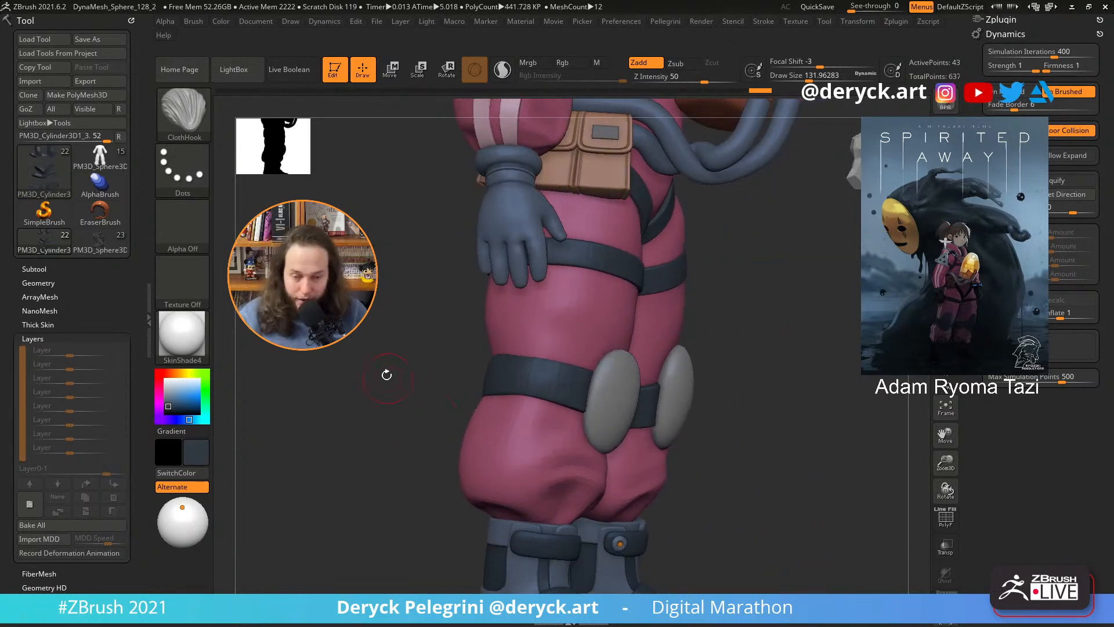
mouse_move(383, 365)
left_mouse_down()
mouse_move(380, 384)
mouse_move(405, 390)
mouse_move(405, 373)
mouse_move(402, 388)
mouse_move(441, 393)
left_mouse_up()
key("b")
key("m")
key("v")
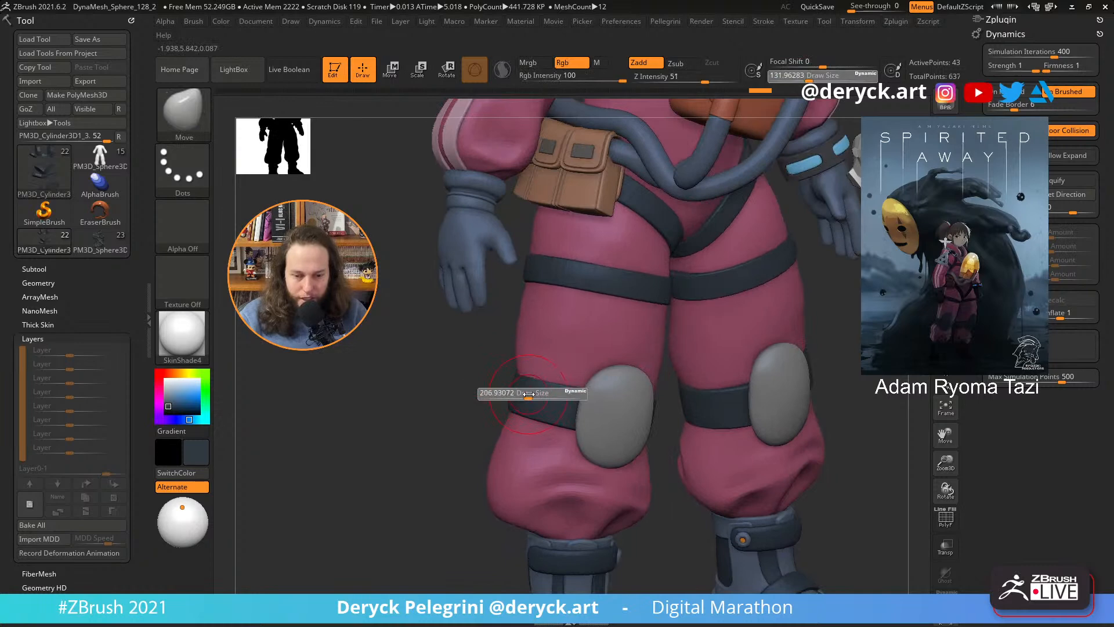
left_click(522, 385, "alt")
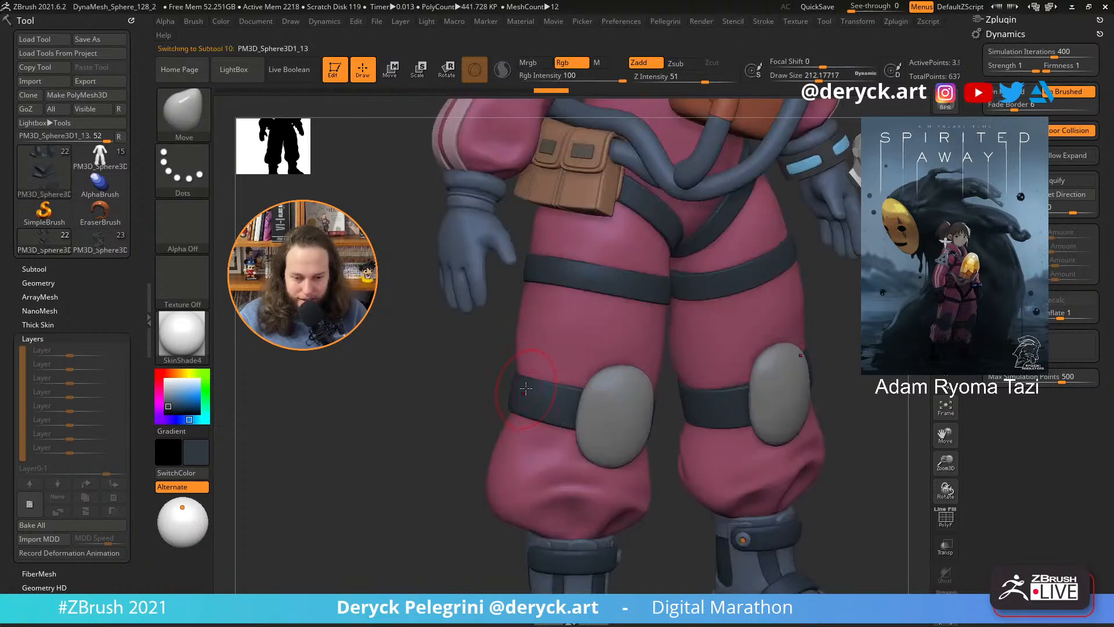
- Nudge the jumpsuit fabric around the knee straps with the Move brush, working from the side and back of the legs
mouse_move(486, 387)
left_mouse_down()
mouse_move(580, 389)
mouse_move(531, 385)
mouse_move(565, 395)
mouse_move(550, 397)
left_mouse_up()
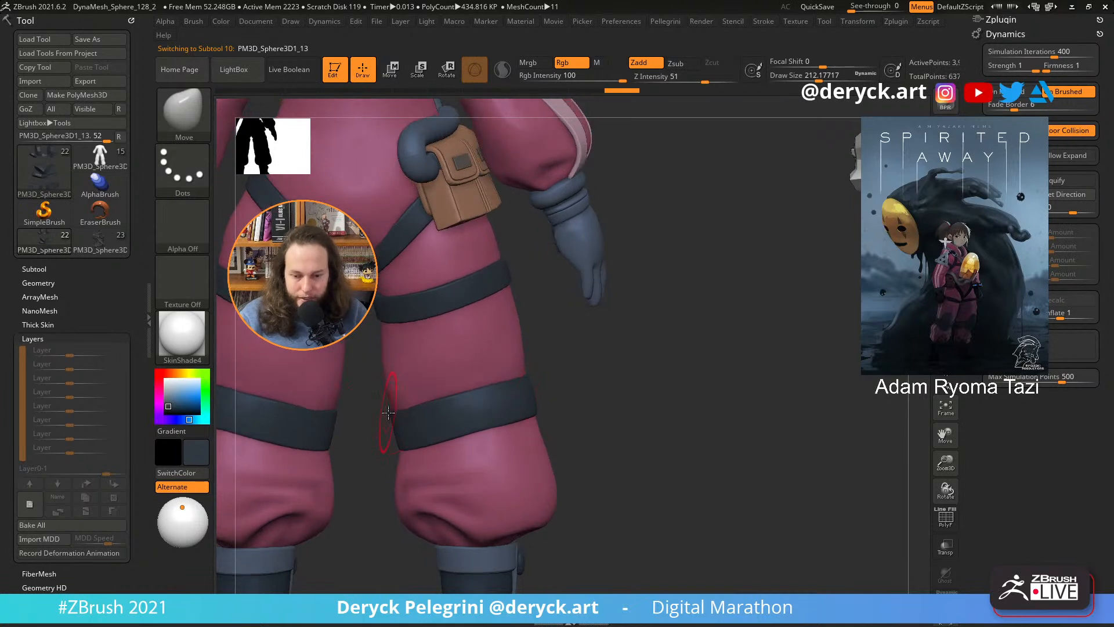
left_click_drag(388, 412, 400, 413)
left_click_drag(597, 398, 658, 426)
left_click_drag(452, 419, 447, 418)
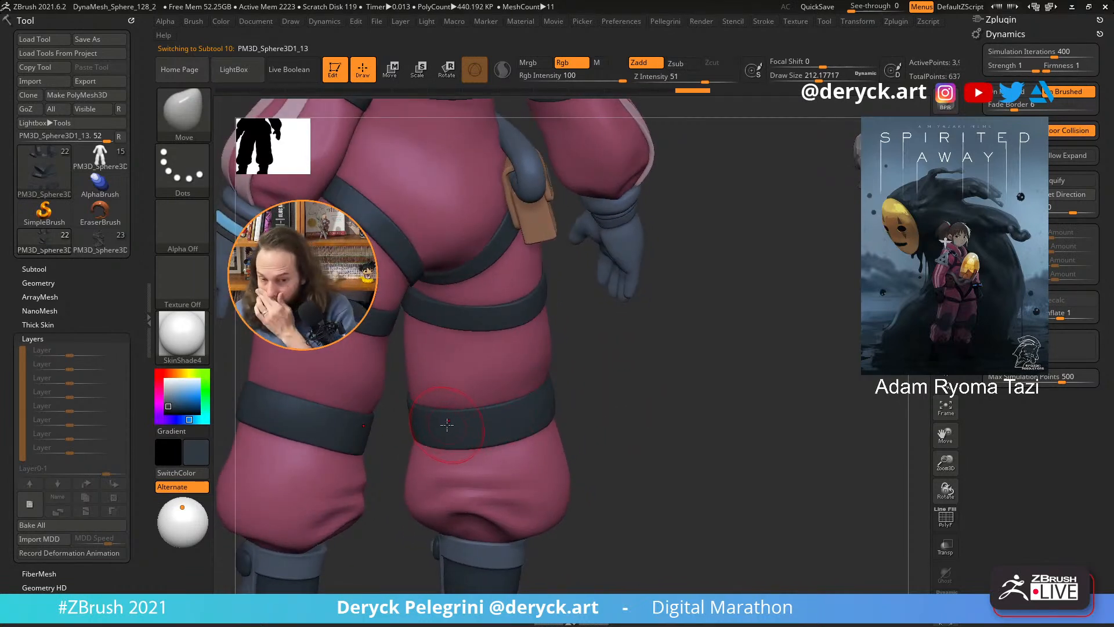
mouse_move(664, 393)
left_mouse_down()
mouse_move(611, 391)
mouse_move(679, 411)
mouse_move(302, 401)
mouse_move(343, 420)
mouse_move(319, 416)
mouse_move(427, 367)
left_mouse_up()
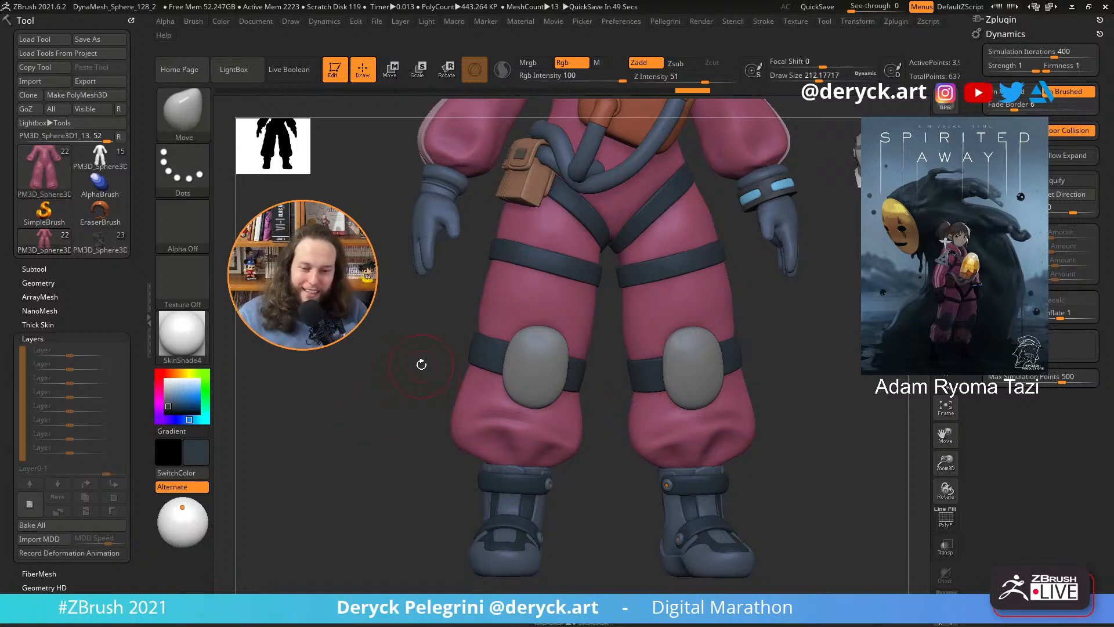
- Adjust the outer trouser leg just below the knee strap with the Move brush, setting its draw size to about 223
left_click_drag(378, 370, 416, 382)
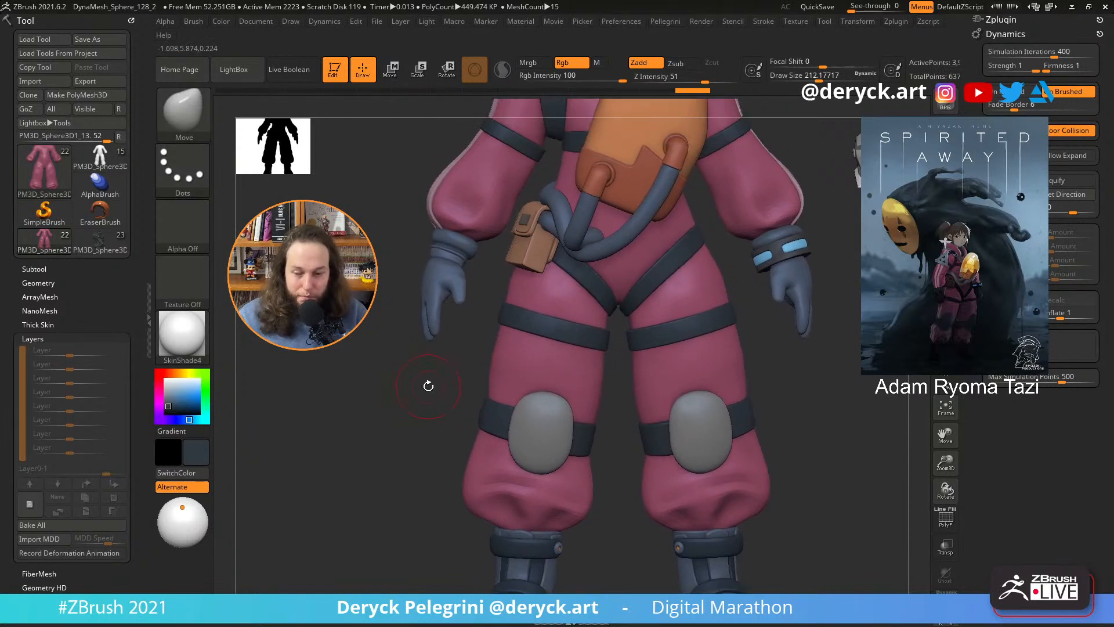
left_click_drag(369, 414, 392, 393)
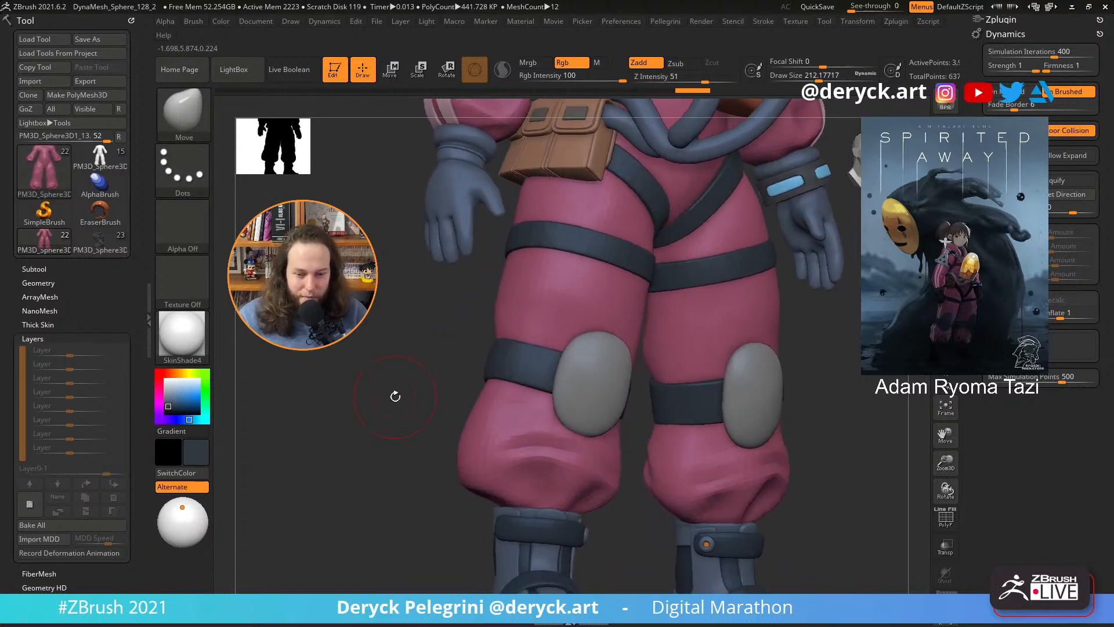
key("s")
left_click(501, 383)
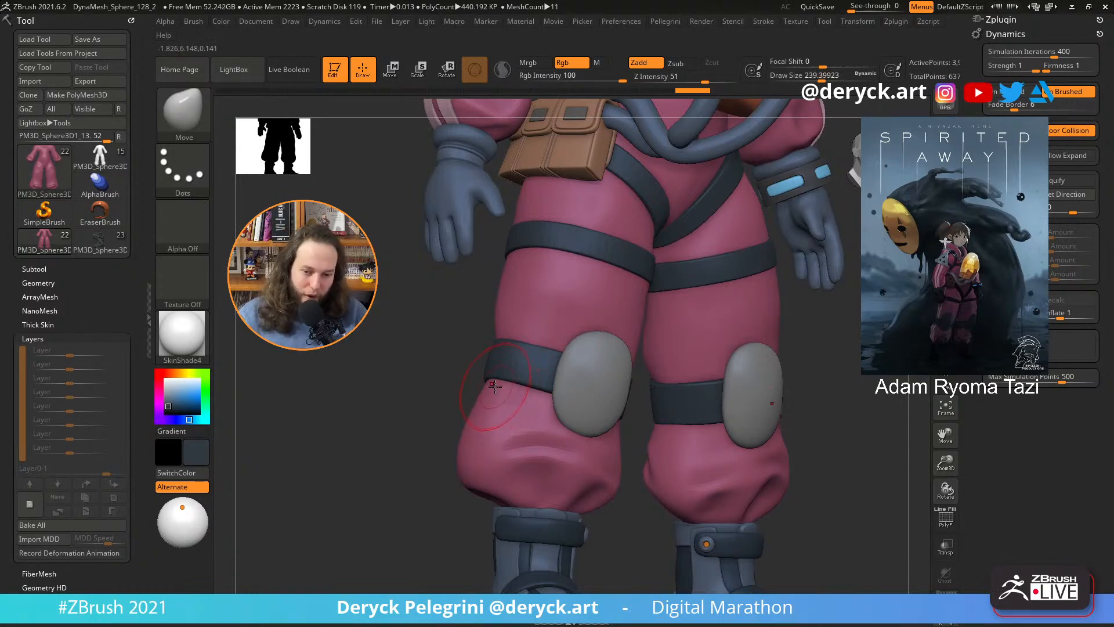
mouse_move(458, 367)
left_mouse_down()
mouse_move(443, 365)
mouse_move(470, 373)
mouse_move(342, 352)
left_mouse_up()
key("s")
left_click(473, 385)
- Isolate the jumpsuit with its polyframe displayed and duplicate the subtool
left_click_drag(365, 406, 430, 363)
key("ctrl+shift+s")
key("shift+f")
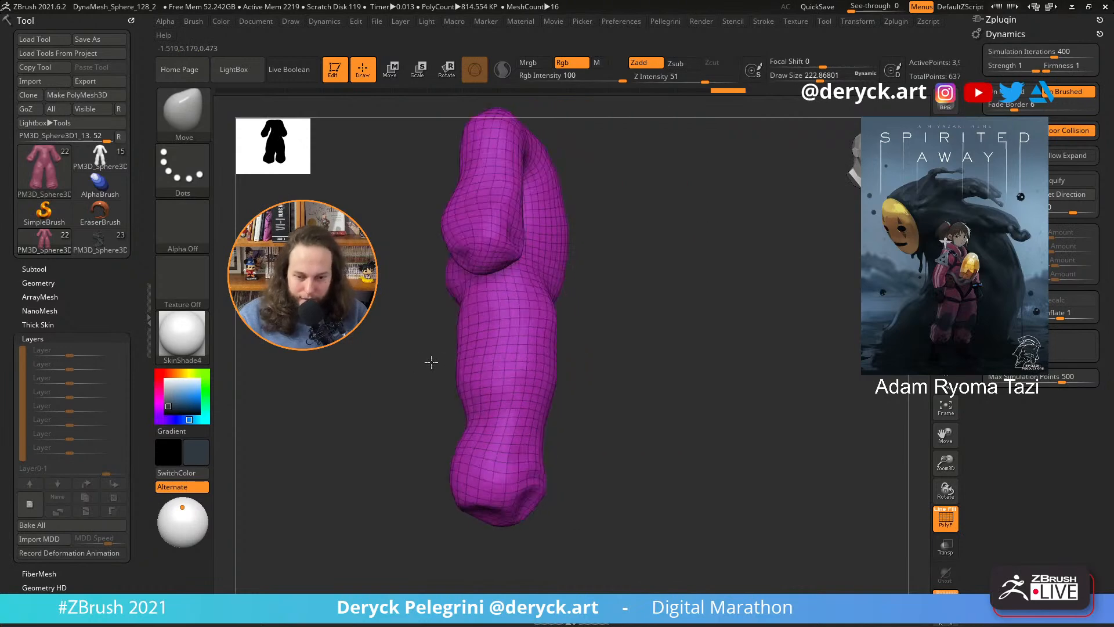
left_click(43, 337)
left_click(34, 269)
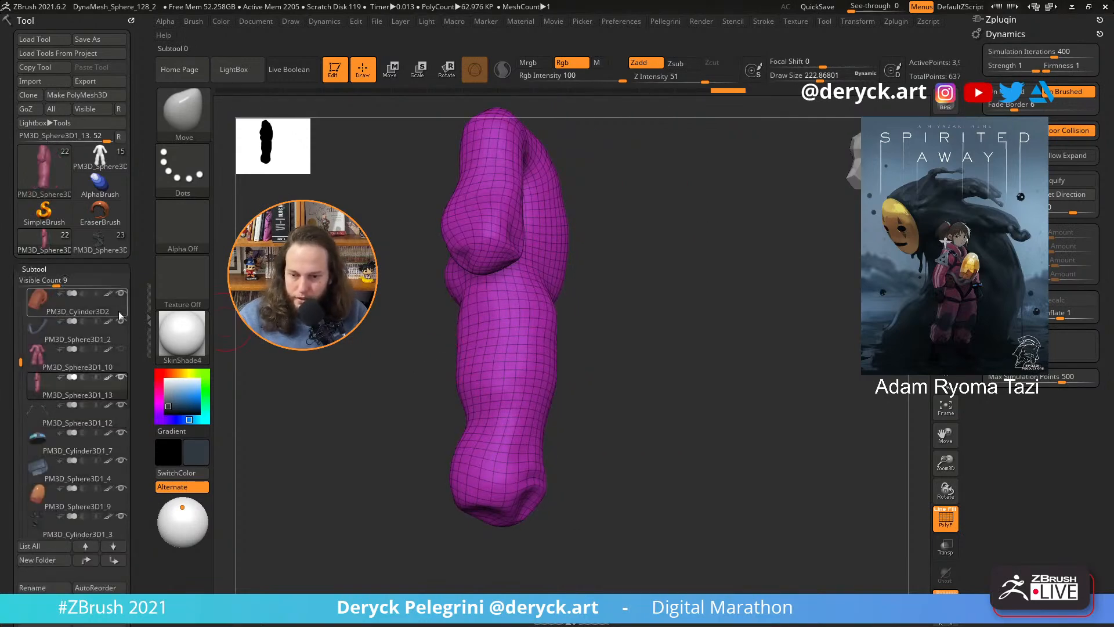
scroll(6, 439, "down", 3)
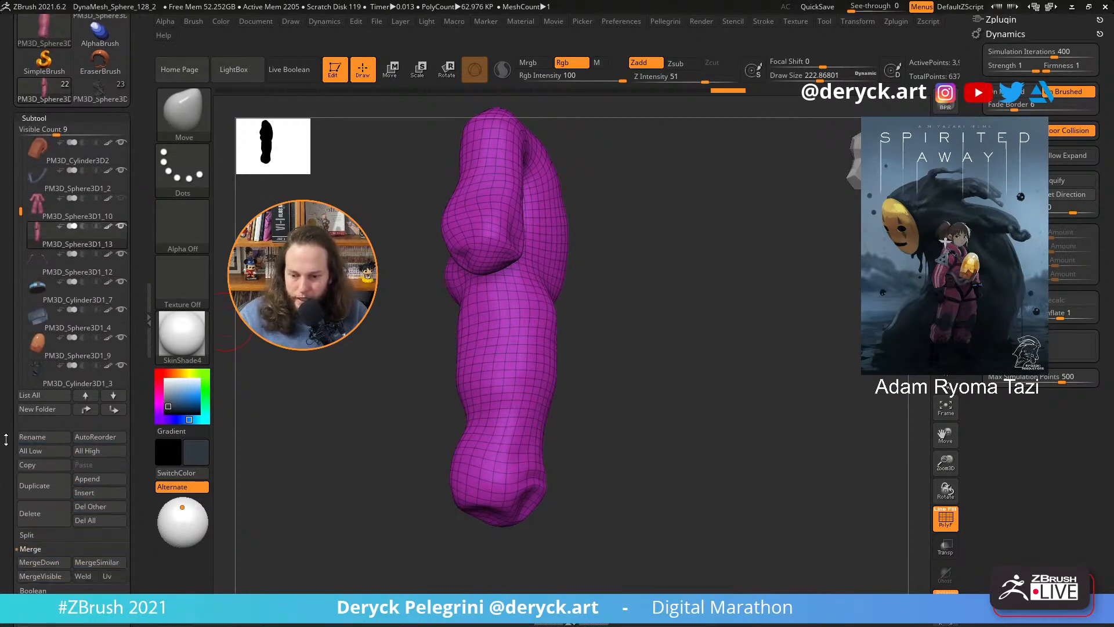
left_click(33, 491)
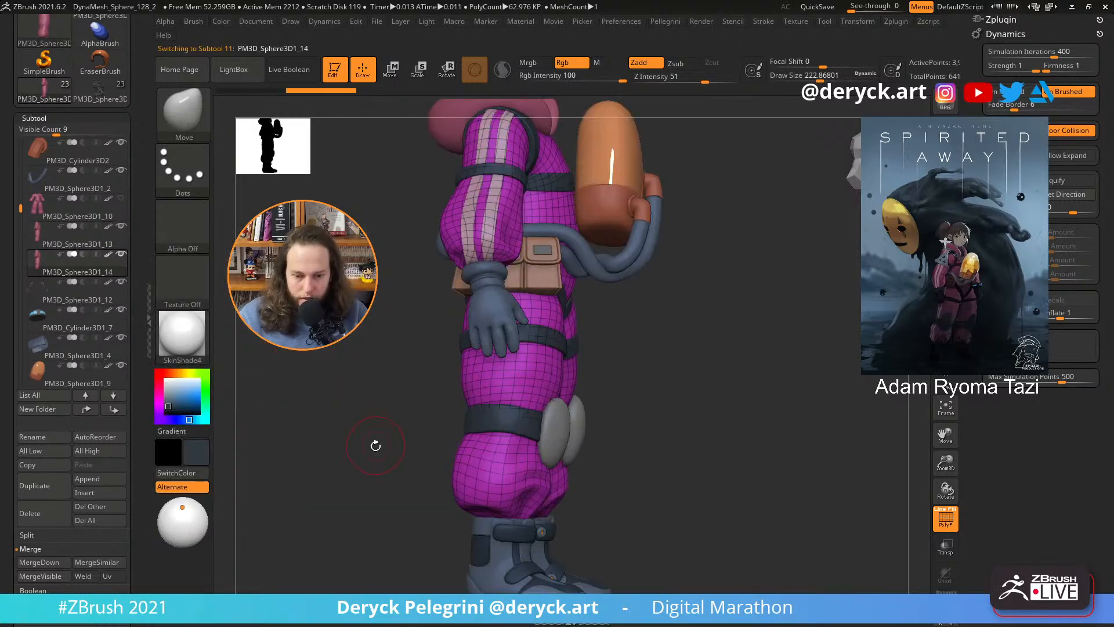
- Switch to the ZModeler brush at a draw size of about 116 and set its polygon action to PolyGroup with the Polyloop target
left_click_drag(376, 445, 381, 394, "alt")
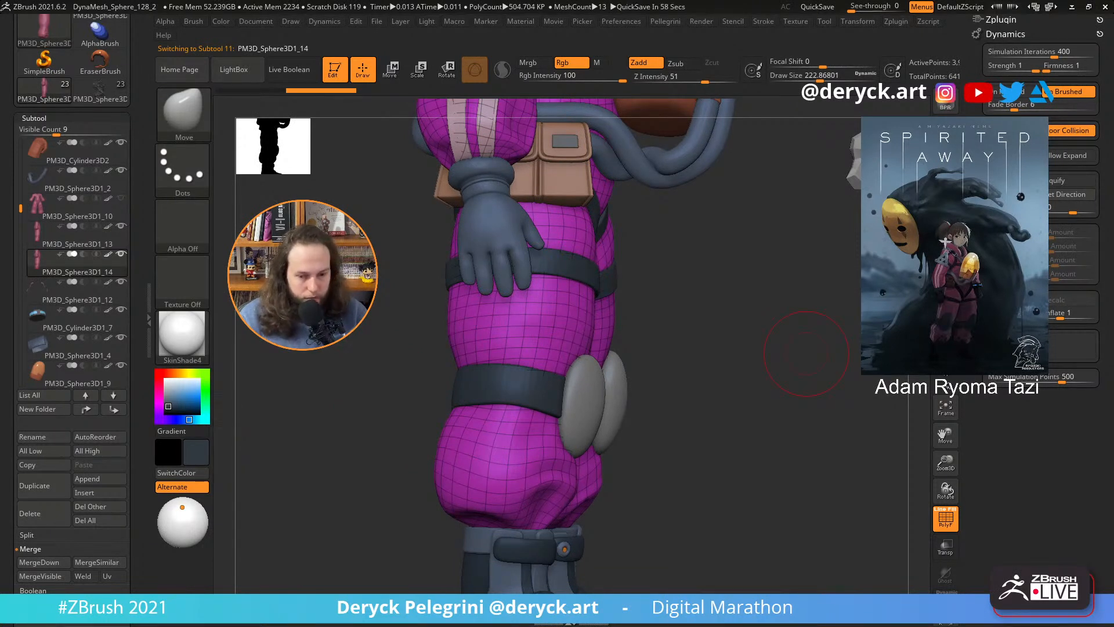
left_click_drag(382, 400, 370, 414)
key("b")
key("z")
key("m")
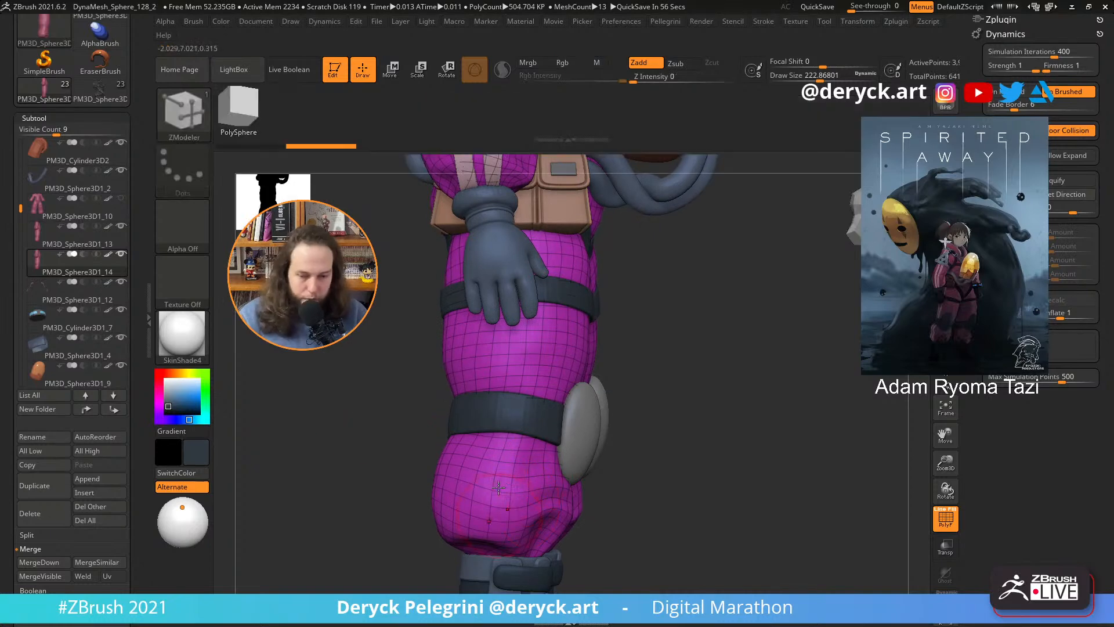
key("s")
left_click_drag(500, 472, 497, 472)
key("alt+s")
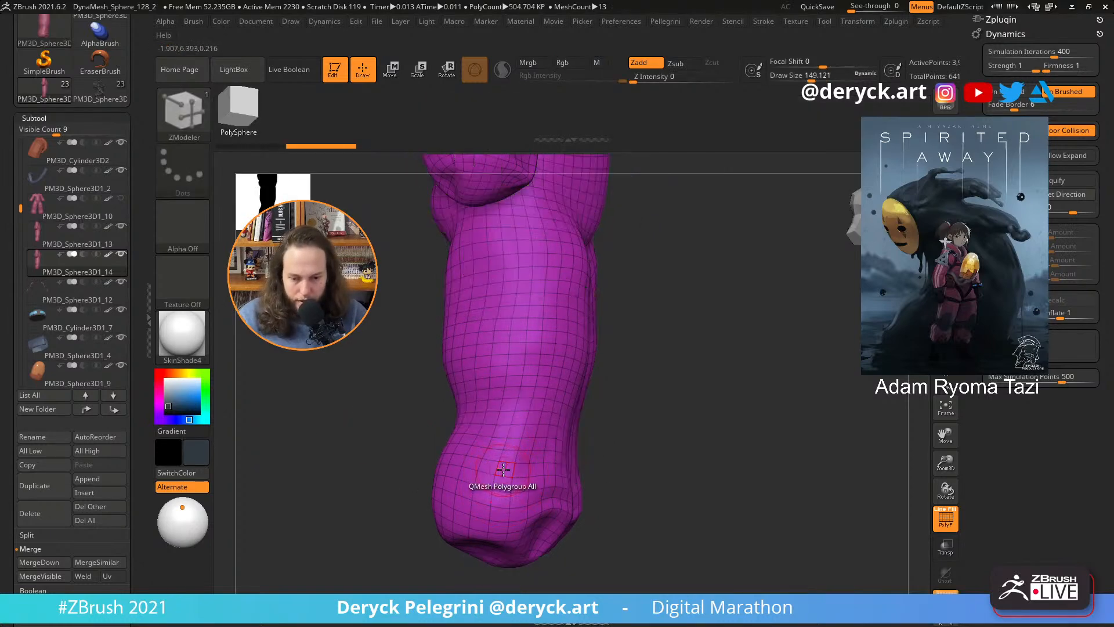
key("space")
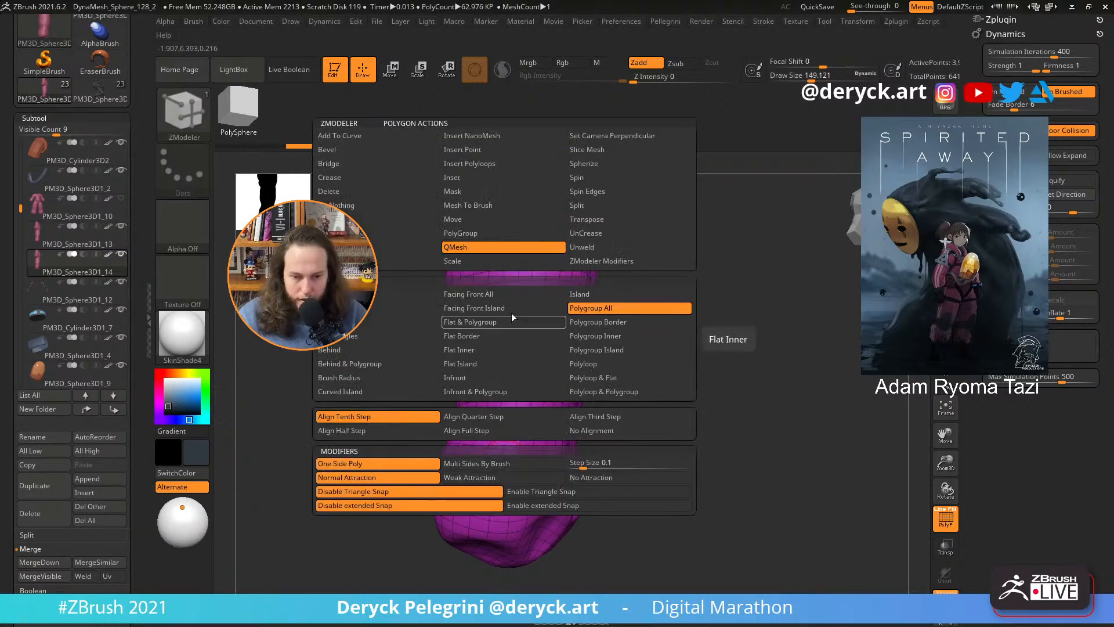
left_click(473, 234)
key("s")
left_click_drag(500, 419, 496, 419)
key("alt+s")
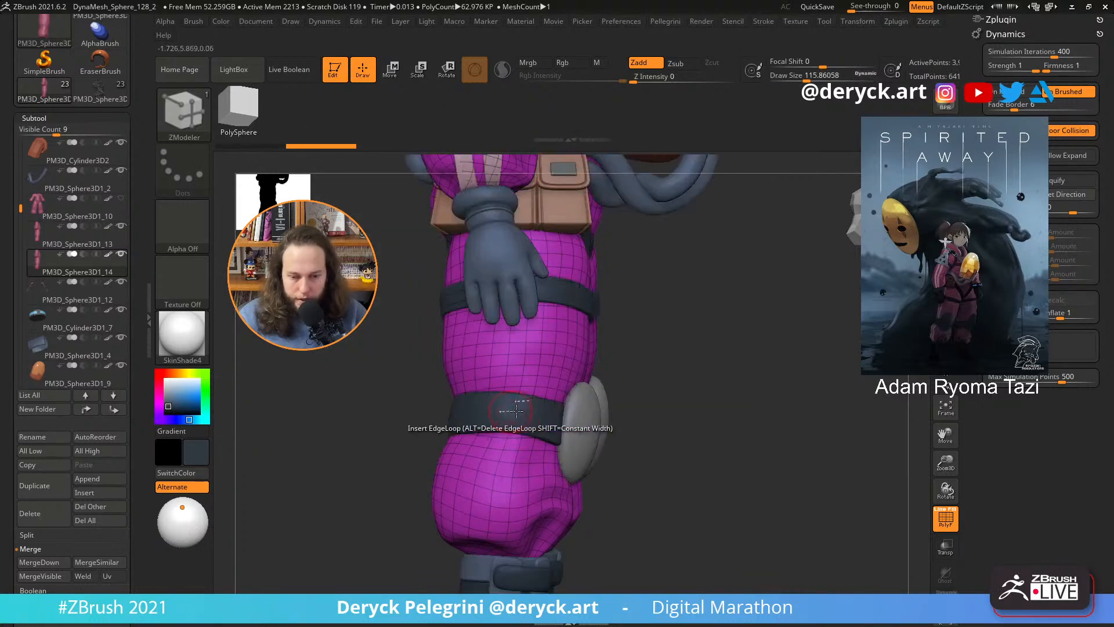
- Assign three adjacent lengthwise polyloops along the outer side of the duplicate's leg to a new polygroup, forming one wide band
left_click(528, 378)
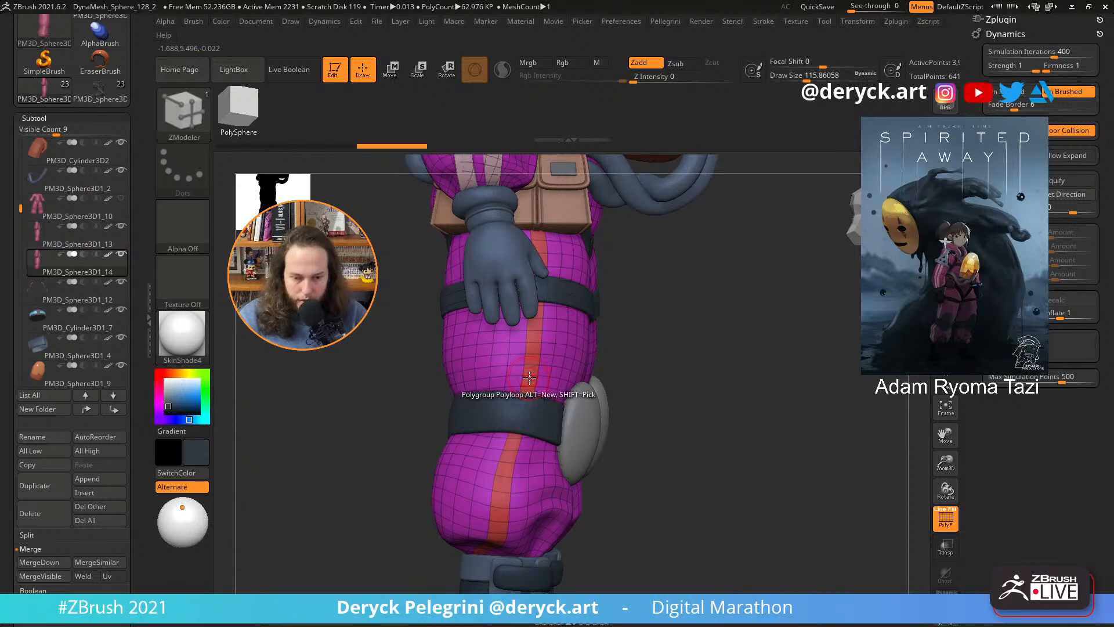
left_click(499, 357)
left_click_drag(338, 380, 349, 418, "alt")
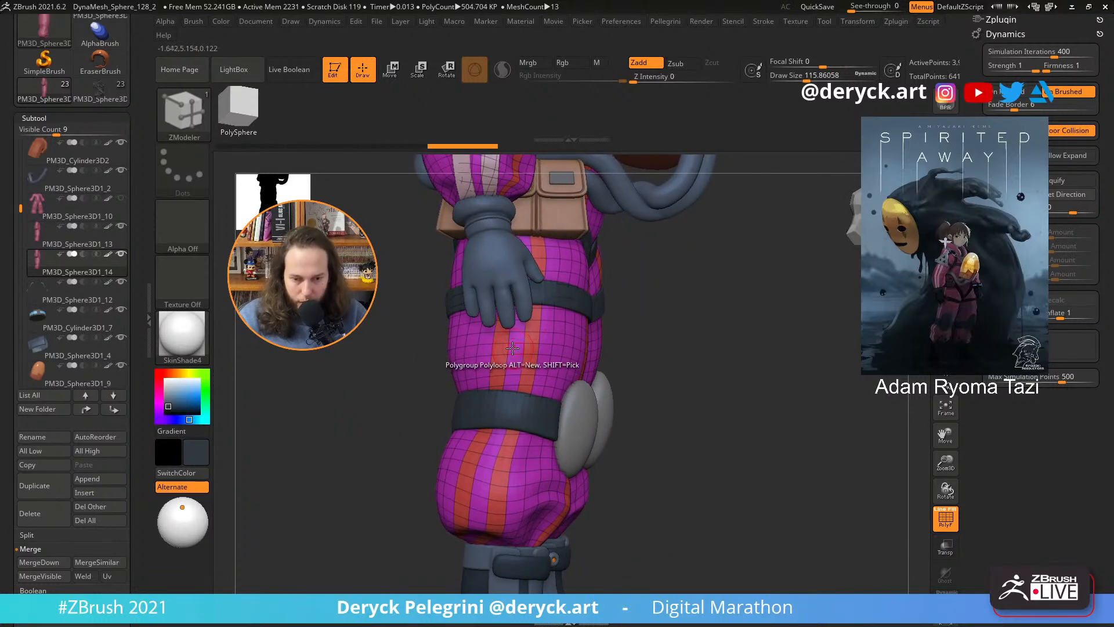
left_click(513, 347)
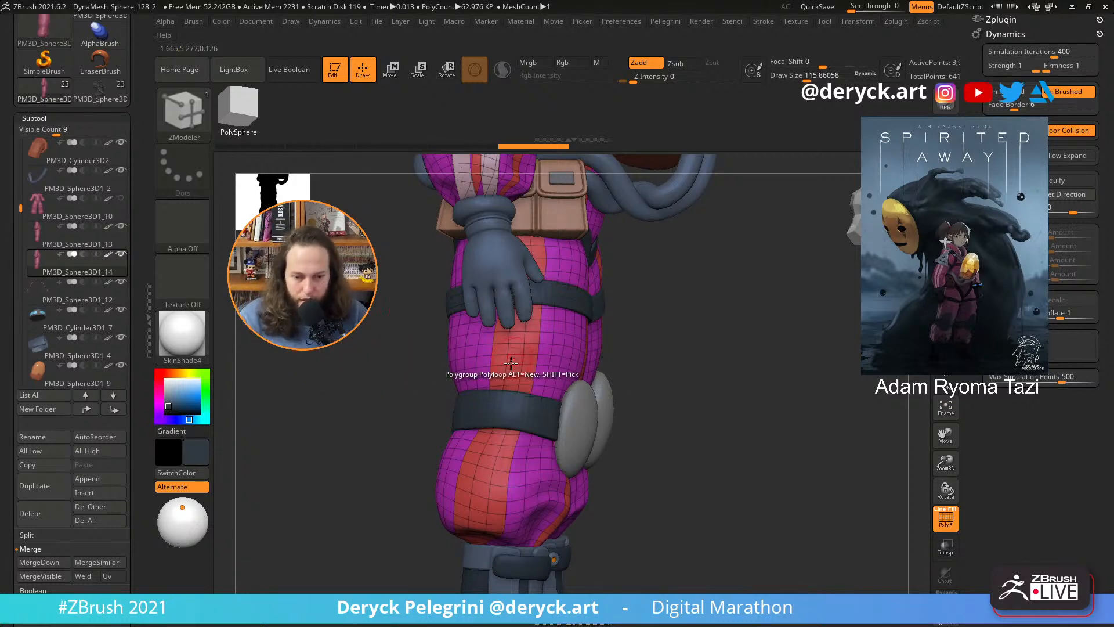
- Isolate the new band's polygroup on the jumpsuit duplicate and delete the hidden geometry
left_click_drag(330, 355, 365, 374)
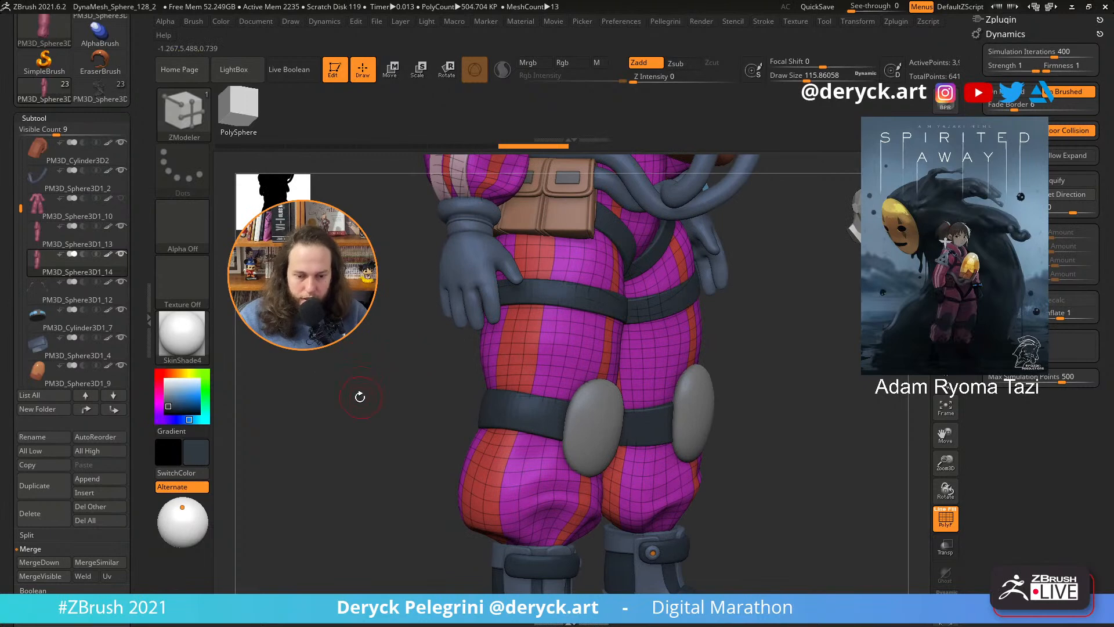
key("shift+s")
left_click_drag(370, 437, 373, 407, "alt")
left_click(510, 343, "ctrl+shift")
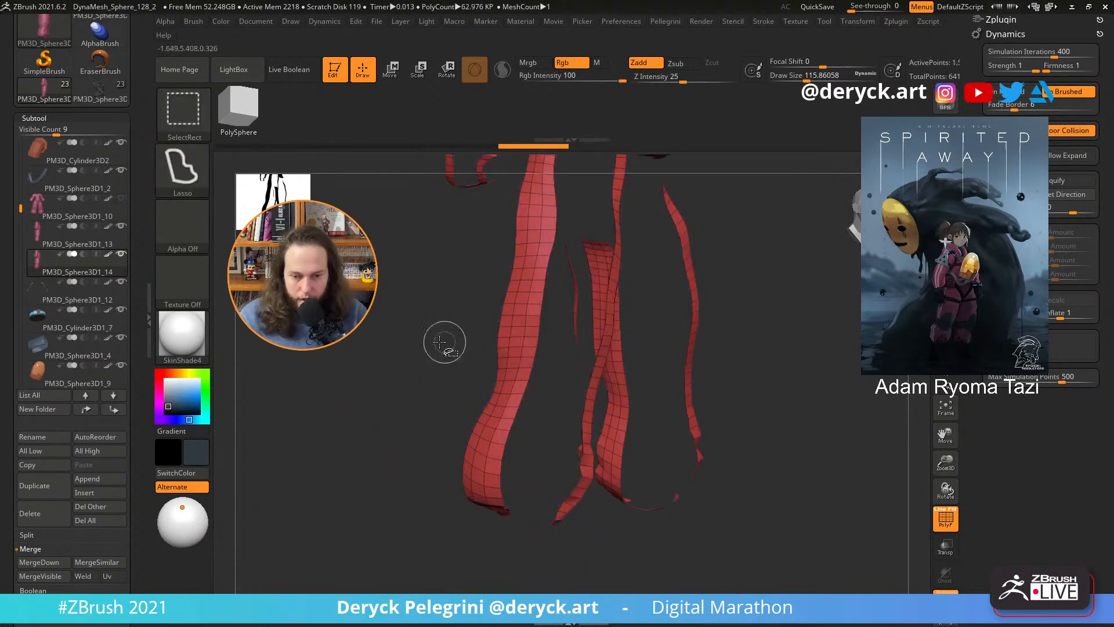
key("1")
left_click(388, 185)
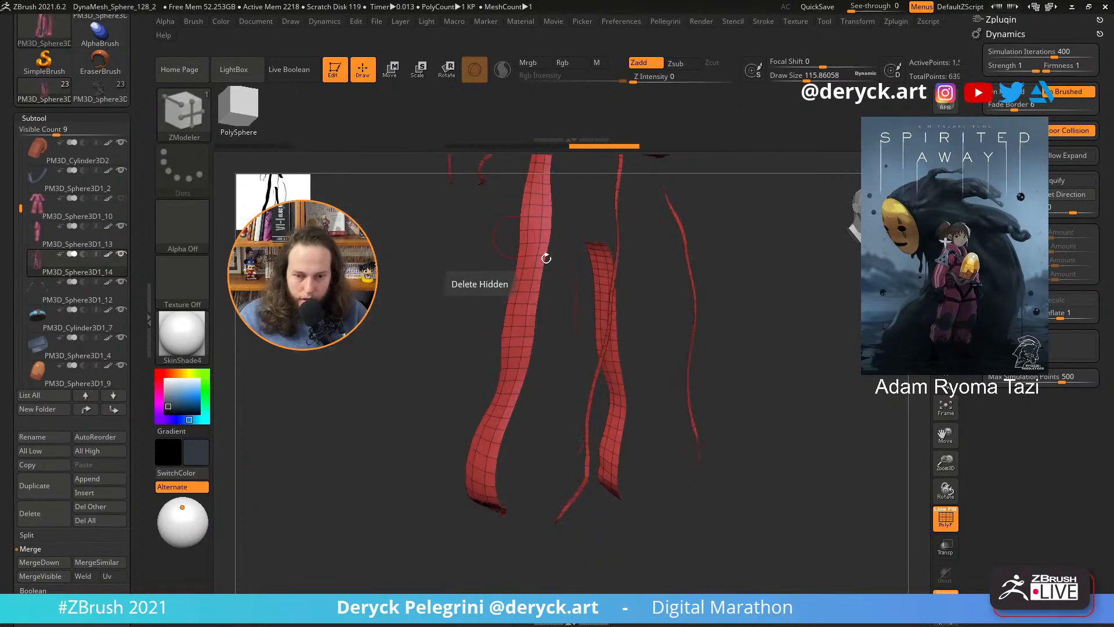
- Delete one crosswise row of polygons from the extracted strips and regroup the pieces with Auto Groups
left_click_drag(393, 401, 413, 368)
key("shift+s")
left_click_drag(467, 477, 457, 440)
left_click_drag(400, 465, 449, 420)
key("shift+s")
mouse_move(622, 347)
left_mouse_down()
mouse_move(630, 325)
mouse_move(564, 326)
left_mouse_up()
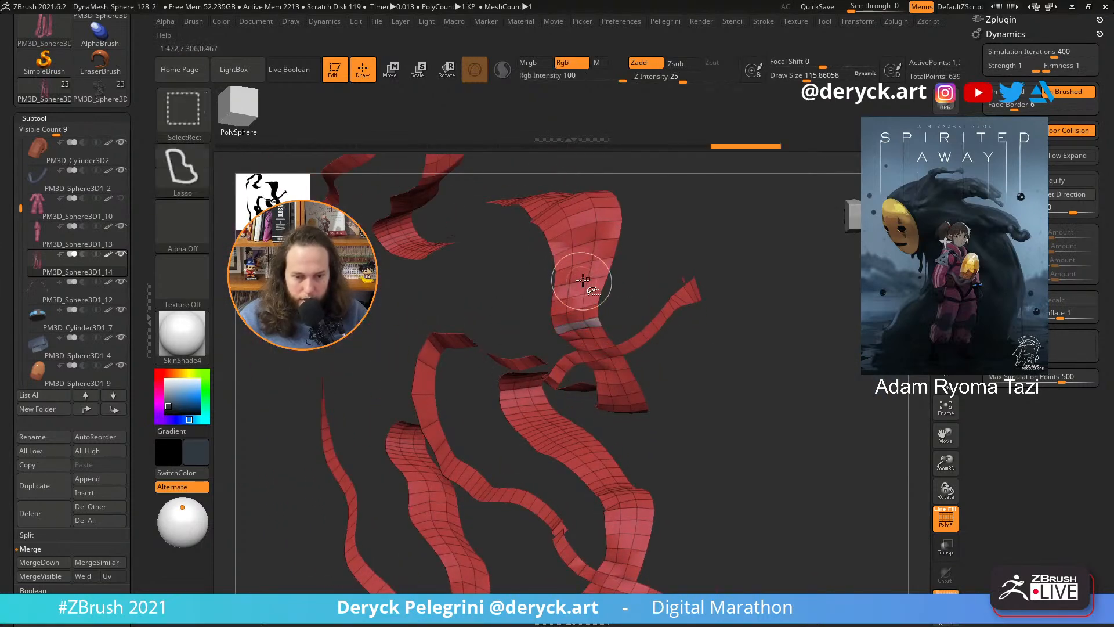
left_click(585, 307, "ctrl+shift")
key("p")
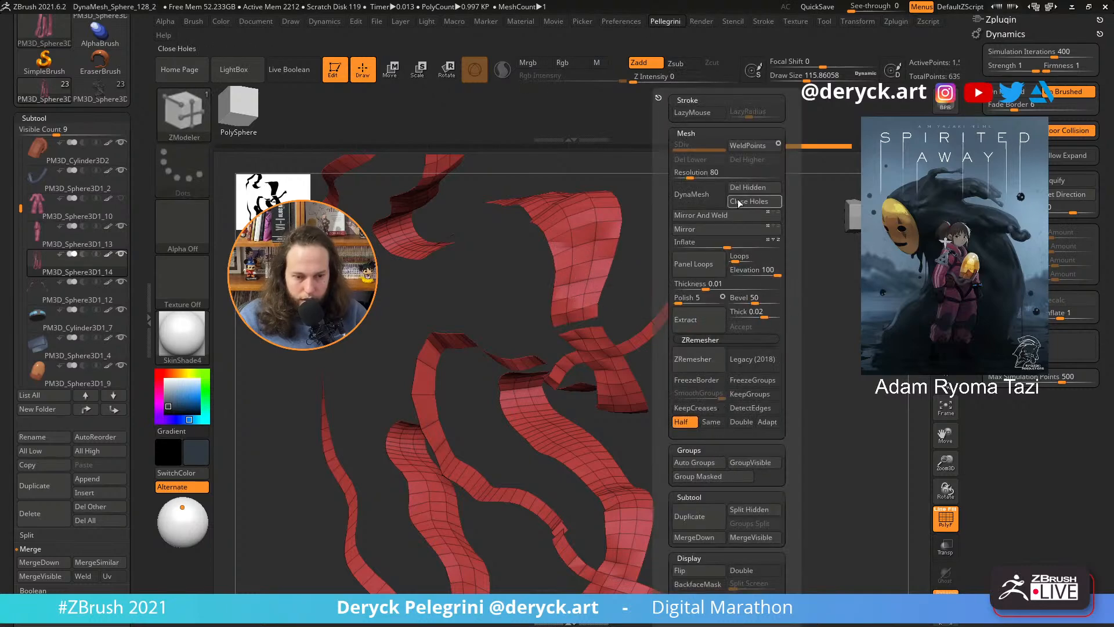
left_click(685, 463)
- Examine the extracted strips against the legs and straps, and in isolation, to find where they still connect
left_click_drag(667, 453, 440, 423)
key("alt+s")
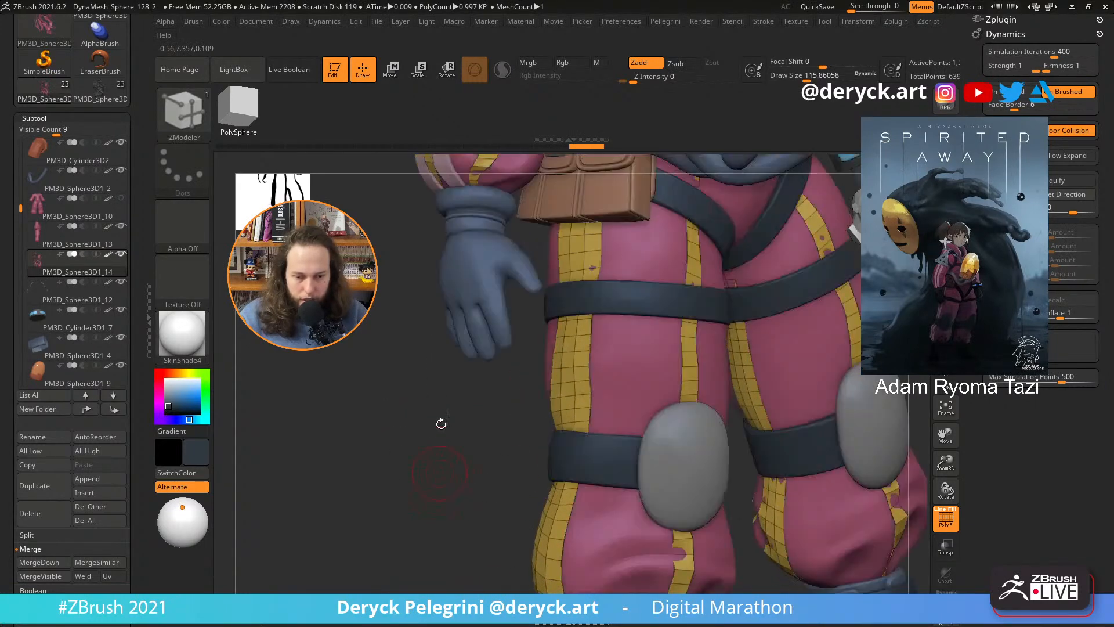
left_click_drag(429, 371, 345, 449, "alt")
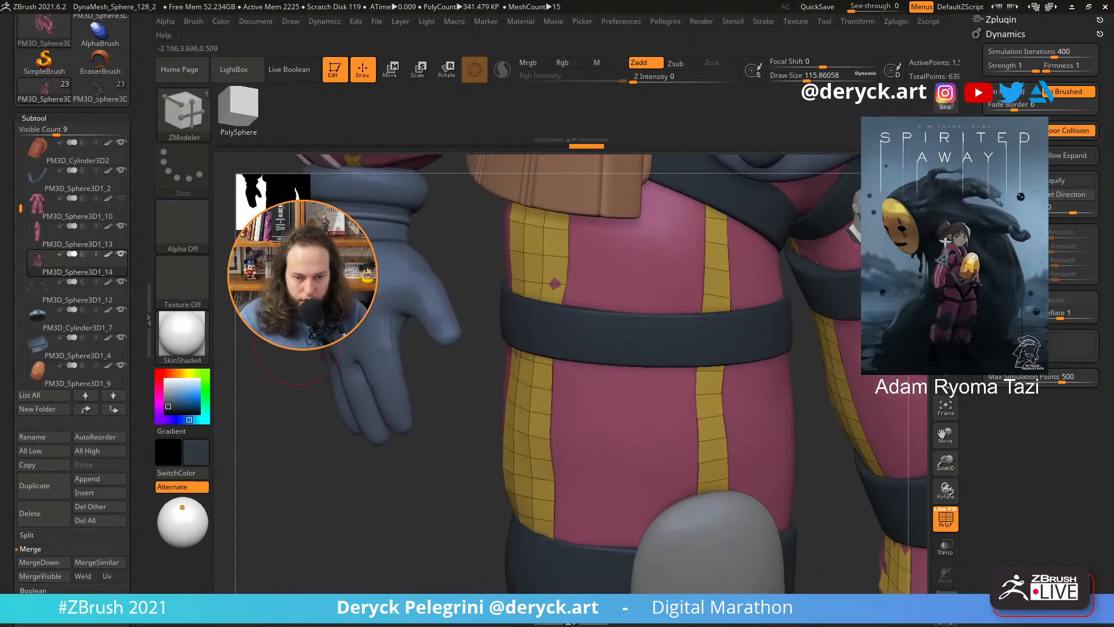
left_click_drag(309, 325, 360, 574, "alt")
key("alt+s")
left_click_drag(642, 365, 664, 374)
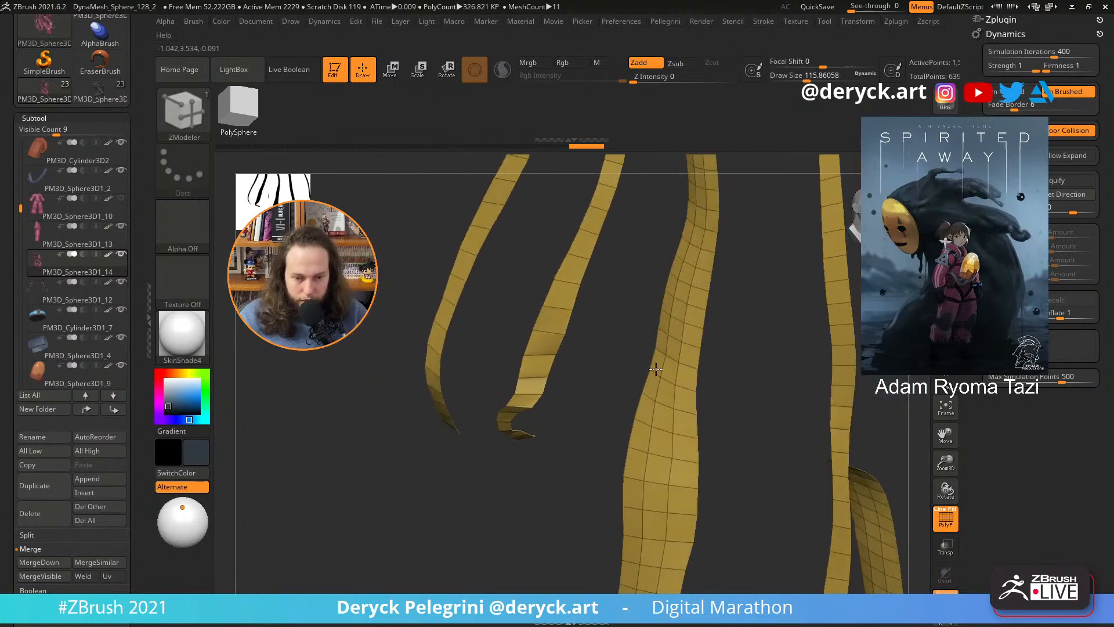
left_click(657, 383, "ctrl+shift")
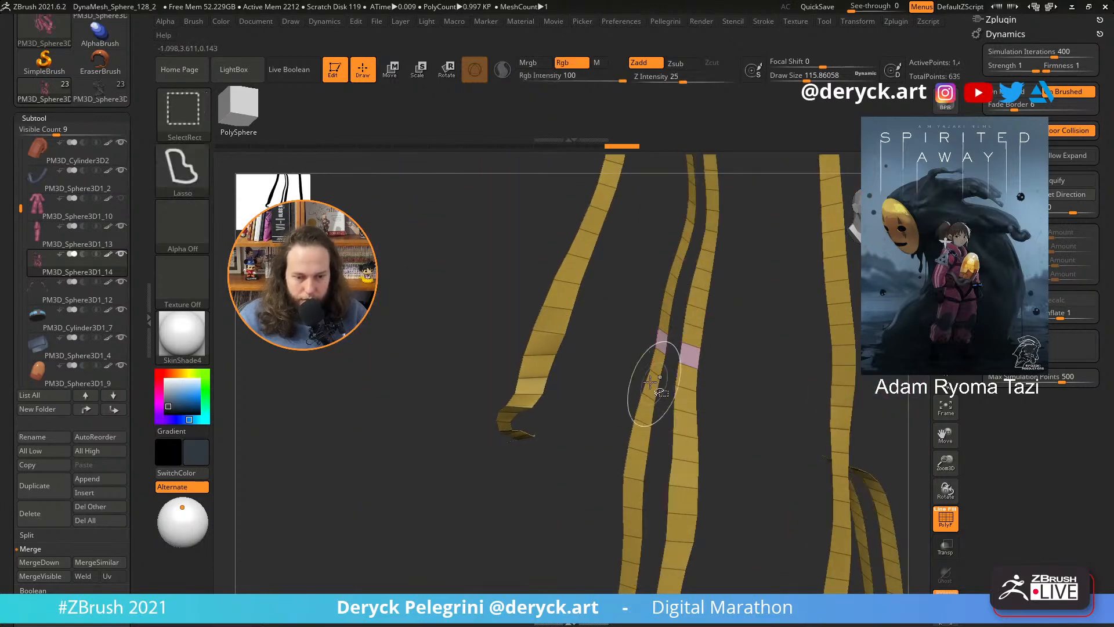
key("space")
key("ctrl+z")
left_click(688, 388, "ctrl+shift")
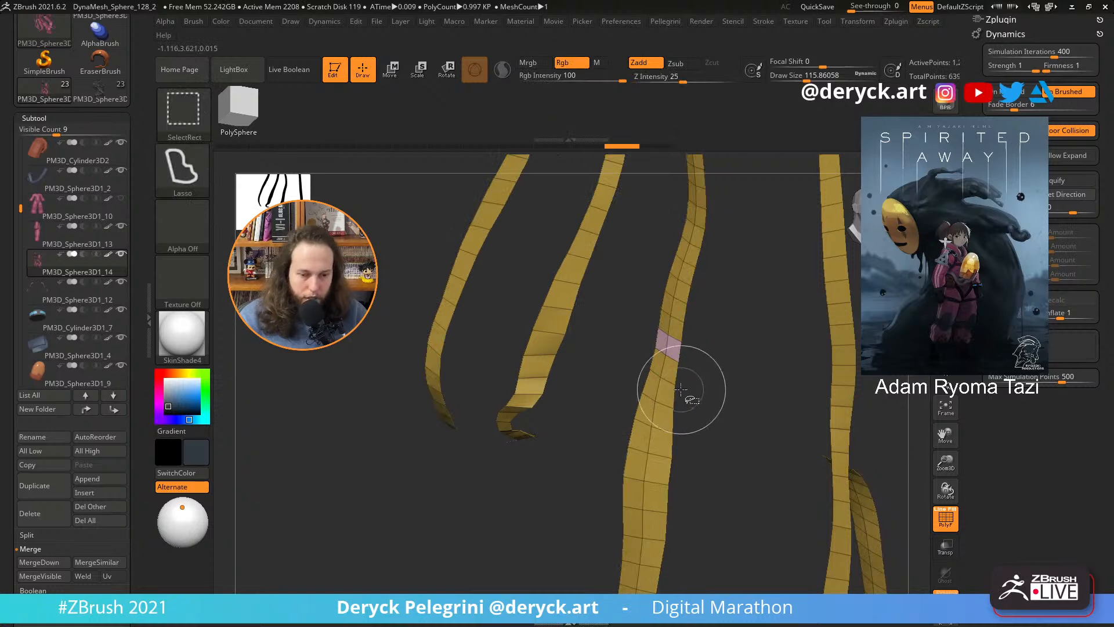
key("ctrl+z")
- Delete the crosswise polygon row on the connected strip, regroup with Auto Groups, and isolate the separated leg strip
left_click(676, 387, "ctrl+shift")
key("space")
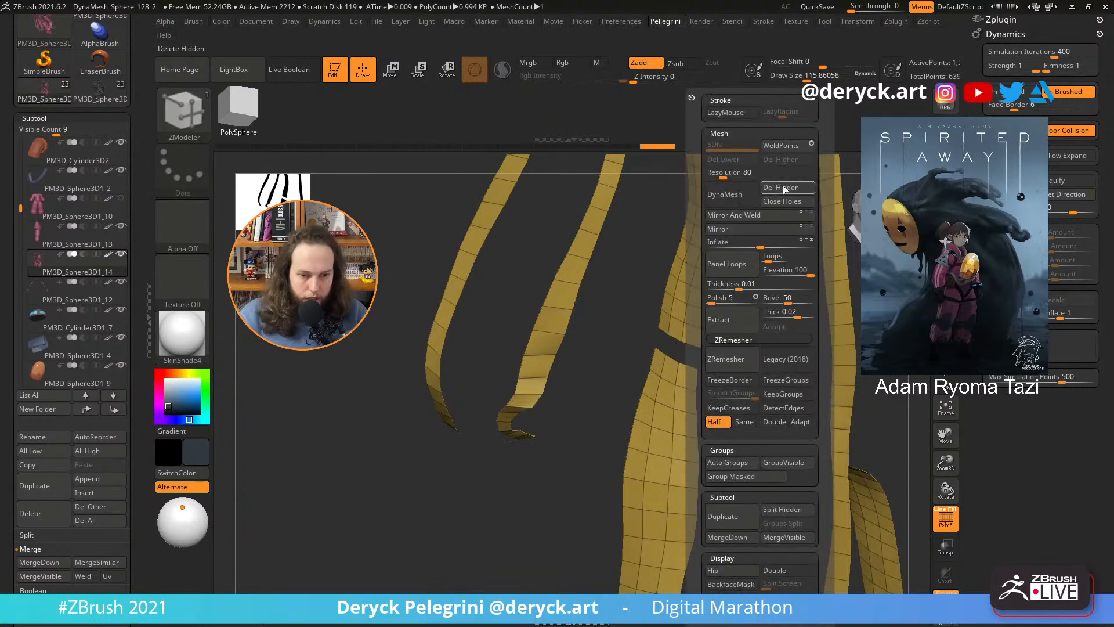
left_click(727, 462)
mouse_move(428, 499)
left_mouse_down()
mouse_move(433, 423)
mouse_move(376, 386)
mouse_move(406, 390)
mouse_move(395, 405)
mouse_move(406, 390)
mouse_move(416, 413)
left_mouse_up()
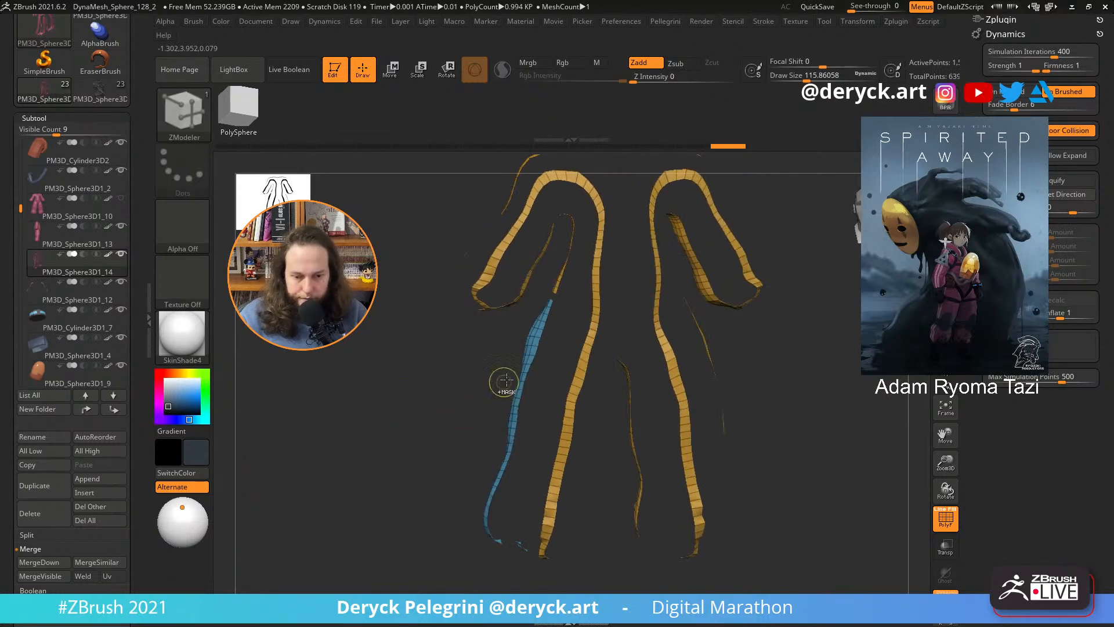
left_click(529, 364, "ctrl+shift")
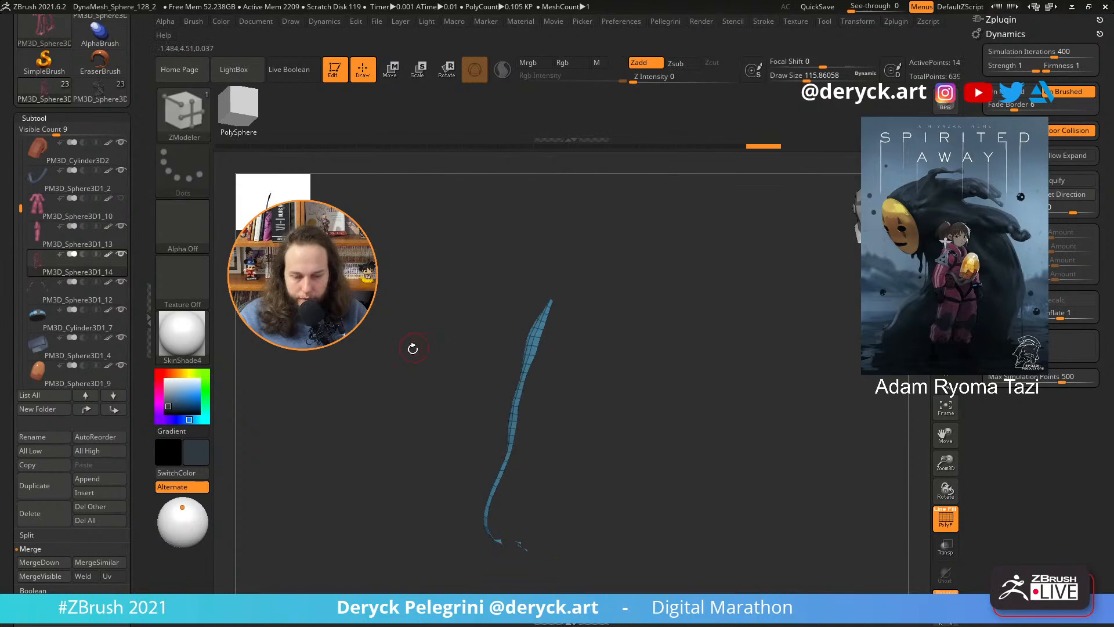
- Mirror the isolated leg strip onto the other leg with Mirror And Weld and display the mesh double-sided
key("1")
left_click(432, 186)
left_click(407, 217)
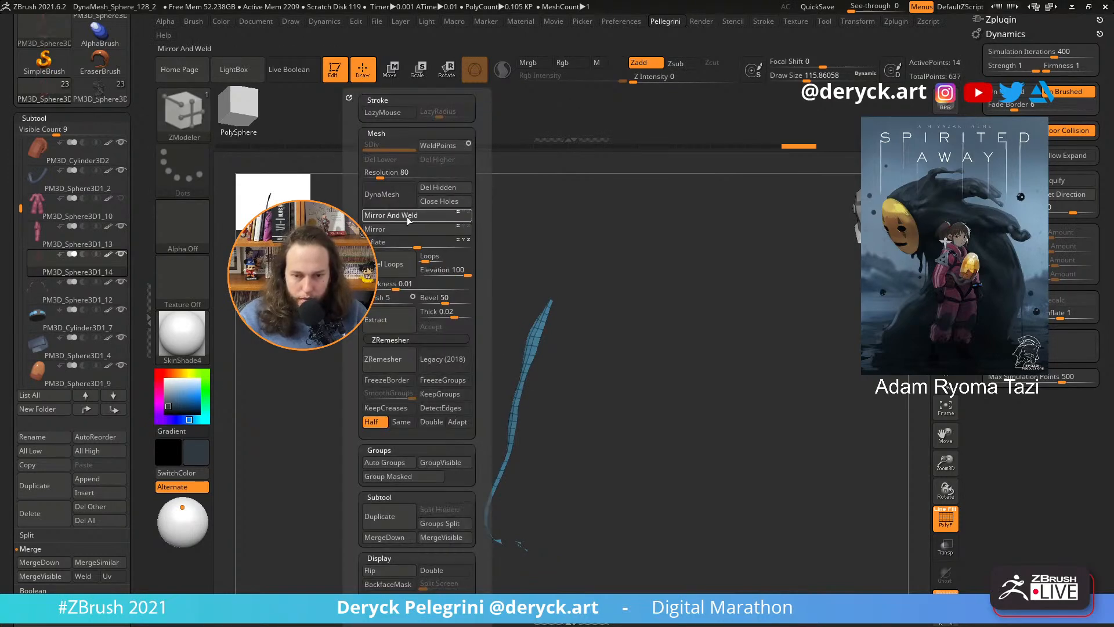
left_click_drag(453, 336, 395, 364)
key("1")
left_click(405, 571)
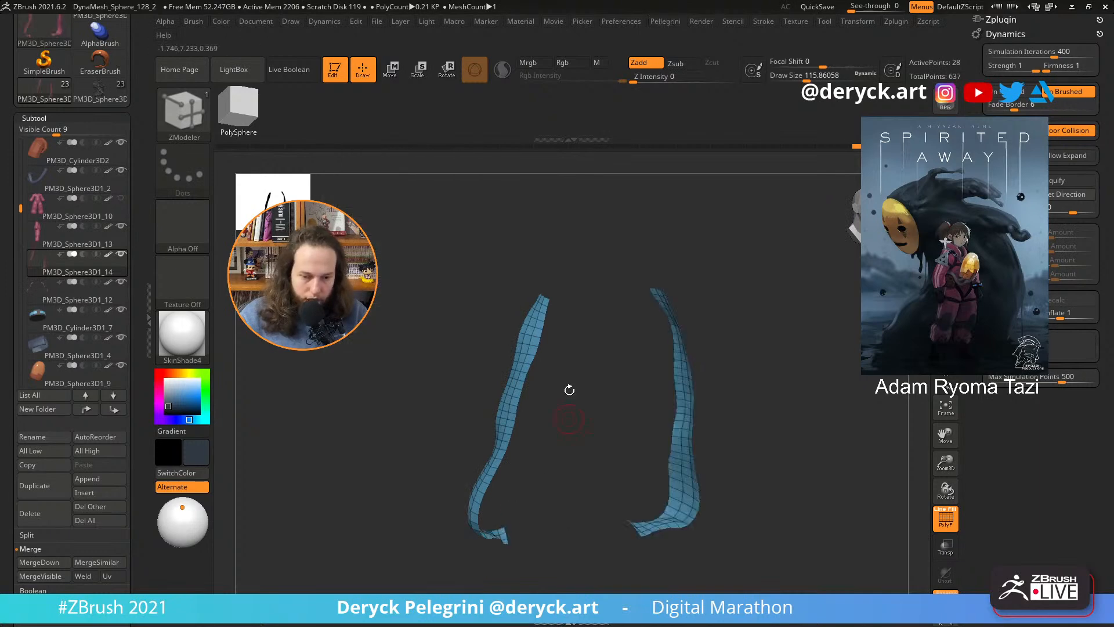
mouse_move(407, 413)
left_mouse_down()
mouse_move(381, 413)
mouse_move(396, 407)
mouse_move(414, 358)
mouse_move(378, 419)
mouse_move(370, 374)
mouse_move(386, 378)
left_mouse_up()
left_click(401, 396)
- Switch to the Move brush and reshape the upper part of the mirrored leg strips
key("b")
key("m")
key("v")
key("s")
mouse_move(537, 458)
left_mouse_down()
mouse_move(564, 457)
mouse_move(538, 448)
mouse_move(546, 453)
left_mouse_up()
key("alt+s")
key("s")
key("s")
mouse_move(557, 458)
left_mouse_down()
mouse_move(565, 462)
mouse_move(537, 438)
left_mouse_up()
key("s")
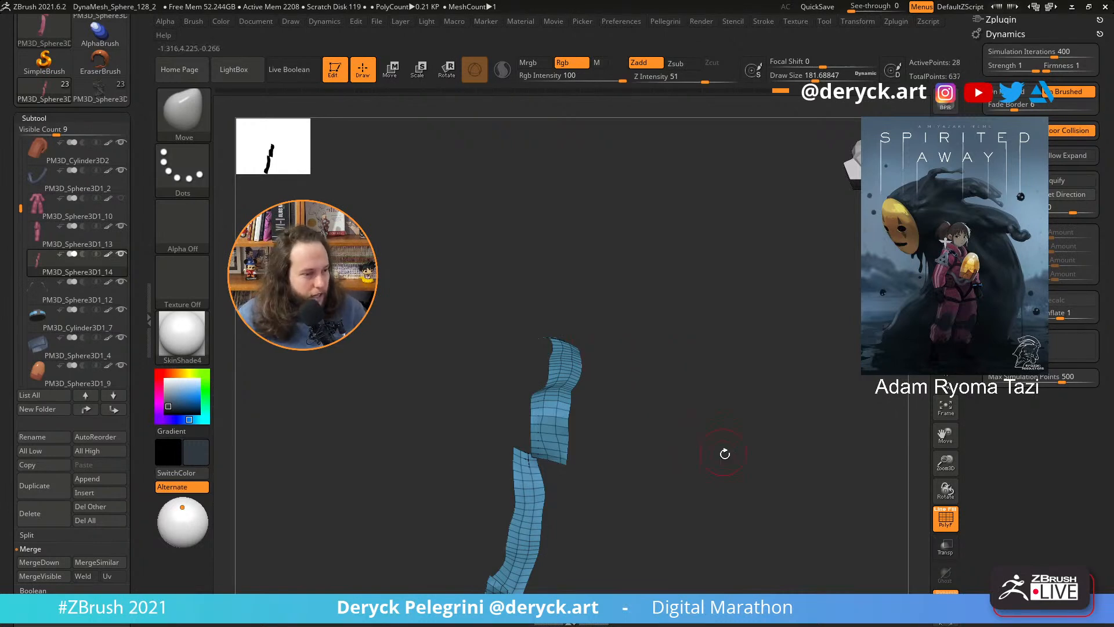
- Pull the edges and corners of the strip's lower end into an even outline with the Move brush
left_click_drag(646, 448, 666, 361, "alt")
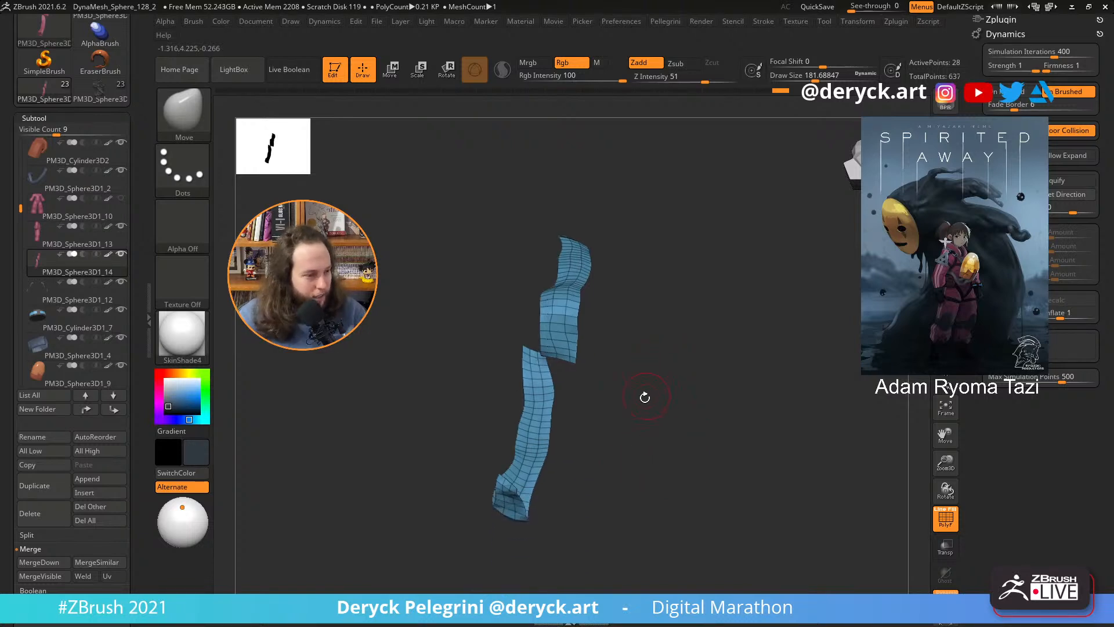
left_click_drag(644, 397, 638, 425)
mouse_move(635, 377)
left_mouse_down("alt")
mouse_move(646, 359)
mouse_move(584, 355)
mouse_move(636, 402)
mouse_move(609, 400)
left_mouse_up("alt")
key("s")
key("s")
left_click_drag(554, 374, 549, 374)
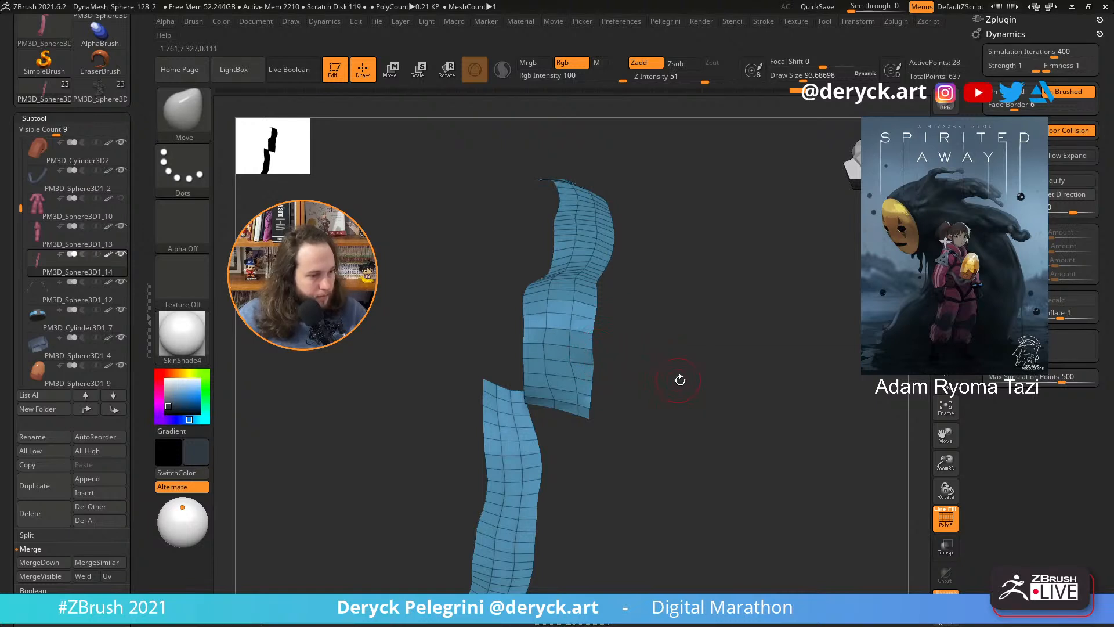
mouse_move(670, 398)
left_mouse_down()
mouse_move(667, 380)
mouse_move(682, 379)
mouse_move(673, 398)
left_mouse_up()
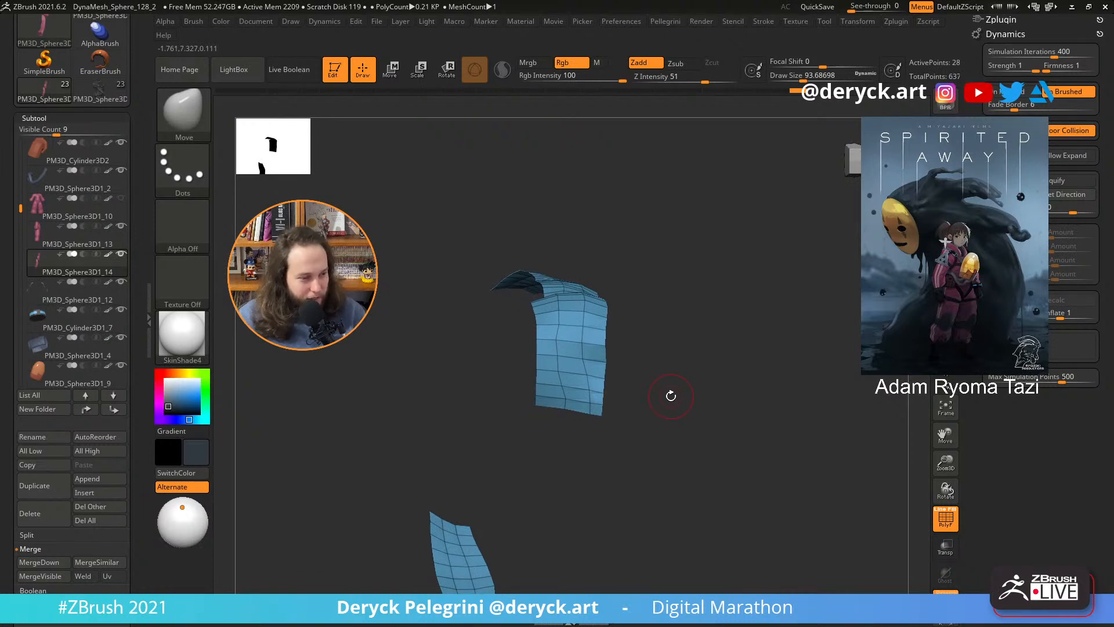
left_click_drag(666, 397, 665, 406)
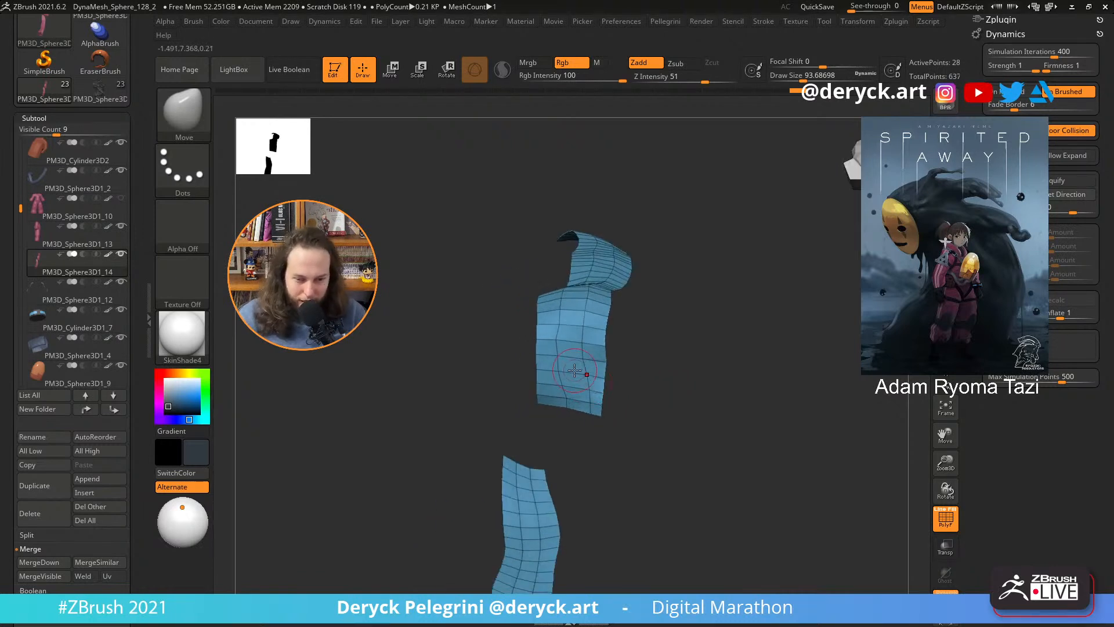
key("s")
left_click_drag(576, 371, 606, 379)
key("s")
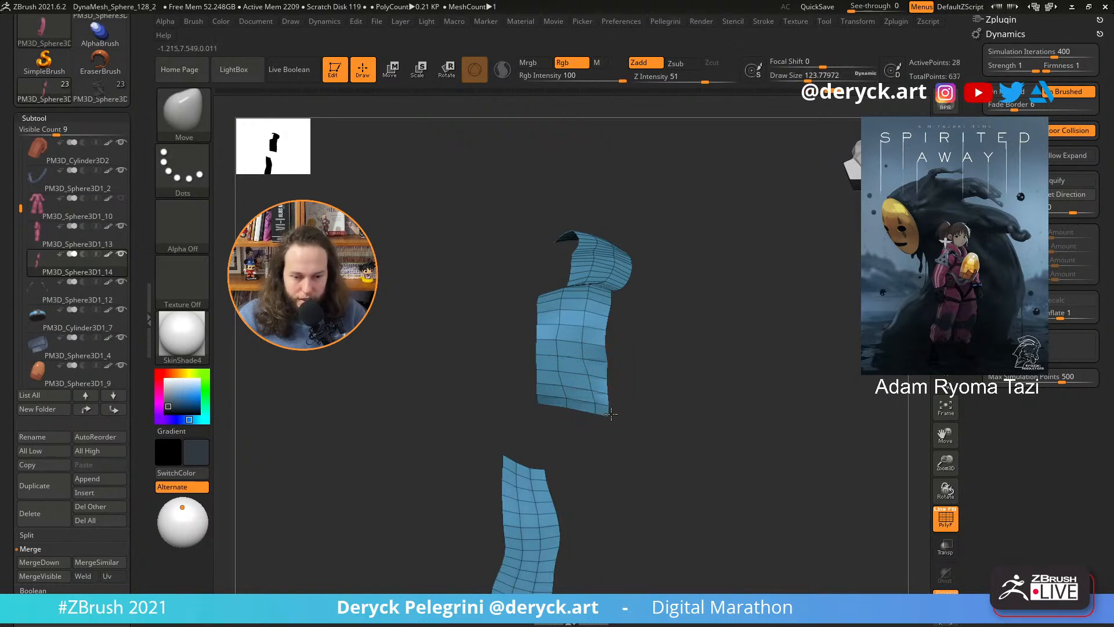
mouse_move(621, 378)
left_mouse_down()
mouse_move(637, 377)
mouse_move(606, 370)
left_mouse_up()
key("s")
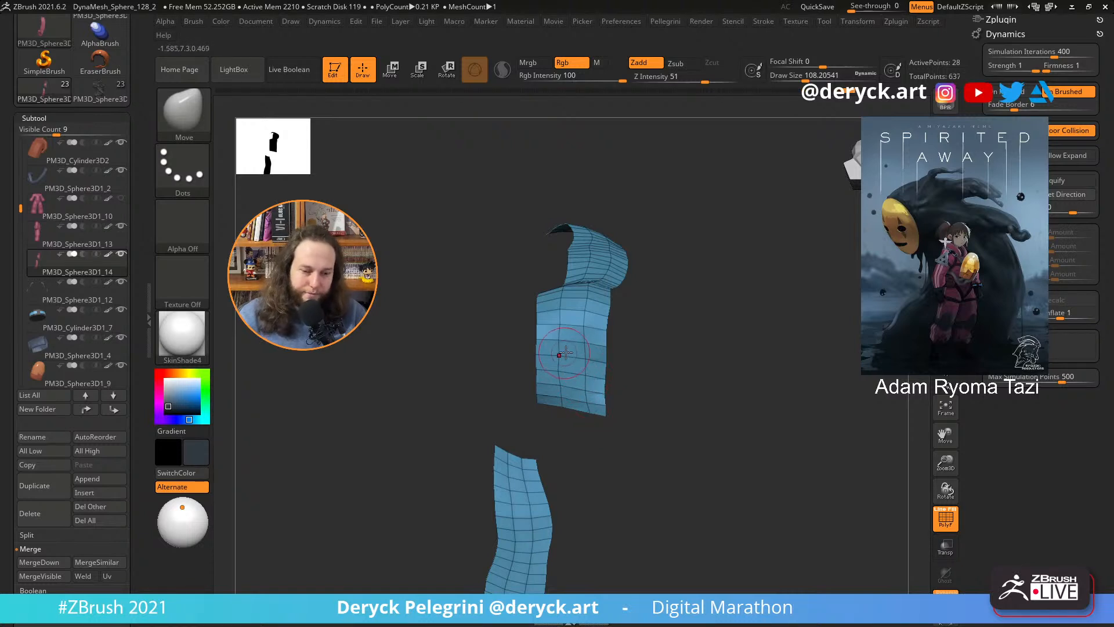
- Refine the curled ankle ends of both strips from several angles, varying the Move brush size
key("[")
key("[")
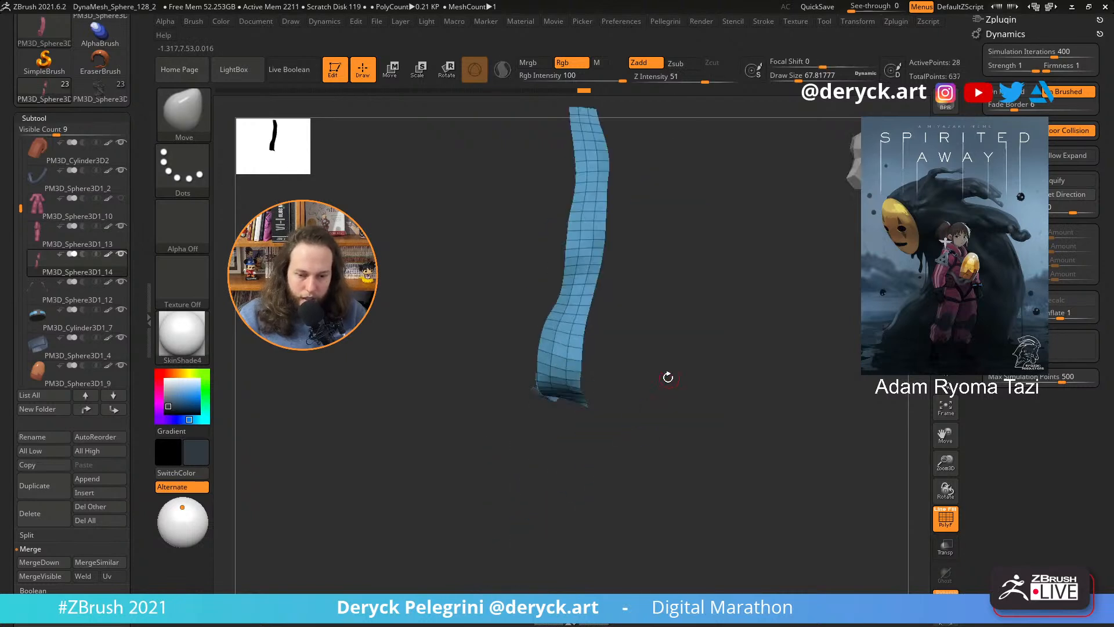
key("]")
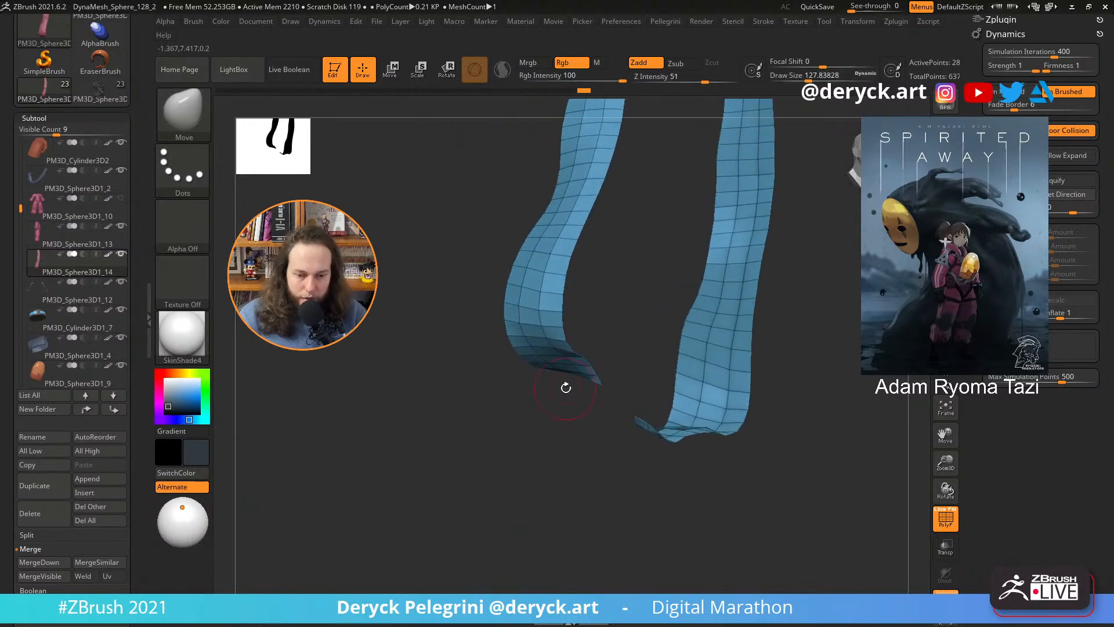
key("]")
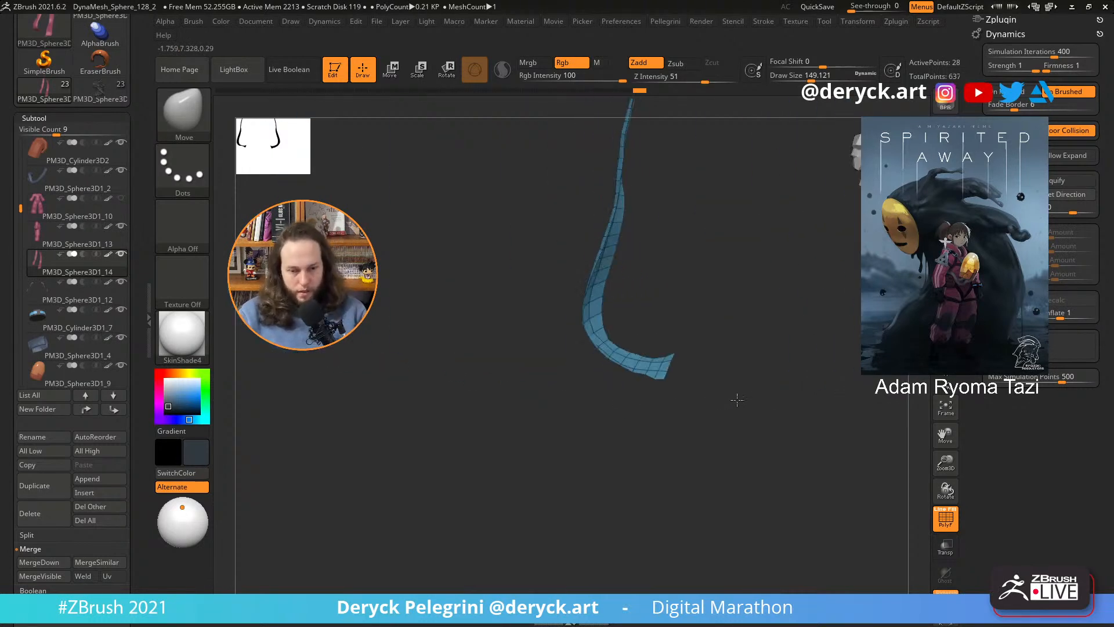
key("s")
mouse_move(587, 409)
left_mouse_down("alt")
mouse_move(615, 439)
mouse_move(605, 440)
left_mouse_up("alt")
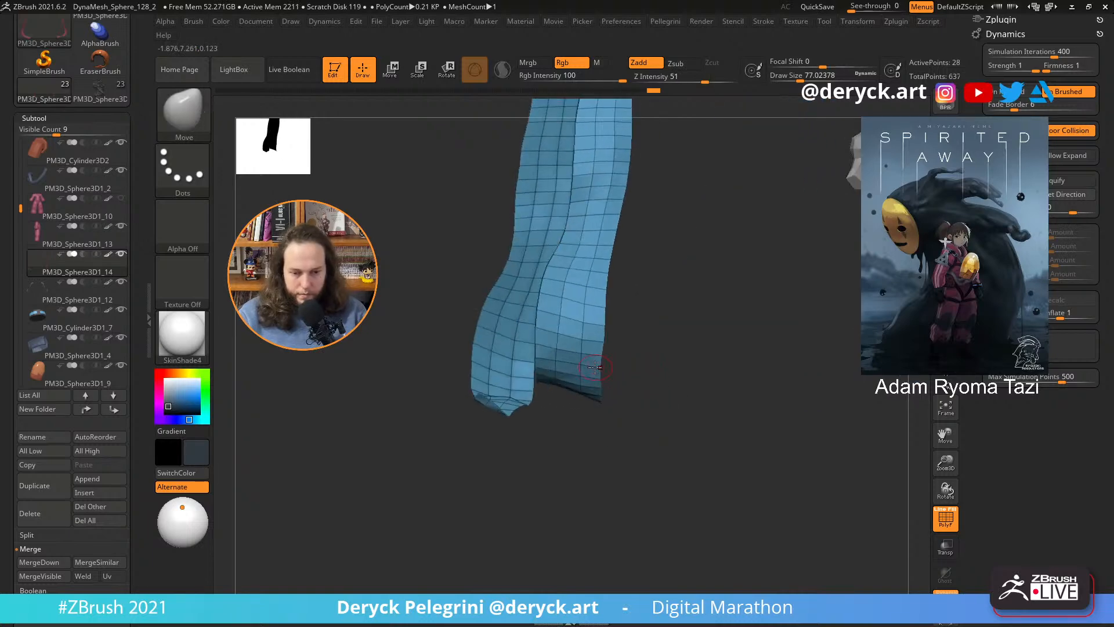
left_click_drag(629, 364, 563, 368)
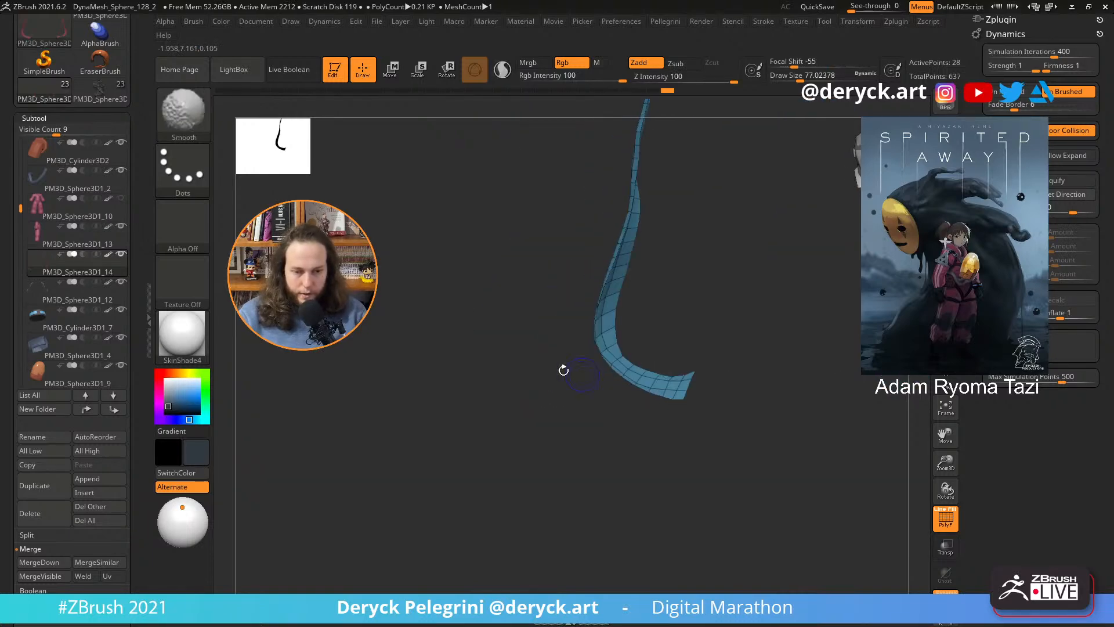
- Show the full character again and fit the strip's lower end over the jumpsuit cuff above the boot
key("alt+s")
left_click_drag(455, 356, 471, 394, "alt")
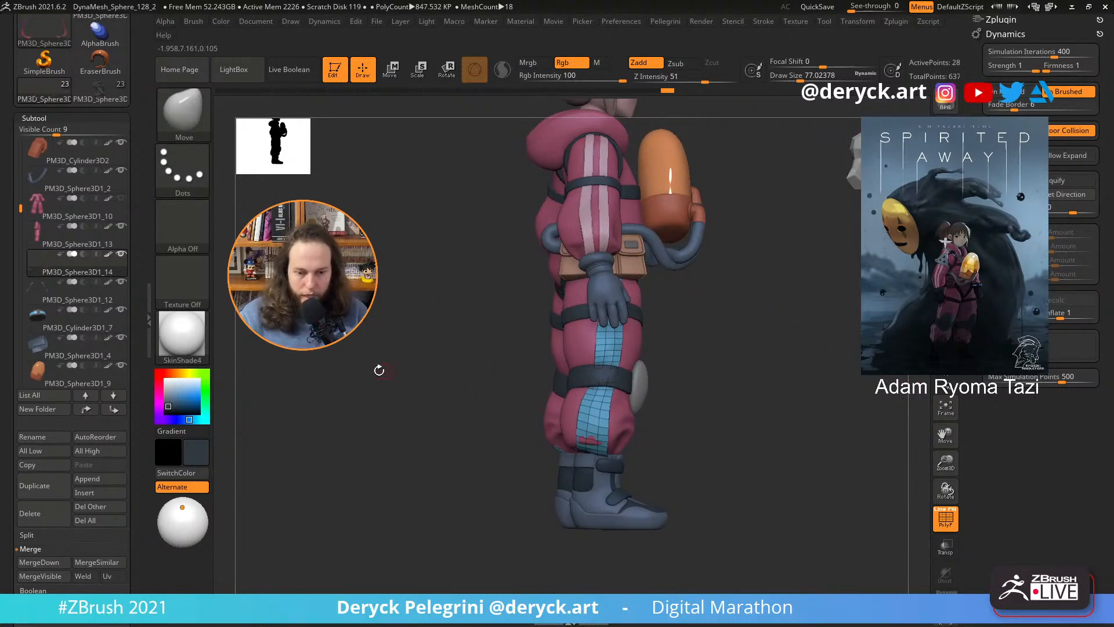
left_click_drag(379, 371, 355, 368)
mouse_move(359, 370)
left_mouse_down()
mouse_move(428, 378)
mouse_move(405, 403)
mouse_move(462, 402)
left_mouse_up()
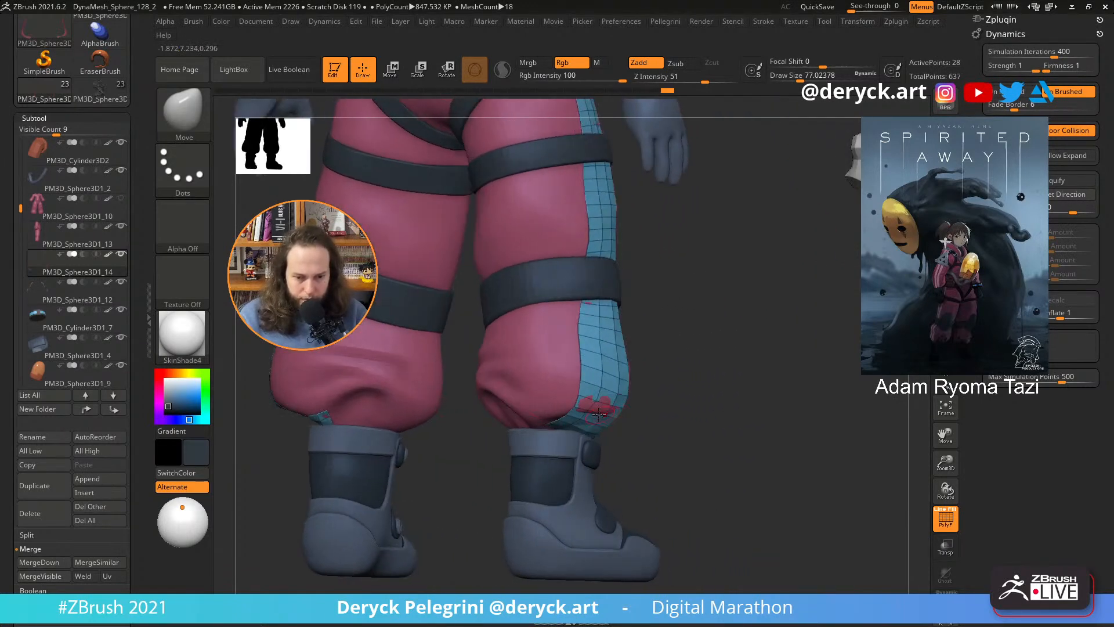
key("s")
mouse_move(597, 414)
left_mouse_down()
mouse_move(610, 414)
mouse_move(590, 407)
mouse_move(605, 415)
left_mouse_up()
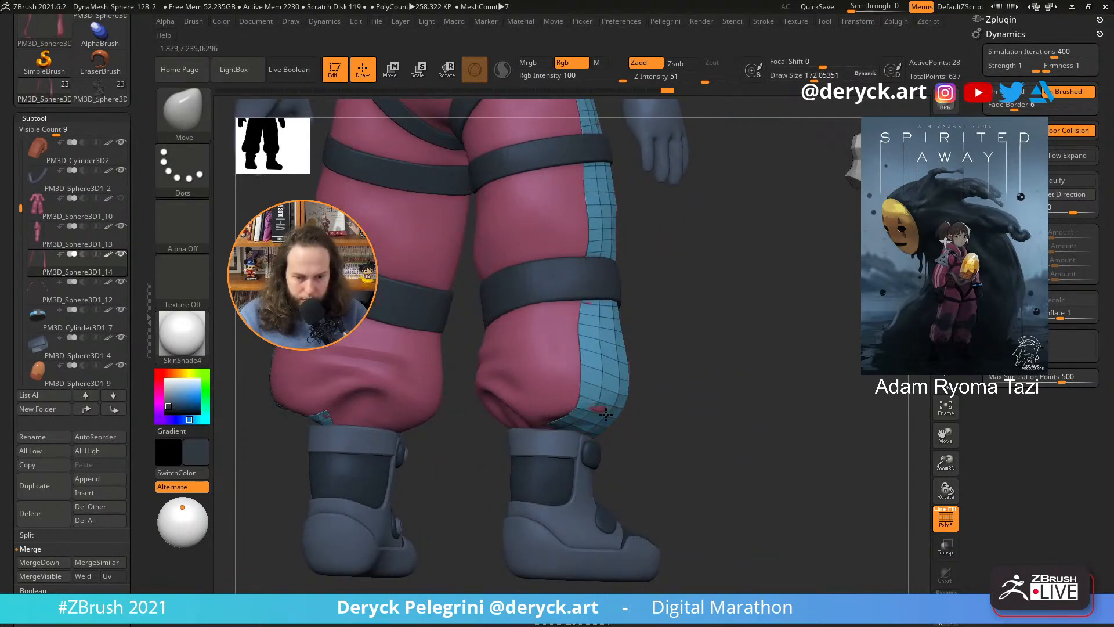
mouse_move(679, 430)
left_mouse_down()
mouse_move(585, 439)
mouse_move(627, 417)
left_mouse_up()
right_click_drag(627, 417, 643, 418)
key("s")
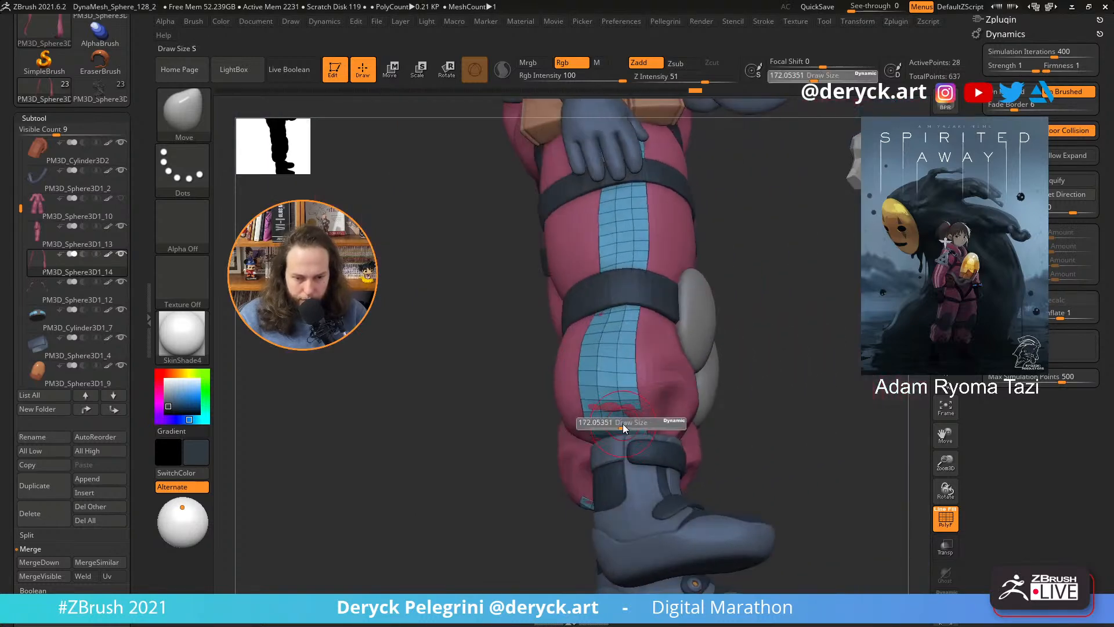
left_click_drag(622, 423, 617, 423)
right_click_drag(623, 424, 597, 425)
left_click_drag(610, 416, 616, 409)
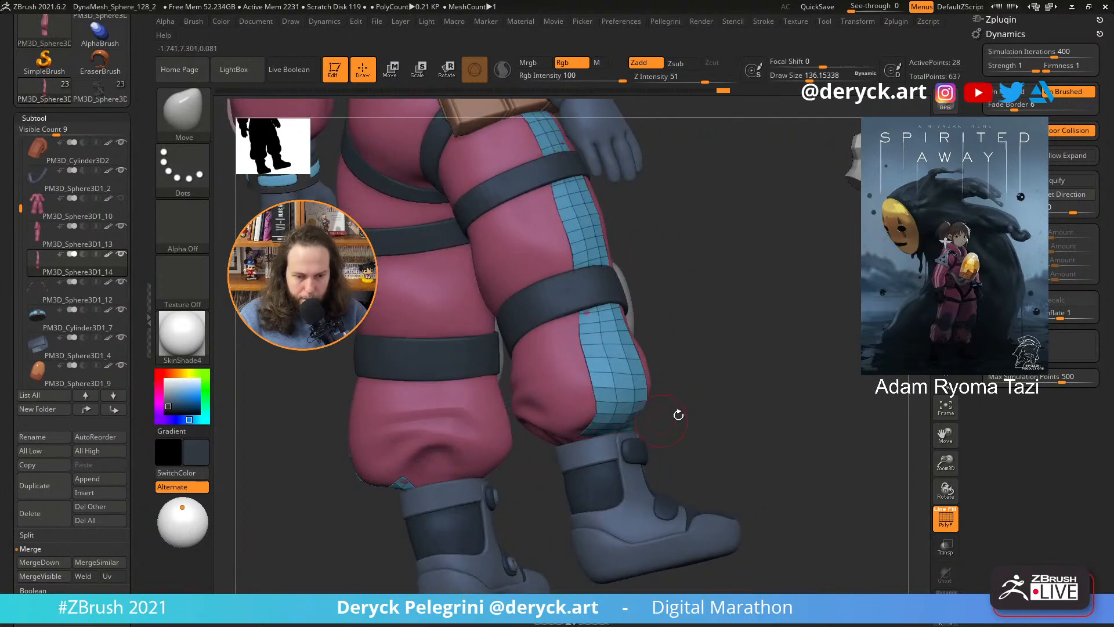
mouse_move(679, 414)
right_mouse_down()
mouse_move(534, 378)
mouse_move(601, 402)
right_mouse_up()
- Fit the leg strip around the knee strap using a larger Move brush
key("s")
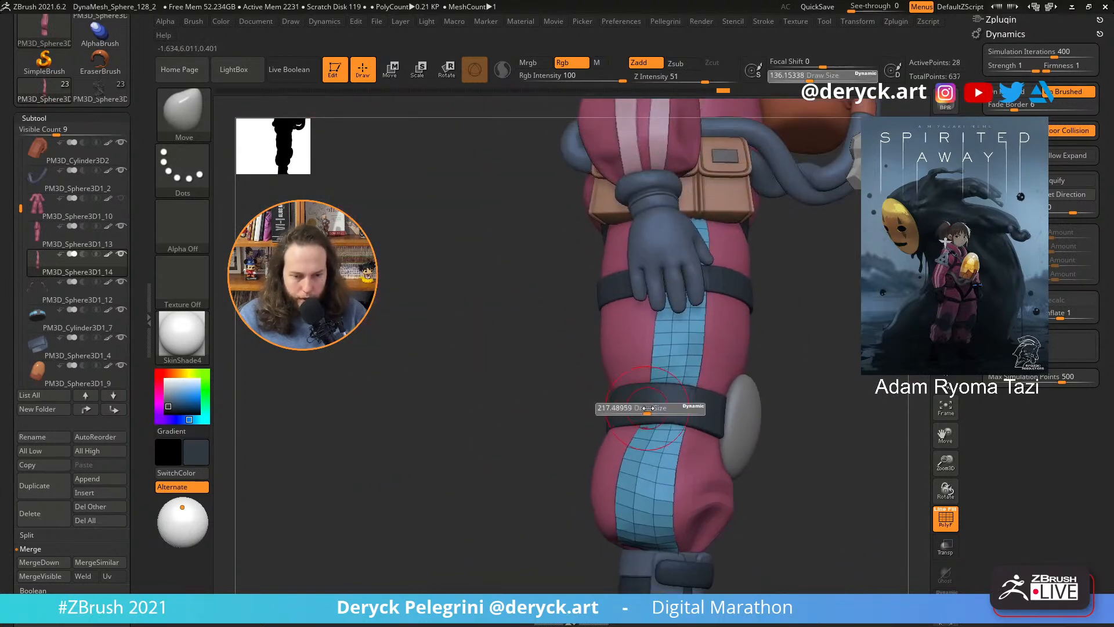
left_click_drag(648, 408, 649, 407)
left_click_drag(649, 406, 641, 402)
right_click_drag(532, 353, 633, 380)
left_click_drag(645, 383, 659, 380)
mouse_move(720, 369)
right_mouse_down()
mouse_move(458, 343)
mouse_move(497, 345)
right_mouse_up()
key("f")
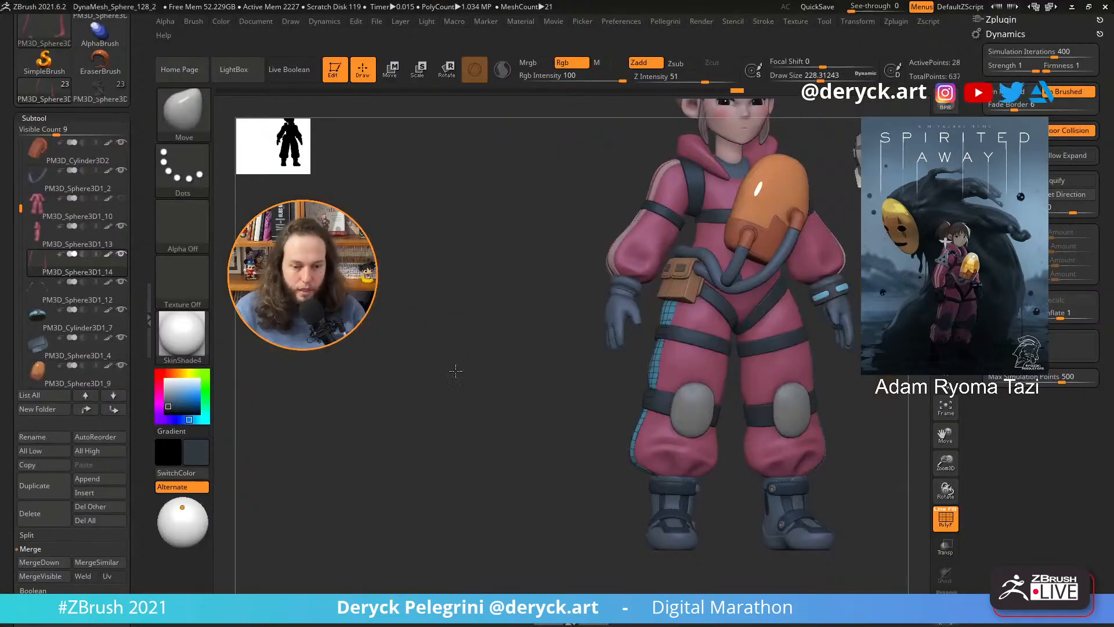
- Pull the strip onto the thigh surface between the knee strap and the hip pouch so it covers the jumpsuit
left_click_drag(455, 372, 401, 429)
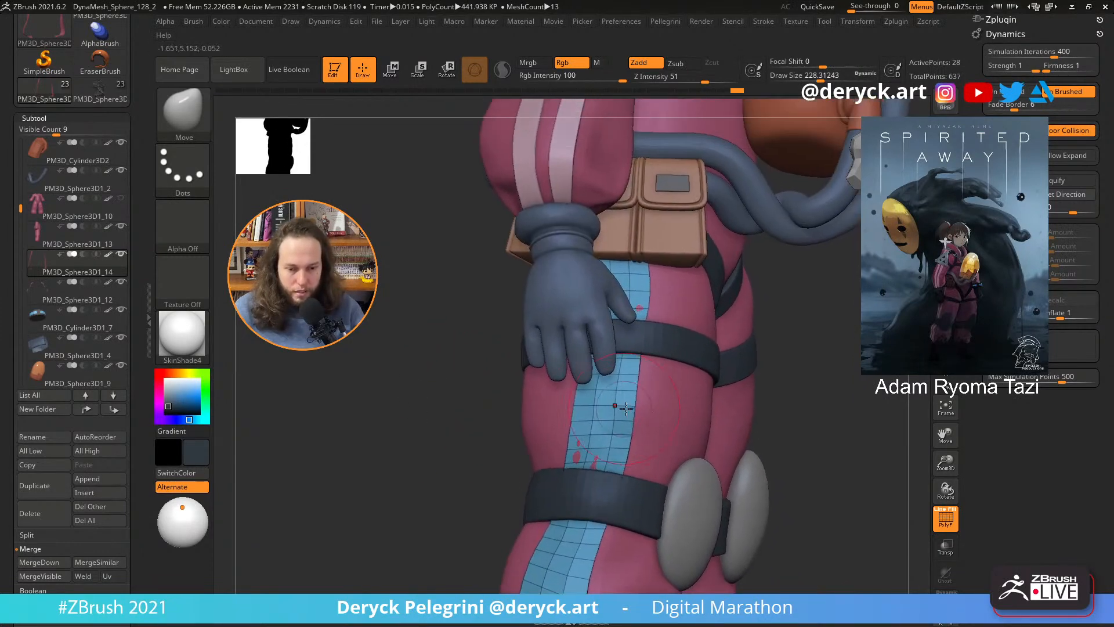
key("s")
mouse_move(626, 409)
left_mouse_down()
mouse_move(614, 409)
mouse_move(637, 388)
left_mouse_up()
left_click_drag(384, 413, 471, 417)
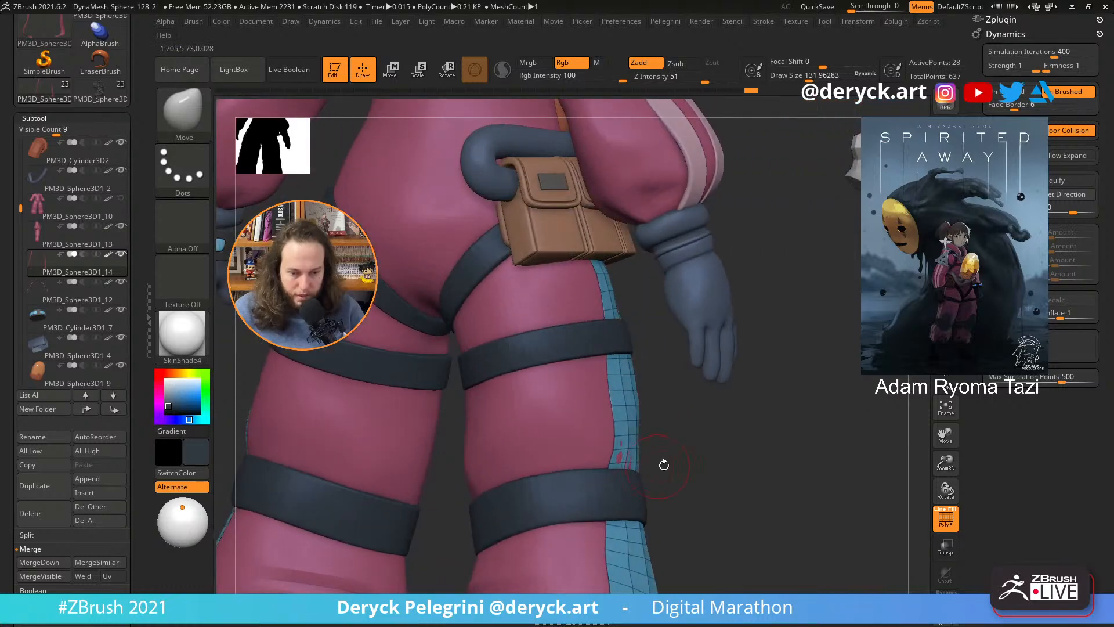
mouse_move(664, 465)
left_mouse_down()
mouse_move(537, 461)
mouse_move(517, 424)
mouse_move(522, 449)
mouse_move(551, 439)
mouse_move(616, 452)
mouse_move(520, 448)
left_mouse_up()
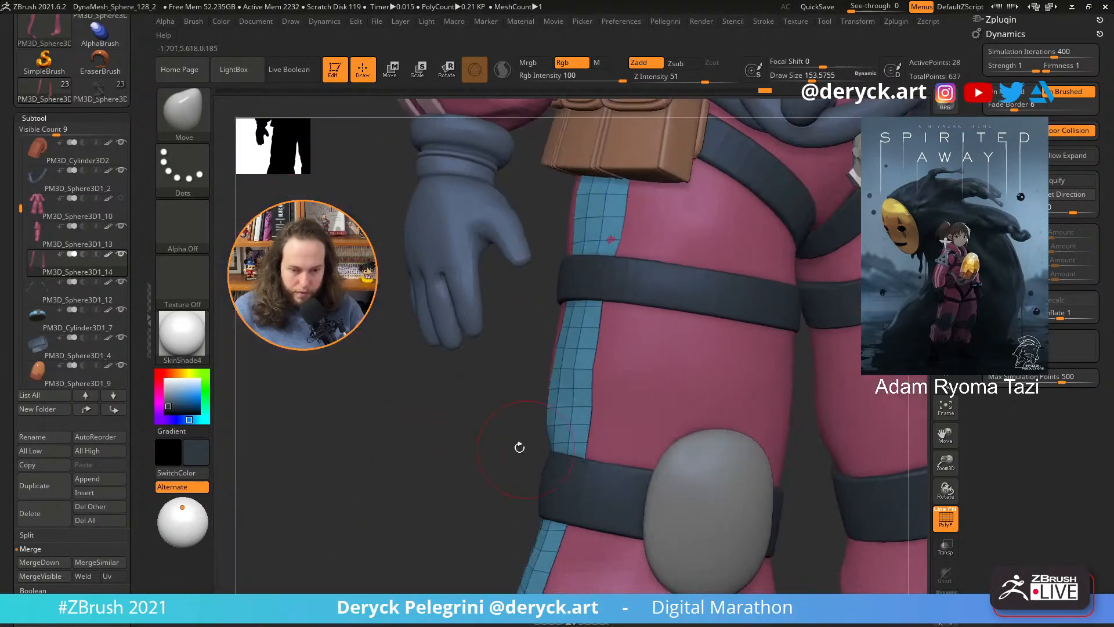
left_click_drag(401, 448, 411, 419, "alt")
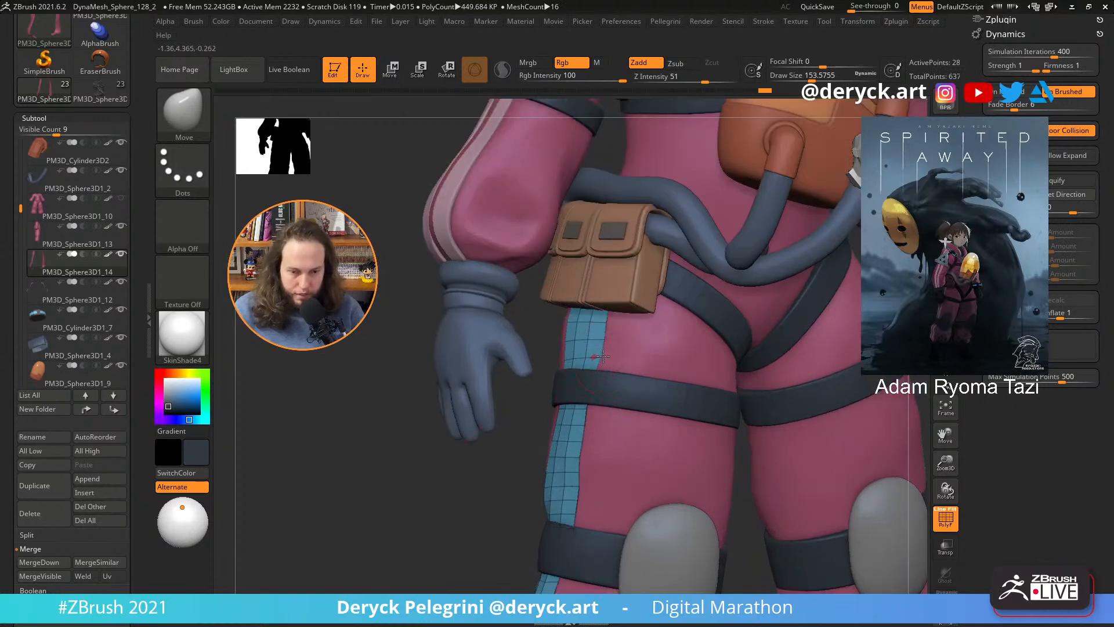
left_click_drag(404, 464, 403, 340)
key("f")
left_click_drag(357, 387, 389, 372)
- Isolate the leg strips and switch to the ZModeler brush
key("alt+s")
key("alt+s")
key("alt+s")
key("b")
key("z")
key("m")
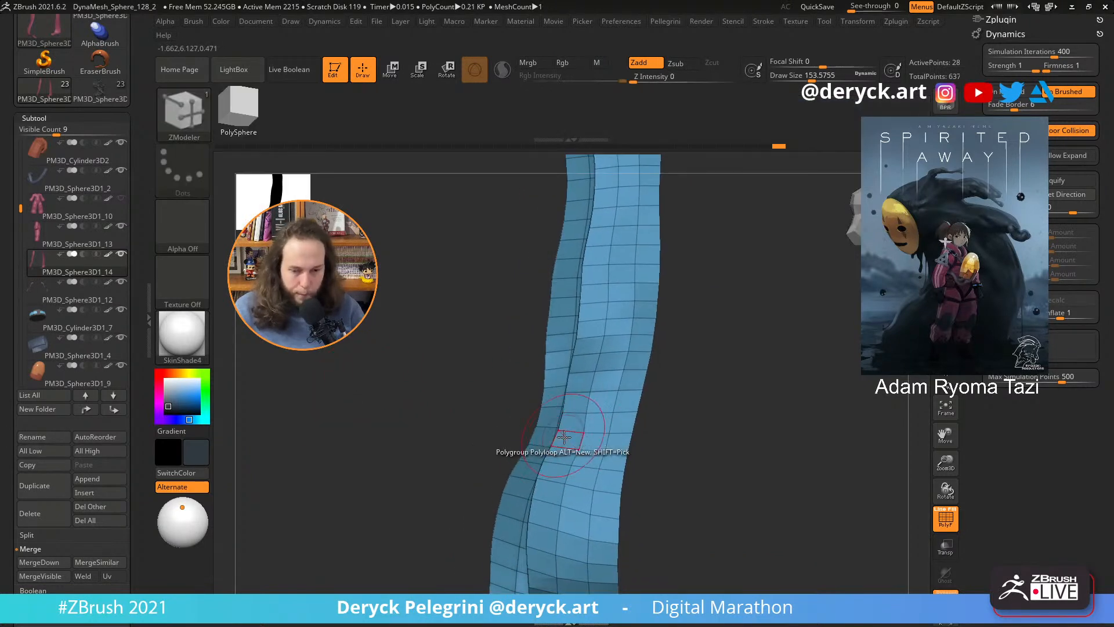
- Try inserting extra lengthwise edge loops beside the strip's centre line
left_click(591, 432)
left_click(598, 432)
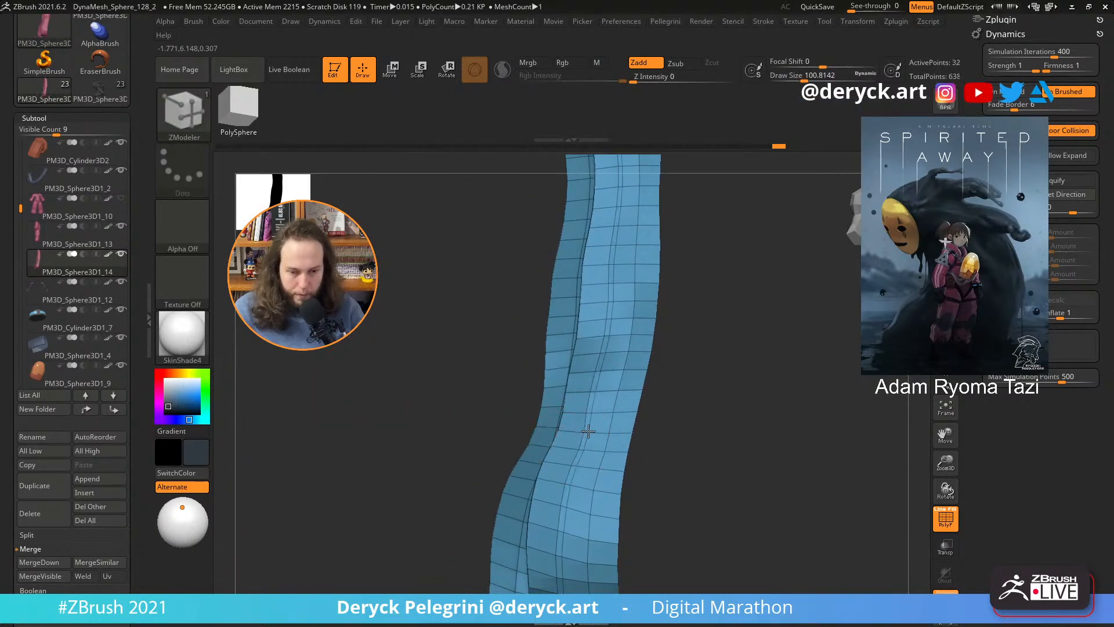
left_click(604, 432)
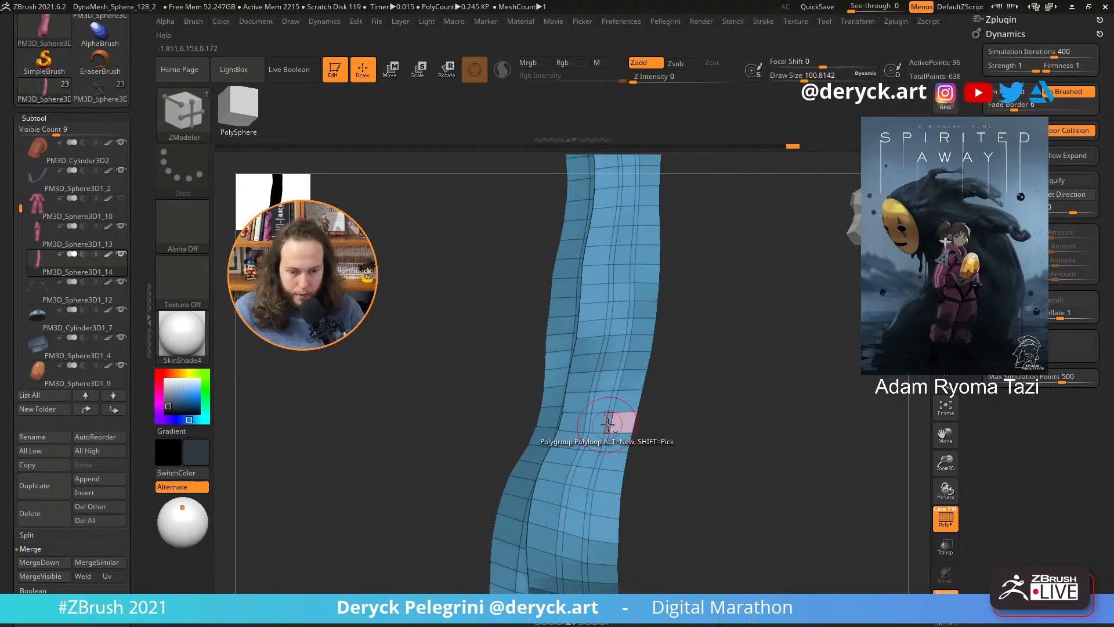
left_click(604, 424)
left_click(585, 422, "alt")
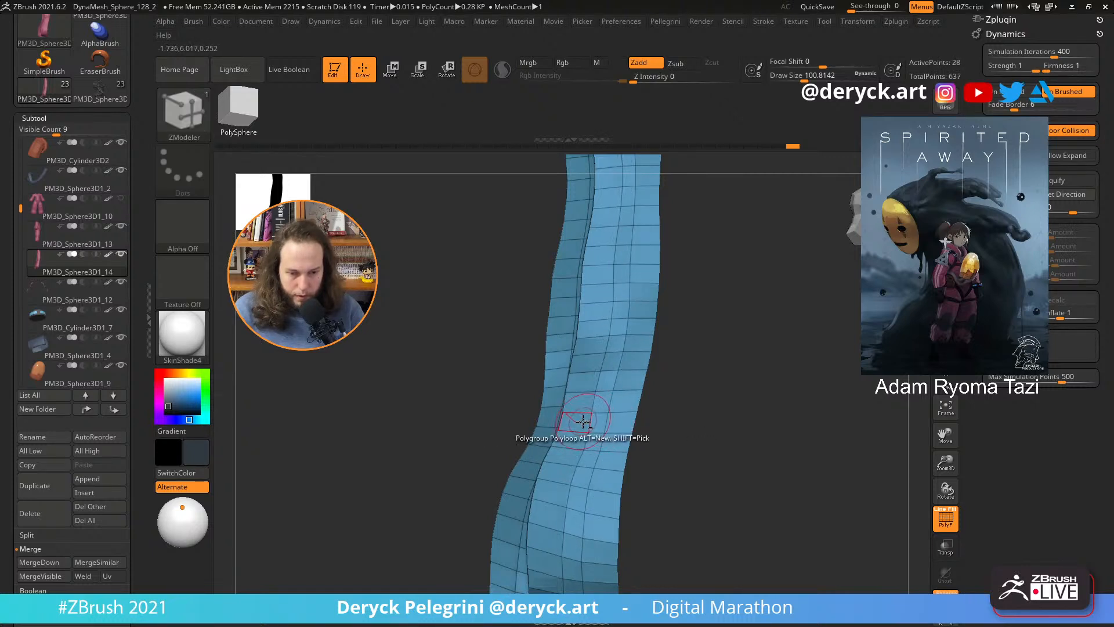
- Assign the strip's narrow middle polyloop its own polygroup, hide it, and delete it to split the strip lengthwise
left_click(598, 418)
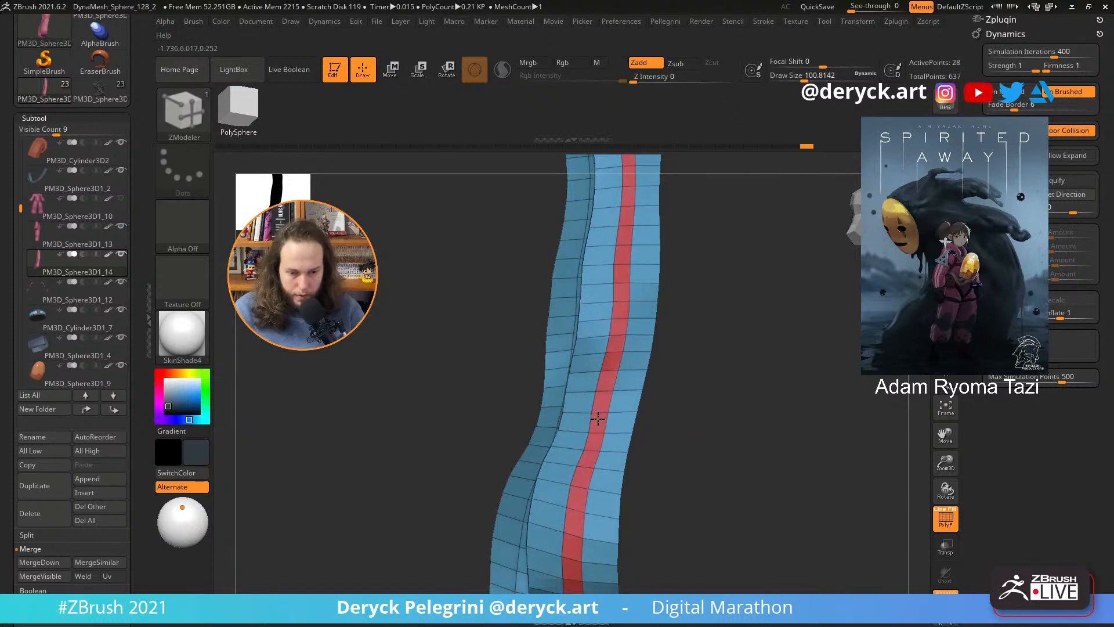
left_click(632, 415, "ctrl+shift")
left_click_drag(727, 443, 571, 422, "alt")
left_click(664, 21)
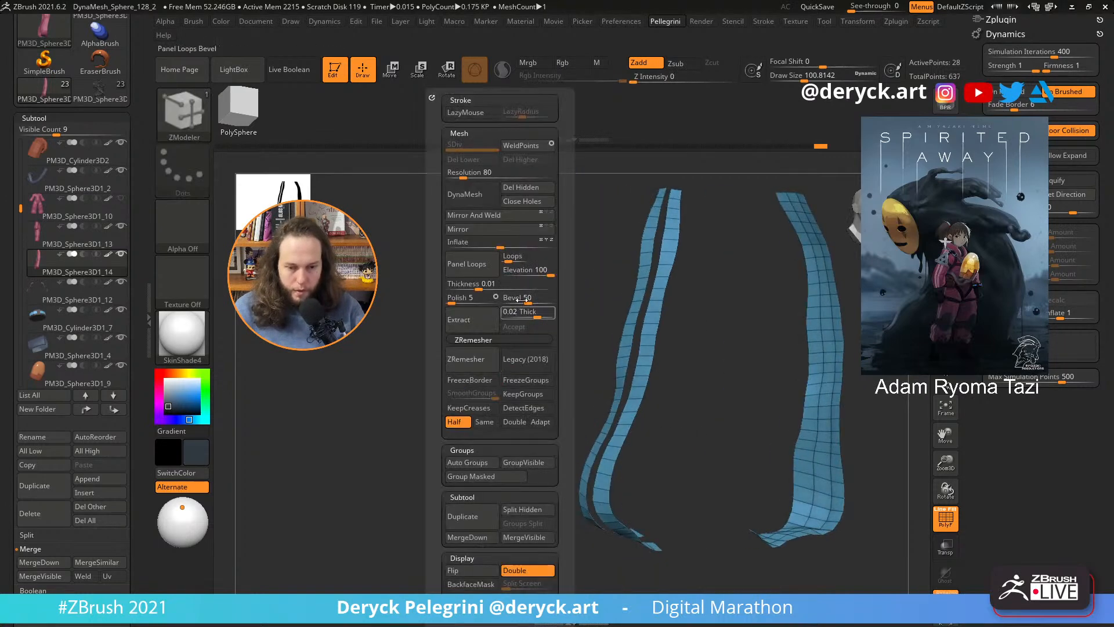
left_click(515, 187)
left_click(450, 401)
mouse_move(431, 387)
left_mouse_down()
mouse_move(448, 395)
mouse_move(433, 392)
mouse_move(427, 418)
mouse_move(428, 400)
left_mouse_up()
left_click(420, 396)
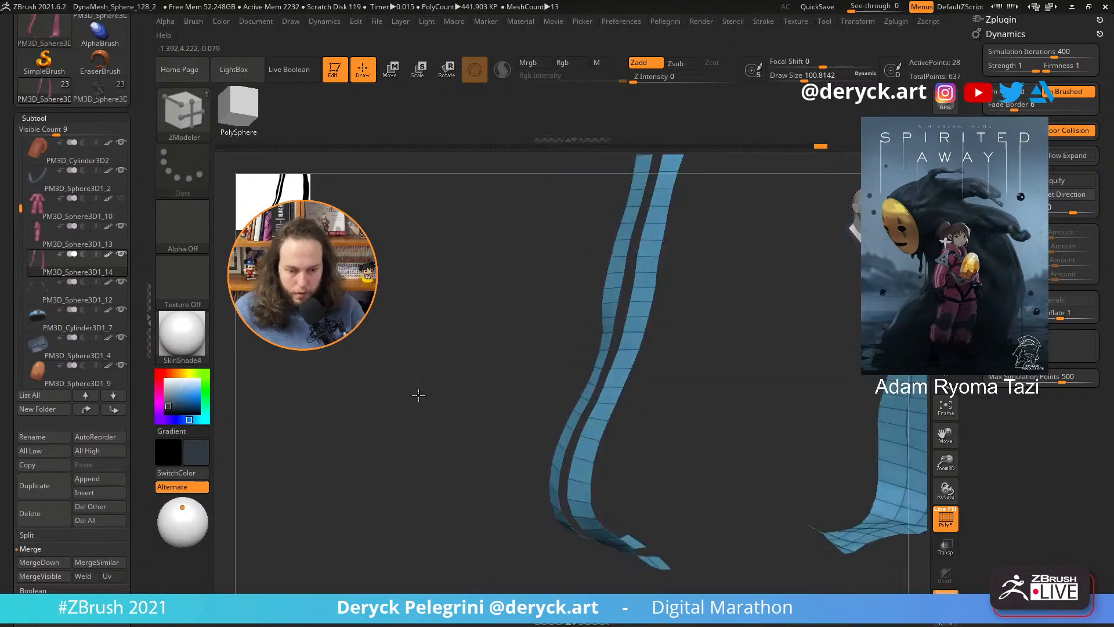
- Configure Panel Loops with 1 loop, elevation -100, thickness 0.05, polish 0 and bevel 0
key("p")
left_click_drag(453, 272, 417, 259)
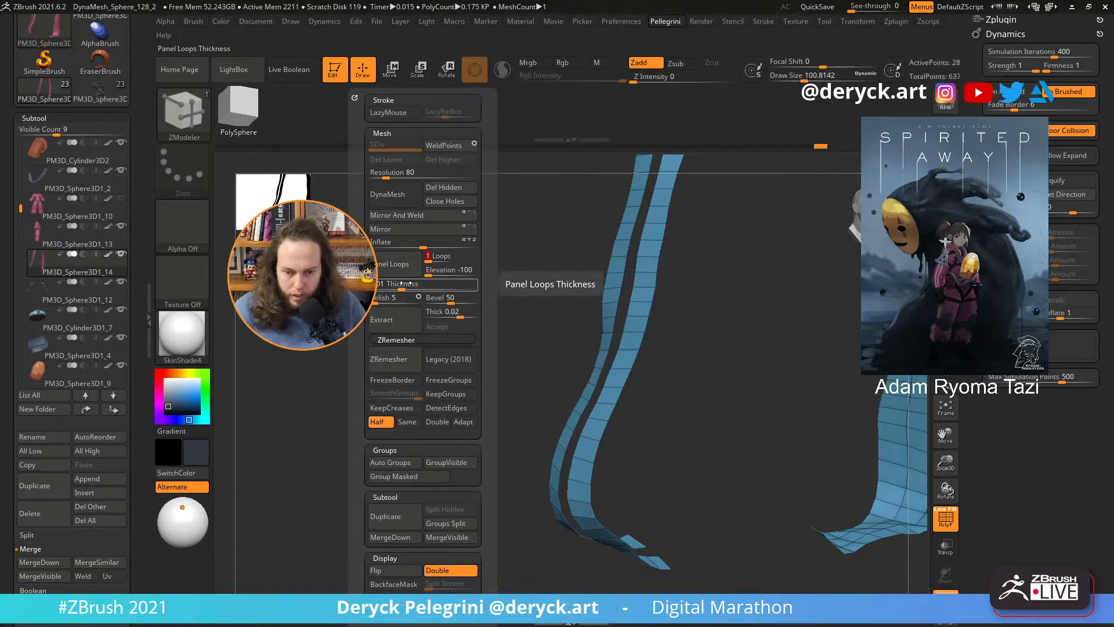
left_click(411, 283)
type("0.")
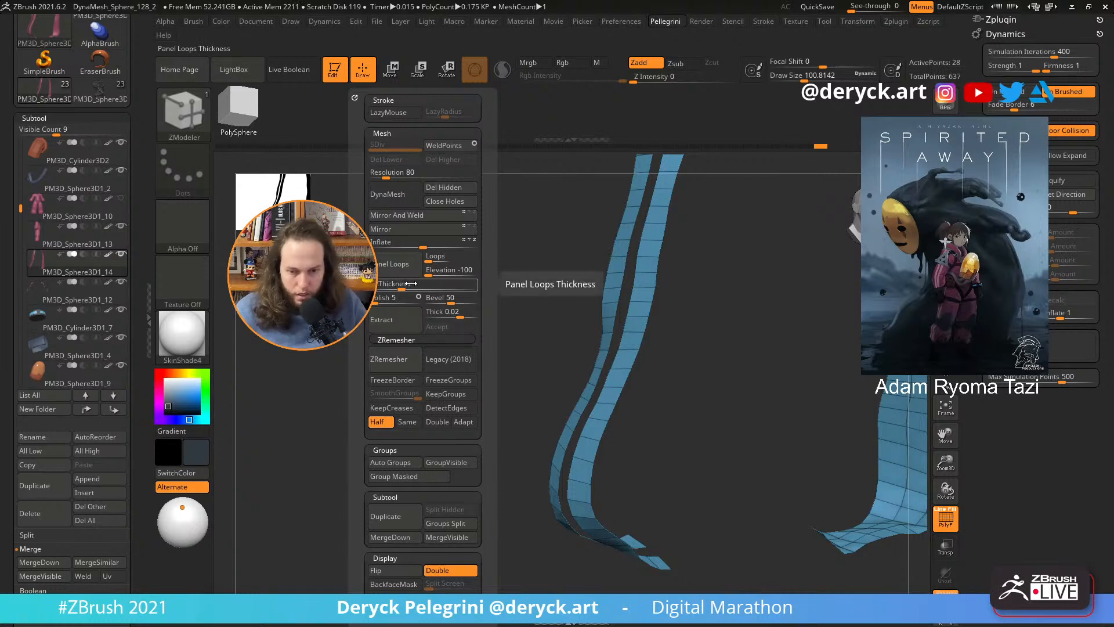
type("05")
key("Return")
mouse_move(451, 299)
left_mouse_down()
mouse_move(420, 297)
mouse_move(470, 319)
left_mouse_up()
- Undo the first Panel Loops attempt and reapply it to the leg strips with a thickness of 0.1
left_click(406, 264)
key("ctrl+z")
key("space")
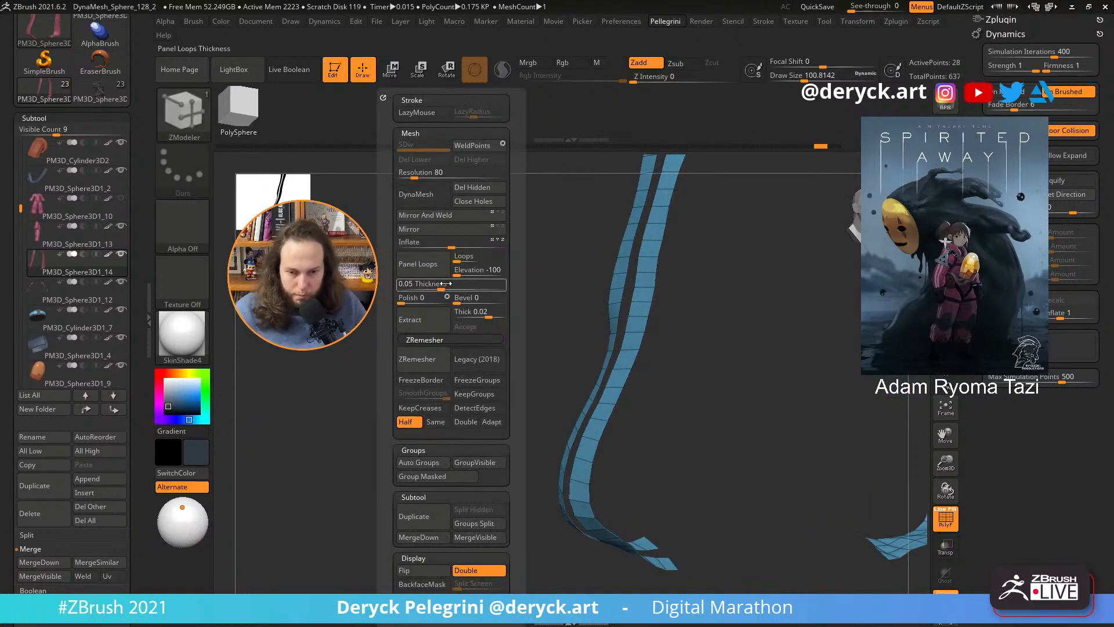
left_click_drag(447, 283, 439, 283)
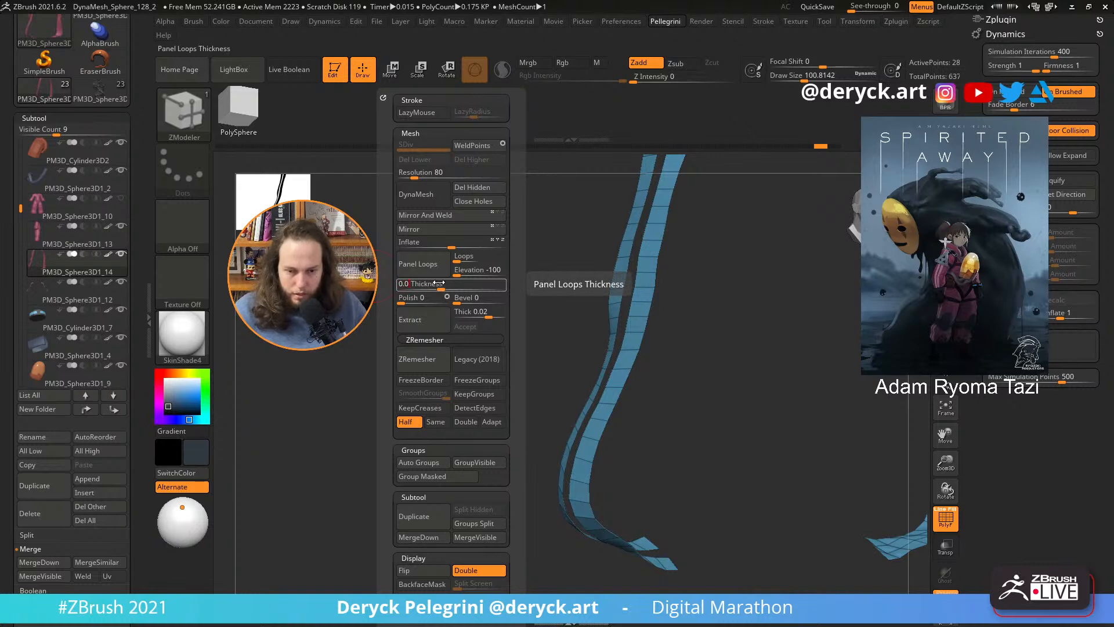
key("BackSpace")
type("1")
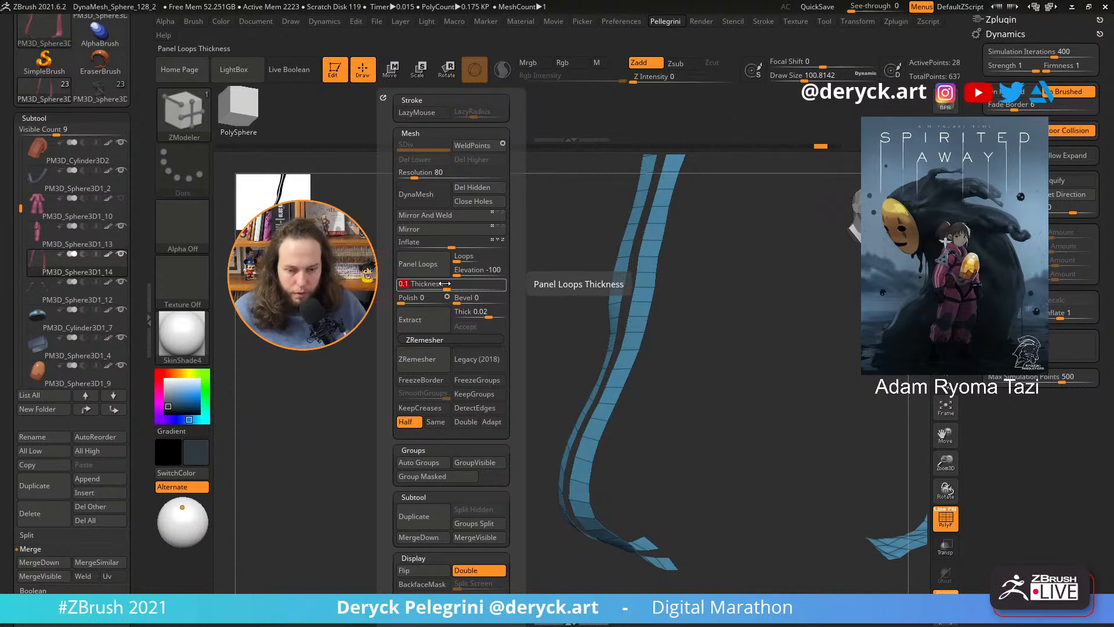
key("Return")
left_click(426, 308)
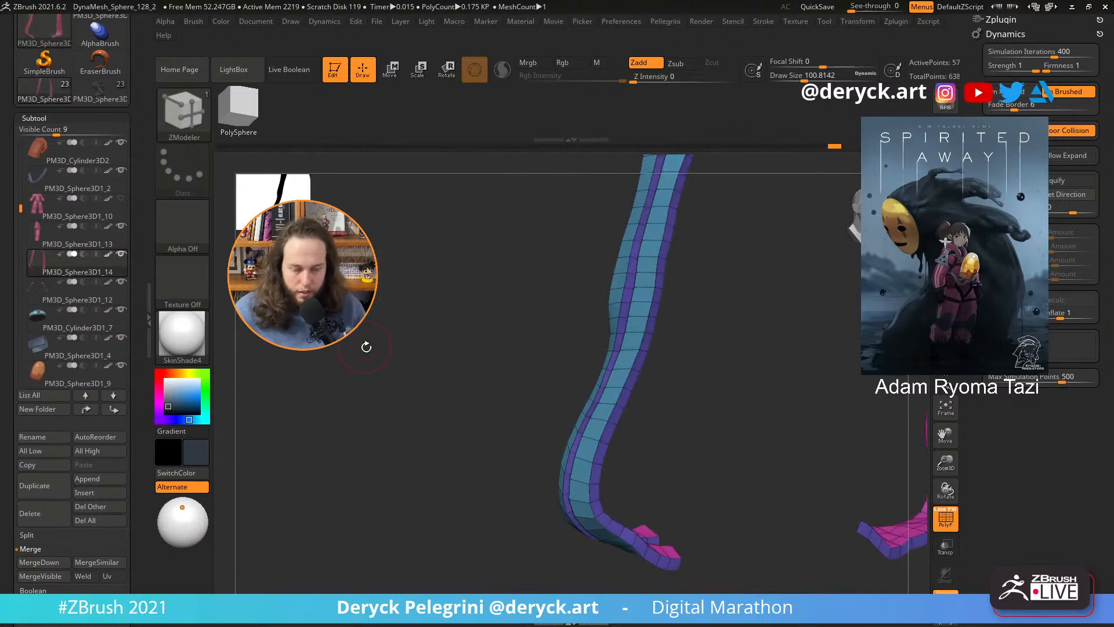
- Insert lengthwise edge loops near the strips' borders, turn on dynamic subdivision, and show the whole character without polyframe
left_click_drag(363, 343, 399, 408)
left_click(383, 364)
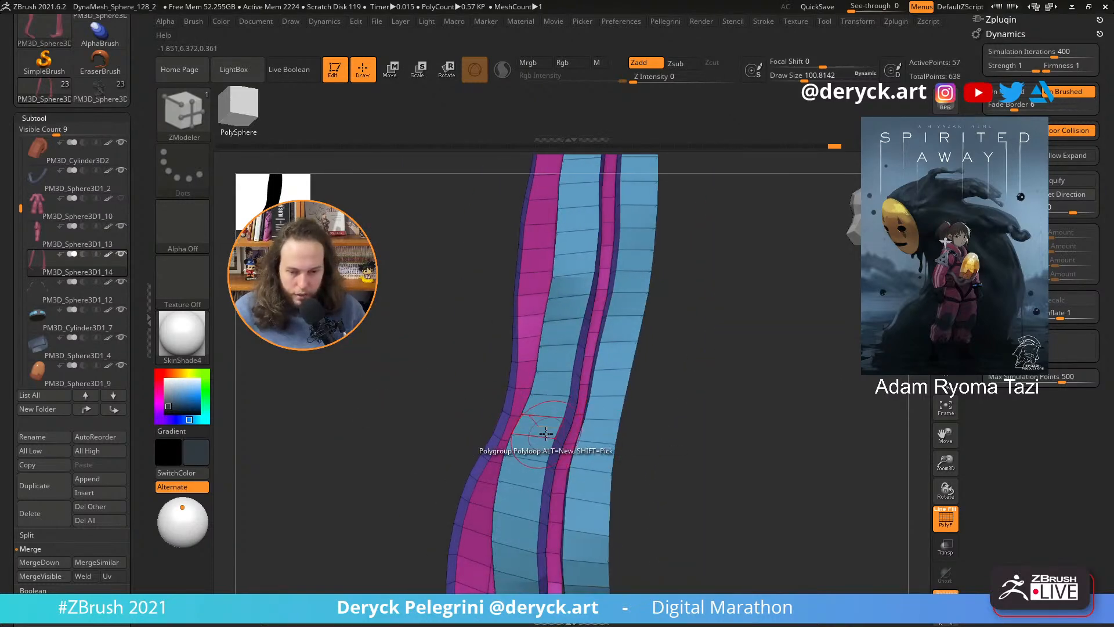
left_click(552, 413)
left_click_drag(552, 413, 521, 415)
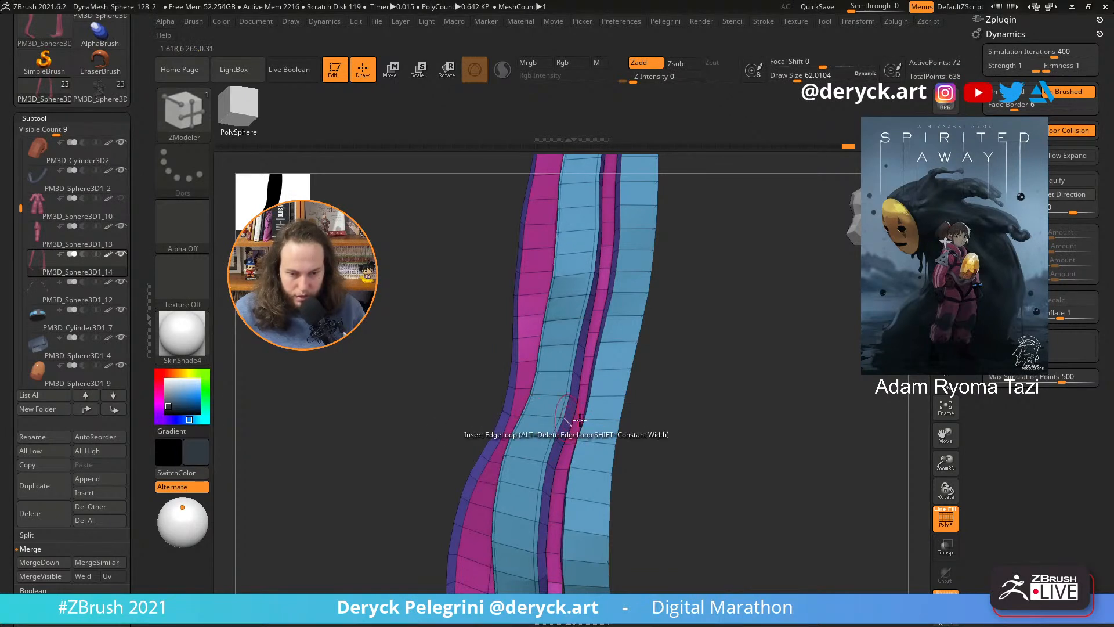
mouse_move(601, 419)
left_mouse_down()
mouse_move(587, 420)
mouse_move(619, 421)
left_mouse_up()
key("d")
left_click_drag(739, 426, 696, 372, "alt")
key("alt+s")
key("shift+f")
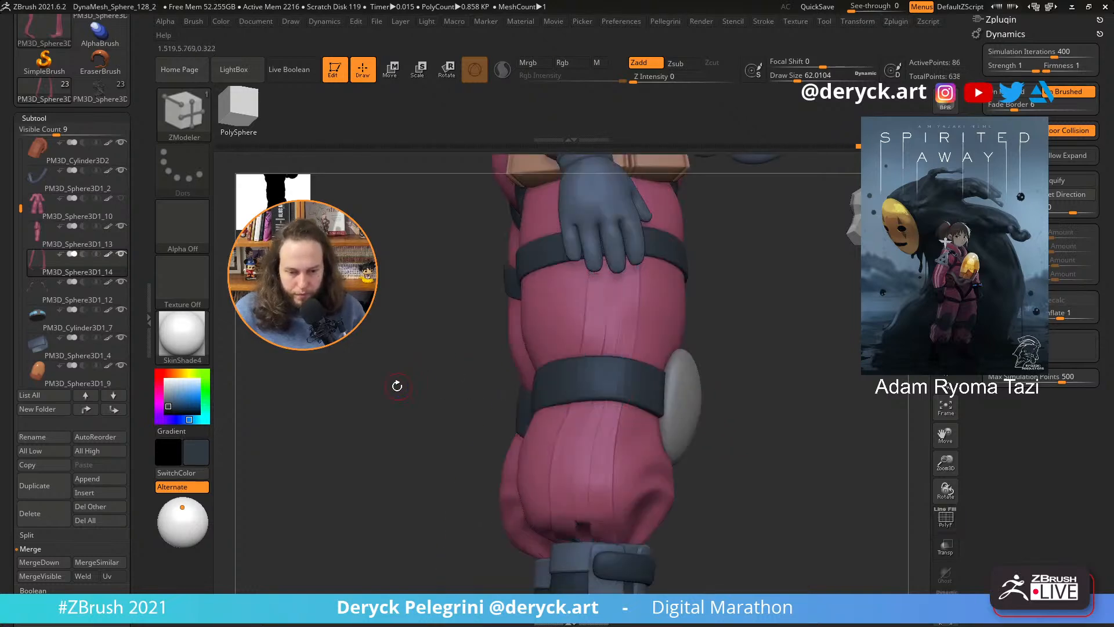
- Sample the pale pink of the sleeve stripes and fill the leg strips with it
left_click_drag(383, 387, 366, 388)
key("shift+f")
key("alt+s")
key("shift+f")
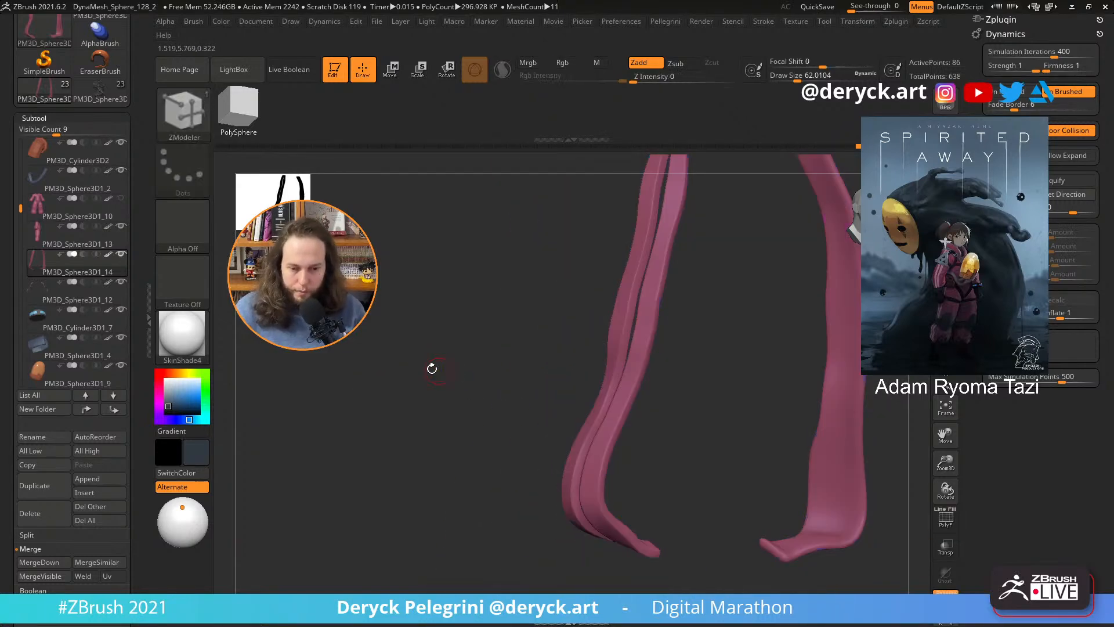
left_click_drag(421, 365, 409, 349, "alt")
key("alt+s")
left_click_drag(412, 305, 413, 471, "alt")
left_click_drag(195, 392, 593, 348)
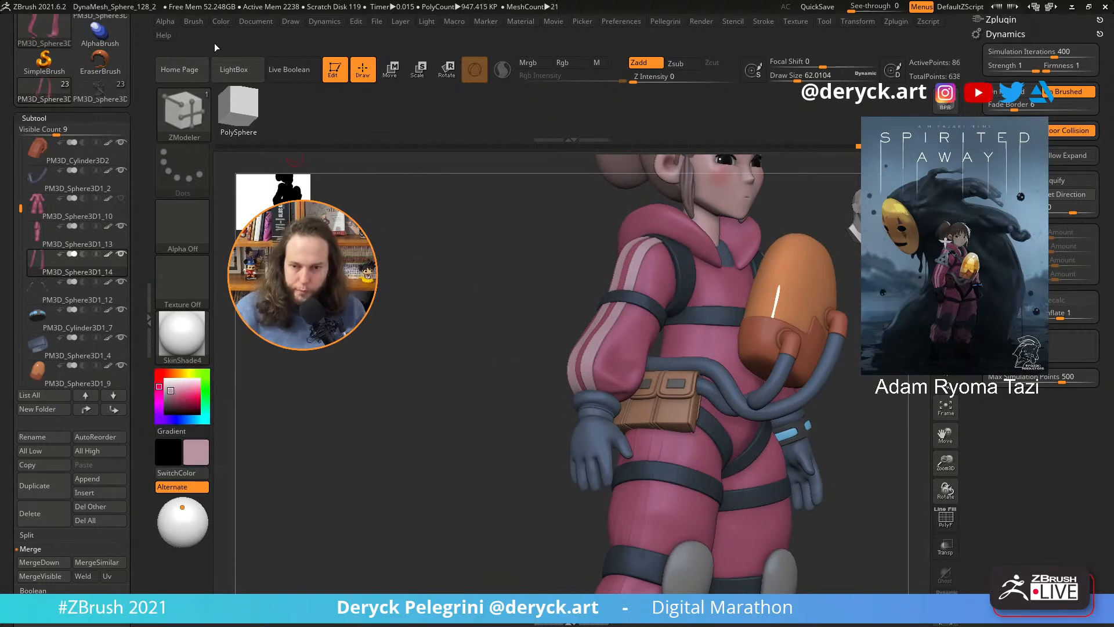
left_click(193, 22)
left_click(216, 20)
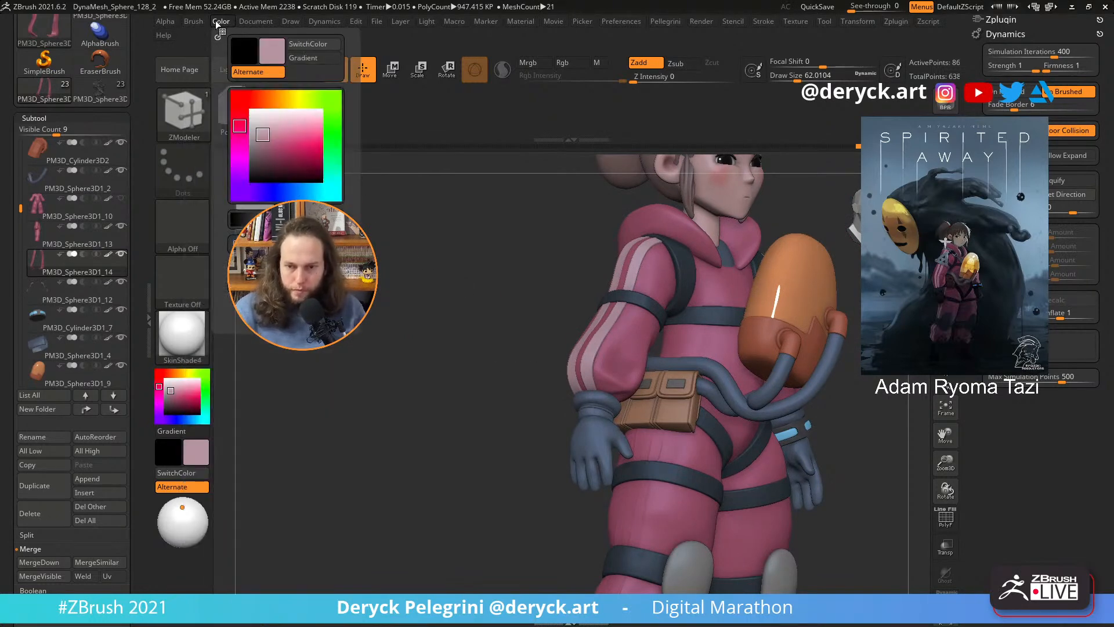
left_click(260, 244)
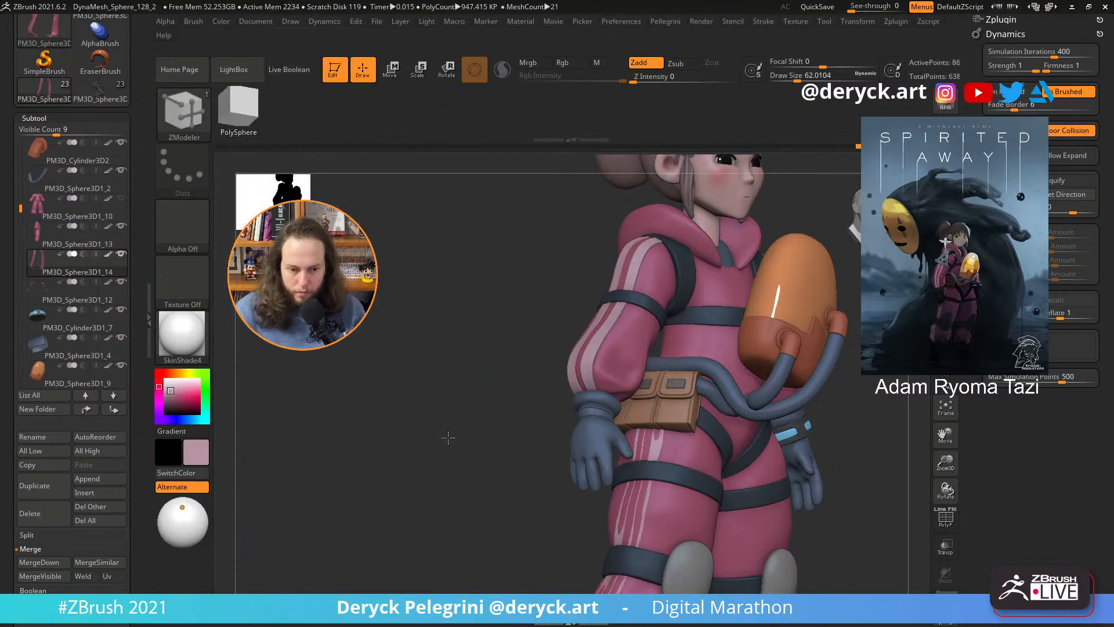
- Fit the stripes' lower ends to the trouser leg just above the boot cuff with the Move brush
left_click_drag(446, 504, 440, 389, "alt")
mouse_move(436, 396)
left_mouse_down("alt")
mouse_move(428, 437)
mouse_move(580, 342)
mouse_move(457, 385)
mouse_move(571, 351)
mouse_move(584, 401)
mouse_move(568, 331)
mouse_move(542, 400)
mouse_move(475, 408)
mouse_move(473, 456)
mouse_move(512, 476)
mouse_move(530, 441)
mouse_move(571, 430)
mouse_move(469, 469)
mouse_move(498, 452)
left_mouse_up("alt")
key("b")
key("m")
key("v")
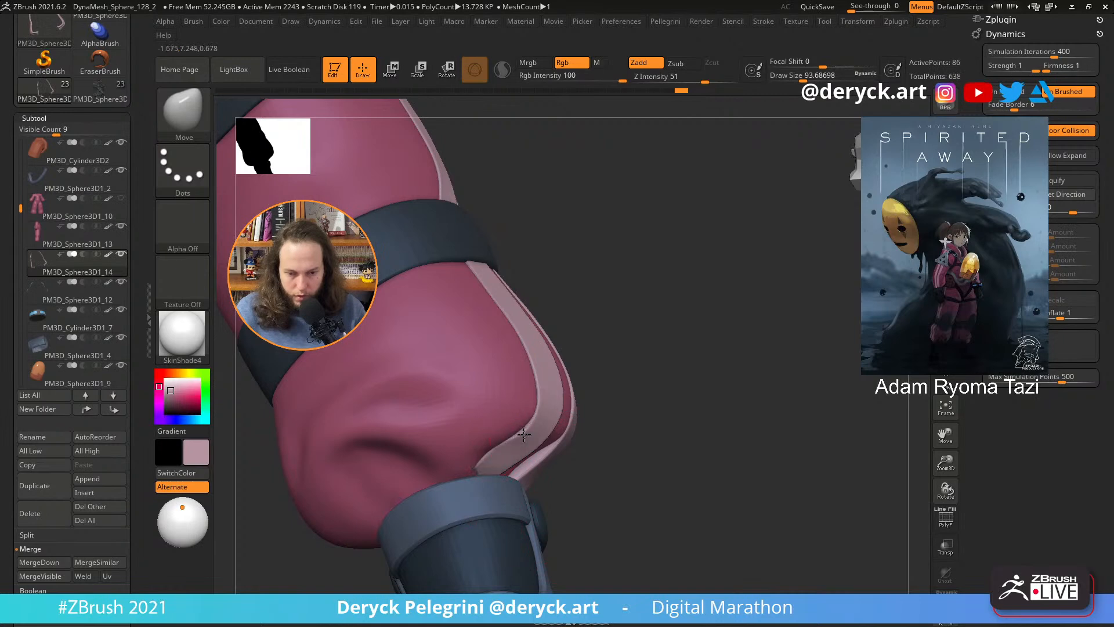
mouse_move(473, 486)
left_mouse_down()
mouse_move(452, 482)
mouse_move(495, 469)
left_mouse_up()
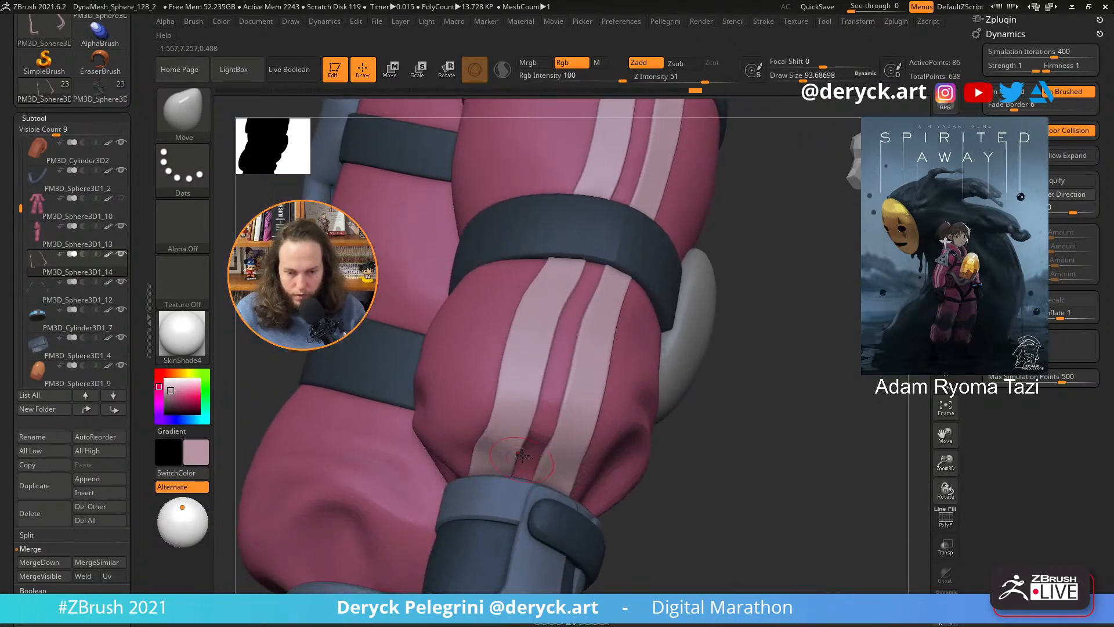
right_click_drag(524, 456, 502, 450)
left_click_drag(506, 449, 513, 443)
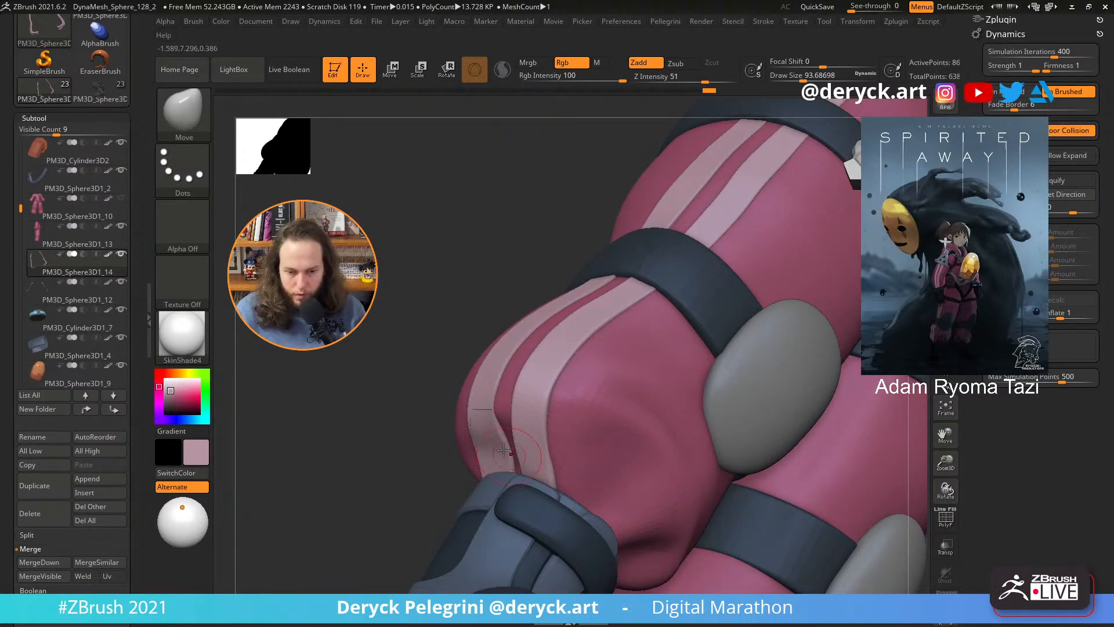
- Enlarge the Move brush and adjust the stripes along the upper thigh beneath the belt pouch
mouse_move(411, 308)
left_mouse_down()
mouse_move(366, 327)
mouse_move(353, 278)
mouse_move(372, 299)
mouse_move(393, 398)
mouse_move(393, 507)
left_mouse_up()
key("s")
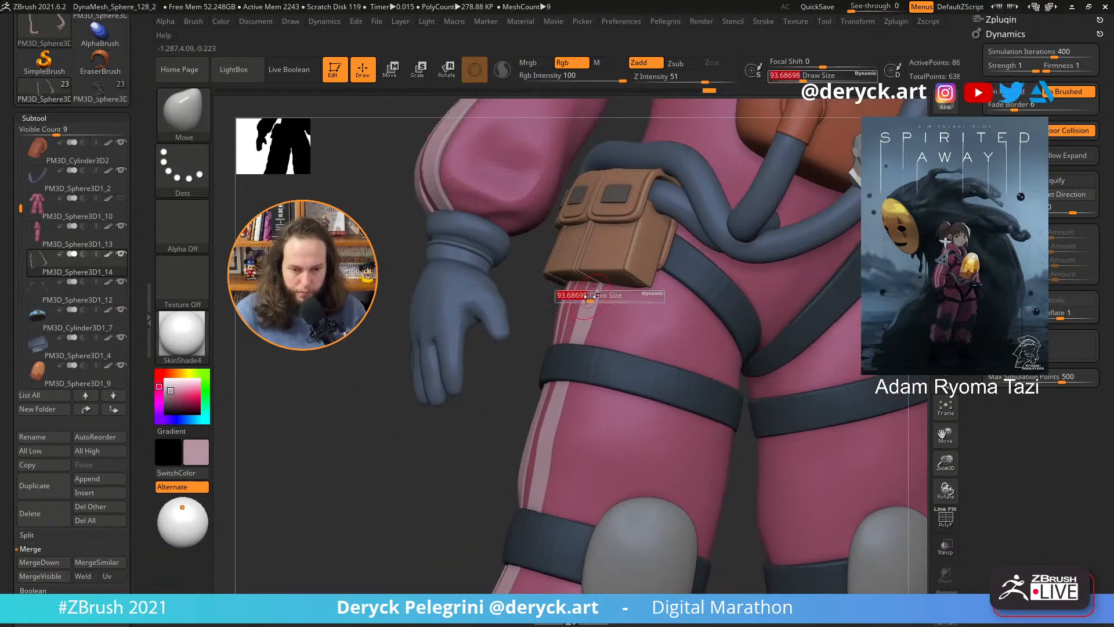
left_click_drag(590, 296, 599, 299)
left_click_drag(487, 388, 517, 348)
left_click_drag(418, 406, 412, 325, "alt")
mouse_move(360, 360)
left_mouse_down()
mouse_move(407, 387)
mouse_move(418, 359)
mouse_move(365, 356)
mouse_move(371, 366)
mouse_move(378, 355)
mouse_move(381, 377)
mouse_move(429, 381)
mouse_move(380, 380)
mouse_move(426, 402)
mouse_move(385, 393)
mouse_move(435, 395)
mouse_move(436, 350)
mouse_move(385, 346)
mouse_move(385, 325)
mouse_move(371, 325)
mouse_move(425, 330)
mouse_move(381, 329)
mouse_move(416, 326)
mouse_move(388, 323)
left_mouse_up()
- Isolate the stripes, keep only the reshaped leg's pair by deleting the hidden one, and mirror and weld it across
key("alt+shift+s")
left_click_drag(514, 524, 562, 571, "ctrl+shift")
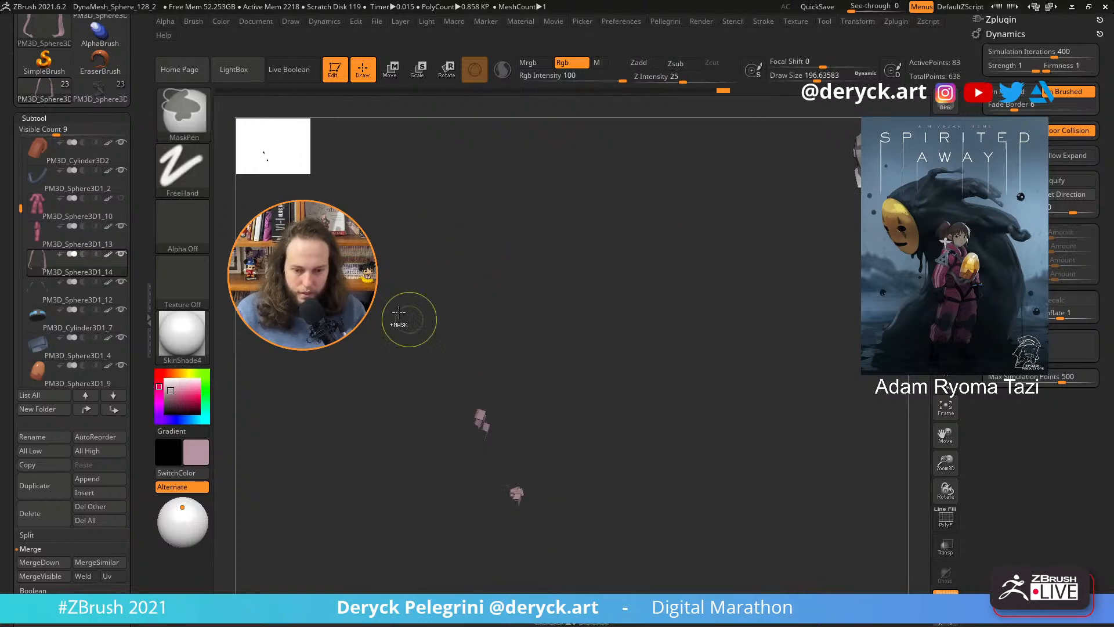
key("ctrl+z")
mouse_move(364, 277)
left_mouse_down("ctrl+shift")
mouse_move(592, 443)
mouse_move(557, 167)
mouse_move(433, 225)
left_mouse_up("ctrl+shift")
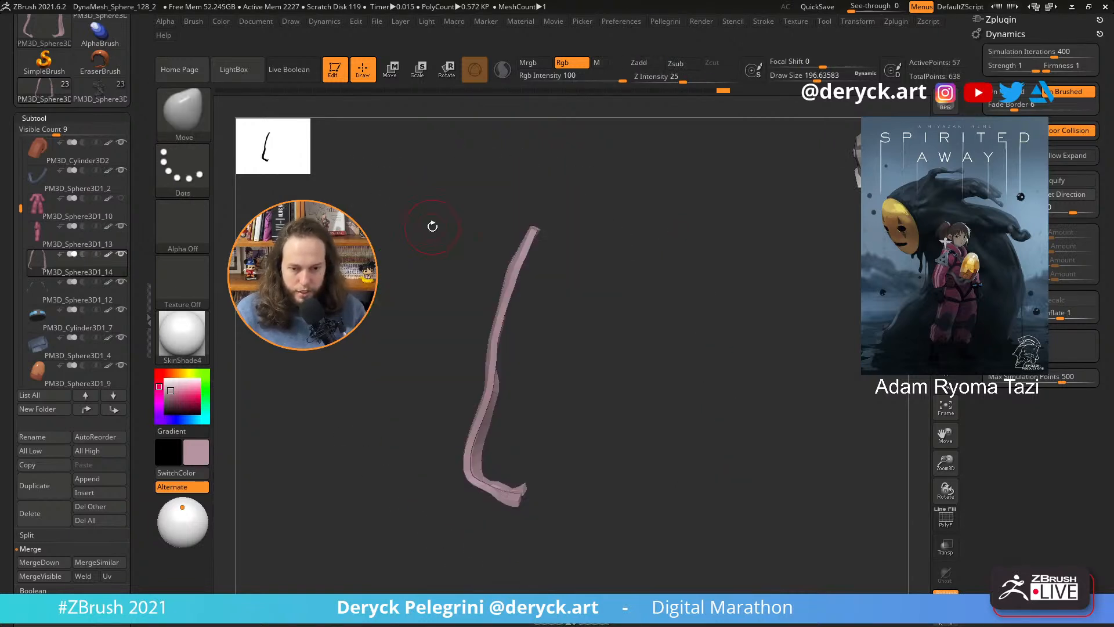
key("shift+d")
key("space")
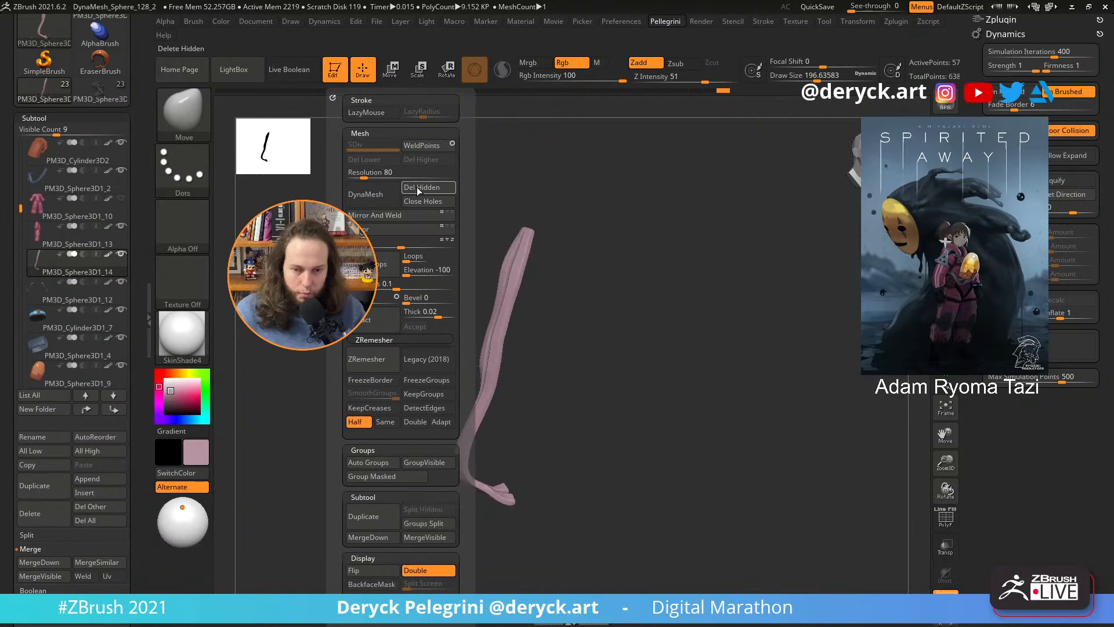
left_click(384, 215)
left_click_drag(588, 311, 428, 308)
left_click(429, 308)
left_click_drag(772, 308, 636, 307)
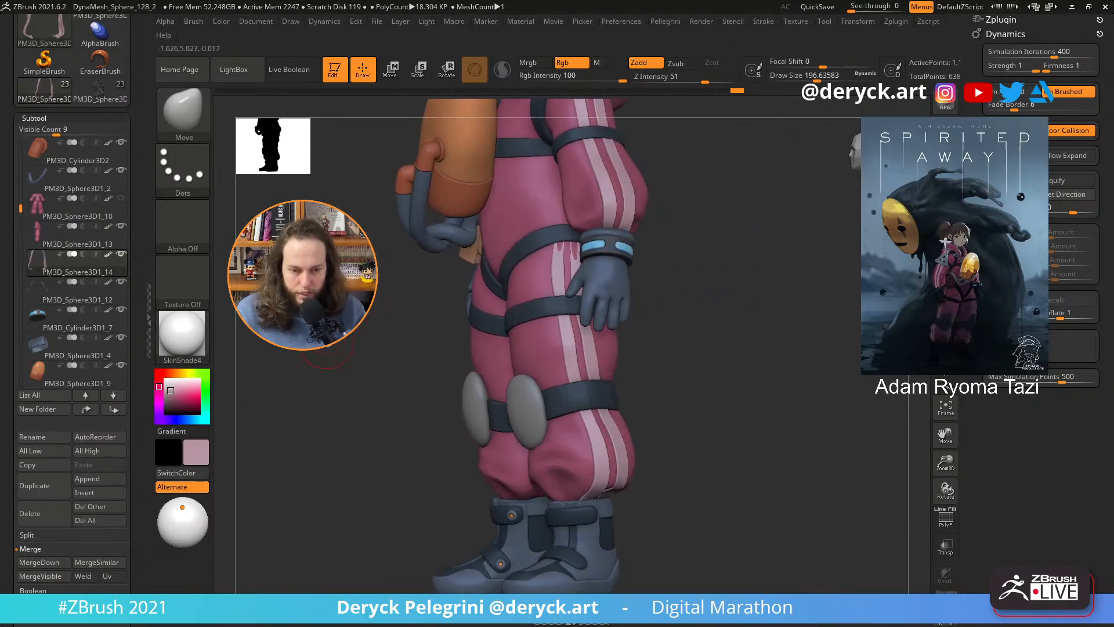
- Enlarge the Move brush to about 257 and adjust the upper ends of the mirrored stripes on the thighs
mouse_move(386, 372)
left_mouse_down("alt")
mouse_move(377, 333)
mouse_move(389, 379)
left_mouse_up("alt")
left_click_drag(348, 378, 302, 435)
key("s")
left_click_drag(685, 354, 693, 355)
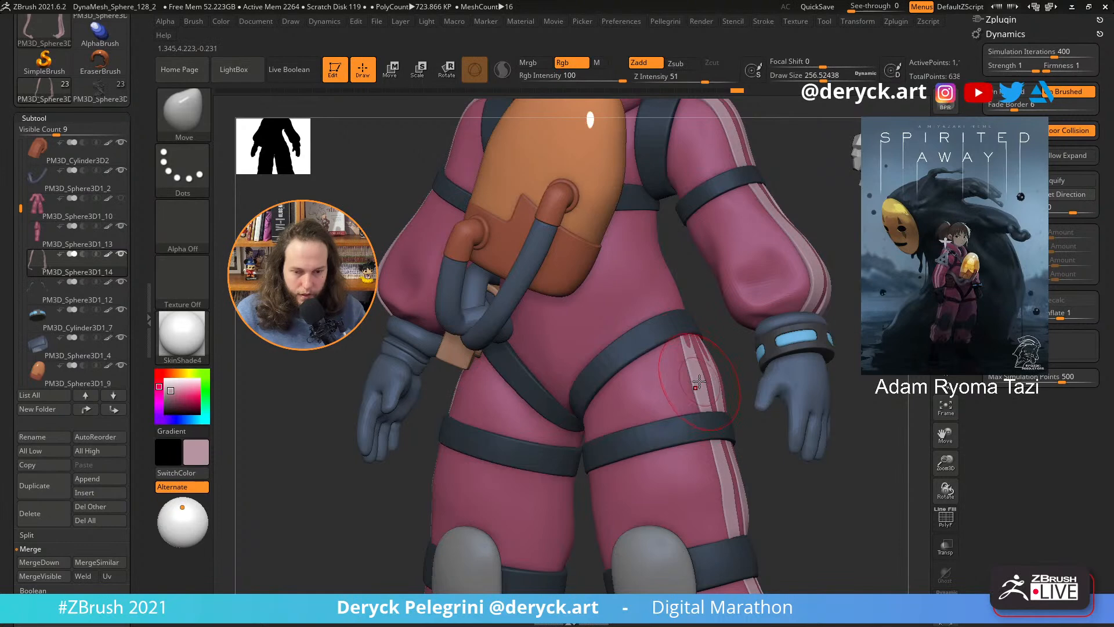
left_click_drag(714, 326, 737, 261)
left_click_drag(794, 347, 653, 279)
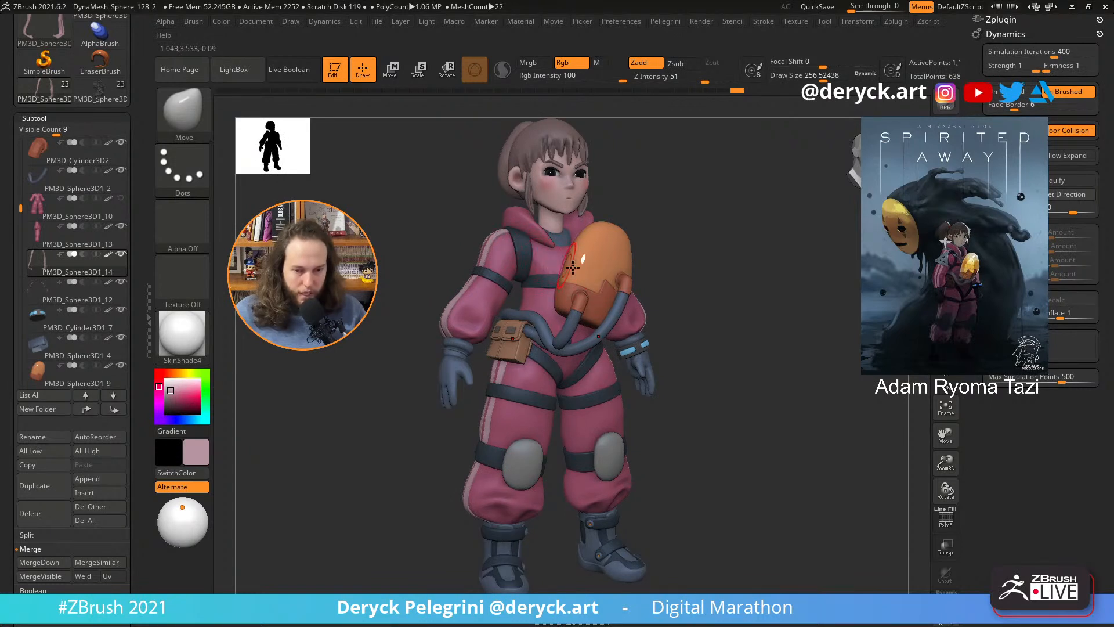
left_click_drag(440, 218, 544, 266)
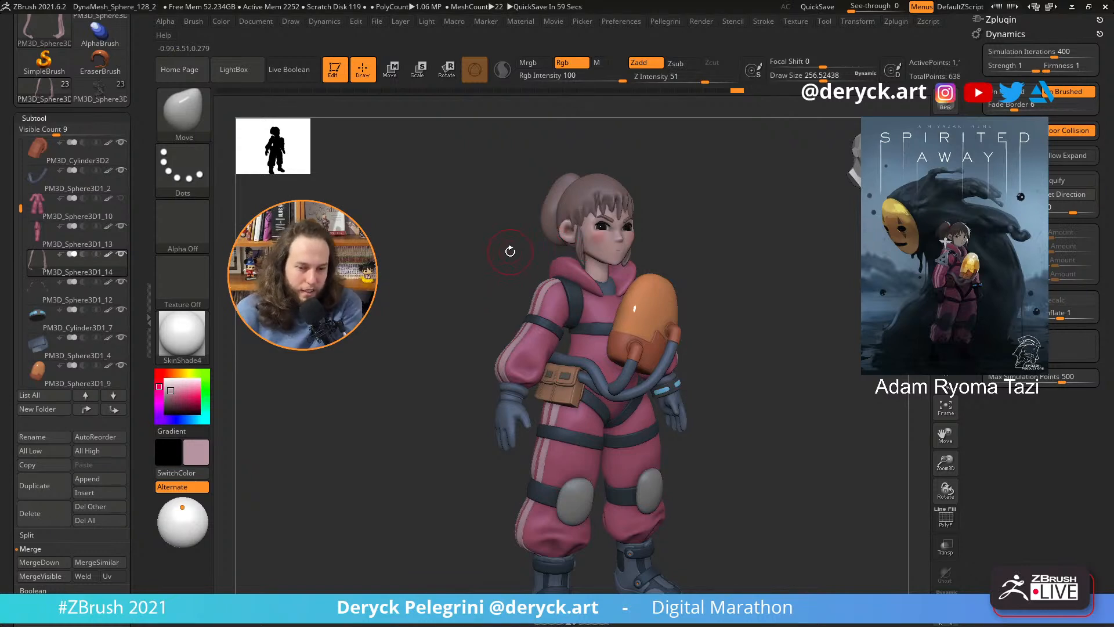
left_click_drag(520, 274, 494, 271)
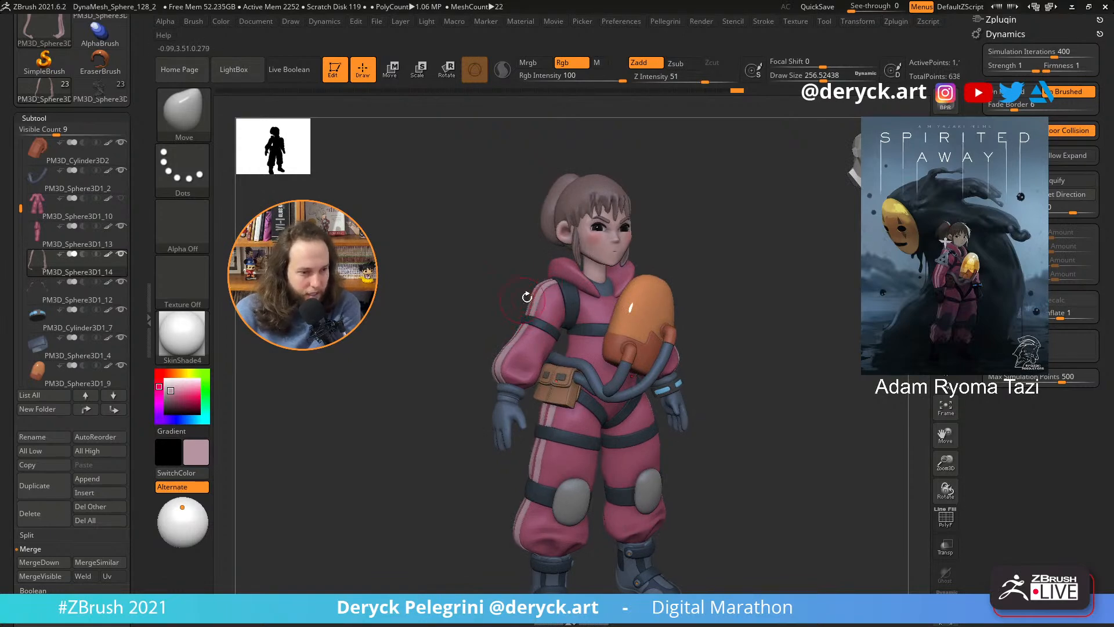
mouse_move(472, 276)
left_mouse_down()
mouse_move(398, 281)
mouse_move(703, 285)
mouse_move(805, 331)
mouse_move(729, 321)
mouse_move(760, 330)
mouse_move(718, 332)
mouse_move(705, 356)
left_mouse_up()
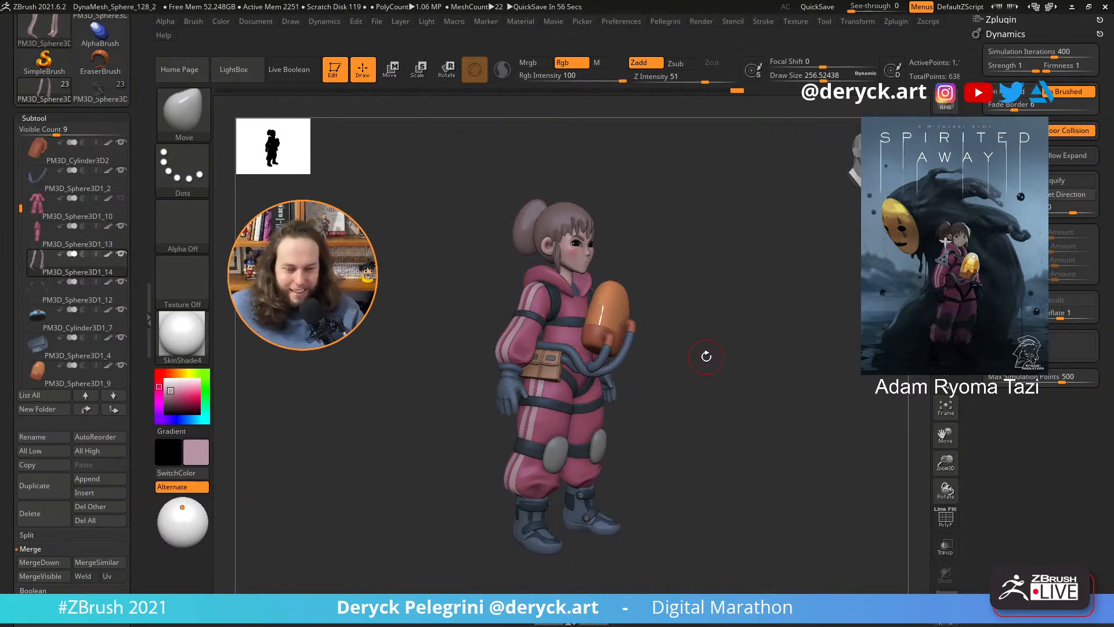
- Switch to the DamStandard brush at a draw size of about 136 and make the jumpsuit the active subtool
mouse_move(378, 335)
left_mouse_down()
mouse_move(417, 368)
mouse_move(465, 368)
mouse_move(385, 373)
mouse_move(391, 417)
mouse_move(346, 385)
mouse_move(367, 384)
mouse_move(331, 390)
mouse_move(339, 386)
left_mouse_up()
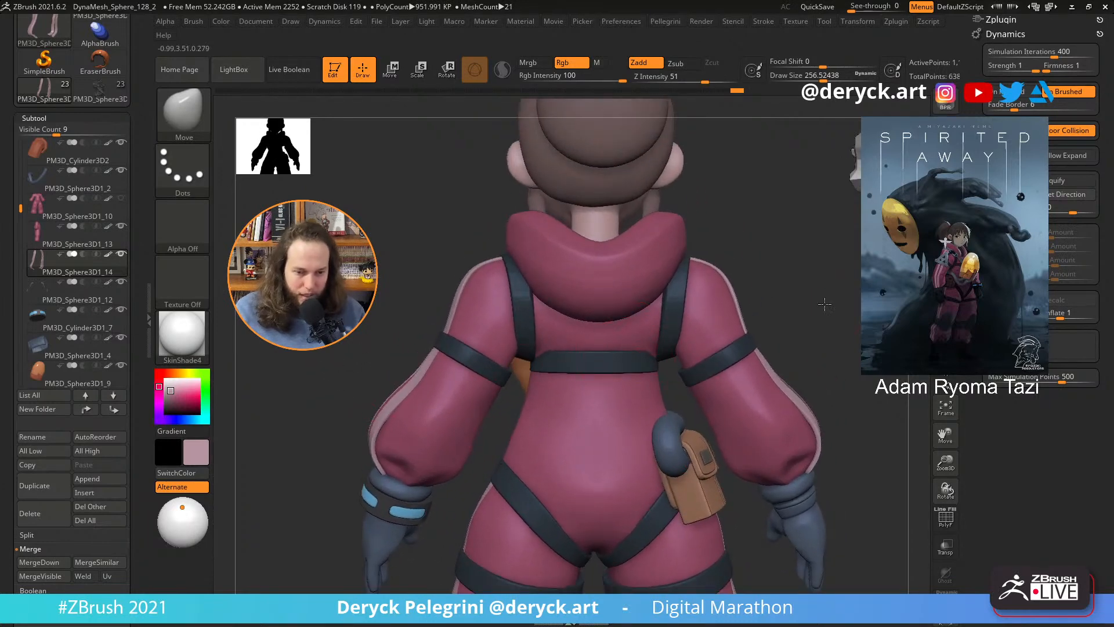
mouse_move(825, 304)
left_mouse_down()
mouse_move(780, 302)
mouse_move(797, 308)
left_mouse_up()
key("b")
key("d")
key("s")
key("s")
left_click_drag(630, 352, 616, 352)
left_click(633, 347, "alt")
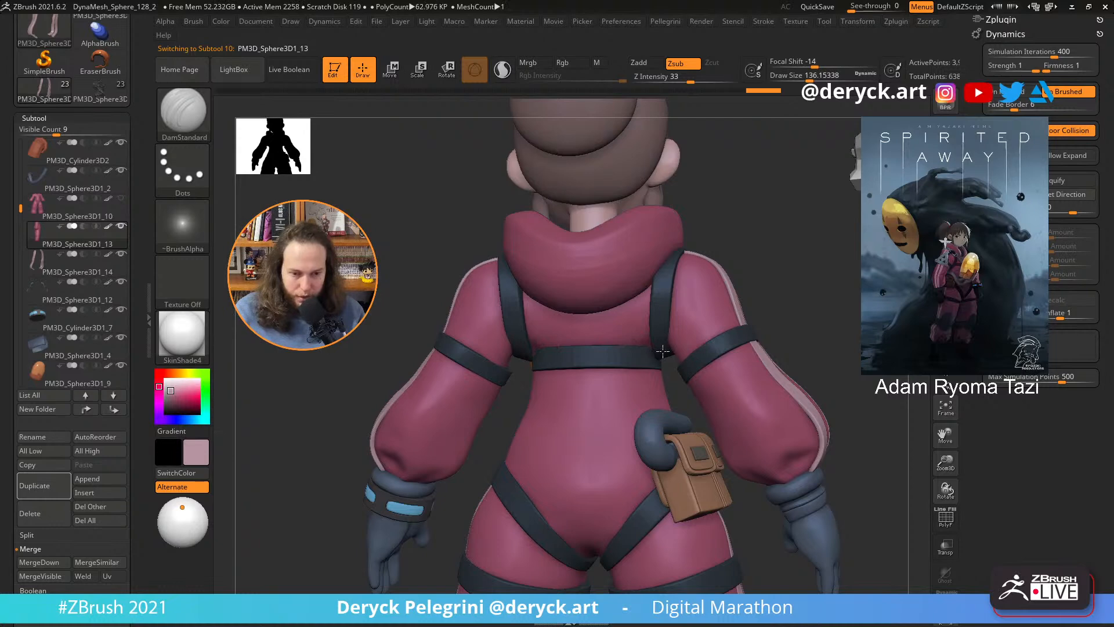
- Review the jumpsuit, straps and finished stripes on the whole character from the back, front and three-quarter views
left_click_drag(379, 287, 415, 295)
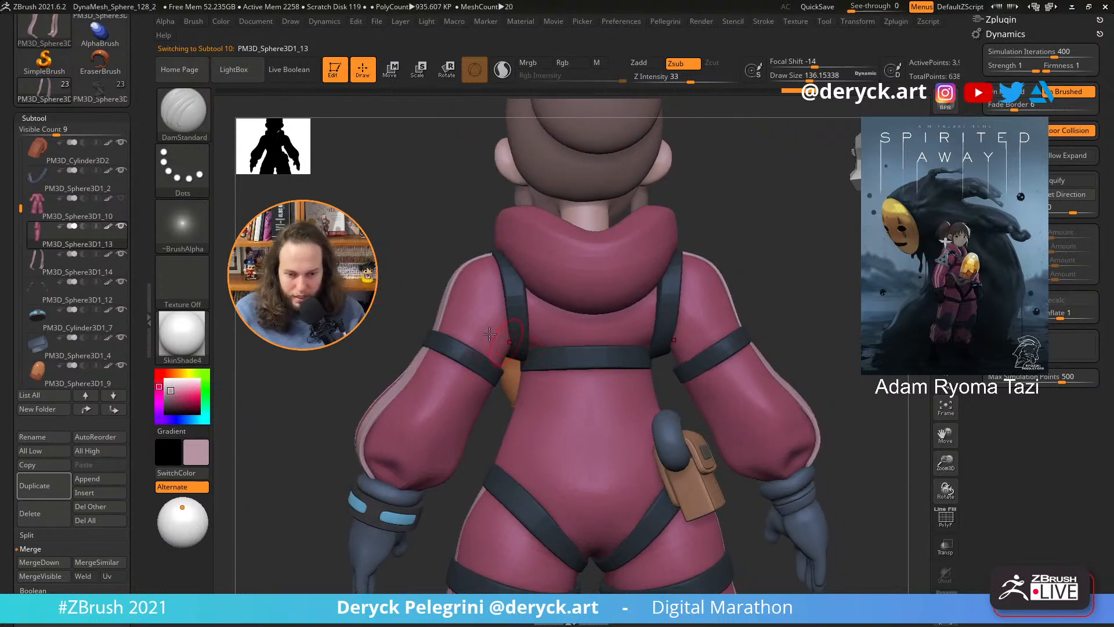
right_click_drag(489, 334, 511, 329)
left_click_drag(778, 316, 757, 317, "shift")
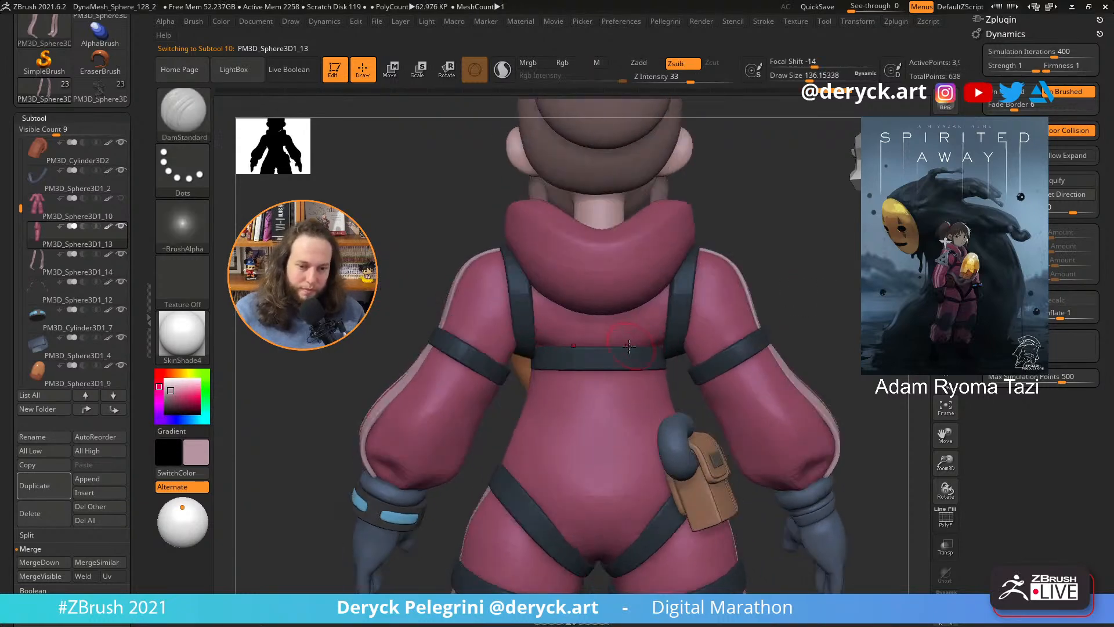
right_click_drag(621, 379, 566, 377)
right_click_drag(364, 255, 203, 273)
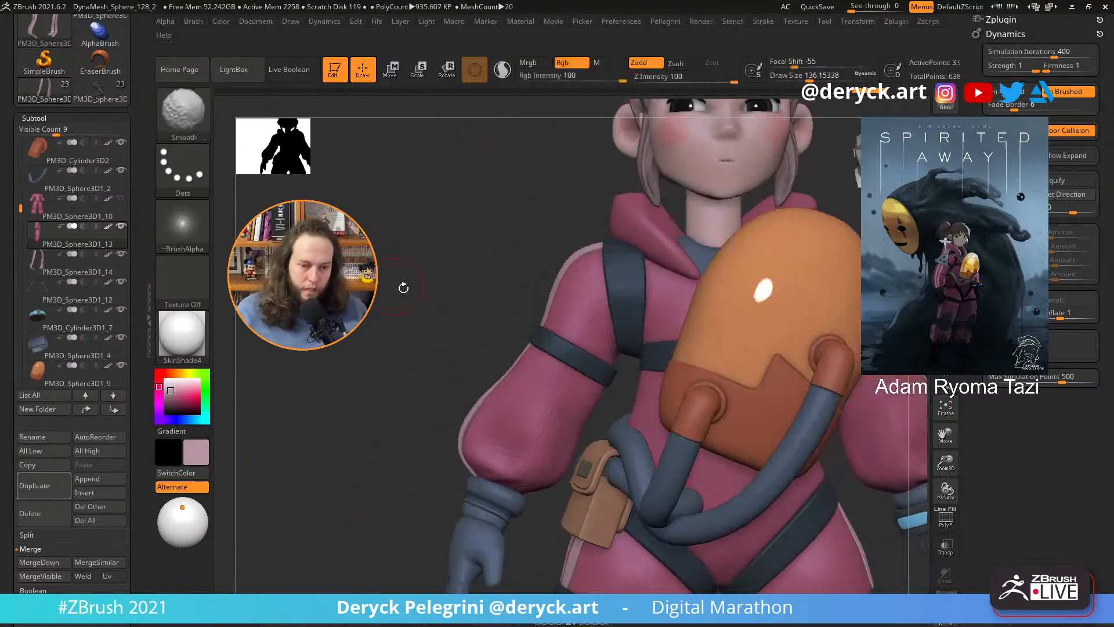
right_click_drag(403, 286, 379, 280, "ctrl")
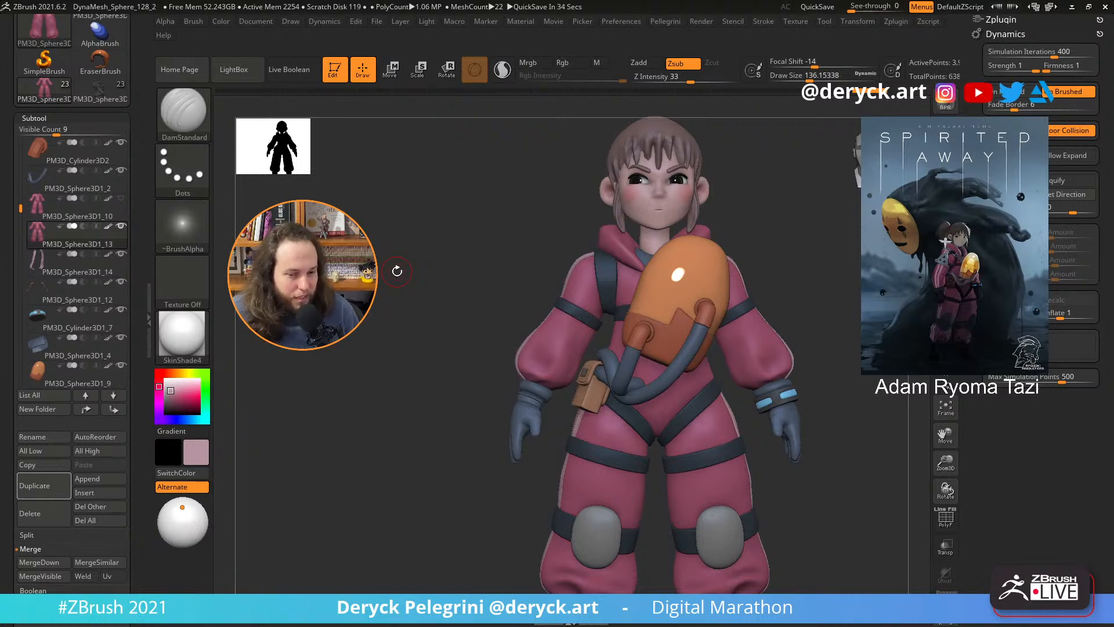
left_click_drag(390, 311, 281, 267, "alt")
left_click_drag(615, 348, 510, 355)
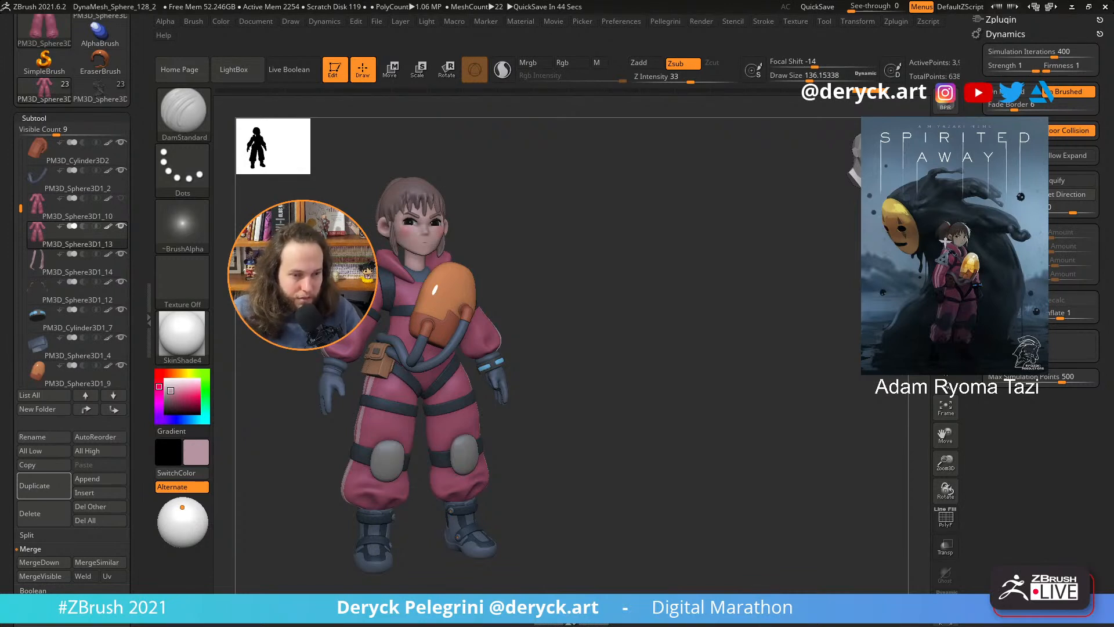
left_click_drag(564, 352, 767, 357)
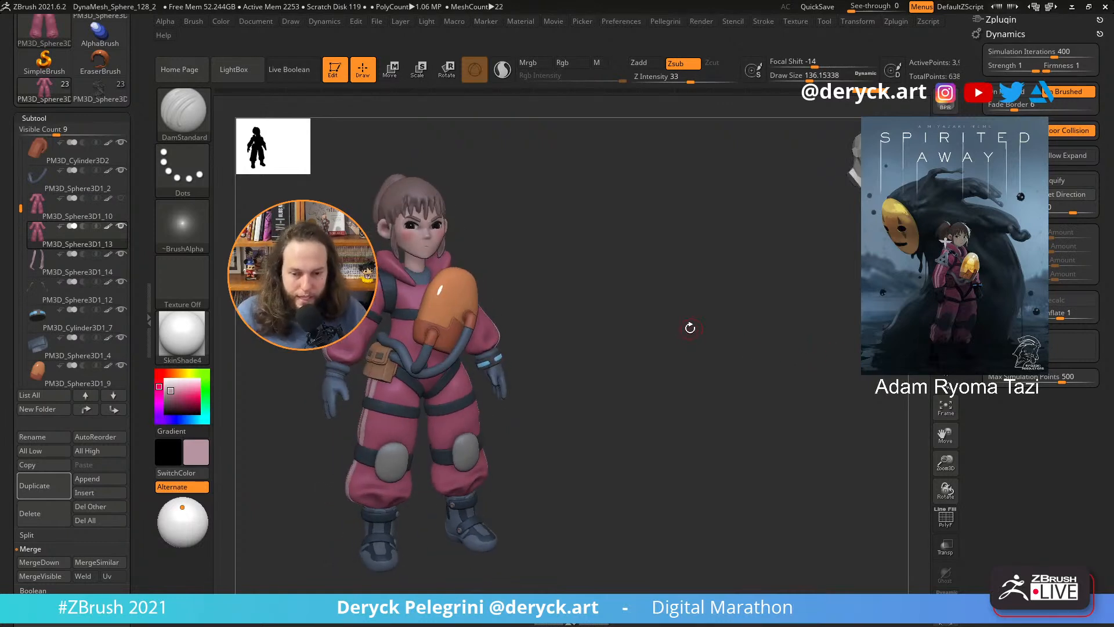
left_click_drag(690, 327, 712, 391)
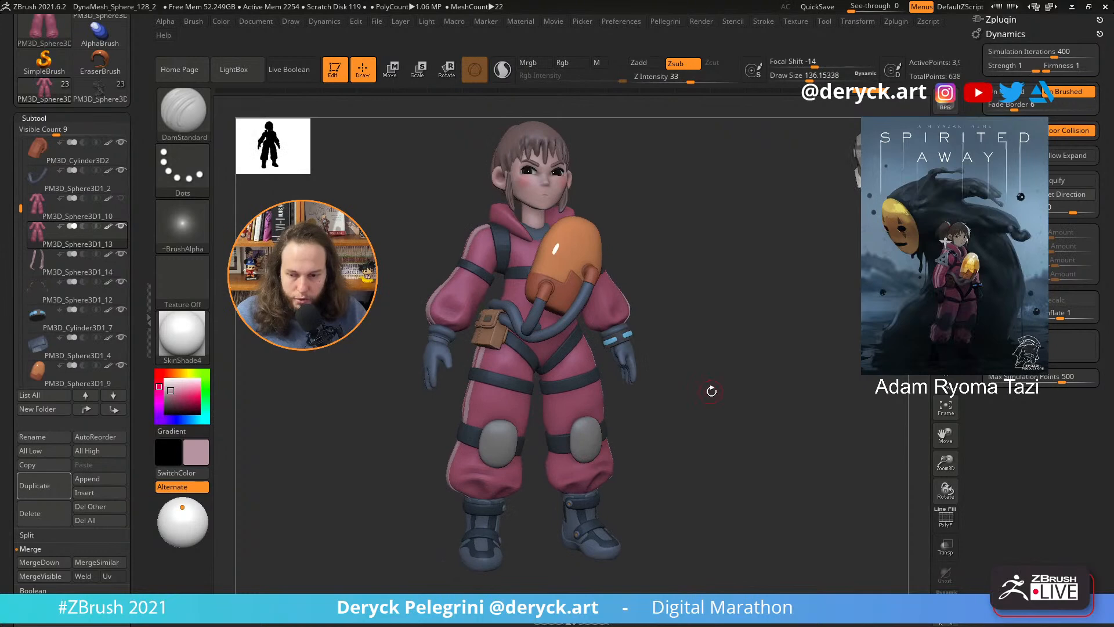
- Make the knee pads the active subtool and duplicate them
scroll(43, 168, "up", 3)
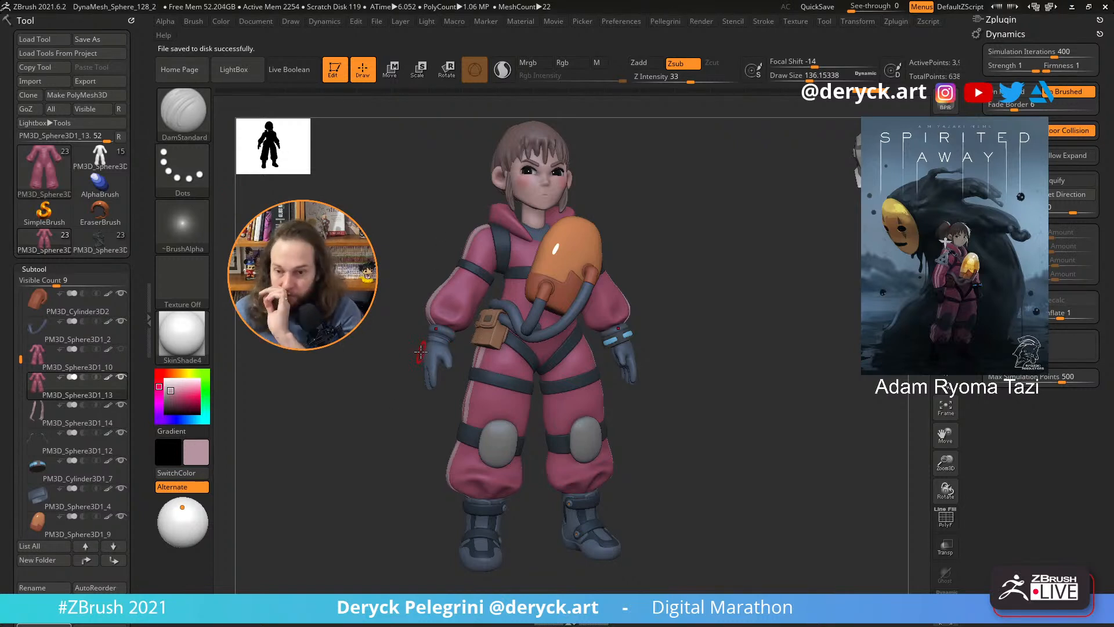
mouse_move(376, 408)
left_mouse_down()
mouse_move(368, 403)
mouse_move(382, 452)
mouse_move(382, 391)
left_mouse_up()
left_click(498, 444, "alt")
left_click(381, 420)
left_click_drag(6, 481, 1, 347)
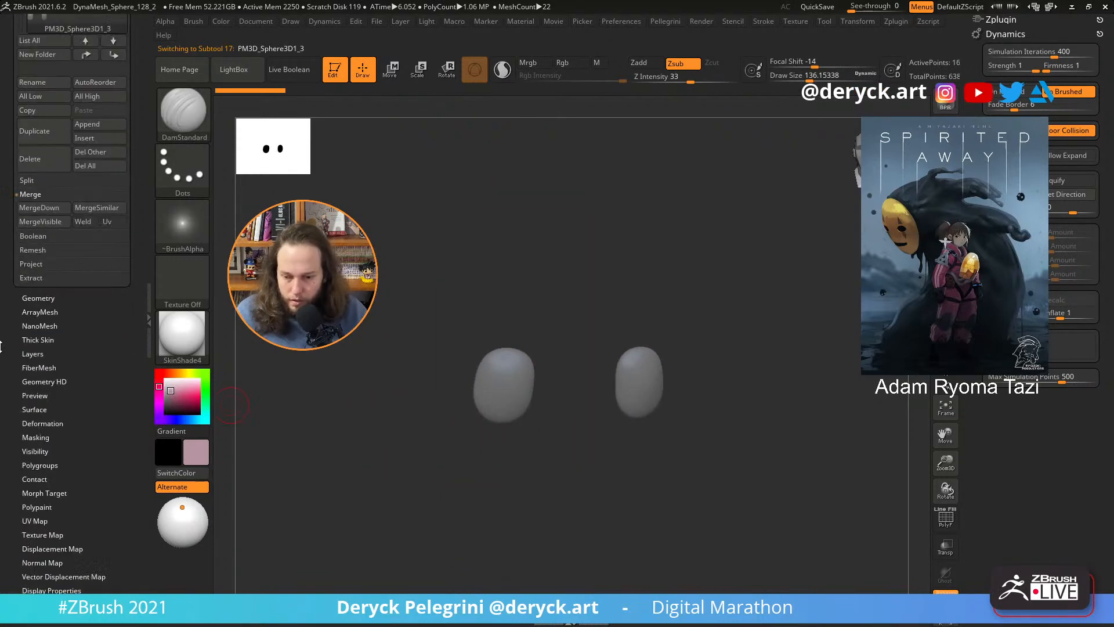
left_click_drag(13, 287, 12, 564)
left_click(41, 409)
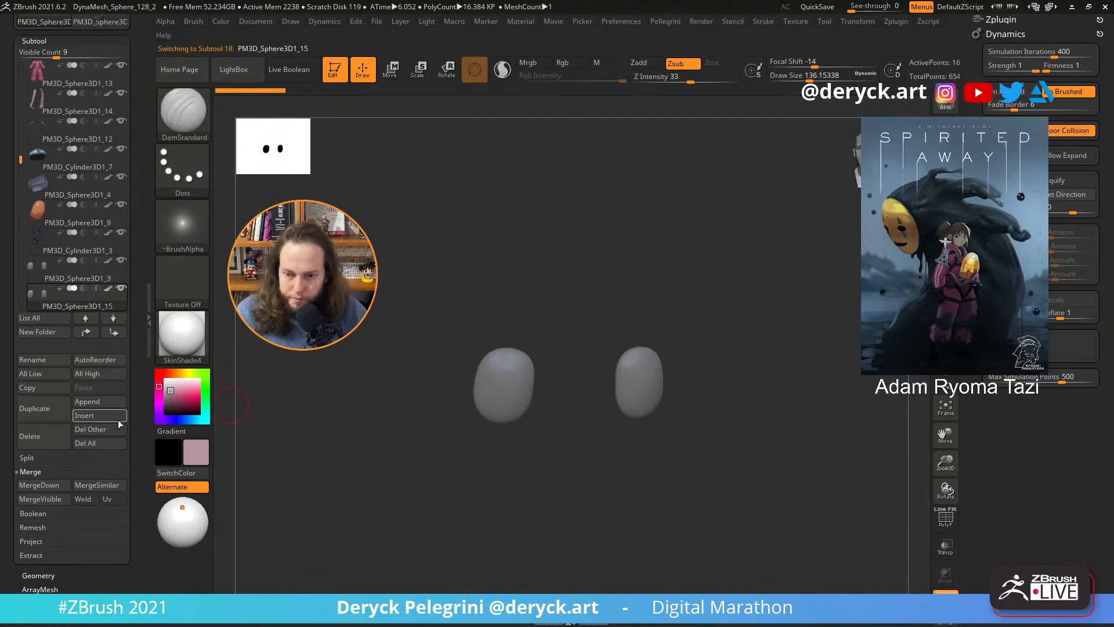
- Clone the duplicated knee pads as a separate tool and switch to that clone
left_click(410, 353)
left_click(404, 360)
left_click_drag(389, 338, 394, 411, "alt")
left_click_drag(0, 302, 0, 464)
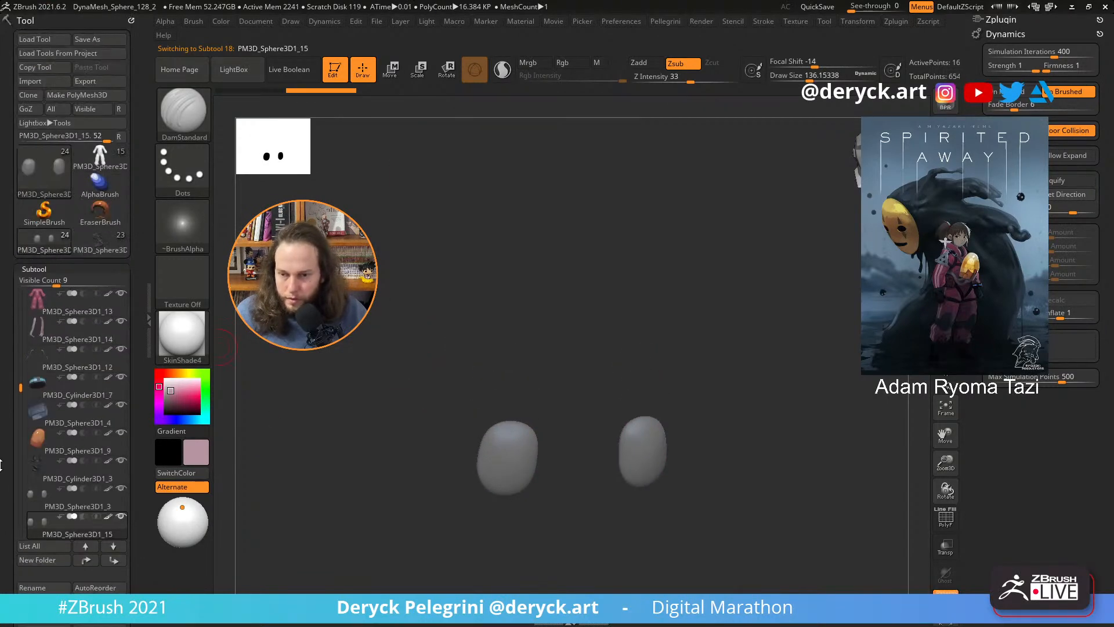
left_click(32, 96)
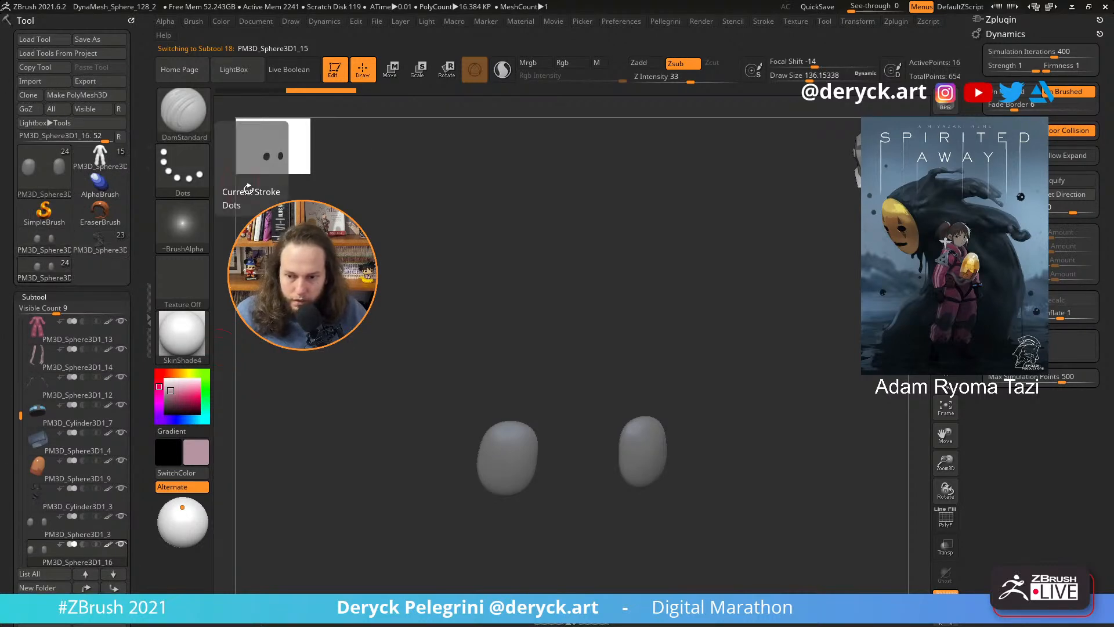
left_click(47, 242)
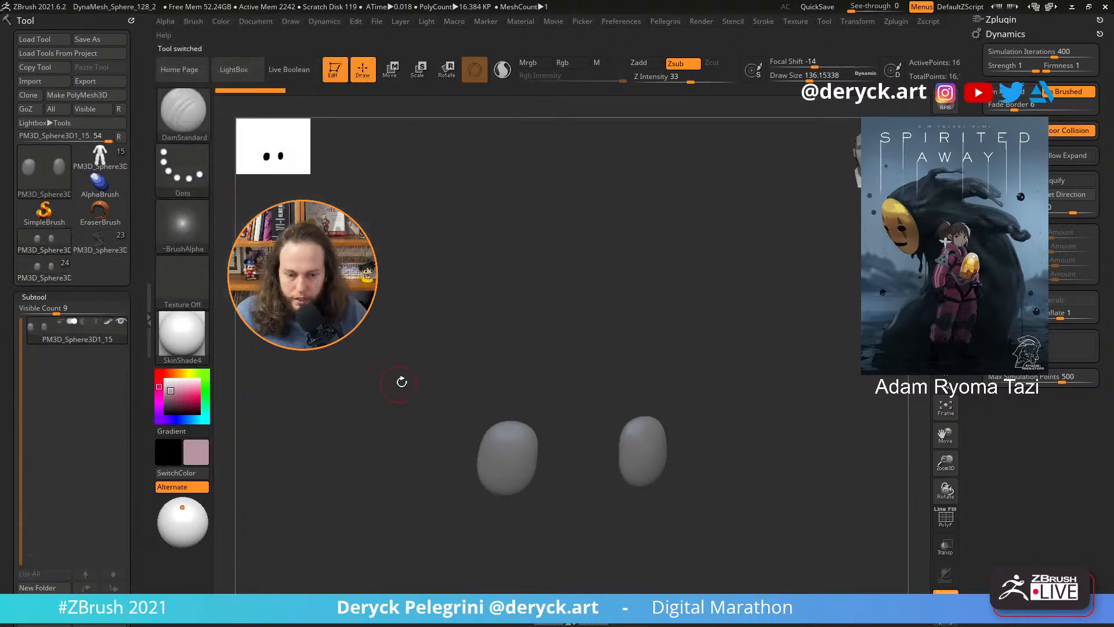
- Isolate one of the two knee pads, delete the hidden one, and display the remaining pad's wireframe
left_click_drag(400, 378, 420, 387)
mouse_move(597, 391)
left_mouse_down()
mouse_move(733, 524)
mouse_move(589, 398)
mouse_move(773, 490)
mouse_move(592, 337)
left_mouse_up()
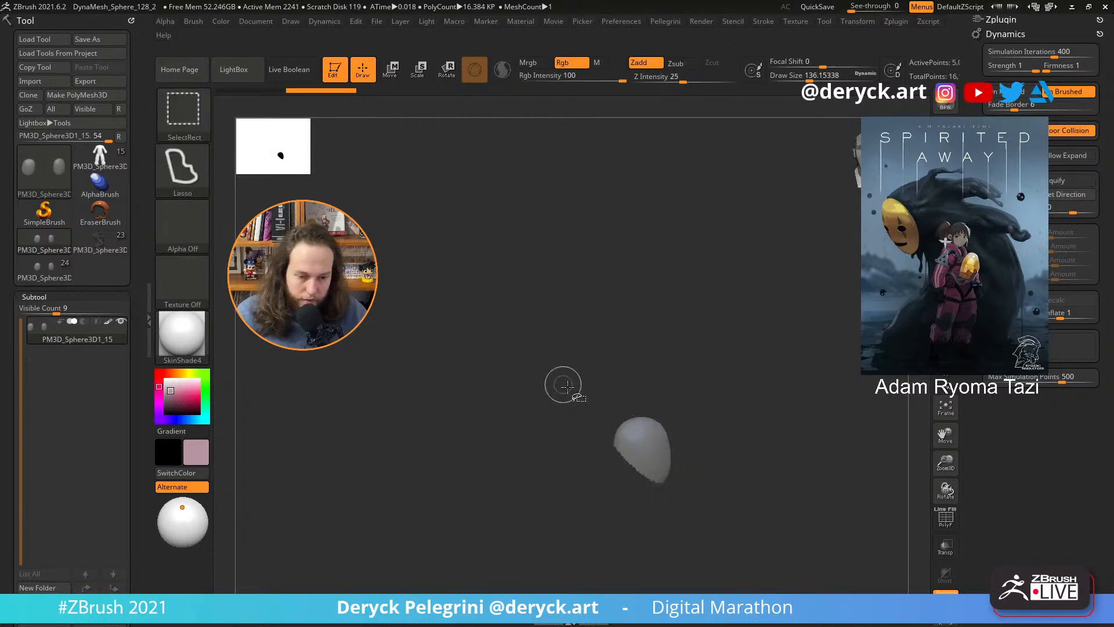
left_click(564, 385, "ctrl+shift")
mouse_move(382, 387)
left_mouse_down("ctrl+shift")
mouse_move(547, 437)
mouse_move(385, 321)
left_mouse_up("ctrl+shift")
key("space")
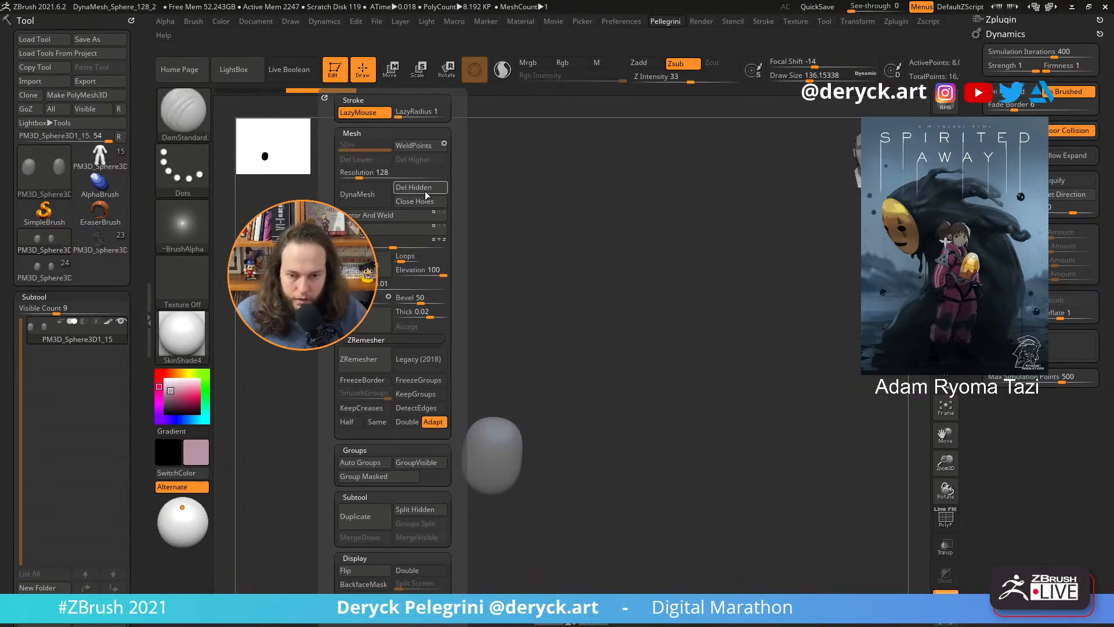
left_click(424, 190)
mouse_move(459, 326)
left_mouse_down()
mouse_move(484, 329)
mouse_move(458, 375)
left_mouse_up()
key("shift+f")
key("f")
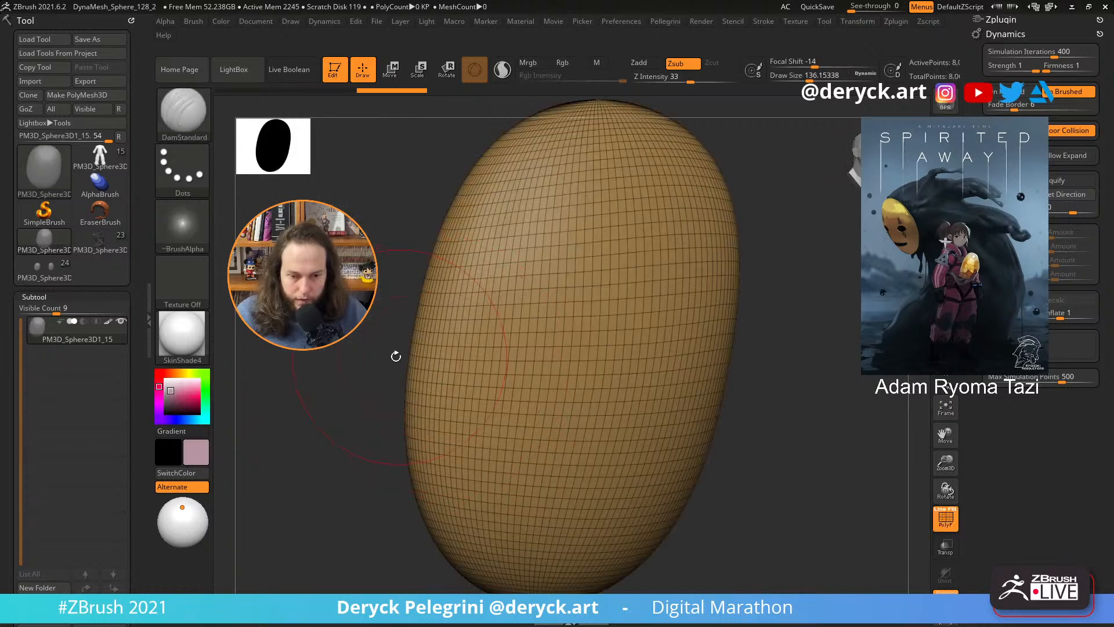
- Reduce the draw size to about 39 and remesh the single knee pad using ZRemesher with Adapt enabled
left_click_drag(392, 356, 336, 290)
key("f")
mouse_move(374, 342)
left_mouse_down()
mouse_move(351, 325)
mouse_move(404, 314)
mouse_move(359, 312)
mouse_move(369, 316)
left_mouse_up()
key("f")
key("s")
key("f")
key("space")
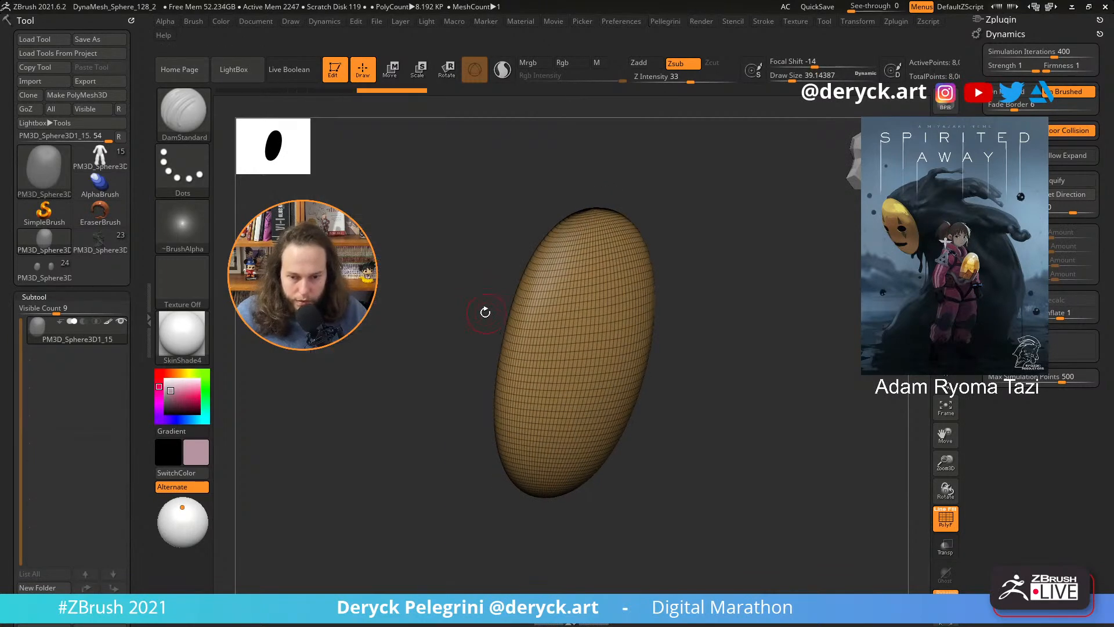
left_click_drag(485, 311, 413, 288)
key("space")
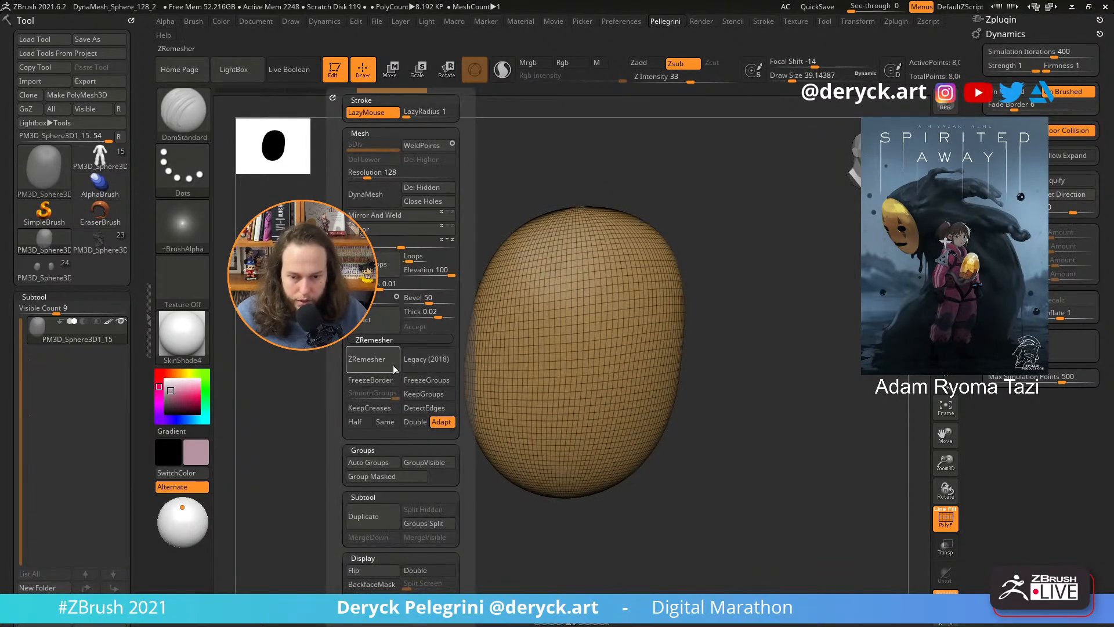
left_click(371, 362)
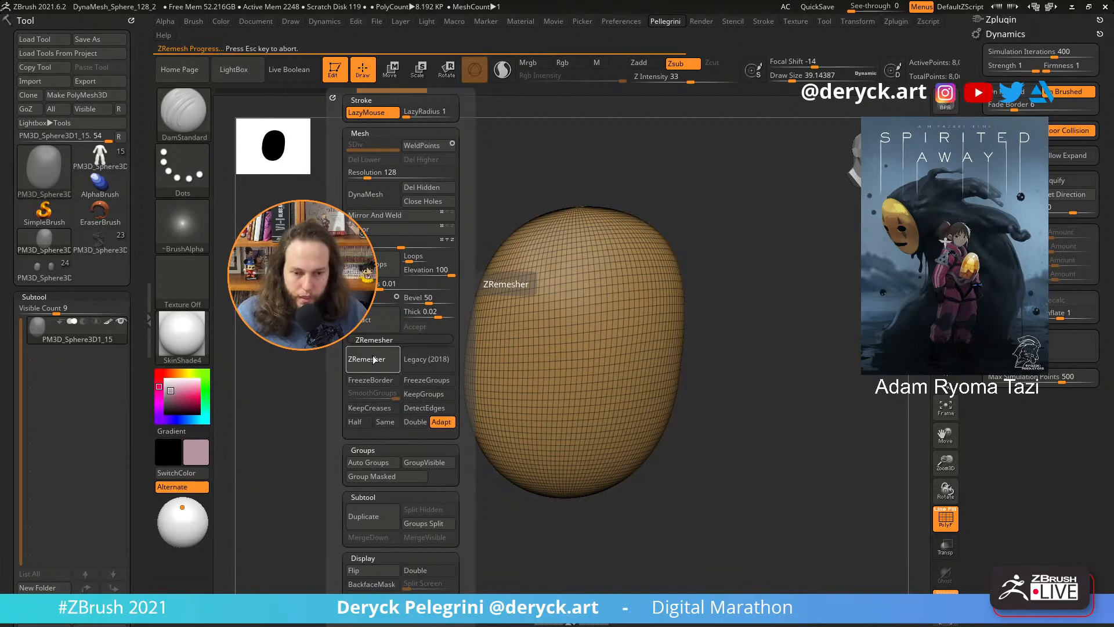
- Set ZRemesher to Half and remesh the pad repeatedly until it has about 75 points
left_click(354, 422)
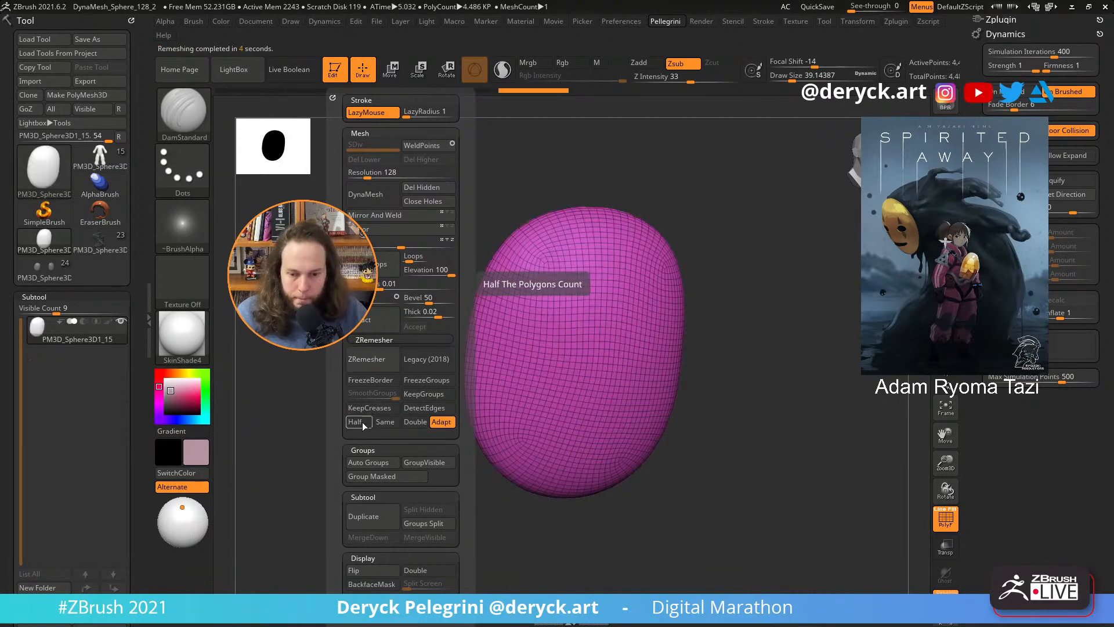
left_click(370, 361)
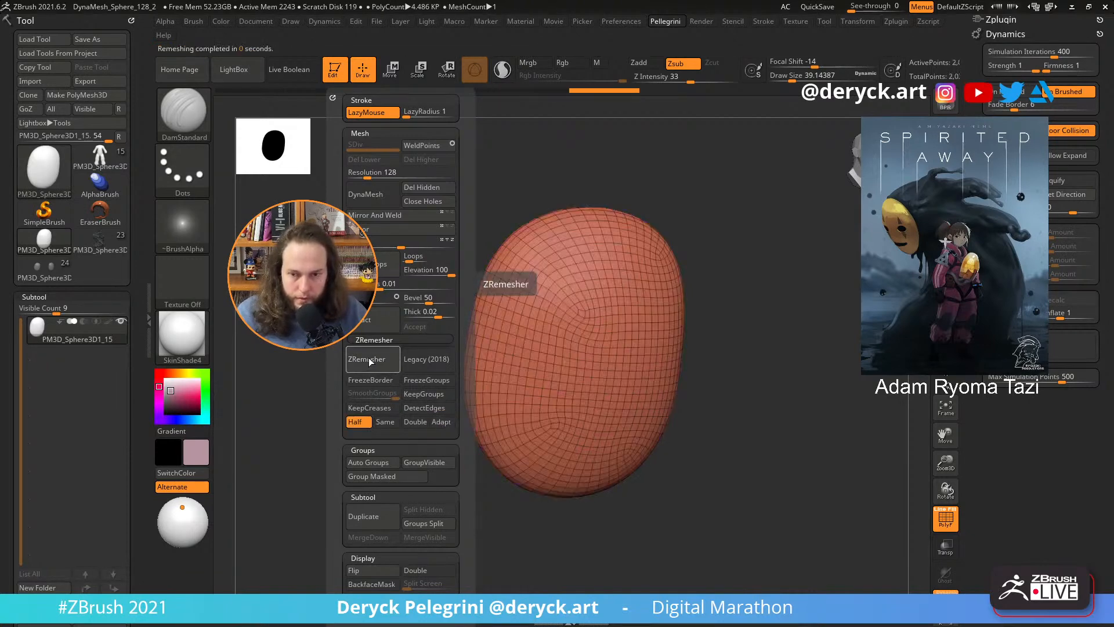
left_click(368, 359)
left_click(366, 359)
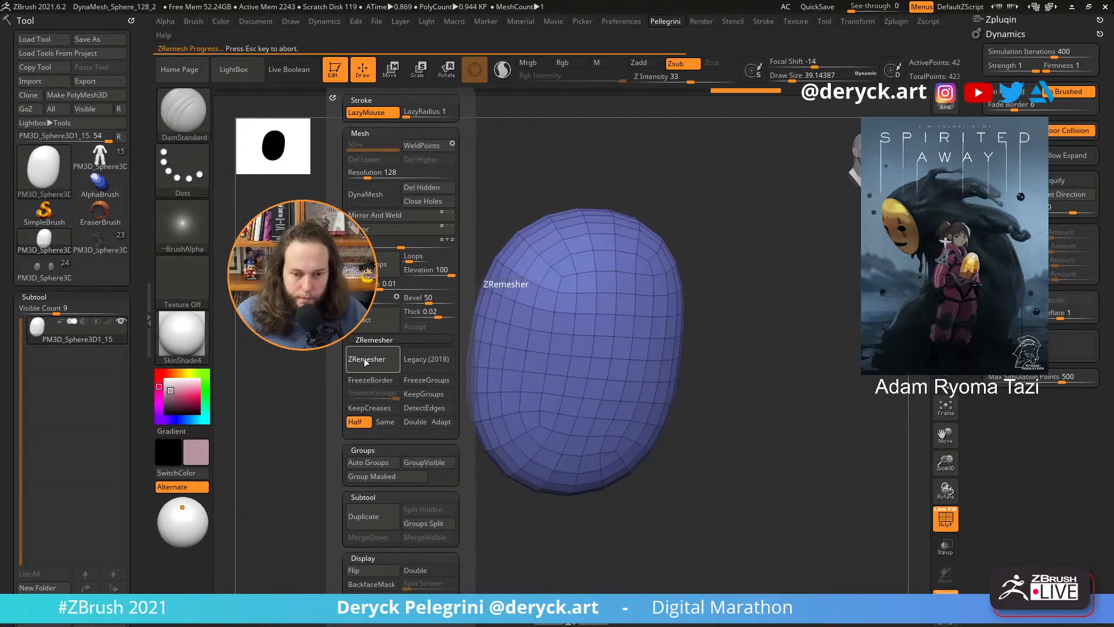
left_click(366, 361)
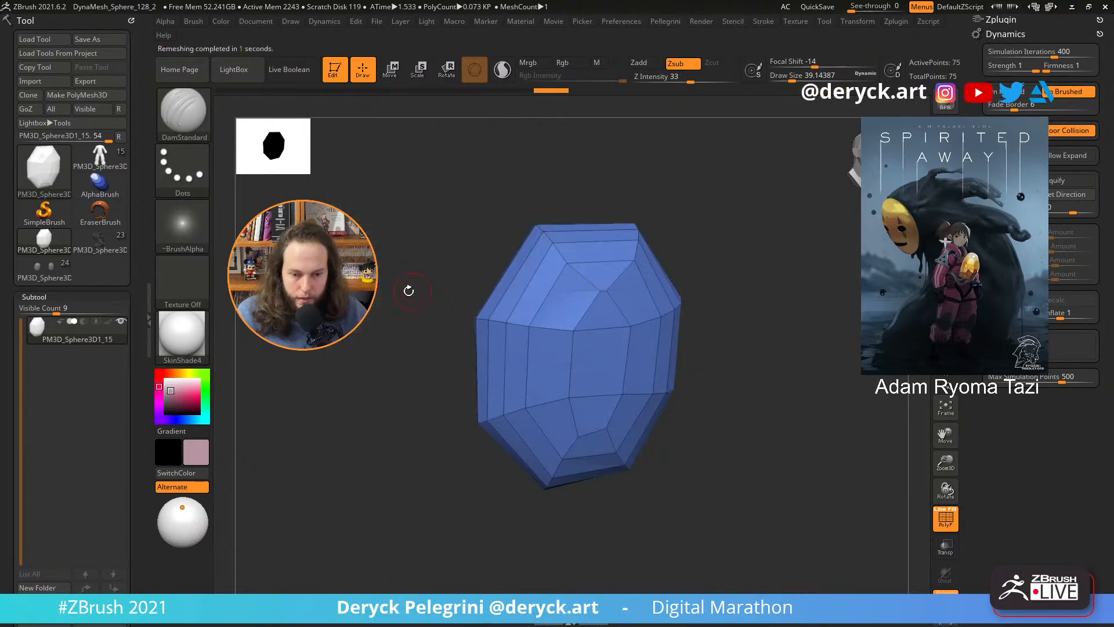
left_click_drag(406, 289, 401, 319)
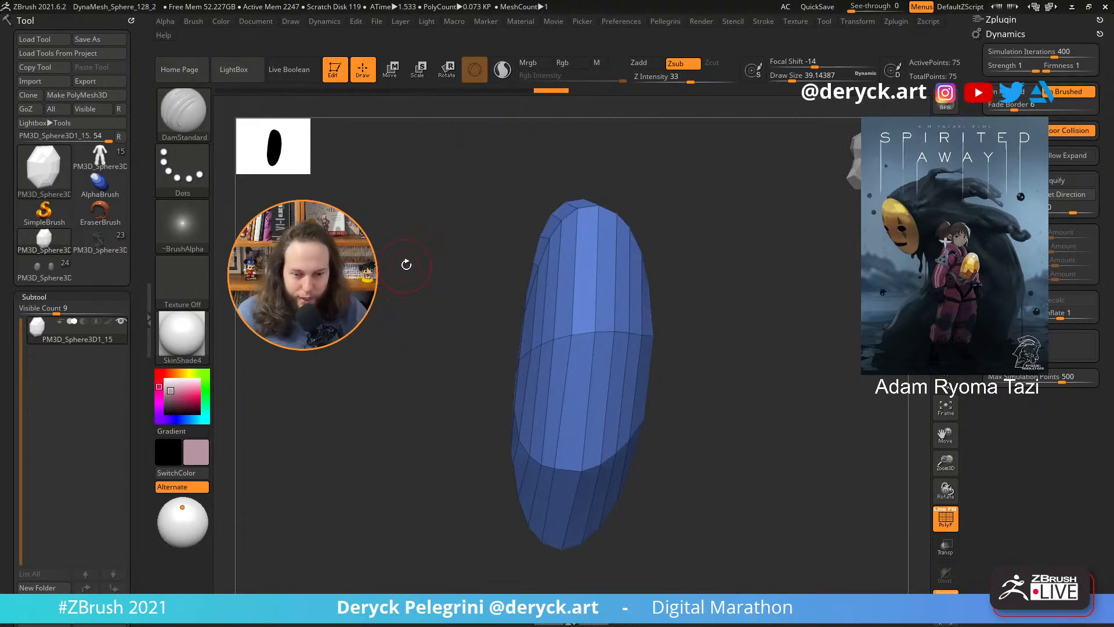
left_click_drag(406, 264, 378, 318)
- Return to the full character tool, permanently delete its duplicated knee pads subtool, and leave solo view to show the whole costume
left_click(58, 267)
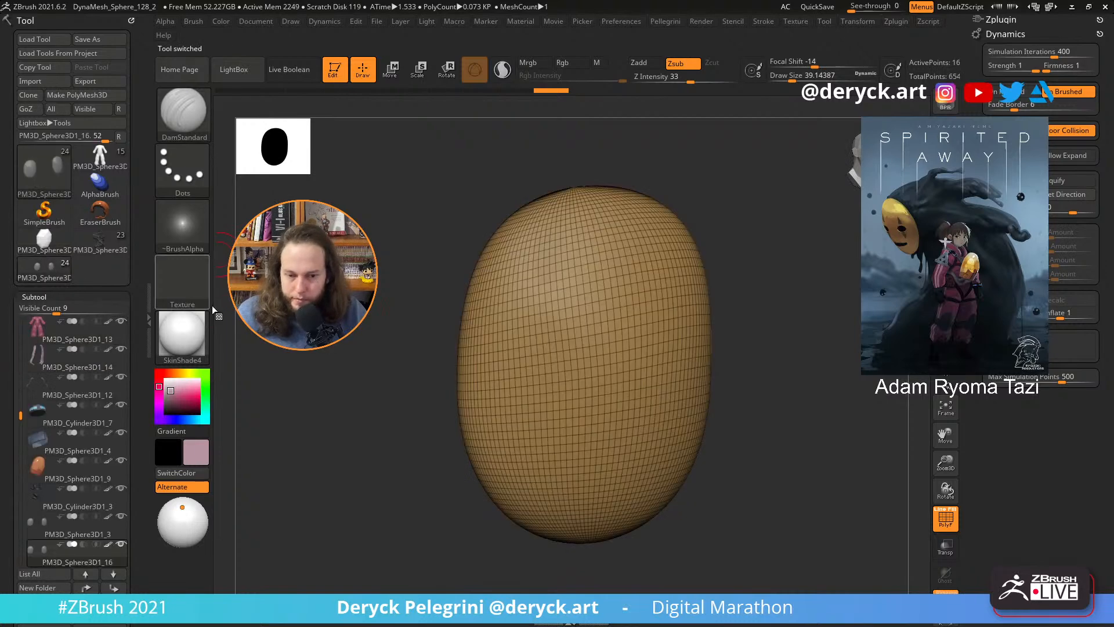
left_click_drag(247, 302, 200, 289)
left_click_drag(372, 346, 346, 290, "alt")
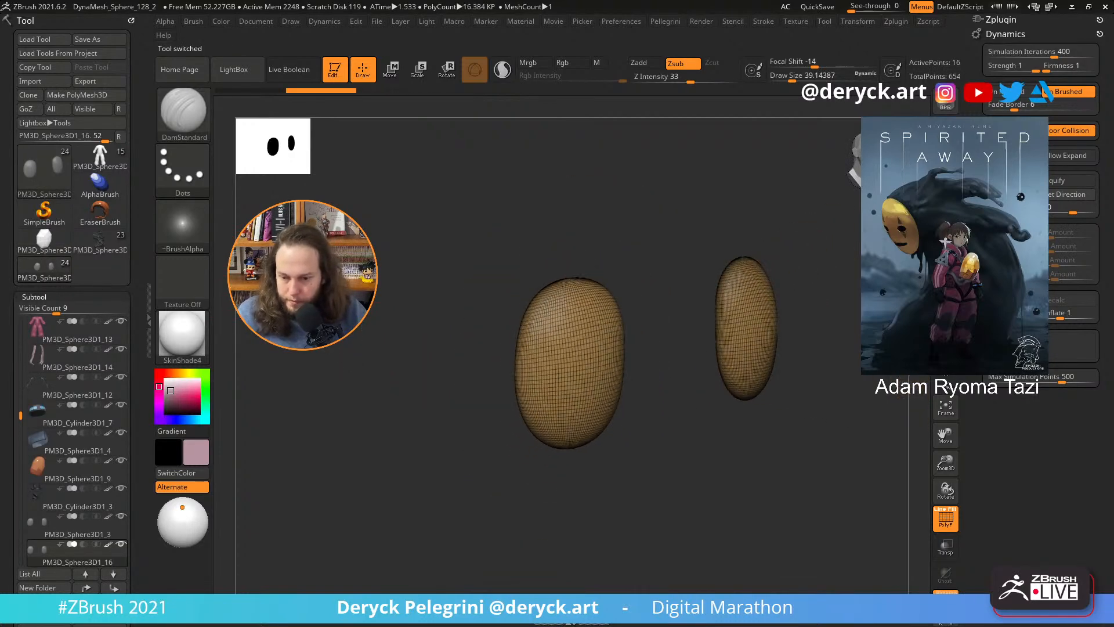
left_click_drag(7, 543, 7, 463)
left_click(51, 515)
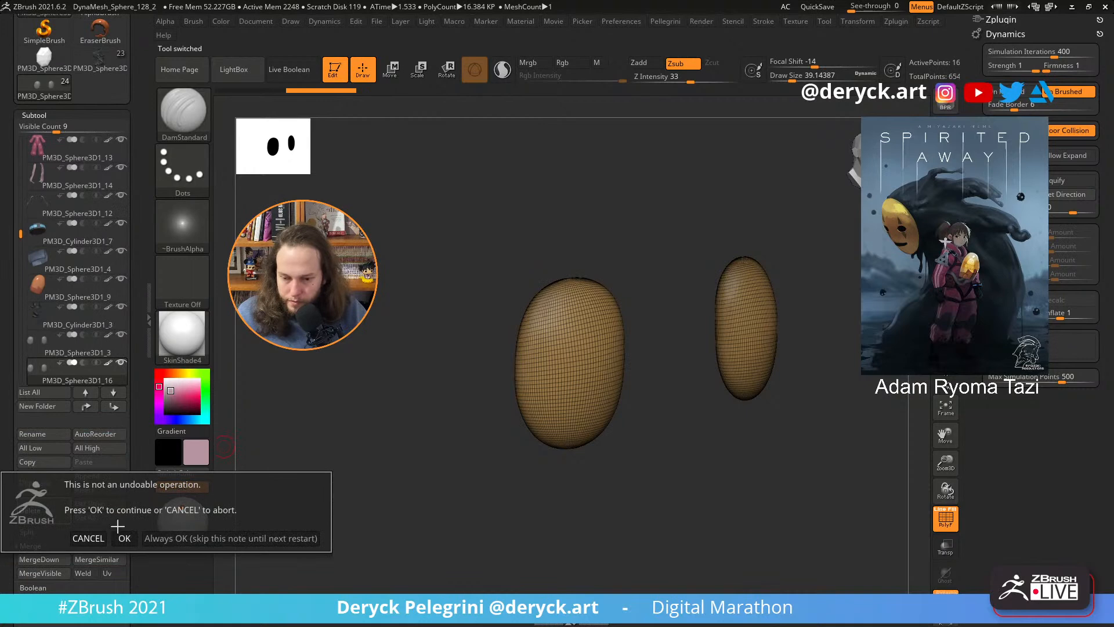
left_click(123, 530)
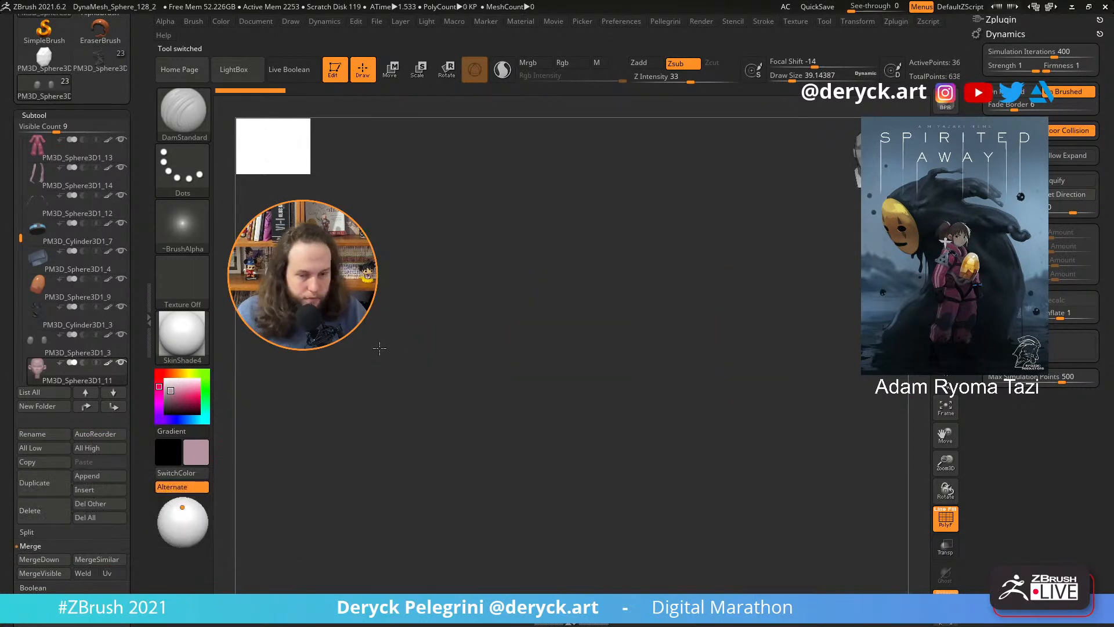
key("alt+s")
left_click_drag(279, 347, 303, 302)
left_click_drag(303, 302, 281, 303)
left_click_drag(333, 342, 348, 374)
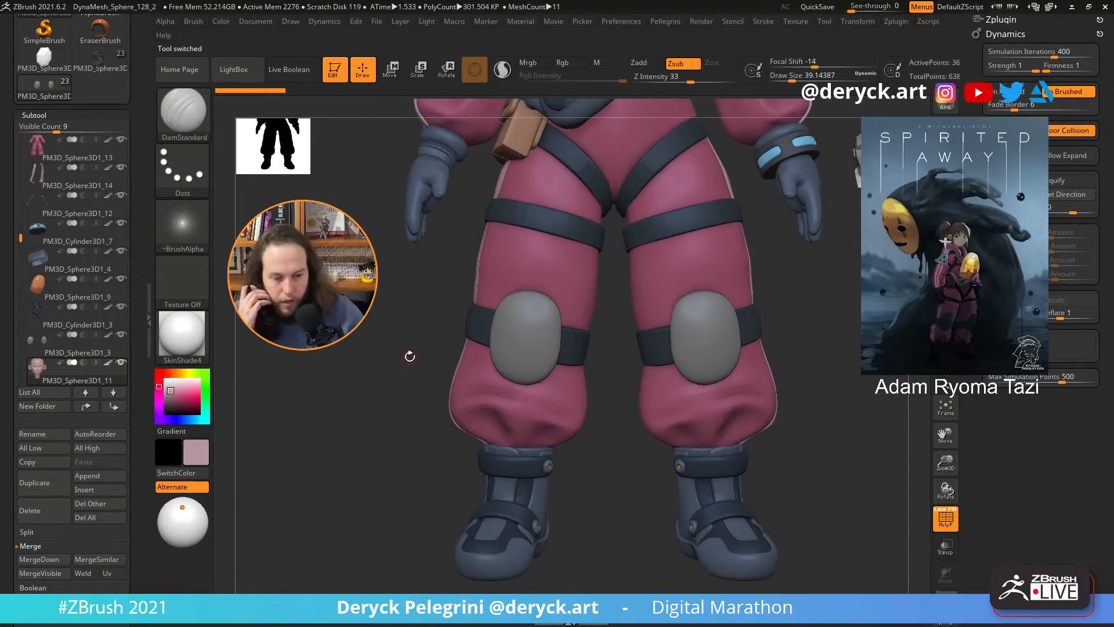
- Switch to the low-poly knee pad tool and choose the ZModeler brush
left_click(37, 60)
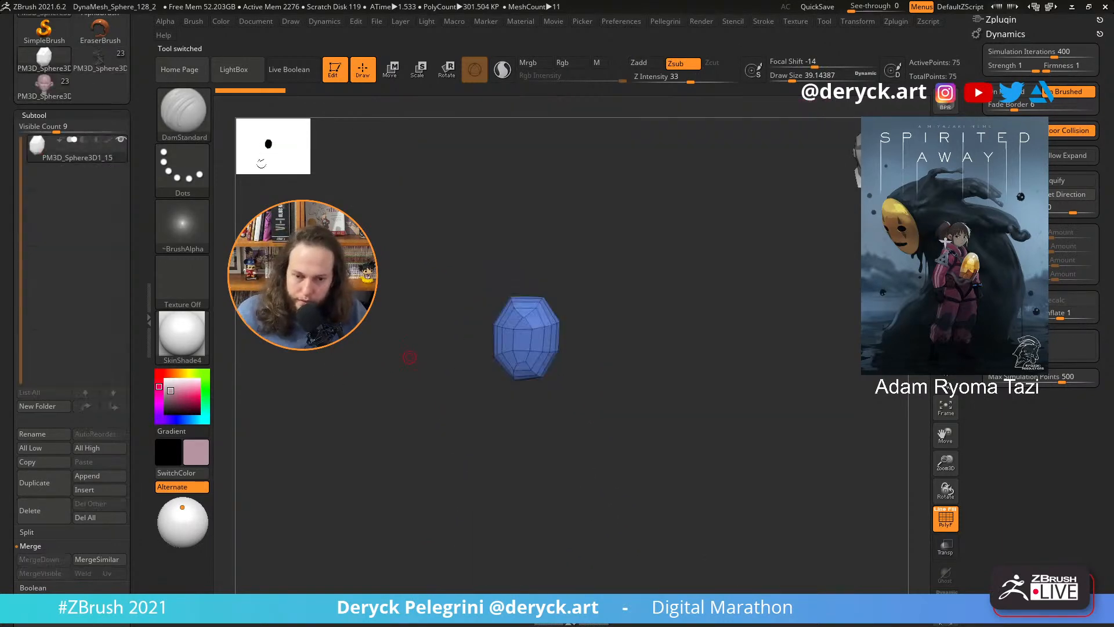
mouse_move(410, 355)
left_mouse_down()
mouse_move(385, 378)
mouse_move(372, 334)
mouse_move(377, 396)
mouse_move(406, 377)
mouse_move(383, 334)
mouse_move(374, 352)
mouse_move(375, 343)
mouse_move(385, 356)
mouse_move(509, 355)
left_mouse_up()
key("b")
key("z")
key("m")
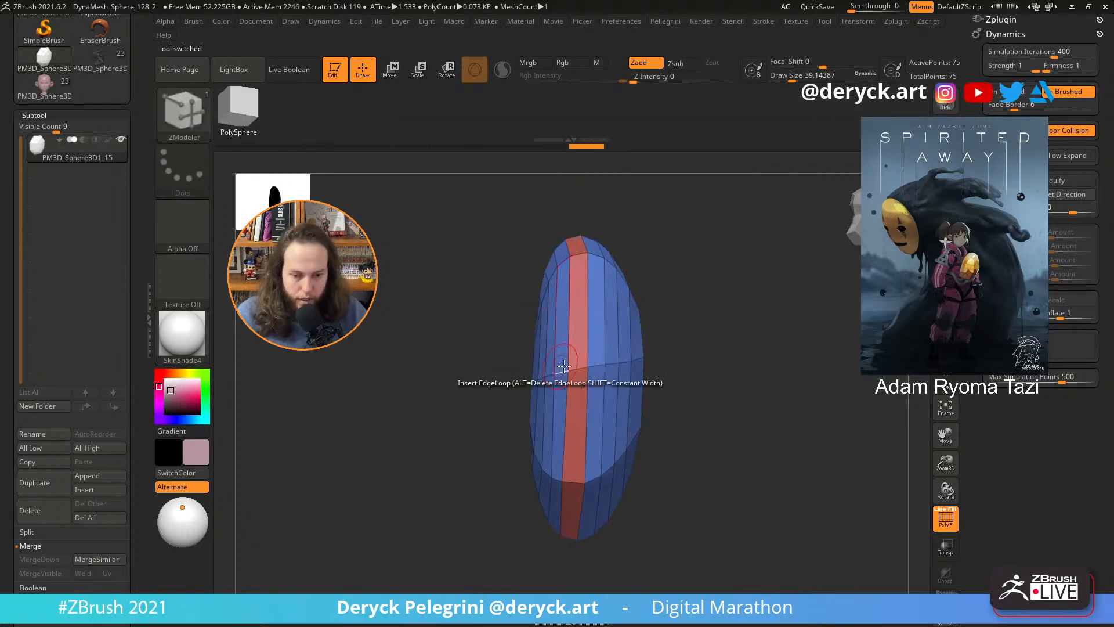
- Hide an edge loop around the pad's rim, assign polygroups with Auto Groups, and unhide everything
left_click(600, 364, "ctrl+shift")
left_click_drag(420, 341, 422, 343)
key("space")
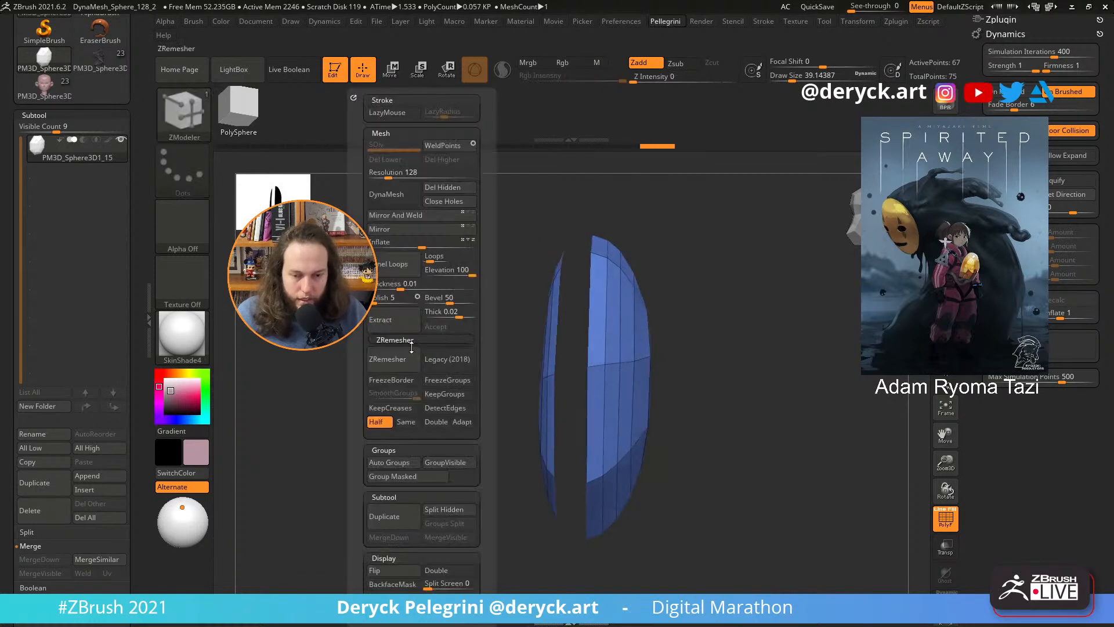
left_click(397, 462)
left_click(445, 403, "ctrl+shift")
- Isolate one face of the pad, grow the visible area outward over the rim, and make it a single polygroup
left_click_drag(445, 402, 500, 392)
left_click(473, 379, "ctrl+shift")
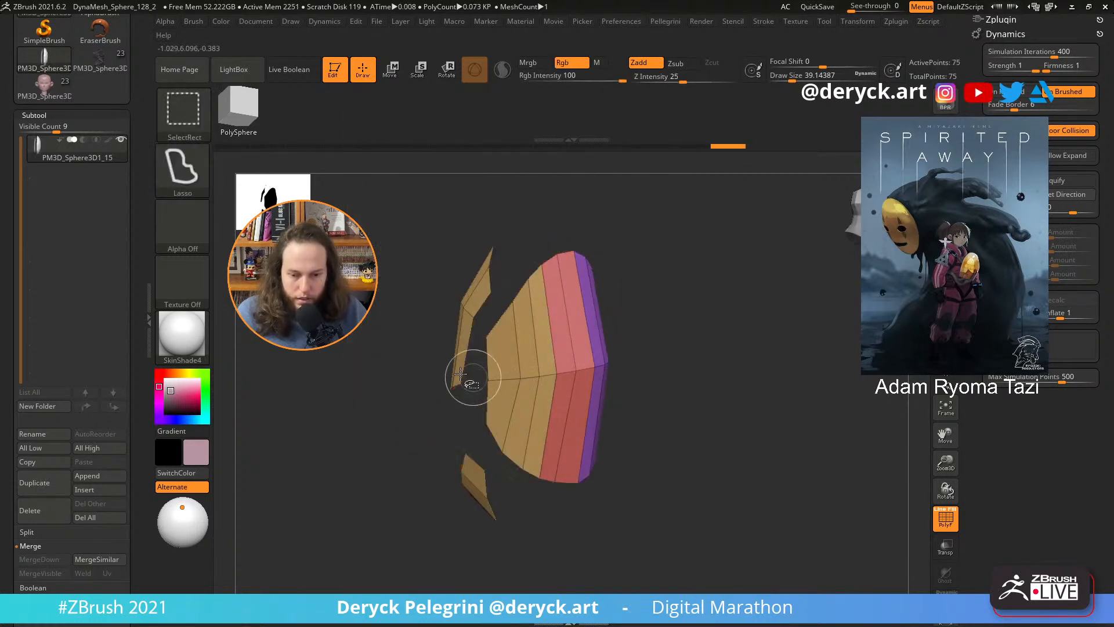
left_click(357, 336, "ctrl+shift")
left_click(488, 378, "ctrl+shift")
key("ctrl+shift+x")
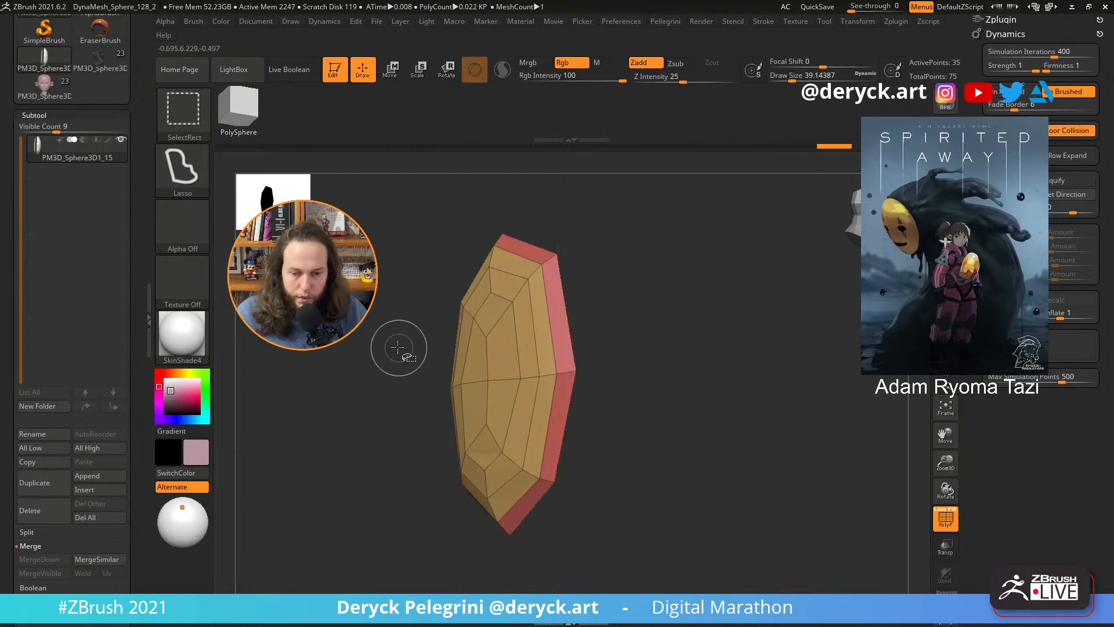
key("ctrl+shift+x")
mouse_move(399, 348)
left_mouse_down()
mouse_move(310, 343)
mouse_move(352, 330)
mouse_move(405, 335)
left_mouse_up()
key("ctrl+w")
left_click(367, 343, "ctrl+shift")
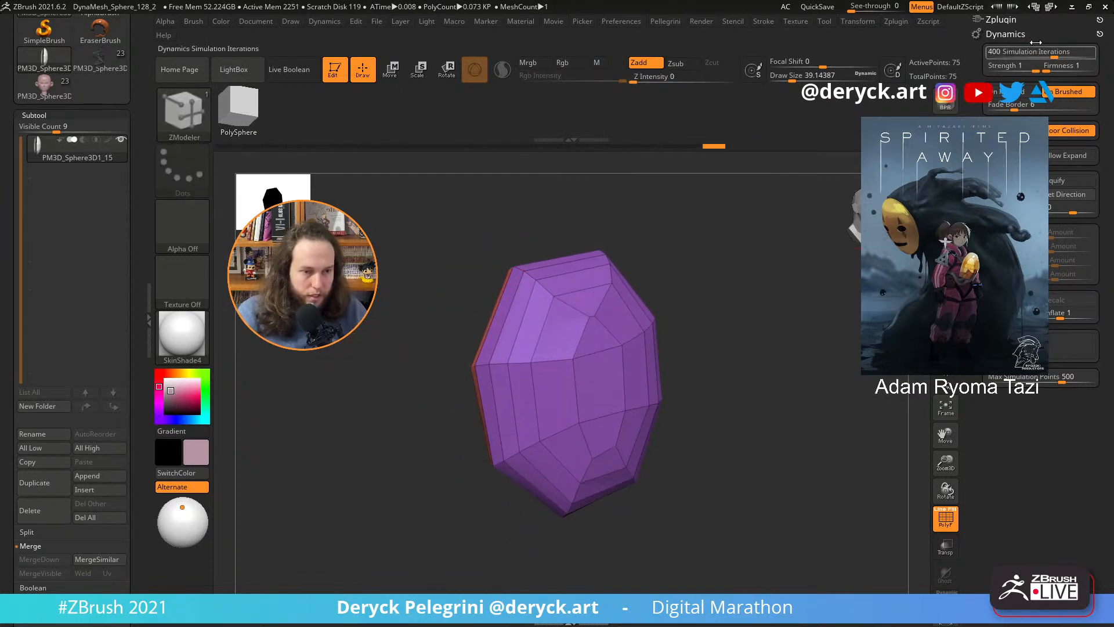
- Open the UV Master plugin and enable Polygroups for the unwrap
left_click(1003, 20)
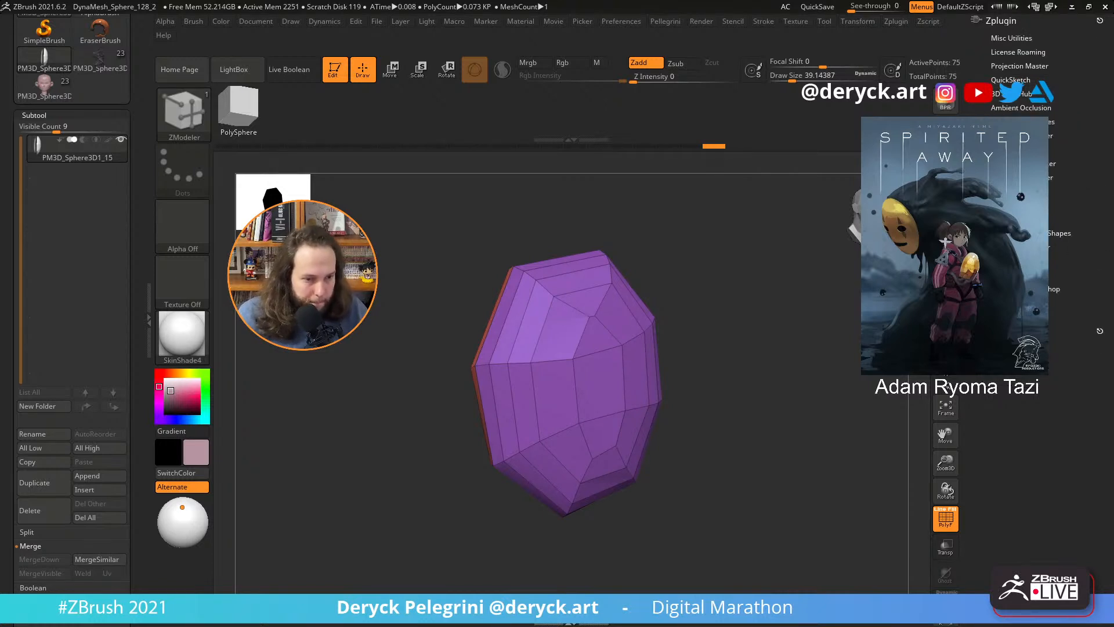
left_click(1025, 288)
left_click(1007, 275)
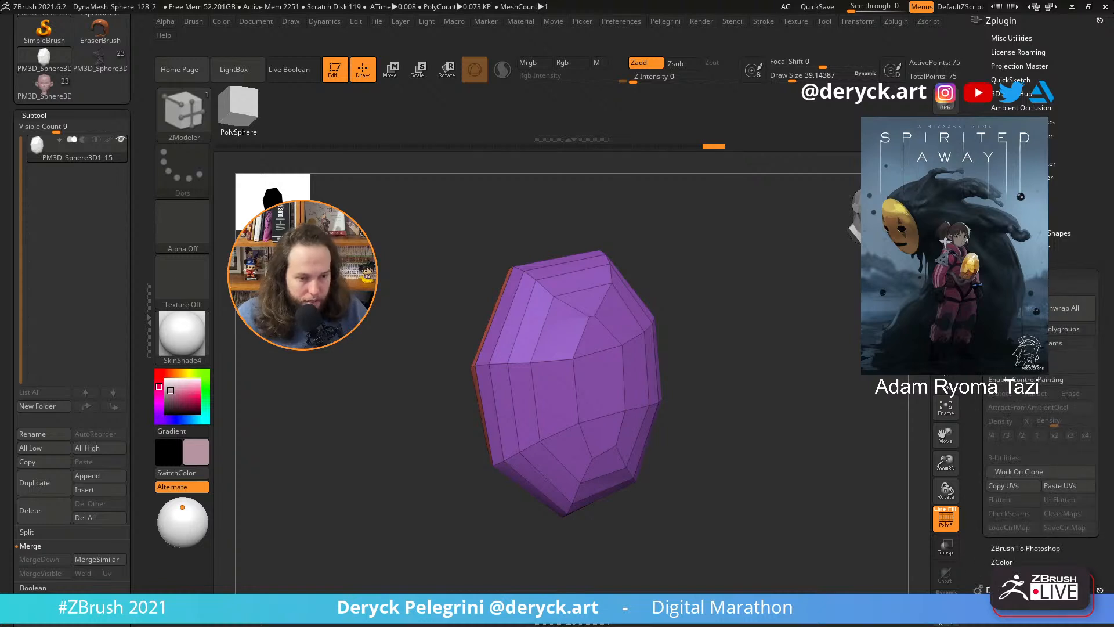
left_click(1065, 329)
- Unwrap the low-poly pad's UVs and flatten the mesh into its UV layout
mouse_move(742, 342)
left_mouse_down()
mouse_move(795, 343)
mouse_move(765, 340)
left_mouse_up()
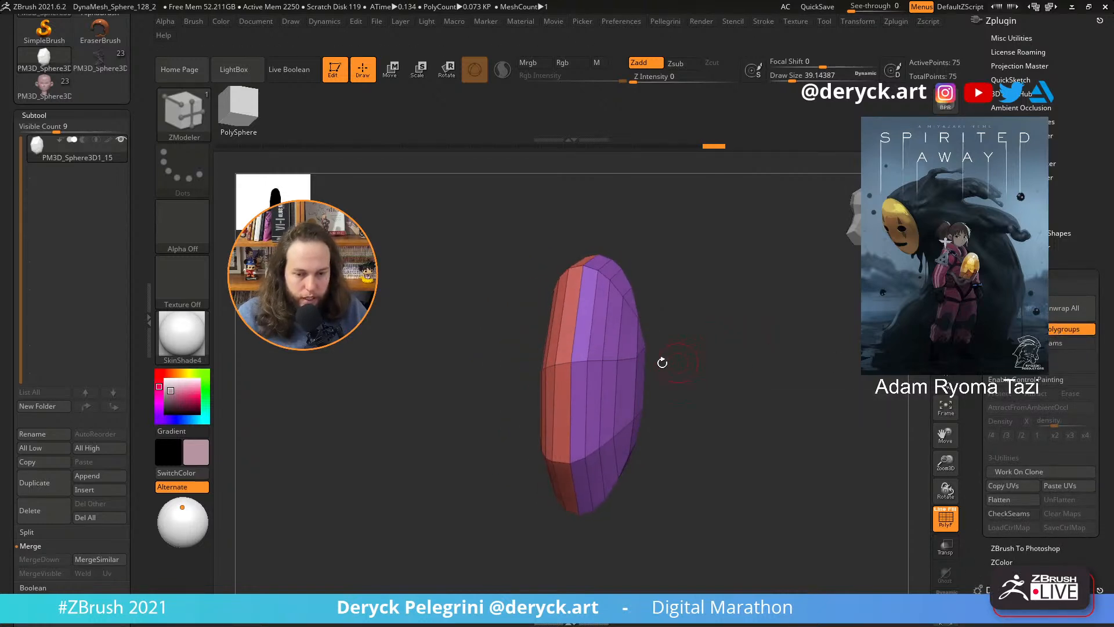
left_click_drag(500, 373, 524, 368)
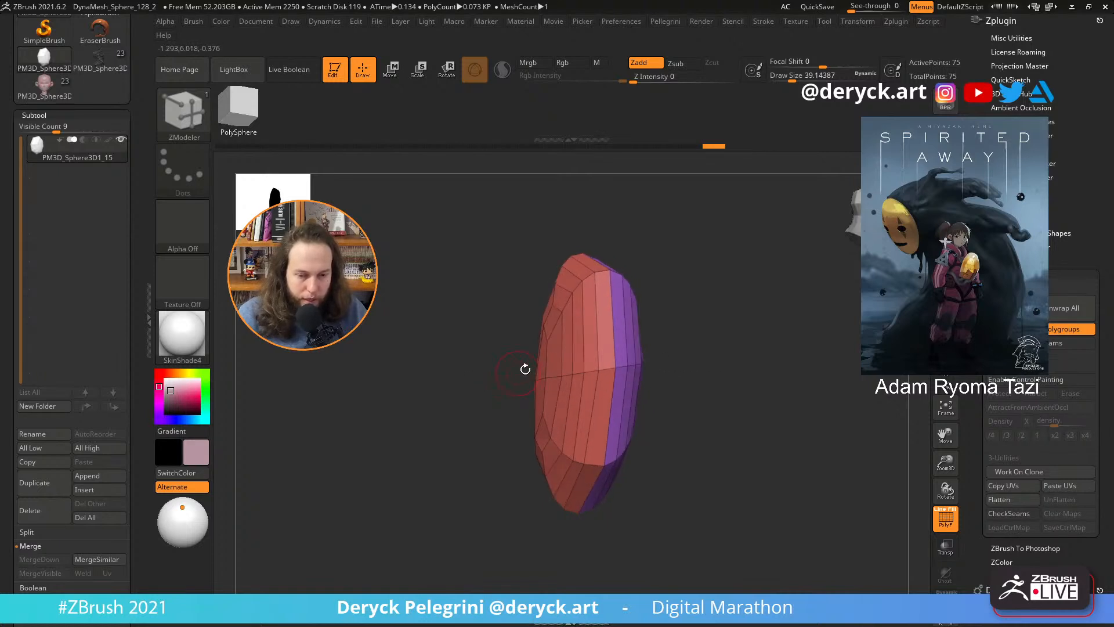
left_click_drag(718, 360, 719, 346)
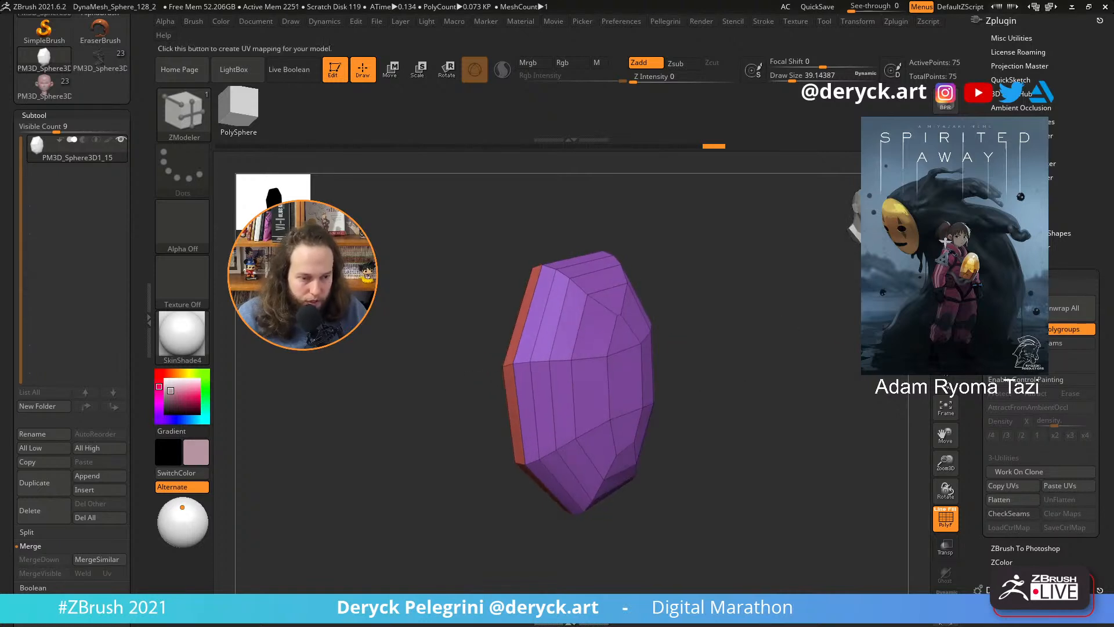
left_click(1014, 308)
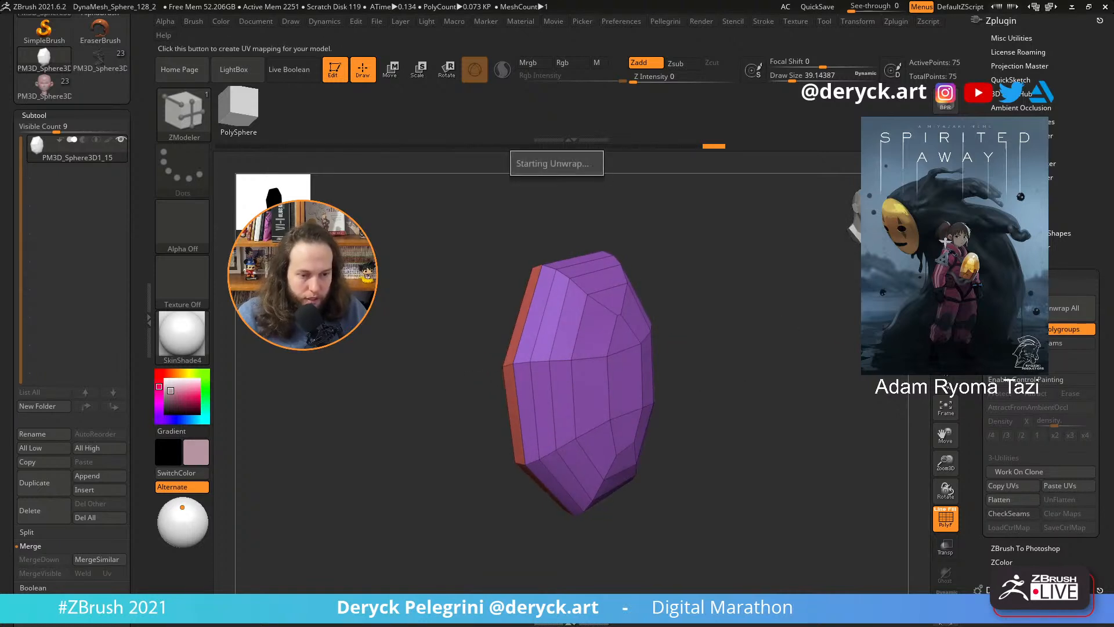
left_click(998, 499)
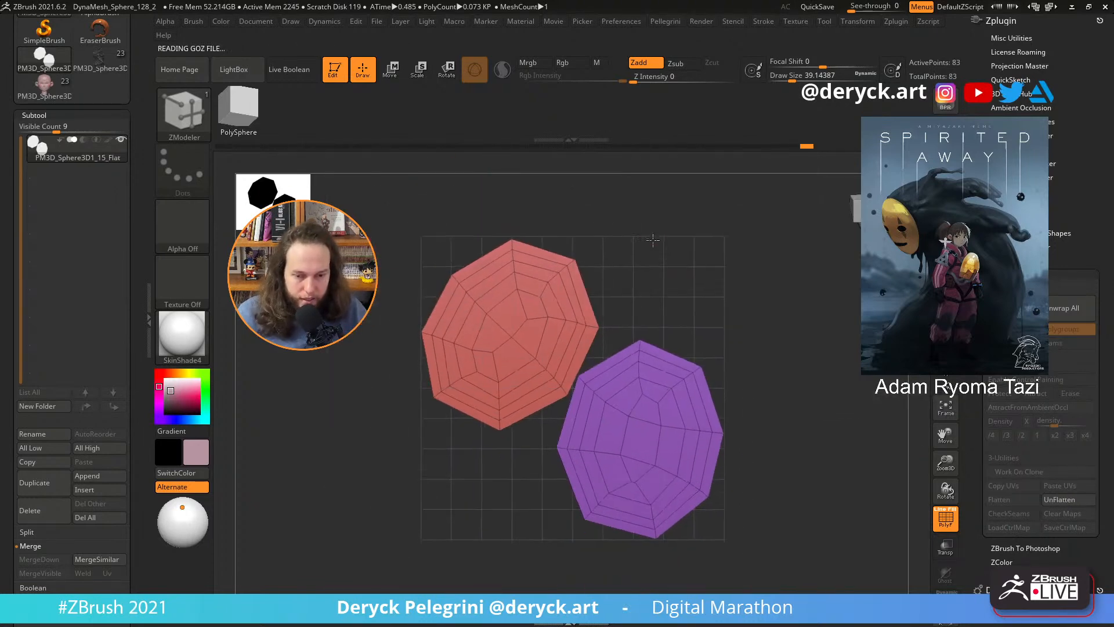
- Unflatten the pad from its UV layout back into its 3D shape and frame it in view
left_click_drag(698, 273, 705, 298, "alt")
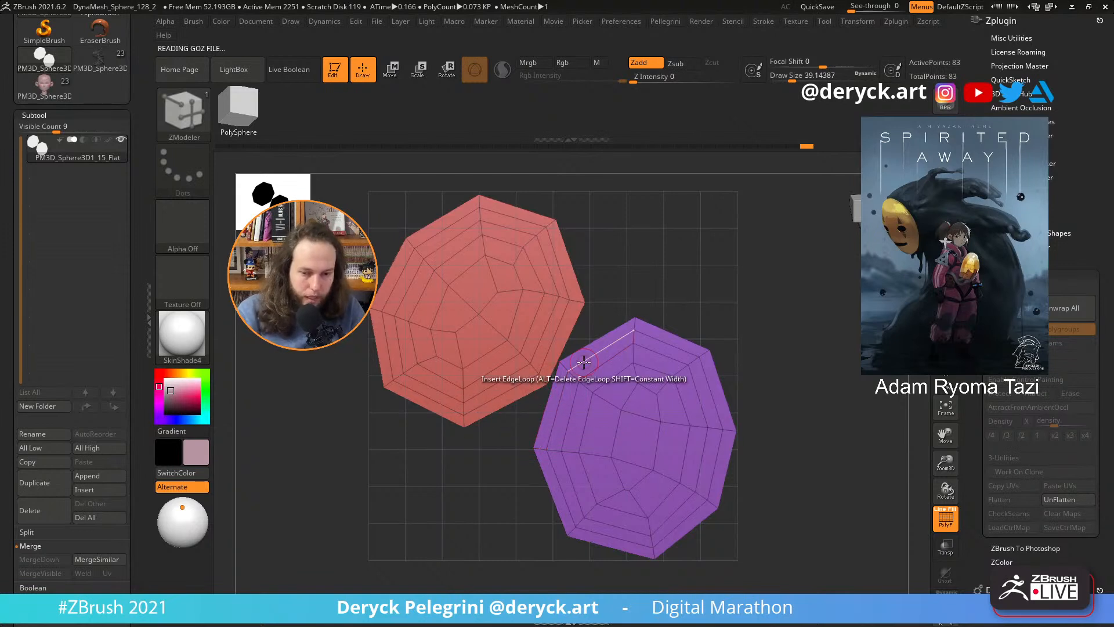
left_click(1057, 500)
left_click_drag(591, 298, 638, 307)
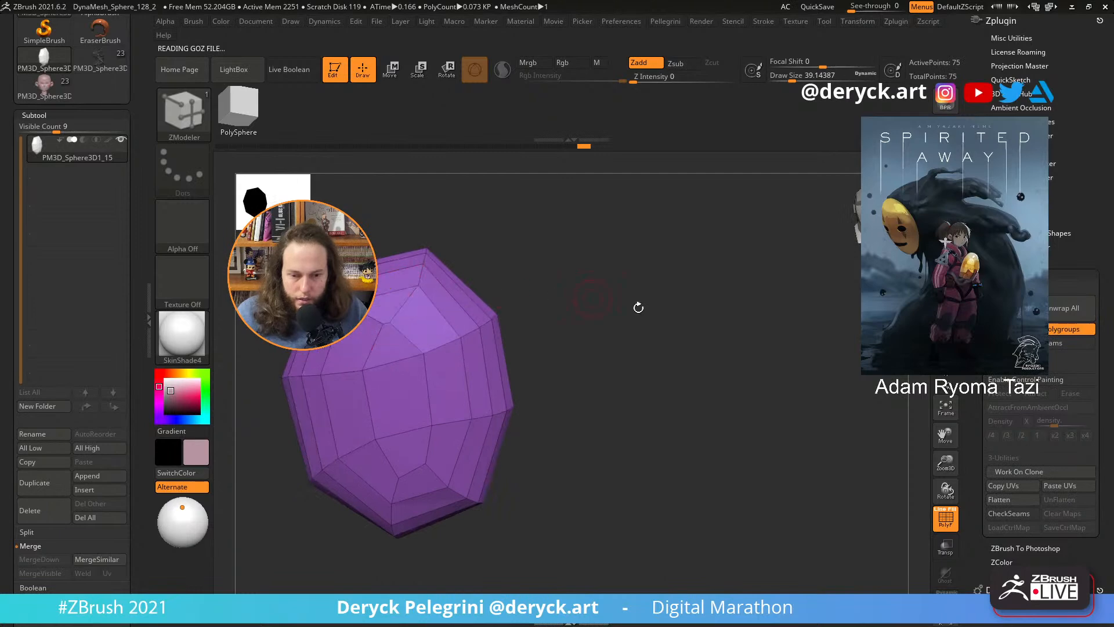
key("f")
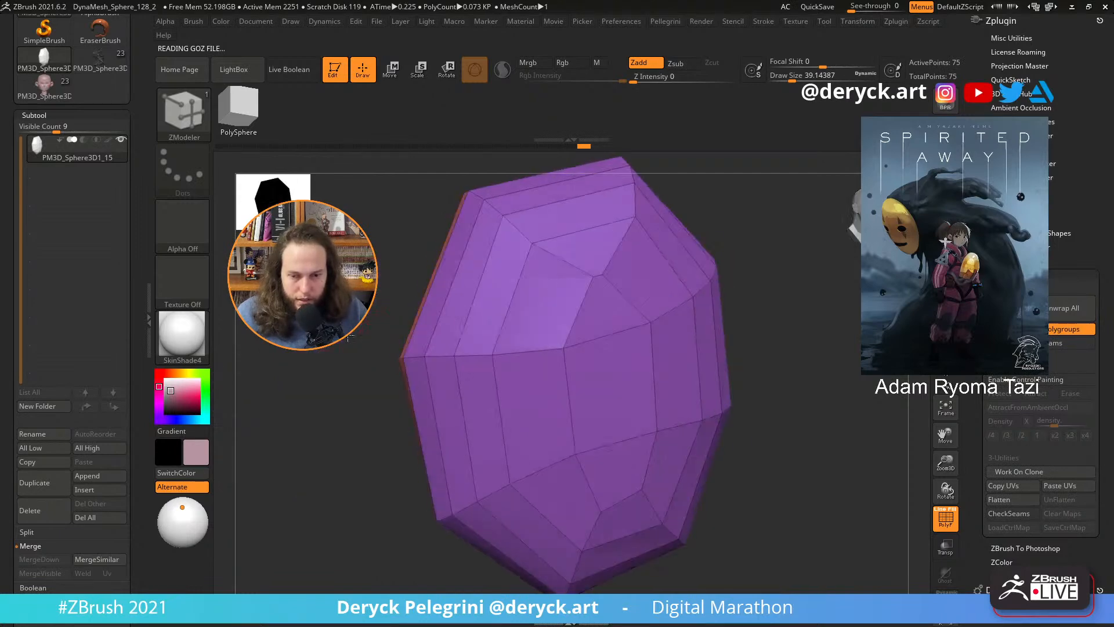
left_click_drag(348, 338, 377, 297)
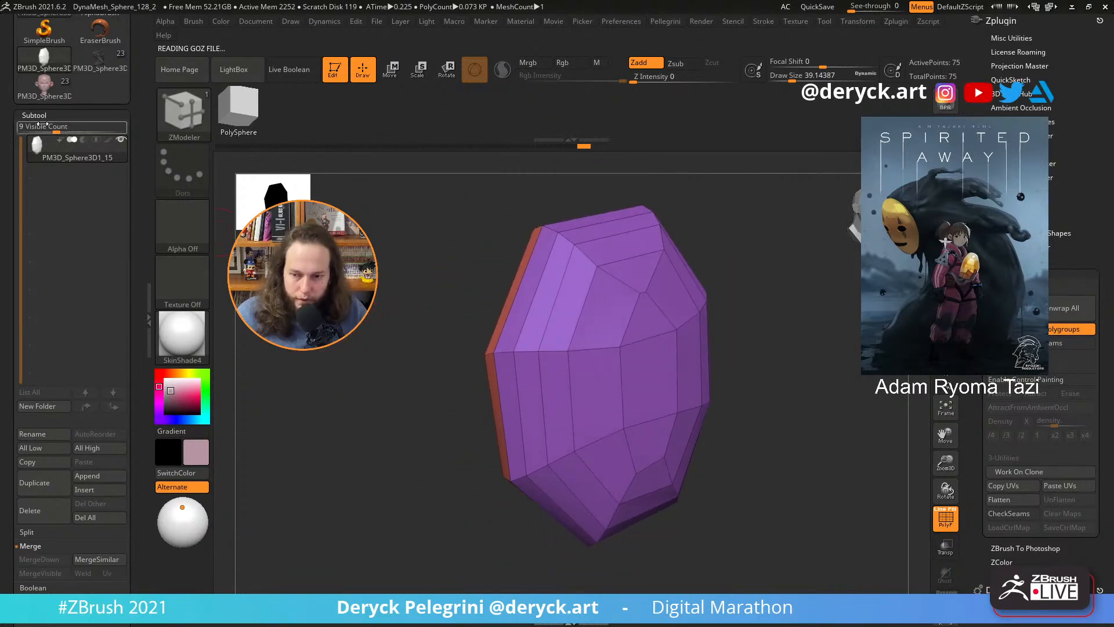
- Subdivide the low-poly pad up to level 7 and turn off the polyframe display
key("ctrl+d")
key("ctrl+d")
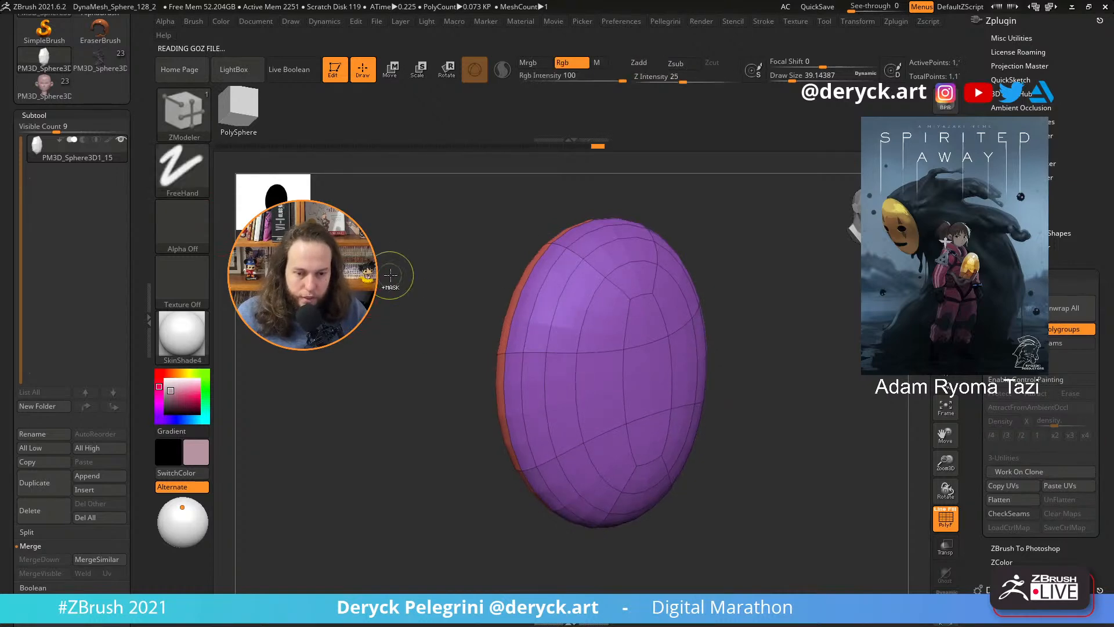
left_click(34, 116)
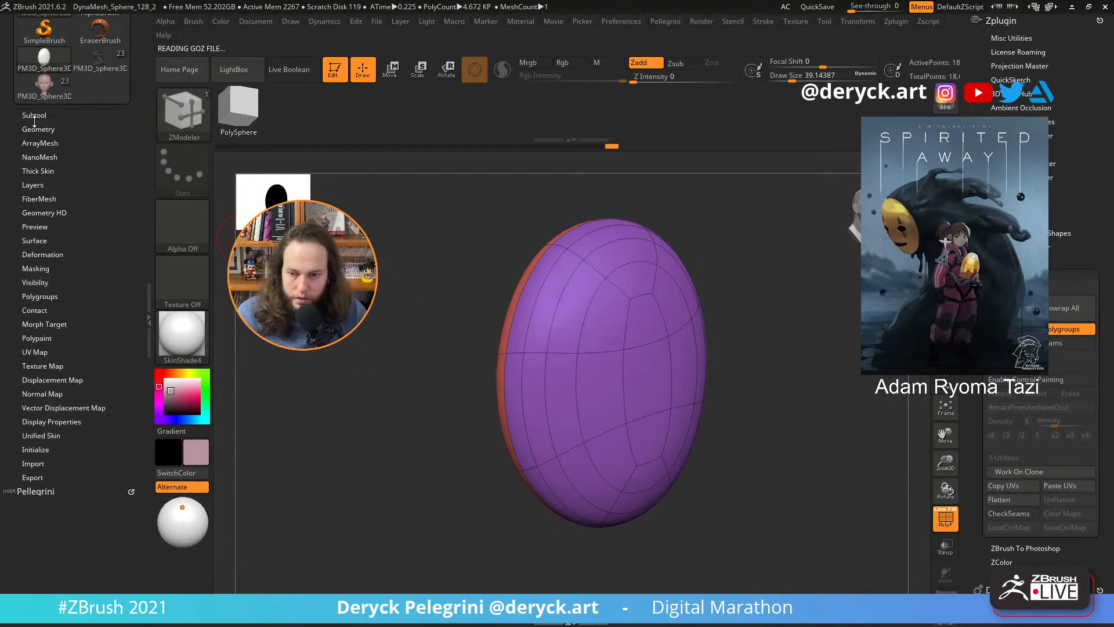
left_click(34, 130)
key("ctrl+d")
mouse_move(437, 304)
left_mouse_down()
mouse_move(395, 308)
mouse_move(405, 304)
left_mouse_up()
key("ctrl+d")
key("shift+f")
- Set the draw size to about 77 and give the masking brush the DragRect stroke with Alpha 58
key("s")
left_click_drag(598, 370, 607, 372)
left_click_drag(399, 301, 385, 303)
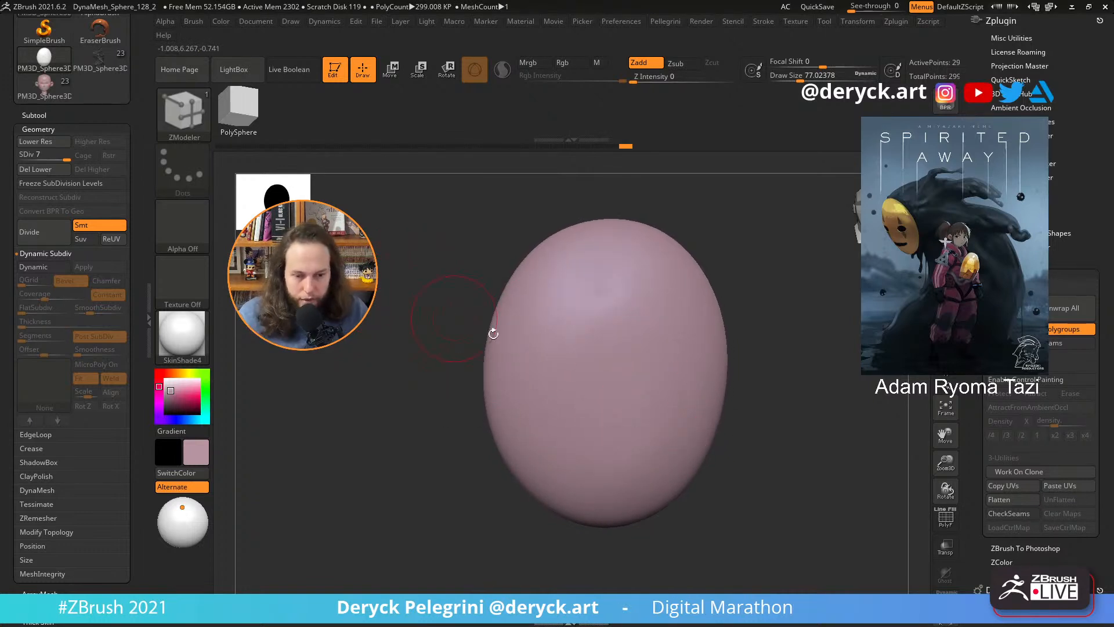
mouse_move(405, 321)
left_mouse_down()
mouse_move(391, 318)
mouse_move(396, 310)
mouse_move(398, 348)
mouse_move(370, 354)
left_mouse_up()
key("ctrl")
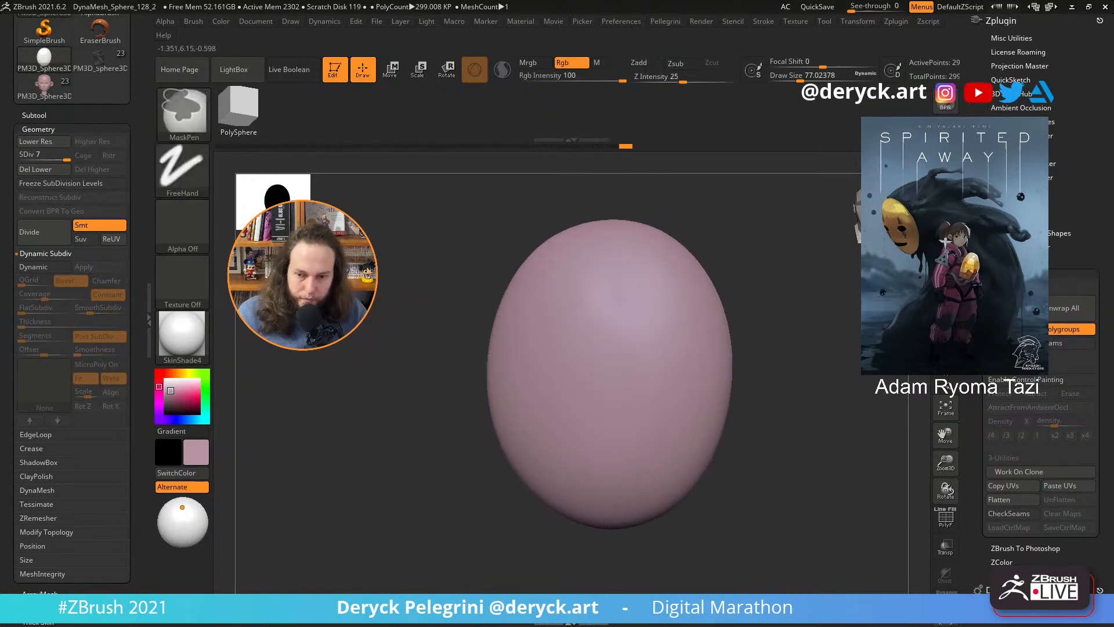
left_click(189, 220)
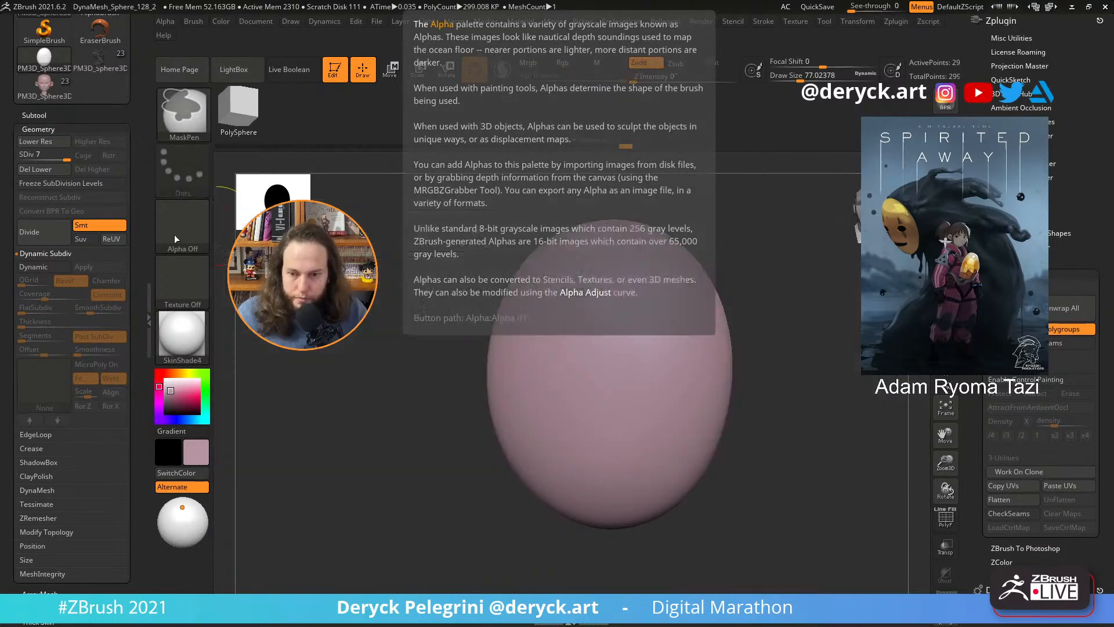
left_click(182, 164)
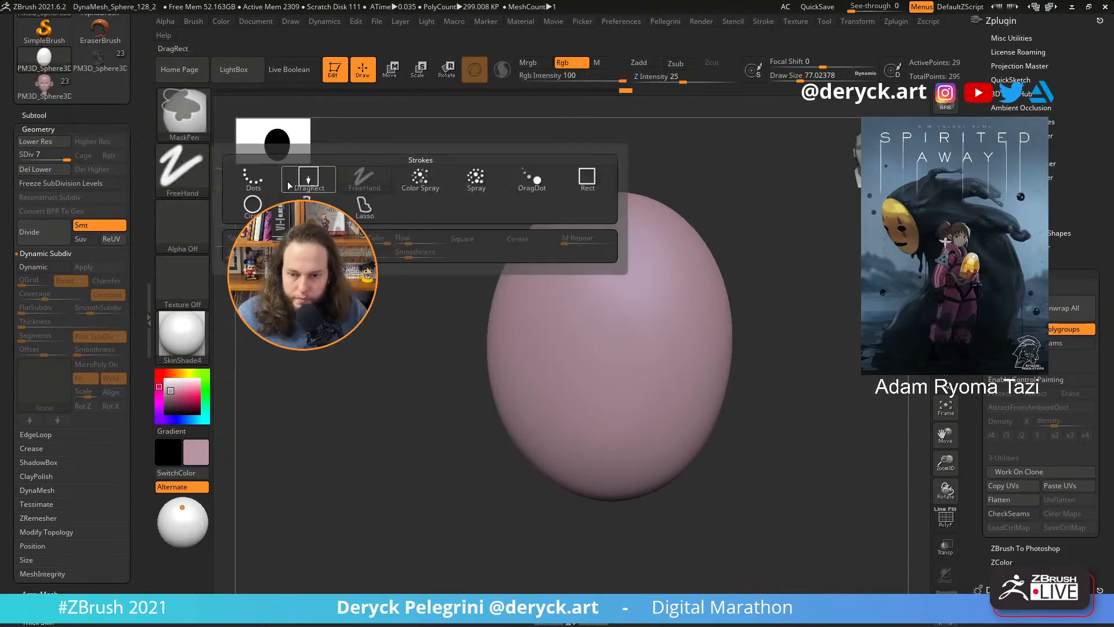
left_click(293, 181)
left_click(175, 222)
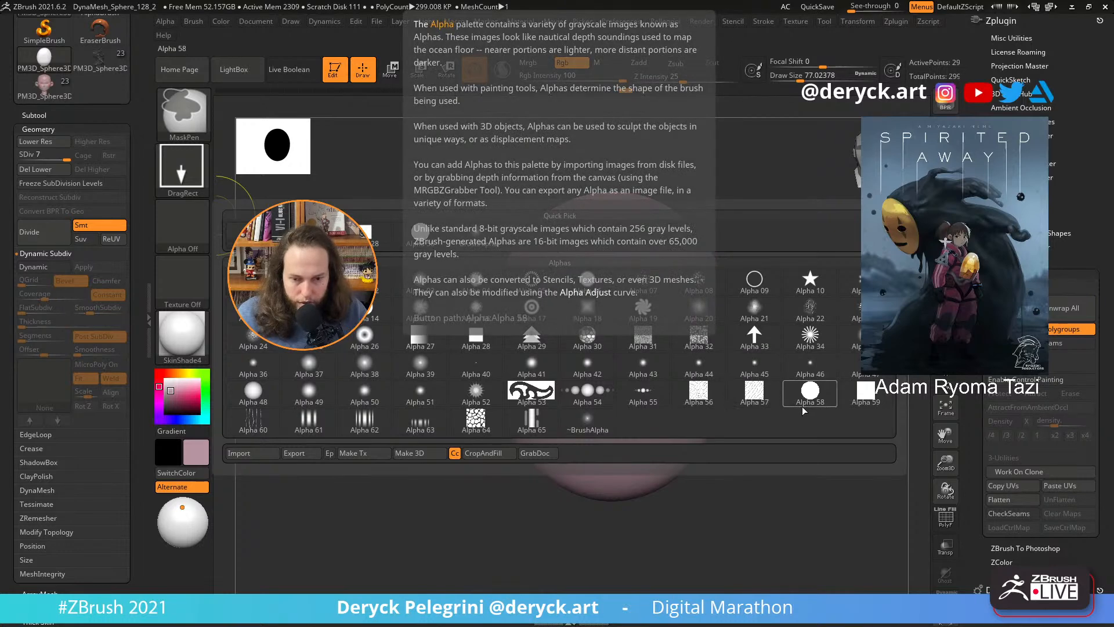
left_click(812, 400)
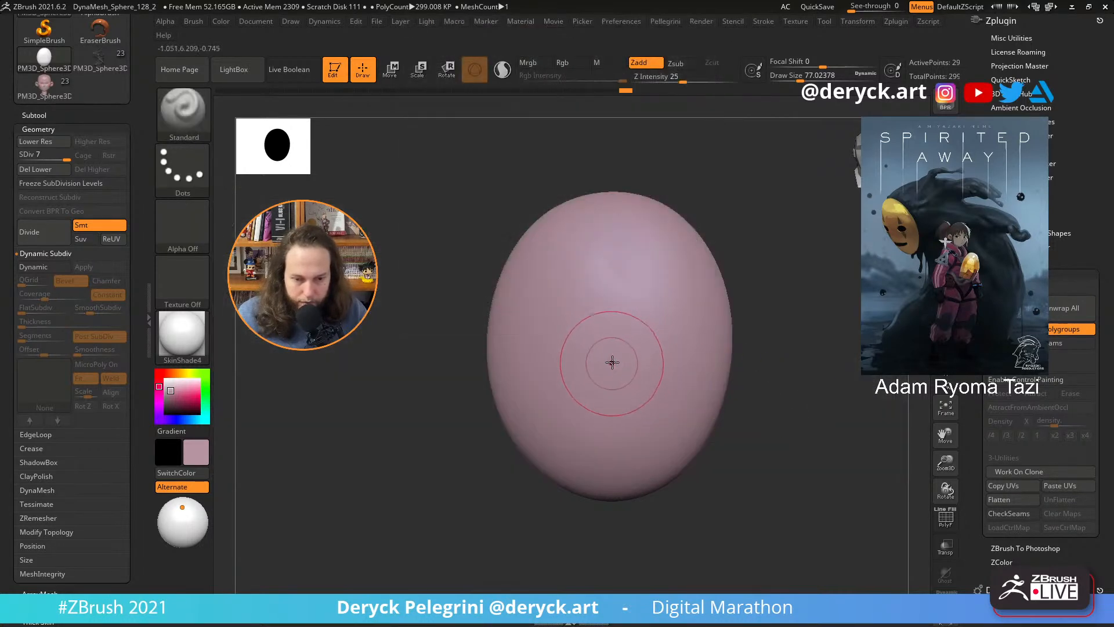
left_click_drag(609, 351, 621, 464)
key("ctrl+z")
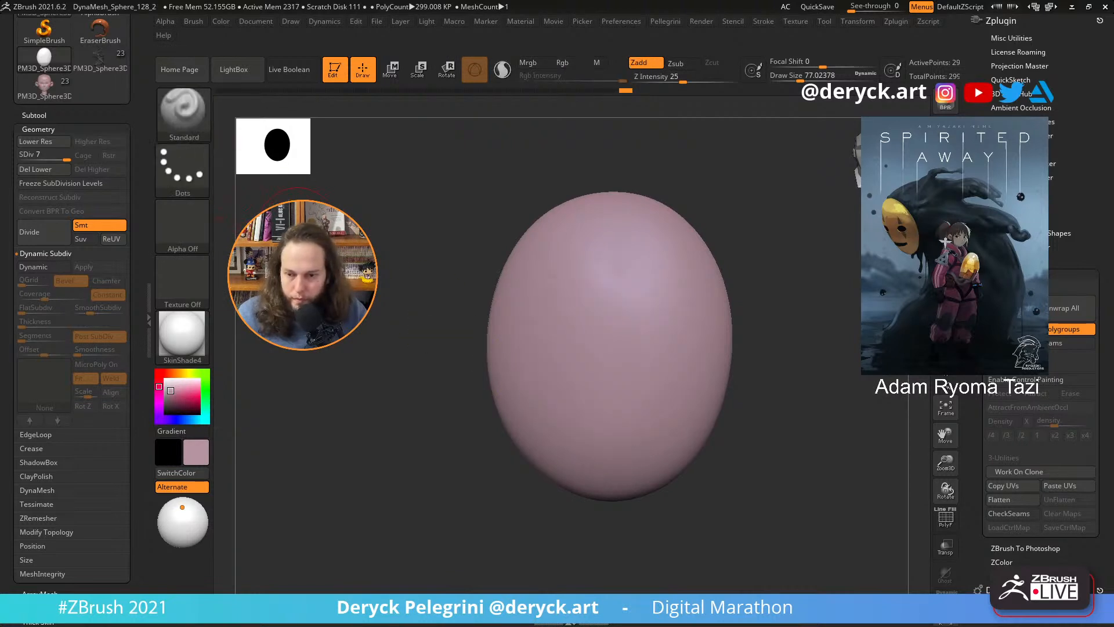
key("ctrl")
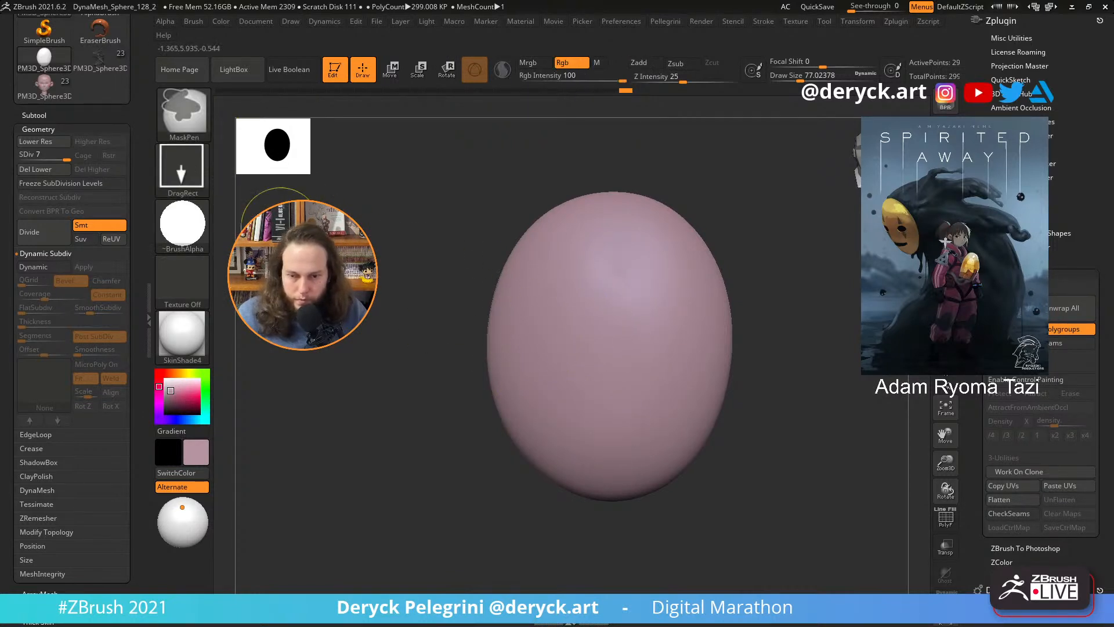
- Switch to the DamStandard brush and set its draw size to about 41 for engraving the pad
key("b")
key("d")
key("s")
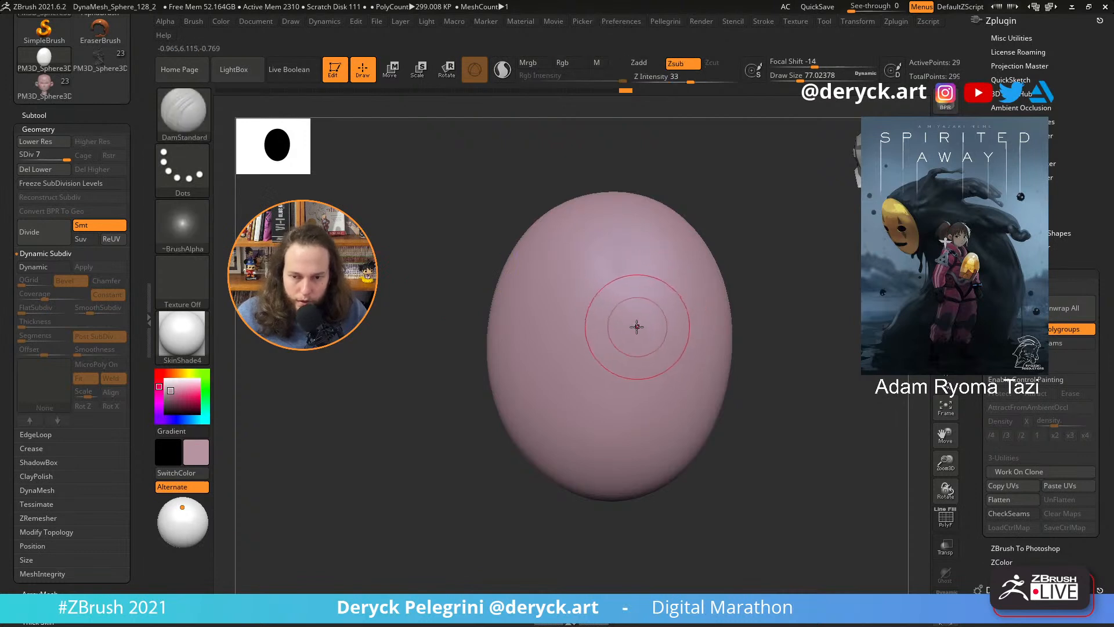
key("s")
left_click_drag(637, 327, 604, 328)
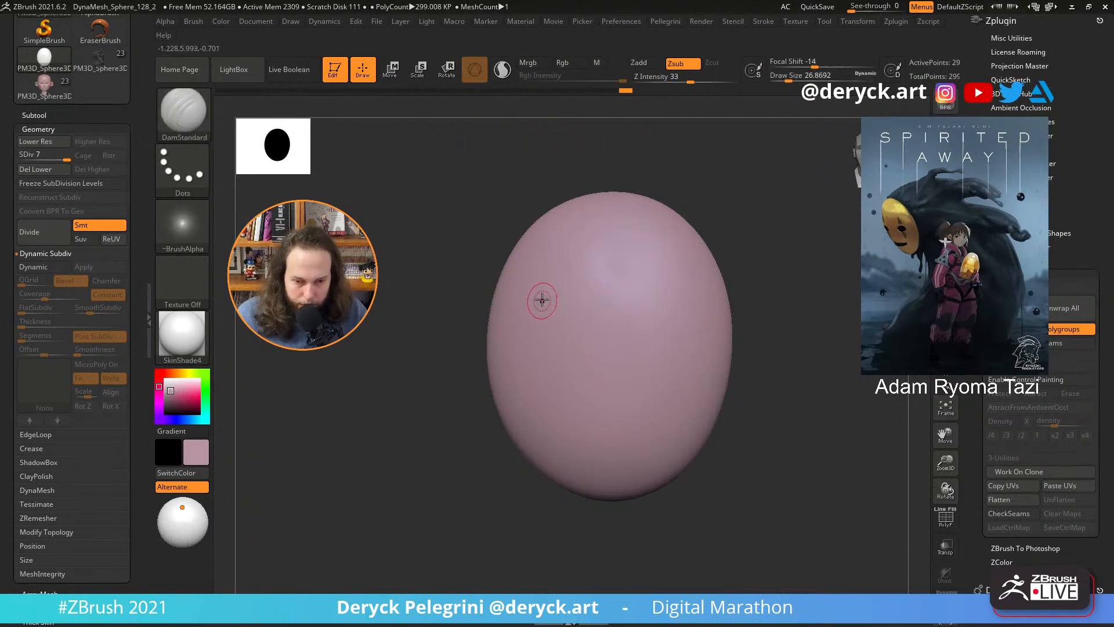
key("ctrl+z")
key("s")
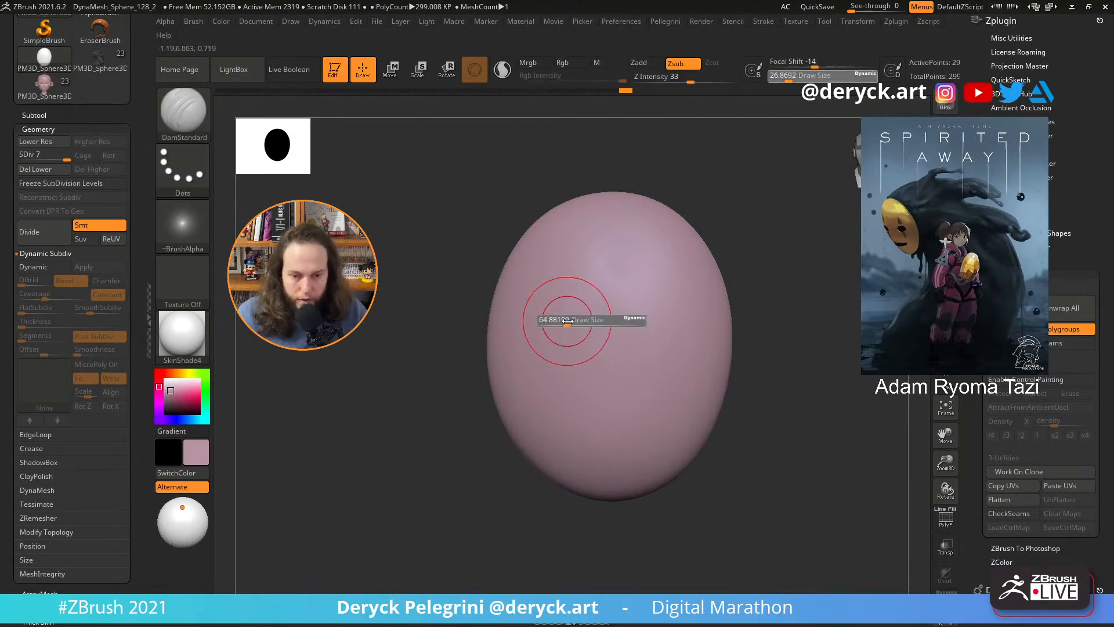
mouse_move(557, 319)
left_mouse_down()
mouse_move(580, 318)
mouse_move(525, 328)
mouse_move(497, 304)
mouse_move(533, 276)
left_mouse_up()
key("s")
key("s")
key("s")
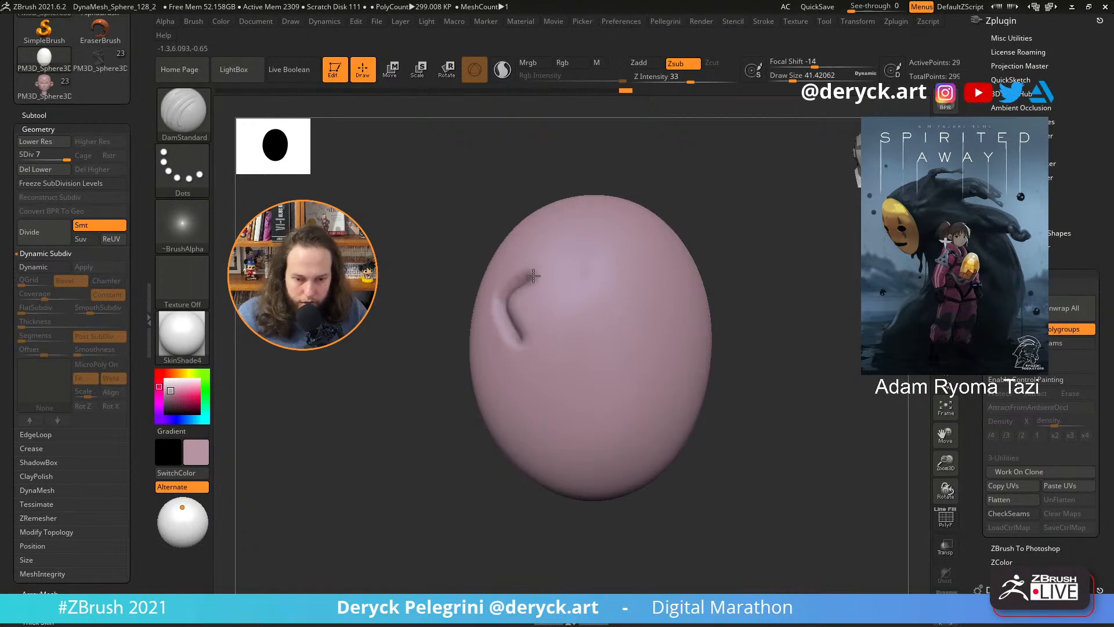
- Engrave a first name in freehand capitals across the pad's front, with its last letter on a second line
mouse_move(517, 313)
left_mouse_down()
mouse_move(555, 276)
mouse_move(590, 318)
mouse_move(630, 268)
mouse_move(653, 311)
mouse_move(641, 293)
left_mouse_up()
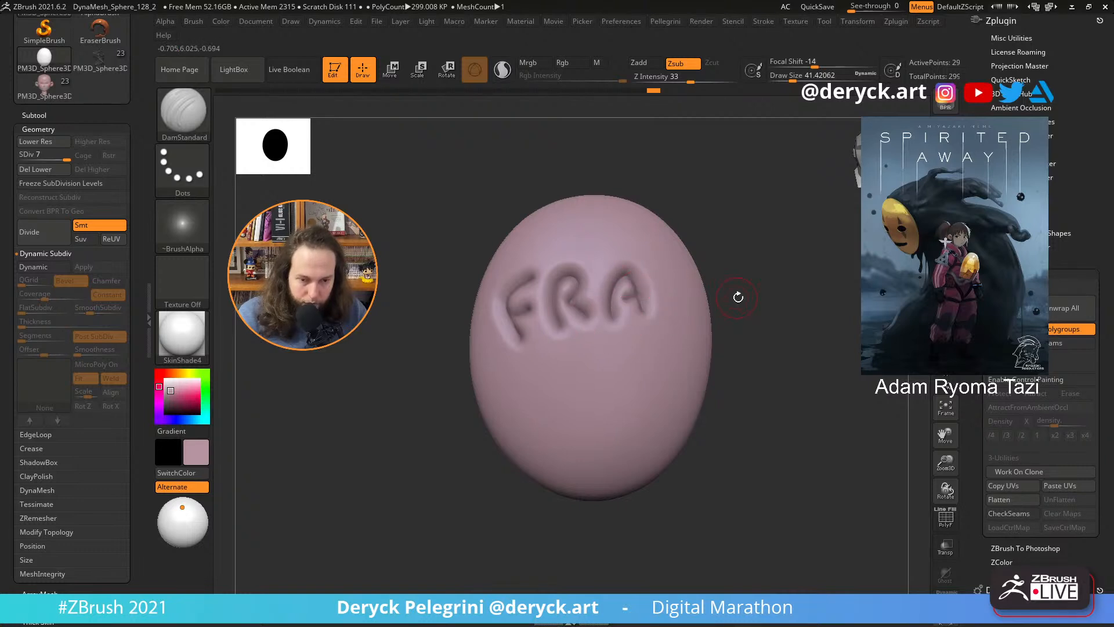
left_click_drag(761, 294, 738, 297)
mouse_move(663, 314)
left_mouse_down()
mouse_move(665, 301)
mouse_move(692, 301)
mouse_move(694, 259)
left_mouse_up()
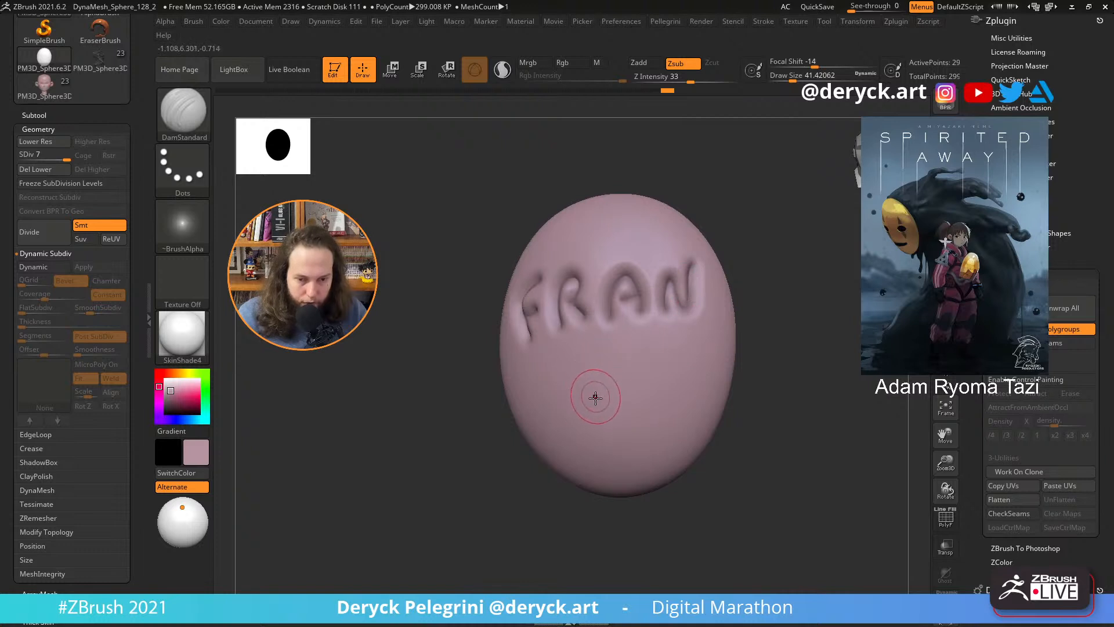
mouse_move(592, 393)
left_mouse_down()
mouse_move(605, 380)
mouse_move(639, 400)
left_mouse_up()
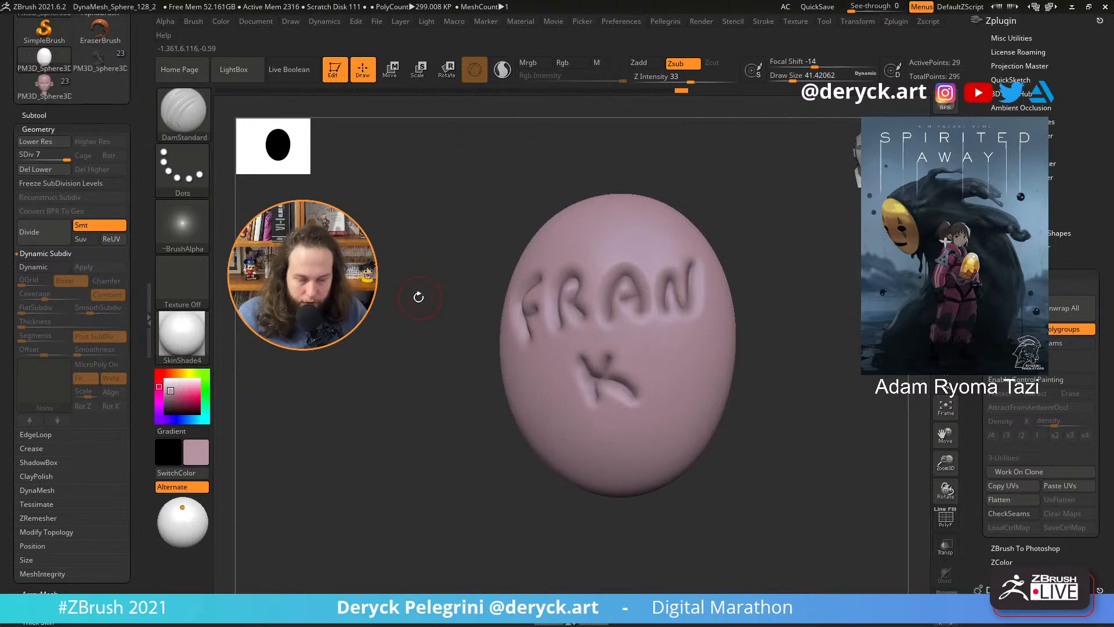
mouse_move(418, 297)
left_mouse_down()
mouse_move(430, 311)
mouse_move(414, 298)
mouse_move(385, 307)
mouse_move(368, 294)
mouse_move(385, 288)
left_mouse_up()
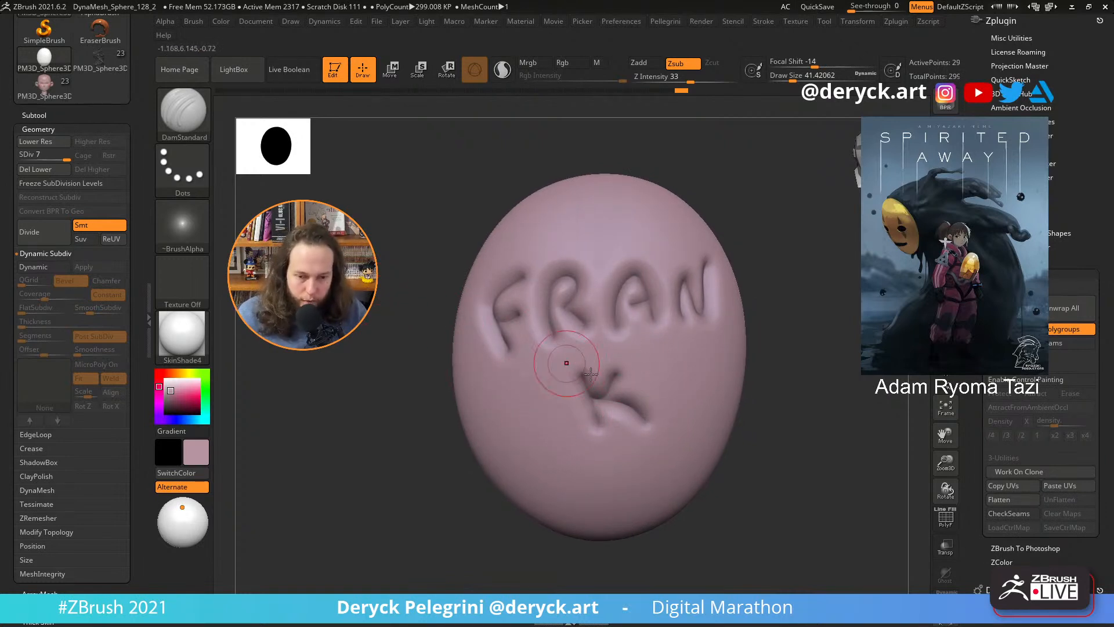
left_click_drag(404, 291, 421, 286)
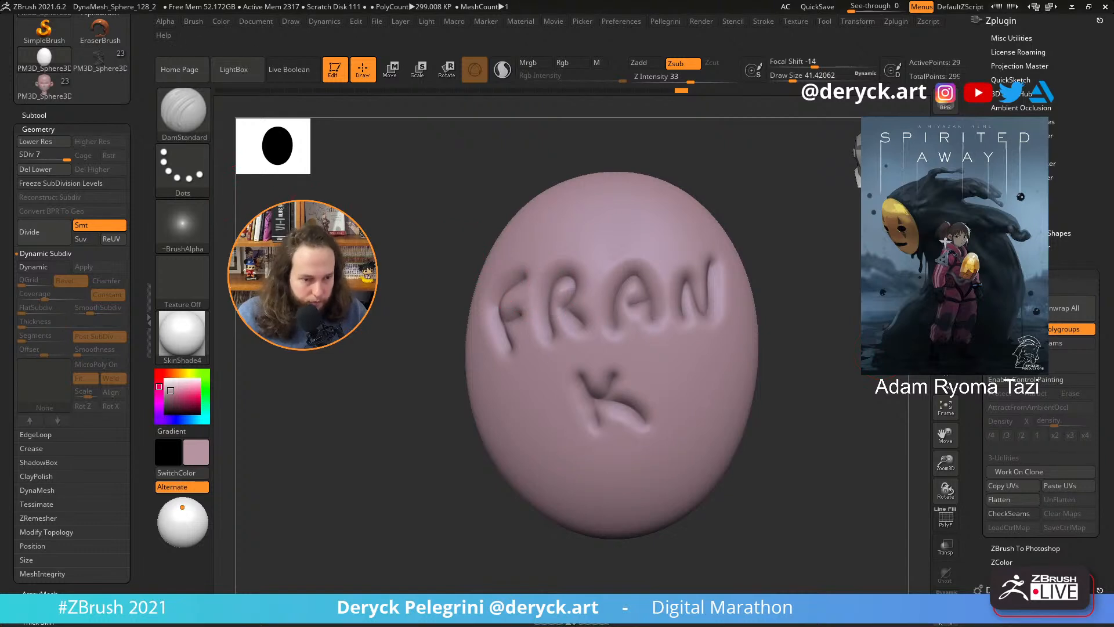
- Close UV Master and open the Multi Map Exporter plugin to examine its map types and size options
left_click(1007, 276)
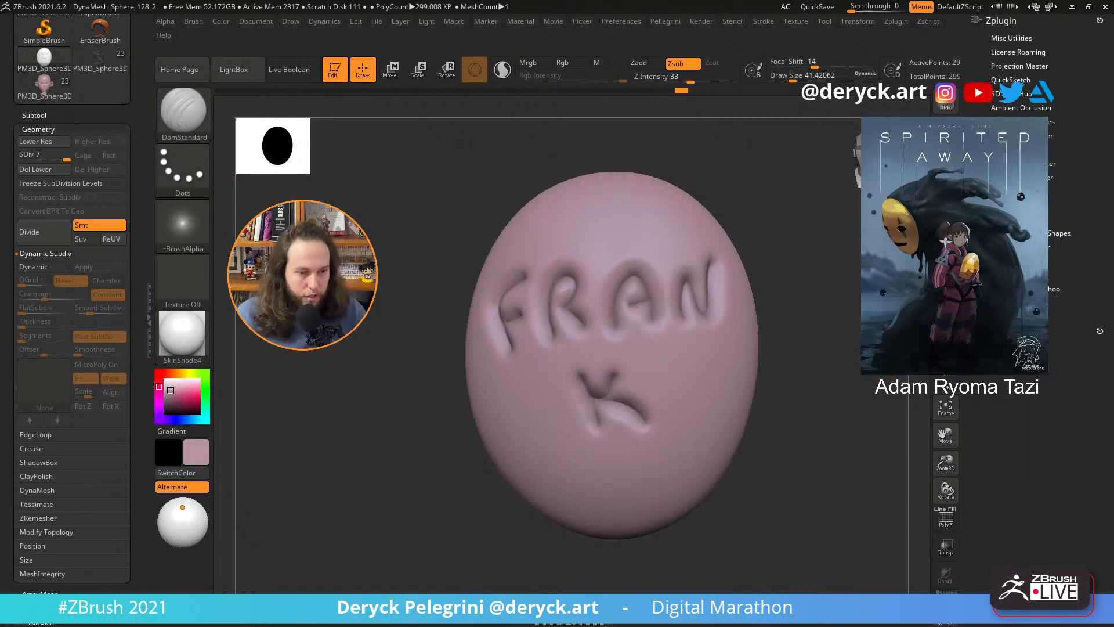
left_click(1019, 177)
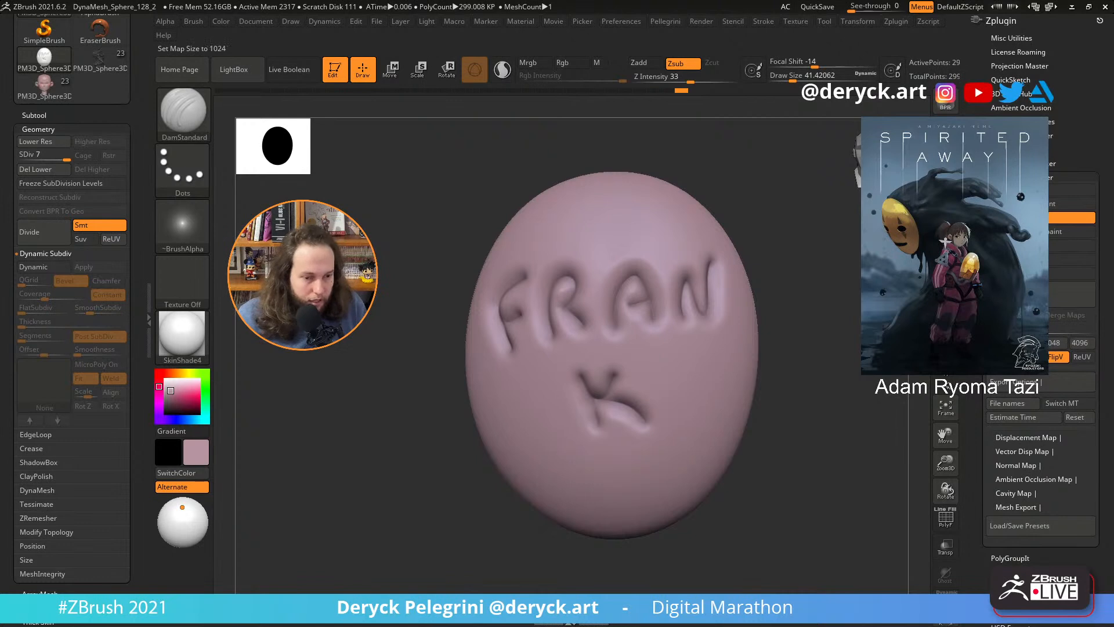
scroll(1038, 464, "down", 2)
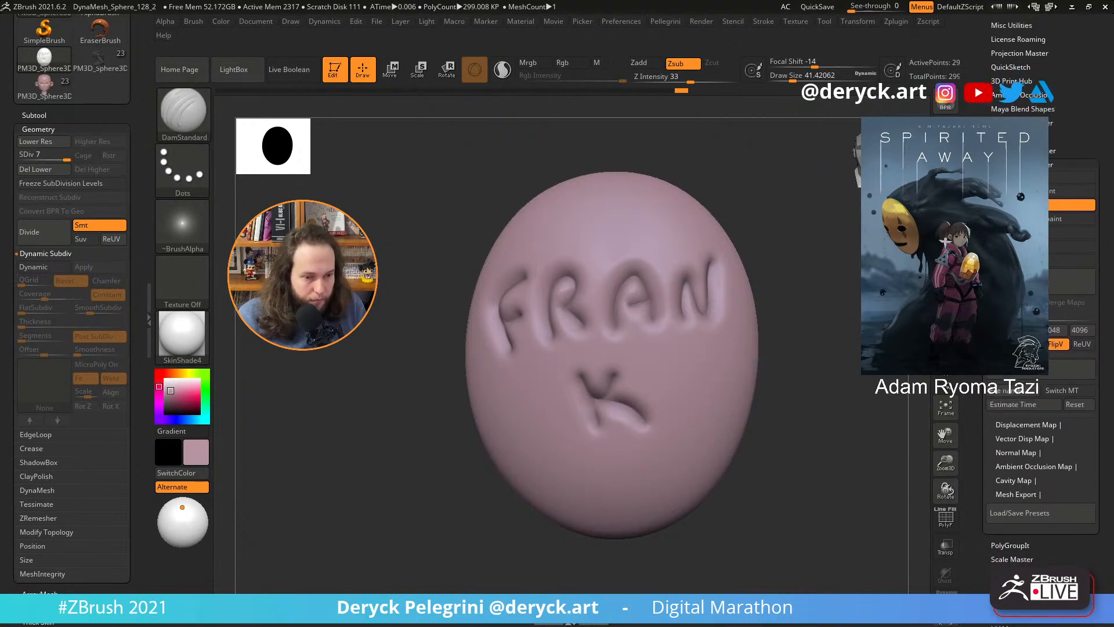
scroll(1038, 464, "up", 1)
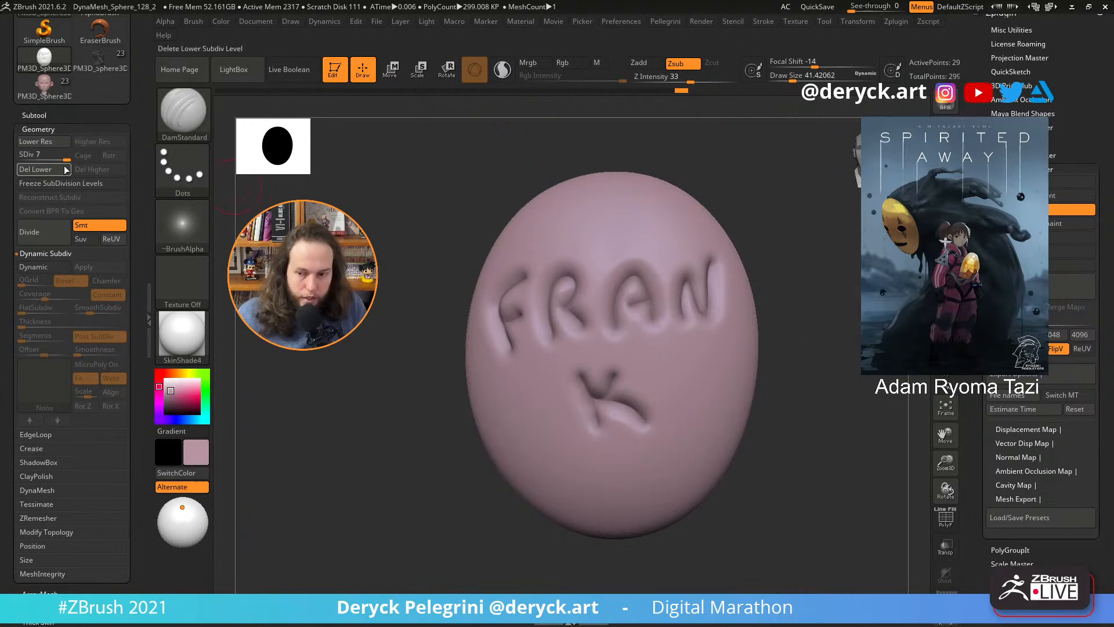
- Lower the engraved pad to subdivision level 1 and turn on the polyframe to inspect its base topology
left_click_drag(65, 156, 9, 157)
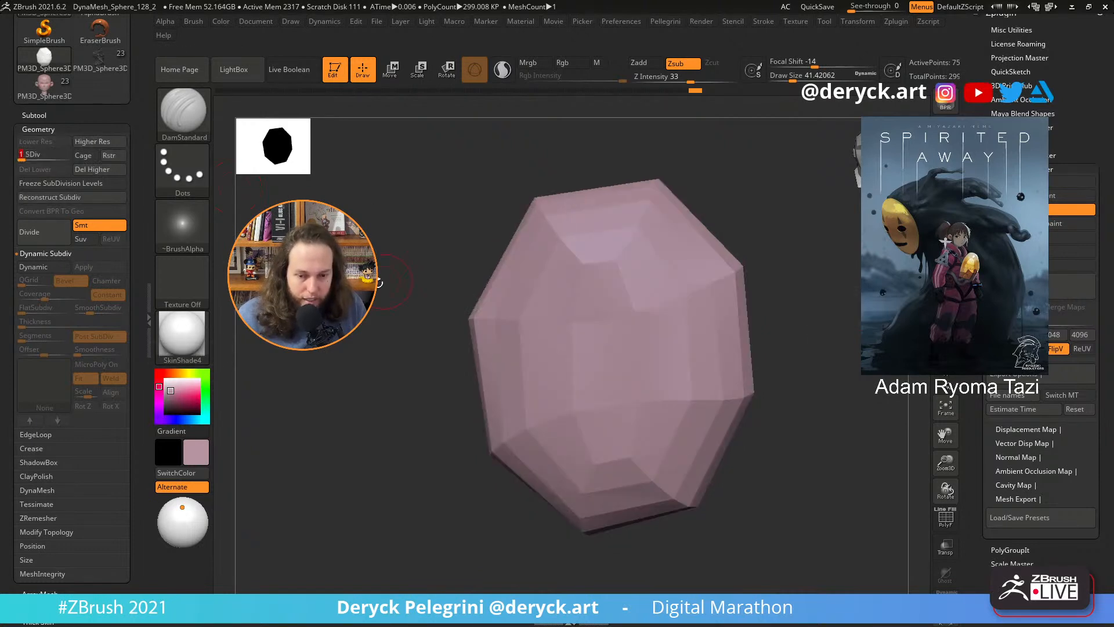
left_click_drag(399, 279, 384, 284)
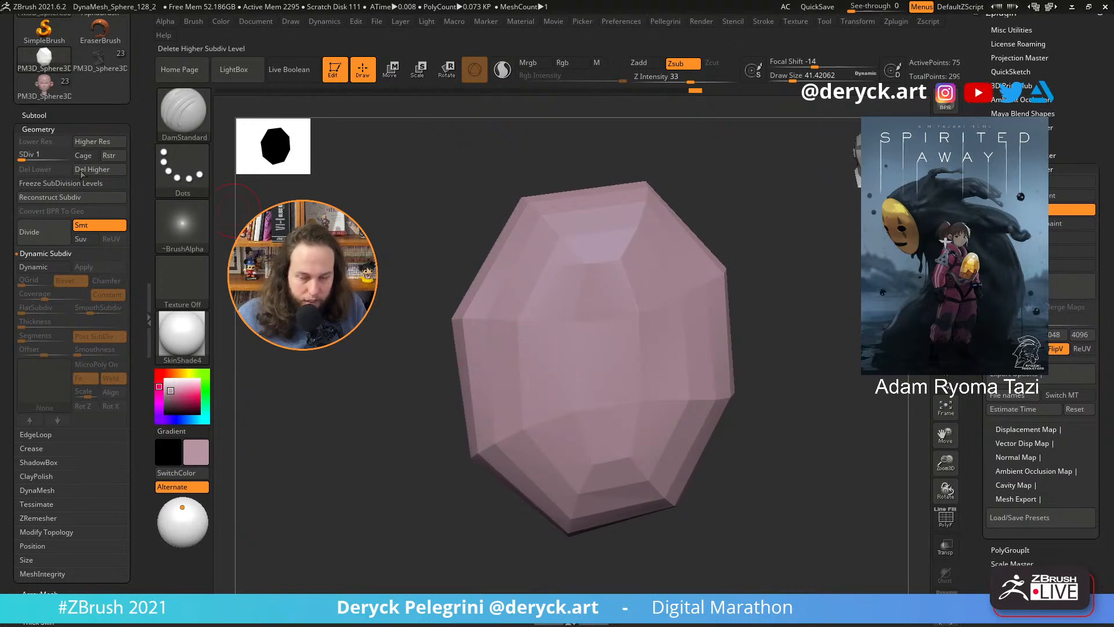
left_click_drag(392, 310, 409, 300)
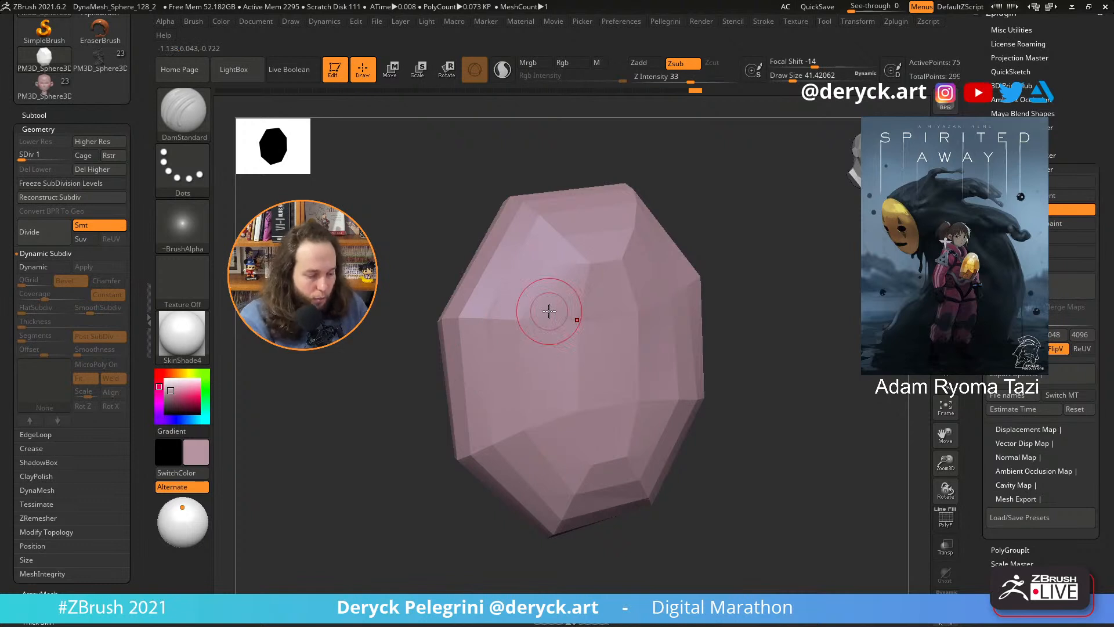
key("shift+f")
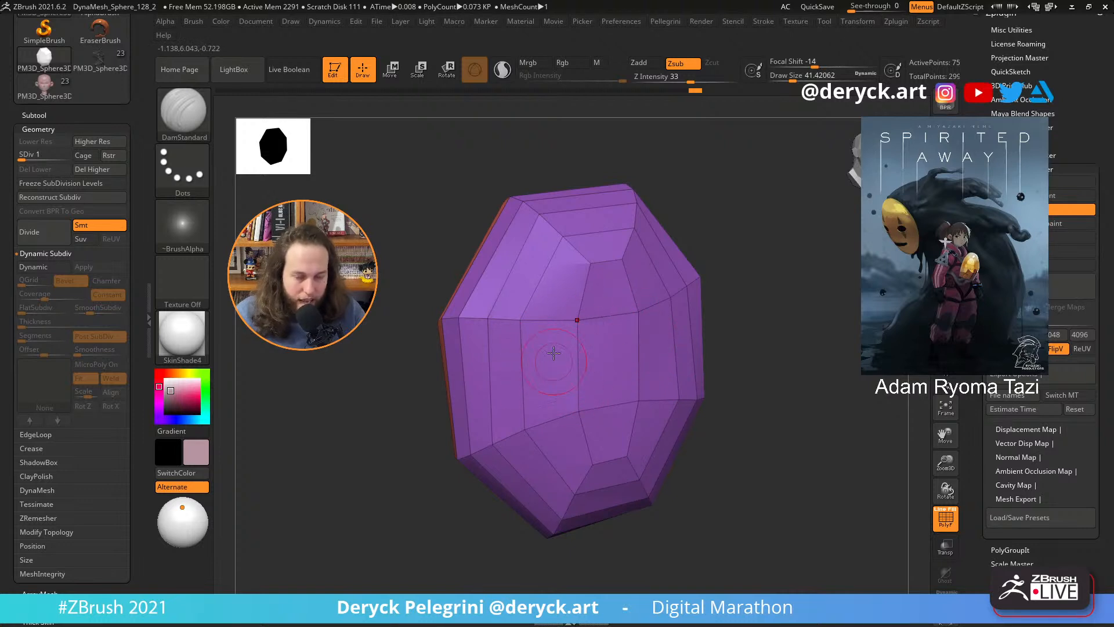
- Raise the pad to subdivision level 7, comparing the engraved high-resolution surface with the level 1 mesh
key("d")
key("d")
key("d")
key("d")
key("d")
key("d")
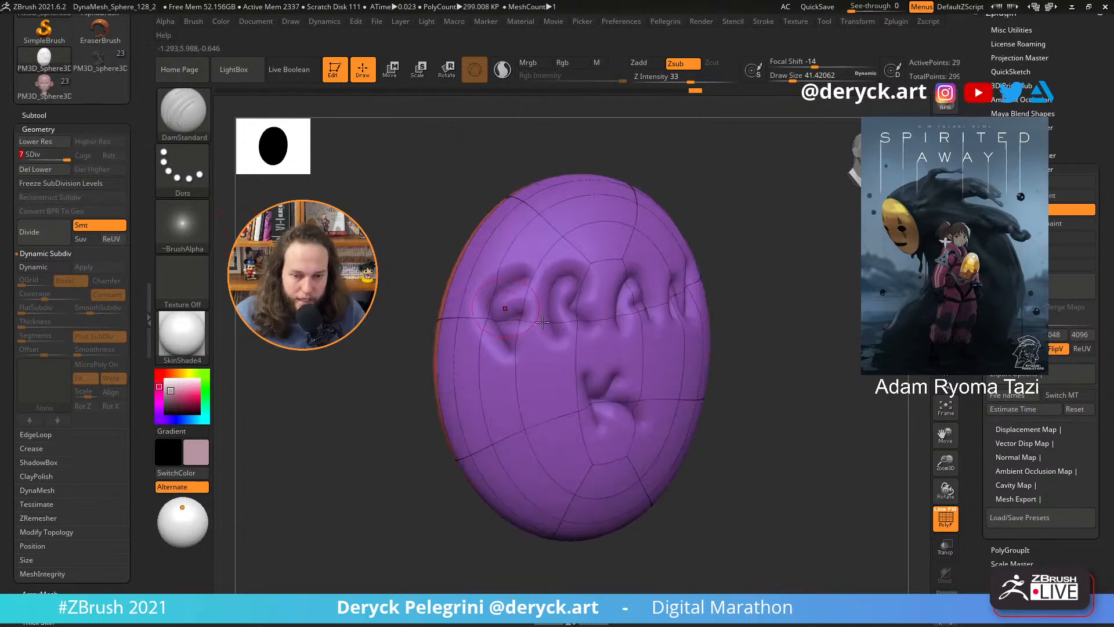
mouse_move(43, 152)
left_mouse_down()
mouse_move(18, 154)
mouse_move(45, 158)
left_mouse_up()
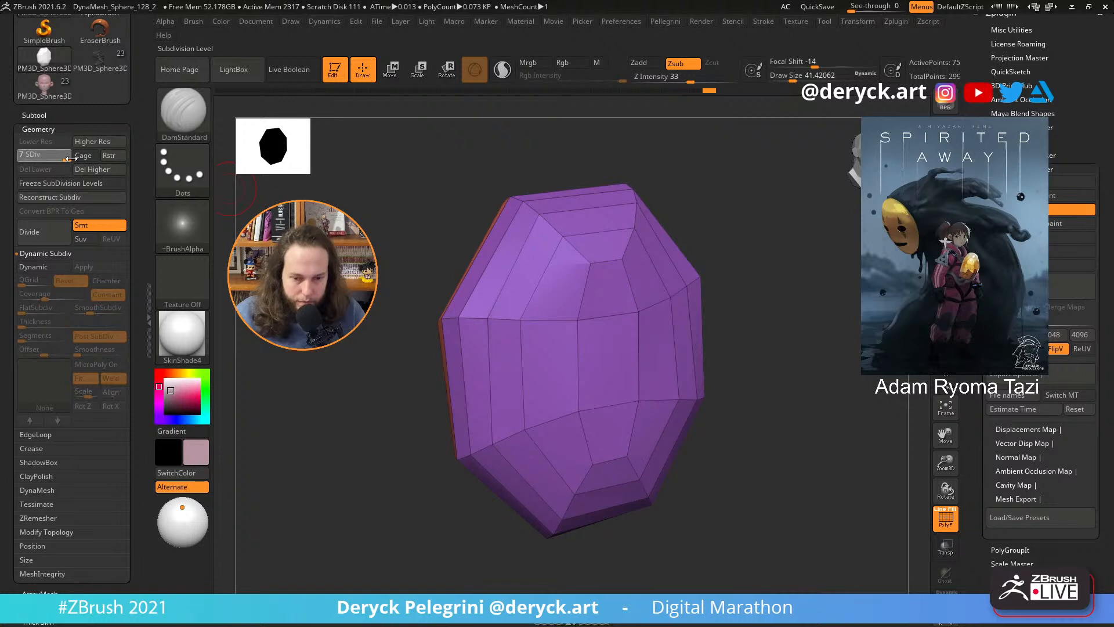
left_click_drag(68, 159, 68, 159)
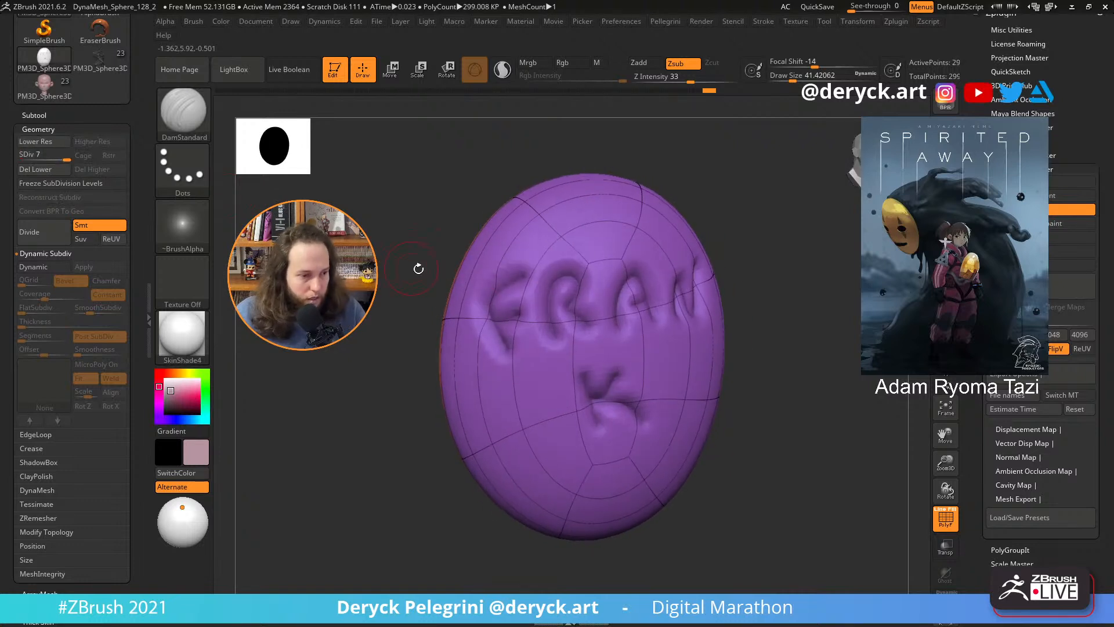
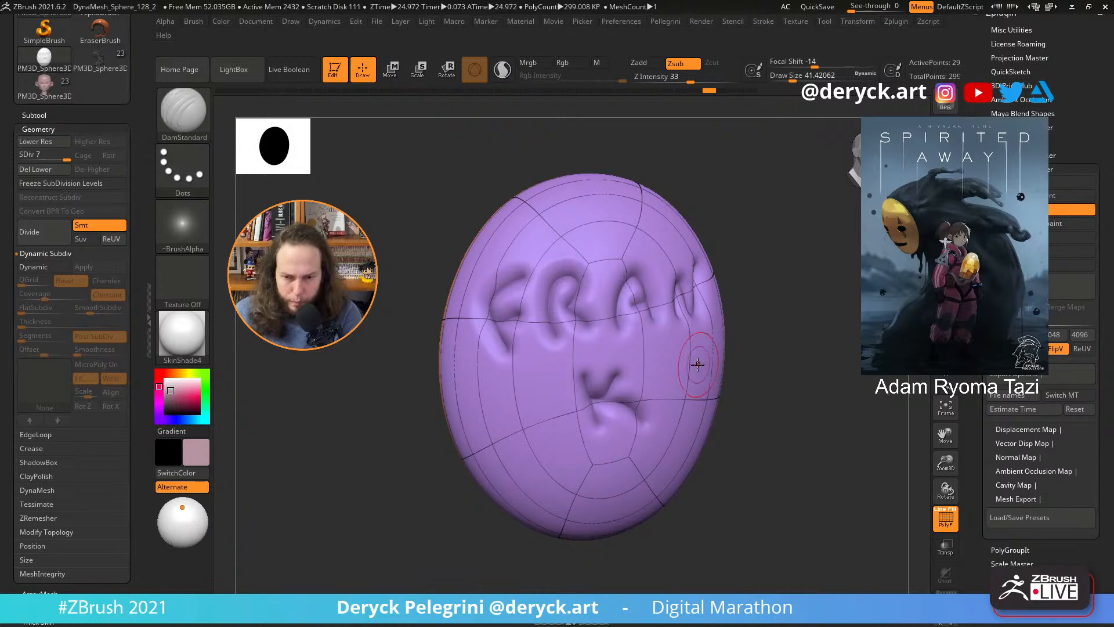
- Set the knee pad's generated normal map as the current texture and examine its export and flip options
left_click(173, 294)
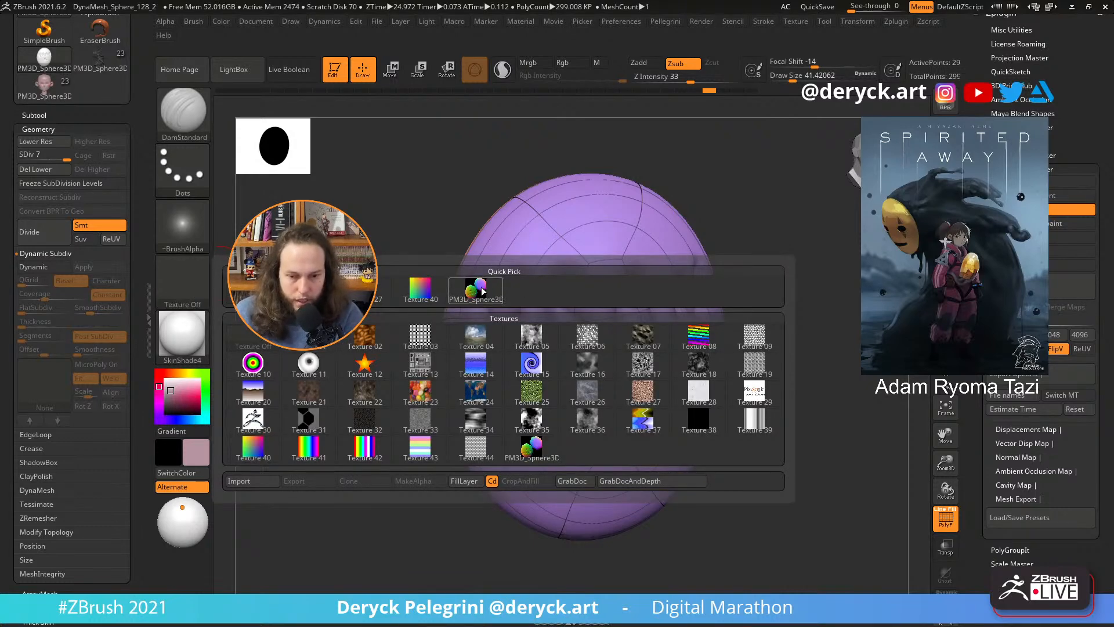
mouse_move(482, 290)
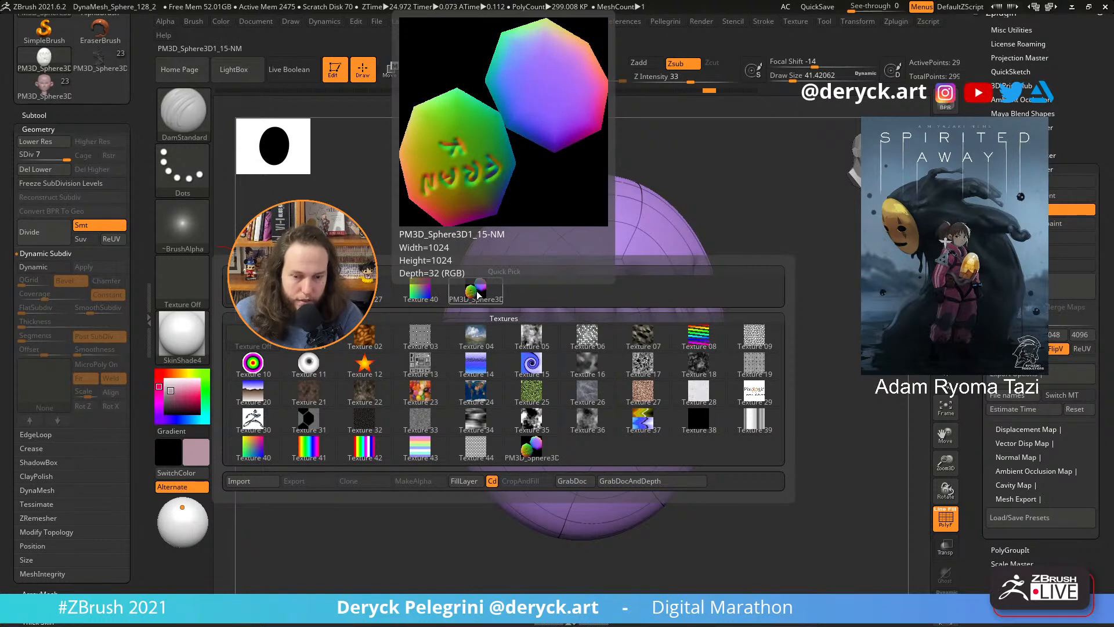
left_click(476, 294)
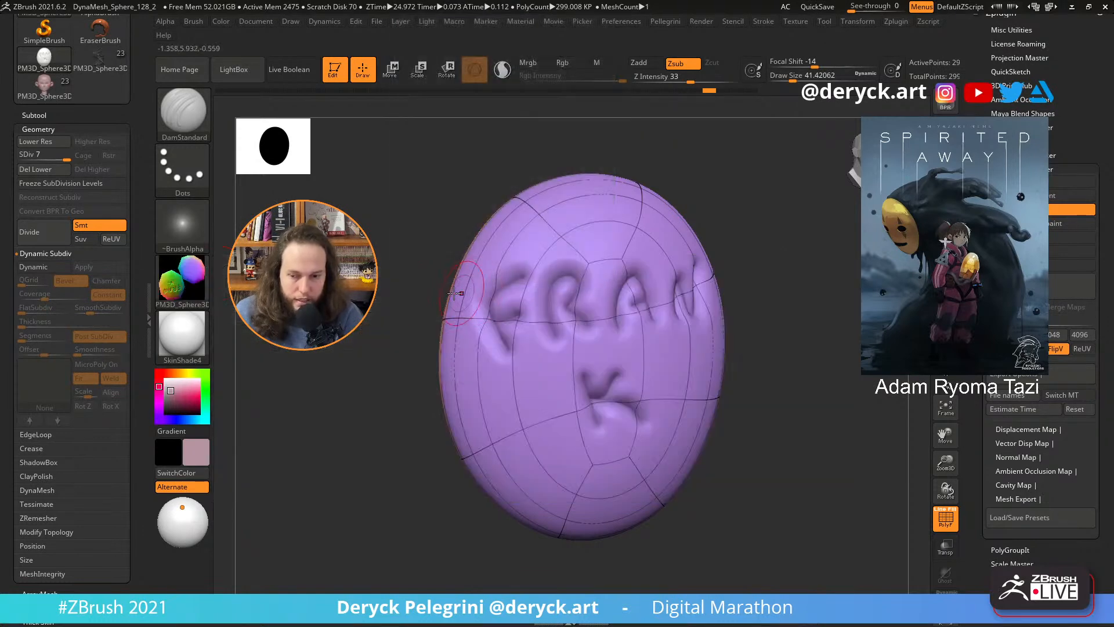
left_click(169, 277)
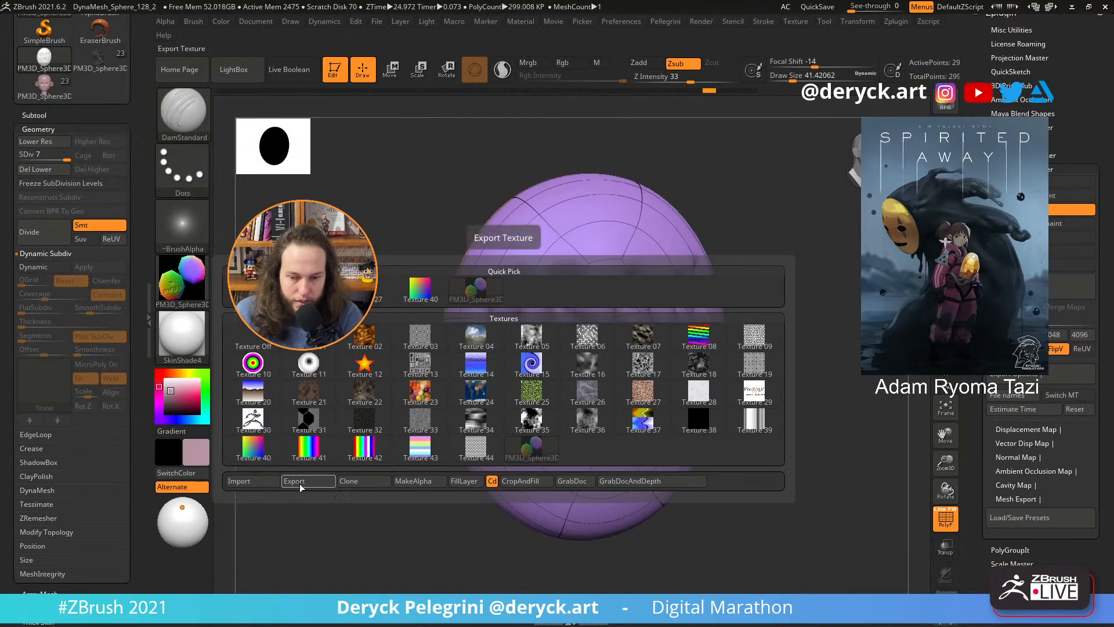
left_click(794, 21)
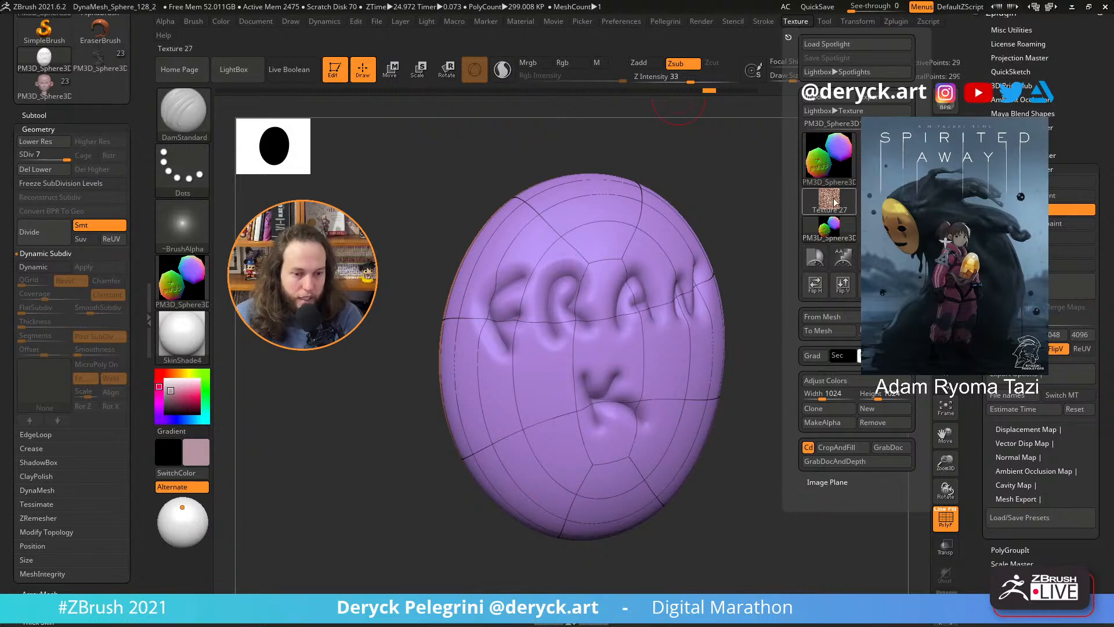
mouse_move(816, 243)
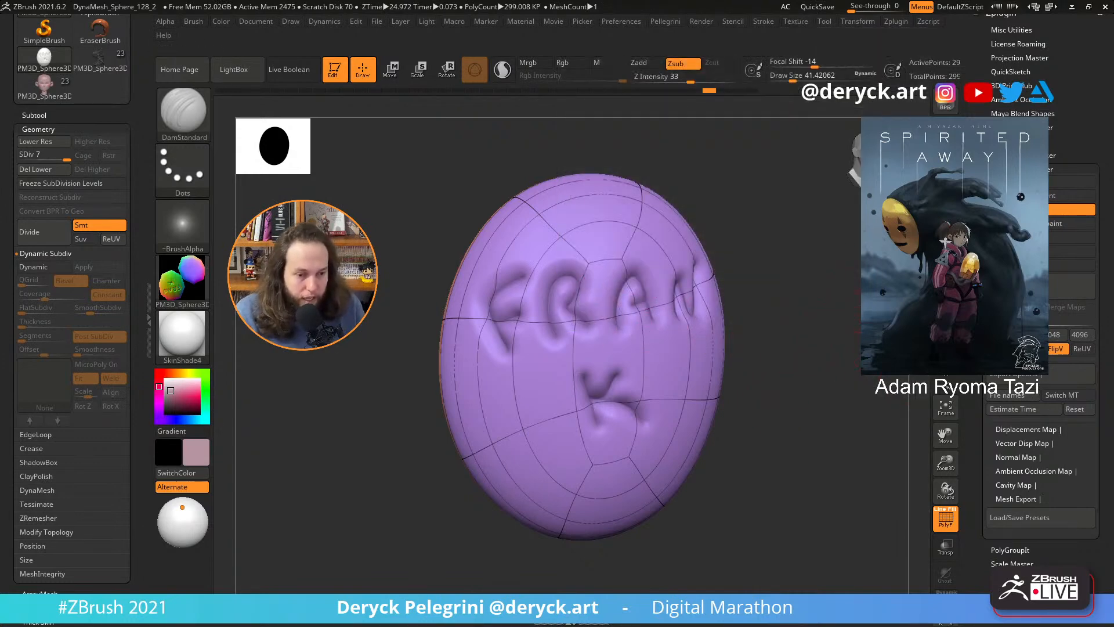
- Examine the channel-switching and flipping options under Normal Map in the Multi Map Exporter
left_click_drag(976, 441, 975, 407)
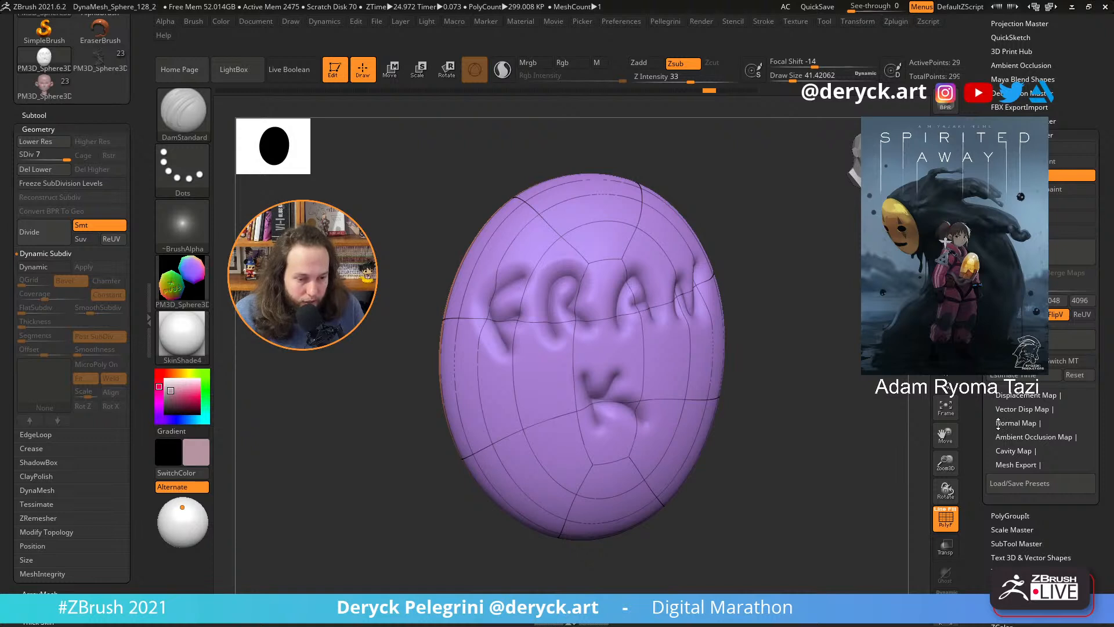
left_click(998, 423)
left_click_drag(984, 425, 975, 398)
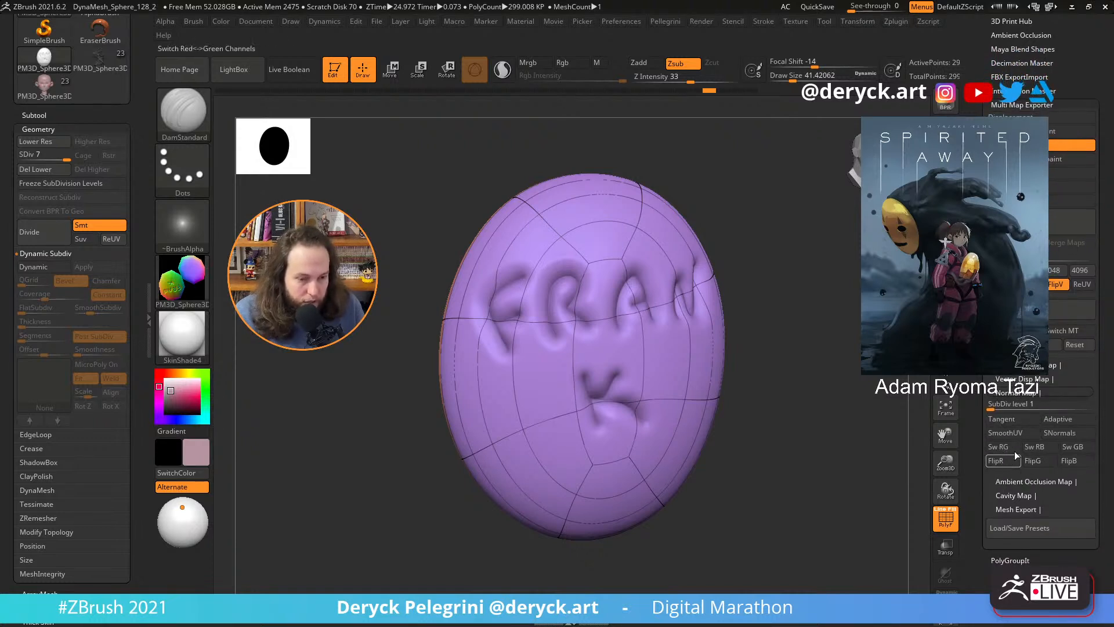
left_click(1013, 393)
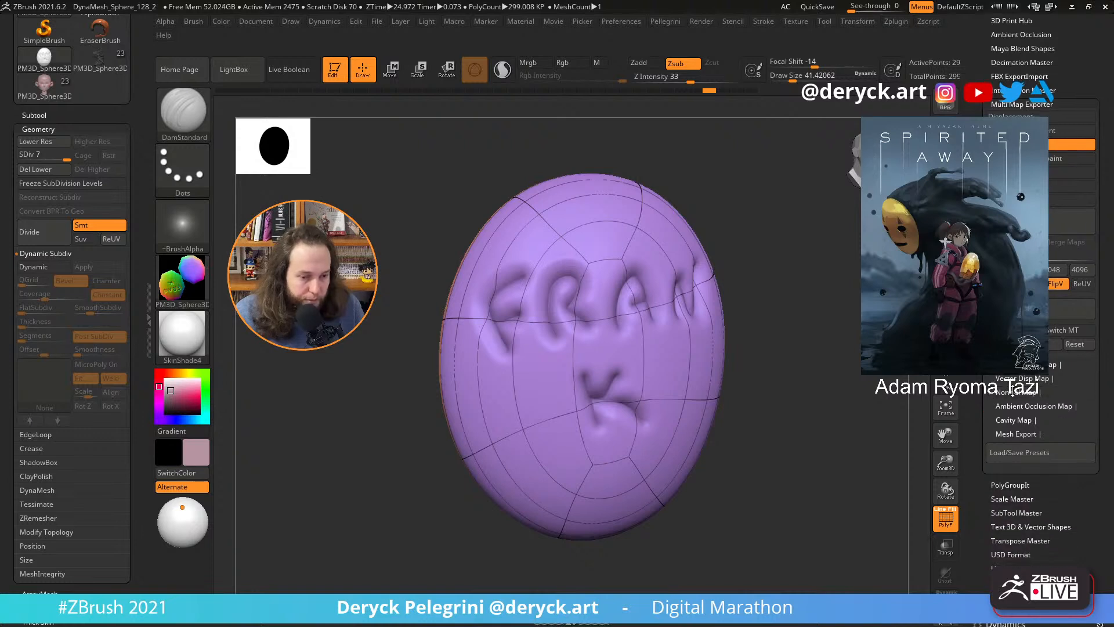
left_click_drag(981, 385, 986, 437)
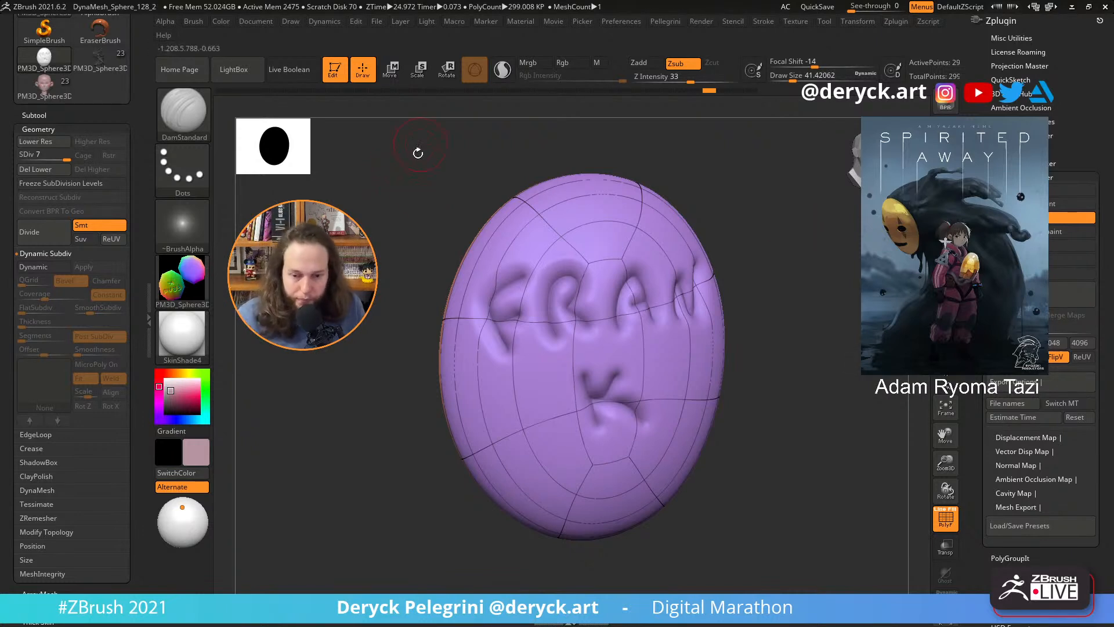
- Lower the knee pad to subdivision level 1 and inspect the low-poly shape
mouse_move(415, 203)
left_mouse_down()
mouse_move(401, 204)
mouse_move(414, 206)
left_mouse_up()
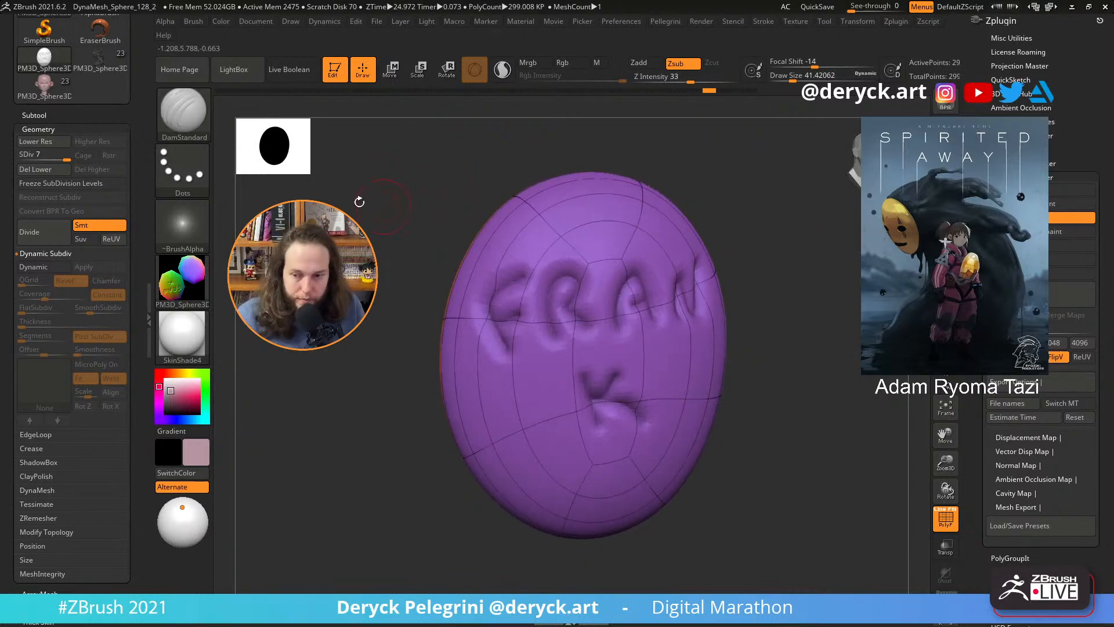
left_click(33, 155)
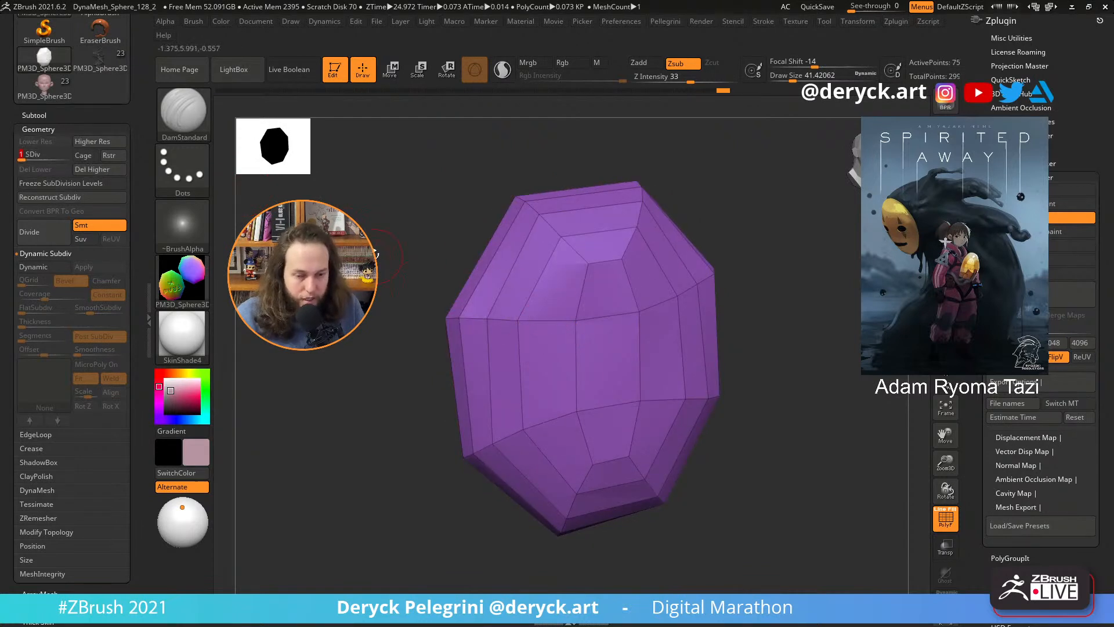
mouse_move(362, 256)
left_mouse_down()
mouse_move(405, 279)
mouse_move(378, 283)
mouse_move(384, 254)
left_mouse_up()
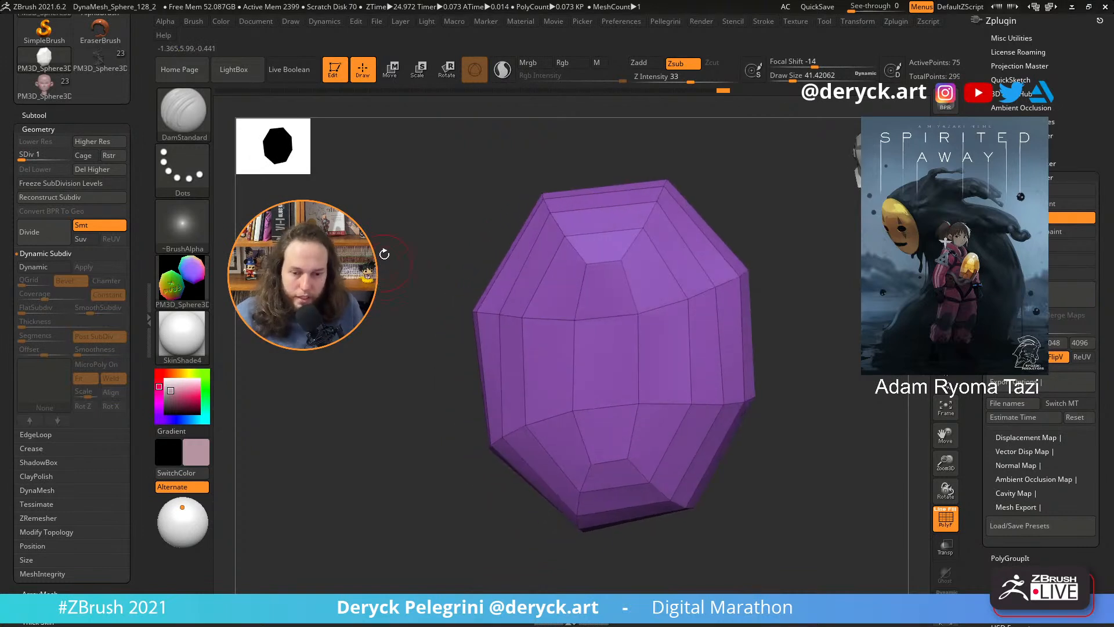
- Switch to the full redesigned character, turn off the polyframe and view the costume from the front
left_click(35, 128)
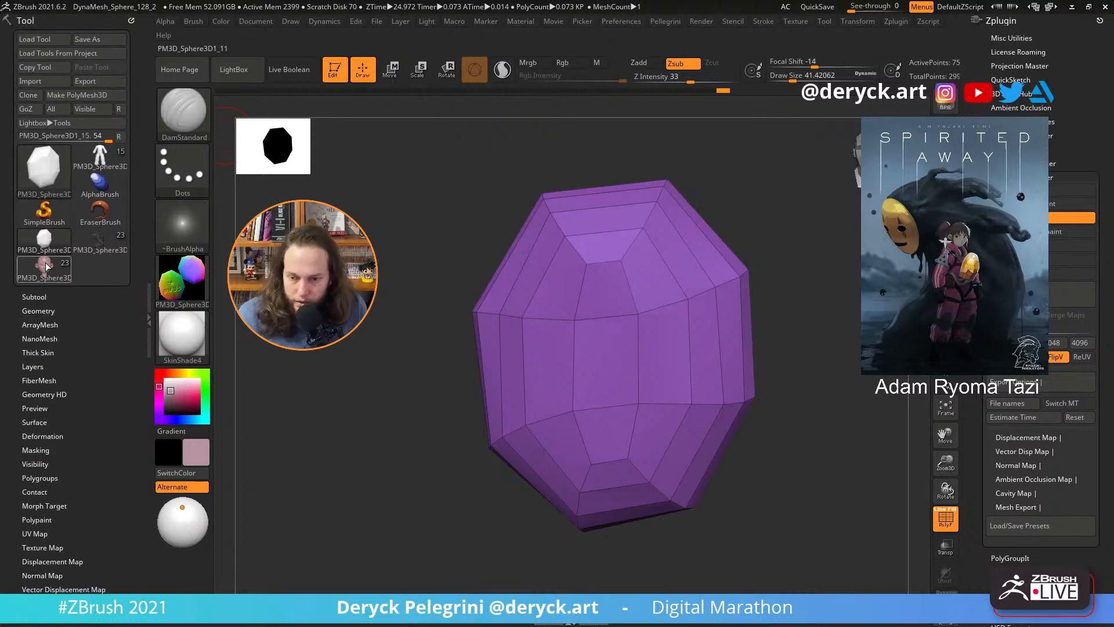
left_click(45, 264)
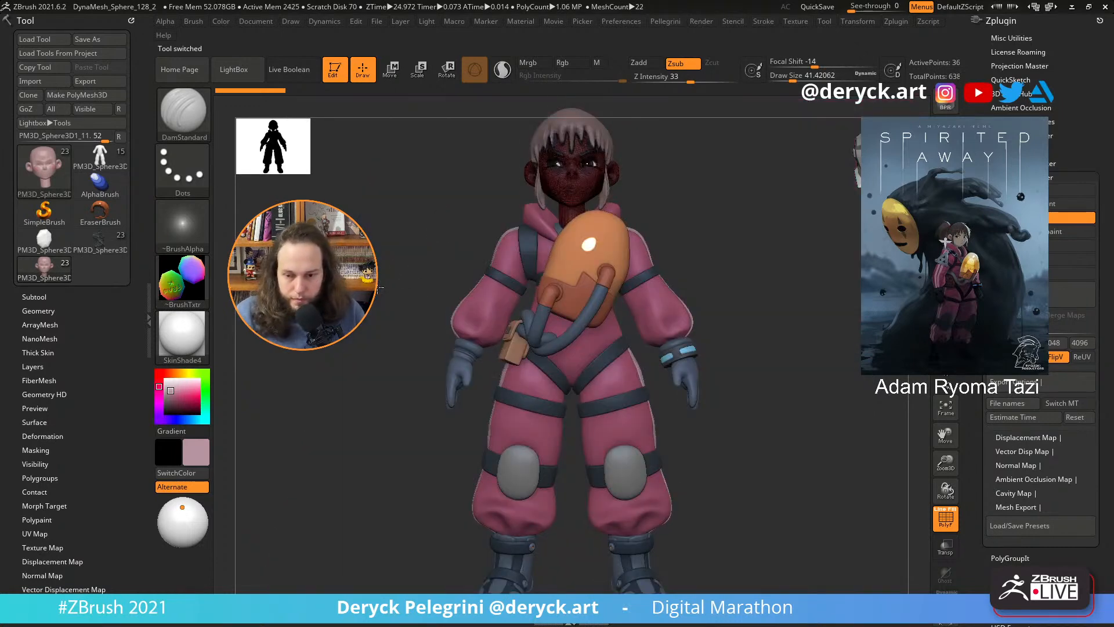
left_click_drag(380, 289, 345, 246)
key("shift+f")
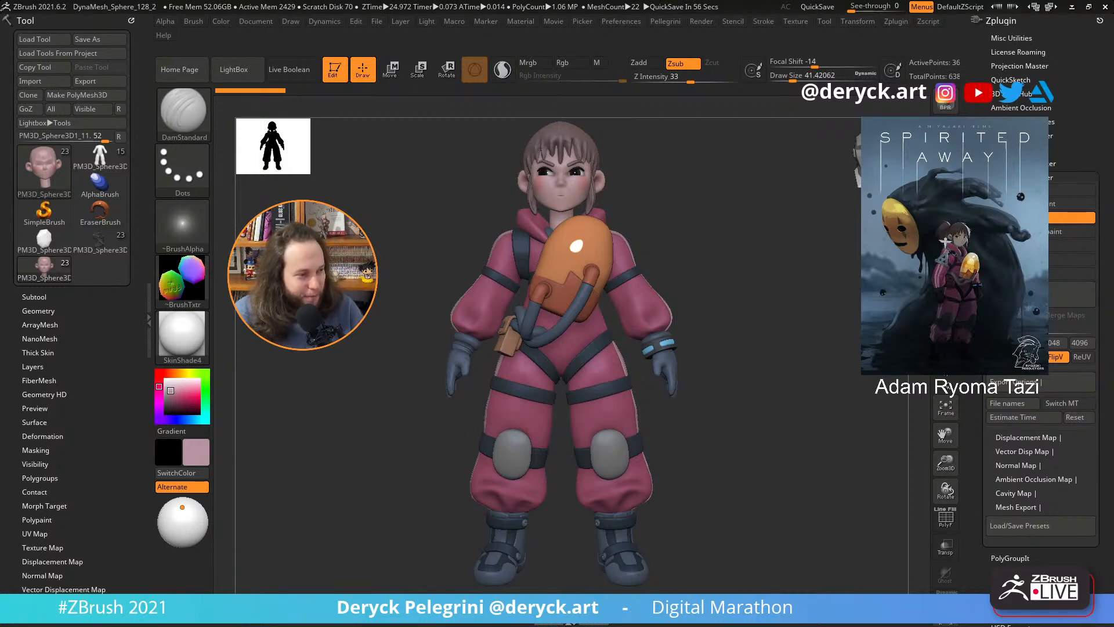
left_click_drag(378, 318, 385, 346)
- Load the original character-and-spirit sculpt and leave a canvas snapshot of it beside the working model
left_click(100, 243)
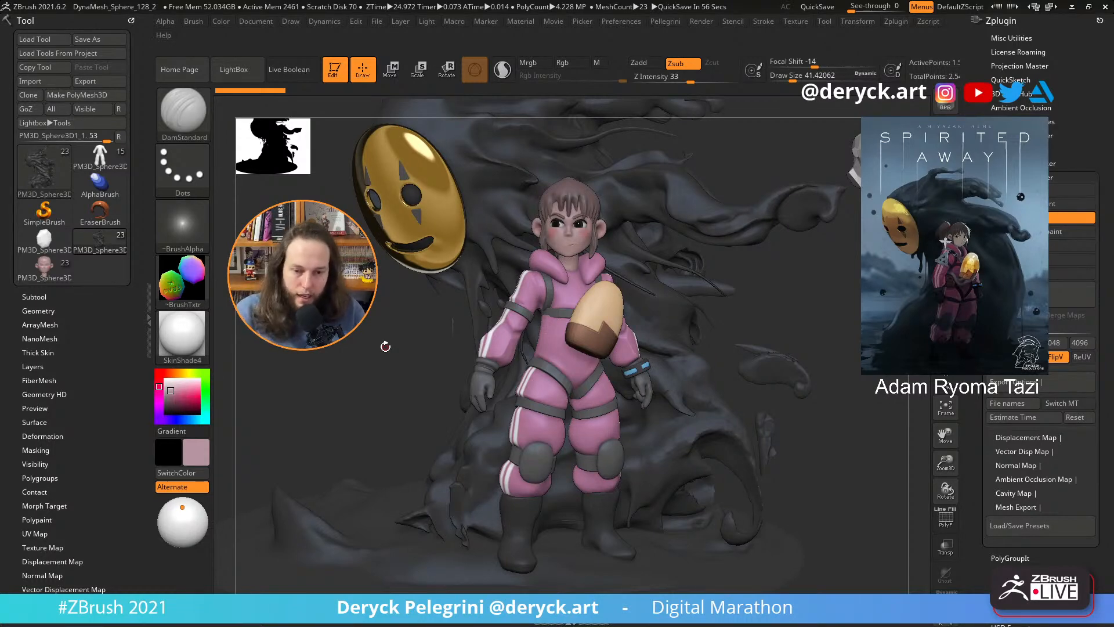
mouse_move(385, 347)
left_mouse_down()
mouse_move(335, 347)
mouse_move(395, 347)
left_mouse_up()
mouse_move(47, 265)
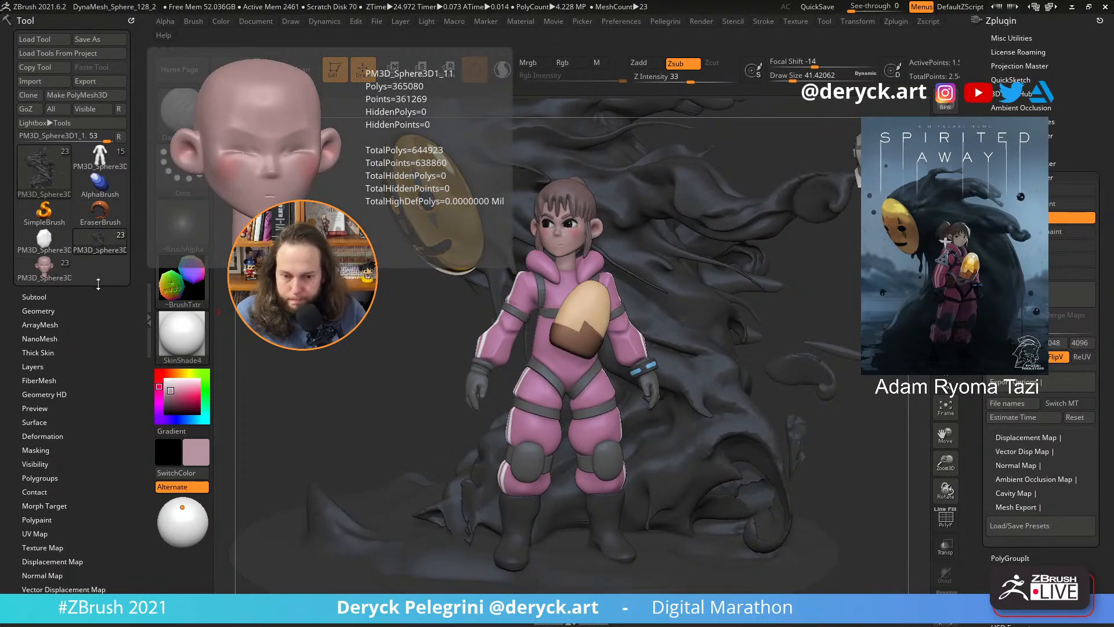
left_click_drag(328, 377, 236, 324, "alt")
key("shift+s")
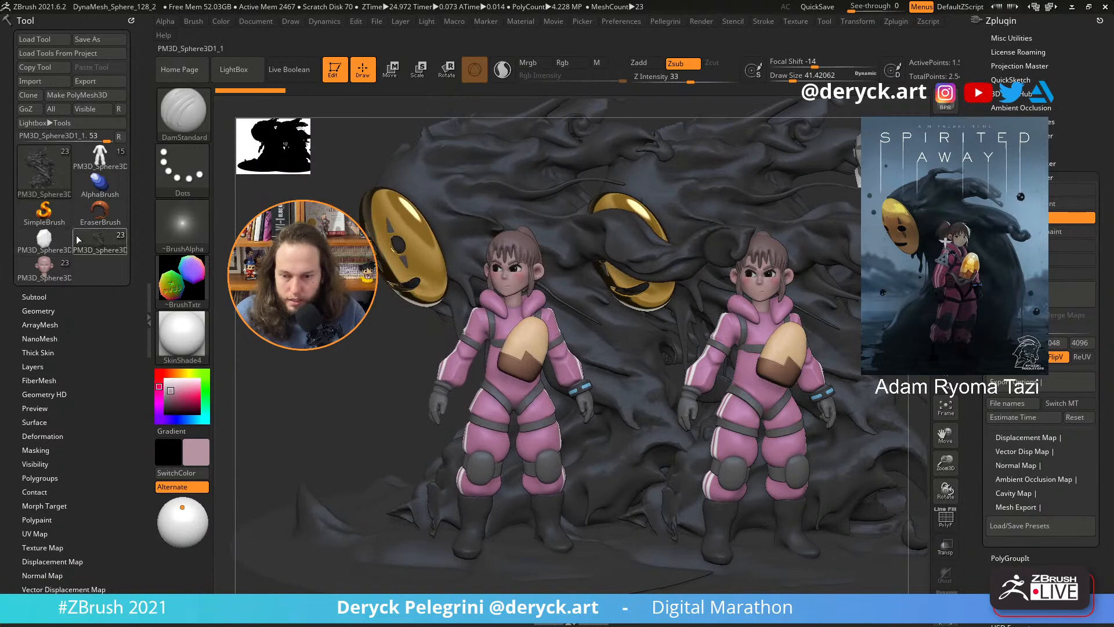
- Switch back to the redesigned character and compare its costume with the original sculpt's snapshot from several angles
left_click(52, 267)
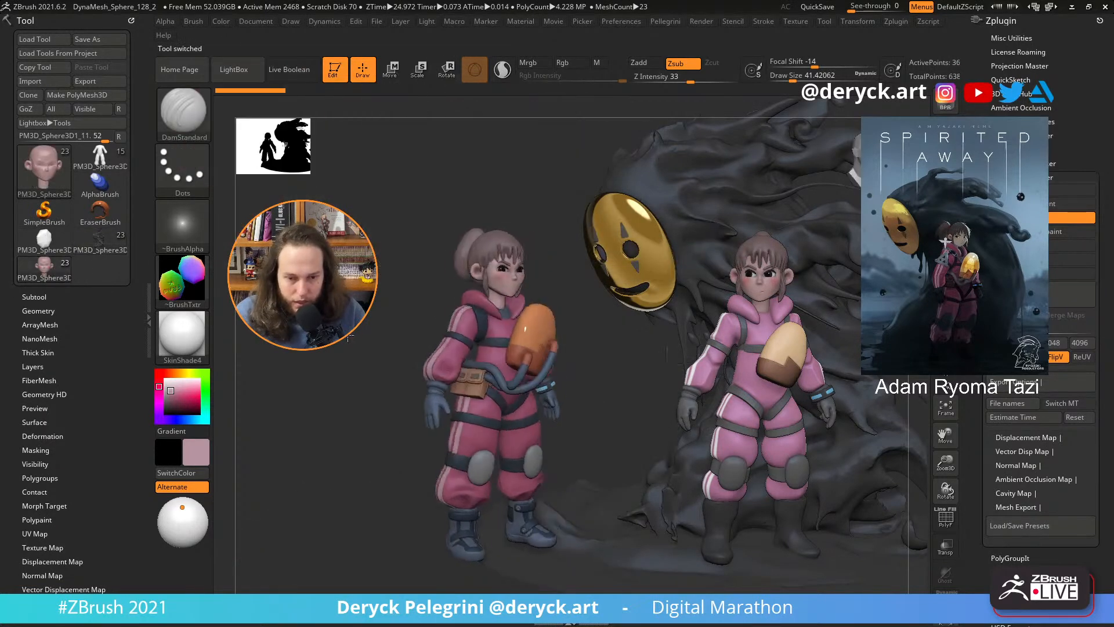
left_click_drag(351, 335, 373, 429)
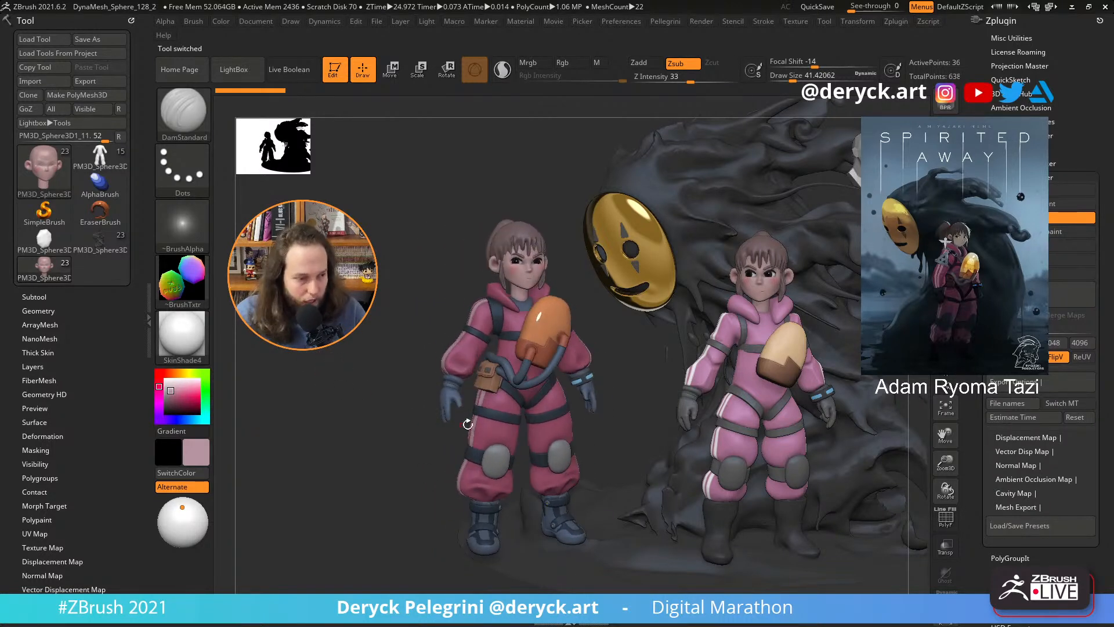
left_click_drag(364, 373, 359, 369)
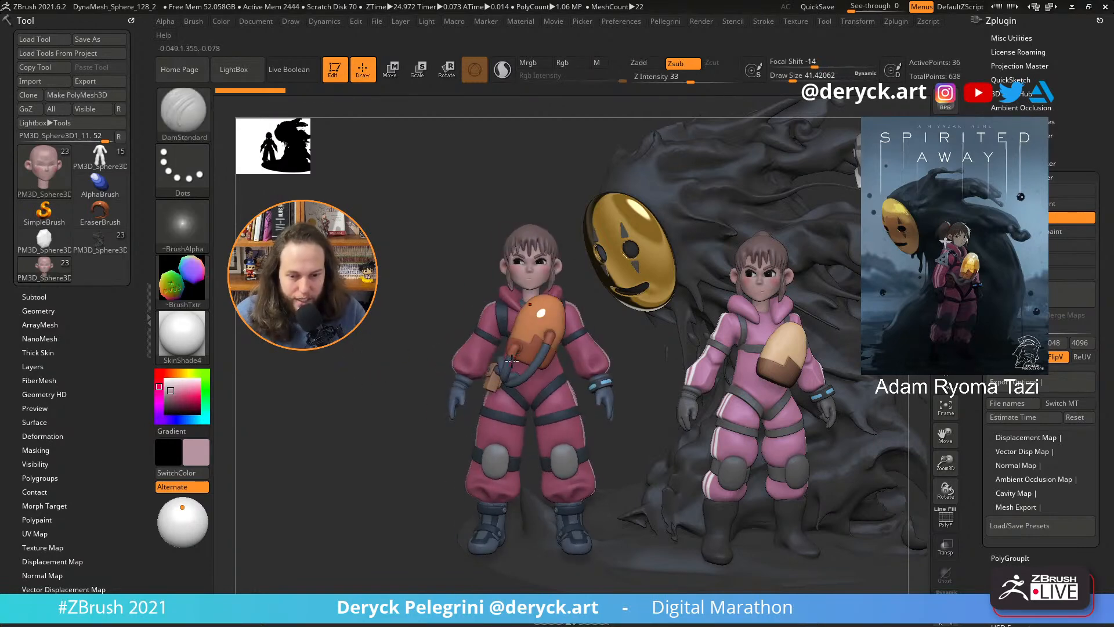
left_click_drag(380, 309, 373, 330)
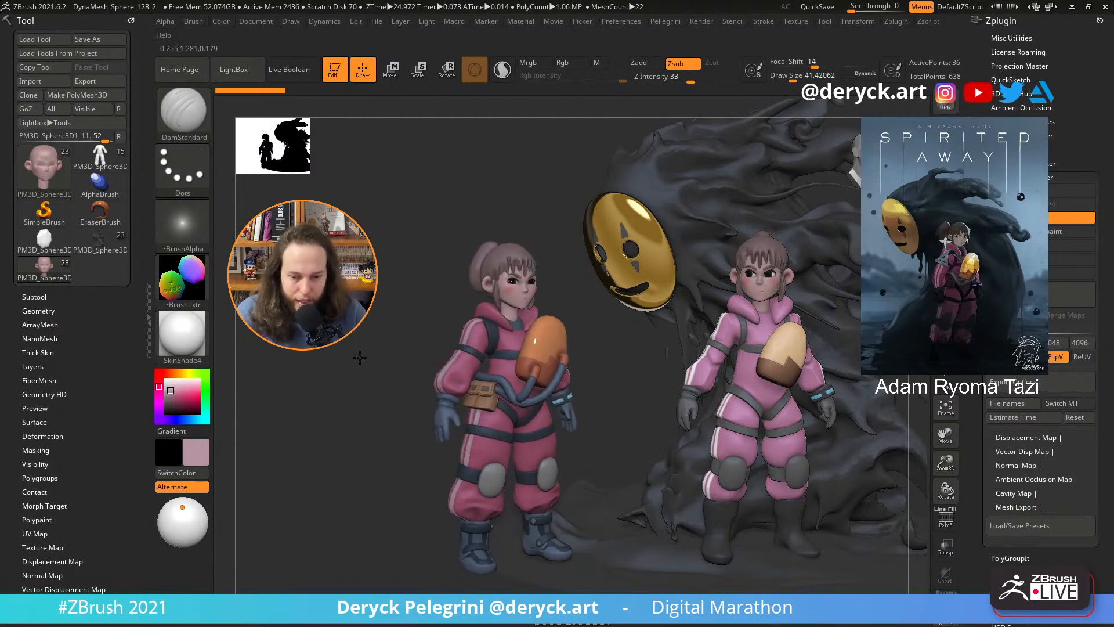
left_click_drag(359, 356, 413, 326)
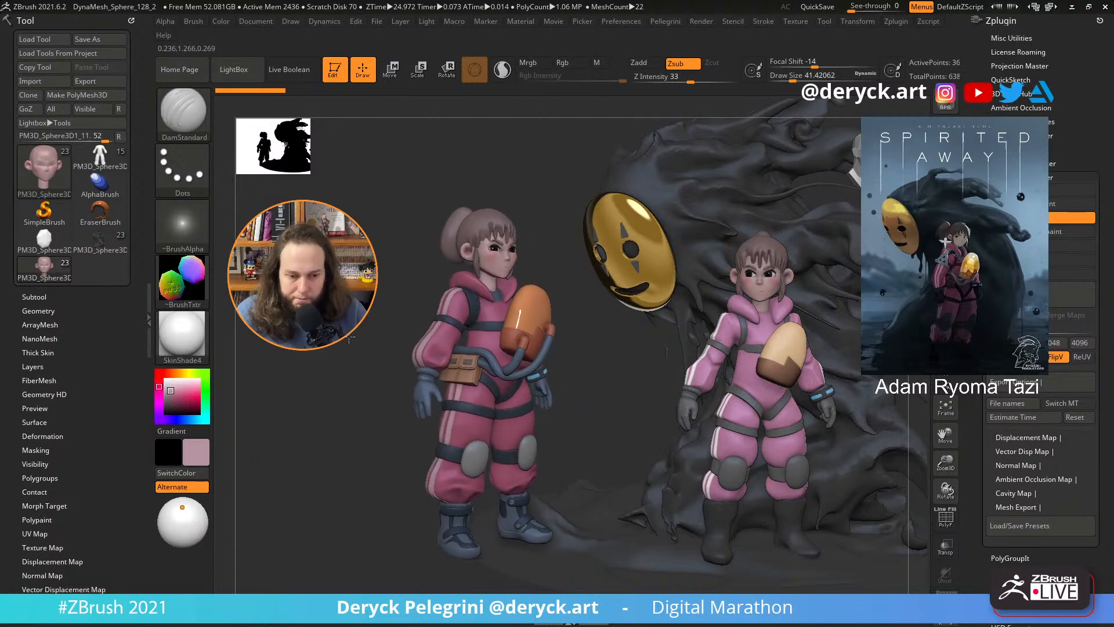
mouse_move(348, 340)
left_mouse_down()
mouse_move(373, 344)
mouse_move(340, 339)
mouse_move(355, 337)
left_mouse_up()
- Clear the snapshot and insert the original sculpt's dark spirit body after the redesigned character's last subtool
left_click(98, 248)
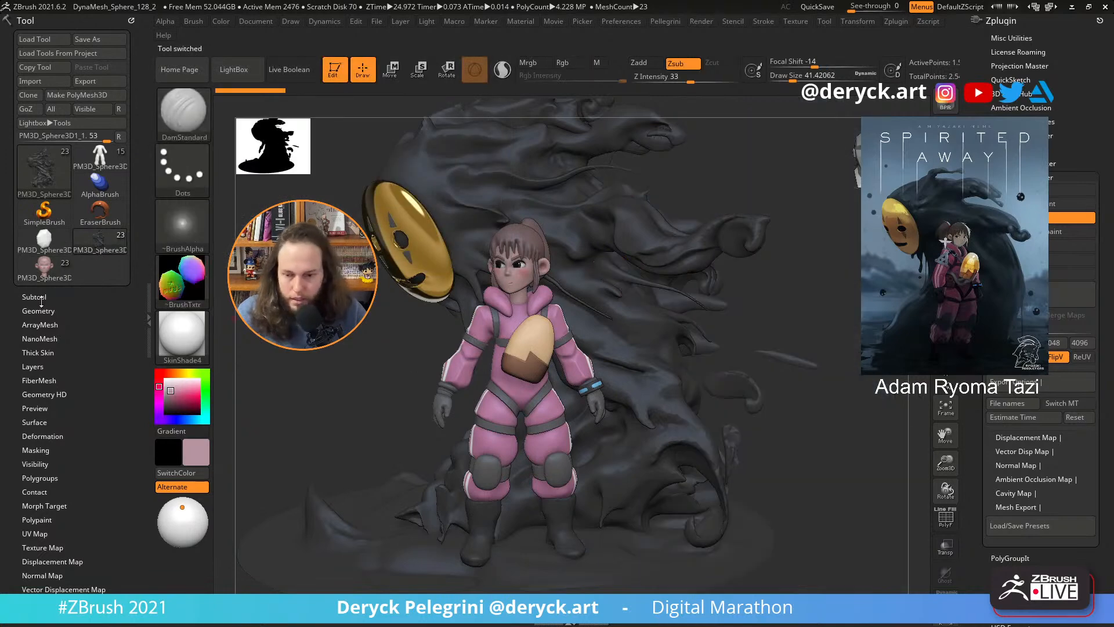
left_click(44, 271)
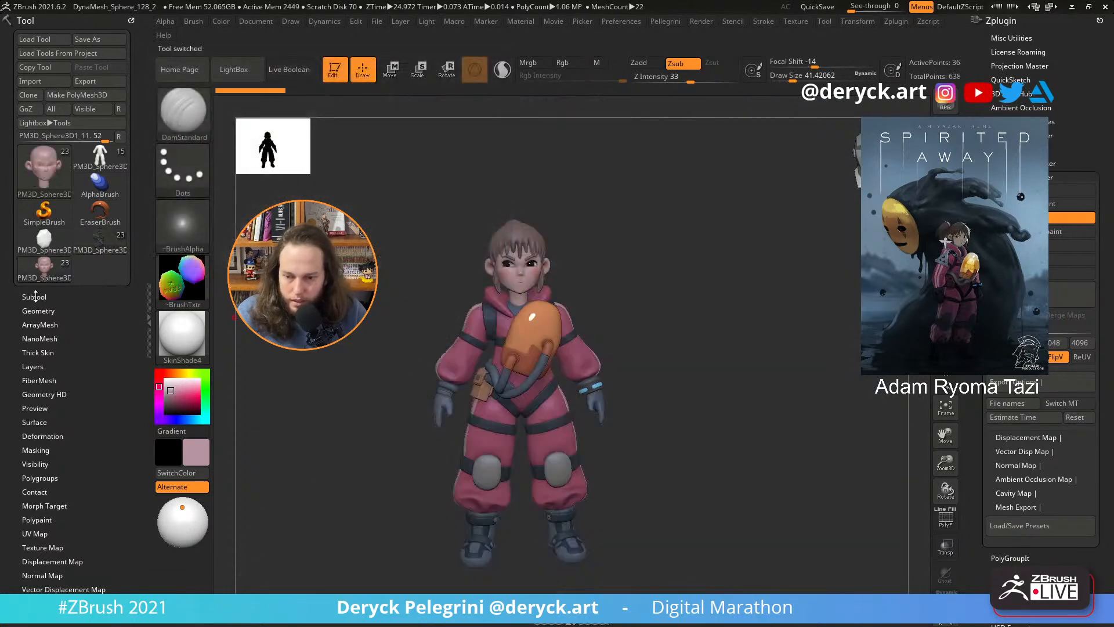
left_click(32, 297)
left_click_drag(6, 491, 8, 266)
left_click_drag(22, 196, 22, 271)
left_click(44, 270)
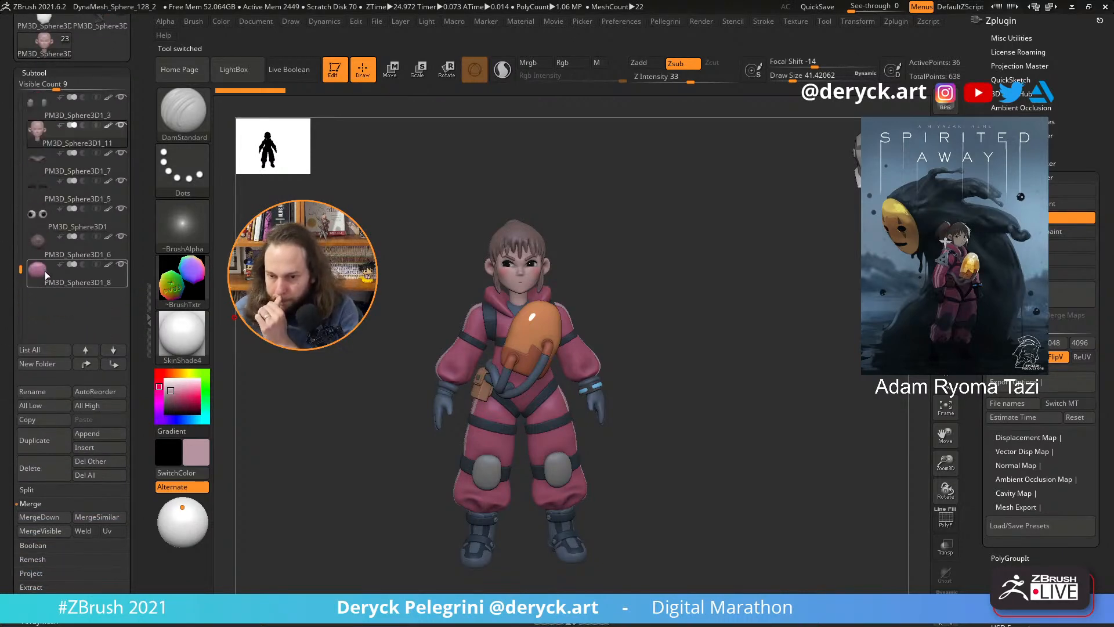
left_click(90, 448)
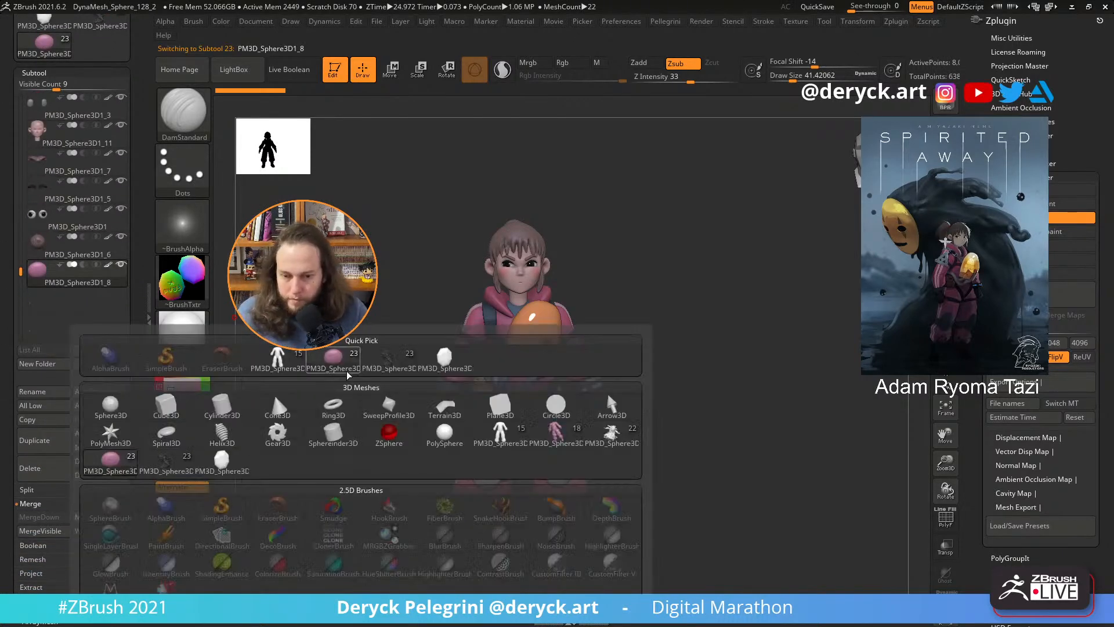
left_click(387, 357)
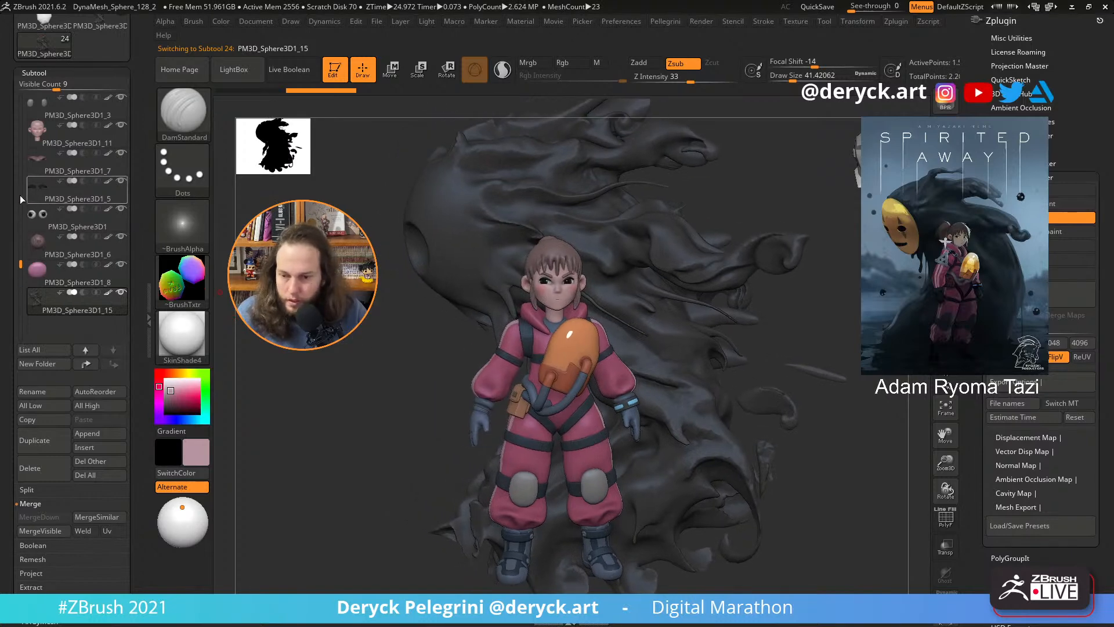
- Select the spirit's gold mask in the original sculpt and append it to the redesigned character's subtools
left_click_drag(3, 17, 0, 240)
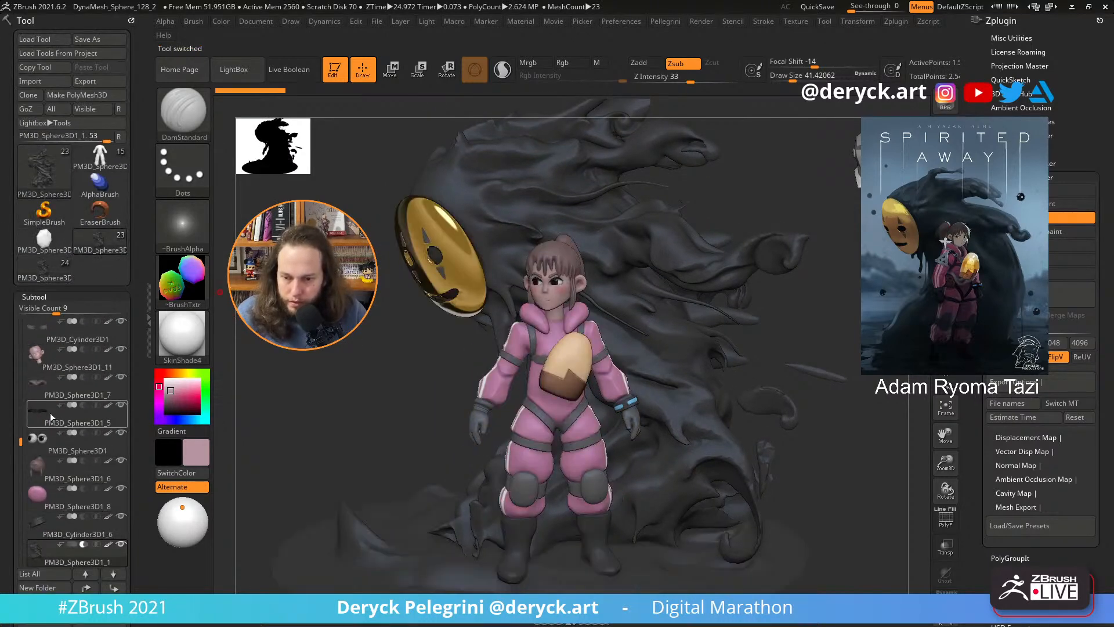
left_click(443, 280, "alt")
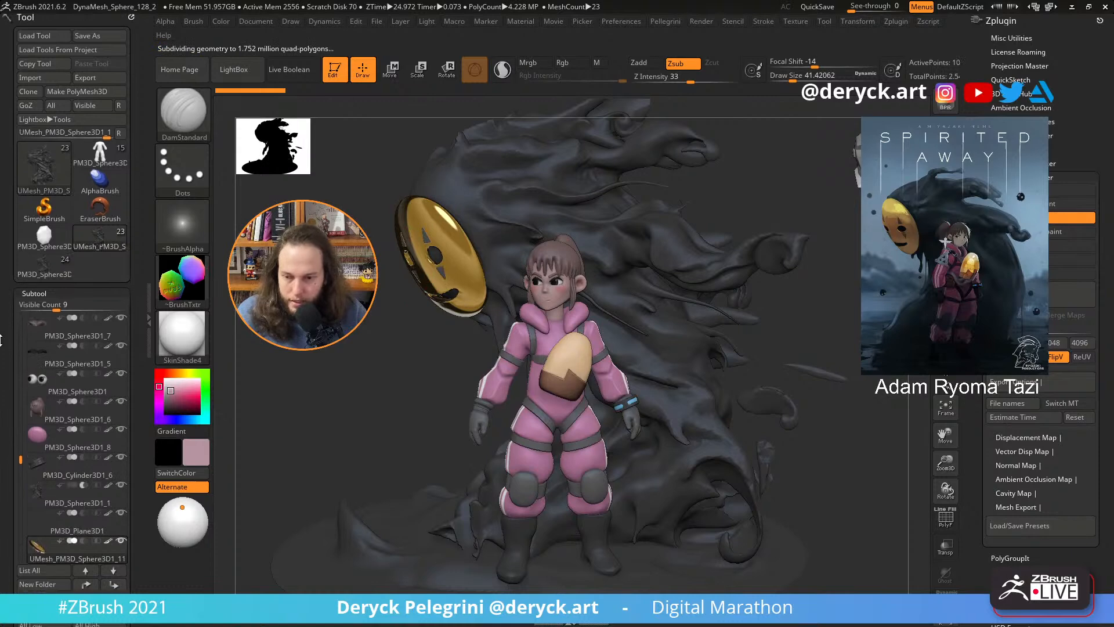
left_click(26, 268)
left_click_drag(1, 333, 1, 234)
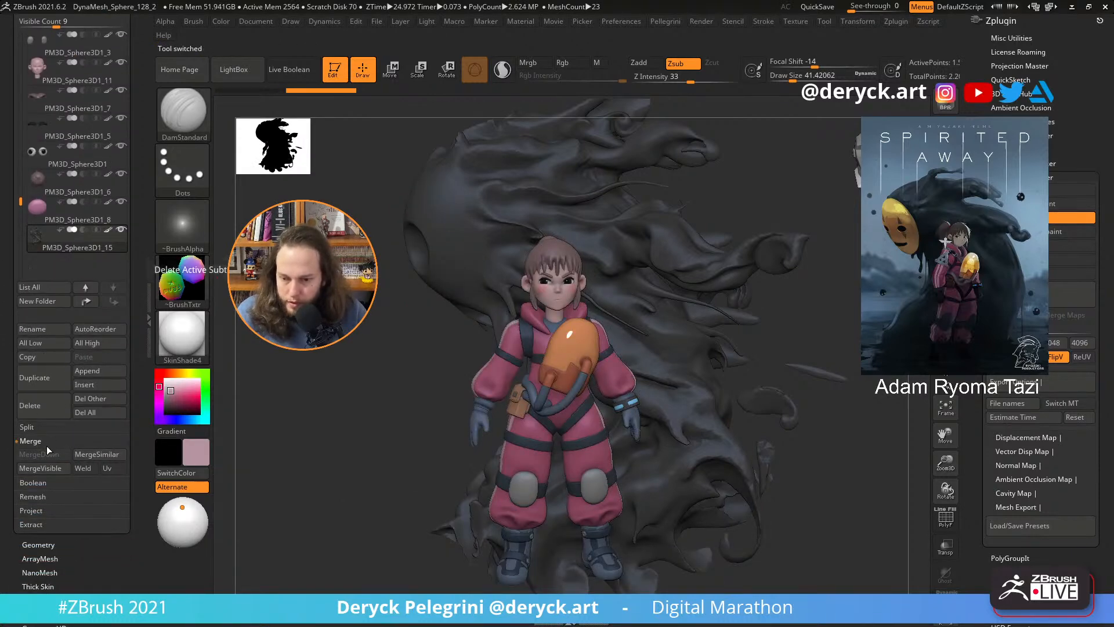
left_click(92, 370)
left_click(355, 366)
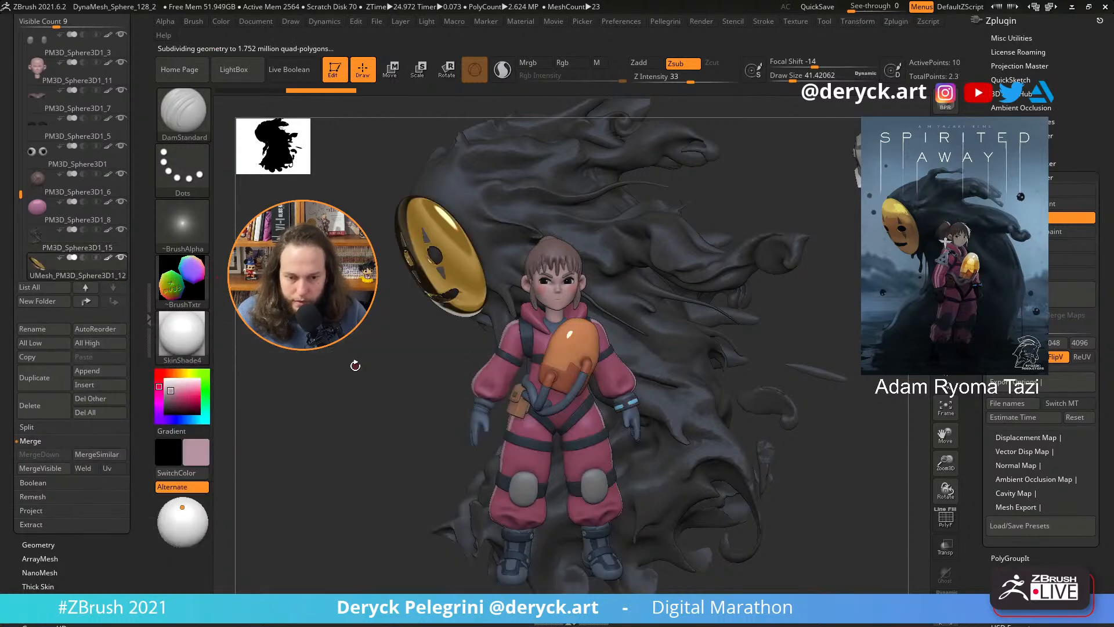
- Select the ground plane in the original sculpt and insert it into the redesigned character's subtools below the gold mask
mouse_move(355, 366)
left_mouse_down()
mouse_move(295, 364)
mouse_move(378, 371)
mouse_move(337, 367)
left_mouse_up()
left_click_drag(4, 229, 3, 438)
left_click(93, 166)
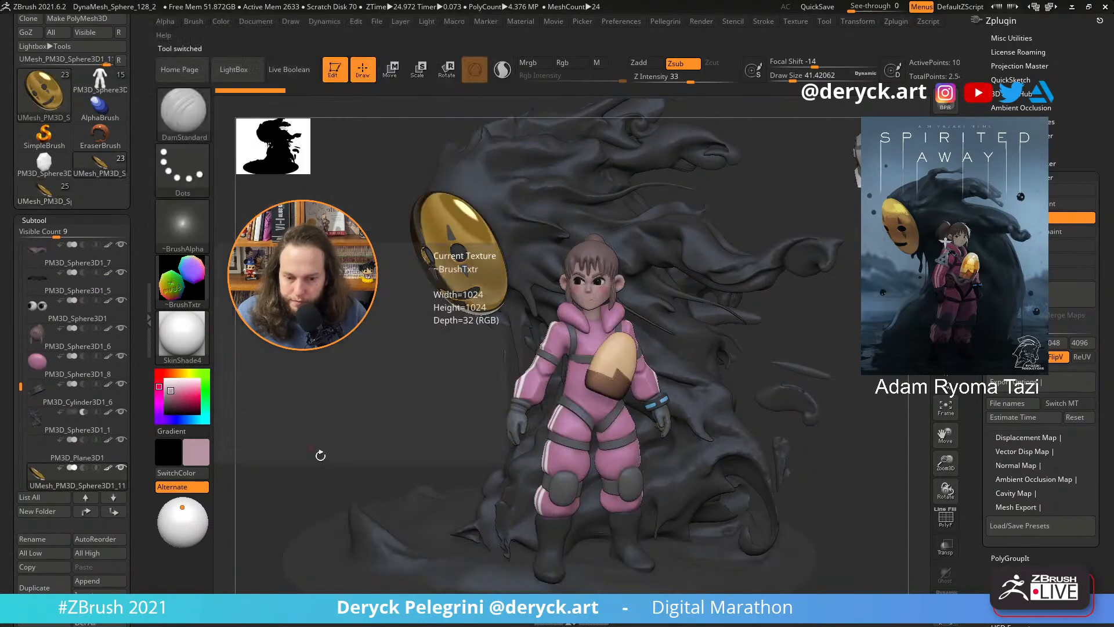
left_click(339, 519, "alt")
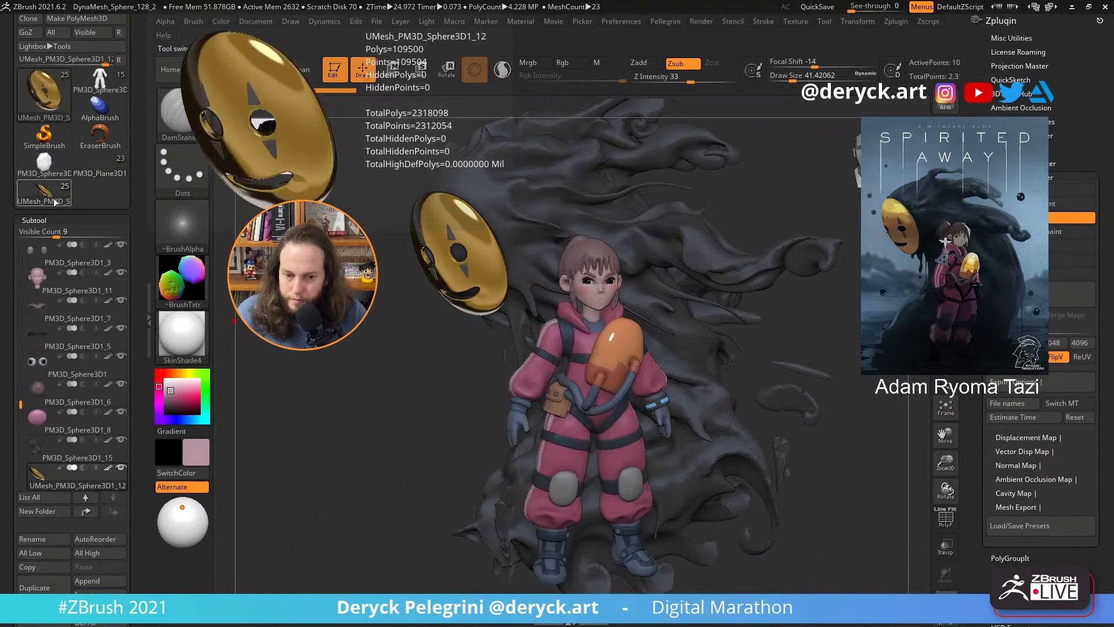
left_click(54, 202)
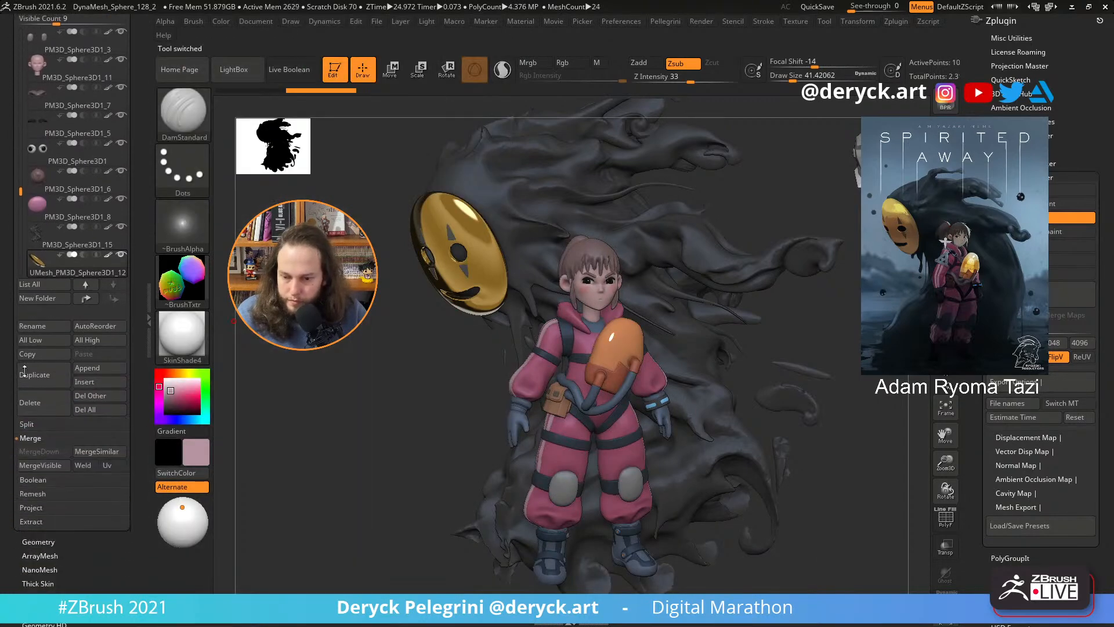
left_click(95, 383)
left_click(383, 367)
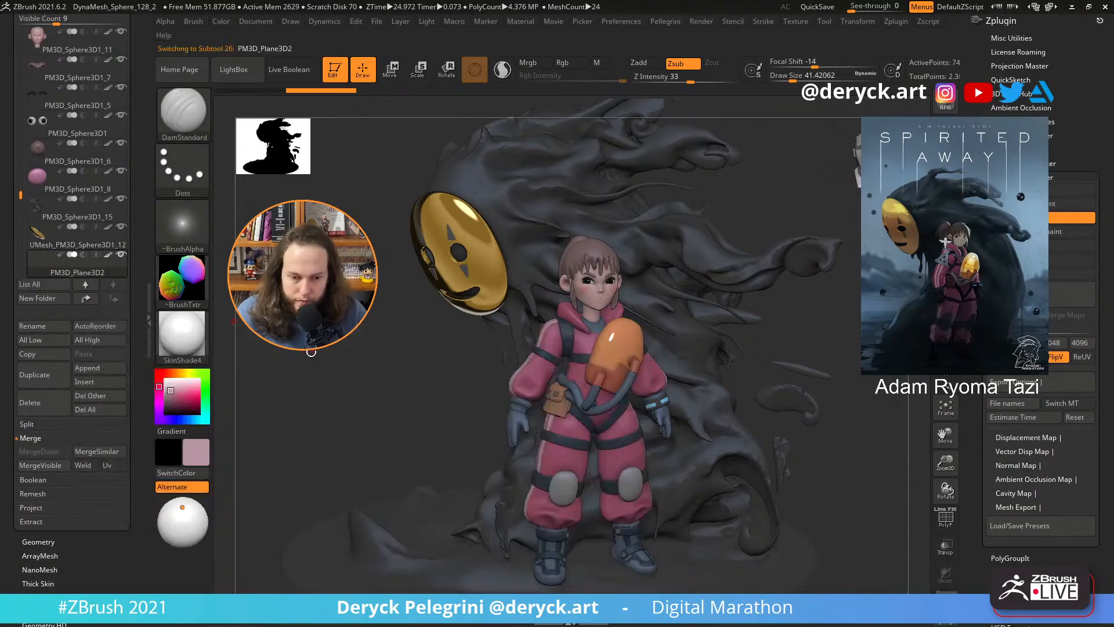
left_click_drag(303, 342, 337, 348)
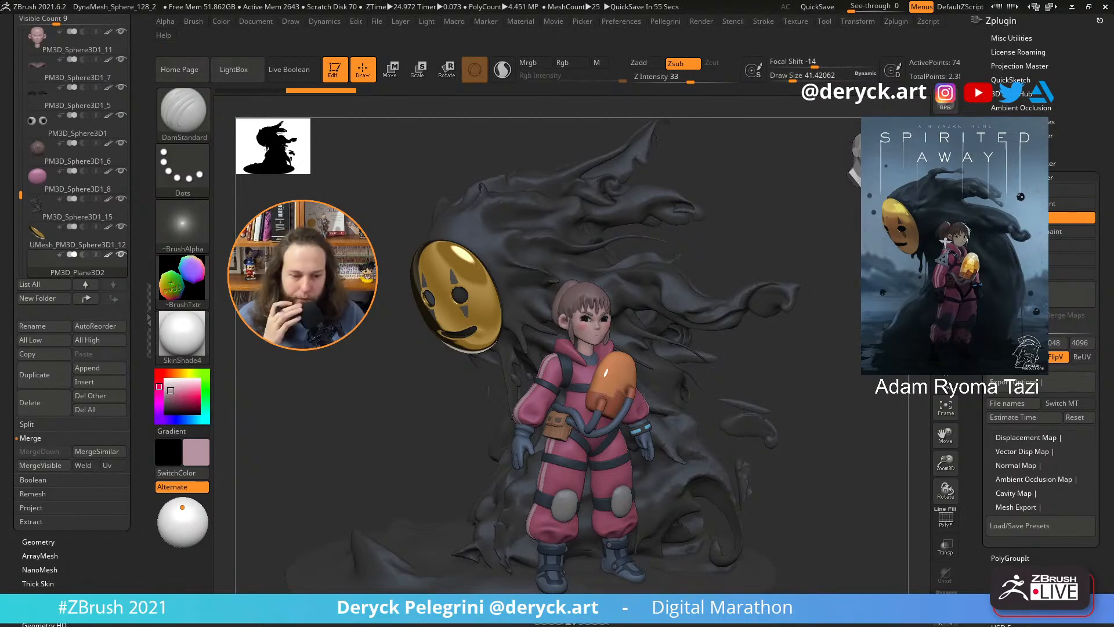
mouse_move(316, 368)
left_mouse_down()
mouse_move(304, 368)
mouse_move(360, 377)
mouse_move(329, 376)
left_mouse_up()
- Switch back and forth between the original sculpt and the redesigned character to compare their designs beside the spirit from several angles
left_click_drag(138, 255, 137, 545)
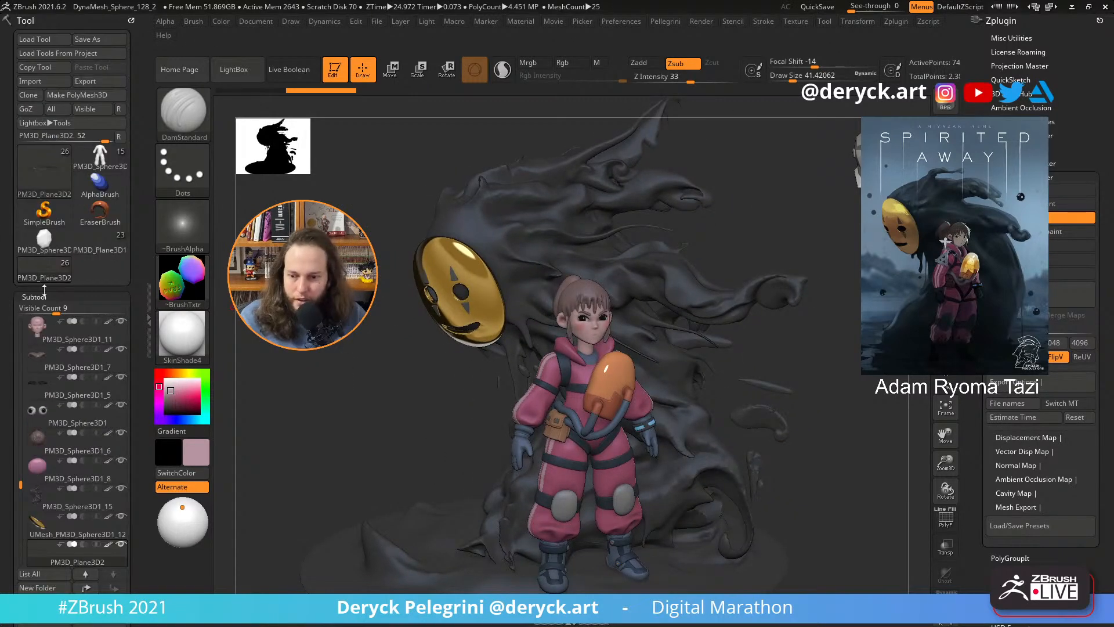
left_click(99, 242)
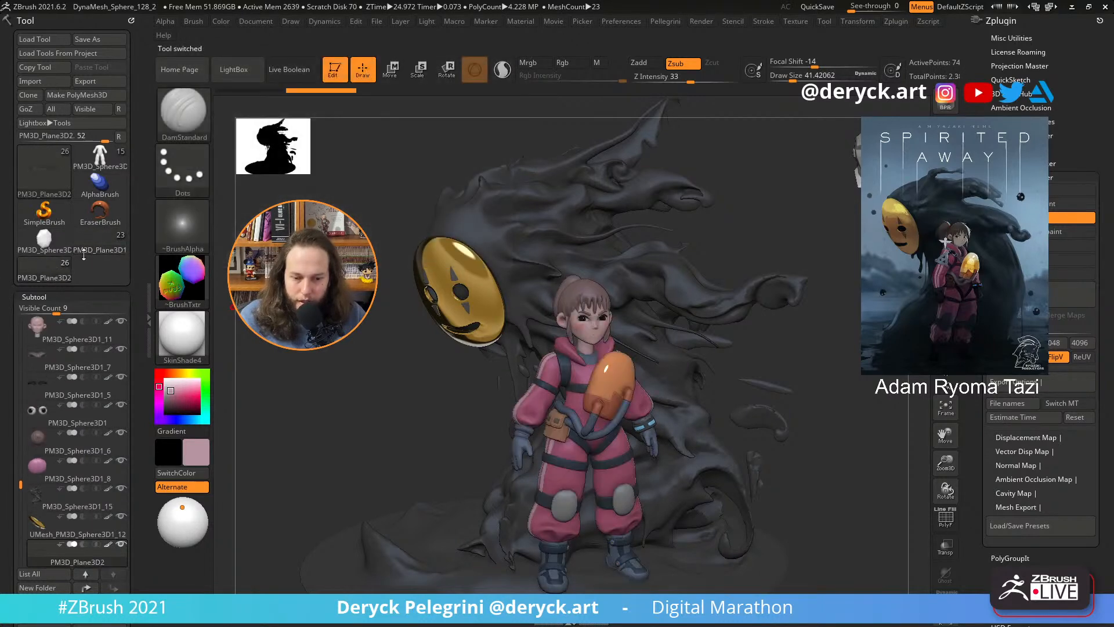
left_click(46, 271)
mouse_move(94, 246)
left_click(58, 265)
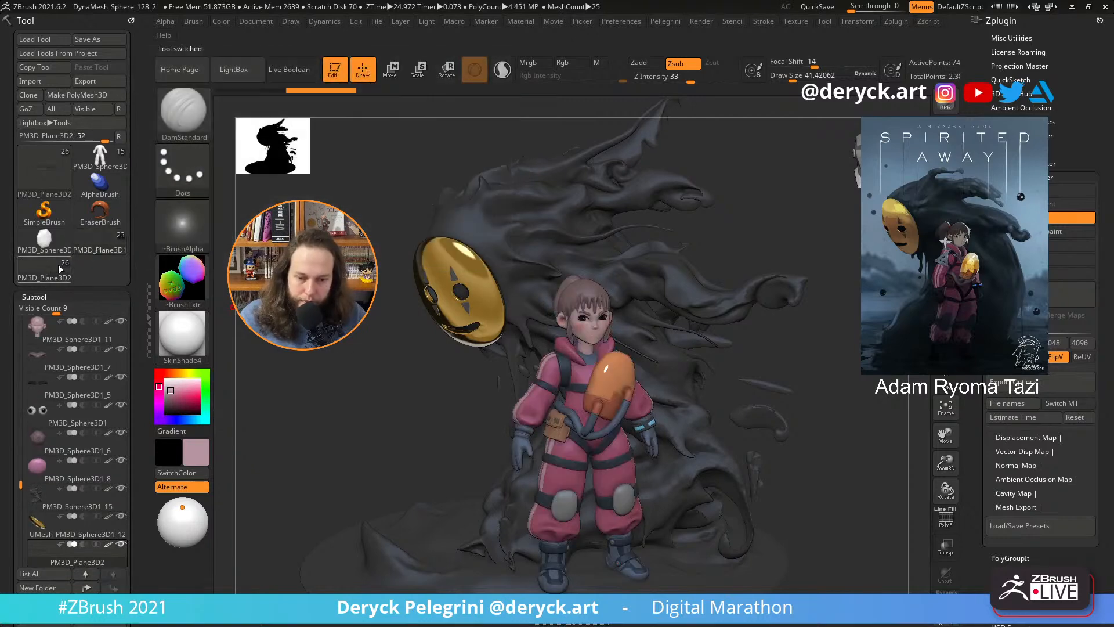
left_click_drag(354, 346, 367, 374)
left_click_drag(308, 415, 325, 371)
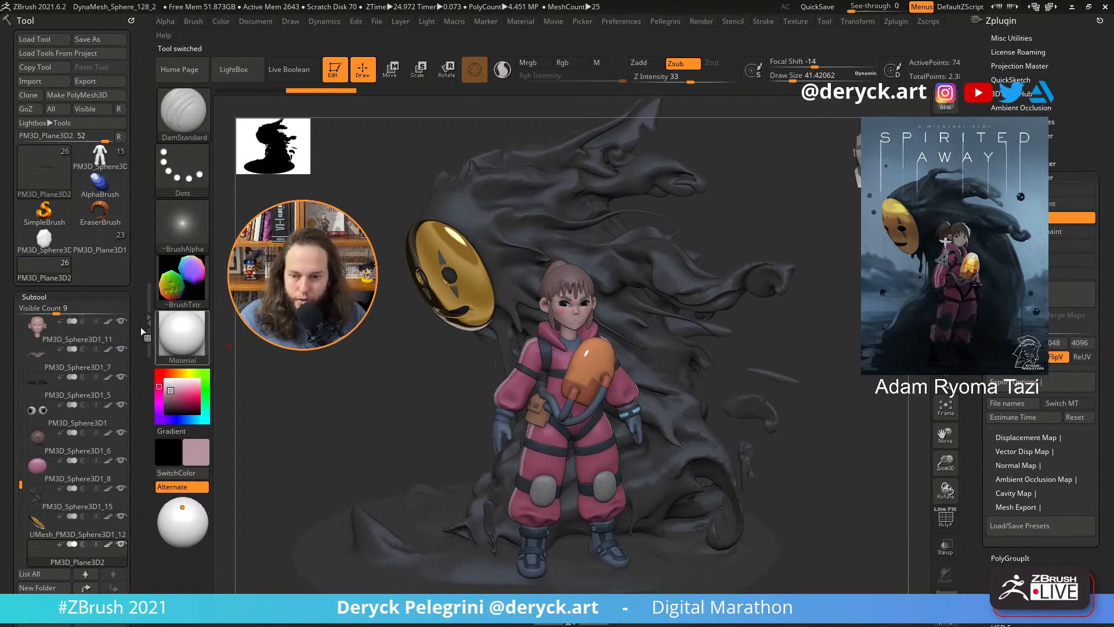
left_click(100, 247)
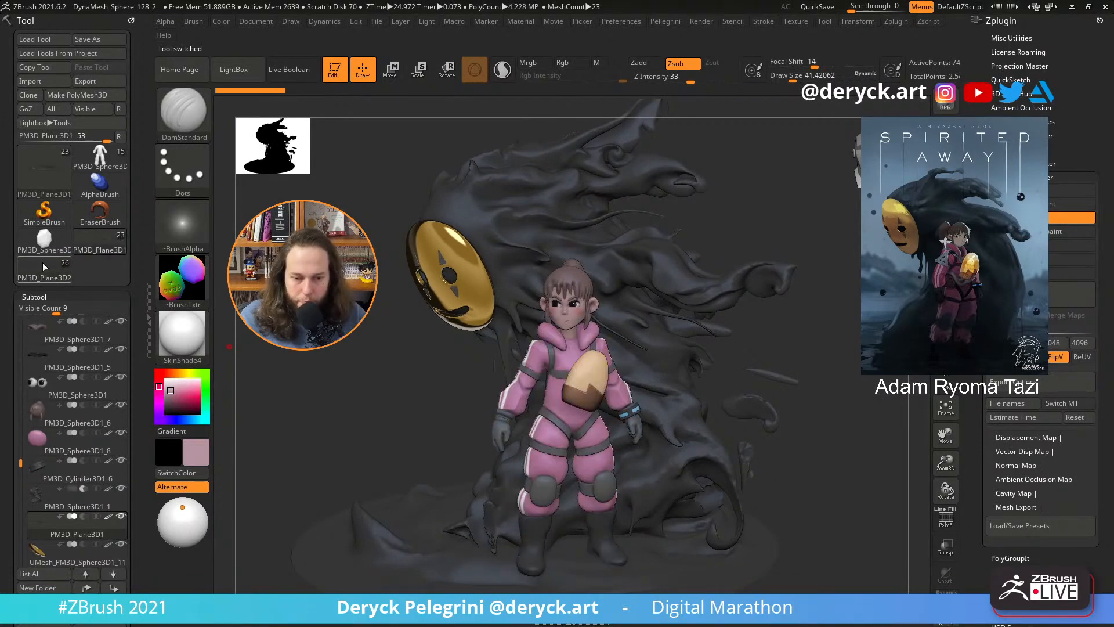
left_click(44, 265)
left_click(100, 251)
left_click(46, 264)
left_click(101, 250)
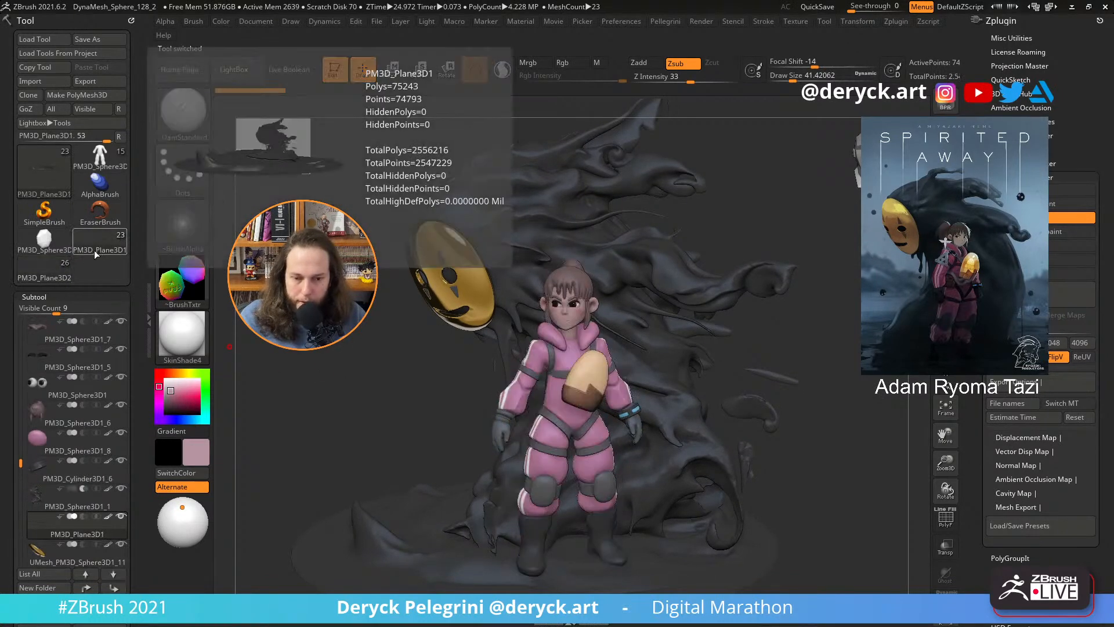
left_click(50, 264)
left_click(102, 250)
left_click(44, 270)
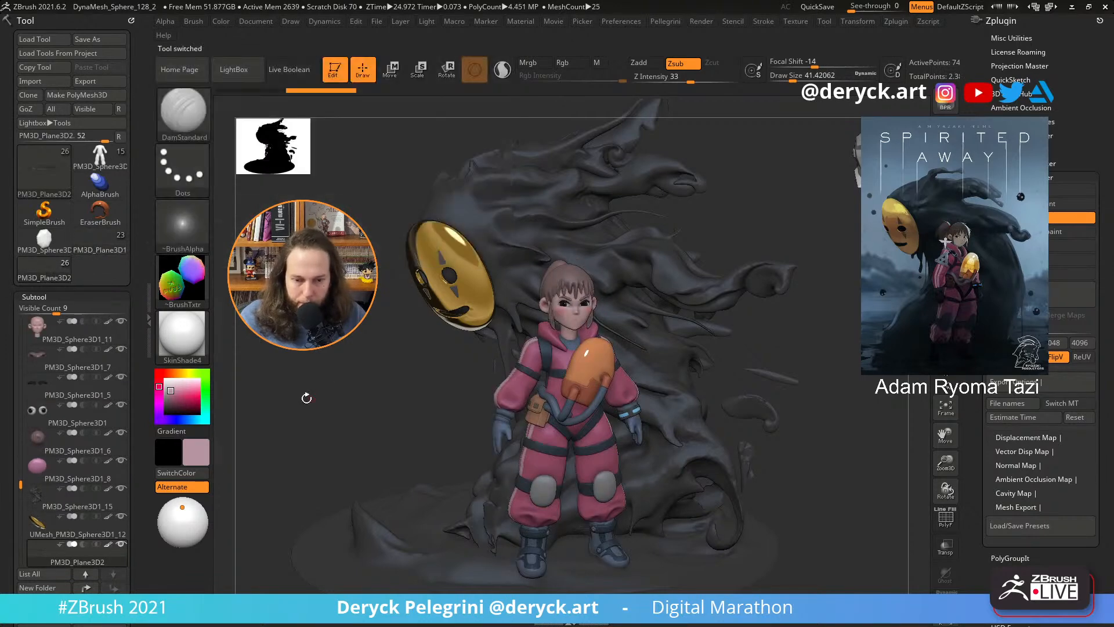
left_click_drag(306, 398, 340, 409)
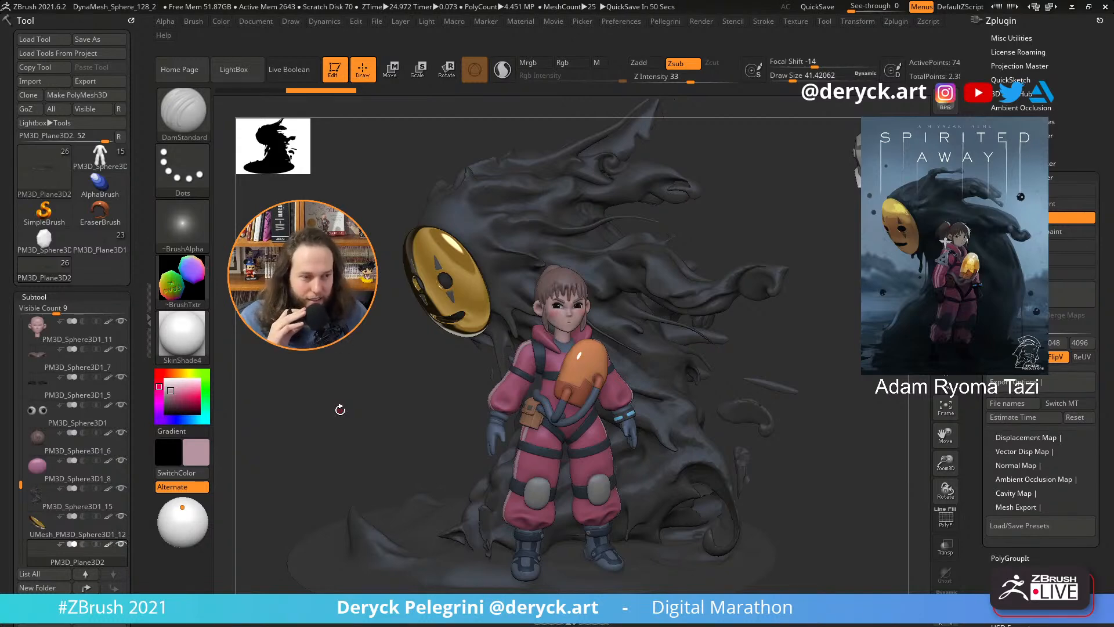
left_click_drag(347, 401, 355, 368)
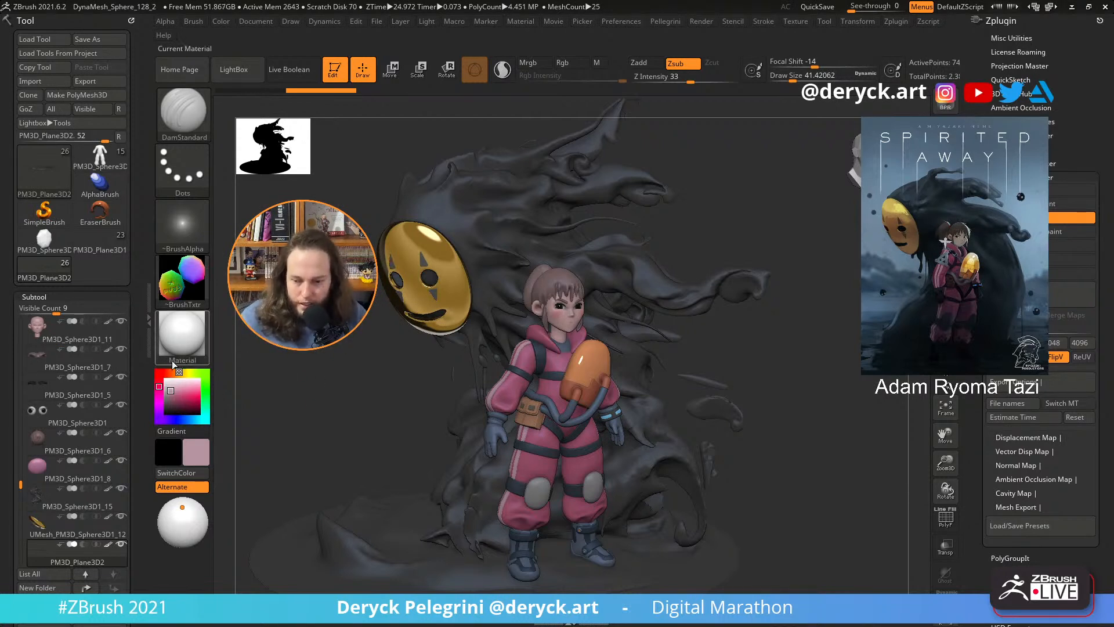
- Hide the ground plane, gold mask and spirit body subtools so only the redesigned character is shown
left_click(76, 470)
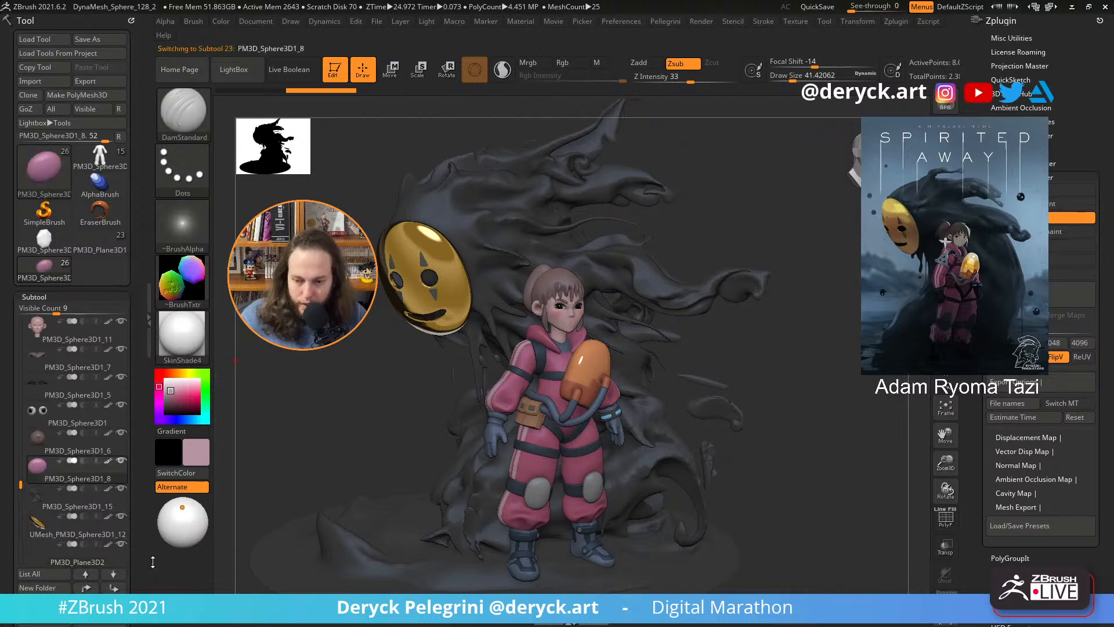
scroll(126, 493, "down", 2)
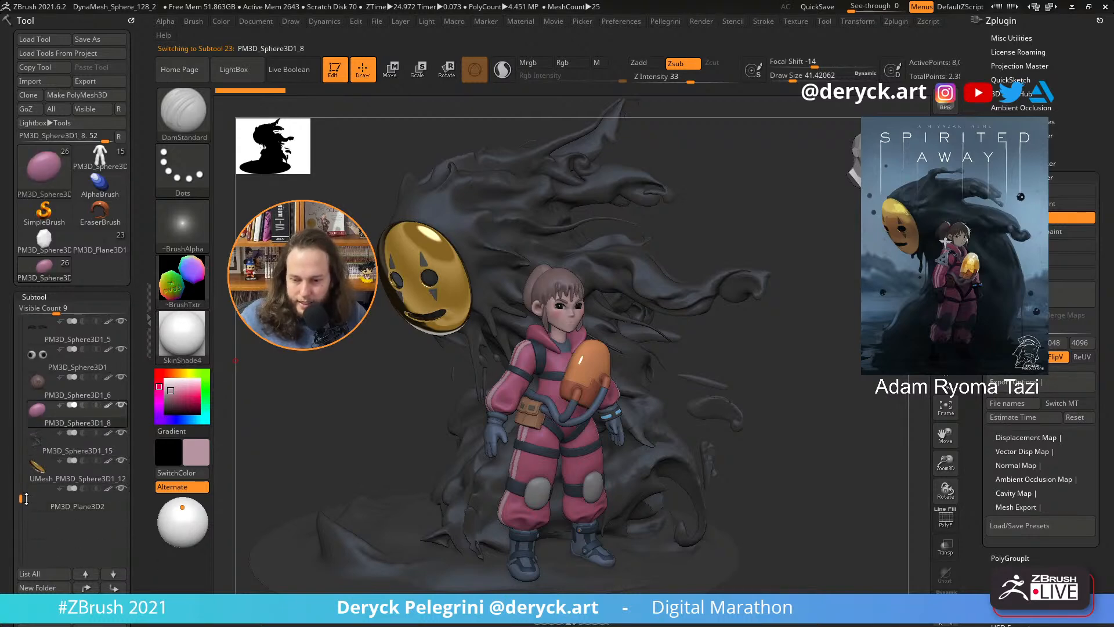
left_click(121, 488)
left_click(121, 460)
left_click(122, 433)
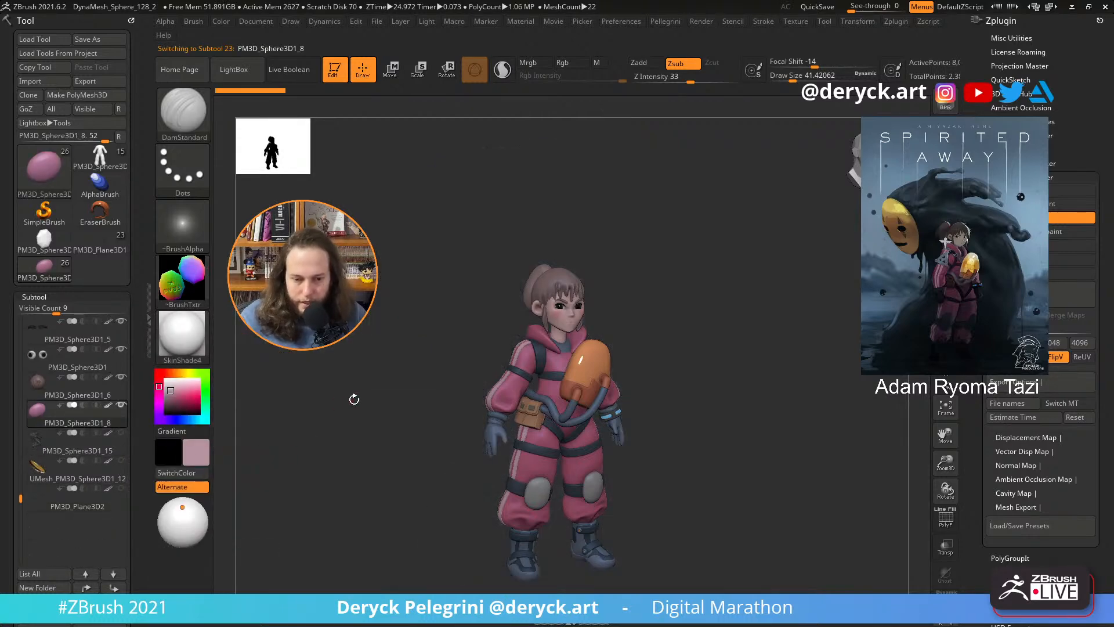
- Frame the redesigned character and leave two canvas snapshots of it side by side, seen from different angles
left_click_drag(353, 399, 441, 459)
key("f")
key("shift+s")
left_click_drag(771, 466, 869, 483)
key("shift+s")
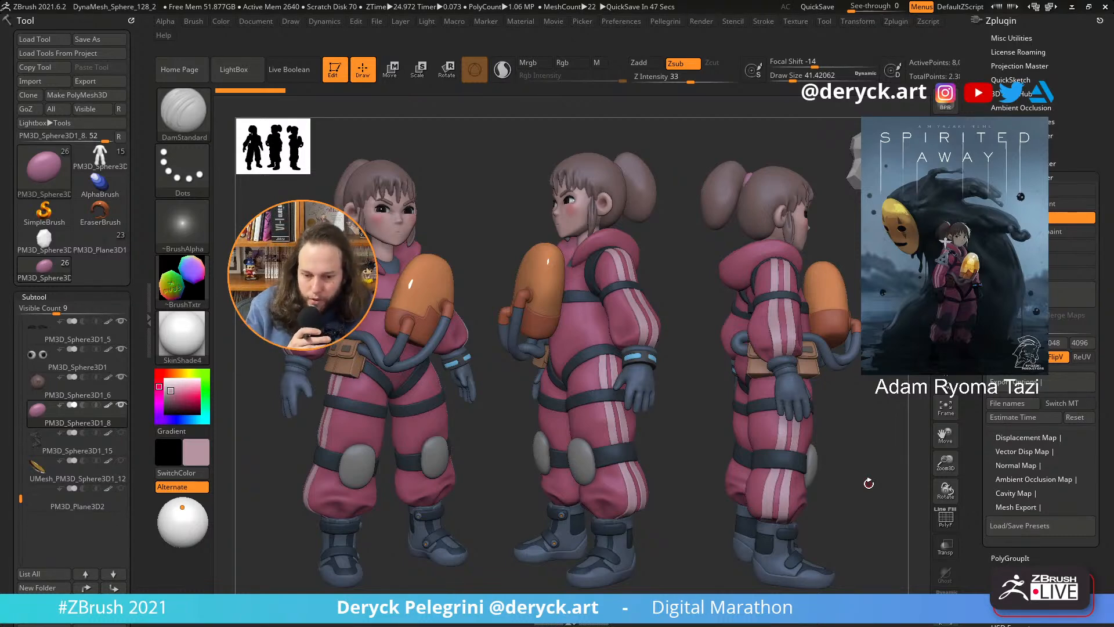
- Turn off the active texture and compare the original sculpt with the redesigned character beside its snapshots
left_click(196, 282)
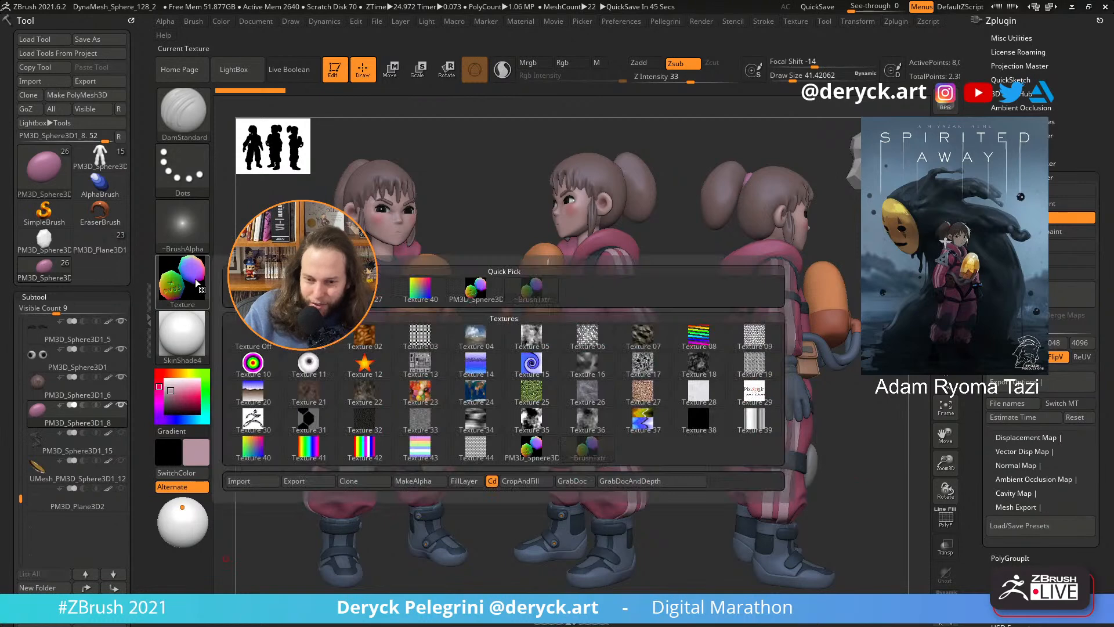
left_click(253, 339)
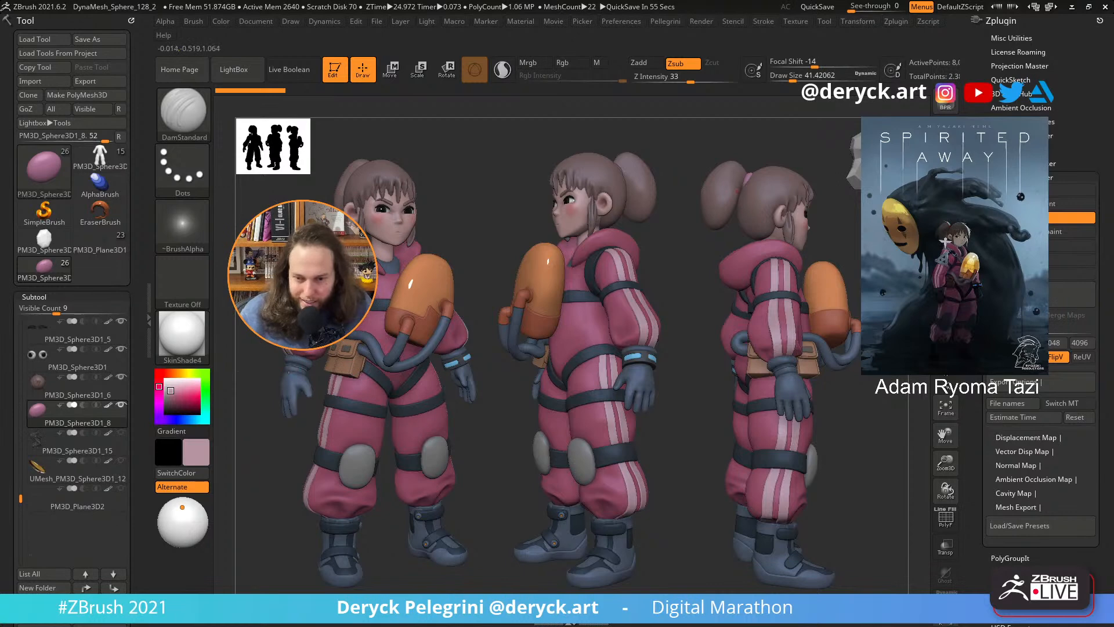
left_click(99, 246)
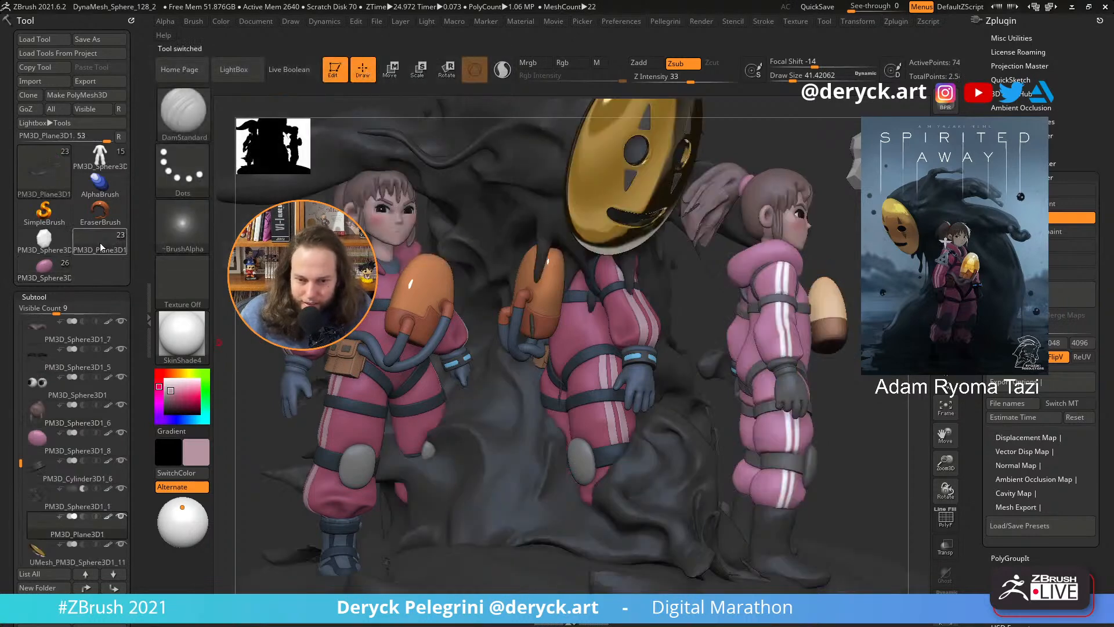
left_click(44, 267)
left_click_drag(261, 400, 303, 403)
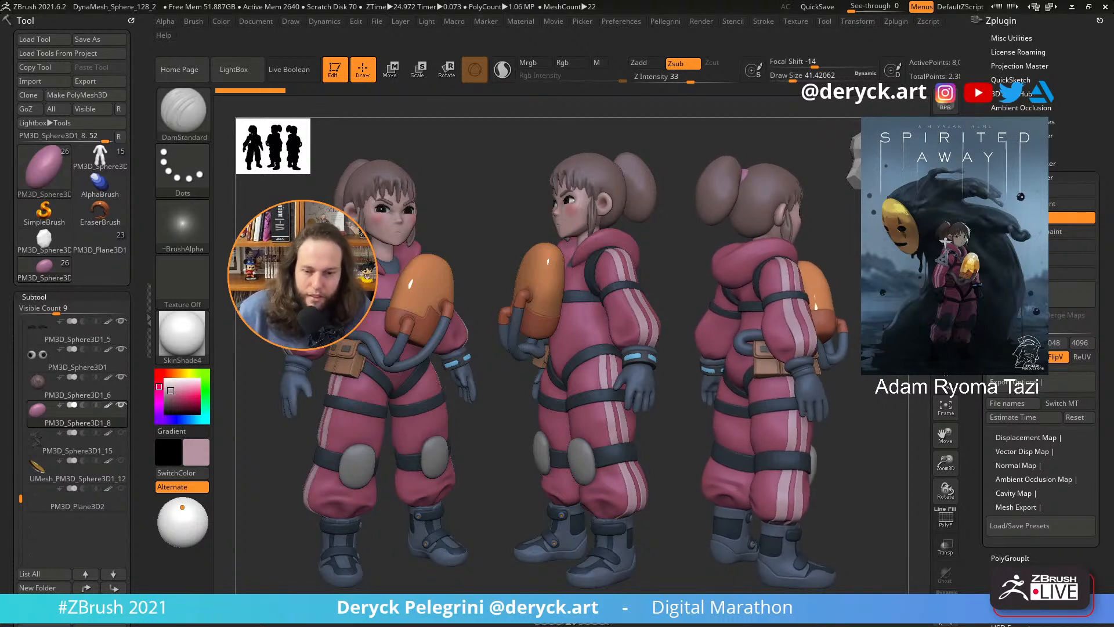